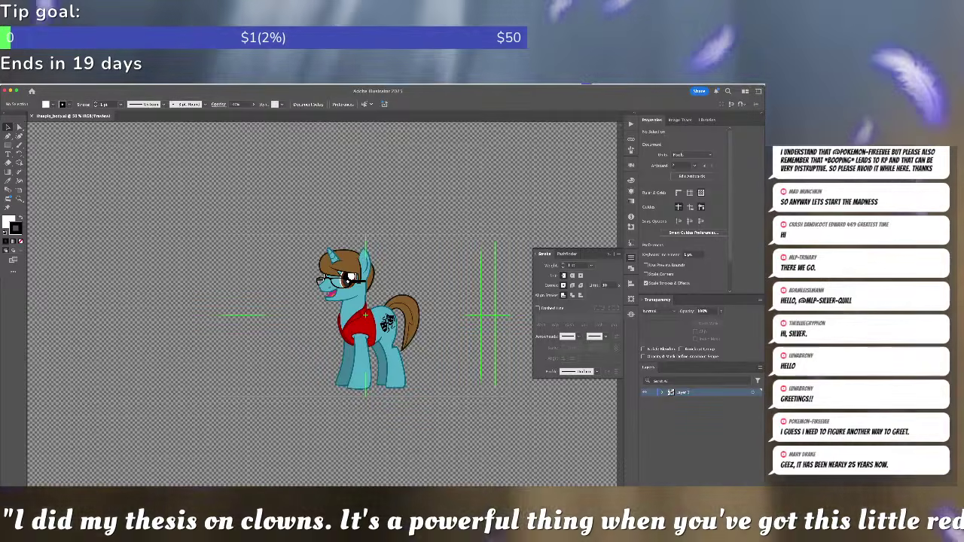
- Switch to the browser and view the New York State Senate article 'Honoring the memory of the 11th day'
key("super+Tab")
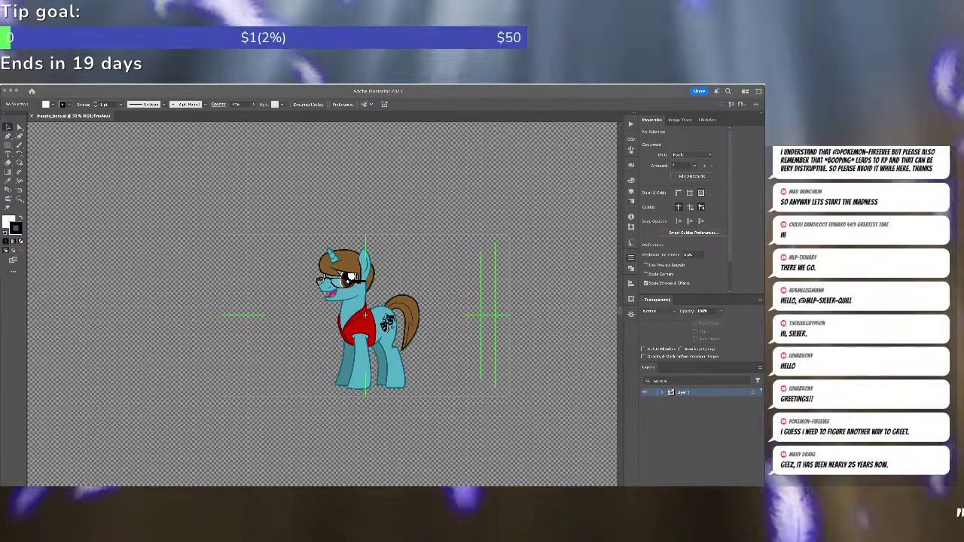
left_click_drag(764, 84, 158, 85)
double_click(159, 85)
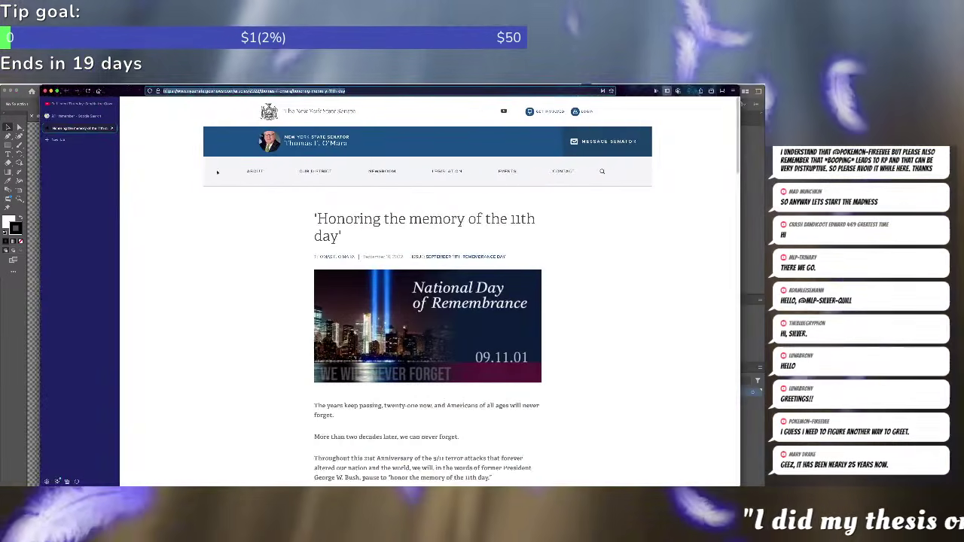
scroll(324, 247, "down", 1)
scroll(549, 288, "down", 1)
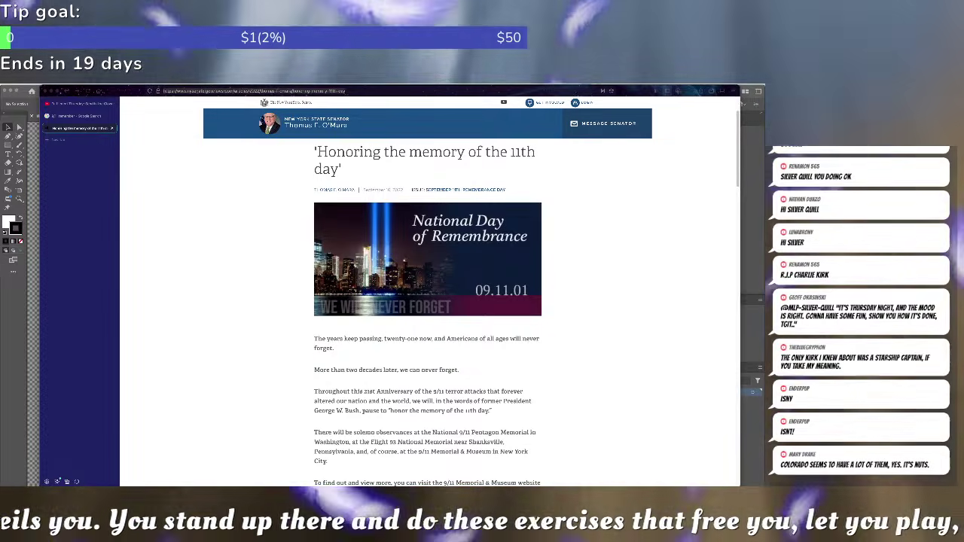
left_click(496, 93)
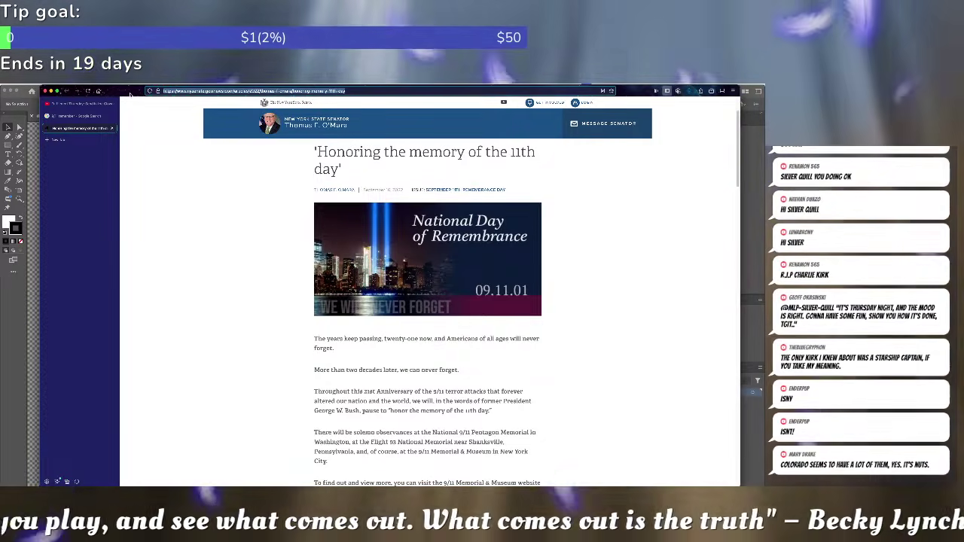
left_click_drag(117, 95, 836, 93)
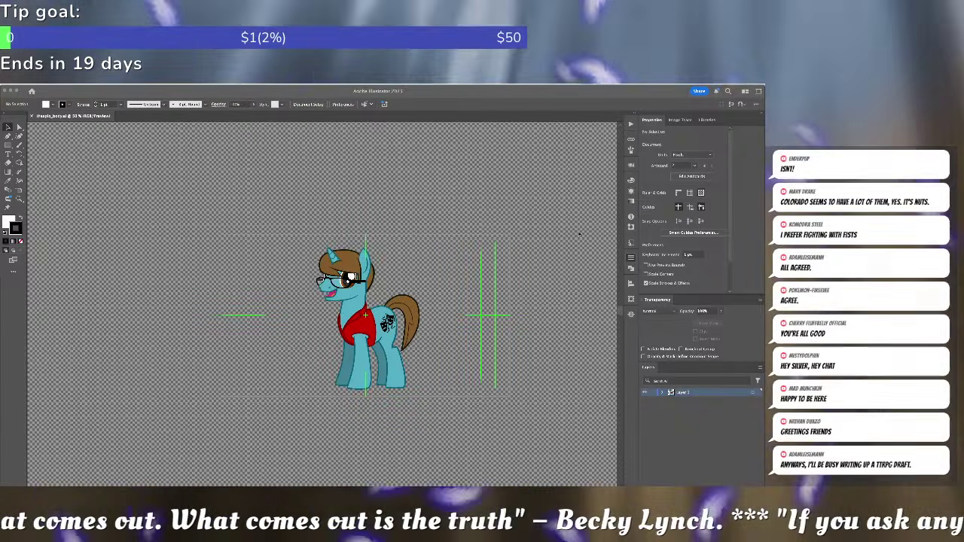
left_click(478, 225)
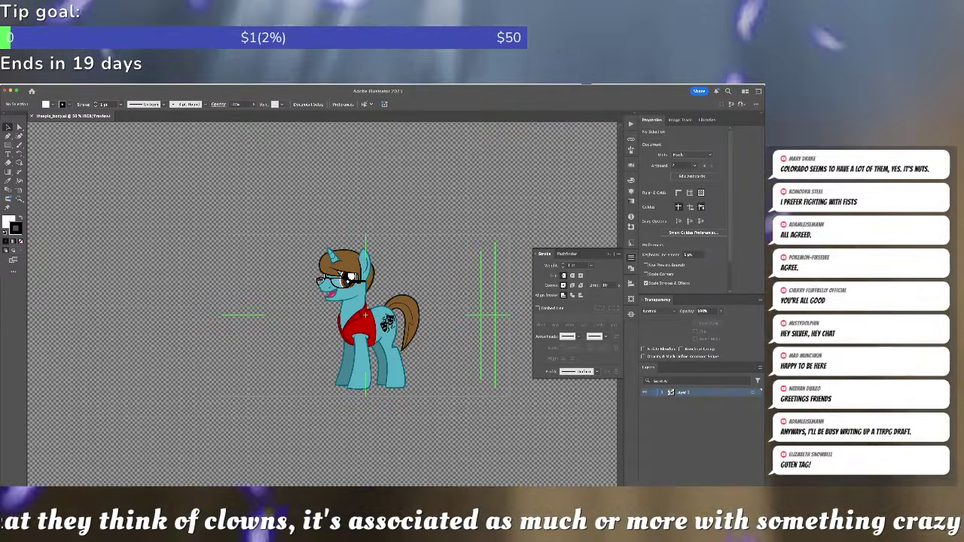
- Place the three Pennywise reference images into the pony document beside the artboard
key("super+Tab")
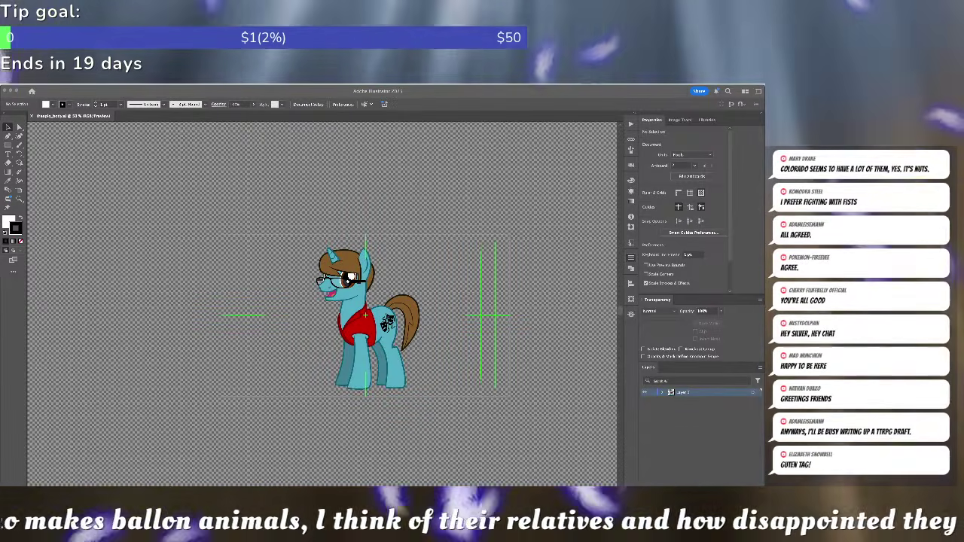
key("super+Tab")
key("super+Tab")
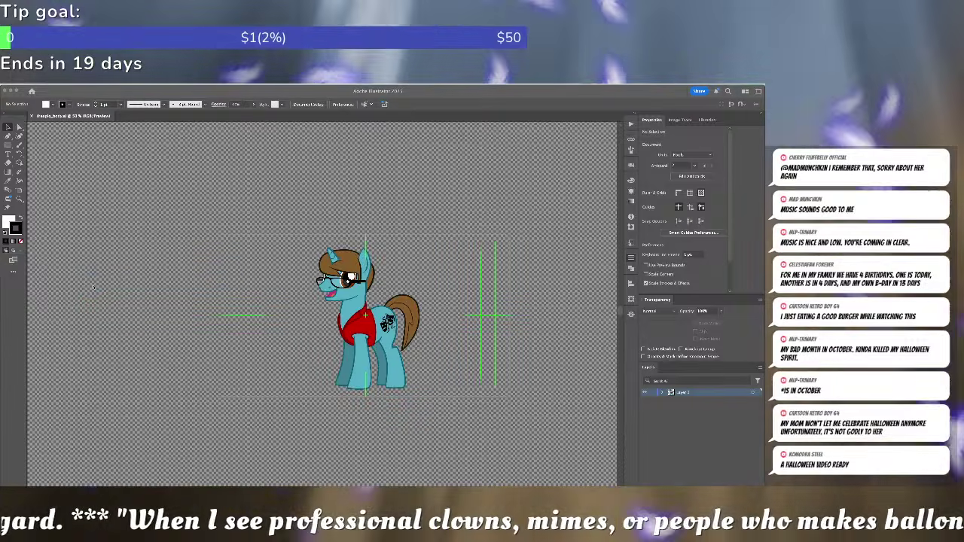
left_click_drag(154, 367, 156, 368)
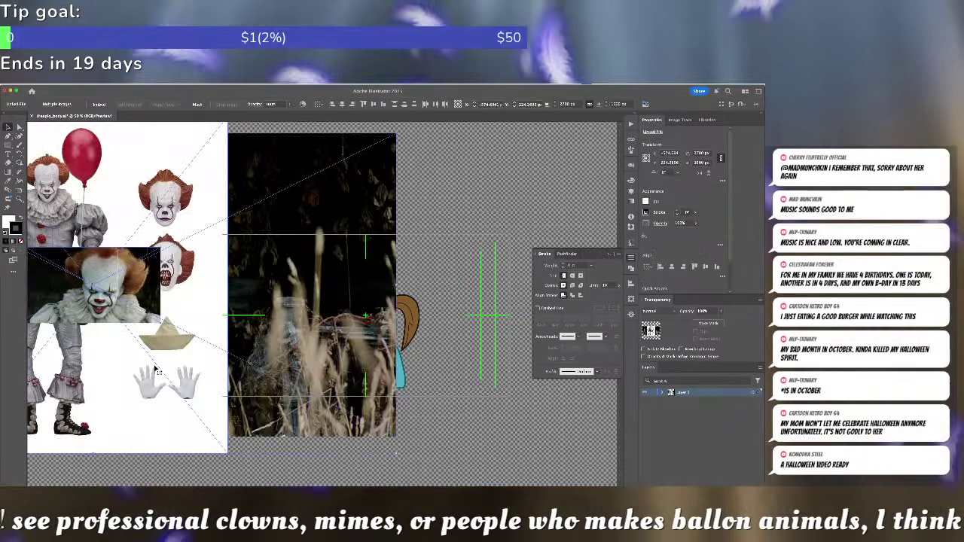
left_click_drag(234, 399, 383, 373)
left_click(411, 447)
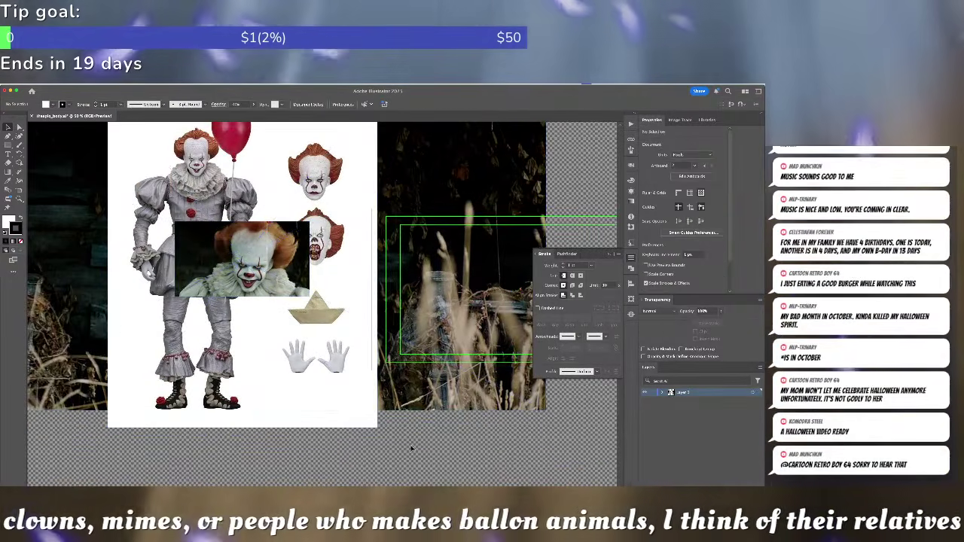
- Scale the wide dark photo of the clown in the grass down proportionally to about 672 px wide
left_click(405, 386)
key("super+minus")
key("super+minus")
key("super+minus")
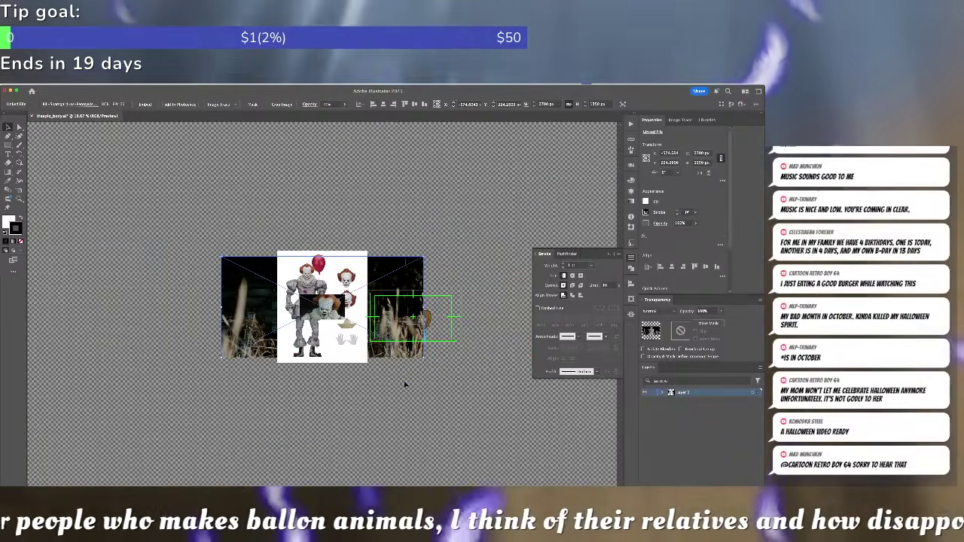
key("Delete")
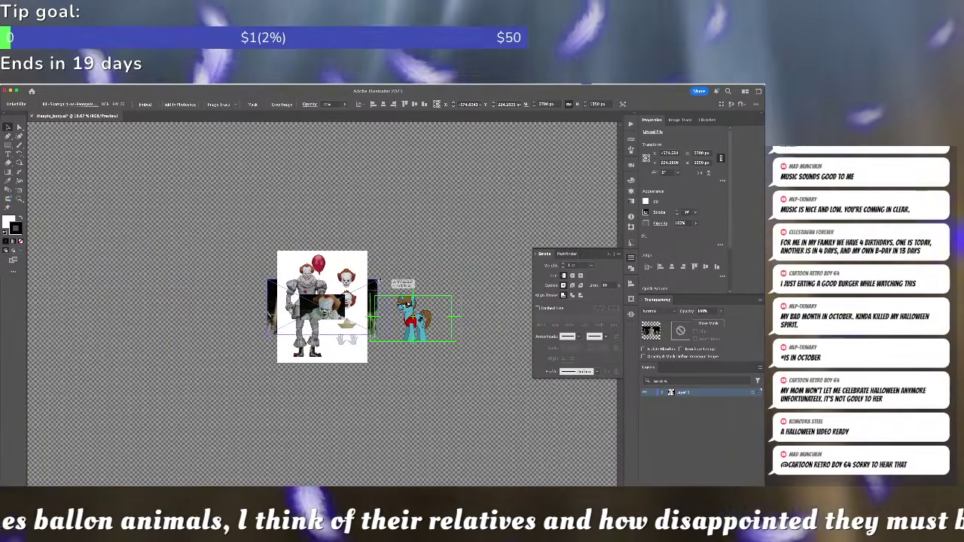
left_click(355, 296)
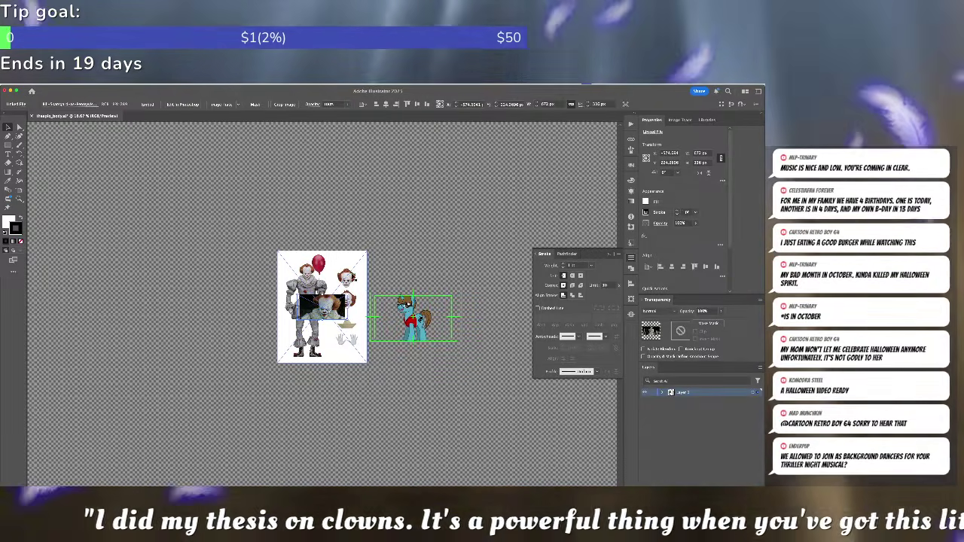
- Move the white figure reference sheet below the other images and scale it proportionally to about 672 px wide
key("super+Tab")
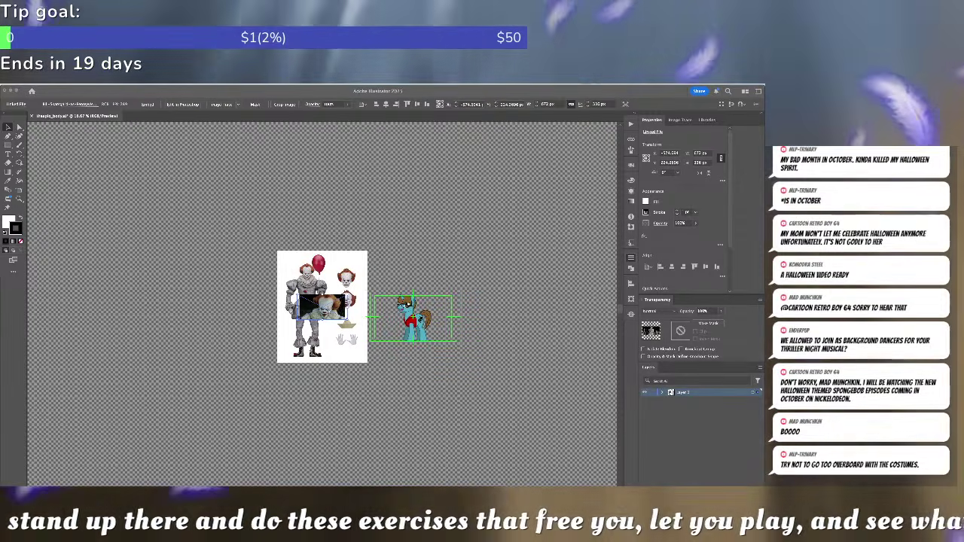
left_click(486, 204)
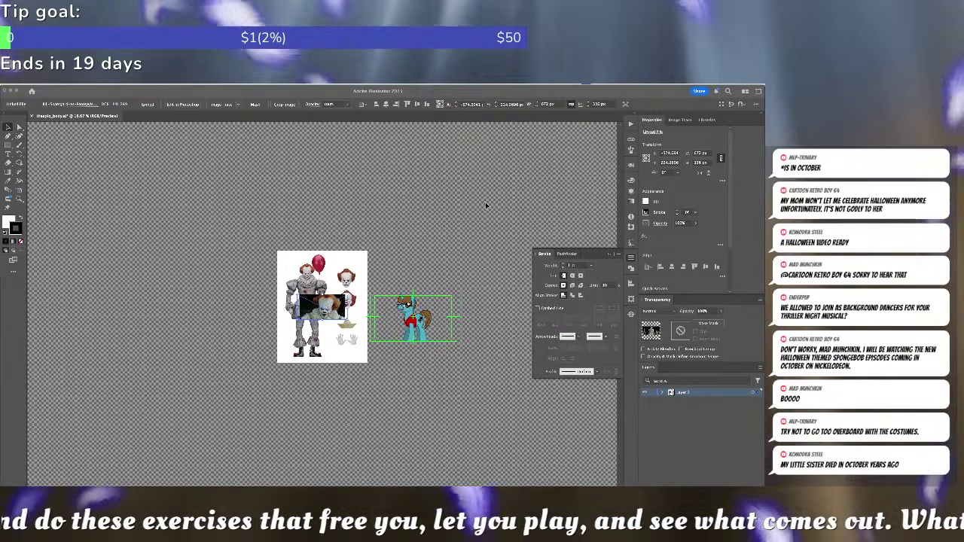
left_click(400, 254)
left_click(351, 264)
left_click_drag(351, 265, 331, 334)
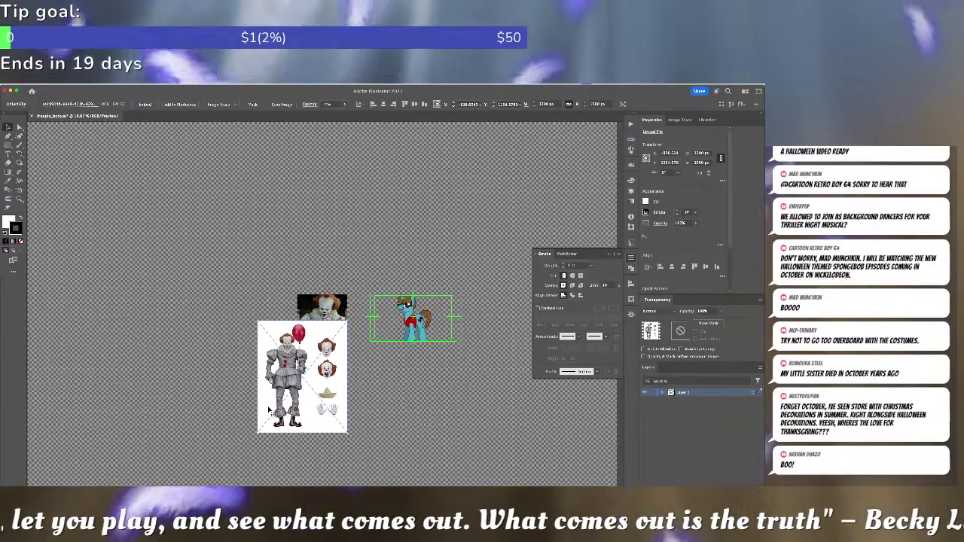
left_click_drag(258, 433, 297, 409)
scroll(301, 408, "up", 2)
scroll(301, 409, "up", 2)
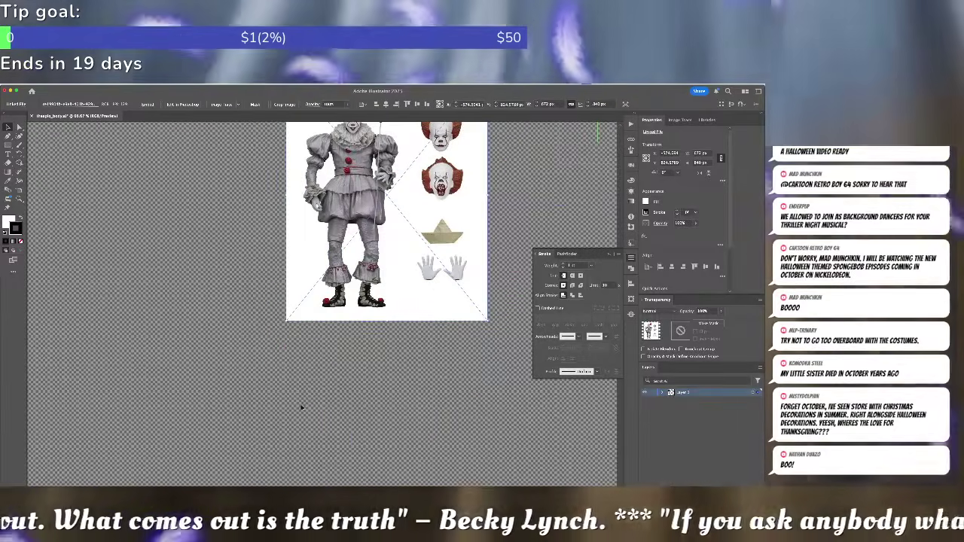
scroll(381, 305, "up", 3)
key("super+shift+a")
- Stack the clown close-up above the wide photo at matching width, and align the figure sheet directly beneath them
scroll(356, 343, "up", 2)
left_click_drag(362, 279, 346, 178)
scroll(346, 178, "up", 3)
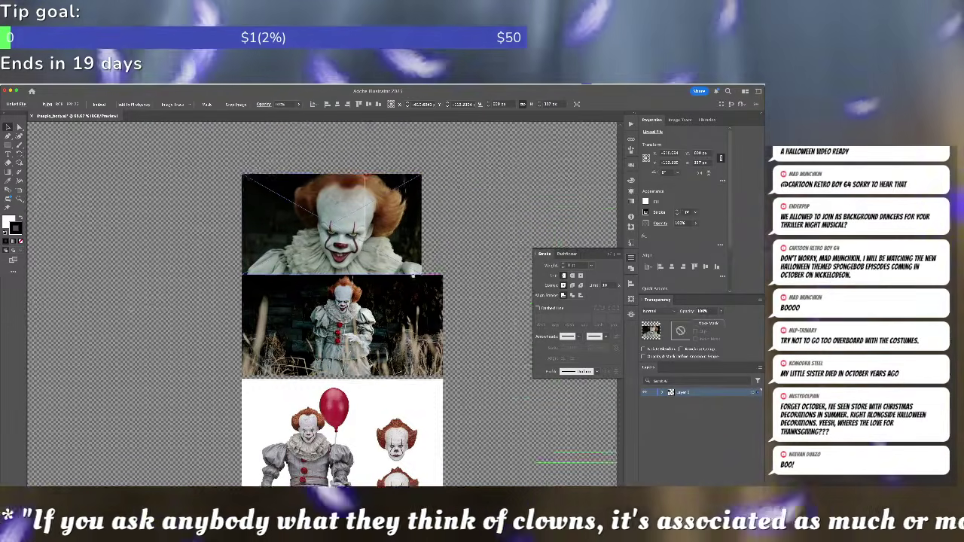
left_click_drag(420, 210, 457, 198)
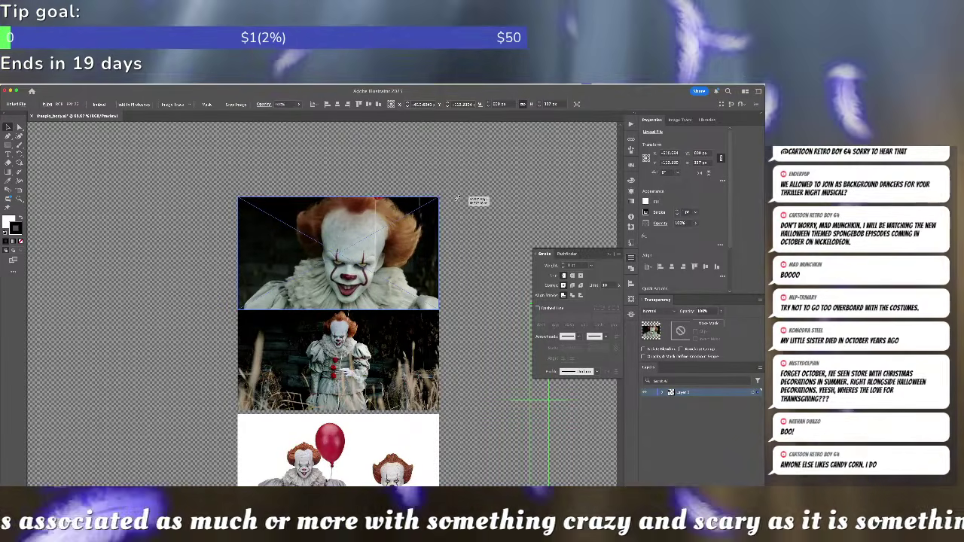
left_click(477, 265)
left_click_drag(395, 441, 395, 438)
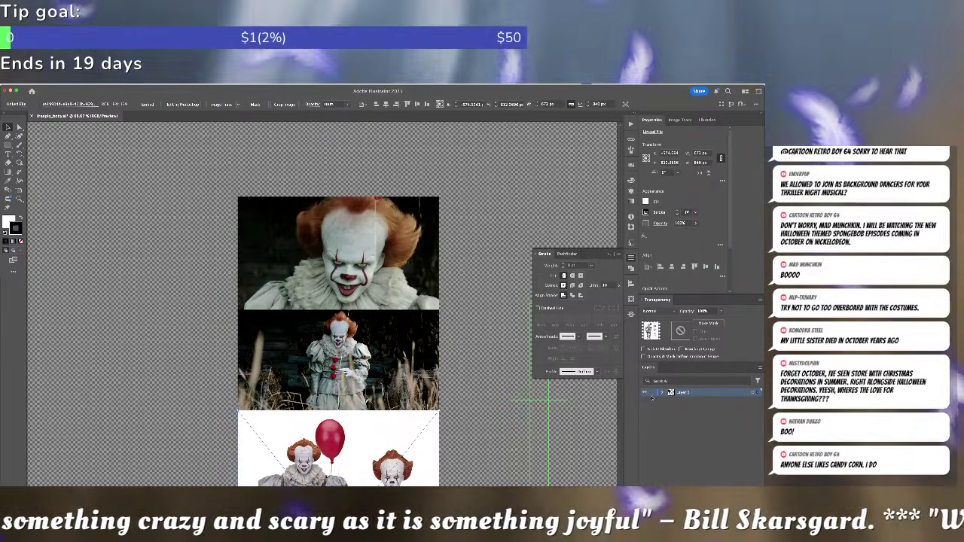
- Move the three reference images in place onto a new layer below Layer 1, and lock that layer
key("super+a")
key("super+x")
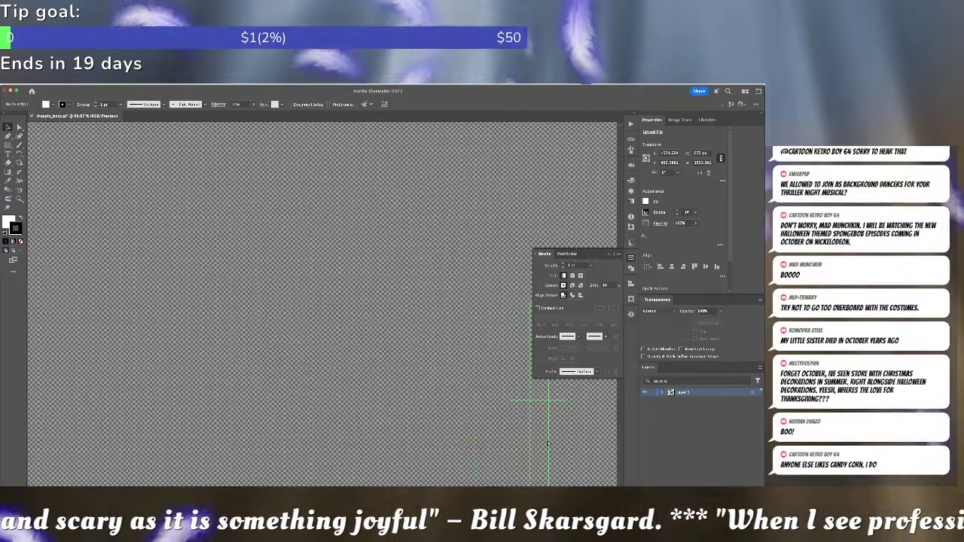
key("super+l")
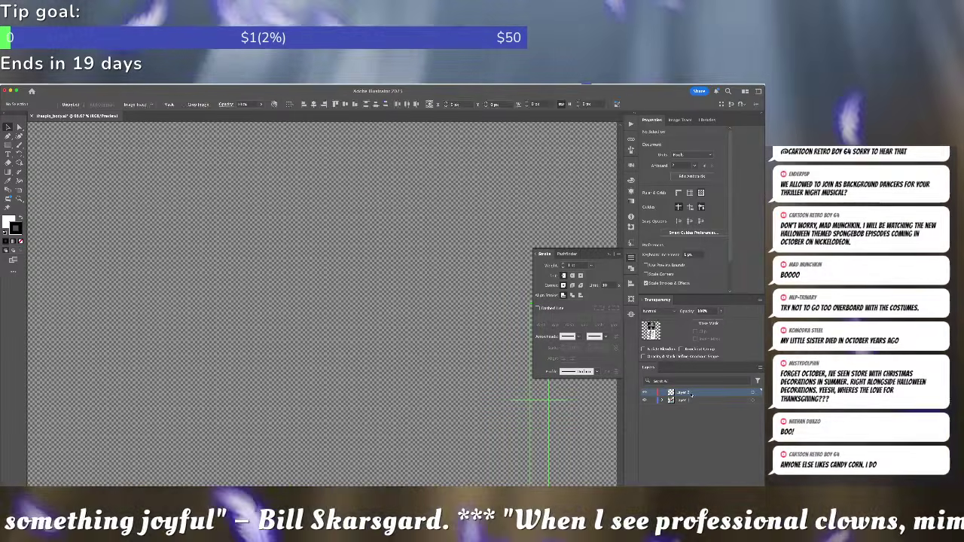
key("ctrl+f")
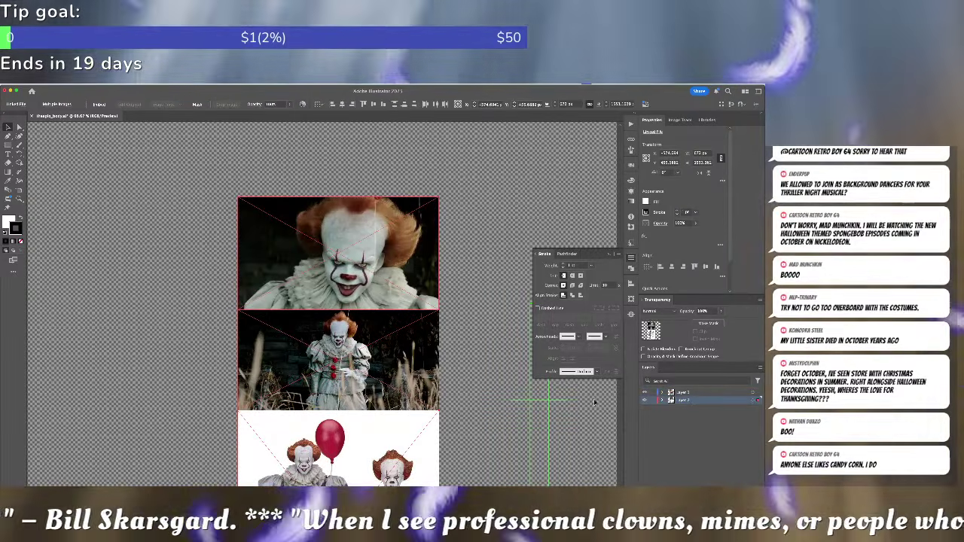
left_click(652, 400)
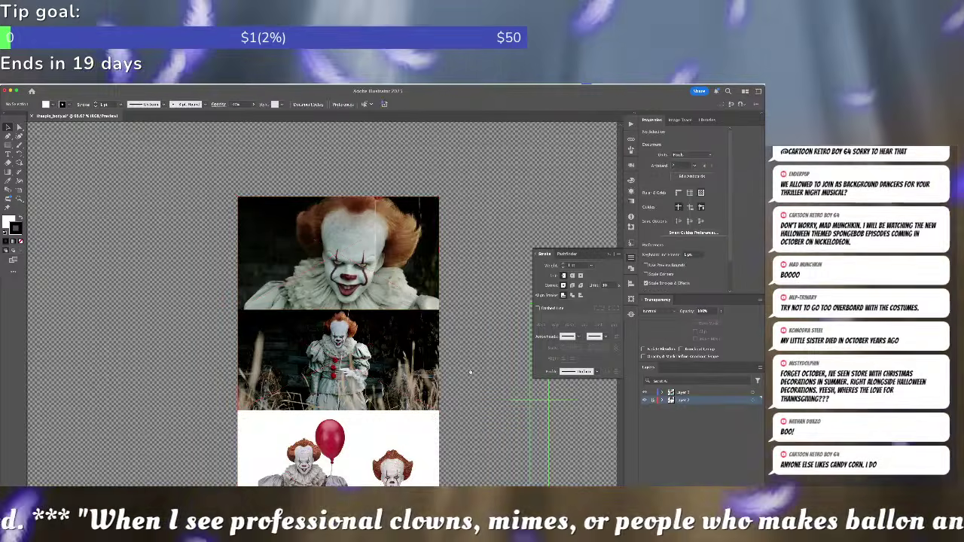
- Duplicate the pony's Layer 1, hide the original and rename the copy "Pennywise"
left_click_drag(478, 373, 294, 296)
scroll(320, 292, "down", 2)
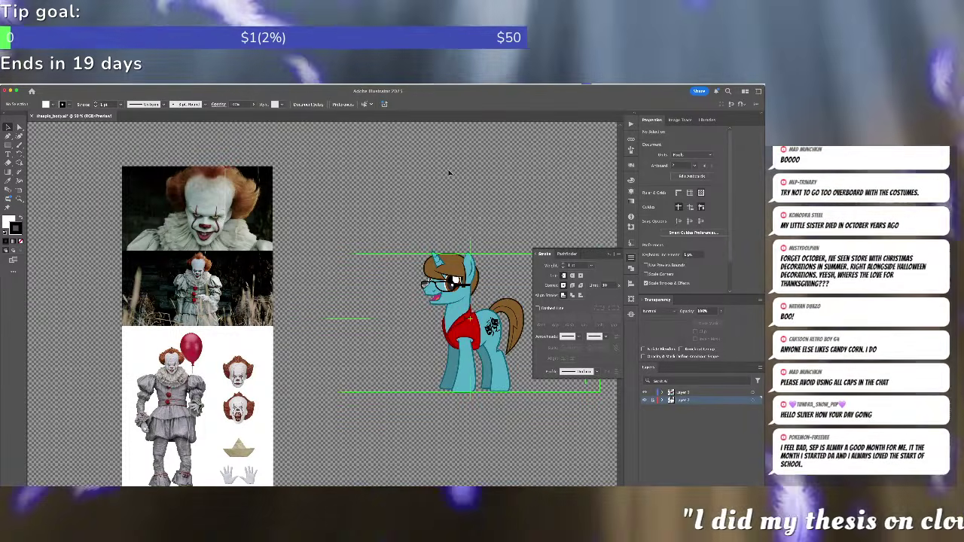
left_click(480, 326)
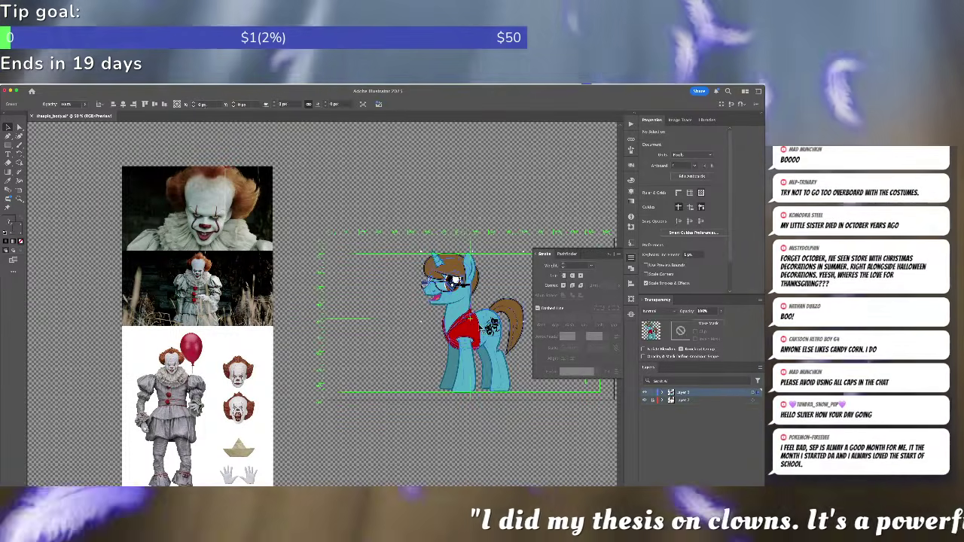
left_click_drag(693, 394, 743, 483)
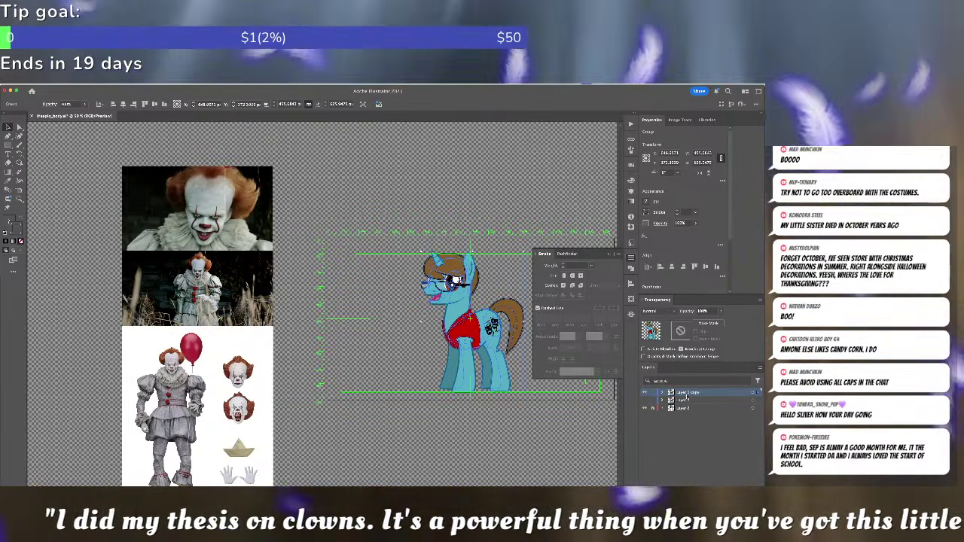
double_click(685, 399)
type("Pennyw")
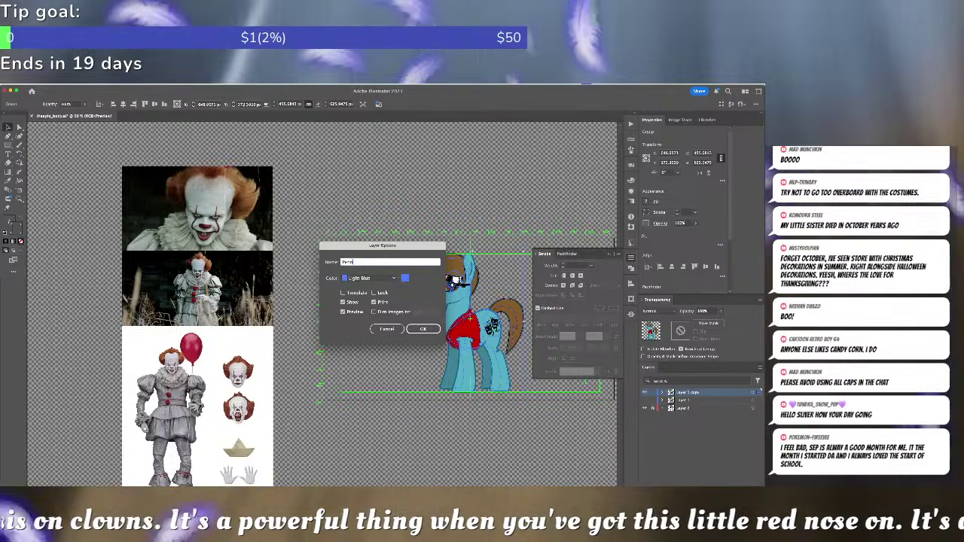
type("ise")
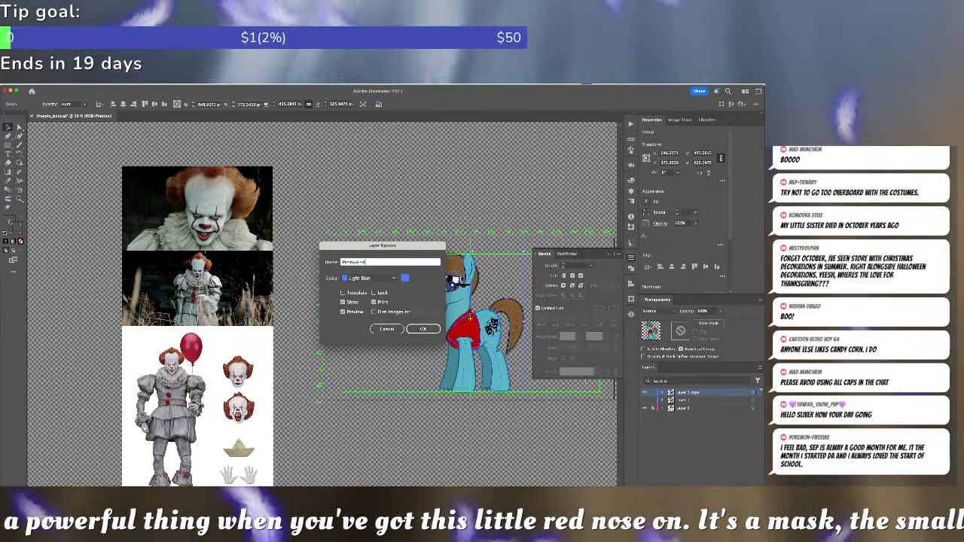
key("Return")
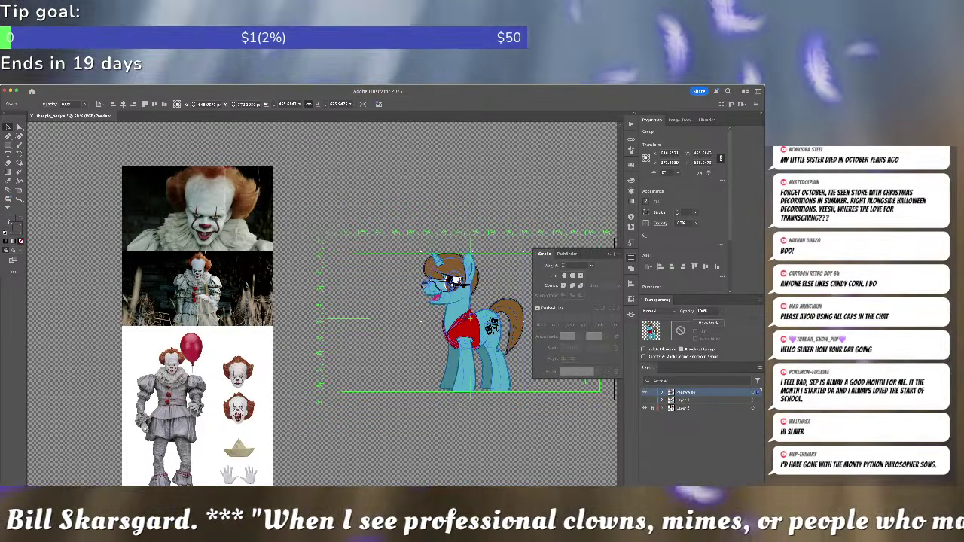
left_click(362, 221)
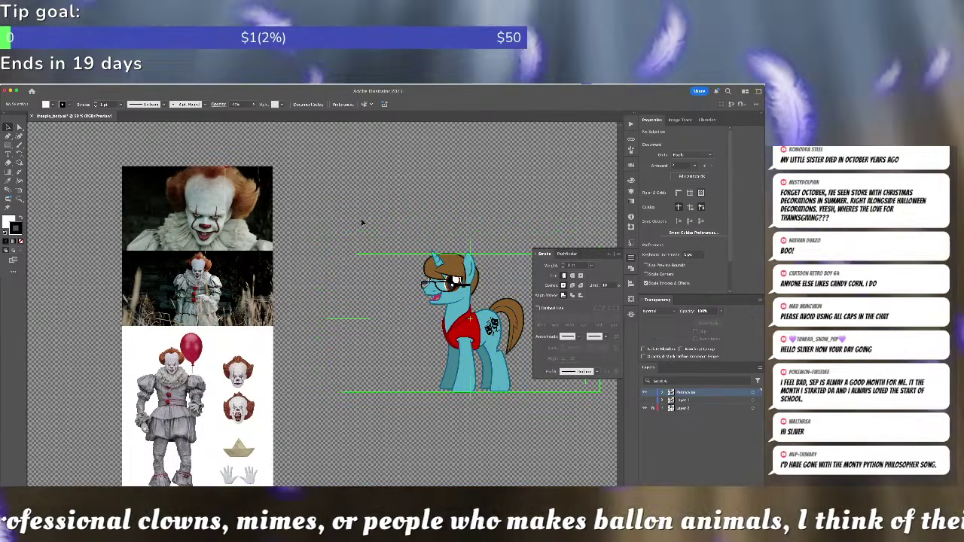
- Sample the costume's light grey from the wide clown photo for fill and stroke, and darken the stroke colour to a deeper grey
scroll(311, 233, "up", 4)
scroll(295, 249, "down", 3)
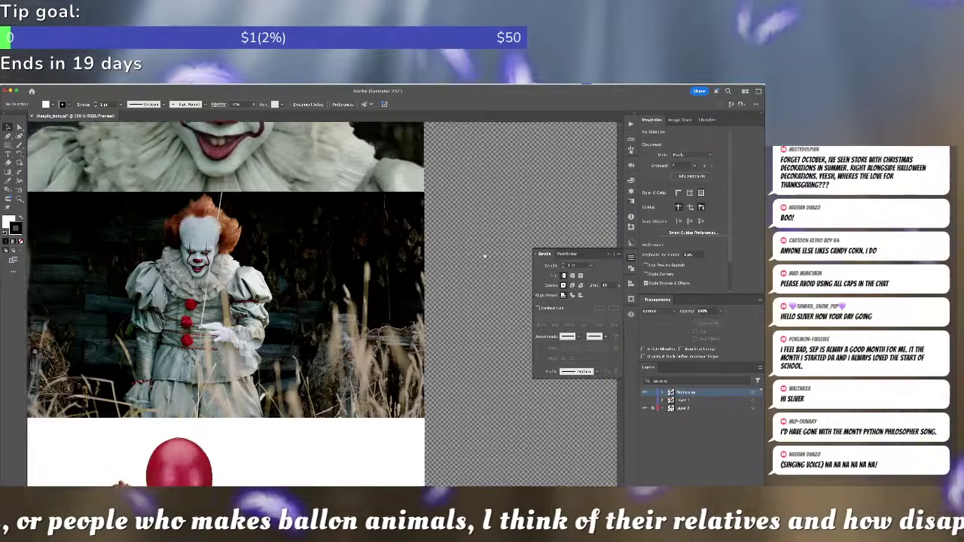
left_click_drag(484, 256, 531, 230)
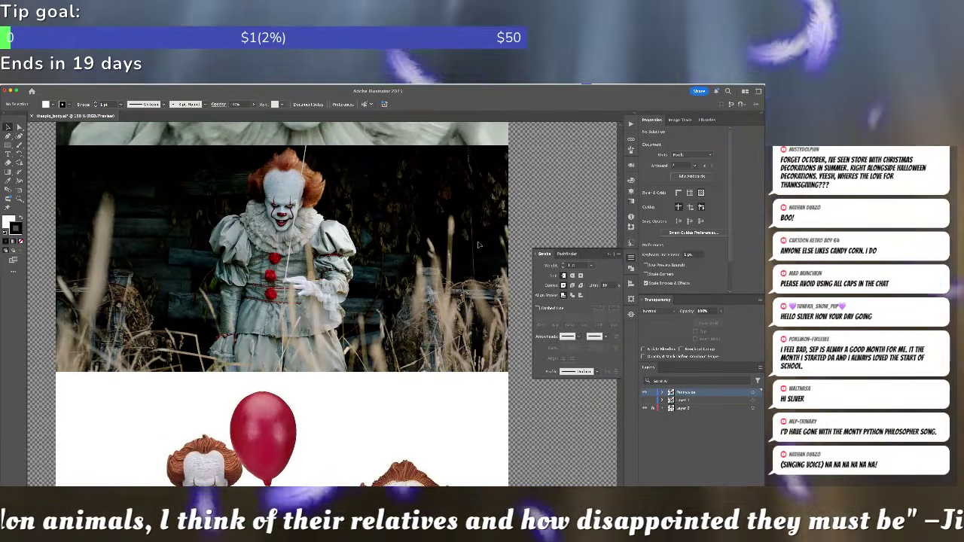
key("i")
left_click(298, 230)
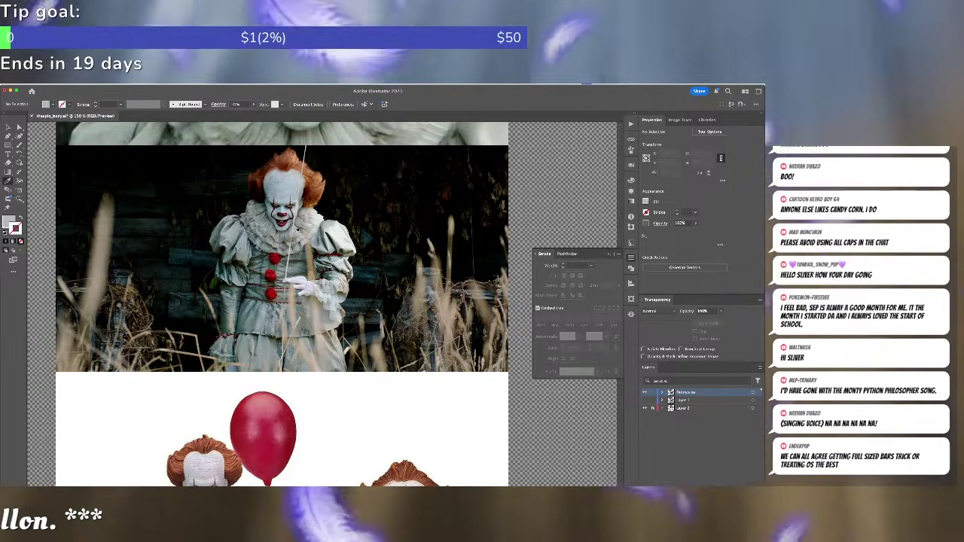
left_click(300, 231)
double_click(14, 229)
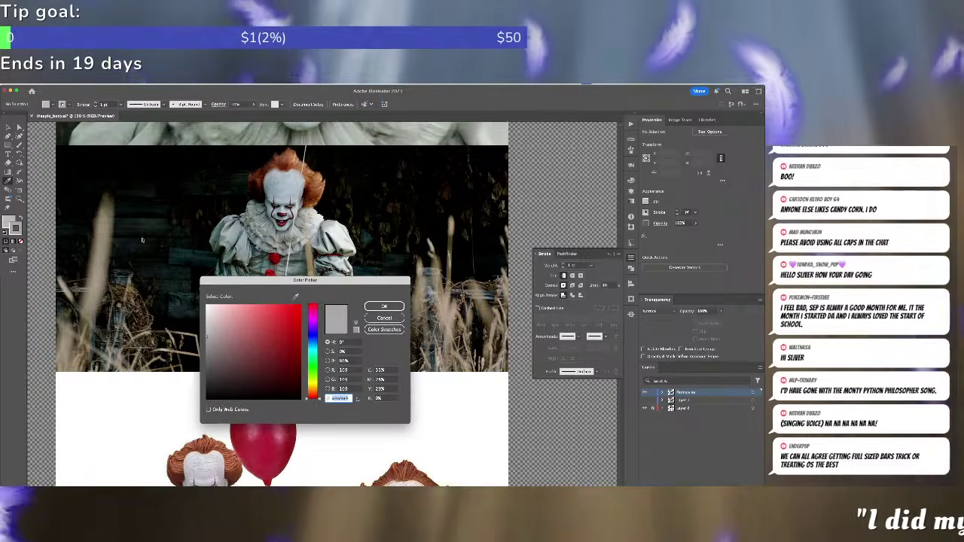
left_click_drag(209, 334, 208, 352)
left_click(383, 306)
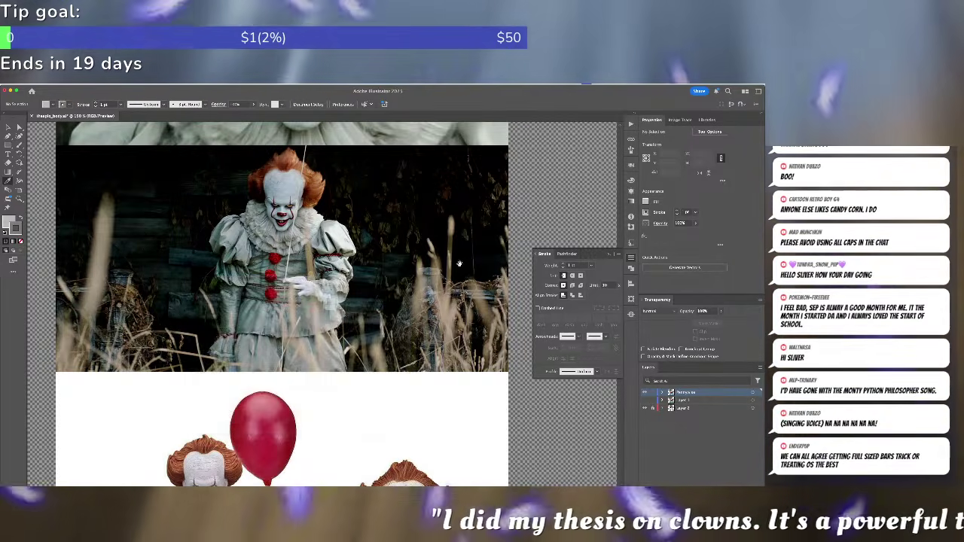
- Draw the ruffle collar's wavy lower edge across the pony's neck above the red vest with the Curvature tool
scroll(424, 291, "down", 10)
scroll(424, 291, "right", 3)
scroll(66, 212, "right", 3)
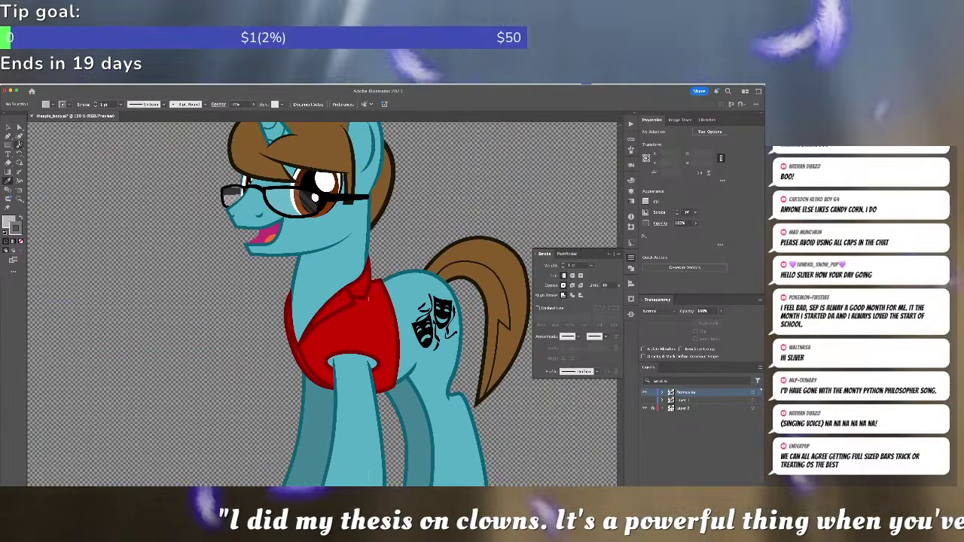
left_click(19, 136)
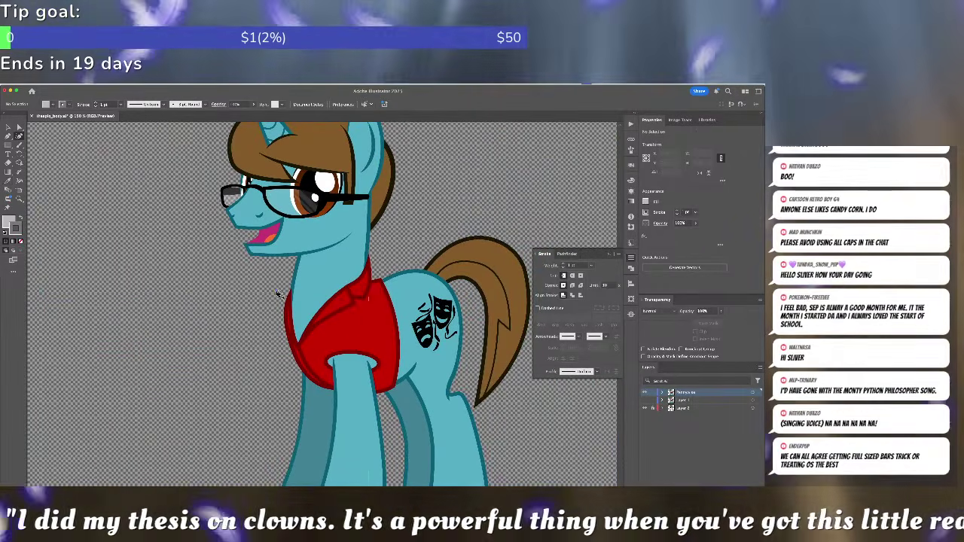
left_click(279, 293)
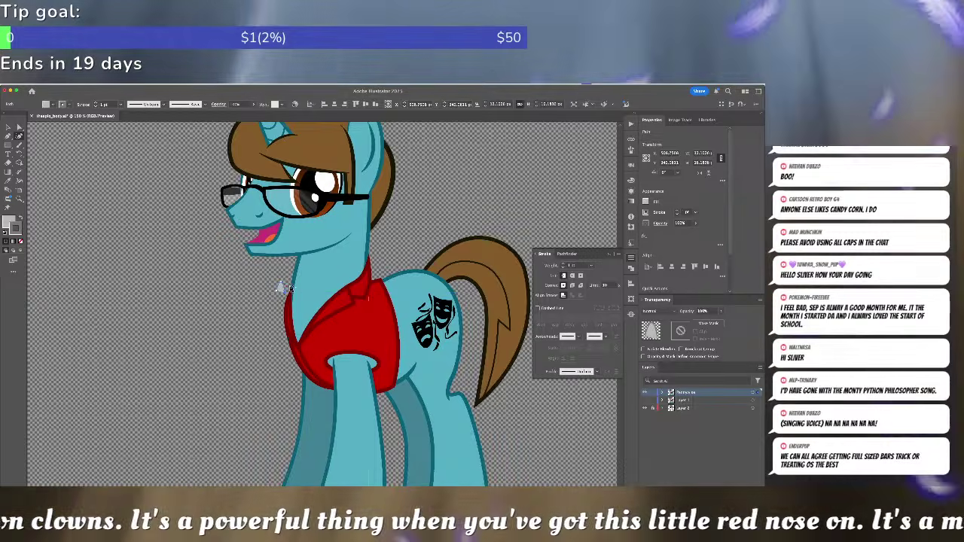
left_click(296, 293)
left_click(303, 287)
mouse_move(304, 288)
left_mouse_down()
mouse_move(329, 293)
mouse_move(330, 275)
mouse_move(338, 288)
mouse_move(389, 256)
left_mouse_up()
- Continue the ruffle path behind the neck and curl it upward into a rounded back end
left_click(370, 250)
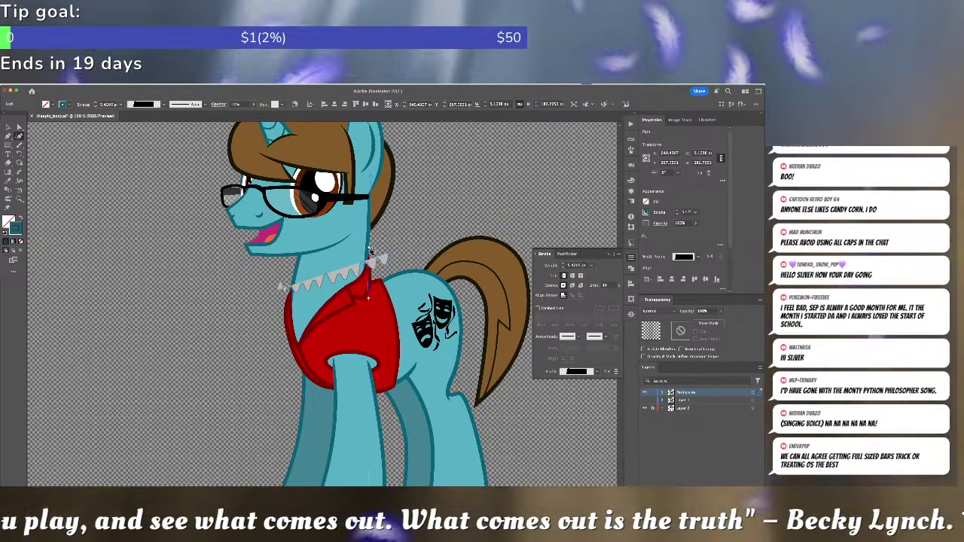
left_click(406, 257)
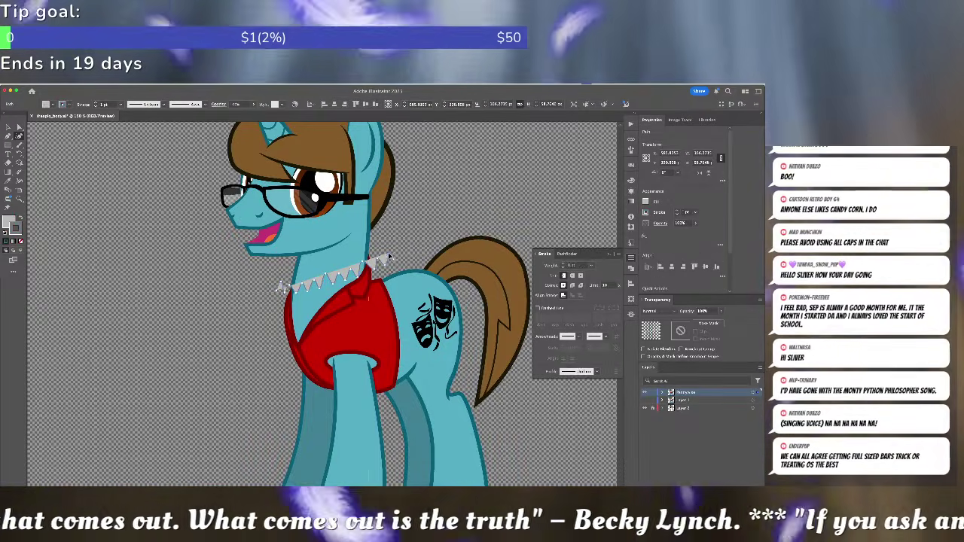
left_click(379, 249)
left_click(372, 245)
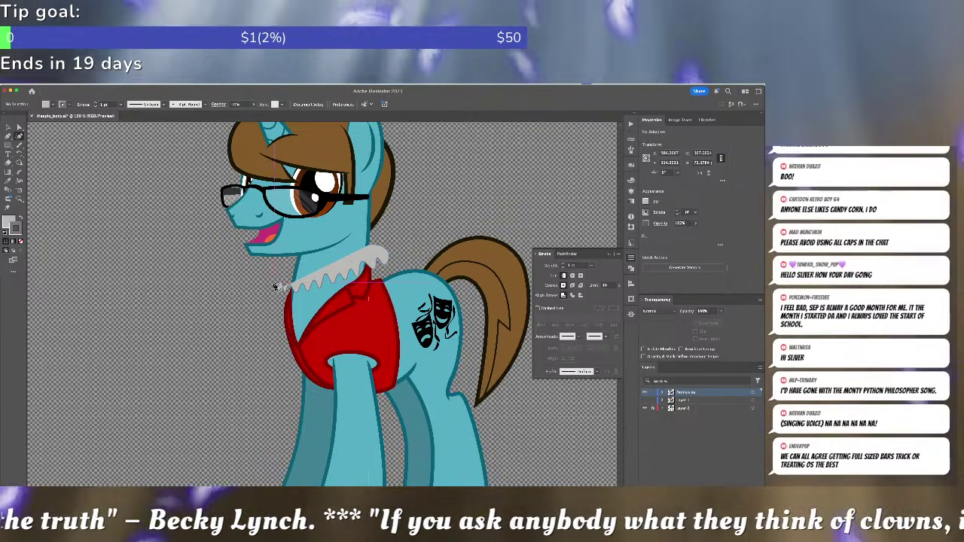
left_click(277, 292)
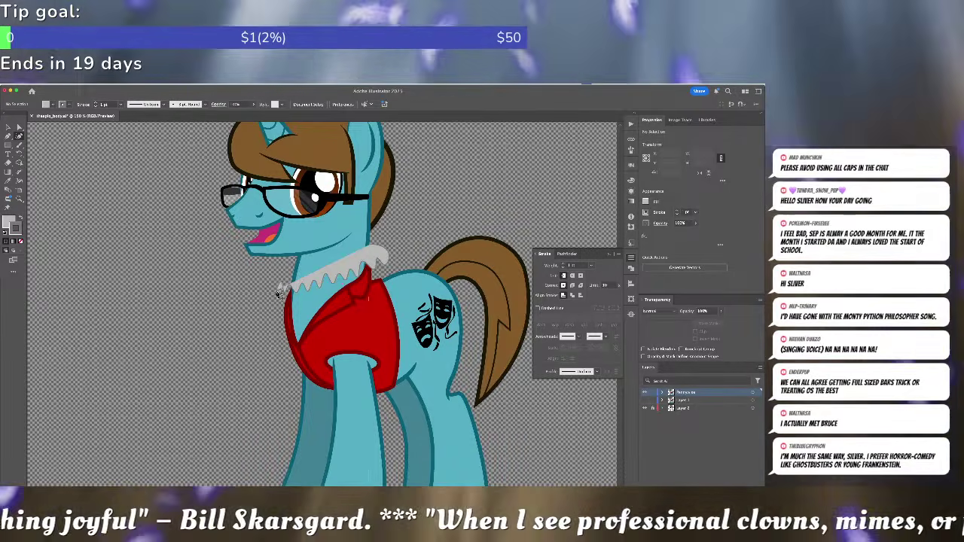
- Close the ruffle collar with an arched top edge between its front tip and back end, and lower the anchor behind the neck
scroll(279, 294, "up", 5)
key("a")
left_click(296, 279)
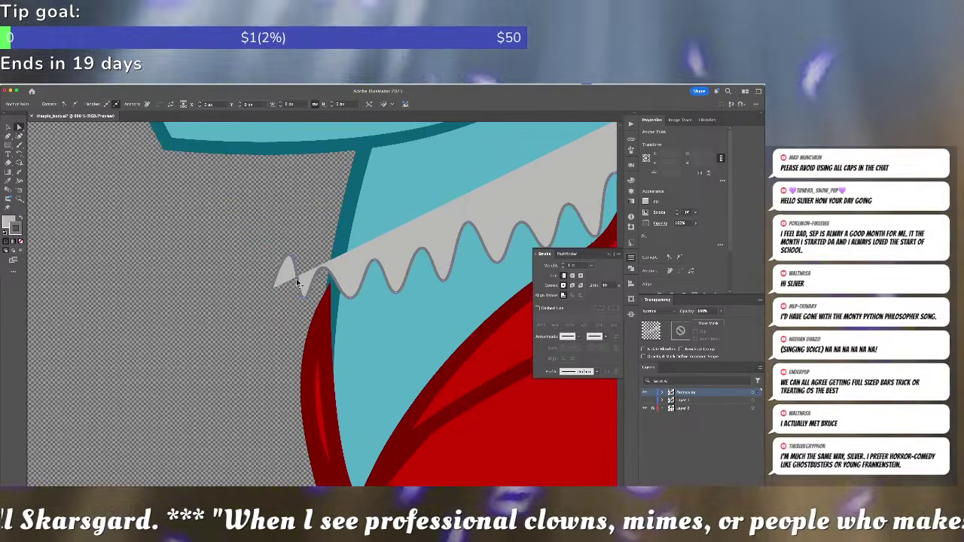
key("v")
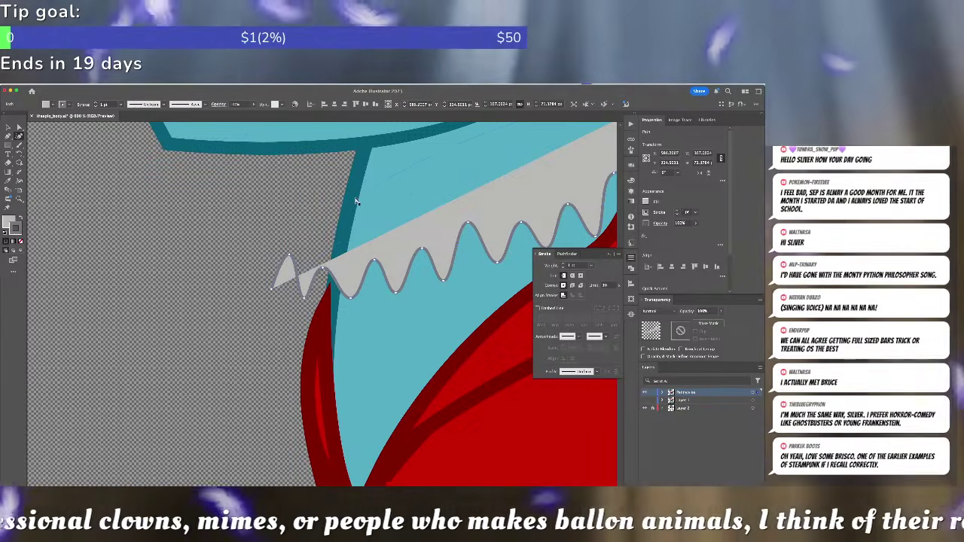
key("ctrl+minus")
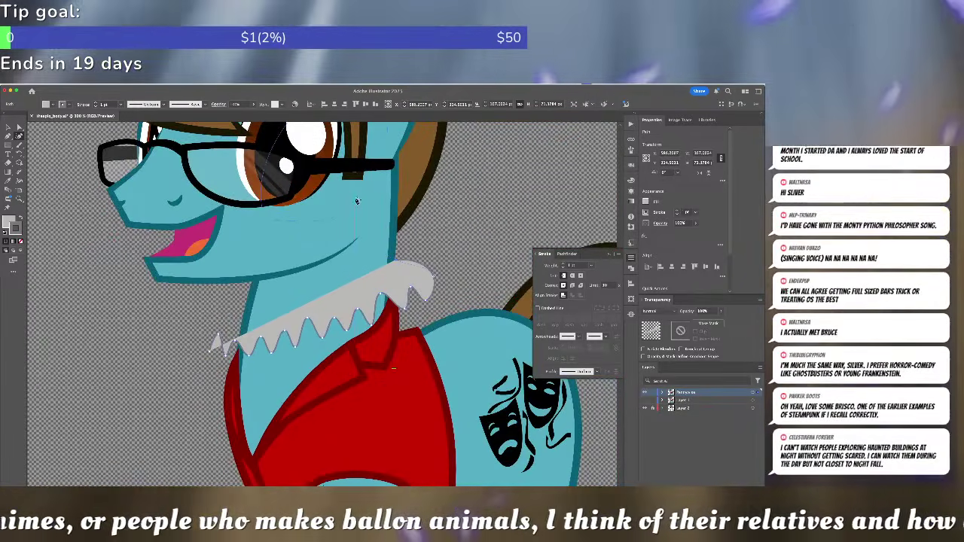
left_click(217, 324)
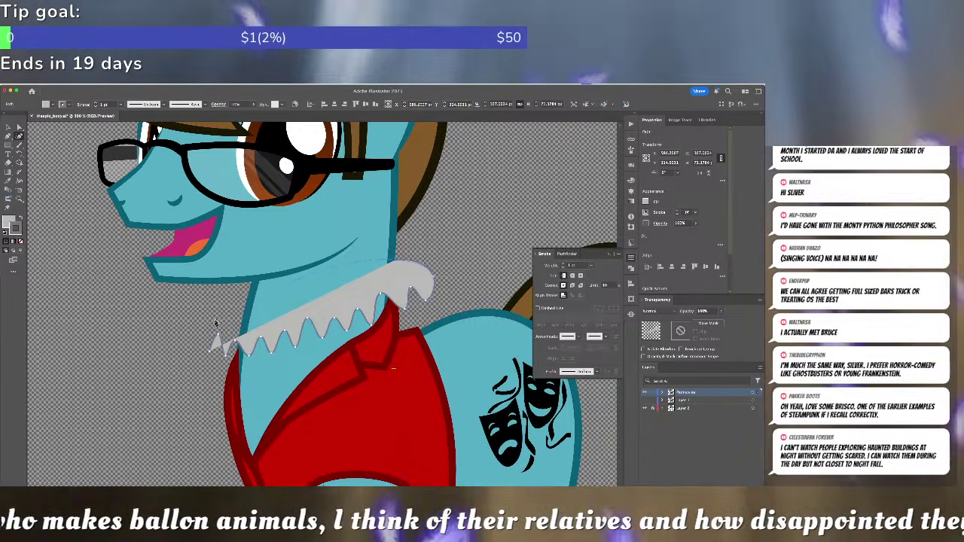
left_click(212, 328)
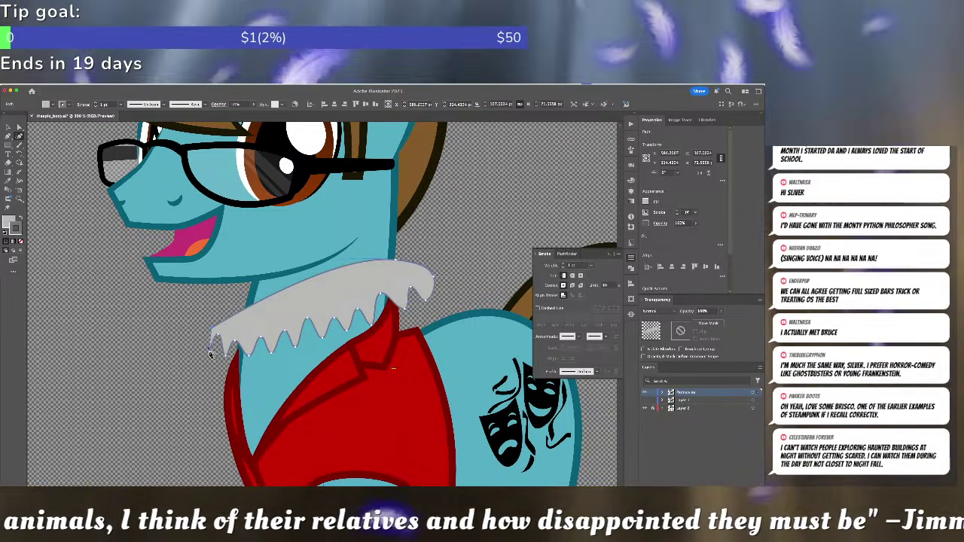
left_click(211, 351)
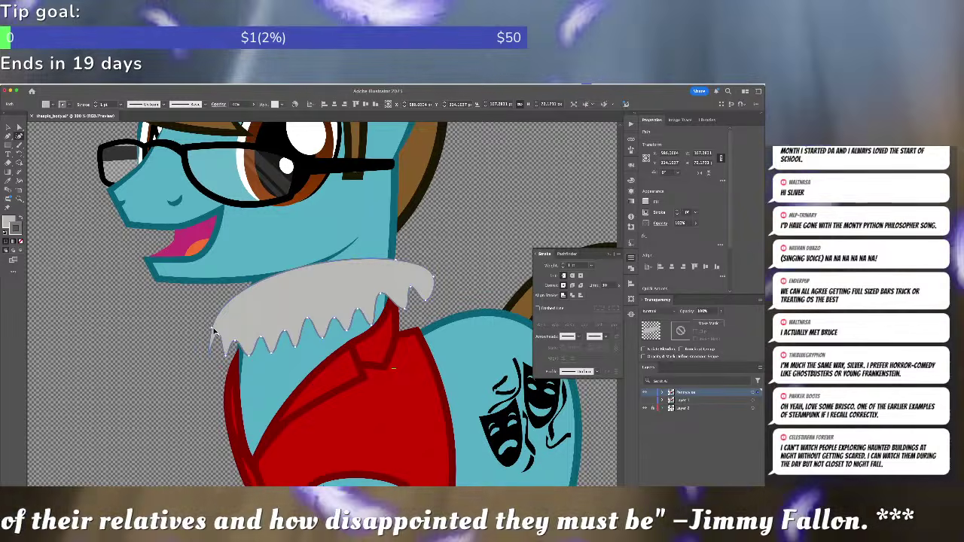
left_click_drag(398, 261, 395, 271)
- Apply the neck outline's stroke weight to the ruffle collar, and reduce the collar's stroke to 3 pt
key("a")
left_click(391, 263)
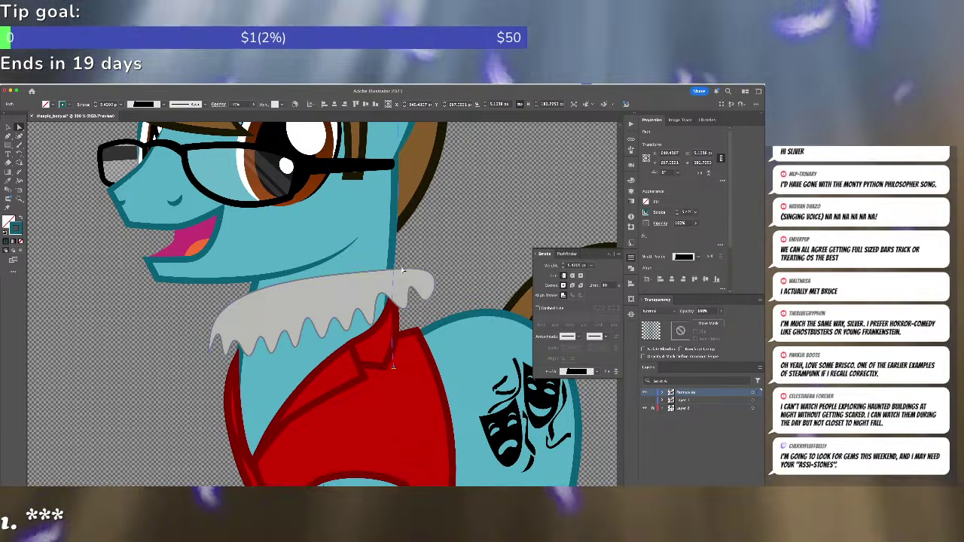
left_click(576, 265)
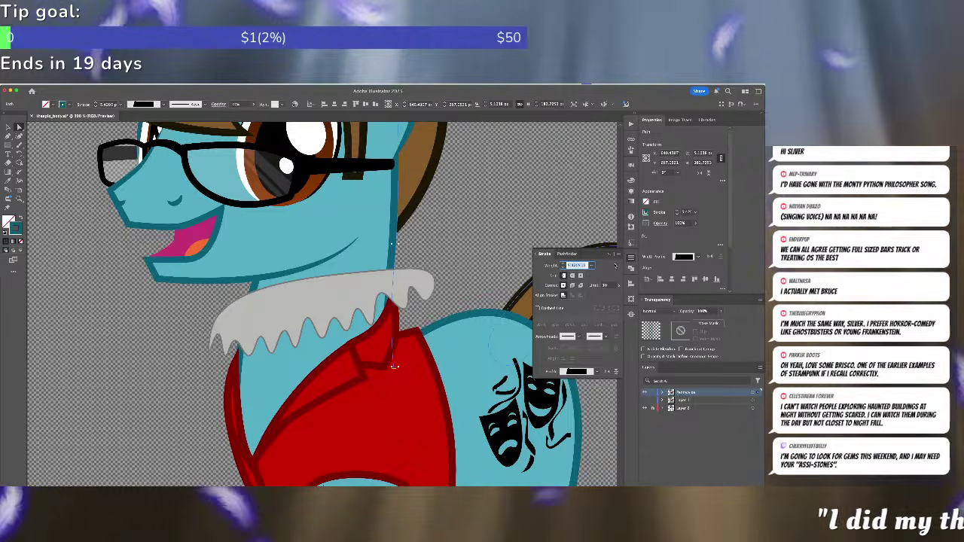
left_click(374, 306)
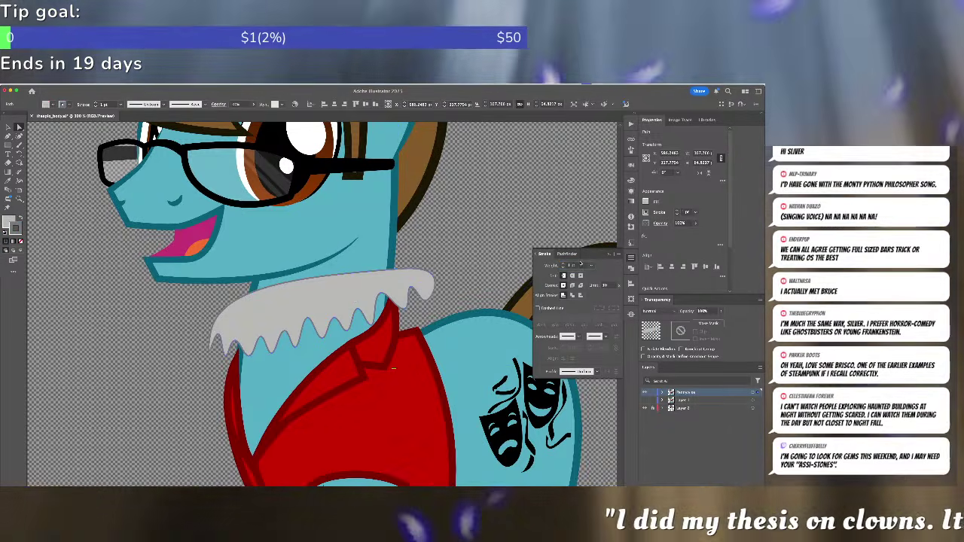
key("Return")
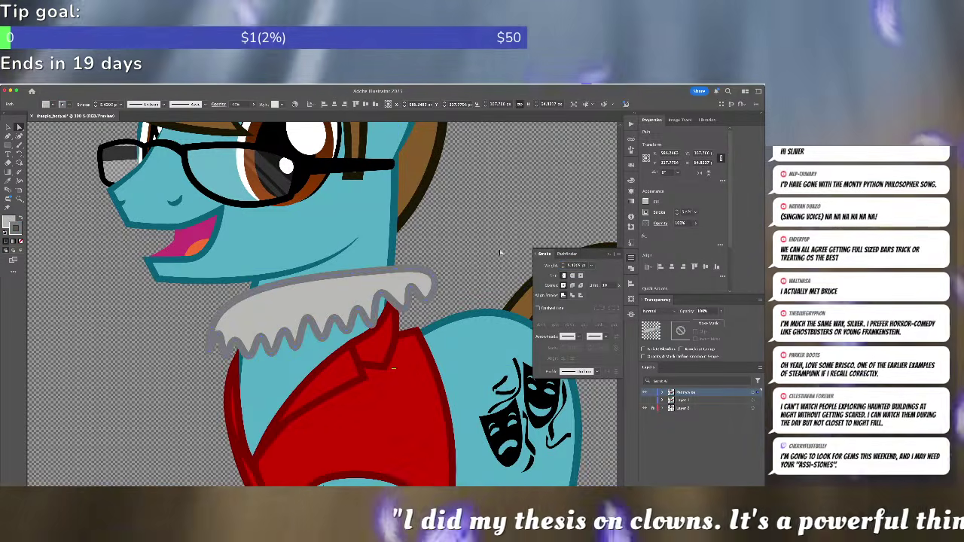
left_click(562, 269)
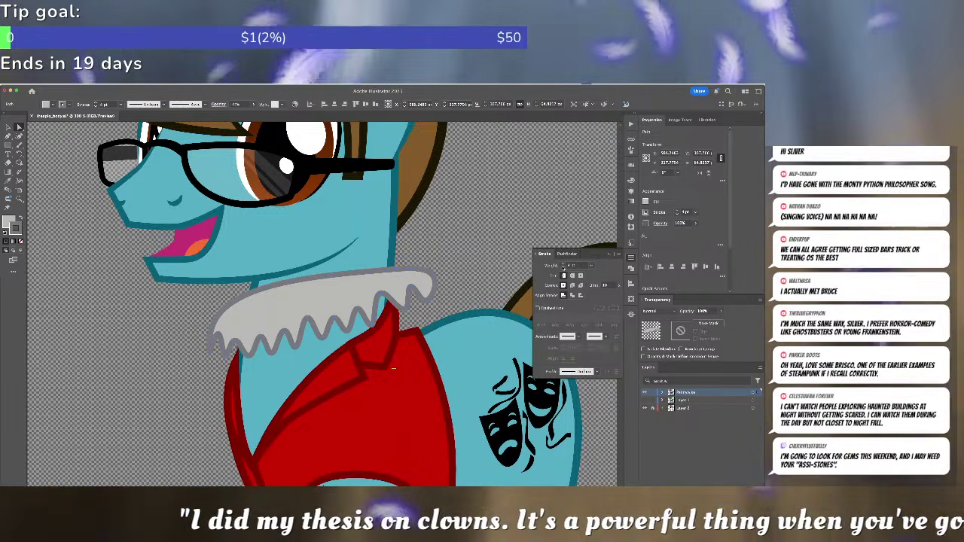
left_click(563, 269)
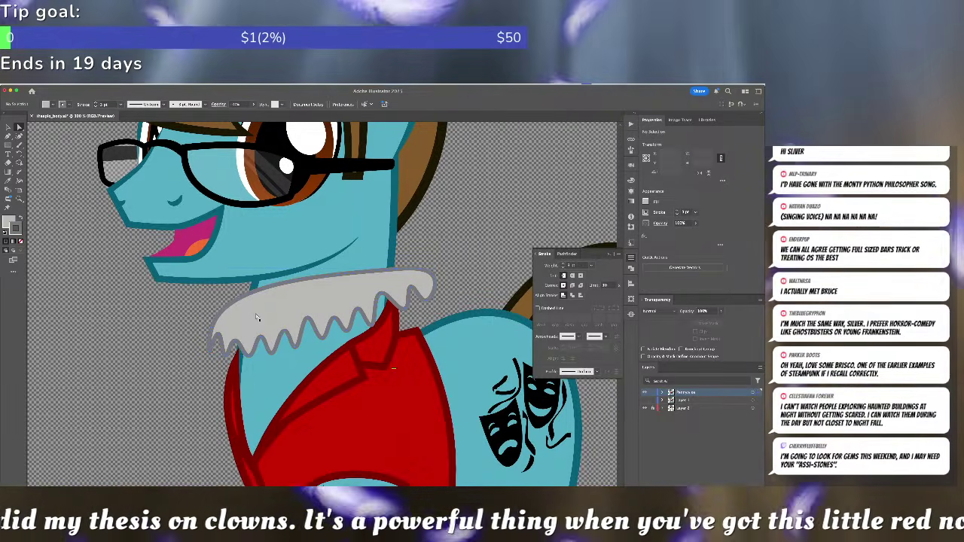
- Reshape the collar's front upper corner outward, and shift the whole collar slightly toward the pony's front
left_click(211, 329)
mouse_move(213, 329)
left_mouse_down()
mouse_move(222, 284)
mouse_move(210, 315)
left_mouse_up()
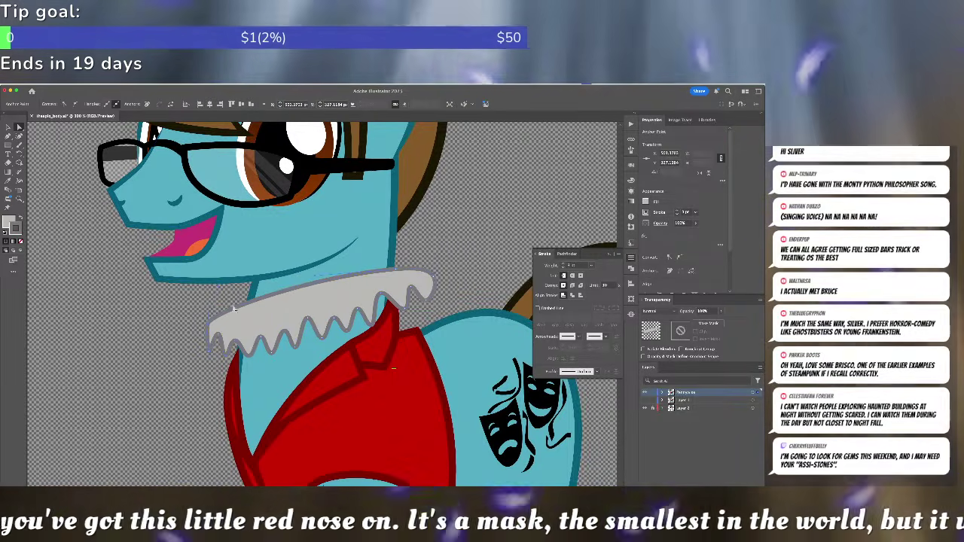
left_click_drag(380, 297, 373, 296)
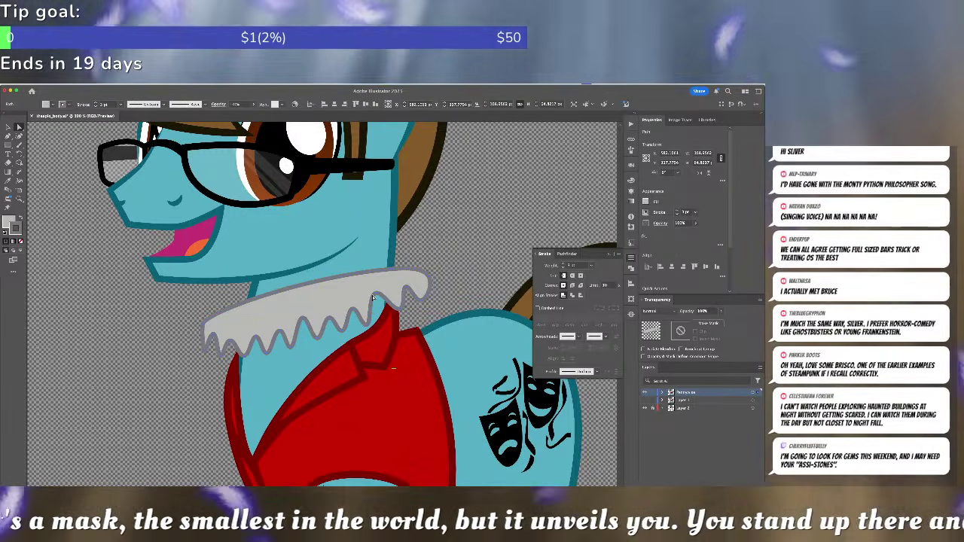
- Add an opacity mask to the ruffle collar and turn off its clipping
left_click(382, 257)
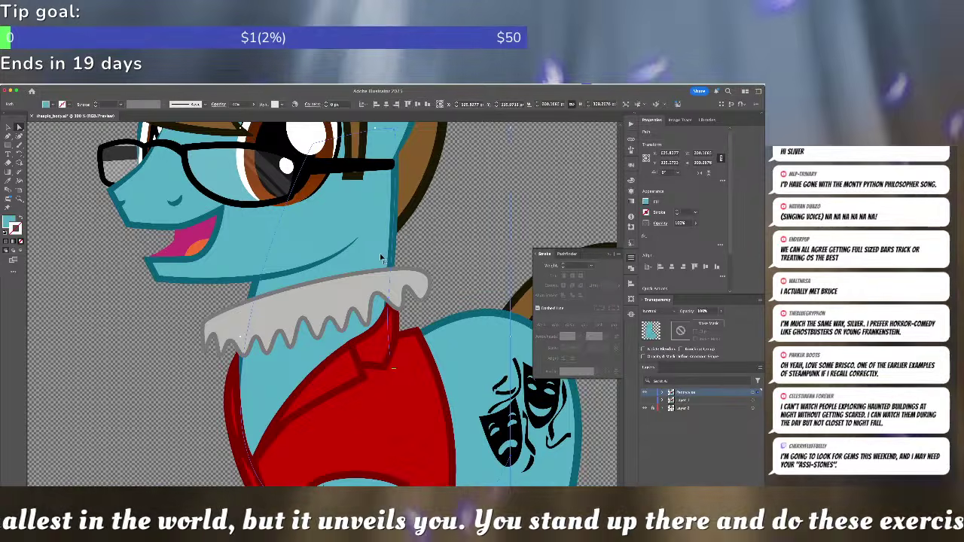
left_click(366, 282)
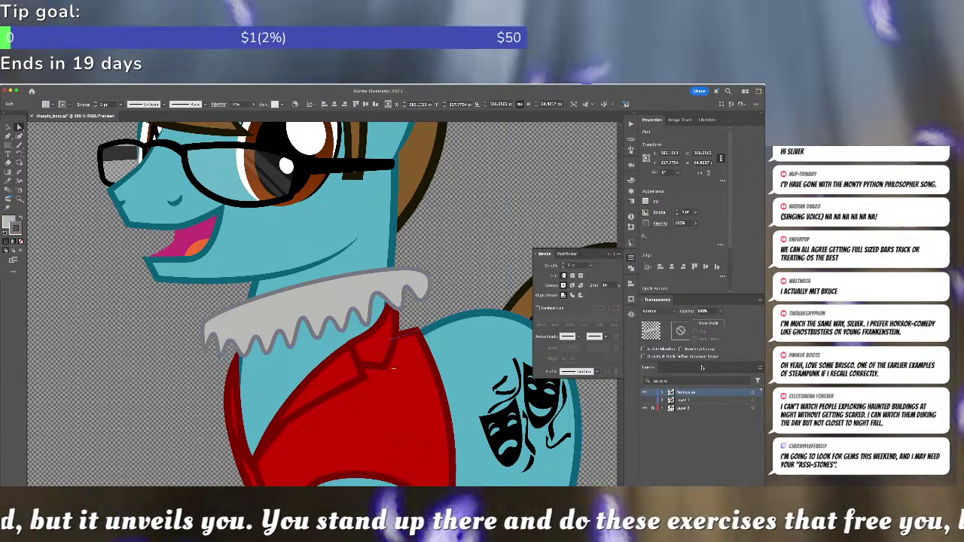
left_click(706, 324)
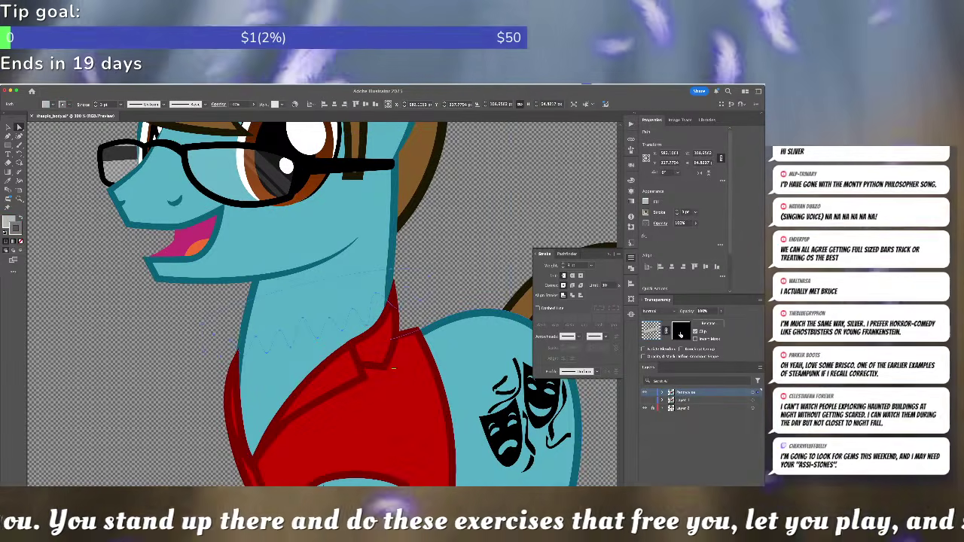
key("super+shift+a")
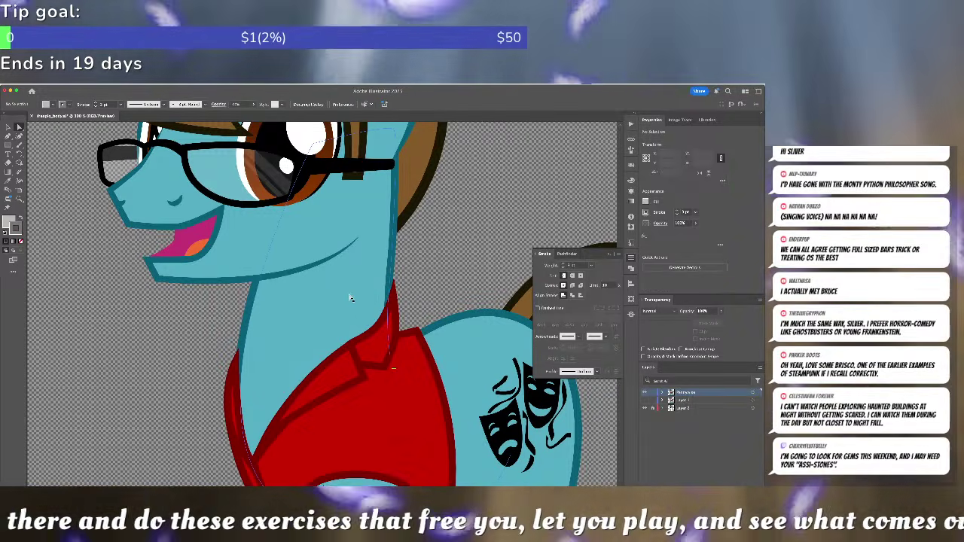
left_click(349, 296)
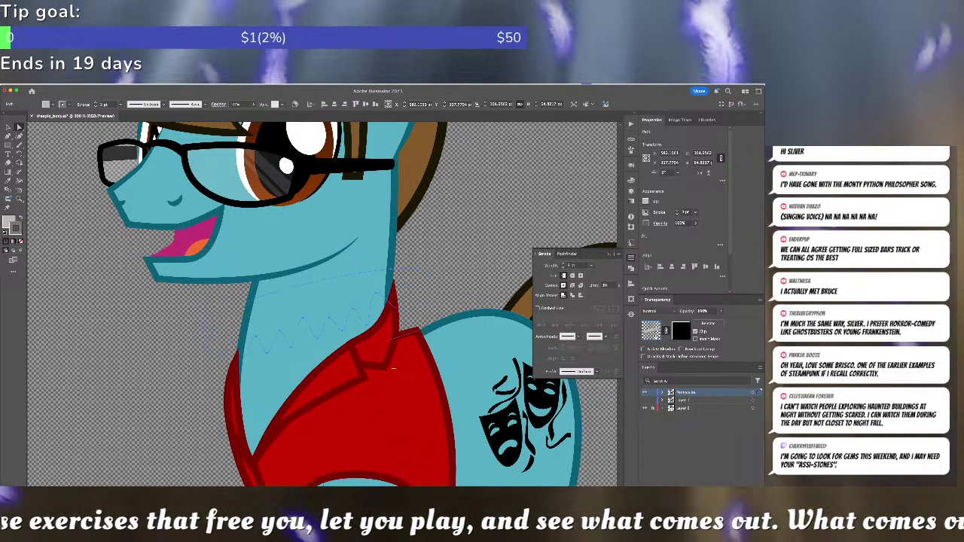
left_click(680, 330)
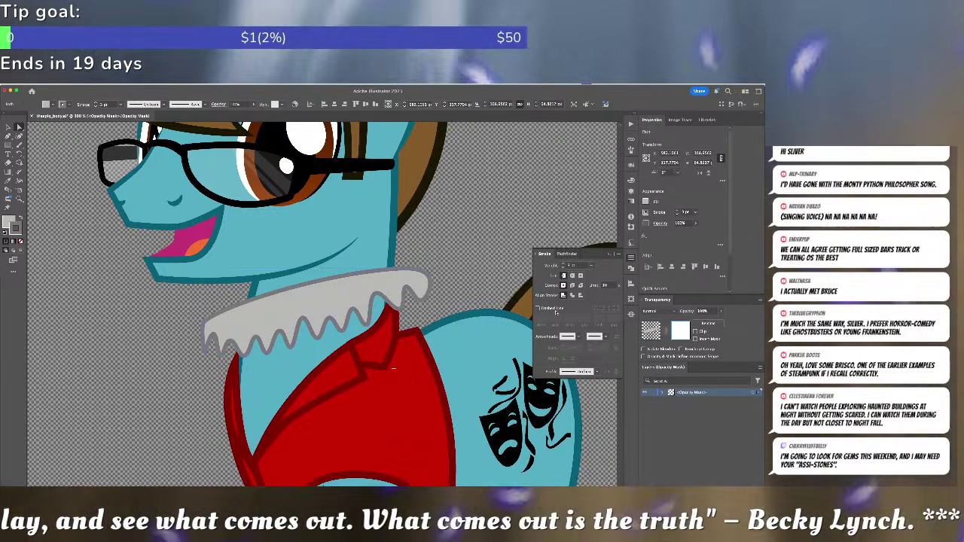
left_click(465, 295)
- Copy the pony's blue neck shape and paste it in place into the collar's opacity mask
left_click(653, 334)
left_click(448, 296)
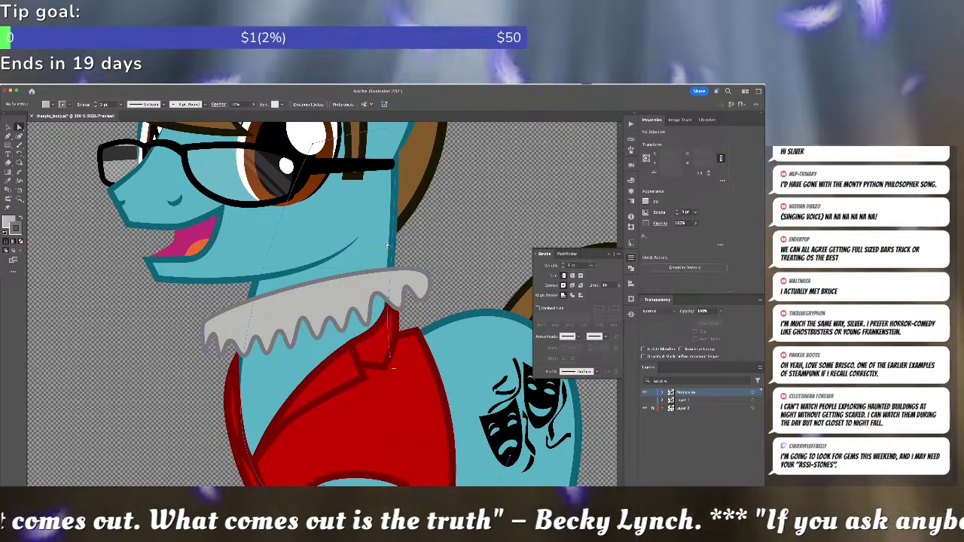
left_click(390, 247)
left_click(450, 272)
left_click(422, 298)
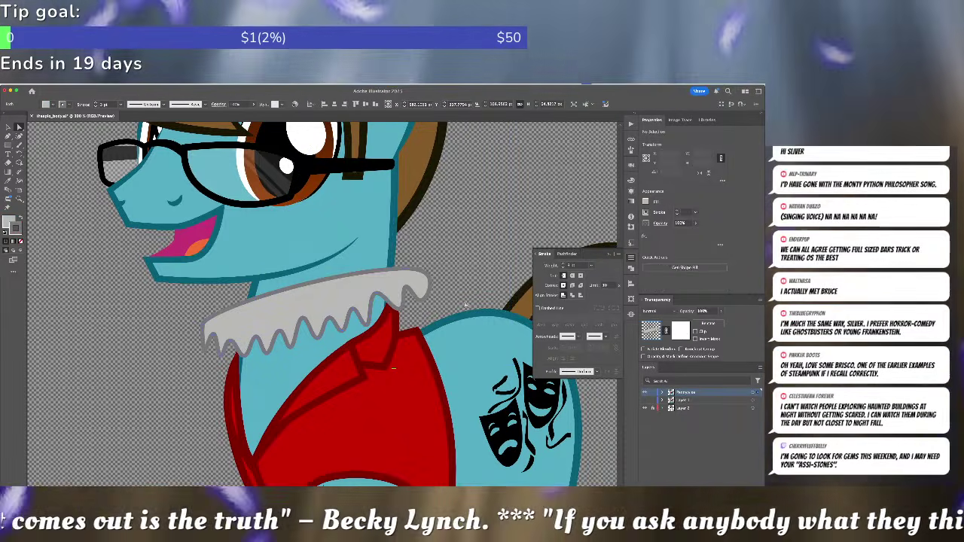
left_click(679, 332)
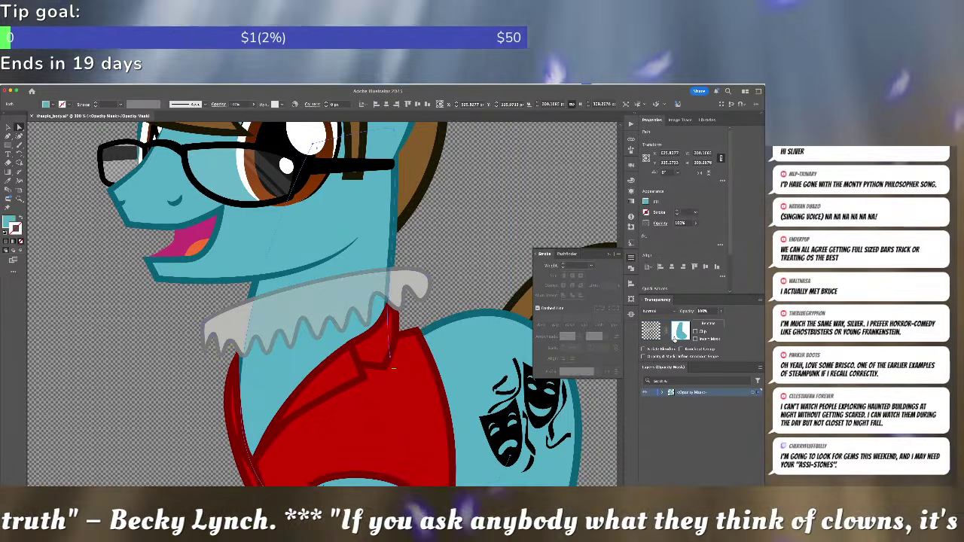
- Fill the neck shape inside the collar's opacity mask with black and give it a 4 pt black stroke
left_click(631, 165)
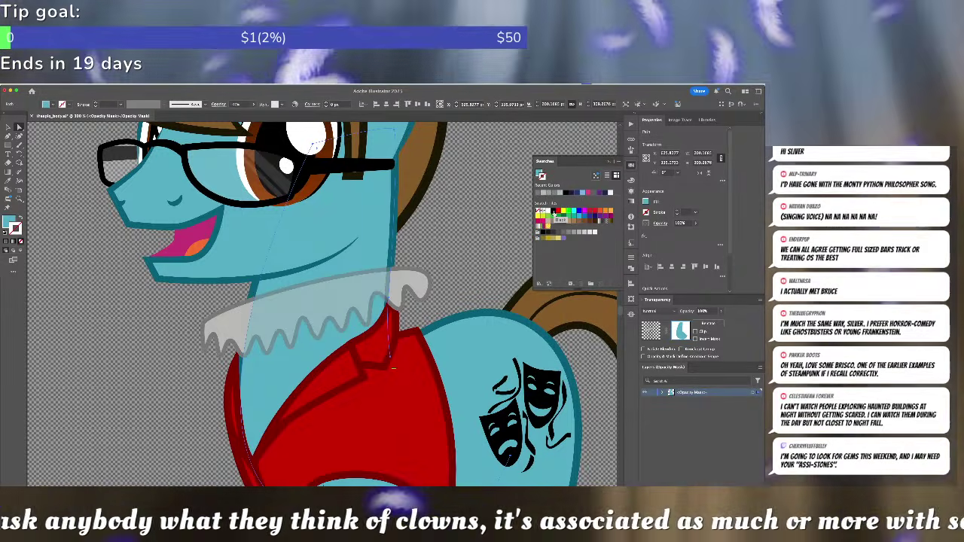
left_click(553, 214)
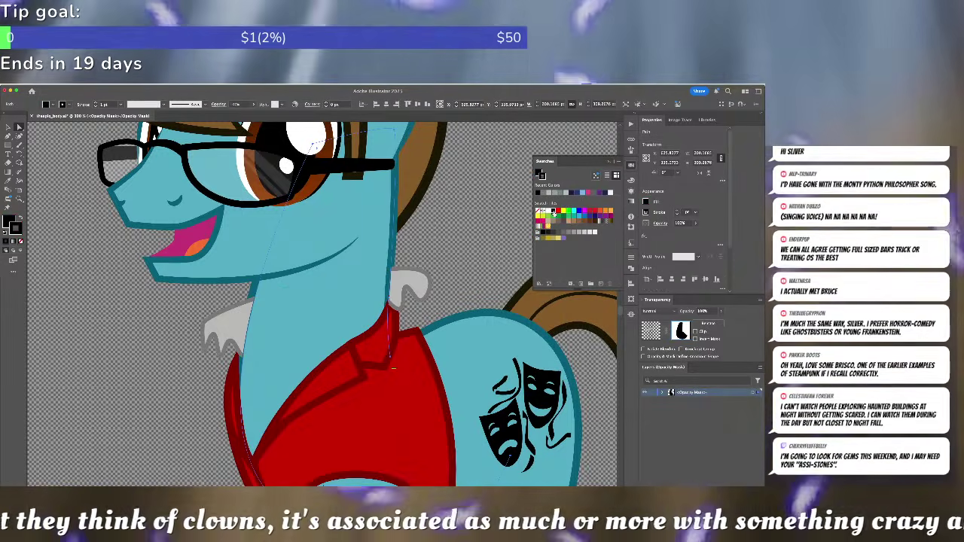
left_click(632, 260)
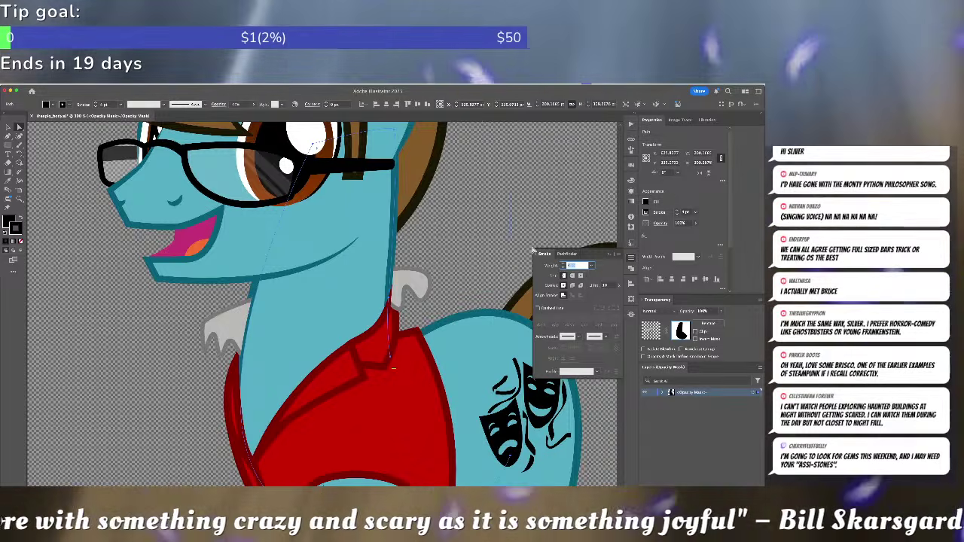
key("Return")
left_click(437, 251)
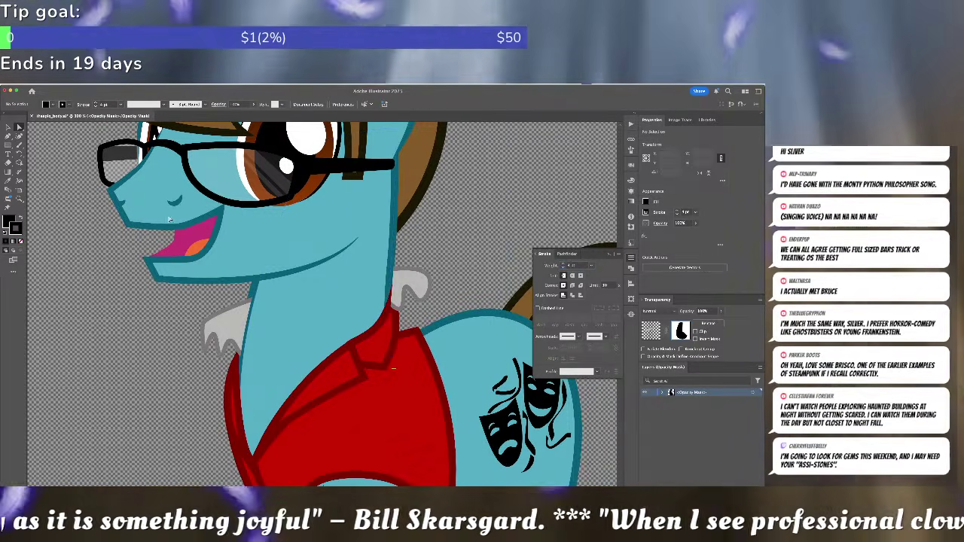
- Draw a white, stroke-free shape with the Pen tool in the mask, covering the part of the collar in front of the neck
key("d")
key("slash")
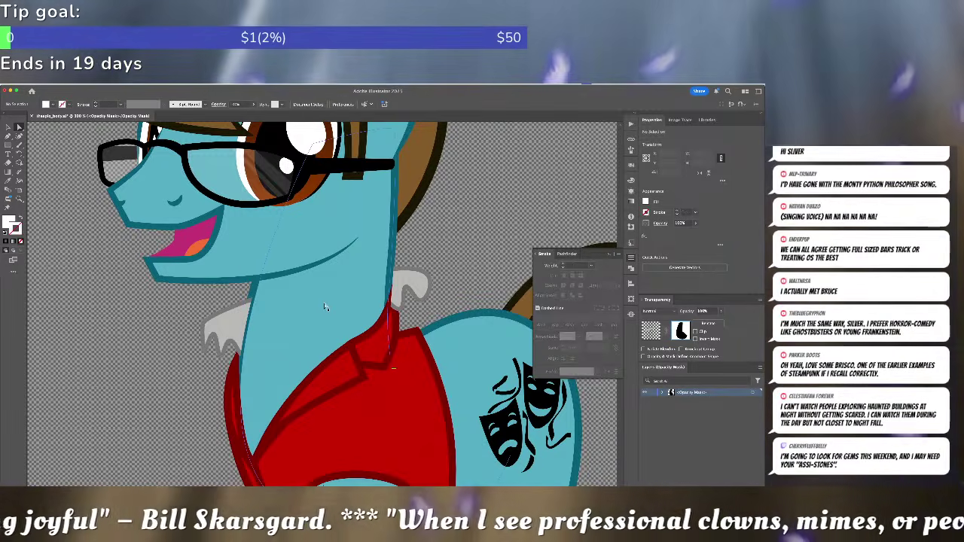
left_click(19, 135)
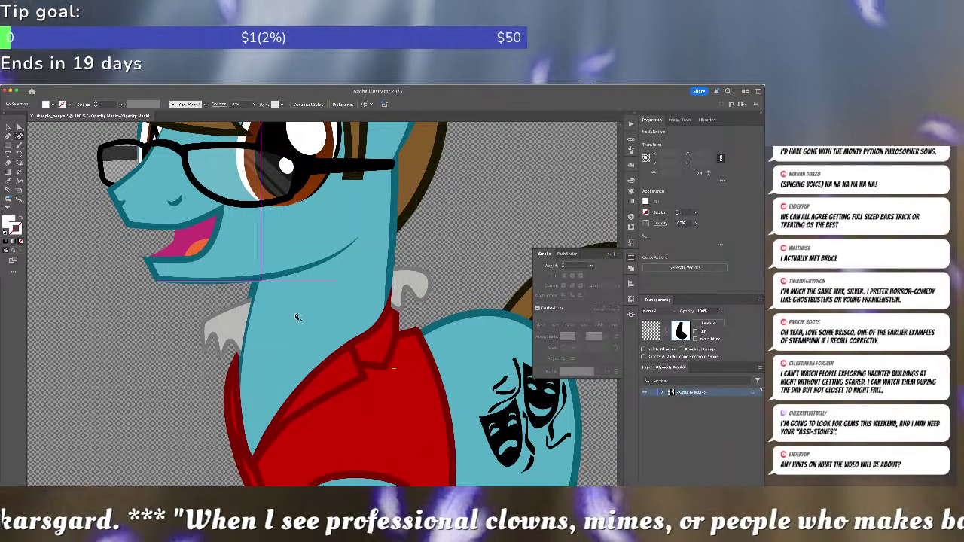
left_click(239, 320)
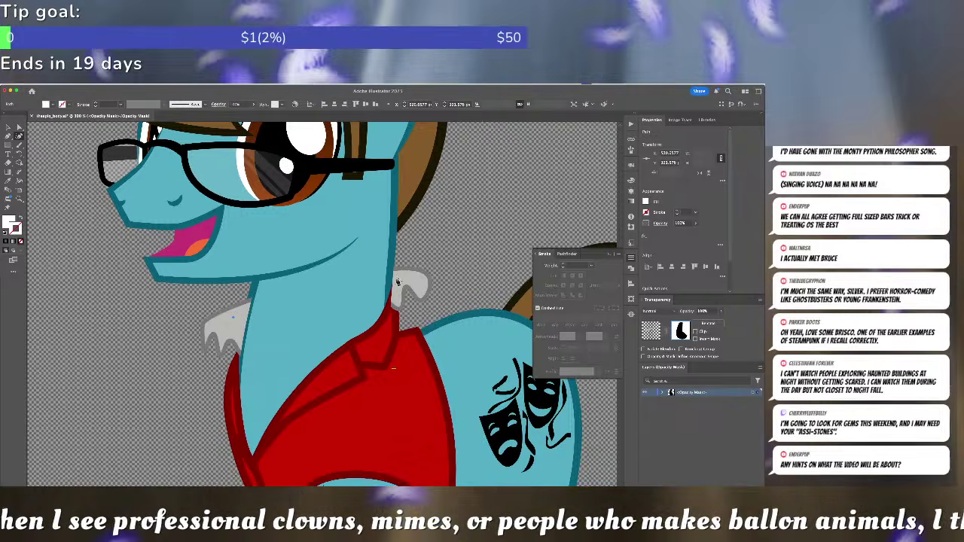
left_click(396, 280)
left_click(421, 338)
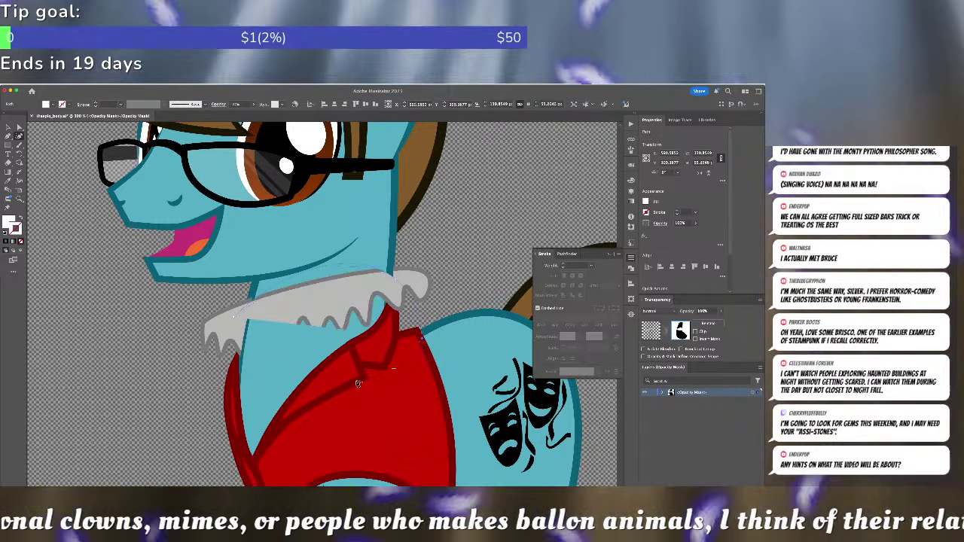
left_click(281, 390)
left_click(235, 384)
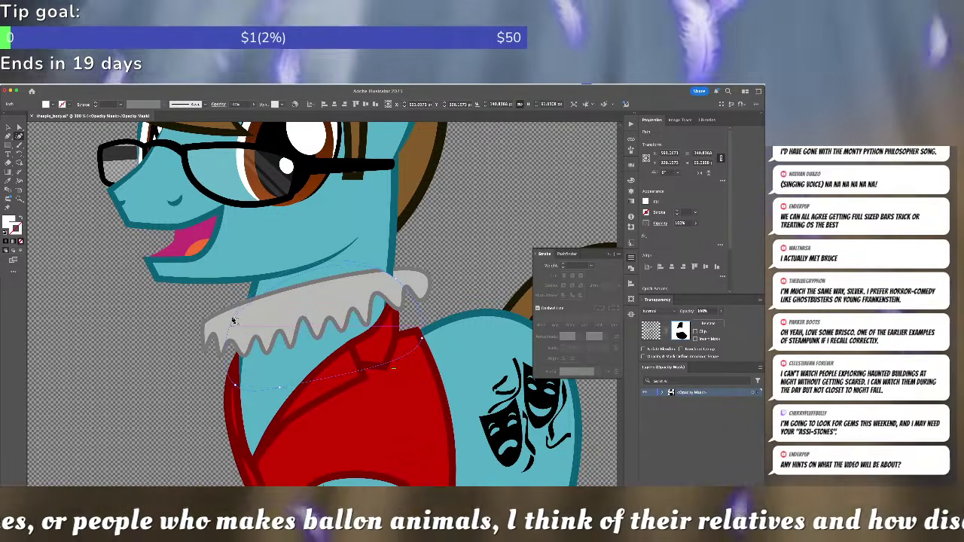
- Bend the white mask shape's upper edge into a downward curve across the neck, and leave the opacity mask
left_click(395, 279)
left_click_drag(315, 302, 317, 312)
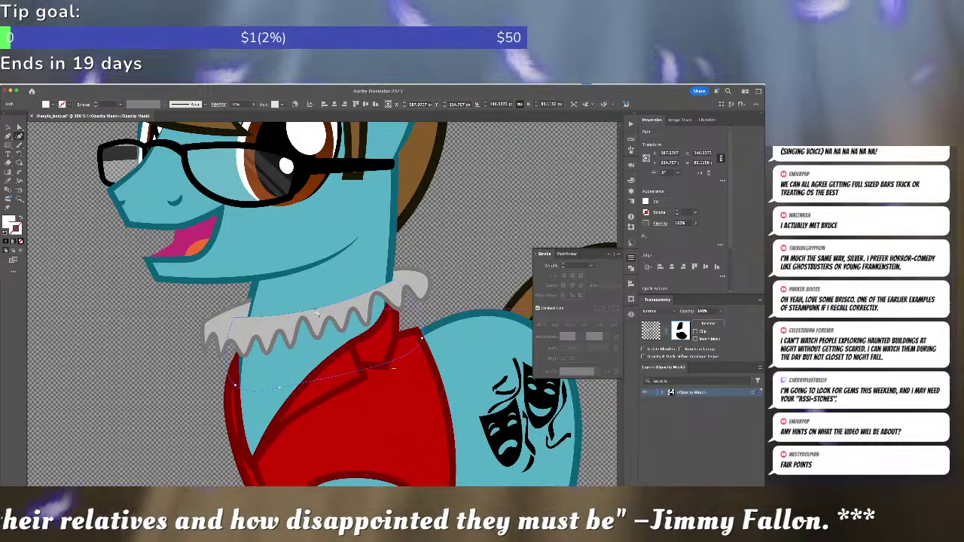
key("super+shift+a")
left_click(652, 332)
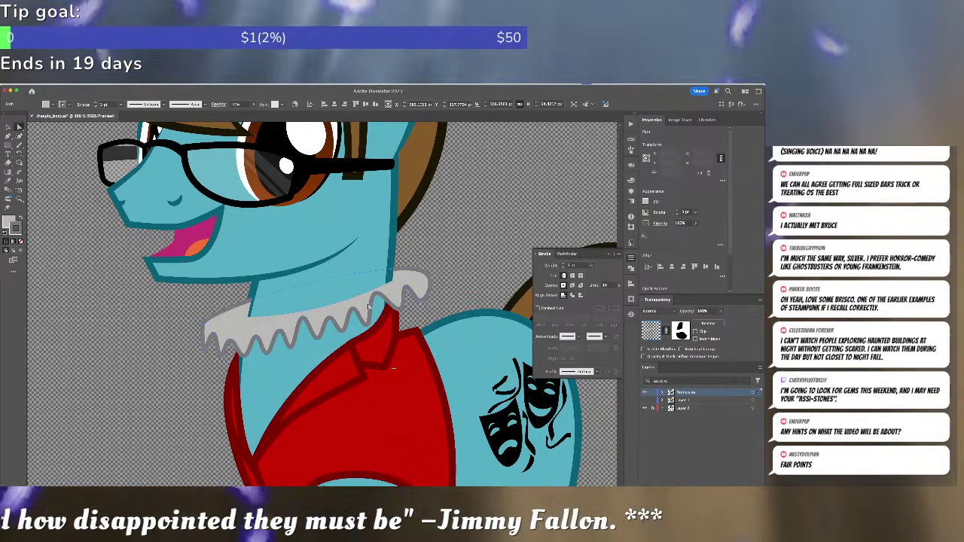
- Copy the stroke weight of the neck's back outline and apply it to the black neck shape in the collar's mask
key("a")
left_click(380, 254)
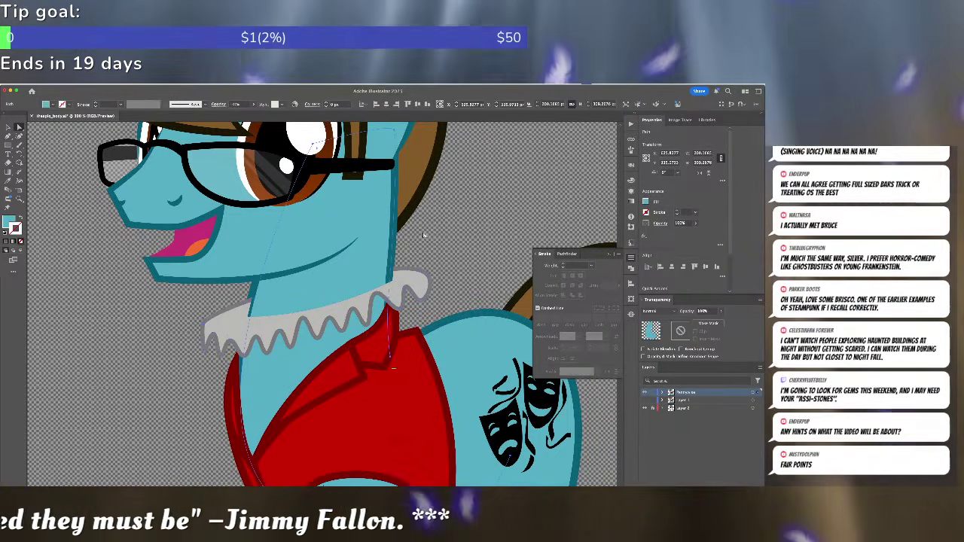
left_click(425, 236)
left_click(394, 248)
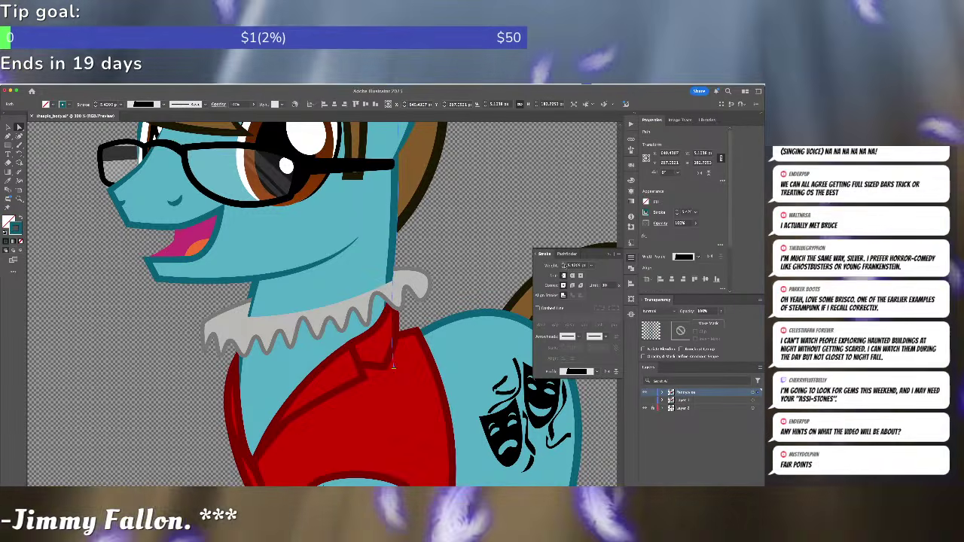
left_click(573, 265)
key("super+c")
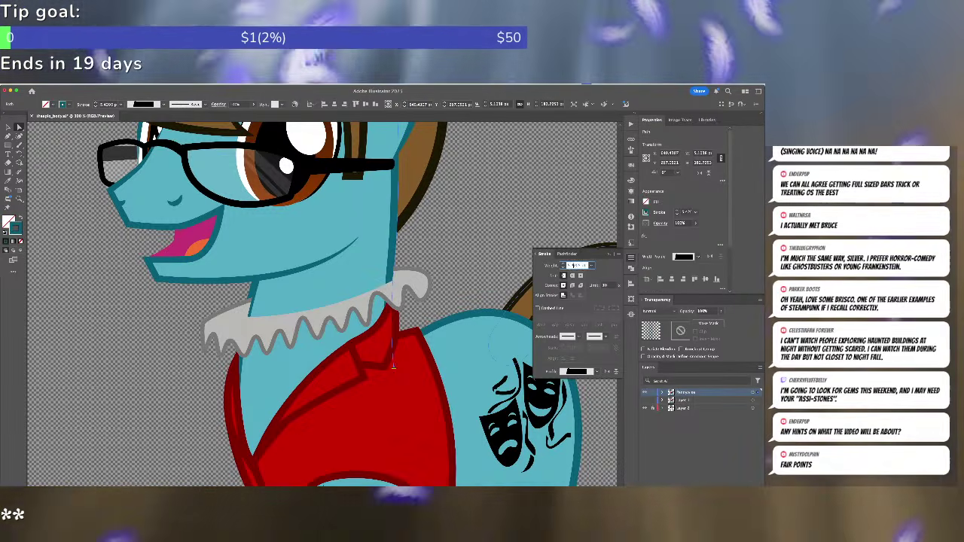
left_click(420, 278)
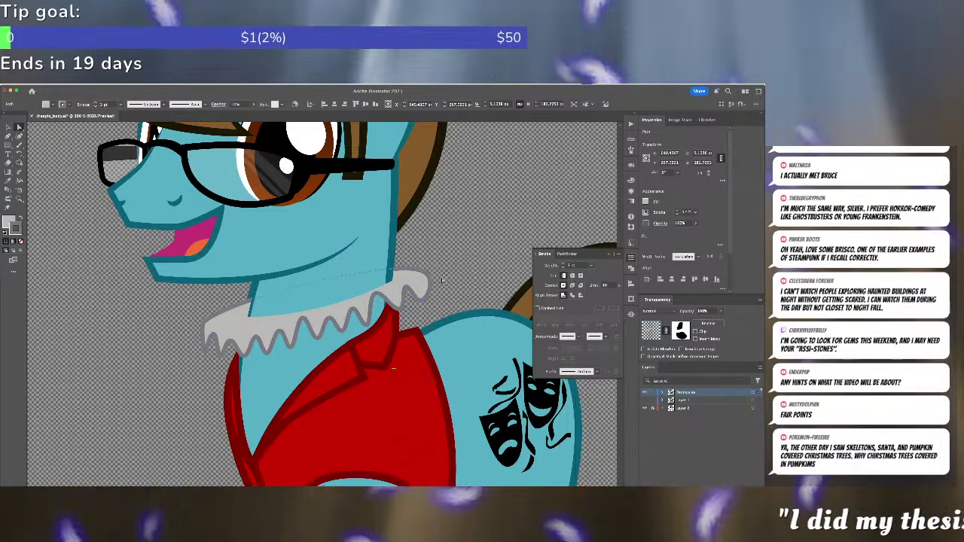
left_click(678, 334)
left_click(372, 254)
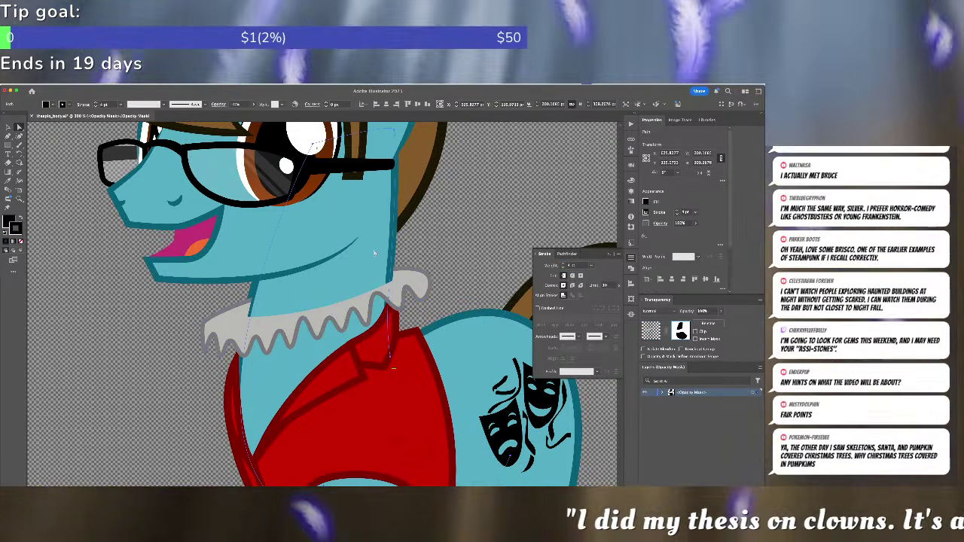
left_click_drag(581, 266, 515, 258)
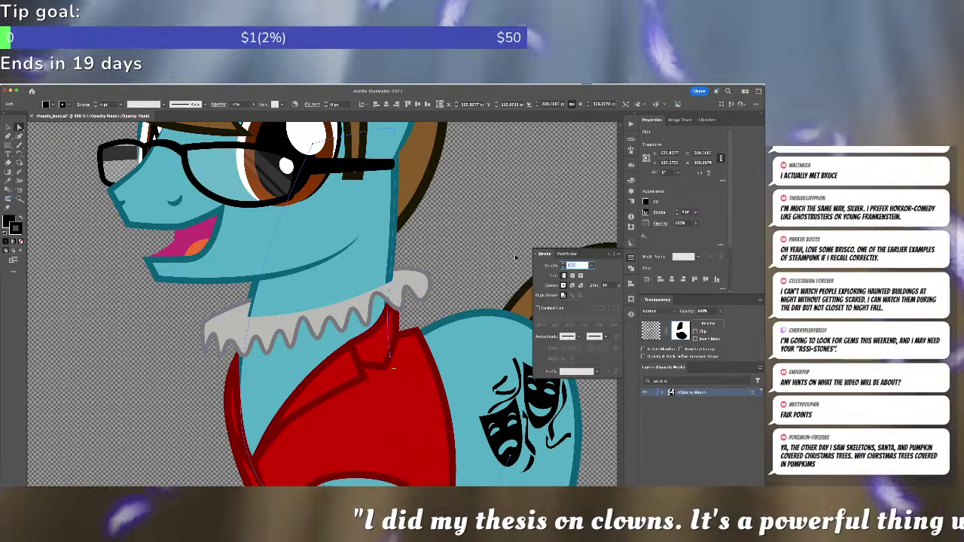
key("super+v")
key("Return")
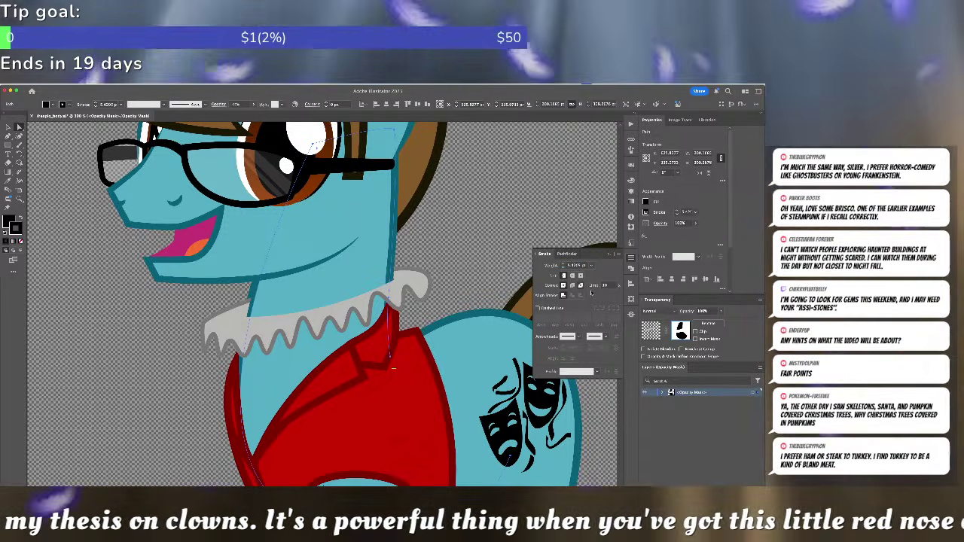
- Leave the opacity mask and copy the pony's blue neck shape together with its front and back outlines
left_click(651, 331)
left_click(415, 249)
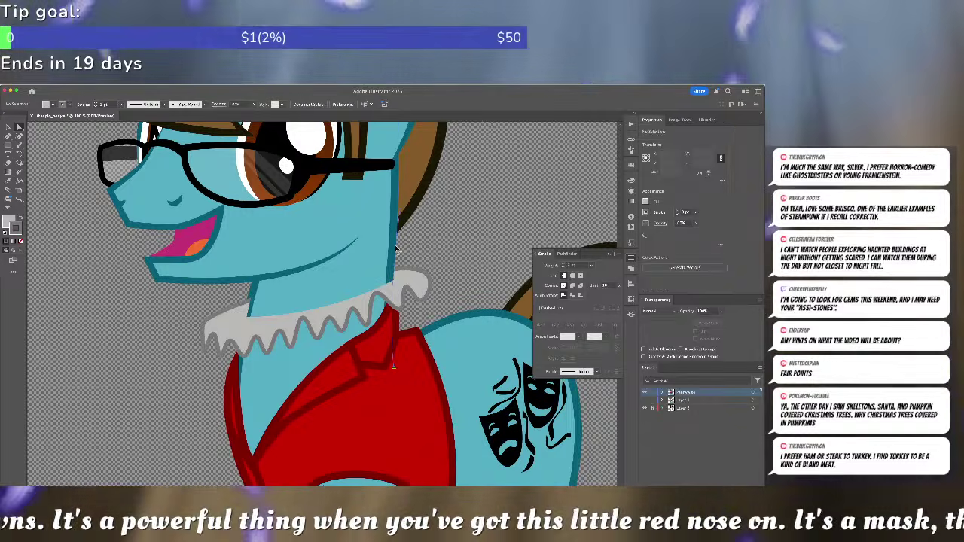
left_click(395, 248)
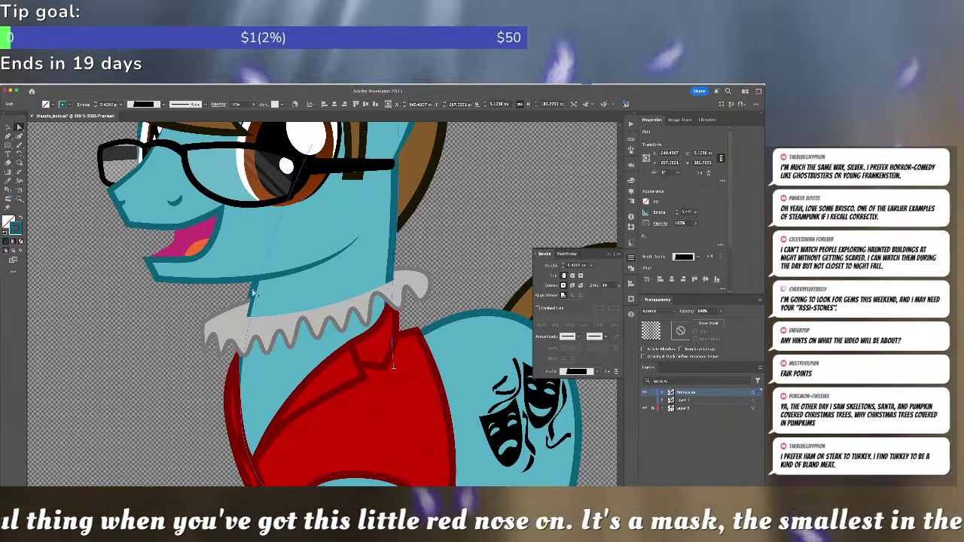
left_click(252, 293, "shift")
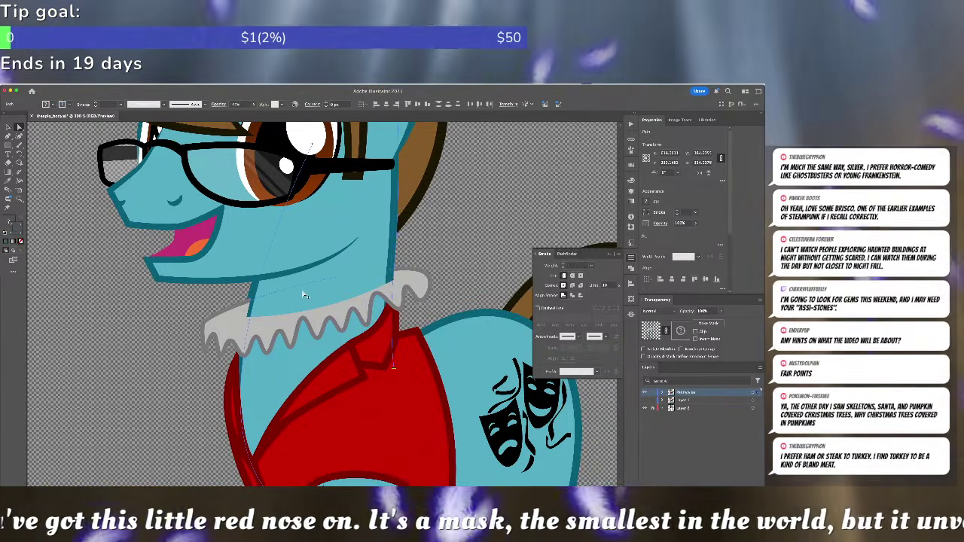
left_click(413, 280, "shift")
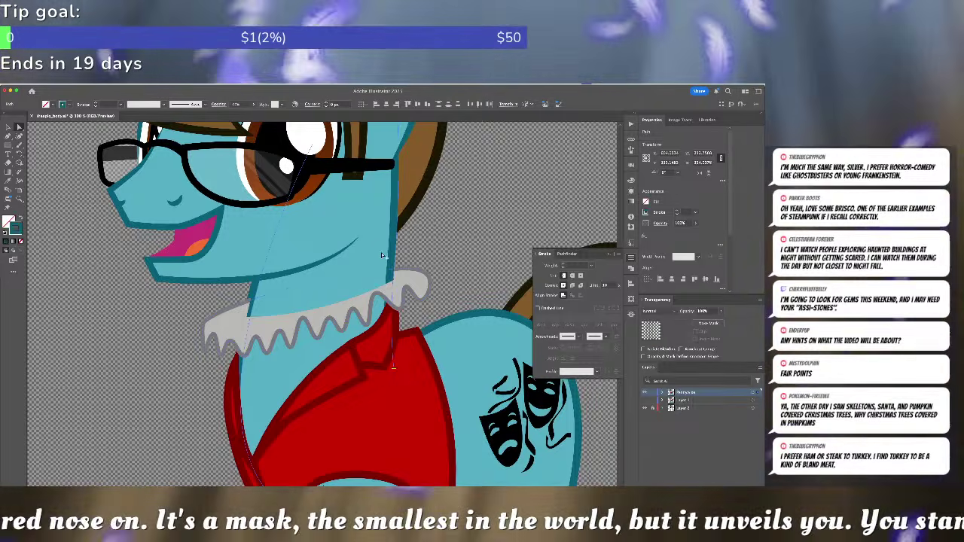
left_click(380, 246, "shift")
left_click(444, 247)
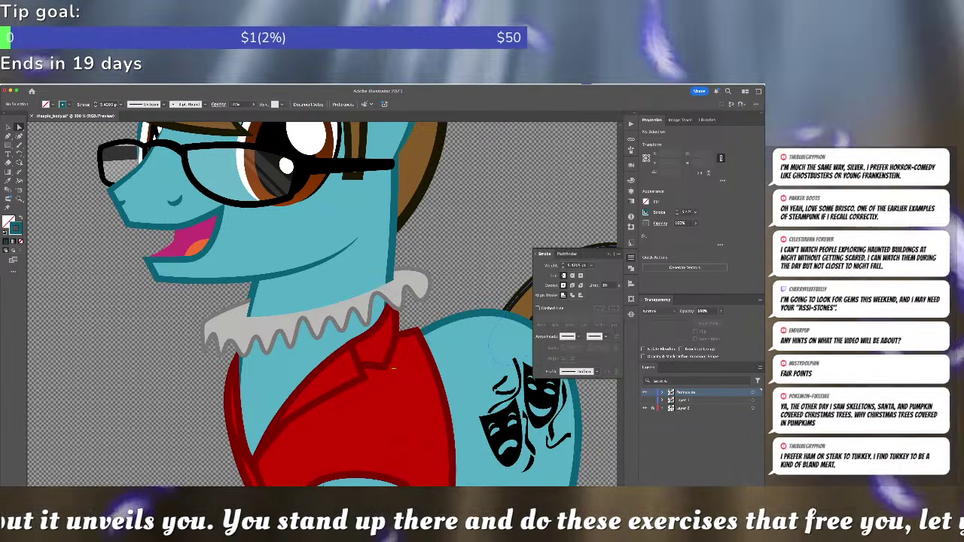
- Delete the black neck shape from the collar's opacity mask and paste the copied neck and outlines in place
left_click(407, 288)
left_click(677, 332)
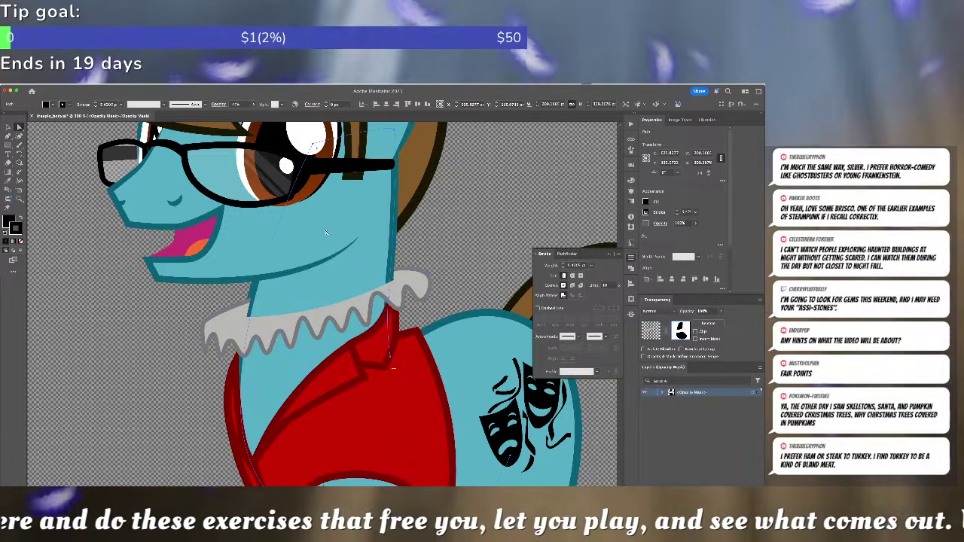
left_click(354, 260)
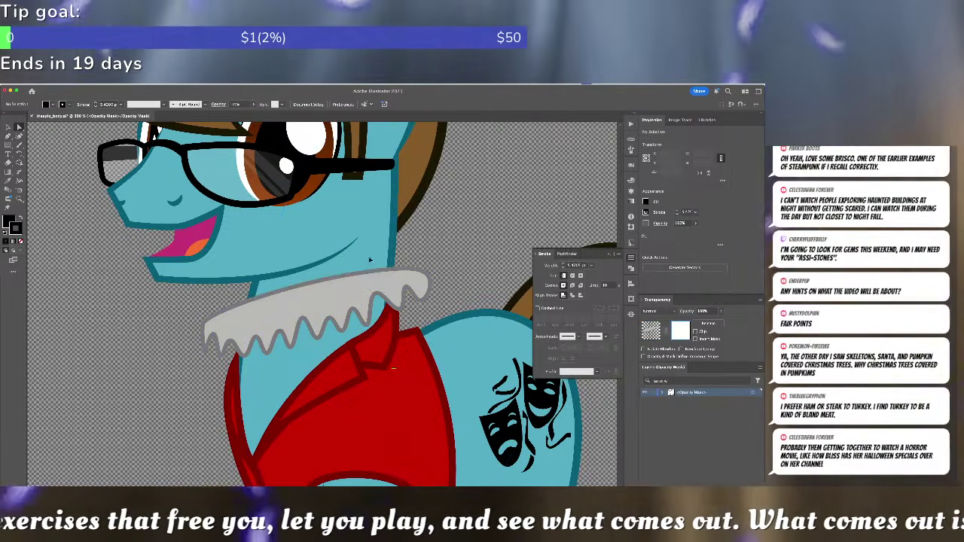
left_click(400, 256)
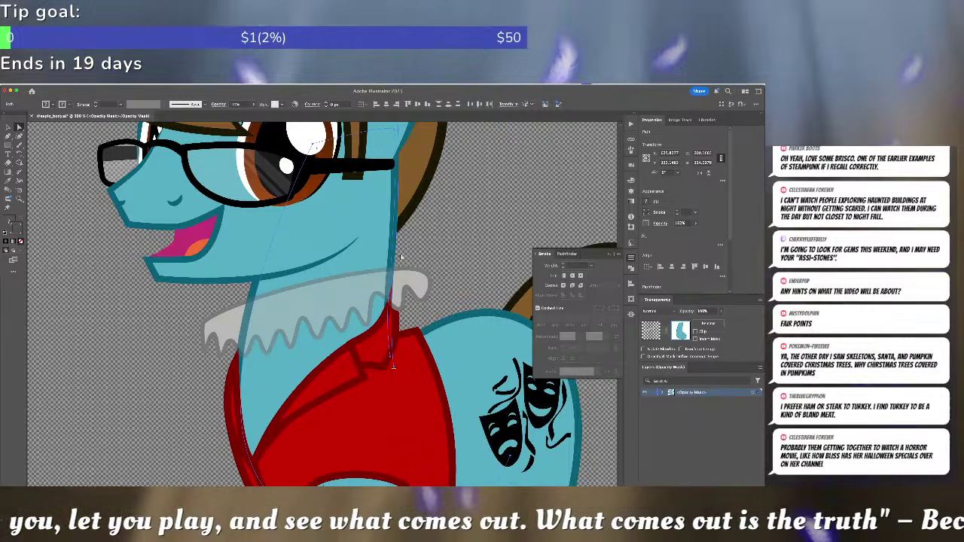
- Outline the strokes of the pasted neck lines and unite them with the neck shape in the mask
key("super")
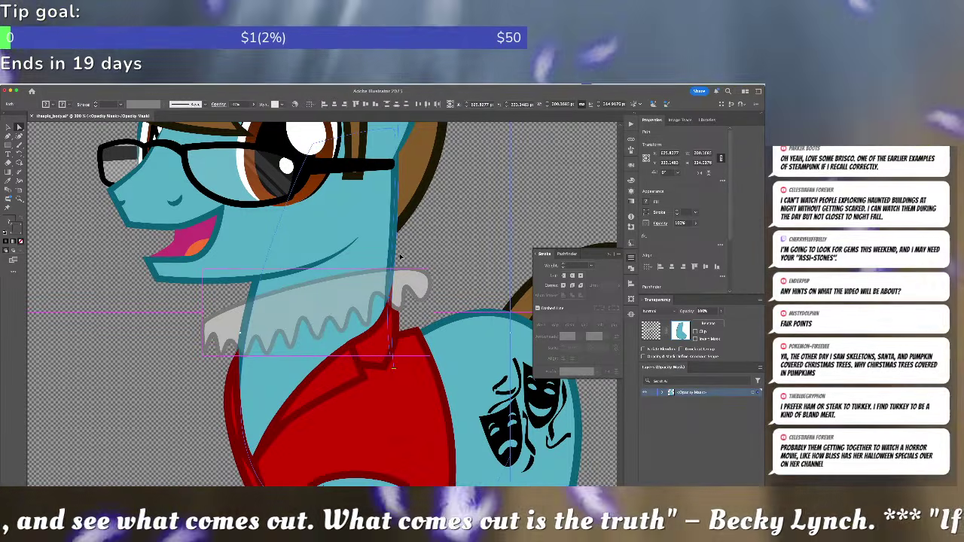
key("super+z")
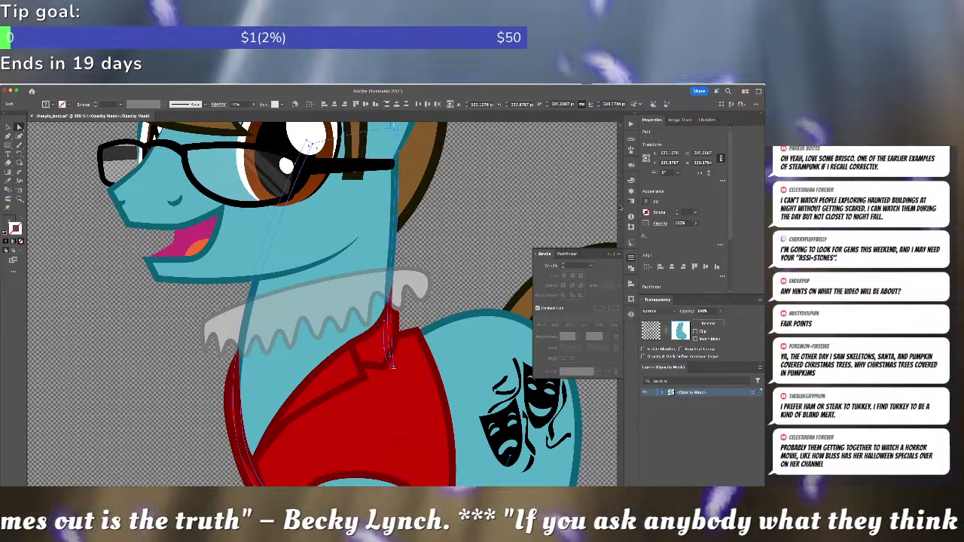
left_click(629, 269)
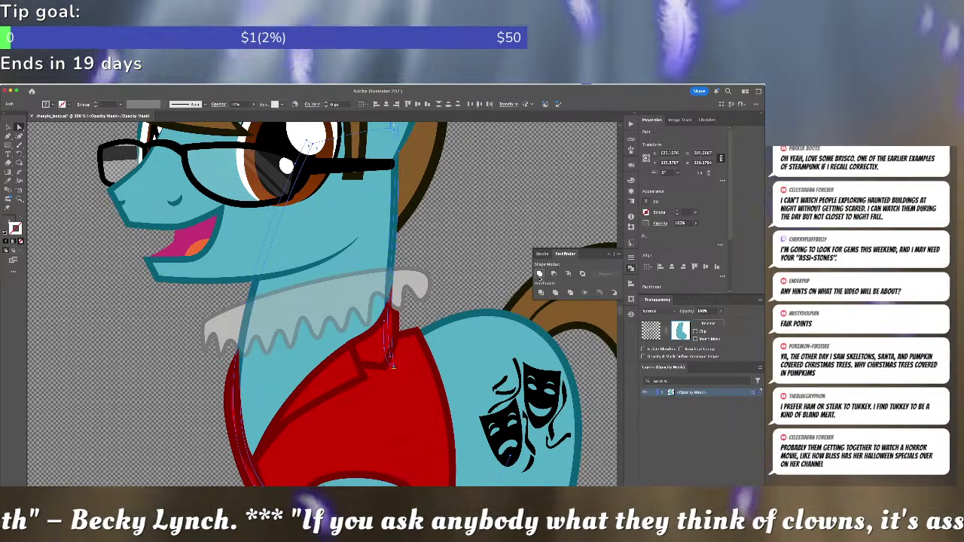
left_click(540, 274)
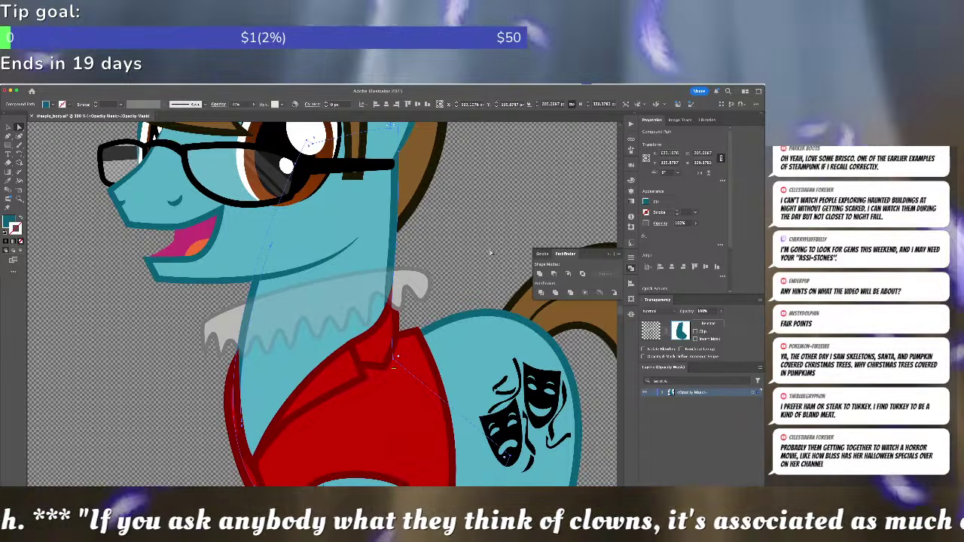
- Fill the united neck shape with black and remove its stroke
key("d")
key("shift+x")
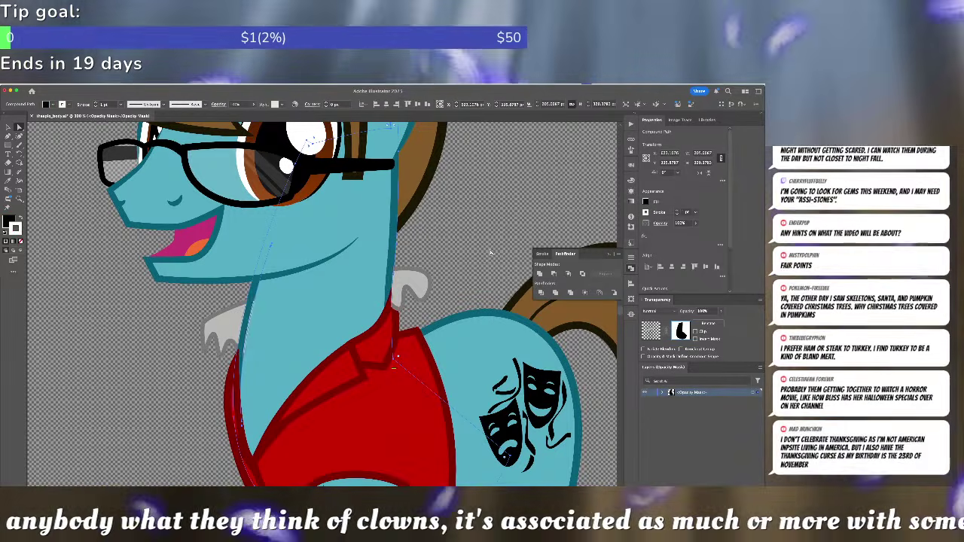
key("/")
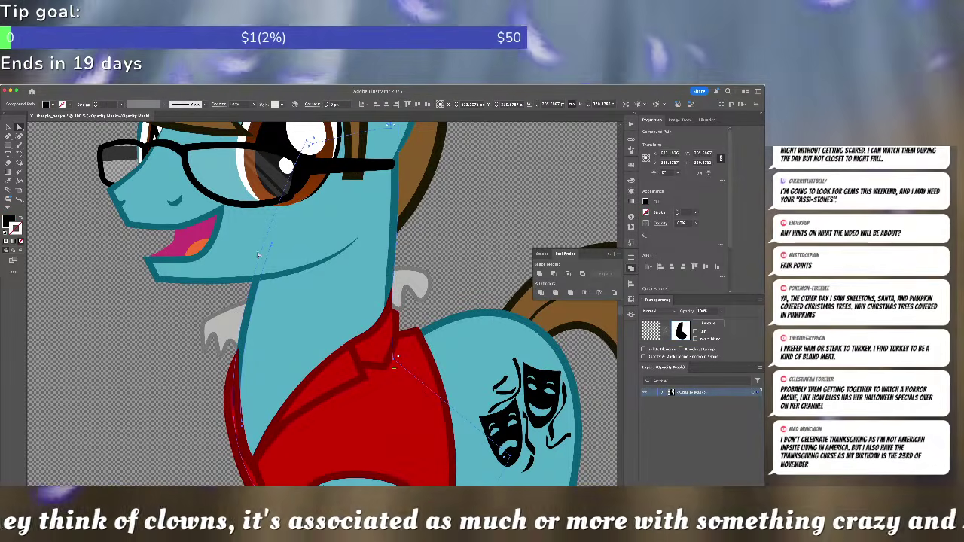
- Draw a closed white shape without stroke over the collar's front band inside the opacity mask
left_click(484, 251)
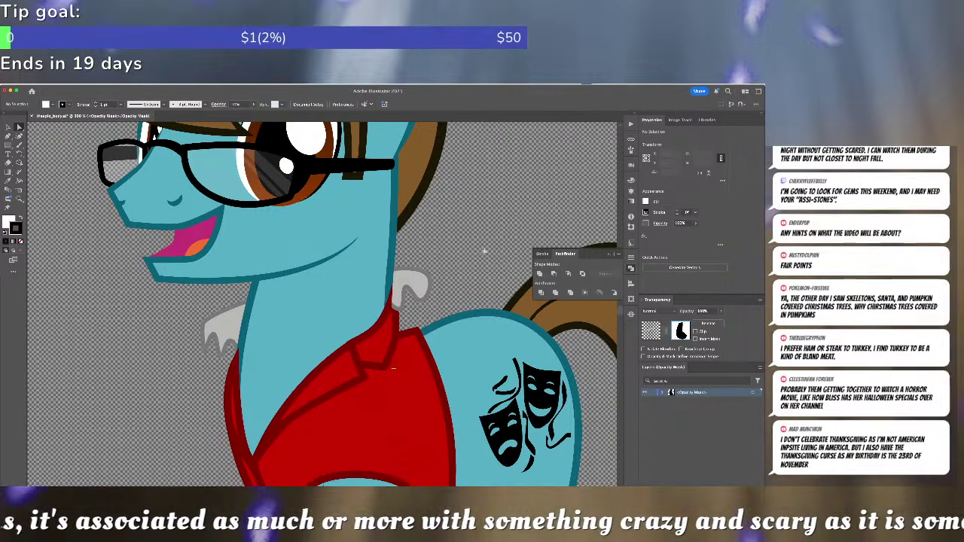
key("/")
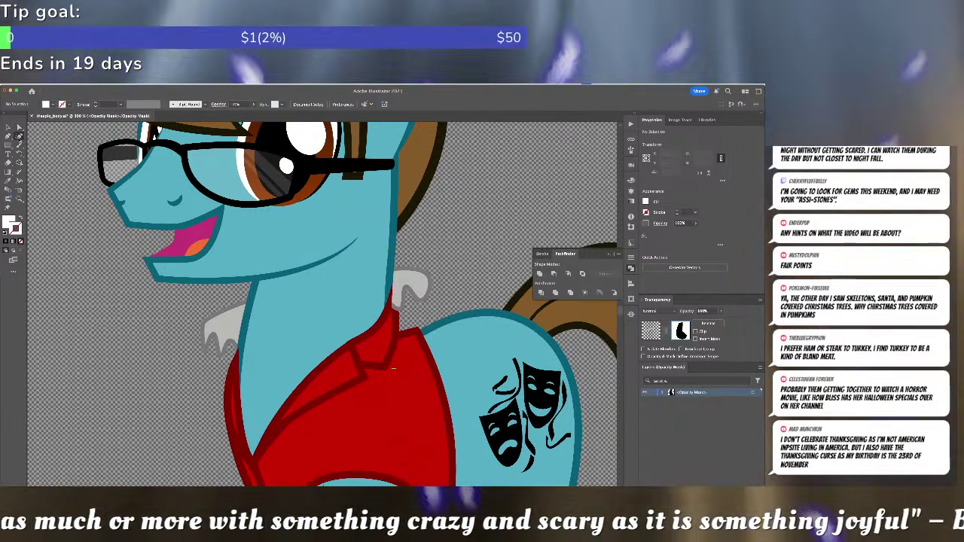
left_click(235, 320)
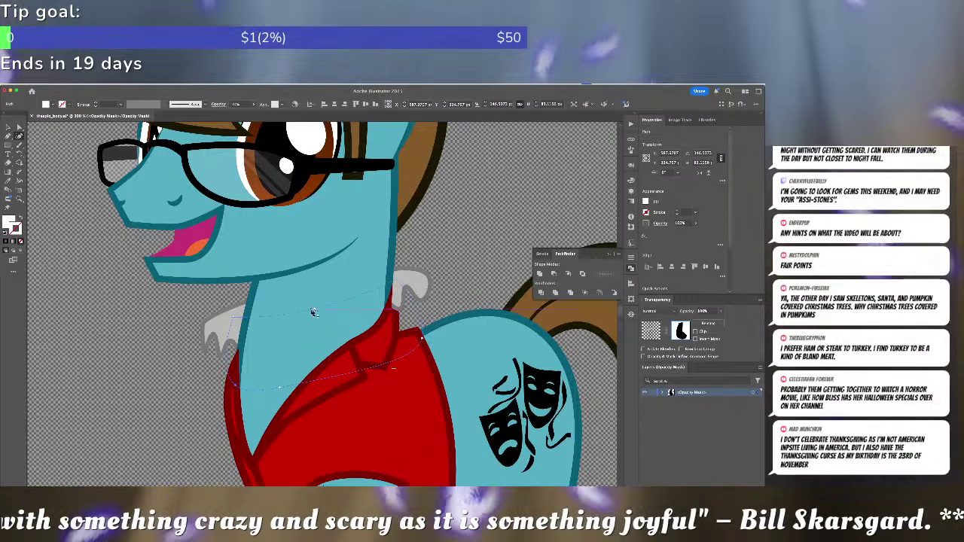
- Send the black neck shape to the back of the opacity mask and return to editing the collar artwork
key("a")
left_click(247, 316)
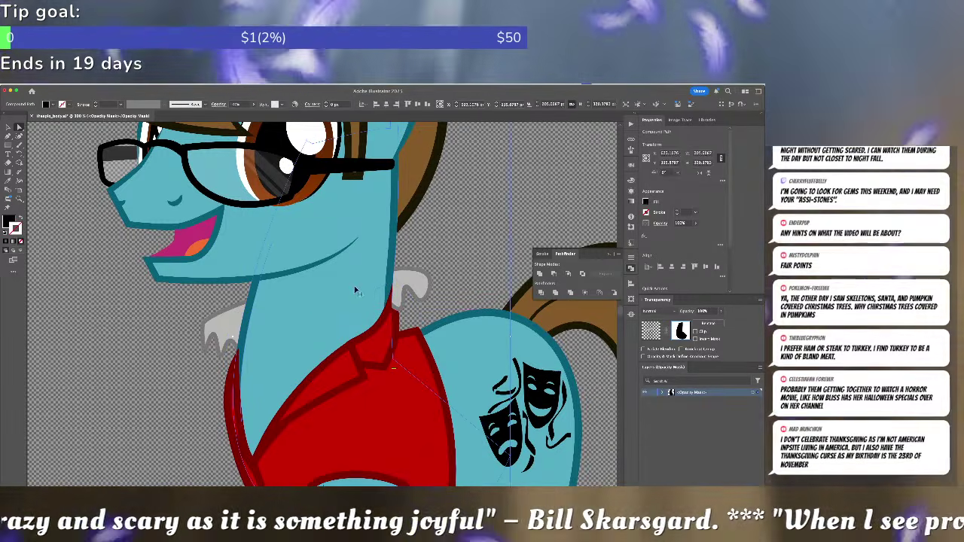
key("v")
left_click(366, 287)
key("super+shift+[")
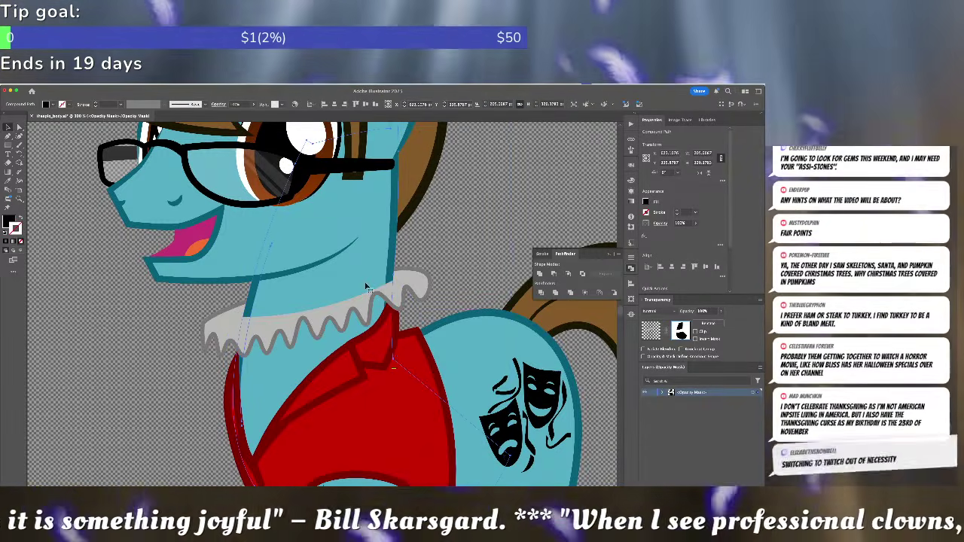
left_click(430, 242)
key("a")
left_click(651, 329)
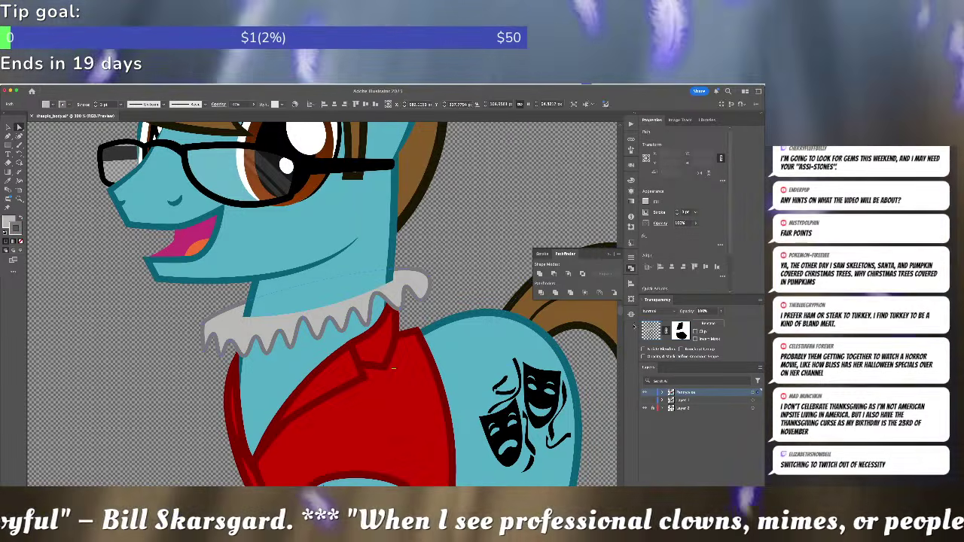
- Draw a curved grey line without fill along the upper edge of the collar's front band
left_click(233, 318)
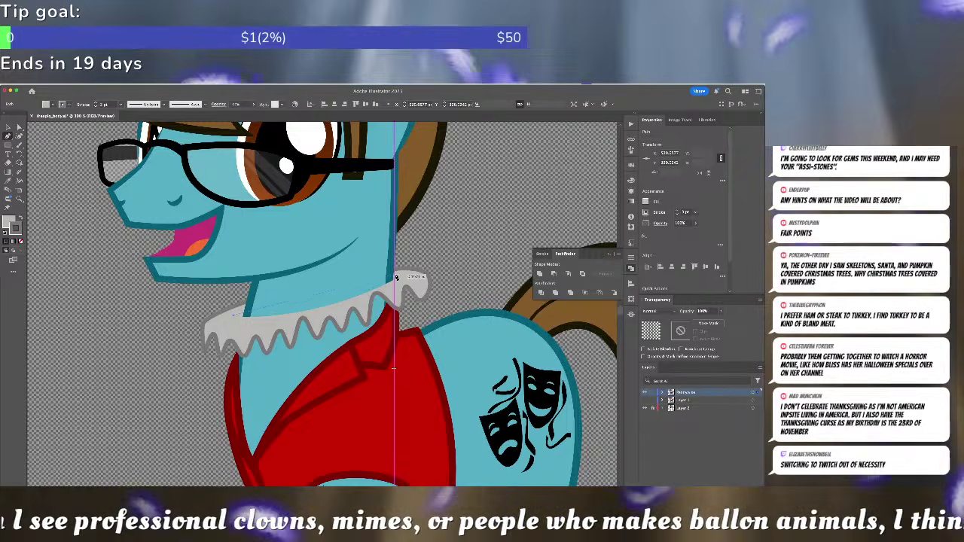
left_click(361, 287)
key("/")
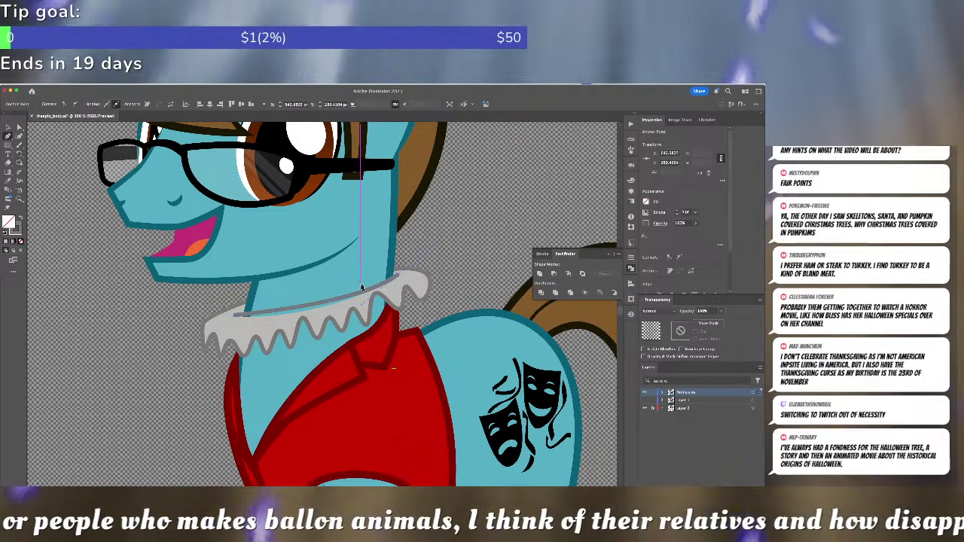
key("a")
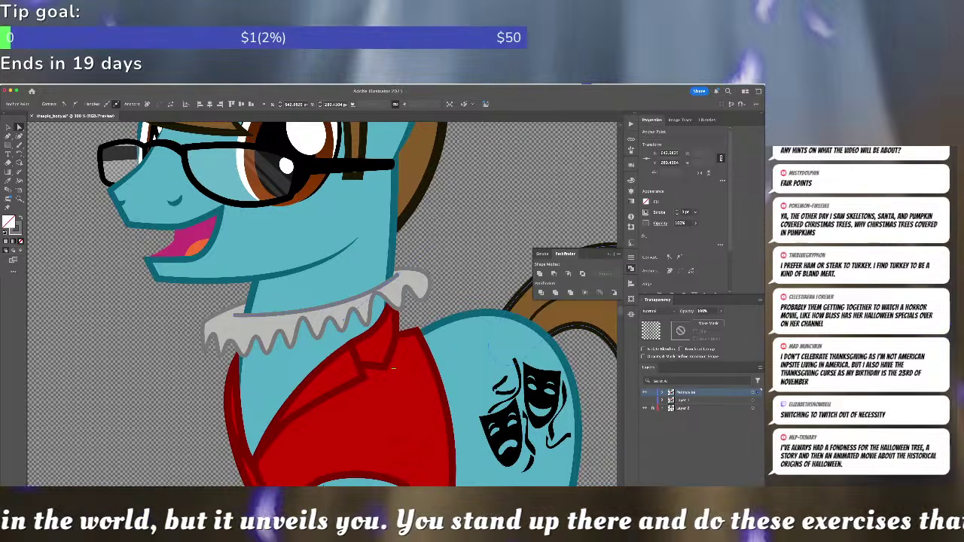
- Apply the half-oval width profile to the collar's upper edge line and flip the profile across
left_click(541, 254)
left_click(572, 373)
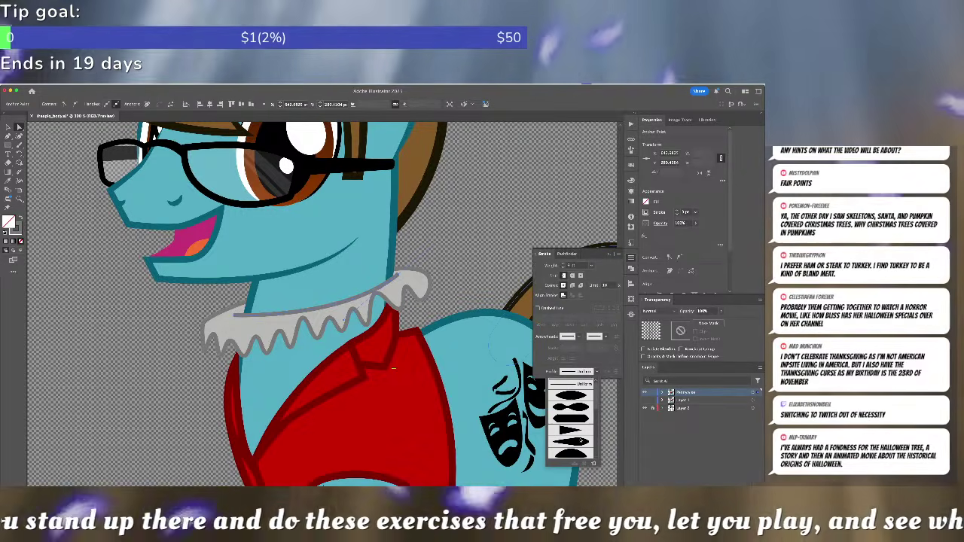
left_click(579, 450)
left_click(615, 372)
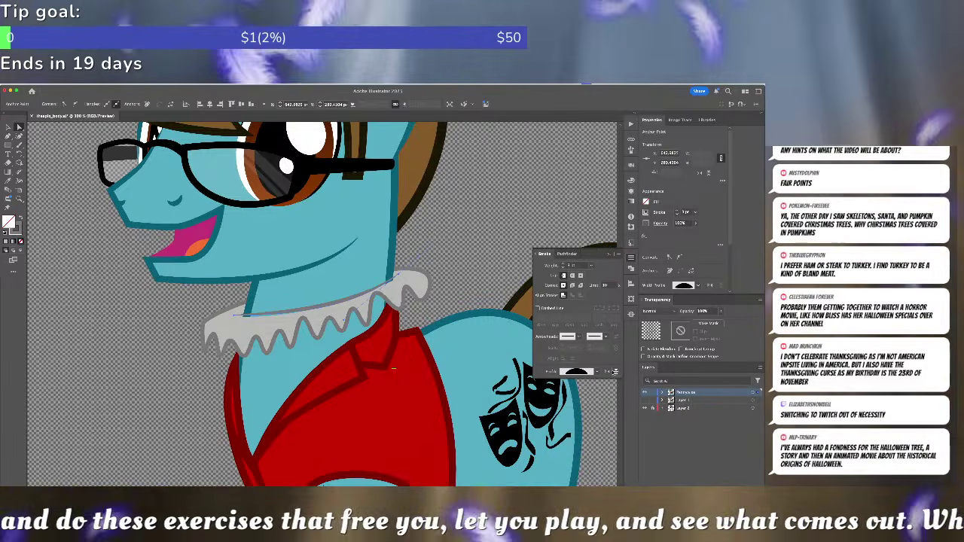
- Reshape the tapered edge line by moving its end and middle points to follow the collar's front curve, and deselect it
scroll(305, 338, "up", 3)
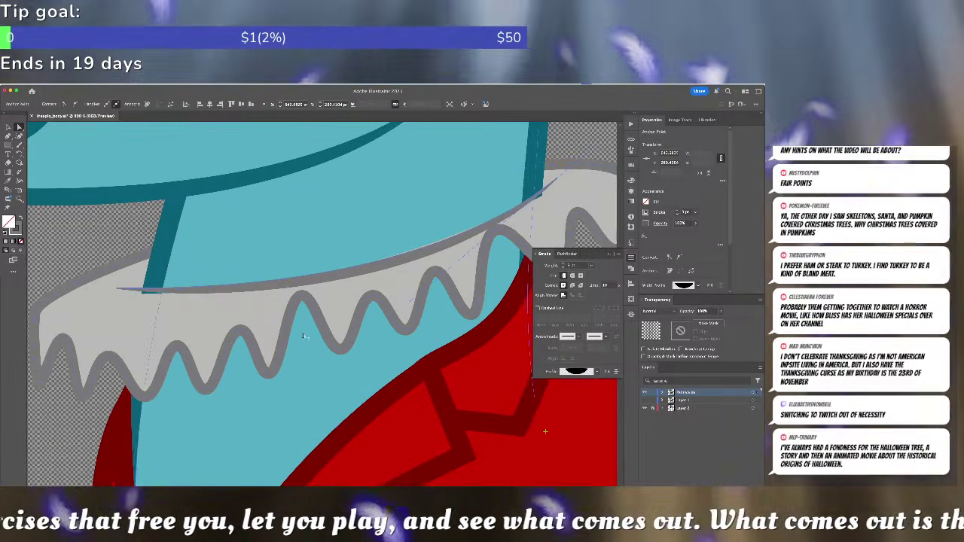
left_click(19, 137)
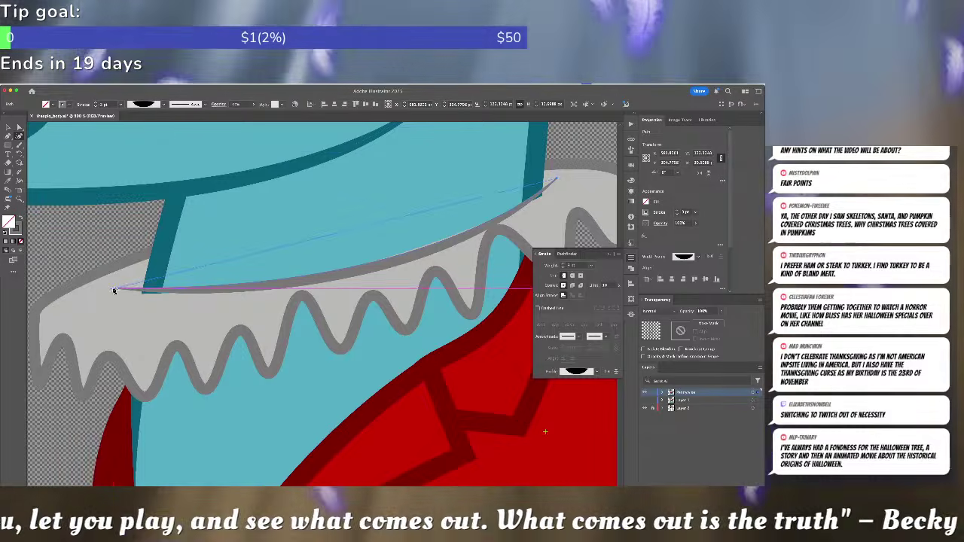
left_click_drag(117, 289, 119, 298)
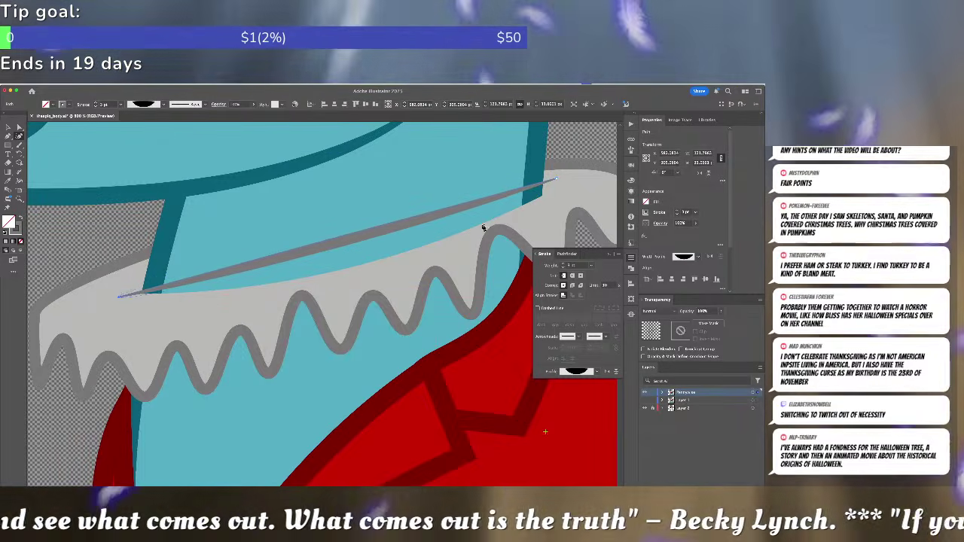
left_click_drag(400, 224, 423, 245)
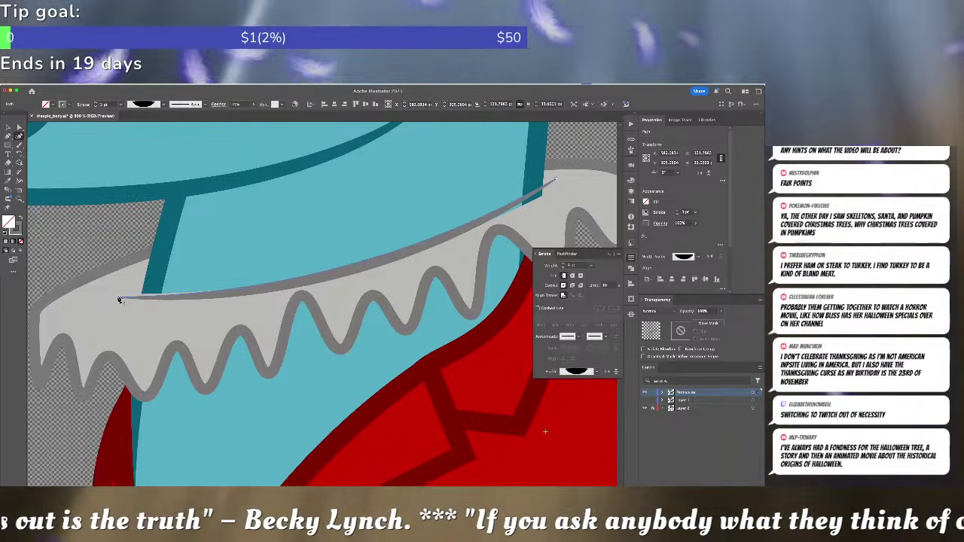
left_click_drag(119, 297, 122, 293)
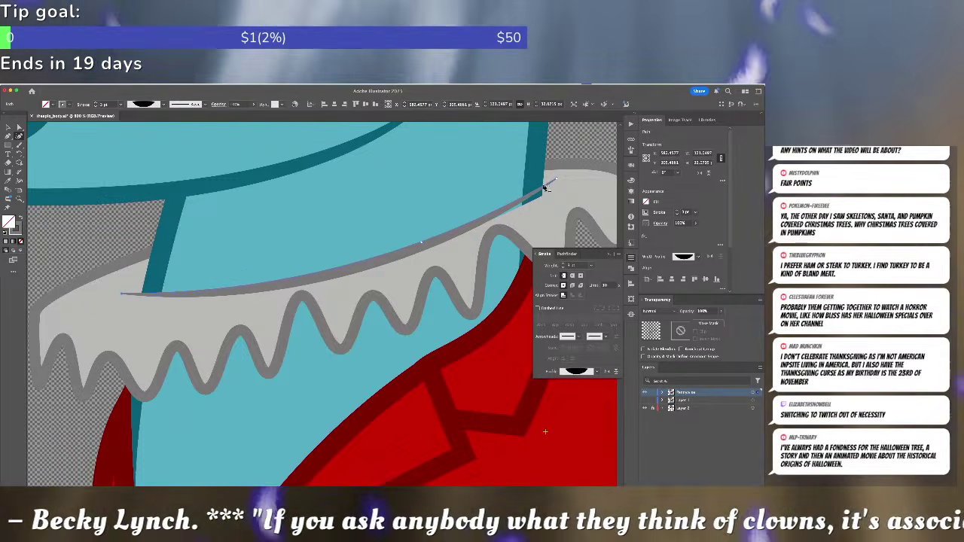
left_click_drag(557, 181, 555, 191)
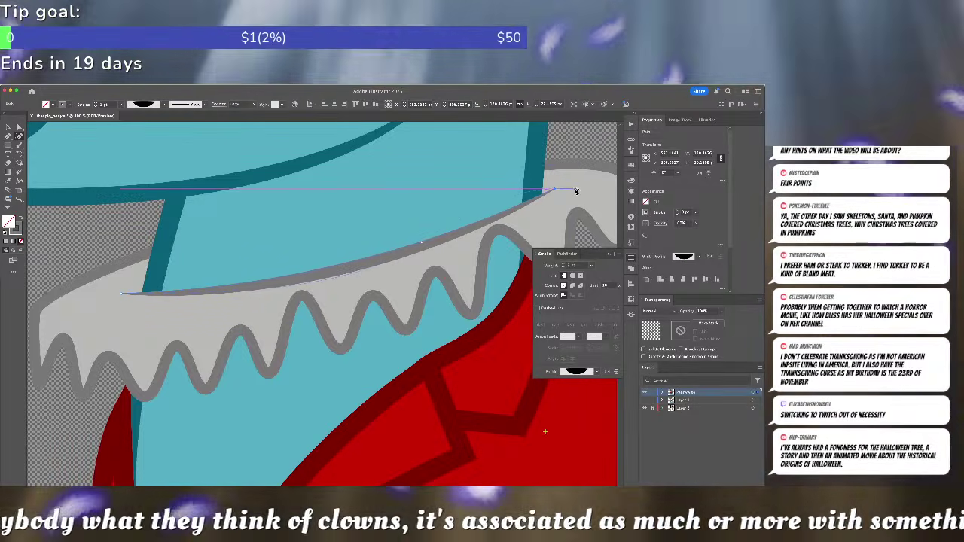
key("super+shift+a")
- Examine how the collar sits around the neck in relation to the pony's head and body
key("super+minus")
key("super+minus")
key("super+minus")
key("super+minus")
key("super+minus")
key("super+minus")
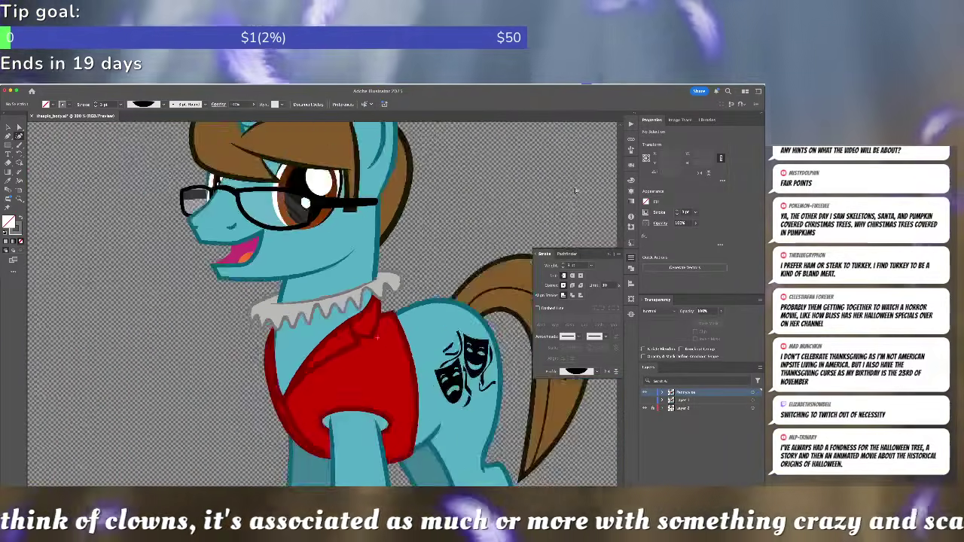
key("super+equal")
key("super+equal")
key("super+equal")
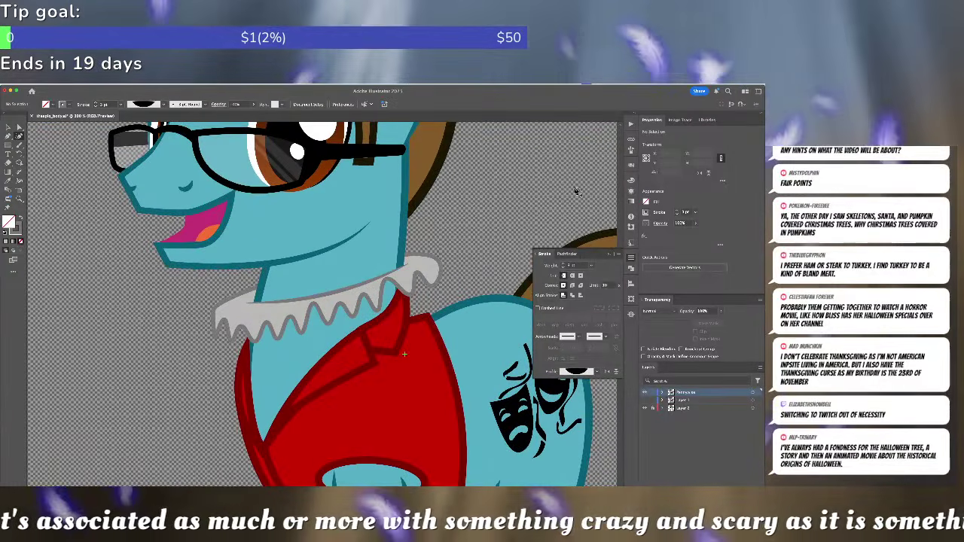
- Delete the red jacket pieces: the collar, lapel, front body, sleeve trim and the far side behind the chest
key("v")
left_click(407, 369)
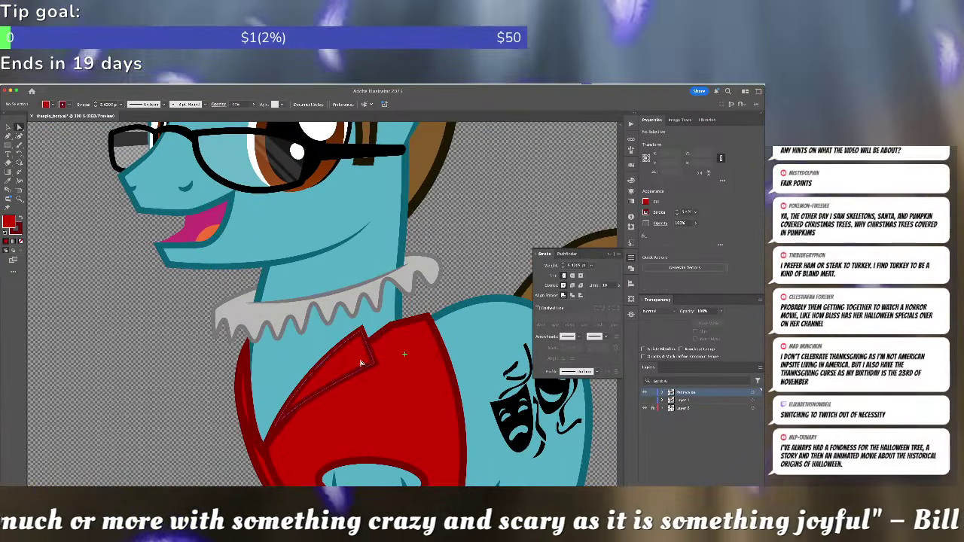
key("Delete")
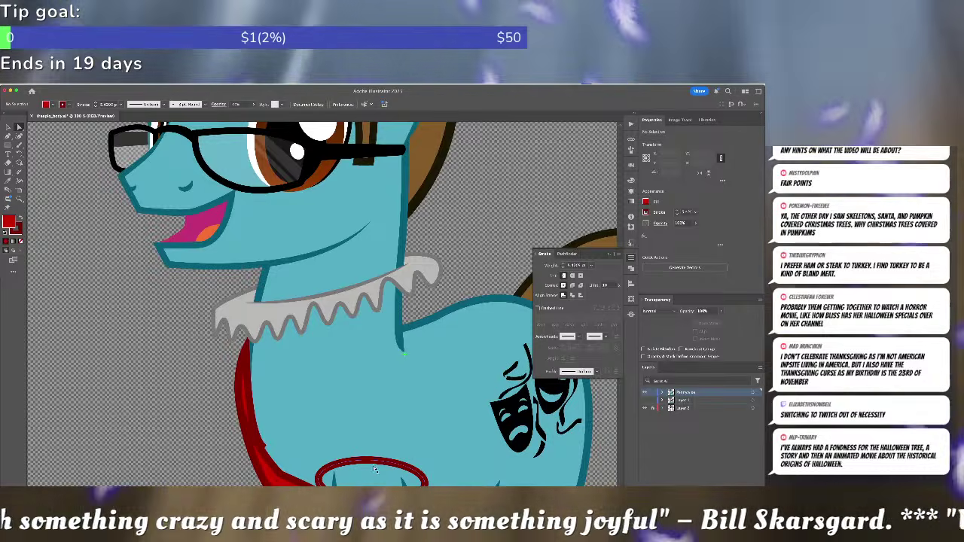
left_click(373, 463)
key("Delete")
left_click(257, 444)
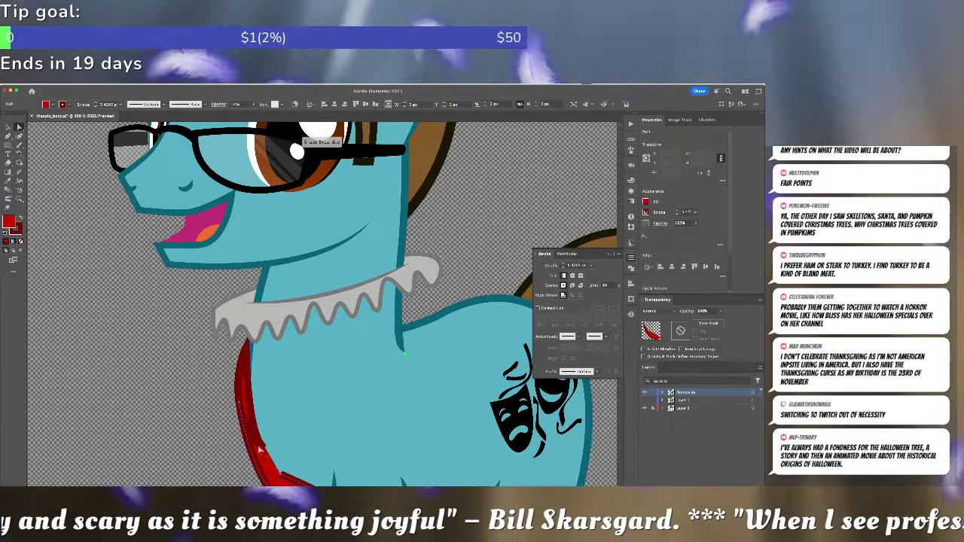
key("Delete")
key("Delete")
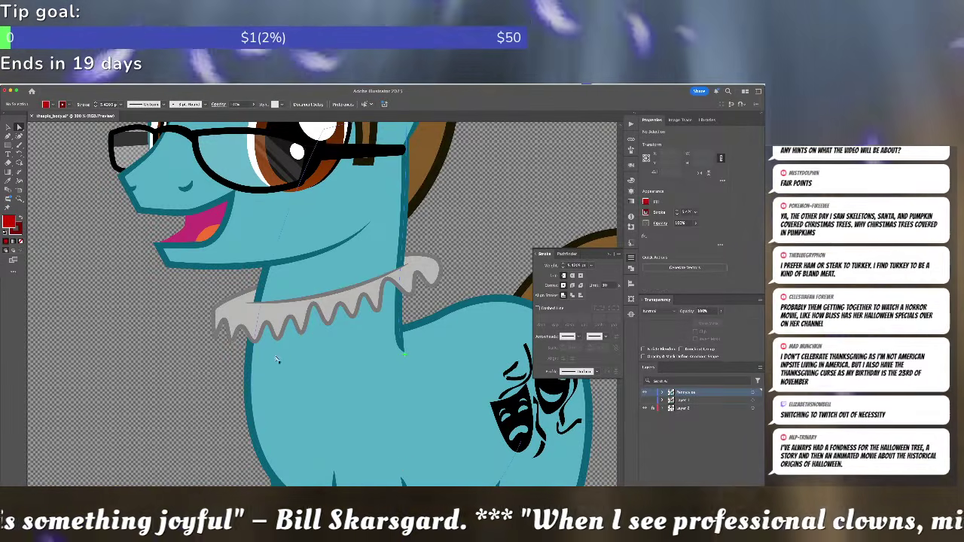
- Load the collar's fill and stroke style with nothing selected, and choose a darker grey as the fill
scroll(240, 351, "up", 5)
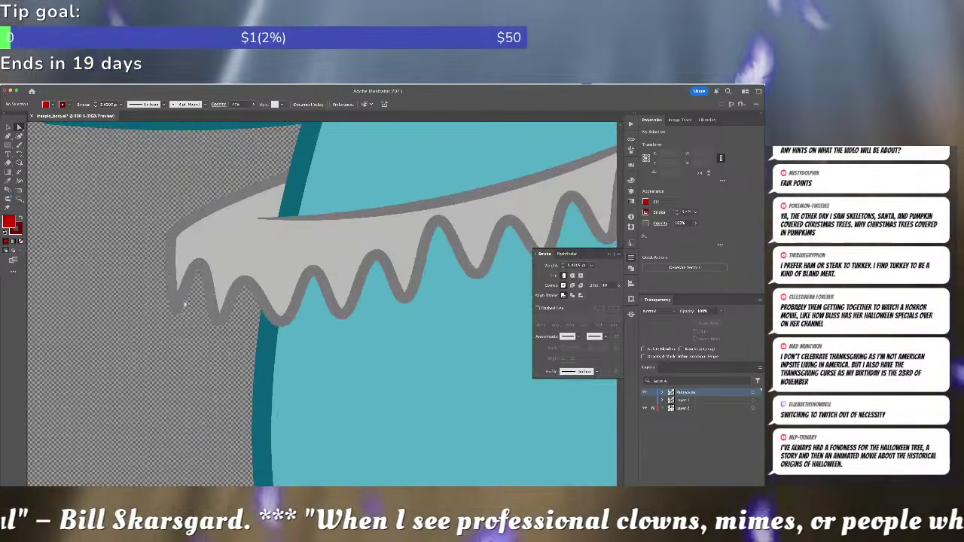
left_click(204, 264)
key("super+shift+a")
double_click(9, 219)
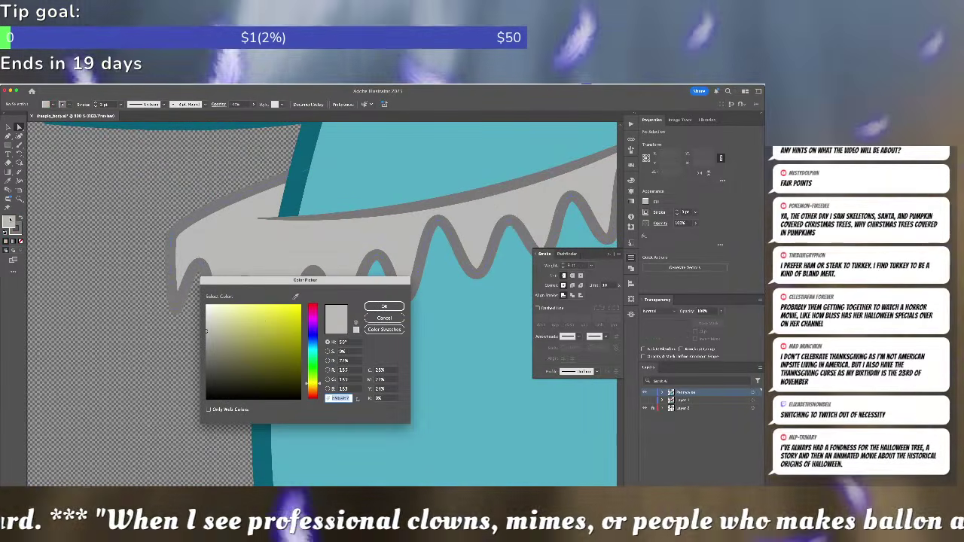
left_click(212, 348)
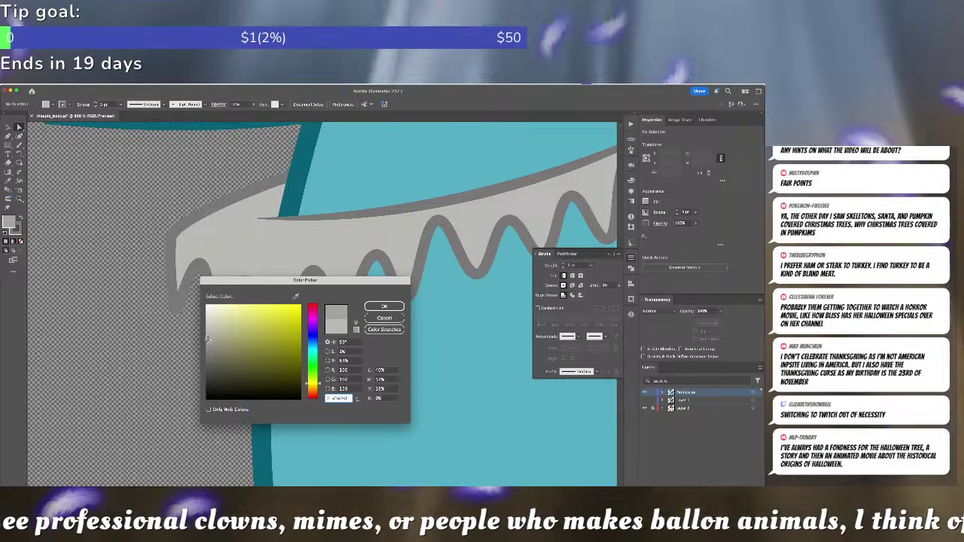
left_click(390, 307)
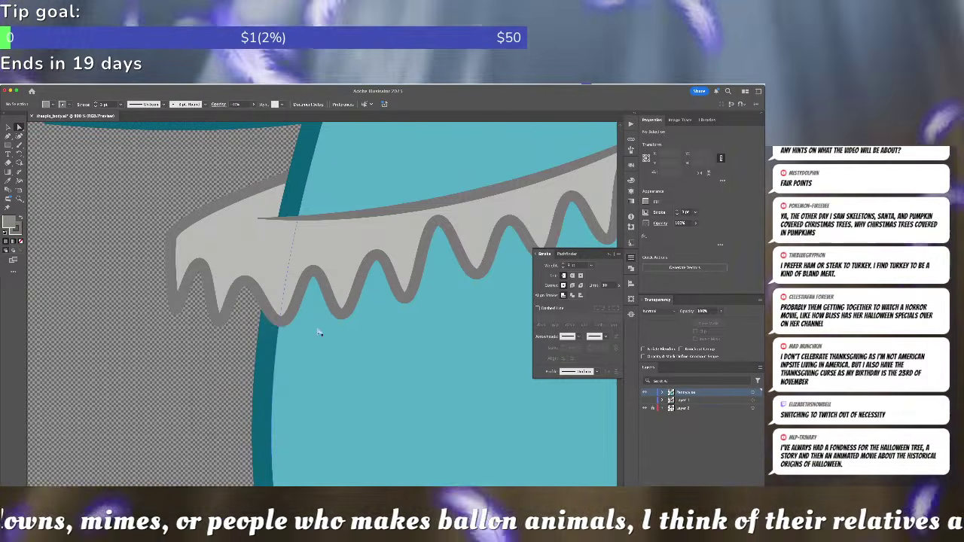
- Draw a closed dark grey four-sided shape over the gap between the first two ruffle points at the collar's front
key("p")
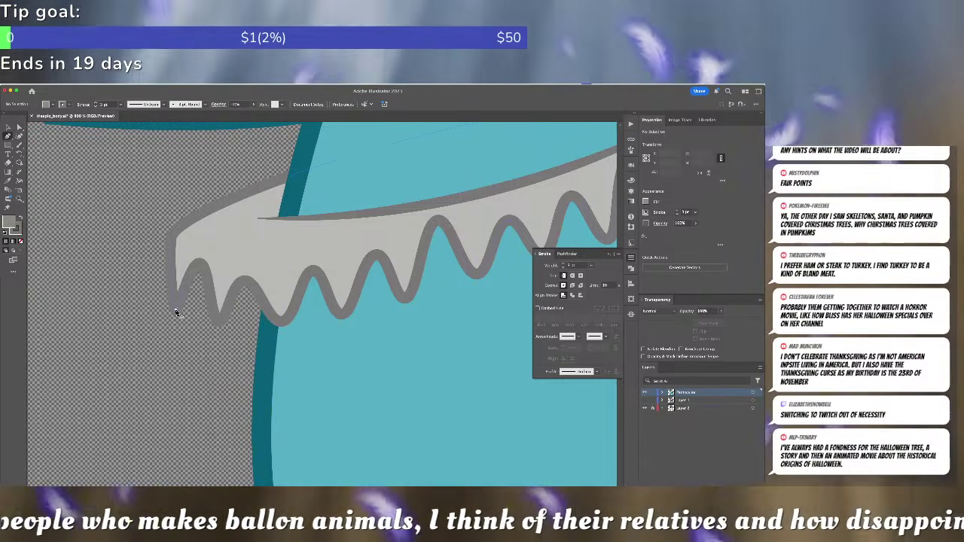
left_click(176, 308)
left_click(212, 238)
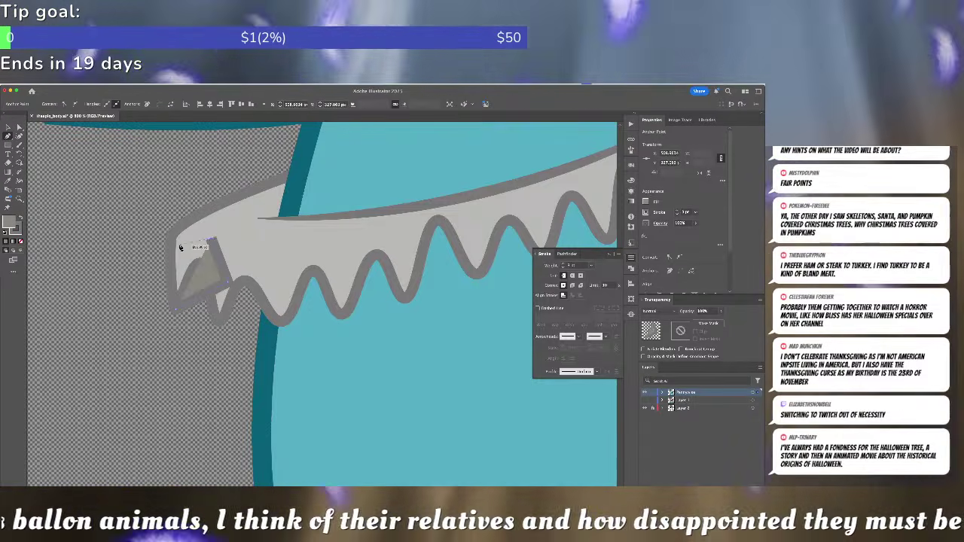
left_click(178, 241)
left_click(176, 310)
- Arrange the dark grey shape behind the collar so it fills only the gap beneath the first ruffle
key("v")
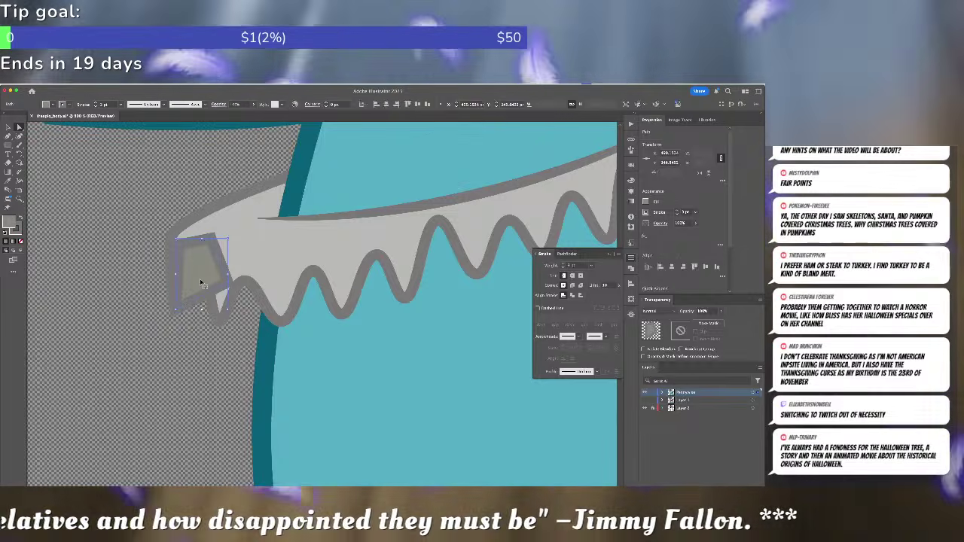
key("super+shift+[")
key("super+z")
key("super+[")
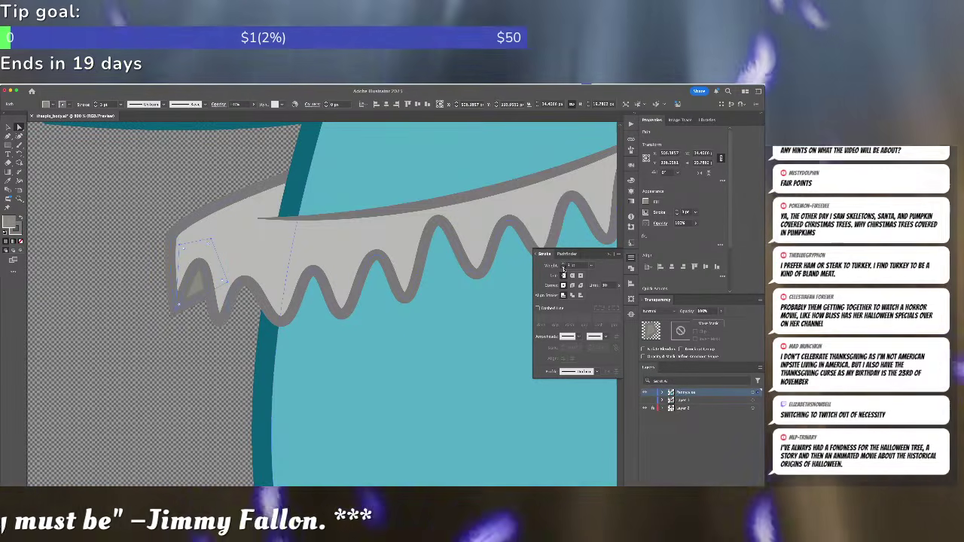
- Reduce the dark grey shape's stroke to 2 pt and adjust its lower corner at the first ruffle point
key("p")
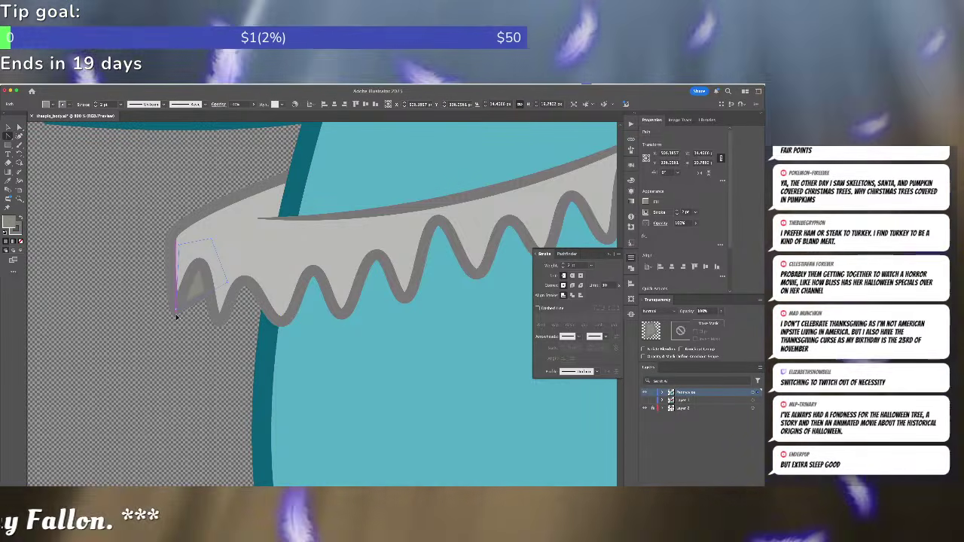
key("a")
left_click(177, 313)
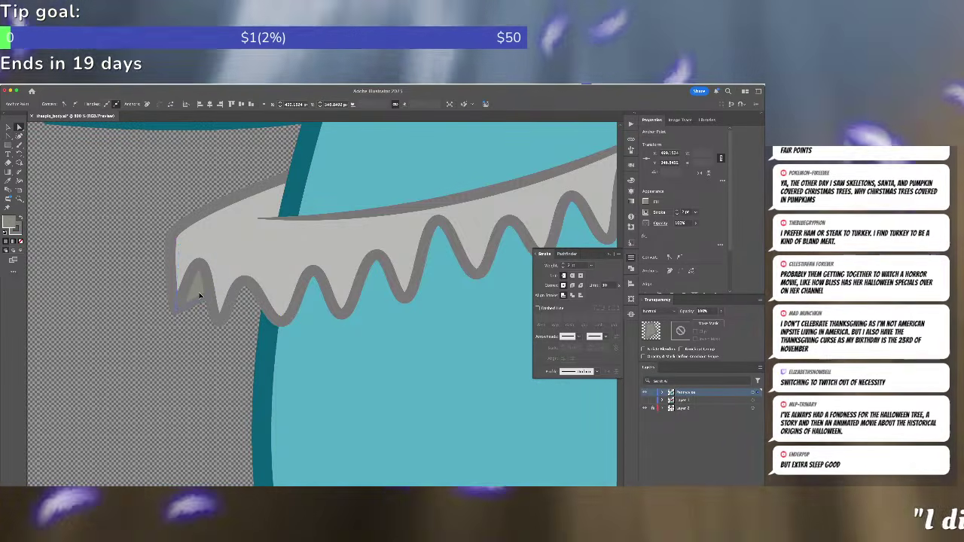
key("super+shift+a")
- Duplicate the dark grey fold shape into the second and third gaps of the collar's ruffles
left_click_drag(201, 296, 328, 283)
key("v")
left_click(462, 331)
left_click_drag(448, 325, 308, 351)
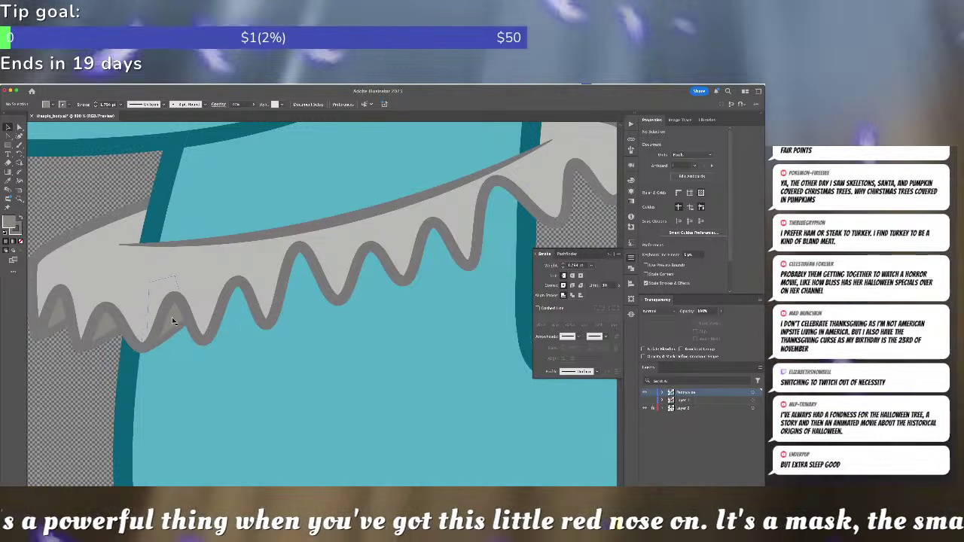
- Place a copy of the dark grey shape in the fourth ruffle gap and adjust its lower corner to fit
left_click(237, 309)
key("a")
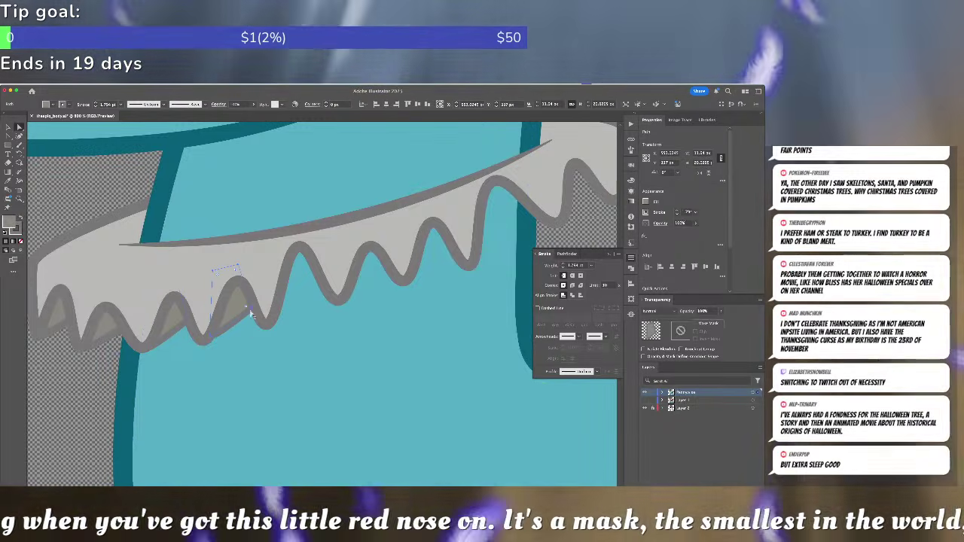
left_click_drag(249, 292, 251, 293)
left_click(361, 305)
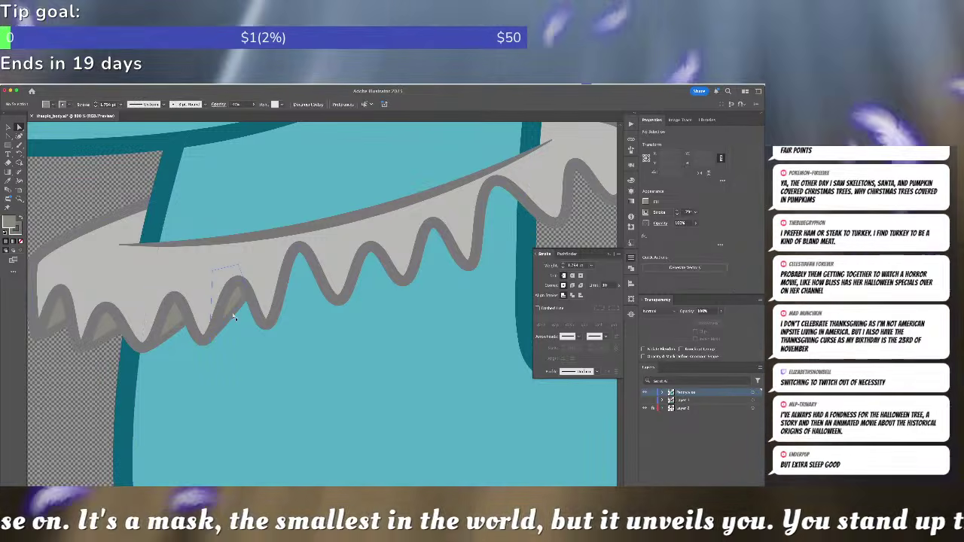
- Reflect a copy of the fourth gap's dark shape, fit it to the sixth ruffle gap, and duplicate it into the seventh
left_click(239, 295)
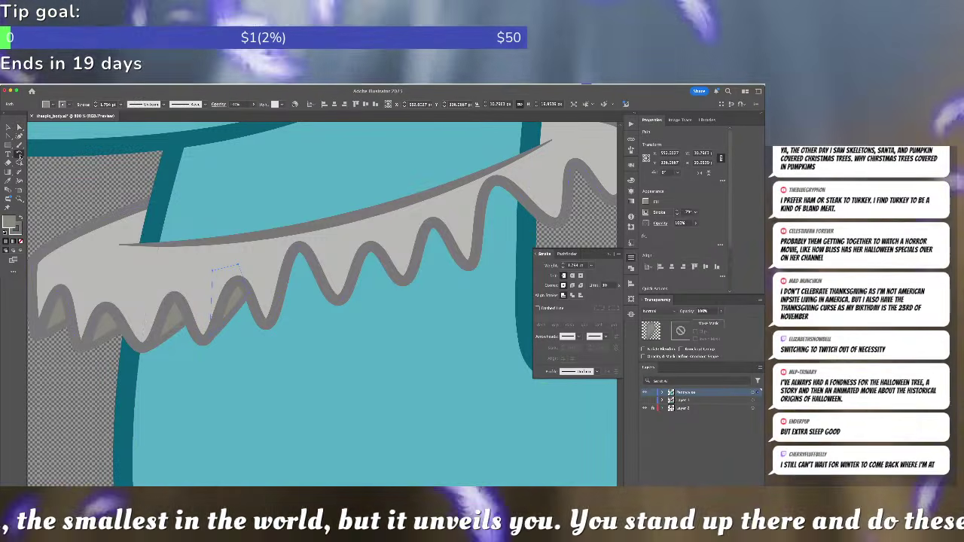
left_click(20, 155)
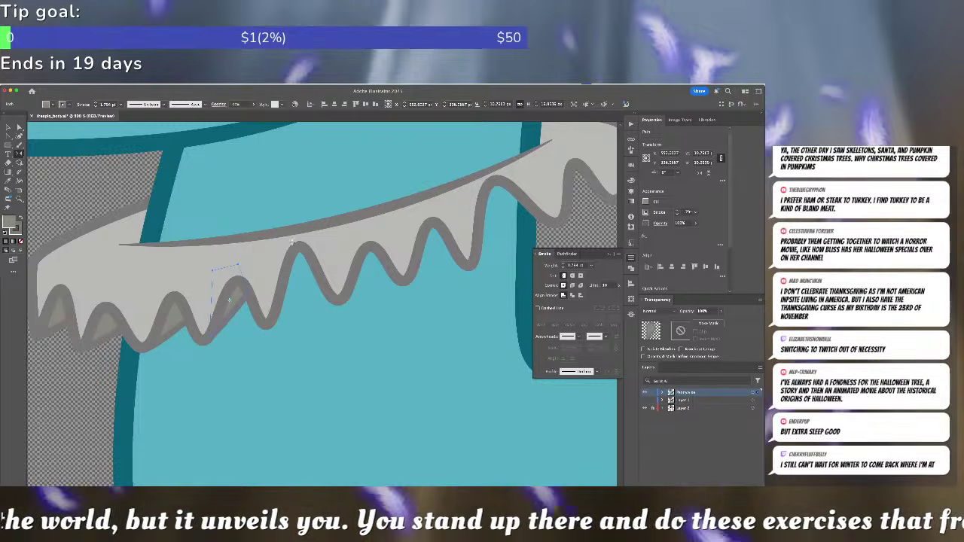
left_click(298, 245)
left_click_drag(303, 258, 311, 264)
key("a")
left_click_drag(374, 266, 361, 257)
left_click(511, 266)
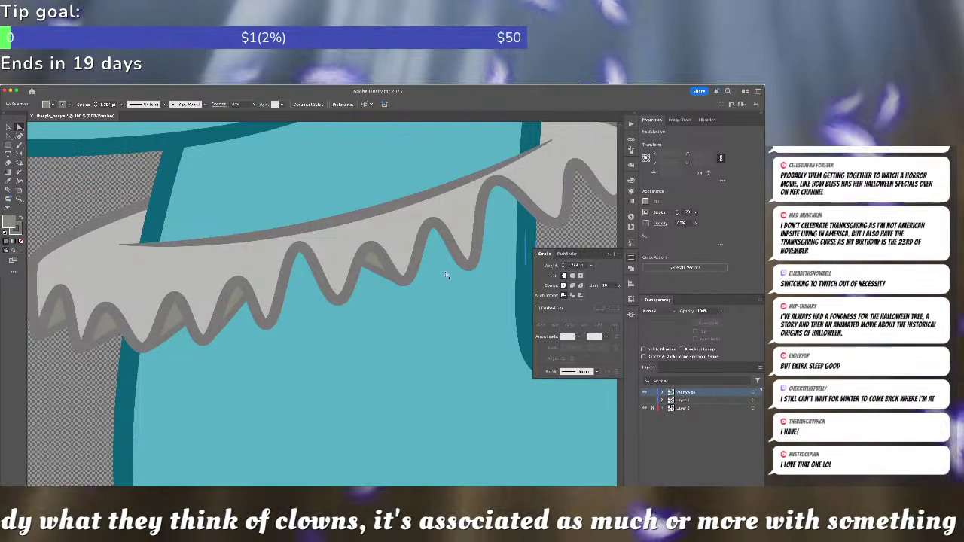
left_click(379, 264)
left_click_drag(379, 265, 336, 258)
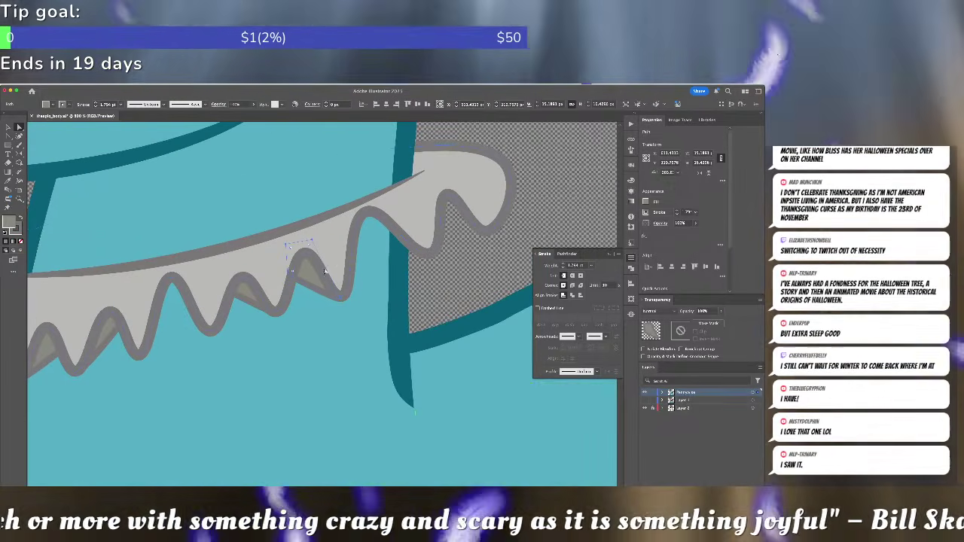
- Reshape the collar's eighth ruffle arch at the back of the neck so that it sits lower and rounder
left_click(366, 212)
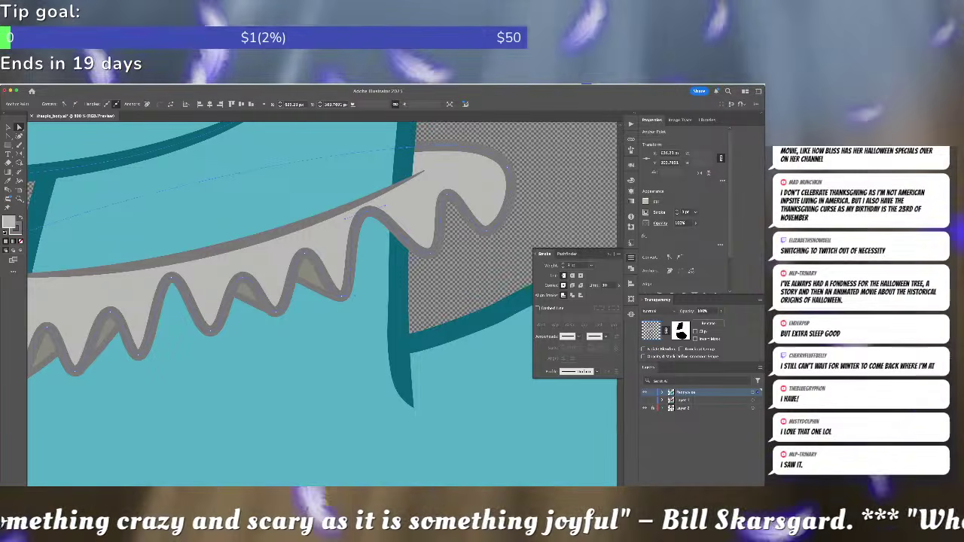
left_click(19, 129)
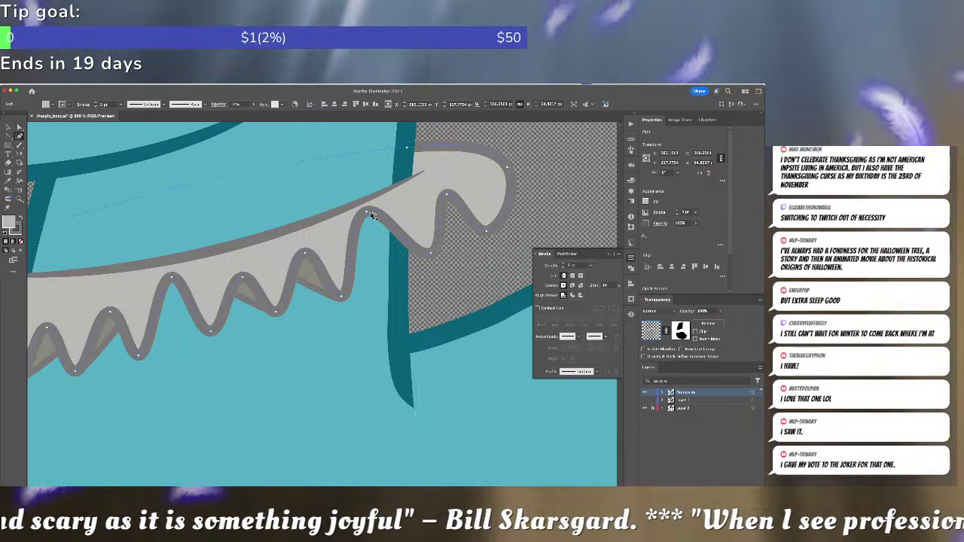
key("super+shift+a")
key("a")
- Copy the dark grey shape into the last two ruffle gaps behind the neck and stretch its corners to fill them
left_click(307, 279)
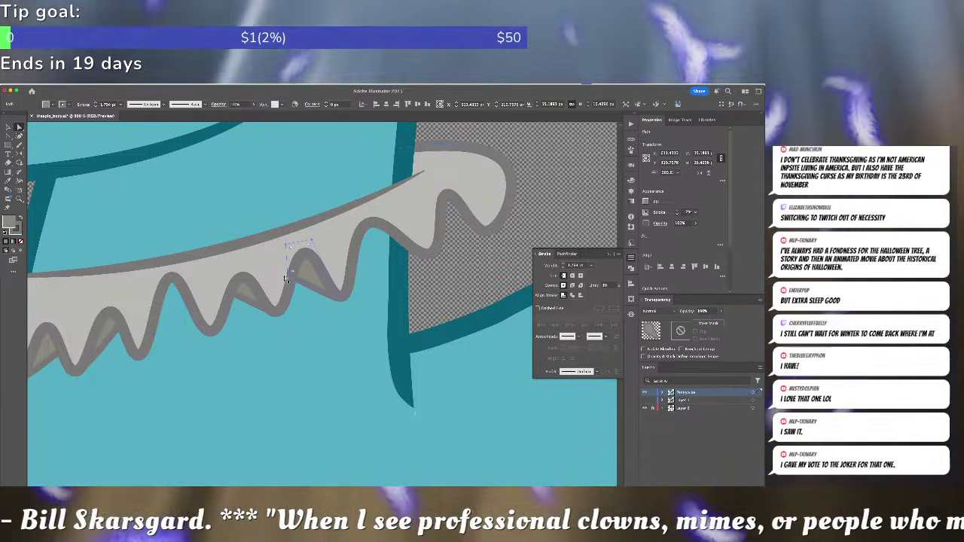
mouse_move(292, 271)
left_mouse_down()
mouse_move(266, 284)
mouse_move(404, 240)
mouse_move(362, 241)
mouse_move(328, 261)
mouse_move(360, 218)
mouse_move(387, 202)
mouse_move(336, 221)
left_mouse_up()
key("super+shift+a")
left_click_drag(387, 254, 444, 231)
left_click_drag(384, 234, 421, 233)
key("super+shift+a")
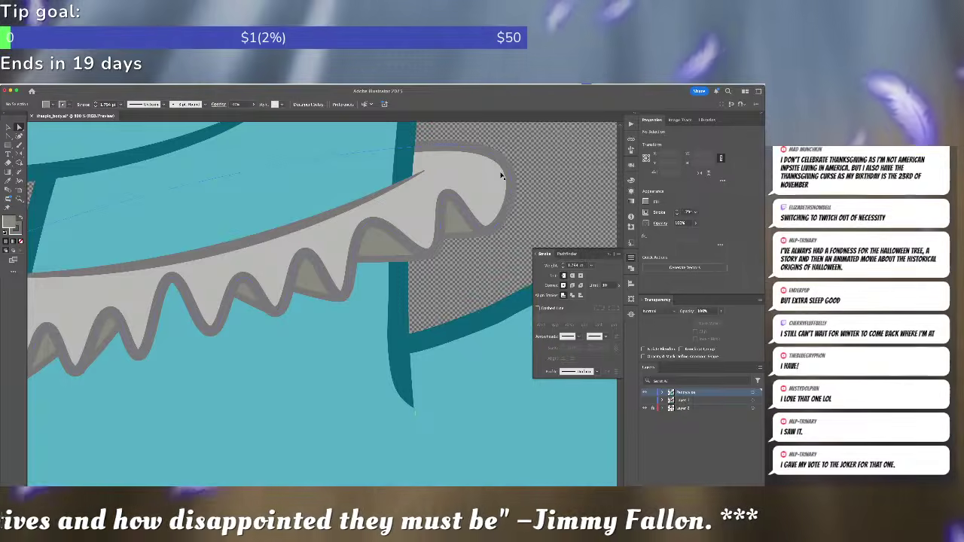
- Examine how the shaded ruffle collar looks around the pony's neck
key("super+minus")
key("super+minus")
key("super+minus")
key("super+minus")
key("super+minus")
key("super+equal")
key("super+equal")
key("super+equal")
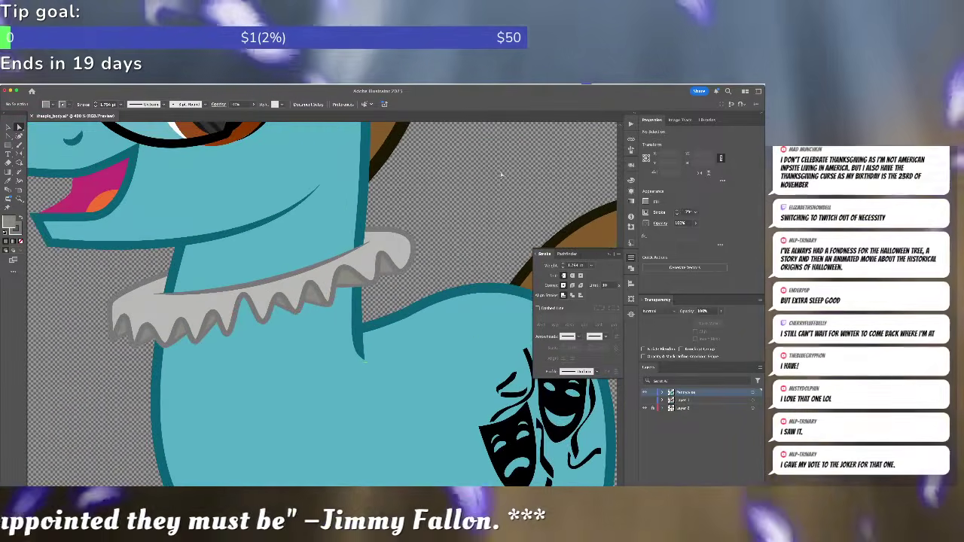
left_click_drag(246, 296, 246, 301)
key("super+shift+a")
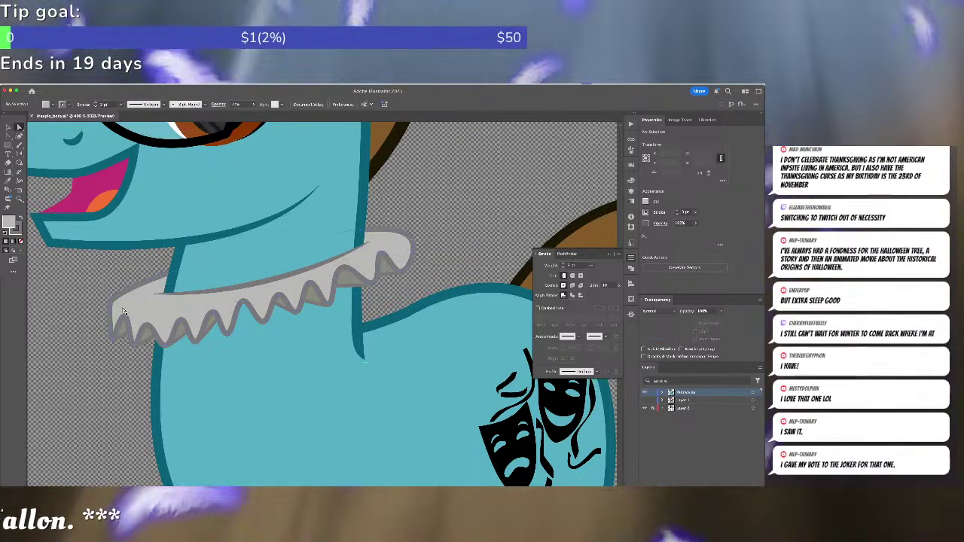
- Duplicate the collar with all its dark fold shapes slightly lower on the neck and arrange the copy behind the original
left_click(98, 271)
left_click_drag(461, 320, 460, 319)
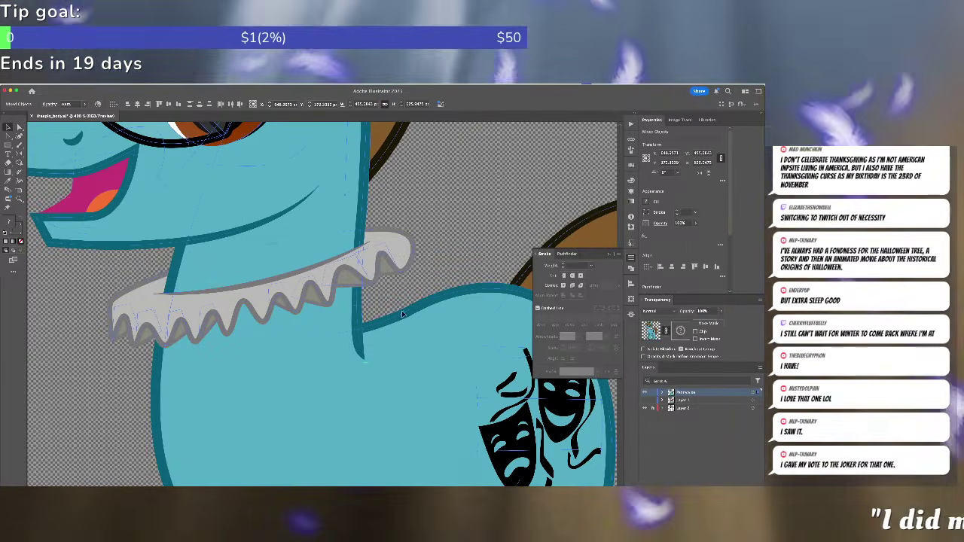
left_click(346, 336, "shift")
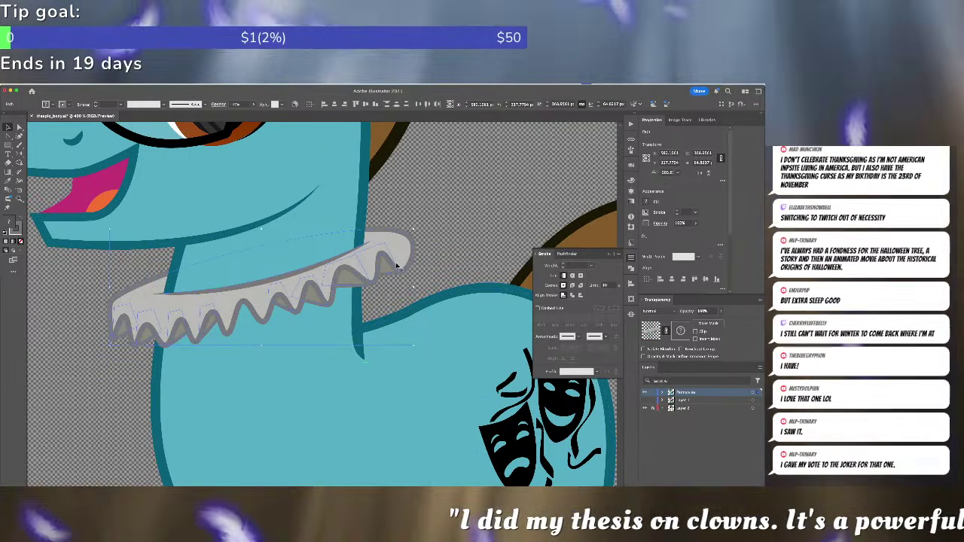
left_click_drag(378, 268, 384, 288)
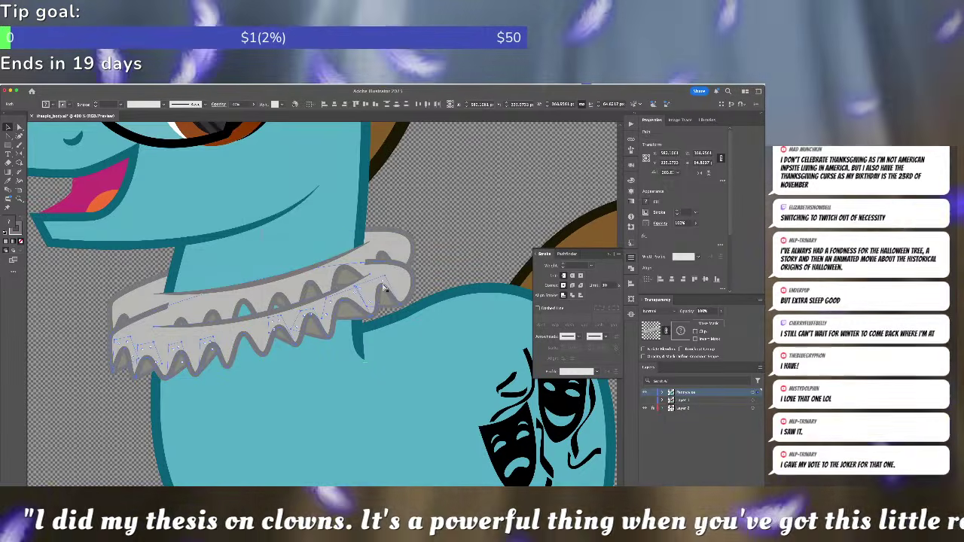
key("super+x")
left_click(365, 333)
key("super+f")
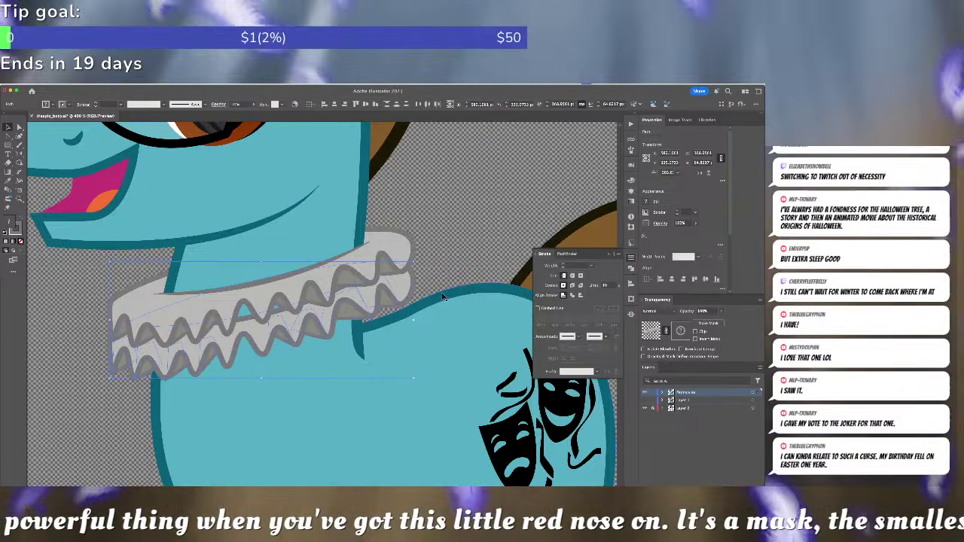
- Widen the lower ruffle evenly on both sides, make it slightly taller, and fit it beneath the upper ruffle
left_click_drag(413, 322, 431, 320)
left_click_drag(261, 376, 263, 388)
left_click_drag(279, 327, 278, 323)
left_click(282, 319)
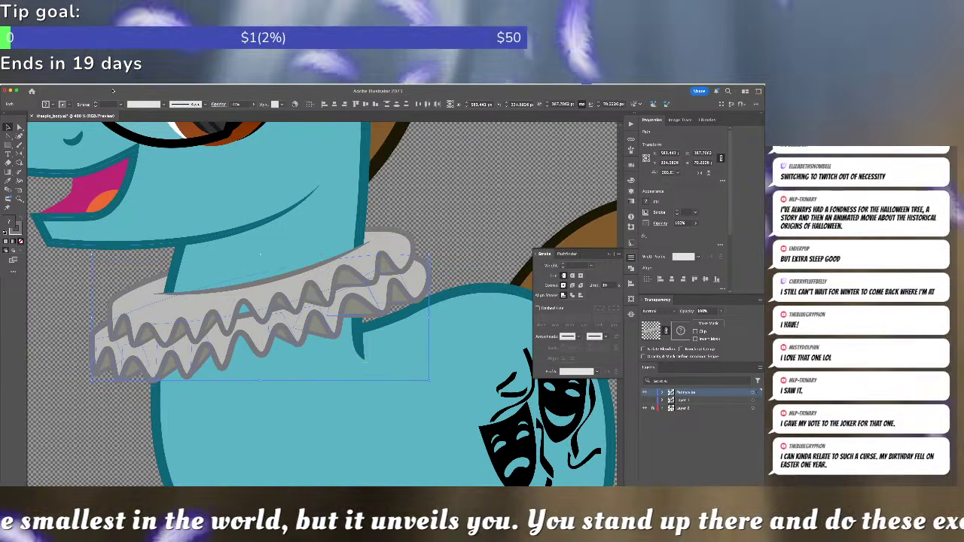
- Recolor the lower ruffle artwork with a slightly reduced brightness
left_click(54, 85)
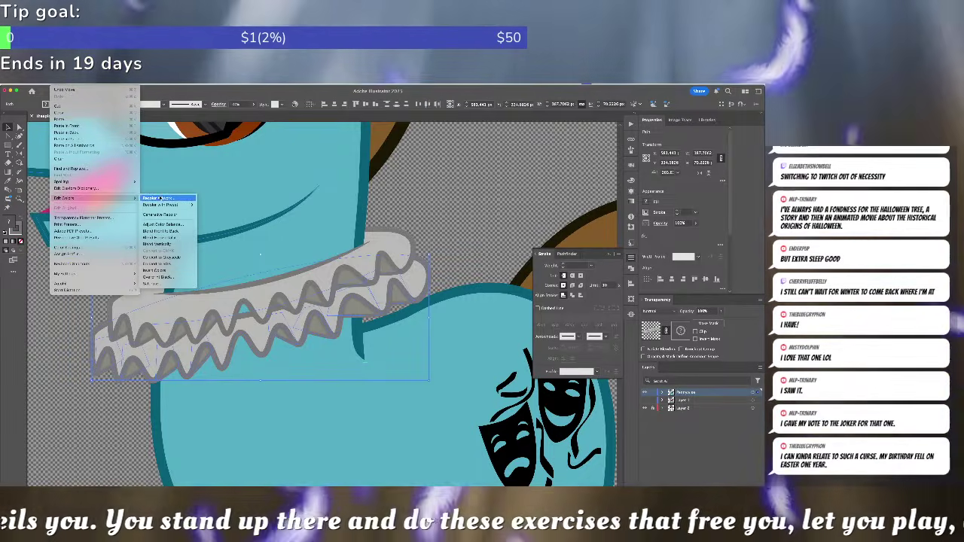
left_click(160, 197)
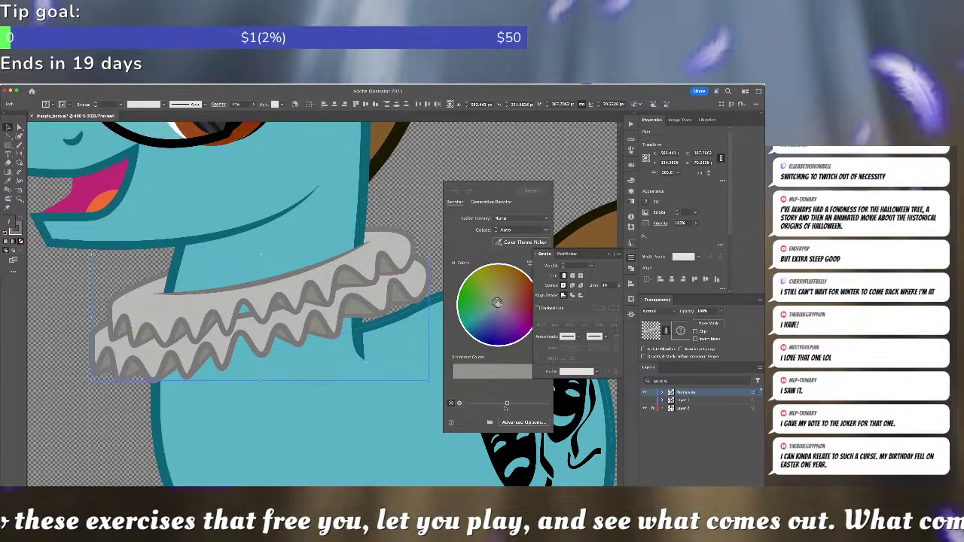
left_click_drag(505, 404, 503, 404)
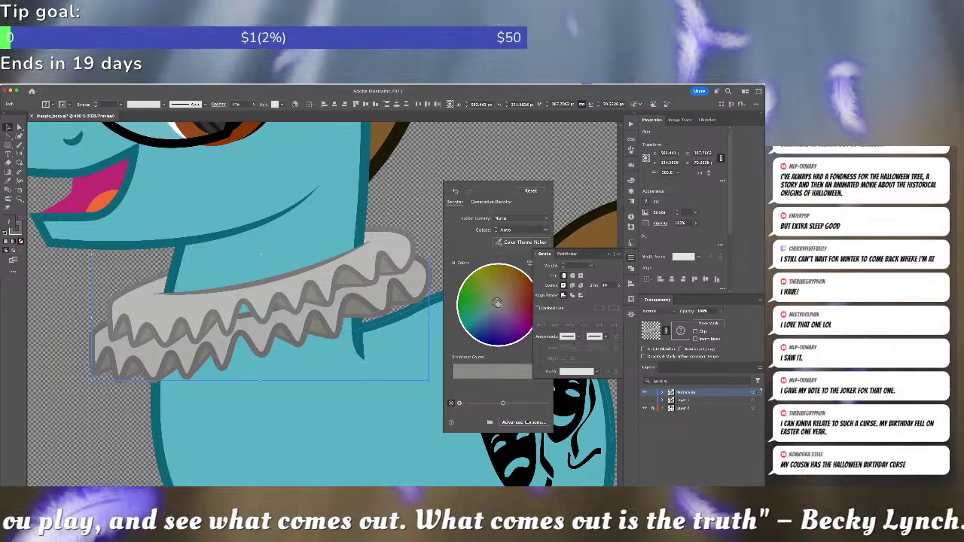
left_click(525, 421)
left_click(692, 419)
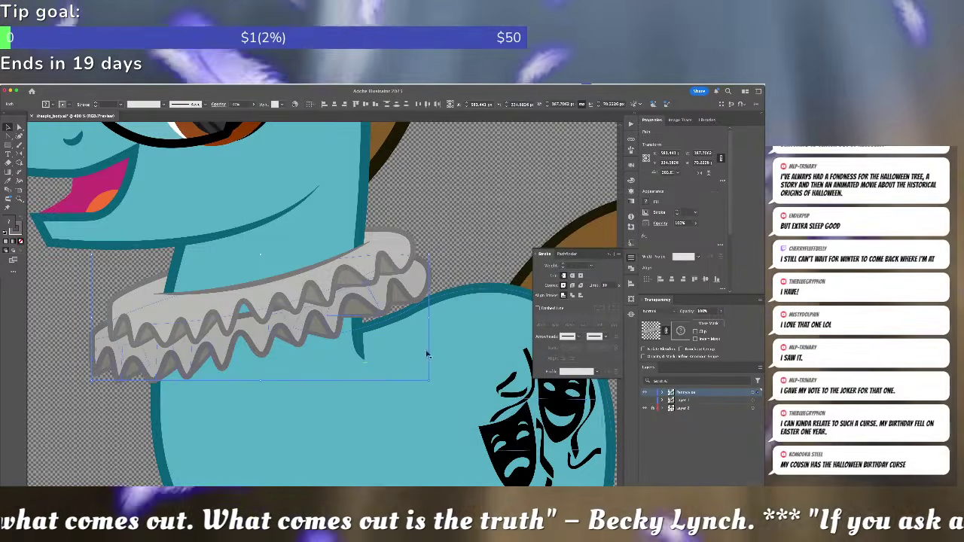
- Release the opacity mask from the lower ruffle and delete the freed white and black mask shapes
left_click(236, 320)
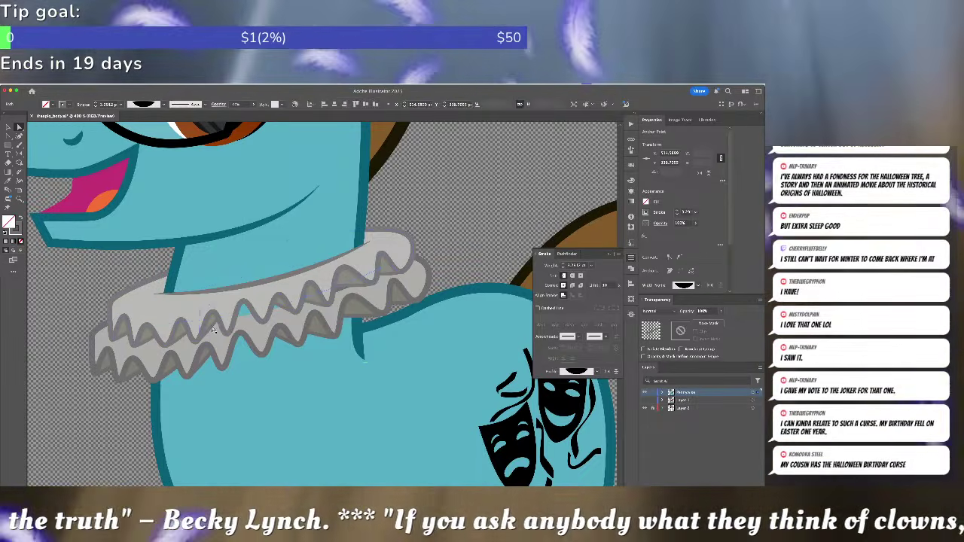
left_click(241, 322)
left_click(242, 318)
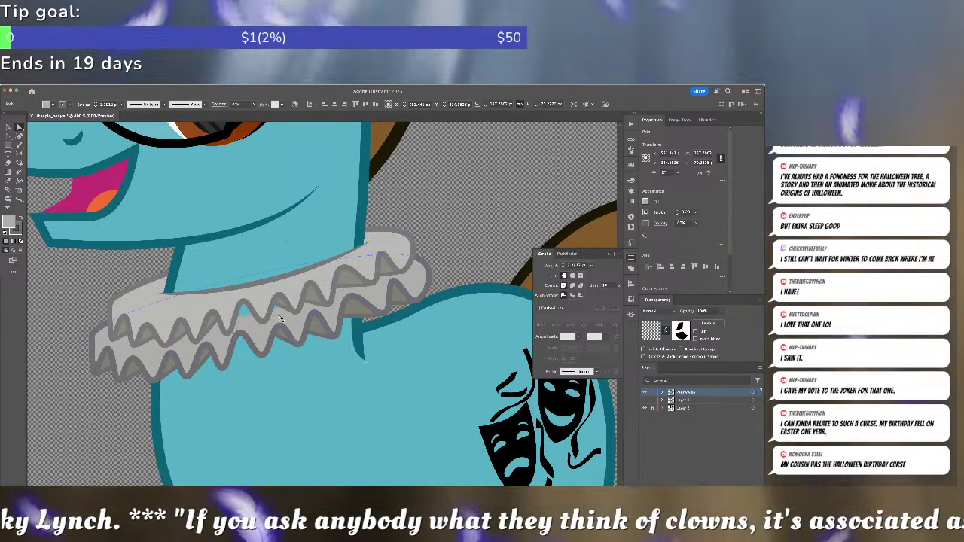
left_click(702, 326)
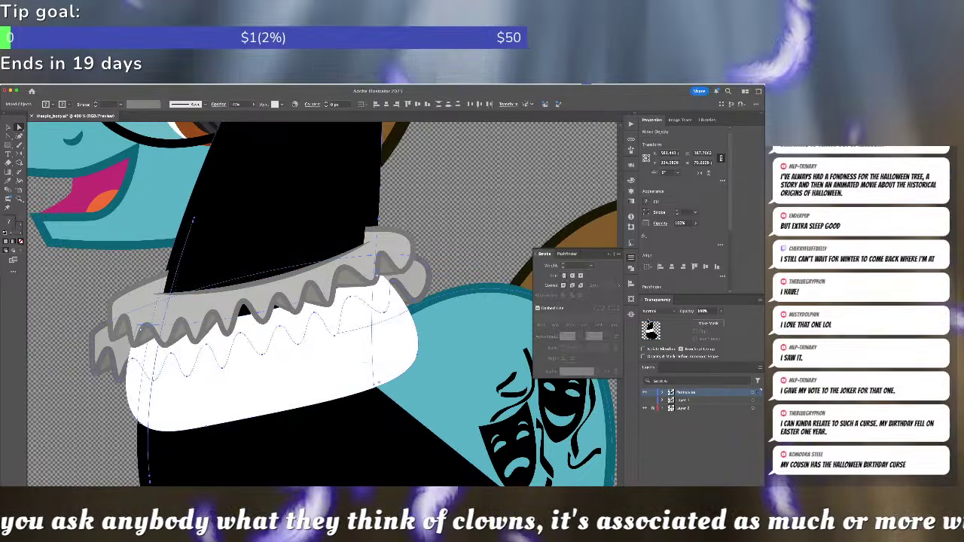
left_click(459, 339)
left_click(316, 358)
key("Delete")
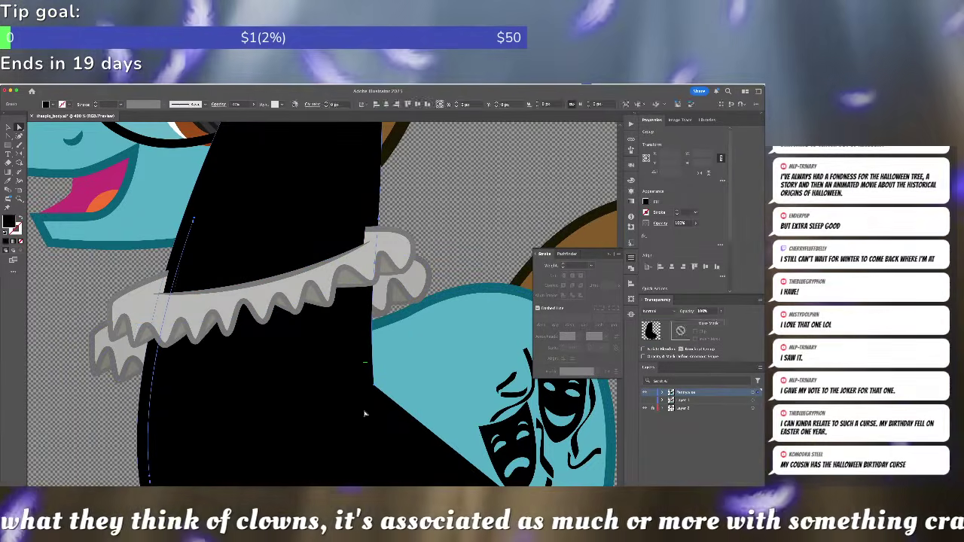
key("ctrl+z")
- Bend the lower ruffle's upper edge down behind the upper ruffle and adjust the anchor point at its front end
left_click(259, 278)
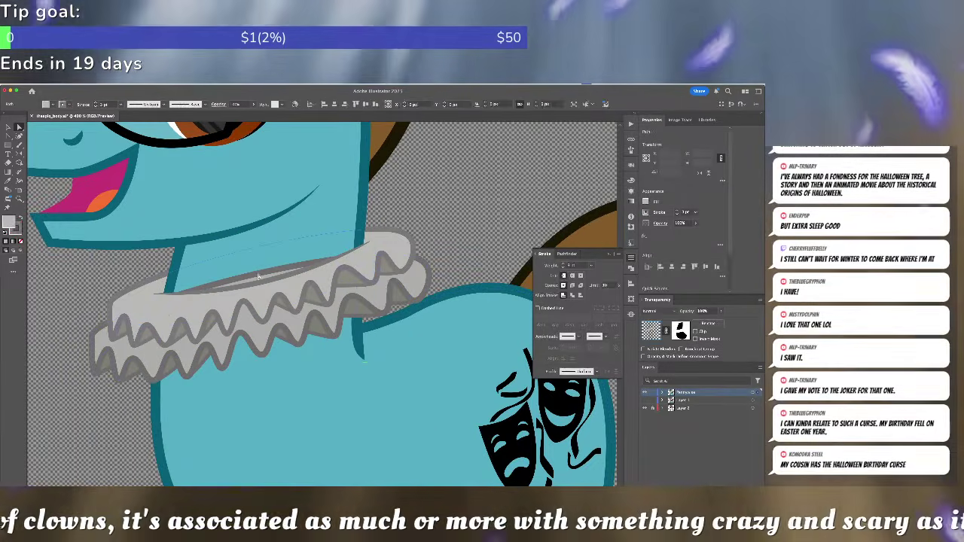
left_click(286, 277)
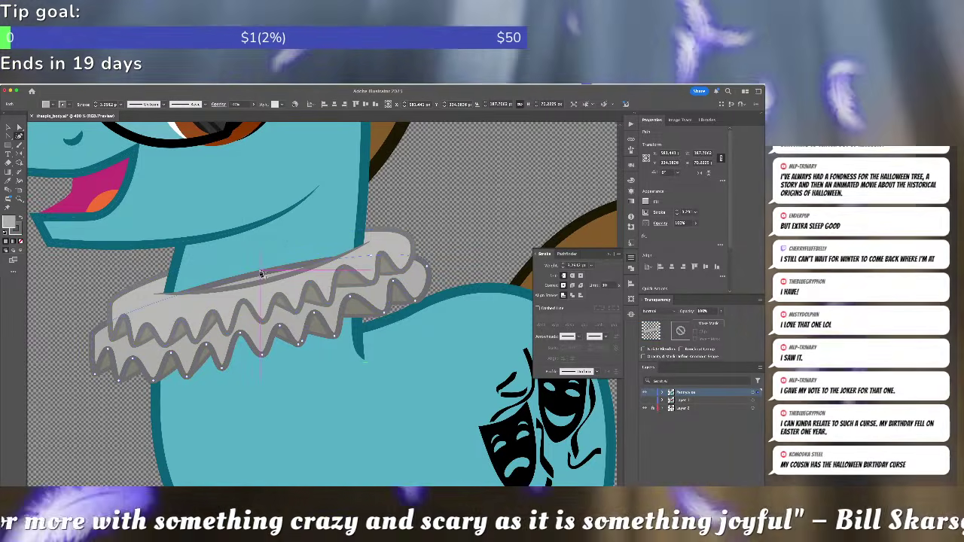
left_click_drag(261, 274, 268, 289)
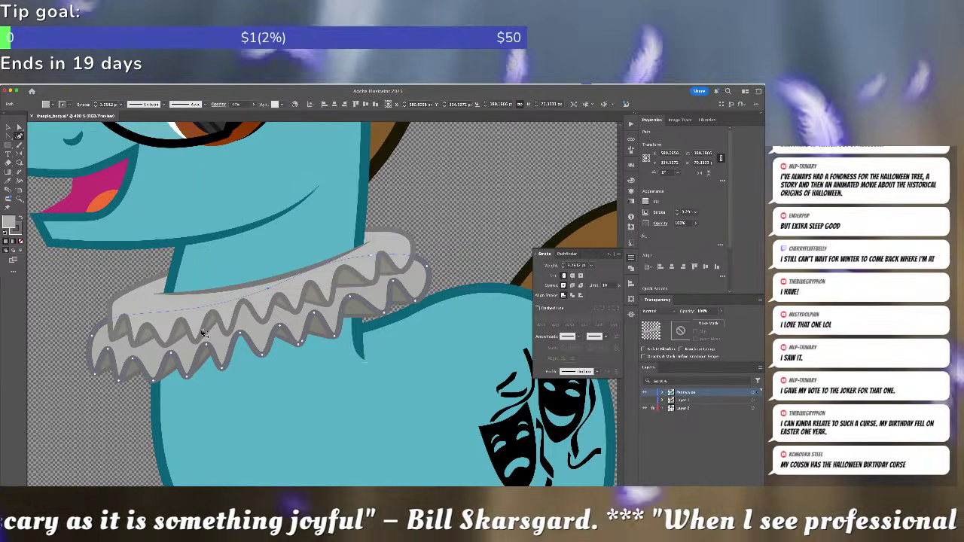
double_click(93, 338)
key("p")
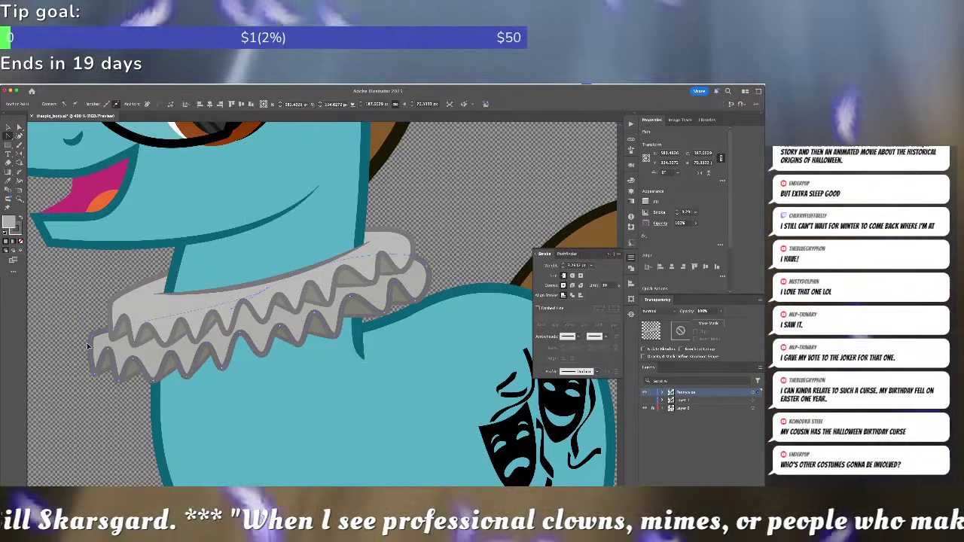
key("a")
left_click(86, 321)
- Inspect the two-tier ruffle collar on the whole pony and up close
key("super+minus")
key("super+minus")
key("ctrl+minus")
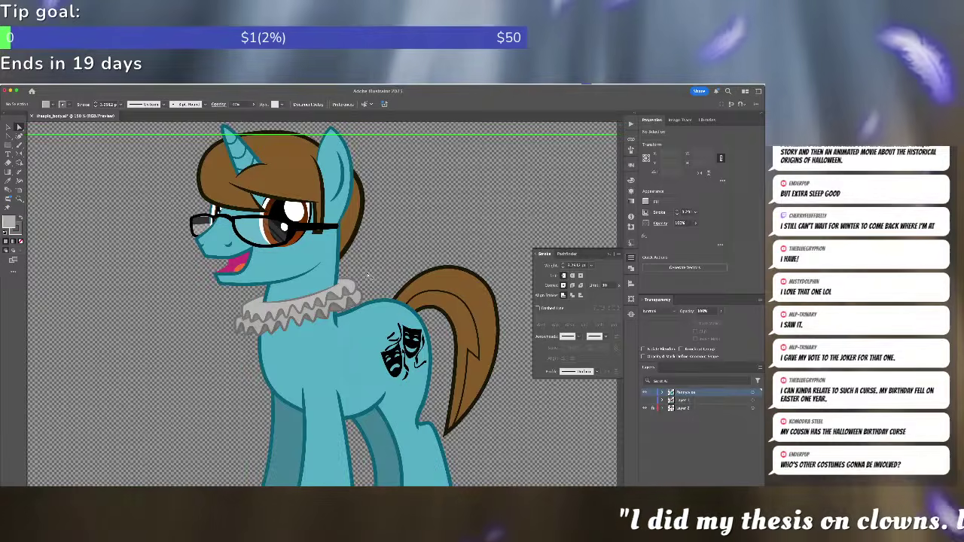
scroll(368, 276, "up", 5)
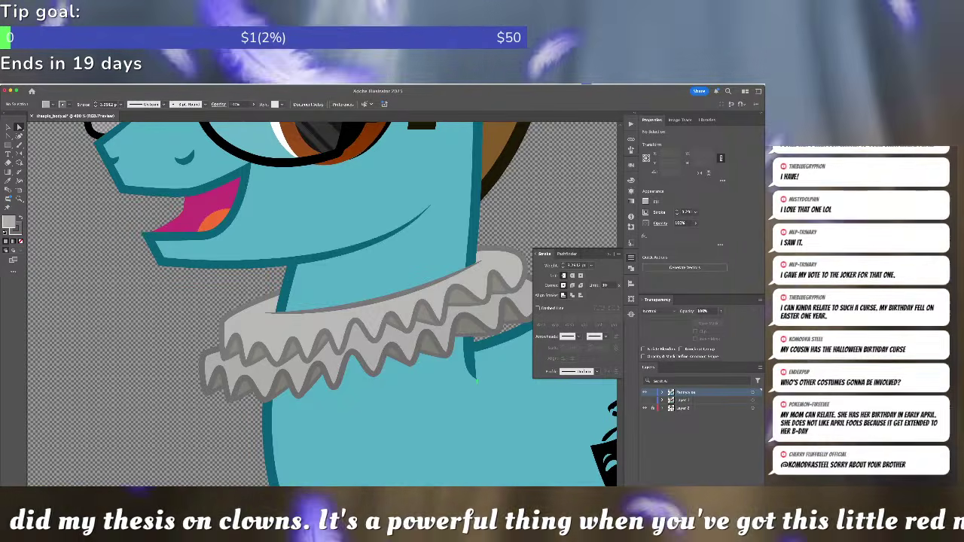
left_click(631, 257)
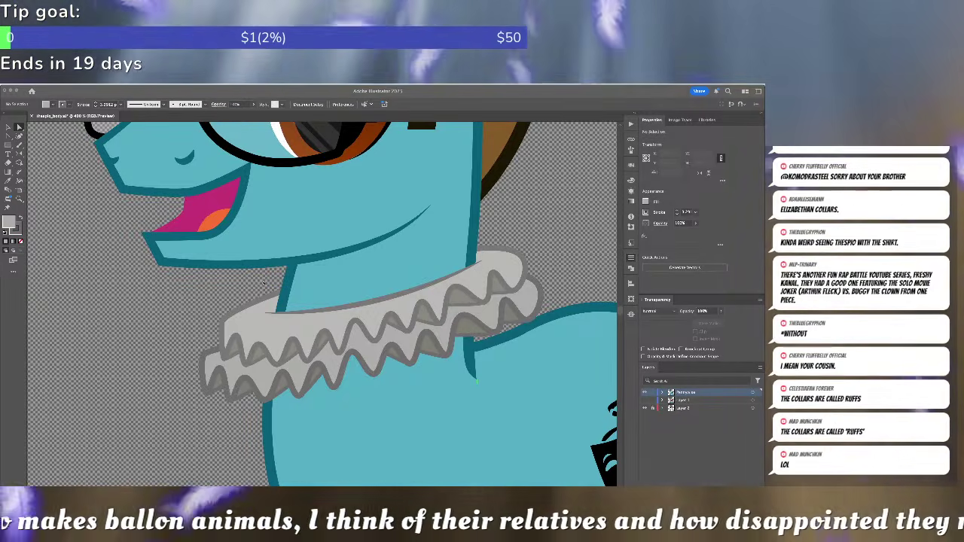
- Group the lower ruffle's outline together with its inner fold shapes, leaving the upper ruffle out of the group
left_click(238, 285)
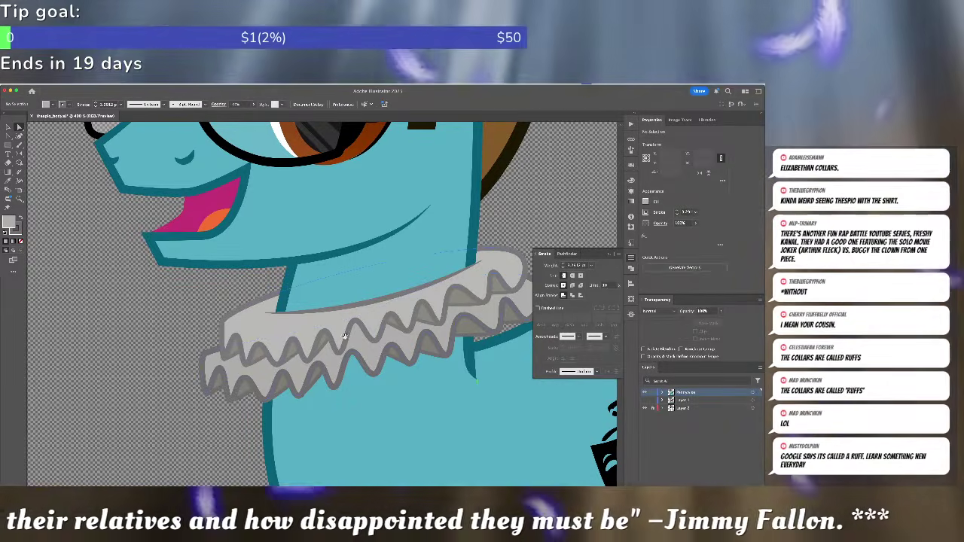
scroll(346, 343, "right", 5)
left_click(275, 354)
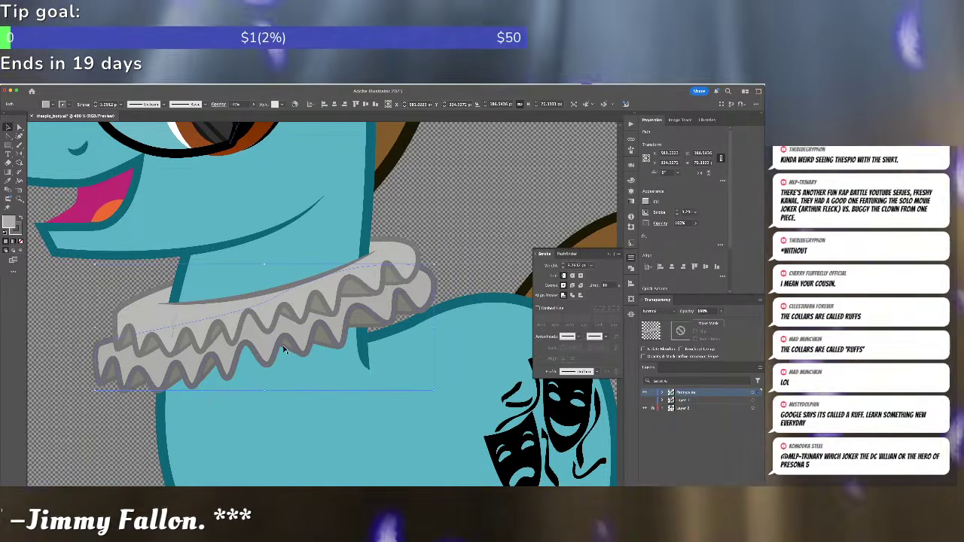
left_click(77, 360)
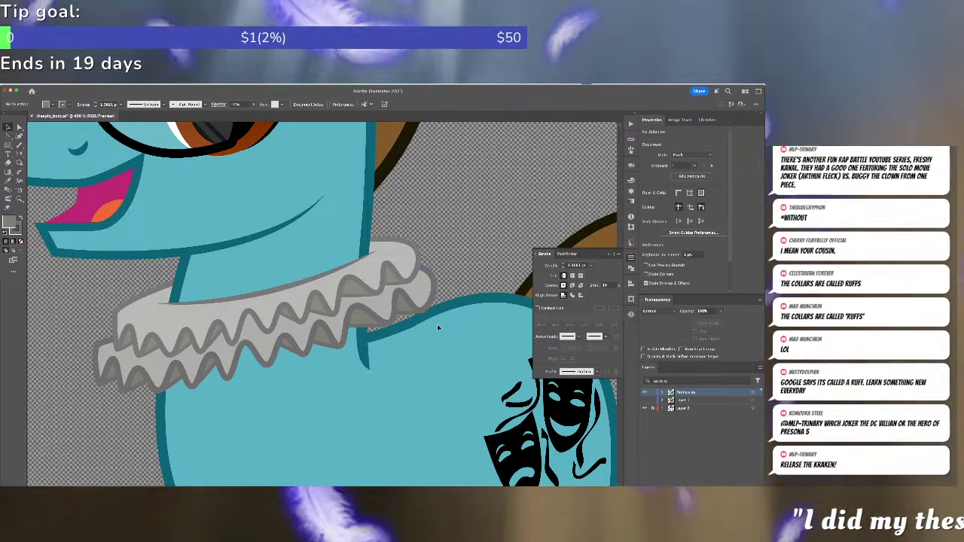
key("super+a")
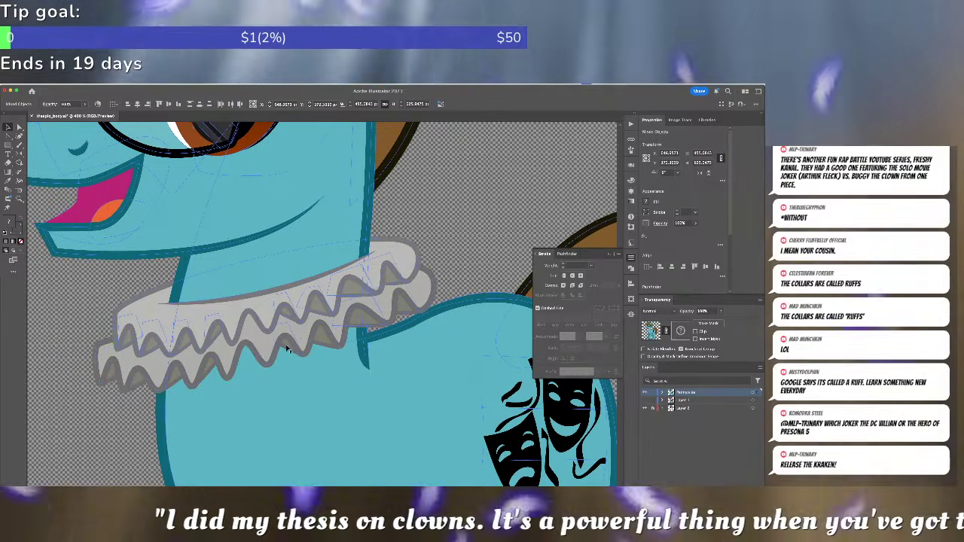
left_click(409, 317)
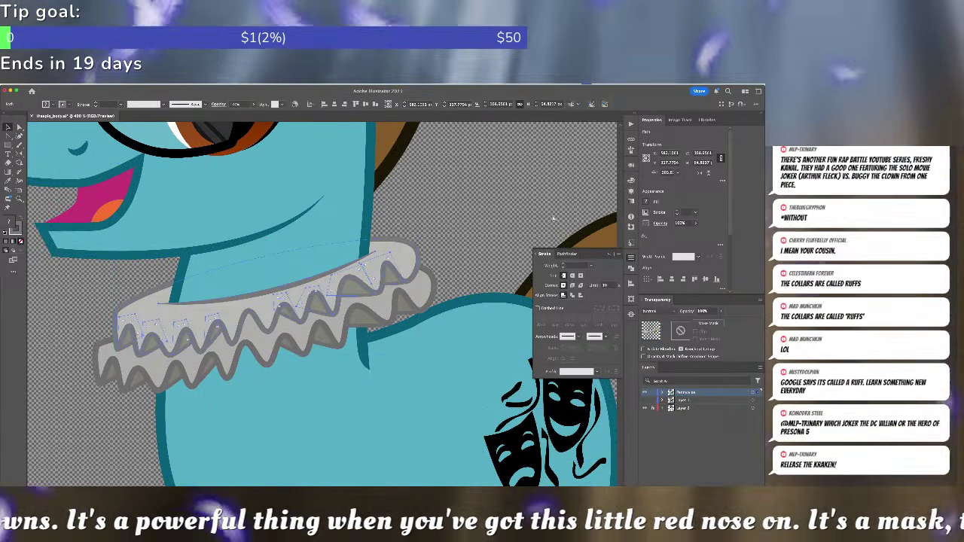
left_click(140, 303)
left_click_drag(118, 280, 438, 393)
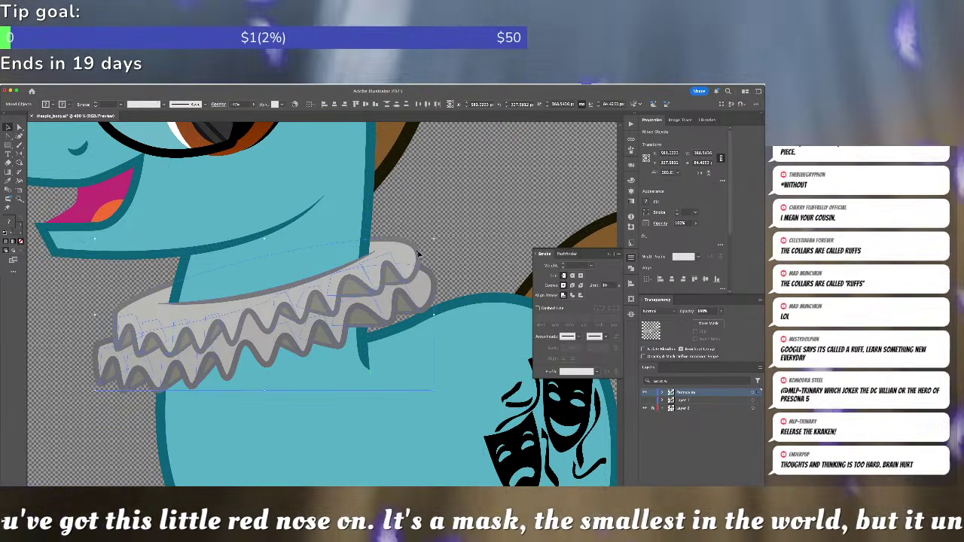
left_click(417, 250, "shift")
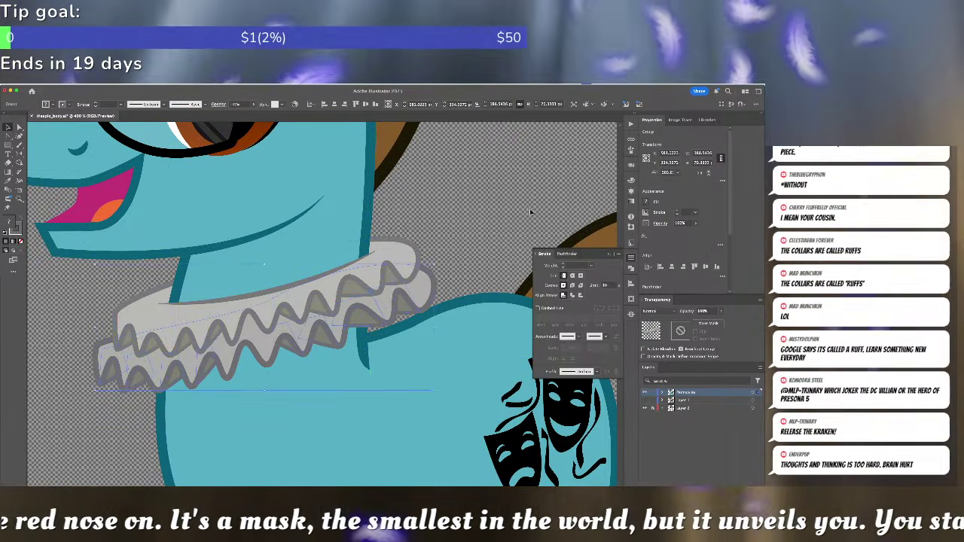
left_click(502, 213)
- Place a copy of the lower ruffle group just below it and behind the existing tiers as a third collar tier
key("super+minus")
key("super+minus")
key("super+minus")
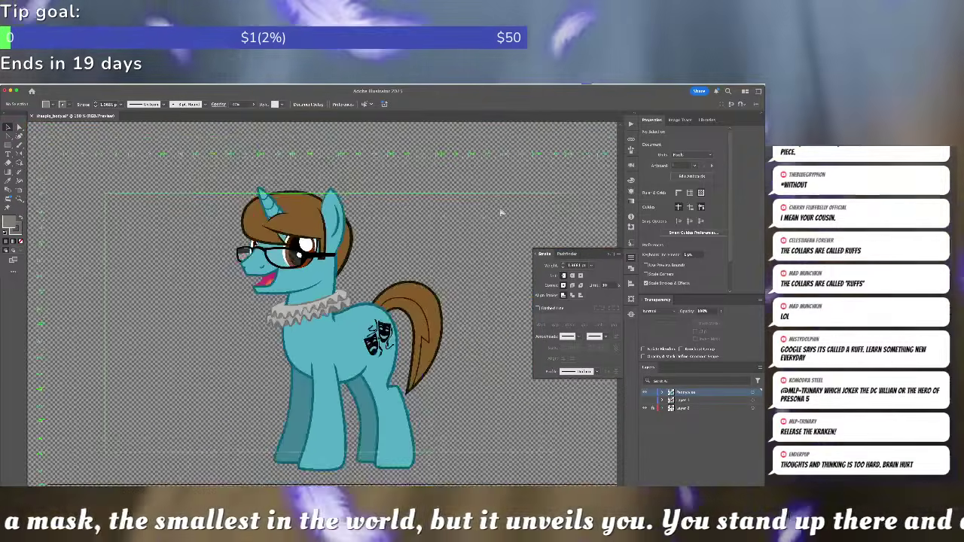
key("super+equal")
key("super+equal")
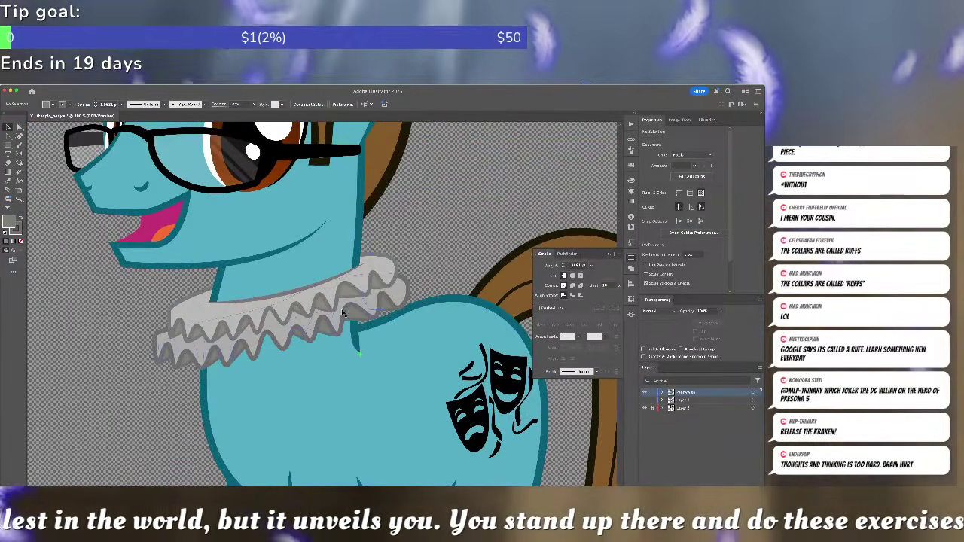
left_click(343, 313)
left_click_drag(343, 312, 350, 332)
key("super+z")
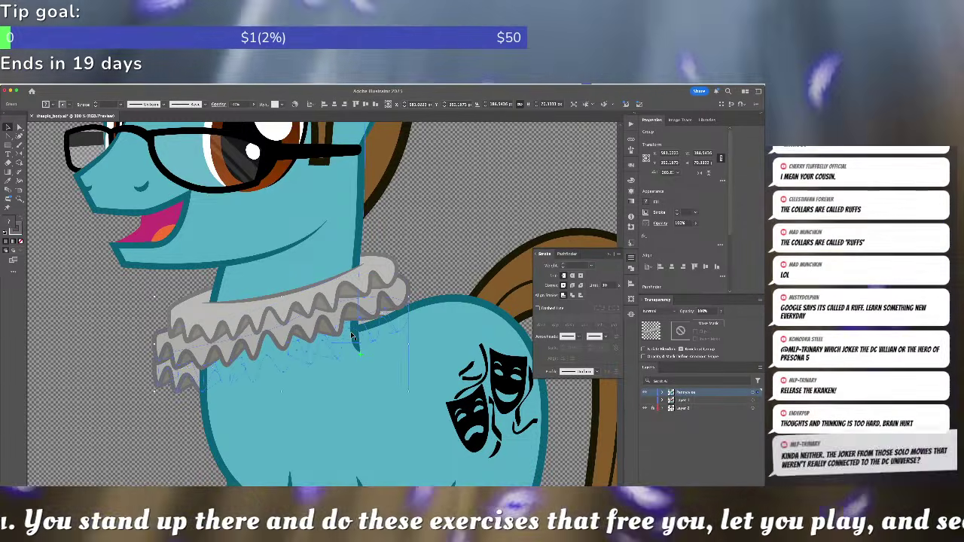
left_click_drag(352, 336, 352, 335)
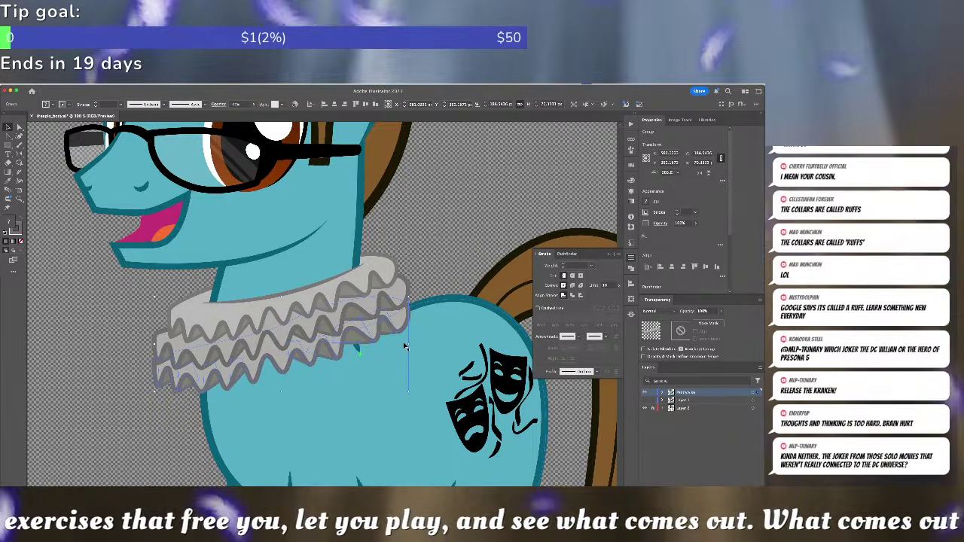
- Widen the third ruffle tier slightly beyond the one above and stretch it a little downward
left_click_drag(411, 345, 415, 344)
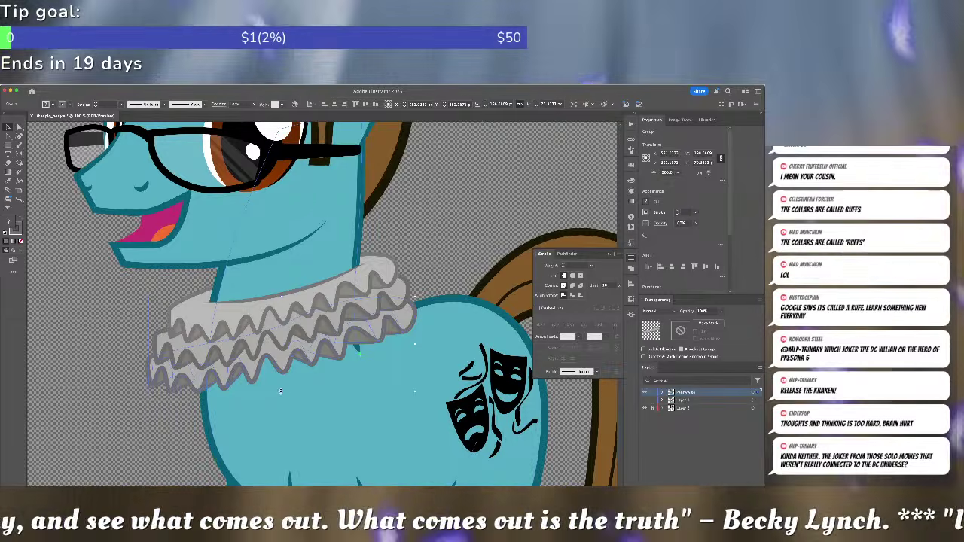
left_click_drag(280, 393, 280, 396)
left_click(290, 389)
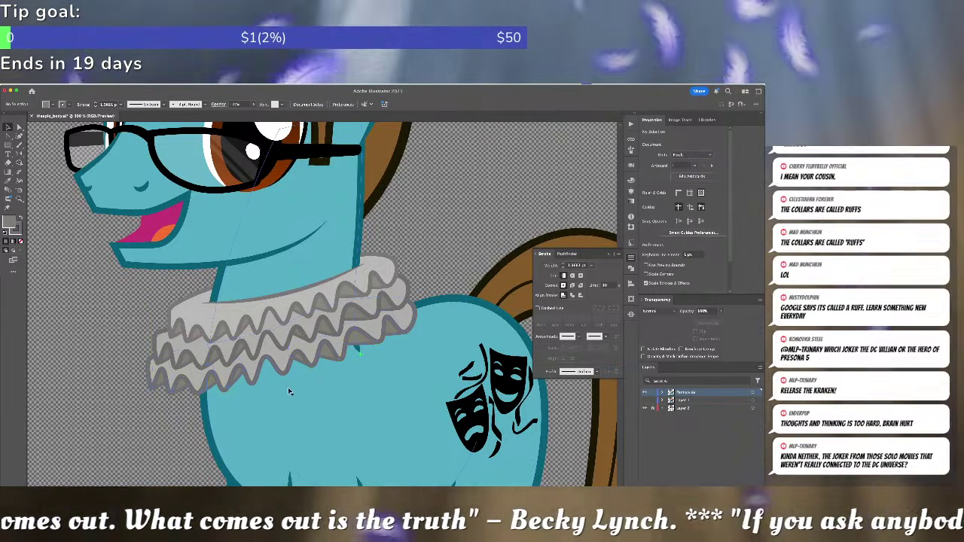
- Match the outline stroke weight of the lower ruffle tiers to that of the top ruffle
key("a")
left_click(286, 362)
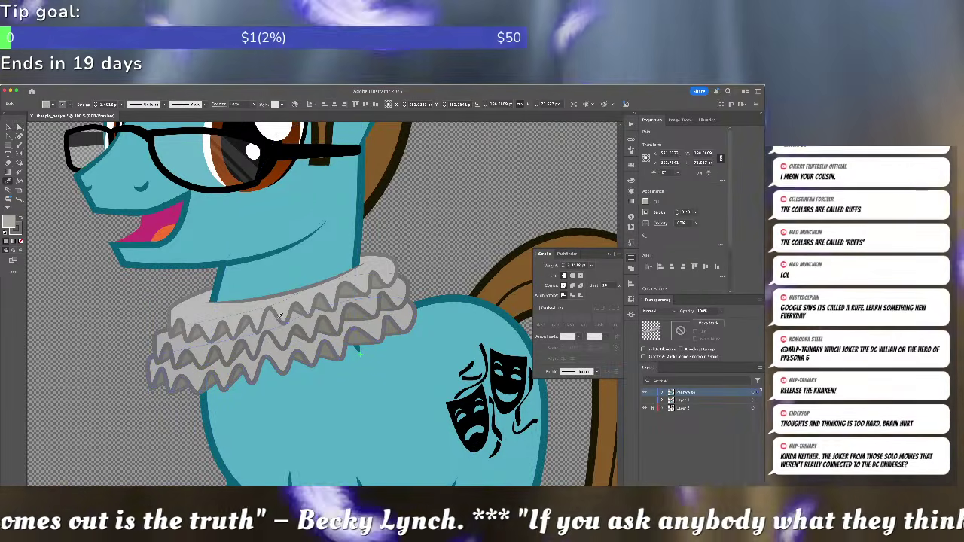
left_click(346, 316)
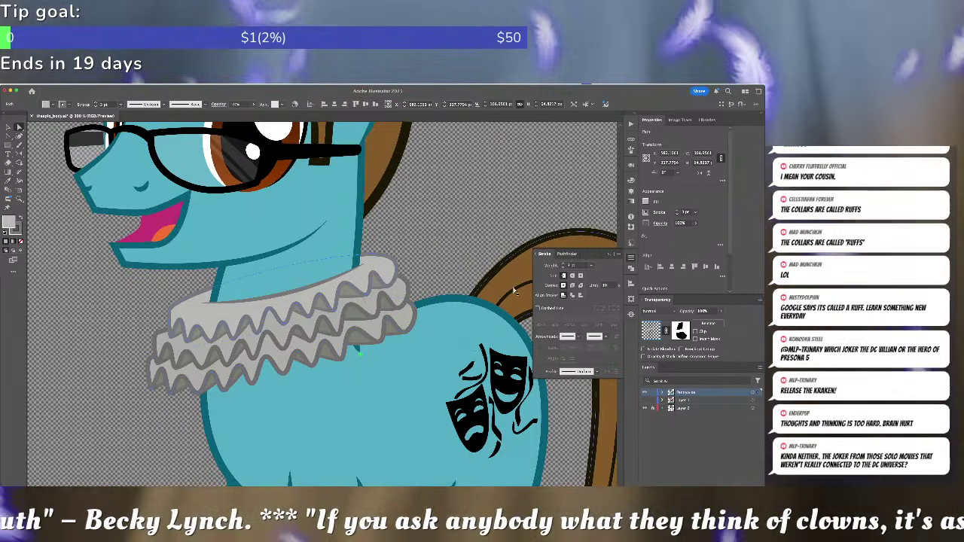
left_click(333, 317)
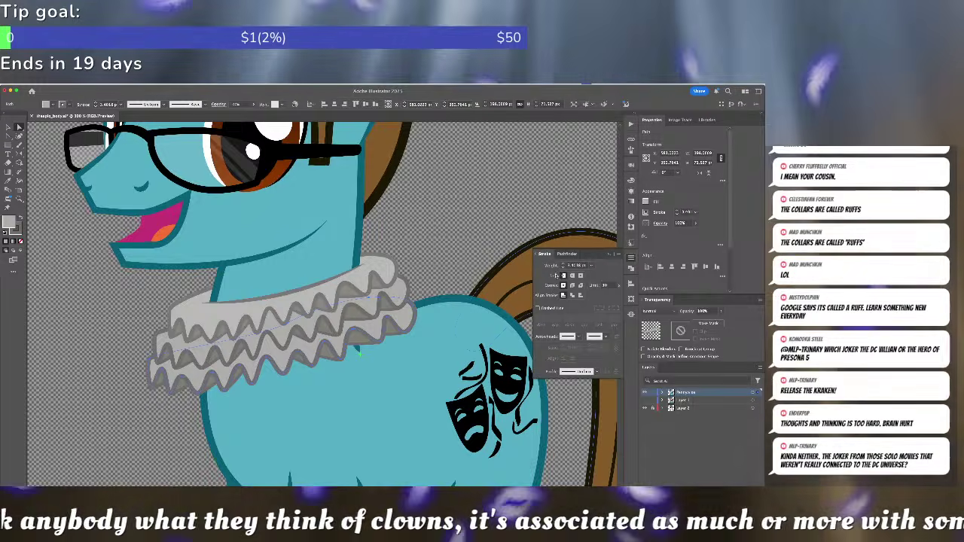
left_click(359, 348)
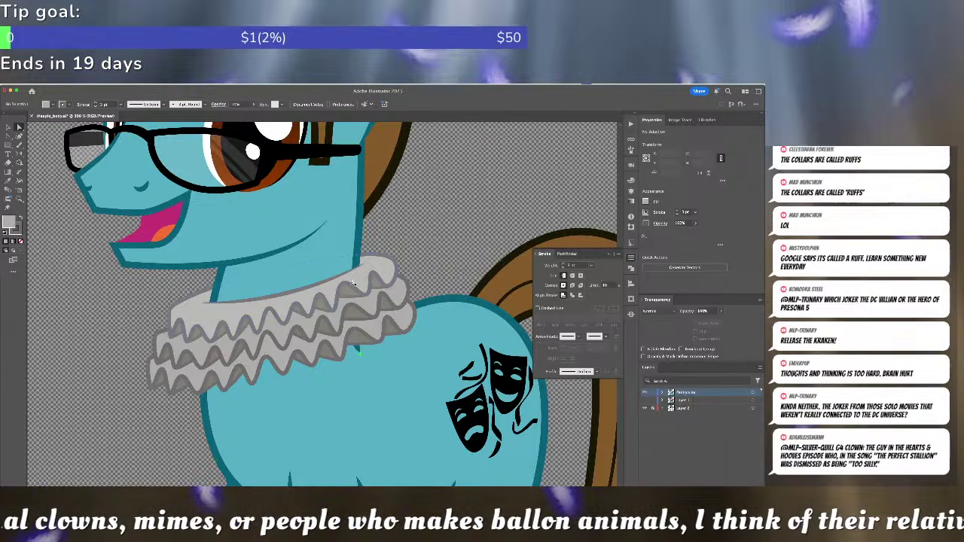
- Inspect the three-tier ruffle collar on the whole pony and up close
key("super+minus")
key("super+minus")
key("super+minus")
key("super+minus")
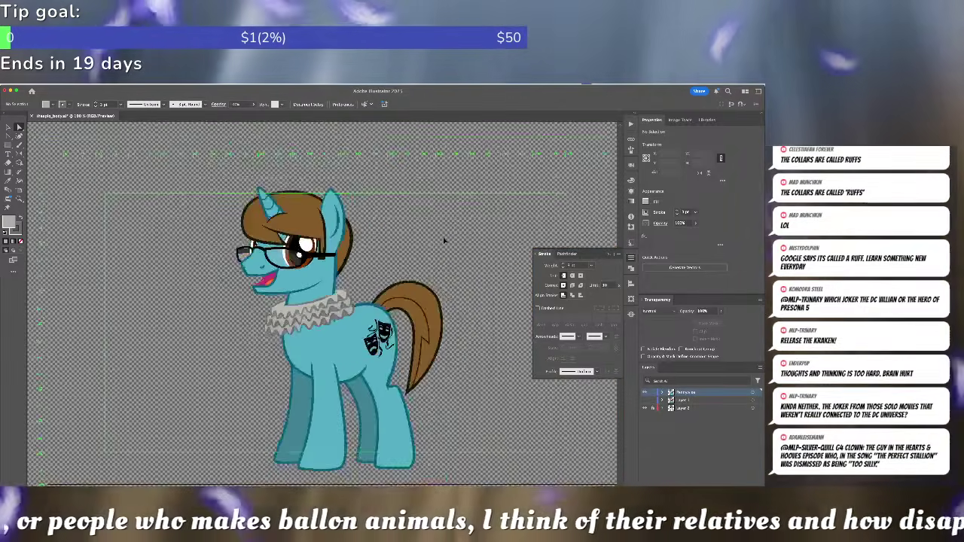
key("super+equal")
key("super+equal")
key("super+equal")
key("super+equal")
scroll(444, 241, "up", 2)
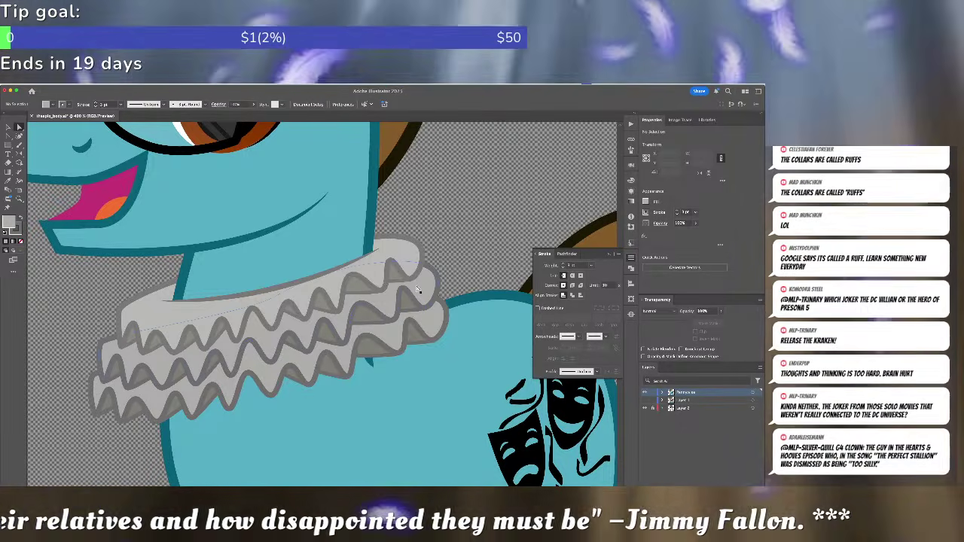
scroll(418, 289, "down", 5)
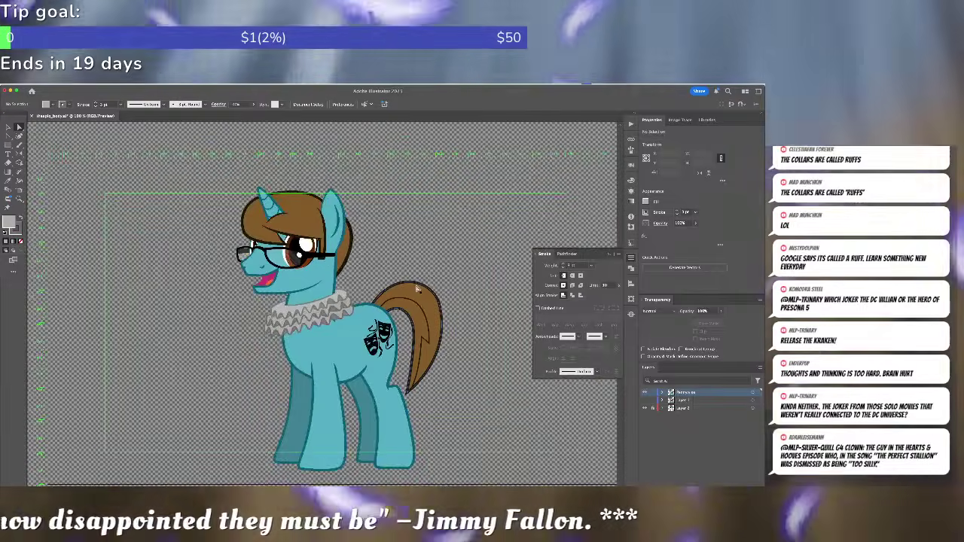
- Remove the theatre-mask cutie mark from the pony's flank
left_click_drag(230, 321, 474, 301)
left_click_drag(356, 340, 159, 348)
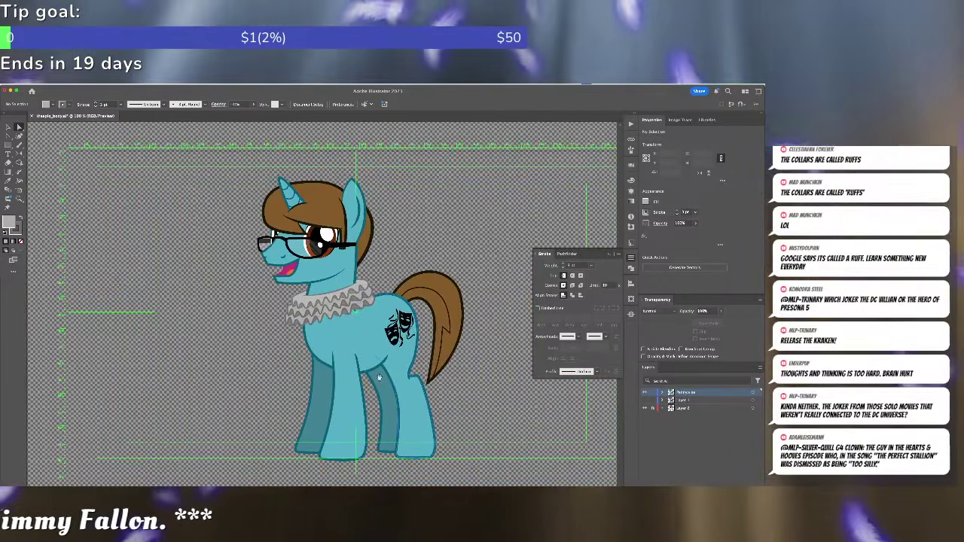
left_click_drag(422, 380, 389, 379)
key("v")
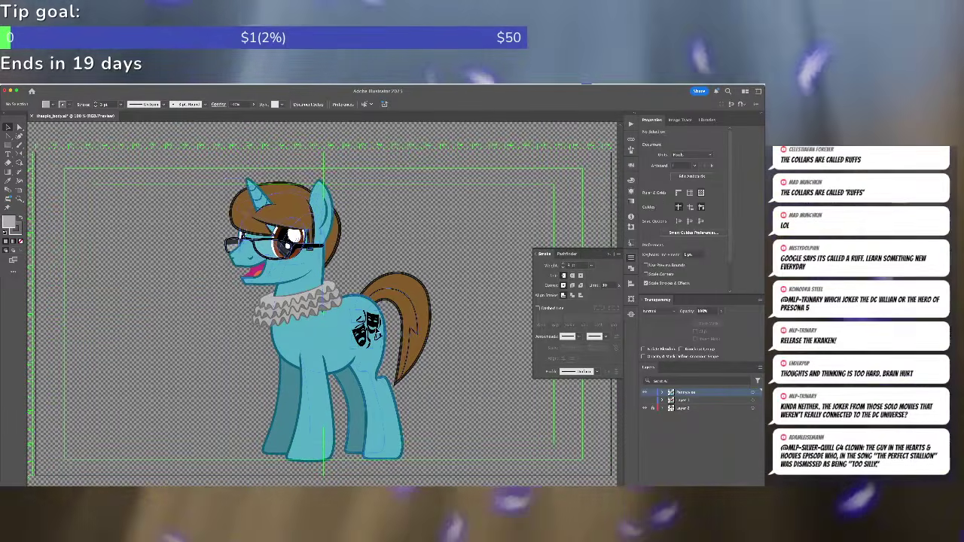
double_click(414, 339)
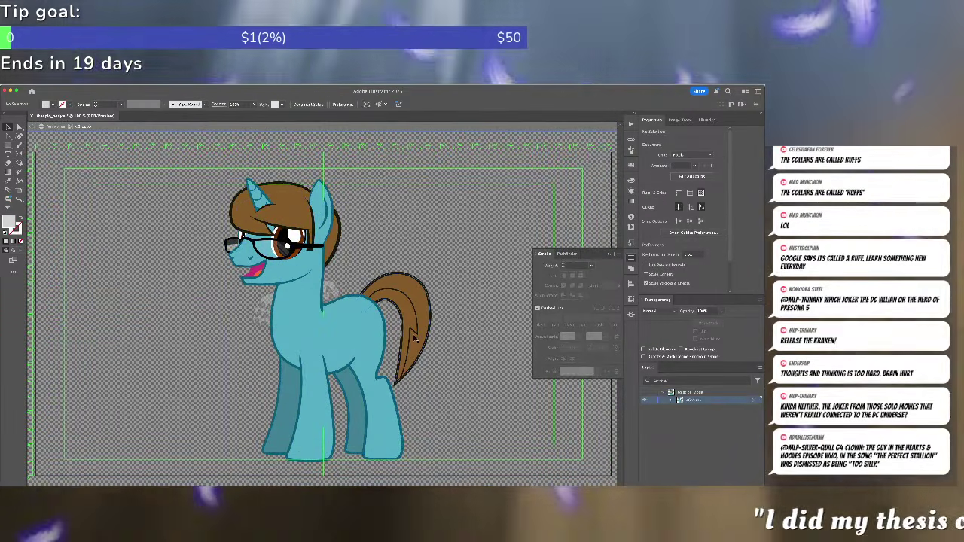
key("Escape")
- Sample the pale costume grey from the standing Pennywise reference photo as the stroke color and darken it to a medium grey
left_click_drag(181, 328, 251, 335)
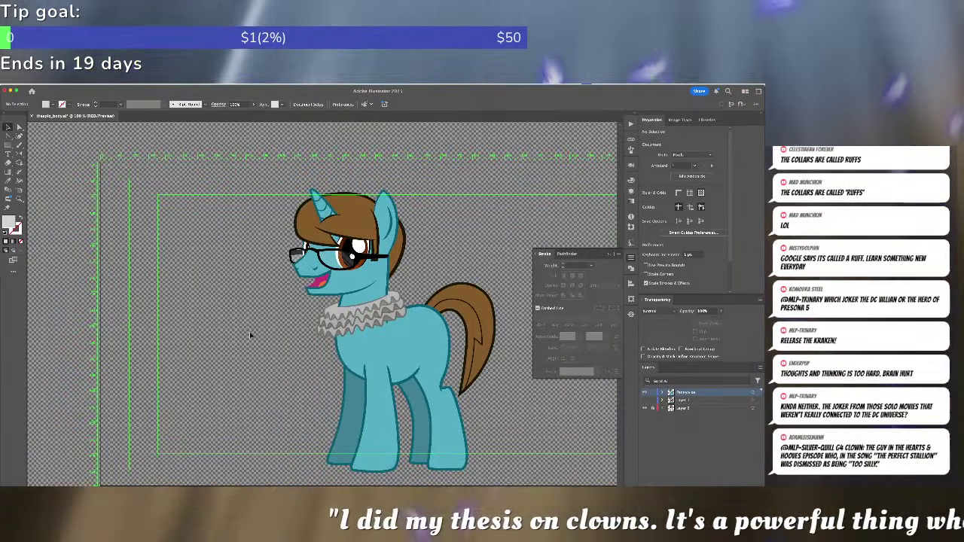
left_click_drag(248, 325, 439, 368)
left_click_drag(308, 354, 203, 265)
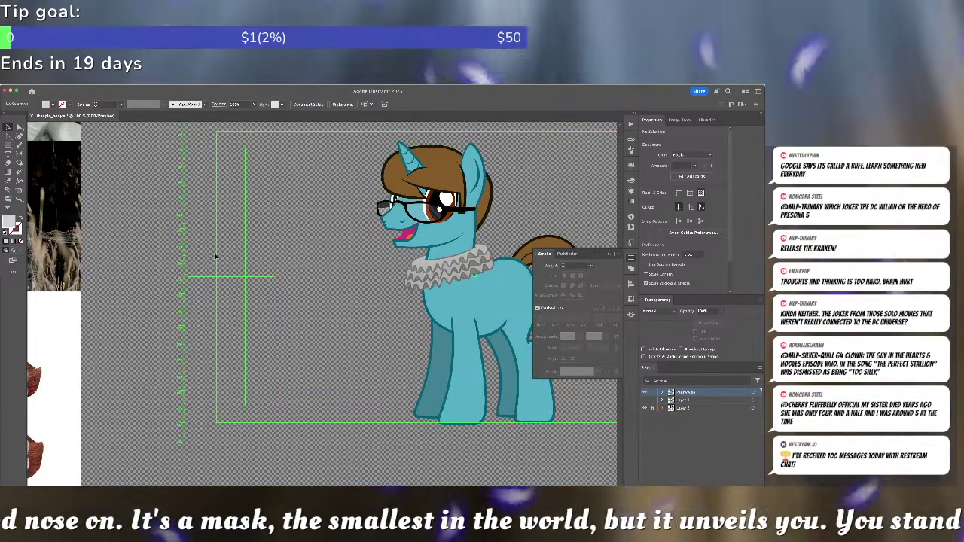
left_click_drag(192, 275, 352, 292)
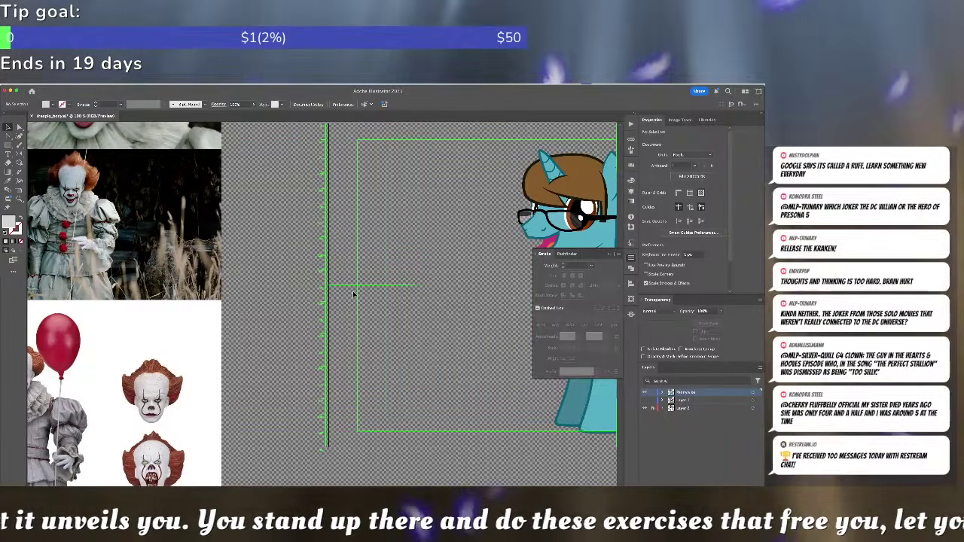
left_click_drag(374, 309, 441, 358)
left_click(7, 180)
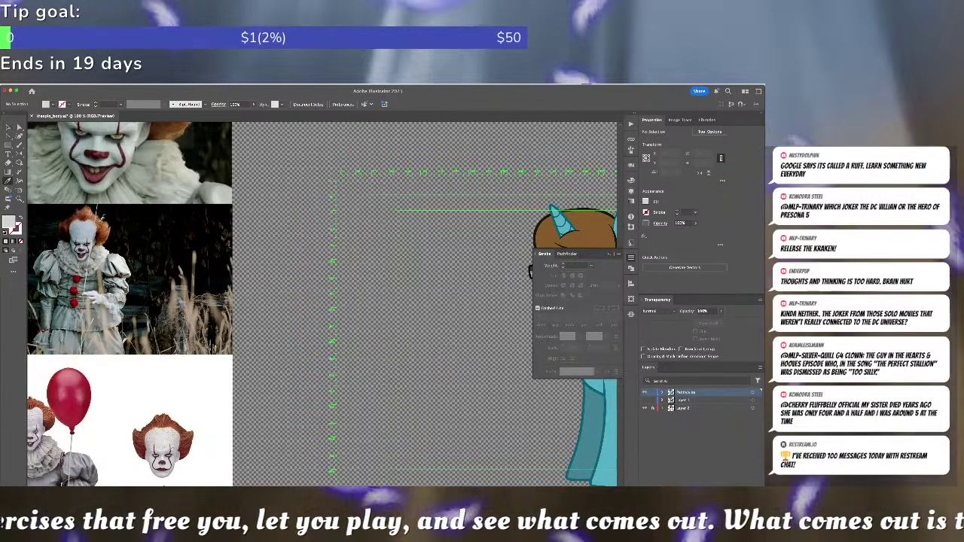
key("x")
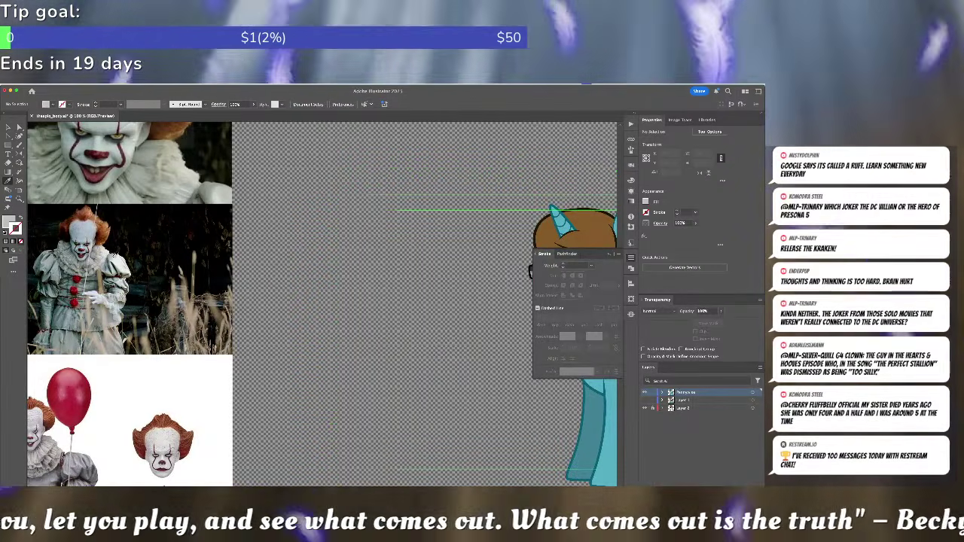
left_click(113, 257)
double_click(15, 228)
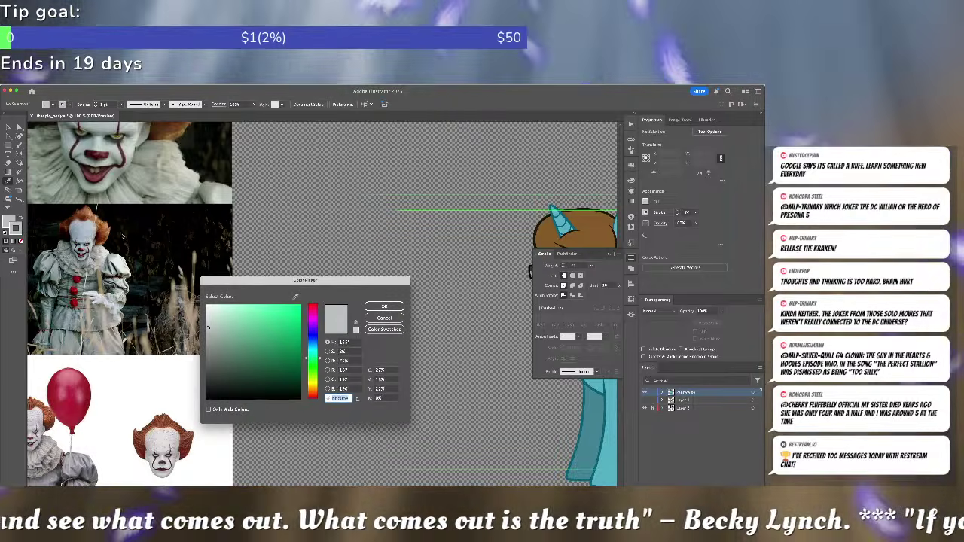
left_click_drag(213, 338, 211, 347)
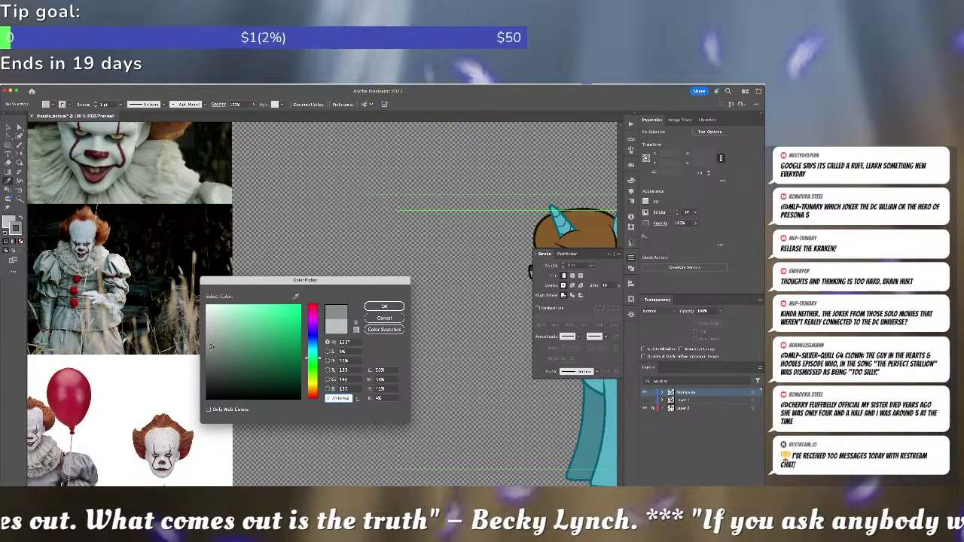
left_click(384, 305)
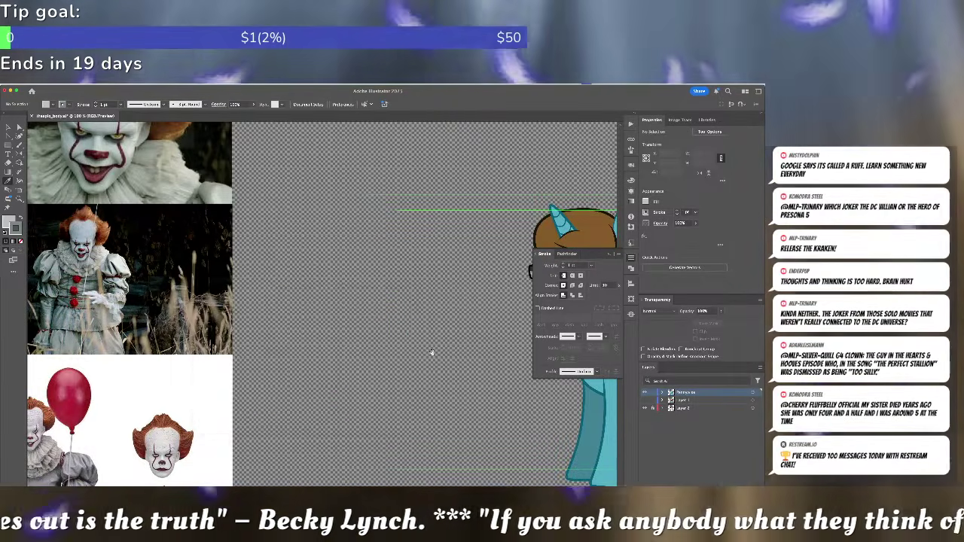
- Draw a small grey shape with a rounded top on the pony's chest below the ruffle and set its stroke to 4 pt
left_click_drag(430, 350, 216, 307)
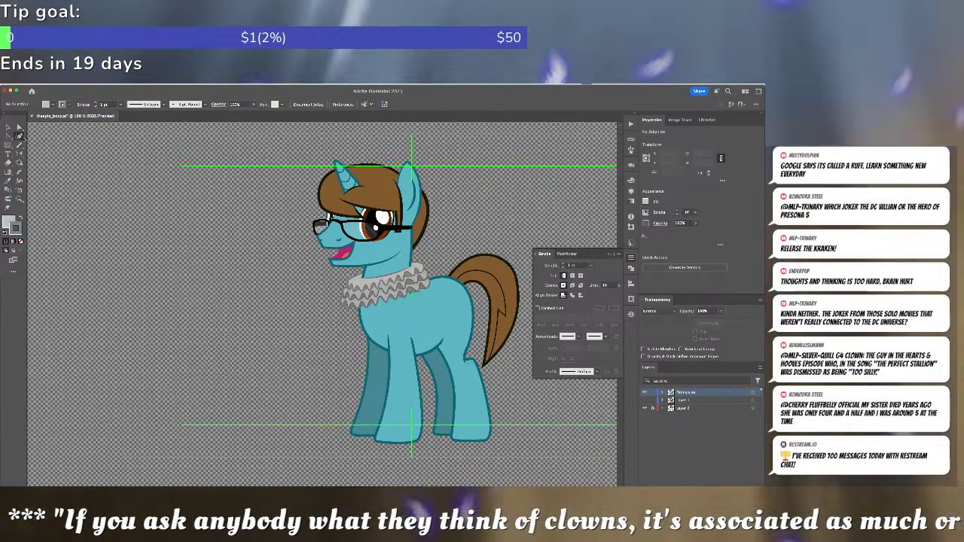
left_click(393, 317)
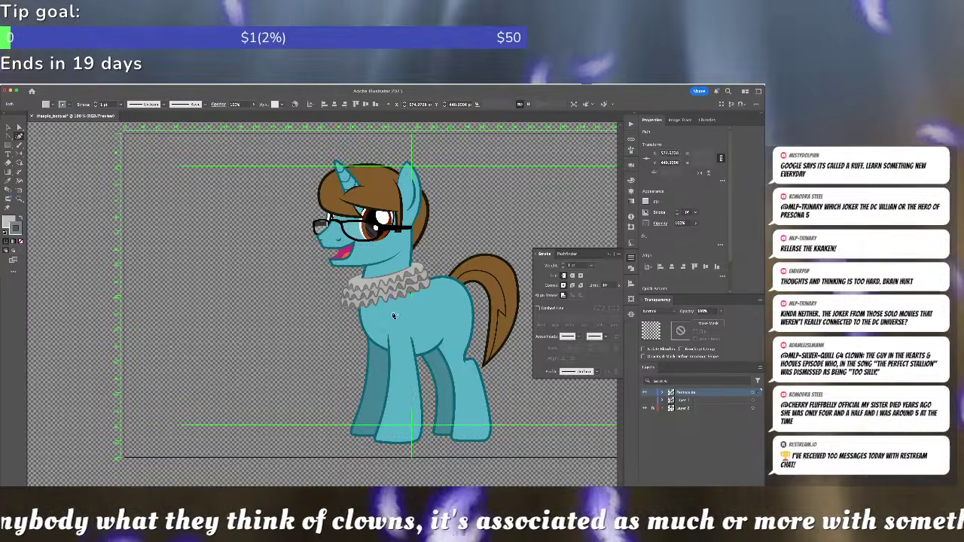
left_click(392, 312)
left_click(403, 327)
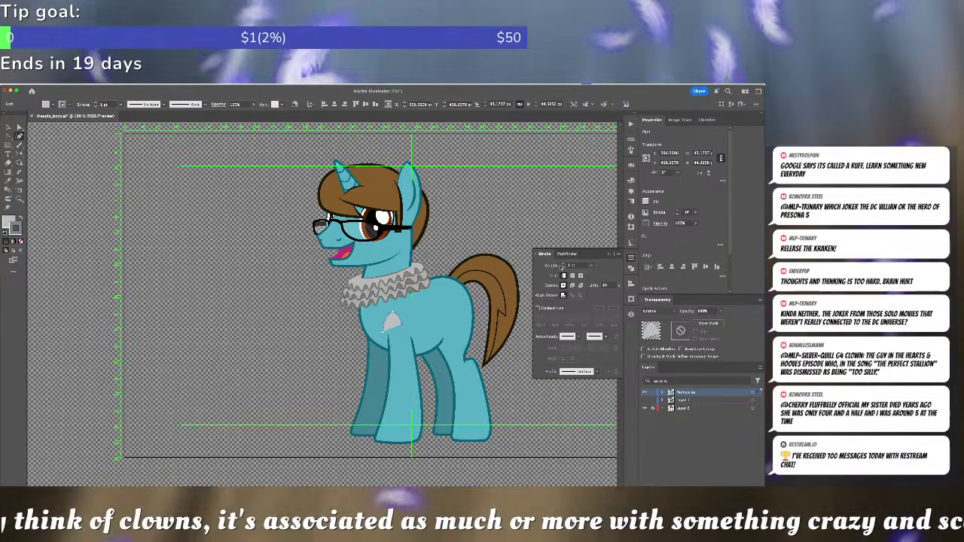
left_click(561, 265)
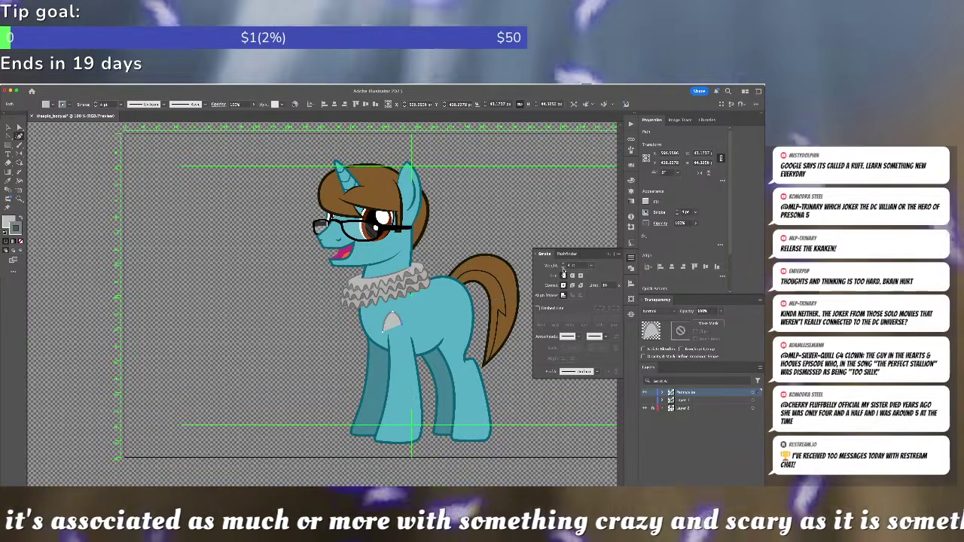
- Apply an arched variable-width profile to the stroke of the small rounded grey shape on the pony's chest
scroll(422, 320, "up", 3)
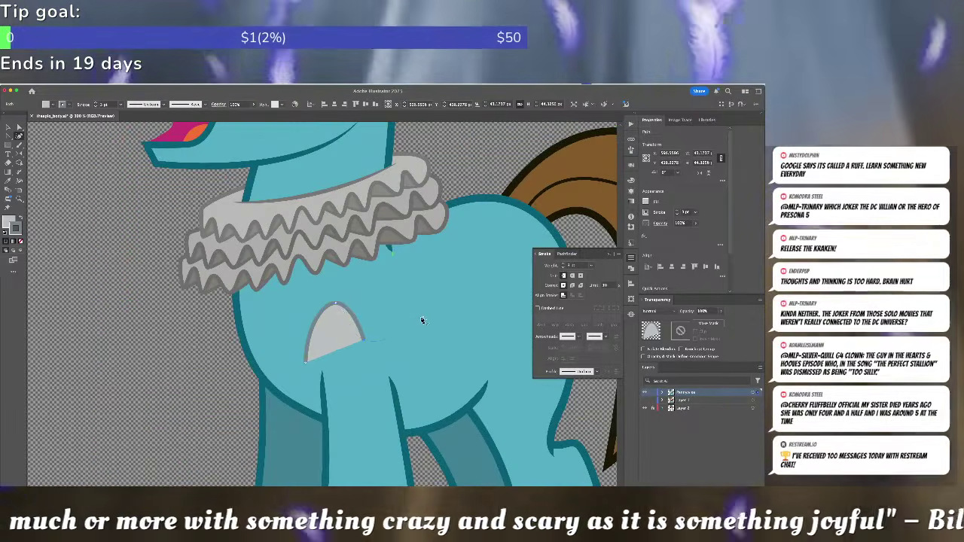
left_click(579, 371)
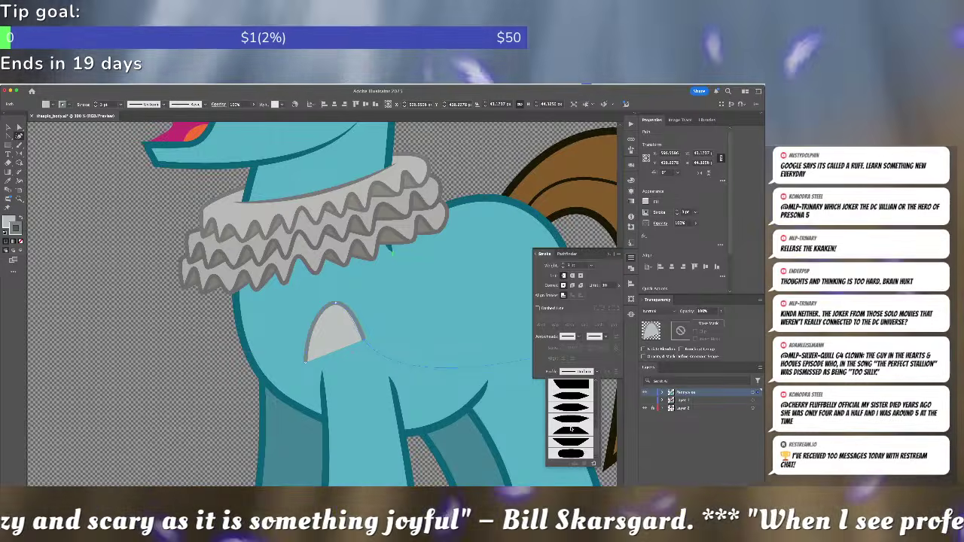
left_click(572, 430)
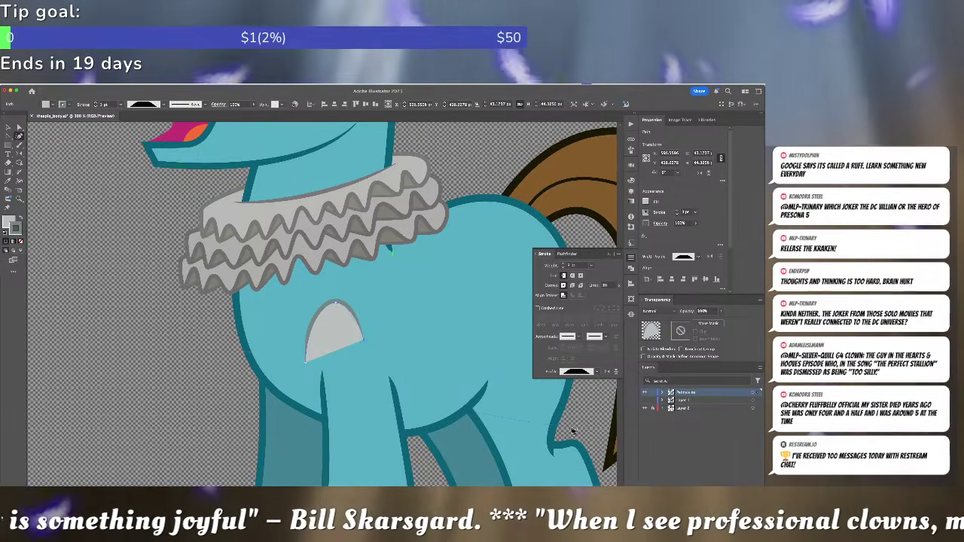
left_click(520, 368)
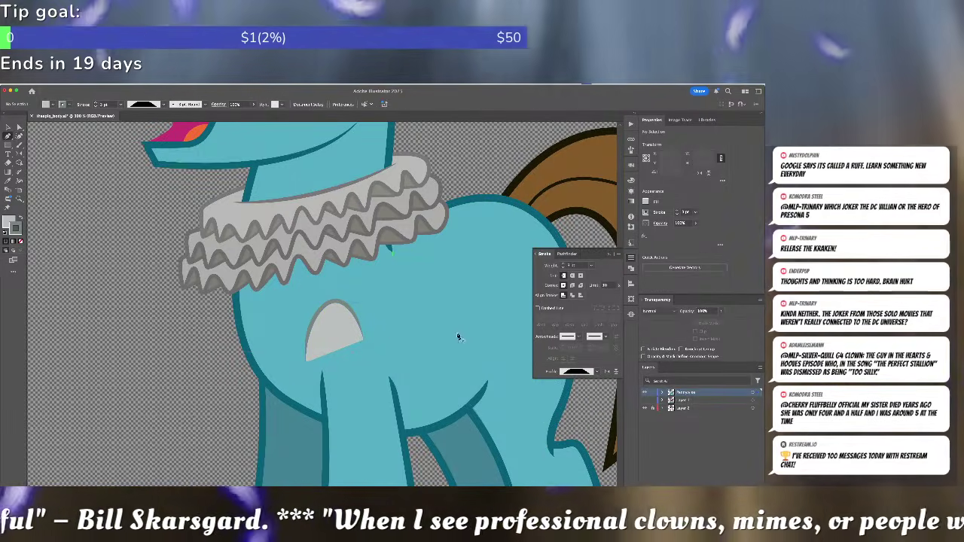
- Draw a second grey fold with a rounded top overlapping the first and widening toward the rear, with a one-end tapered stroke profile
left_click(345, 315)
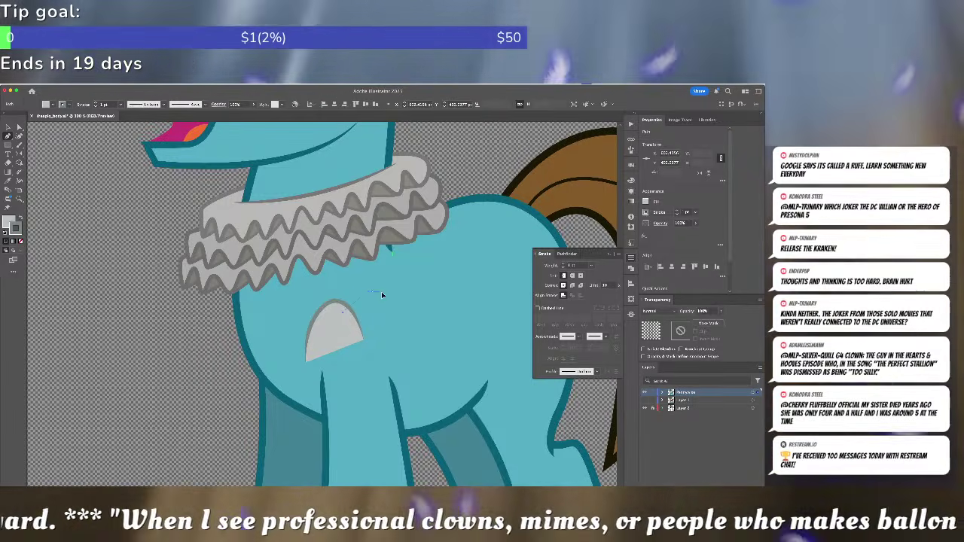
left_click_drag(378, 293, 392, 295)
left_click_drag(397, 330, 405, 345)
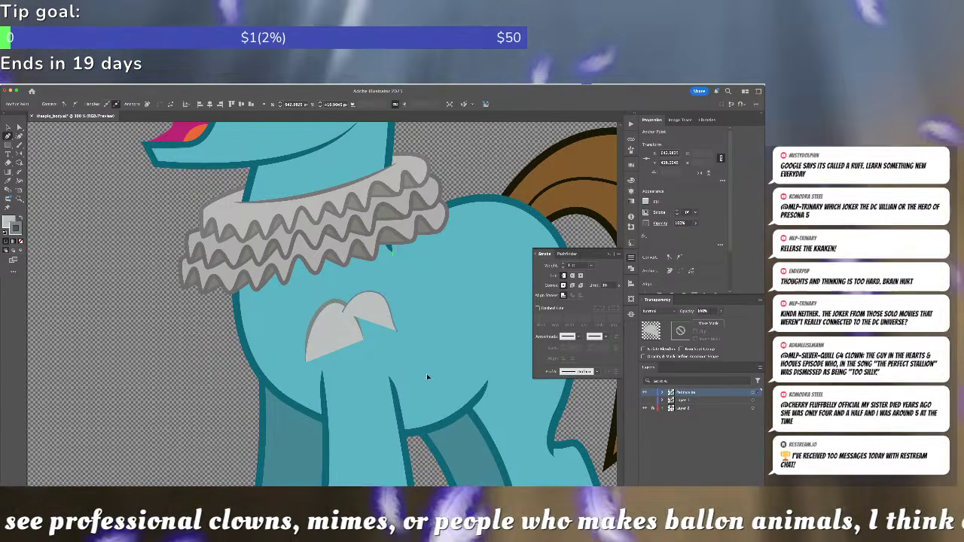
left_click(428, 376)
left_click(376, 400)
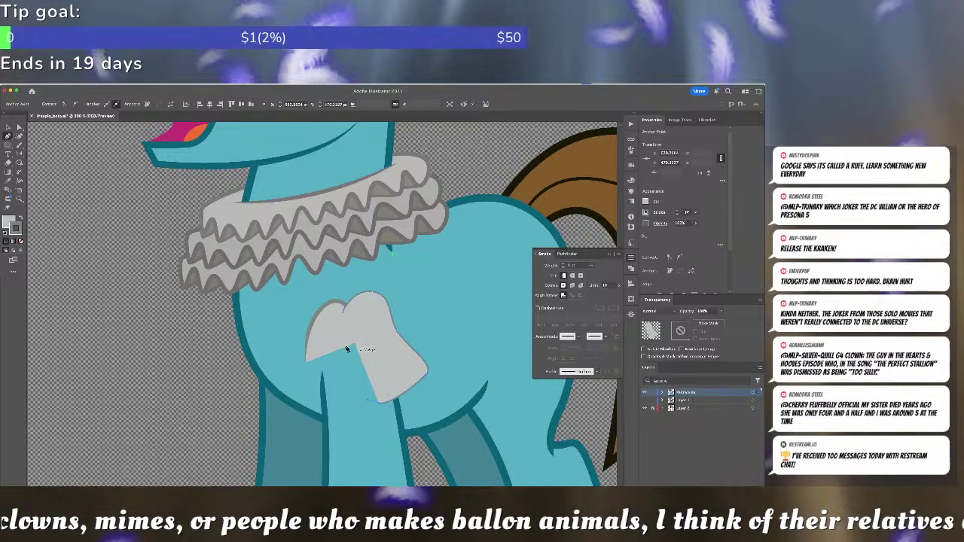
left_click(346, 330)
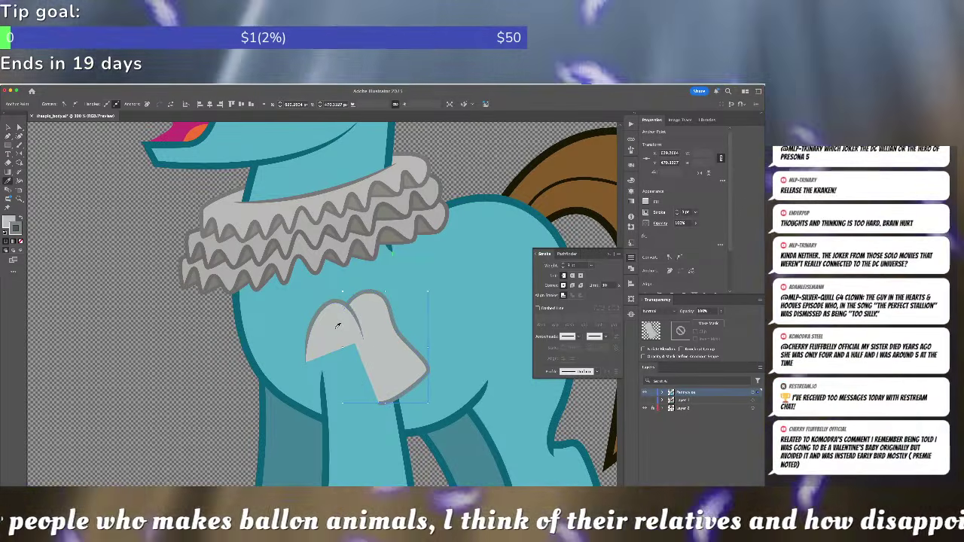
left_click(586, 372)
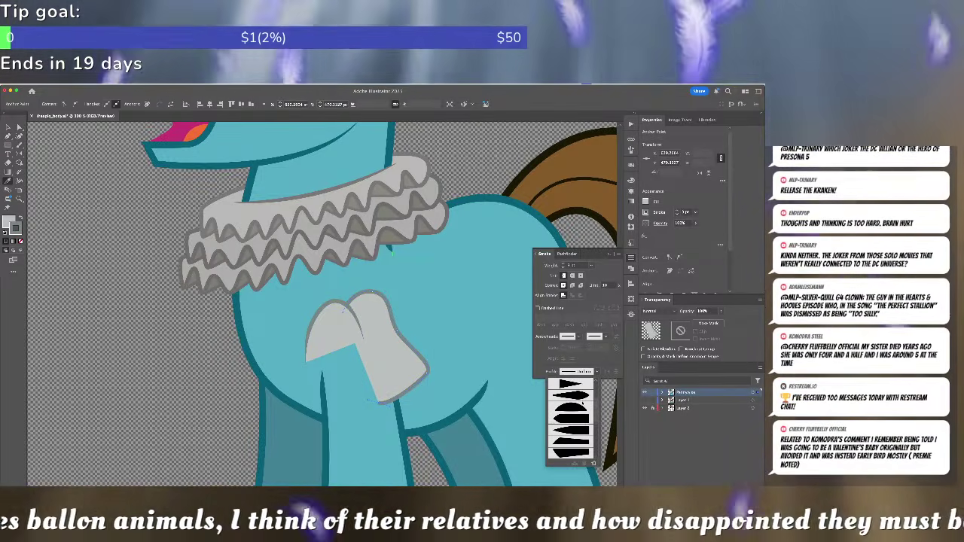
left_click(579, 416)
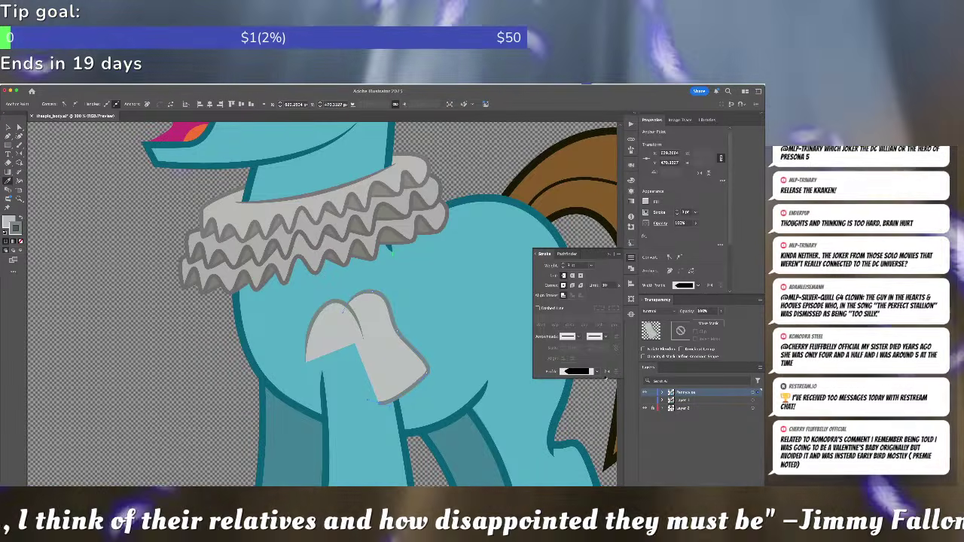
key("ctrl+shift+a")
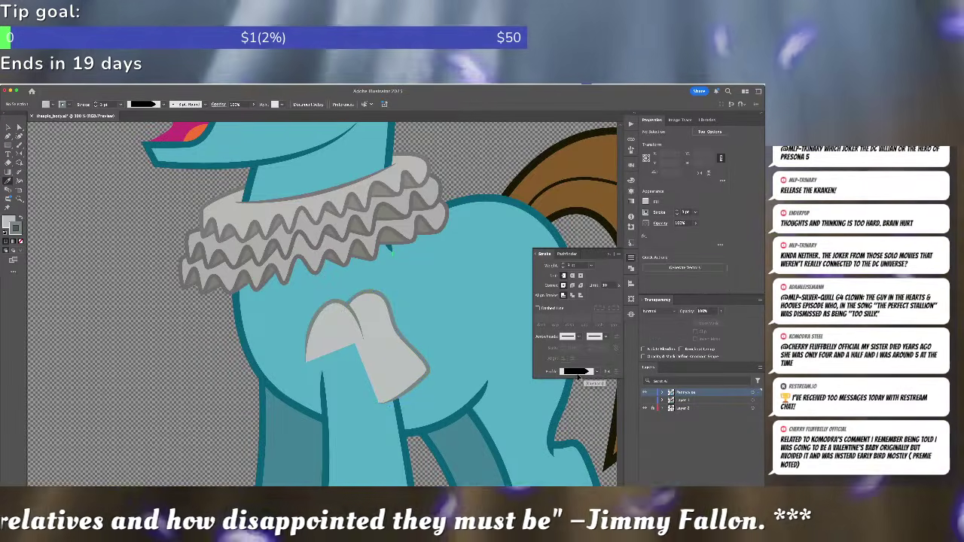
- Draw a third grey fold flaring down the chest side of the puff and give its stroke a one-end tapered width profile
key("ctrl+minus")
key("p")
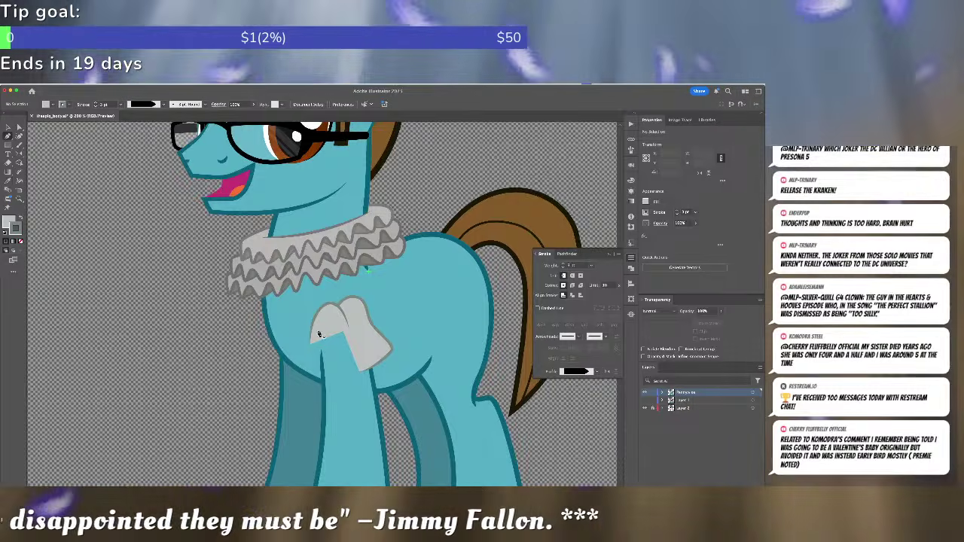
left_click(324, 322)
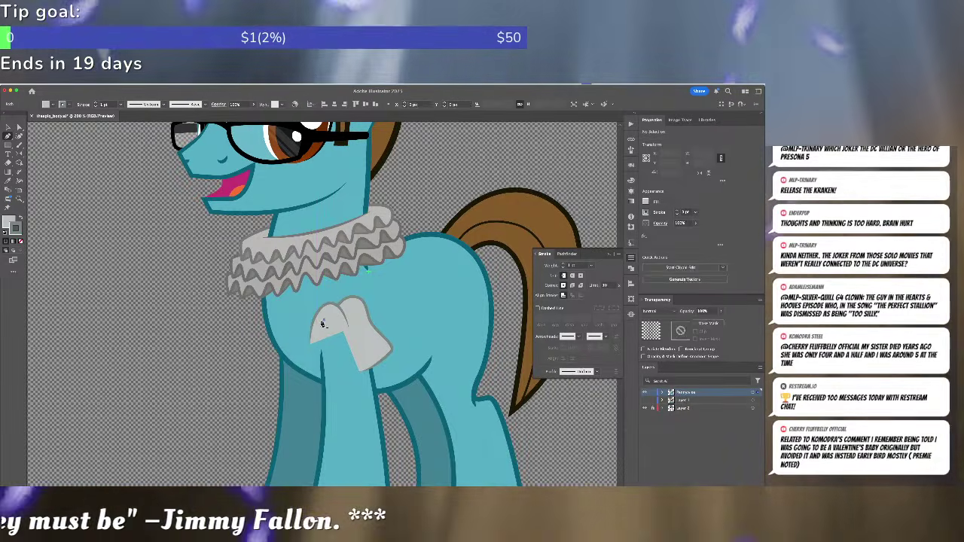
left_click_drag(303, 337, 303, 349)
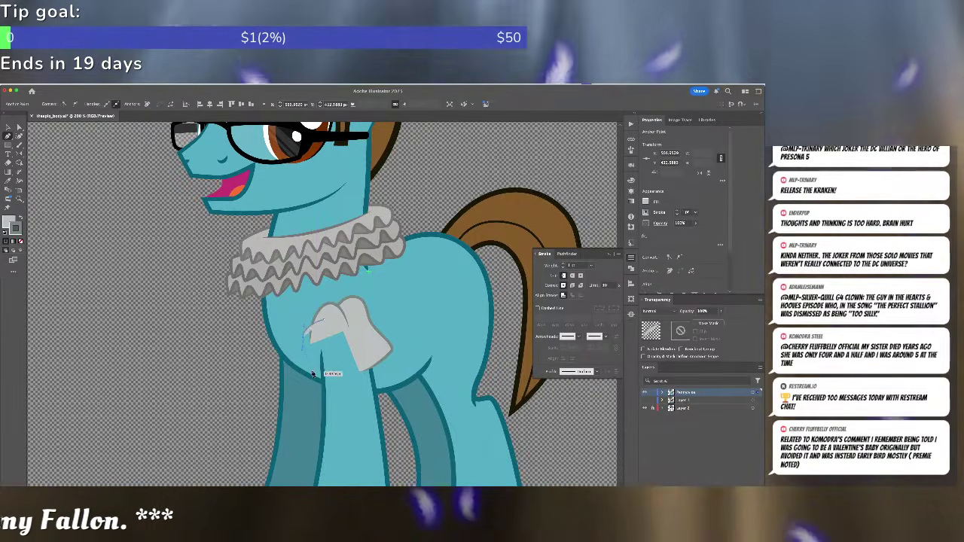
left_click(309, 375)
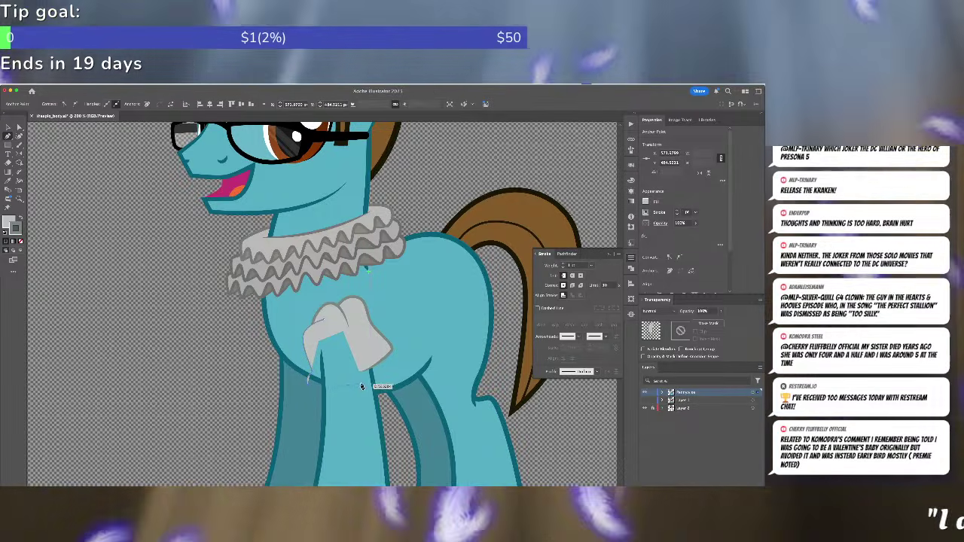
left_click(374, 380)
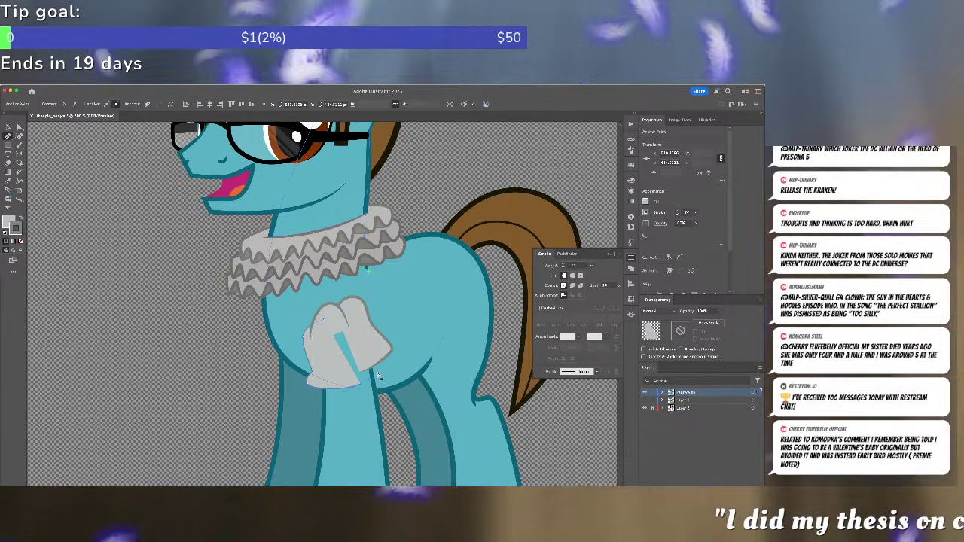
left_click(385, 347)
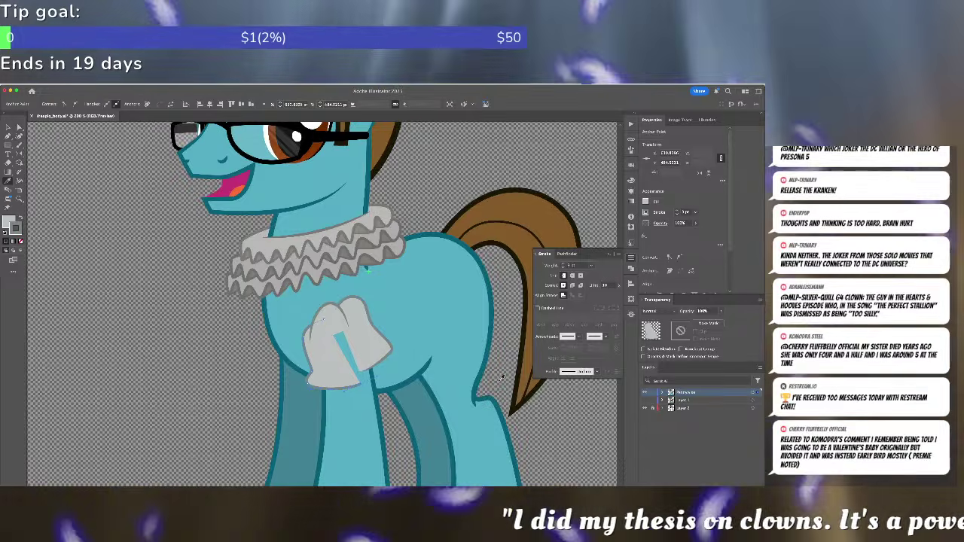
left_click(580, 371)
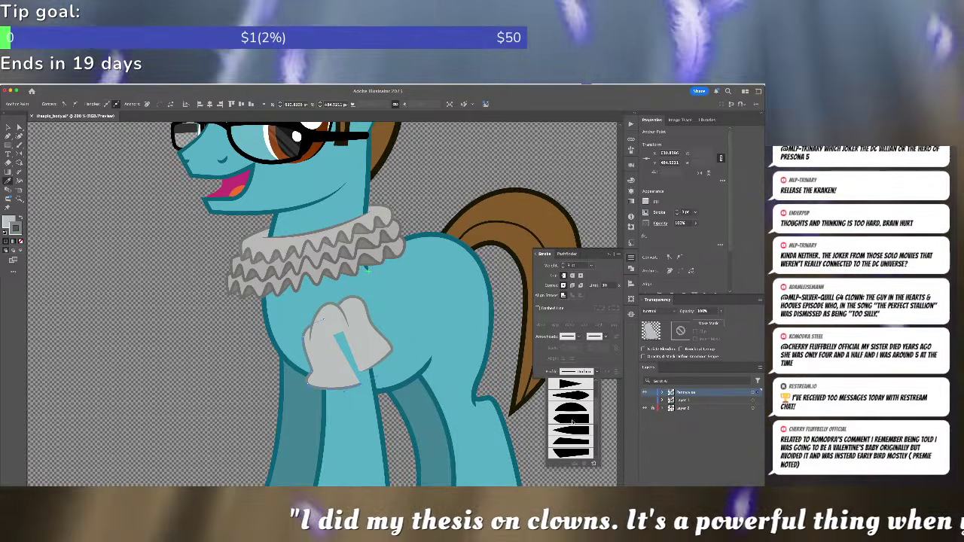
left_click(570, 430)
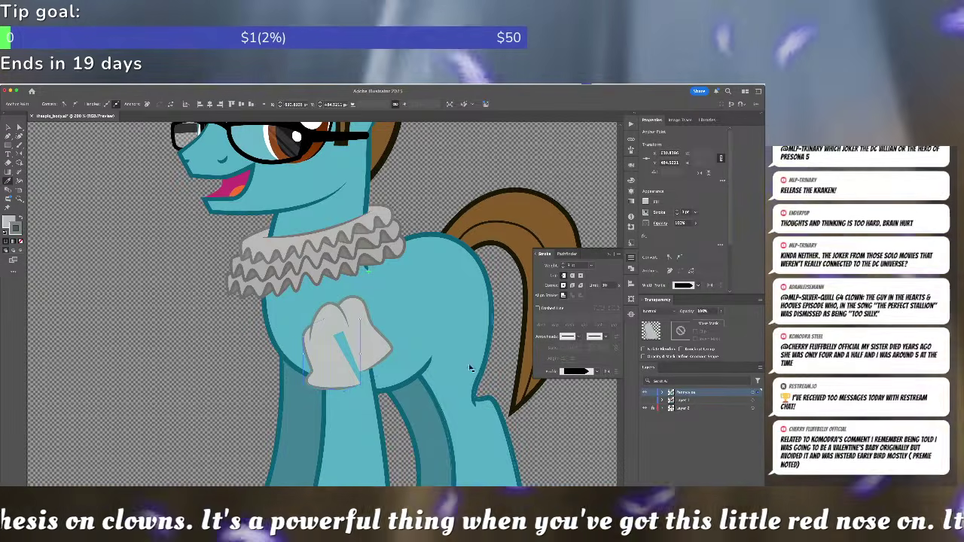
left_click(469, 368, "super")
- Draw a closed grey fold filling the gap and lower edge of the puff, and send it backward three levels behind the other folds
key("p")
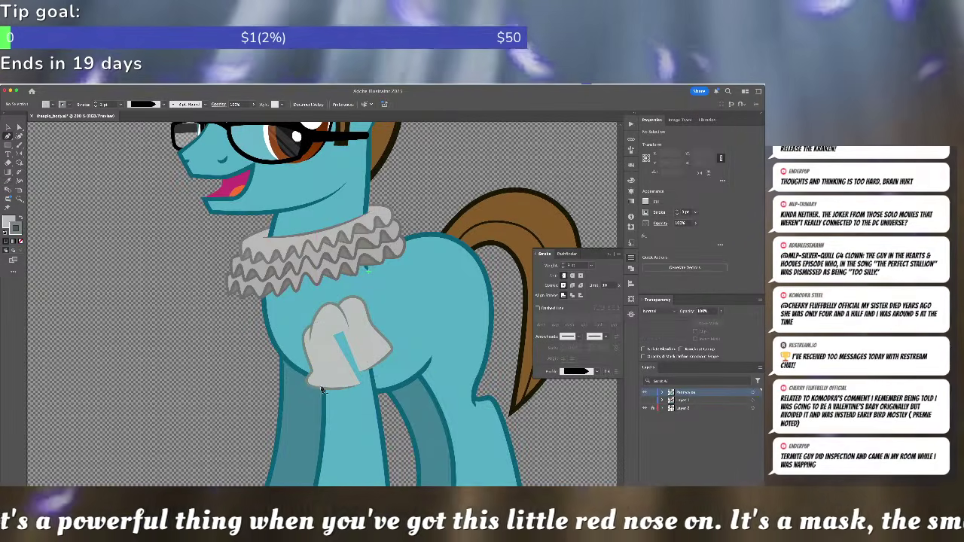
left_click(320, 386)
left_click_drag(347, 399, 362, 401)
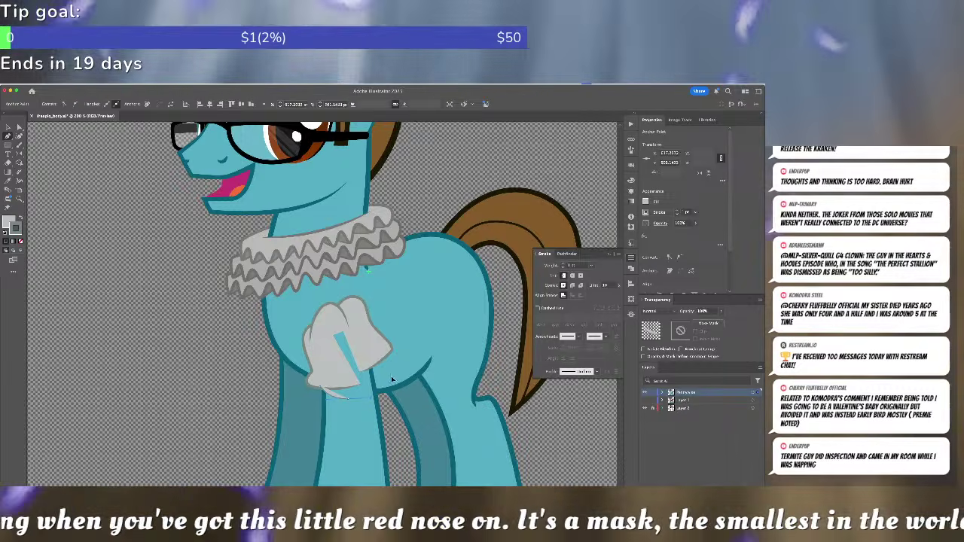
left_click(377, 356)
left_click_drag(370, 338, 328, 331)
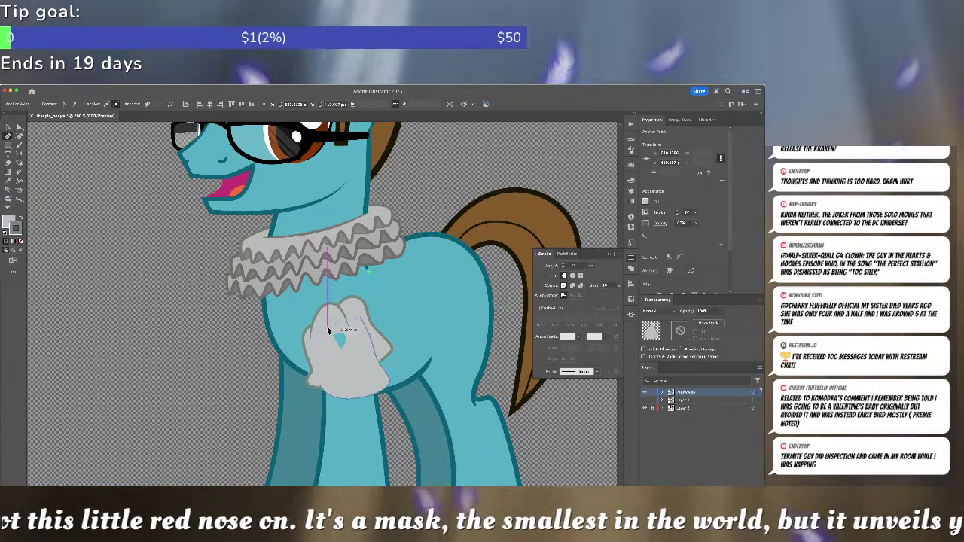
left_click(322, 385)
key("super+[")
key("super+[")
key("super+[")
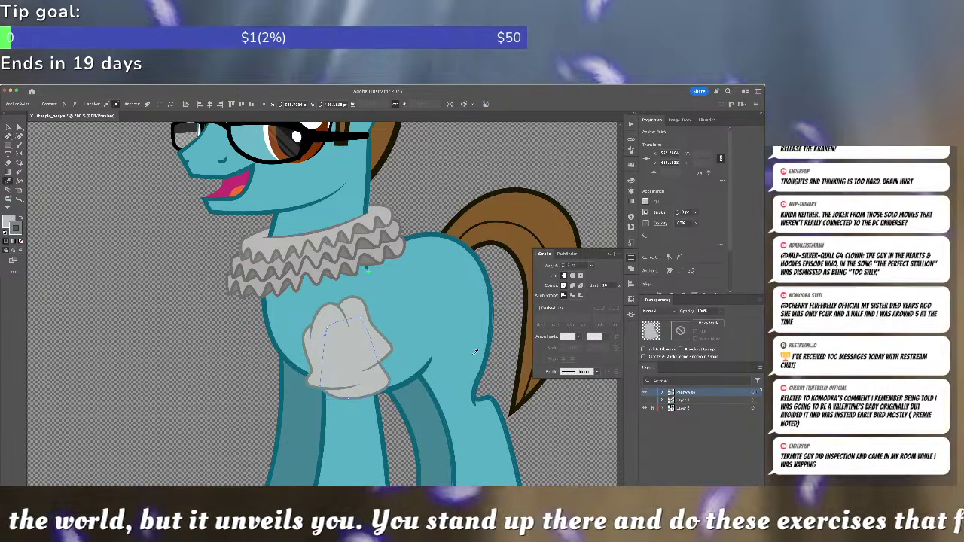
left_click(472, 358, "super")
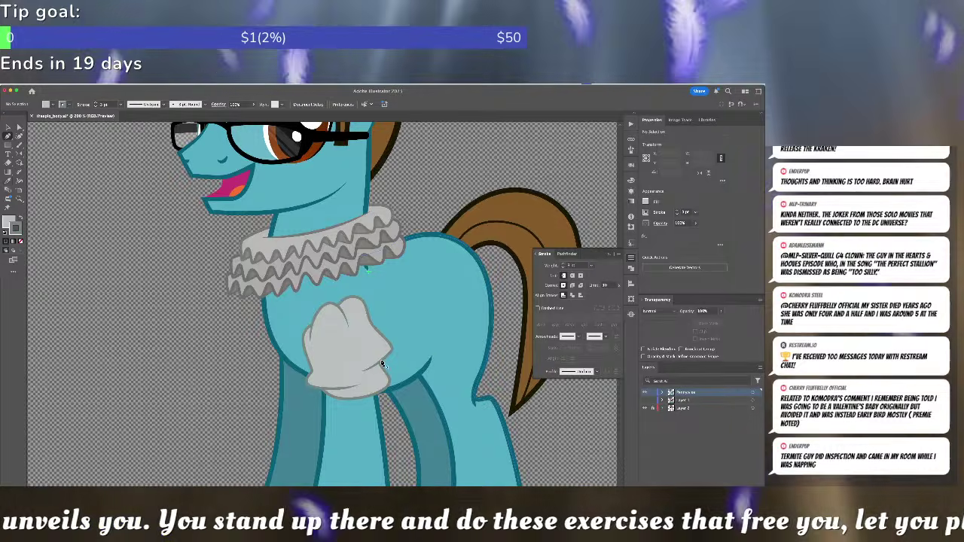
- Add a small curved grey fold at the puff's rear lower edge with a one-end tapered stroke profile
left_click(384, 352)
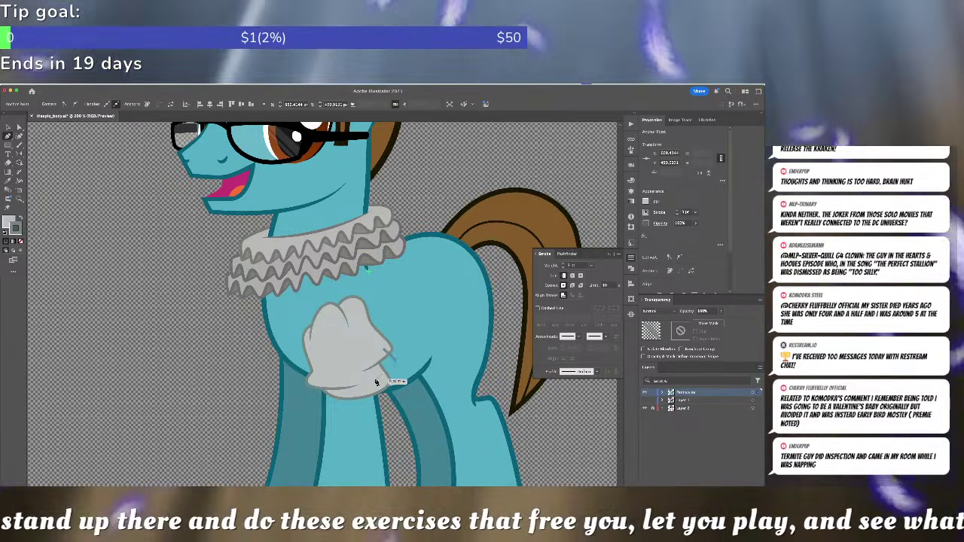
left_click(369, 381)
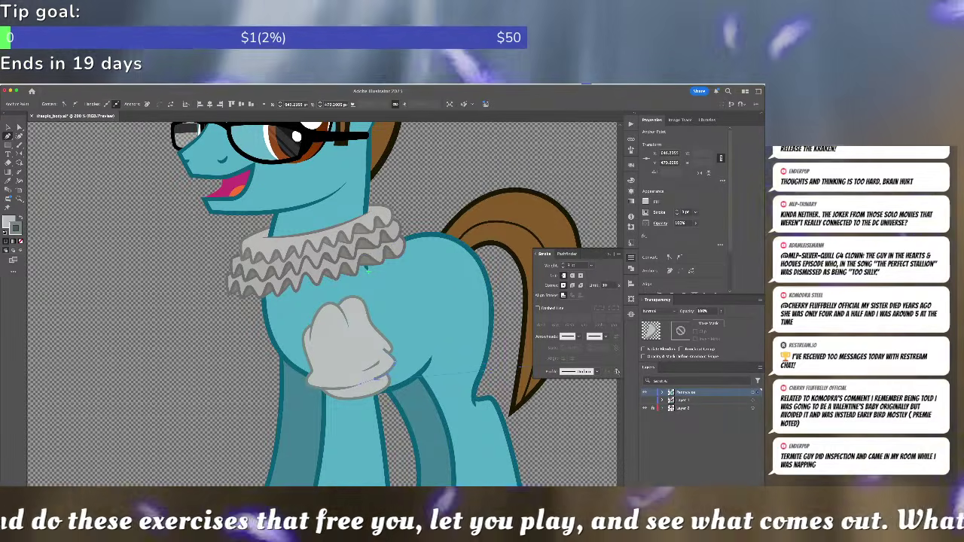
left_click(597, 373)
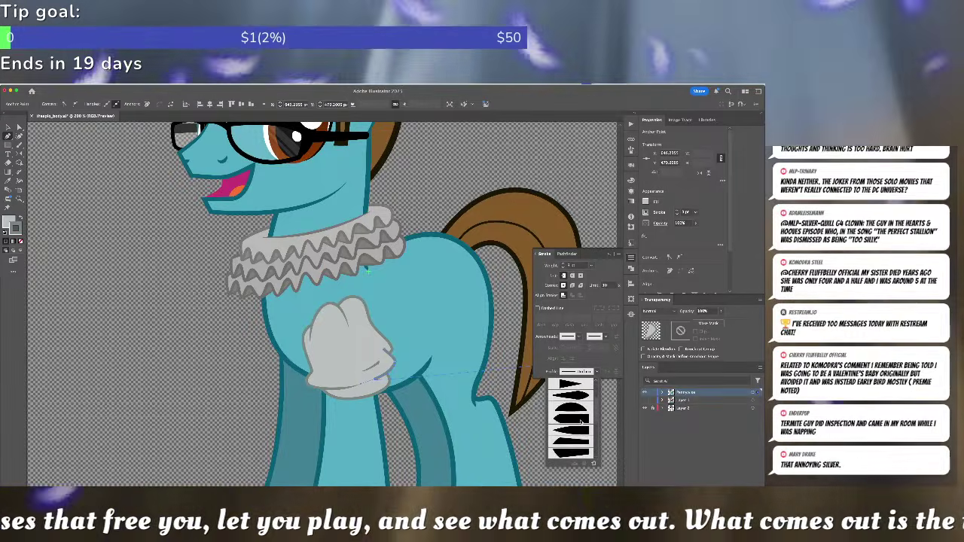
left_click(577, 429)
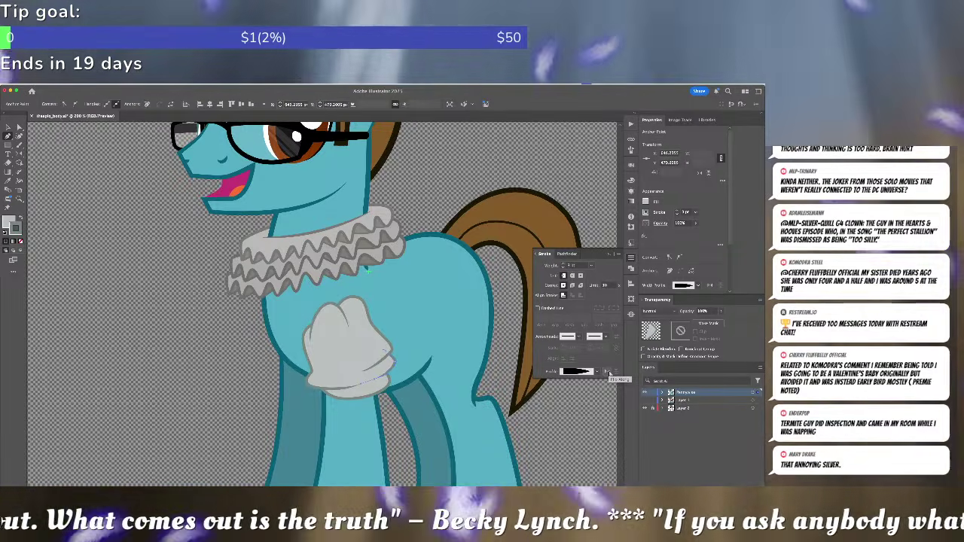
key("shift+super+a")
- Reshape the bottom edge of the lowest fold by moving its anchor point toward the pony's chest
key("a")
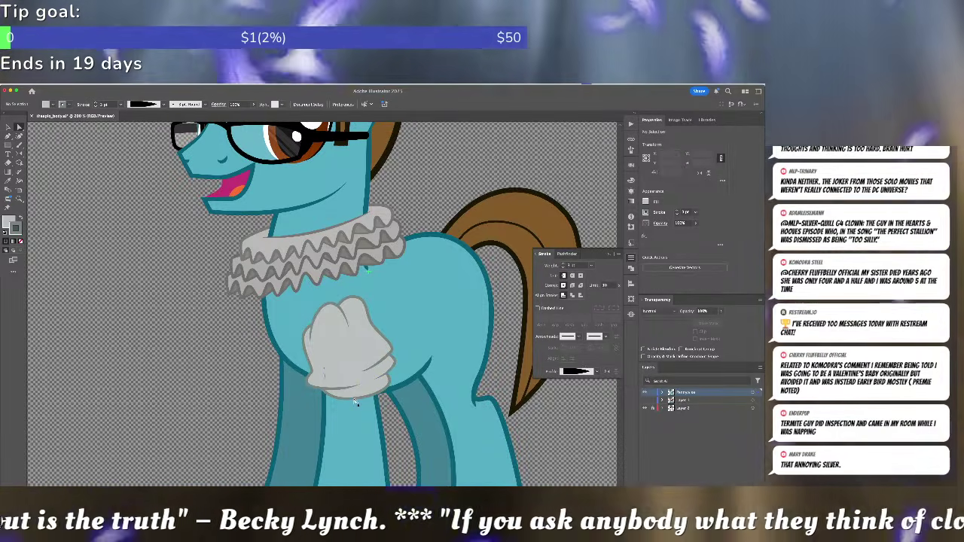
left_click(352, 402)
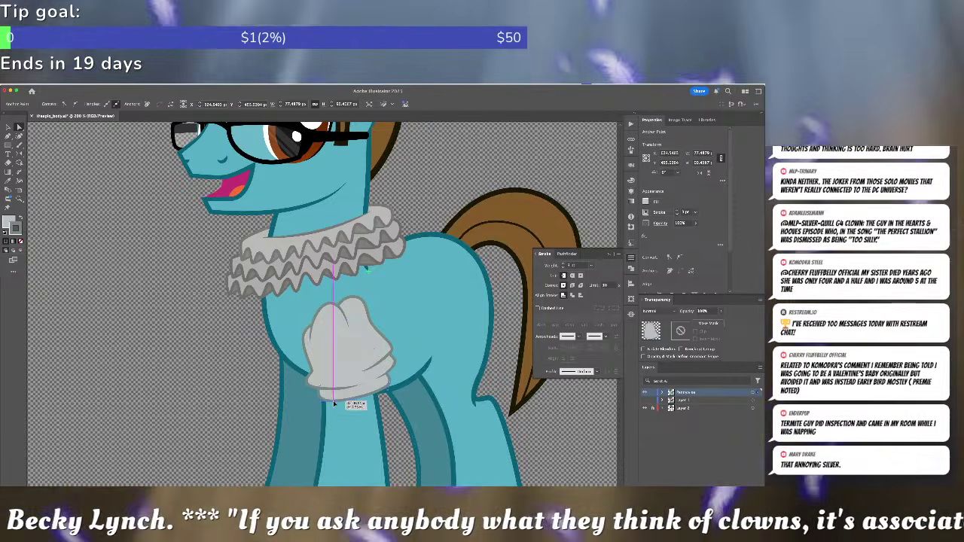
key("super+shift+a")
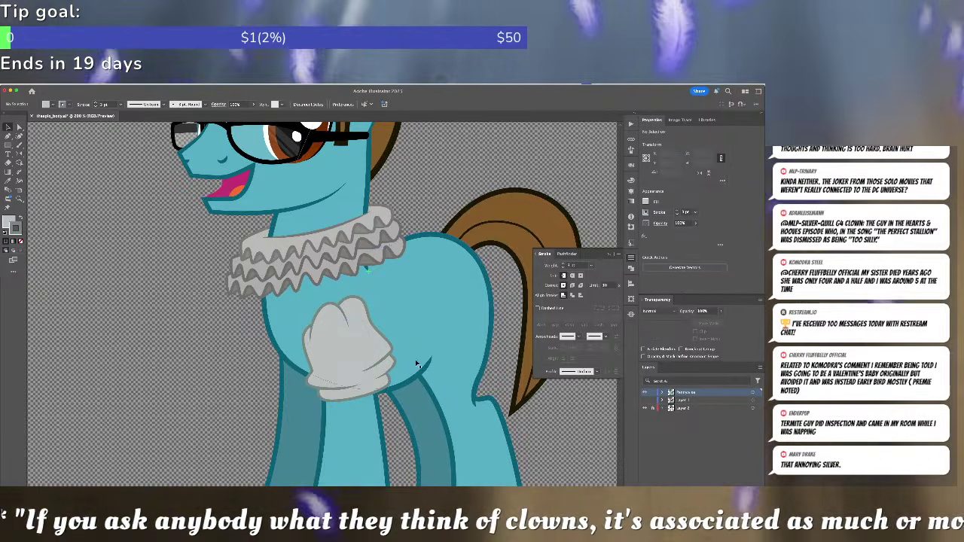
- Rotate all the grey sleeve folds together slightly clockwise with Free Transform to follow the pony's front leg
key("super+z")
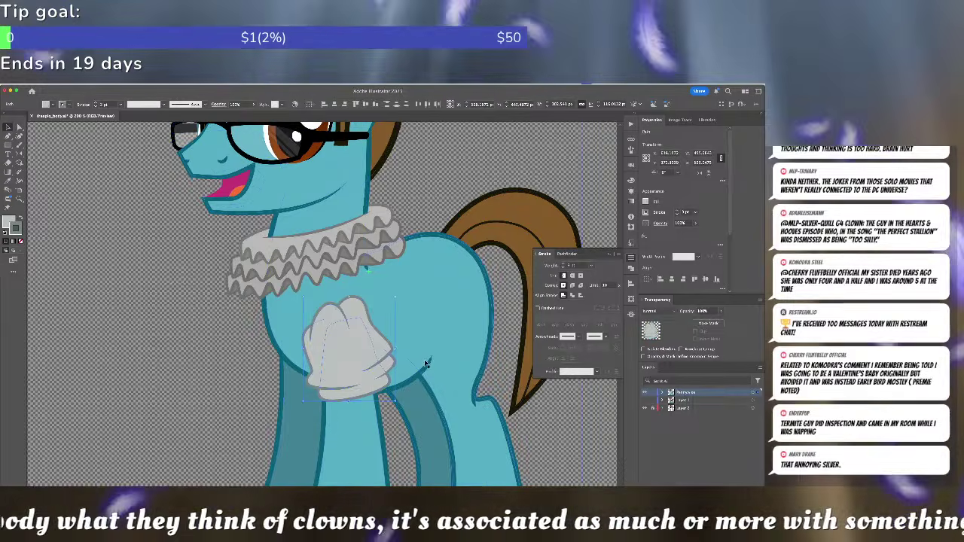
key("e")
left_click_drag(431, 331, 431, 342)
key("v")
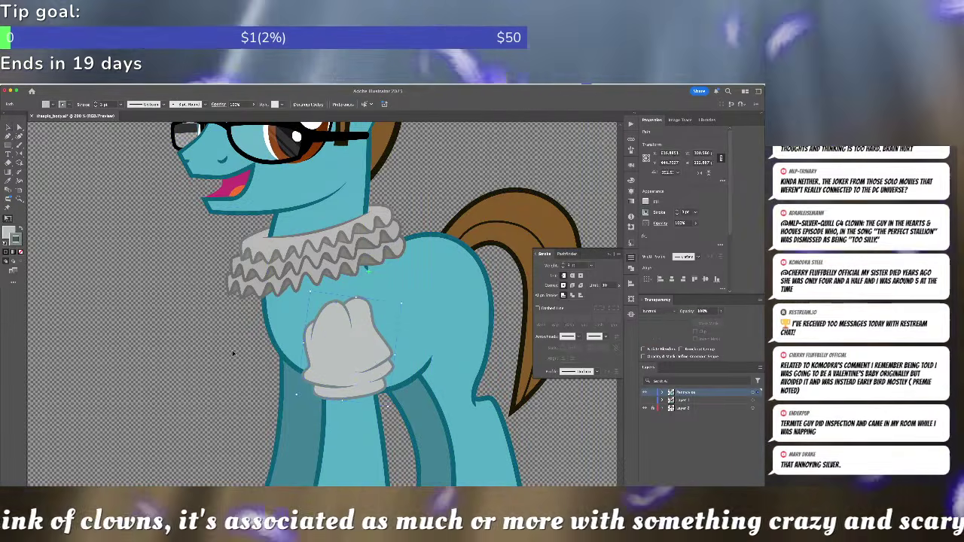
left_click(235, 352)
- Compare the grey puffed sleeve on the whole pony with the costume in the Pennywise reference images
key("super+minus")
key("super+minus")
key("super+minus")
key("super+minus")
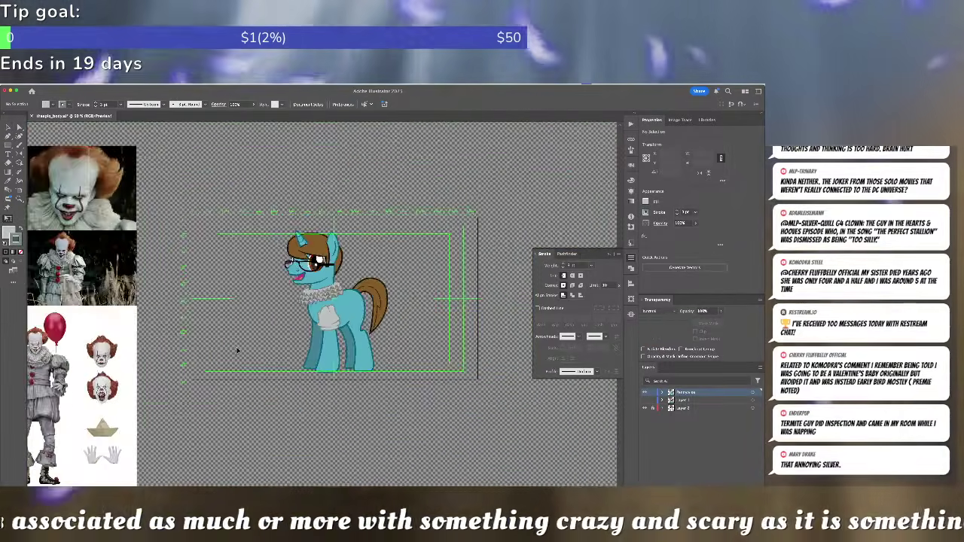
key("super+plus")
left_click_drag(256, 345, 445, 310)
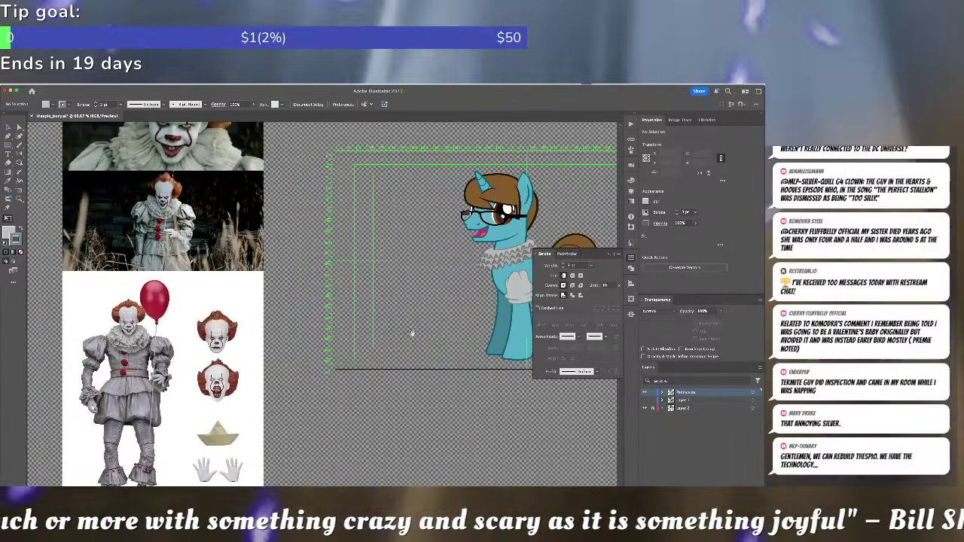
- Draw an N-shaped crease across the middle of the grey sleeve puff with the Pen tool
left_click_drag(411, 338, 336, 385)
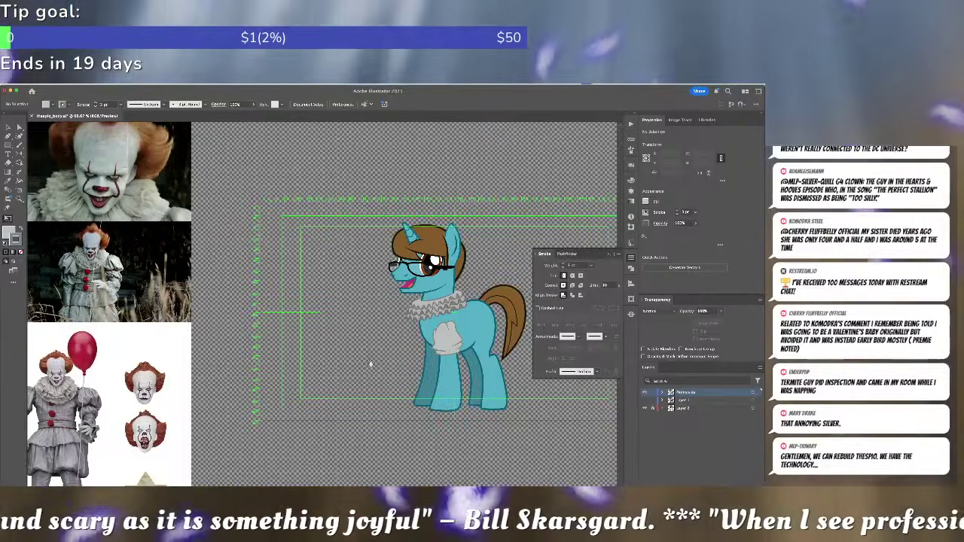
scroll(368, 360, "right", 3)
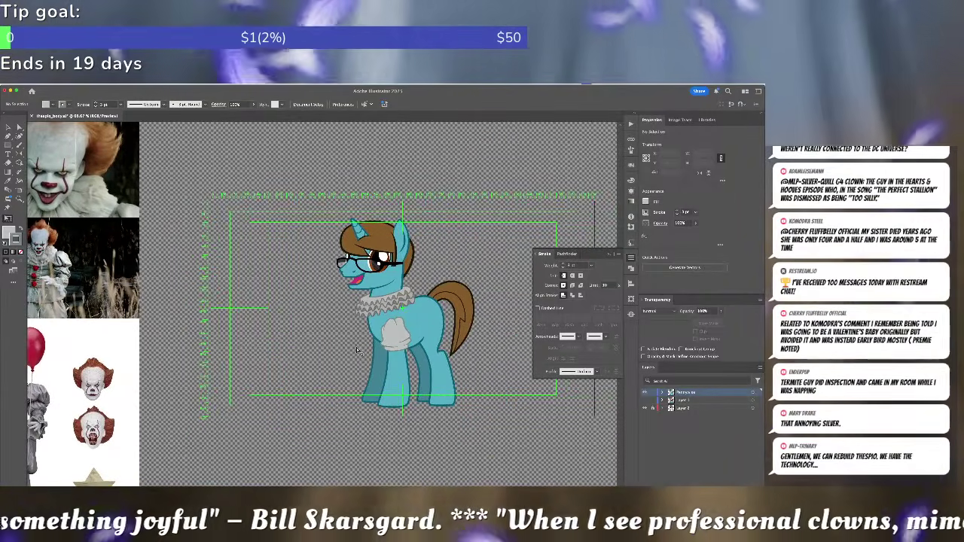
scroll(360, 350, "up", 5)
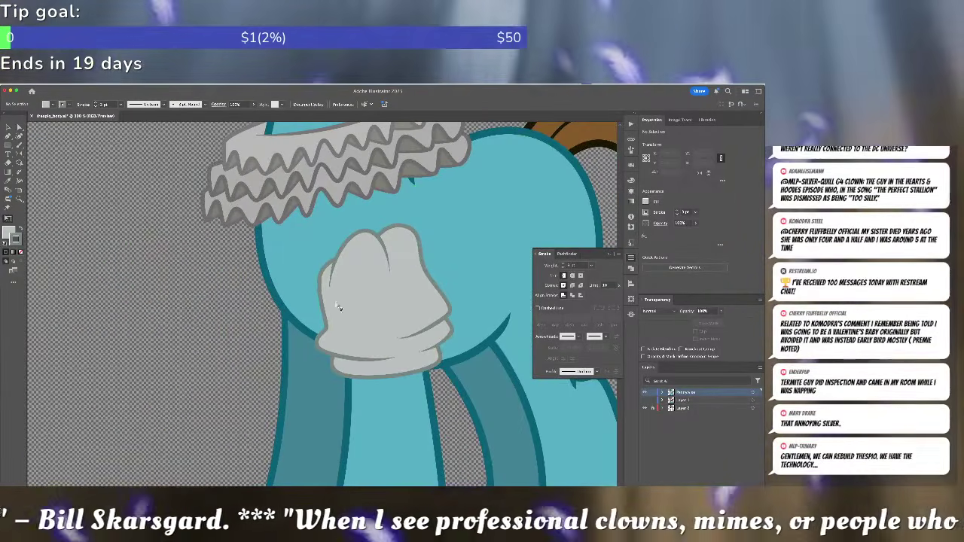
key("p")
left_click(333, 322)
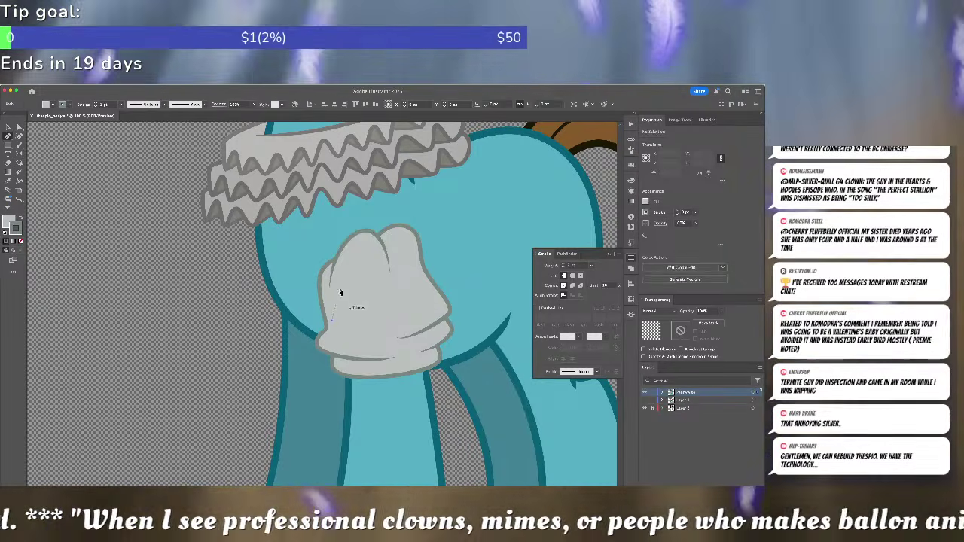
left_click(390, 321)
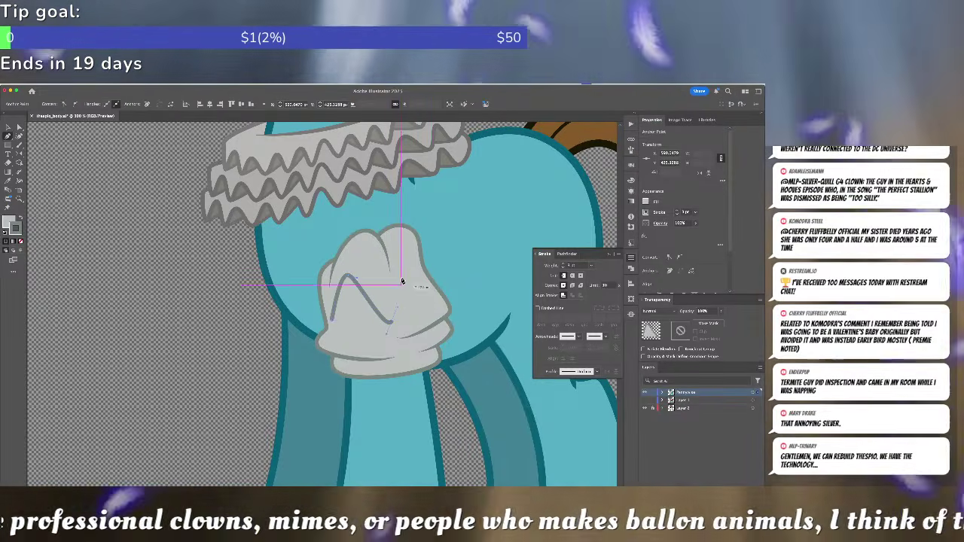
left_click(404, 266)
- Give the N-shaped crease a stroke profile tapered at both ends and remove its fill
left_click(586, 371)
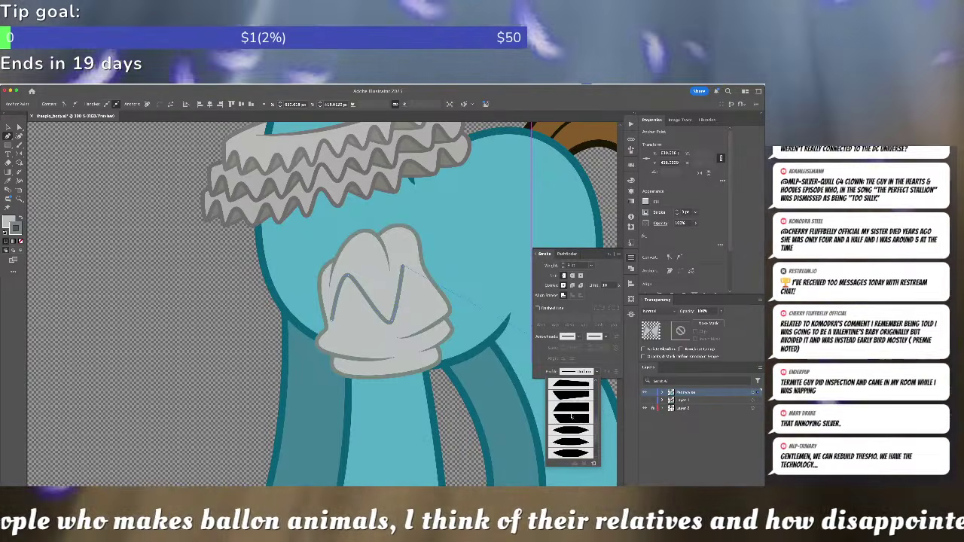
left_click(568, 451)
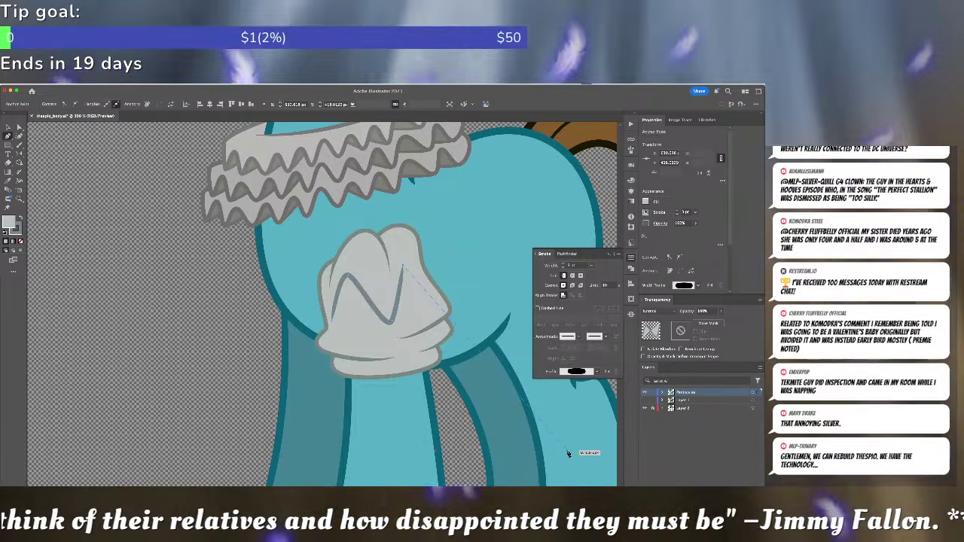
key("/")
key("super+shift+a")
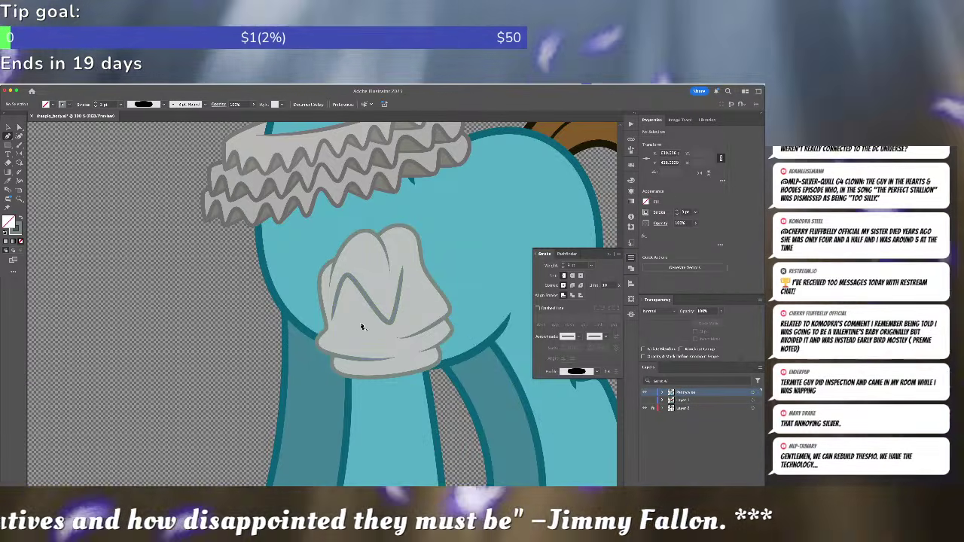
- Set the N-shaped crease's stroke weight to 1.5 pt
key("a")
left_click(369, 305)
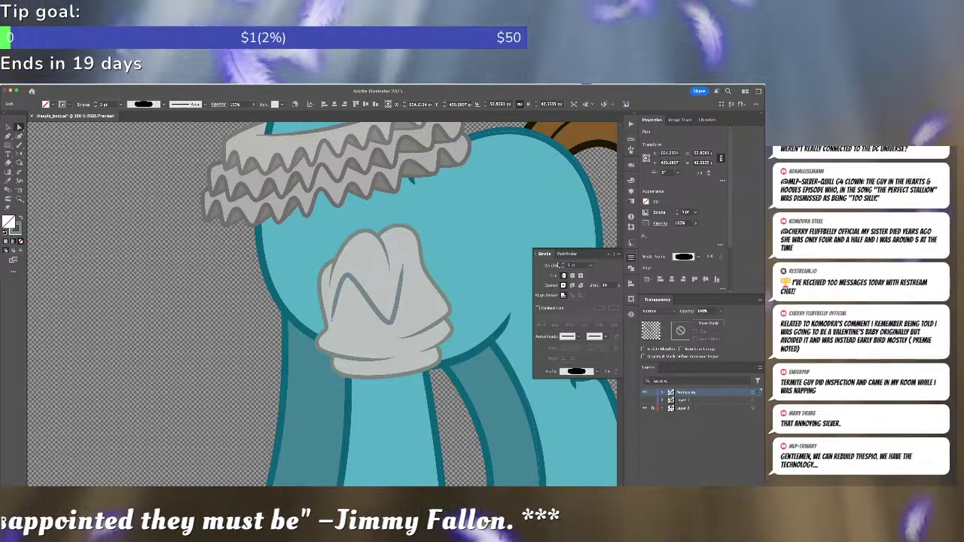
left_click(561, 268)
left_click(562, 268)
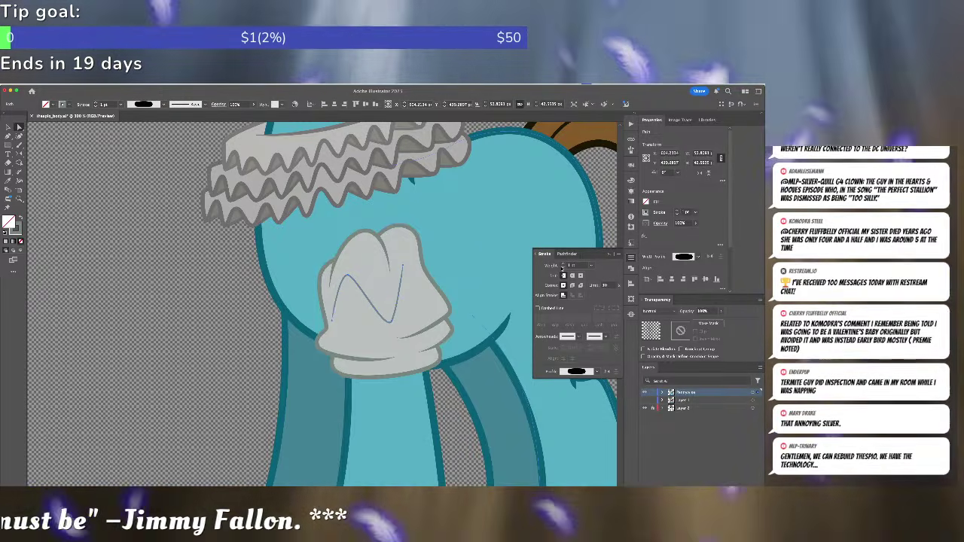
left_click_drag(574, 265, 531, 250)
type("1.5")
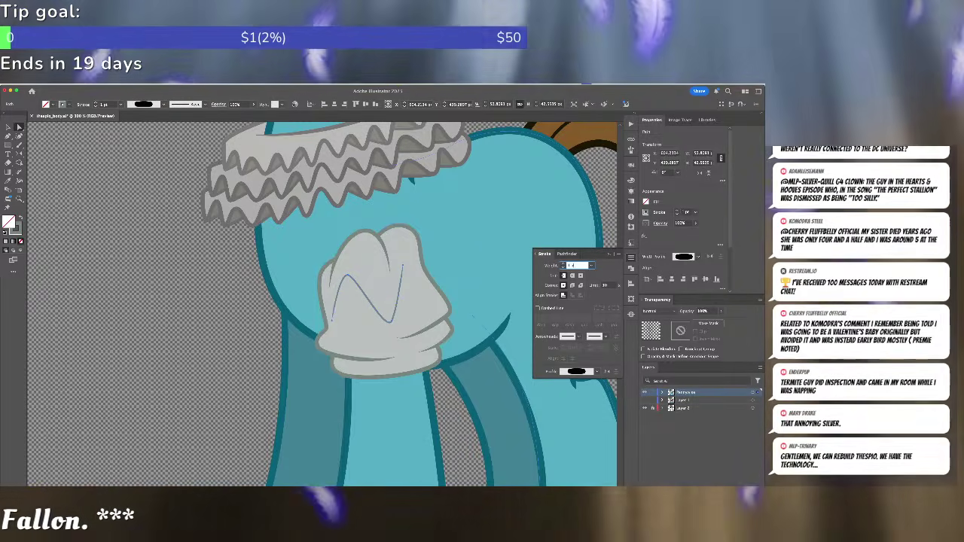
key("Return")
left_click(481, 279)
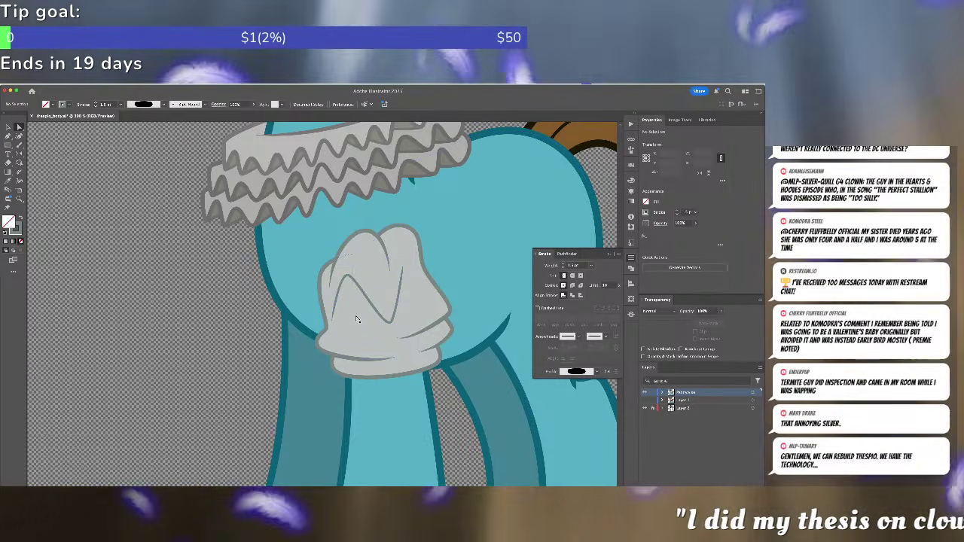
- Draw a triangular shadow patch under the crease's front peak, filled with the sampled sleeve grey and without a stroke
left_click(346, 286)
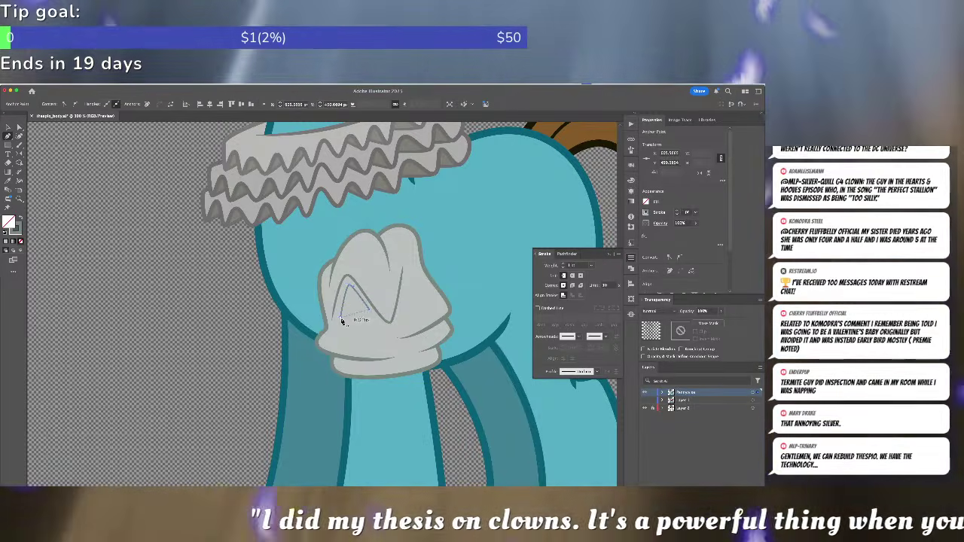
key("d")
left_click(372, 304)
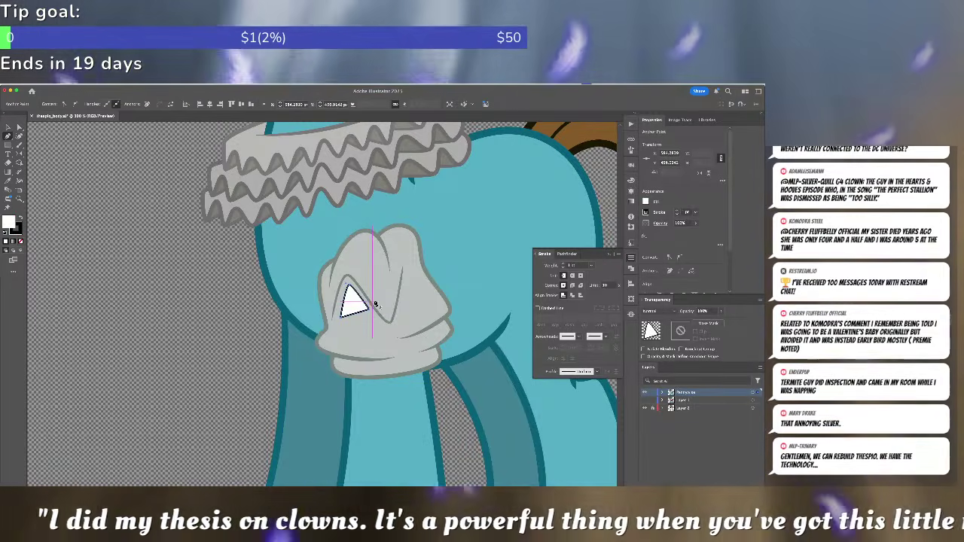
key("i")
left_click(379, 295)
key("/")
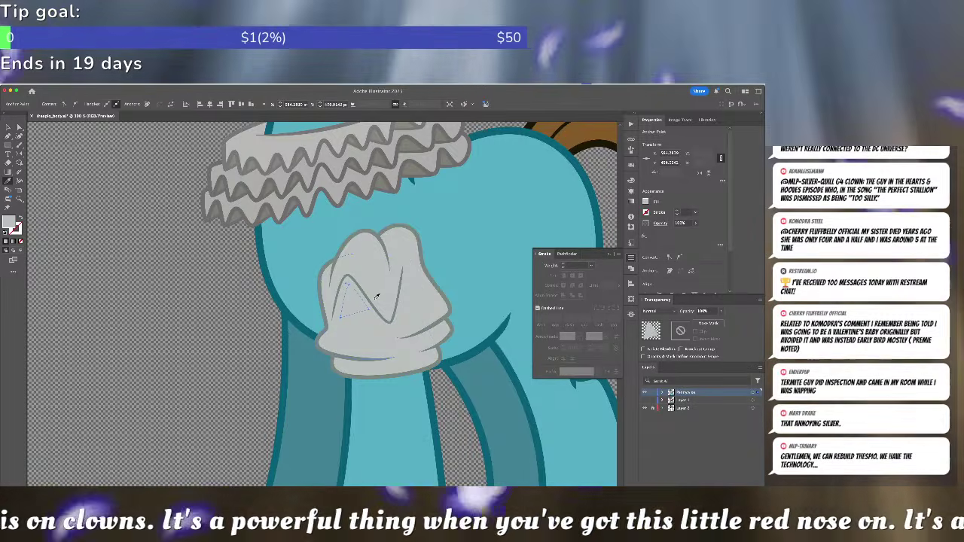
- Darken the triangular patch's fill to a muted green-grey of about 12% saturation and 60% brightness
key("x")
double_click(10, 222)
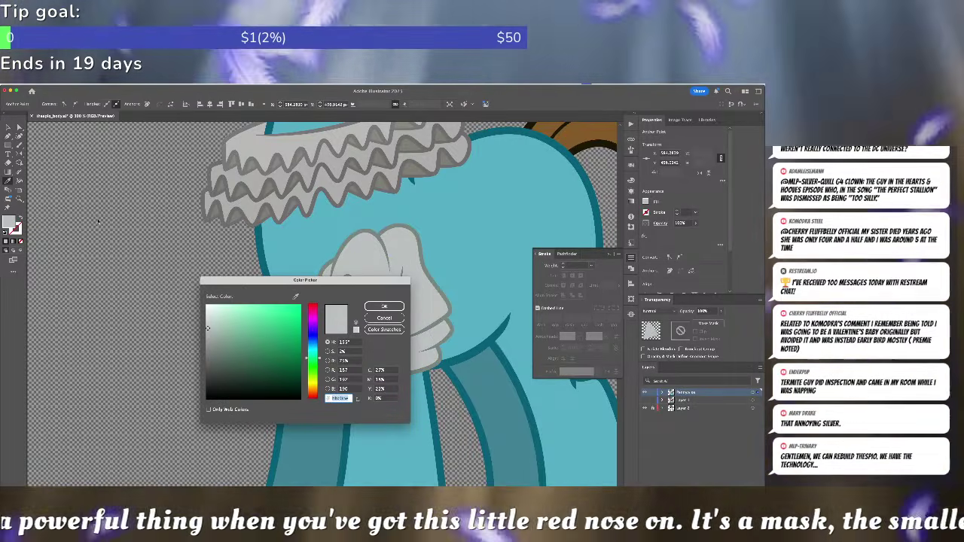
left_click_drag(208, 328, 217, 343)
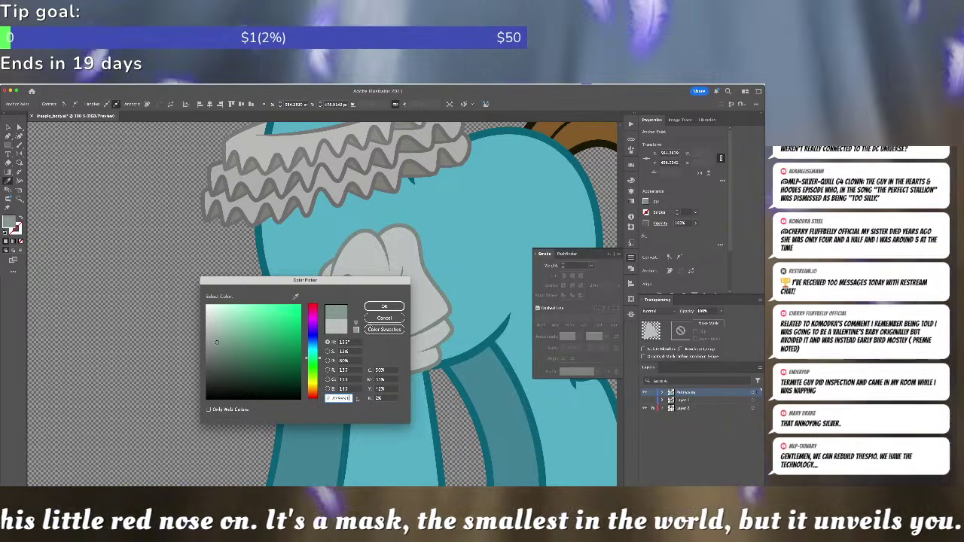
left_click(386, 307)
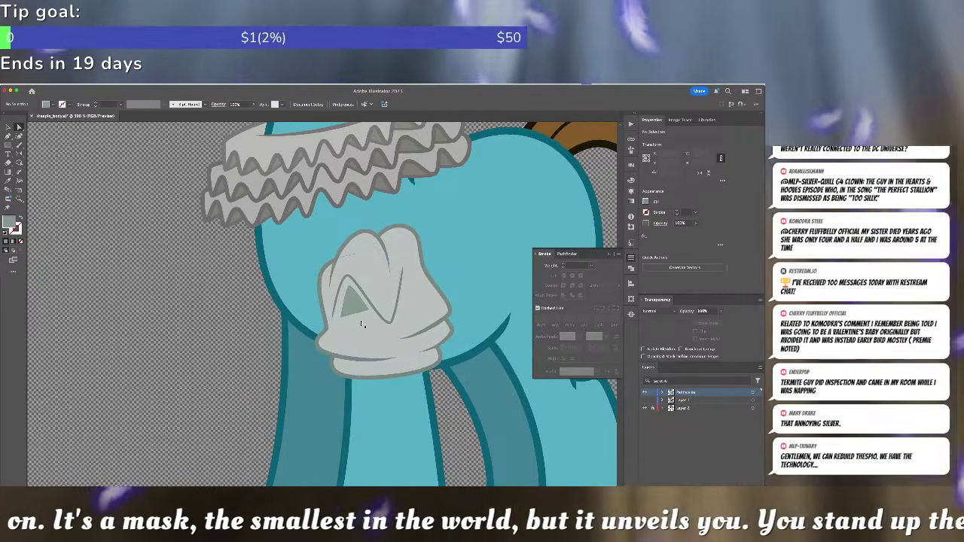
key("ctrl+shift+a")
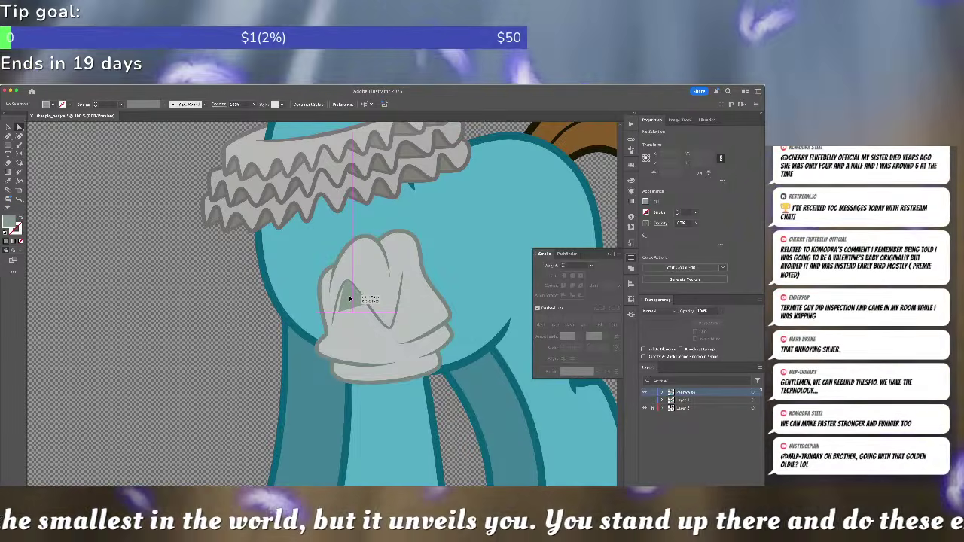
- Extend the shadow triangle's lower corner to the crease's front end and curve its bottom edge upward
left_click(349, 298)
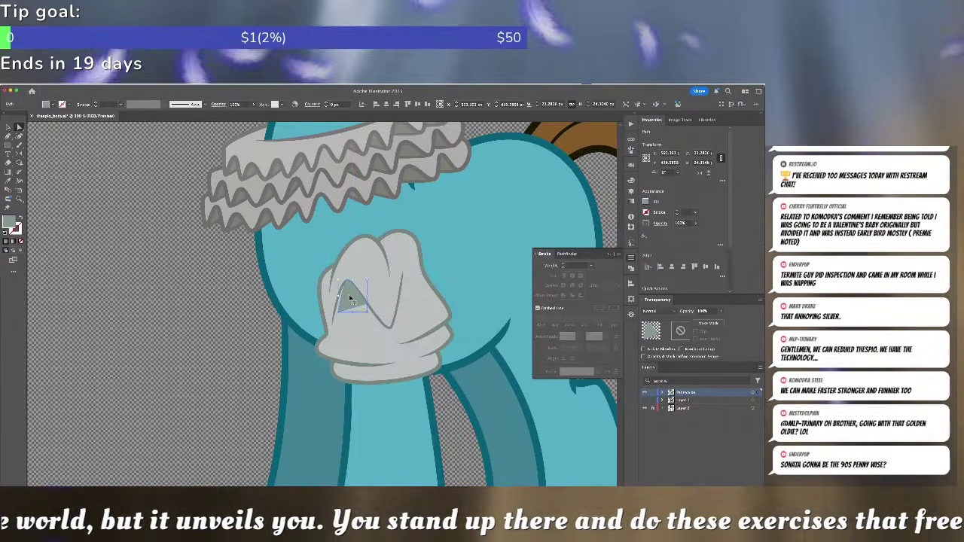
key("ctrl+equal")
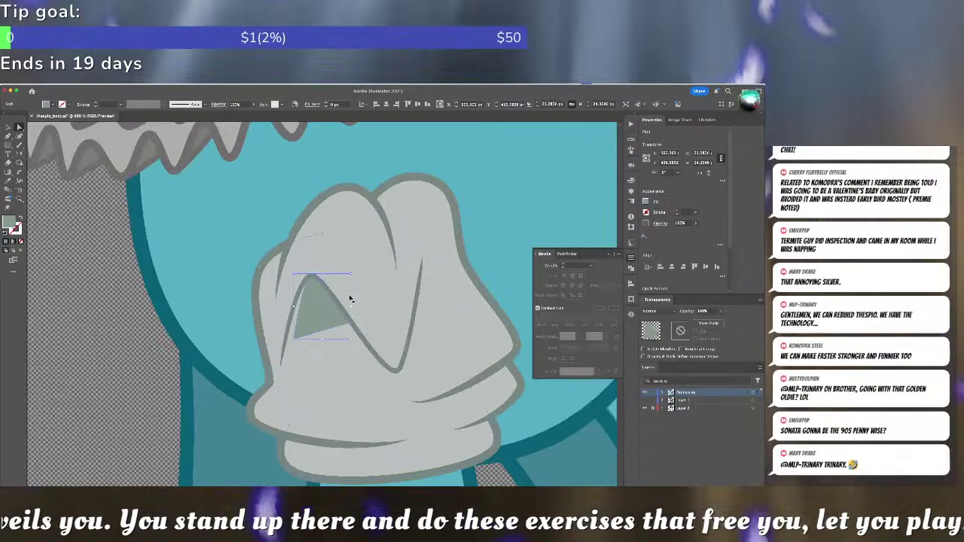
left_click_drag(294, 343, 281, 364)
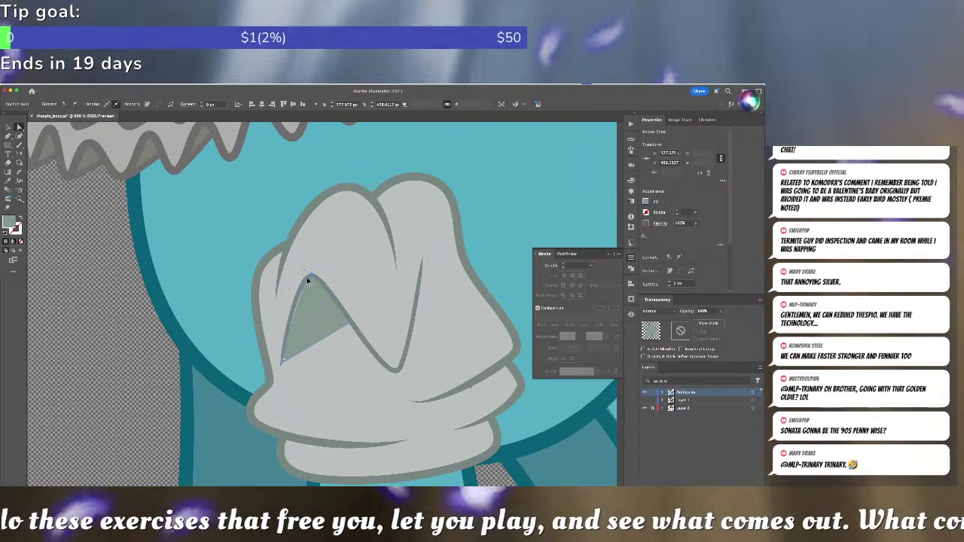
key("v")
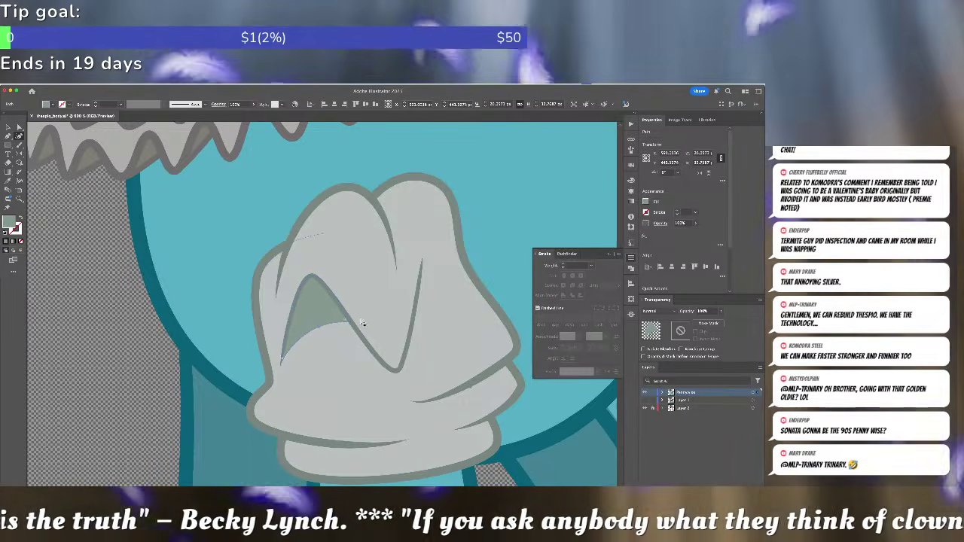
left_click(362, 322)
- Draw a V-shaped green-grey shadow with no stroke inside the valley of the N-shaped crease
key("p")
left_click(344, 282)
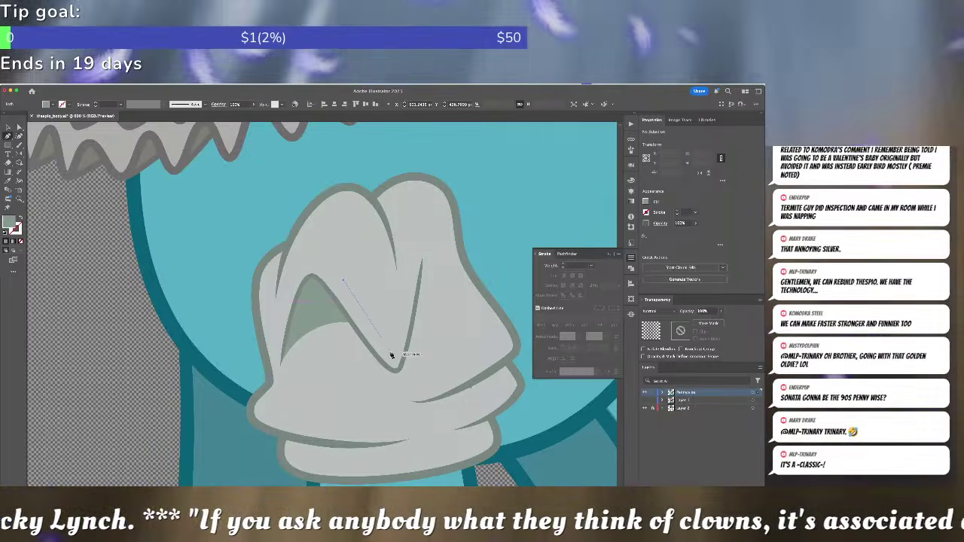
left_click(394, 357)
left_click(413, 270)
left_click(389, 319)
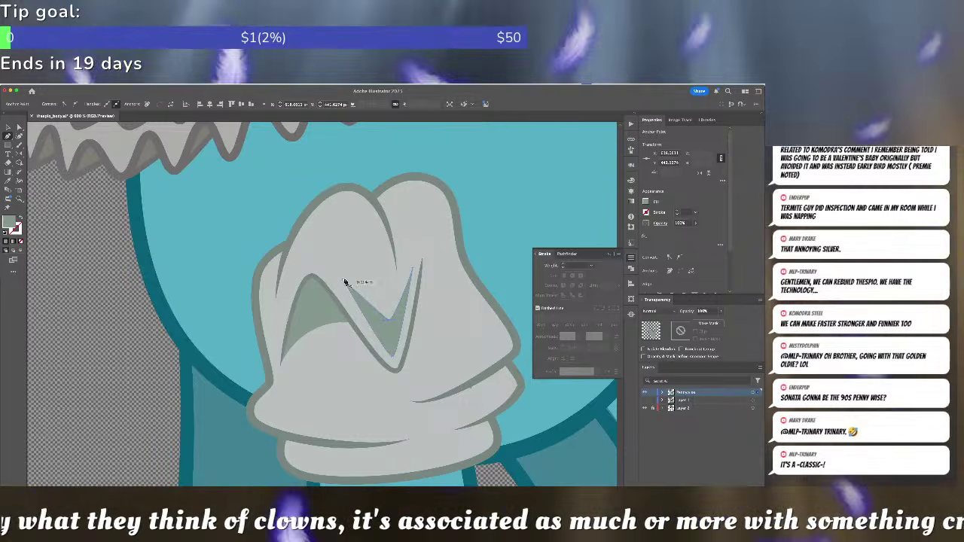
left_click(345, 282)
- Draw a curved green-grey shadow from the crease's rear tip along the puff's rear edge to the lower fold
left_click(421, 267)
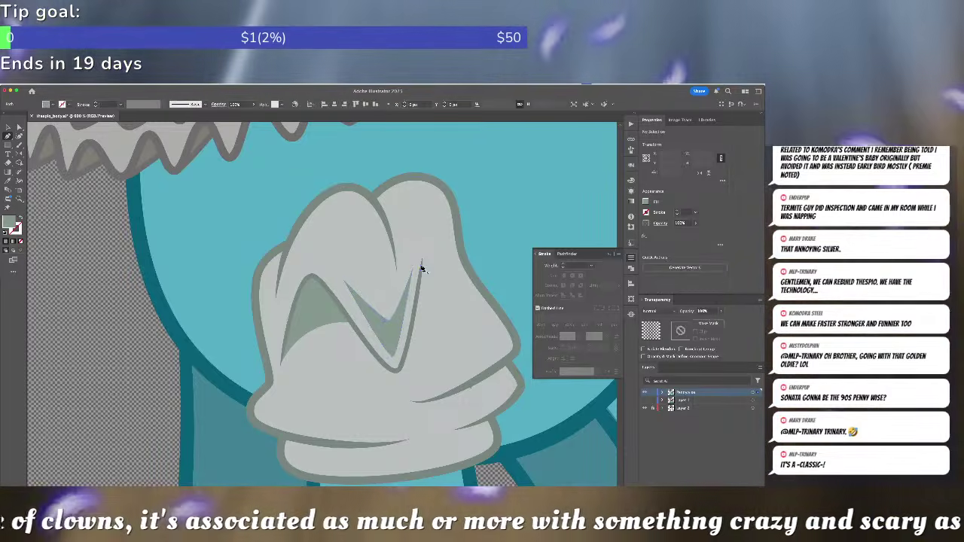
left_click_drag(463, 305, 484, 360)
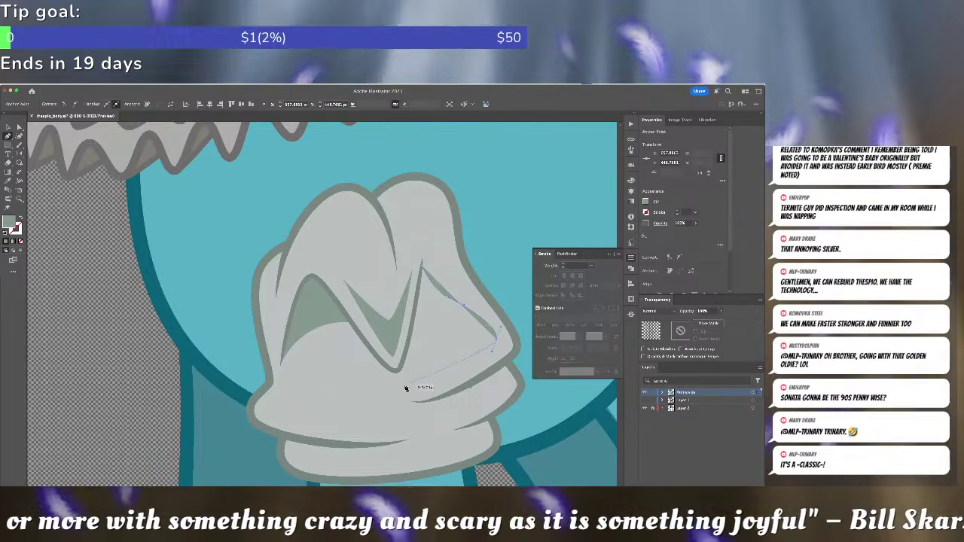
left_click(405, 389)
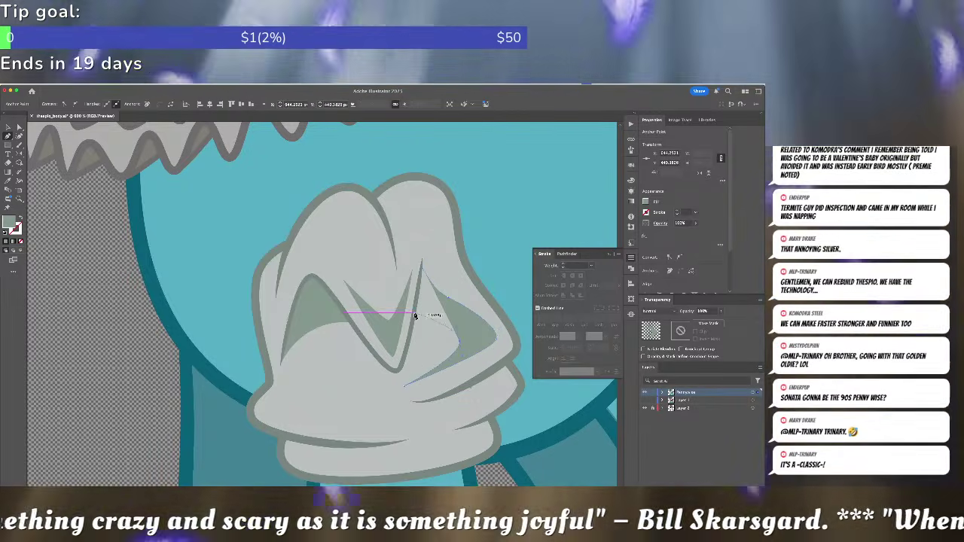
left_click(414, 315)
left_click(422, 263)
key("a")
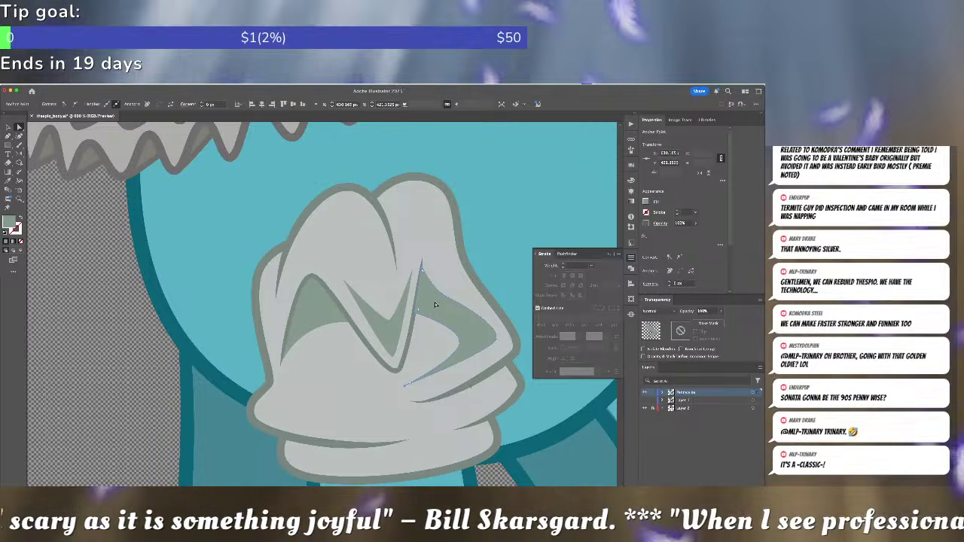
left_click(434, 304)
key("super+shift+a")
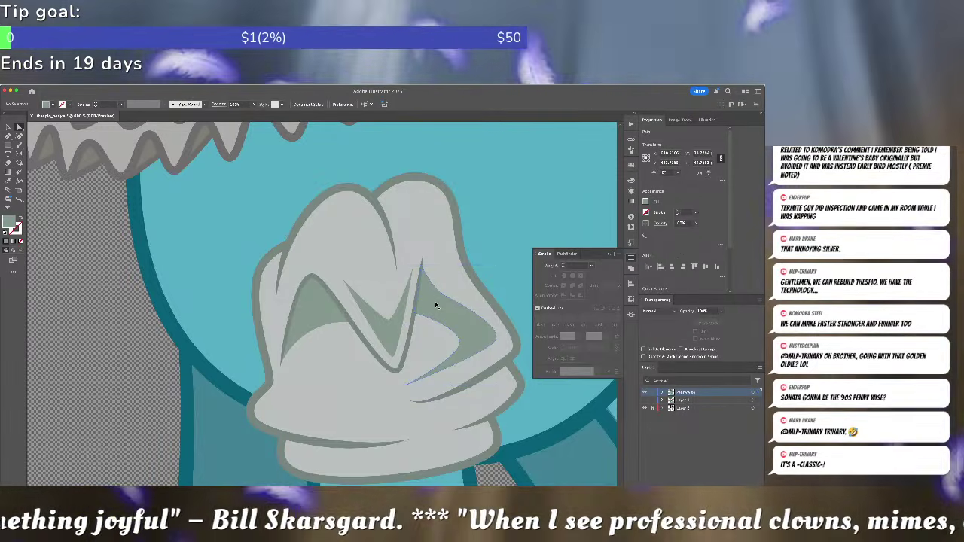
- Draw a tapered light-grey strip with the sleeve's grey-green outline, hanging from the cuff over the front leg
key("super+0")
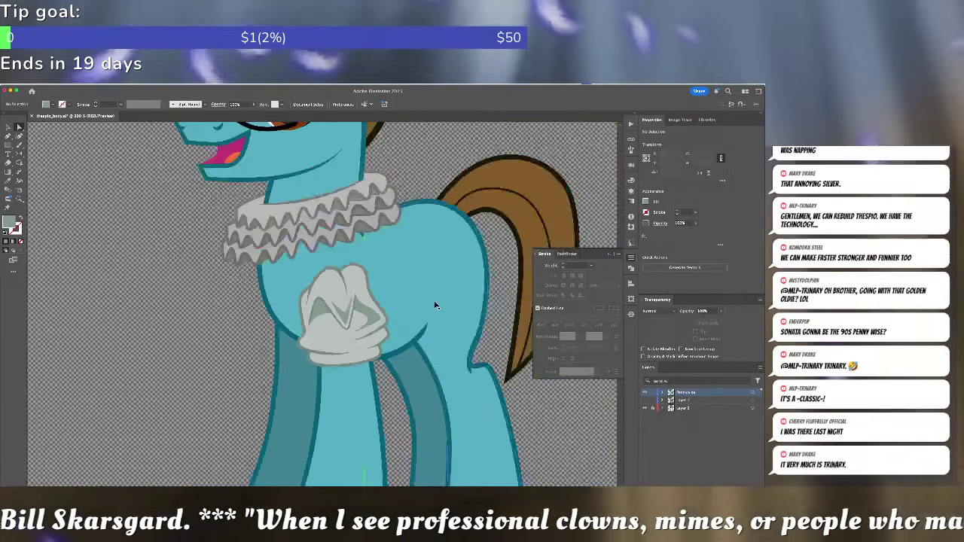
scroll(404, 317, "left", 10)
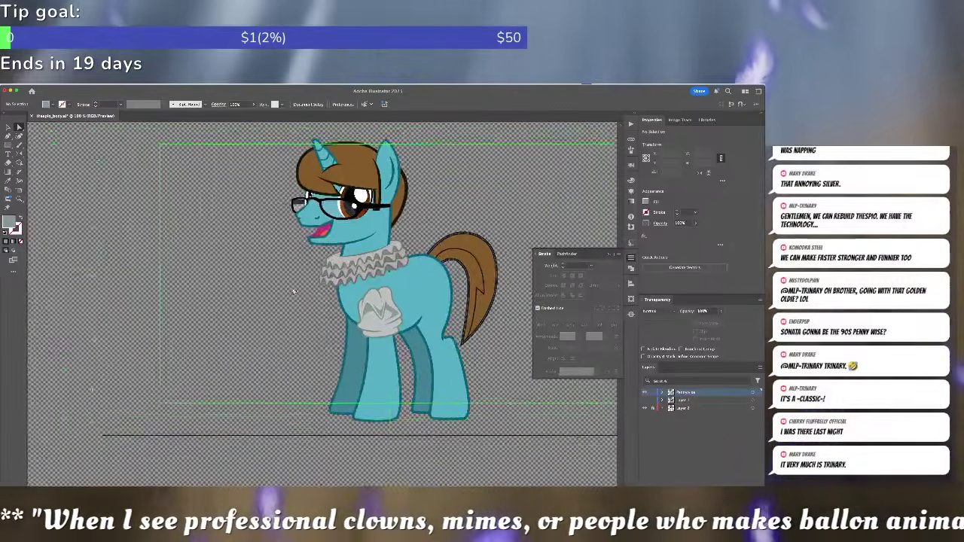
scroll(461, 289, "right", 7)
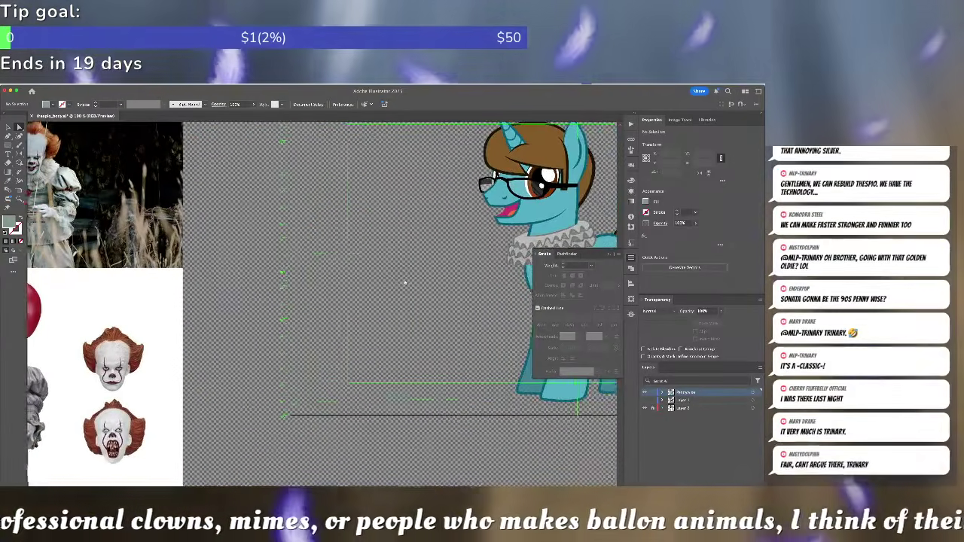
scroll(375, 292, "up", 5)
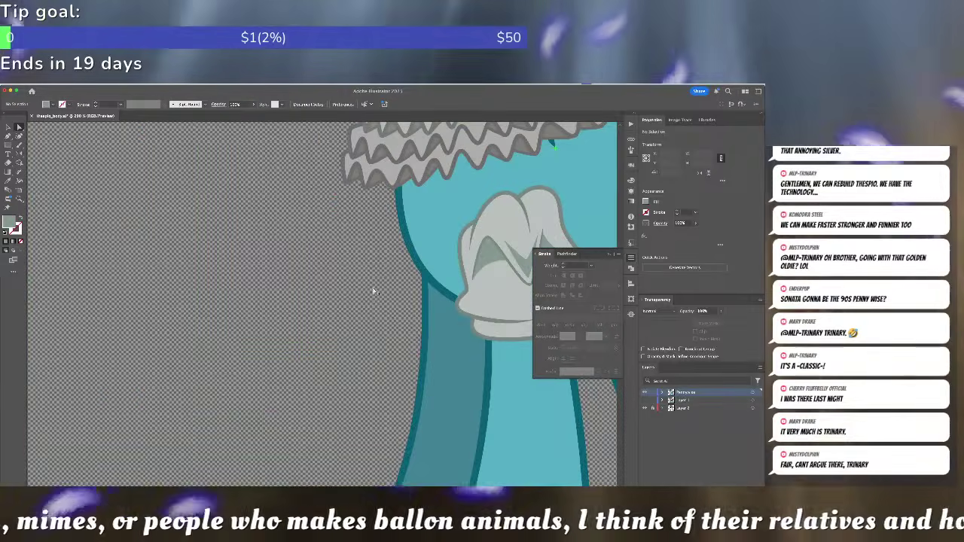
left_click(459, 305)
left_click(430, 344)
left_click_drag(430, 344, 277, 302)
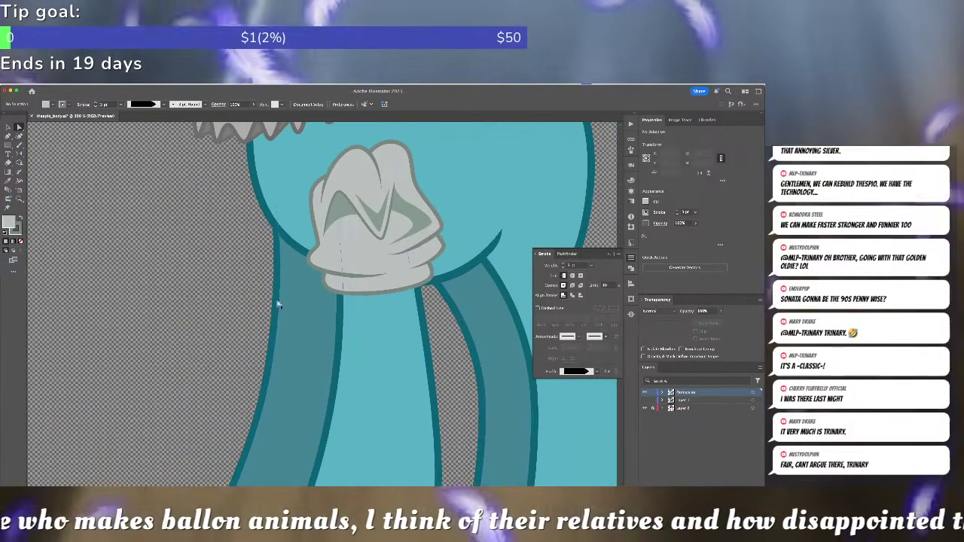
key("p")
left_click(354, 290)
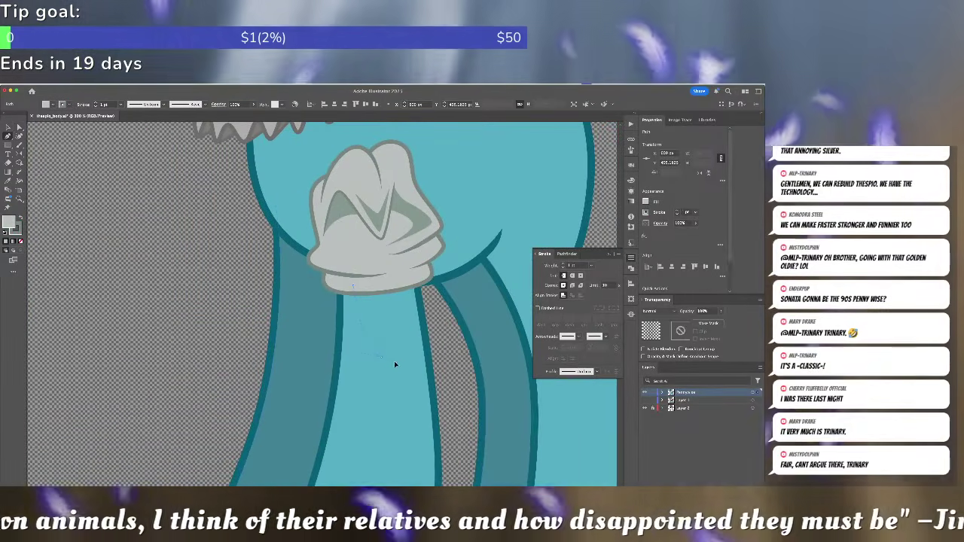
left_click(377, 352)
left_click(418, 363)
left_click(370, 281)
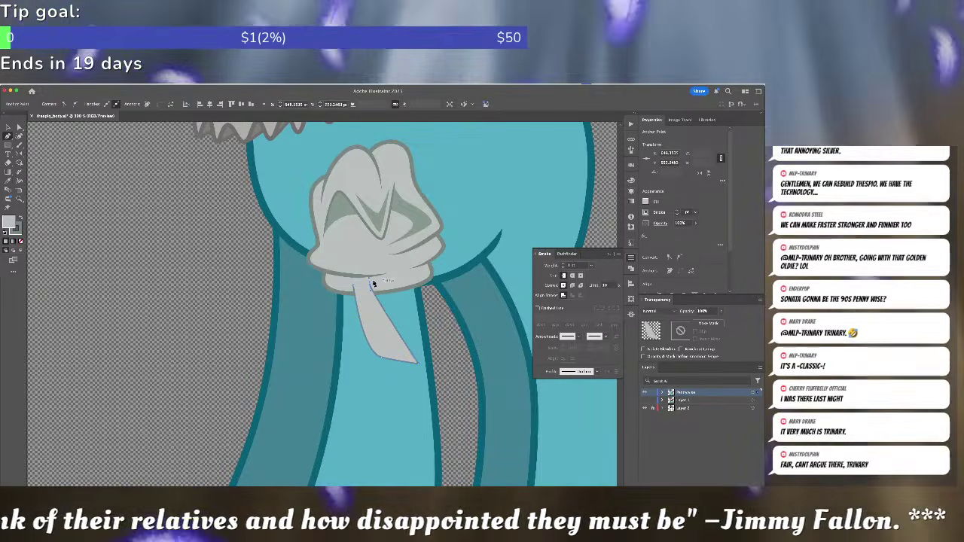
left_click(384, 289)
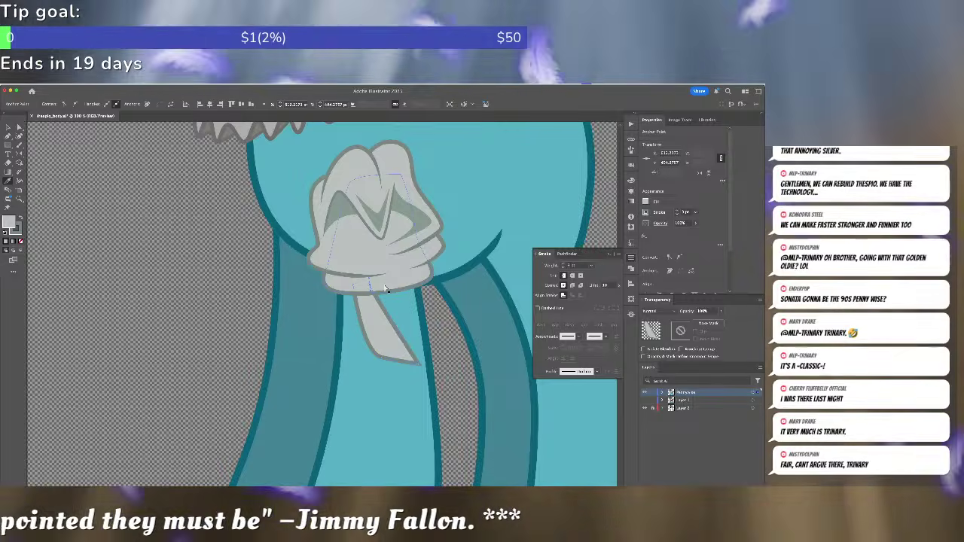
- Round the hanging strip's pointed tip and place a duplicate of the strip behind it, offset toward the rear
scroll(384, 288, "down", 6)
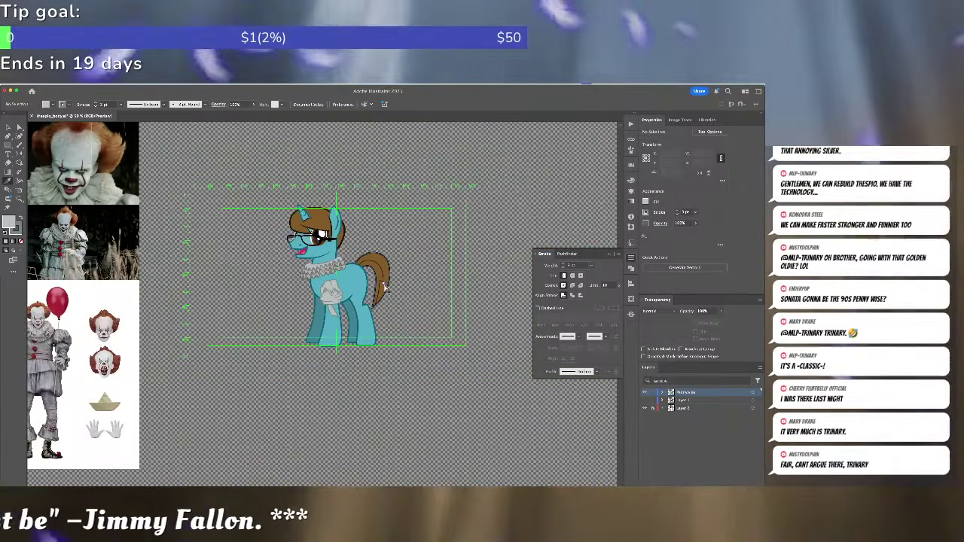
key("super+equal")
key("super+minus")
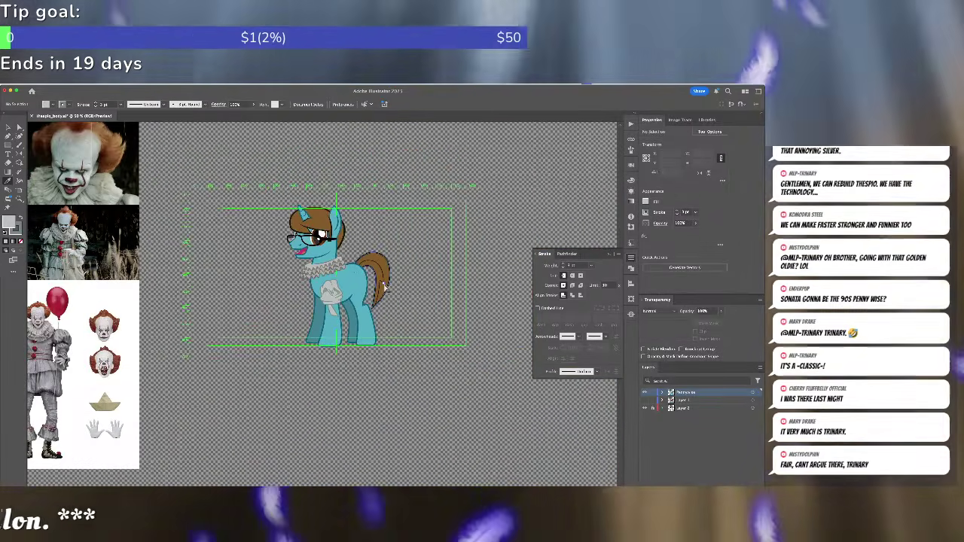
scroll(385, 288, "up", 5)
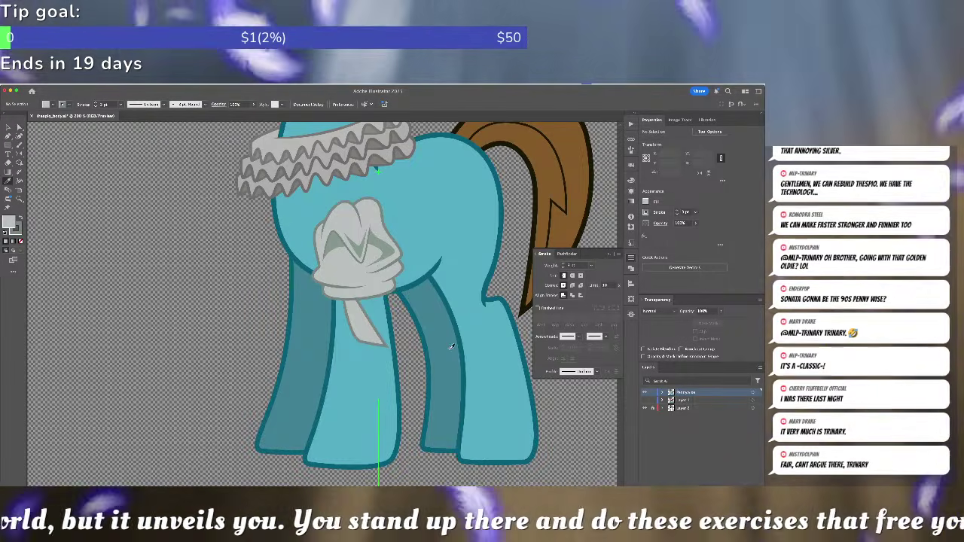
scroll(378, 345, "up", 5)
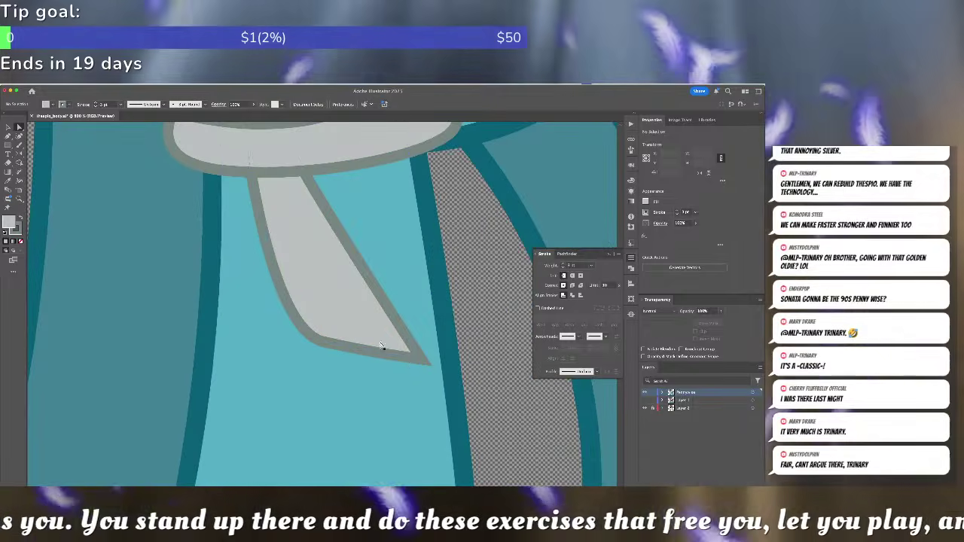
left_click(422, 360)
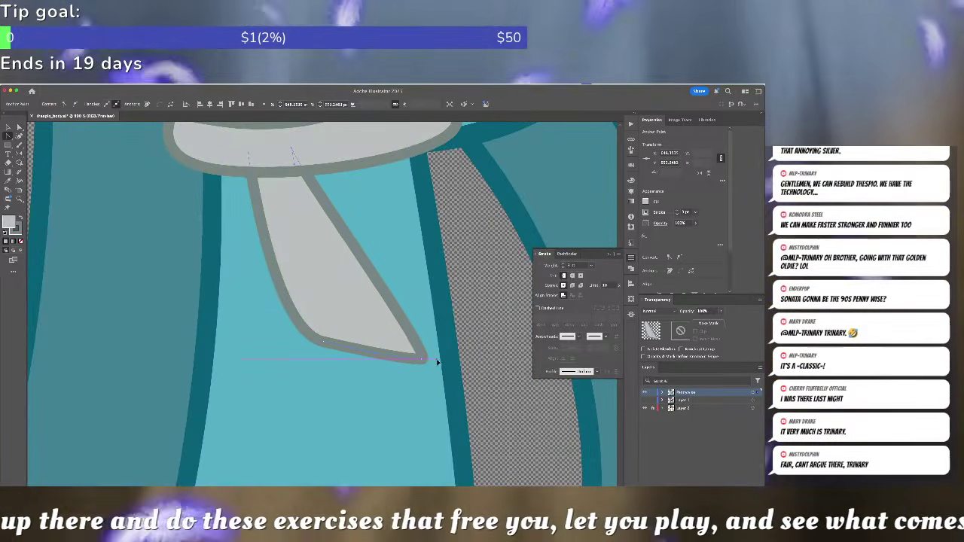
left_click_drag(360, 317, 430, 301)
left_click_drag(313, 142, 277, 143)
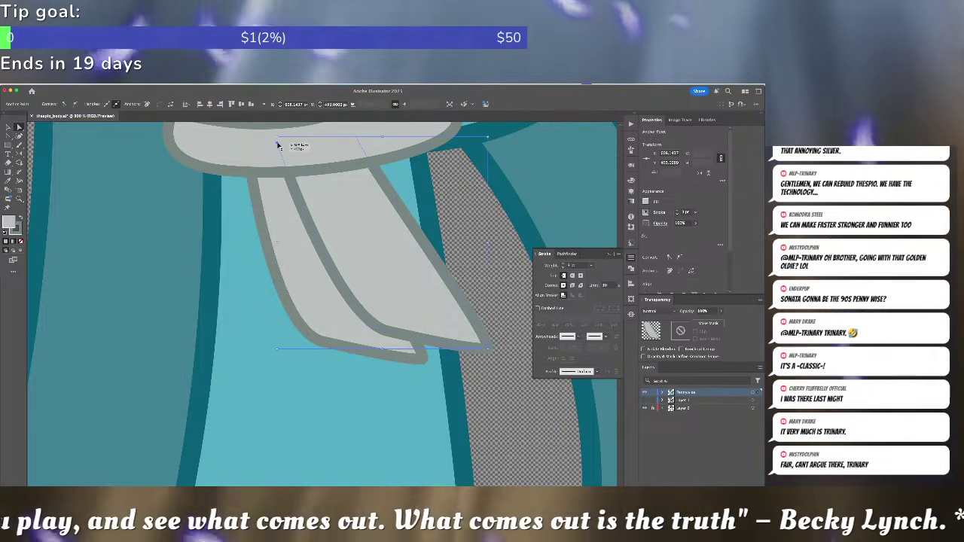
key("super+[")
key("super+shift+a")
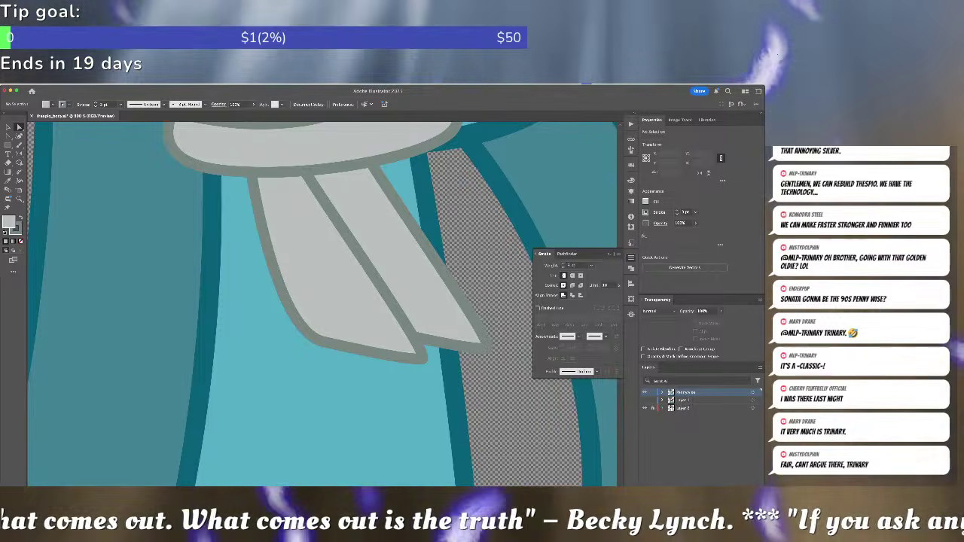
- Examine the Pennywise reference pictures for how the costume continues below the puffed sleeves
key("super+Tab")
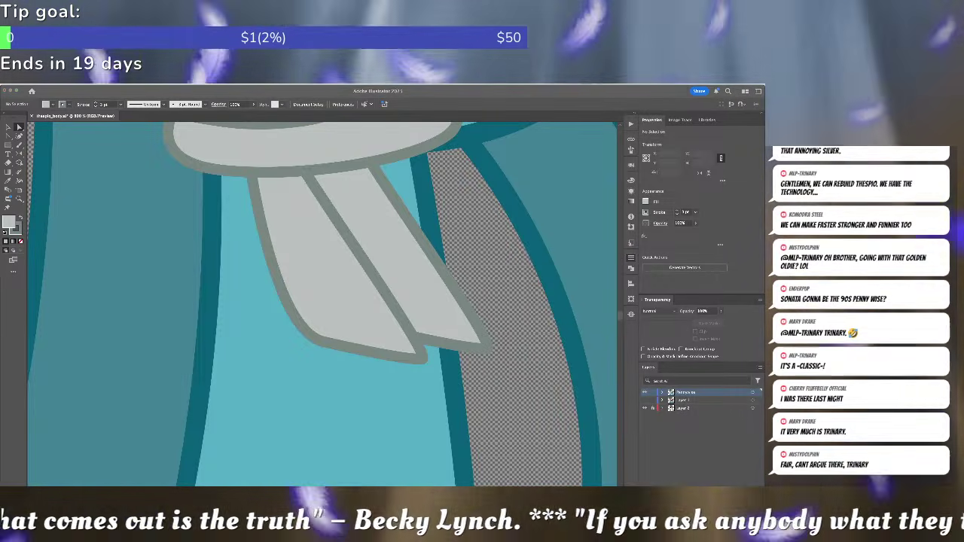
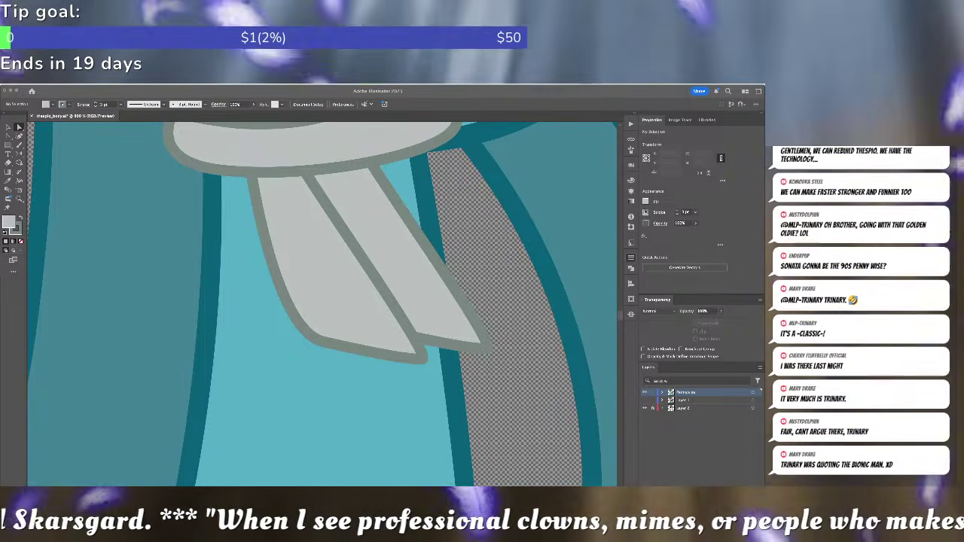
left_click(476, 291)
key("super+minus")
key("super+minus")
key("super+minus")
key("super+minus")
key("super+minus")
key("super+minus")
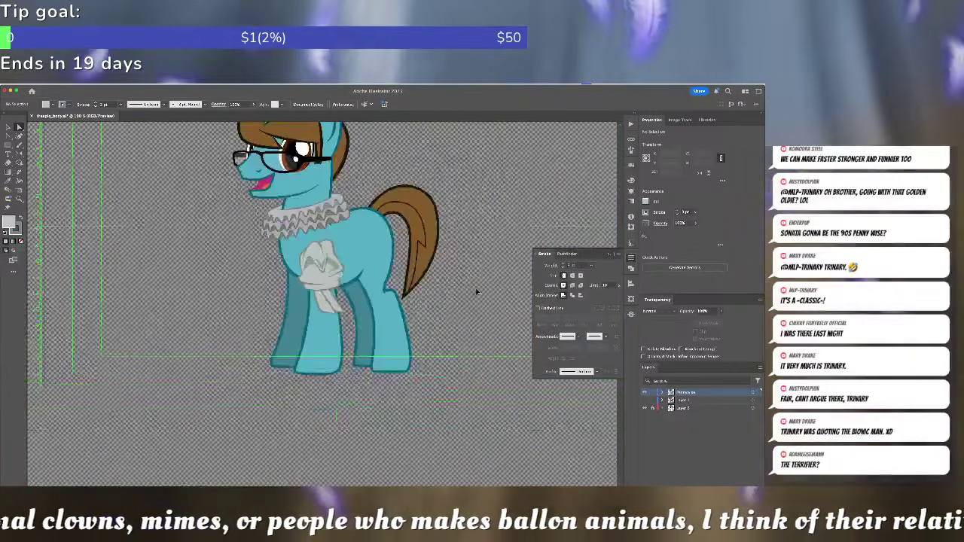
key("super+equal")
left_click_drag(205, 249, 612, 284)
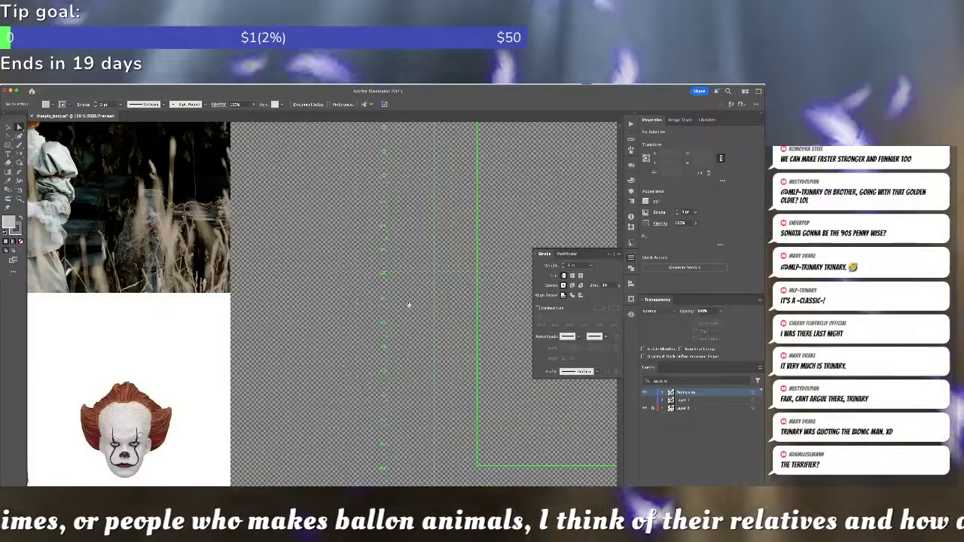
left_click_drag(236, 285, 467, 308)
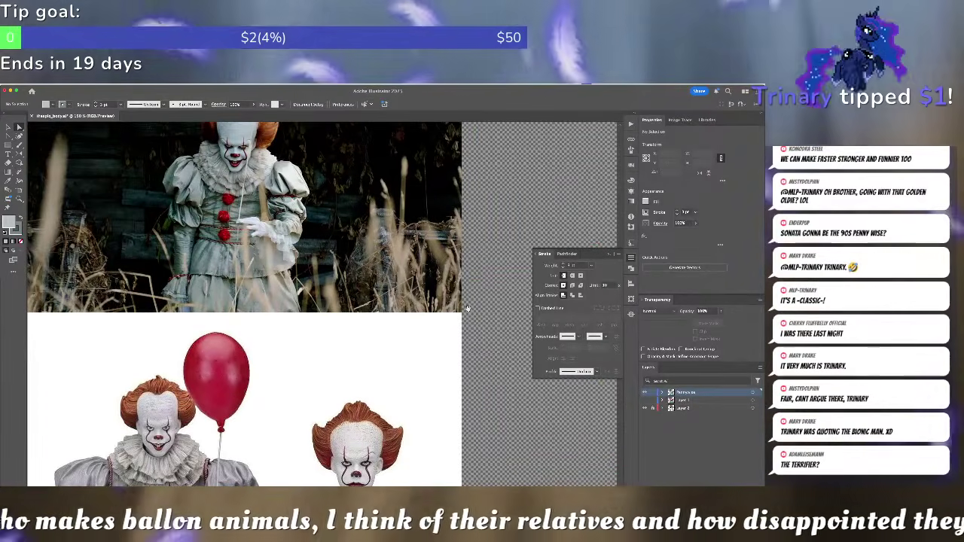
scroll(466, 309, "down", 2)
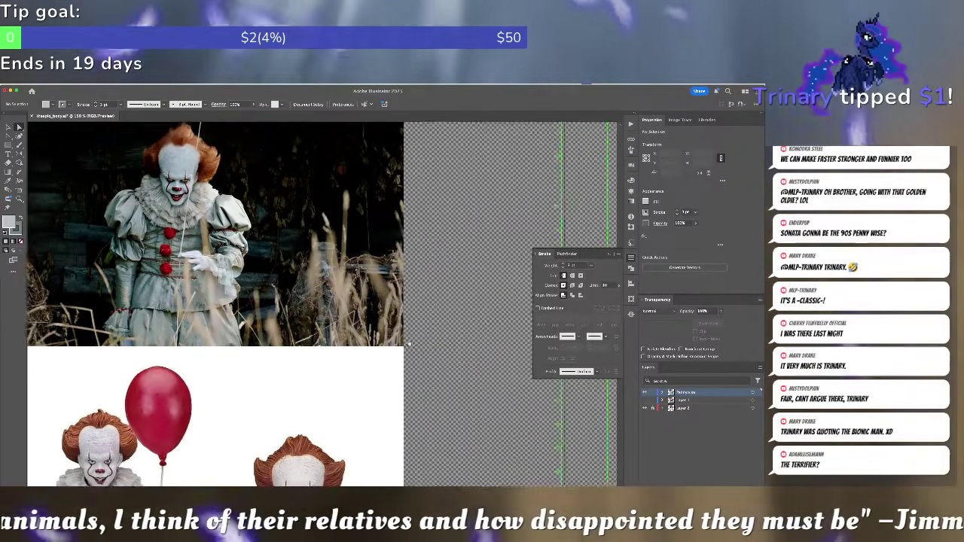
scroll(431, 394, "up", 5)
left_click_drag(431, 394, 414, 346)
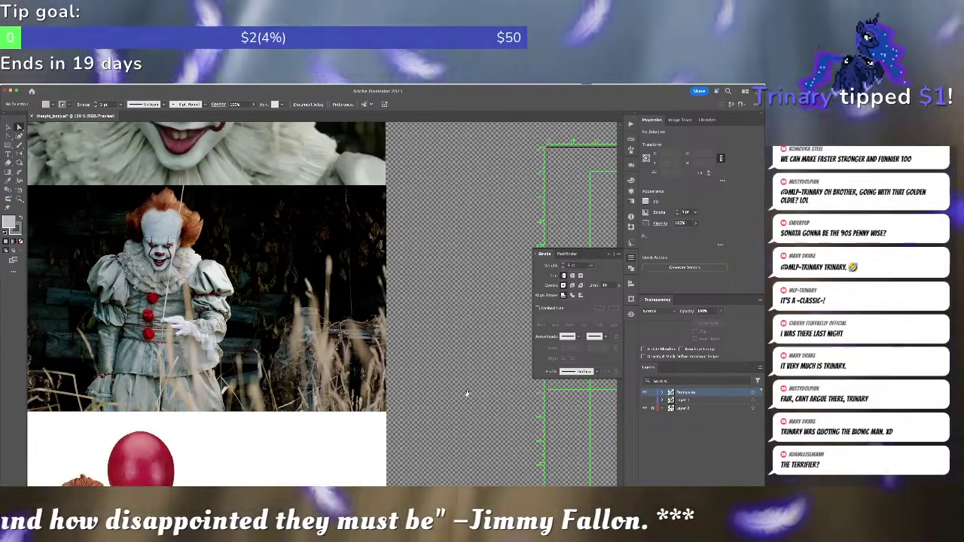
left_click_drag(471, 399, 514, 215)
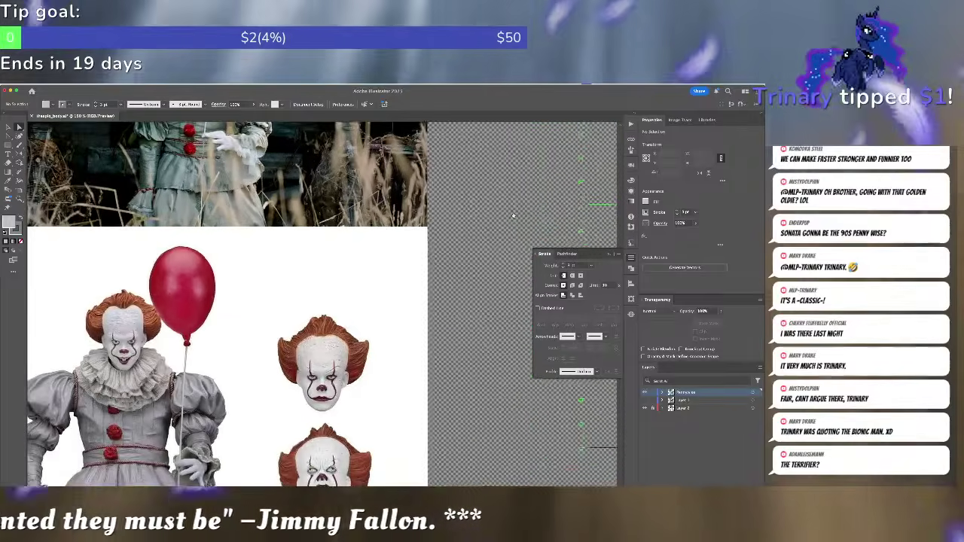
- Delete both grey strips hanging from the sleeve's cuff
scroll(513, 216, "right", 10)
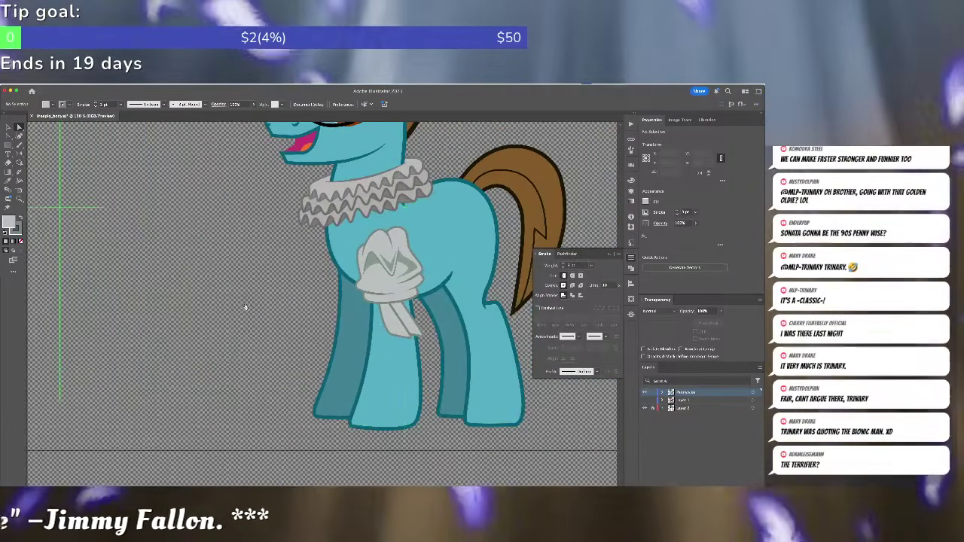
left_click(397, 325)
key("Delete")
left_click(404, 320)
key("Delete")
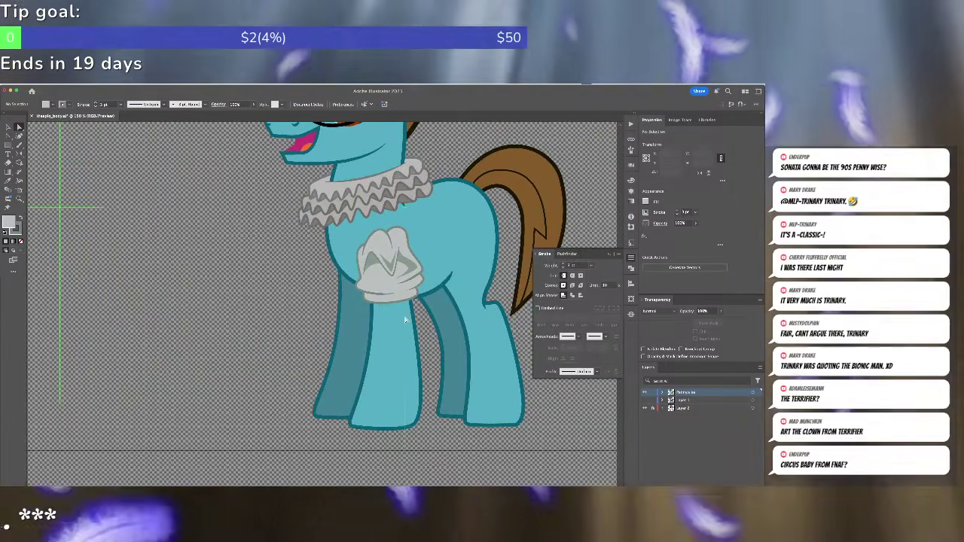
- Draw a narrow rounded frill fold below the cuff's front edge, with a small arched fold line beside it
left_click(363, 335)
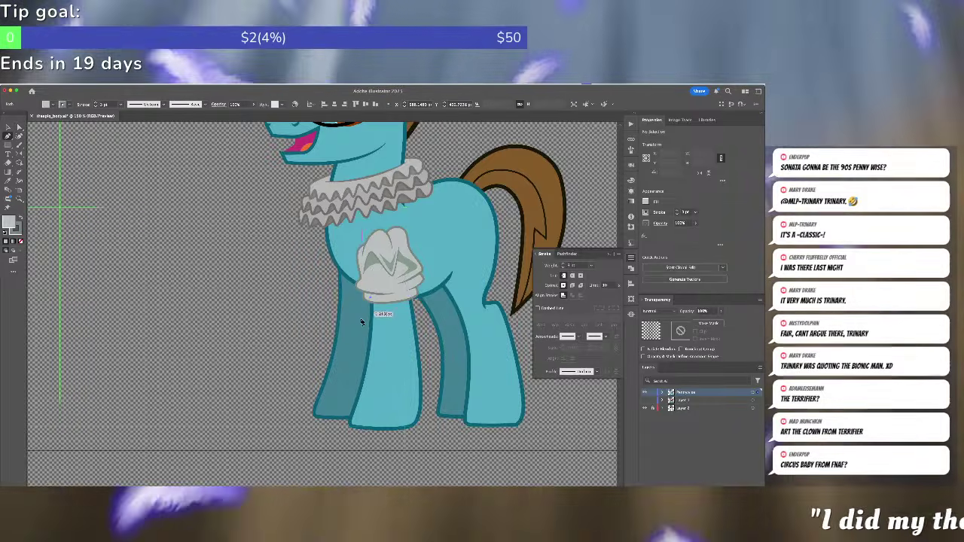
left_click(370, 337)
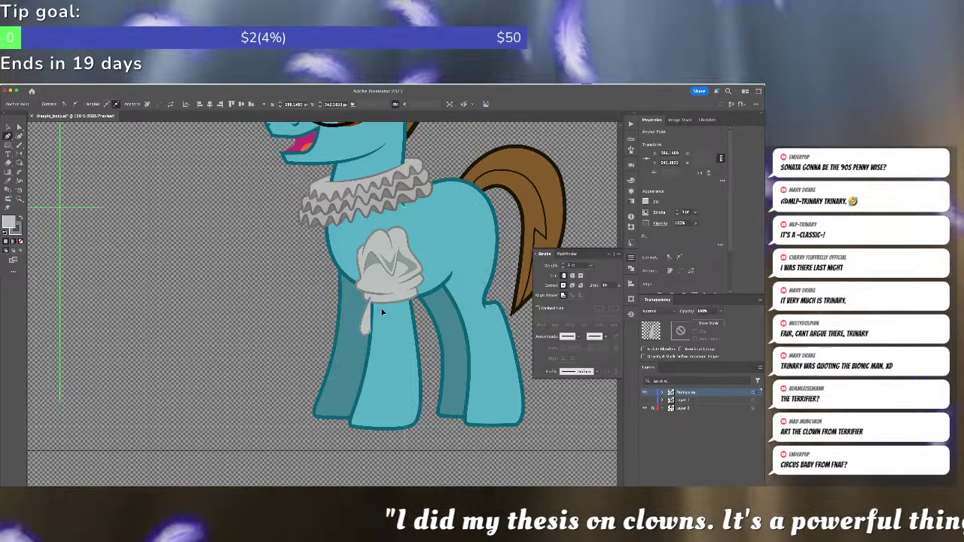
left_click(383, 321)
key("super+shift+a")
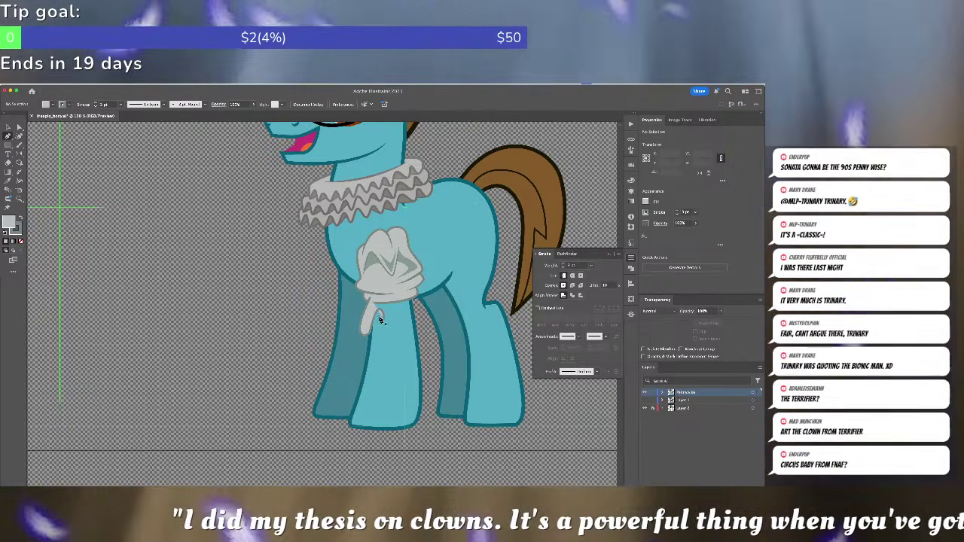
left_click(384, 337)
key("super+z")
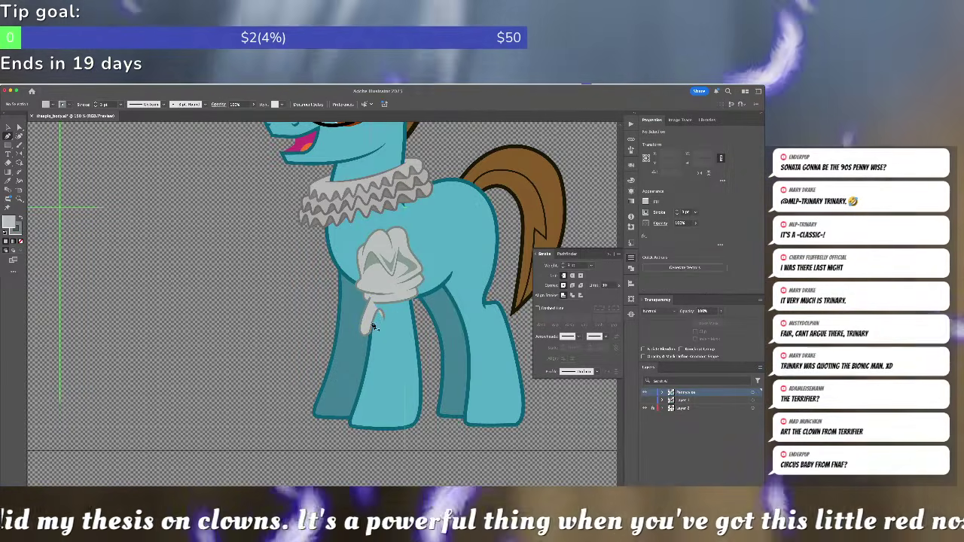
- Draw the frill's middle section as a U-shaped dip rising into a small rounded fold over the front leg
left_click(372, 322)
left_click_drag(382, 336, 395, 333)
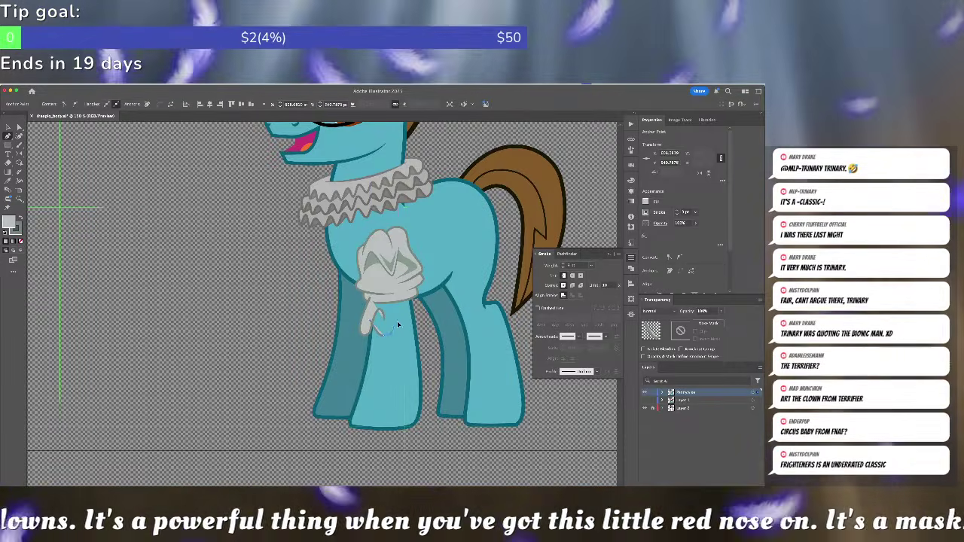
left_click(397, 324)
left_click(405, 315)
left_click(403, 327)
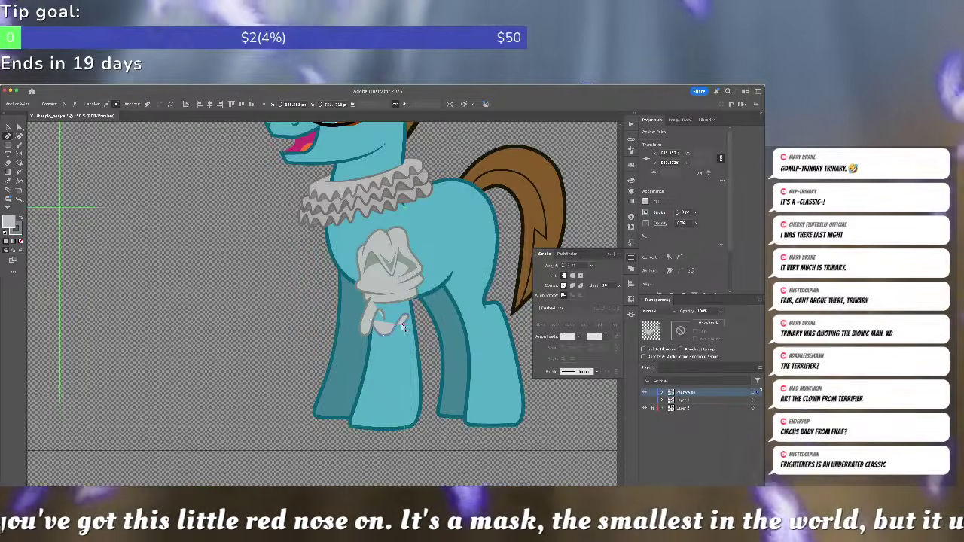
key("super+equal")
key("super+equal")
key("super+shift+a")
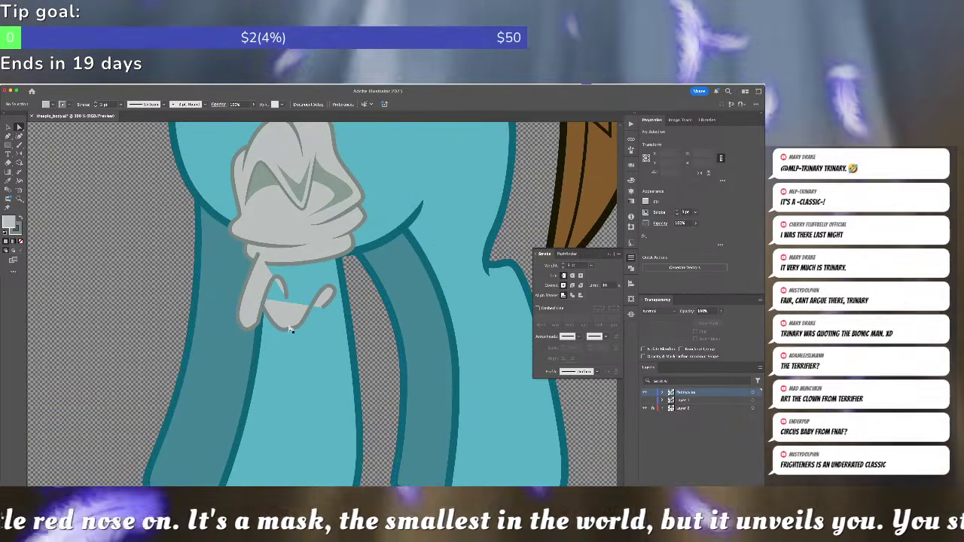
left_click(290, 329)
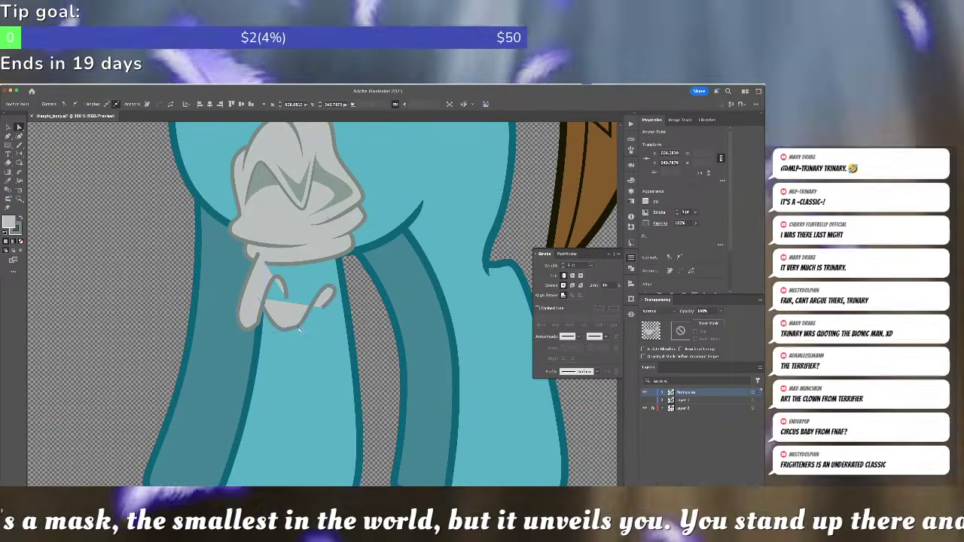
left_click(311, 328)
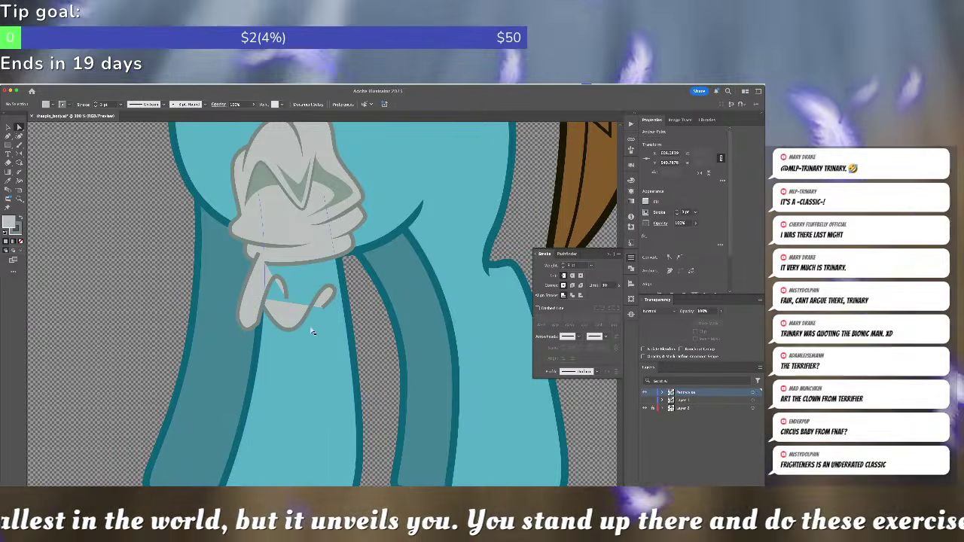
- Draw the frill's rounded rear section from the last fold over the leg, closing it along the cuff's lower edge
key("p")
left_click(300, 315)
left_click_drag(330, 331, 363, 292)
left_click(357, 279)
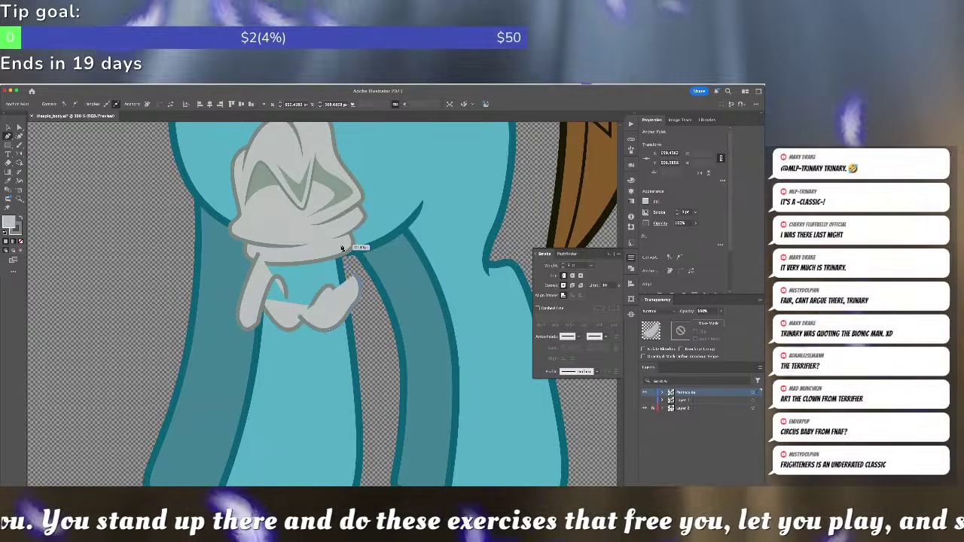
left_click(341, 248)
left_click(284, 261)
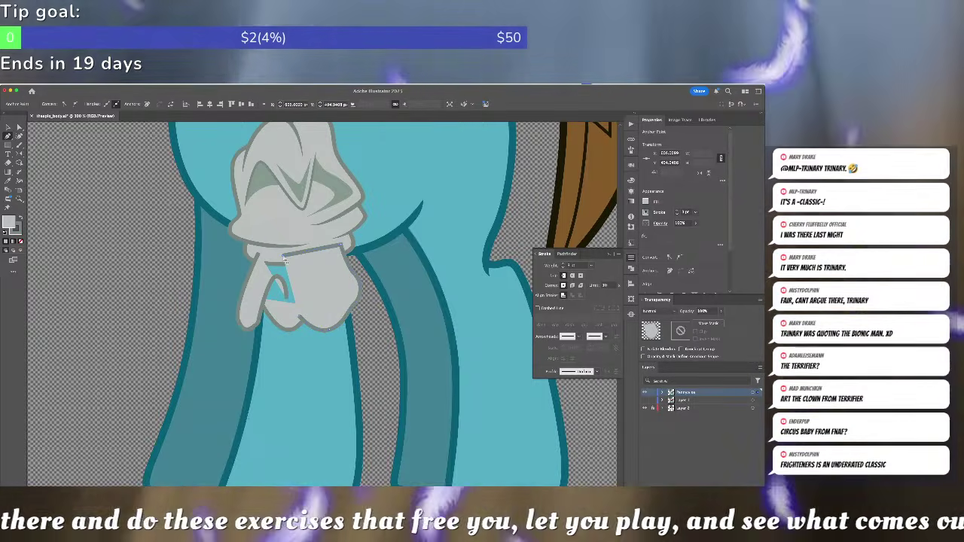
- Send the frill shapes backward so they sit behind the sleeve's cuff
key("super+[")
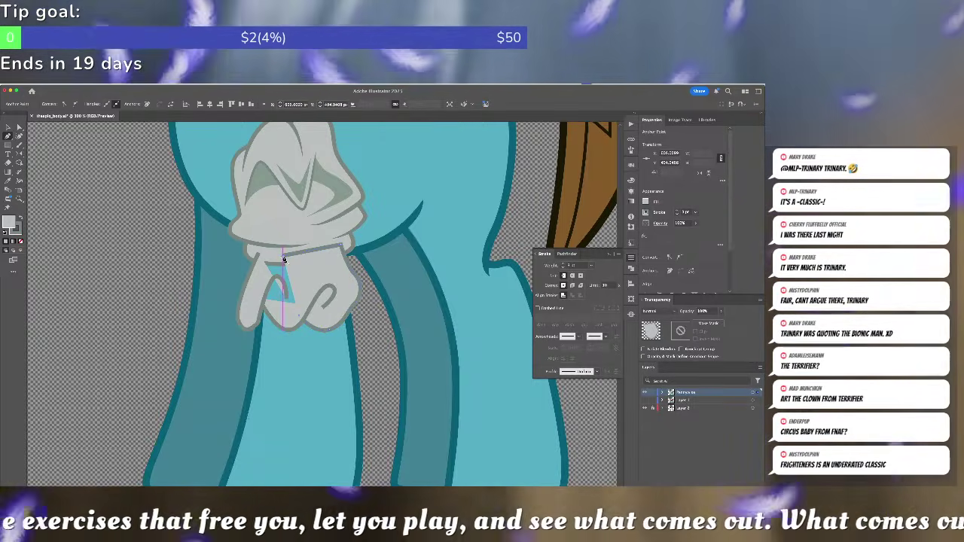
key("v")
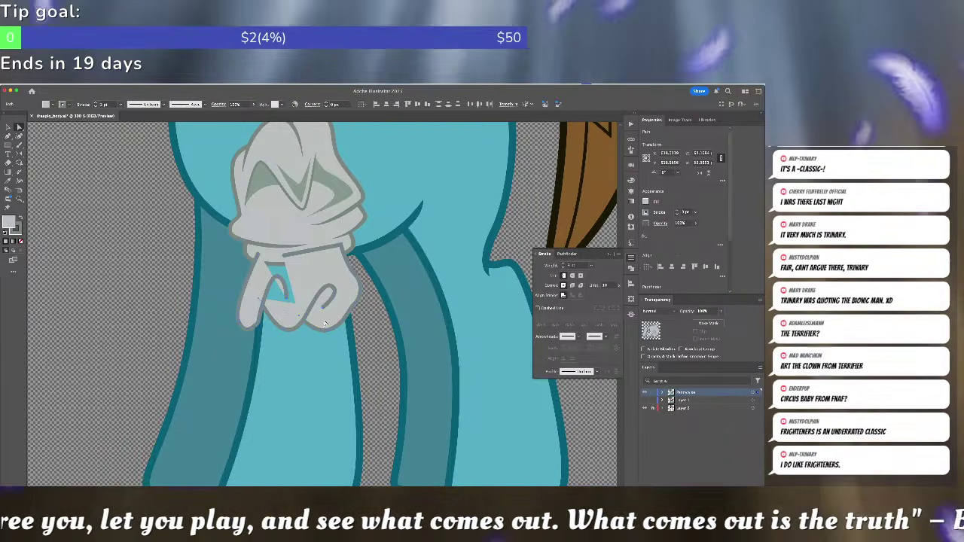
key("Delete")
key("super+z")
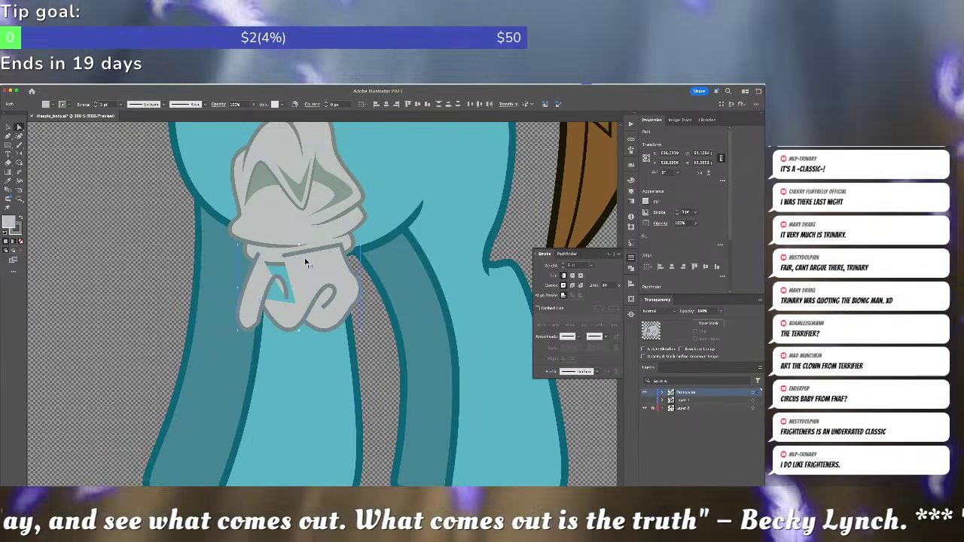
key("super+[")
left_click(282, 285)
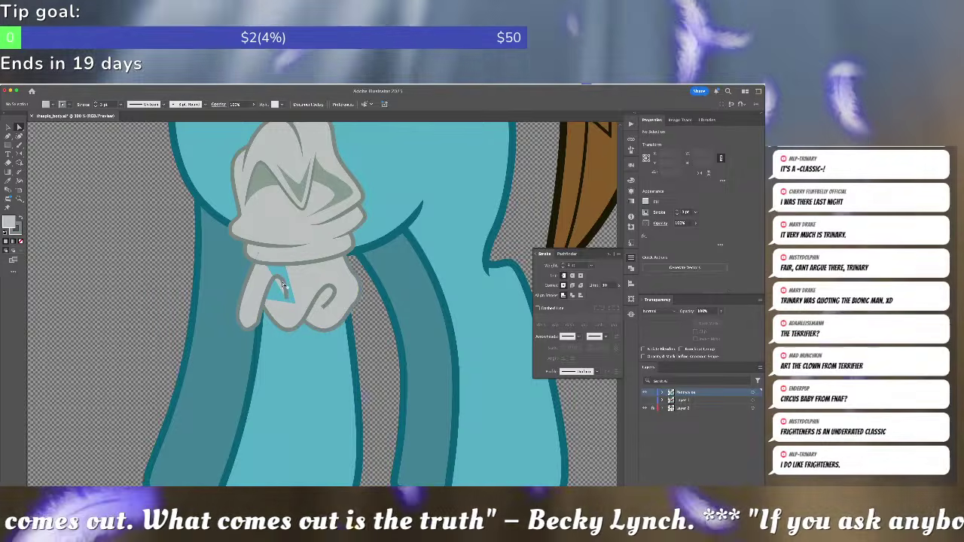
- Apply a tapered width profile to the outlines of the front and middle frill sections, flipping it on the middle one
left_click(283, 285)
left_click(574, 372)
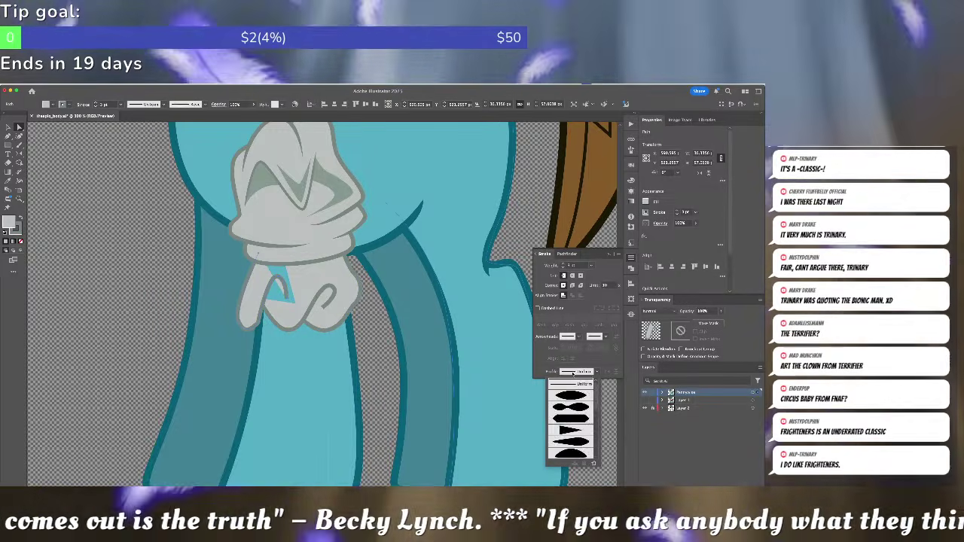
scroll(573, 422, "down", 3)
left_click(578, 444)
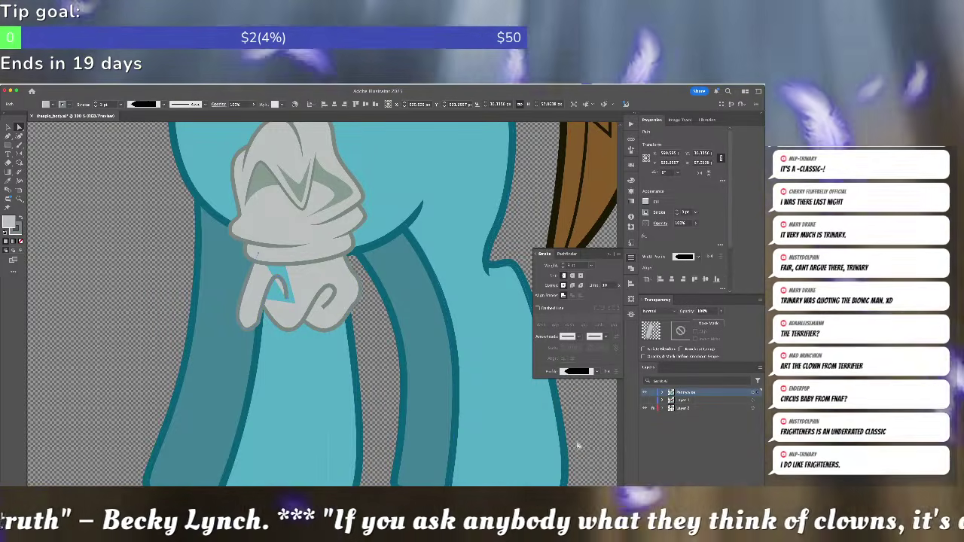
left_click(306, 325)
left_click(593, 371)
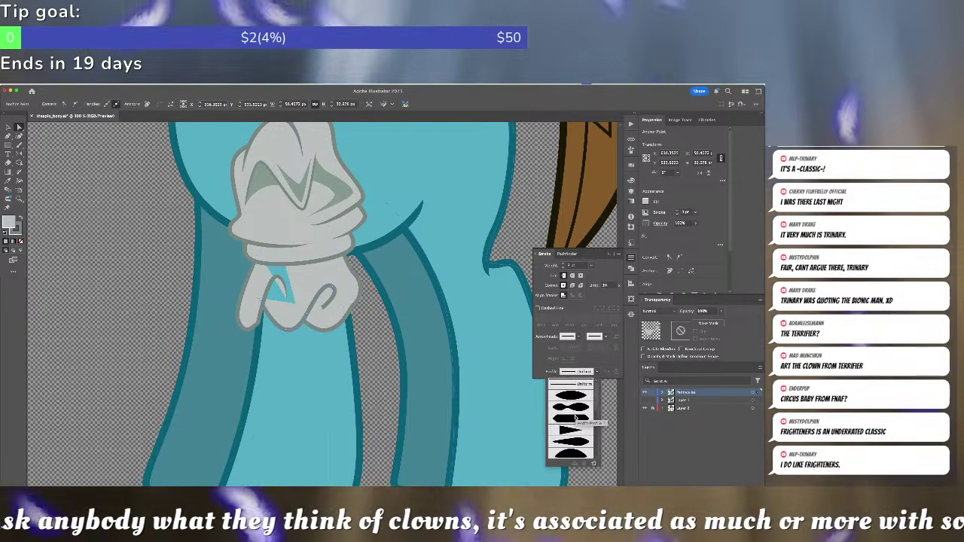
left_click(572, 389)
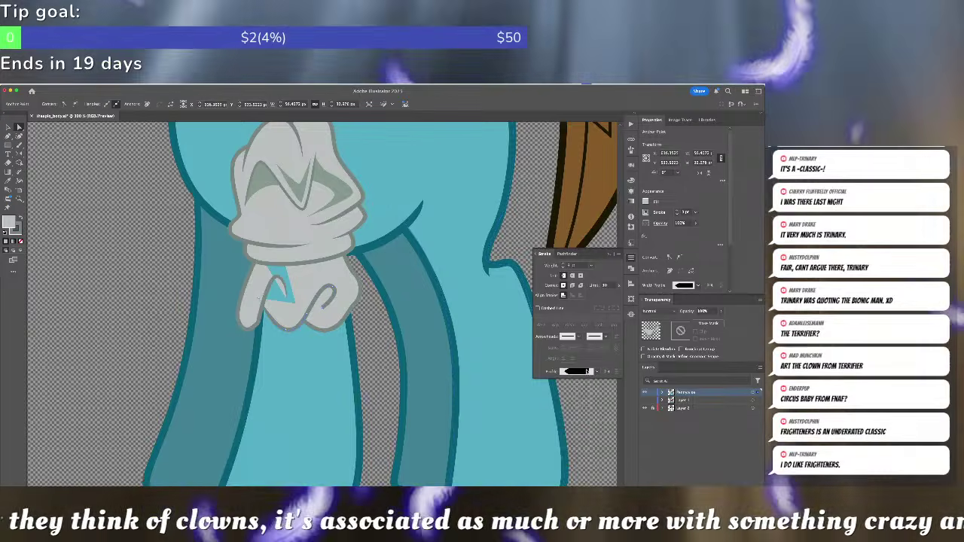
left_click(607, 372)
left_click(358, 326)
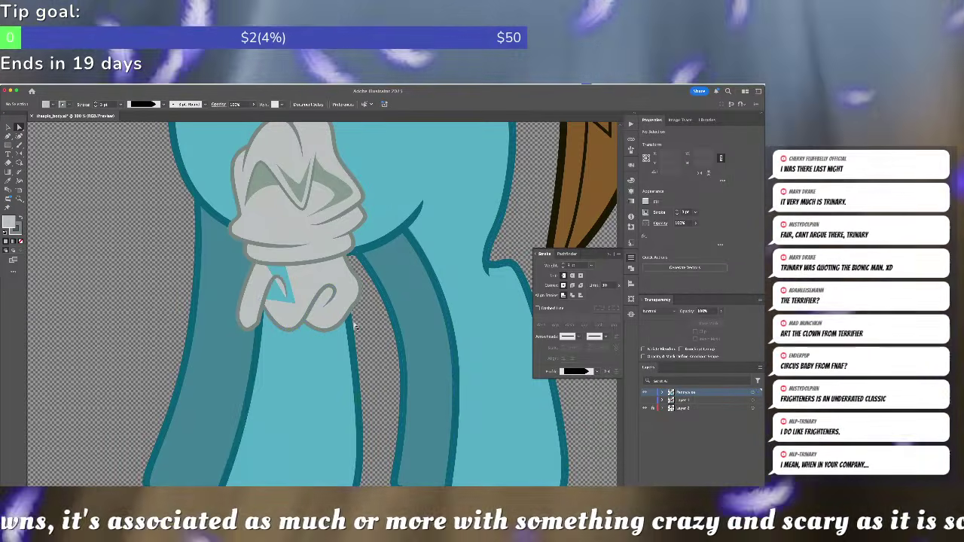
- Paint a light grey patch without stroke over the blue gap in the frill and send it to the back
key("b")
key("slash")
mouse_move(258, 299)
left_mouse_down()
mouse_move(286, 312)
mouse_move(305, 303)
mouse_move(307, 261)
mouse_move(274, 251)
mouse_move(259, 298)
left_mouse_up()
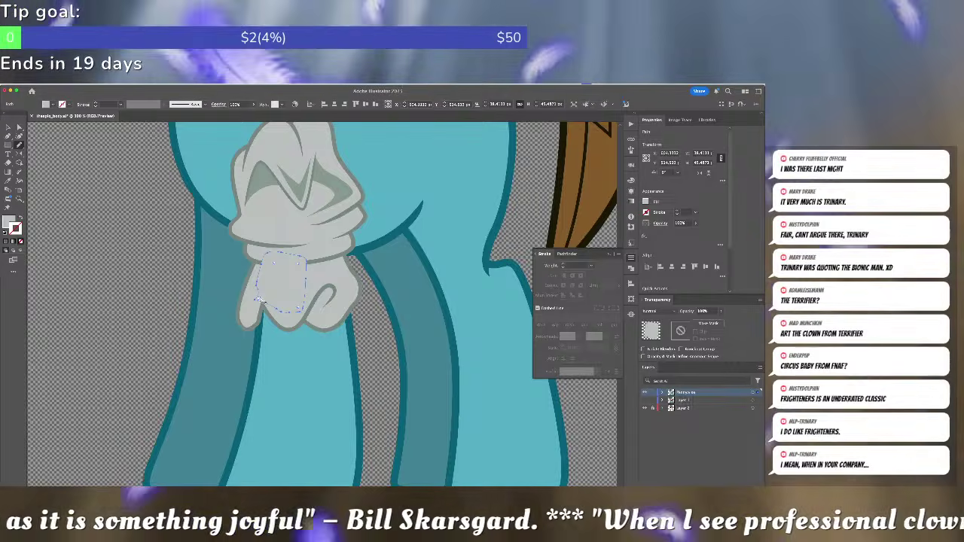
key("shift+super+[")
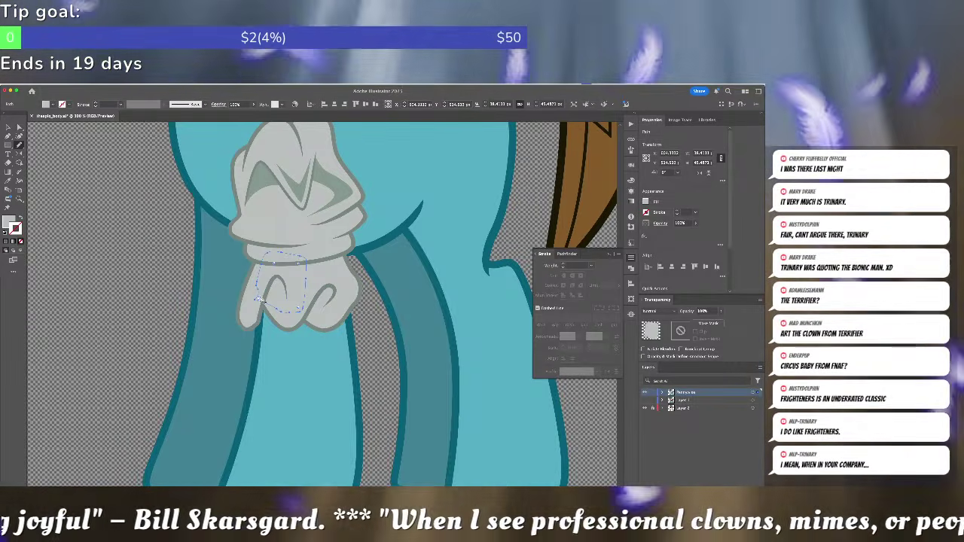
key("ctrl+shift+a")
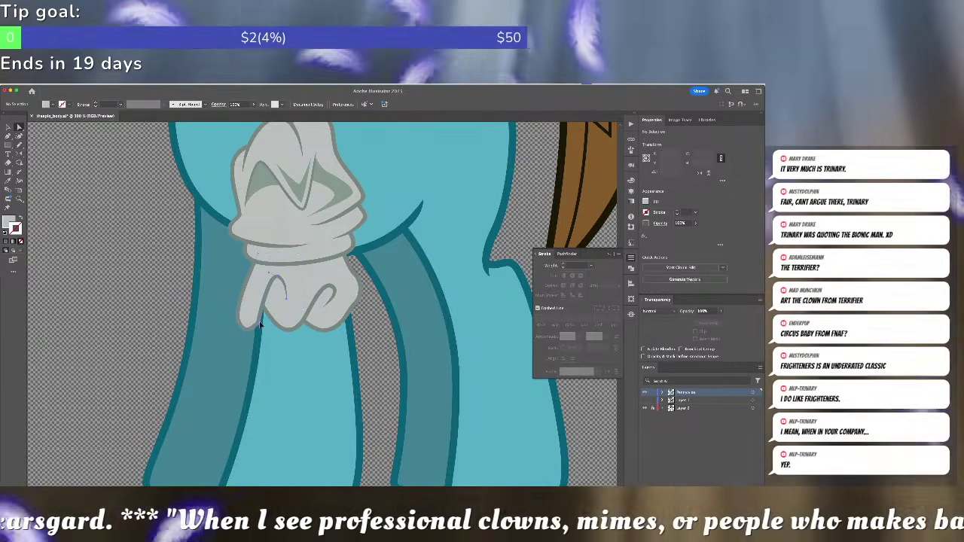
- Widen the front frill fold by shifting its lower corner and arched fold line toward the middle section
left_click(260, 324)
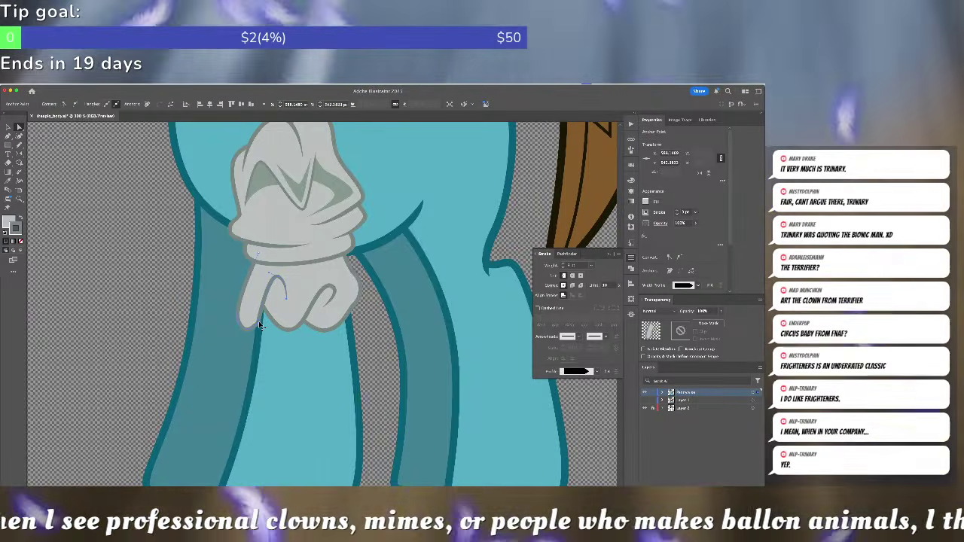
left_click_drag(259, 323, 280, 317)
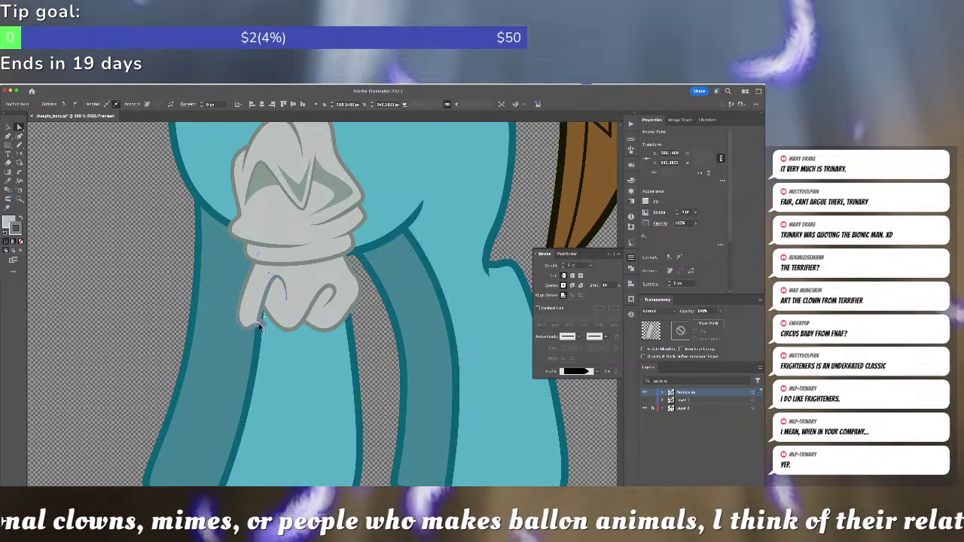
left_click(260, 327)
key("a")
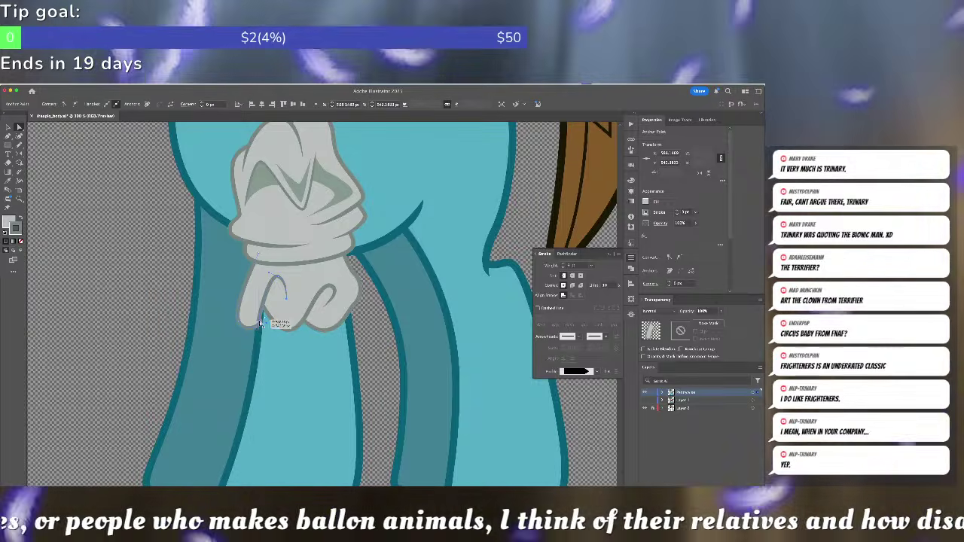
left_click_drag(263, 326, 278, 322)
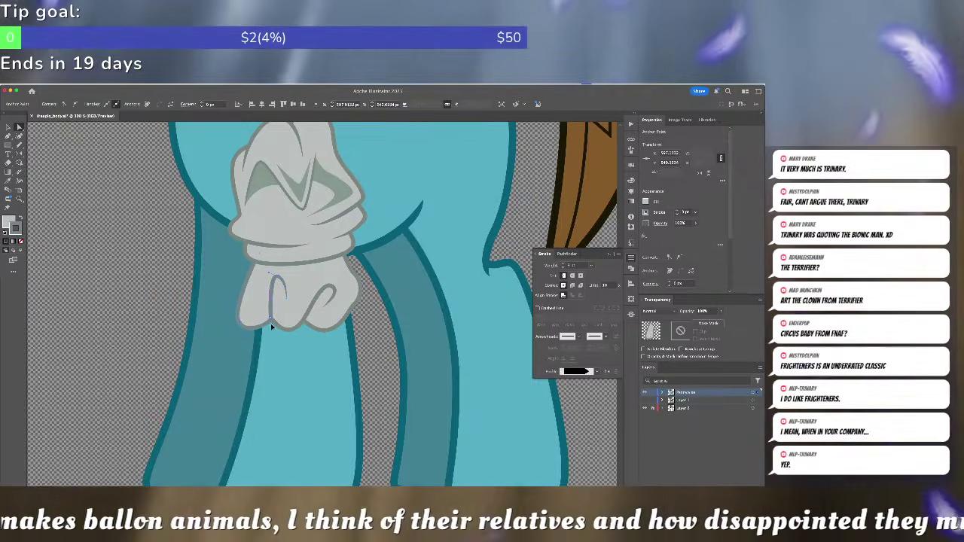
left_click(279, 279)
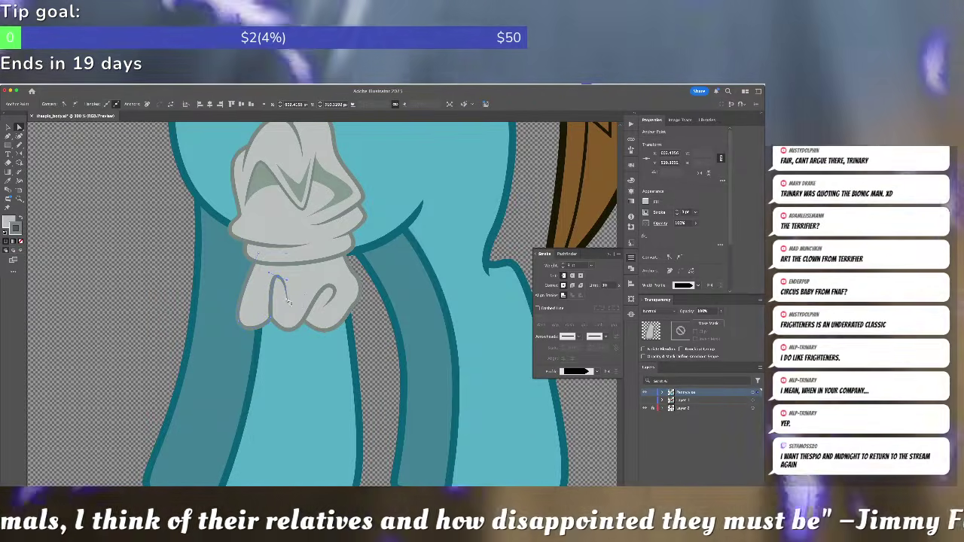
left_click_drag(287, 299, 306, 297)
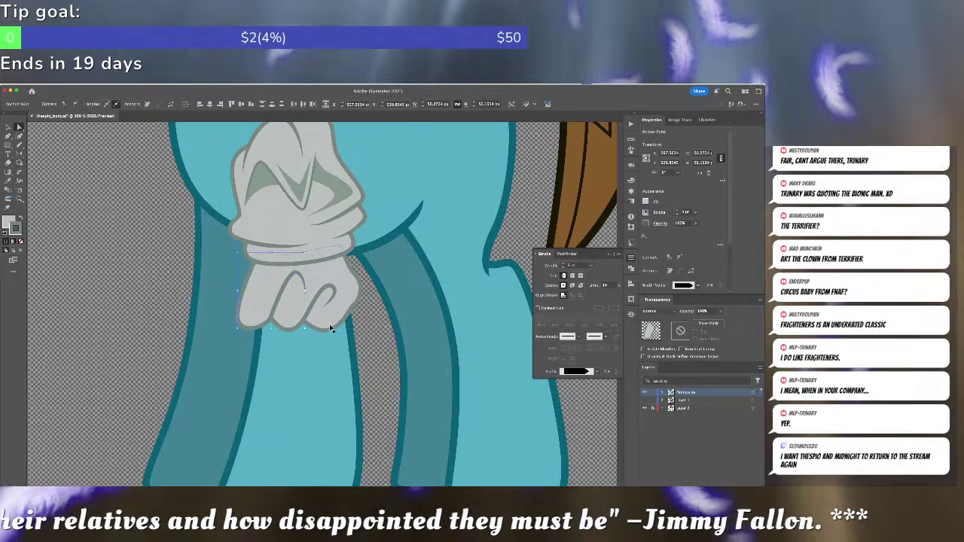
left_click(345, 329)
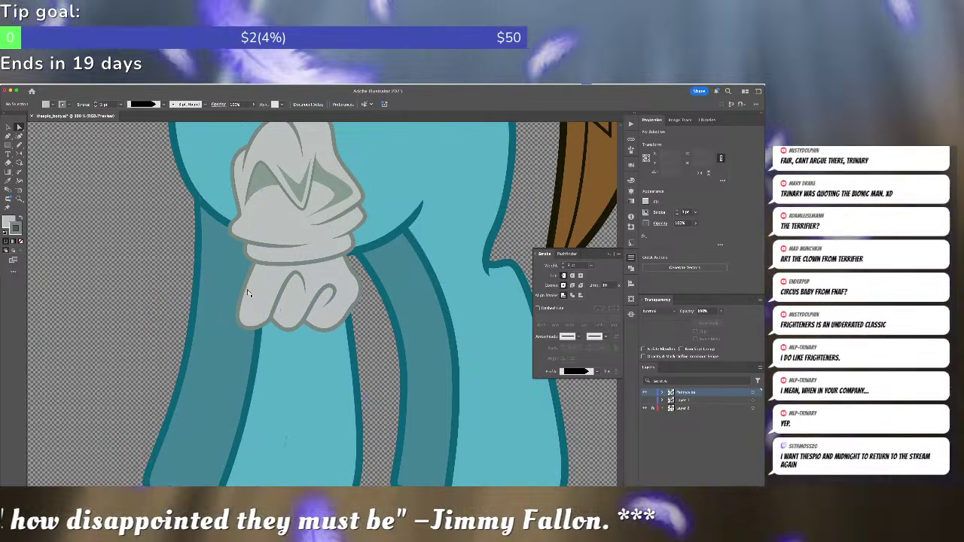
- Draw a thin unfilled zigzag line inside the front frill fold and round its middle peak
key("b")
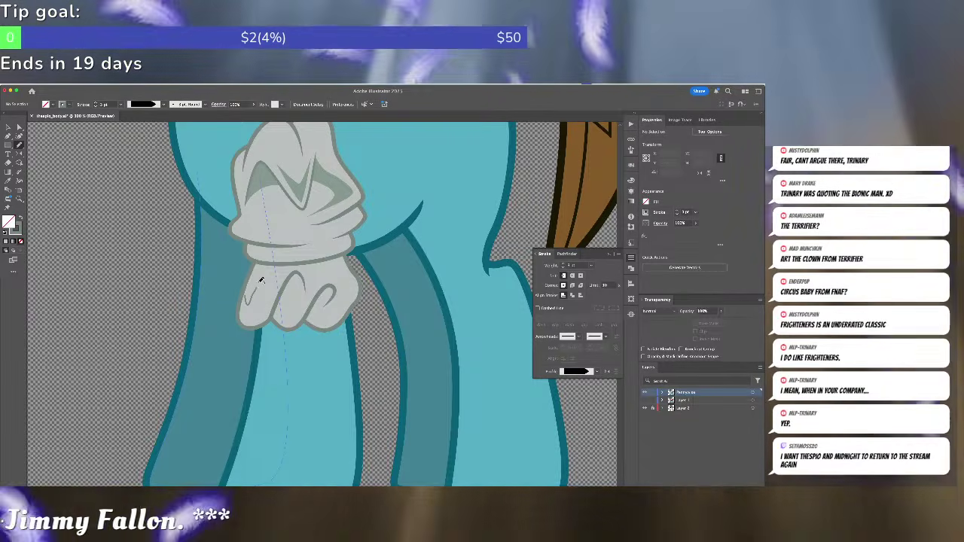
left_click_drag(265, 308, 271, 282)
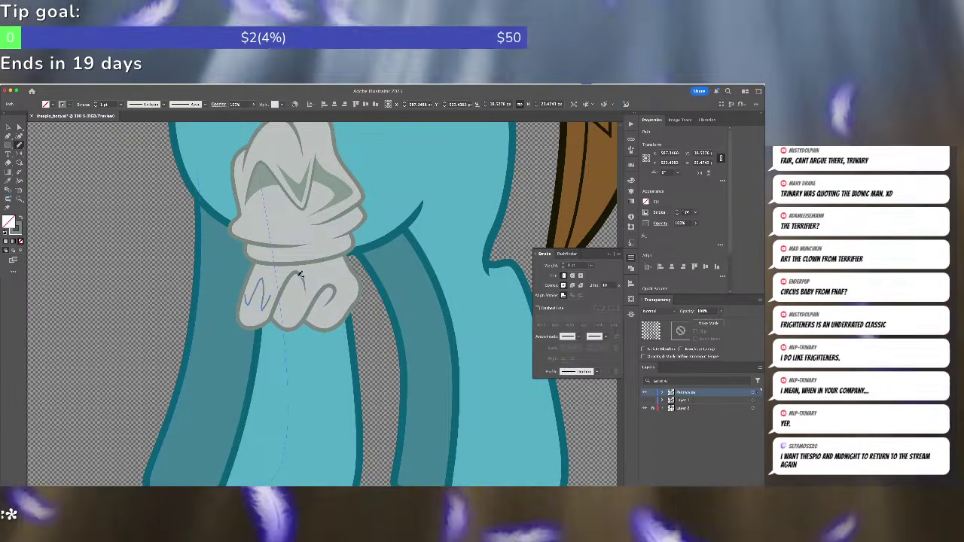
key("shift+w")
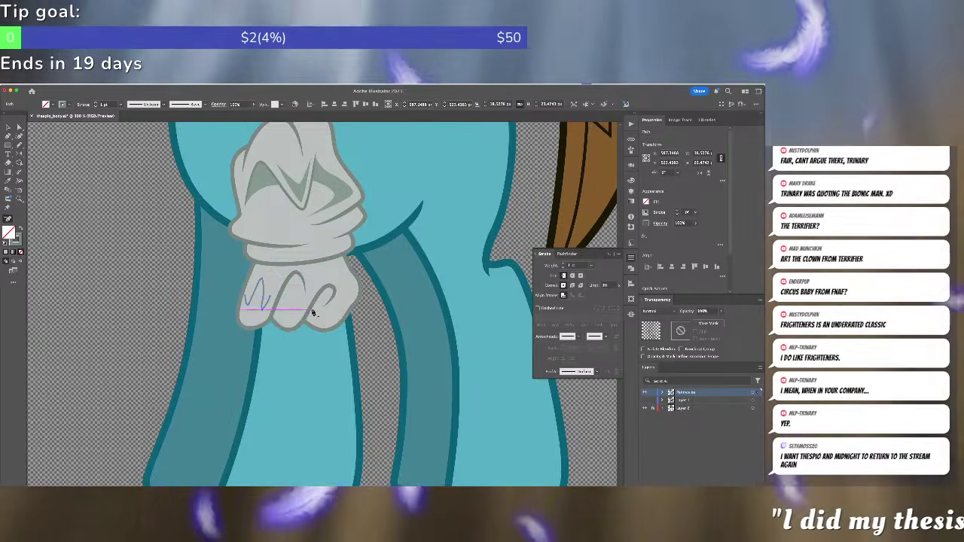
scroll(264, 309, "up", 5)
left_click(267, 204)
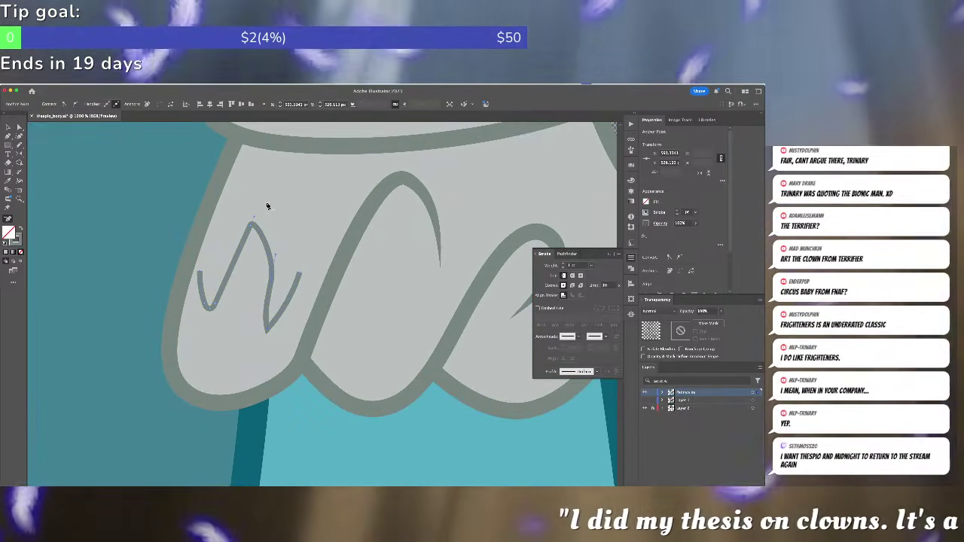
key("a")
left_click_drag(275, 256, 293, 170)
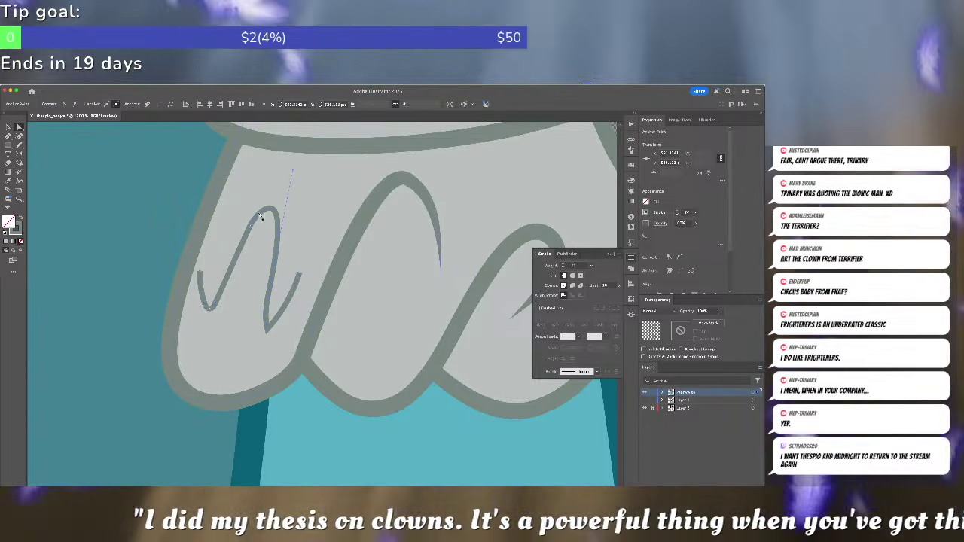
- Try rounding the sharp lower bend of the squiggle line on the cuff's leftmost fold
left_click_drag(254, 217, 254, 206)
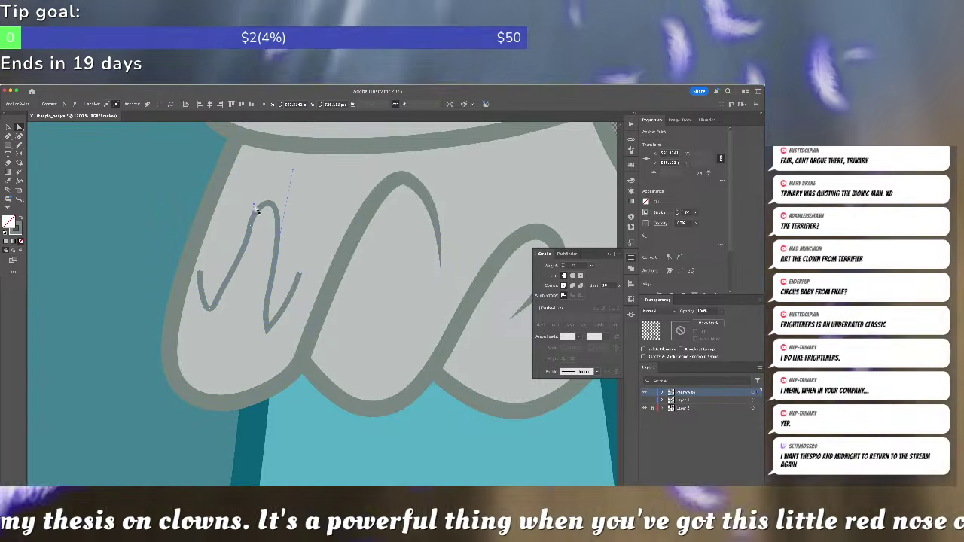
key("super+z")
key("shift+c")
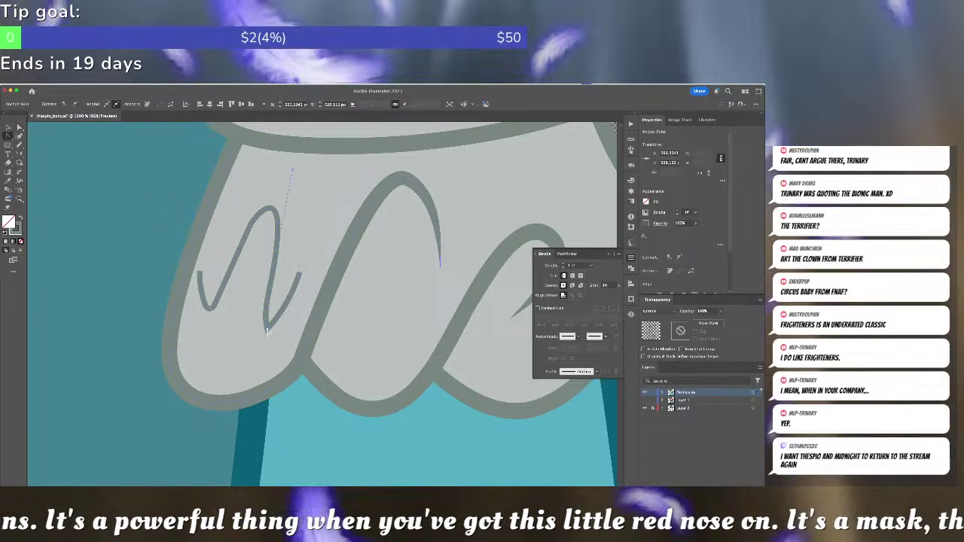
left_click_drag(267, 332, 272, 331)
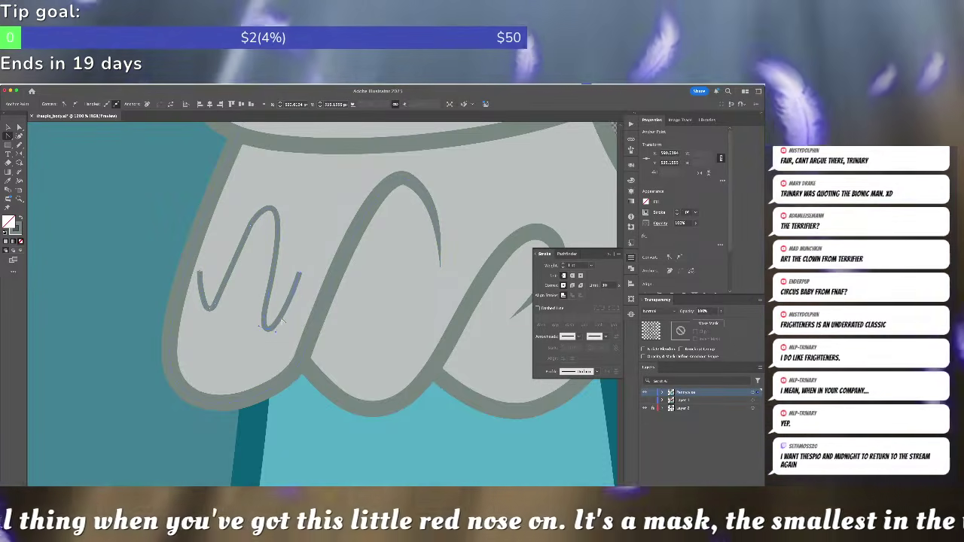
- Delete the squiggle line from the cuff's leftmost fold
key("Delete")
left_click_drag(283, 316, 125, 355)
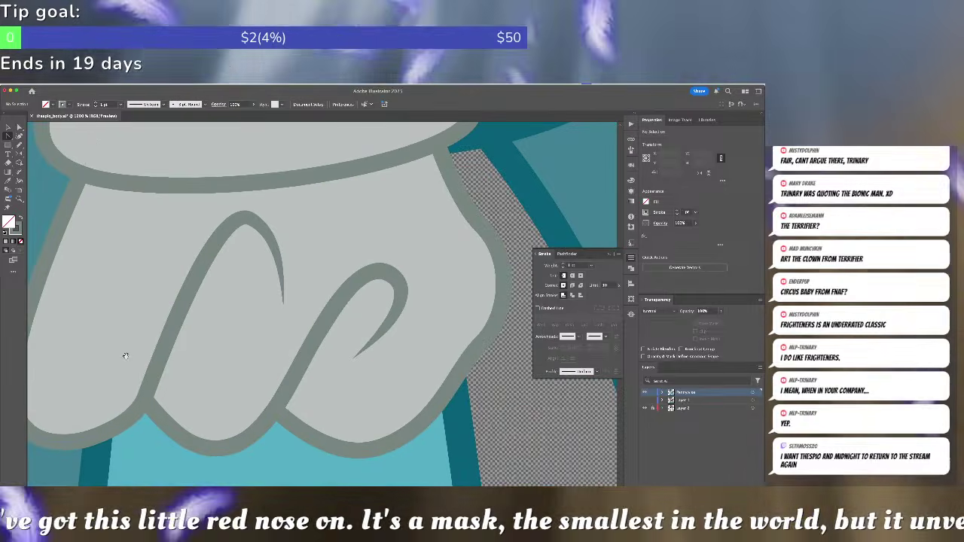
key("super+minus")
key("super+minus")
key("super+minus")
key("super+minus")
key("super+minus")
key("super+minus")
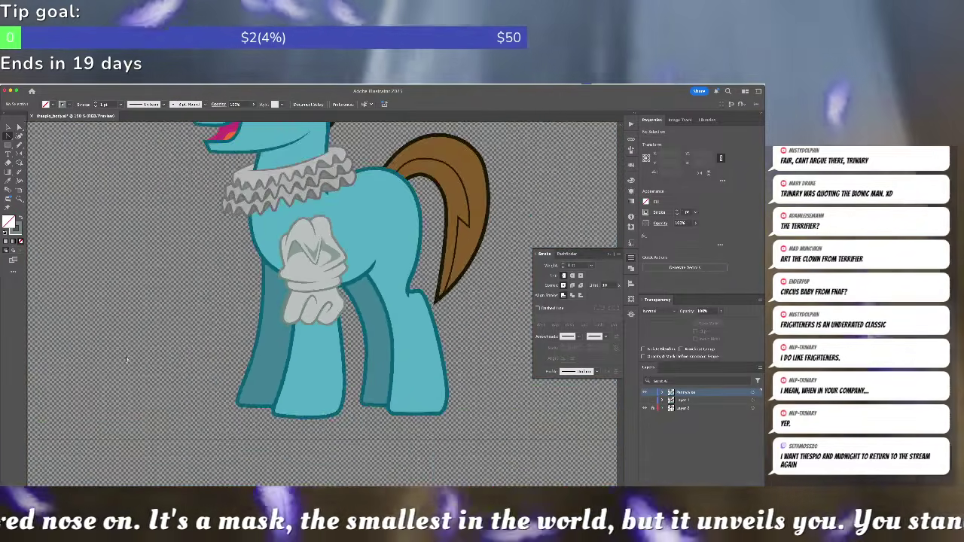
- Draw a grey-green filled shadow shape without a stroke along the inner left side of the cuff's middle fold with the Pen tool
key("super+plus")
key("super+plus")
key("ctrl+plus")
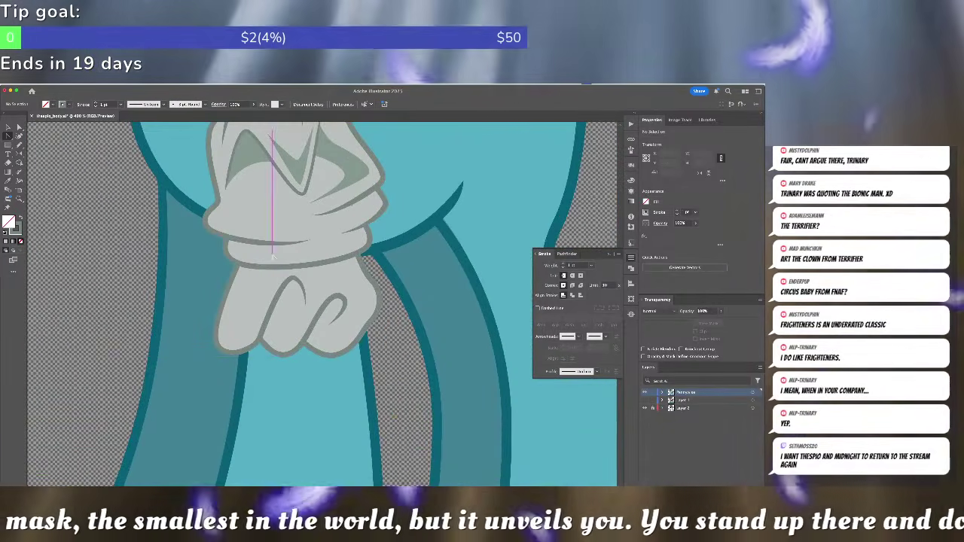
key("shift+x")
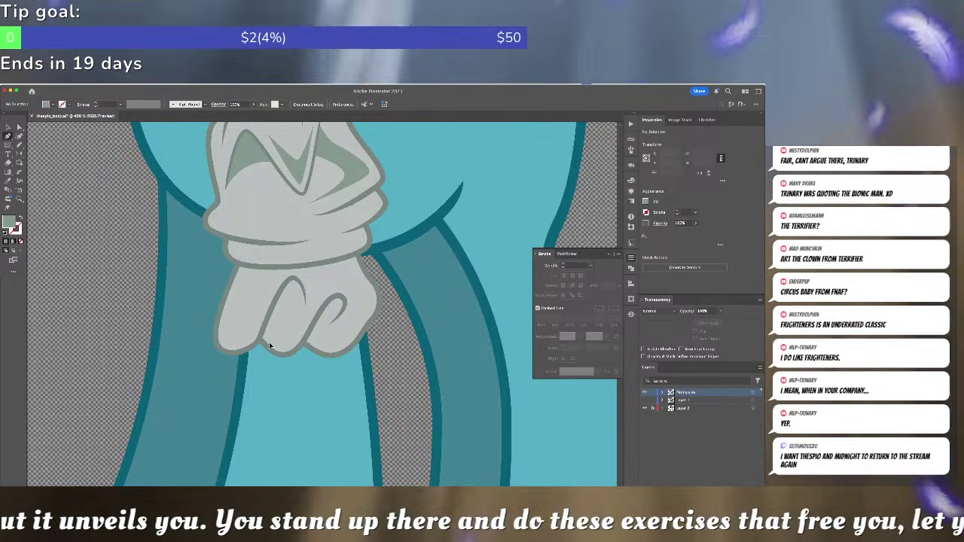
left_click(269, 342)
left_click(298, 291)
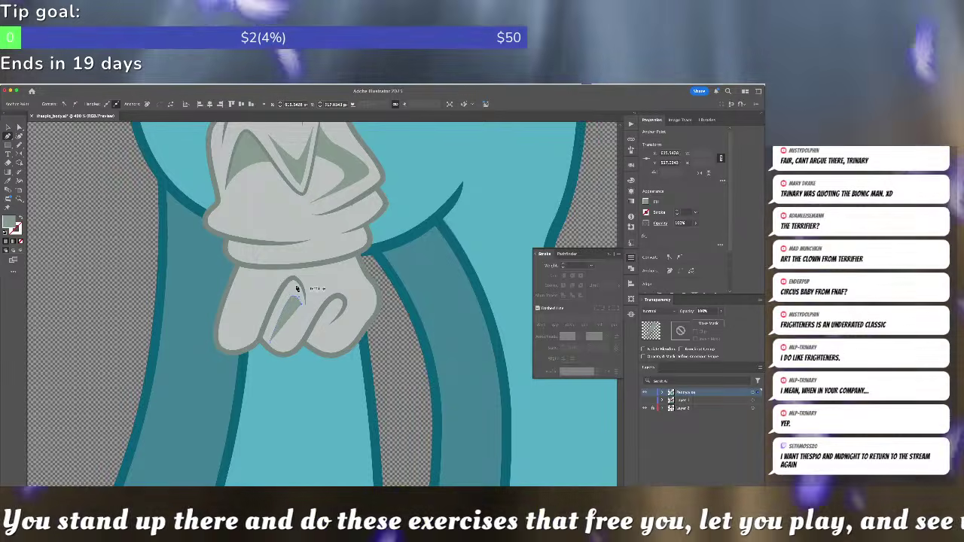
left_click(293, 282)
left_click(252, 325)
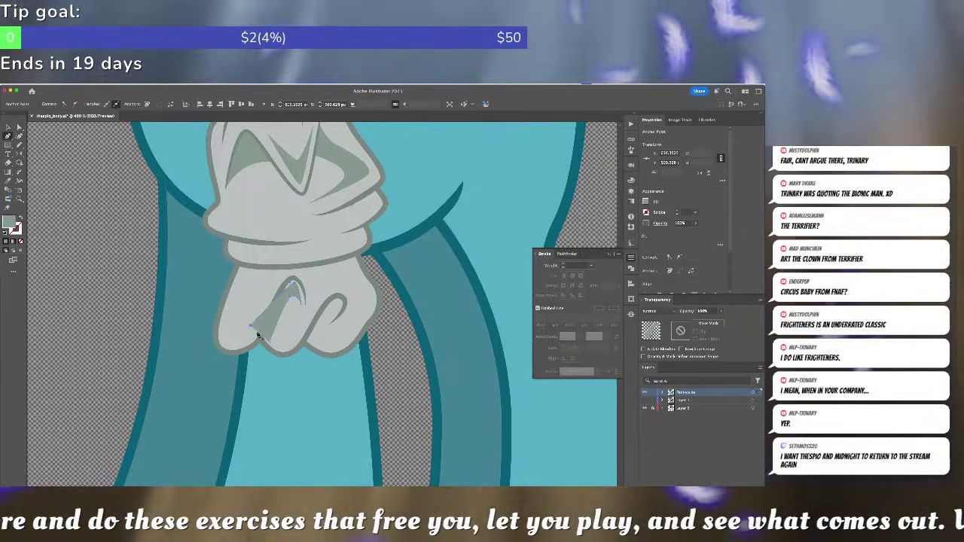
left_click(269, 341)
- Fit the middle fold's shadow to its outline by moving the bottom, peak and right-tip anchors onto the line
scroll(269, 342, "up", 3)
scroll(273, 344, "up", 3)
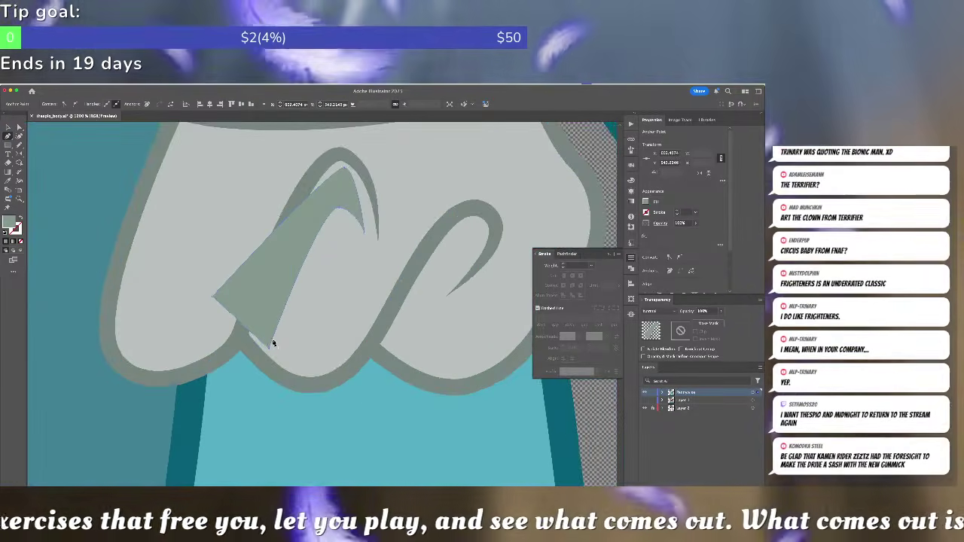
left_click_drag(266, 351, 264, 351)
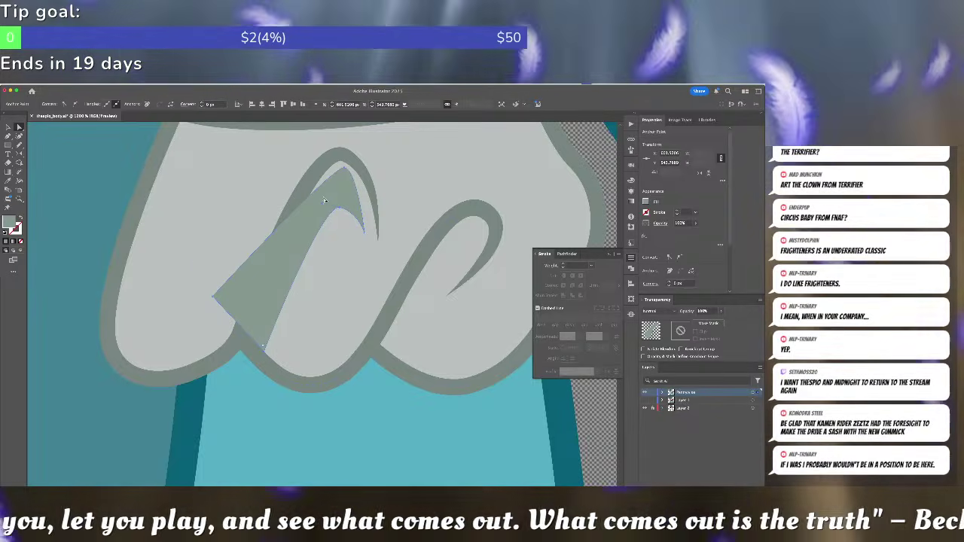
left_click_drag(345, 167, 341, 154)
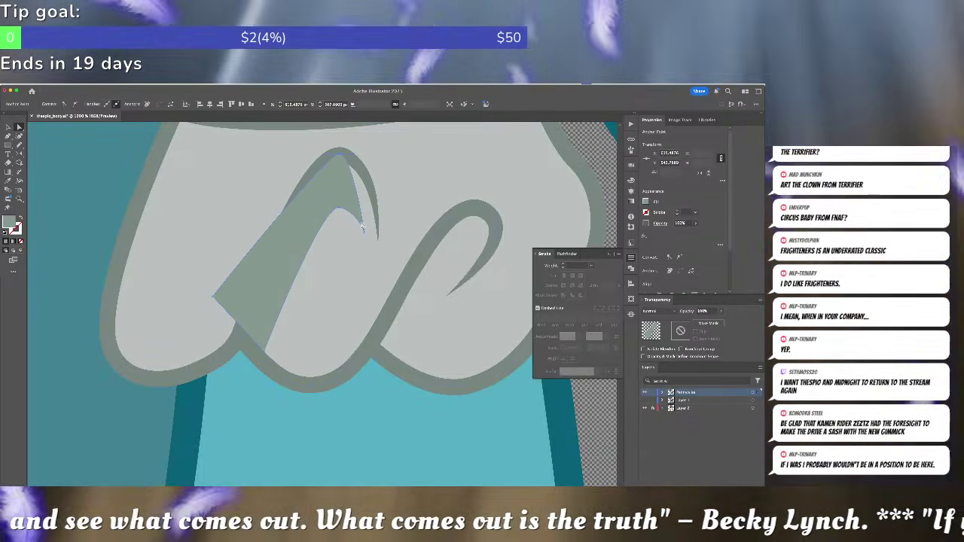
left_click_drag(365, 231, 378, 225)
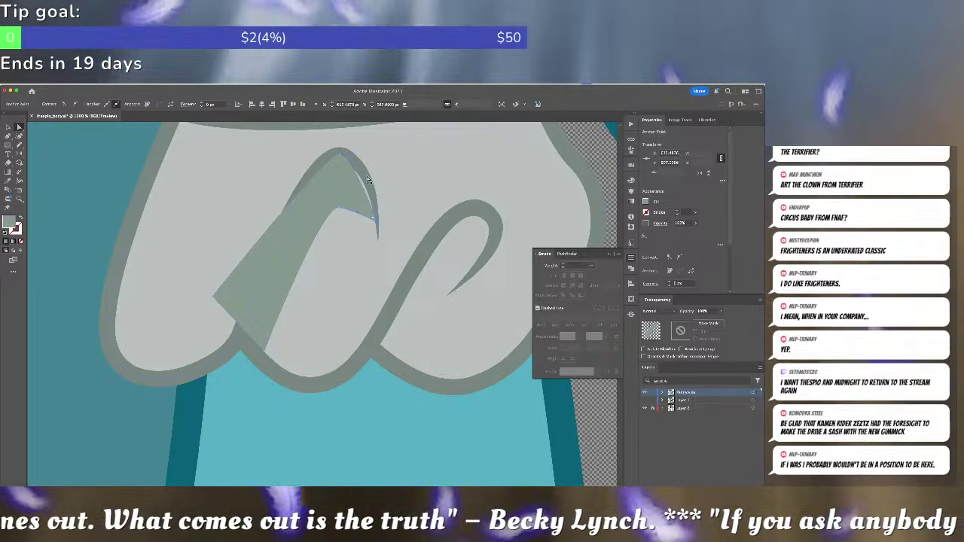
left_click(336, 206)
- Cut the shadow shape, paste it in front of the sleeve shape, and adjust its stacking order around the middle fold
key("super+x")
left_click(316, 266)
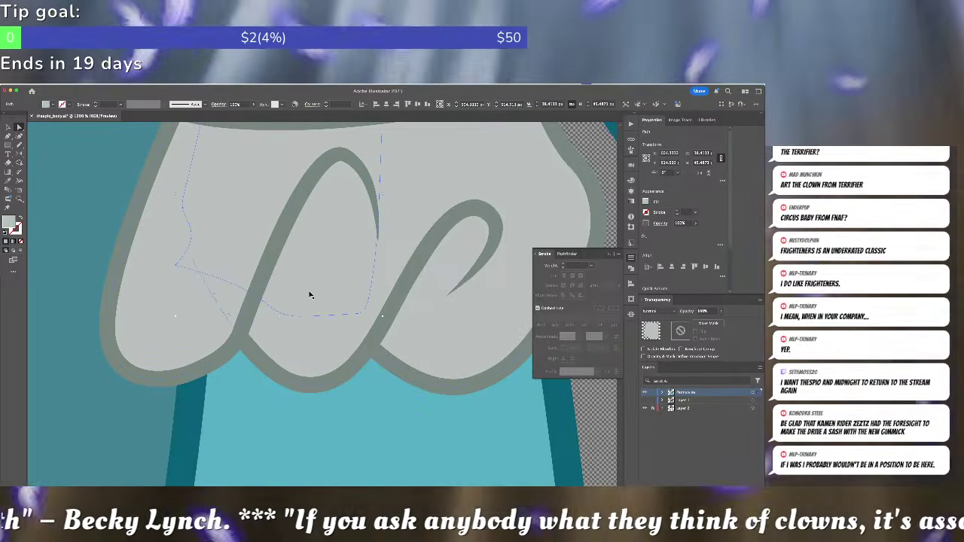
key("super+f")
key("super+]")
key("super+]")
key("super+]")
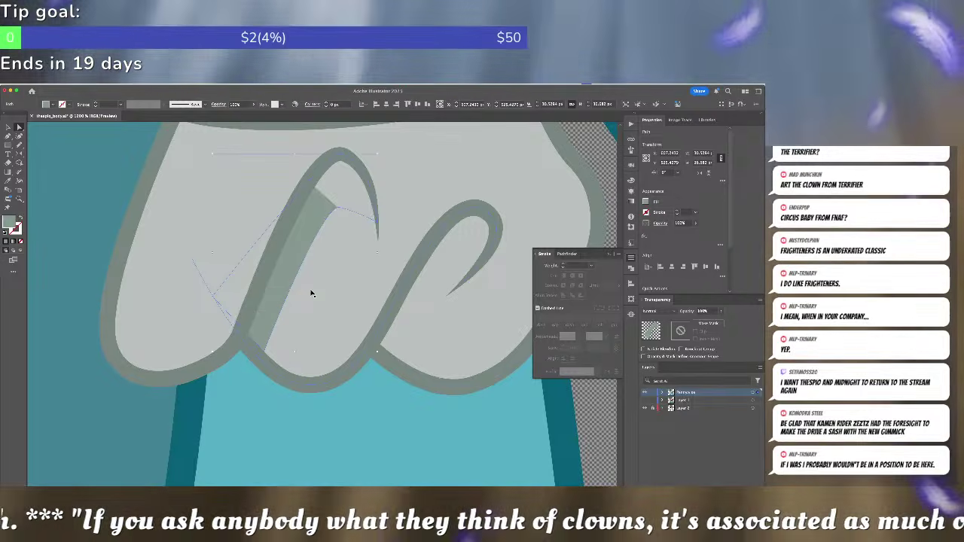
key("super+[")
key("super+shift+a")
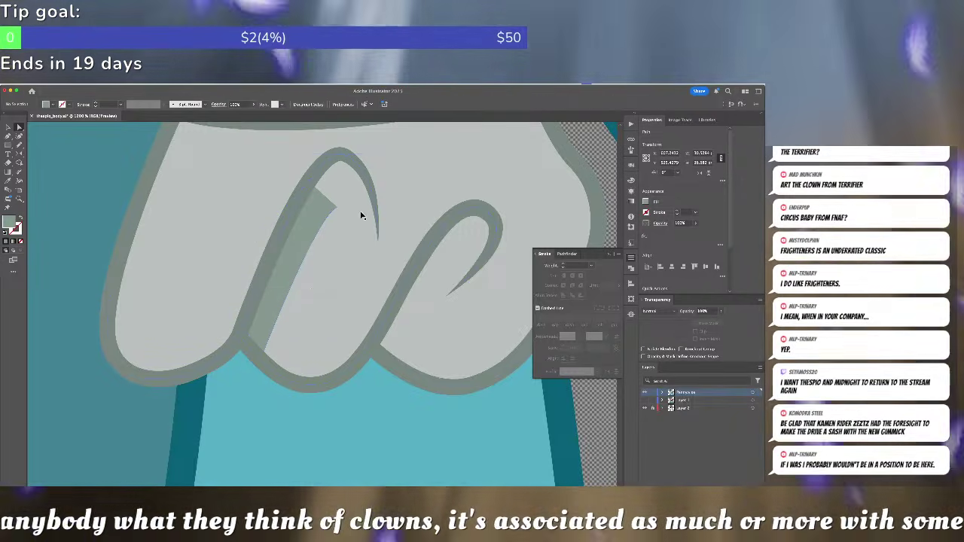
- Split the middle fold into stroke-only and fill-only paths, send the fill behind the shadow, and tuck the shadow's lower-left corner under the outline
left_click(362, 168)
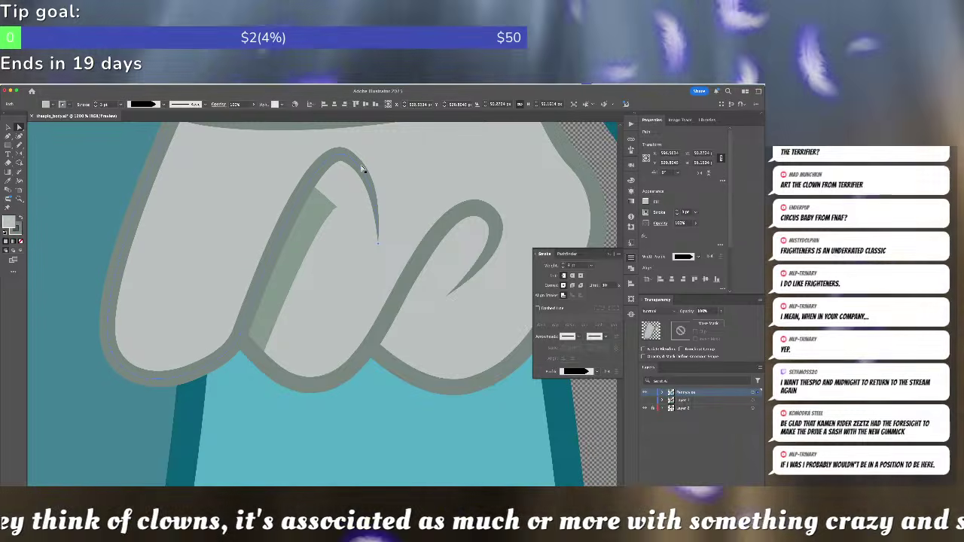
key("slash")
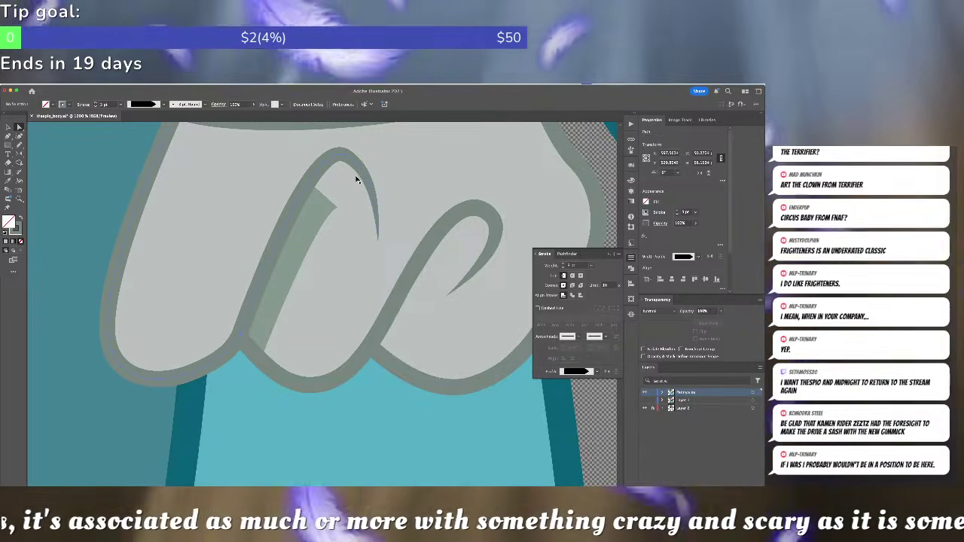
left_click(351, 182)
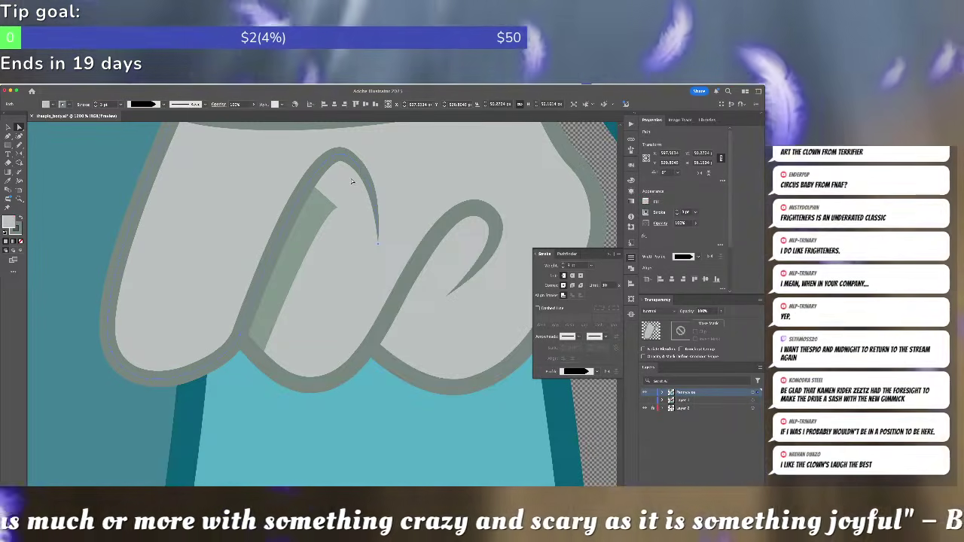
key("x")
key("slash")
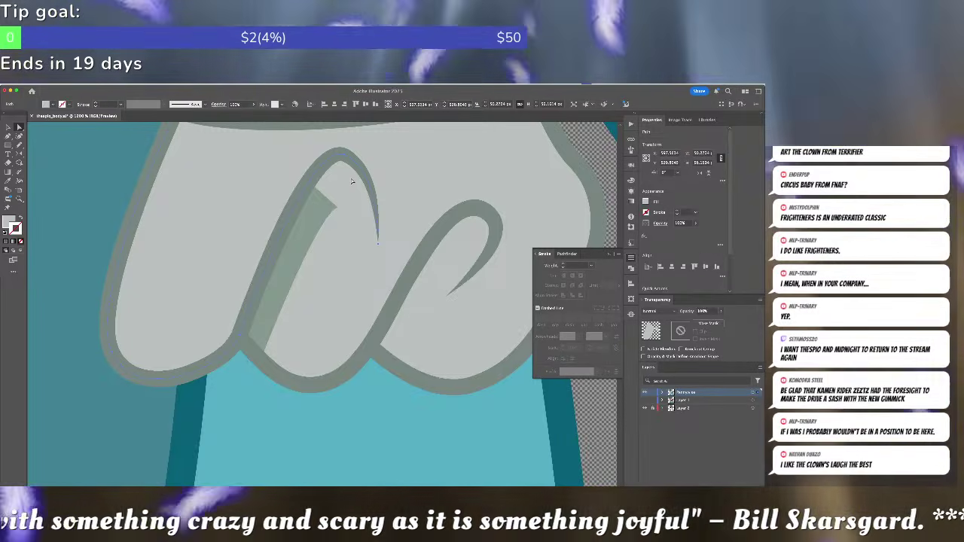
key("super+bracketleft")
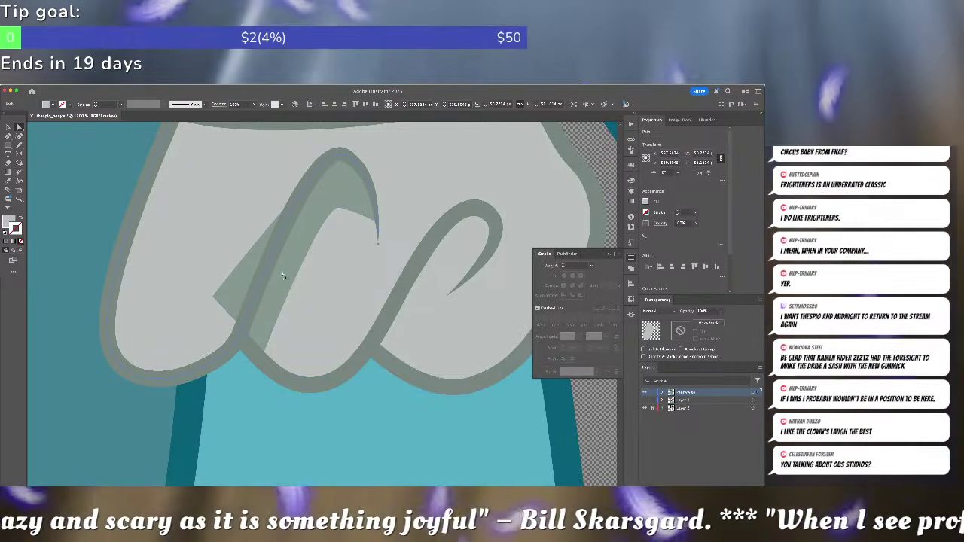
left_click_drag(213, 299, 237, 328)
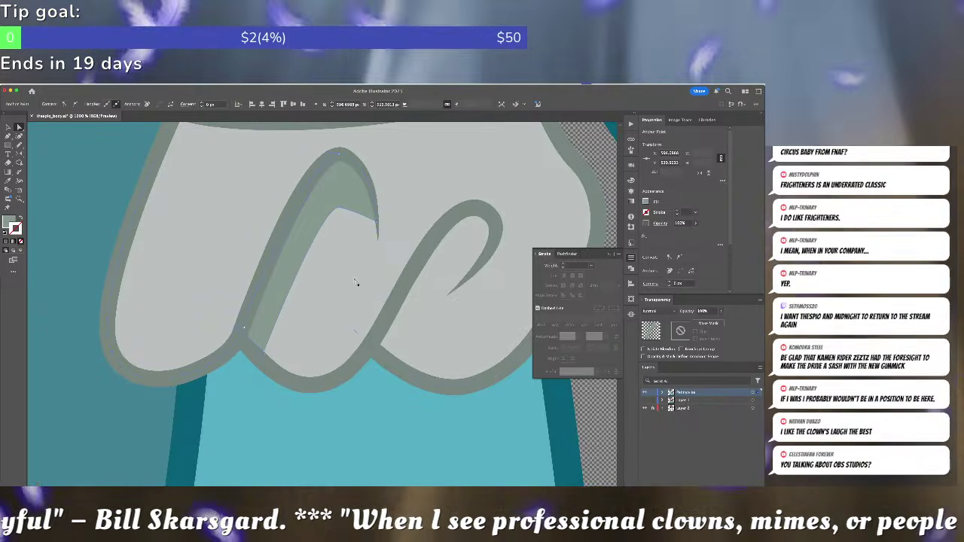
key("super+shift+a")
- Split the cuff's right fold into a stroke-only outline and a fill-only shape
left_click(480, 227)
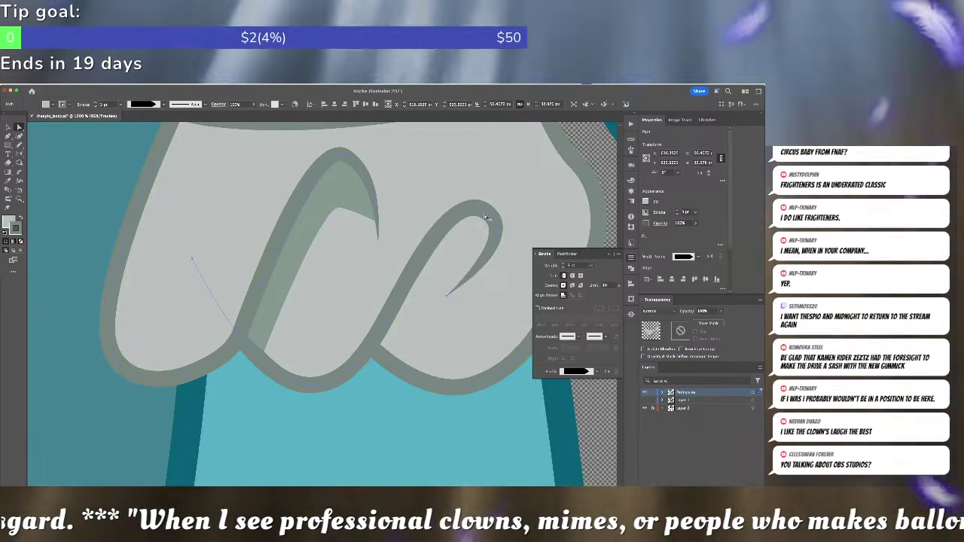
left_click(486, 217)
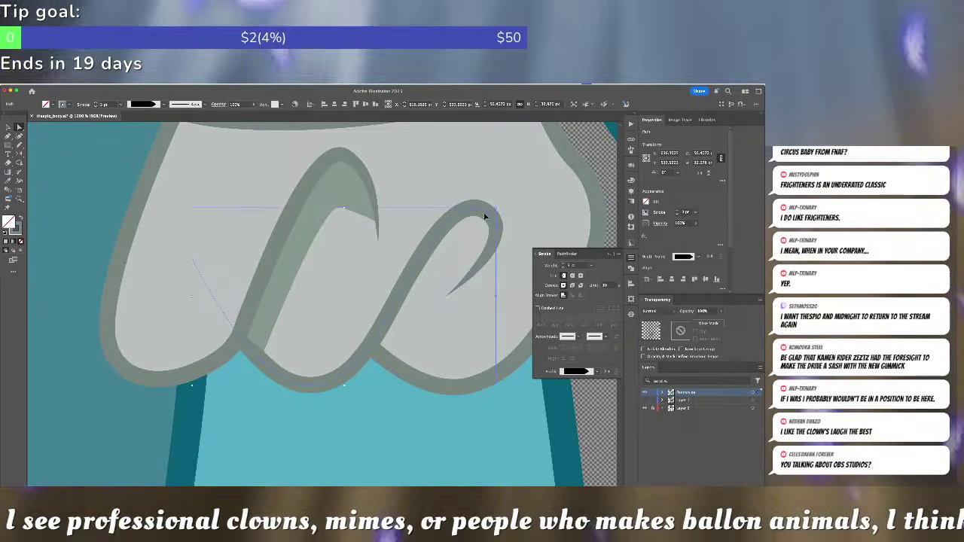
left_click(476, 240)
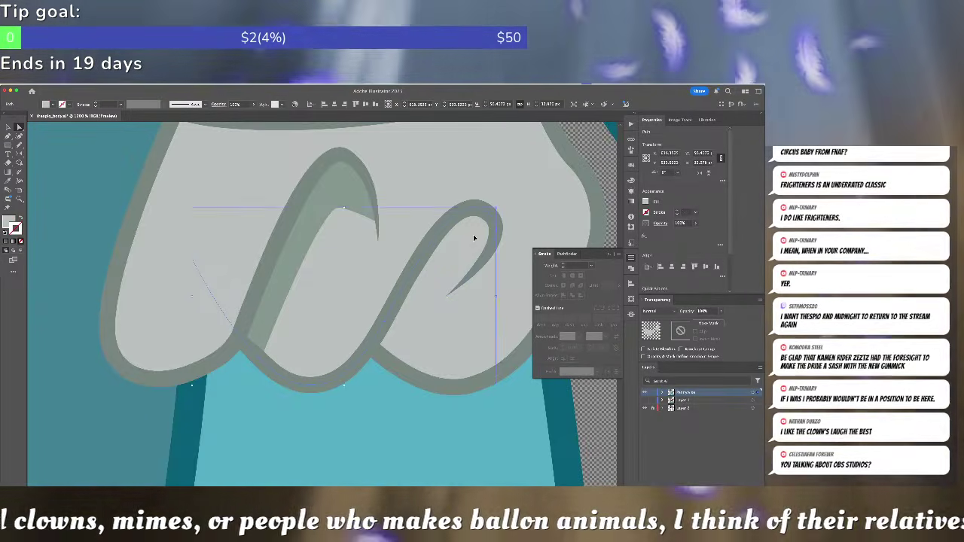
- Reshape the middle fold's shadow by extending its right tip to the outline's end and curving its inner edge beneath the peak
left_click(363, 221)
left_click(379, 233)
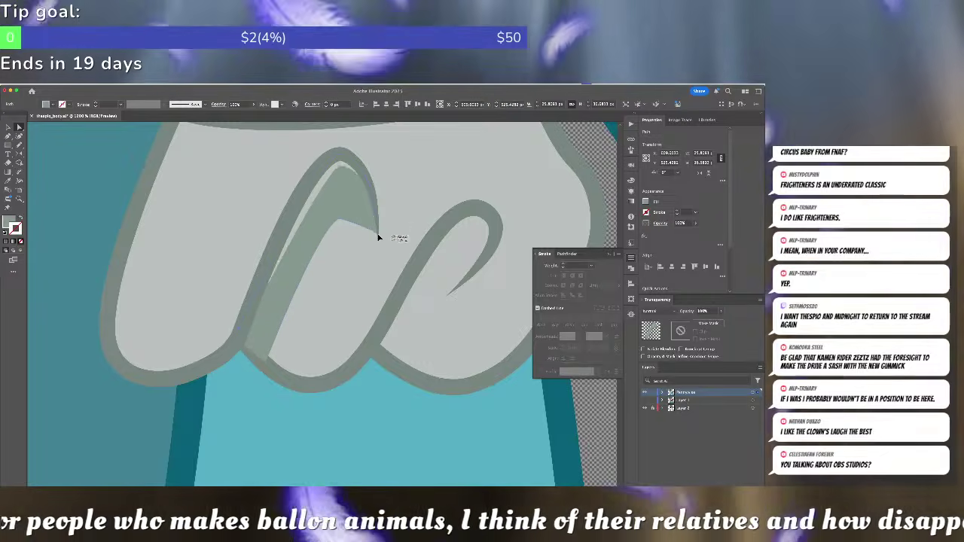
left_click_drag(380, 225, 378, 242)
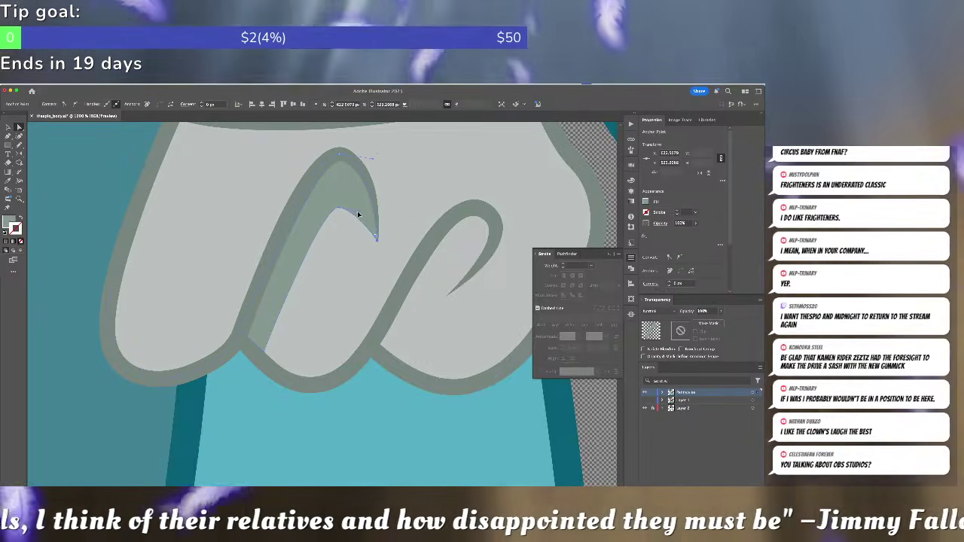
left_click_drag(344, 201, 367, 187)
left_click(414, 247)
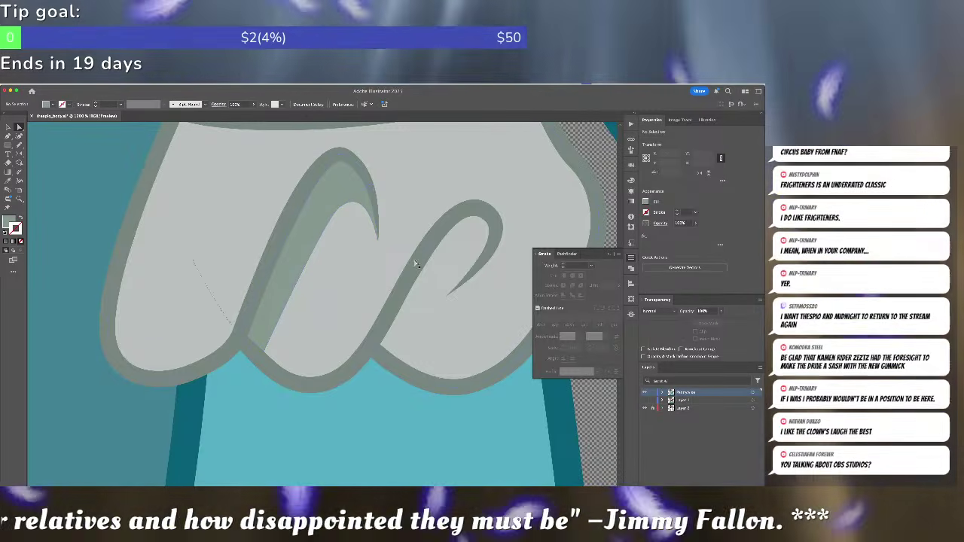
- Draw a grey-green curved shadow along the inside of the right fold, extending its left and top edges onto the outline
left_click(451, 373)
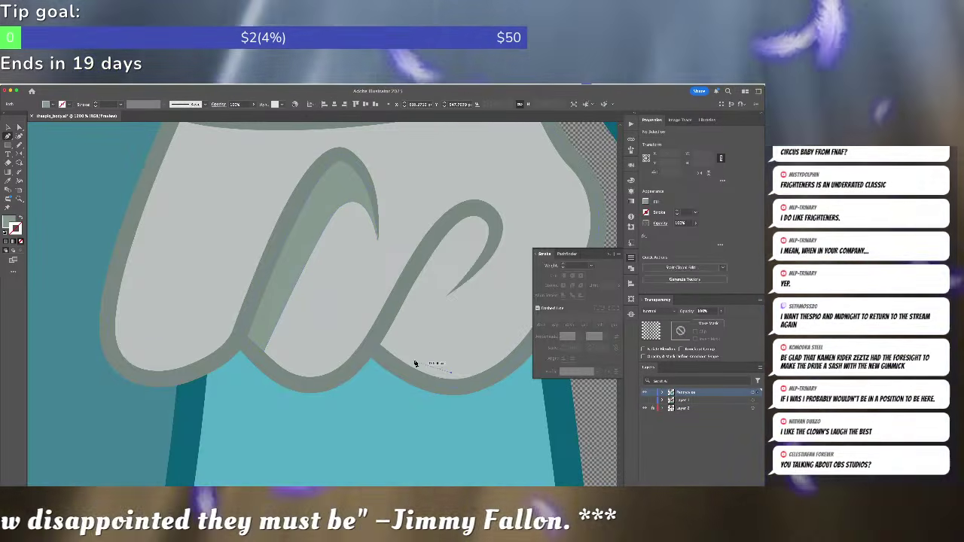
left_click(393, 335)
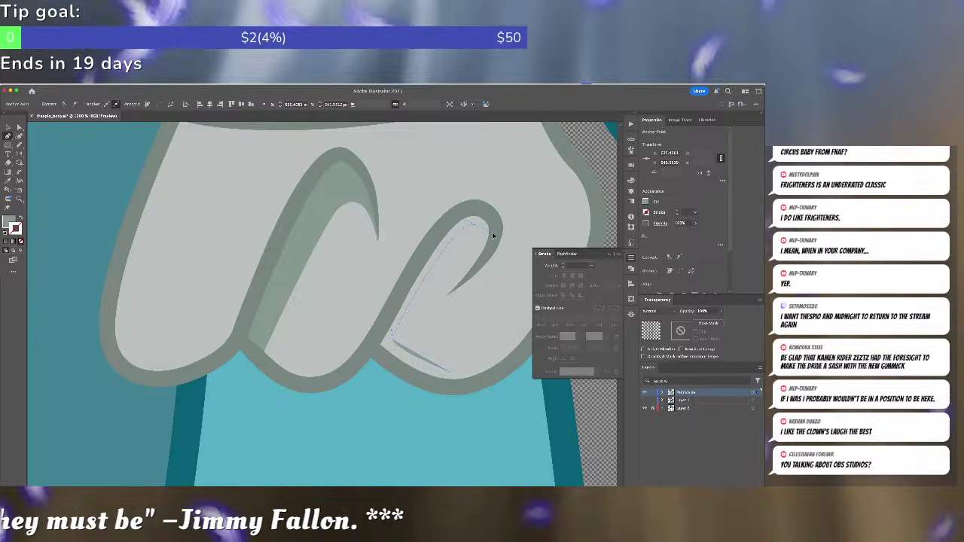
left_click(473, 224)
left_click(455, 279)
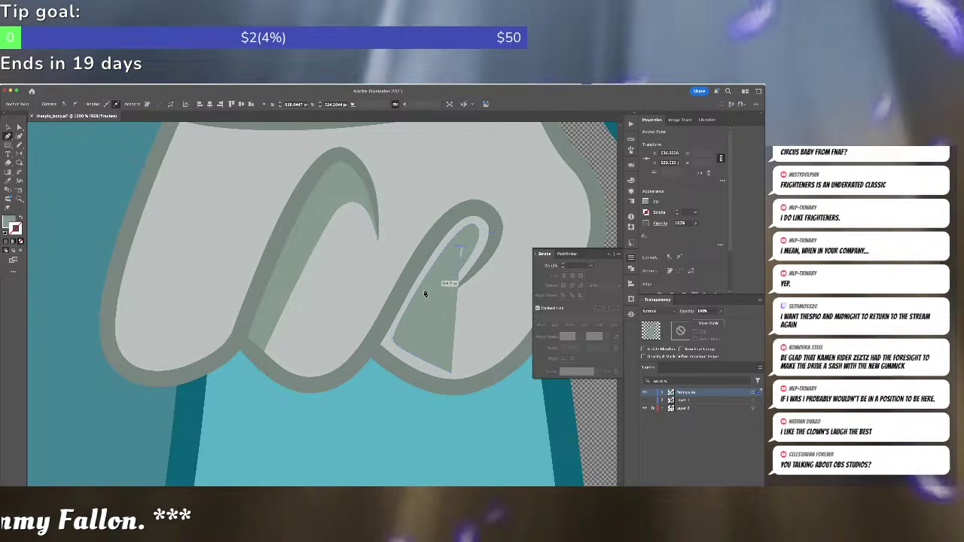
left_click_drag(417, 320, 384, 339)
left_click(451, 374)
left_click(453, 373)
key("a")
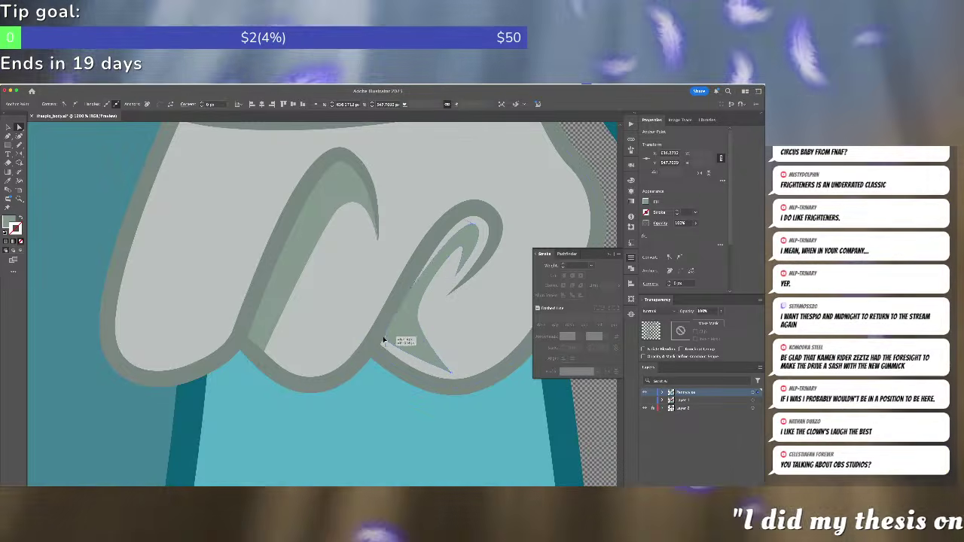
left_click_drag(476, 229, 482, 219)
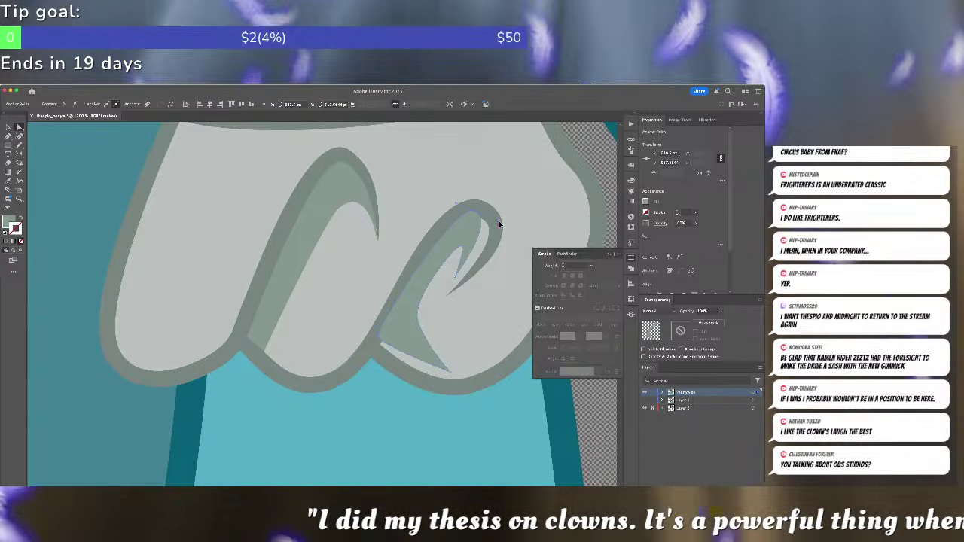
- Cut the right fold's shadow and paste it in front of the fold's fill, beneath the outline
key("super+x")
left_click(474, 236)
key("super+f")
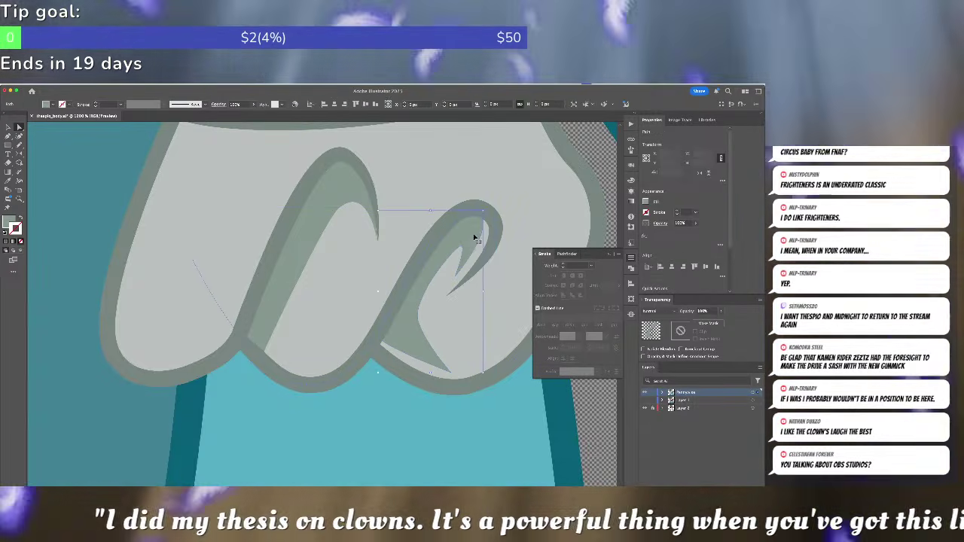
left_click(609, 240)
key("ctrl+minus")
key("ctrl+minus")
key("ctrl+minus")
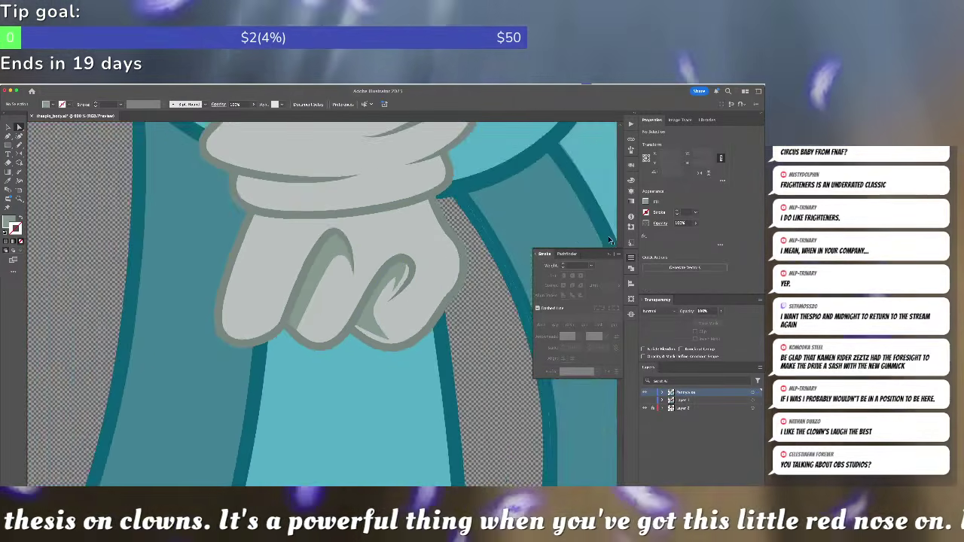
- Draw a light grey triangular ruffle fold over the left edge of the near front leg, below the cuff
key("ctrl+minus")
key("ctrl+minus")
key("ctrl+minus")
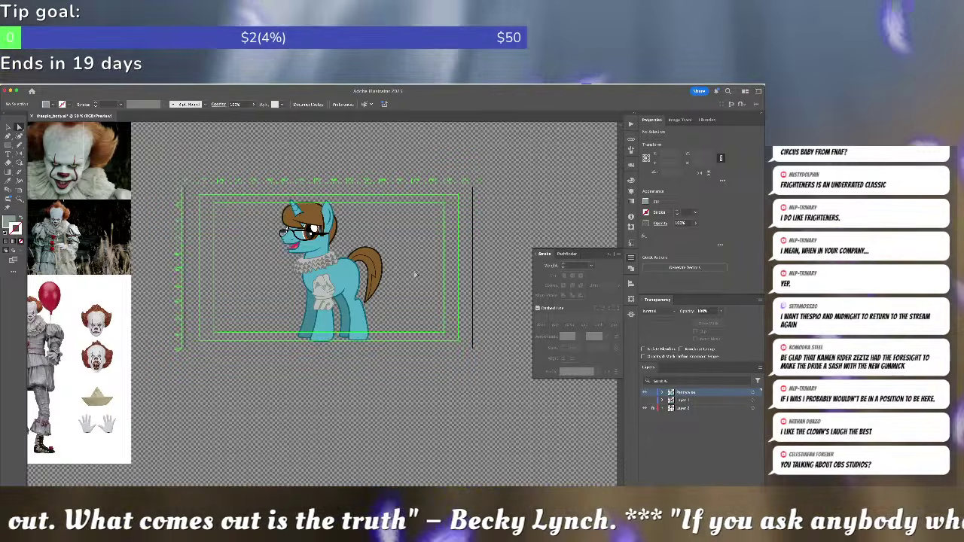
left_click_drag(222, 369, 271, 351)
scroll(339, 329, "up", 2)
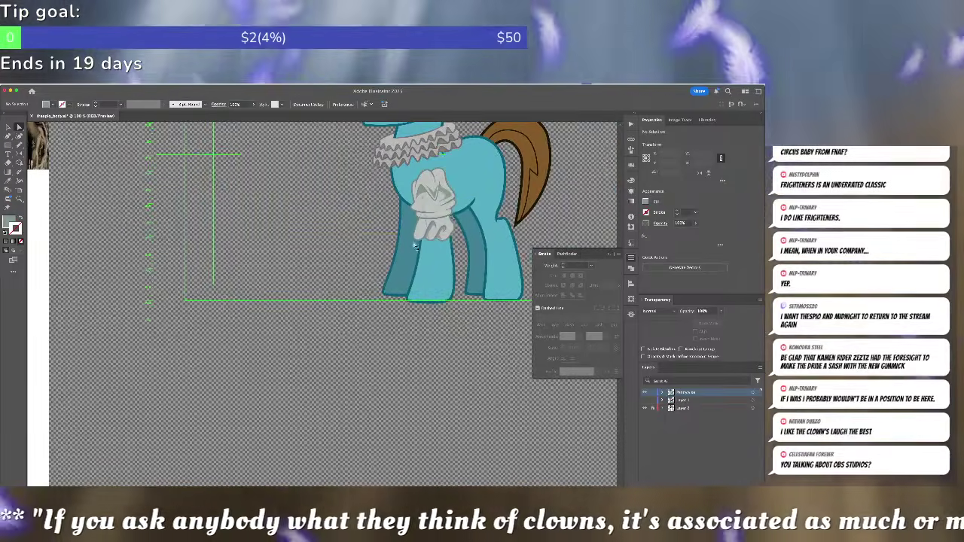
scroll(420, 252, "up", 2)
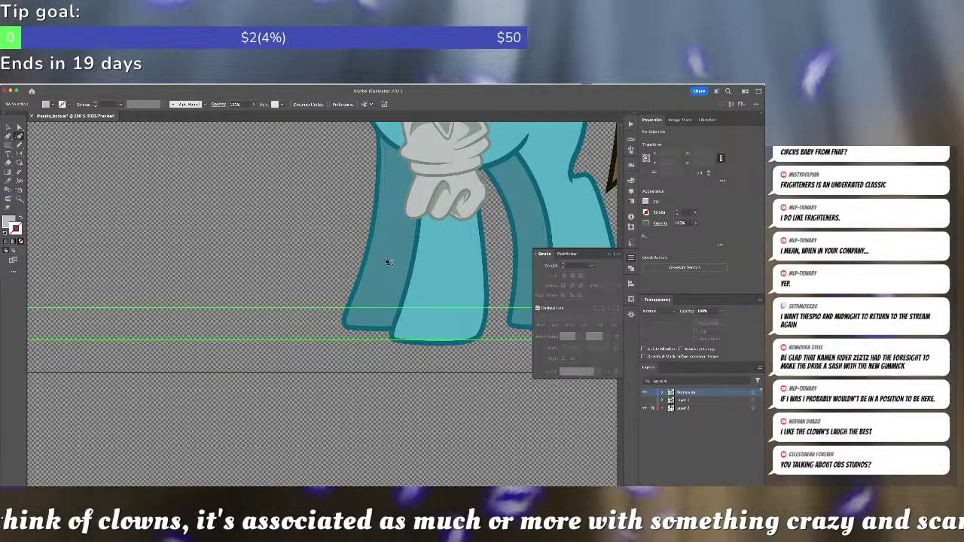
left_click(404, 259)
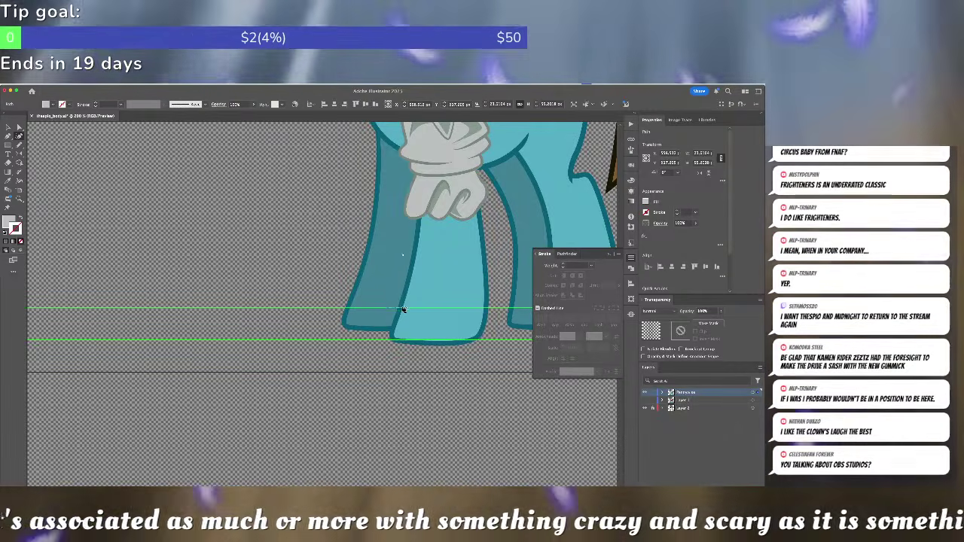
left_click(403, 256)
left_click(382, 305)
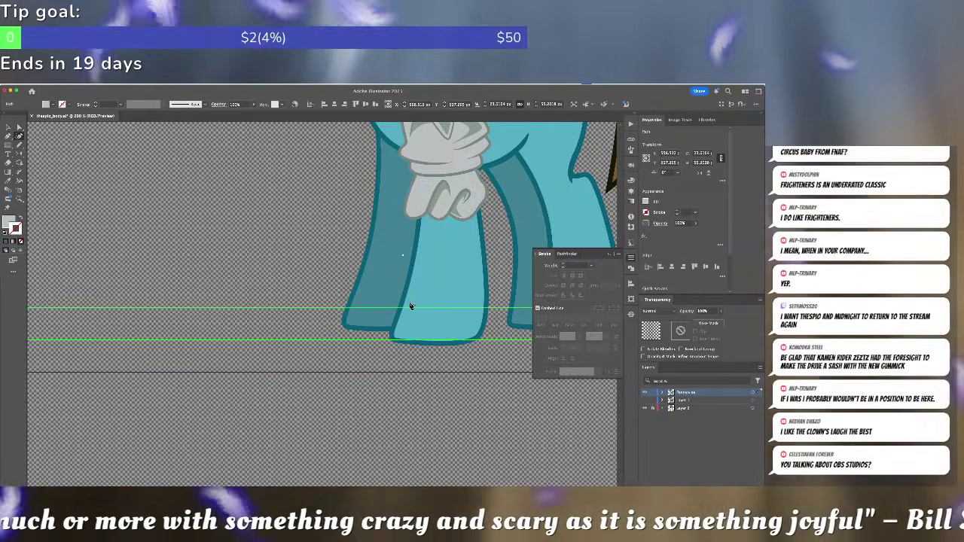
left_click(409, 303)
- Shift the new fold's tip up onto the leg's edge, curve its left side inward, and apply the cuff's grey outline
key("a")
left_click_drag(404, 256, 414, 250)
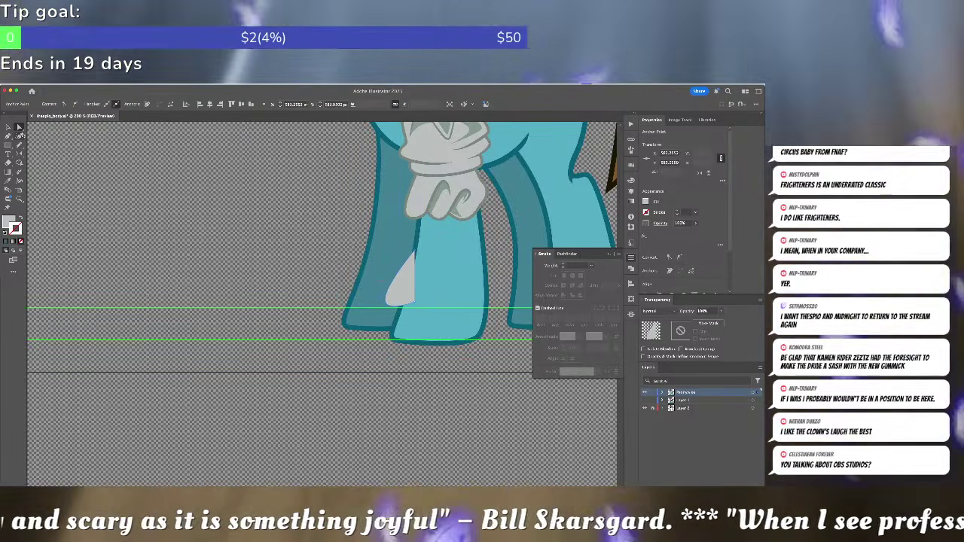
left_click_drag(399, 271, 403, 286)
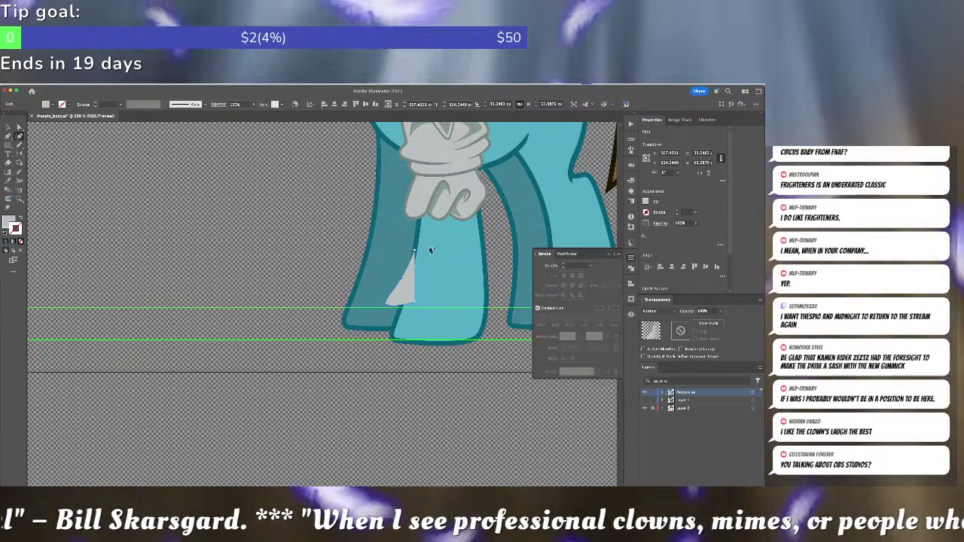
key("i")
left_click(419, 186)
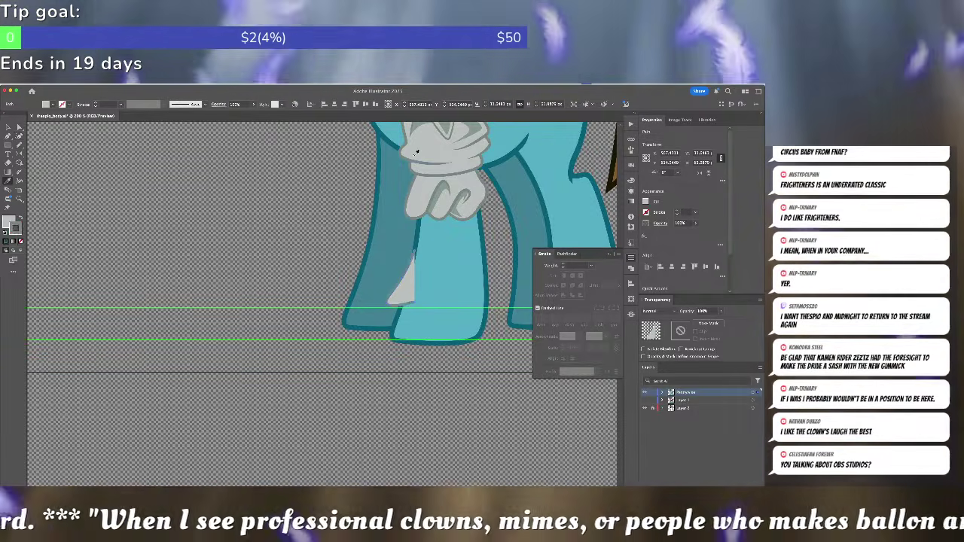
key("super+shift+a")
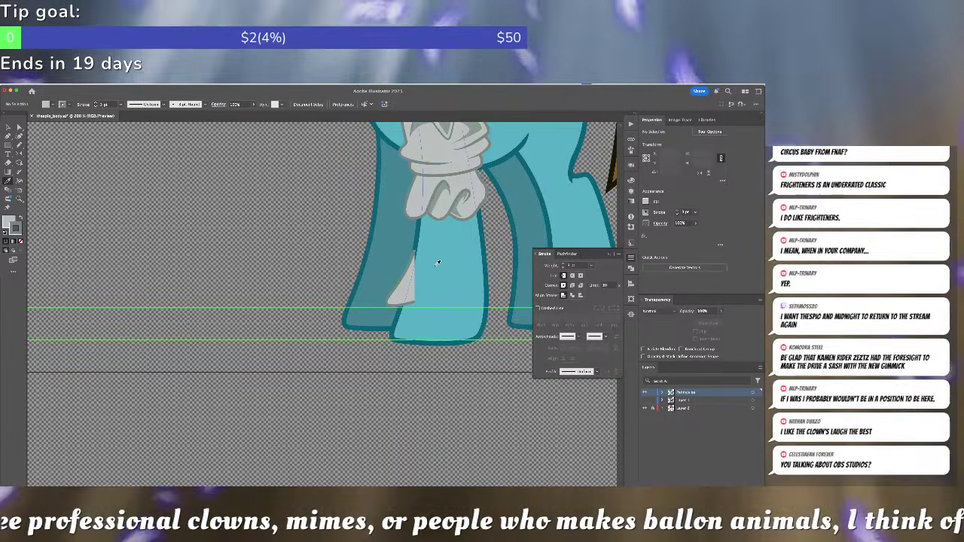
- Draw a second outlined ruffle fold with a flat top and flared rounded hem, overlapping the first fold's right side
key("p")
left_click_drag(415, 286, 417, 319)
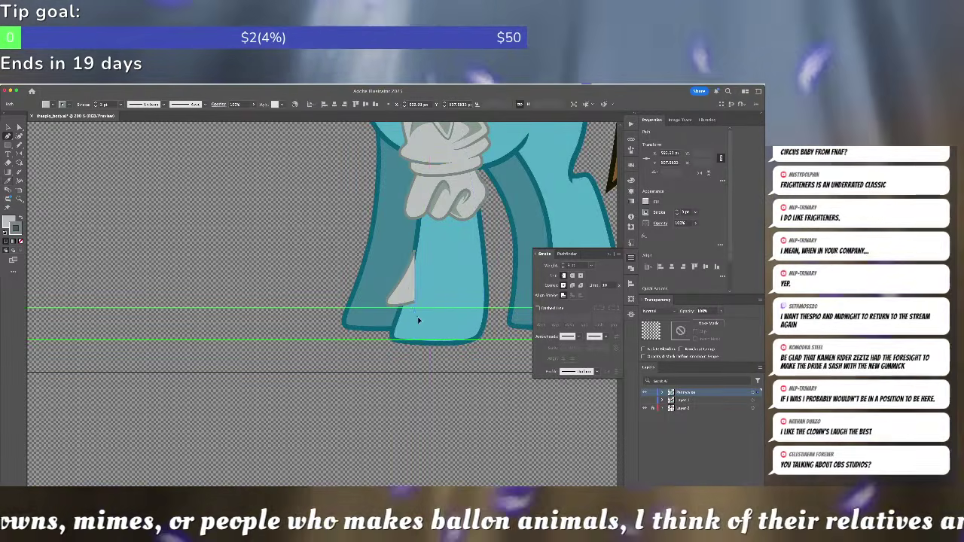
left_click(426, 320)
left_click(450, 314)
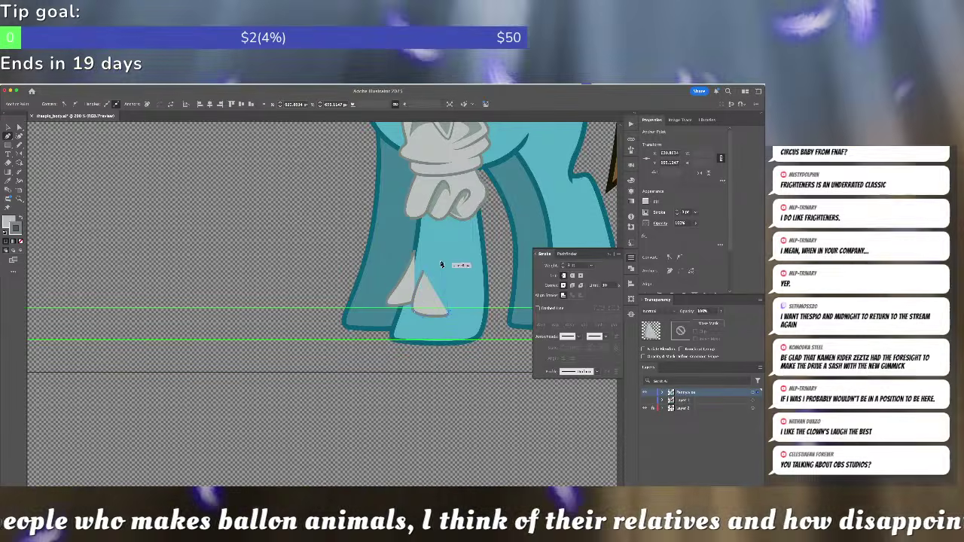
left_click(444, 256)
key("a")
key("p")
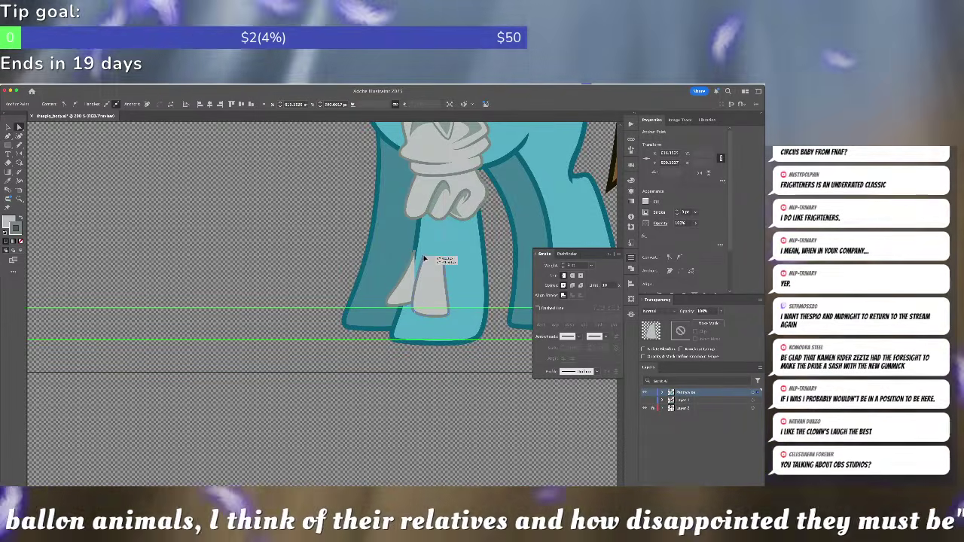
left_click(425, 258)
left_click(465, 273, "super")
- Draw a third outlined ruffle fold with a pointed tip and rounded hem, to the right of the second fold
left_click_drag(465, 273, 335, 367)
left_click(318, 399)
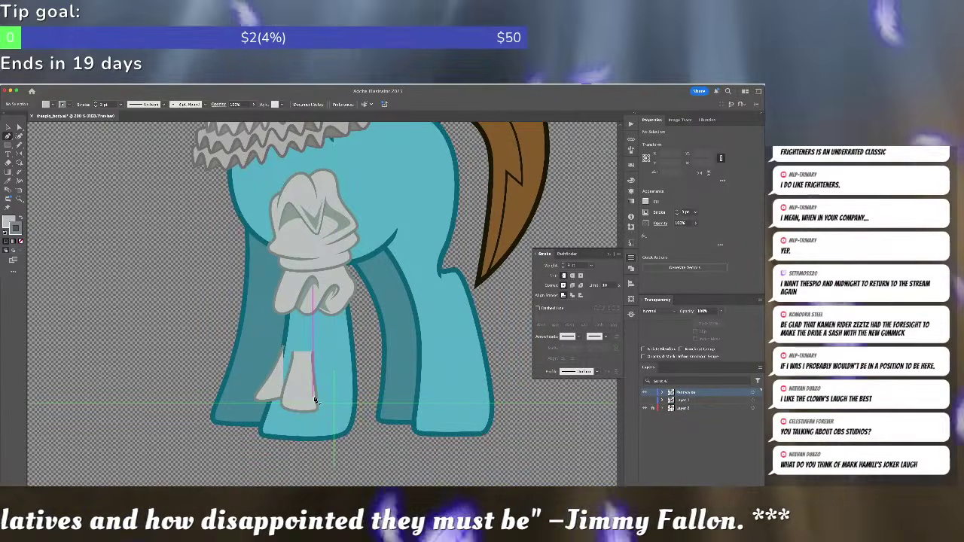
left_click(338, 404)
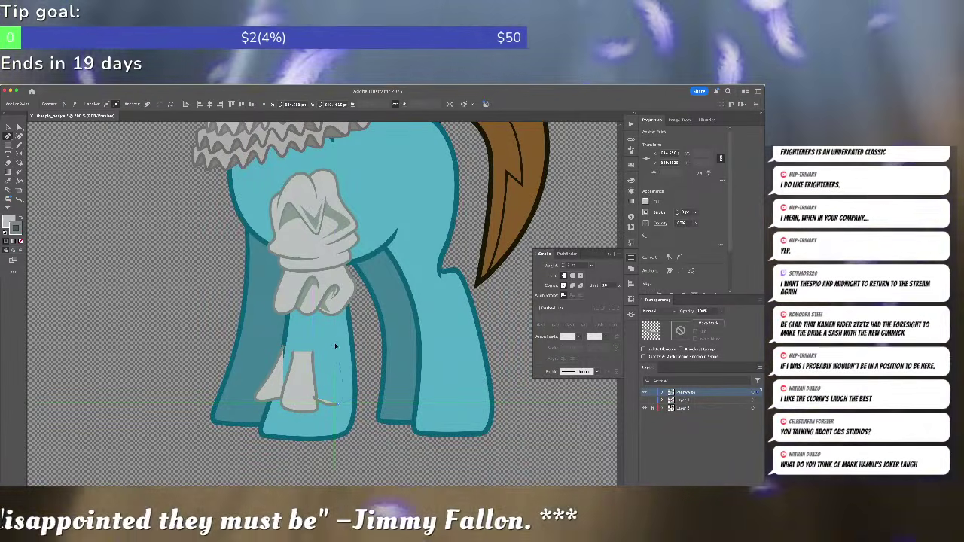
left_click_drag(333, 345, 337, 327)
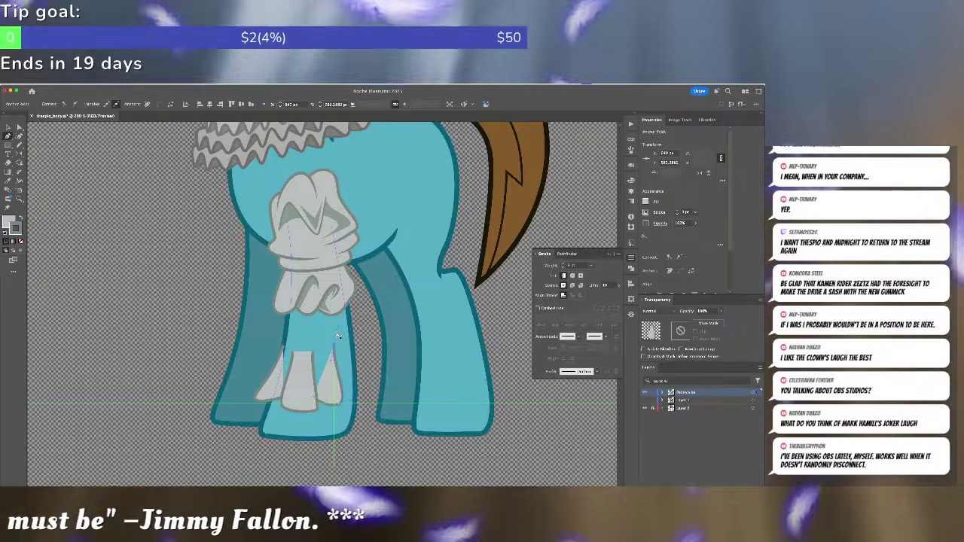
left_click(338, 334, "super")
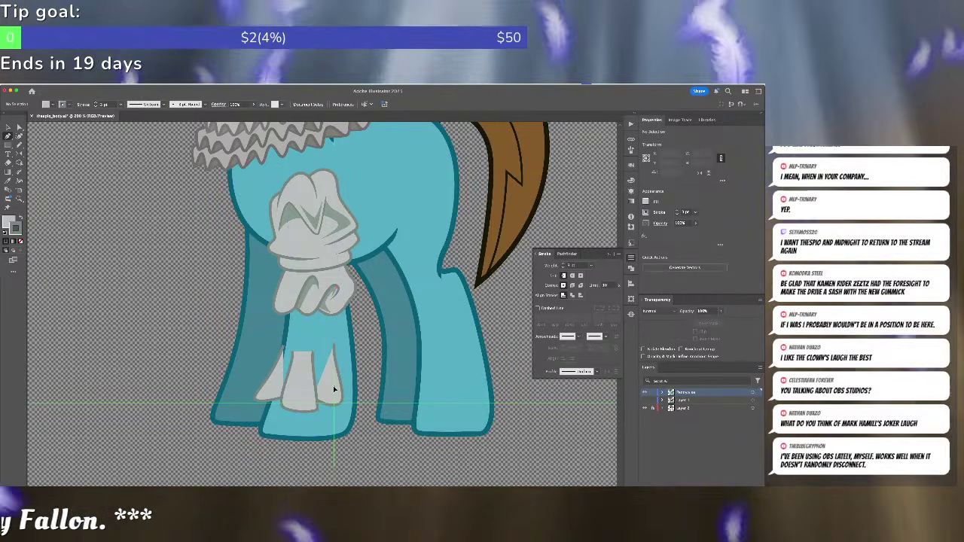
- Draw a fourth fold flaring past the leg's right edge, with its top extended up to the cuff's right fold
left_click_drag(335, 390, 376, 399)
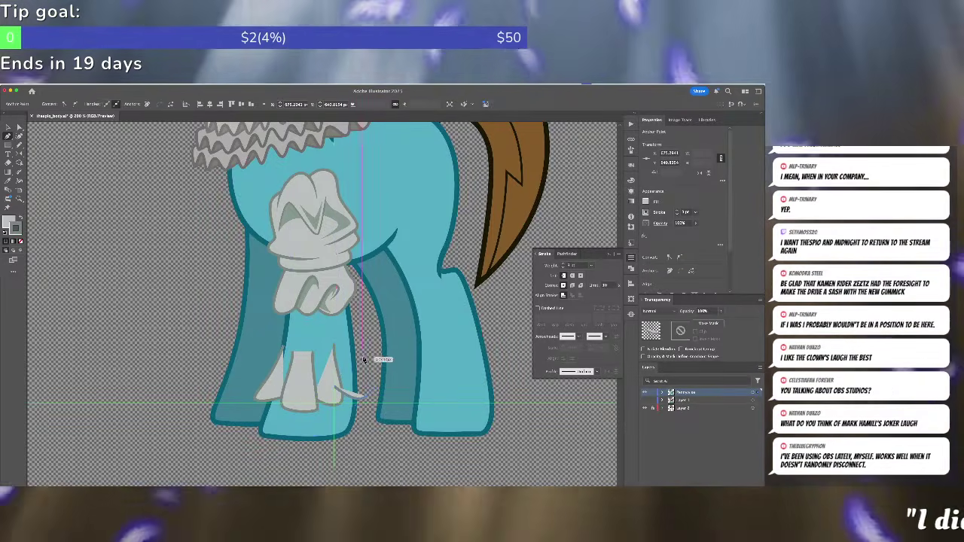
left_click(355, 346)
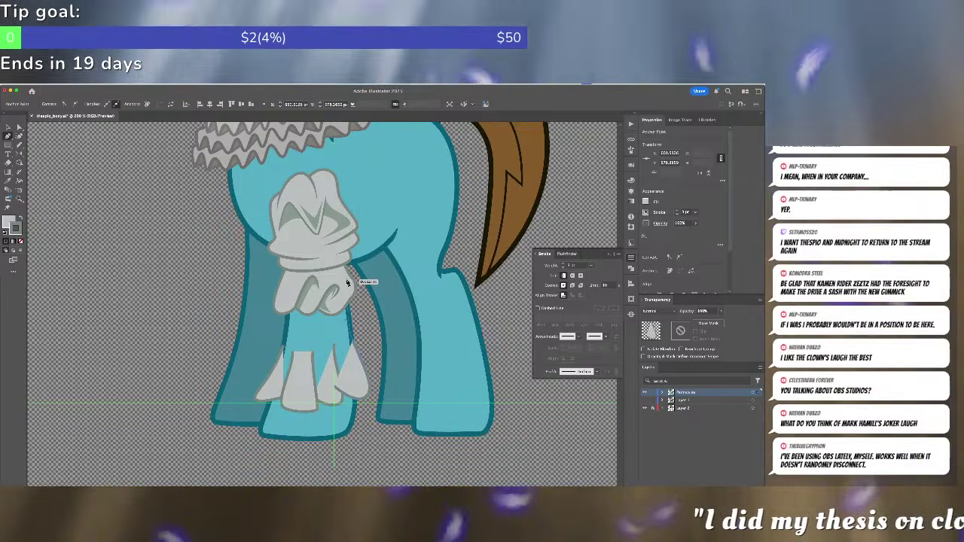
left_click(347, 285)
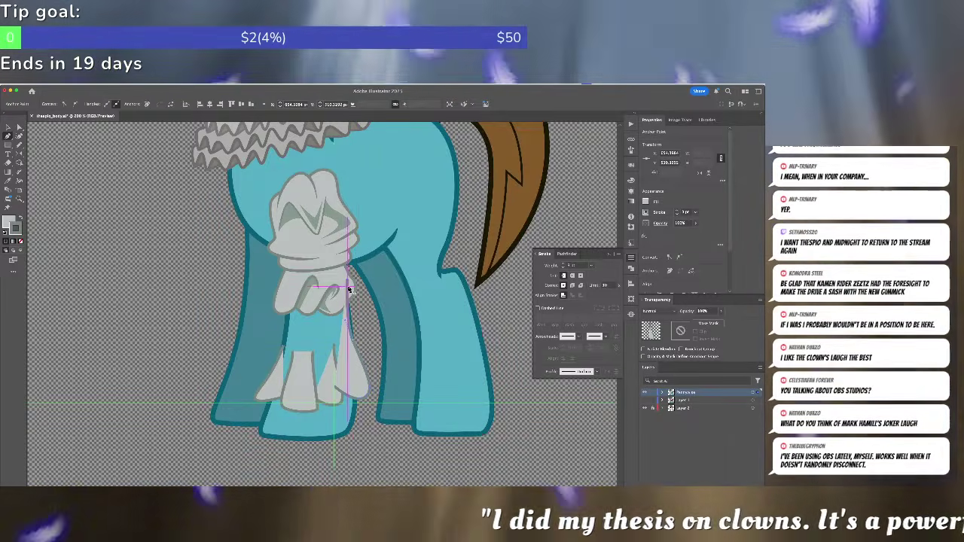
- Cut the four lower folds, paste them behind the cuff, and adjust the rightmost fold's top point and outer edge
key("a")
left_click(343, 369)
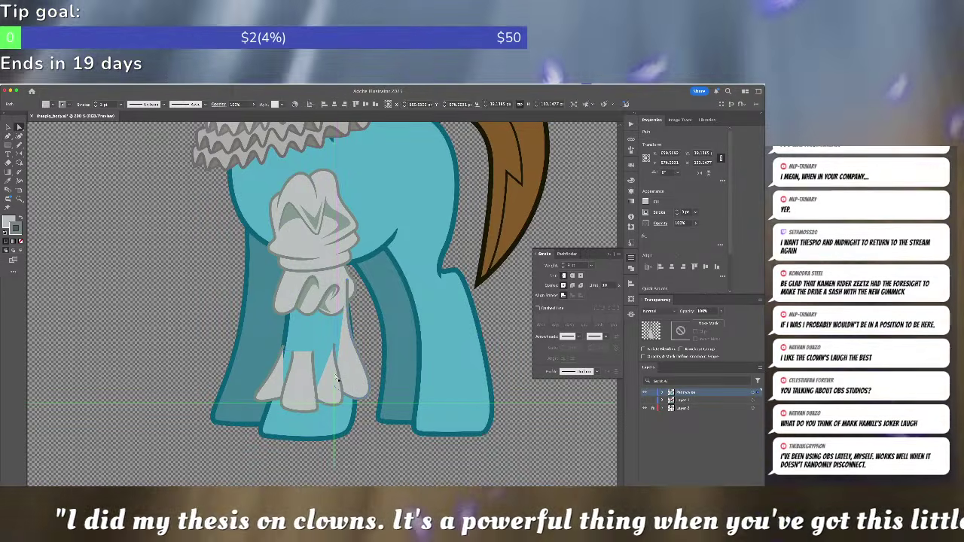
left_click(276, 385, "shift")
key("super+x")
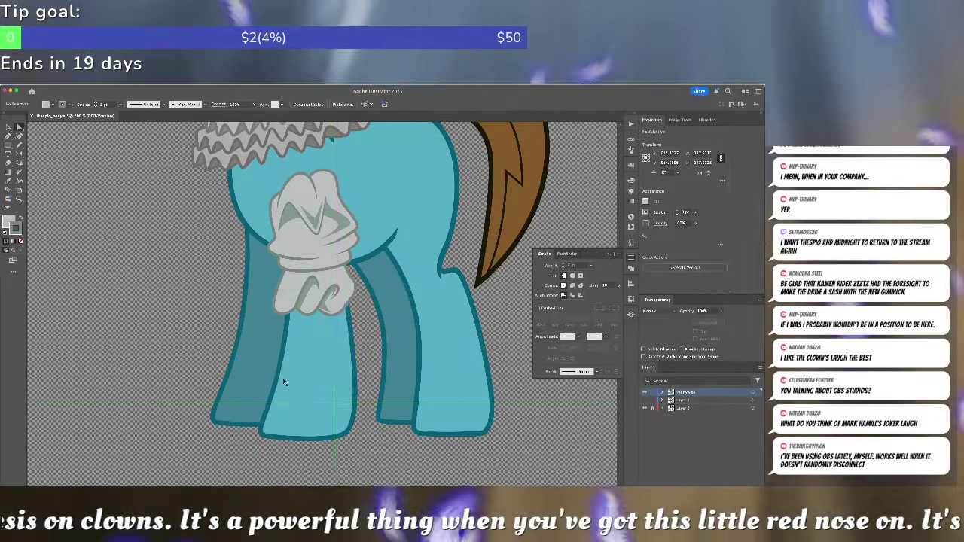
key("super+b")
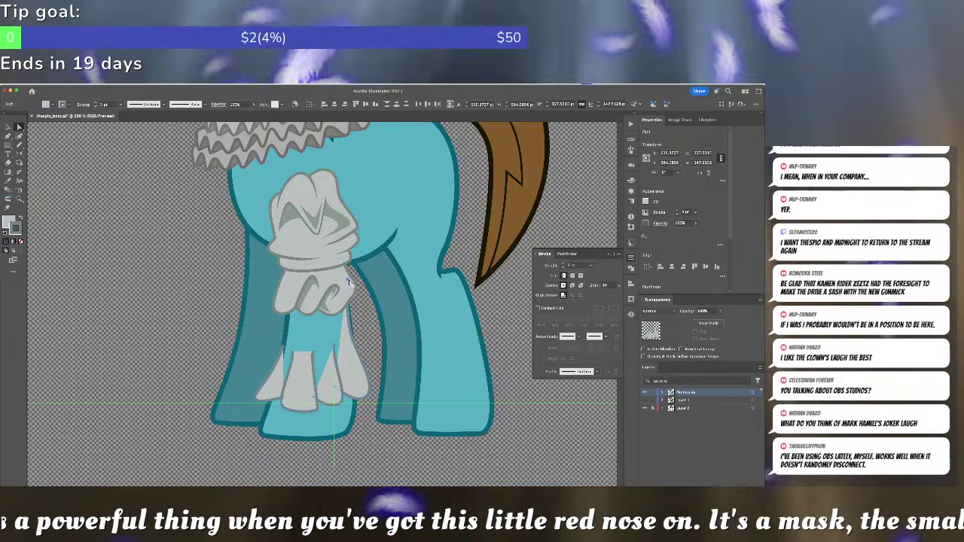
left_click(348, 282)
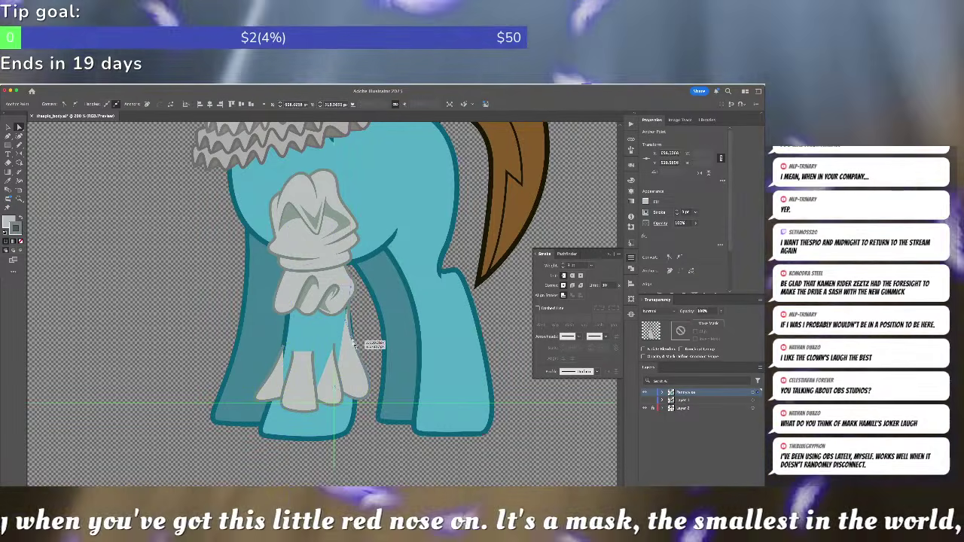
left_click_drag(353, 343, 357, 344)
- Apply a tapered stroke width profile to the third fold's outline
left_click(332, 384)
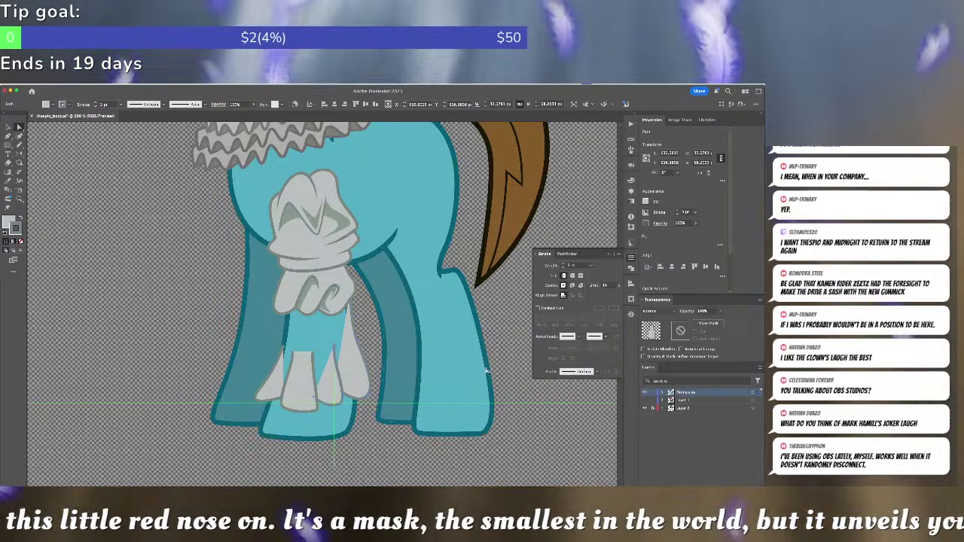
left_click(588, 372)
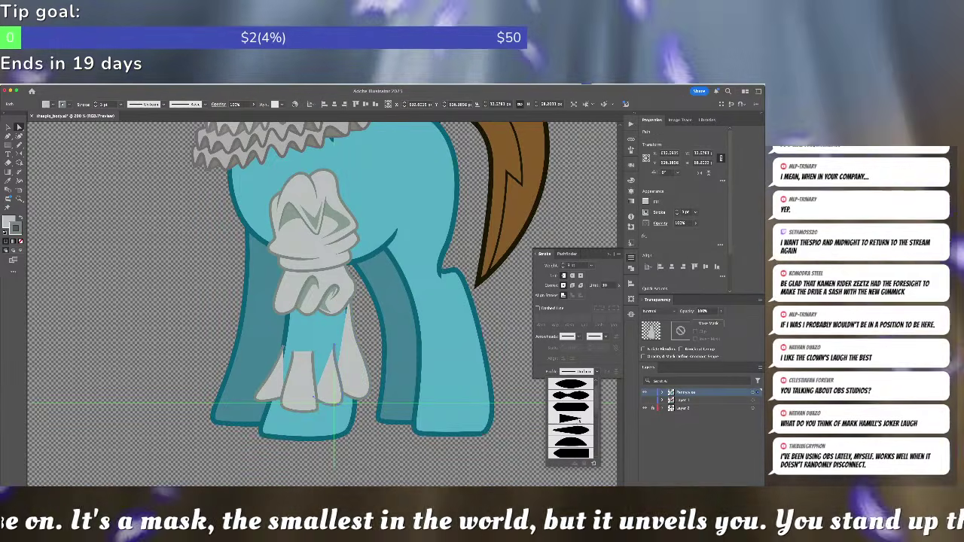
left_click(576, 429)
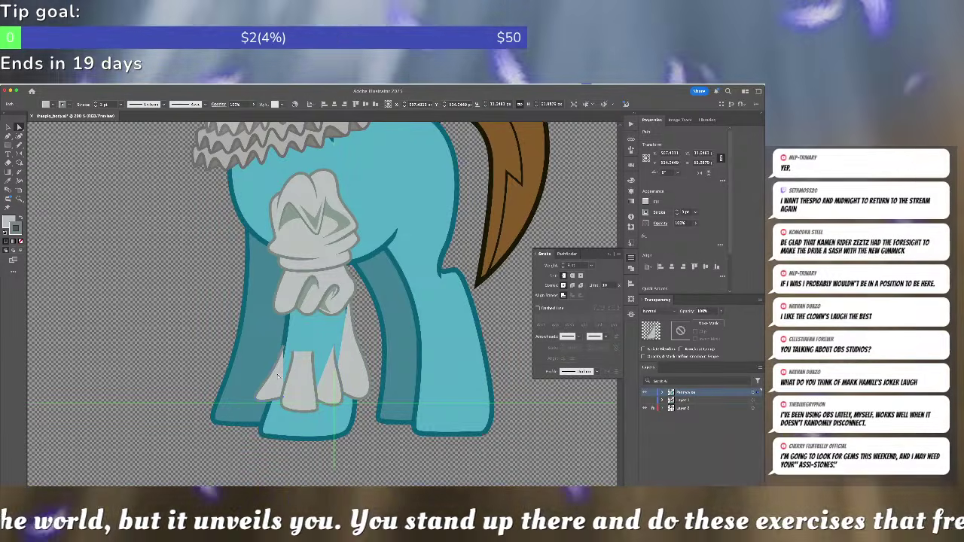
- Stretch the leftmost fold's tip up behind the cuff and apply a rounded stroke width profile to the second fold
left_click(285, 348)
left_click_drag(284, 348, 317, 315)
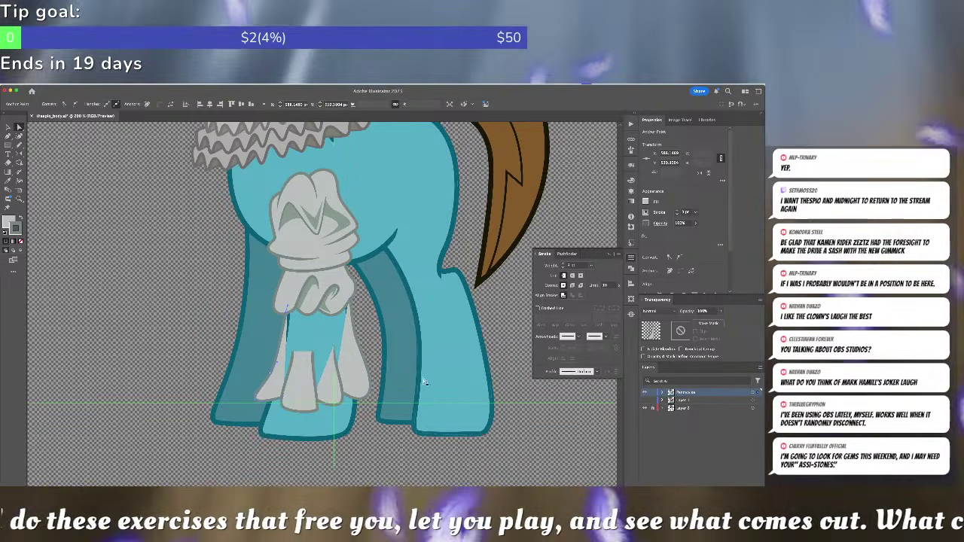
left_click(301, 385)
left_click(585, 371)
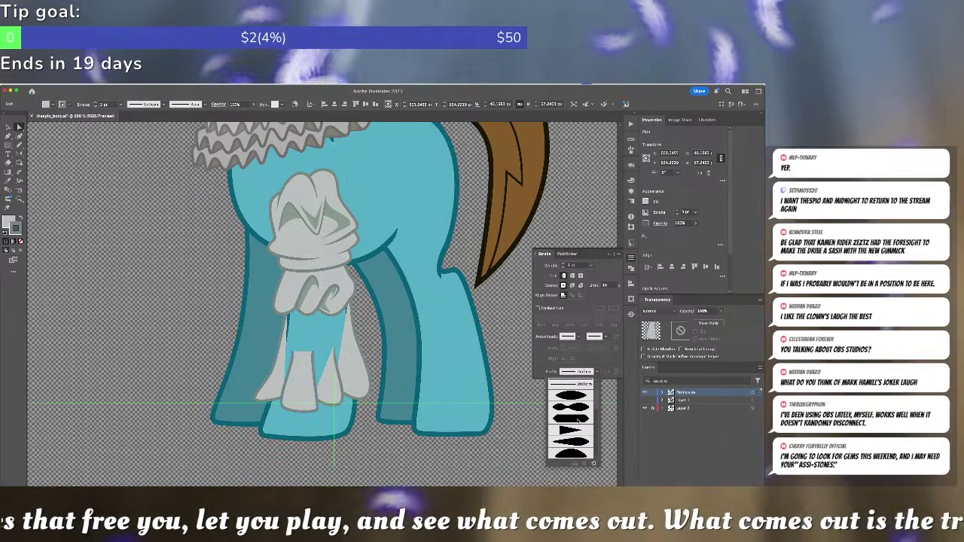
left_click(572, 454)
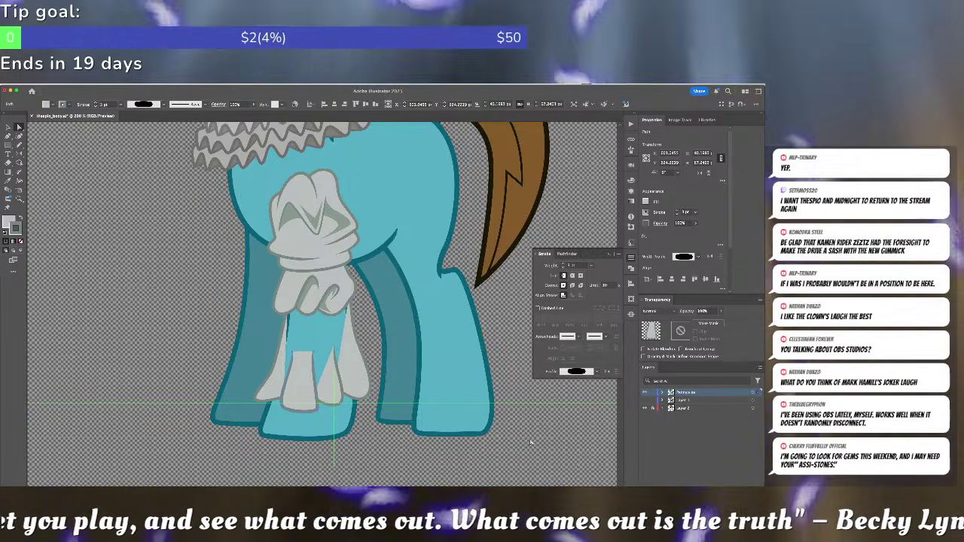
left_click(304, 329)
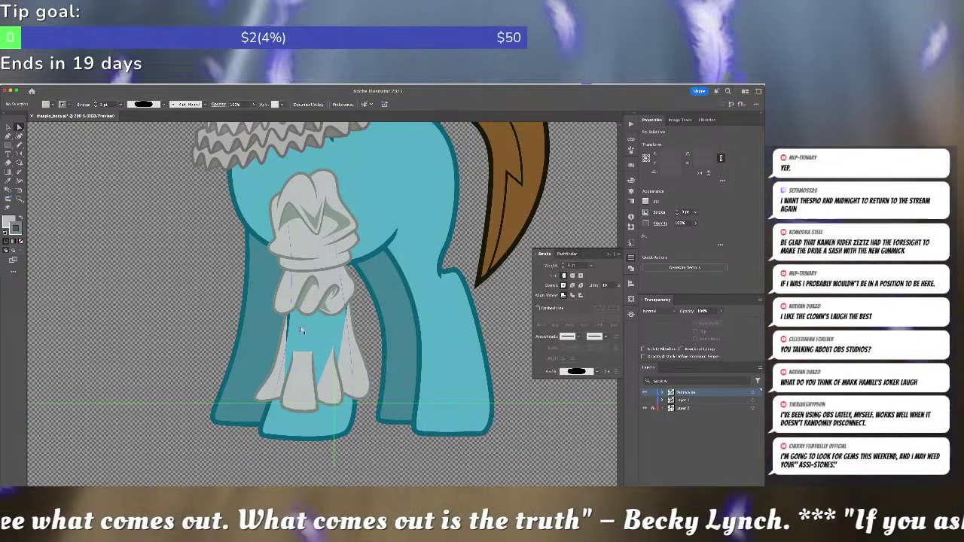
- Draw a freehand light grey shape without stroke that fills the gaps between the lower folds and the cuff
key("/")
key("n")
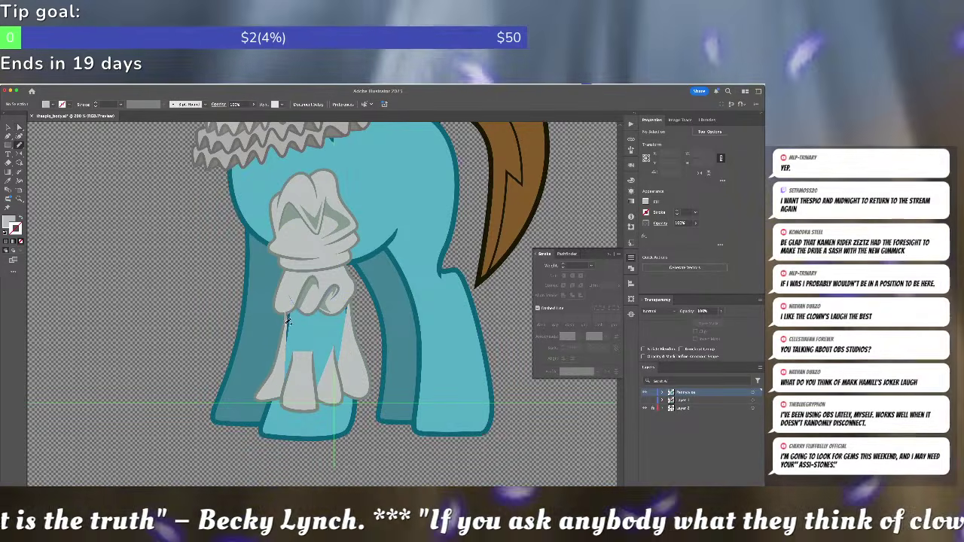
mouse_move(283, 386)
left_mouse_down()
mouse_move(312, 362)
mouse_move(339, 376)
mouse_move(335, 324)
mouse_move(352, 302)
mouse_move(350, 278)
left_mouse_up()
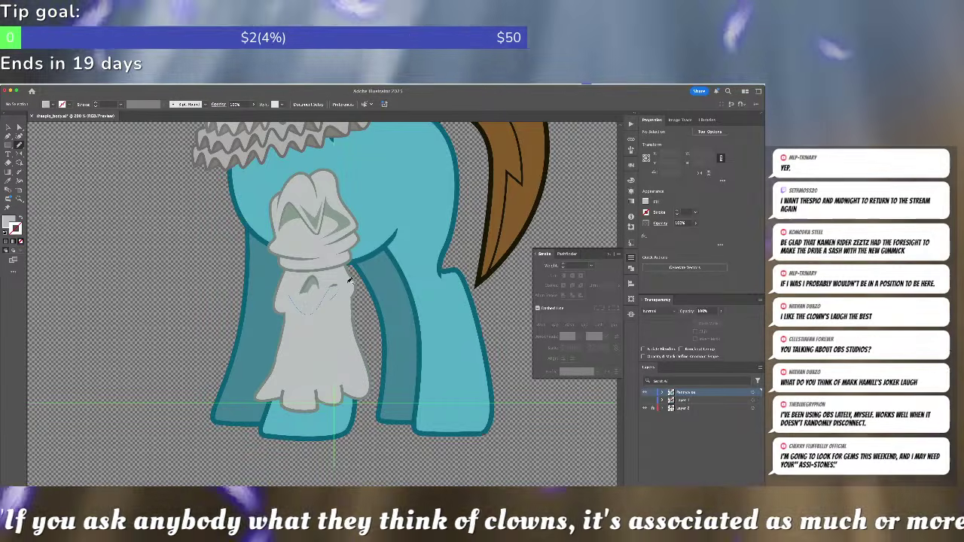
left_click_drag(288, 291, 317, 291)
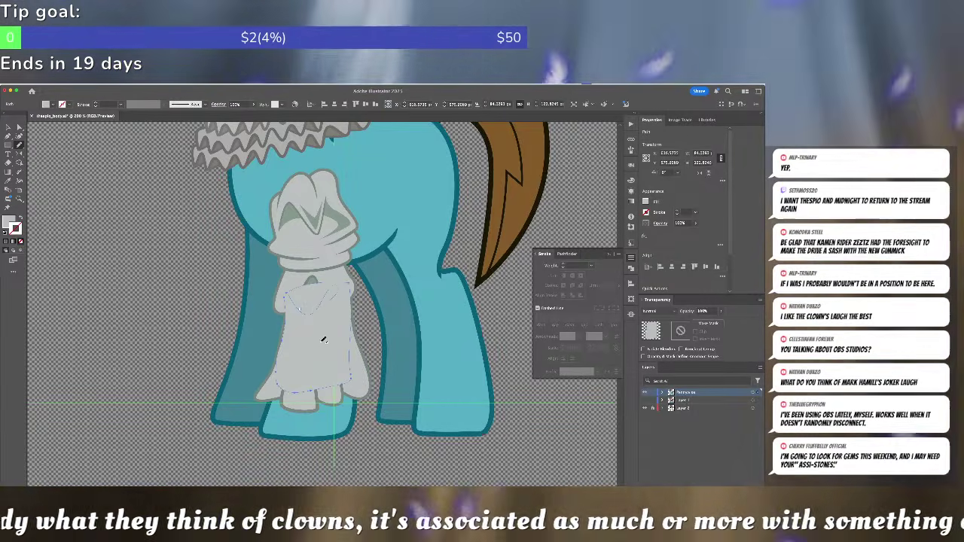
- Cut the filler shape and paste it directly in front of the leg, beneath the ruffle folds and cuff
key("super+x")
left_click(342, 423)
key("super+f")
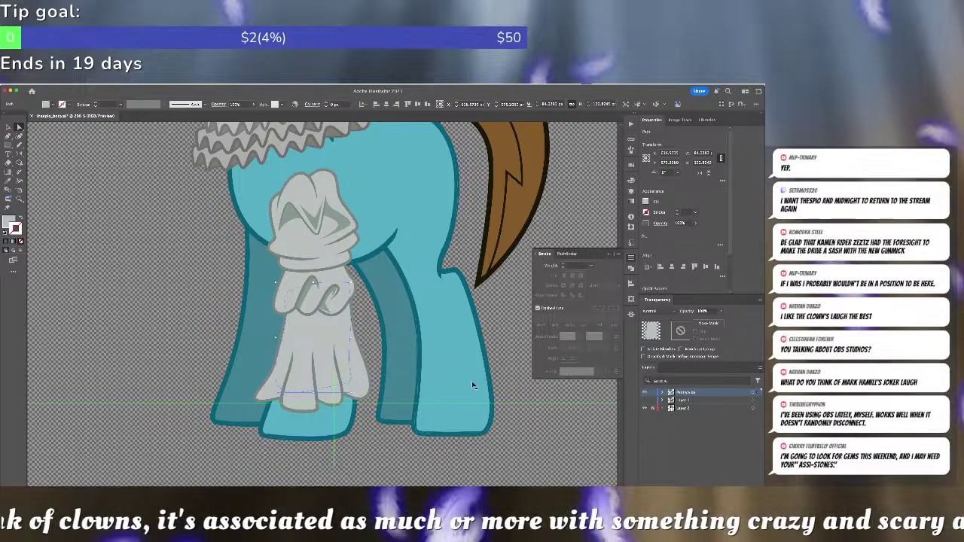
left_click(516, 349)
key("super+minus")
key("super+minus")
key("super+minus")
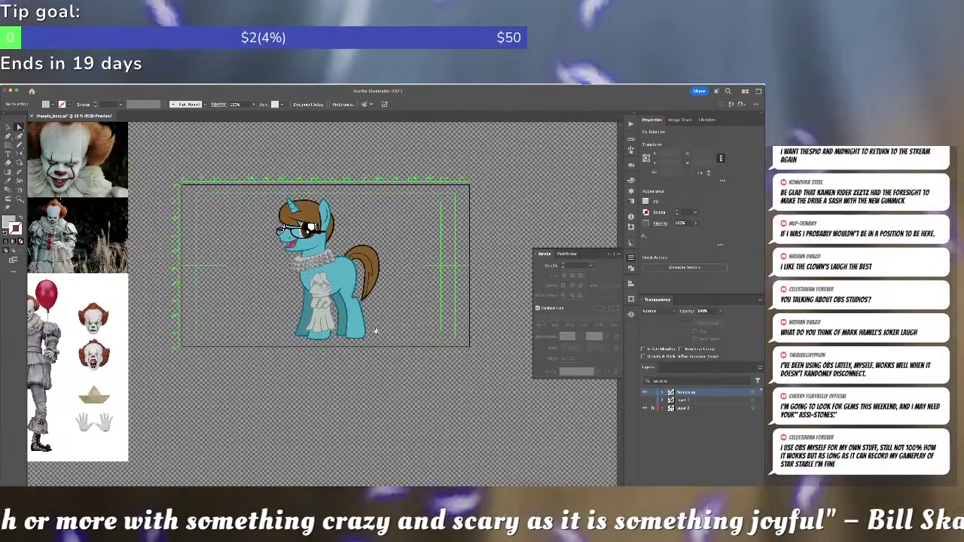
- Compare the clown reference images with the pony's ruffled sleeve and lower leg
left_click_drag(376, 331, 461, 321)
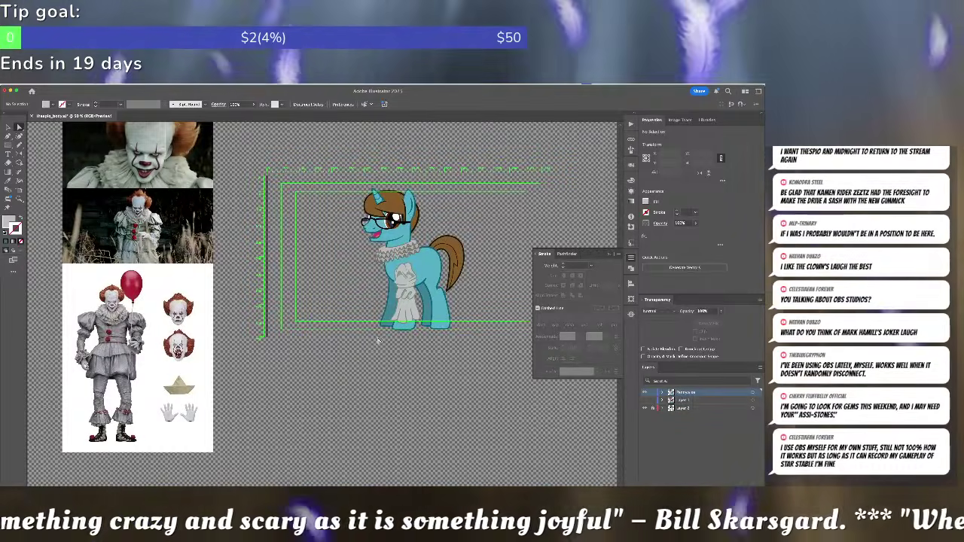
key("super+plus")
key("super+plus")
scroll(275, 339, "left", 6)
scroll(275, 339, "up", 2)
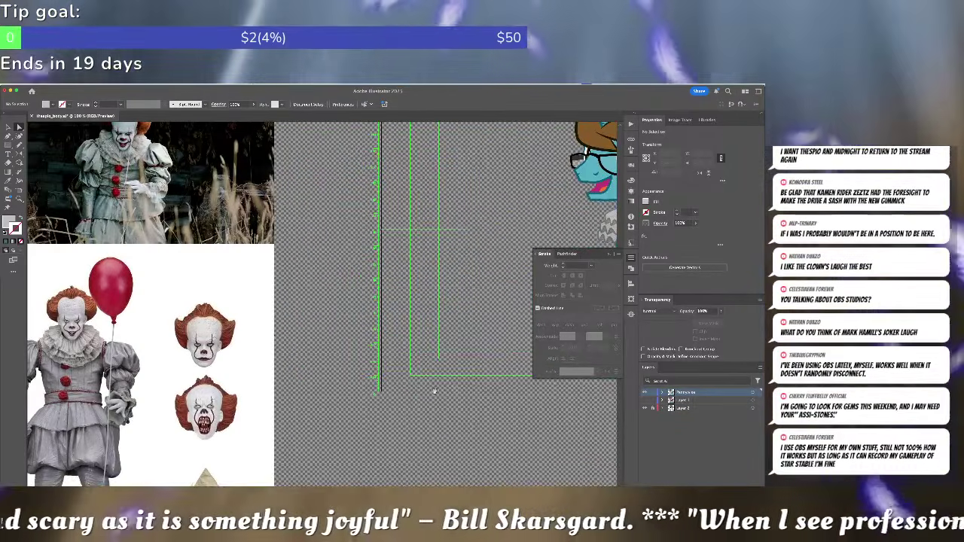
left_click_drag(358, 385, 273, 327)
left_click_drag(460, 305, 509, 284)
left_click_drag(327, 303, 201, 304)
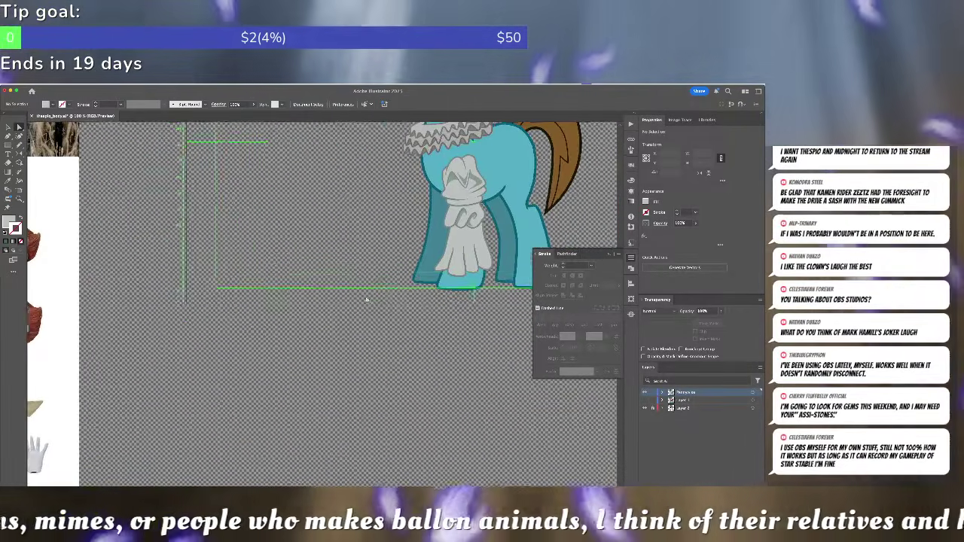
left_click_drag(413, 289, 304, 316)
- Adjust the anchor points of the fold lines in the flared lower ruffle on the pony's front leg
left_click(378, 282)
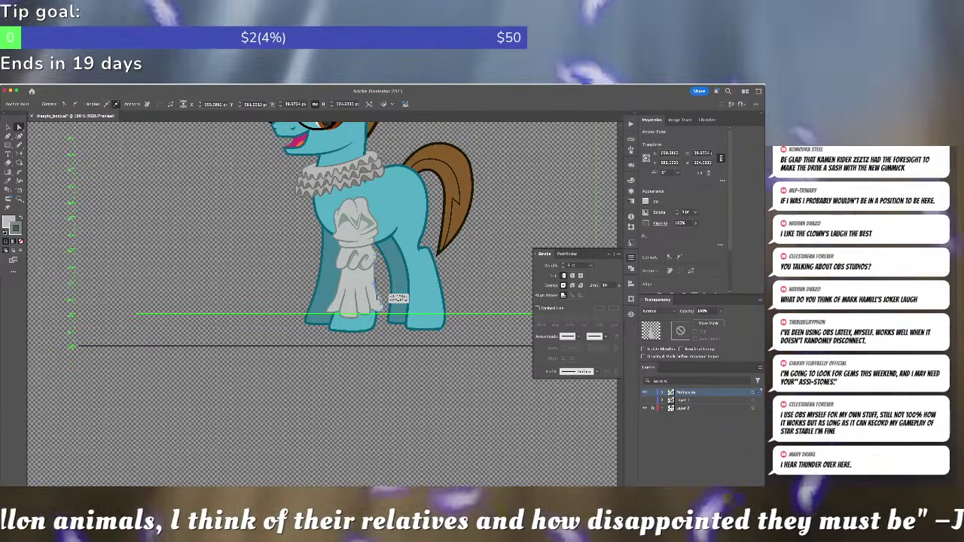
left_click(367, 284)
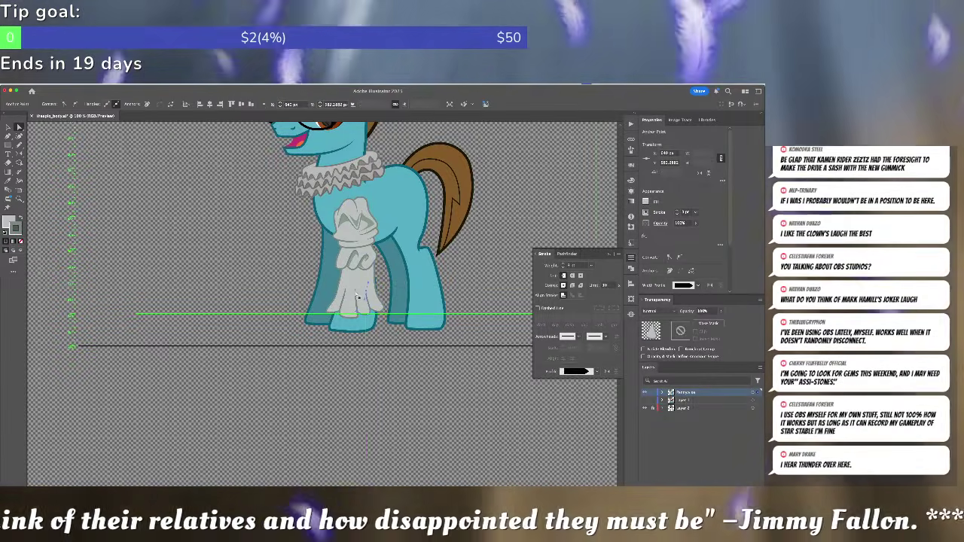
left_click_drag(356, 290, 344, 295)
left_click(269, 282)
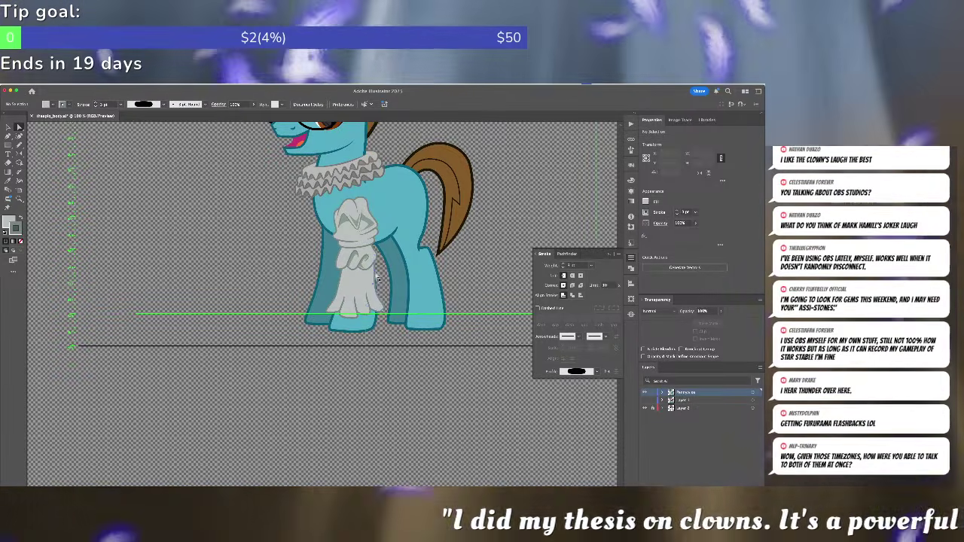
left_click(377, 281)
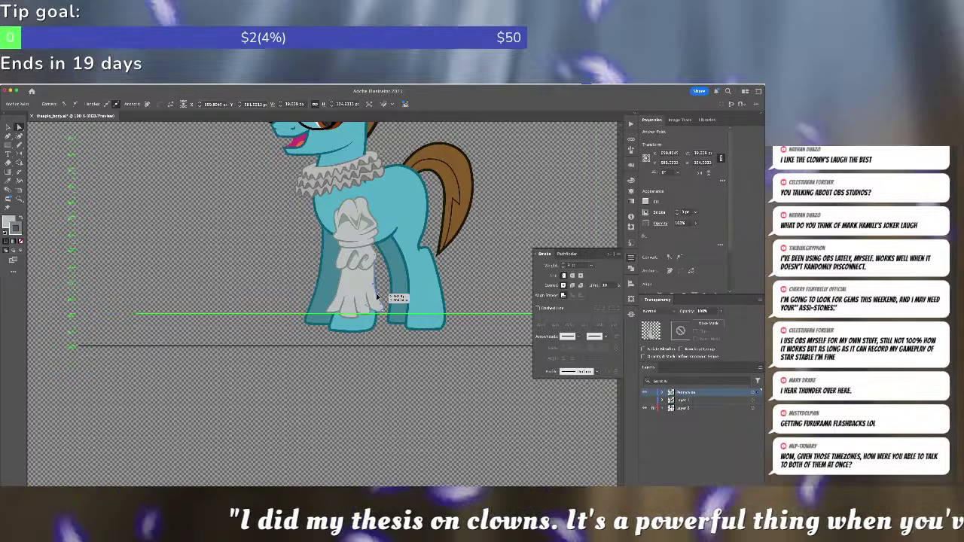
left_click(419, 247)
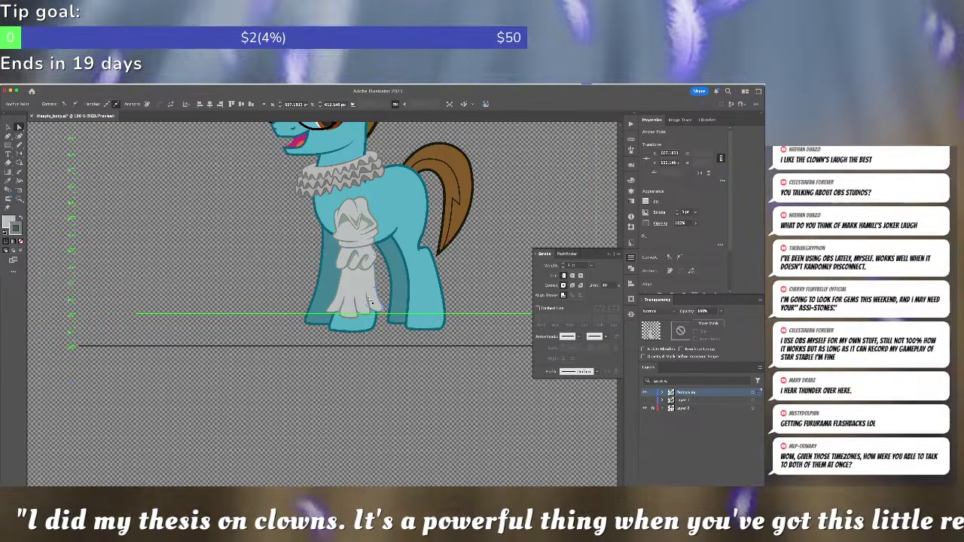
left_click(352, 293)
left_click(291, 280)
- Check the clown reference figure, then show the Brushes and browse for another brush library file
scroll(291, 280, "left", 10)
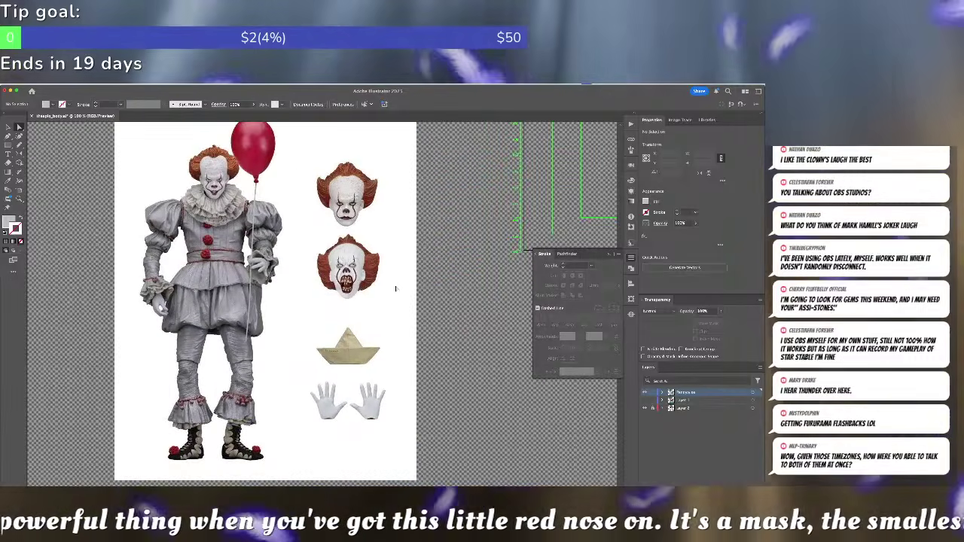
scroll(395, 285, "up", 3)
scroll(395, 286, "right", 2)
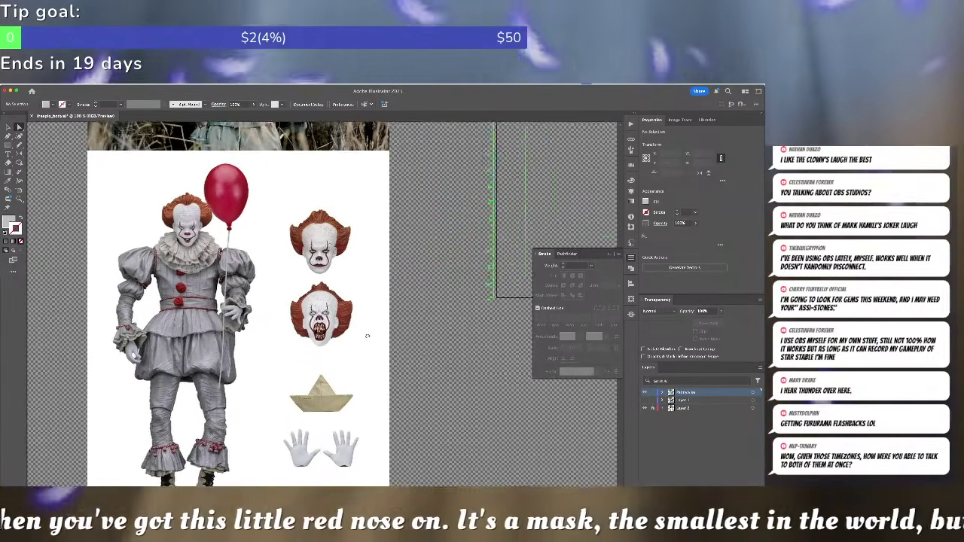
left_click_drag(394, 294, 329, 396)
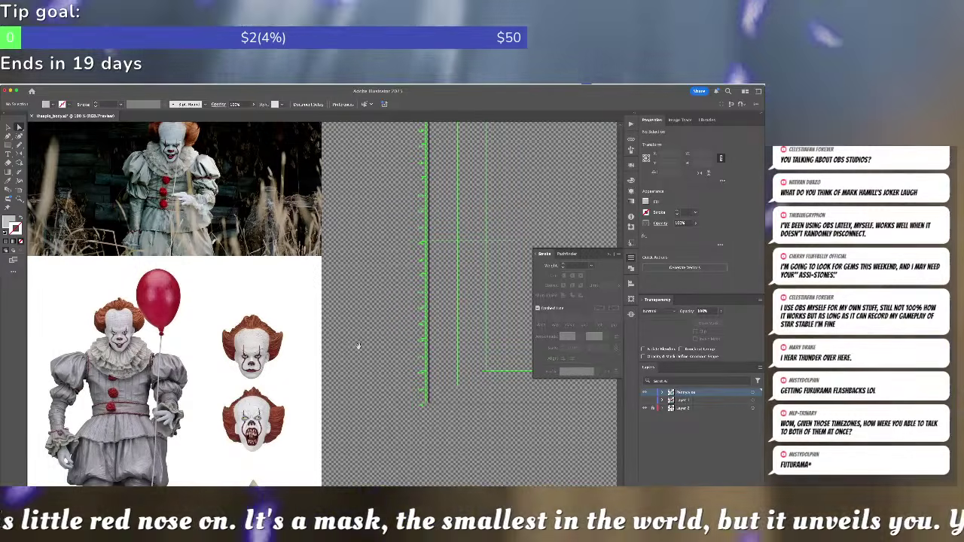
scroll(234, 380, "right", 5)
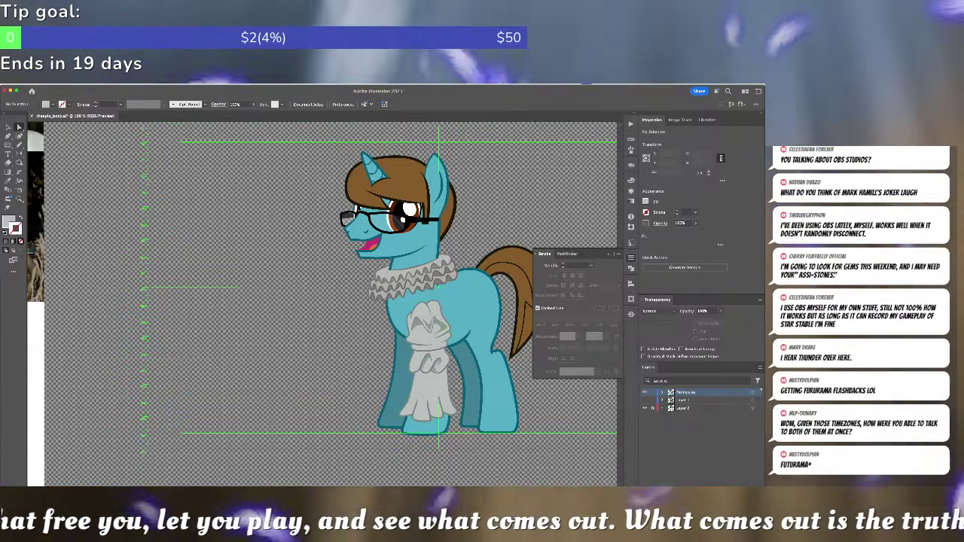
left_click(154, 85)
left_click(169, 221)
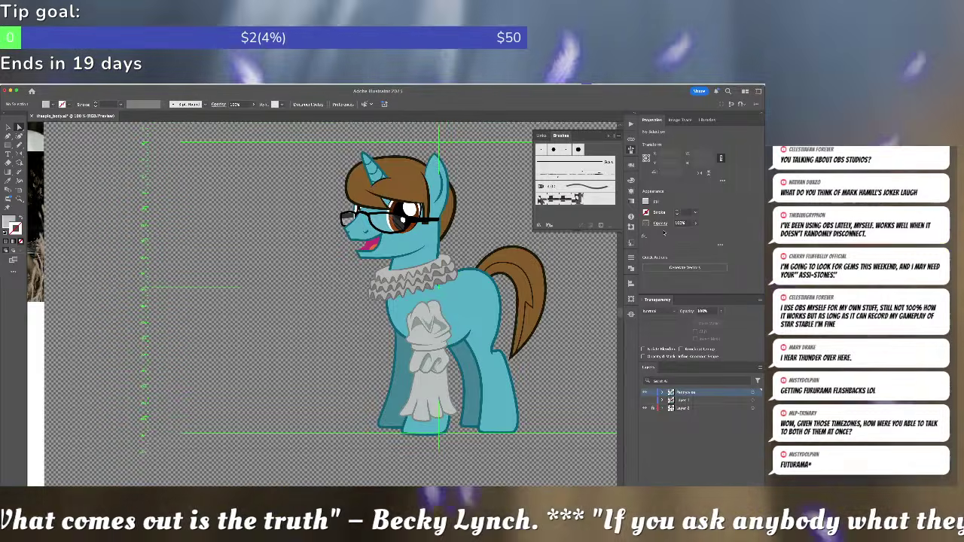
left_click(617, 135)
mouse_move(677, 248)
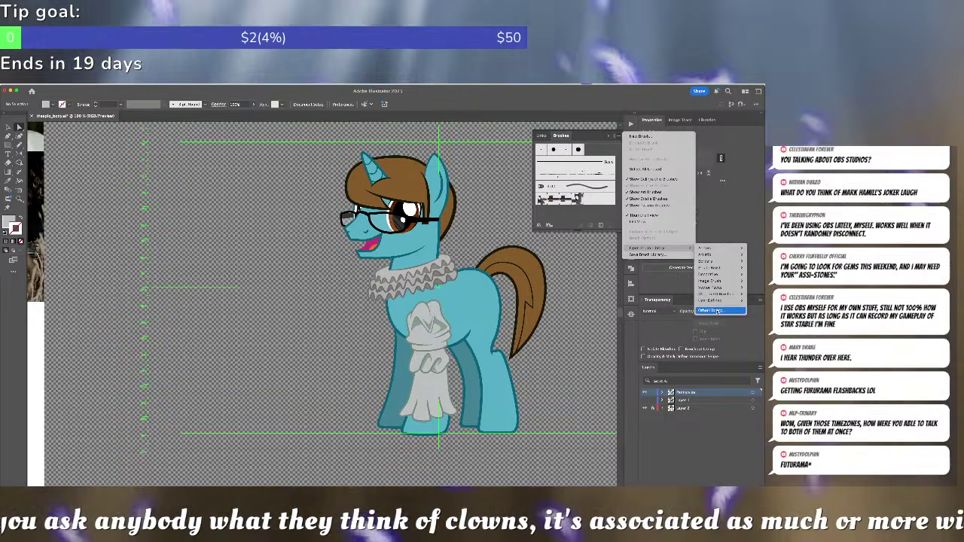
left_click(717, 311)
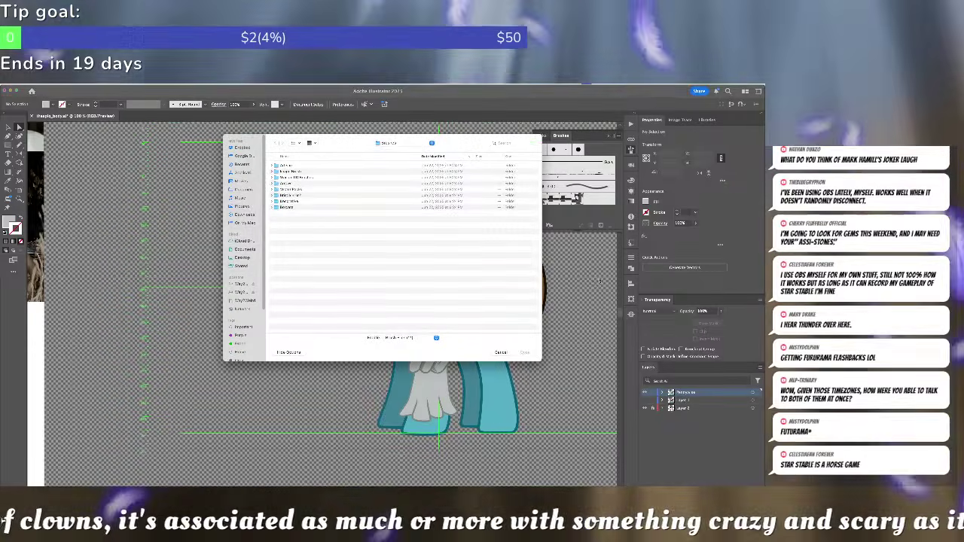
- Search the computer for "rope" and try to load the rope vector file as a brush library
left_click(510, 144)
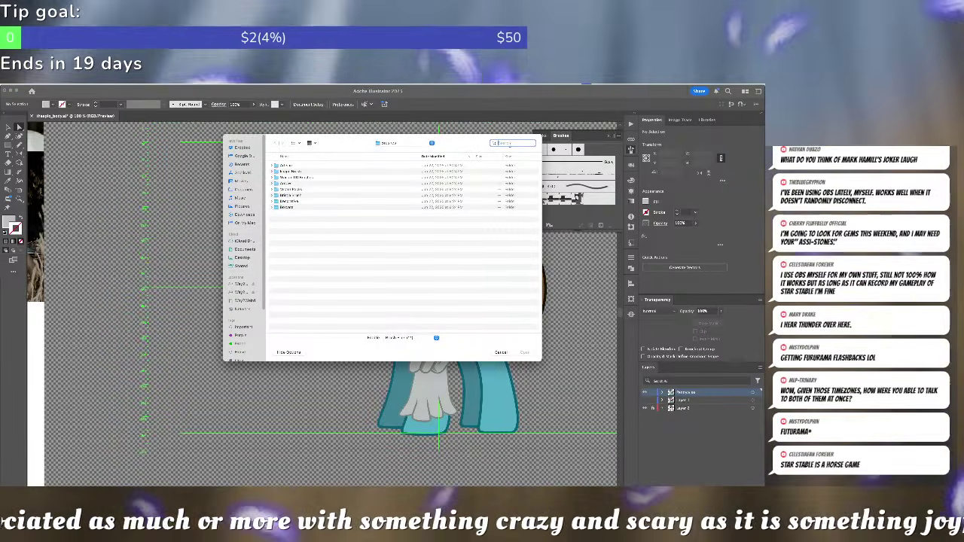
type("rope")
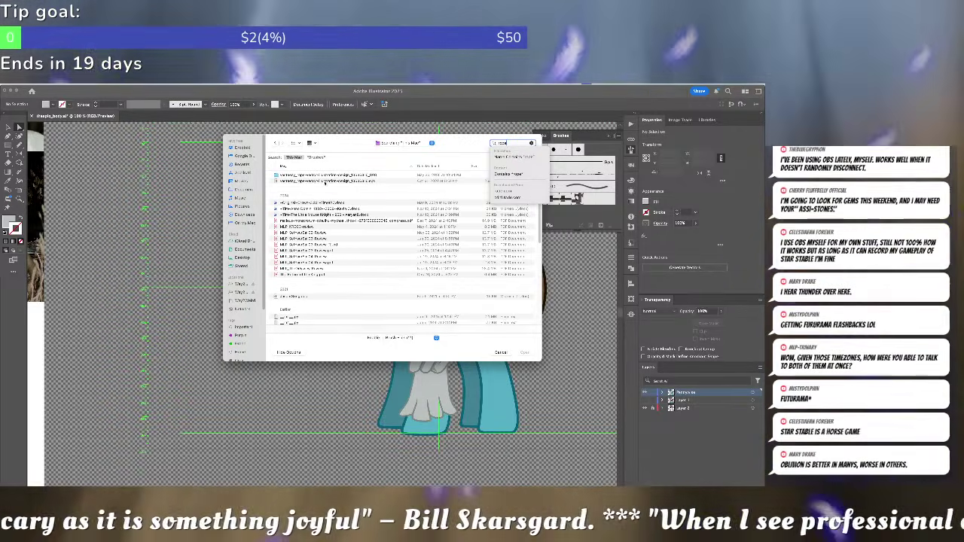
left_click(325, 182)
left_click(524, 353)
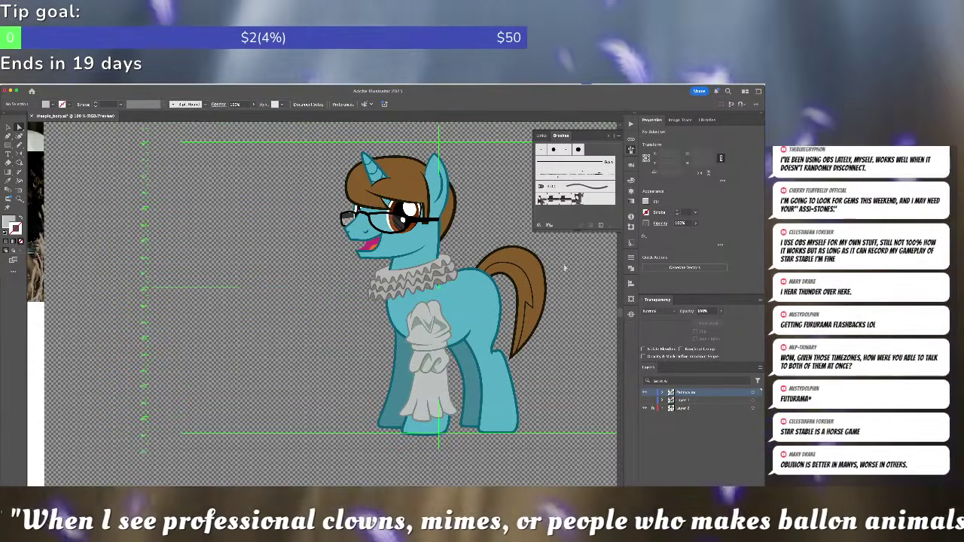
- Switch to Finder and, in a new window, open the Vector Files folder inside Image Files on the network drive
key("super+Tab")
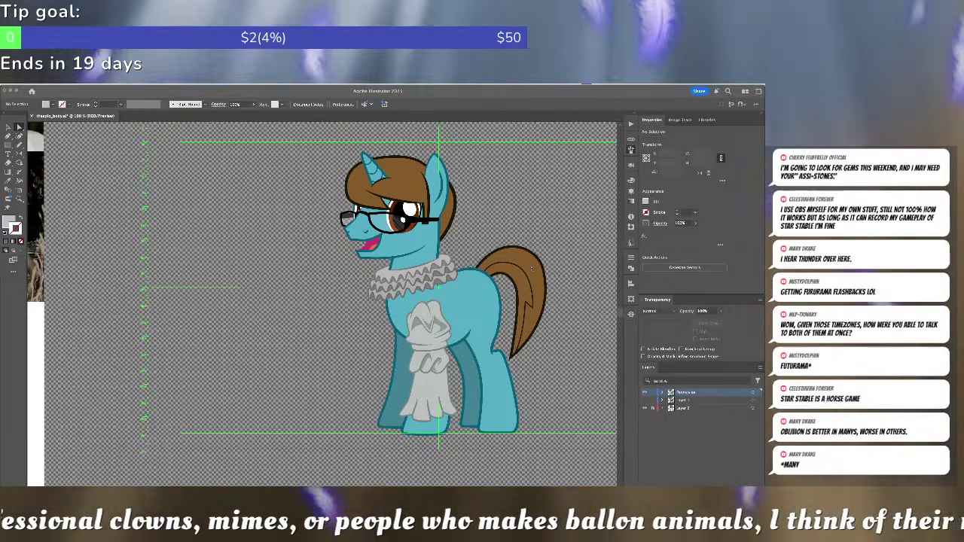
key("super+n")
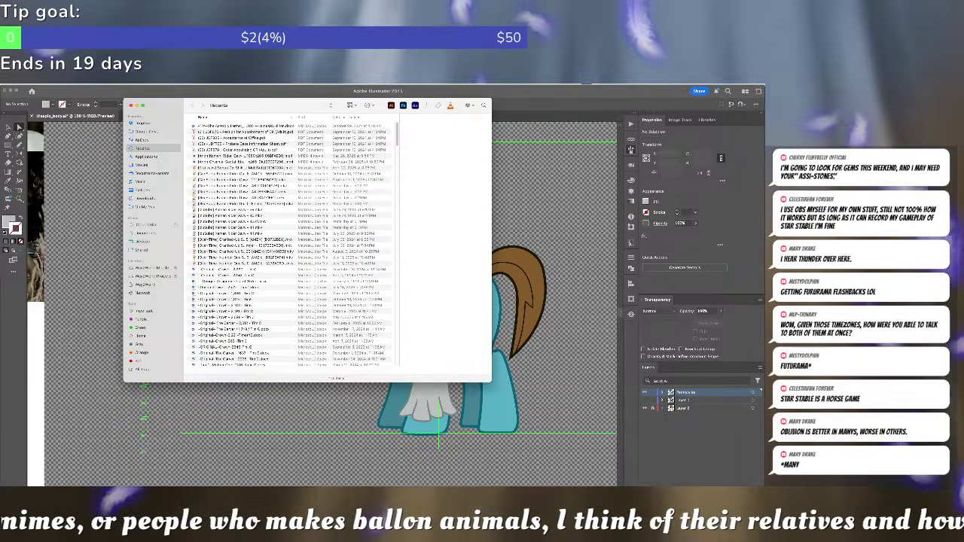
left_click(143, 284)
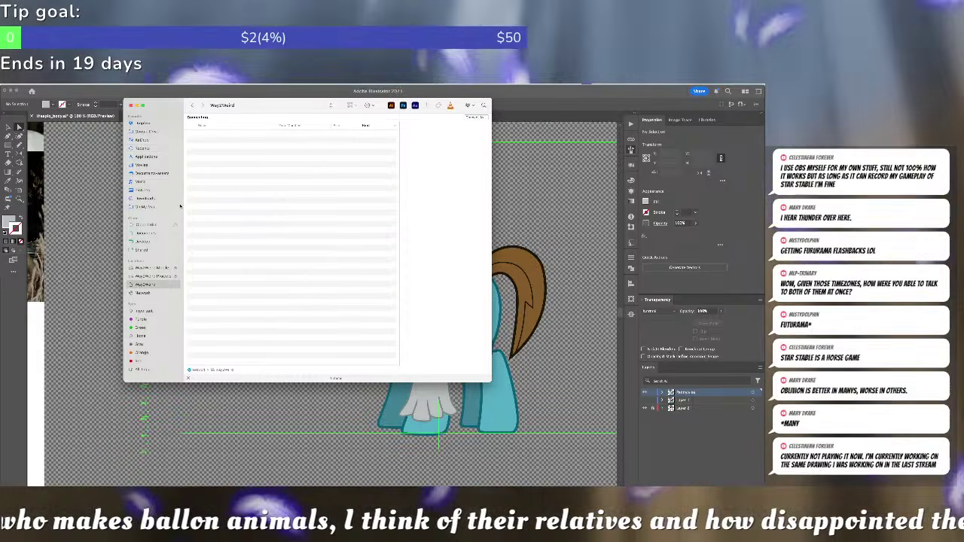
double_click(260, 143)
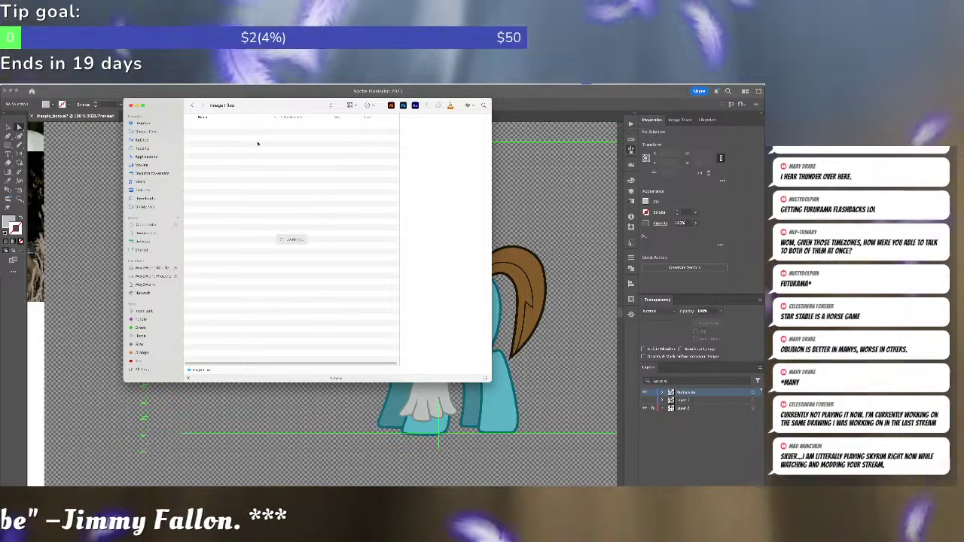
left_click_drag(263, 105, 278, 121)
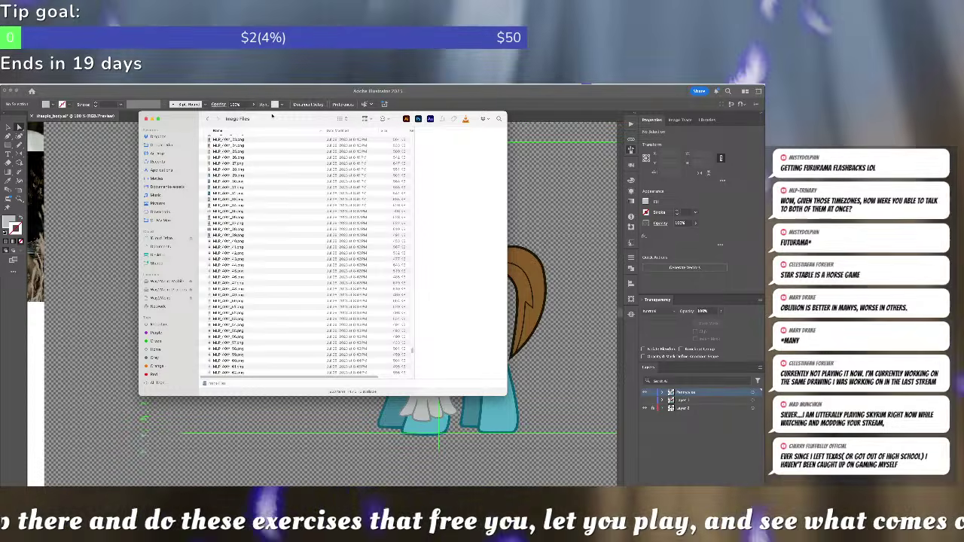
type("ve")
scroll(250, 289, "down", 4)
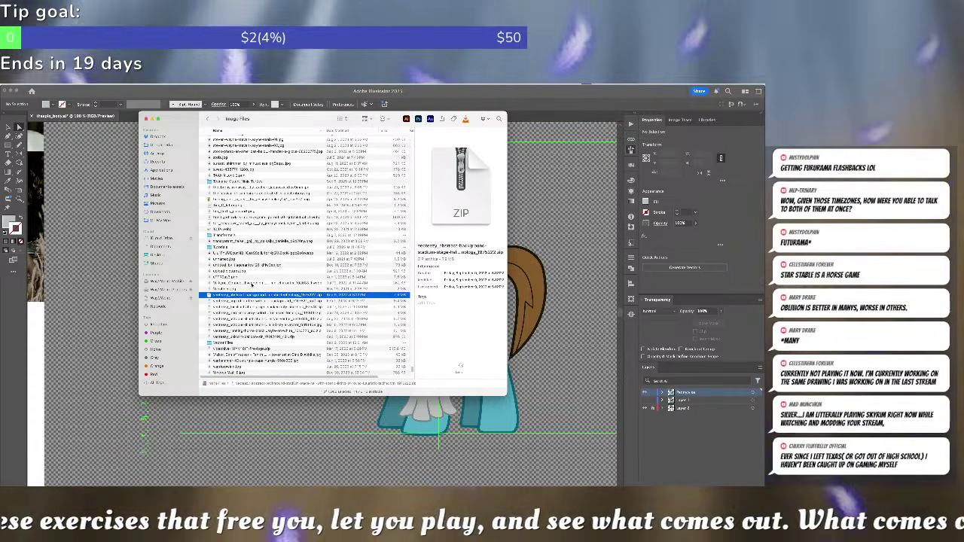
double_click(225, 345)
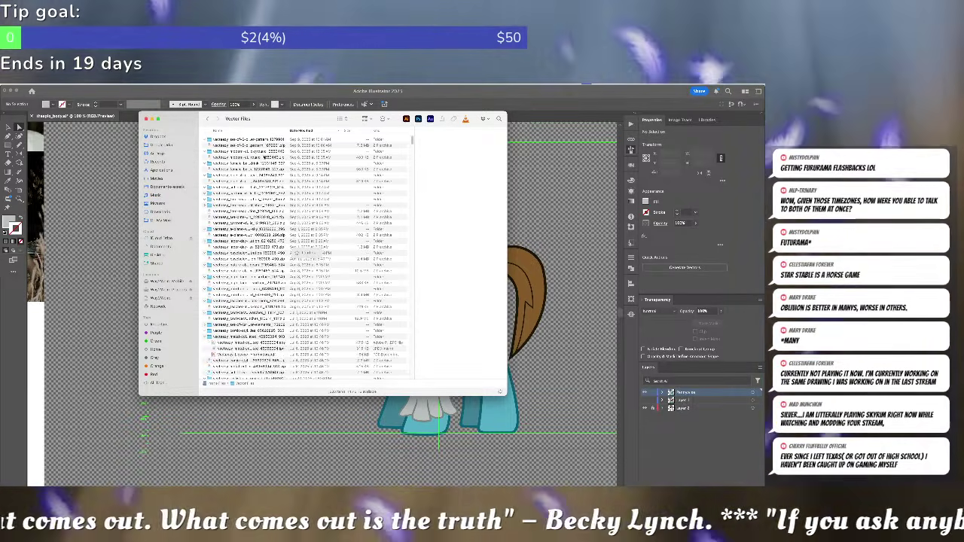
- Search the computer's files for "rope" in Finder
left_click(498, 119)
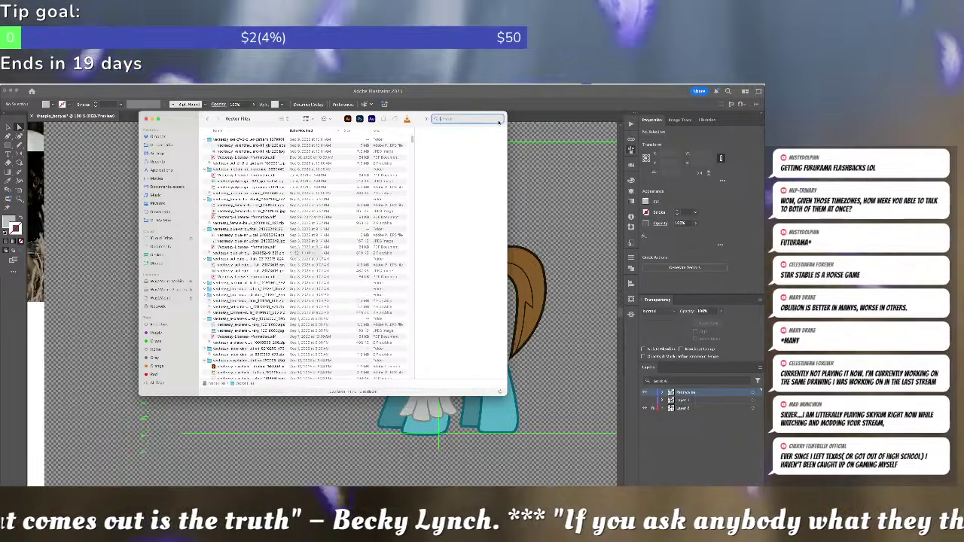
type("logo")
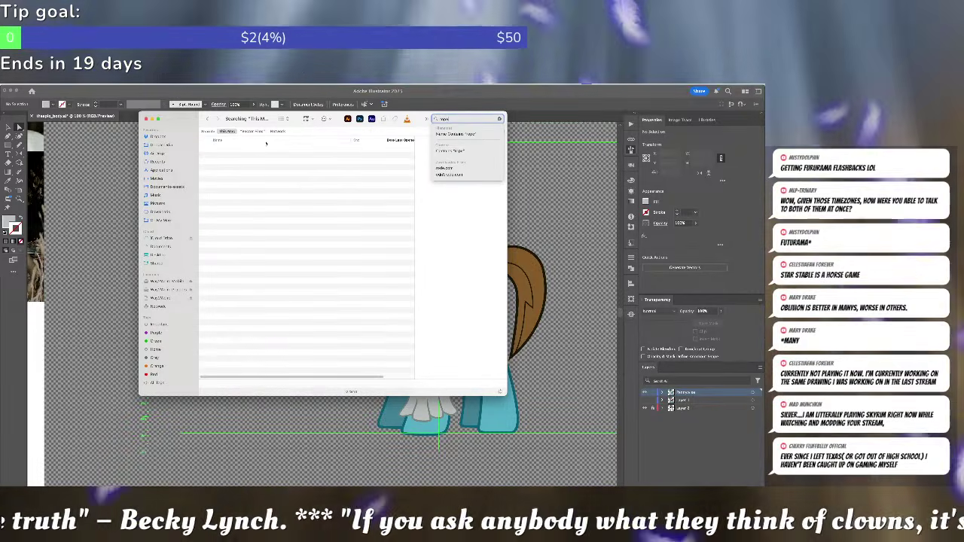
left_click(250, 134)
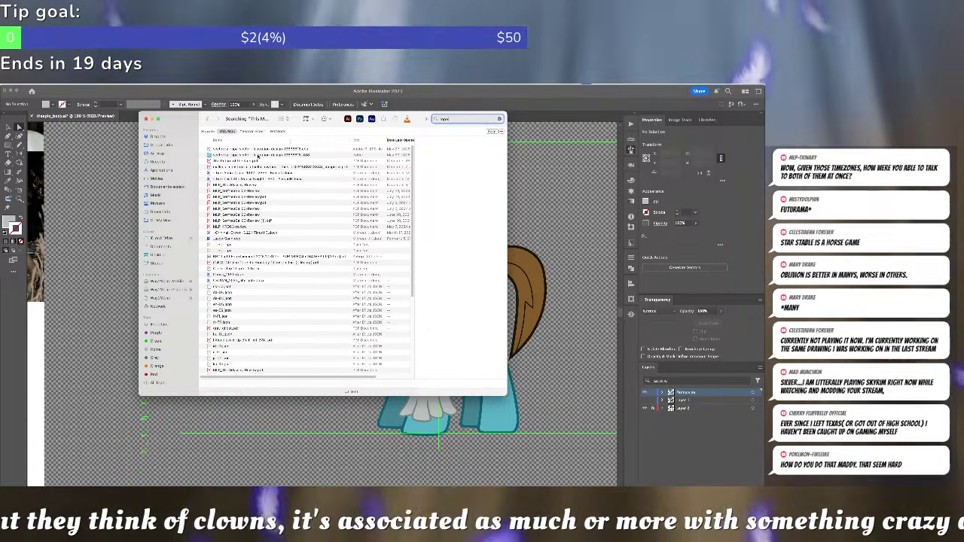
- Open the EPS file from the rope vector illustration folder in Illustrator and select all its artwork
left_click(256, 155)
double_click(258, 154)
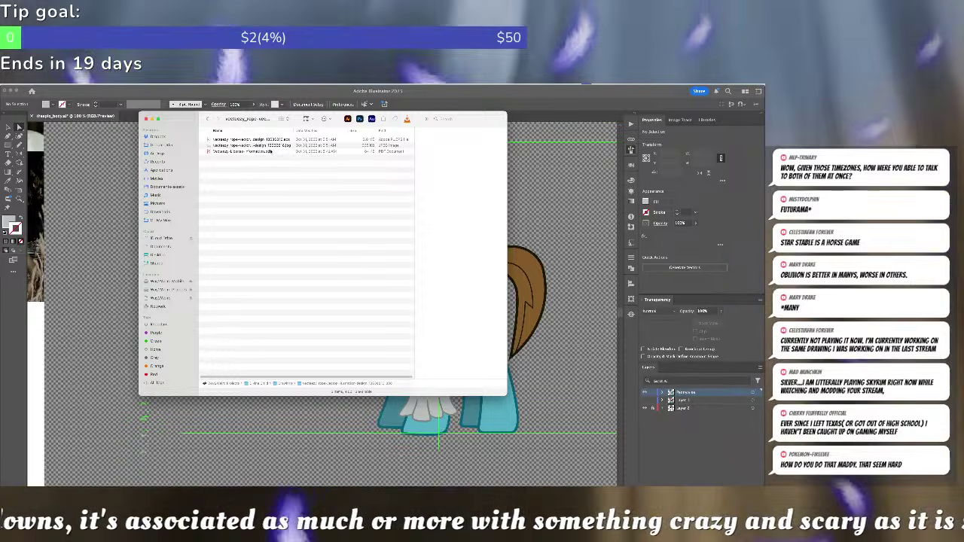
mouse_move(271, 140)
left_mouse_down()
mouse_move(358, 121)
mouse_move(348, 122)
left_mouse_up()
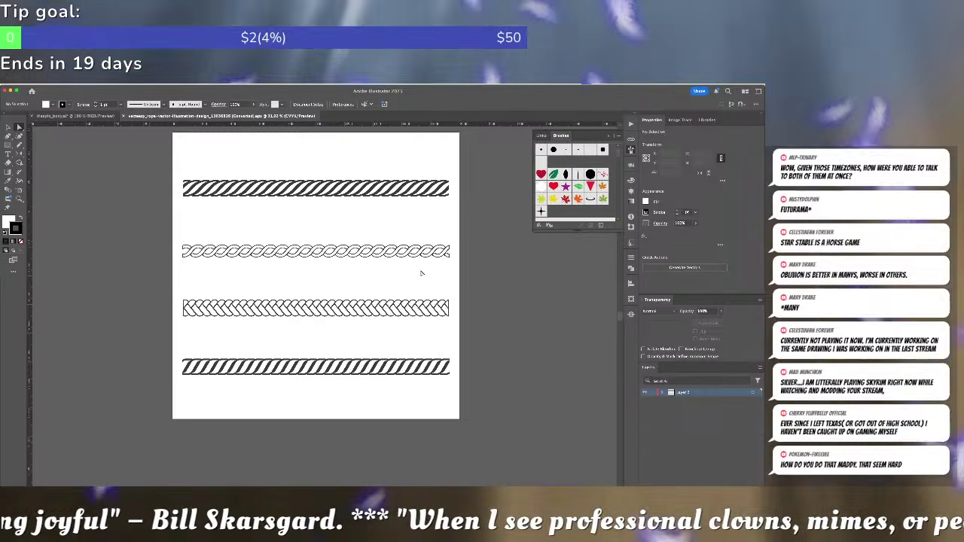
key("super+a")
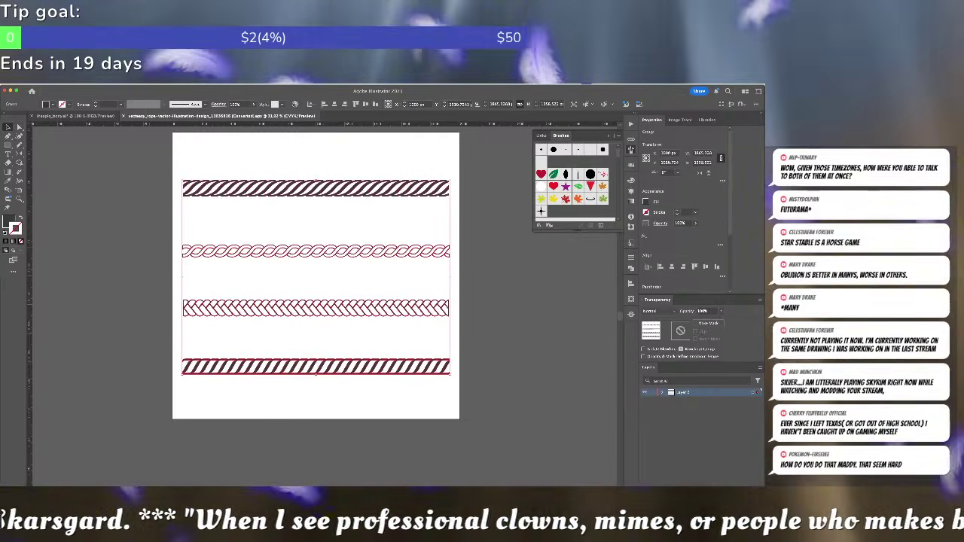
- Switch to the browser, enlarge the Reddit post "Arcwind Point still broken?" to view it, and close the window
key("super+Tab")
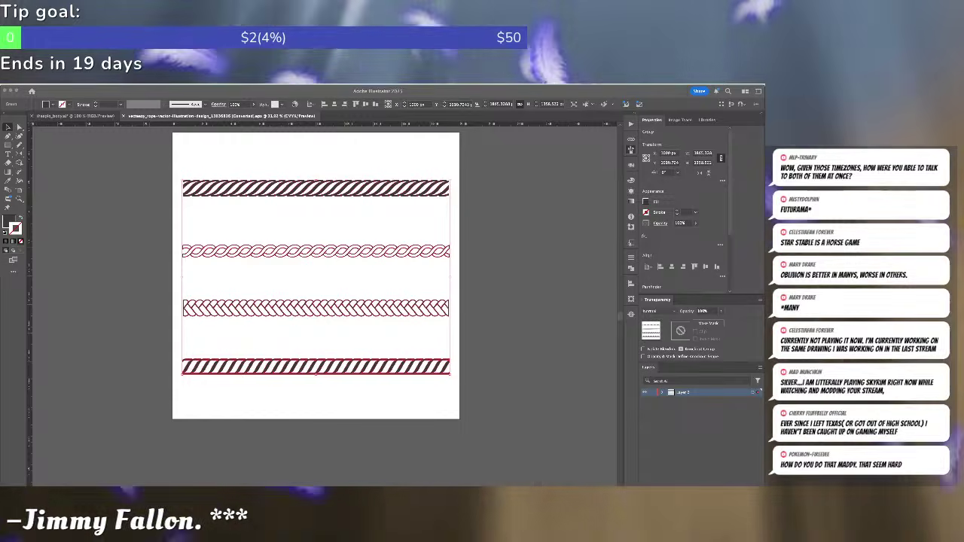
left_click_drag(329, 152, 222, 122)
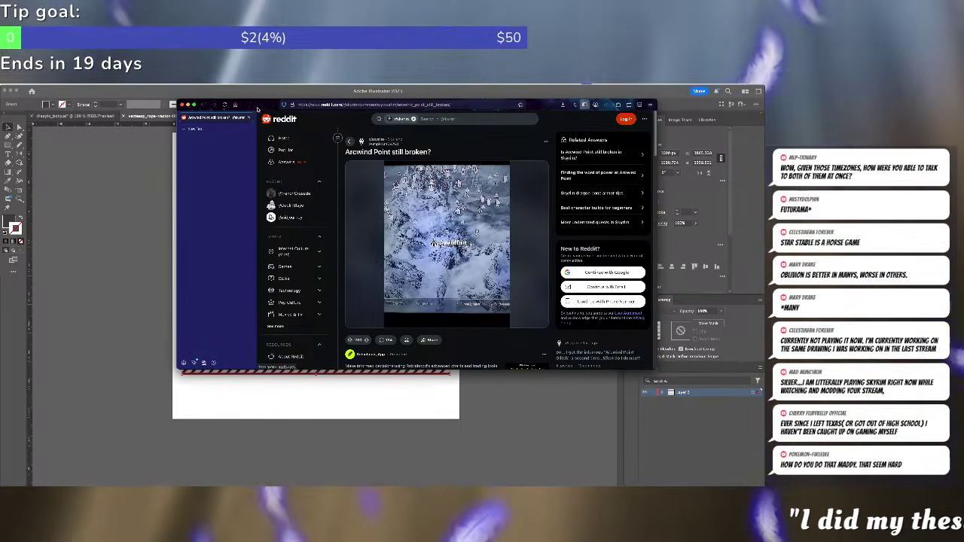
left_click_drag(318, 114, 168, 115)
left_click_drag(504, 367, 753, 485)
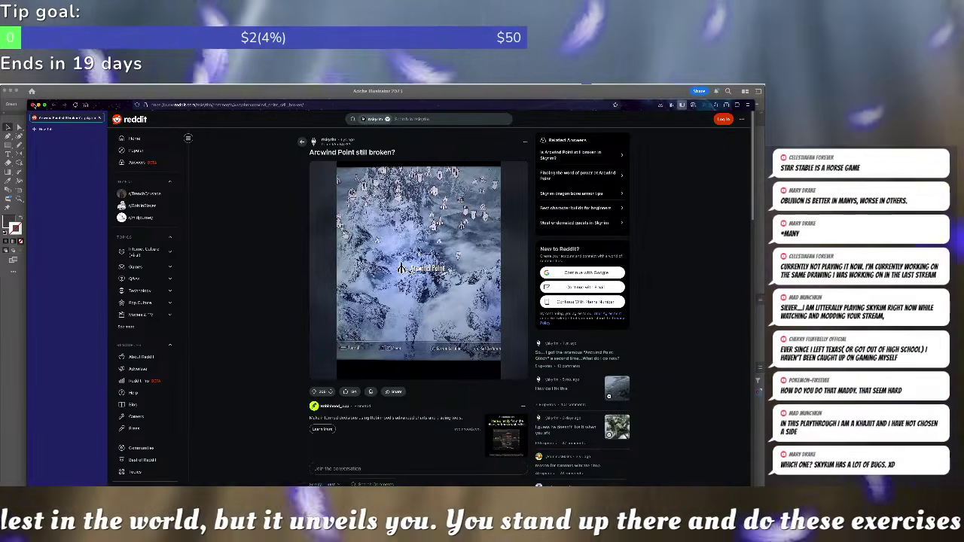
left_click(33, 104)
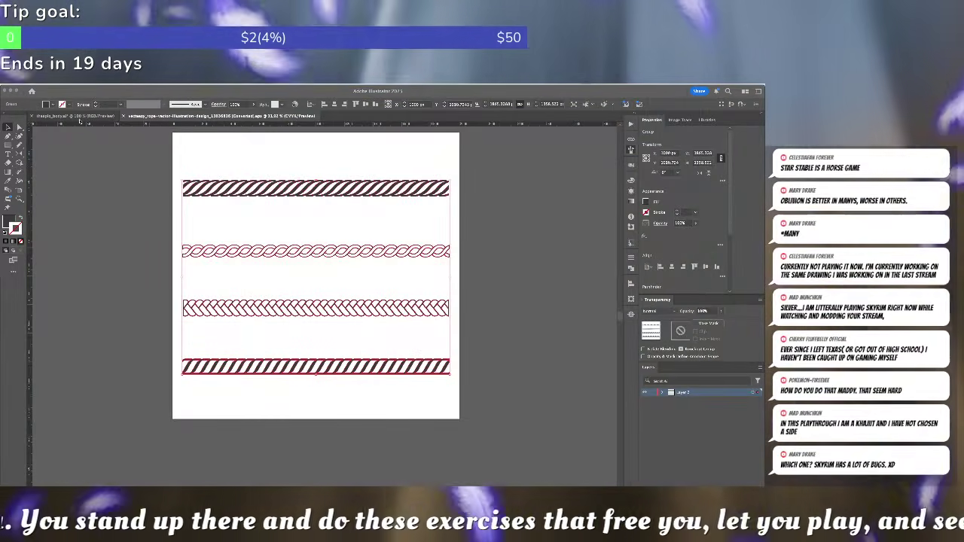
- Show the Brushes panel, return to the pony document and examine the clown figure reference's costume trim
key("F5")
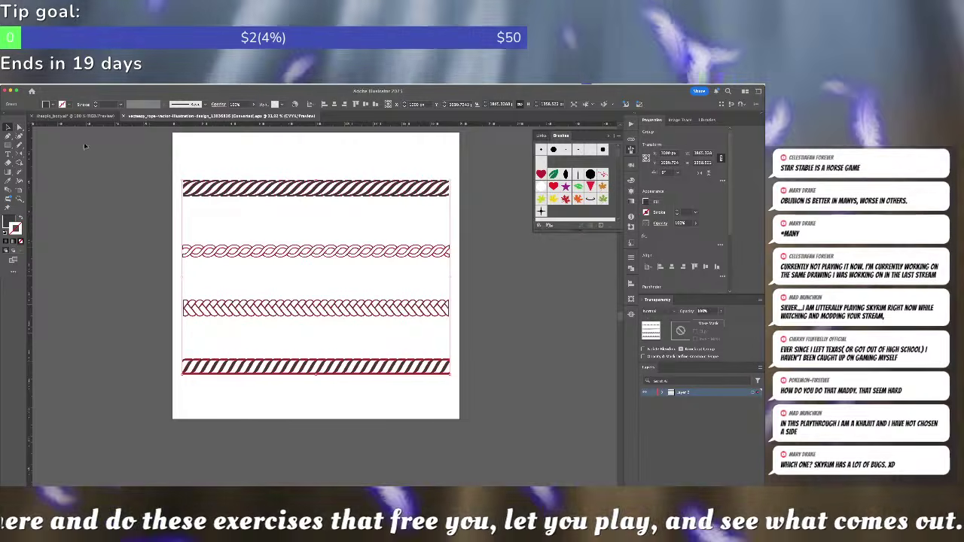
key("ctrl+Tab")
left_click_drag(188, 278, 532, 124)
scroll(289, 223, "up", 5)
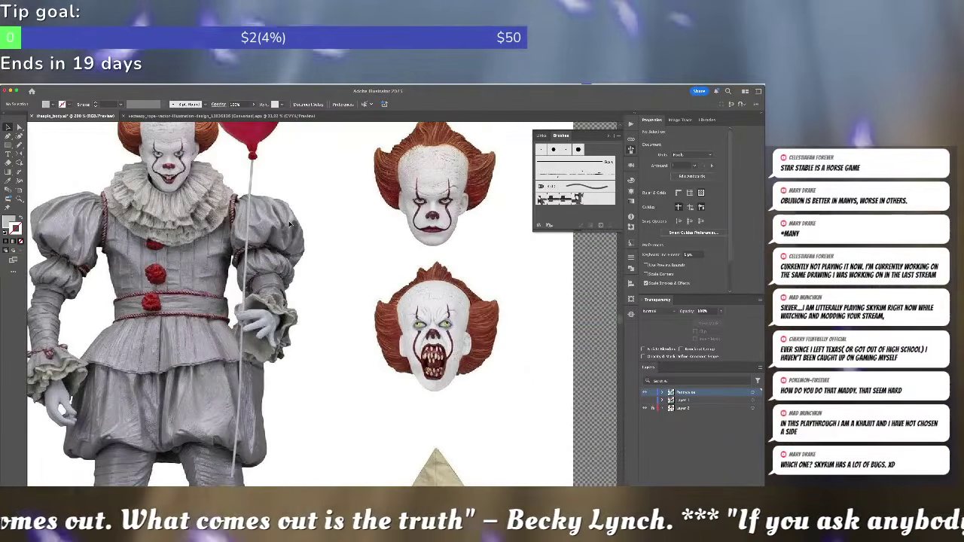
scroll(289, 224, "down", 5)
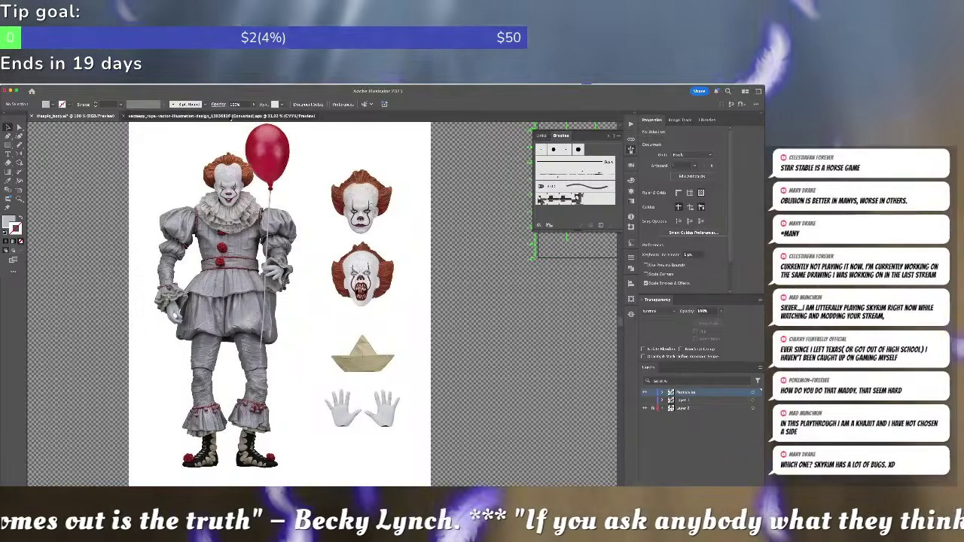
- Copy the uppermost twisted rope from the rope illustration into the pony document
left_click(231, 116)
left_click(480, 283)
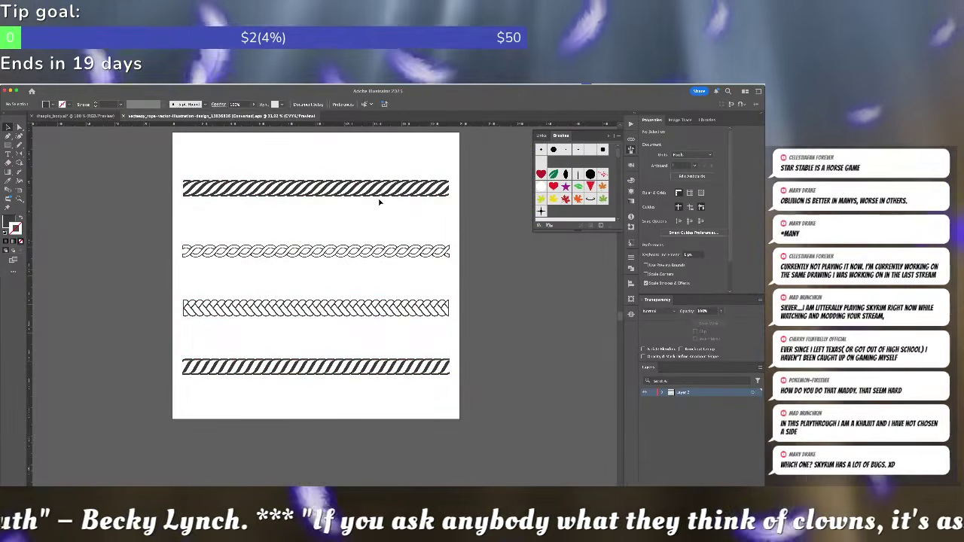
double_click(380, 189)
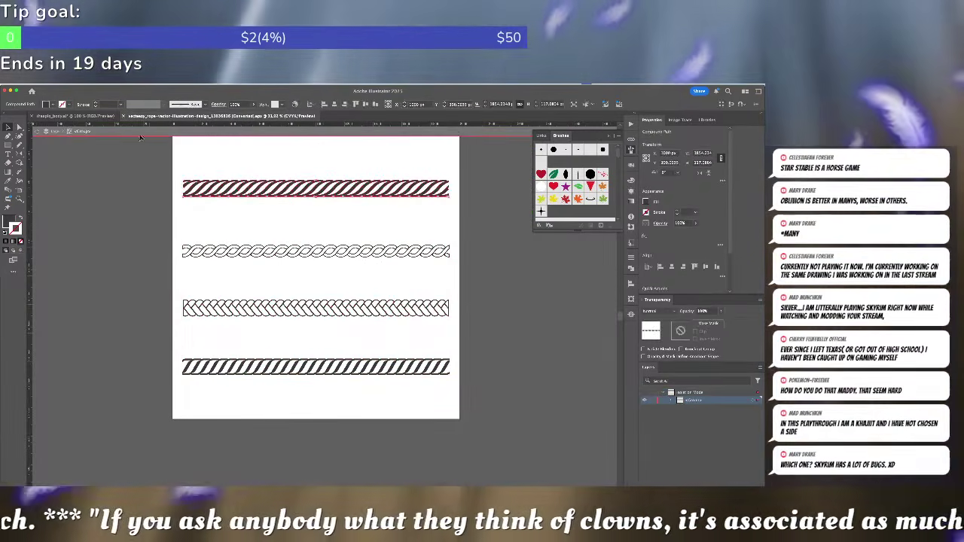
left_click(75, 116)
left_click_drag(398, 225, 87, 237)
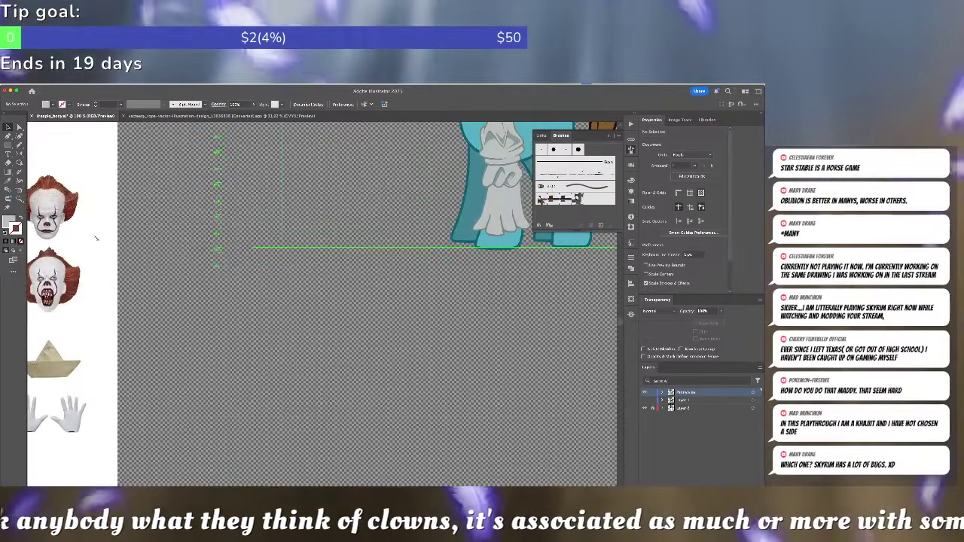
key("ctrl+v")
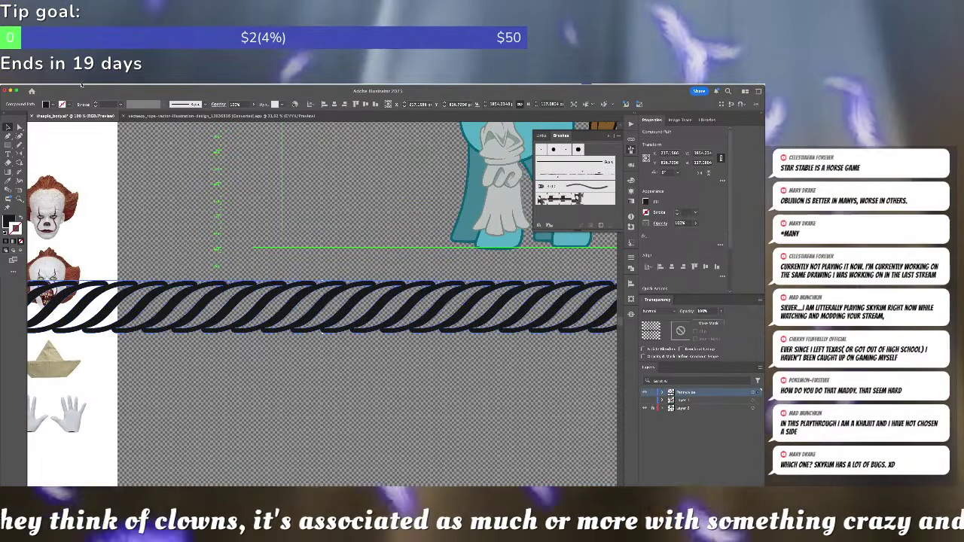
- Scale the pasted rope down proportionally below the pony artboard
key("super+minus")
key("super+minus")
key("super+minus")
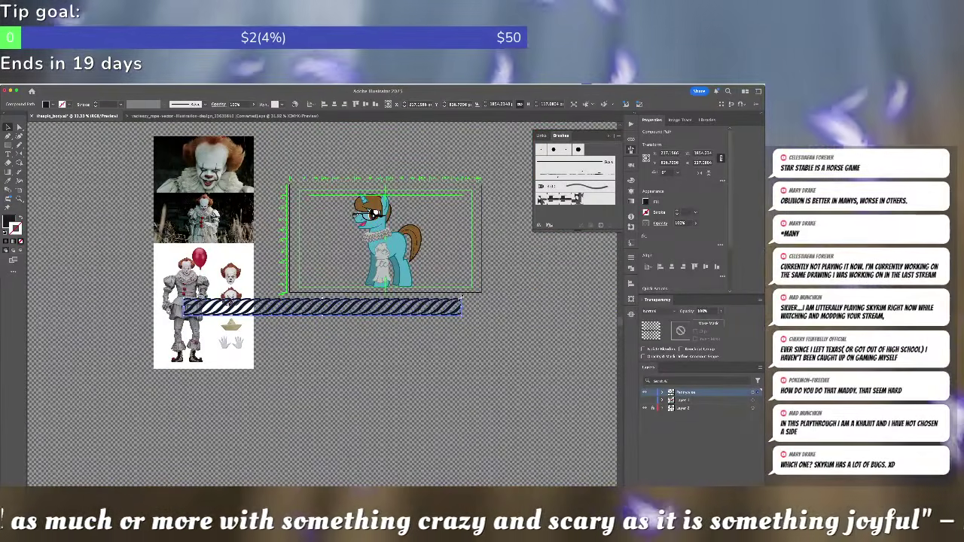
left_click_drag(460, 299, 435, 305)
scroll(352, 307, "up", 5)
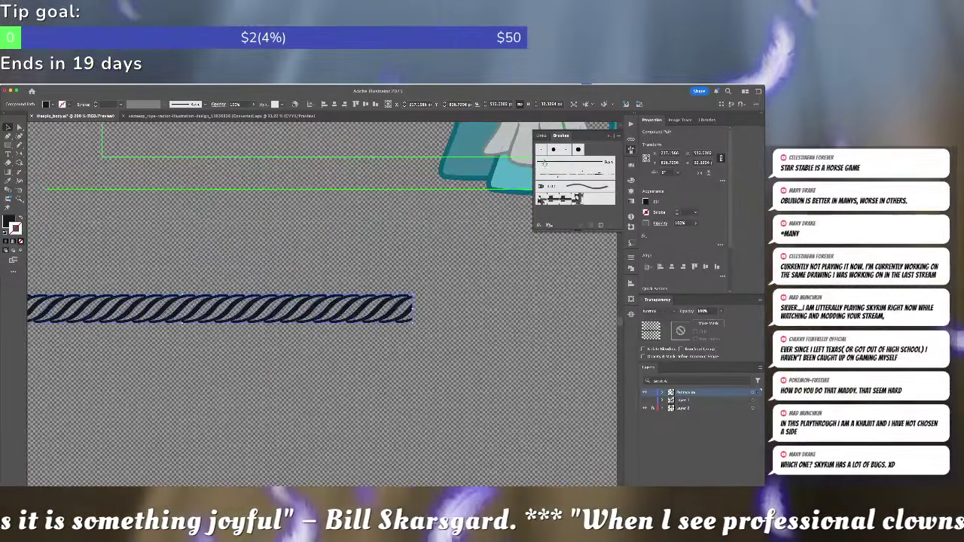
left_click(616, 136)
left_click(640, 137)
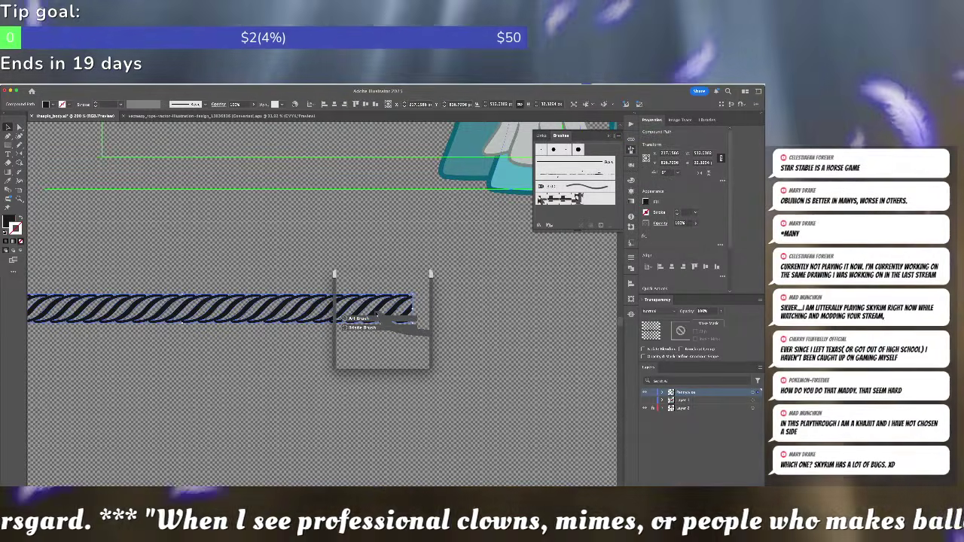
left_click(409, 352)
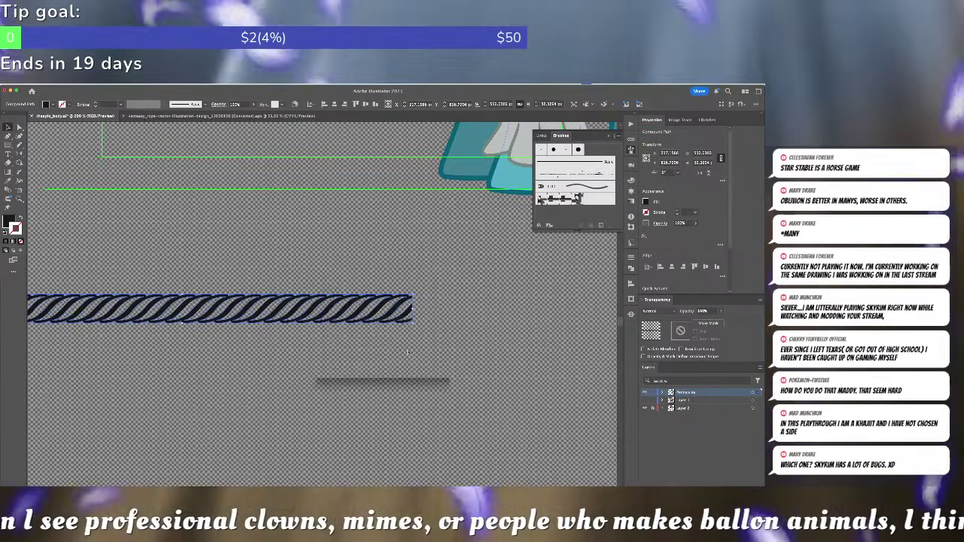
left_click(429, 362)
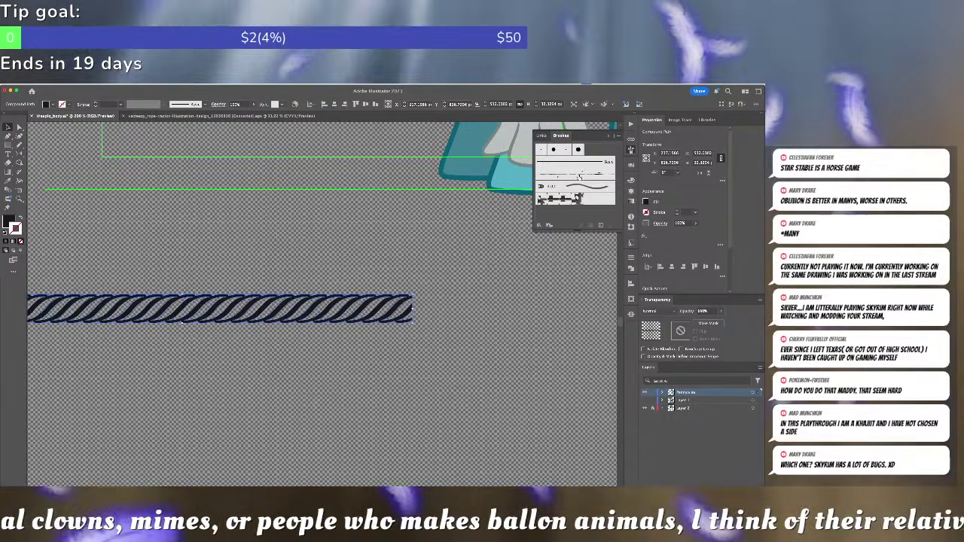
- Start a new pattern brush from the selected rope and set its inner corner tile to Auto-Centered
left_click(619, 137)
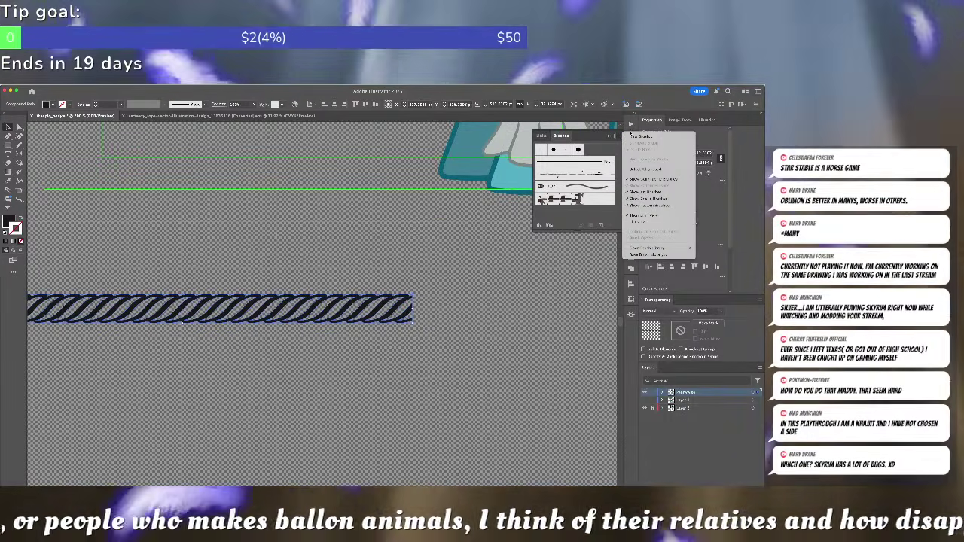
left_click(637, 137)
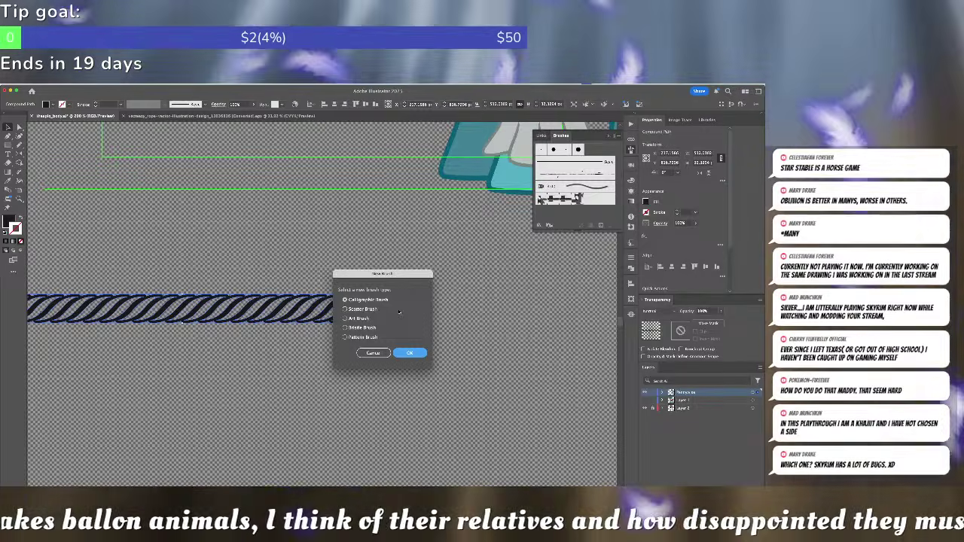
left_click(379, 337)
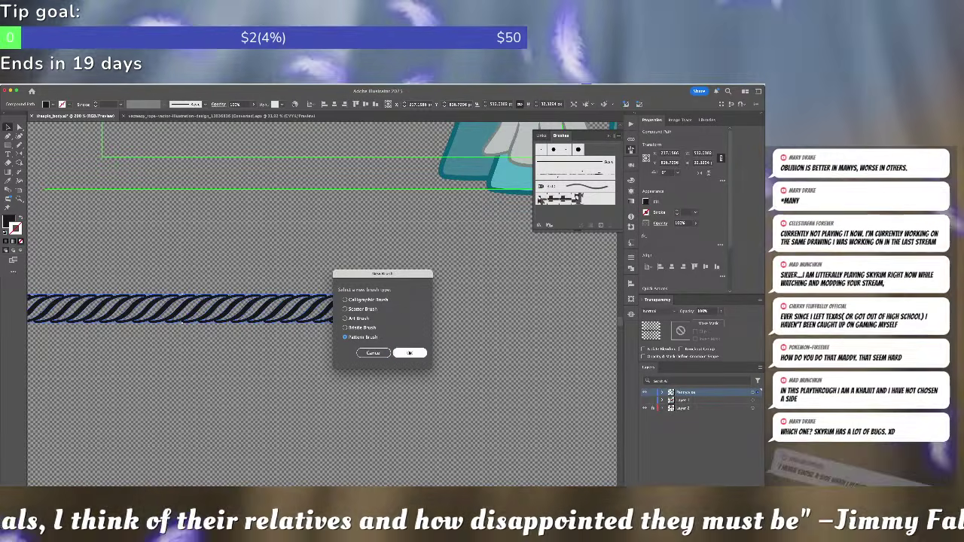
left_click(410, 352)
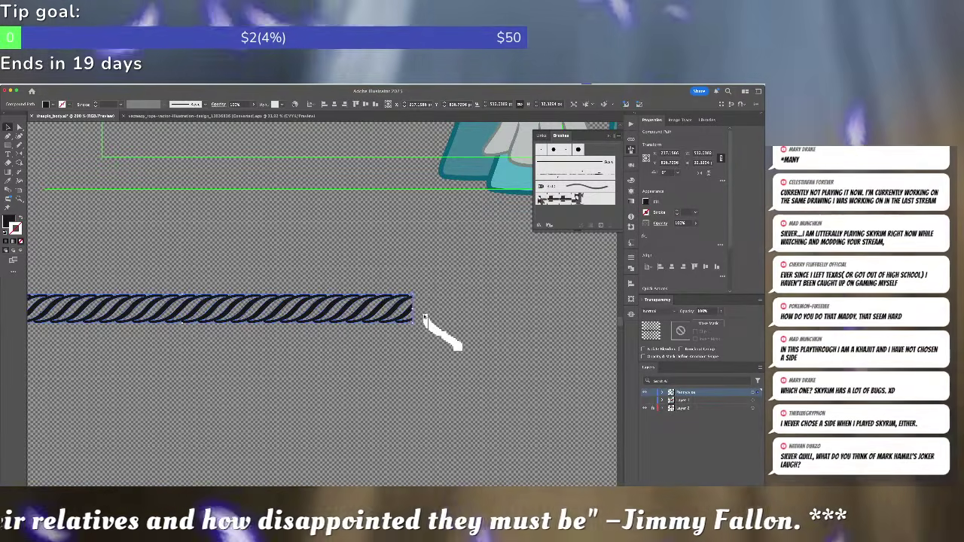
left_click(484, 258)
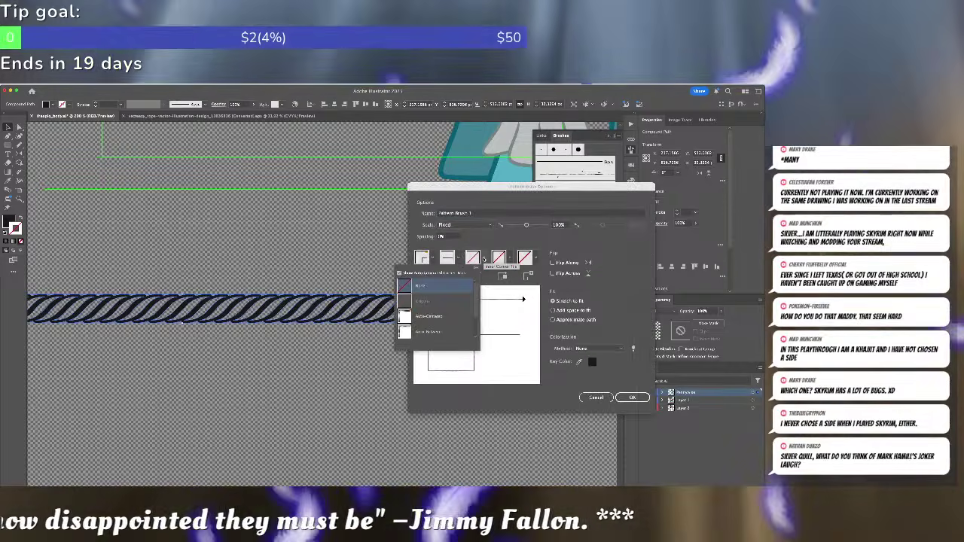
left_click(448, 319)
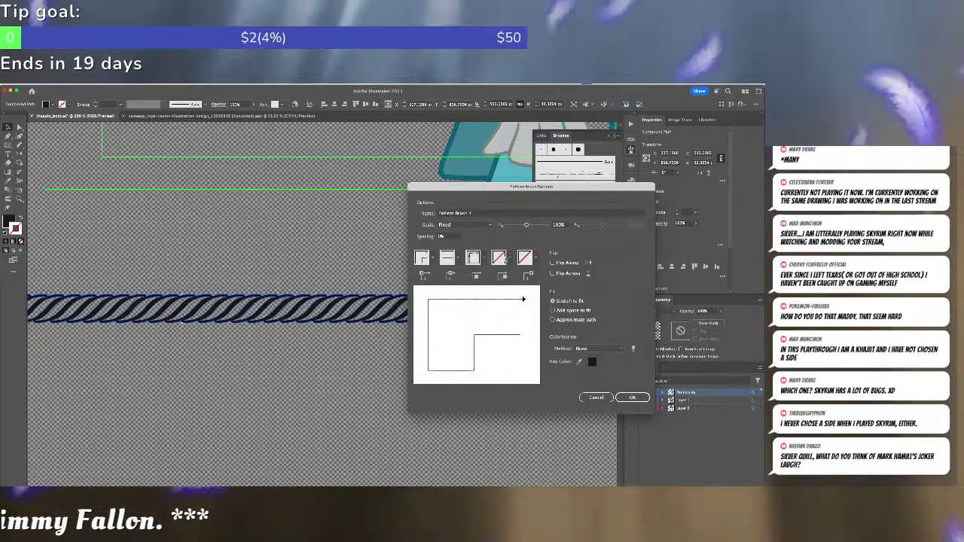
left_click(509, 259)
left_click(494, 261)
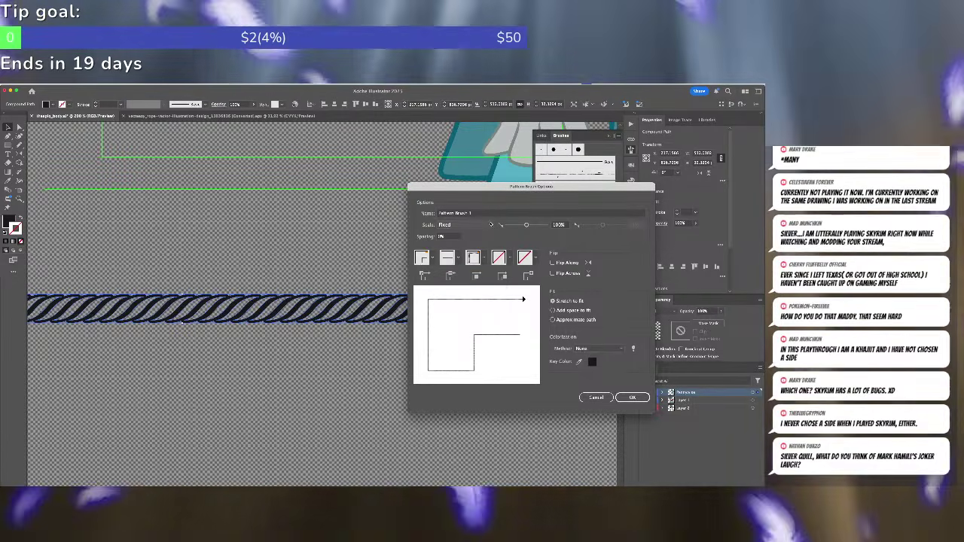
- Name the pattern brush Rope Brush, set its fit to Approximate path and create it
type("Rope")
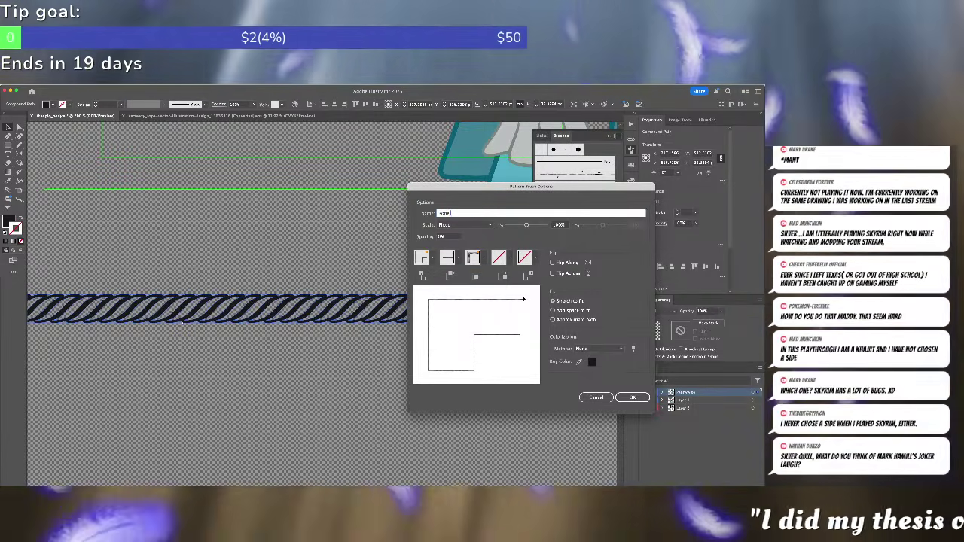
type(" Brush")
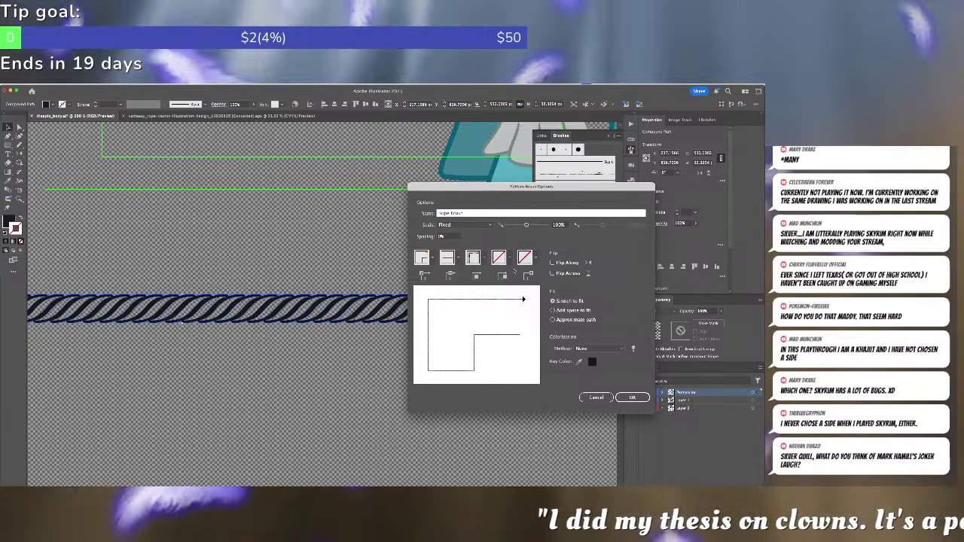
left_click(537, 258)
left_click(537, 259)
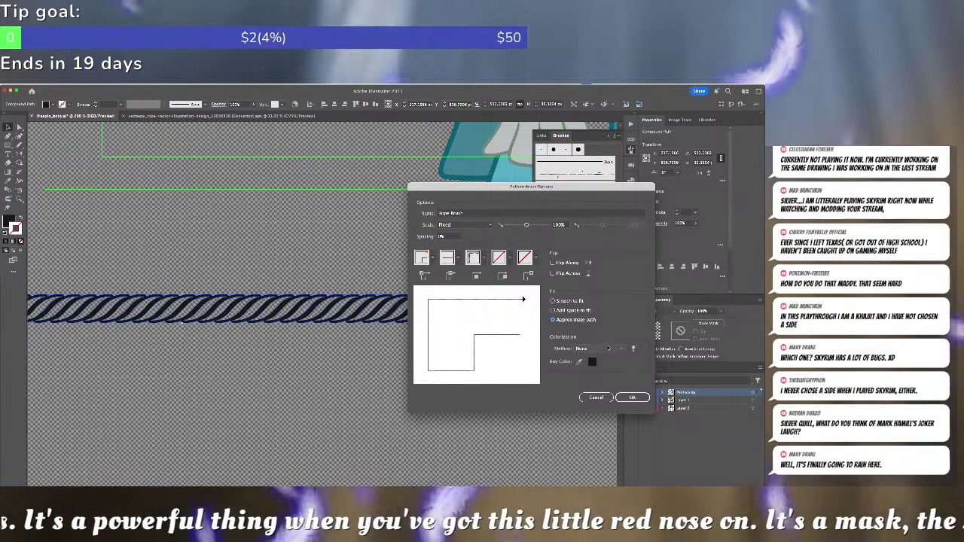
left_click(632, 397)
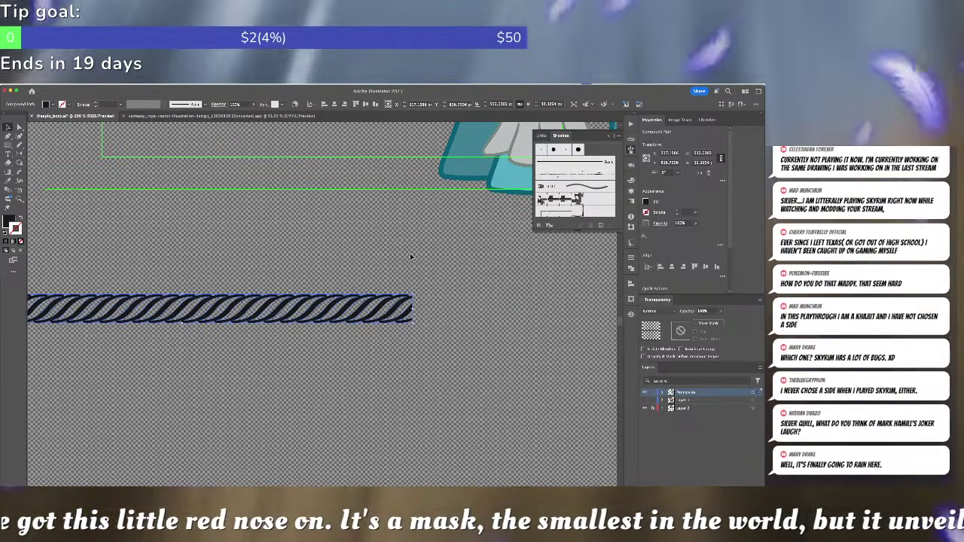
- Draw a curved open path across the pony's sleeve just above the lower ruffle with the Pen tool
left_click(420, 226)
scroll(419, 227, "up", 5)
scroll(419, 227, "right", 5)
key("p")
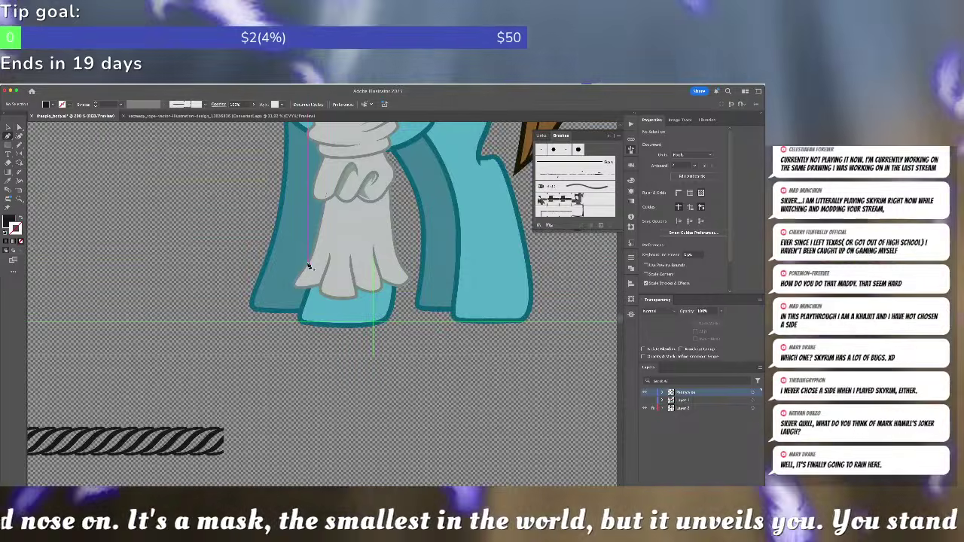
left_click(319, 248)
mouse_move(384, 246)
left_mouse_down()
mouse_move(421, 223)
mouse_move(385, 243)
left_mouse_up()
key("a")
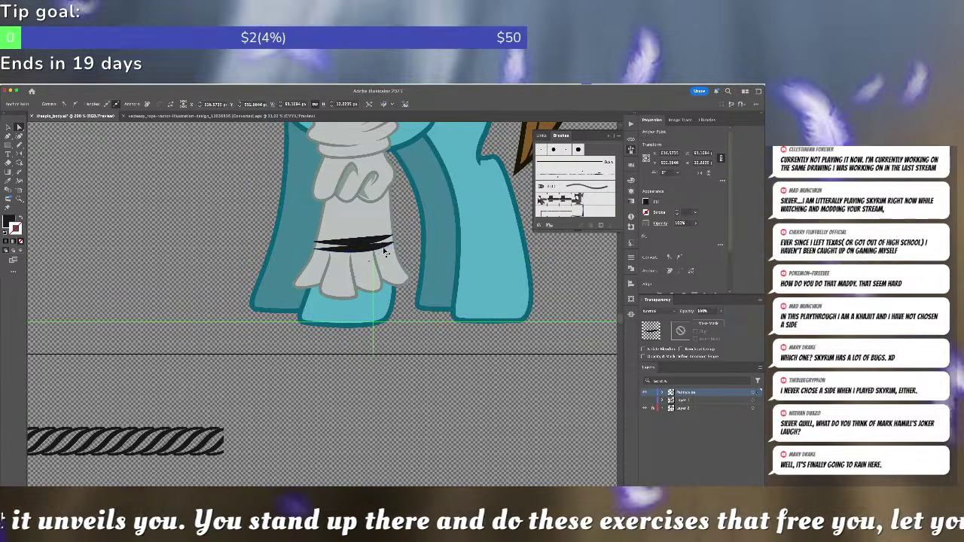
- Swap the sleeve path's fill and stroke, and apply the new rope pattern brush to it
key("Delete")
left_click(381, 241)
key("shift+x")
left_click(448, 242)
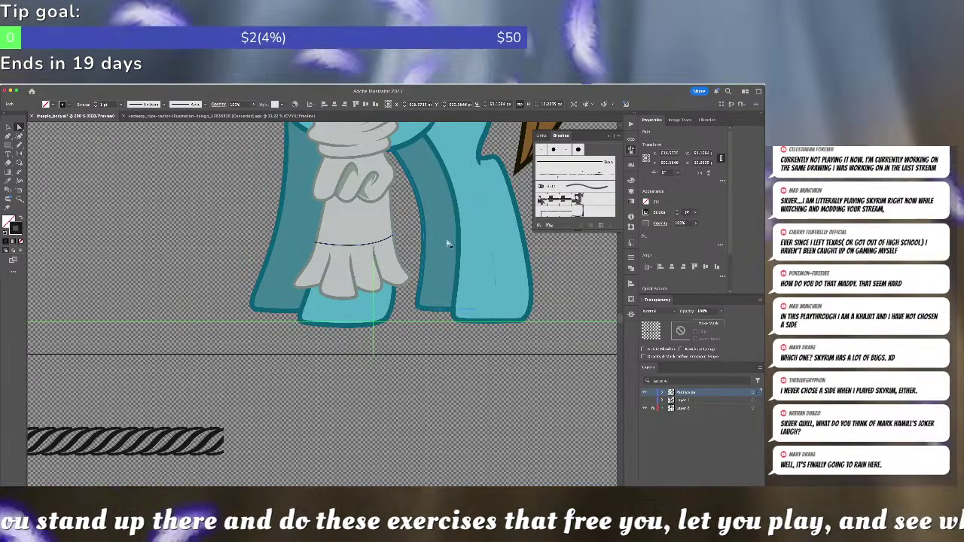
left_click(554, 213)
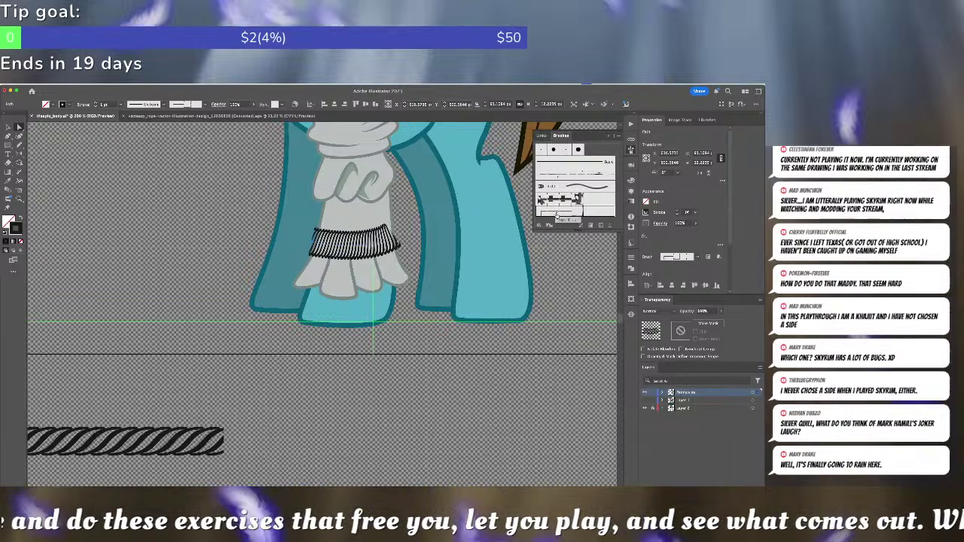
- Reduce the rope path's stroke weight to 0.15 pt
left_click(631, 257)
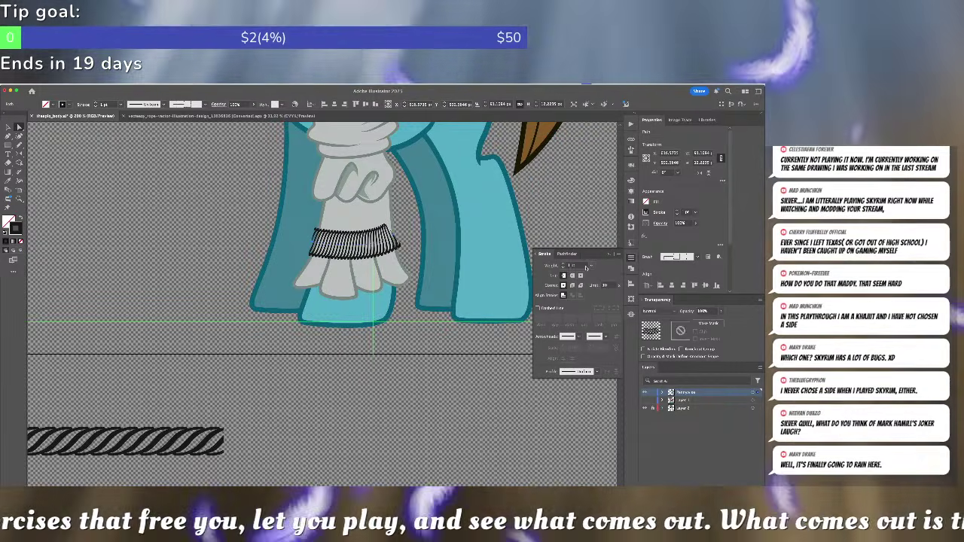
left_click(563, 268)
left_click(563, 268)
left_click(563, 268)
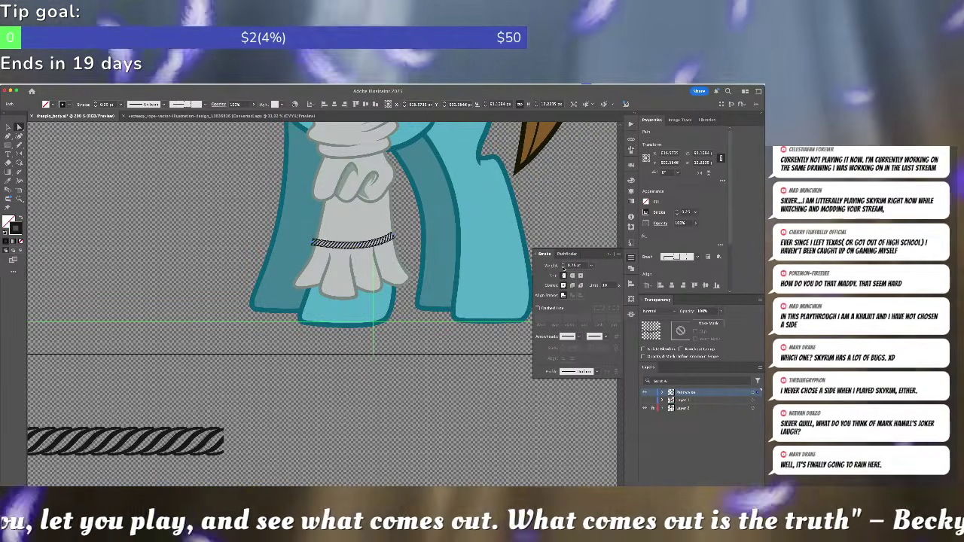
left_click(564, 269)
left_click(563, 264)
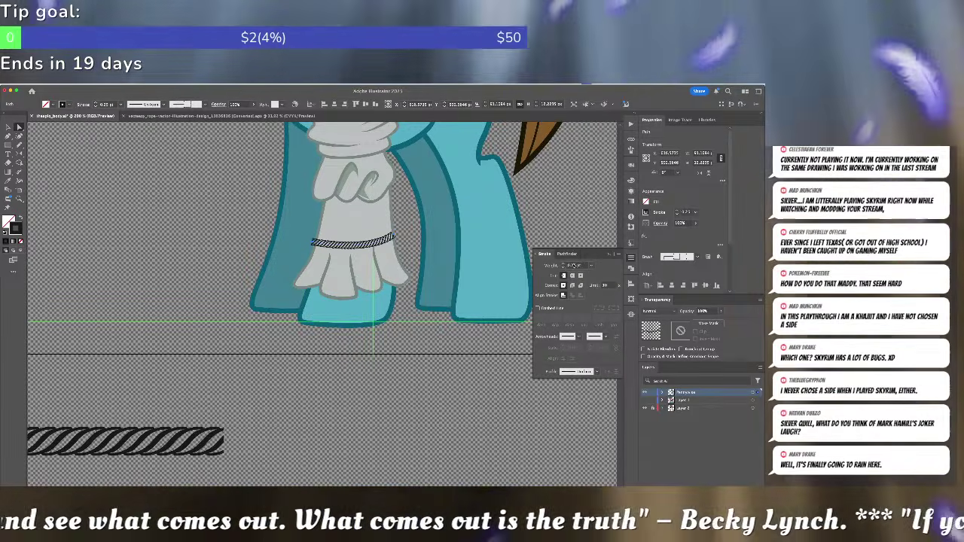
left_click_drag(586, 265, 510, 255)
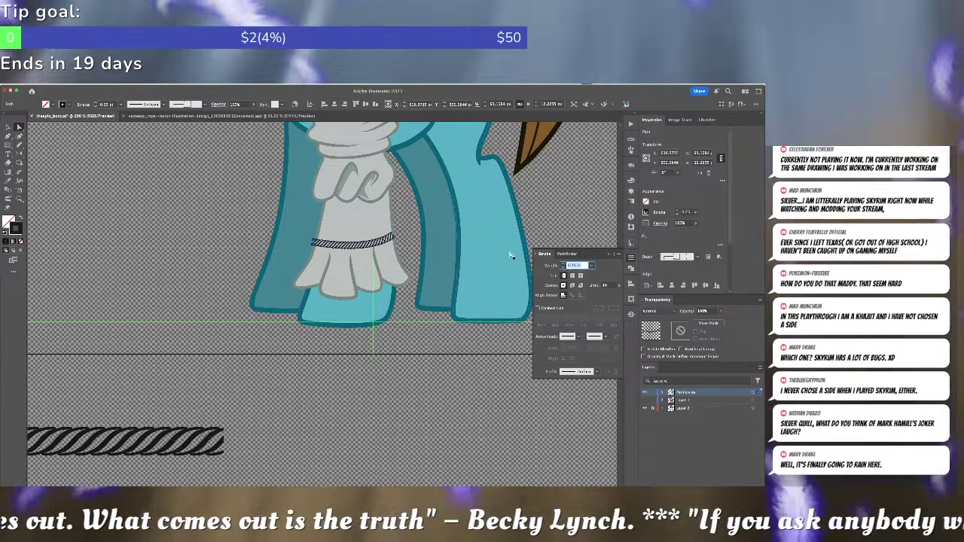
type("00.15")
key("Return")
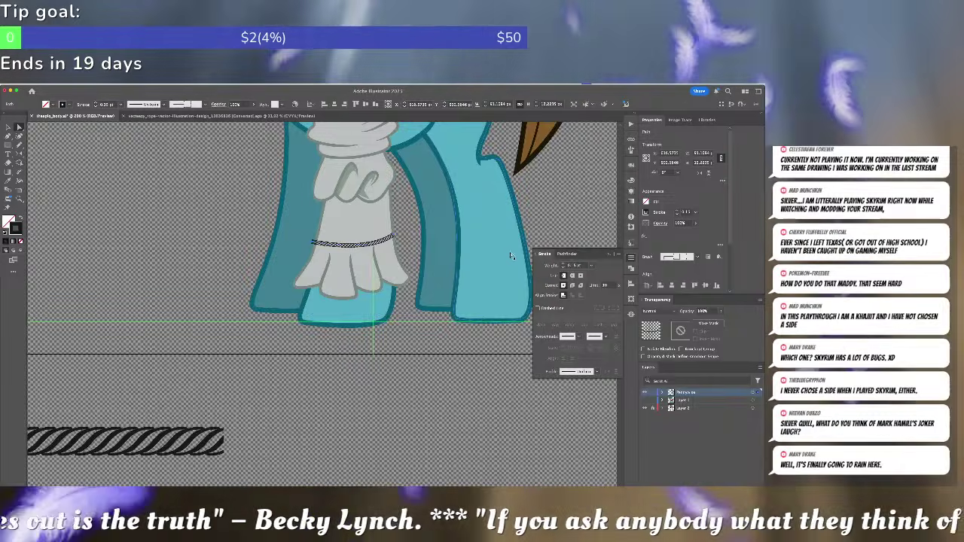
- Move the rope path slightly right so it sits centred across the sleeve, and deselect it
key("super+equal")
key("super+equal")
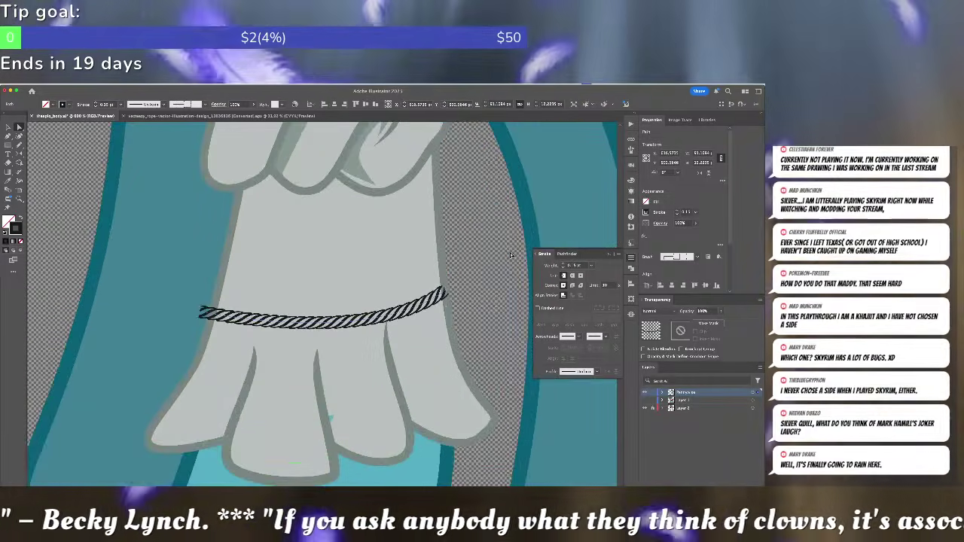
left_click_drag(433, 298, 439, 300)
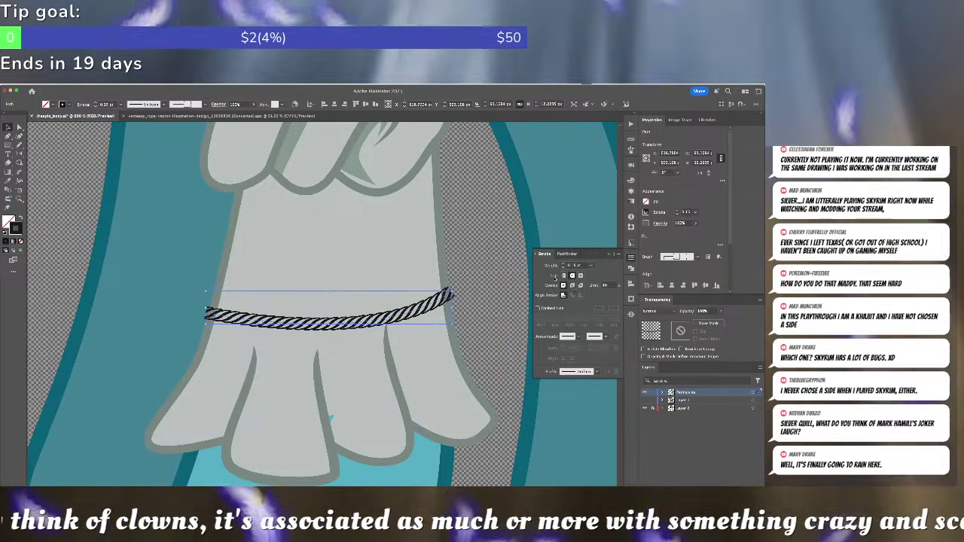
left_click(512, 273)
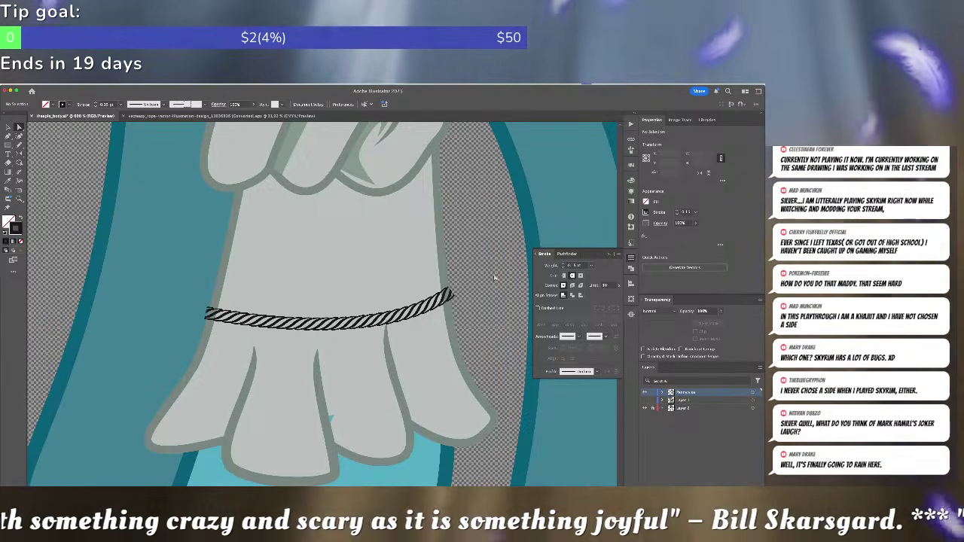
key("super+minus")
key("super+minus")
key("super+minus")
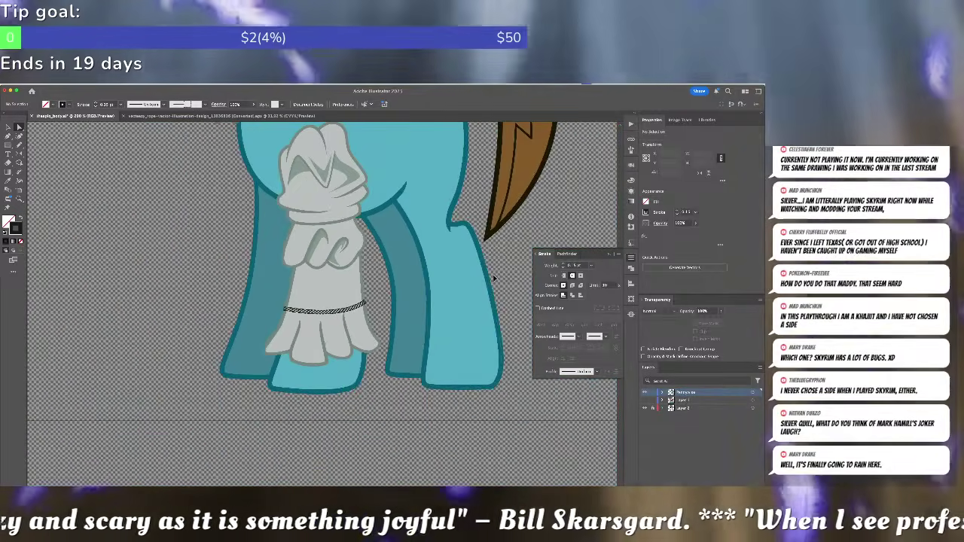
key("super+equal")
key("super+equal")
key("super+equal")
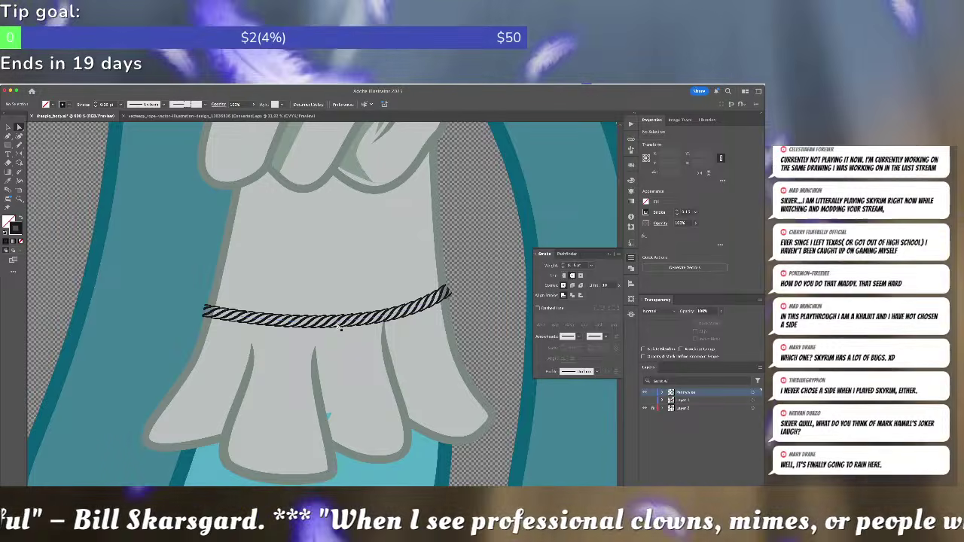
- Select the rope trim above the lower ruffle, and locate the matching rope trim on the clown reference figure's sleeve
left_click(338, 324)
left_click(338, 324)
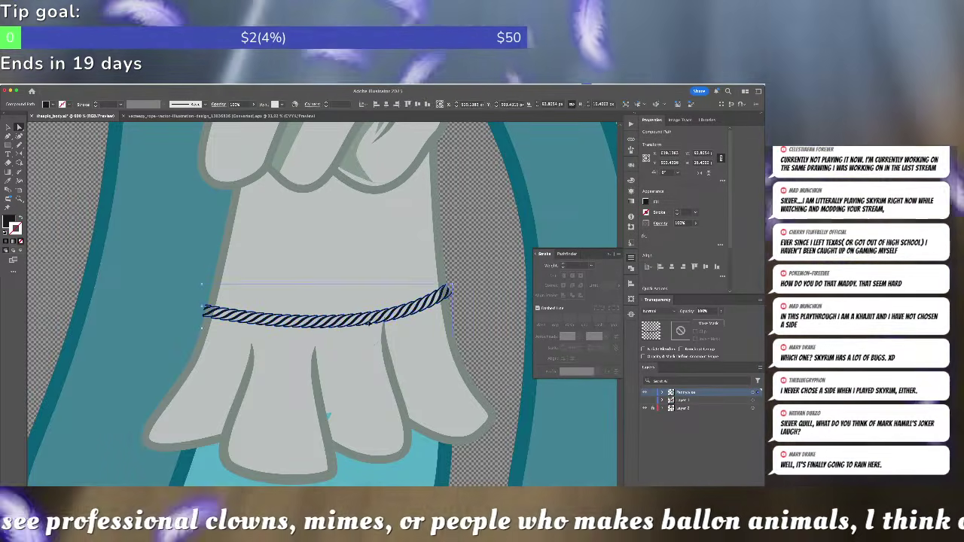
key("ctrl+shift+a")
left_click(381, 320)
scroll(381, 320, "left", 15)
scroll(381, 320, "down", 10)
scroll(433, 237, "left", 15)
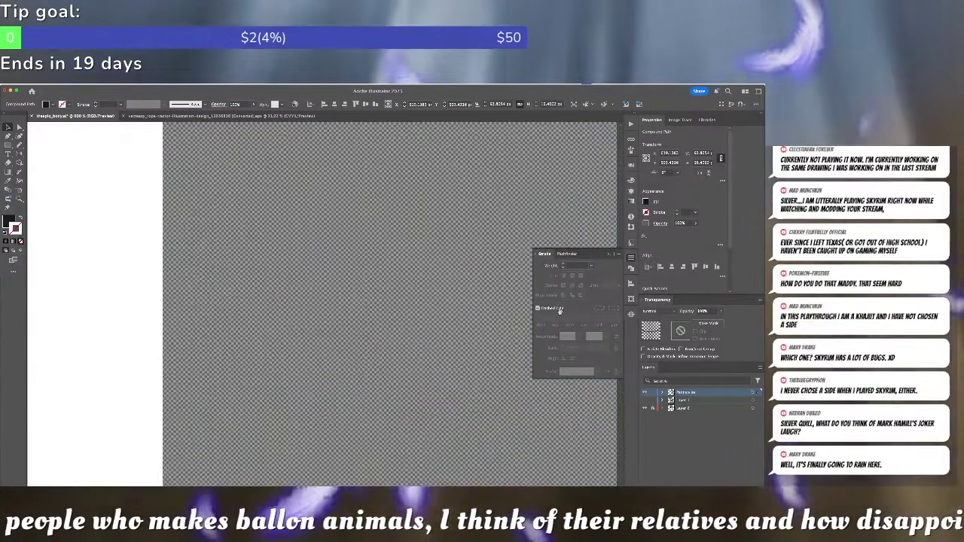
scroll(432, 236, "down", 15)
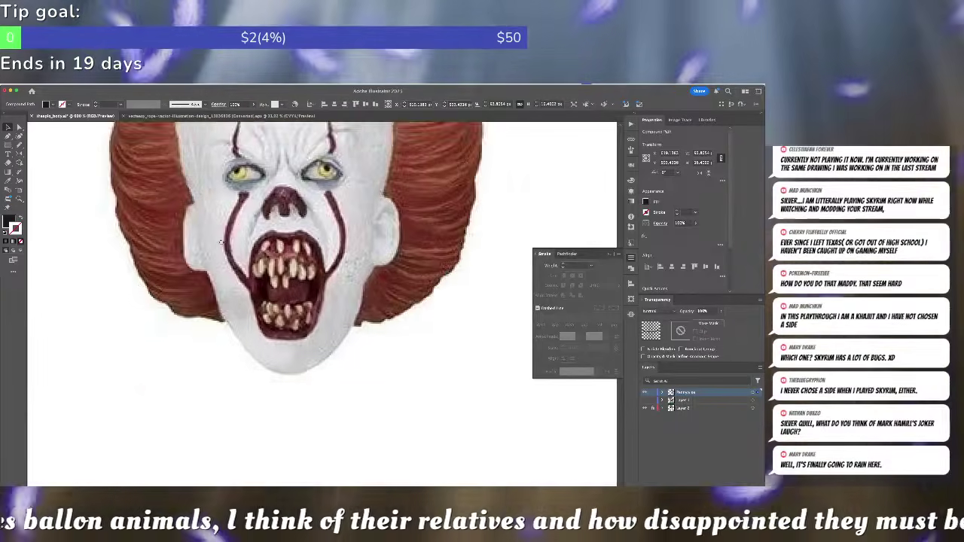
scroll(147, 317, "up", 5)
scroll(147, 317, "left", 10)
scroll(370, 370, "down", 10)
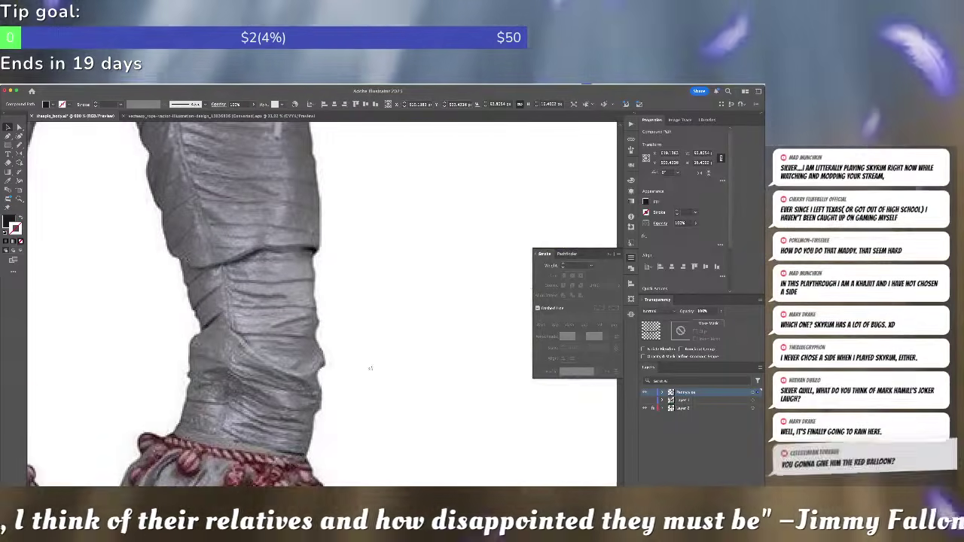
- Fill the rope trim with dark red sampled from the waist trim in the clown reference photo, and deselect it
key("i")
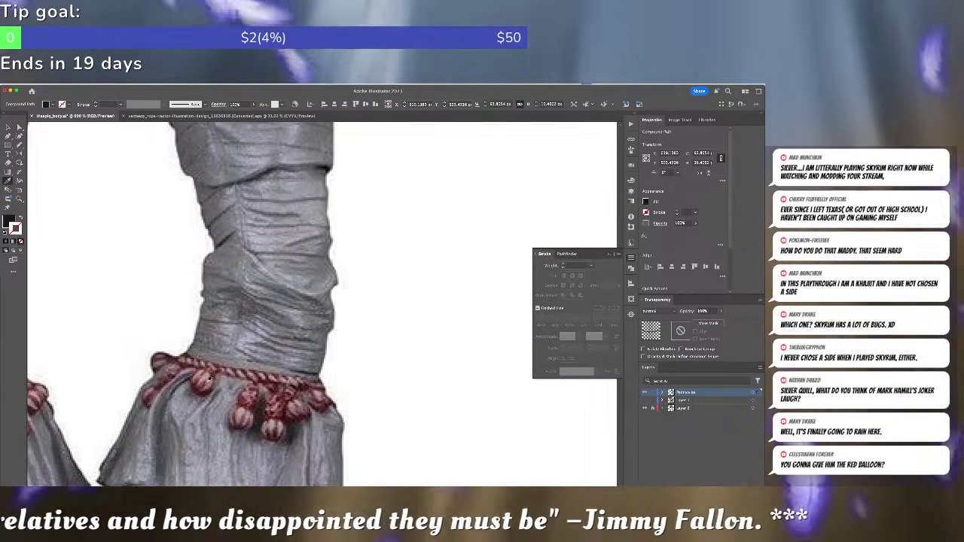
key("super+minus")
key("super+minus")
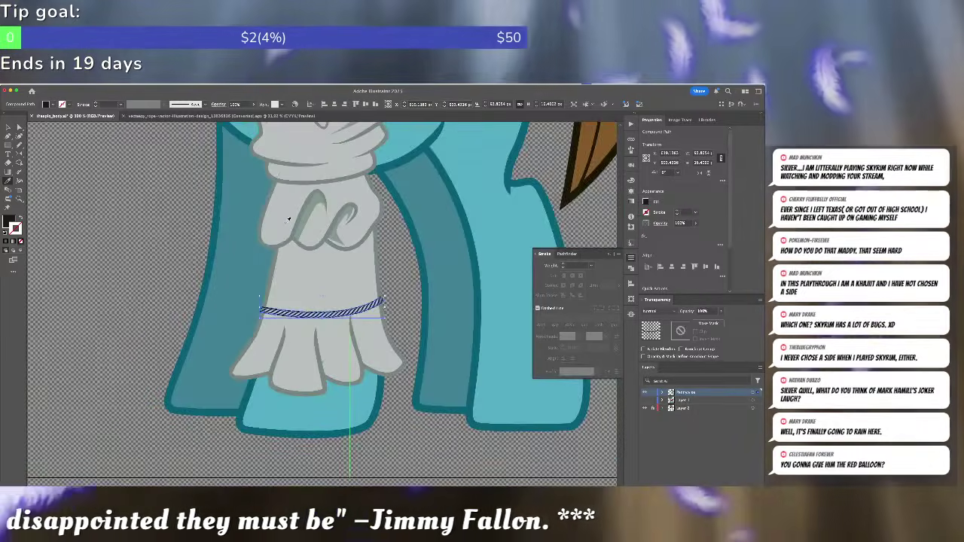
left_click_drag(129, 194, 606, 300)
left_click_drag(194, 192, 325, 305)
left_click_drag(302, 211, 398, 411)
left_click_drag(261, 283, 424, 403)
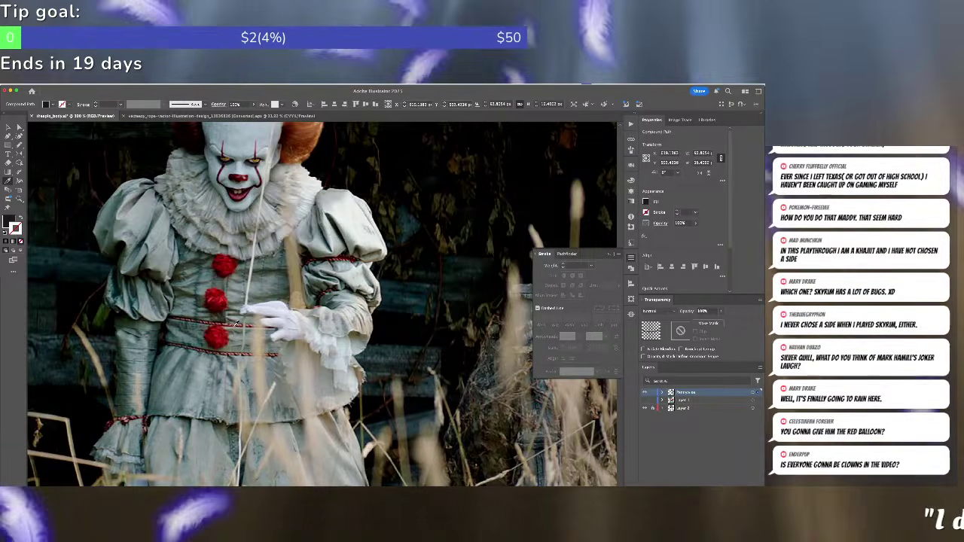
left_click(235, 324)
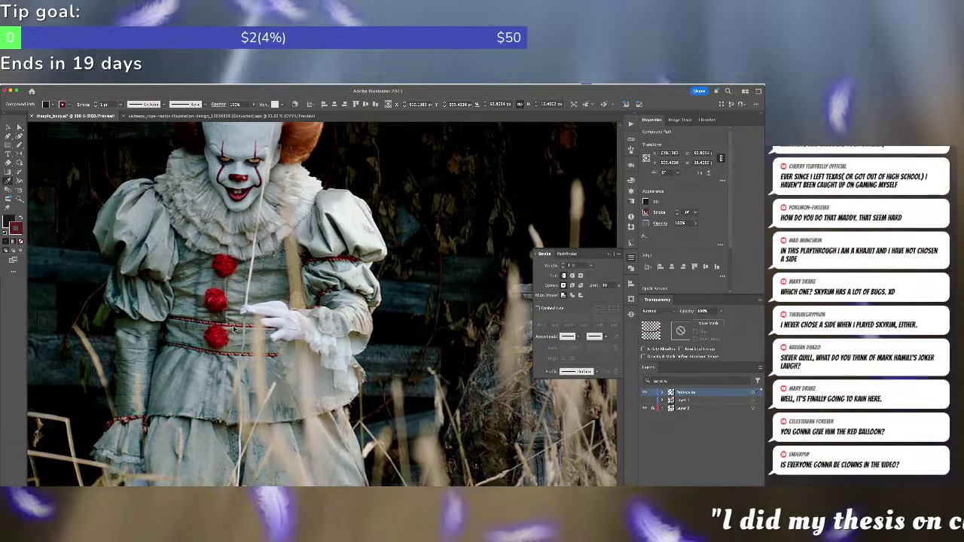
key("ctrl+z")
left_click(235, 323)
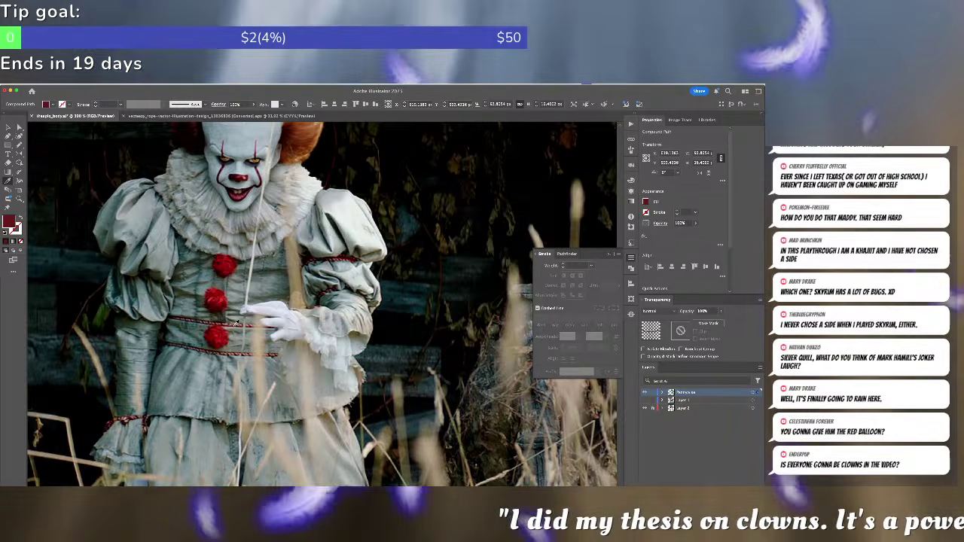
key("super+shift+a")
- Remove the stray upper strand at the sleeve rope's left end by deleting its anchor points, plus one on the next strand's cut edge
key("super+minus")
key("super+minus")
key("super+minus")
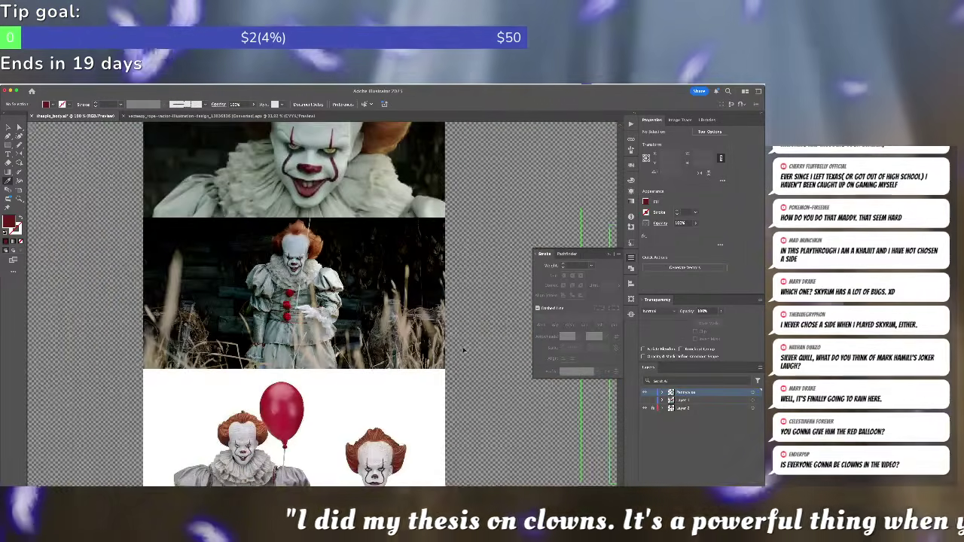
scroll(488, 365, "down", 10)
scroll(313, 302, "down", 1)
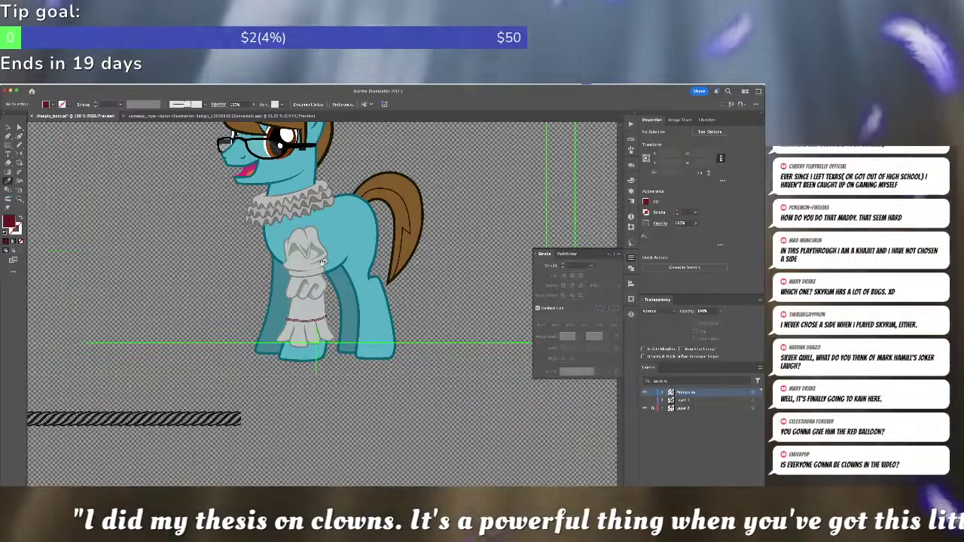
key("a")
scroll(299, 321, "up", 10)
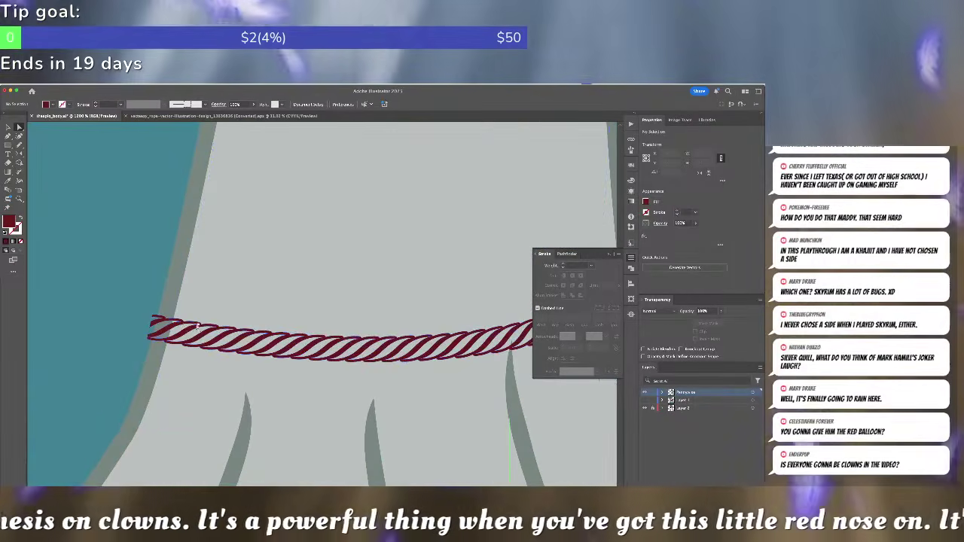
left_click(157, 322)
scroll(157, 321, "up", 5)
left_click(148, 351)
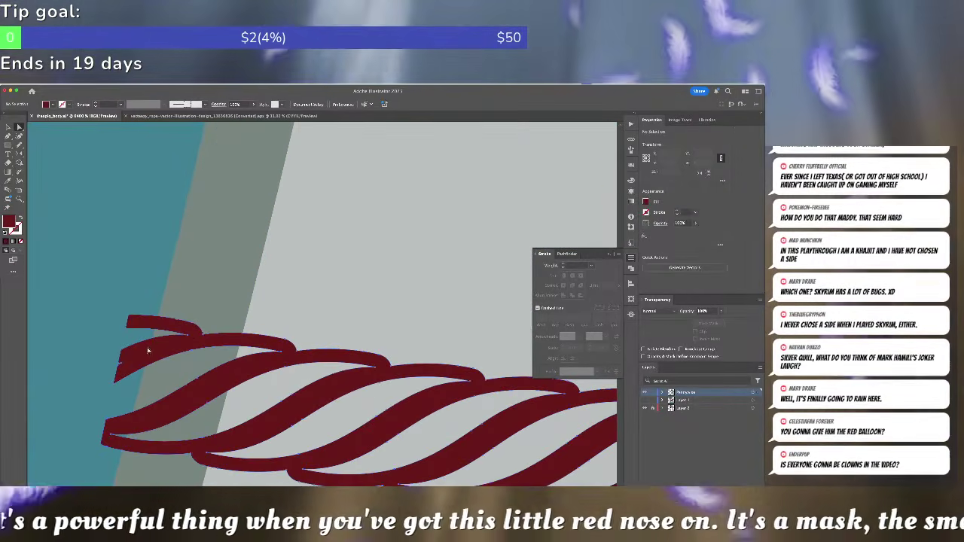
left_click_drag(197, 345, 301, 327)
scroll(300, 327, "left", 3)
left_click(350, 320)
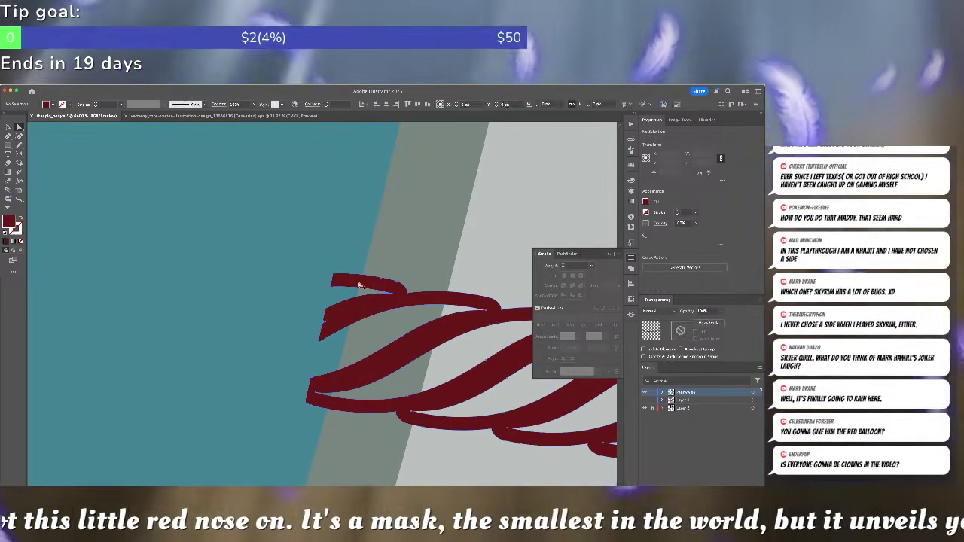
left_click(361, 290)
key("minus")
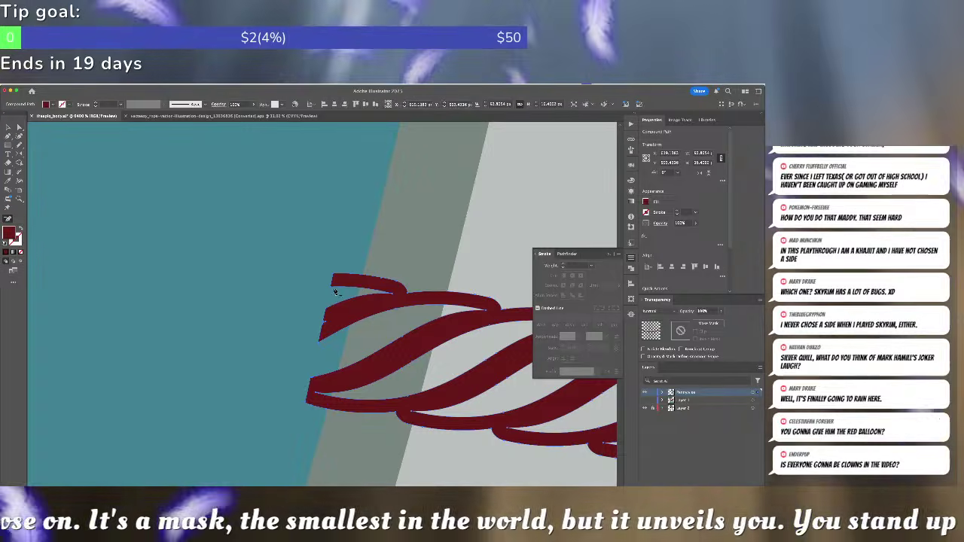
left_click(332, 286)
left_click(334, 274)
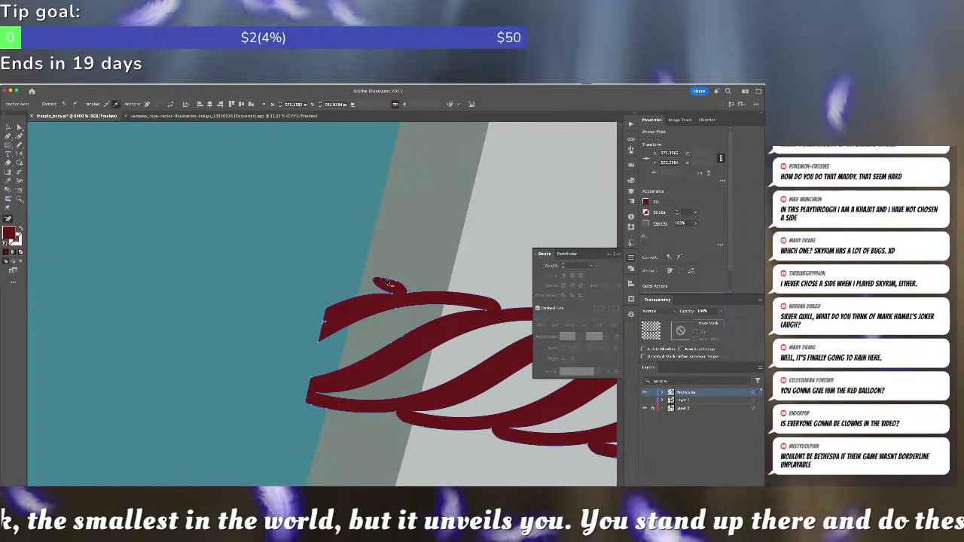
left_click(397, 284)
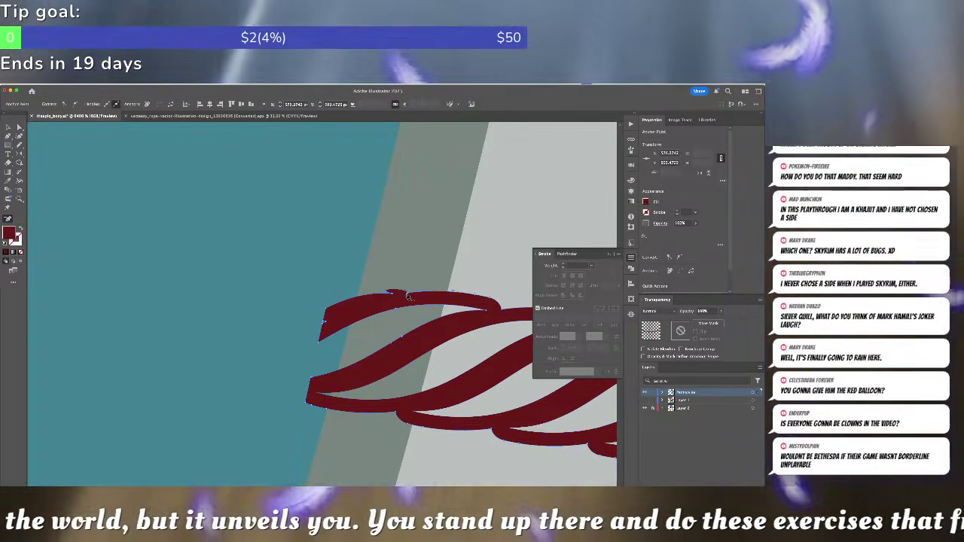
left_click(404, 291)
left_click(394, 295)
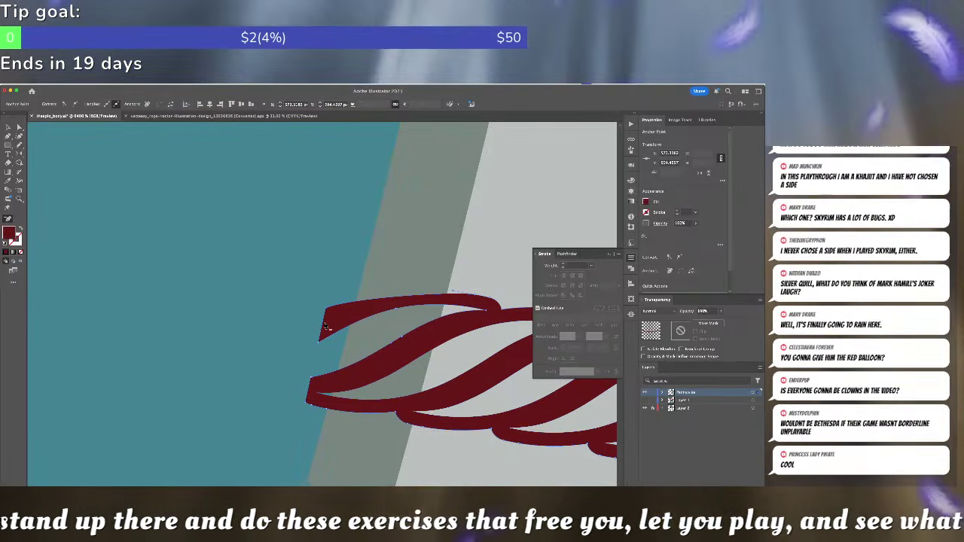
left_click(326, 325)
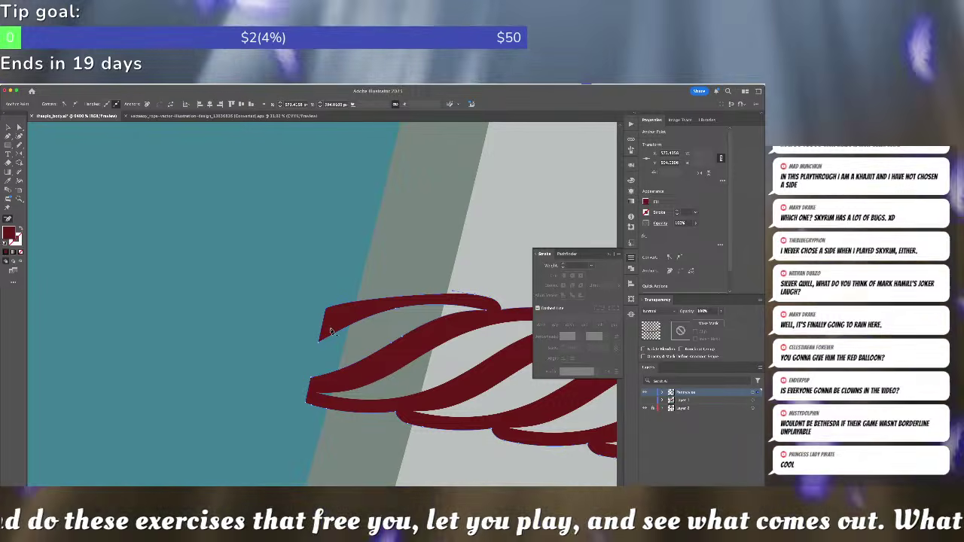
- Extend the cut strand down to meet the strand below it with the Curvature tool, and unite the rope's shapes
left_click(20, 136)
left_click(354, 363)
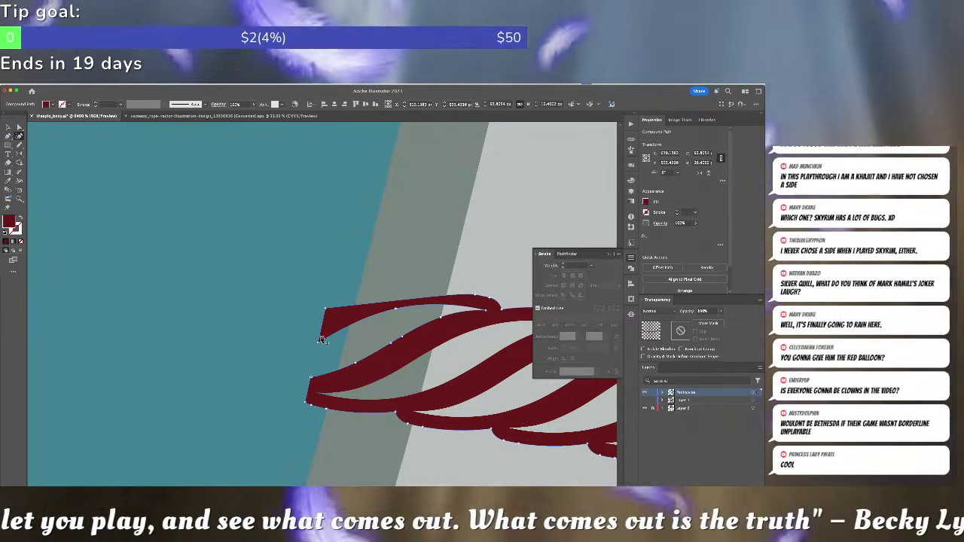
left_click_drag(320, 343, 296, 344)
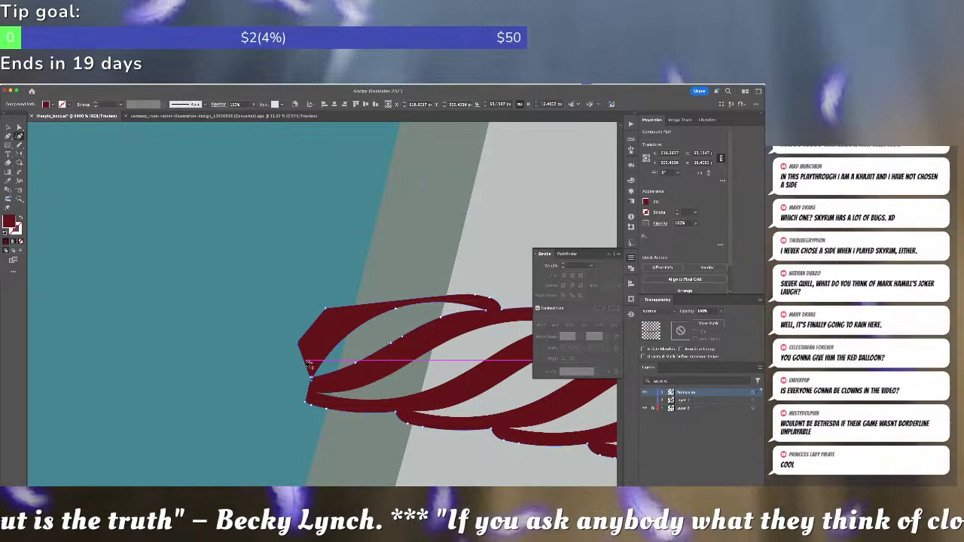
key("Delete")
key("v")
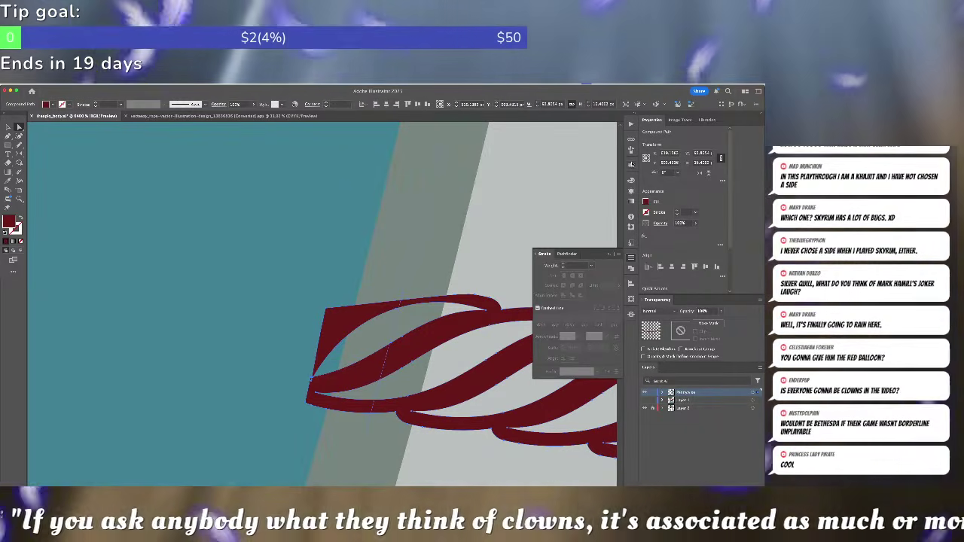
left_click(631, 268)
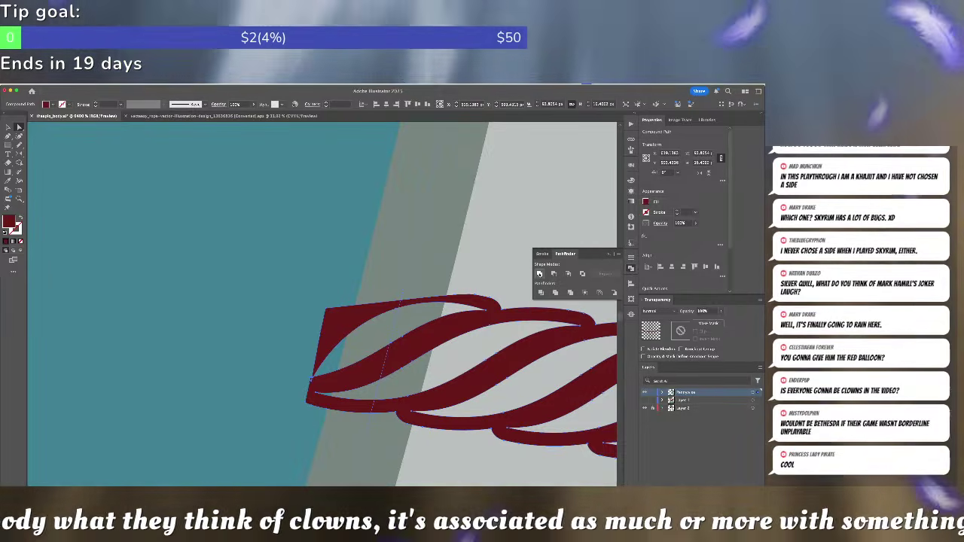
left_click(538, 274)
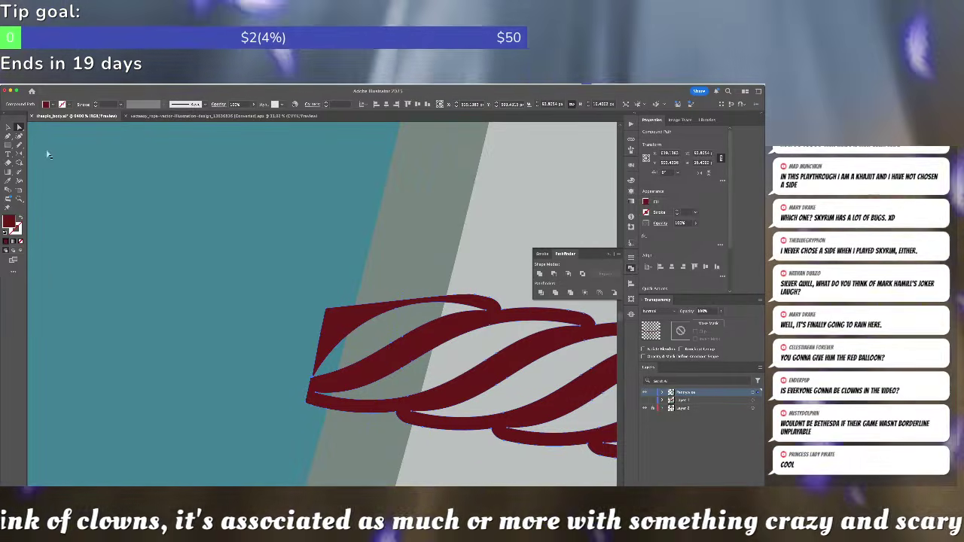
- Round off the rope's left end with the Curvature tool by bulging its edge outward, deleting extra anchor points and shifting the upper corner inward
left_click(19, 136)
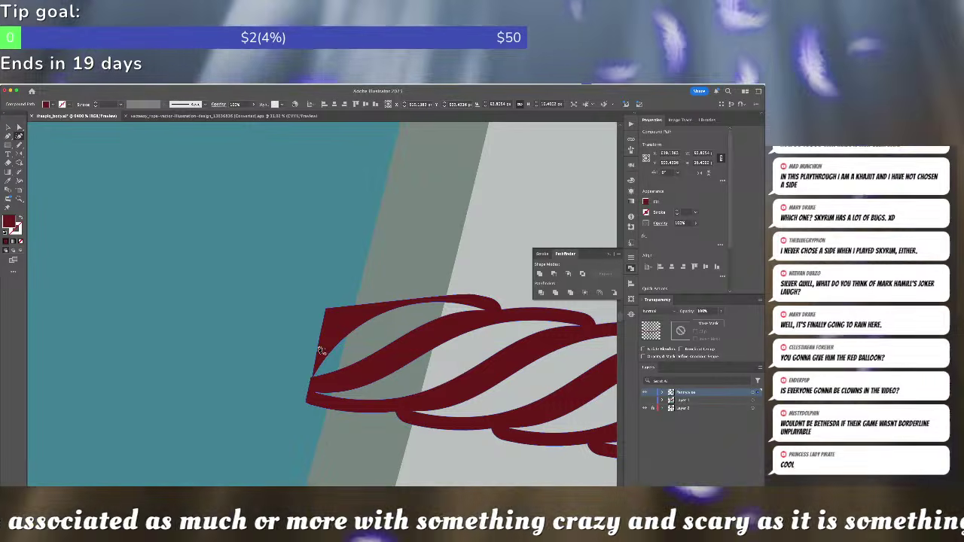
left_click_drag(320, 351, 316, 378)
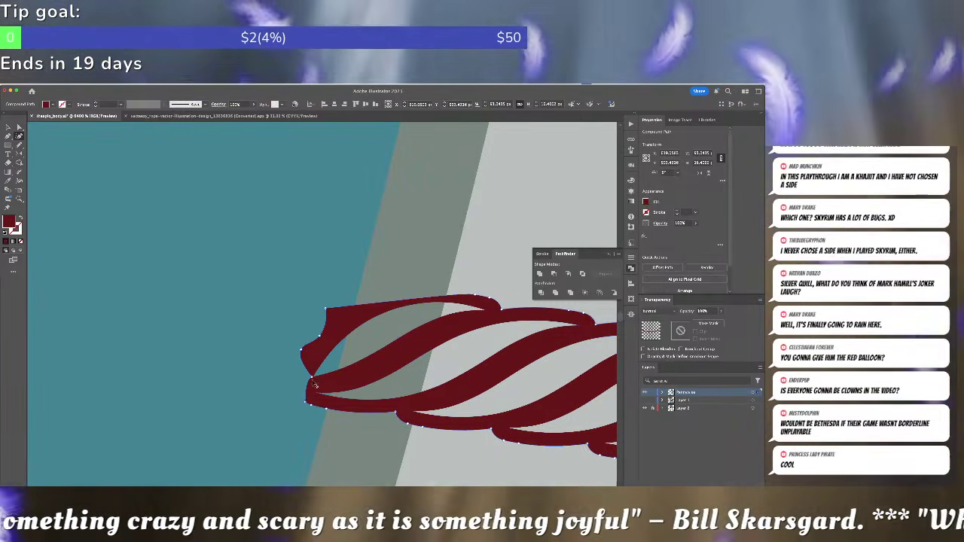
left_click(312, 377)
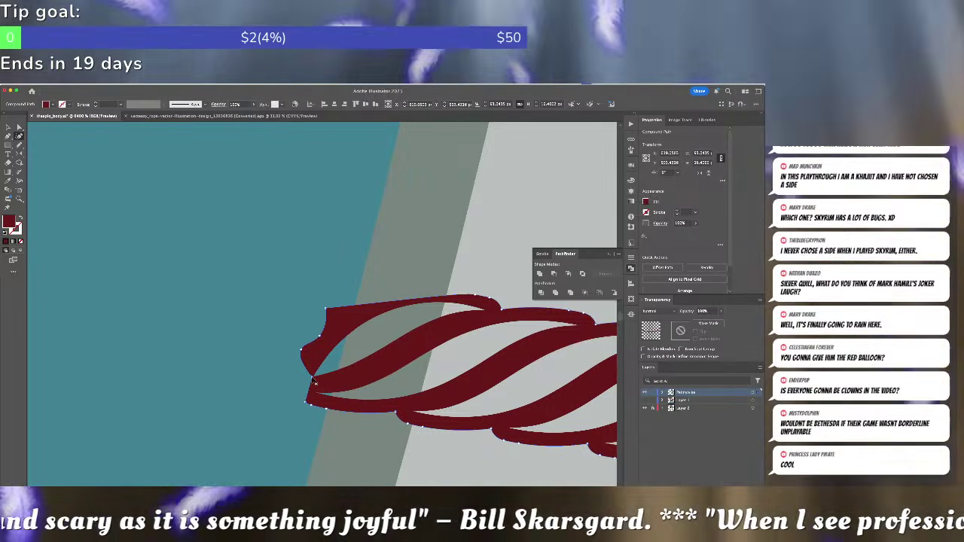
key("Delete")
left_click(320, 338)
key("Delete")
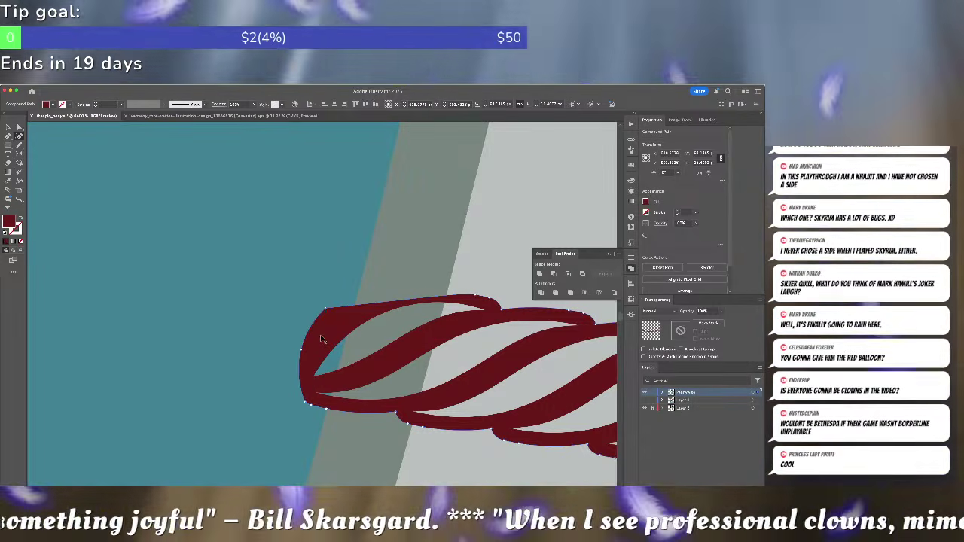
left_click_drag(326, 312, 351, 306)
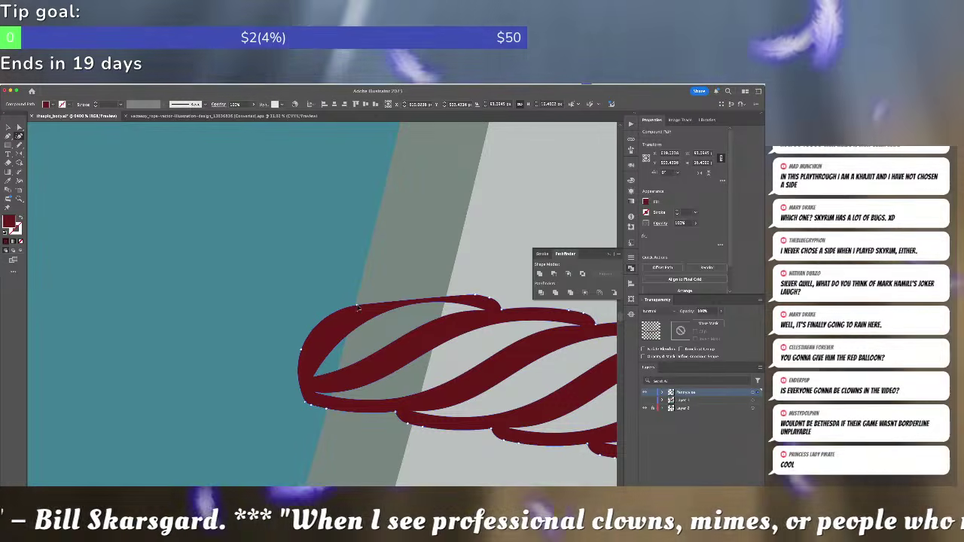
left_click(413, 319, "super")
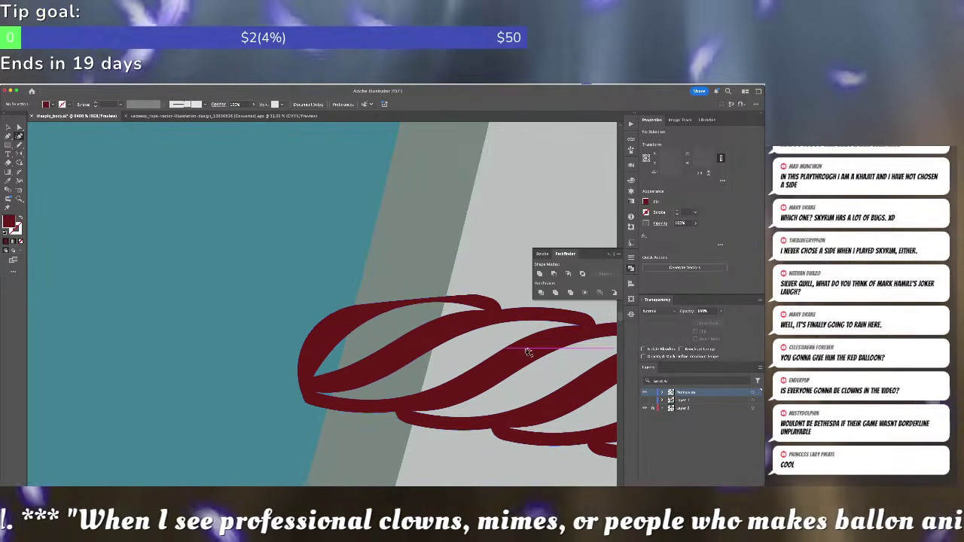
- Smooth the upper edge of the rope's leftmost strand into an even arch with the Curvature tool, and deselect the rope
key("a")
left_click(474, 300)
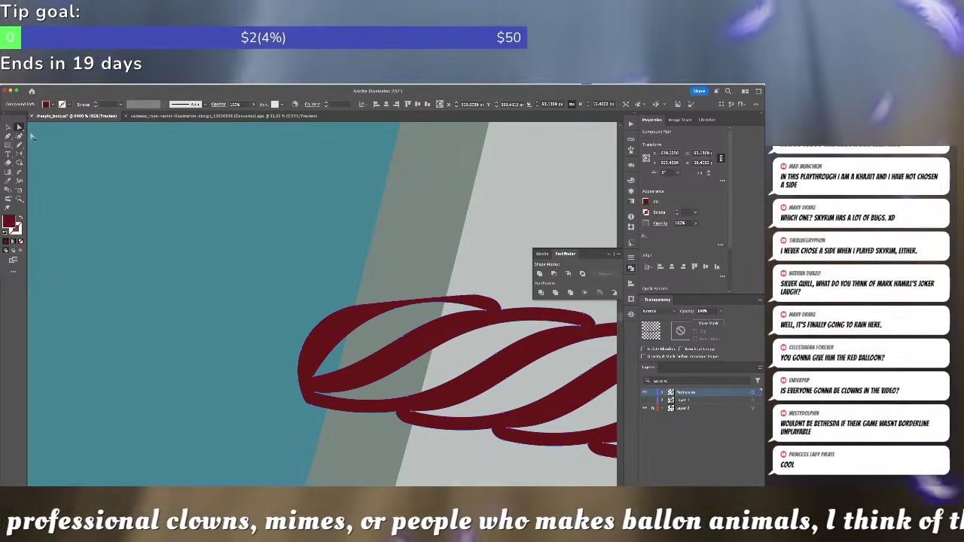
left_click(19, 136)
left_click_drag(412, 303, 415, 296)
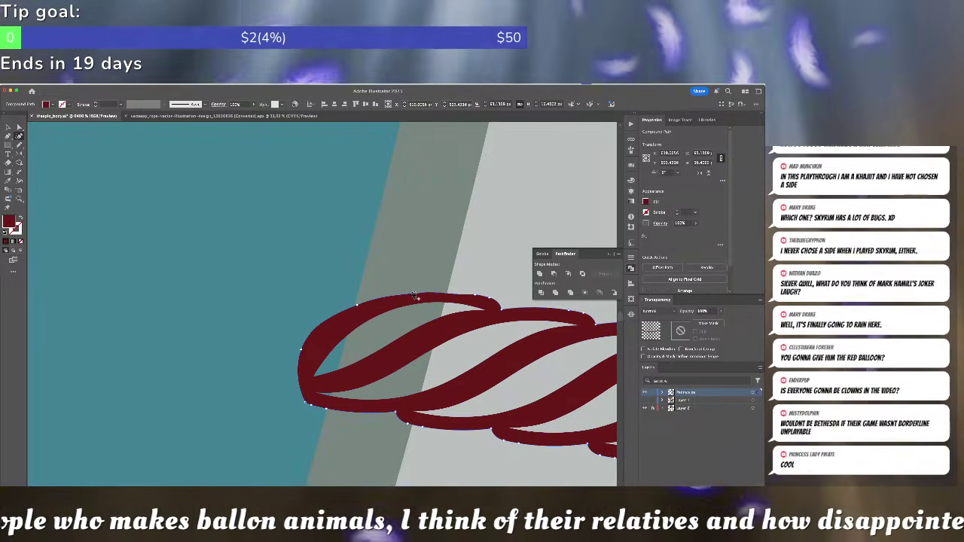
left_click_drag(476, 299, 489, 303)
left_click(471, 312, "super")
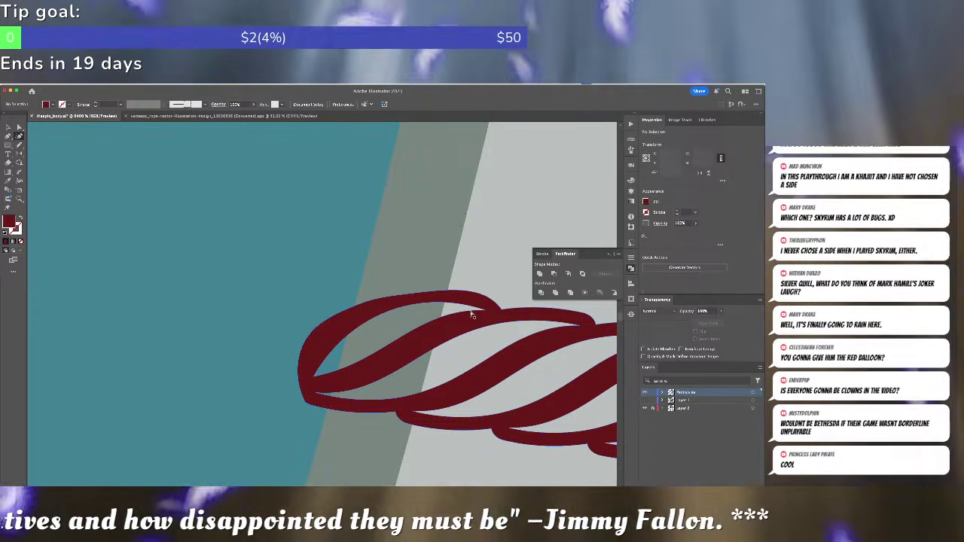
- Clean the cut edge of the strand at the sleeve rope's right end by deleting its notch anchor points, and deselect the rope
scroll(471, 315, "down", 6)
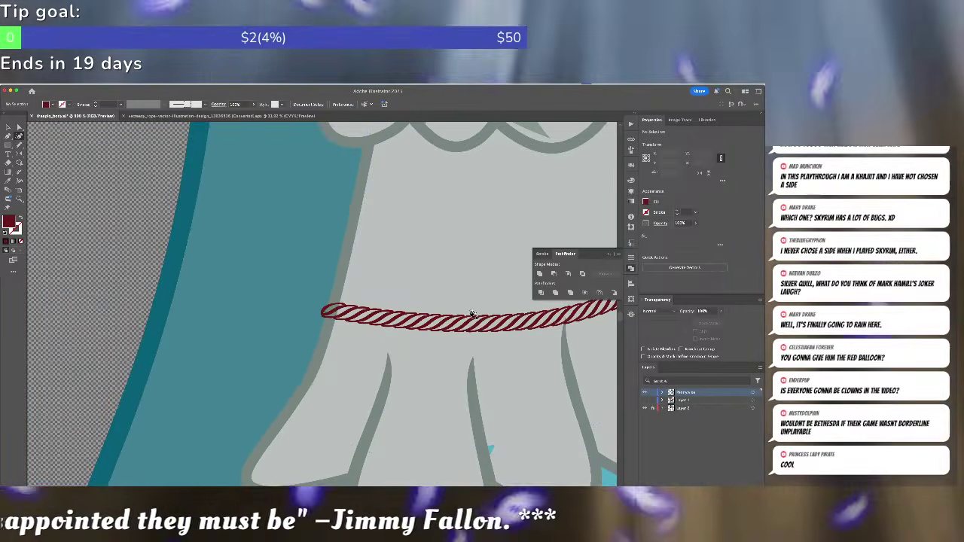
left_click_drag(431, 312, 266, 322)
scroll(422, 277, "up", 5)
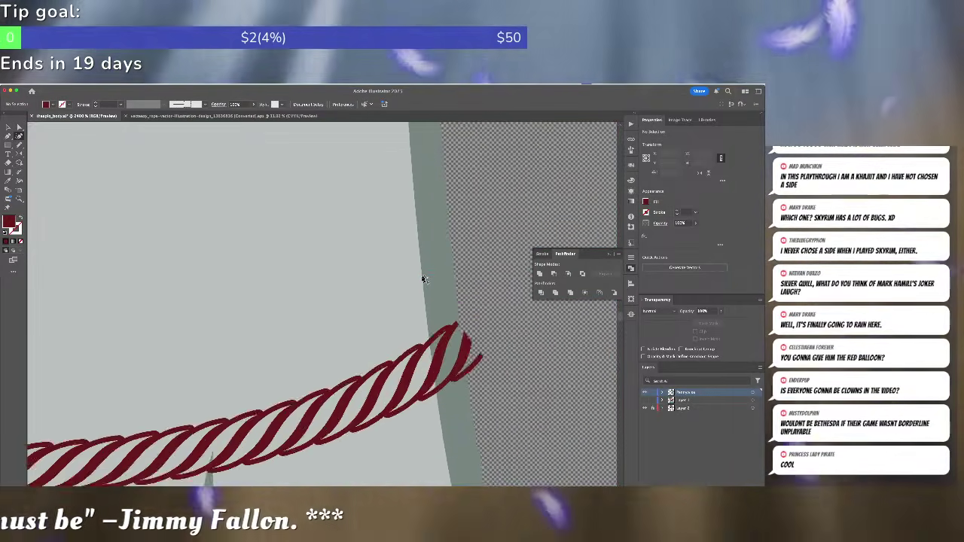
left_click_drag(422, 276, 185, 173)
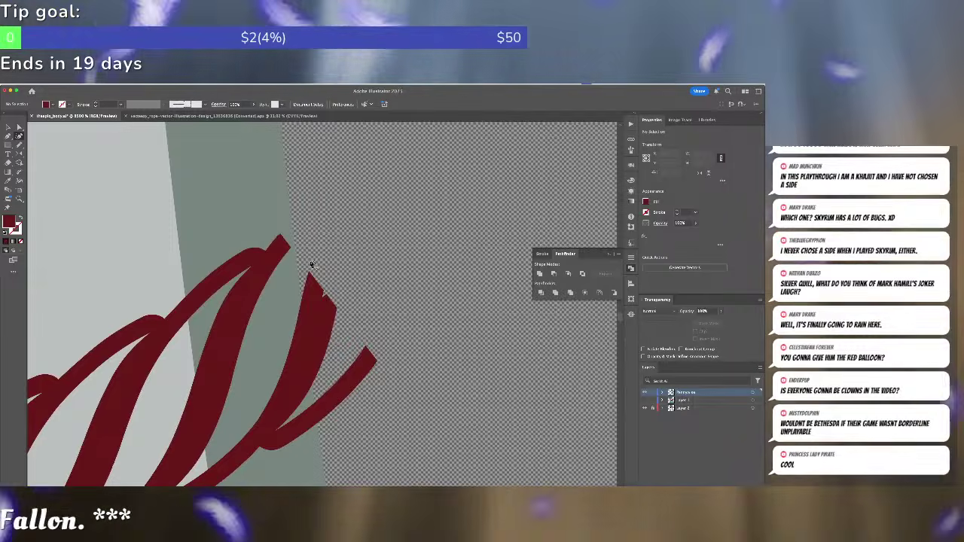
left_click(322, 298)
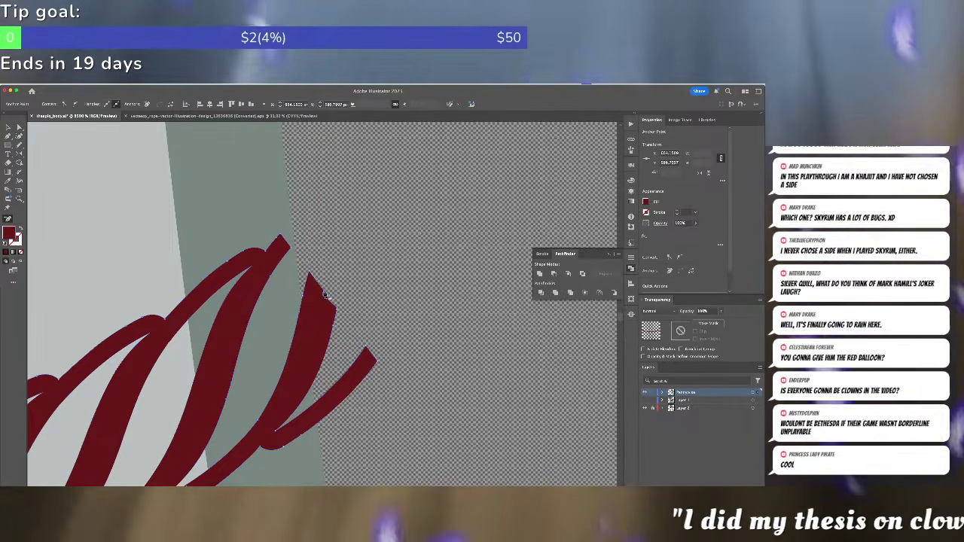
left_click(324, 295)
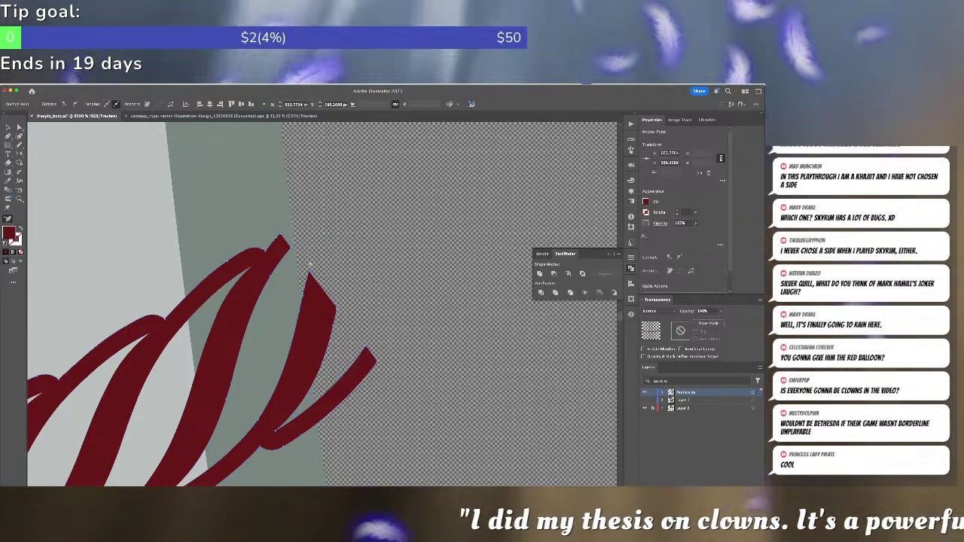
left_click(311, 264, "super")
- Draw a dark red tip with the Pen tool joining the two cut strands at the rope's right end, and curve its peak
key("p")
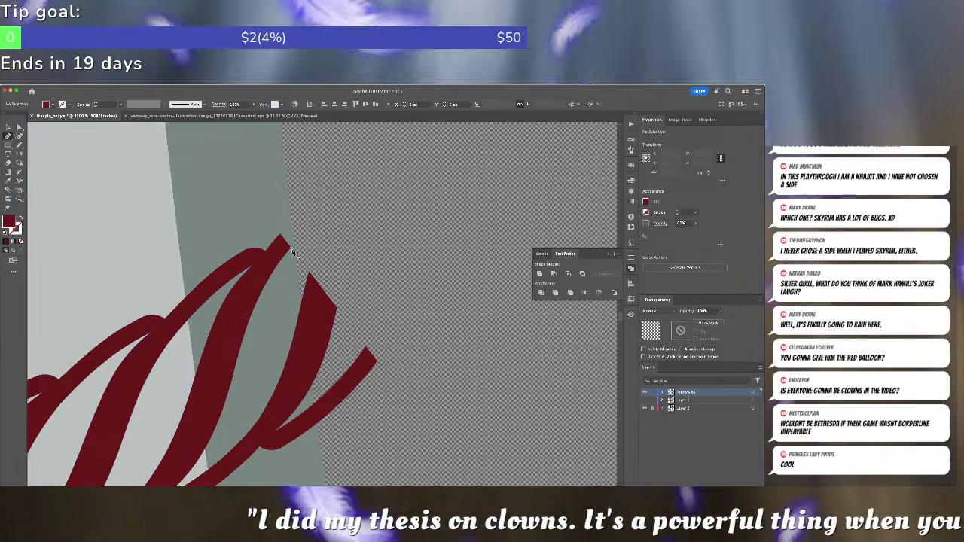
left_click(290, 249)
left_click(307, 274)
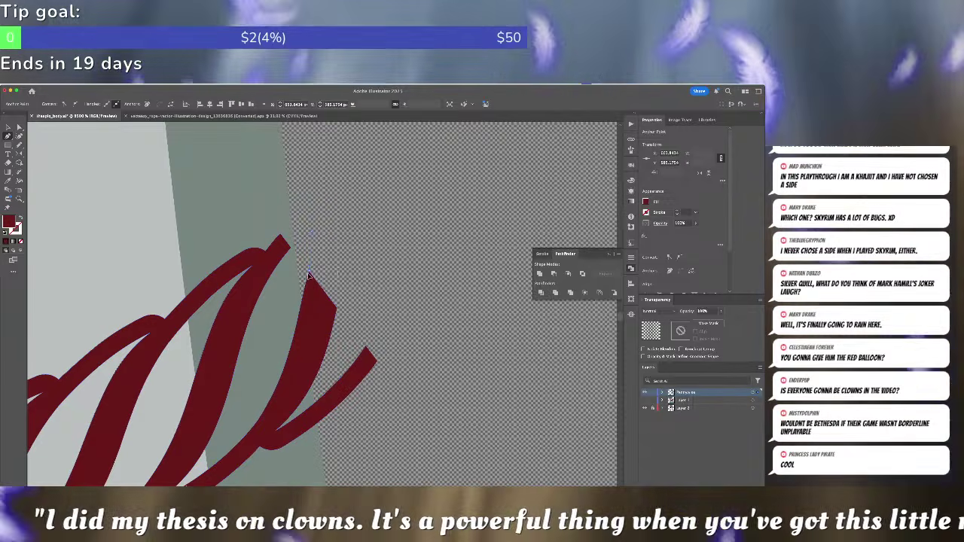
left_click(308, 280)
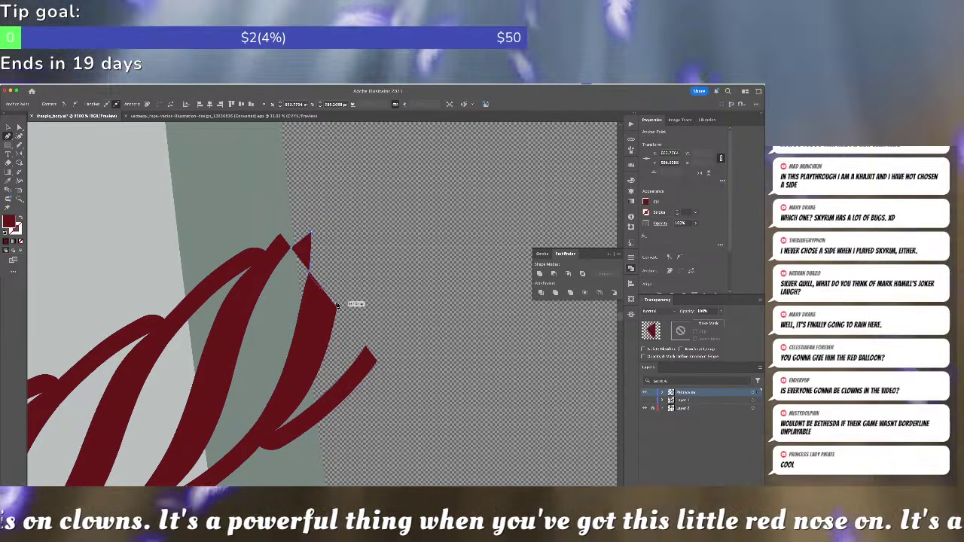
left_click(330, 213)
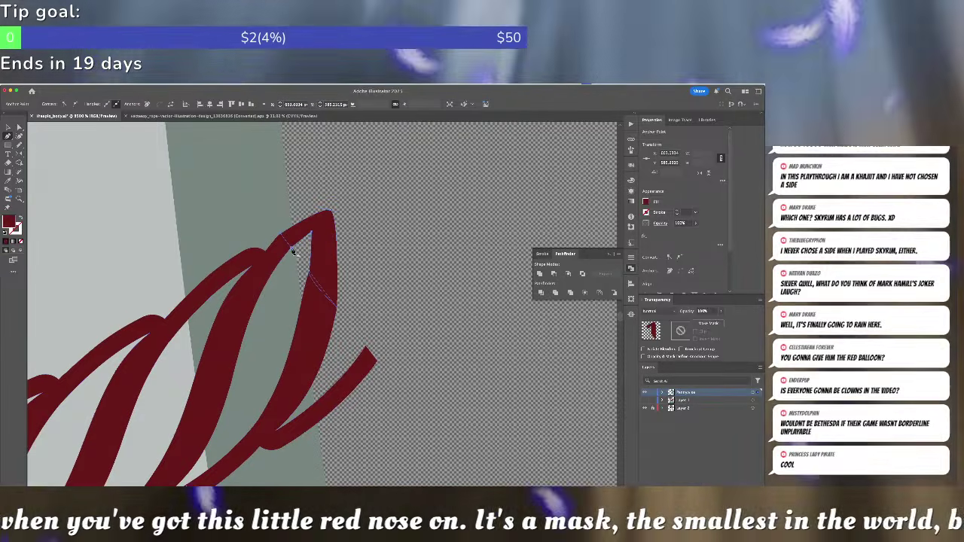
left_click(292, 250)
key("a")
mouse_move(330, 212)
left_mouse_down()
mouse_move(316, 206)
mouse_move(344, 216)
left_mouse_up()
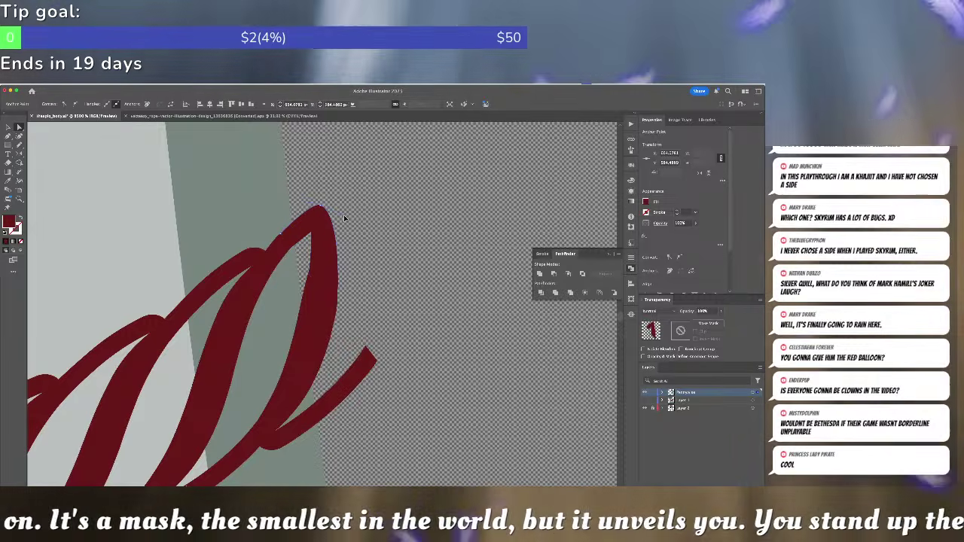
- Remove the stray lower strand at the rope's right end by deleting its anchor points, and bulge the remaining outer edge outward
left_click(376, 363)
key("minus")
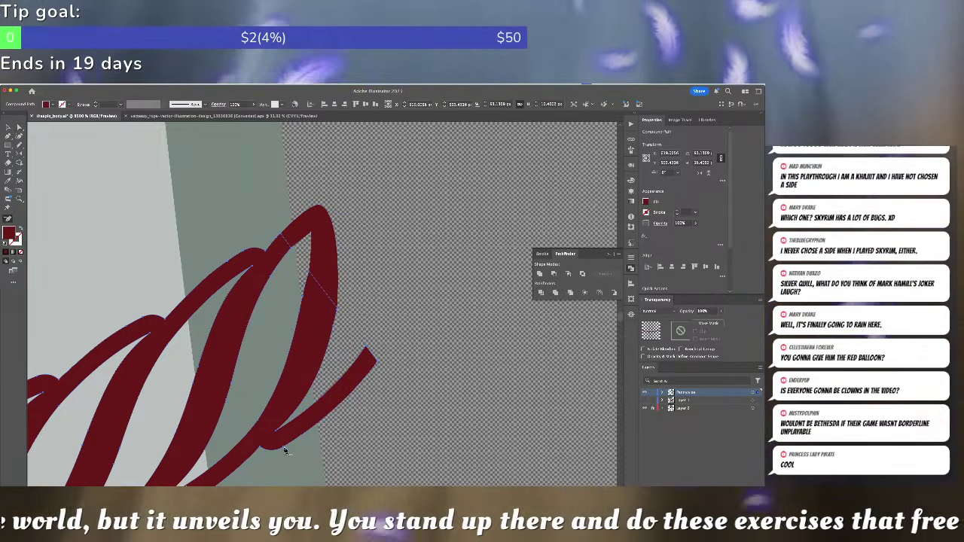
left_click(285, 448)
left_click(304, 437)
left_click(376, 363)
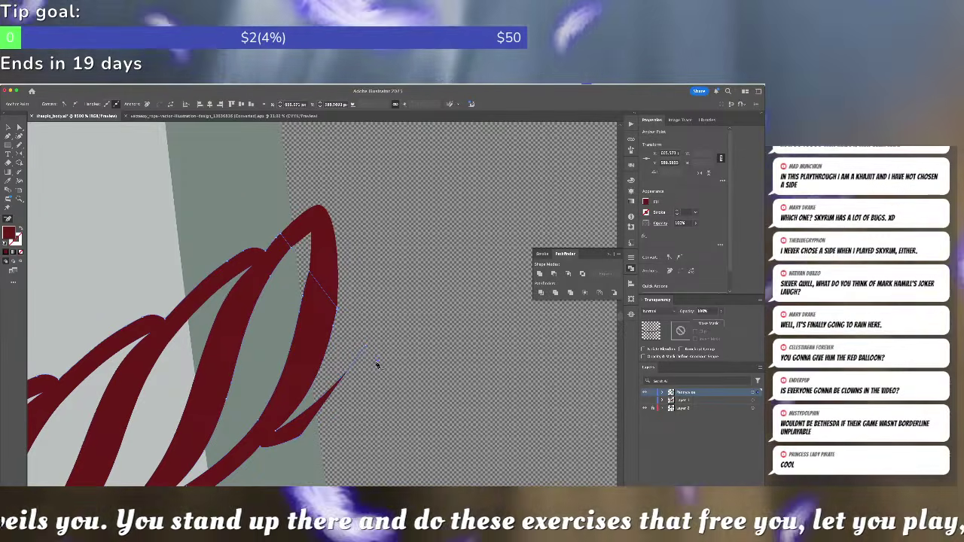
left_click(368, 351)
left_click(302, 438)
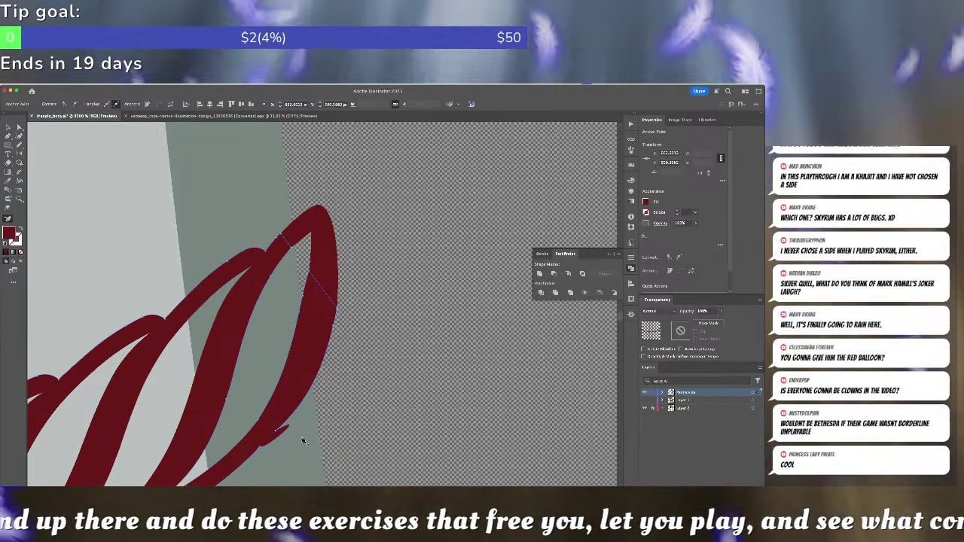
left_click(277, 438)
left_click(264, 446)
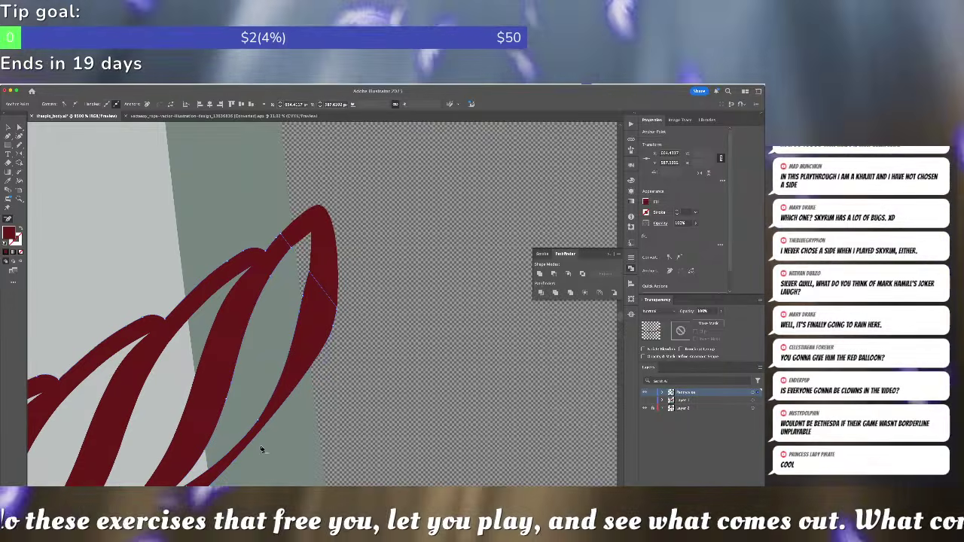
left_click_drag(323, 387, 342, 357)
- Unite the new tip with the rope, delete the extra anchor points at the seams, and deselect the rope
key("a")
left_click_drag(376, 248, 368, 346)
left_click(349, 278, "shift")
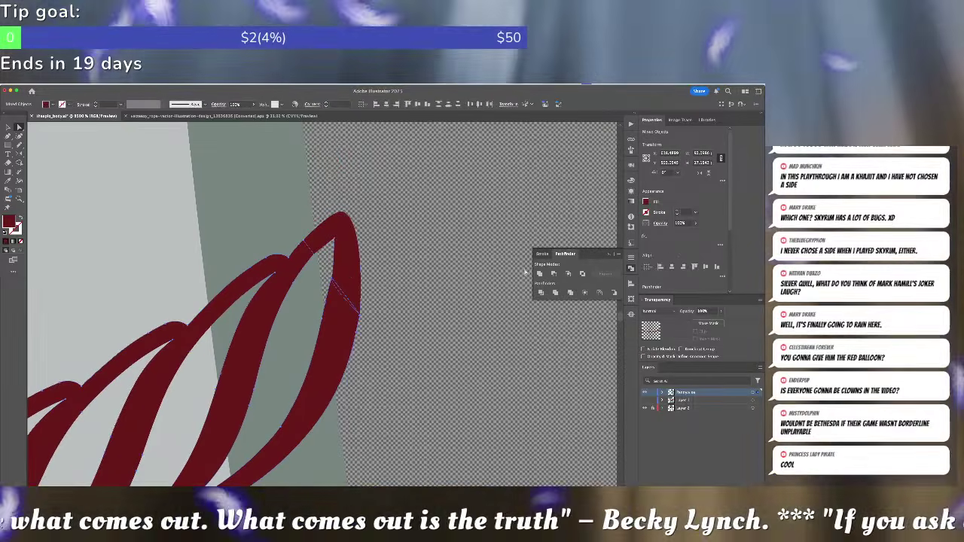
left_click(539, 273)
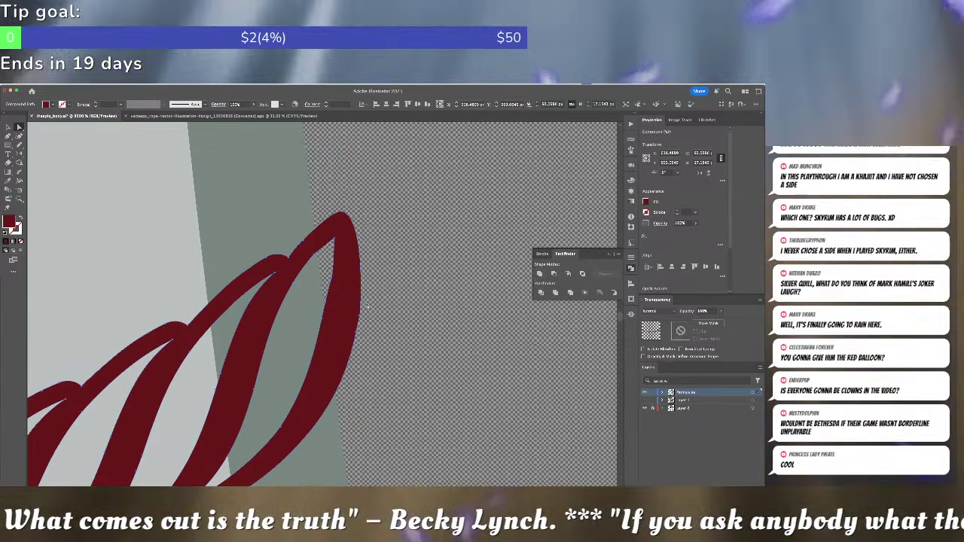
key("minus")
left_click(309, 246)
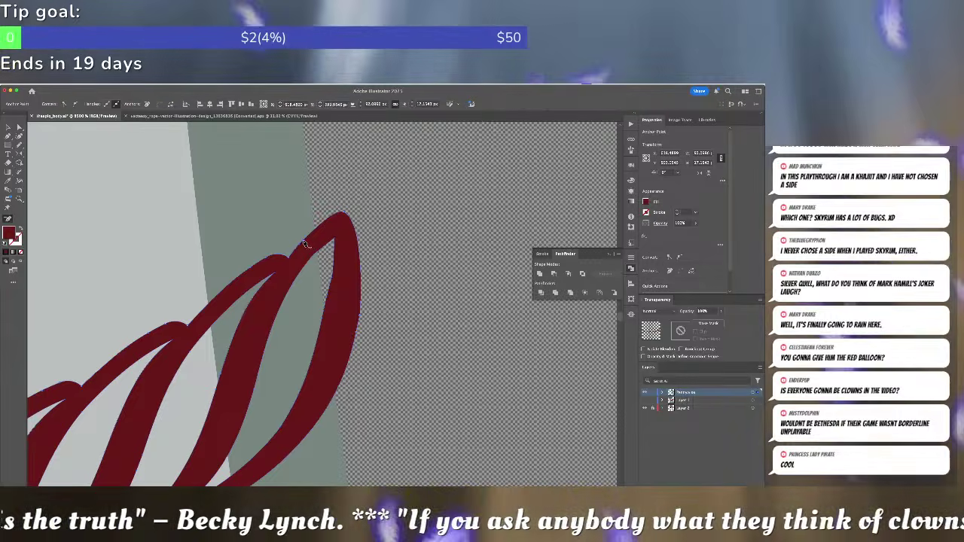
left_click(360, 317)
key("a")
left_click(403, 318)
- Examine the rope on the sleeve from a distance and up close, checking both of its ends
key("super+minus")
key("super+minus")
key("super+minus")
key("super+minus")
key("super+minus")
key("super+minus")
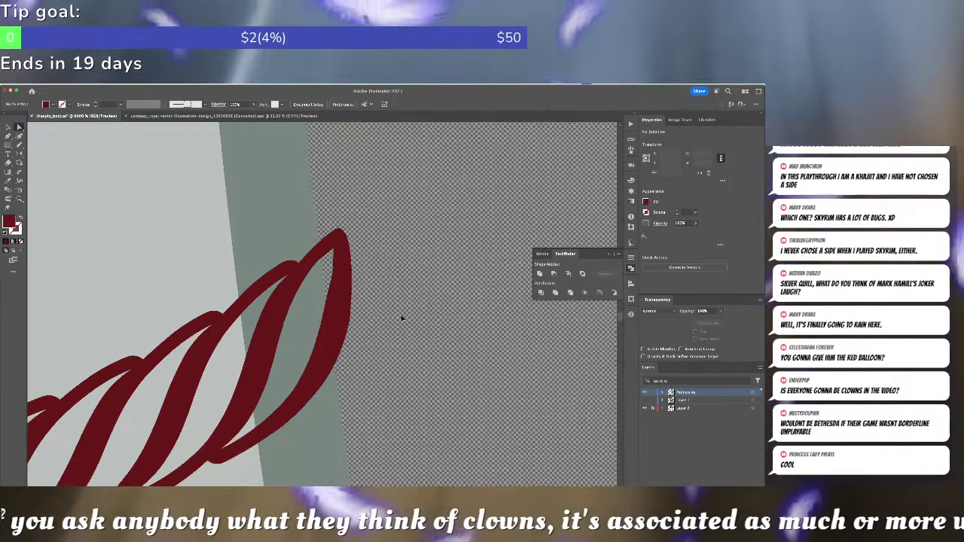
key("super+minus")
key("super+minus")
key("super+minus")
key("super+minus")
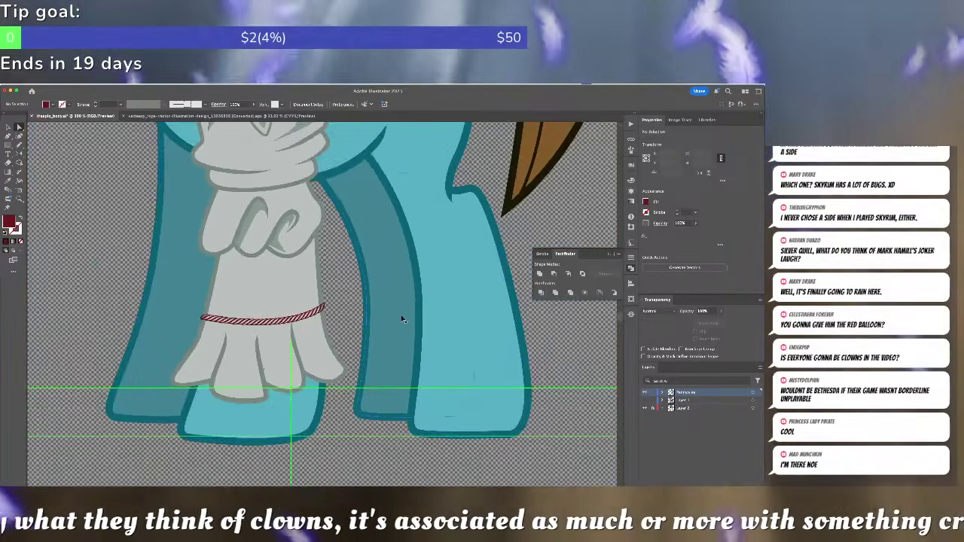
key("super+equal")
key("super+equal")
key("super+equal")
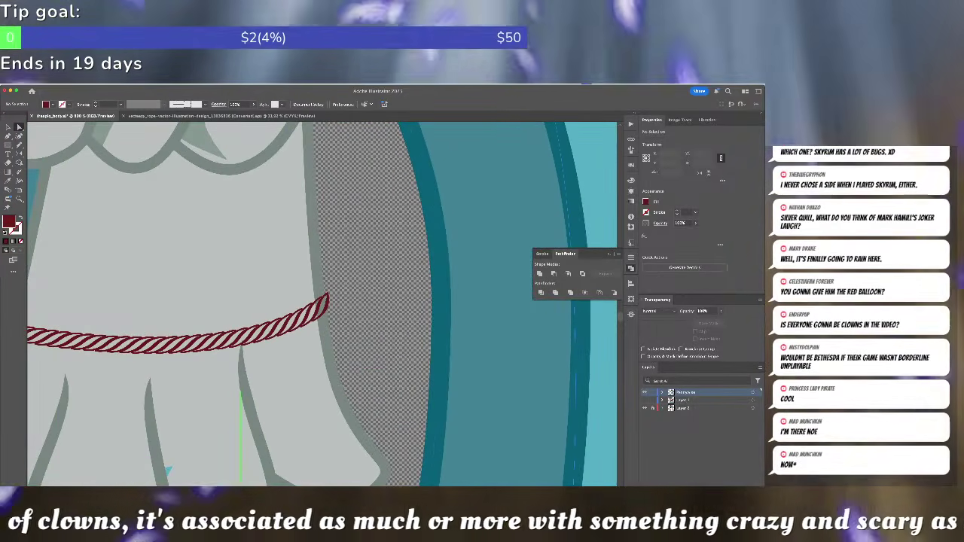
key("super+Tab")
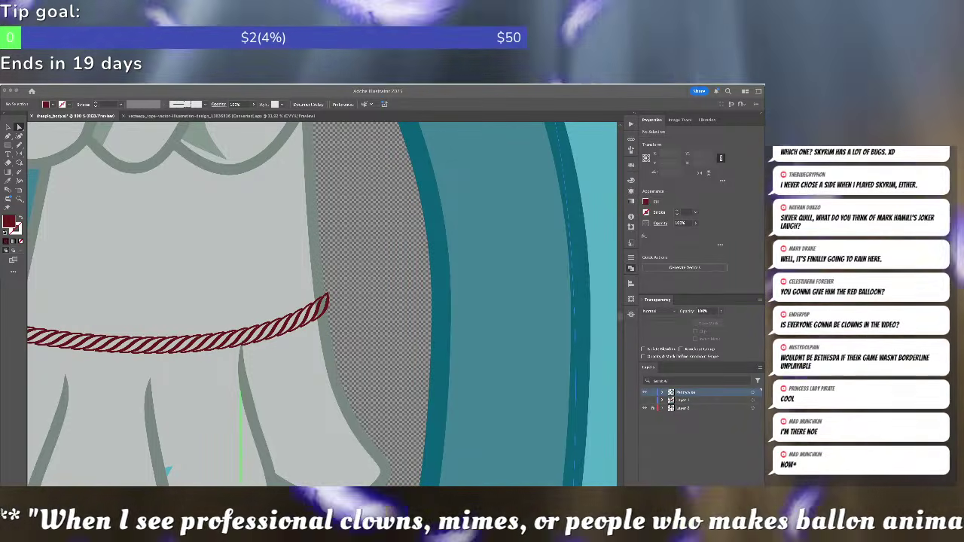
left_click(440, 257)
left_click_drag(440, 256, 643, 190)
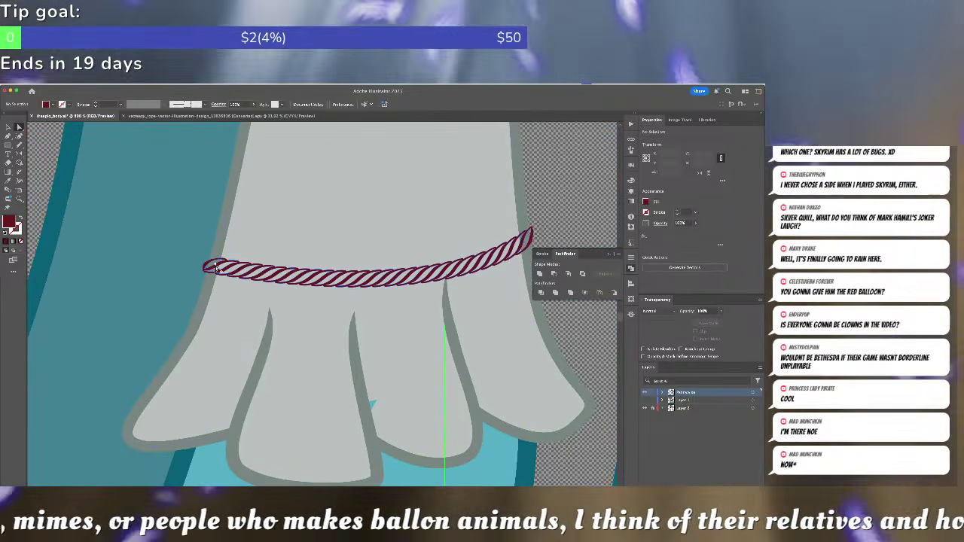
left_click(217, 268)
left_click_drag(177, 252, 199, 280)
key("super+shift+a")
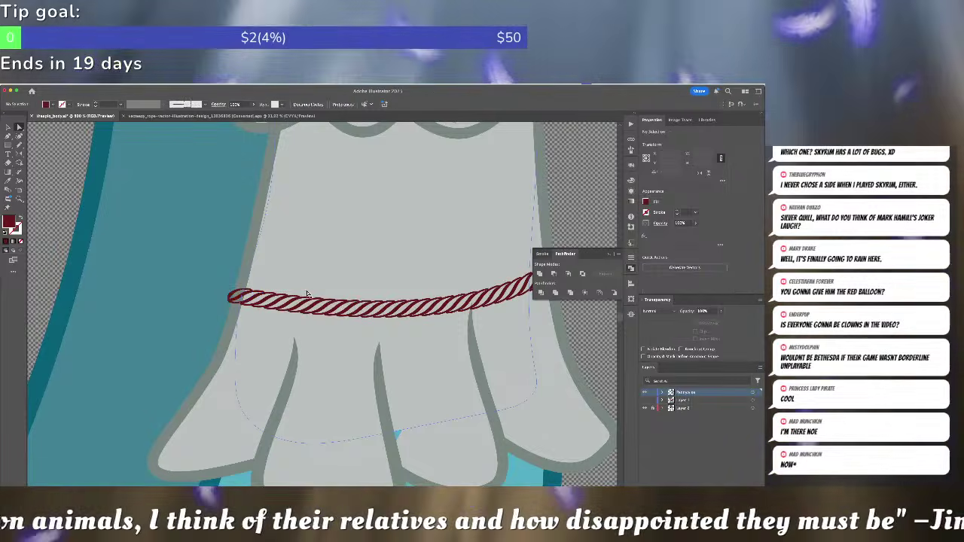
- Copy the rope's inner gap outlines without its outer contour, and paste them in place as separate filled shapes
left_click(306, 303)
left_click_drag(305, 303, 606, 328)
left_click_drag(373, 308, 234, 295)
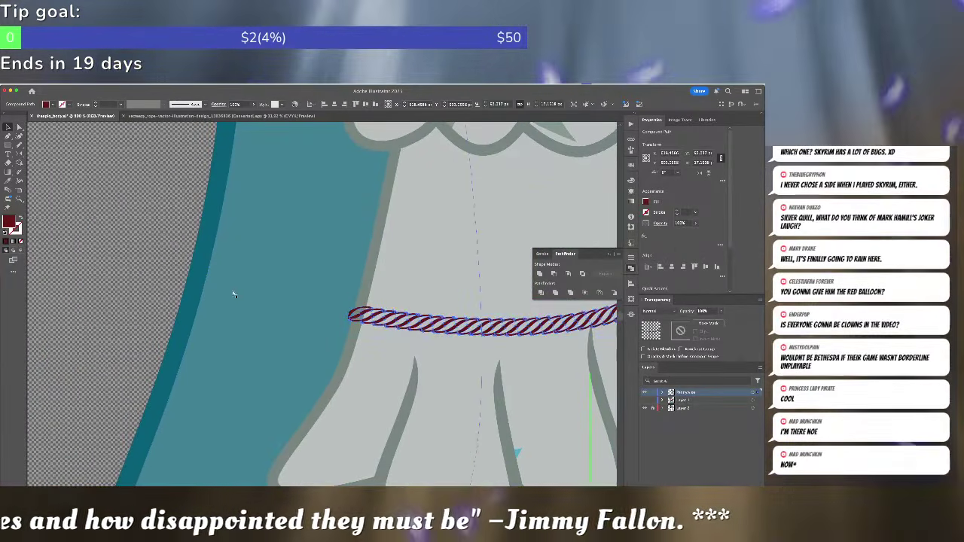
key("super+equal")
key("super+equal")
key("super+equal")
key("super+equal")
left_click(245, 304)
left_click_drag(272, 381, 434, 288)
left_click(390, 294)
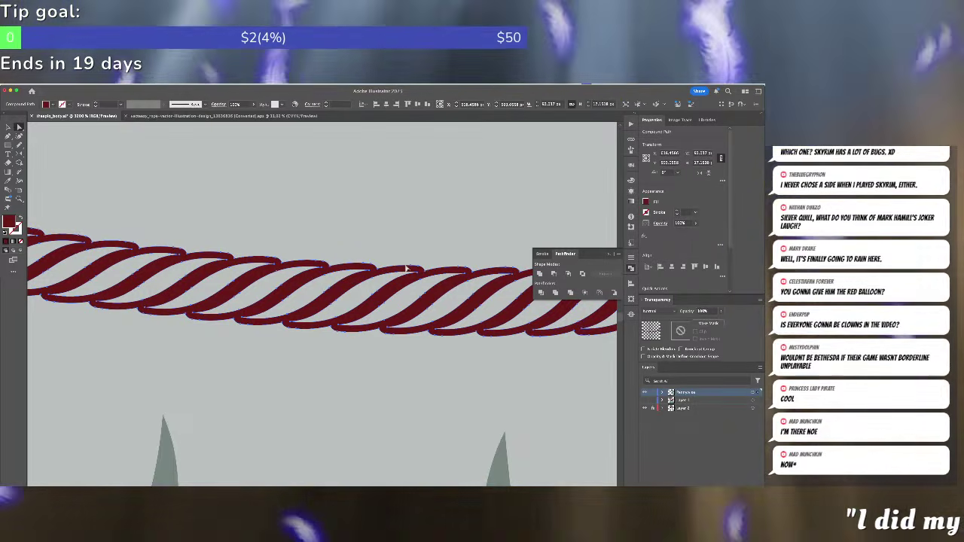
left_click(407, 268, "shift")
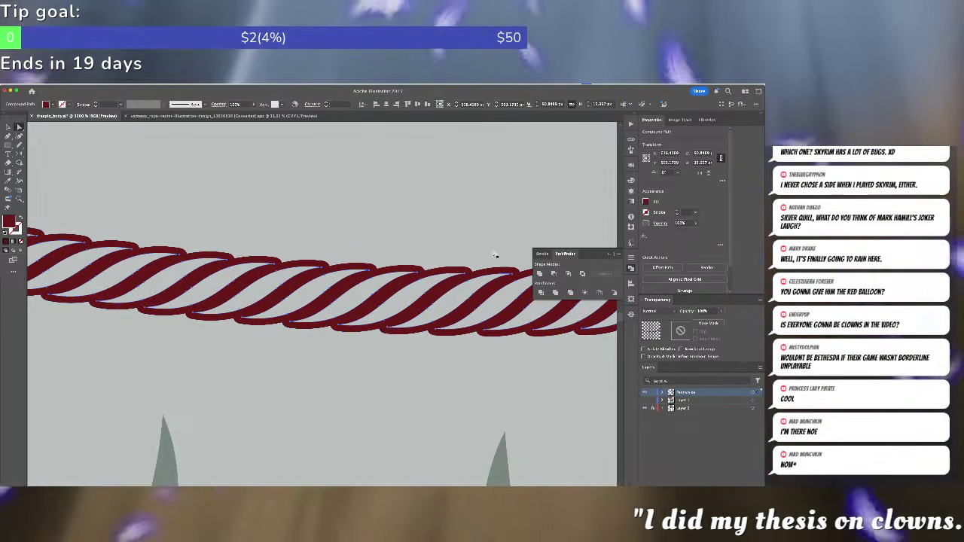
key("Delete")
left_click(399, 294)
key("Delete")
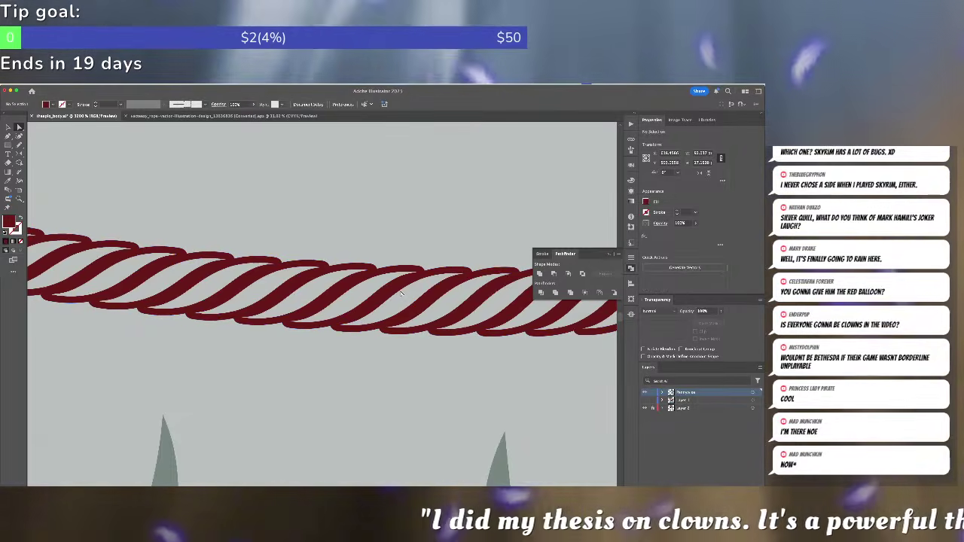
key("super+z")
left_click(402, 294)
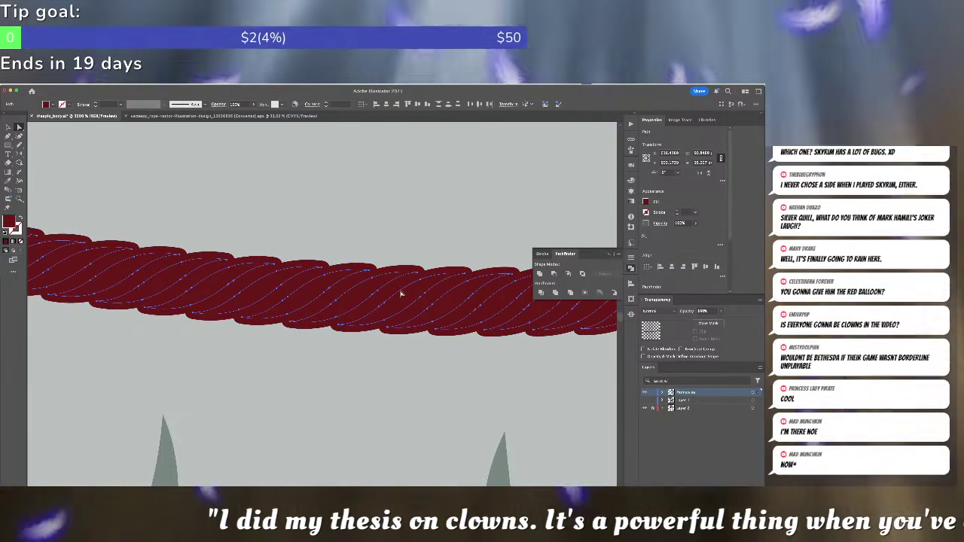
- Fill the rope's gap shapes with the light pinkish red sampled by Eyedropper from the lower waist rope in the clown reference photo
scroll(402, 294, "down", 5)
left_click_drag(399, 292, 516, 312)
left_click_drag(249, 300, 488, 308)
left_click_drag(294, 290, 454, 189)
left_click_drag(263, 215, 456, 372)
left_click_drag(309, 132, 384, 411)
scroll(383, 410, "left", 3)
scroll(372, 369, "up", 2)
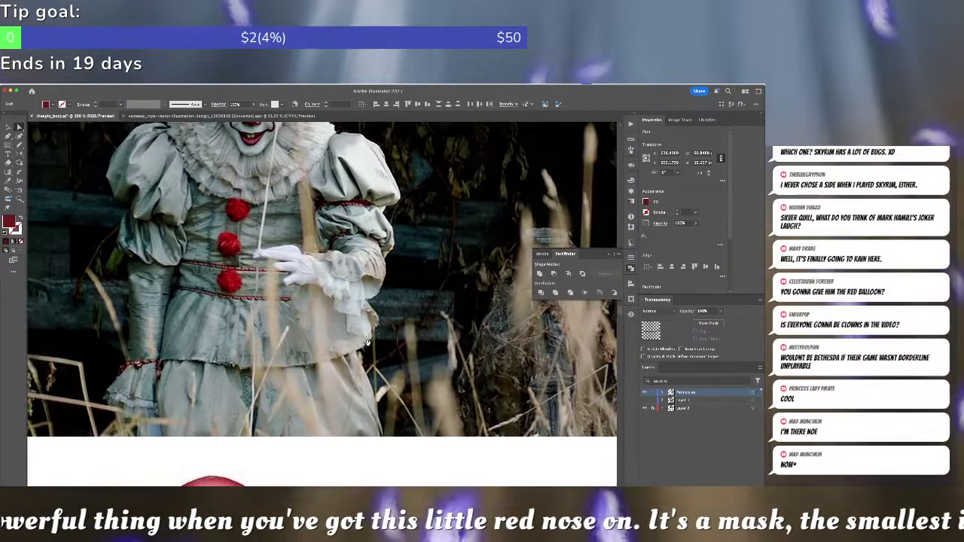
scroll(253, 291, "up", 5)
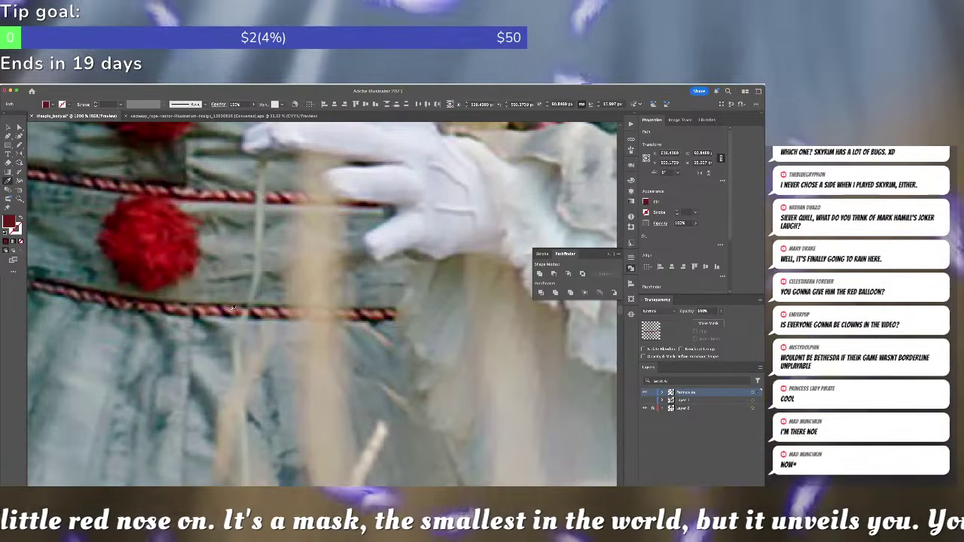
left_click(232, 309)
- Try to group the dark red rope on the sleeve with its pinkish red gap shapes
scroll(248, 303, "down", 5)
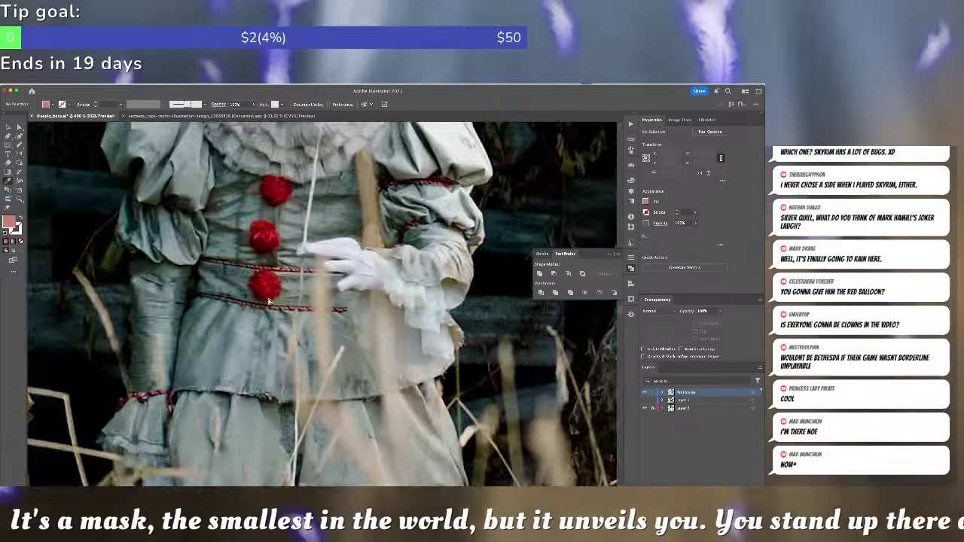
scroll(339, 320, "right", 15)
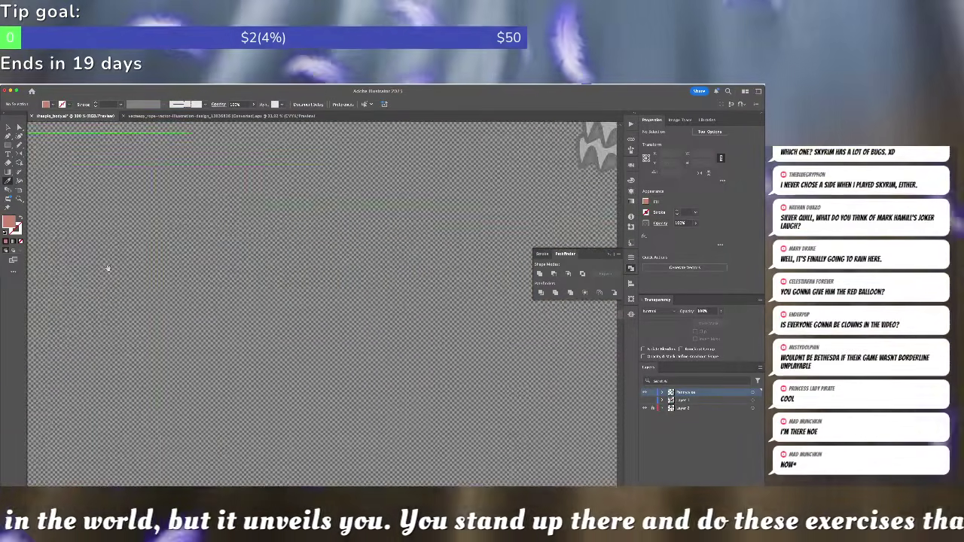
left_click_drag(346, 399, 90, 299)
left_click_drag(470, 376, 407, 284)
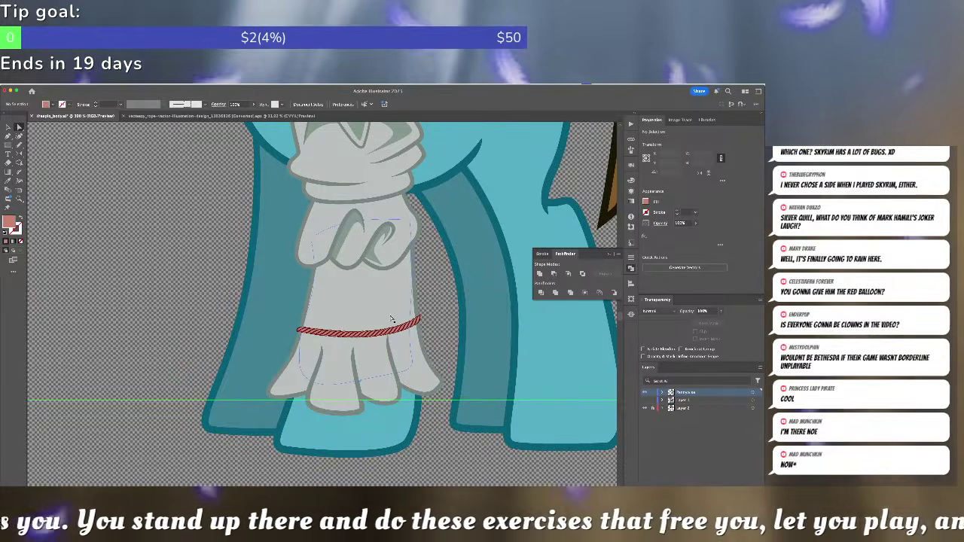
scroll(390, 320, "up", 5)
left_click(340, 392)
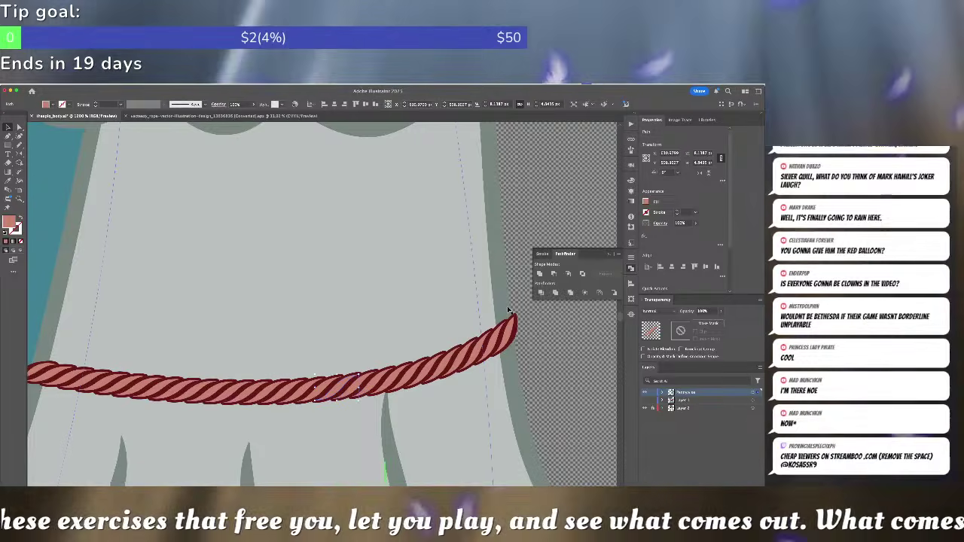
key("ctrl+minus")
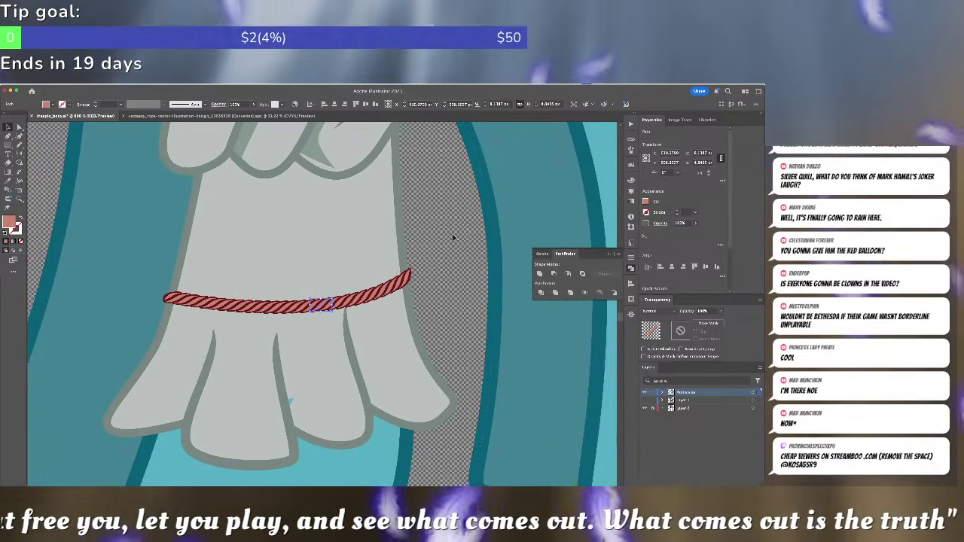
key("ctrl+a")
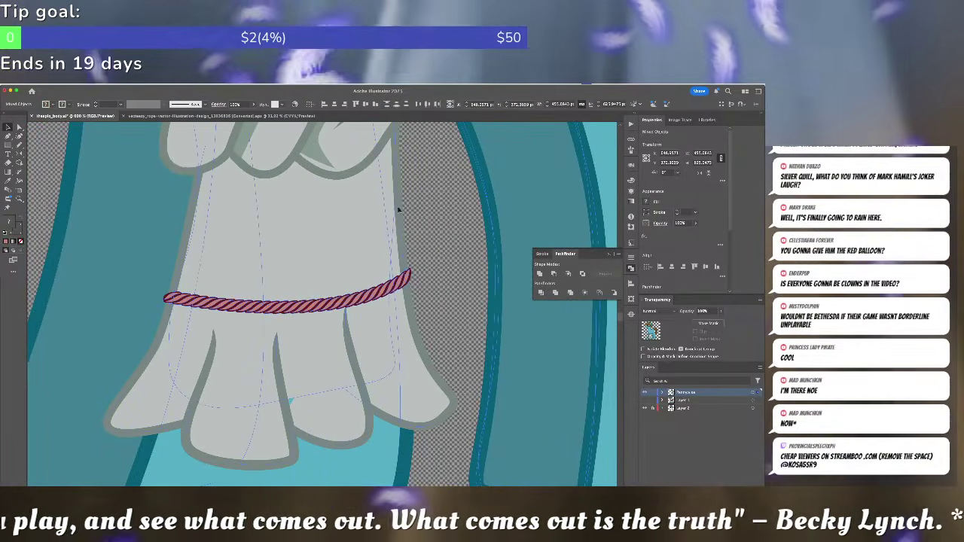
key("ctrl+z")
key("a")
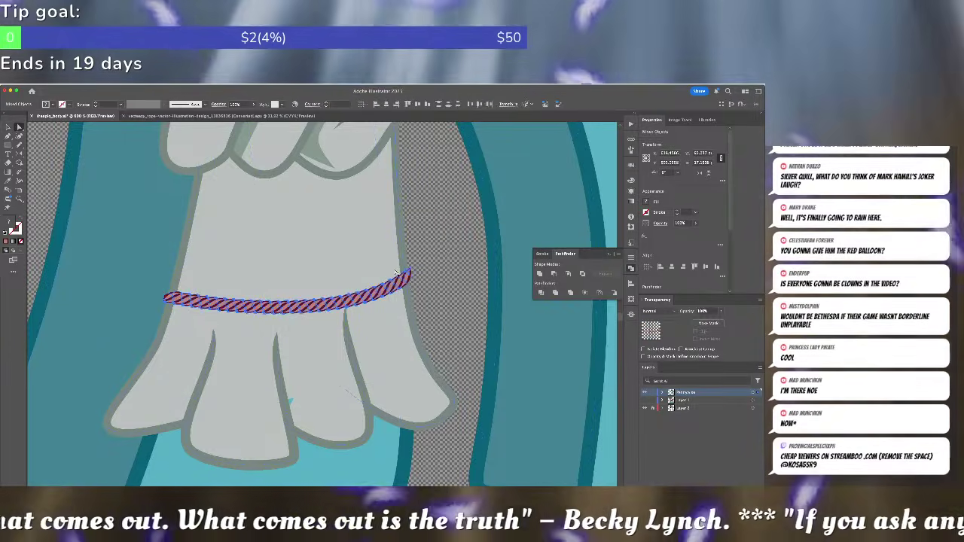
scroll(399, 274, "up", 2)
scroll(398, 274, "up", 2)
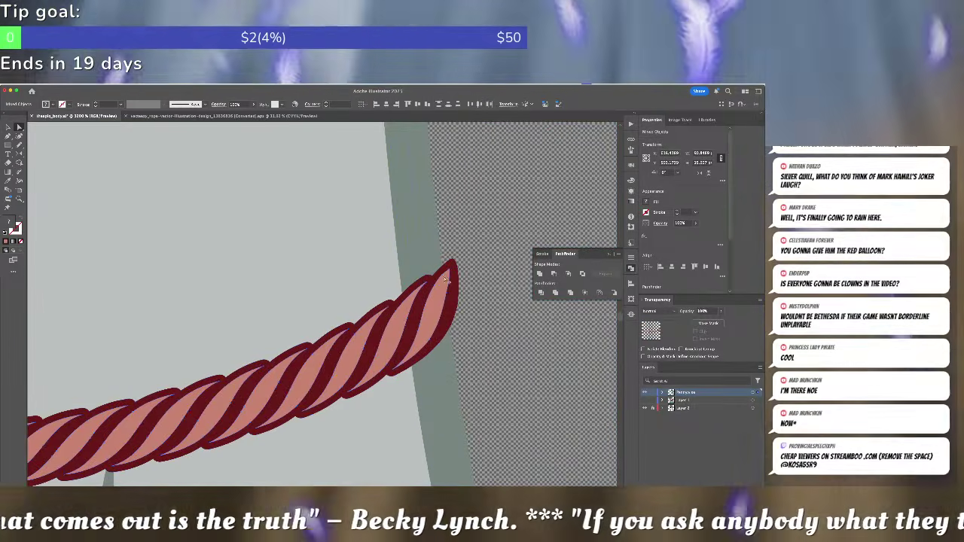
key("ctrl+g")
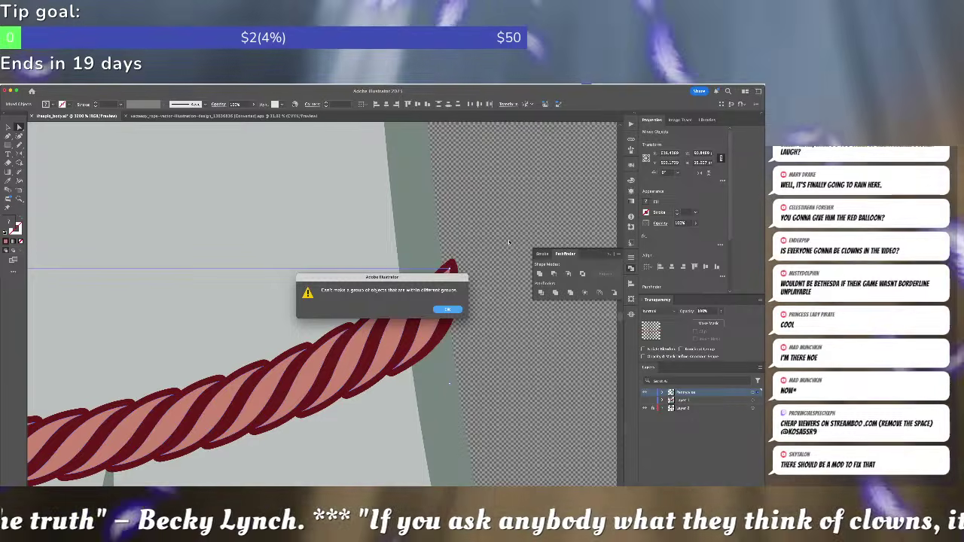
left_click(448, 309)
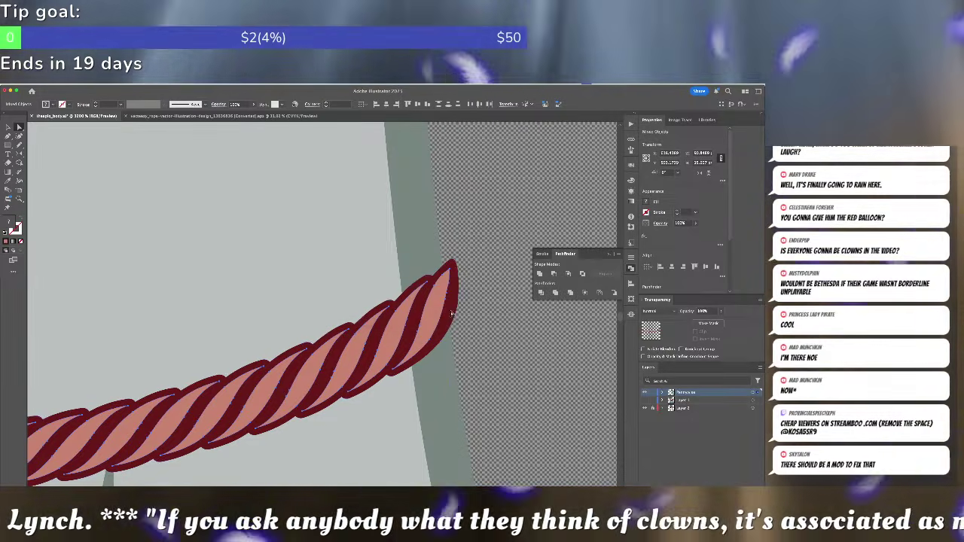
- Try moving a pinkish red strand down off the sleeve's rope, and undo the move
scroll(424, 320, "down", 3)
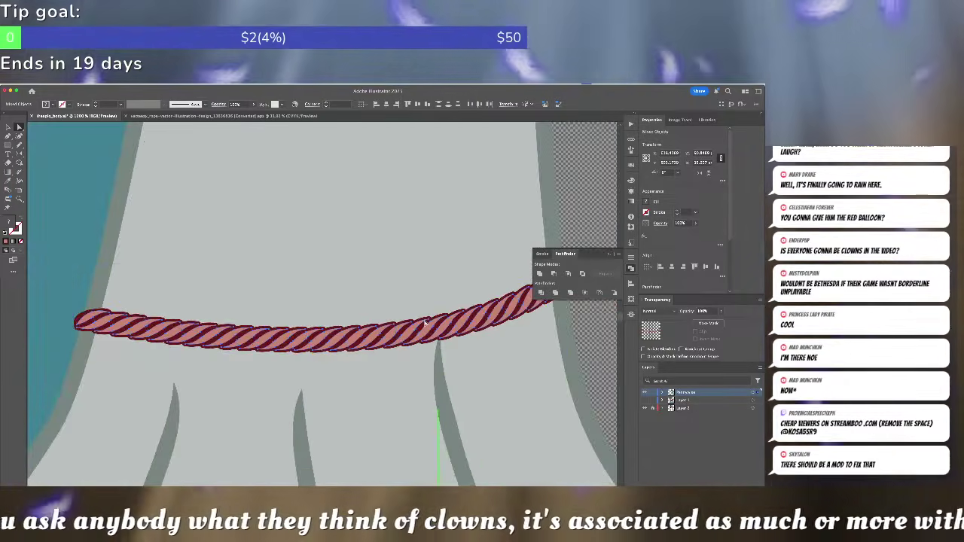
key("ctrl+x")
left_click_drag(410, 334, 422, 383)
key("super+z")
key("super+f")
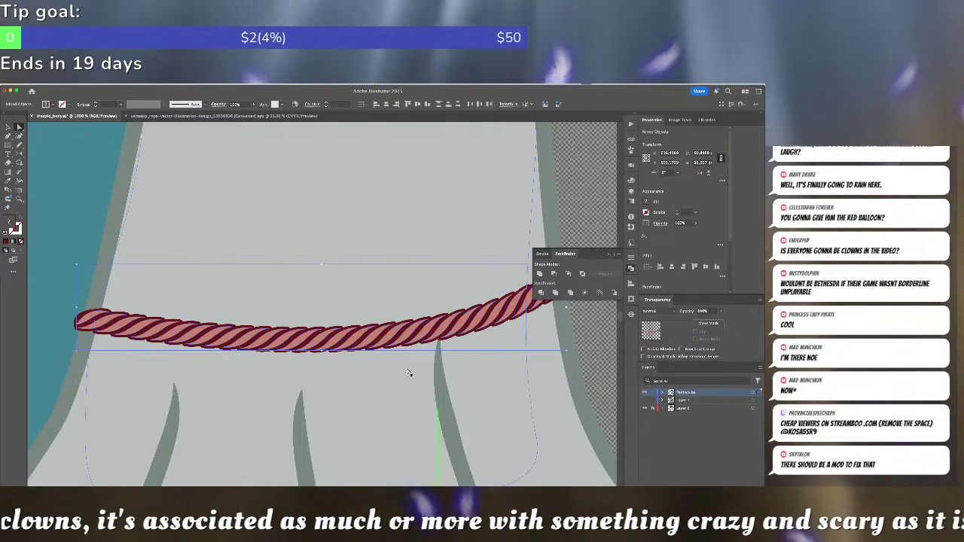
key("super+shift+a")
left_click_drag(397, 339, 386, 384)
key("ctrl+z")
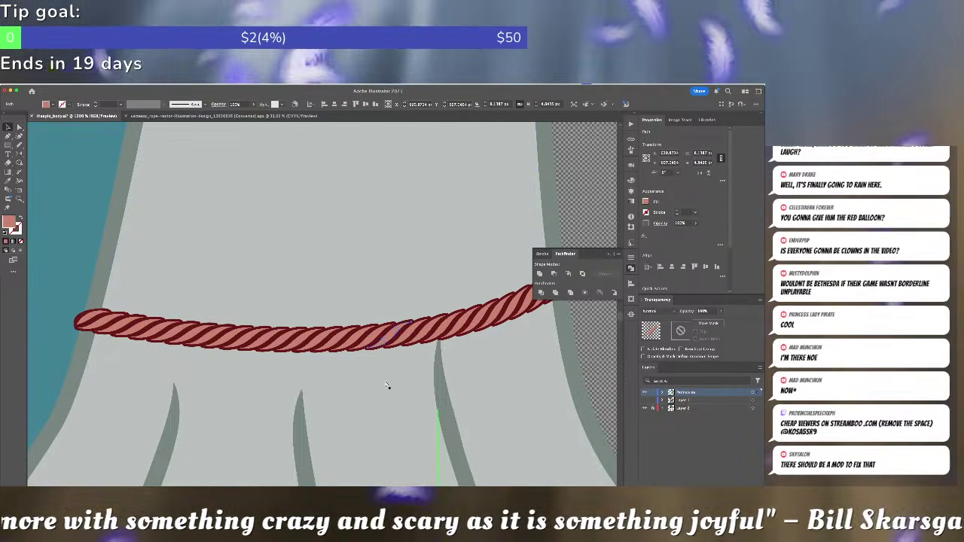
- Group the dark red rope with all its pinkish red strands, leaving out the sleeve and body, and deselect the group
key("ctrl+a")
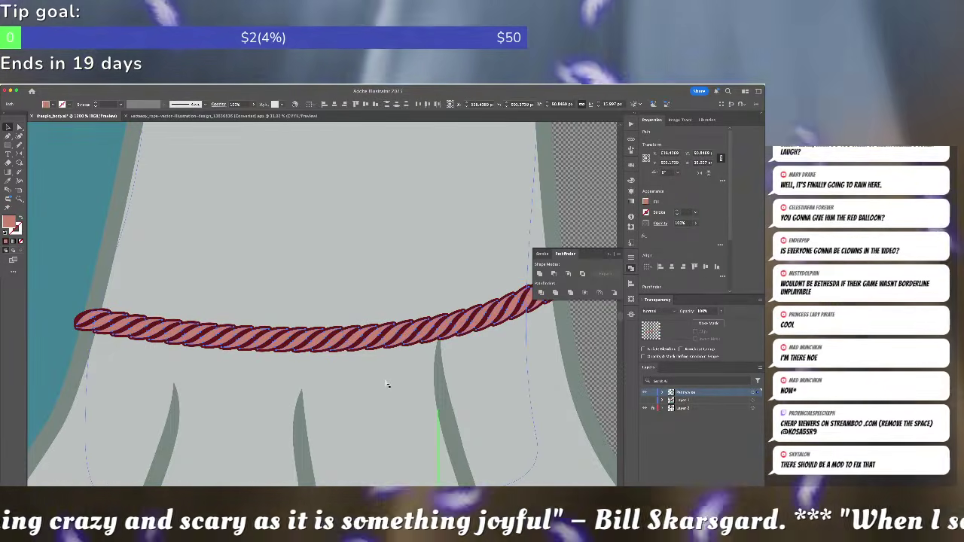
key("ctrl+minus")
key("ctrl+minus")
key("ctrl+shift+a")
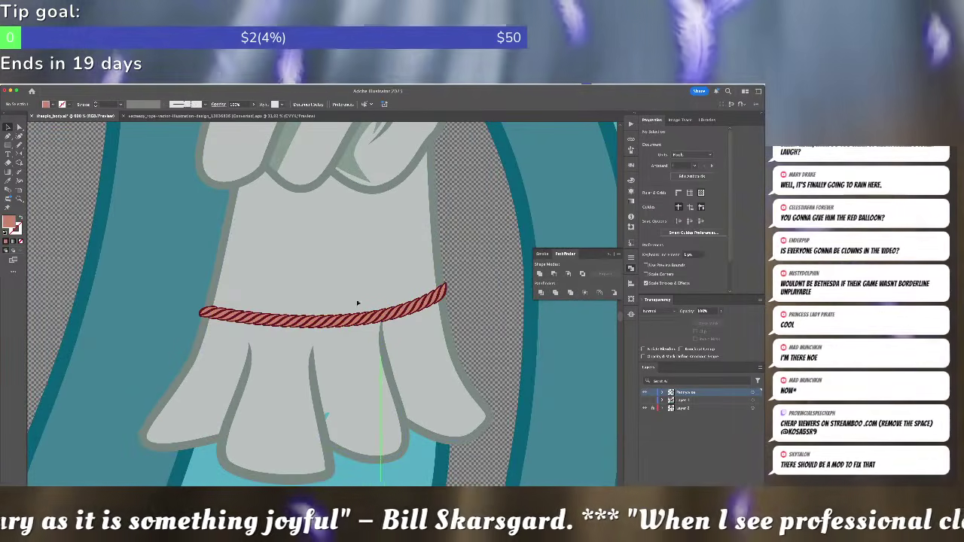
left_click_drag(187, 326, 361, 258)
left_click(372, 244, "shift")
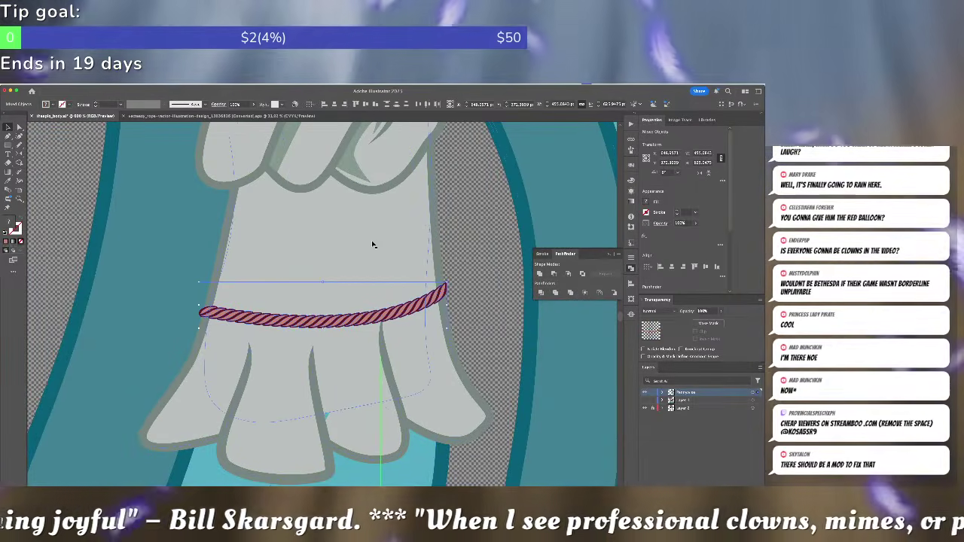
key("ctrl+g")
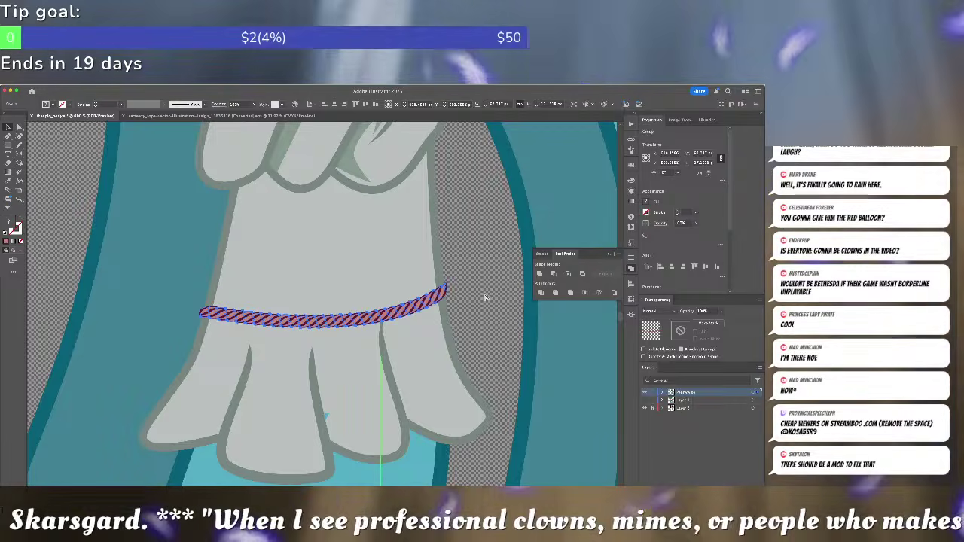
key("ctrl+shift+a")
key("ctrl+minus")
key("ctrl+minus")
key("ctrl+minus")
key("ctrl+minus")
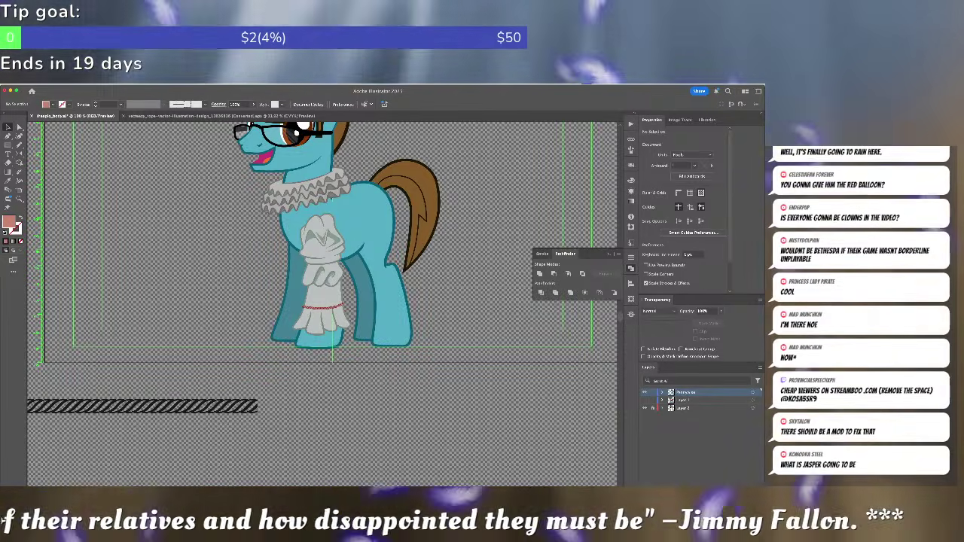
- Save the pony illustration
key("super+Tab")
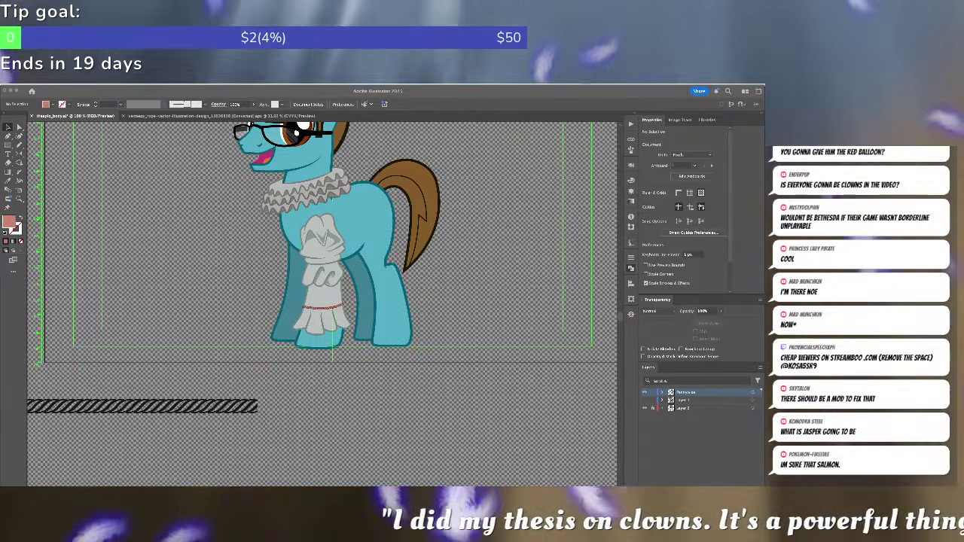
key("super+Tab")
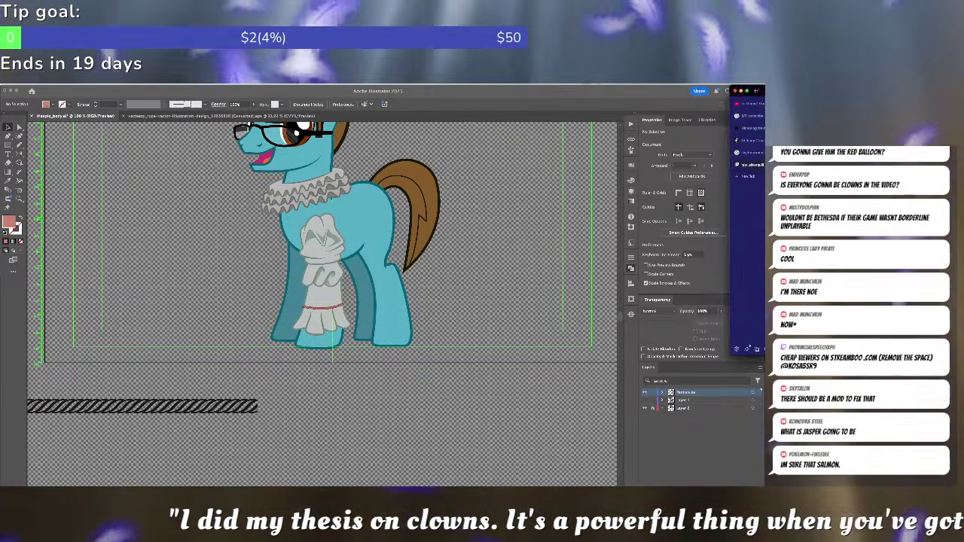
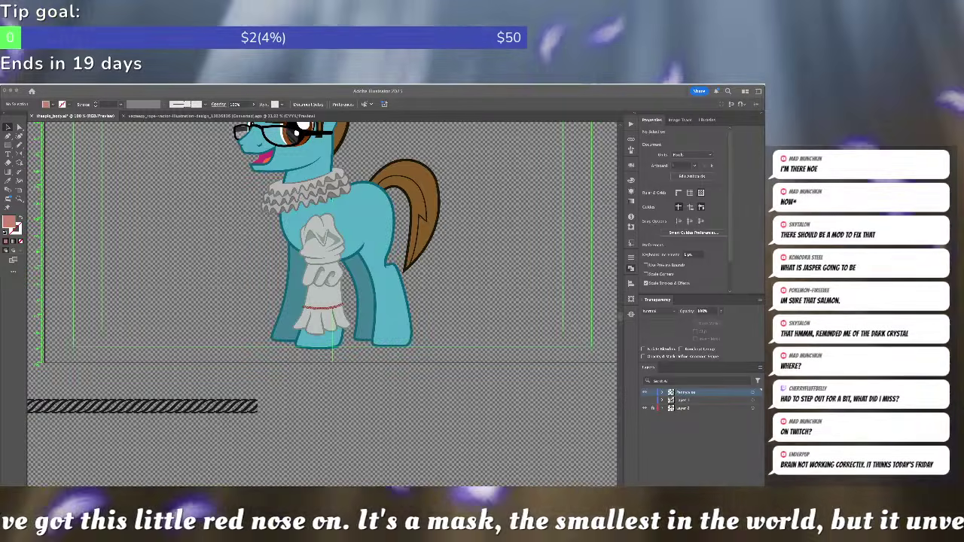
left_click(570, 198)
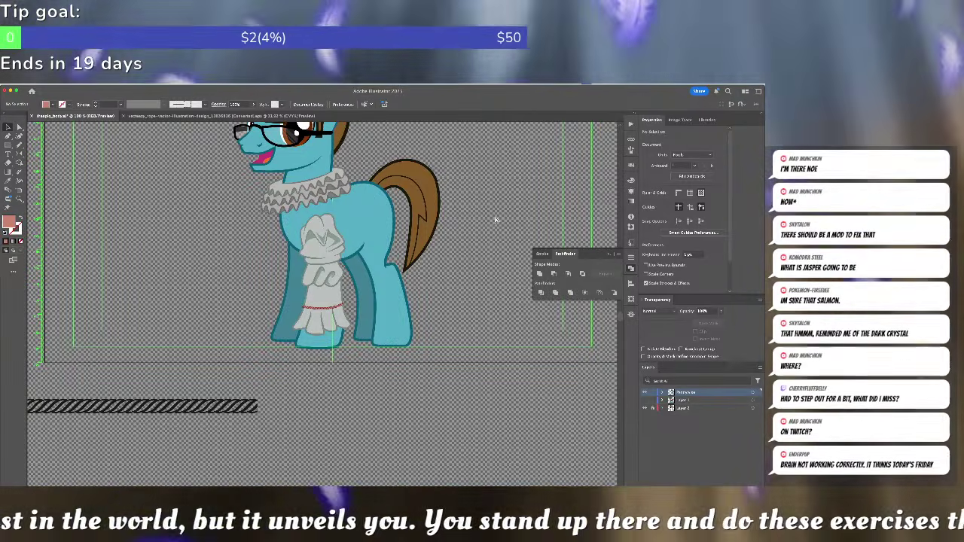
key("super+s")
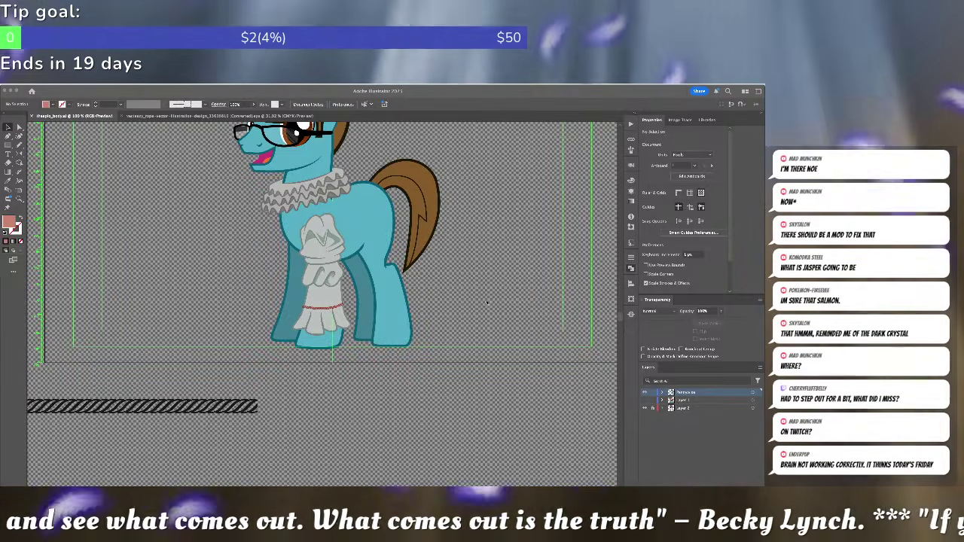
- Examine the rope trim and red tassels around the ankle ruffles in the full-body clown reference image
key("ctrl+shift+F9")
scroll(317, 332, "left", 5)
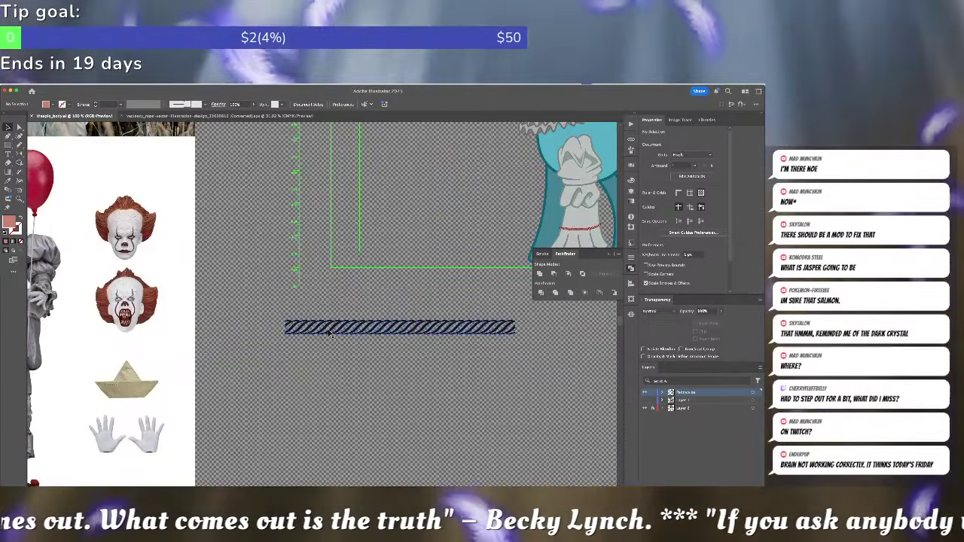
scroll(317, 332, "left", 5)
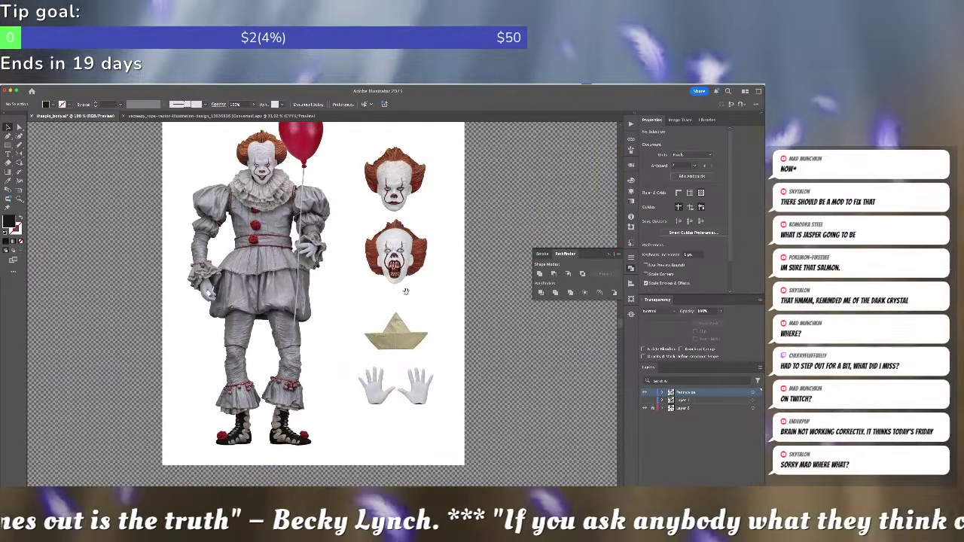
left_click_drag(287, 375, 375, 294)
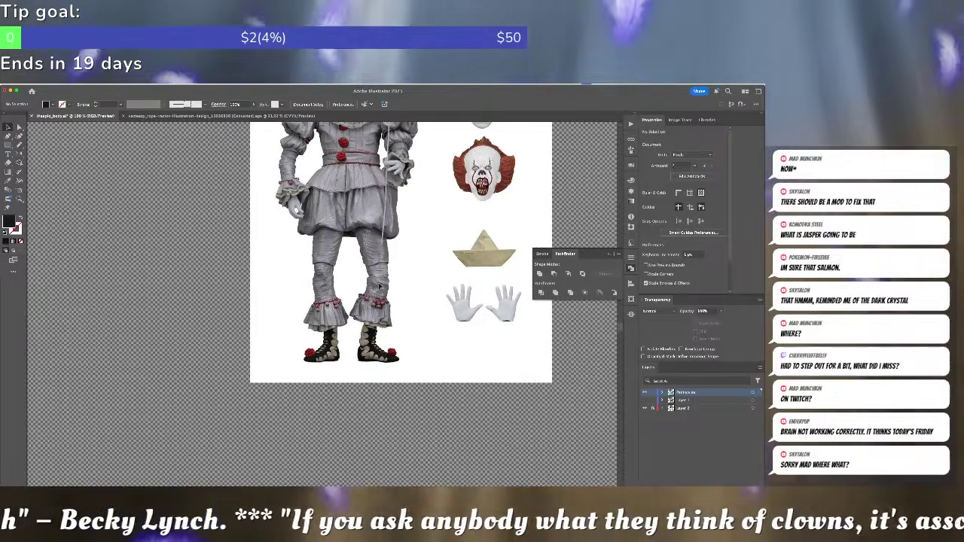
scroll(374, 295, "up", 2)
scroll(375, 294, "up", 2)
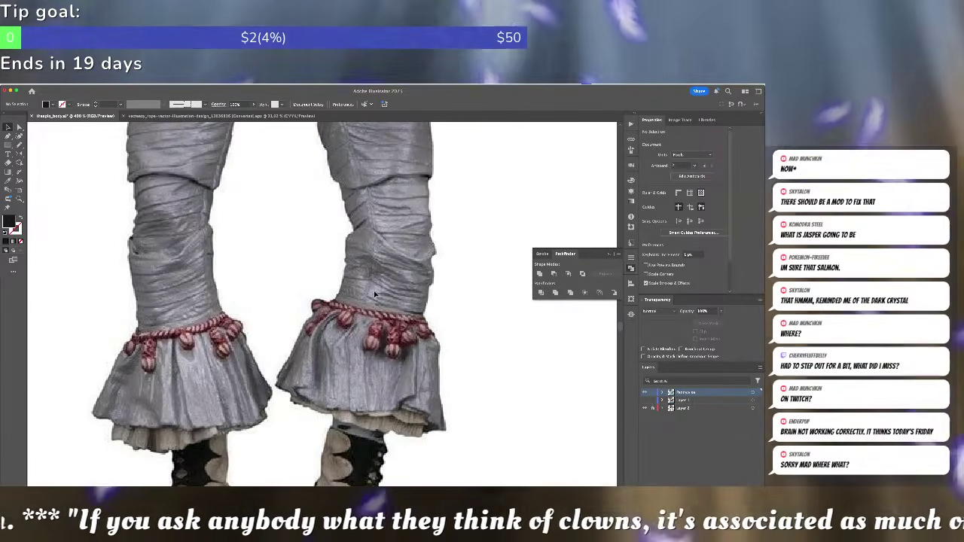
scroll(374, 293, "down", 5)
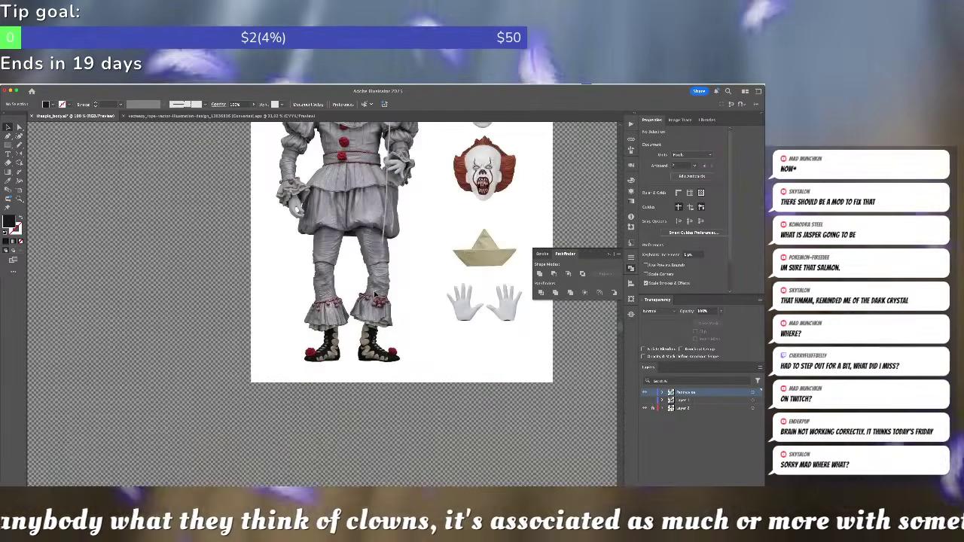
- Place a duplicate of the rope group on the empty area just below the pony's front hoof
scroll(374, 294, "right", 10)
scroll(375, 293, "up", 3)
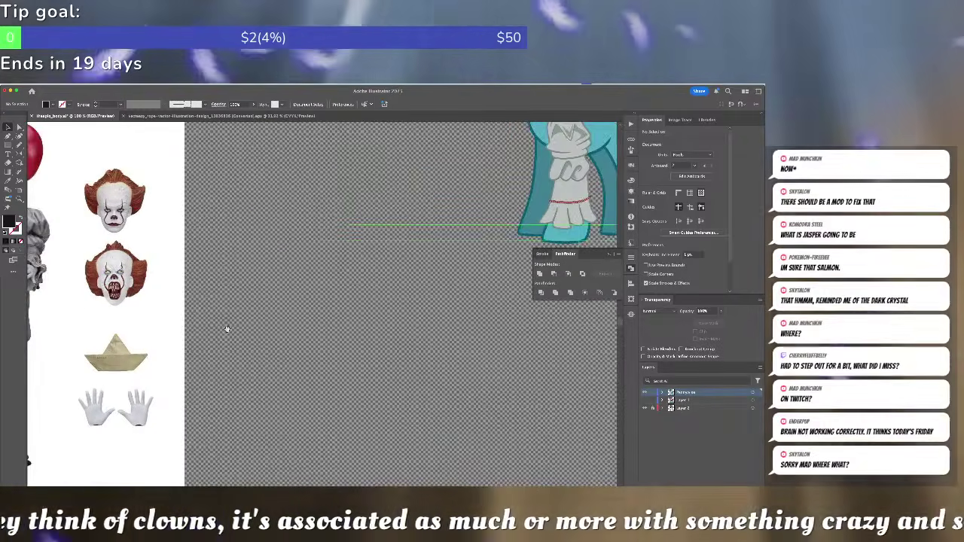
scroll(217, 334, "right", 5)
scroll(217, 334, "up", 2)
scroll(343, 259, "up", 4)
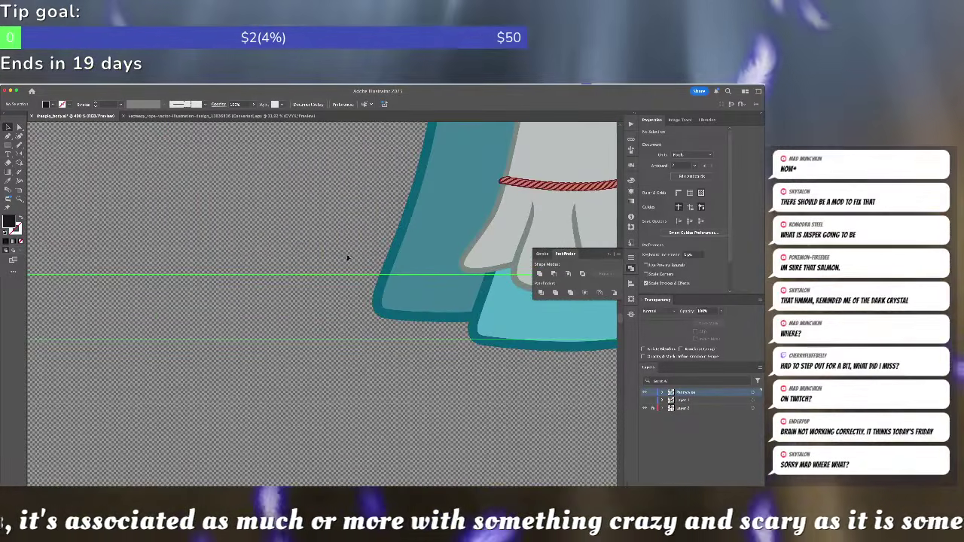
scroll(343, 259, "right", 7)
scroll(301, 267, "up", 2)
left_click_drag(299, 257, 336, 359)
- Delete the dark red part of the duplicated rope inside its group, and select the remaining pinkish red strands
double_click(299, 457)
scroll(336, 358, "up", 6)
left_click(329, 295)
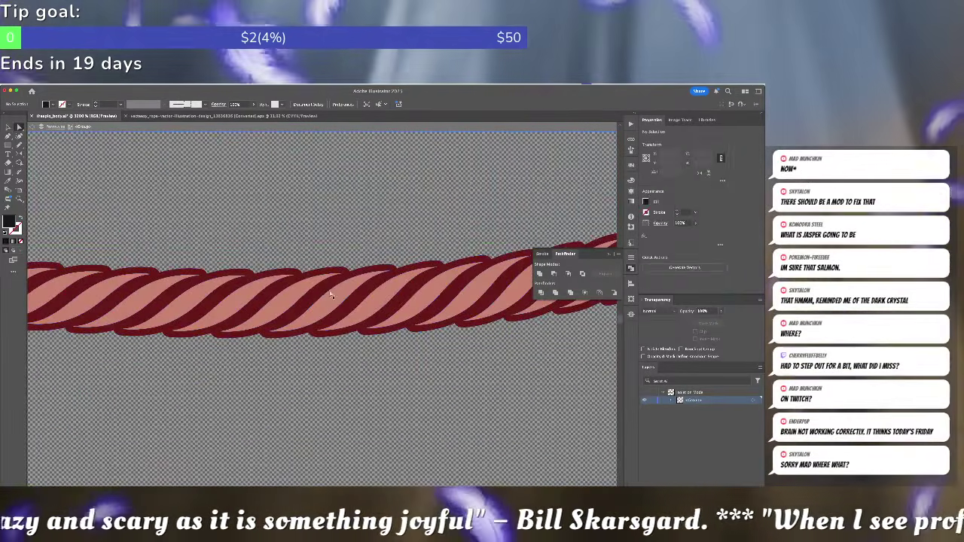
left_click(329, 290)
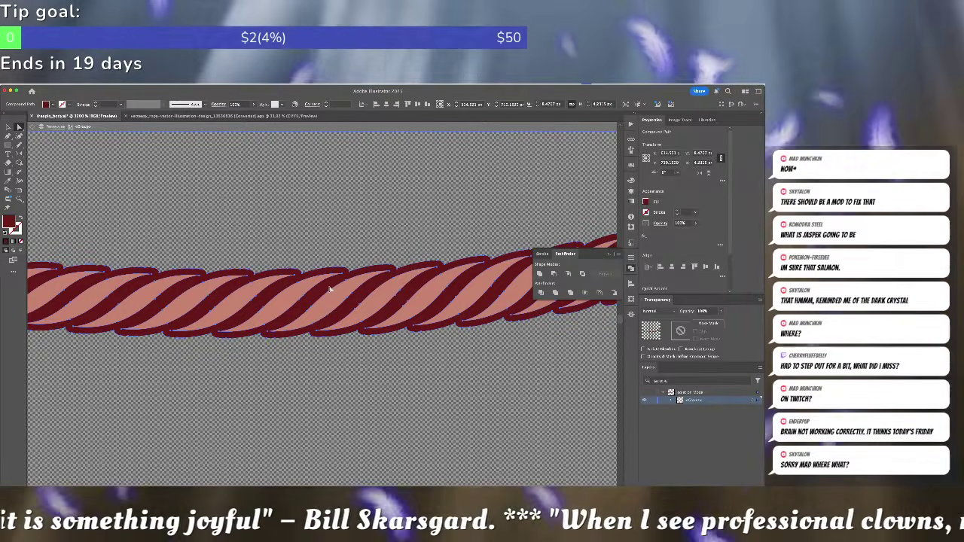
scroll(329, 290, "down", 3)
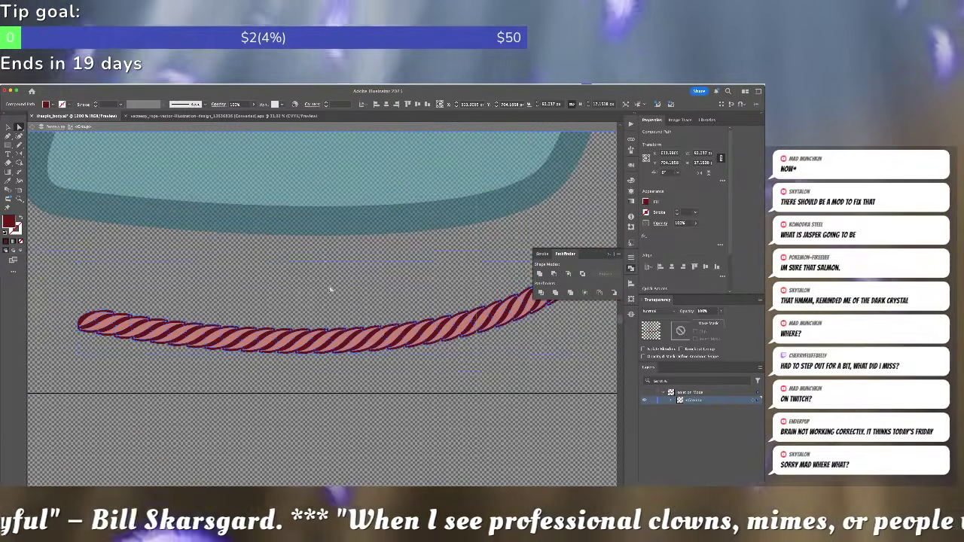
key("Delete")
key("Escape")
key("v")
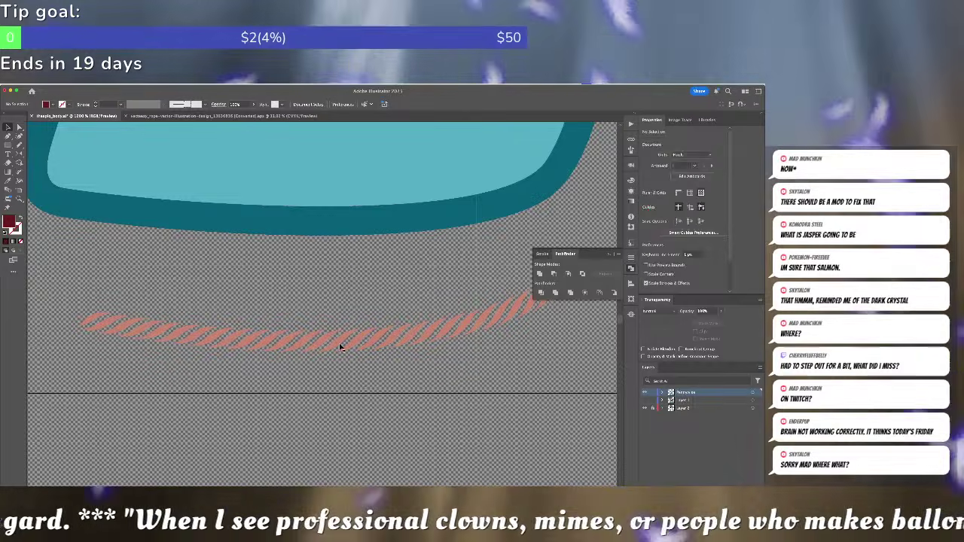
left_click(340, 346)
scroll(340, 348, "down", 2)
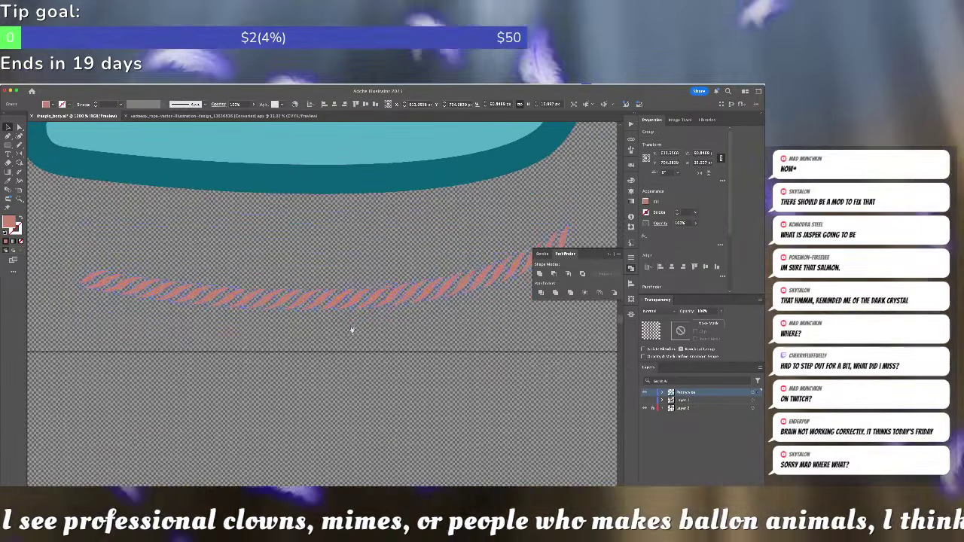
- Separate one pinkish red strand from the middle of the duplicated rope, moving it below the rope and rotating it upright
left_click(351, 329)
key("a")
left_click(341, 302)
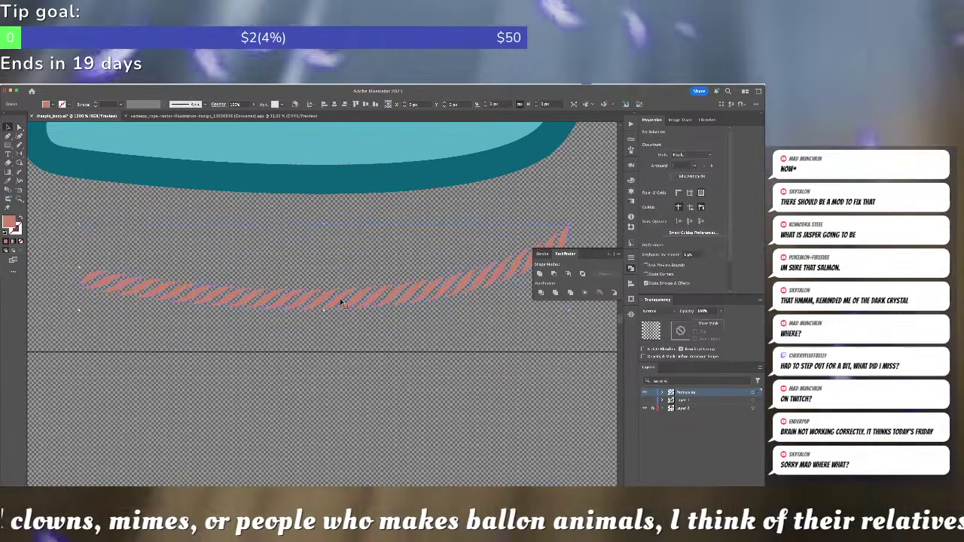
key("v")
left_click(340, 342)
left_click_drag(338, 301, 324, 411)
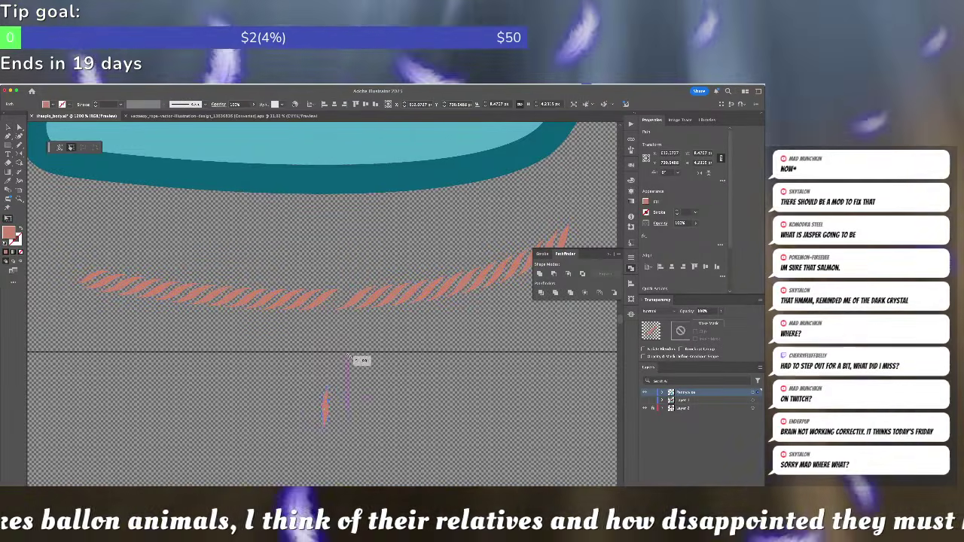
key("super+minus")
key("super+minus")
key("super+minus")
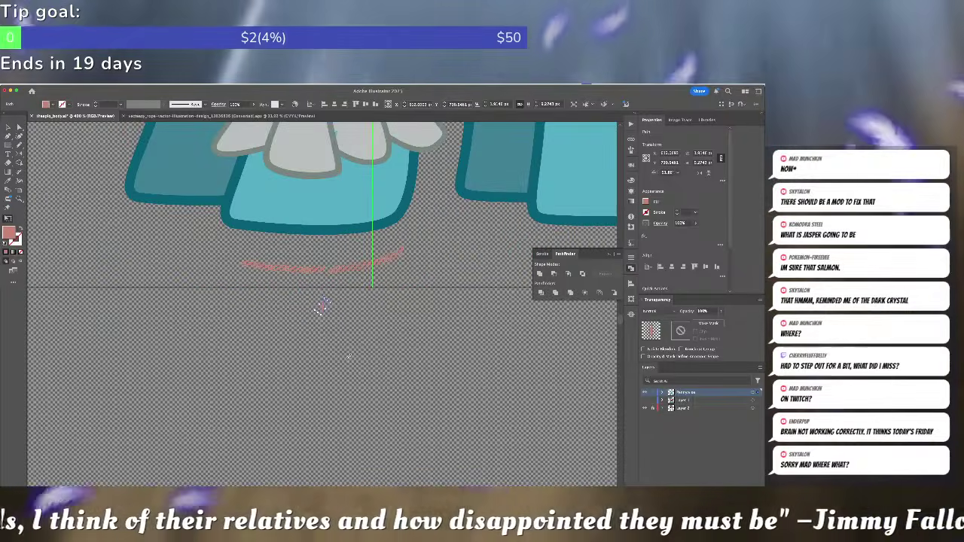
left_click_drag(268, 355, 542, 362)
scroll(542, 361, "up", 5)
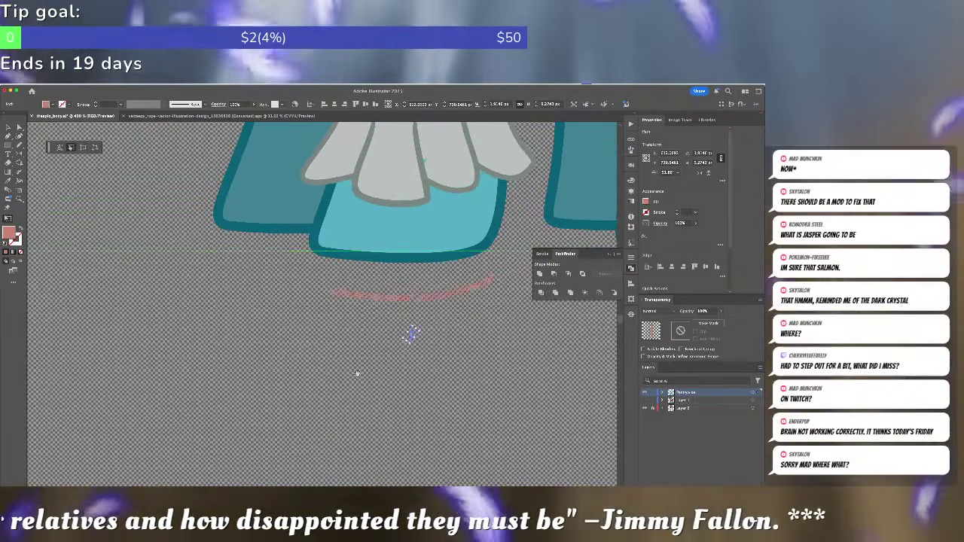
scroll(355, 345, "up", 3)
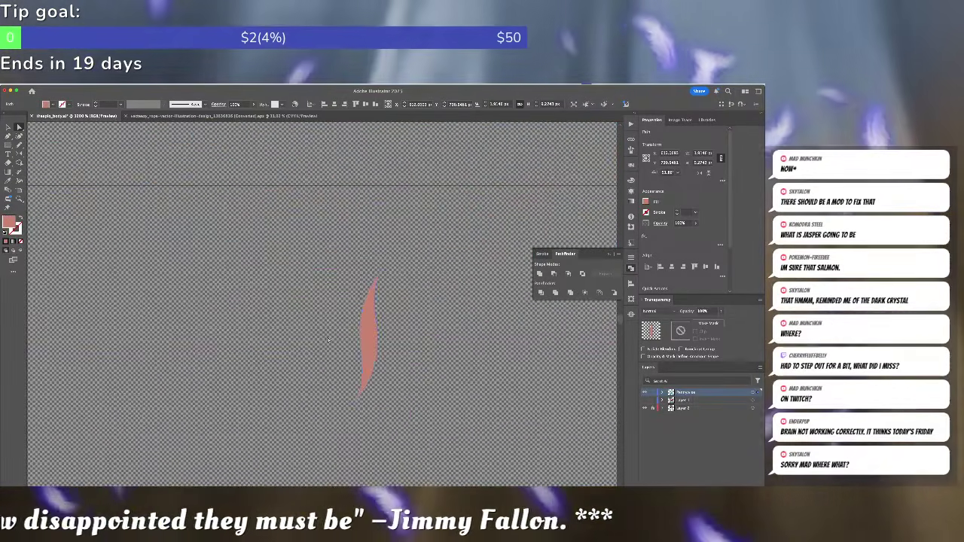
- Shift the separated strand slightly sideways and adjust its tilt and proportions with Free Transform
left_click_drag(367, 325, 355, 325)
key("e")
left_click_drag(418, 318, 414, 311)
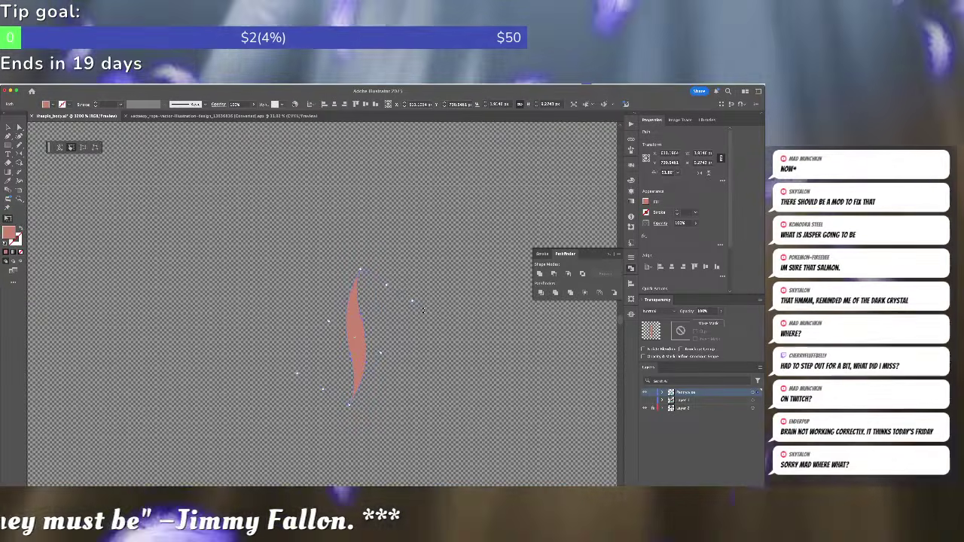
key("v")
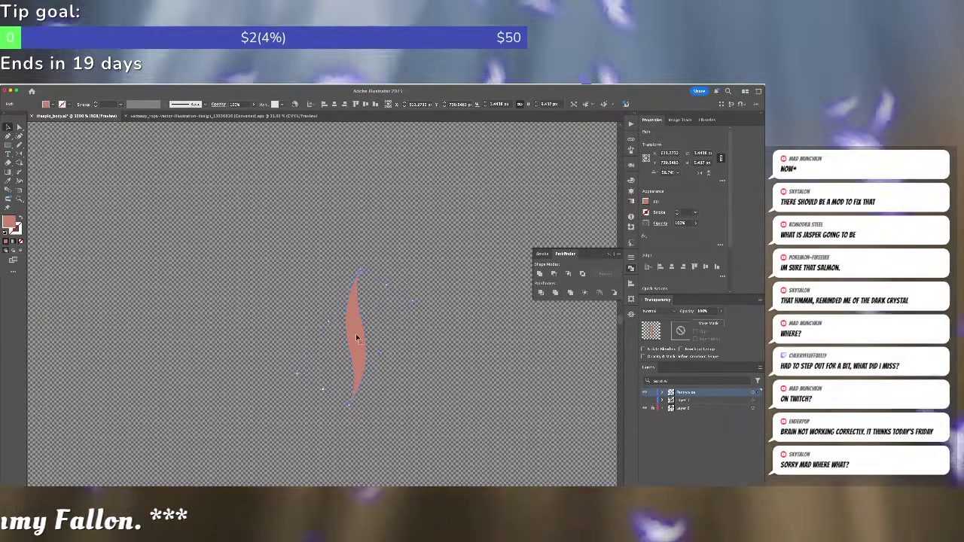
- Duplicate the upright strand, turn the copy half a turn, and place it closely on the original's other side
left_click_drag(358, 337, 383, 337, "alt")
key("e")
left_click_drag(436, 301, 356, 464)
left_click_drag(295, 445, 326, 445)
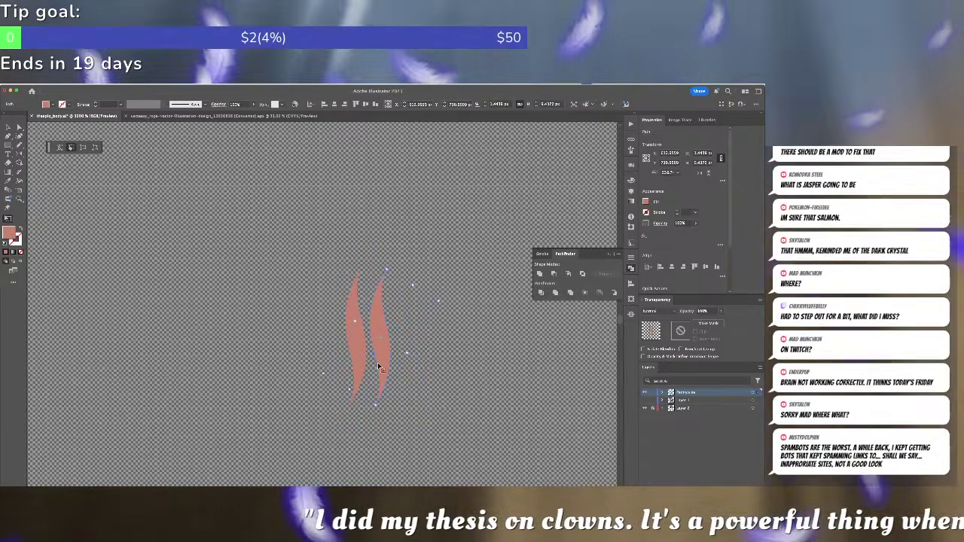
left_click_drag(384, 363, 336, 359)
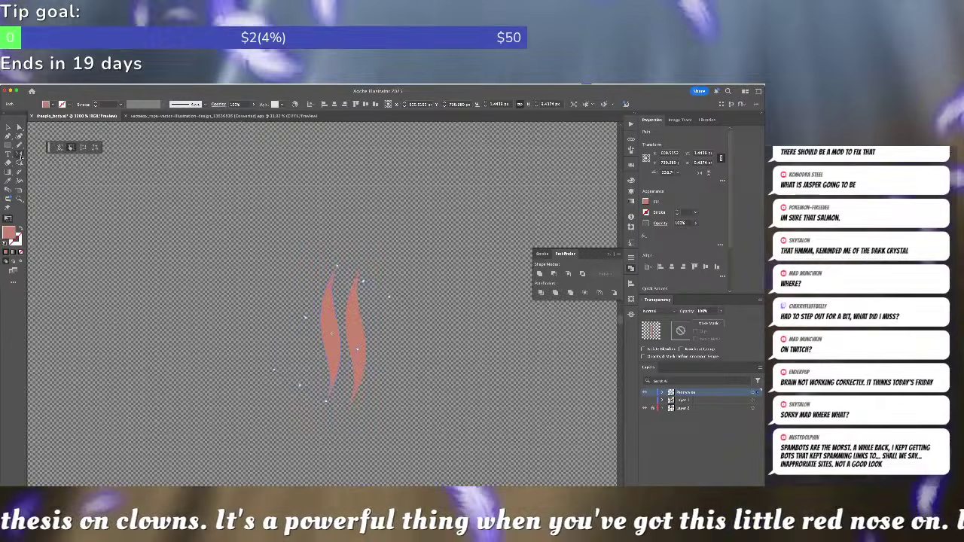
- Reflect the duplicated strand so it mirrors the original, and fine-tune its angle and position beside it
double_click(19, 153)
key("Return")
key("e")
left_click_drag(426, 289, 437, 317)
key("v")
mouse_move(334, 326)
left_mouse_down()
mouse_move(333, 353)
mouse_move(336, 324)
left_mouse_up()
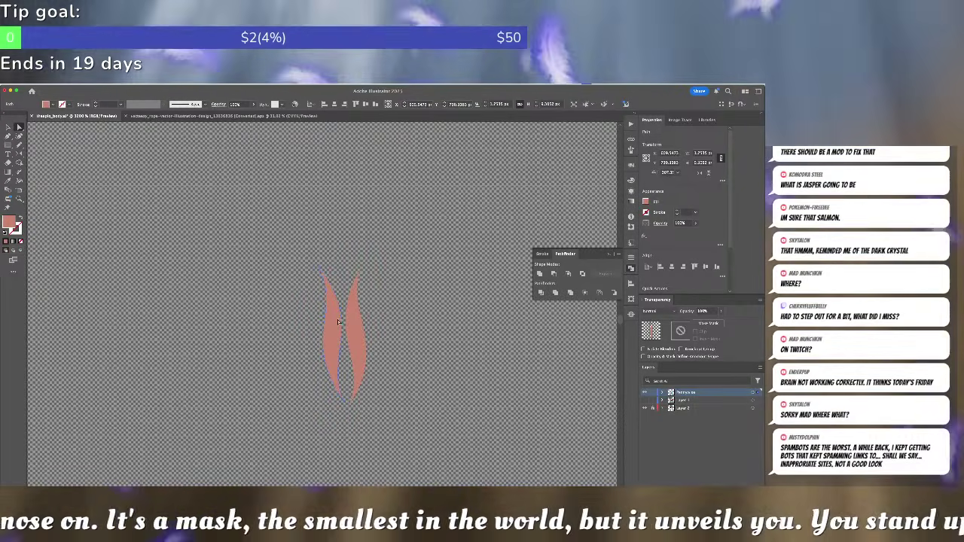
- Delete the two separated strands and the remaining duplicated rope below the pony's front hoof
left_click(356, 324, "shift")
key("Delete")
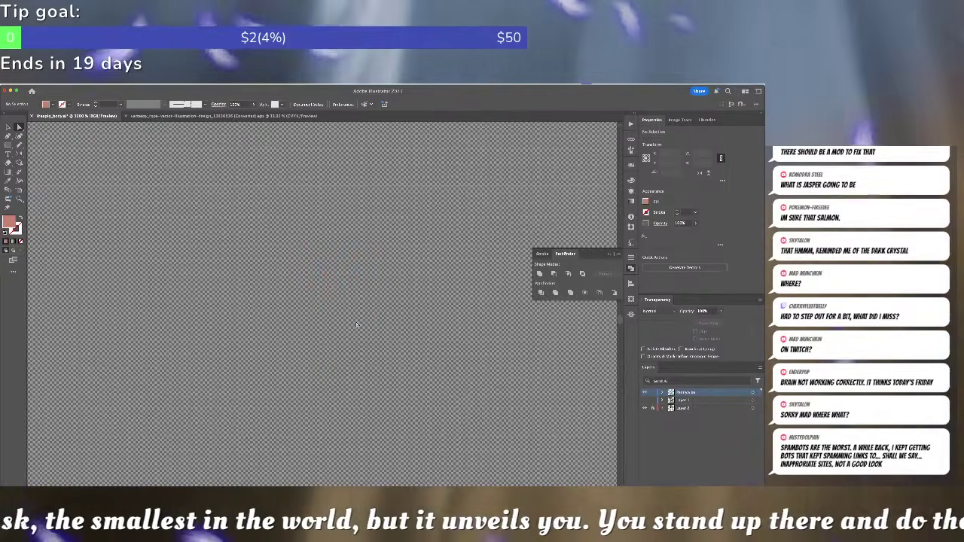
scroll(357, 325, "down", 3)
scroll(357, 324, "down", 3)
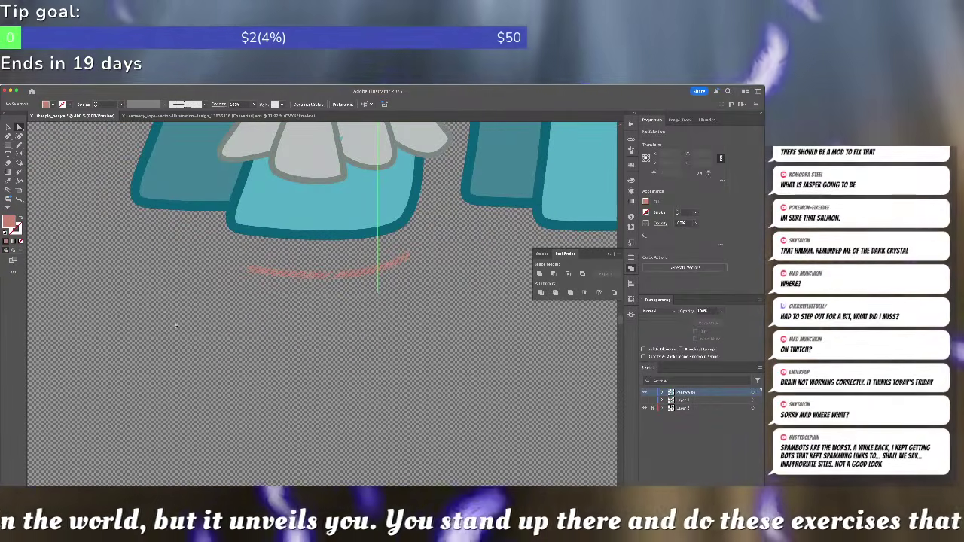
left_click_drag(403, 301, 424, 303)
key("Delete")
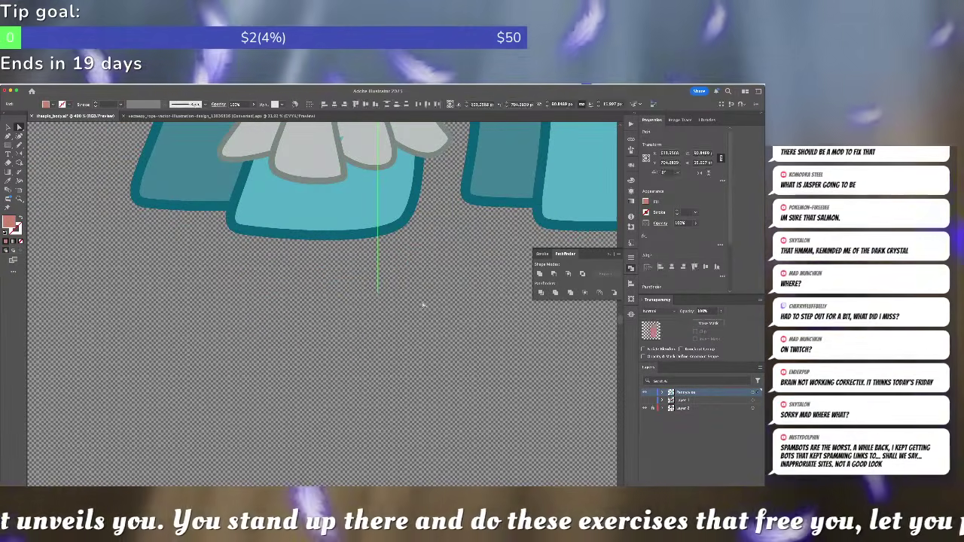
- Trace the middle and right segments of a round tassel bead on the reference's ankle rope as filled pinkish red shapes
left_click_drag(306, 344, 657, 286)
left_click_drag(407, 406, 512, 248)
left_click_drag(477, 367, 485, 273)
left_click_drag(213, 238, 402, 383)
left_click_drag(376, 315, 566, 515)
left_click_drag(351, 401, 439, 253)
scroll(440, 251, "down", 10)
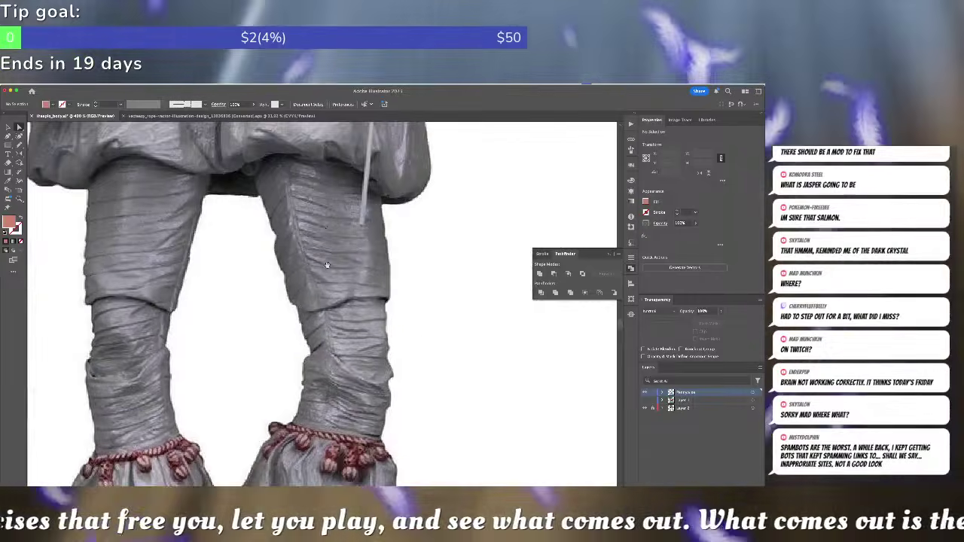
scroll(347, 347, "up", 3)
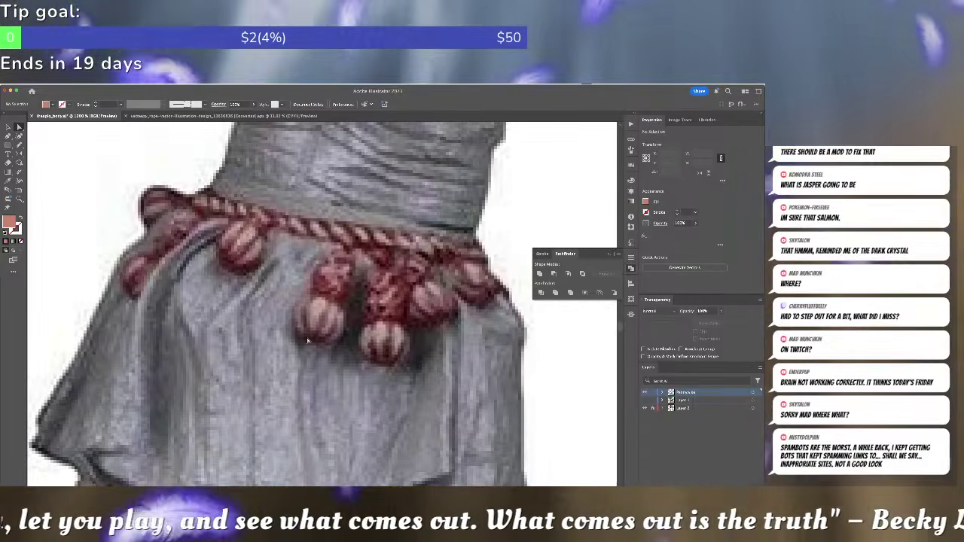
left_click(234, 268)
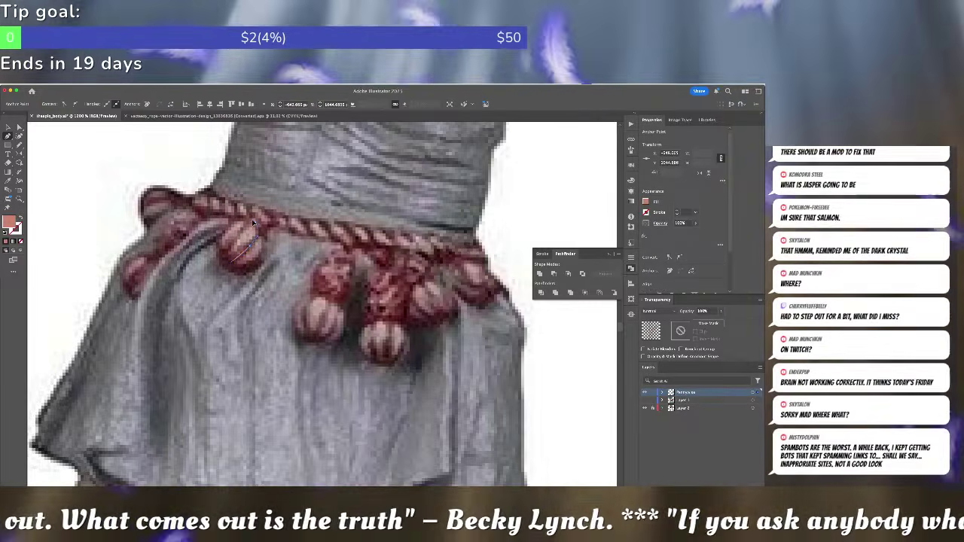
left_click(242, 268)
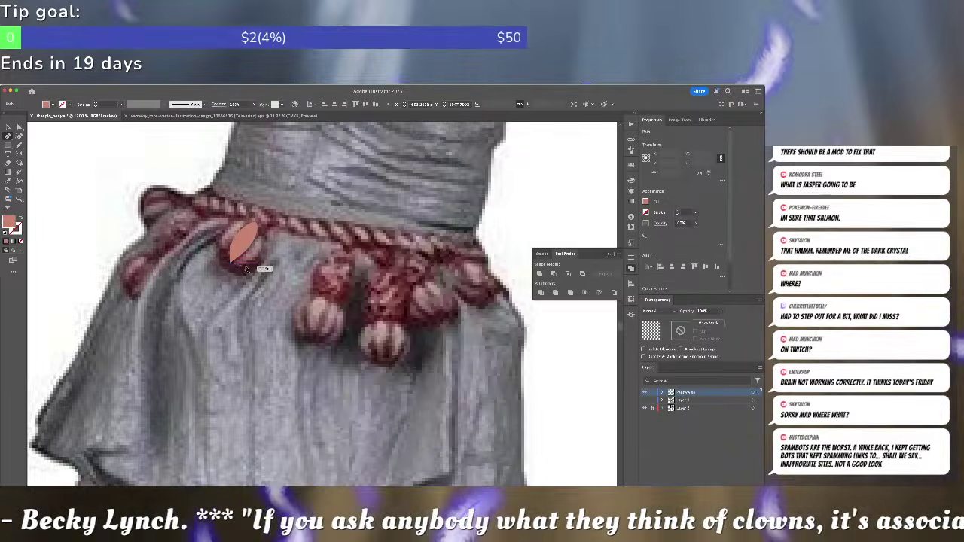
left_click_drag(258, 264, 261, 262)
left_click_drag(257, 228, 236, 253)
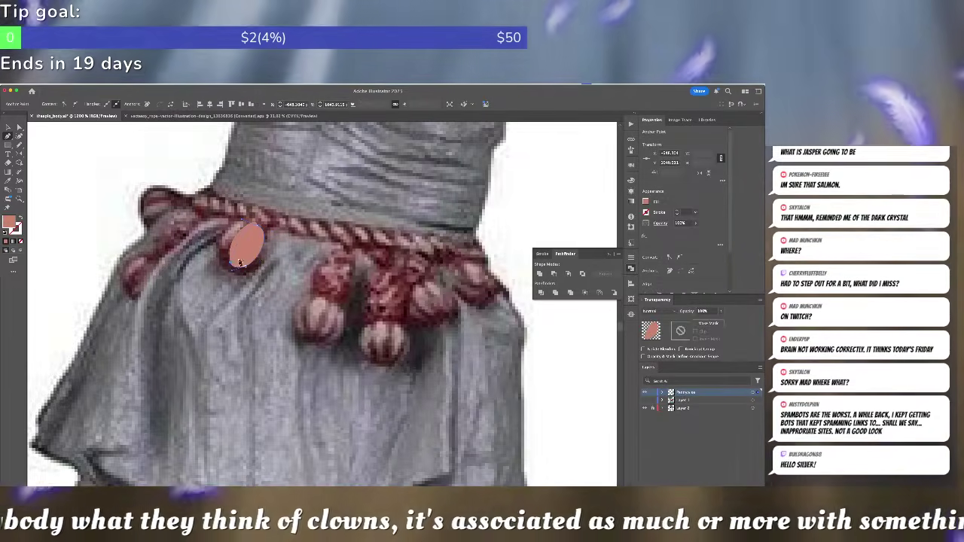
left_click(234, 265, "super")
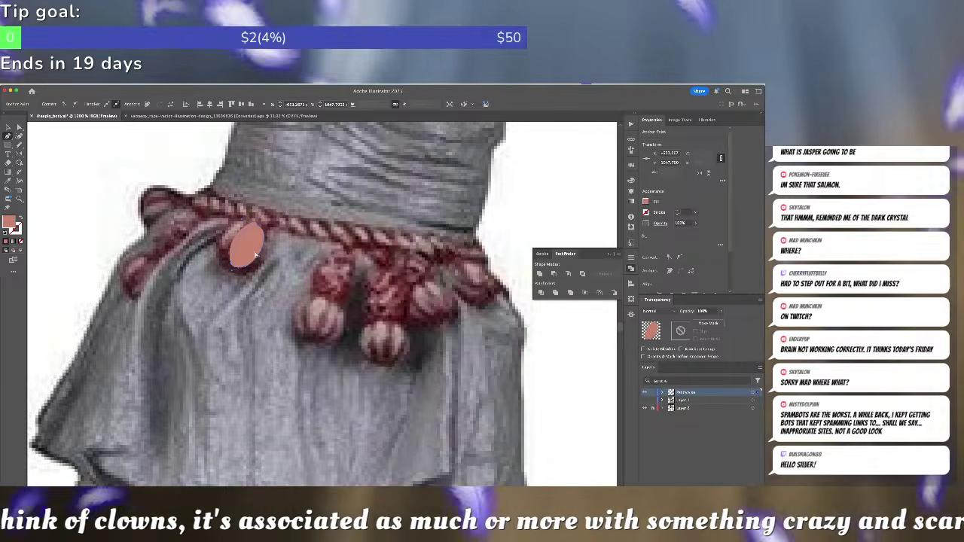
- Draw a pinkish red shape over the left segment of the same tassel bead with the Curvature tool
left_click(279, 245)
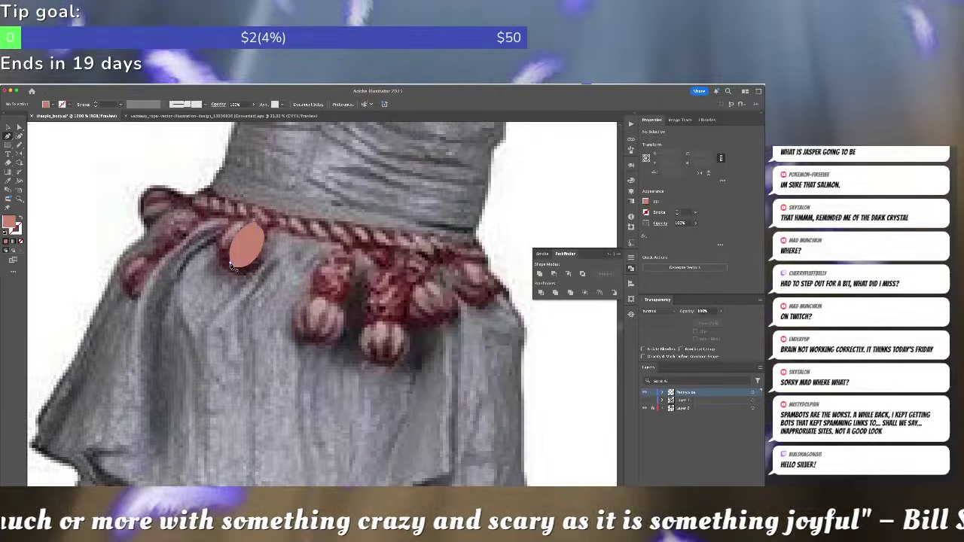
left_click(229, 262)
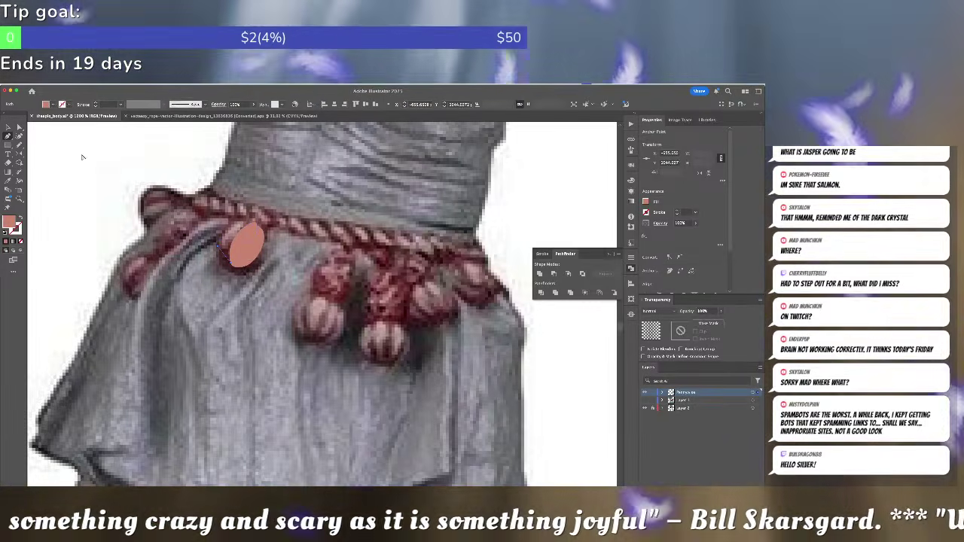
left_click(17, 135)
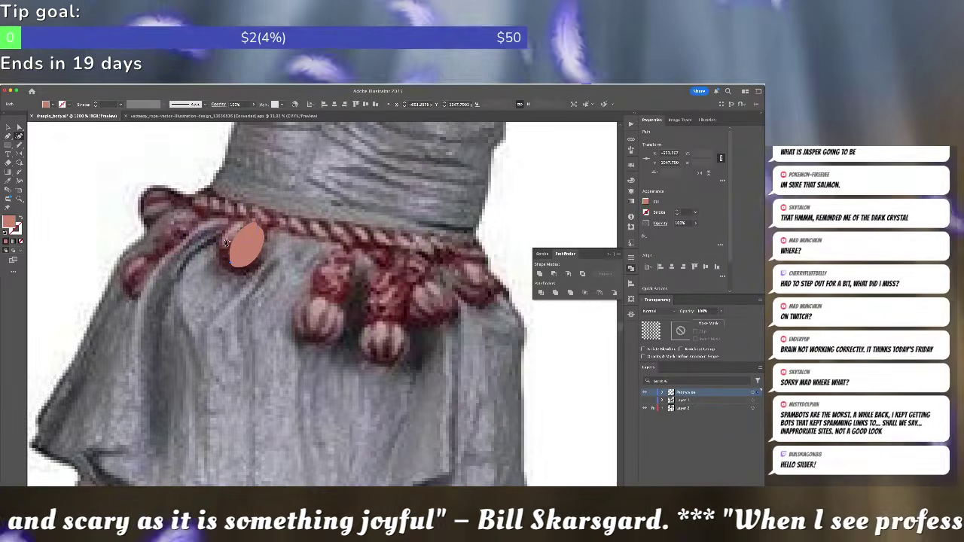
left_click(224, 241)
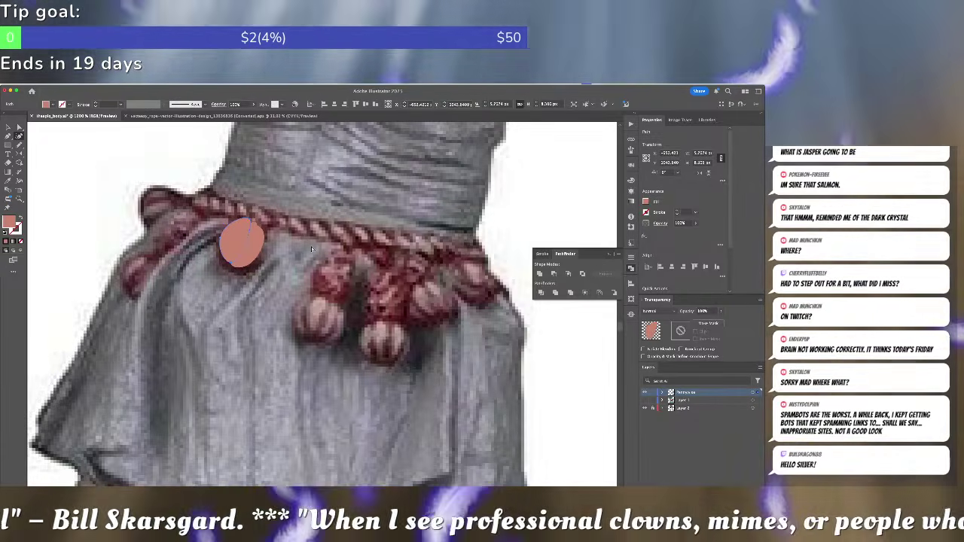
left_click(311, 250)
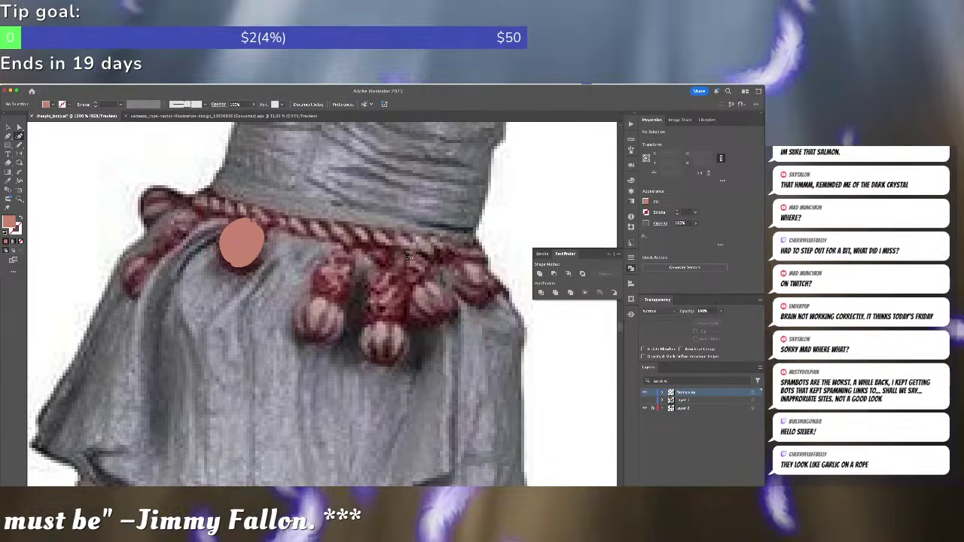
- Draw a small pinkish red segment along the lower-left edge of the tassel bead with the Pen tool
key("a")
left_click(248, 247)
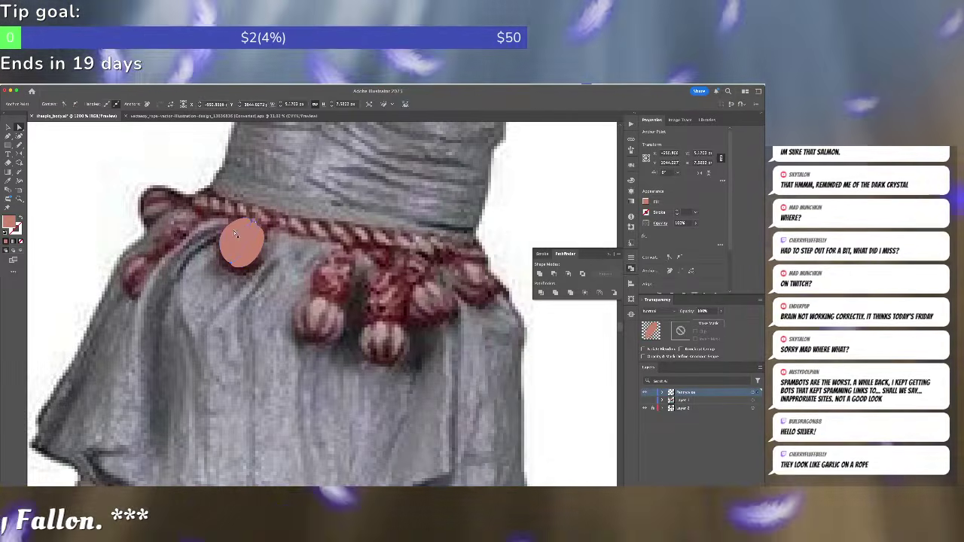
key("super+shift+a")
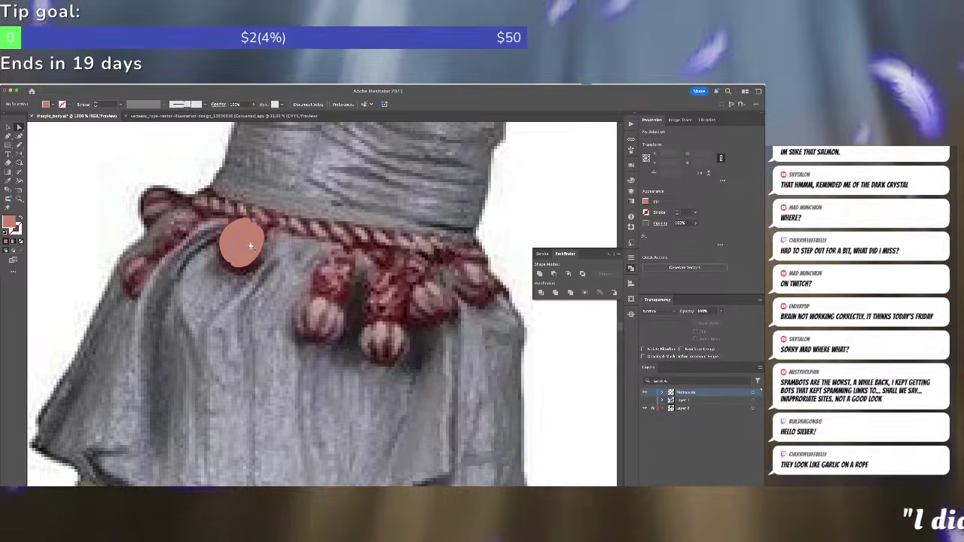
left_click(230, 264)
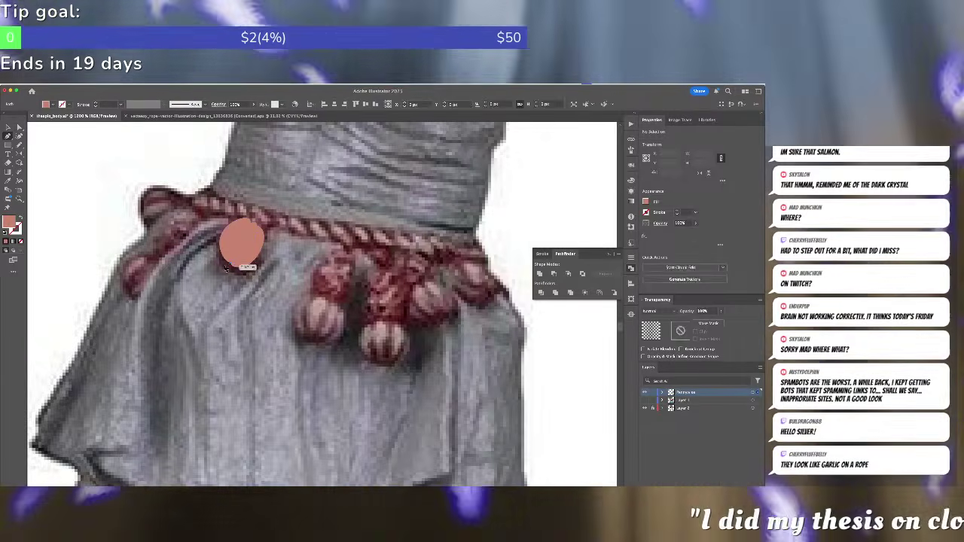
left_click(226, 245)
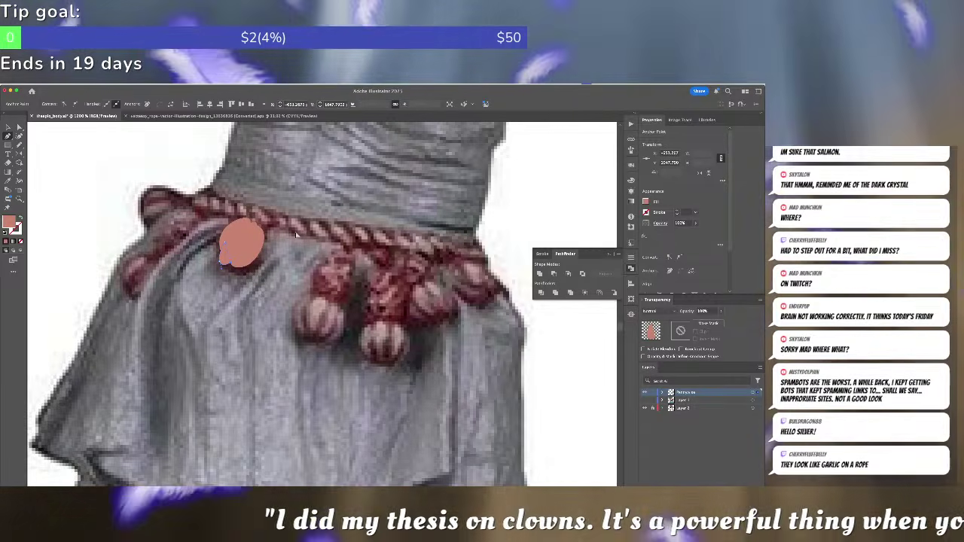
key("ctrl+shift+a")
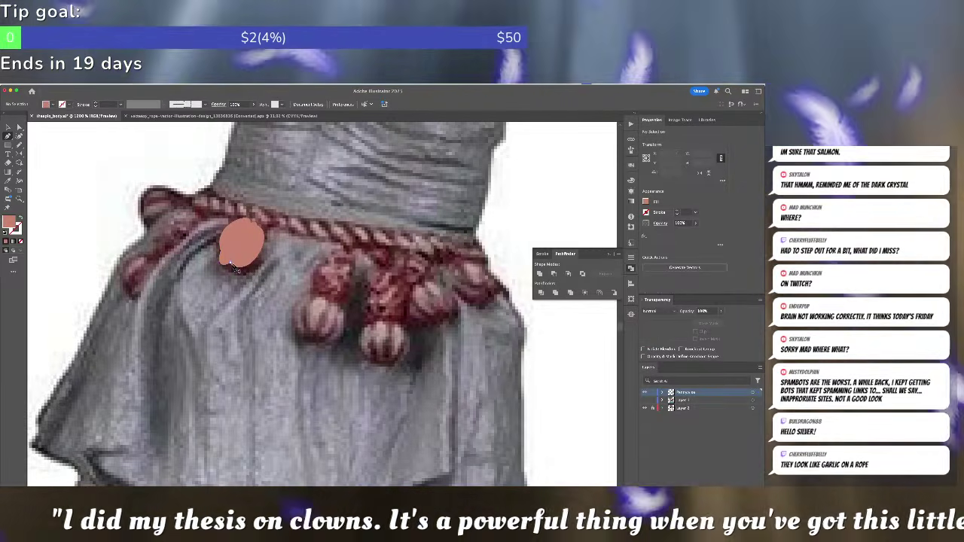
- Draw another pinkish red segment around the bottom and right edge of the tassel bead
left_click(232, 265)
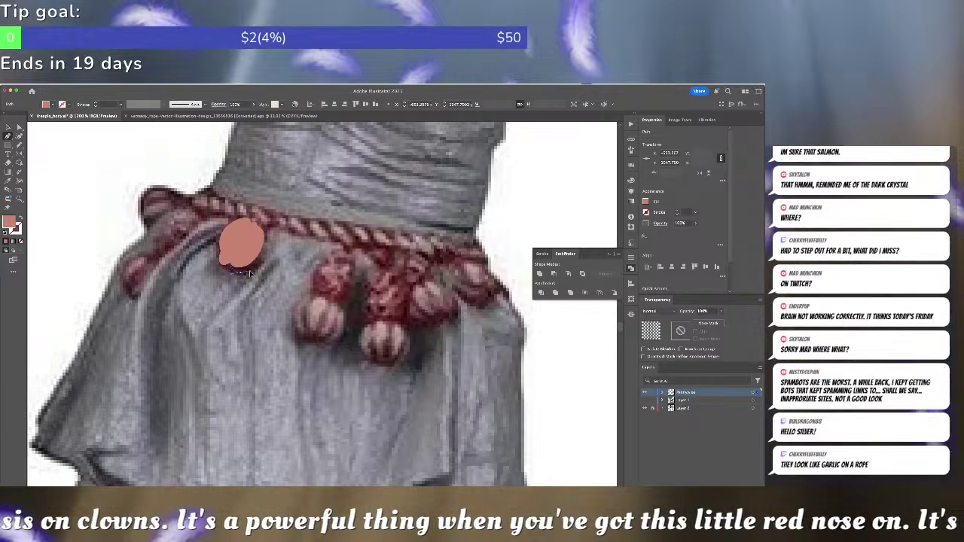
left_click(252, 274)
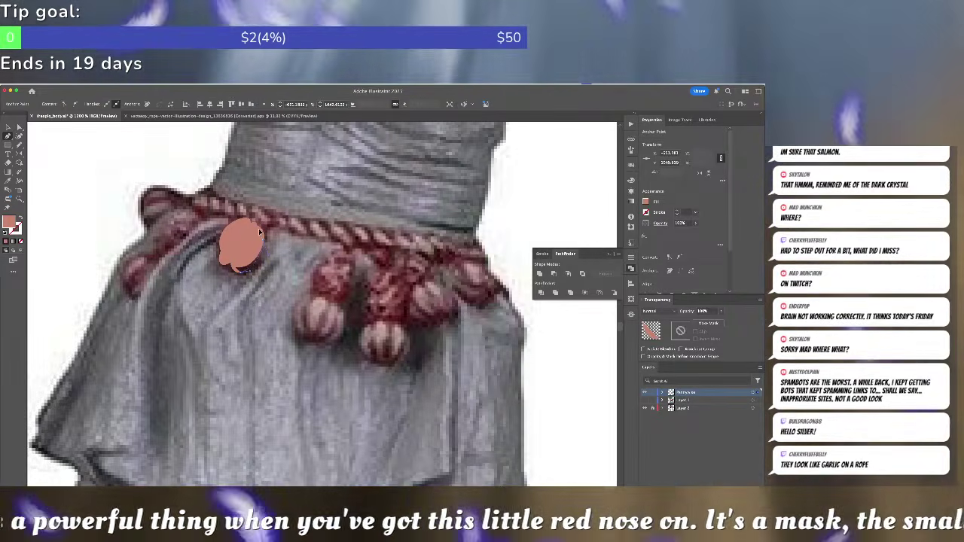
left_click(260, 230)
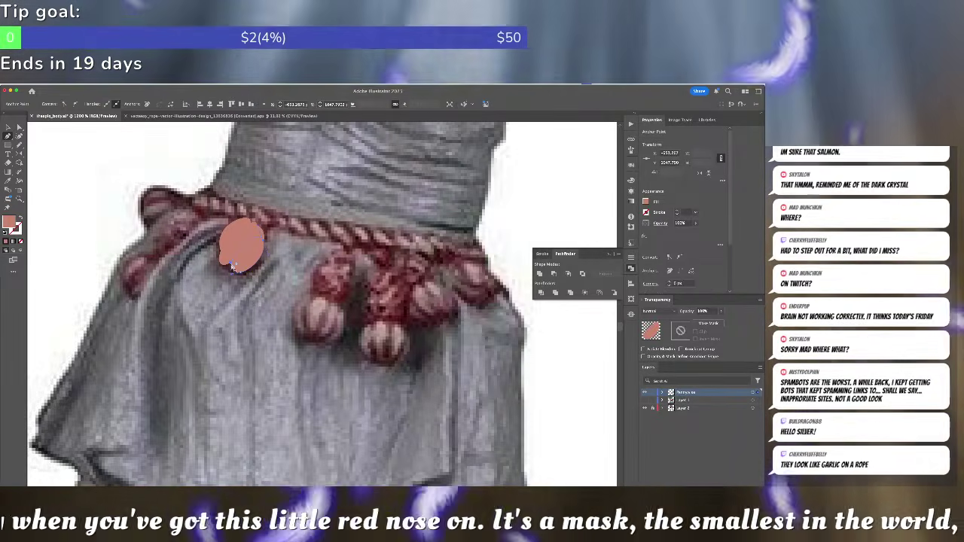
left_click(256, 292, "super")
- Delete the traced pinkish red shapes covering the tassel bead on the reference's ankle rope
key("v")
left_click(246, 254)
key("Delete")
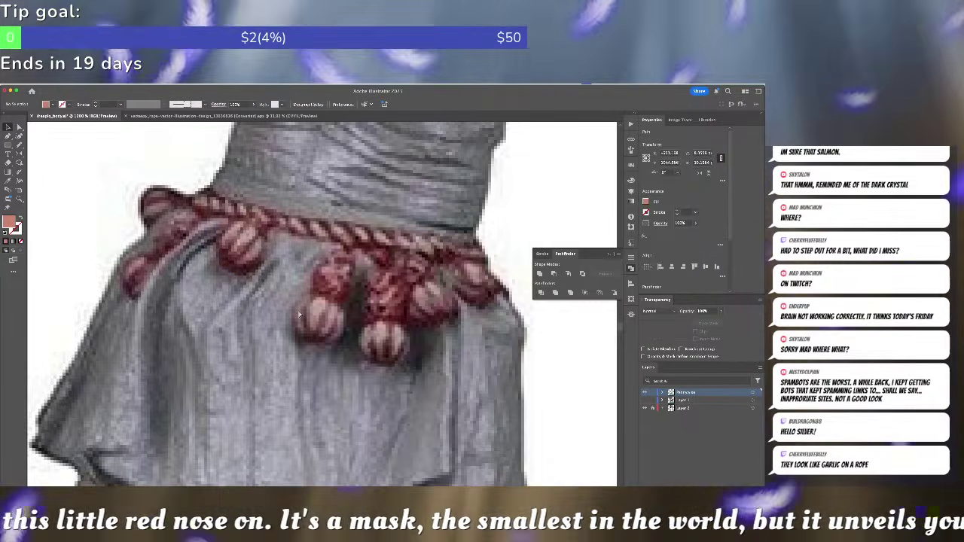
scroll(299, 314, "down", 10)
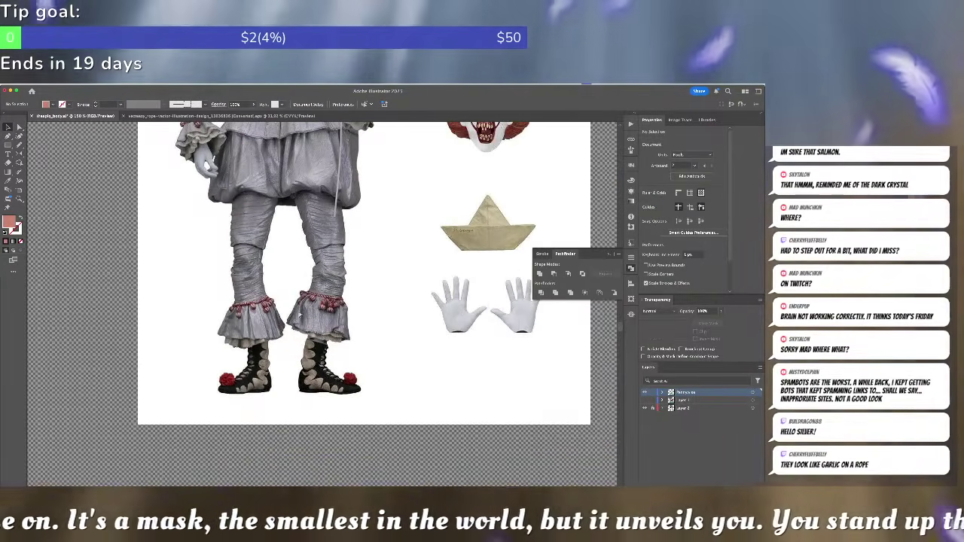
scroll(330, 315, "right", 15)
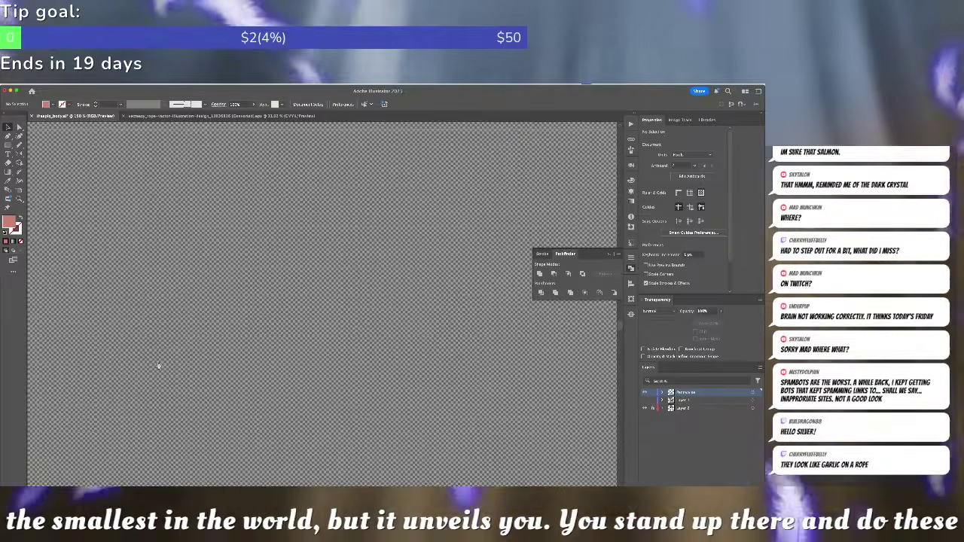
- Select the tassel bead on the front hoof and sample the rope's dark red as its stroke color
key("super+minus")
key("super+minus")
key("super+minus")
key("super+minus")
key("super+equal")
key("super+equal")
key("super+equal")
key("super+equal")
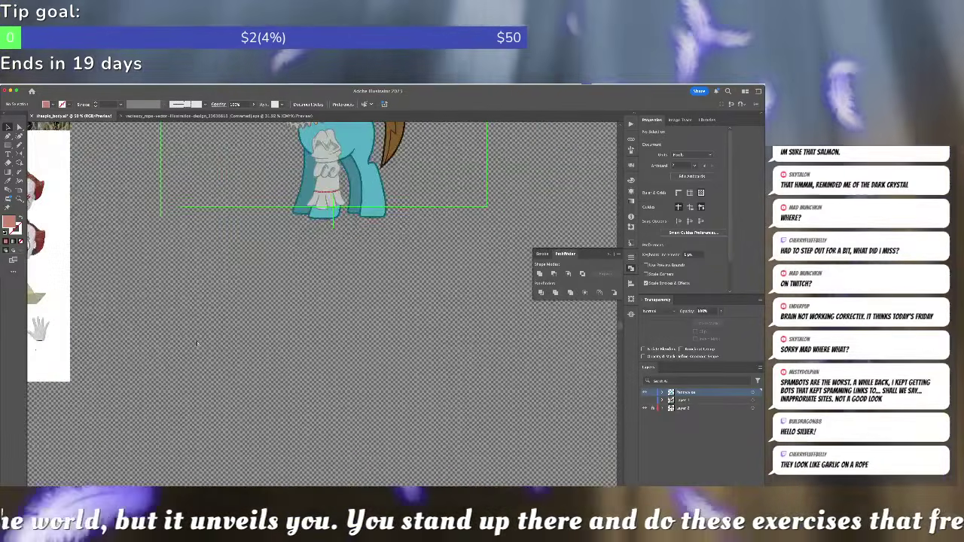
scroll(226, 353, "up", 10)
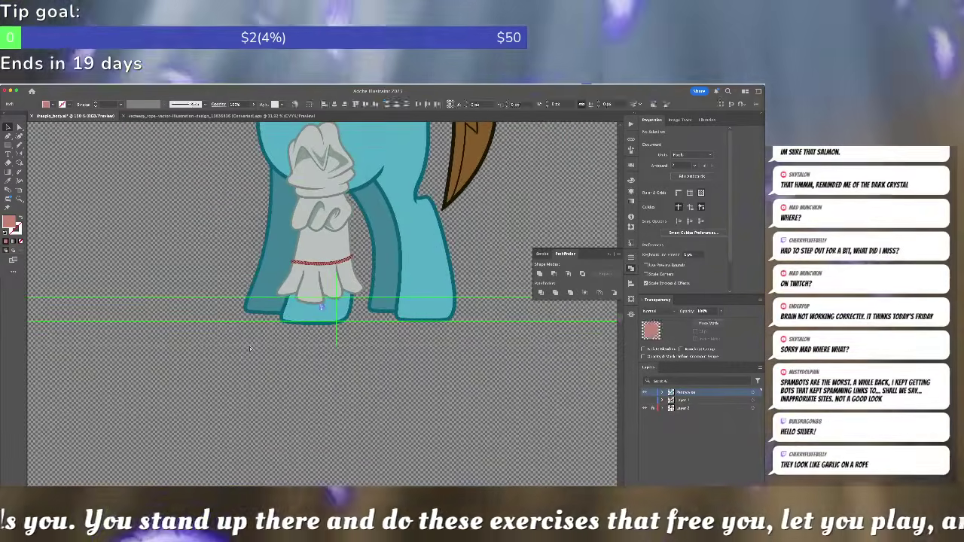
left_click(299, 321)
scroll(323, 343, "up", 4)
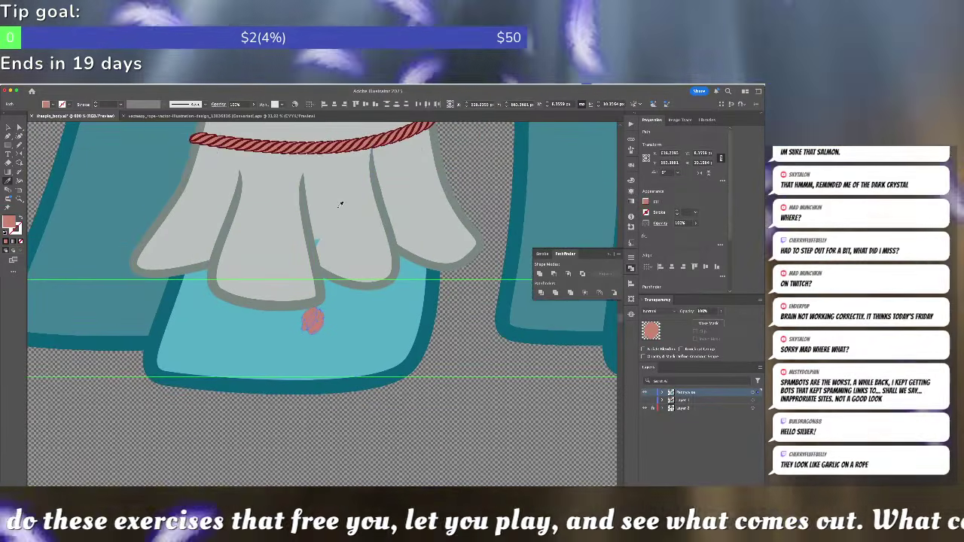
key("x")
left_click(318, 144, "shift")
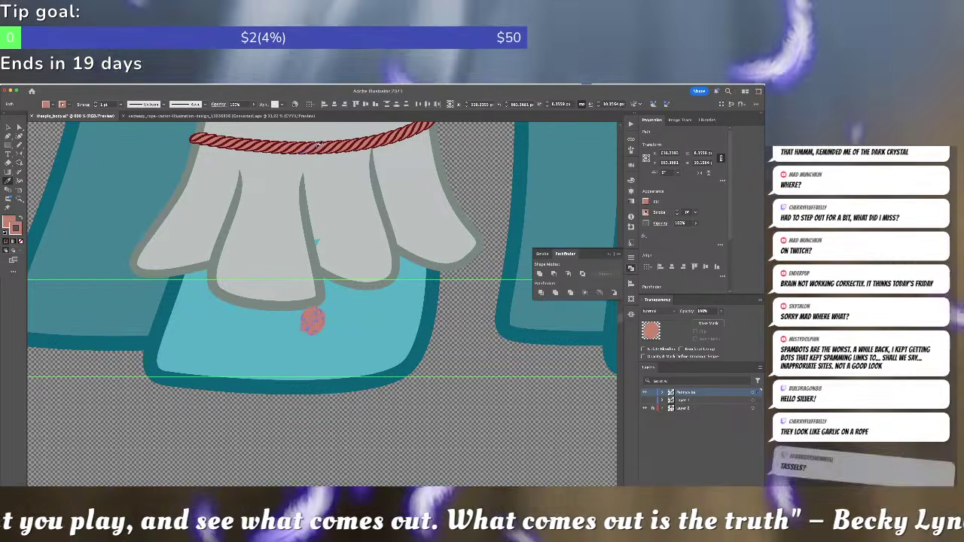
scroll(329, 173, "up", 3)
mouse_move(325, 169)
left_mouse_down()
mouse_move(323, 394)
mouse_move(331, 412)
mouse_move(310, 211)
left_mouse_up()
left_click(328, 311, "shift")
- Reposition the ruffle's stray anchor point to close the small teal gap beside the middle fold
left_click_drag(311, 422, 353, 211)
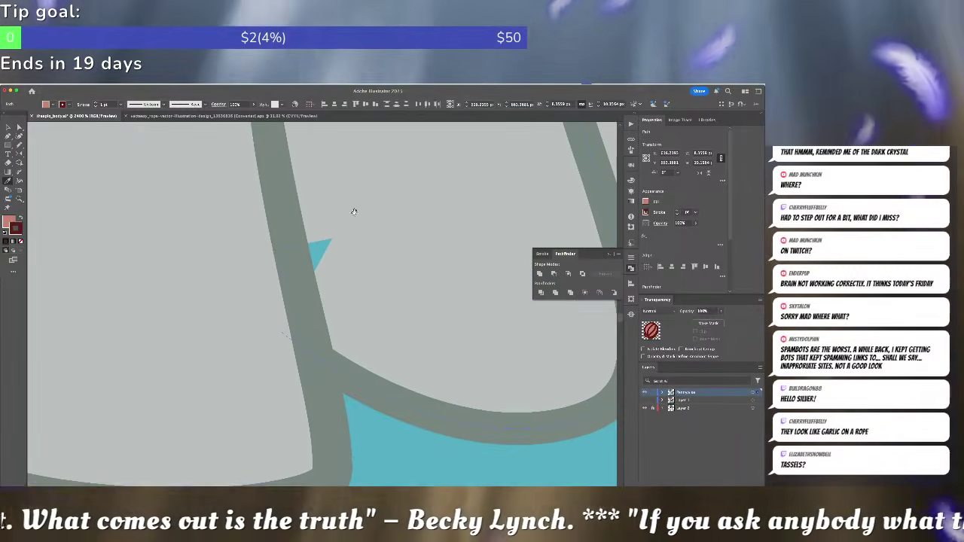
left_click(330, 259, "super")
key("a")
left_click(330, 260)
left_click_drag(285, 336, 259, 322)
key("super+minus")
key("super+minus")
key("super+minus")
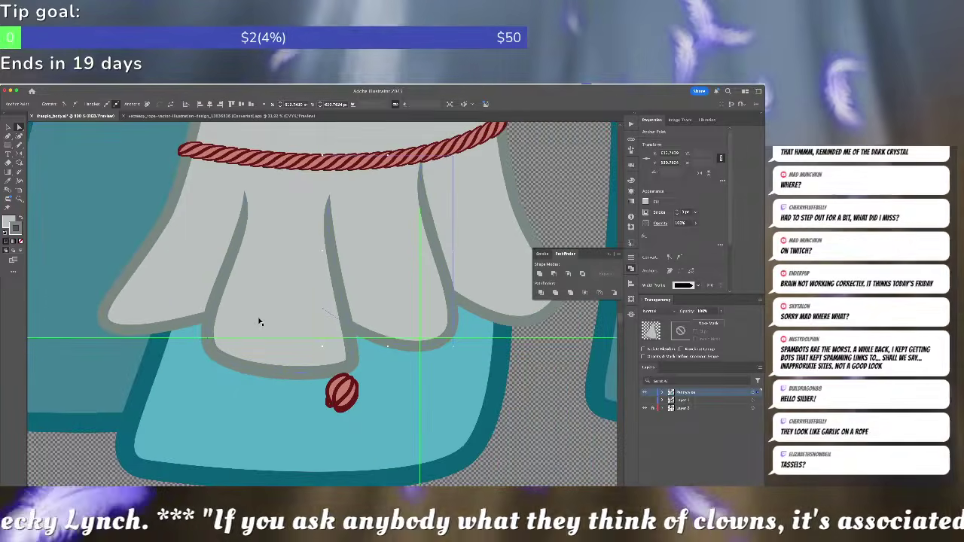
left_click(259, 322)
- Move the whole tassel bead to the empty area below the hoof and set its stroke weight to 0.5 pt
left_click(342, 392)
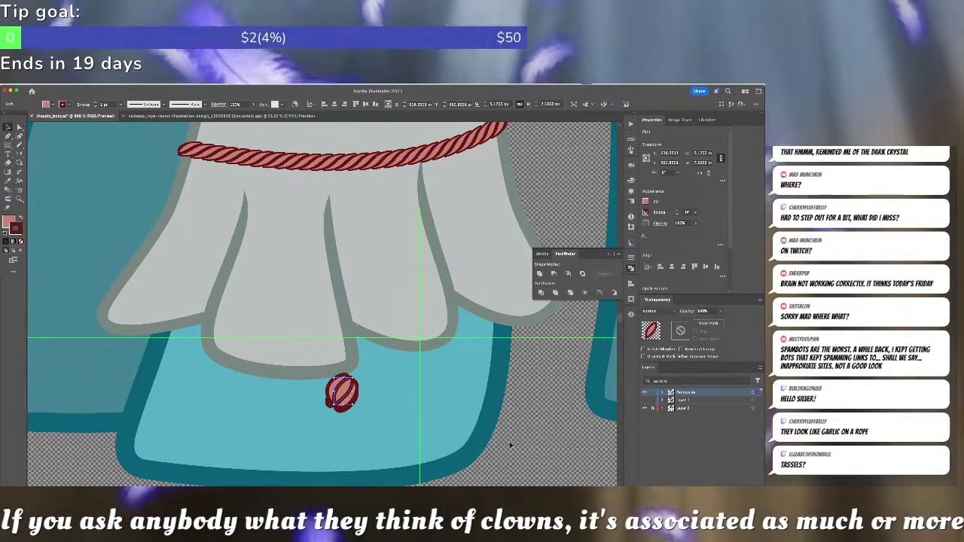
left_click_drag(321, 371, 369, 415)
left_click(409, 420, "shift")
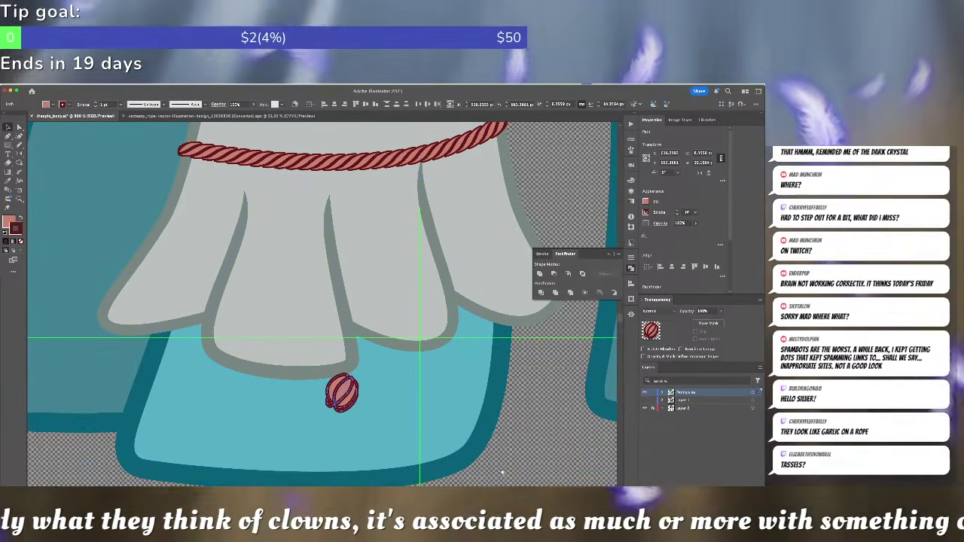
left_click_drag(484, 464, 469, 317)
left_click_drag(326, 247, 341, 382)
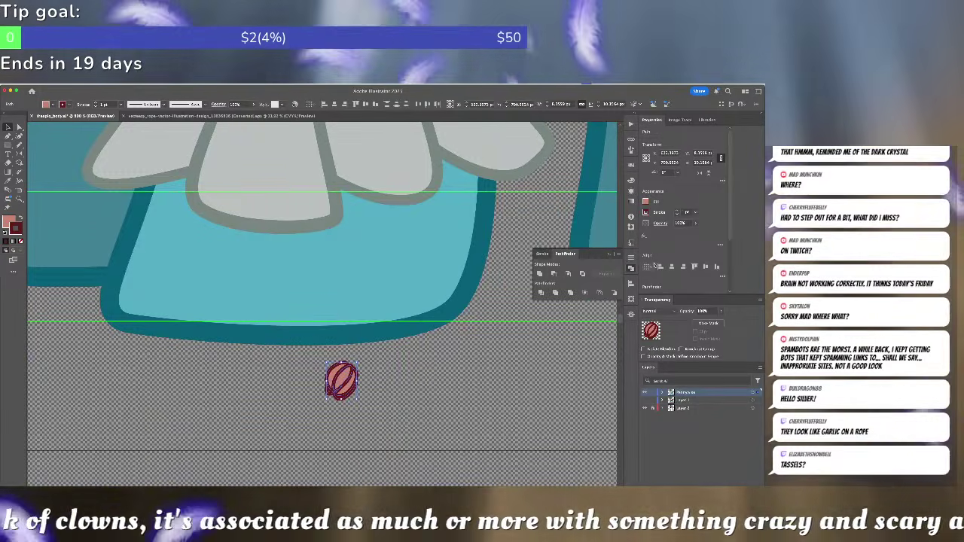
left_click(631, 258)
left_click(562, 268)
left_click(562, 268)
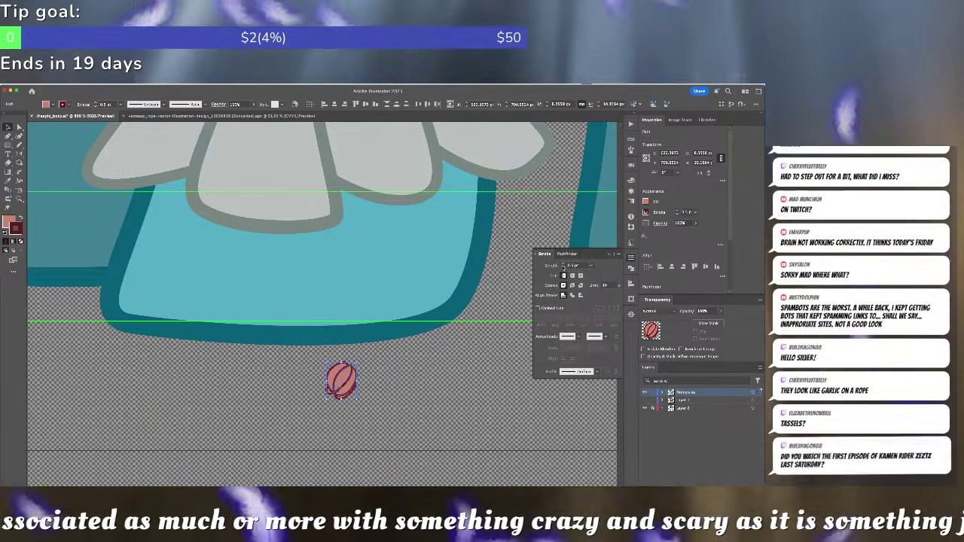
left_click(449, 372)
- Adjust the anchor points where the bead's left, middle and bottom segments meet near its lower tip
key("a")
scroll(381, 388, "up", 3)
left_click_drag(327, 395, 380, 343)
left_click(307, 351)
left_click(282, 319)
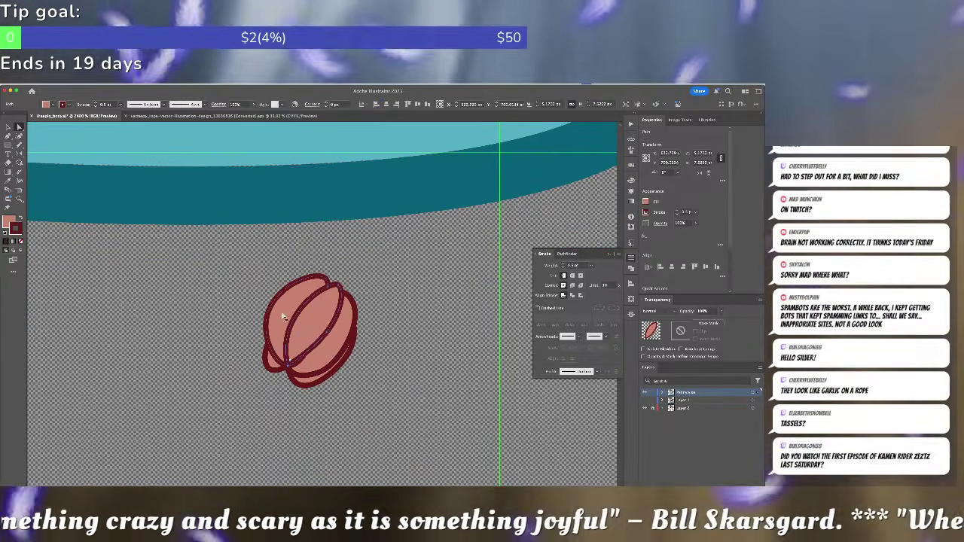
key("a")
left_click(295, 362)
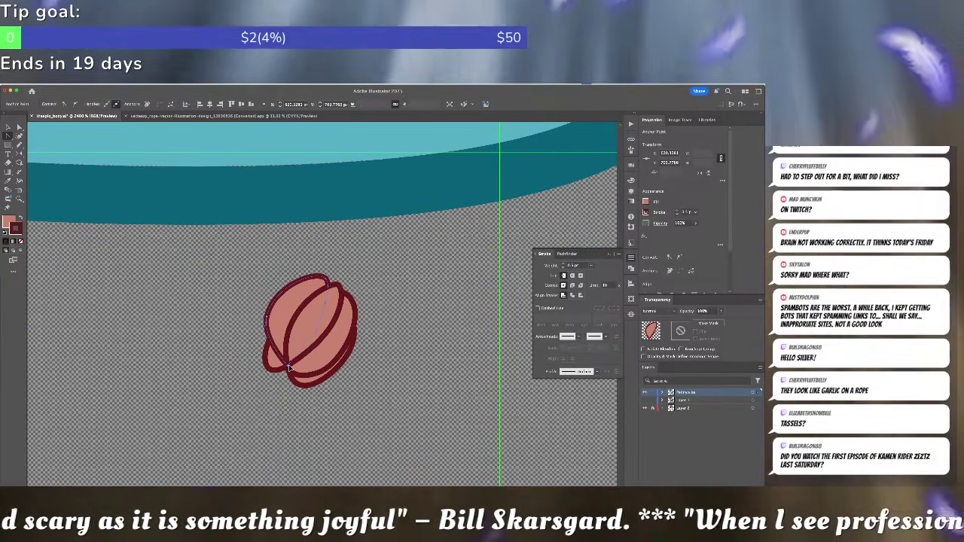
left_click_drag(289, 364, 313, 384)
key("a")
left_click(312, 384)
left_click(293, 383)
left_click(286, 383)
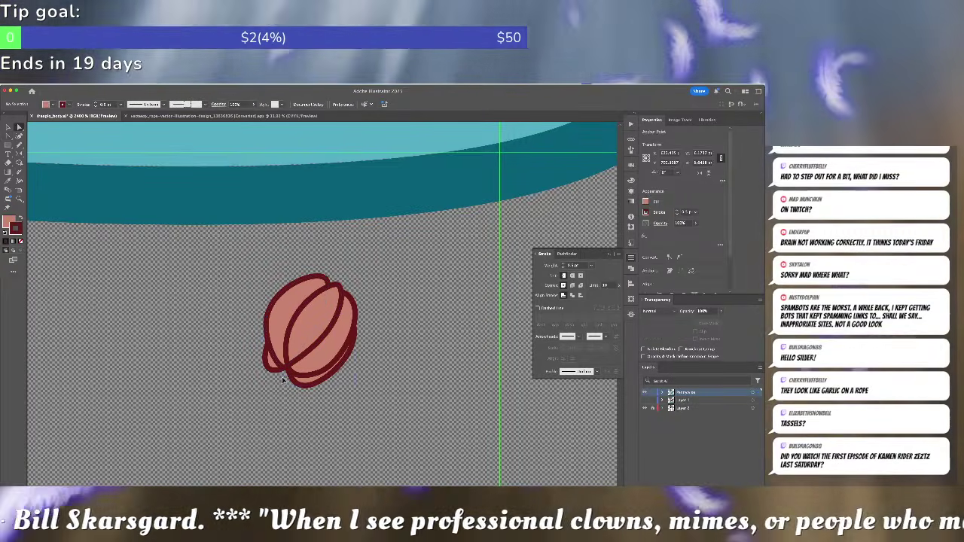
- Draw an extra pink segment around the lower-left edge of the bead with the Pen tool, tucked behind the other segments
key("p")
left_click(270, 363)
left_click_drag(281, 384, 303, 385)
left_click(311, 381)
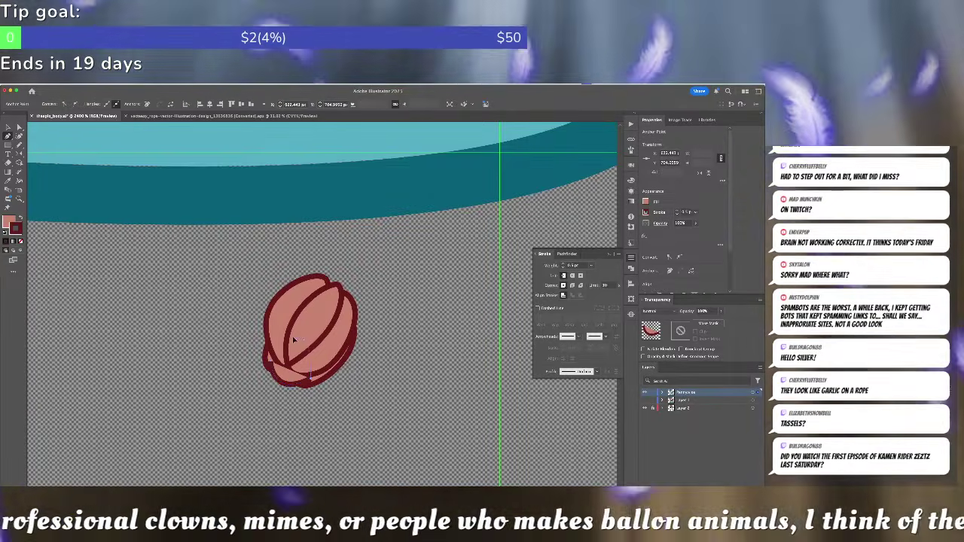
left_click(297, 341)
left_click(272, 365)
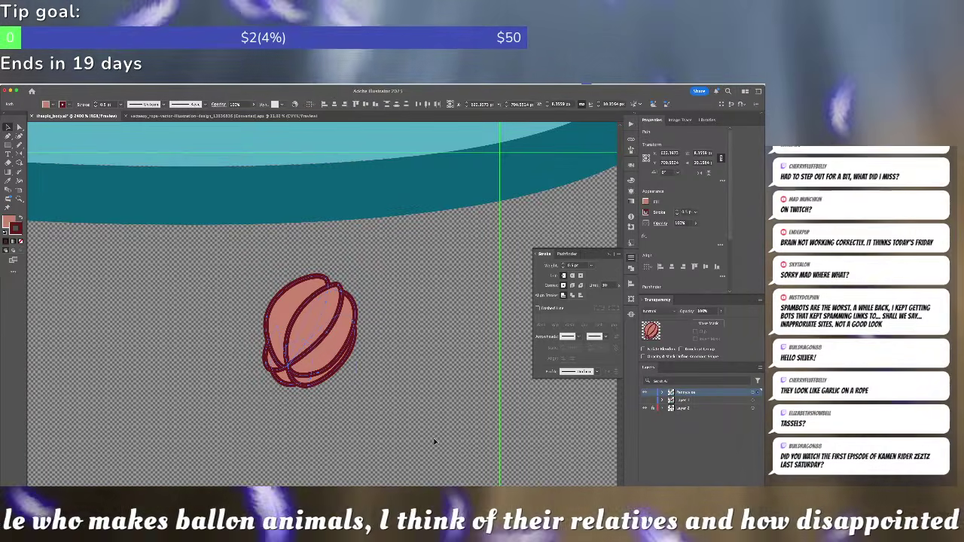
- Group the bead's segments and place the bead under the left end of the sleeve's rope
key("super+minus")
key("super+minus")
key("super+minus")
key("super+minus")
key("super+minus")
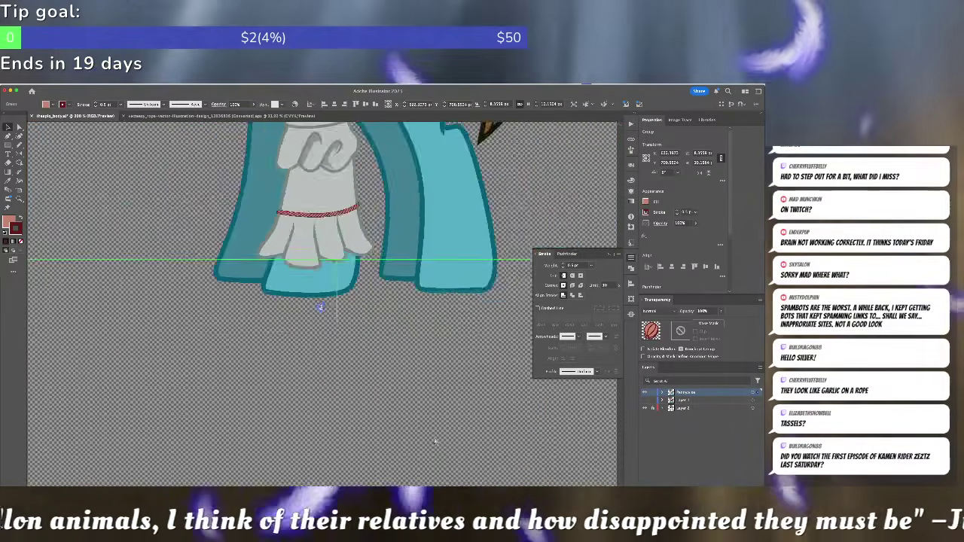
scroll(405, 386, "up", 5)
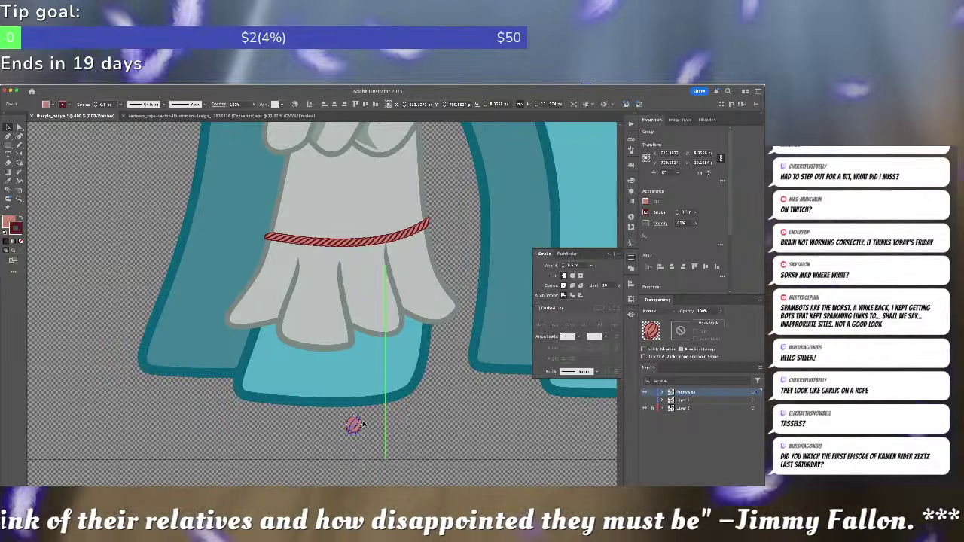
left_click_drag(354, 427, 270, 252)
key("super+shift+a")
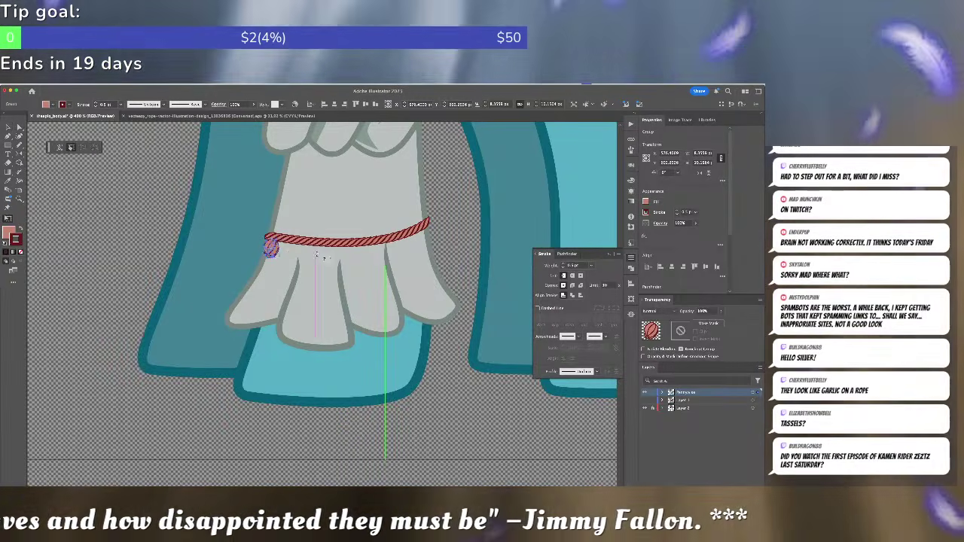
- Add two copies of the tassel bead along the left half of the rope, rotated to follow its curve
scroll(312, 274, "up", 3)
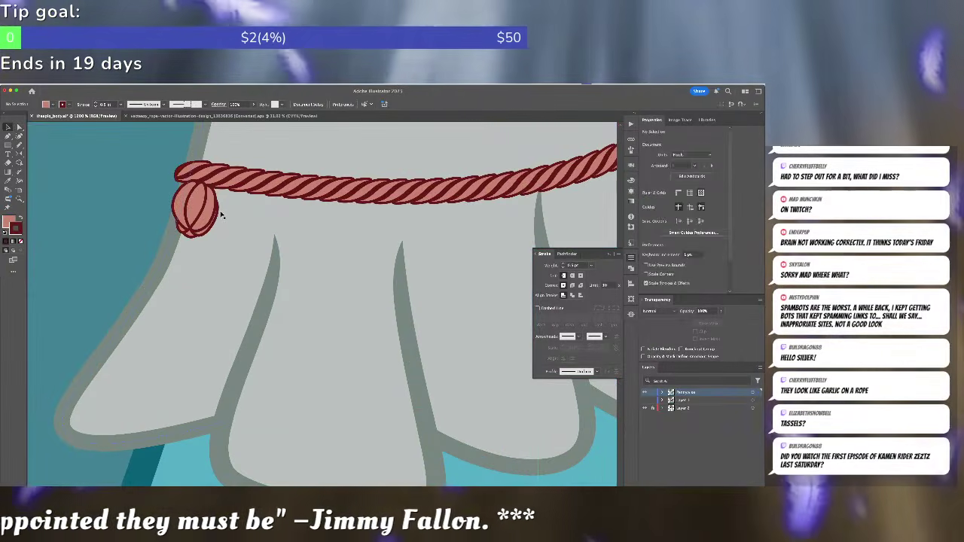
left_click_drag(220, 215, 377, 229, "alt")
scroll(454, 230, "right", 5)
scroll(454, 231, "up", 2)
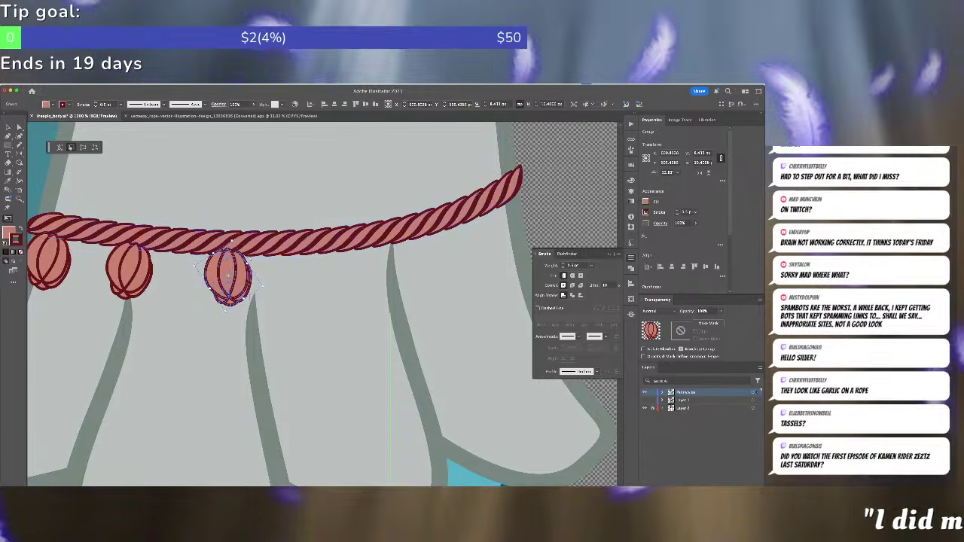
- Add three more tassel bead copies up to the rope's right end, rotated to match the rising curve
left_click_drag(239, 276, 524, 232, "alt")
key("v")
key("e")
key("a")
left_click_drag(462, 254, 460, 251)
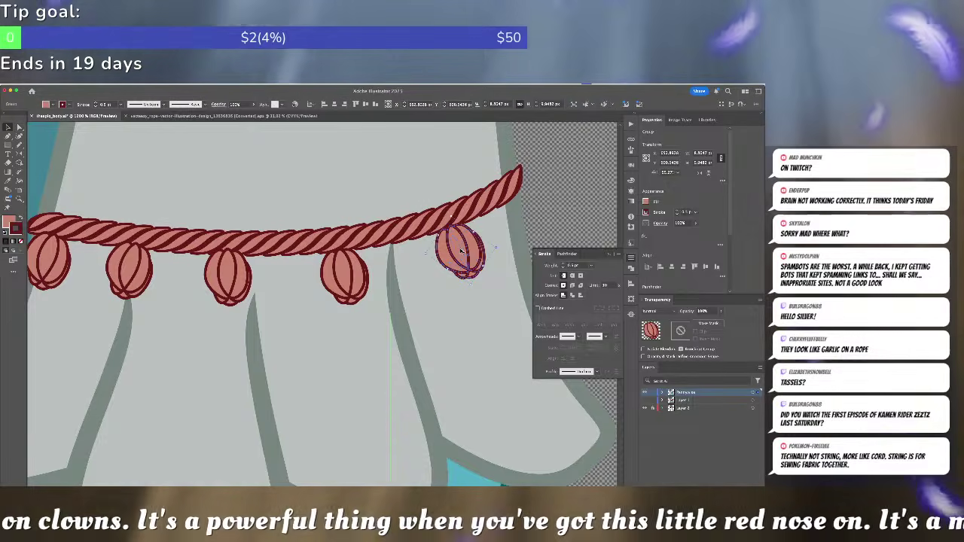
left_click_drag(460, 251, 532, 207)
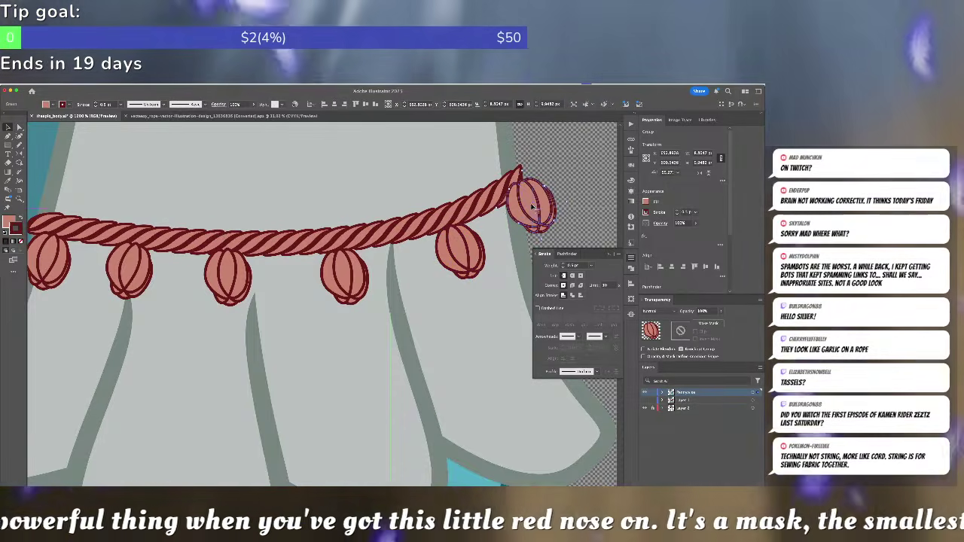
left_click(579, 176)
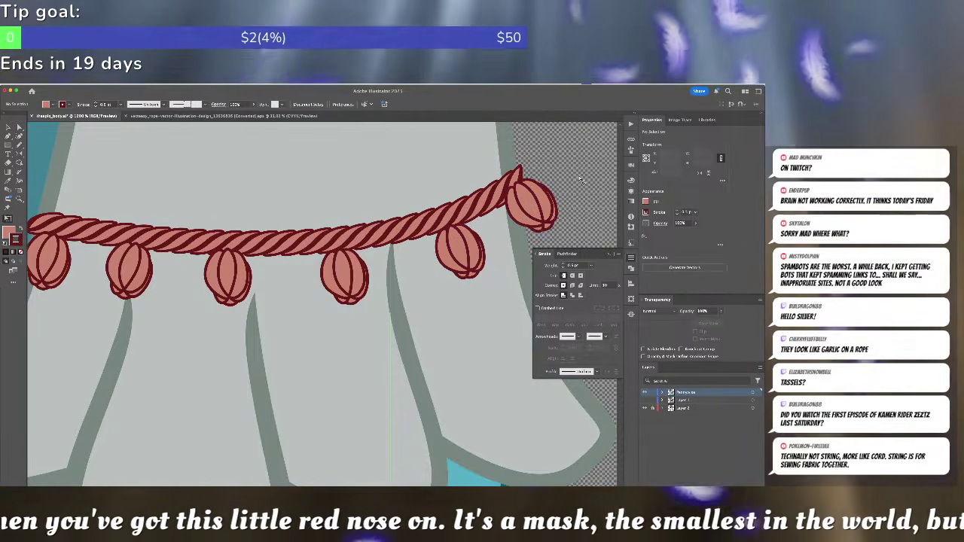
- Select the pony's front leg shape beneath the ruffled sleeve
key("super+minus")
key("super+minus")
key("super+minus")
key("super+minus")
key("super+minus")
key("super+minus")
key("super+minus")
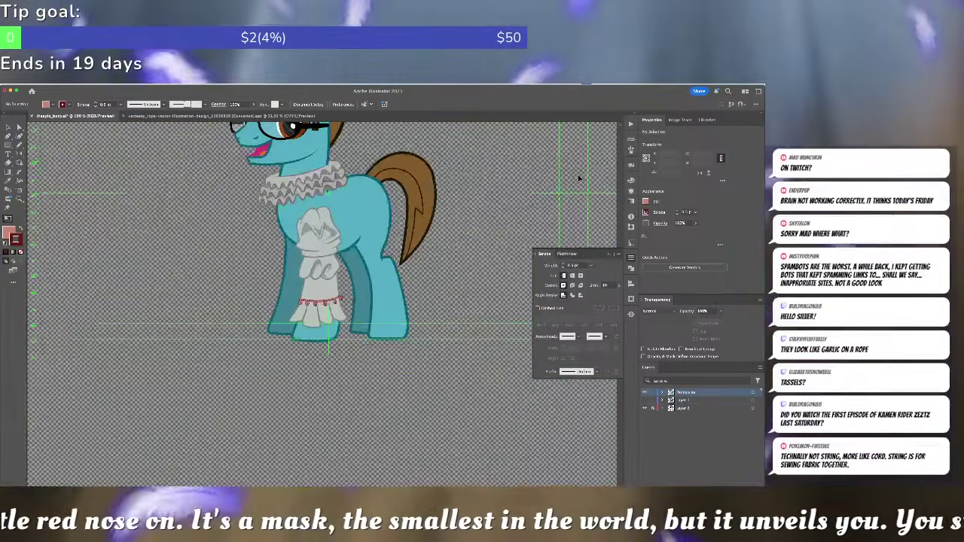
key("super+equal")
left_click_drag(64, 328, 435, 312)
left_click_drag(137, 390, 333, 335)
scroll(420, 334, "right", 15)
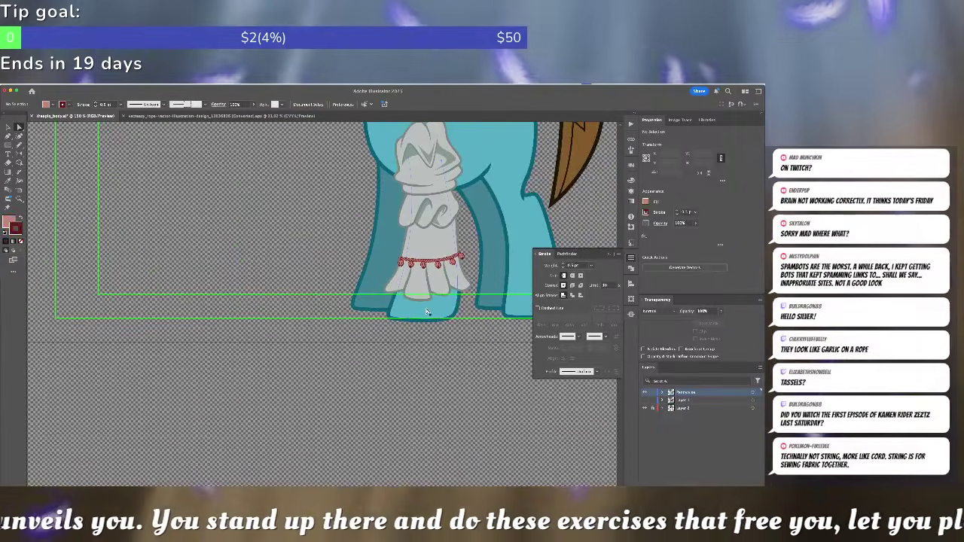
left_click(448, 319)
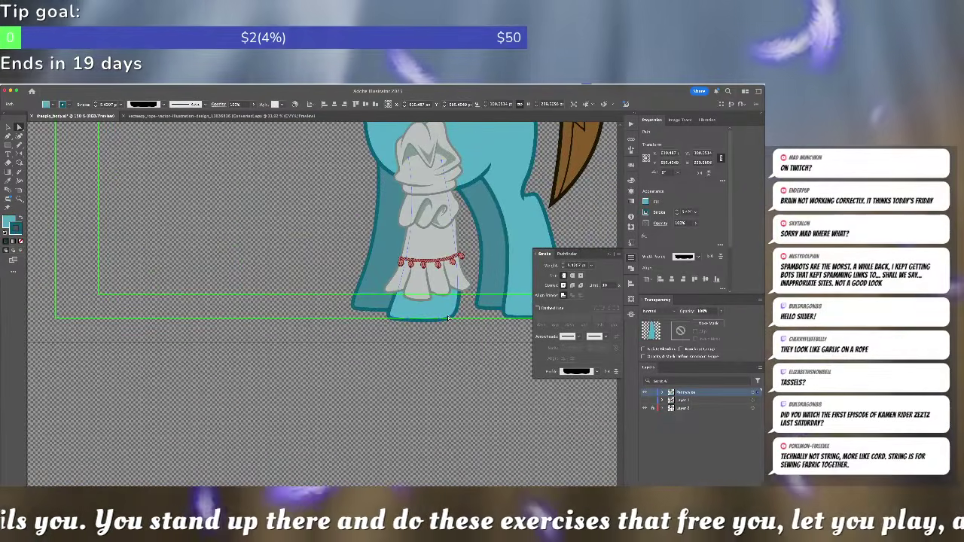
key("d")
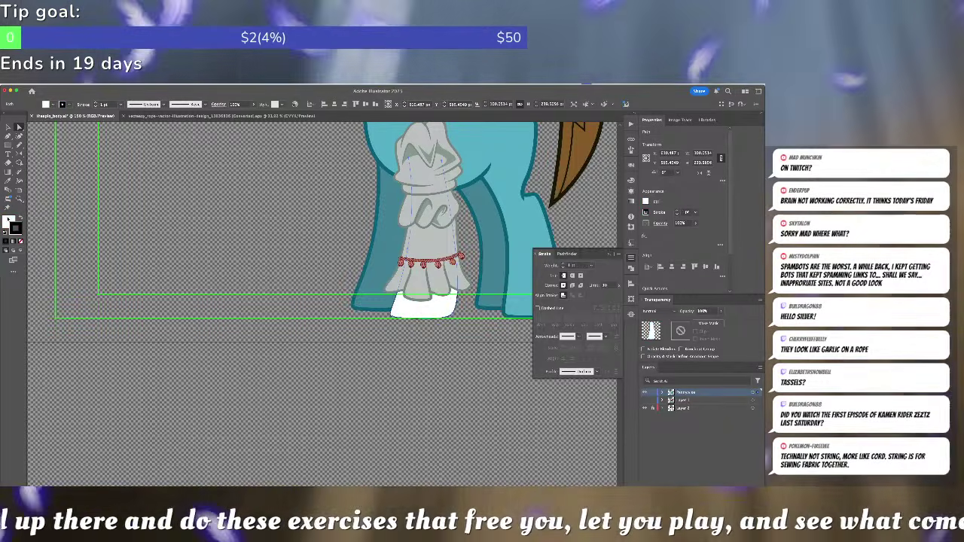
double_click(8, 220)
left_click(369, 319)
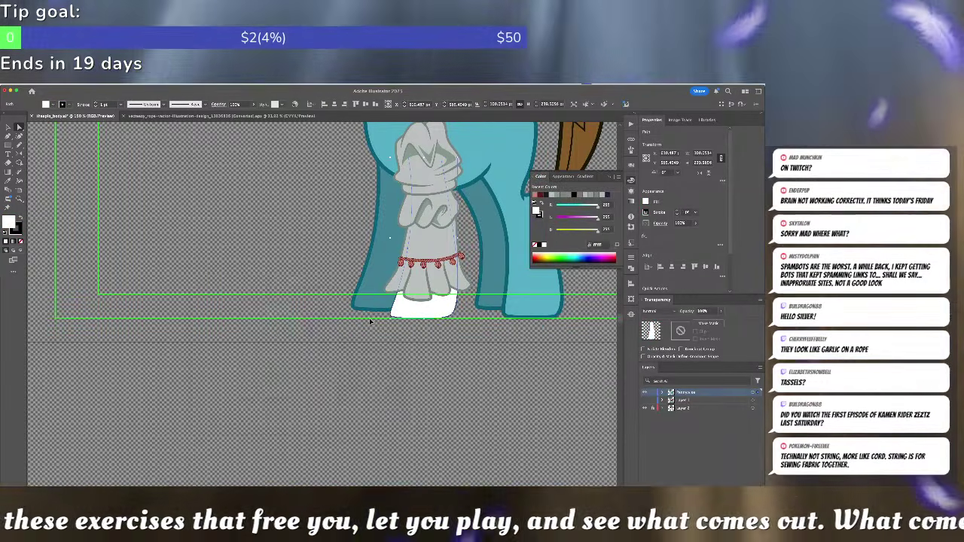
key("super+z")
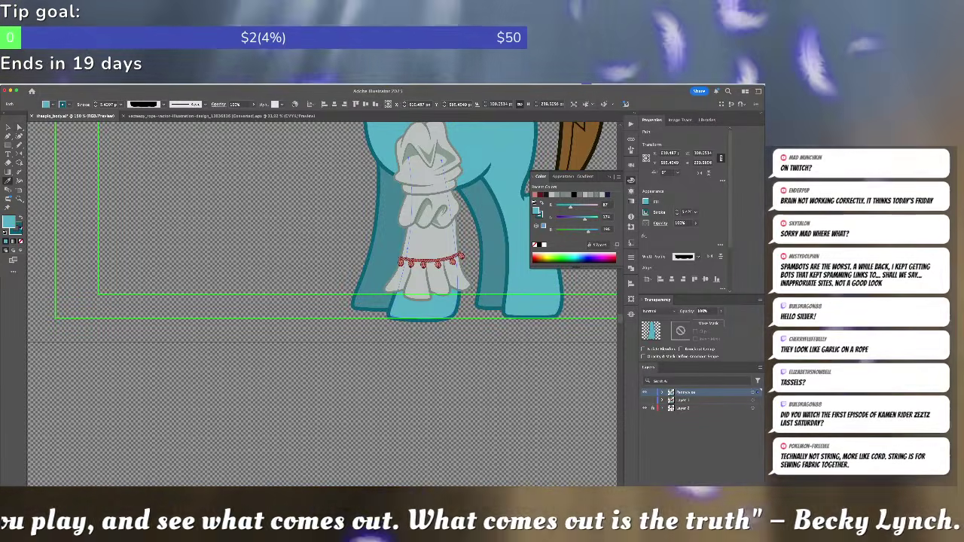
- Recolor the front leg with a light gray fill of RGB 216, 216, 216 and a dark bluish gray stroke
double_click(11, 222)
left_click(206, 315)
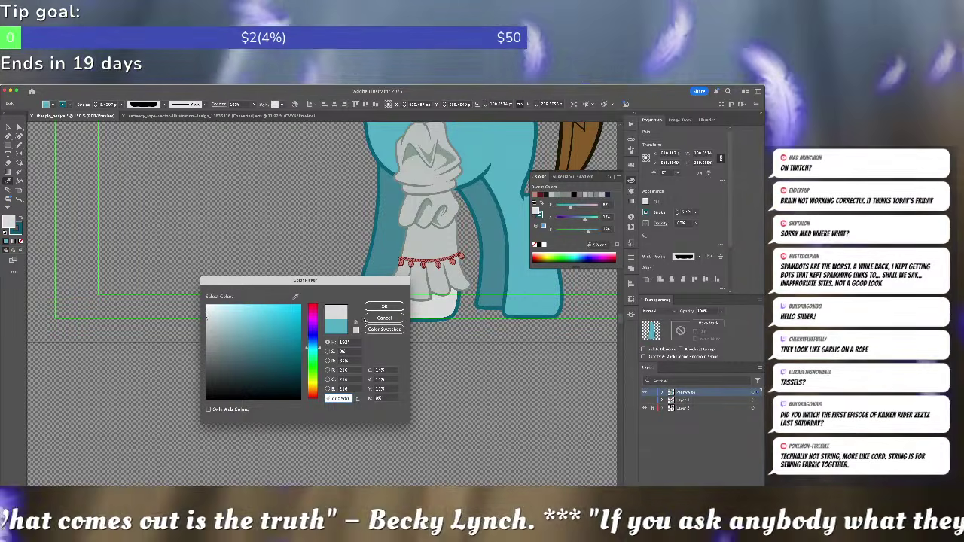
key("Return")
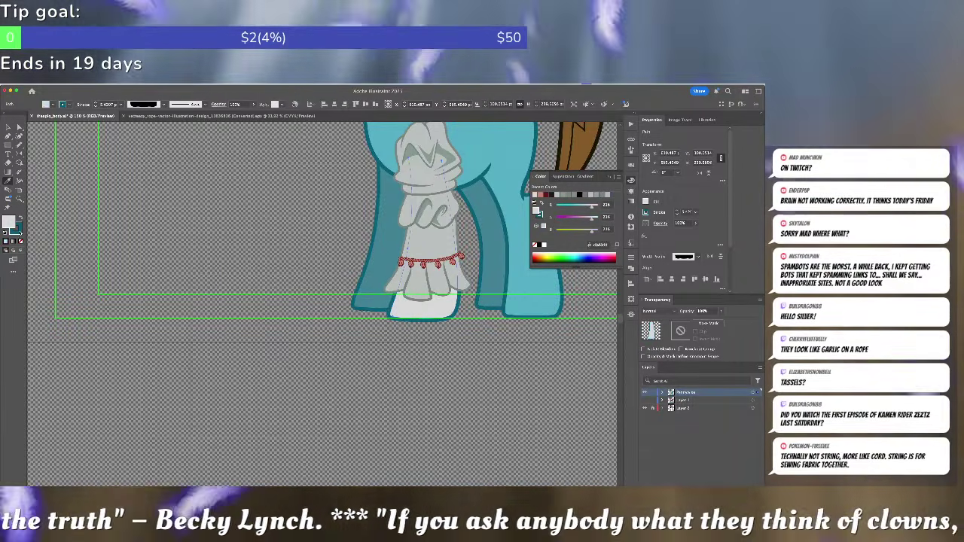
double_click(17, 230)
mouse_move(242, 328)
left_mouse_down()
mouse_move(210, 331)
mouse_move(199, 348)
left_mouse_up()
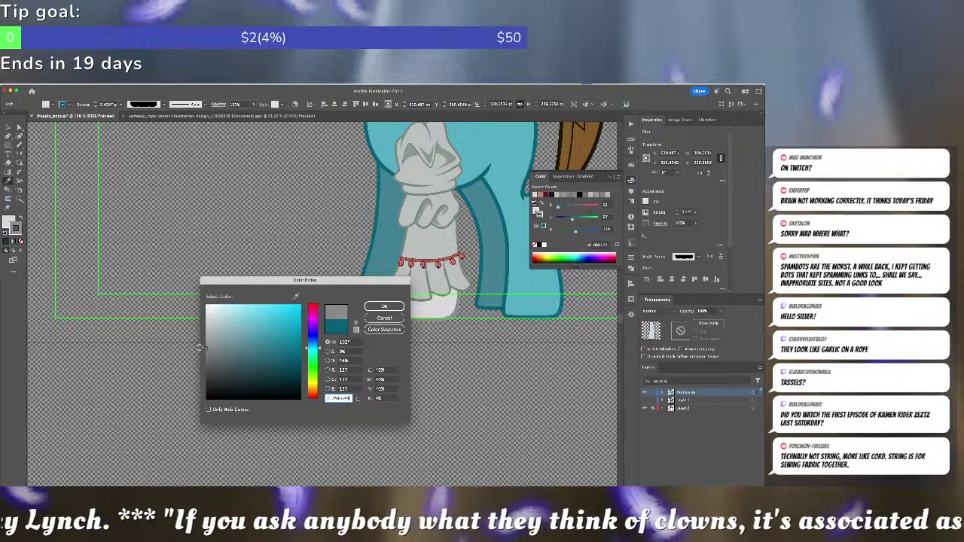
left_click_drag(315, 346, 314, 343)
left_click_drag(219, 348, 213, 361)
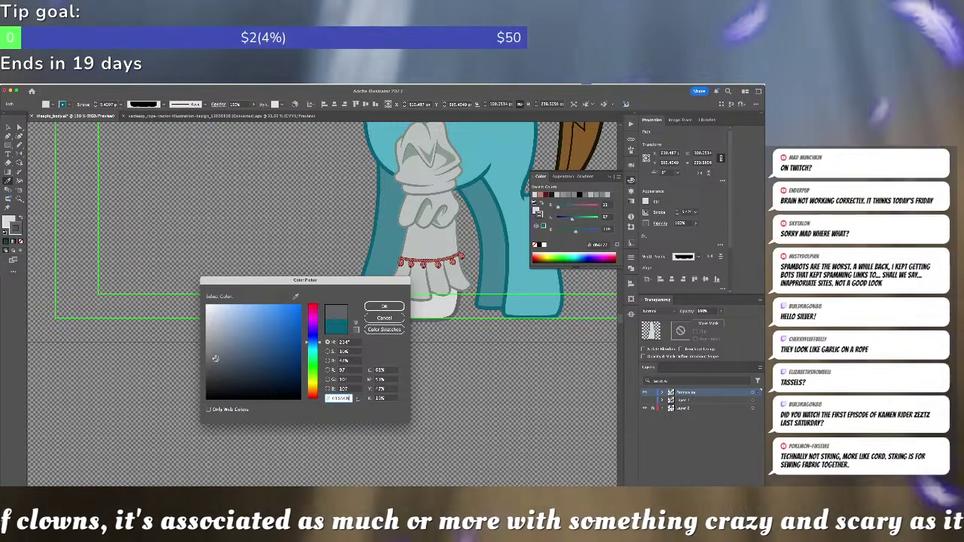
left_click(383, 307)
left_click(454, 346, "super")
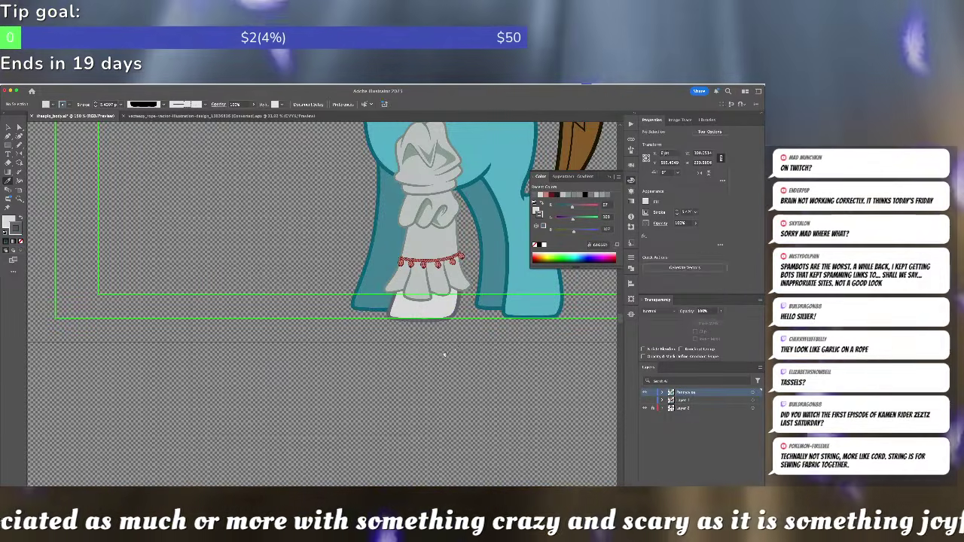
left_click_drag(543, 289, 449, 370)
key("super+minus")
key("super+minus")
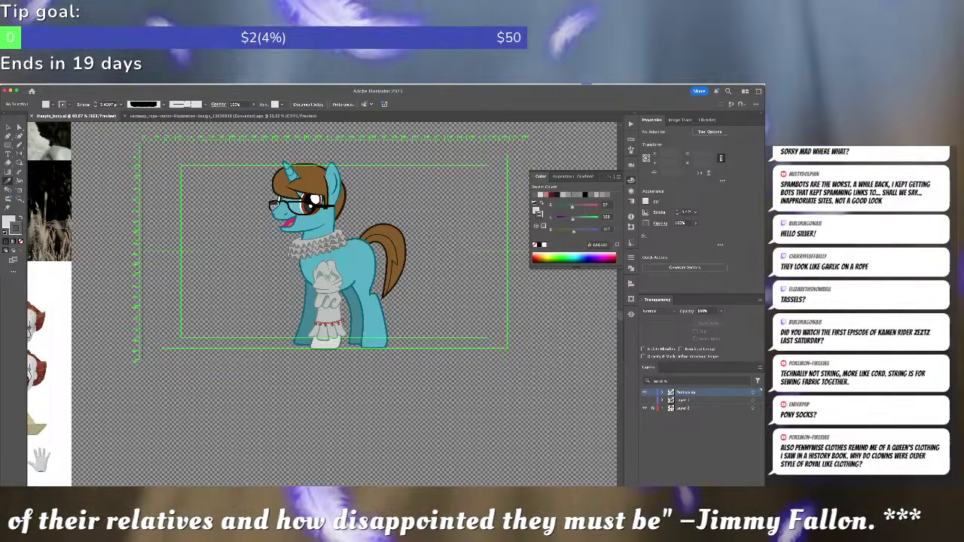
key("v")
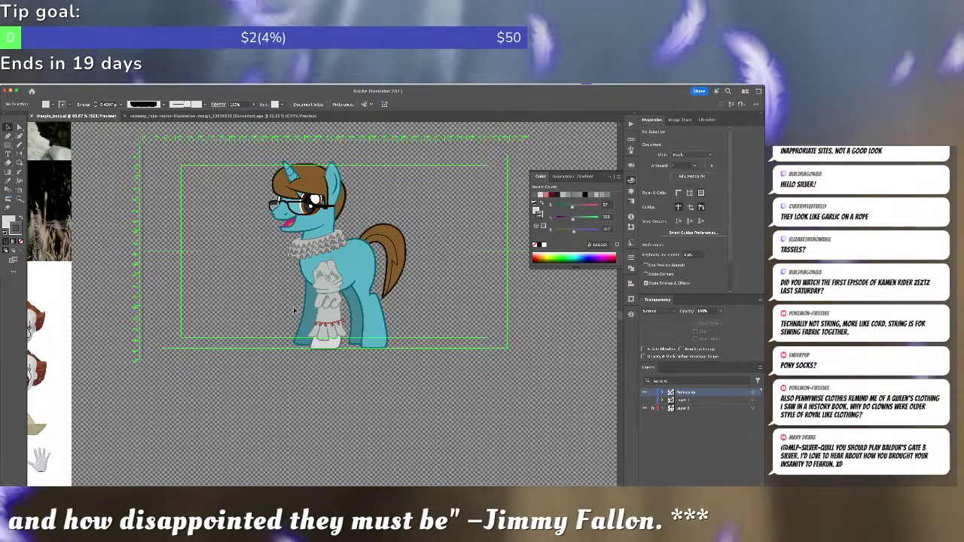
scroll(293, 306, "up", 3)
double_click(328, 301)
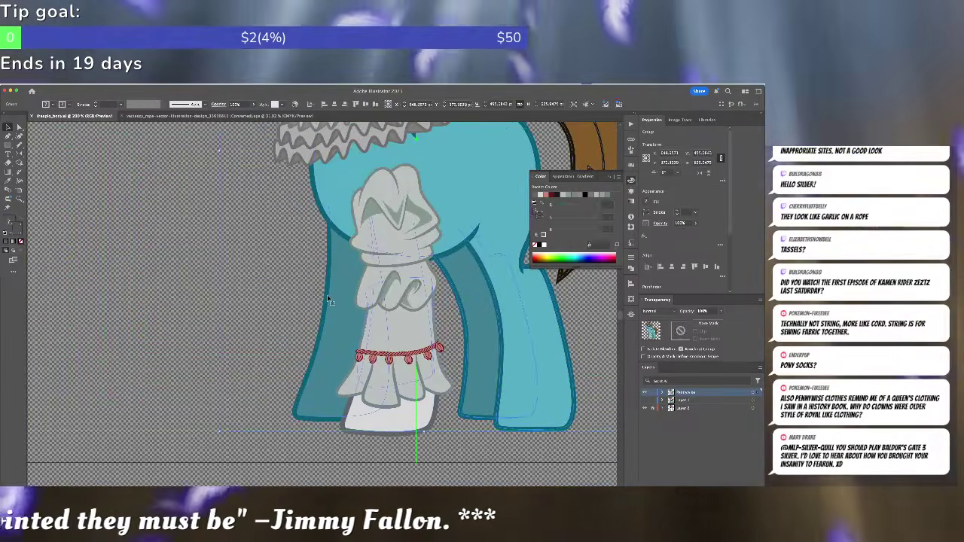
key("Escape")
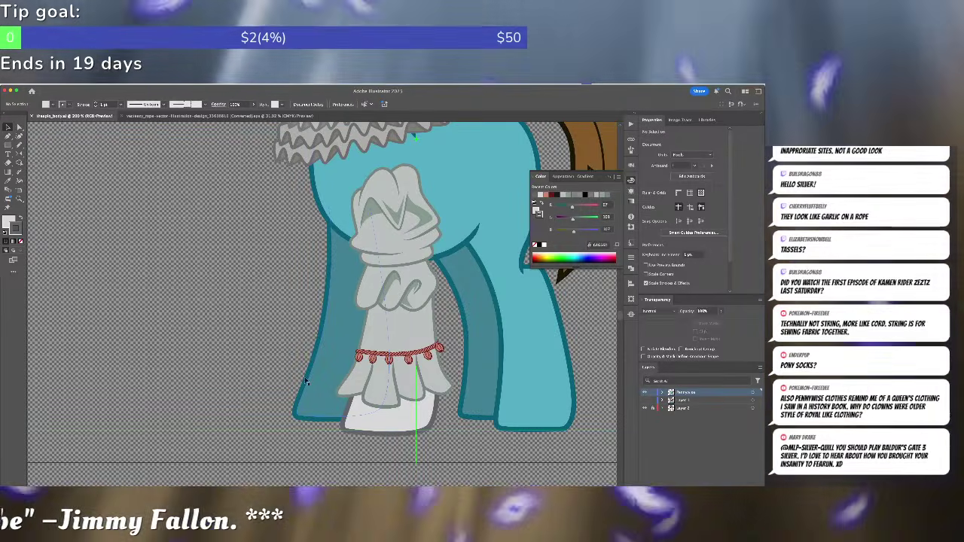
key("ctrl+minus")
key("ctrl+minus")
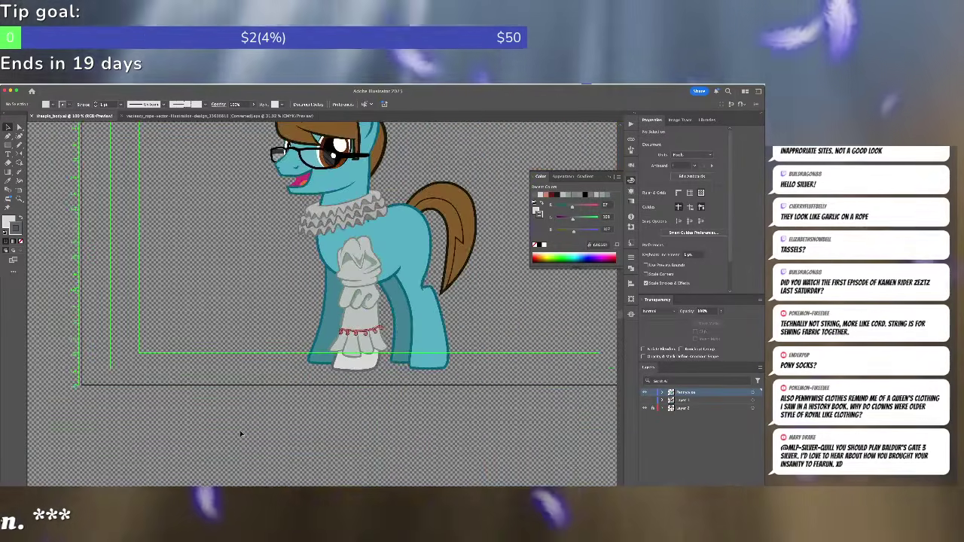
- Cut the collar, ruffled sleeve and tassel artwork, enter the pony's body group, and paste the pieces in front at their original position
key("ctrl+a")
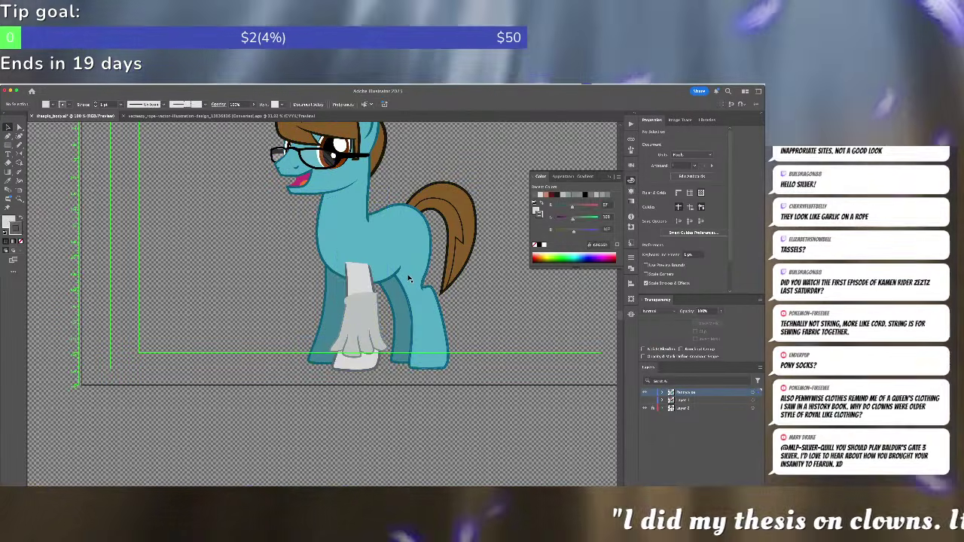
key("super+x")
double_click(370, 329)
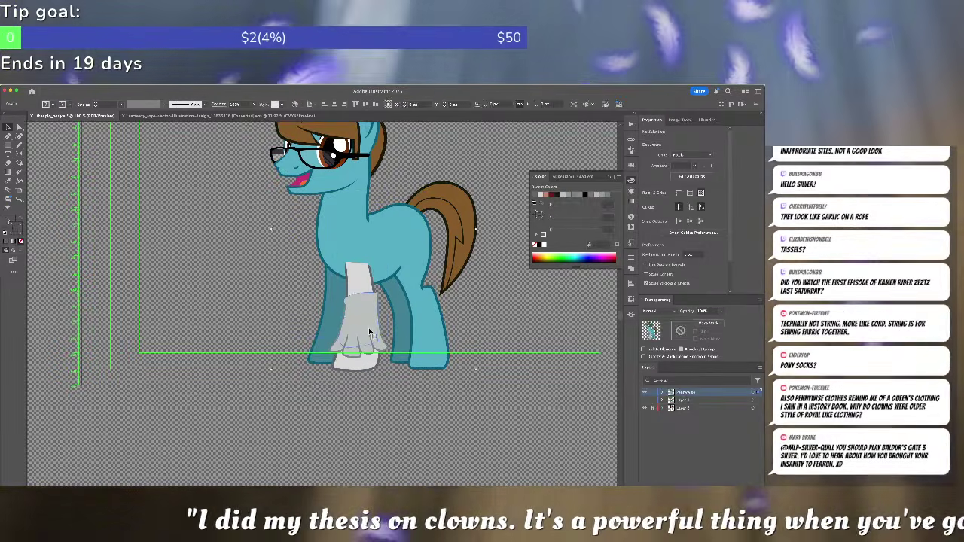
key("super+f")
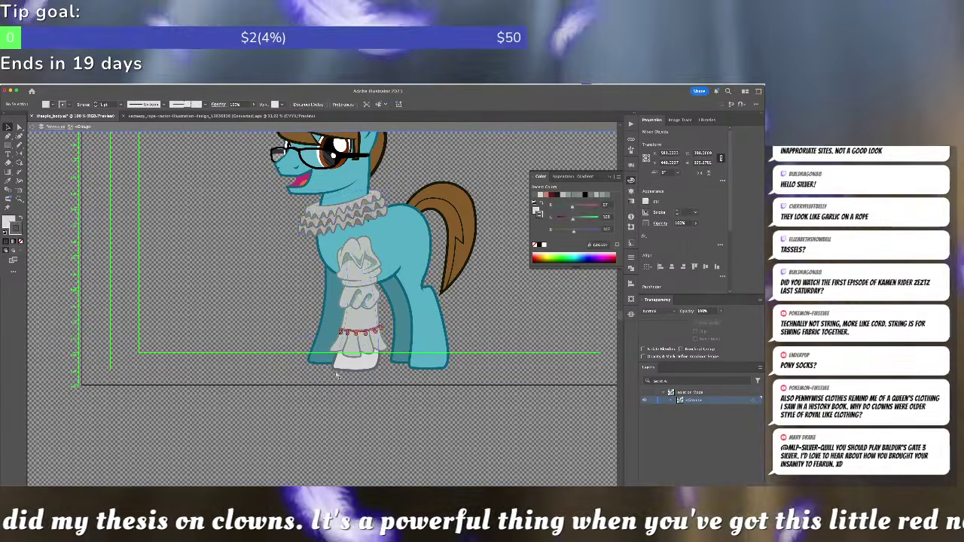
- Try to select the ruffled sleeve, rope and tassel pieces together inside the body group
left_click(388, 244)
key("super+a")
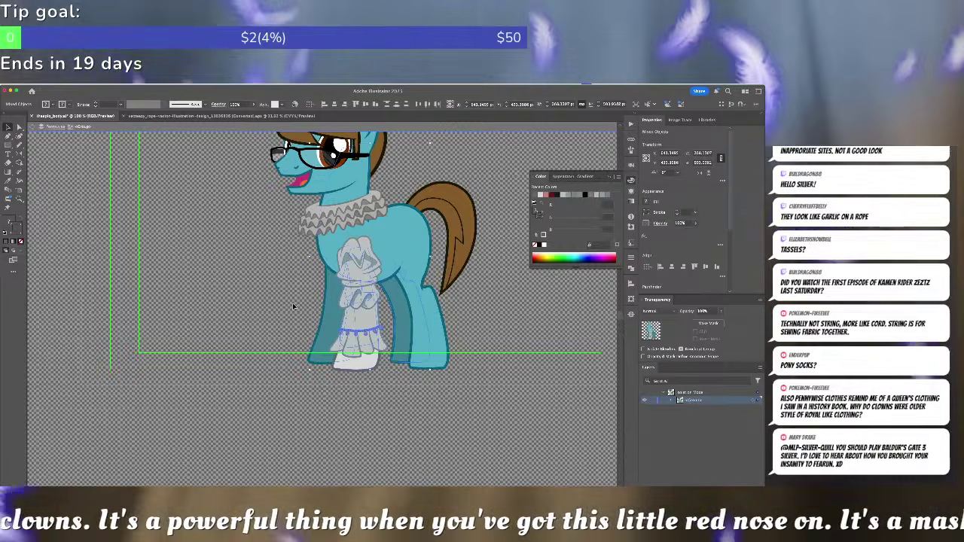
left_click(424, 315, "shift")
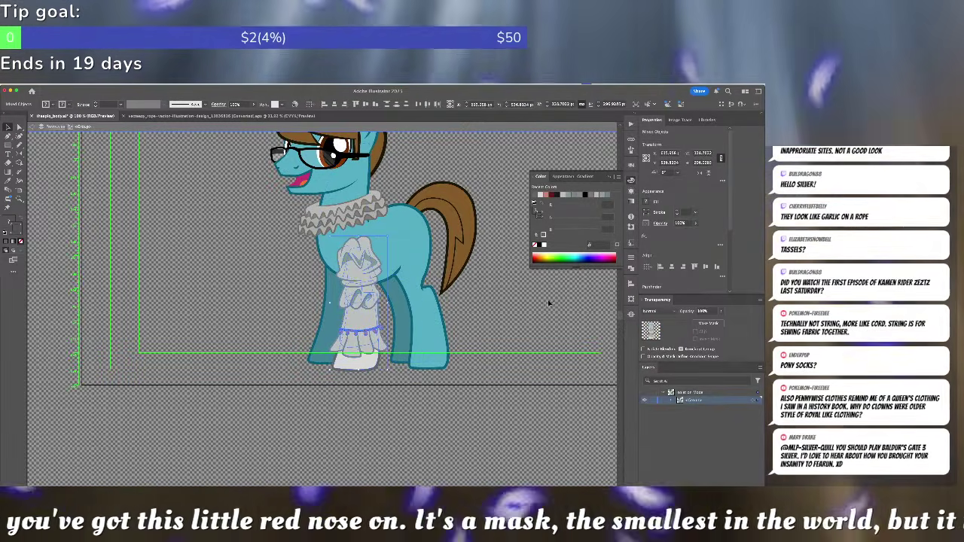
key("a")
left_click(384, 316)
scroll(382, 316, "up", 3)
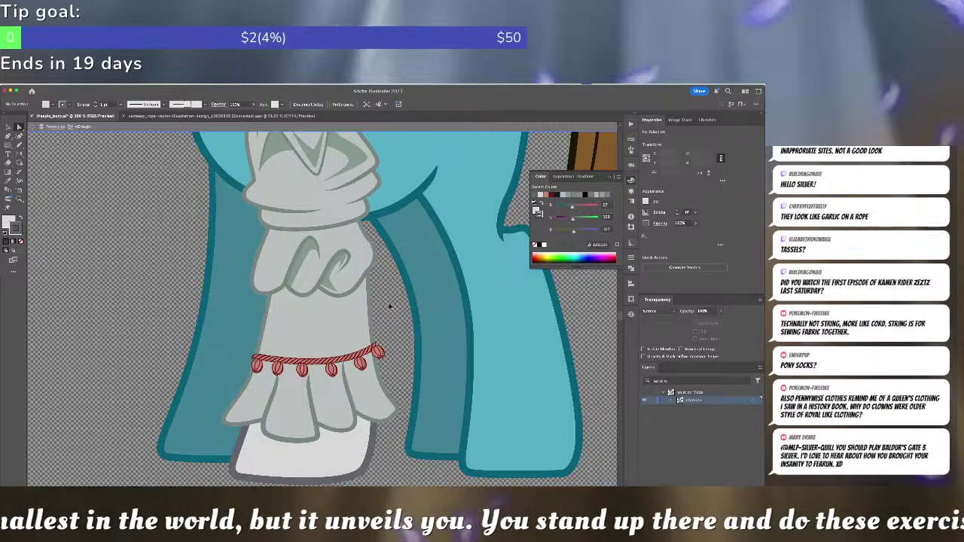
scroll(387, 305, "down", 3)
scroll(384, 298, "up", 1)
left_click_drag(384, 299, 478, 339)
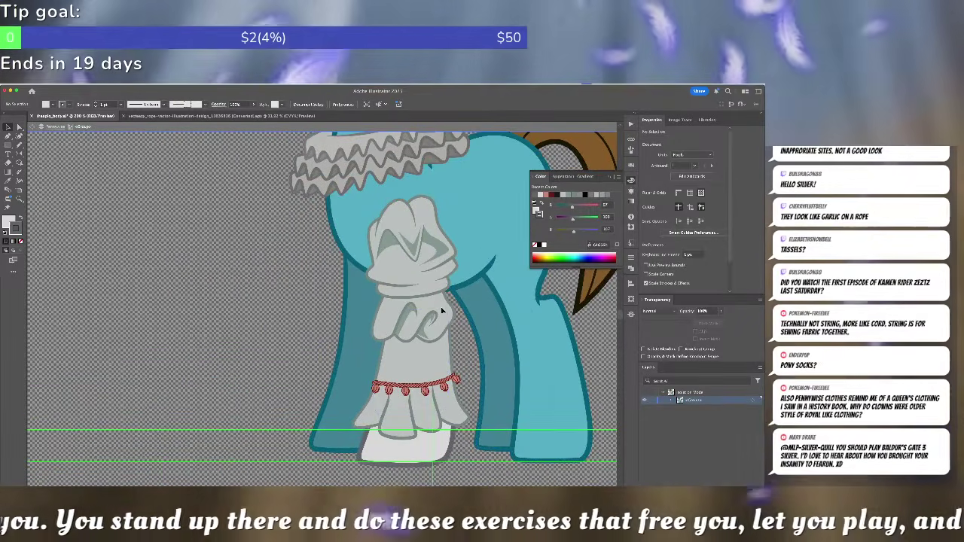
- Select the front leg's sleeve ruffles, rope and tassels together within the body group
key("super+a")
left_click(364, 315, "shift")
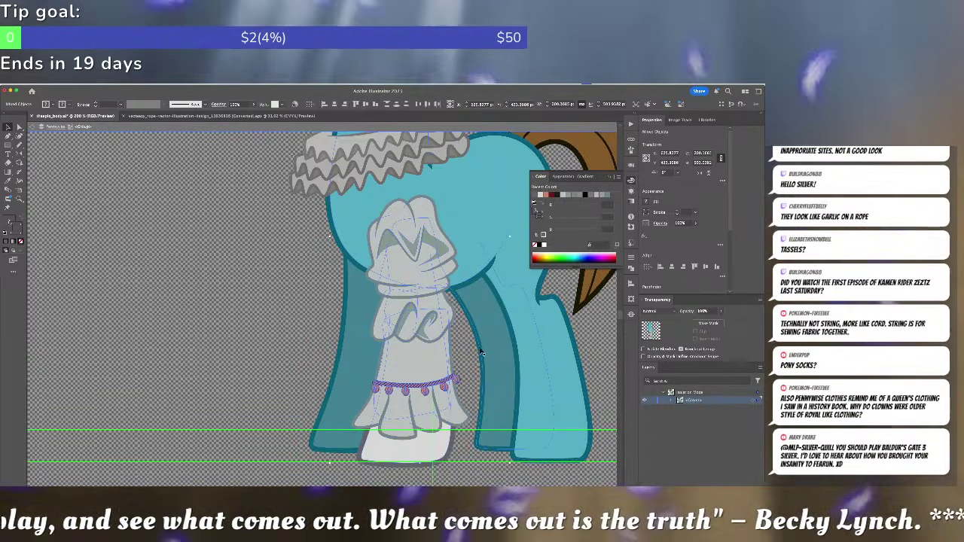
left_click(479, 348, "shift")
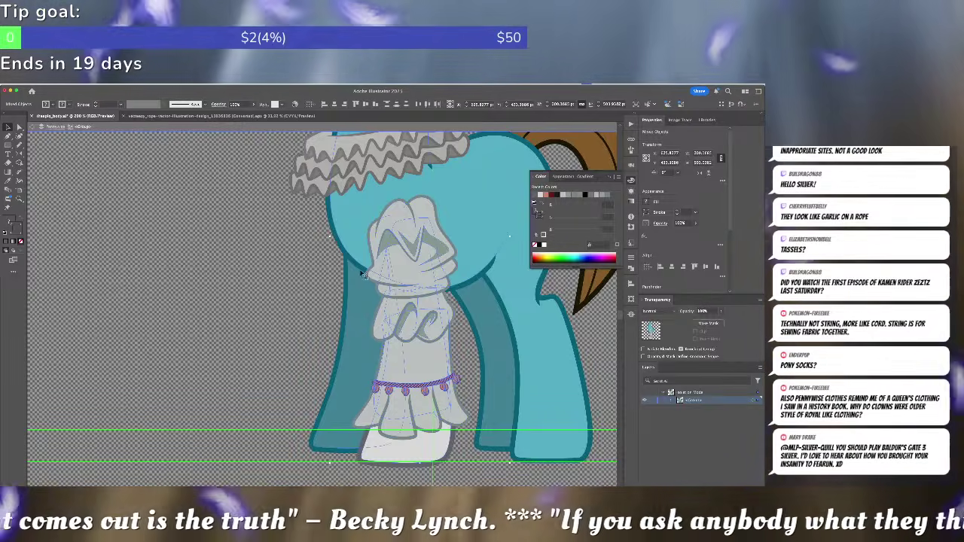
scroll(519, 285, "up", 5)
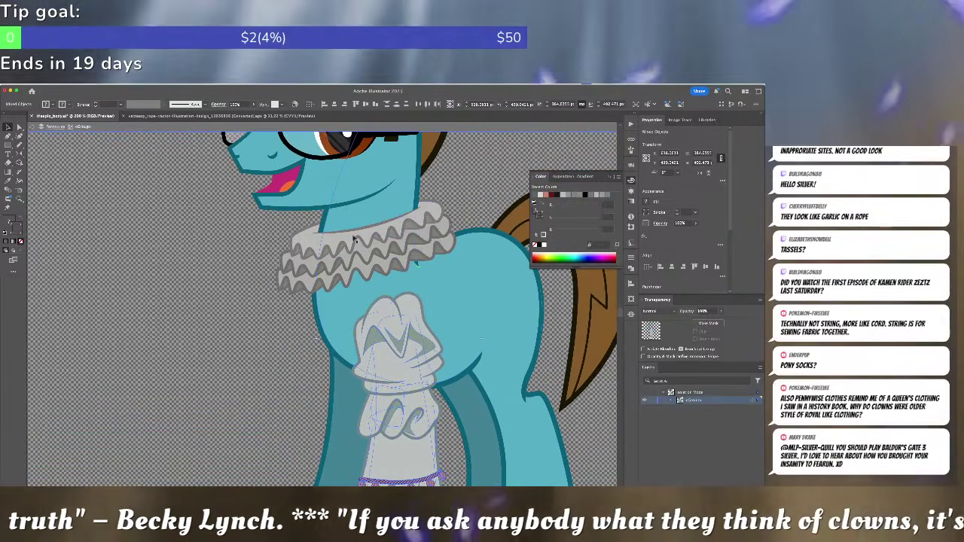
- Move the copied ruffled sleeve over the pony's far front leg and send it behind the other artwork
left_click(496, 234)
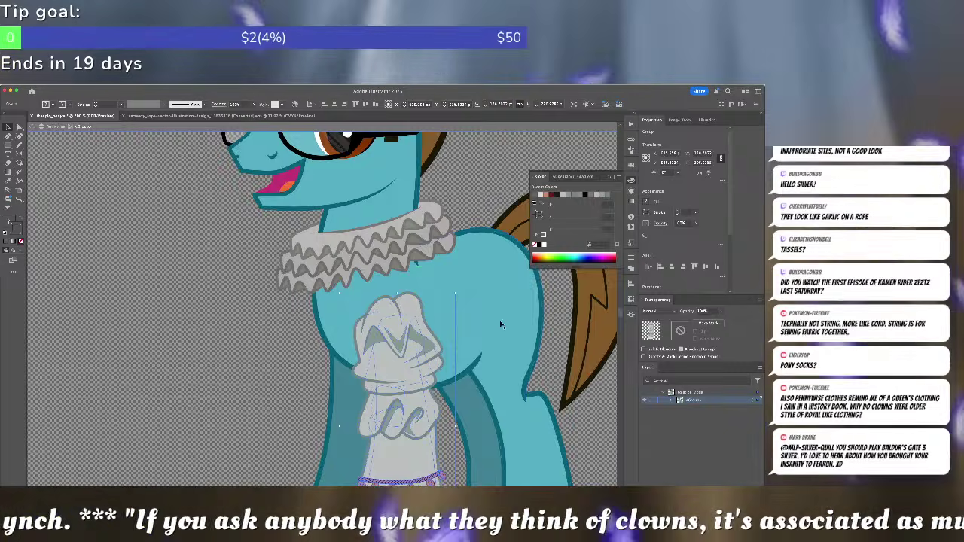
scroll(505, 302, "down", 7)
left_click_drag(448, 360, 400, 346)
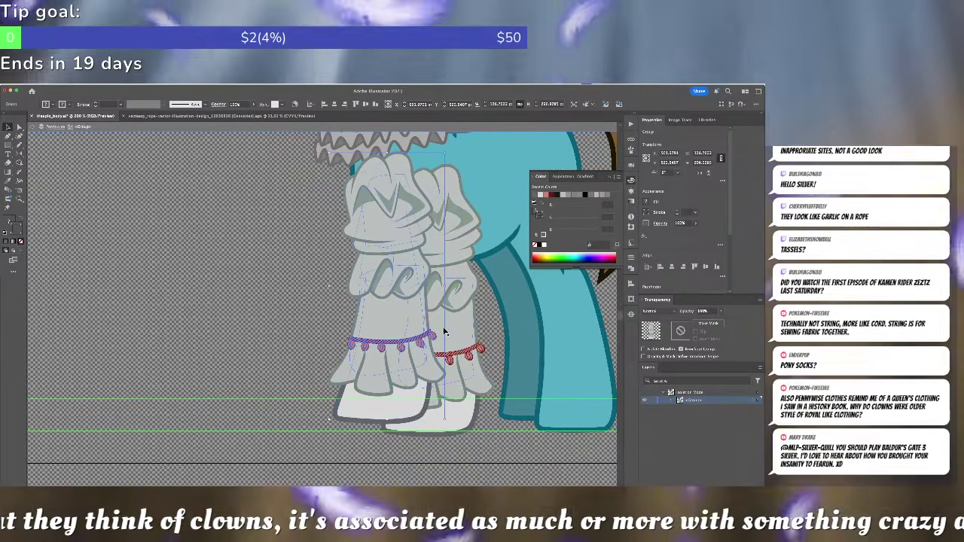
key("super+shift+[")
key("super+shift+a")
key("a")
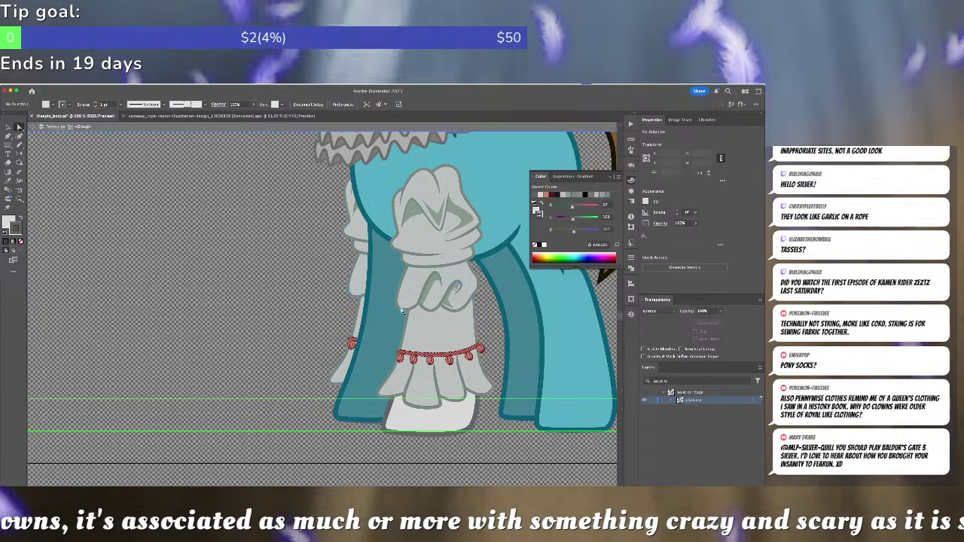
- Delete the bare far front leg shape and nudge the copied sleeve slightly into place
left_click(387, 317)
key("Delete")
key("v")
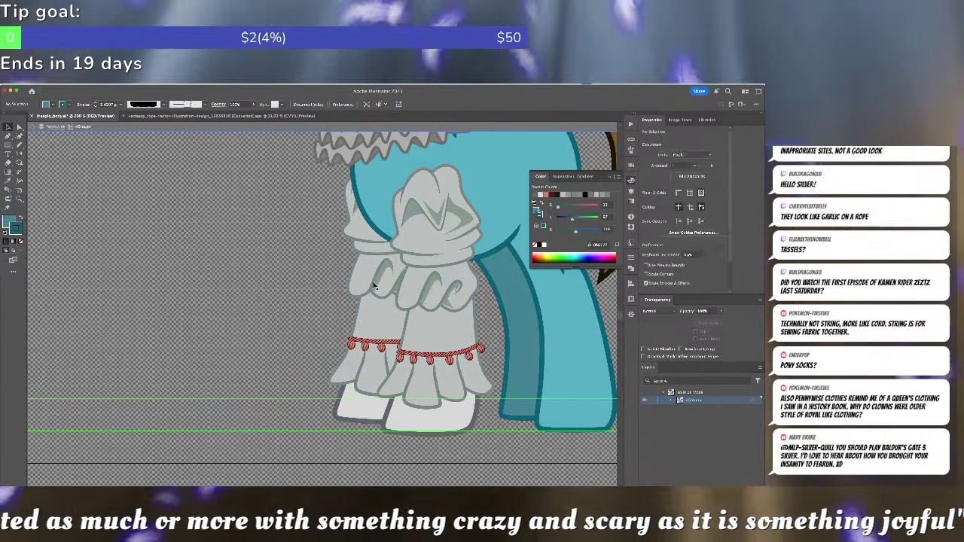
left_click(375, 286)
left_click_drag(369, 287, 373, 289)
left_click(58, 81)
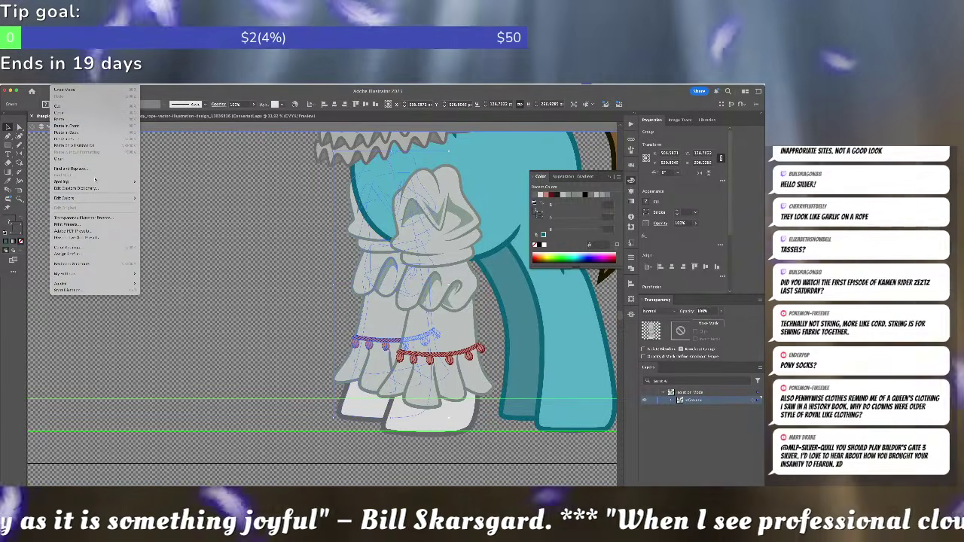
left_click(382, 289)
- Isolate the far sleeve group and reflect its curled middle ruffle at an angle of 101.82°
double_click(382, 277)
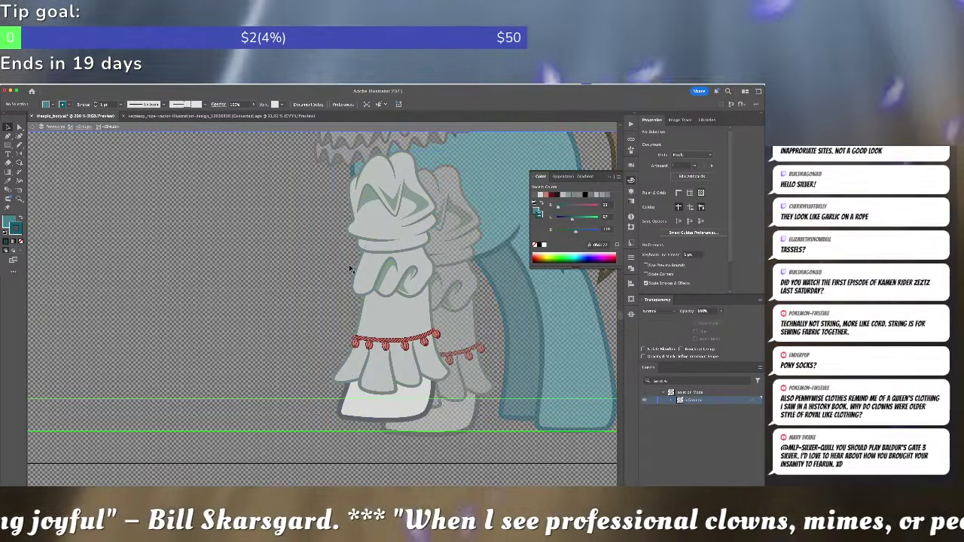
left_click(441, 295)
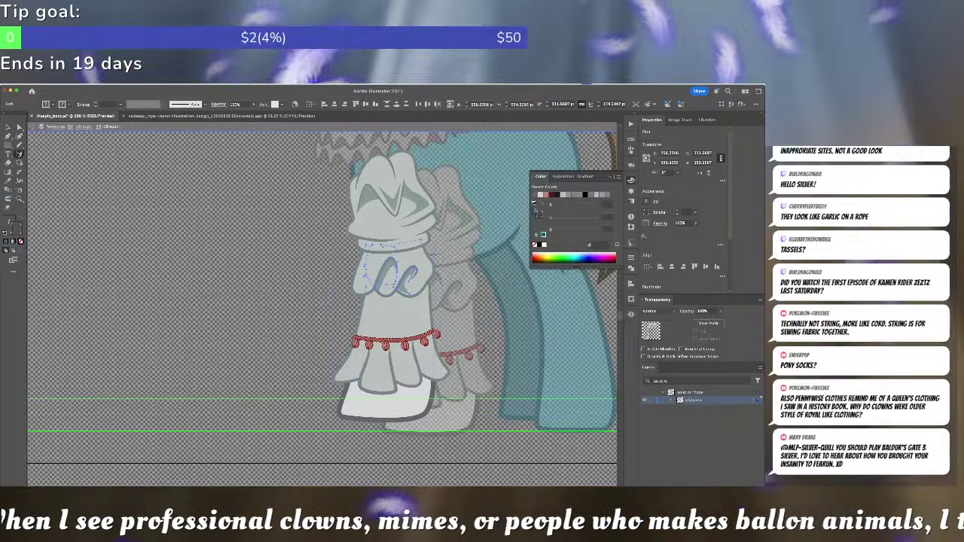
double_click(20, 153)
key("Return")
key("super+z")
key("a")
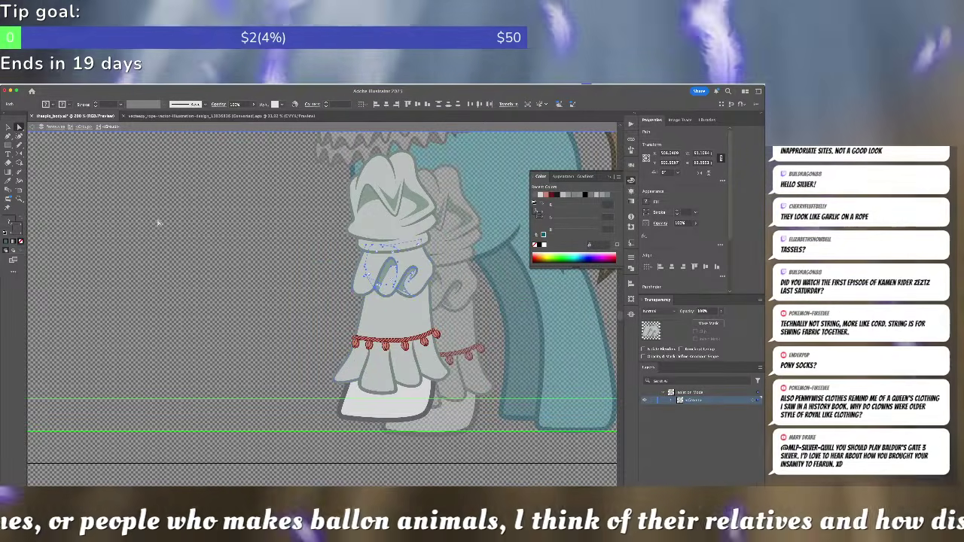
double_click(20, 155)
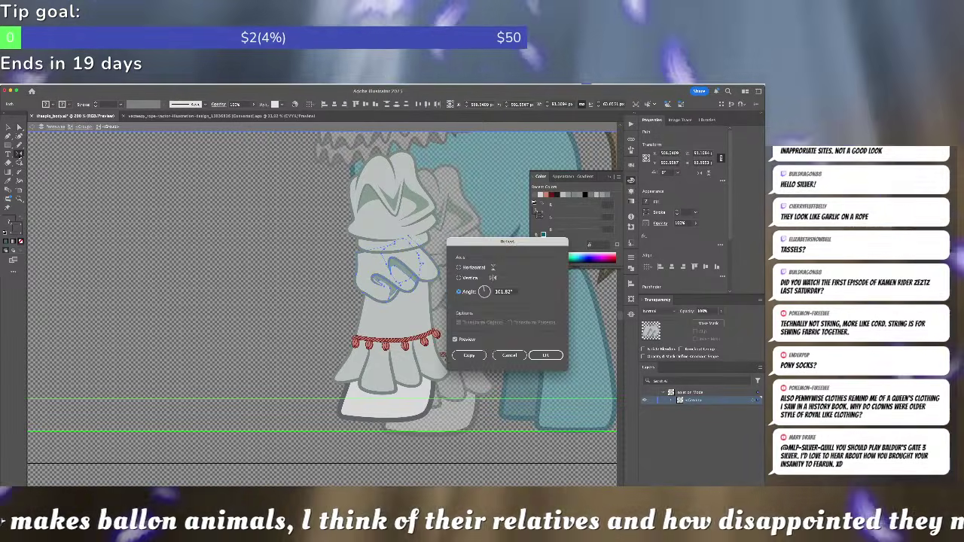
key("Return")
- Rotate the reflected ruffle upright with Free Transform so it fits across the far sleeve, and deselect it
key("e")
left_click_drag(462, 239, 415, 272)
key("v")
key("super+shift+a")
key("a")
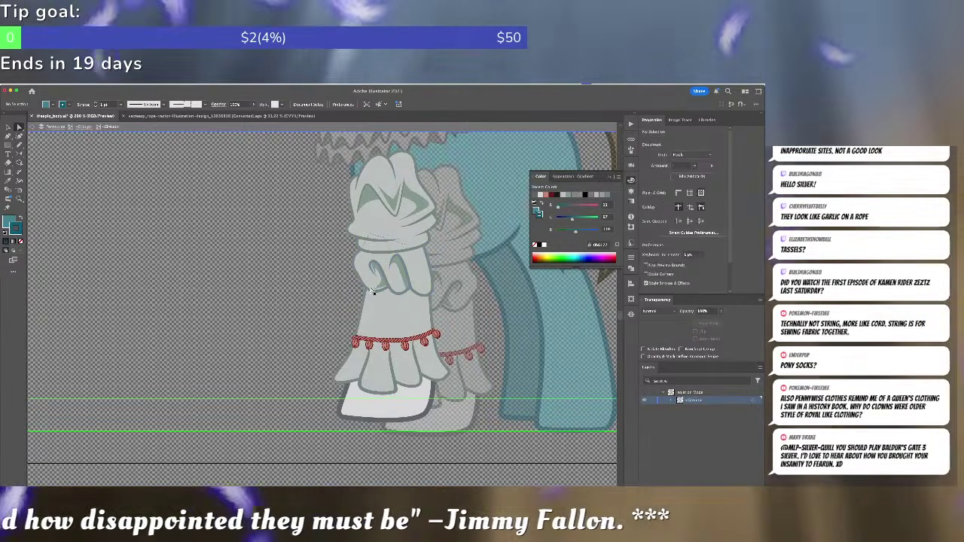
- Reshape the far sleeve's fill so its corner tucks behind the ruffle's outline, and leave isolation mode
scroll(371, 292, "up", 6)
left_click(311, 301)
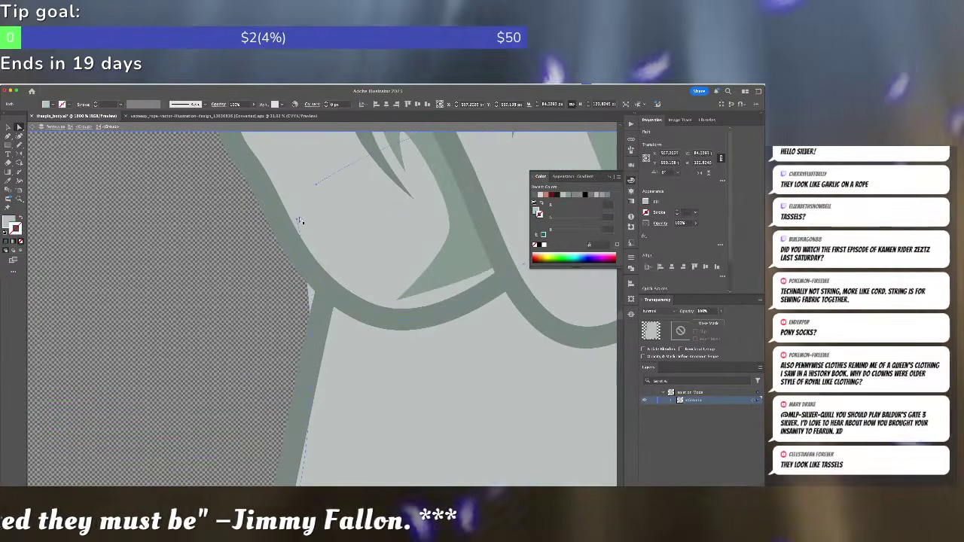
left_click_drag(298, 221, 317, 204)
key("super+shift+a")
scroll(369, 190, "down", 5)
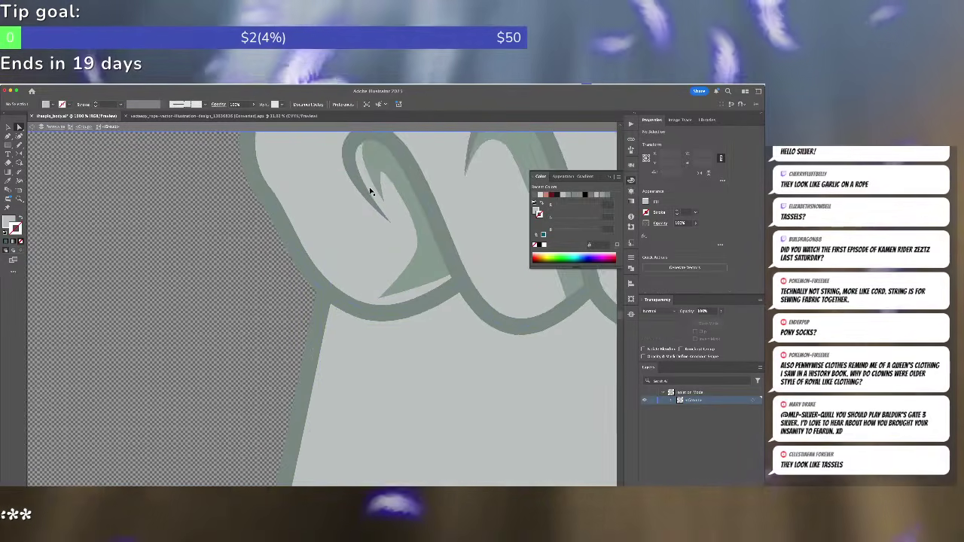
key("super+minus")
key("super+minus")
key("Escape")
key("super+minus")
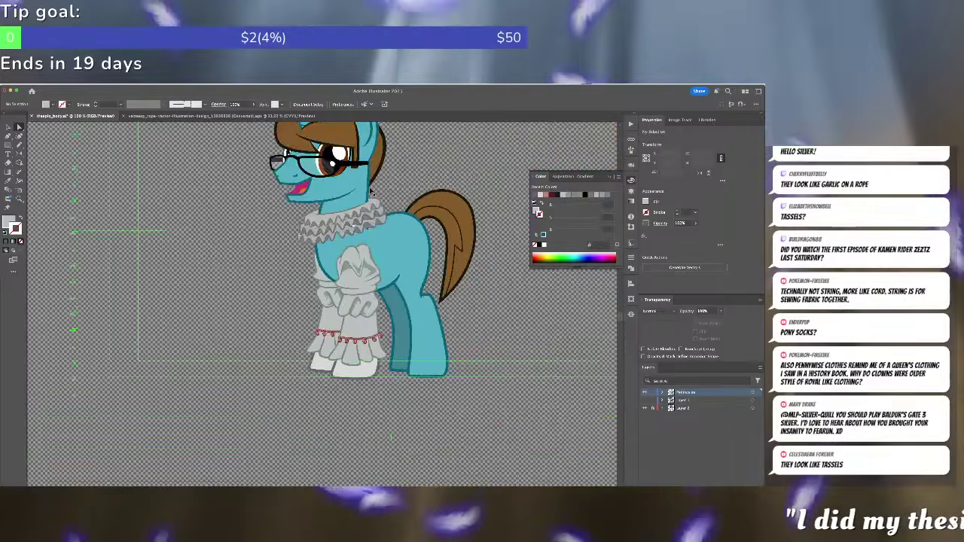
- Darken the whole far sleeve slightly by lowering its brightness with Recolor Artwork
double_click(332, 294)
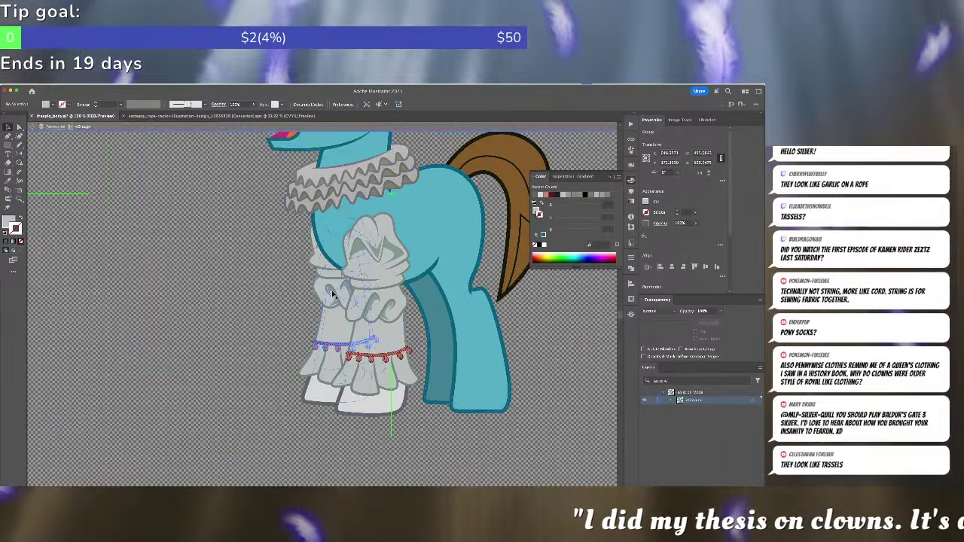
left_click(79, 89)
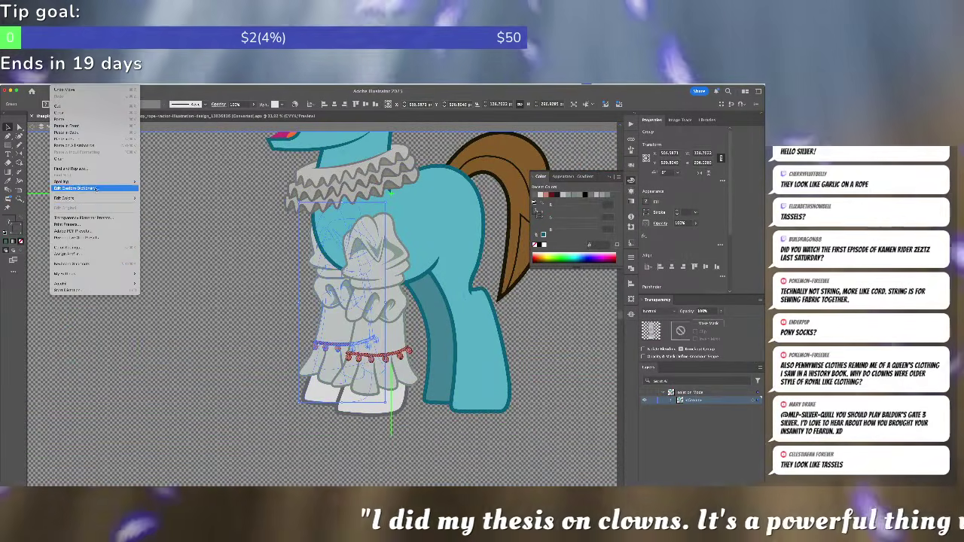
mouse_move(113, 197)
left_click(158, 198)
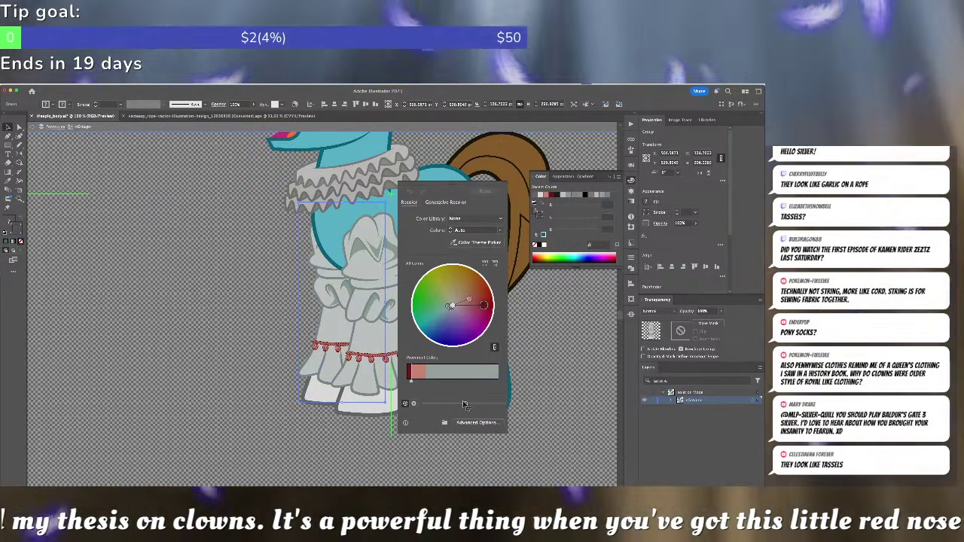
left_click_drag(459, 403, 456, 404)
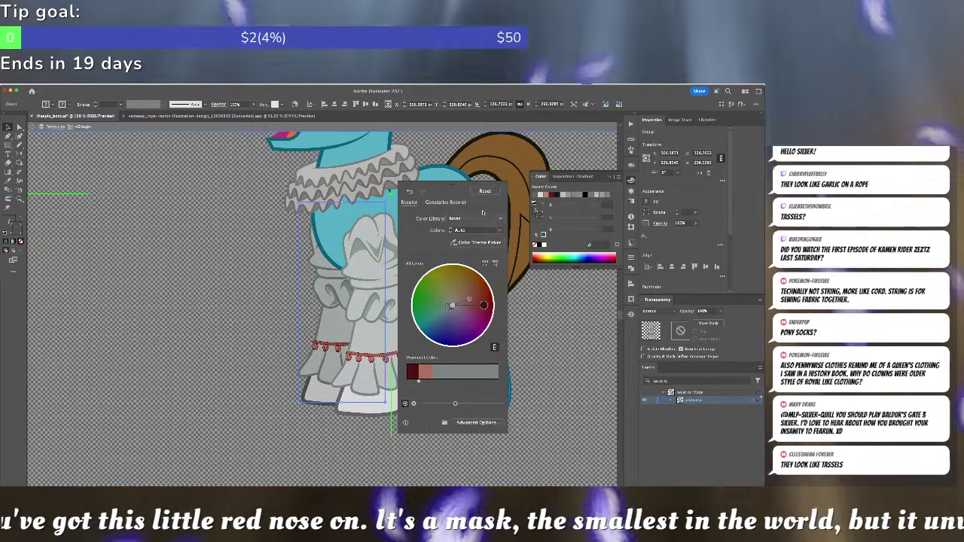
left_click(476, 422)
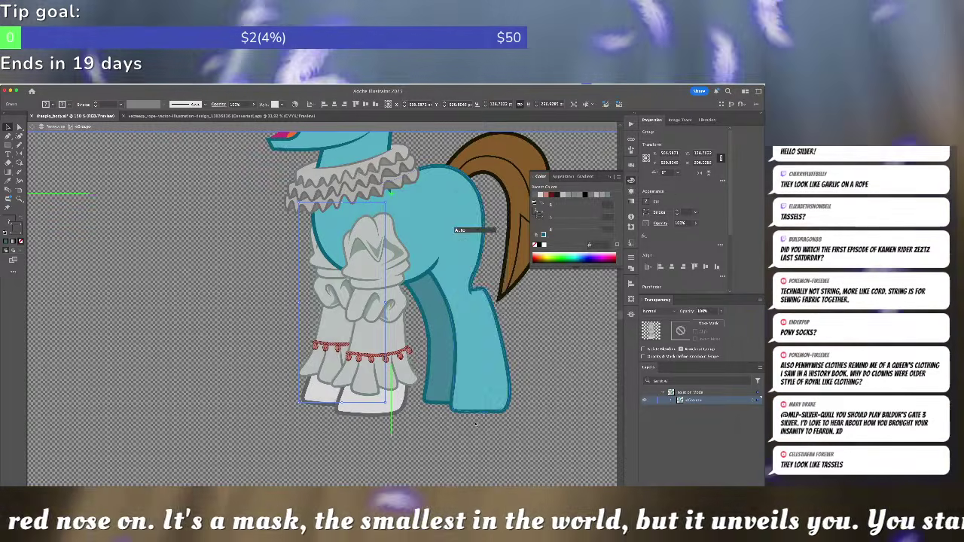
left_click(692, 419)
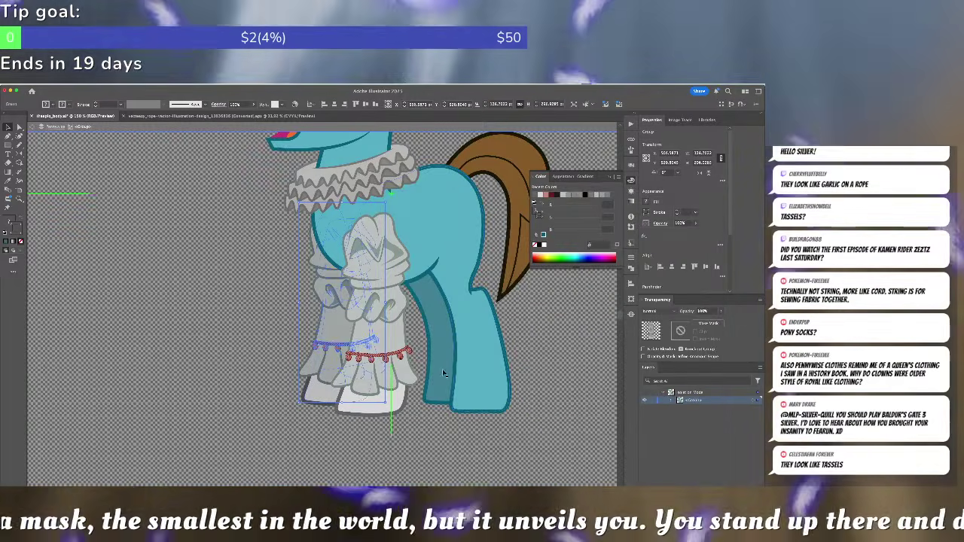
- Select all far sleeve paths with the same stroke color and match their outlines to the near sleeve's outline color
left_click(260, 324)
key("a")
left_click(321, 327)
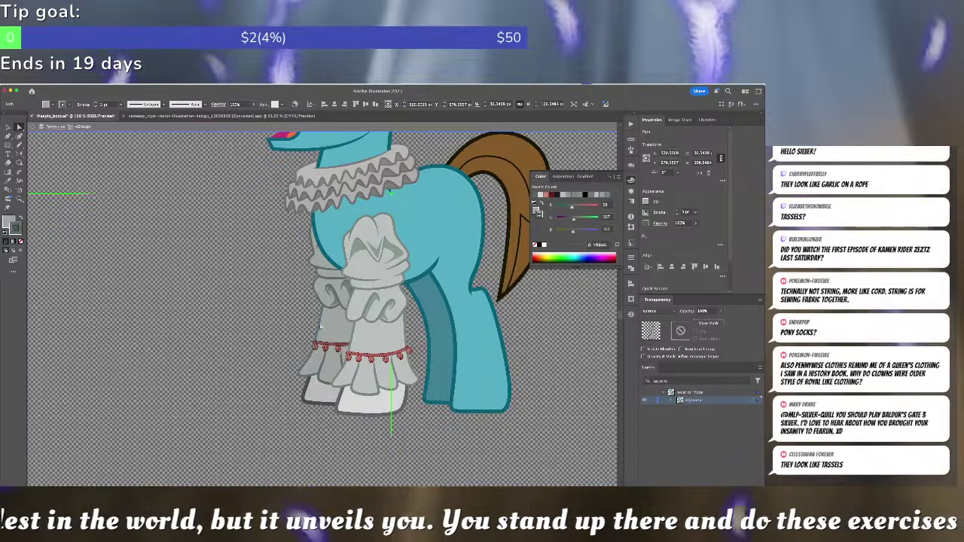
left_click(125, 84)
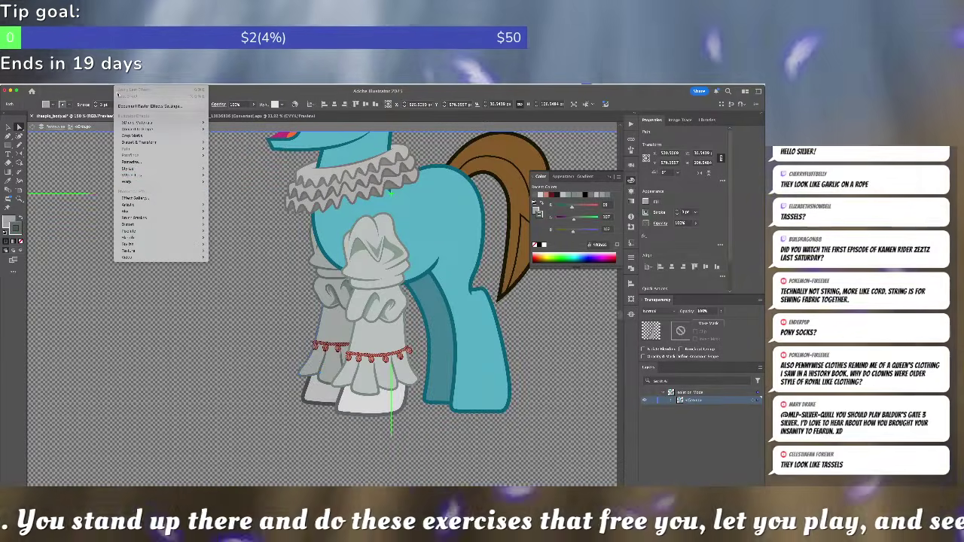
mouse_move(105, 83)
mouse_move(130, 142)
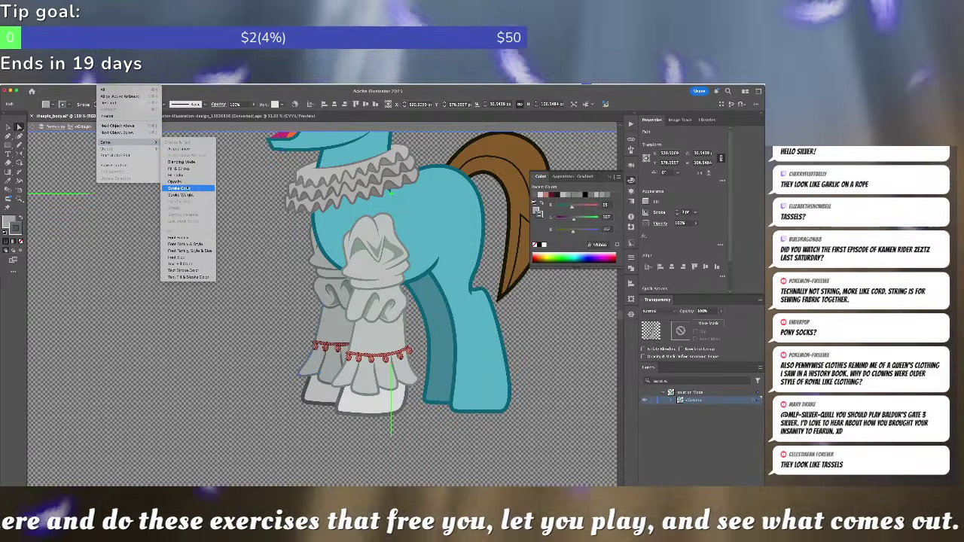
left_click(189, 195)
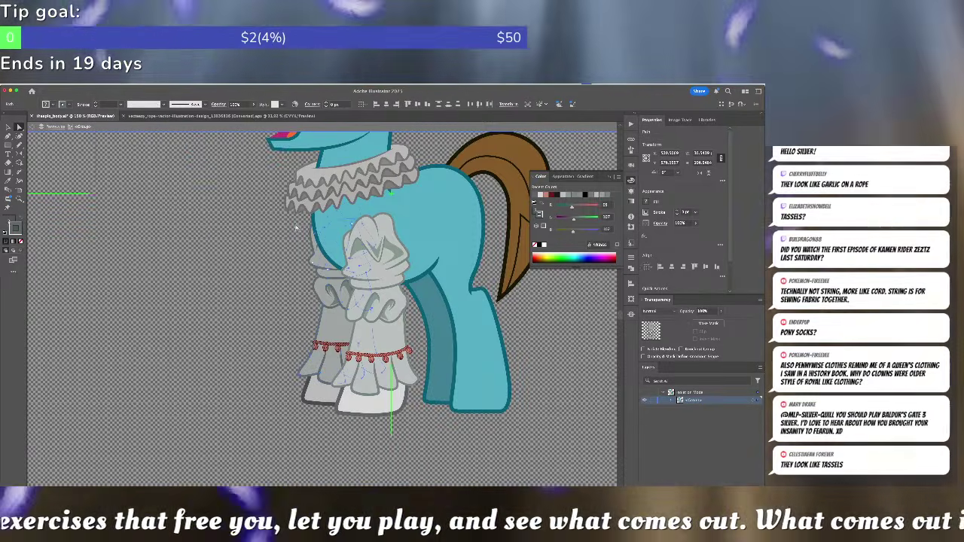
left_click(405, 311, "shift")
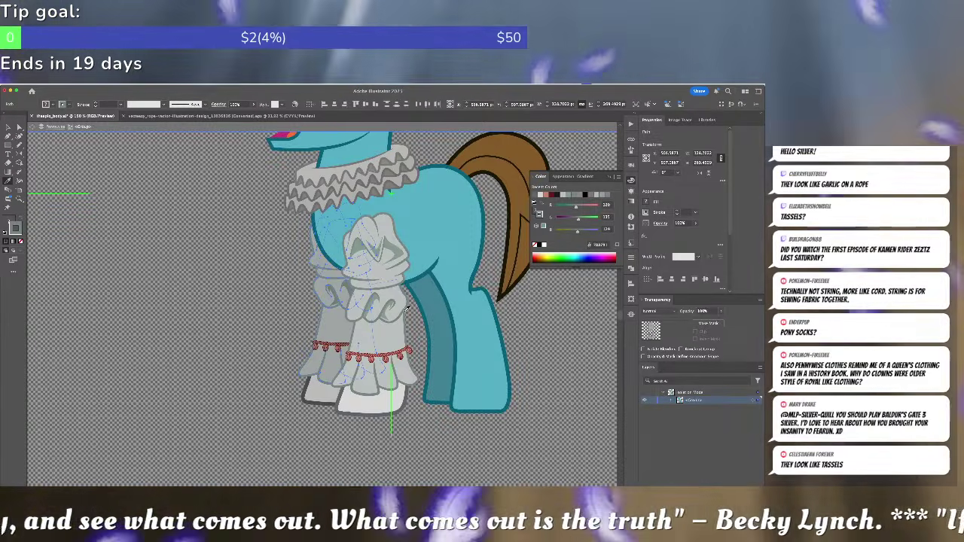
key("super+shift+a")
- Match the far hoof's outline to the near hoof's outline color with the Eyedropper
key("a")
left_click(322, 403)
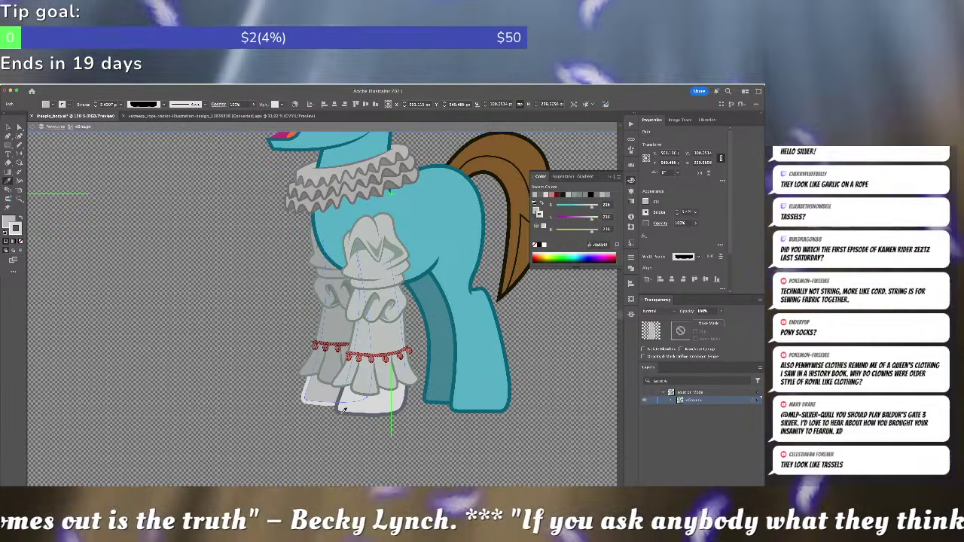
left_click(349, 412, "shift")
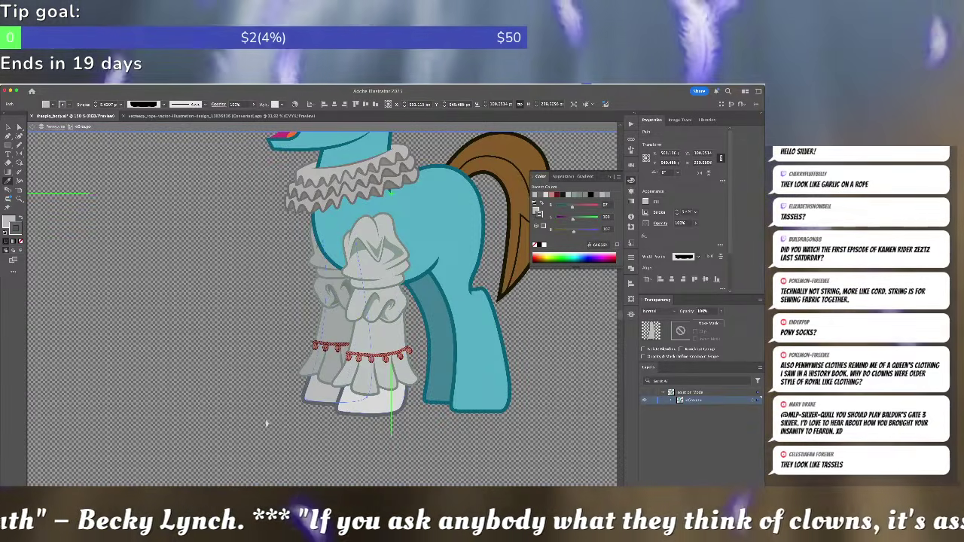
key("super+shift+a")
- Leave isolation mode with the whole pony and the reference images in view, and save the document
left_click_drag(246, 350, 202, 413)
key("ctrl+minus")
key("ctrl+minus")
double_click(201, 411, "super")
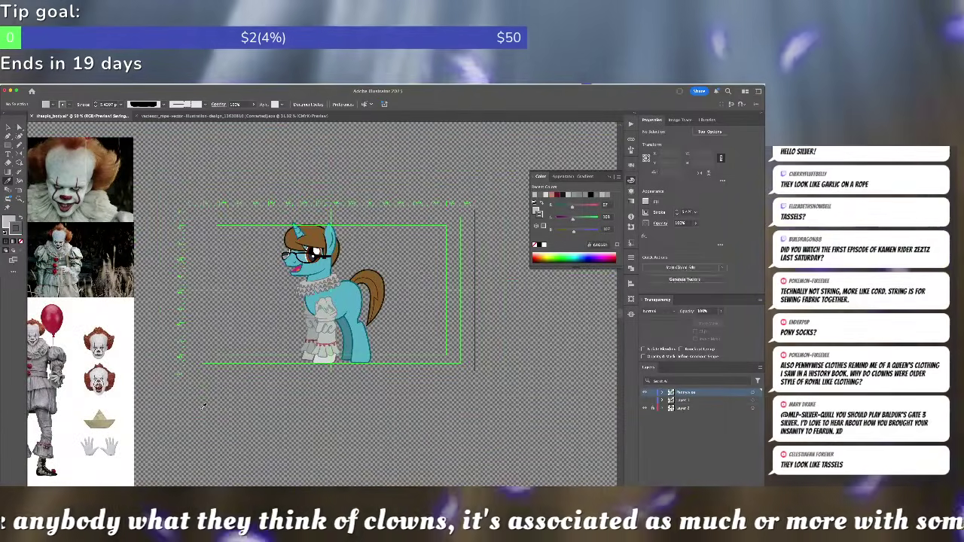
key("super+s")
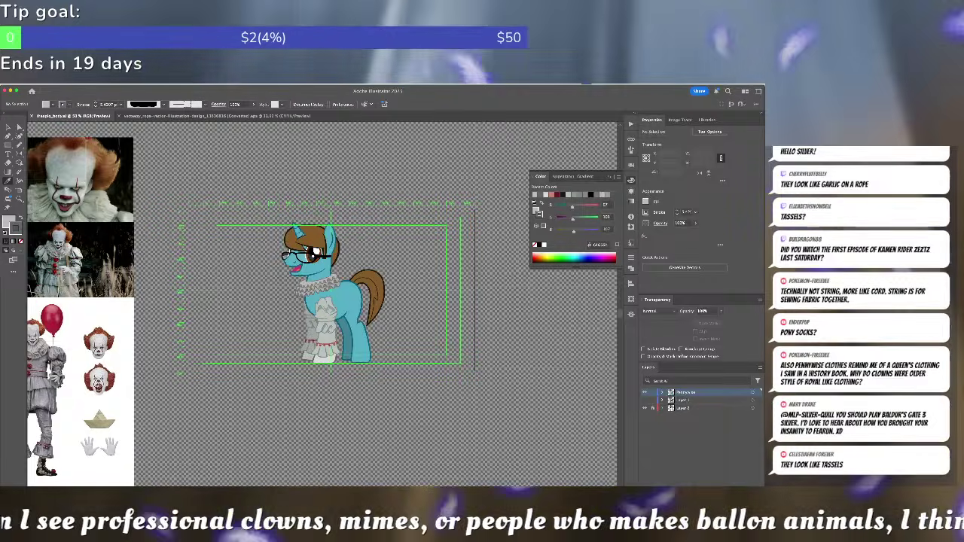
- Draw a closed light grey torso piece below the collar with the Curvature tool, following the pony's chest and belly with a straight rear edge
key("slash")
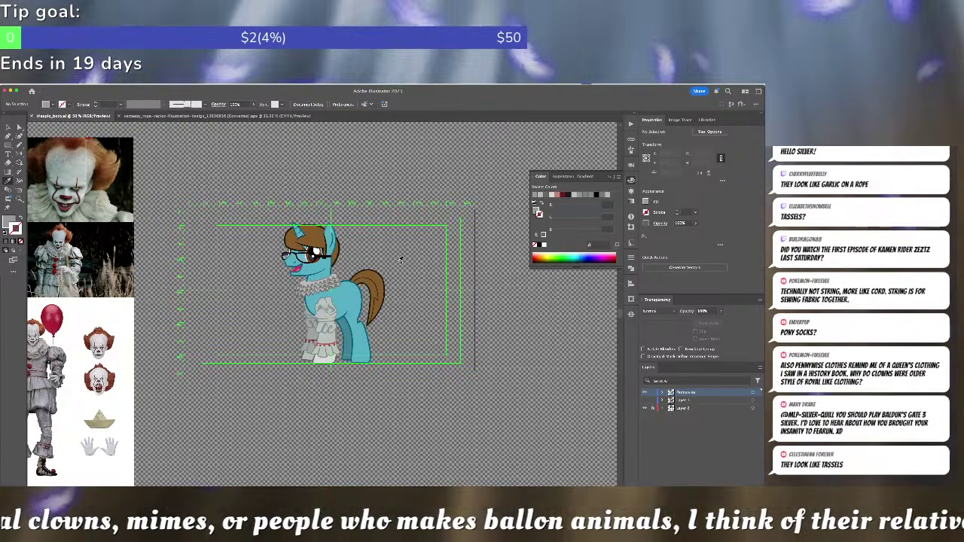
scroll(227, 285, "up", 5)
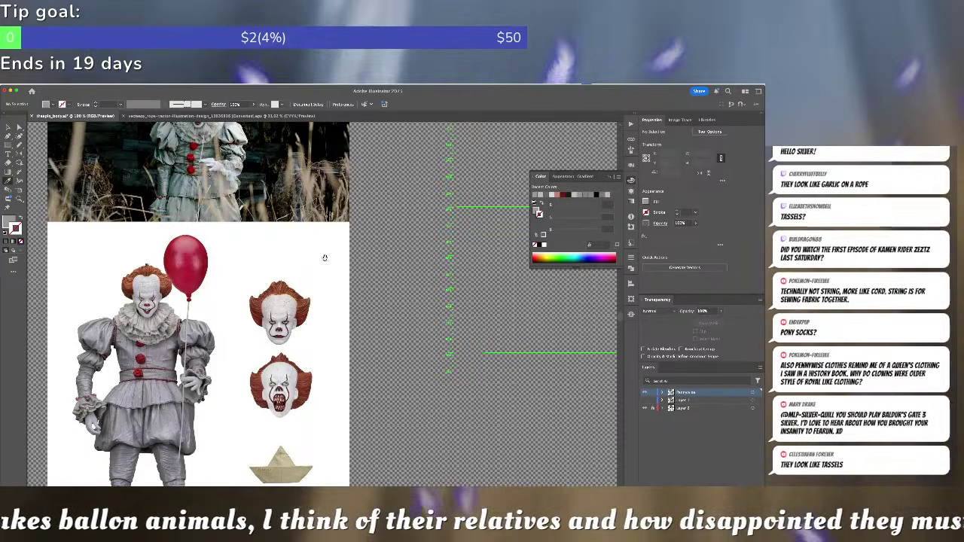
left_click_drag(324, 257, 131, 282)
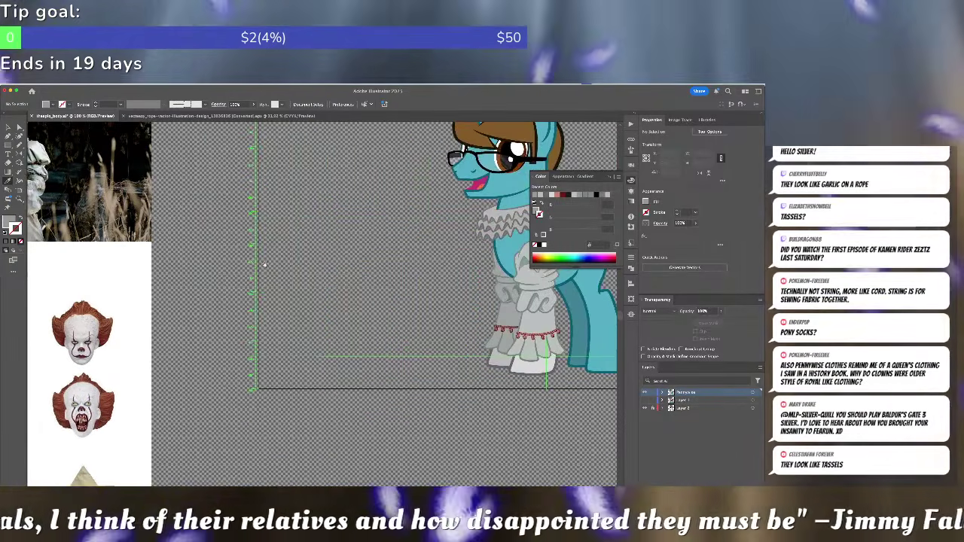
left_click_drag(264, 265, 296, 245)
scroll(296, 245, "down", 2)
scroll(388, 226, "up", 3)
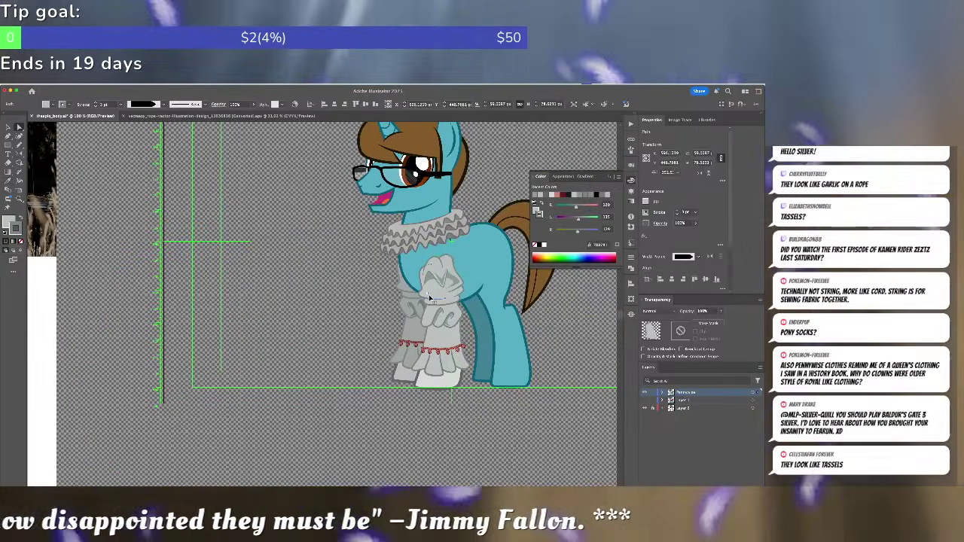
scroll(426, 297, "up", 3)
scroll(351, 272, "right", 3)
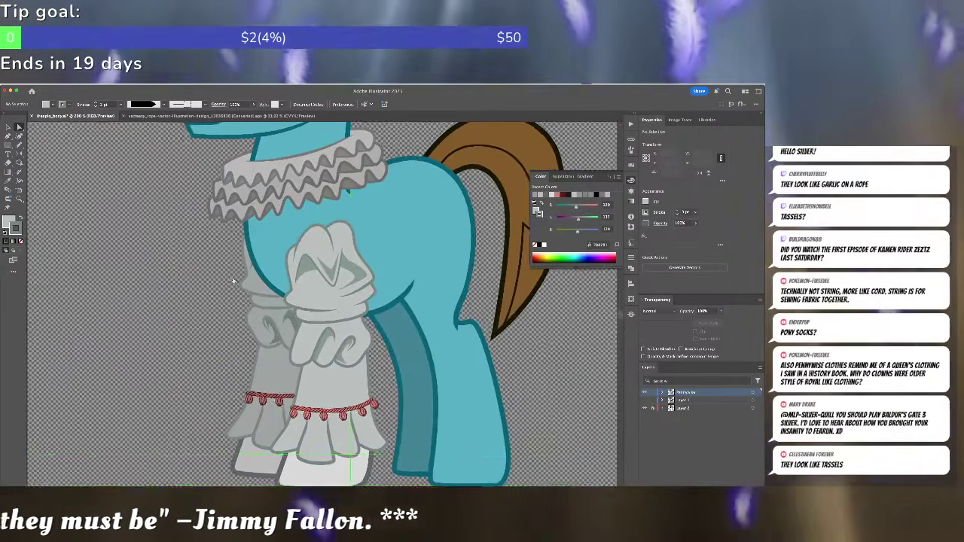
left_click(382, 173)
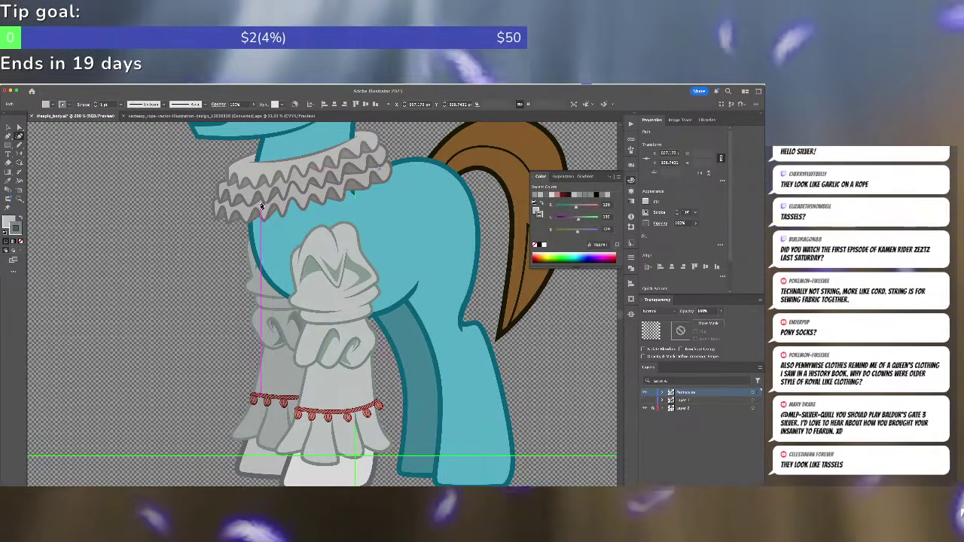
left_click(242, 210)
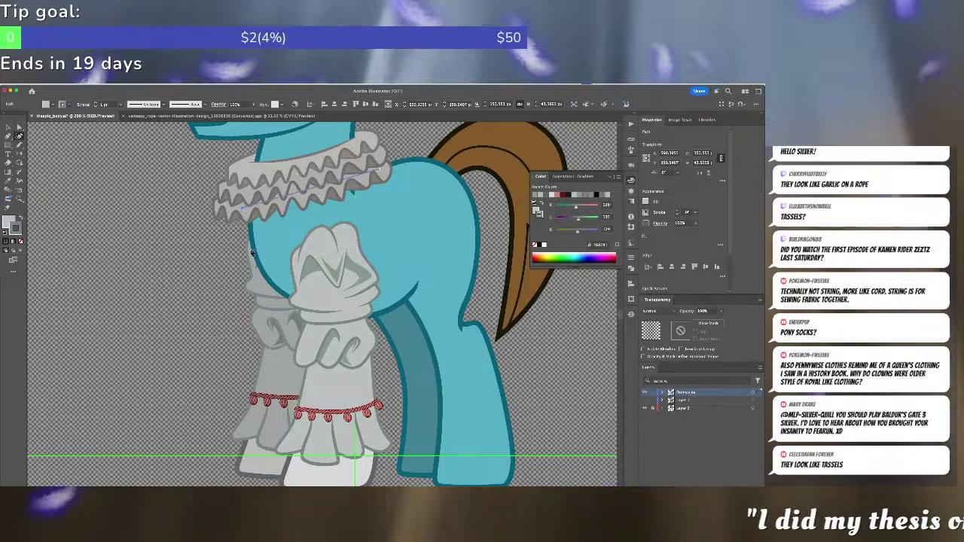
left_click(422, 280)
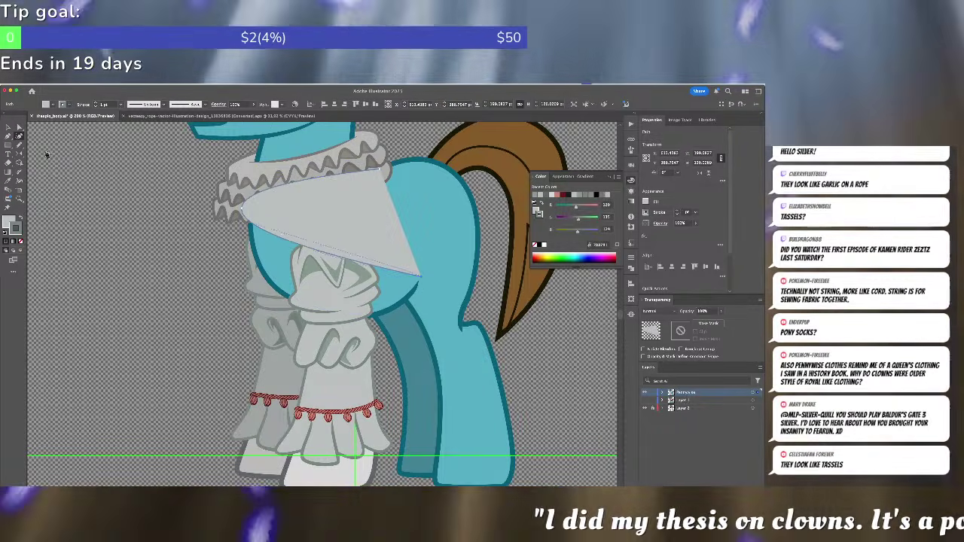
left_click_drag(329, 258, 308, 317)
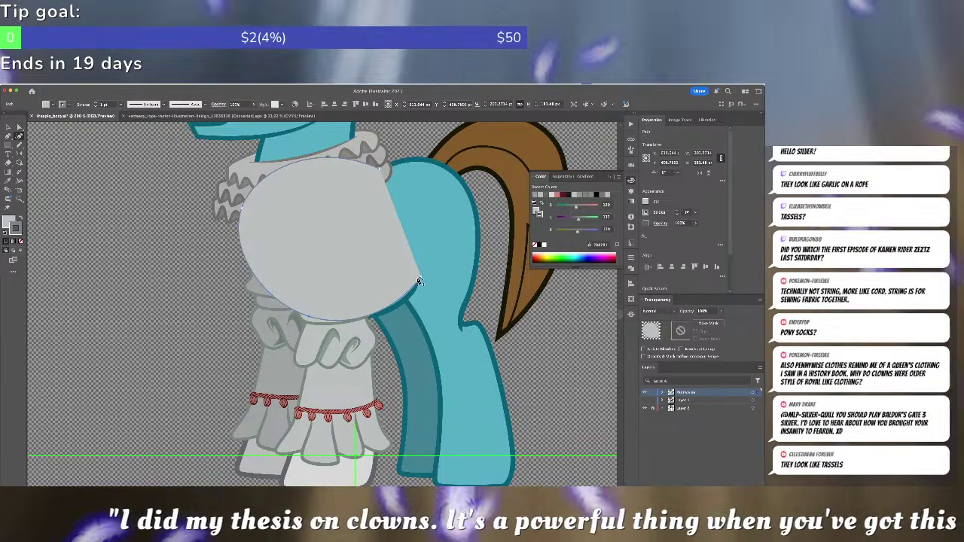
double_click(241, 209)
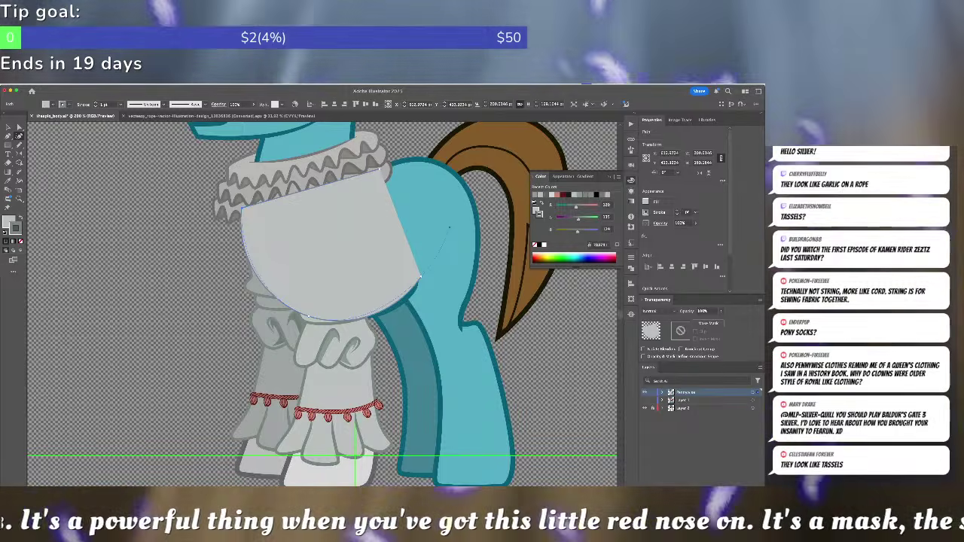
- Copy the stroke weight of the pony's belly outline and apply it to the torso piece
key("super+Tab")
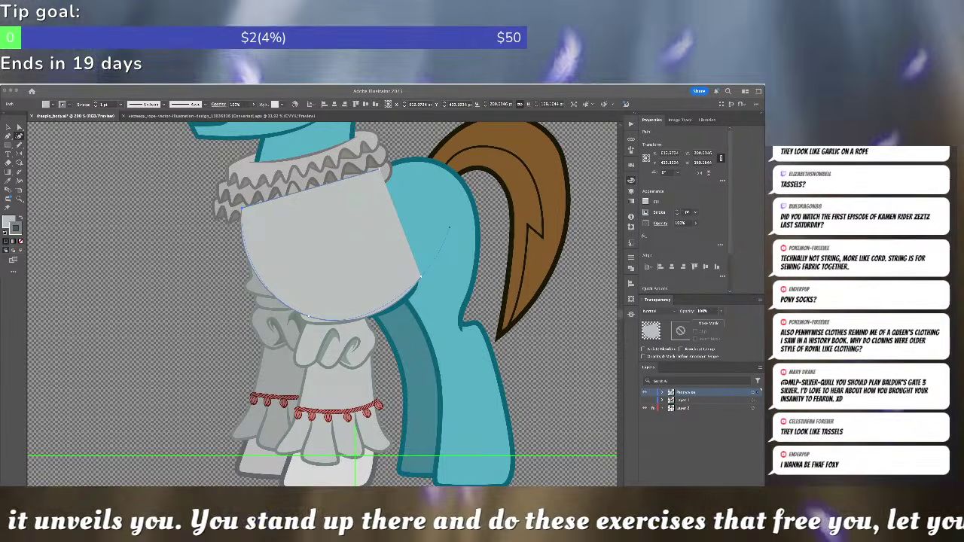
key("F6")
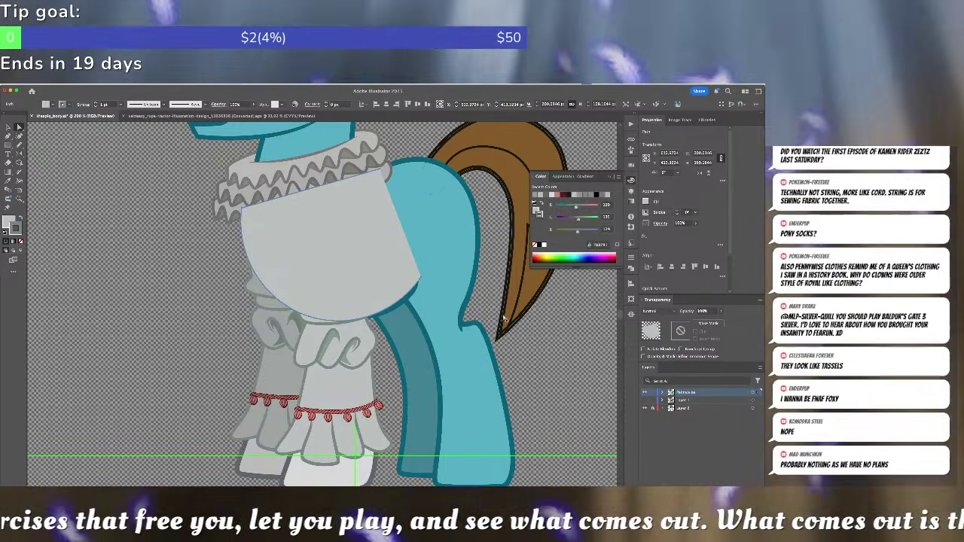
left_click(413, 299)
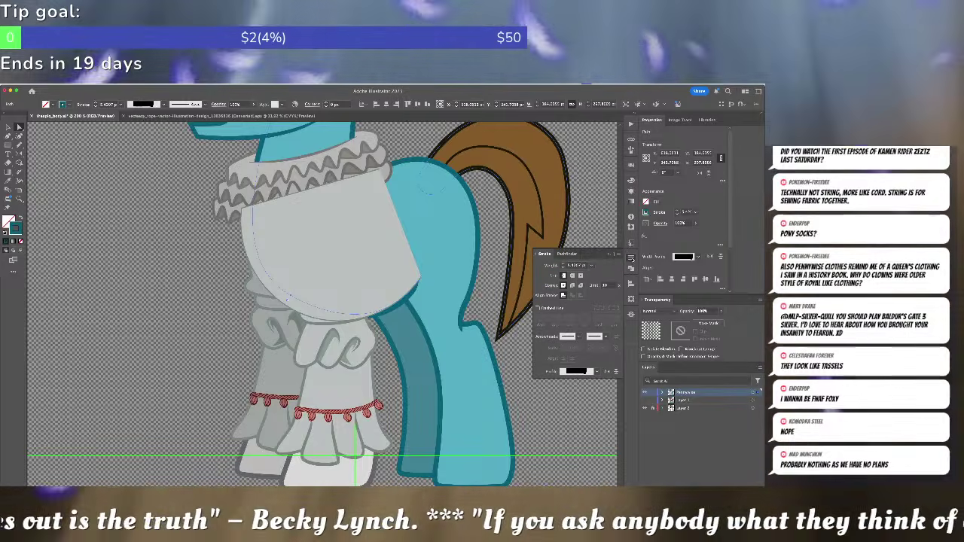
left_click(631, 260)
left_click(585, 267)
key("super+c")
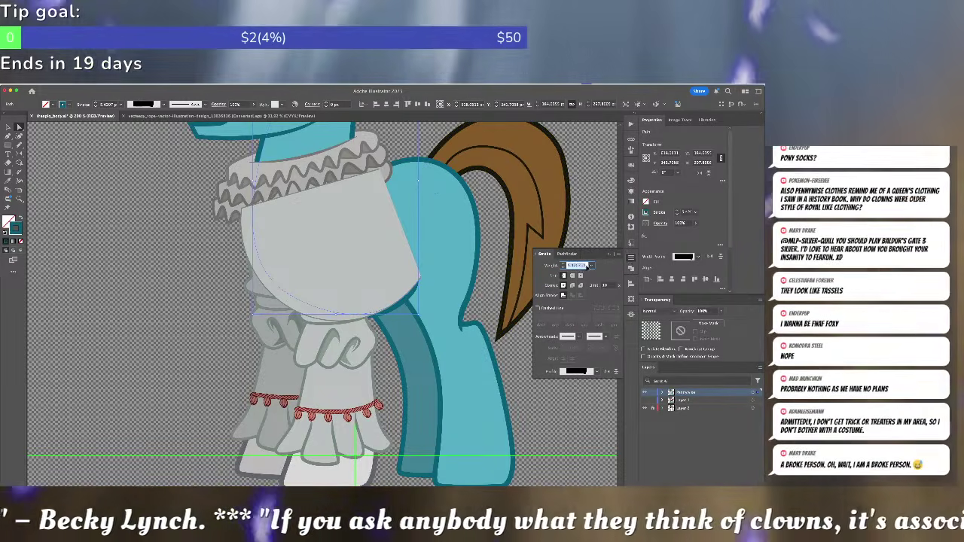
left_click(359, 255)
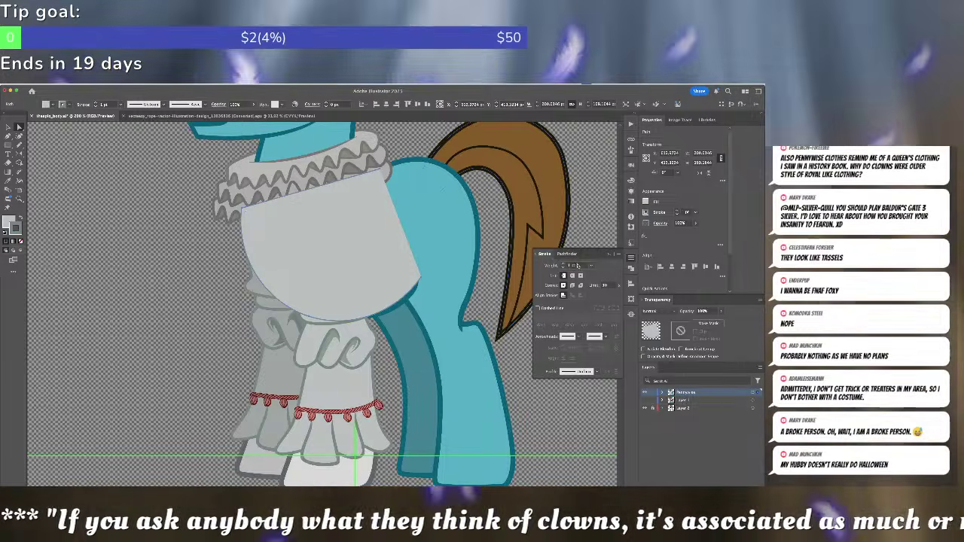
left_click(578, 265)
key("super+v")
key("Return")
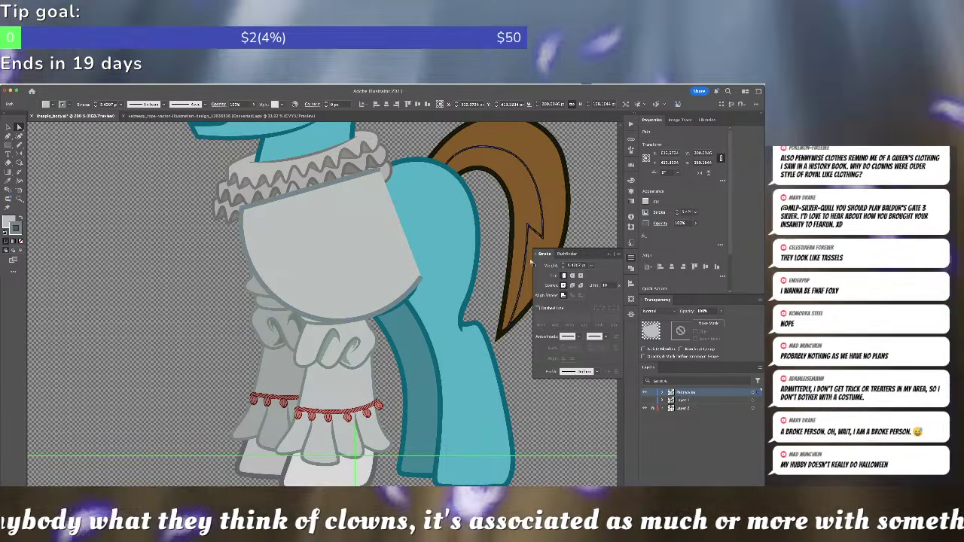
- Give the torso piece's outline a tapered width profile
left_click(631, 258)
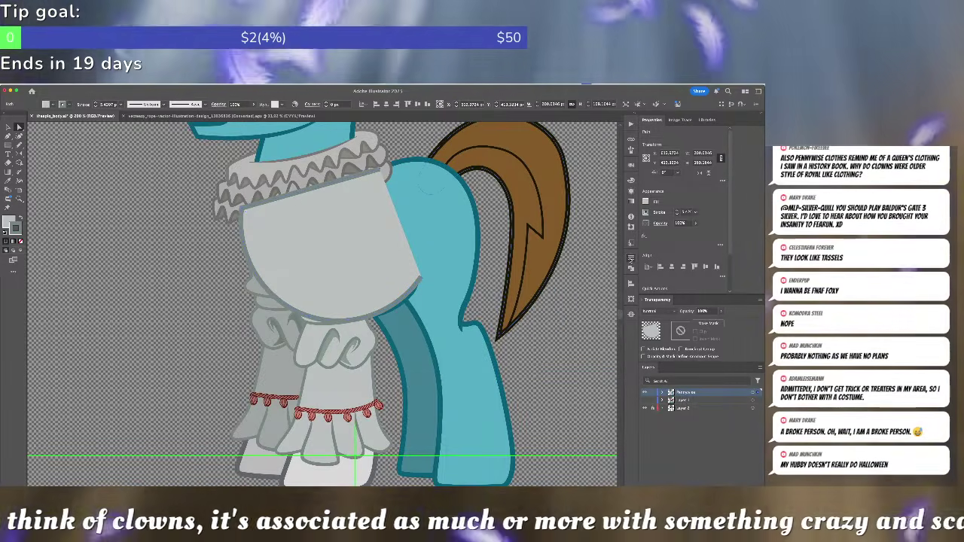
left_click(631, 259)
left_click(579, 372)
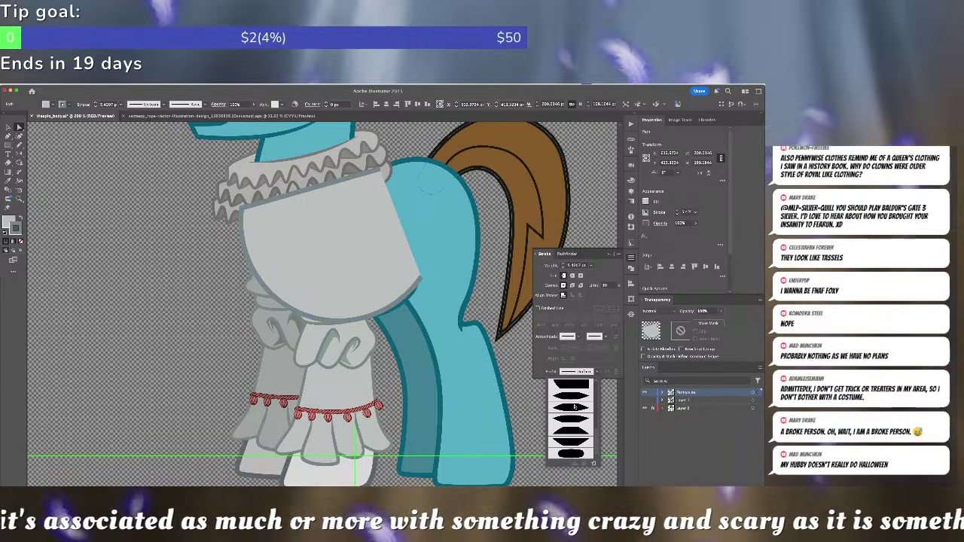
left_click(575, 410)
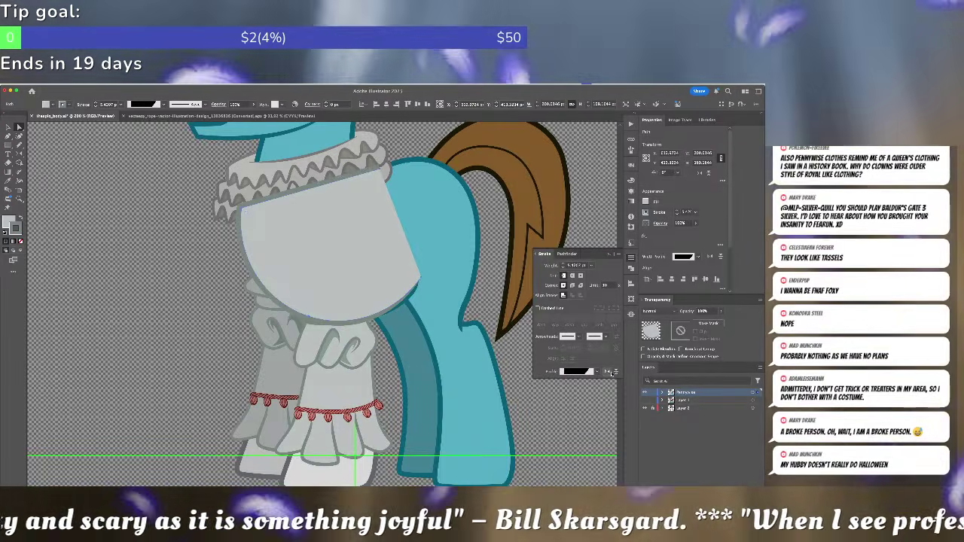
- Restack the torso piece directly in front of the pony's body, behind the collar and the near sleeve
key("Delete")
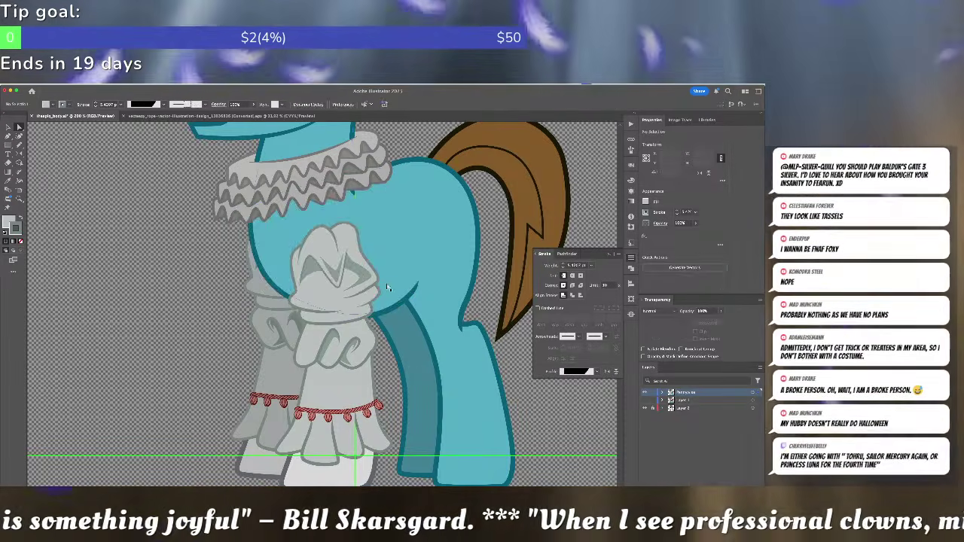
left_click(389, 289)
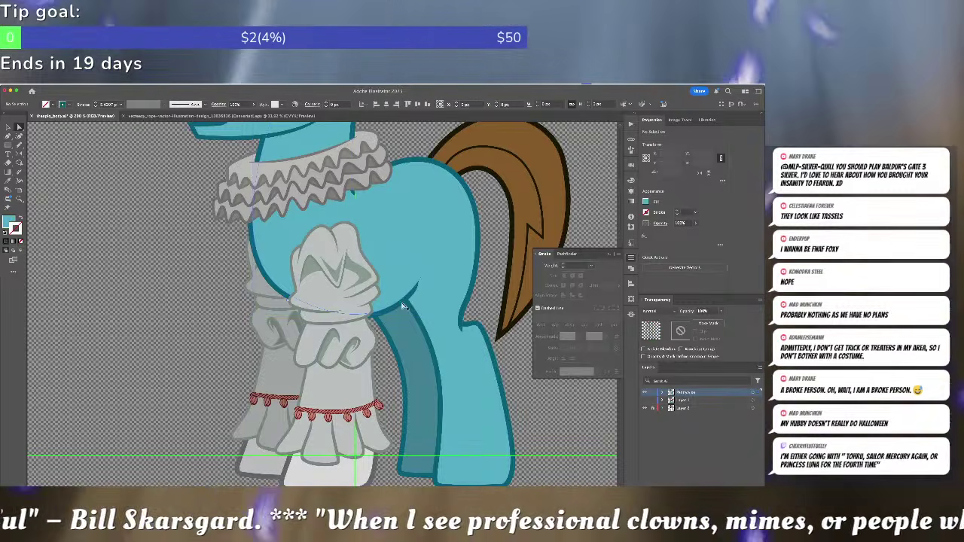
key("super+z")
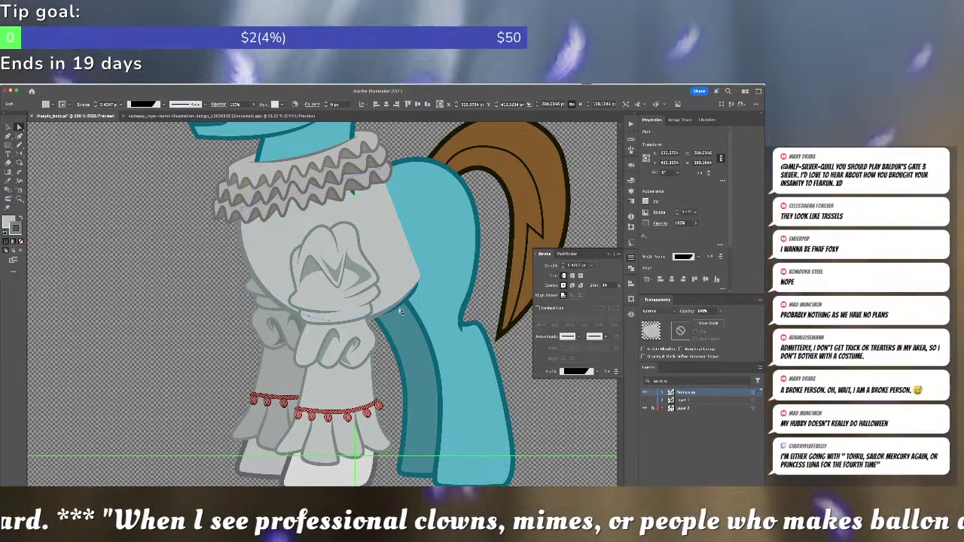
- Widen the torso piece's outline near its lower rear corner with the Width tool, then deselect it
key("shift+w")
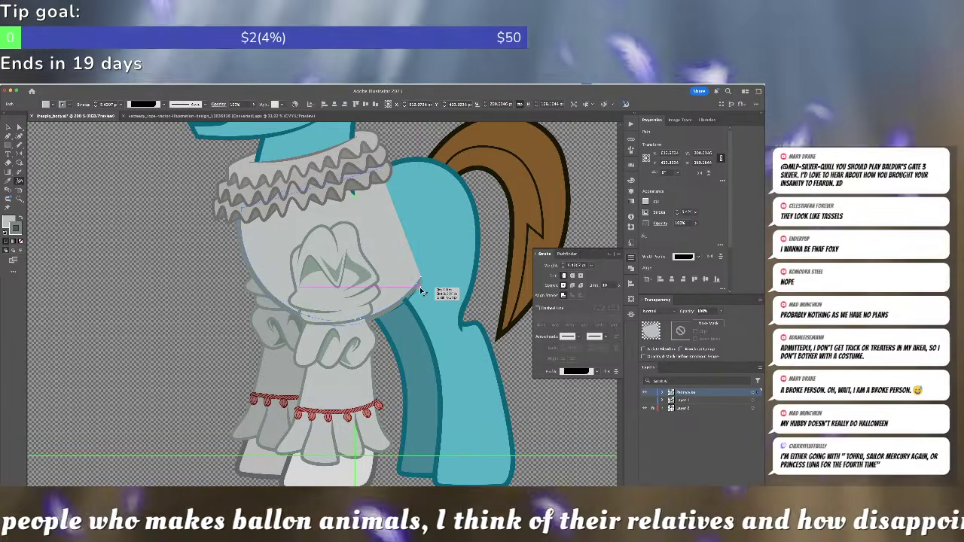
left_click_drag(420, 287, 419, 287)
key("a")
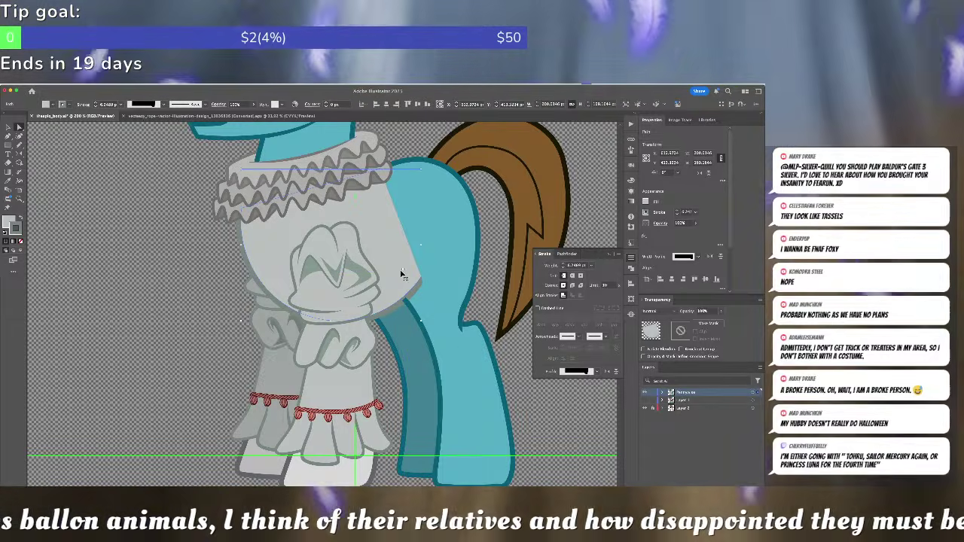
left_click(167, 298)
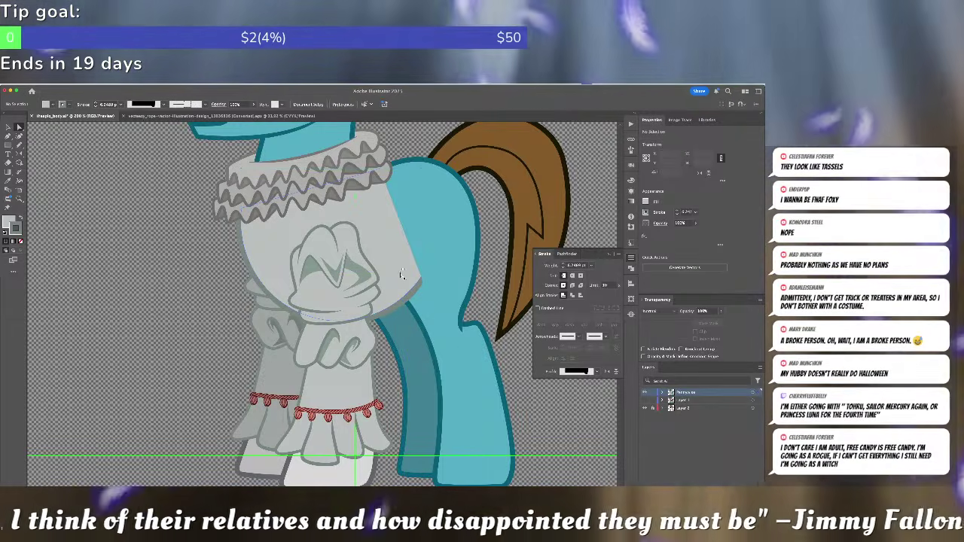
- Examine how the torso piece sits with the collar and sleeves on the pony
key("ctrl+minus")
key("ctrl+minus")
key("ctrl+minus")
key("ctrl+minus")
key("ctrl+minus")
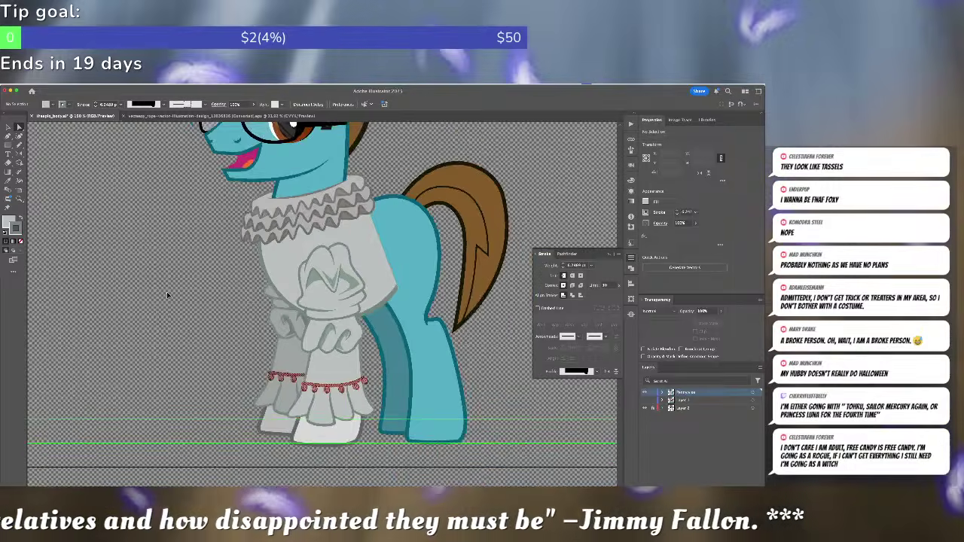
key("ctrl+plus")
key("ctrl+plus")
key("ctrl+plus")
key("ctrl+plus")
key("ctrl+plus")
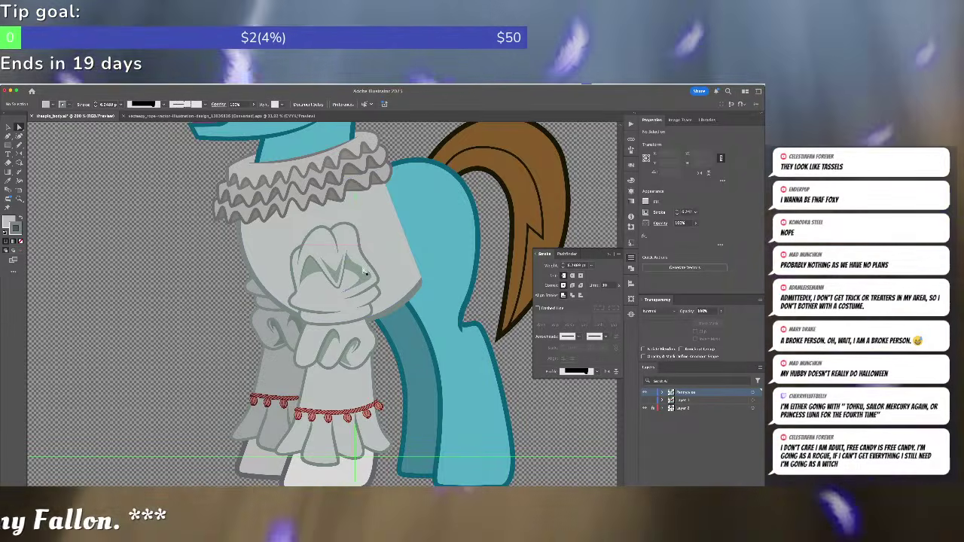
- Draw a narrow closed strip along the torso piece's rear edge with the Pen tool, from the collar down to the belly
key("p")
left_click(376, 165)
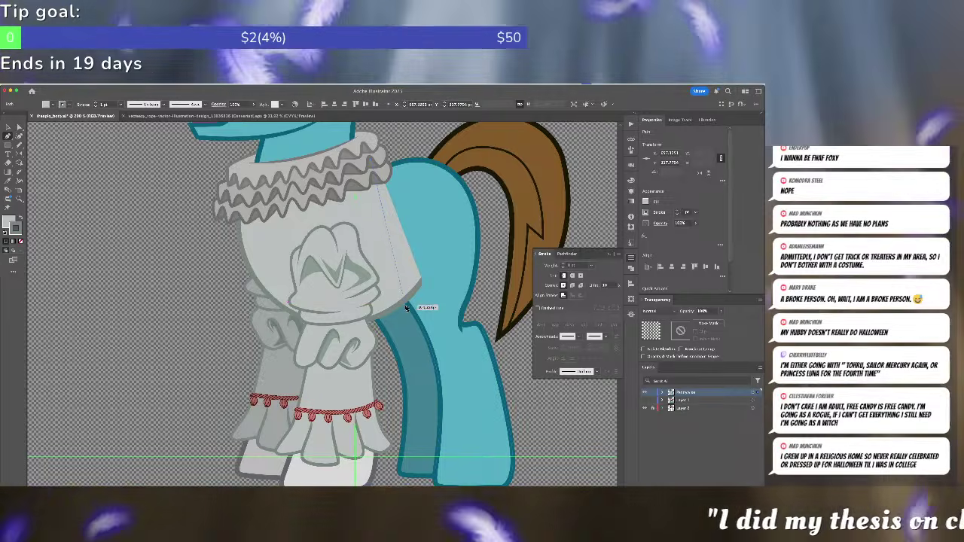
left_click(406, 310)
left_click_drag(426, 292, 430, 286)
left_click(372, 162)
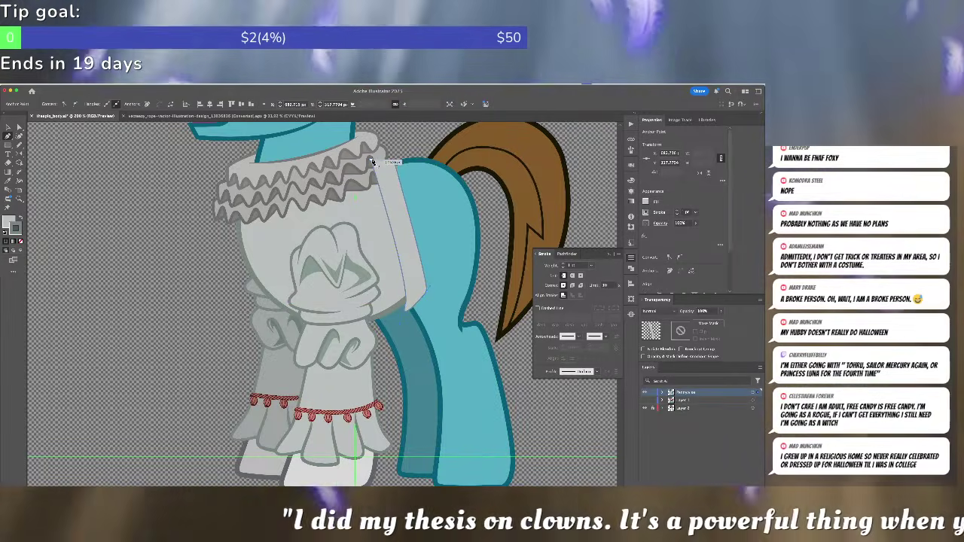
- Adjust the strip's front upper and lower corner points to line up with the collar and belly
key("a")
left_click_drag(373, 161, 377, 169)
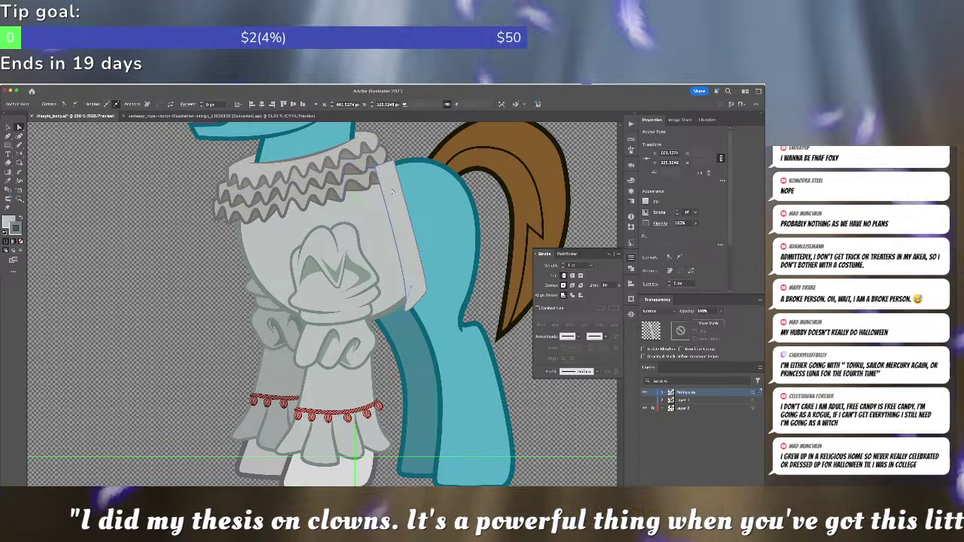
left_click(406, 307)
key("a")
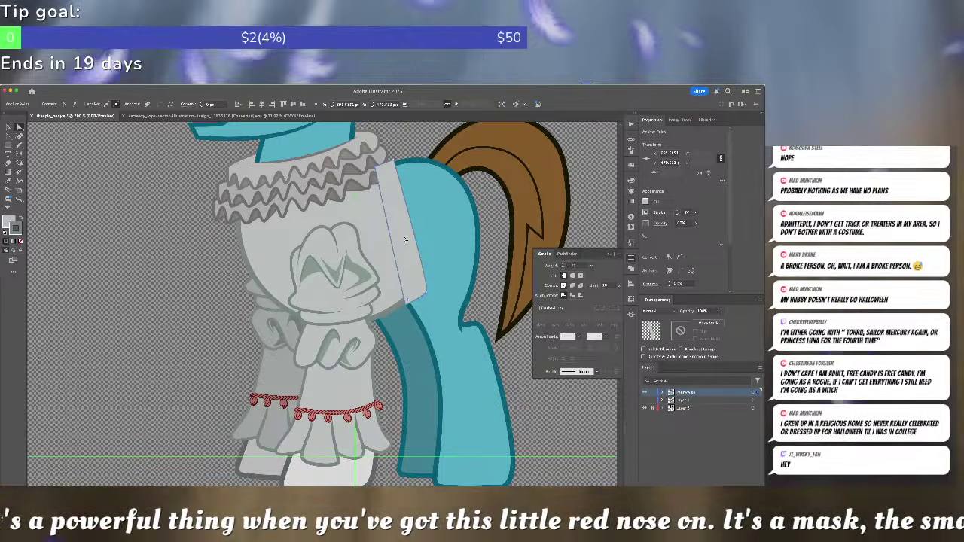
- Move the strip's lower corners forward along the belly and bend both long edges into rearward curves with the Curvature tool
left_click(404, 239)
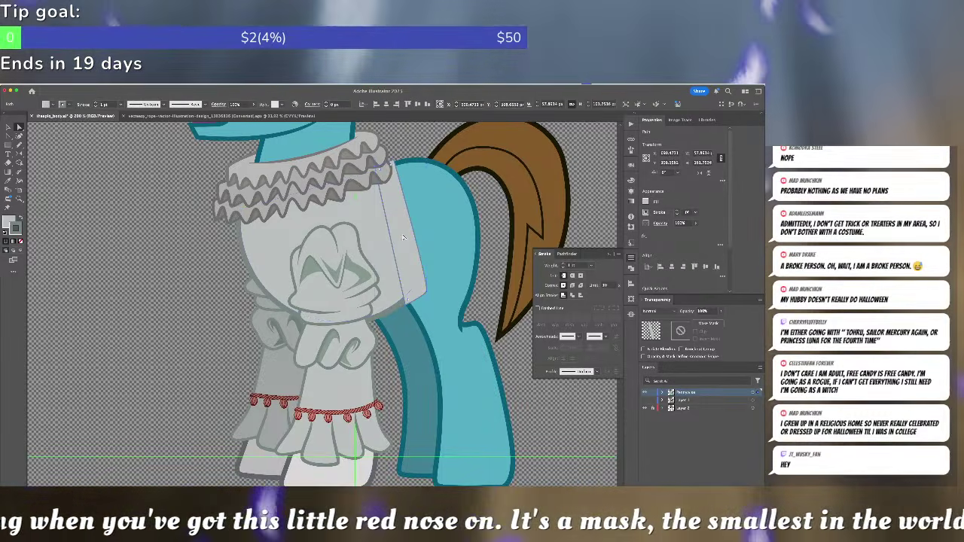
left_click(407, 304)
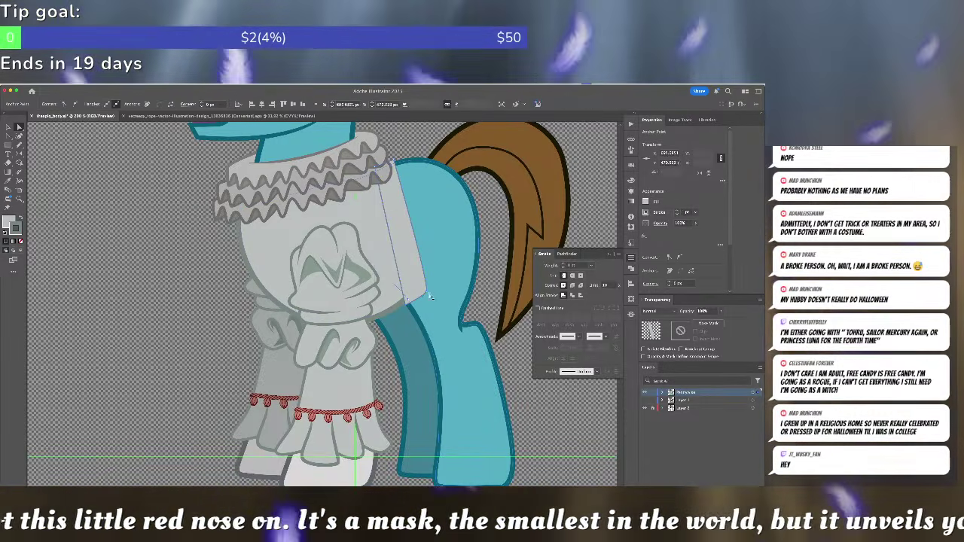
left_click_drag(427, 292, 411, 305)
key("shift+grave")
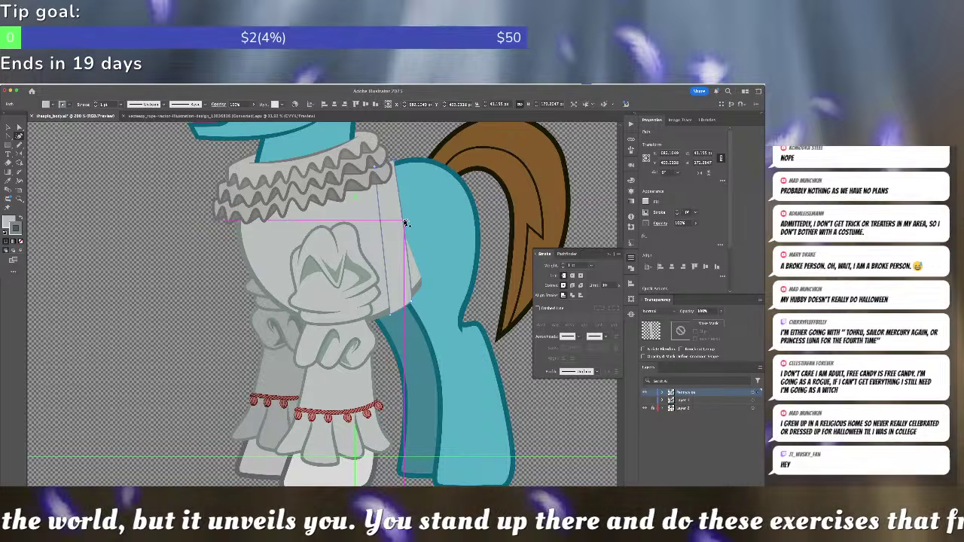
mouse_move(406, 223)
left_mouse_down()
mouse_move(422, 217)
mouse_move(397, 227)
mouse_move(416, 219)
left_mouse_up()
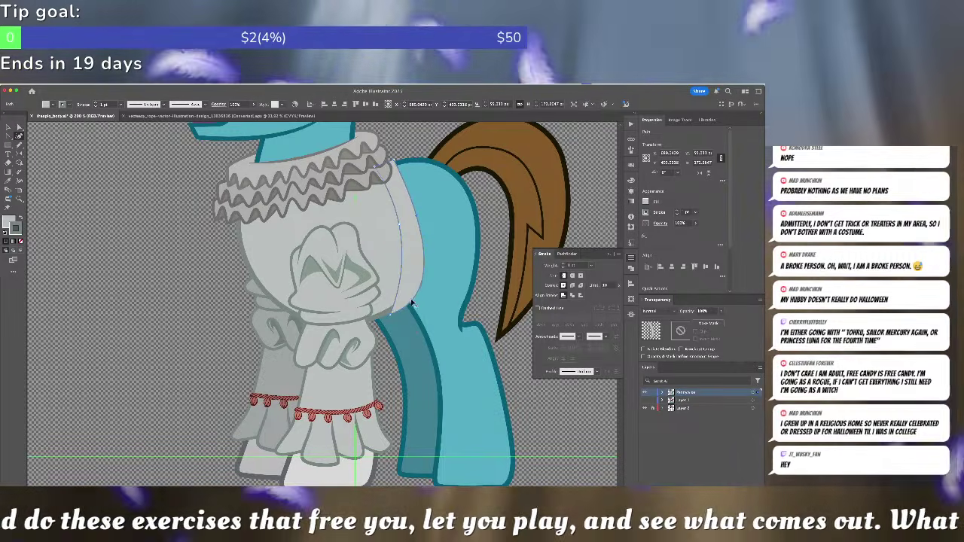
- Match the strip's fill and outline to the torso piece with the Eyedropper and set its stroke weight to 4 pt
left_click(409, 305)
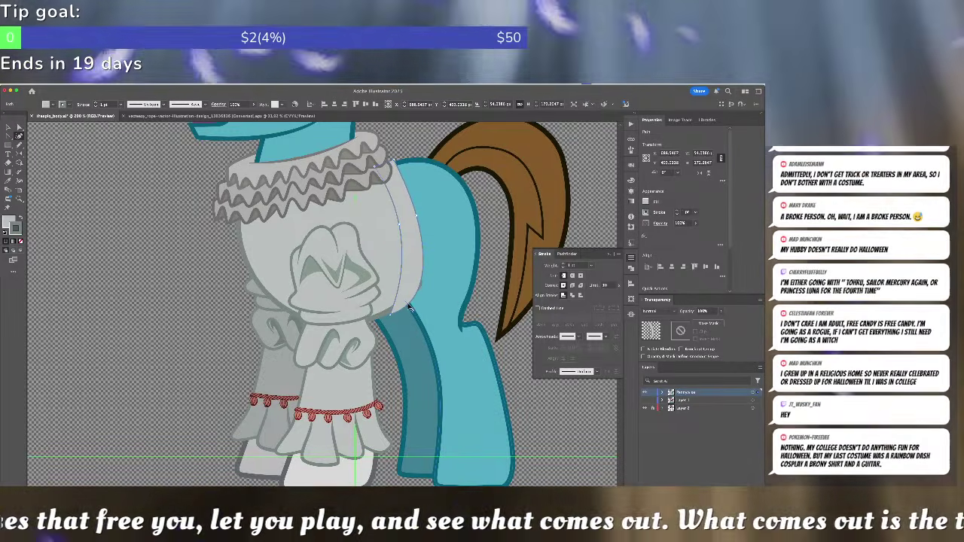
key("i")
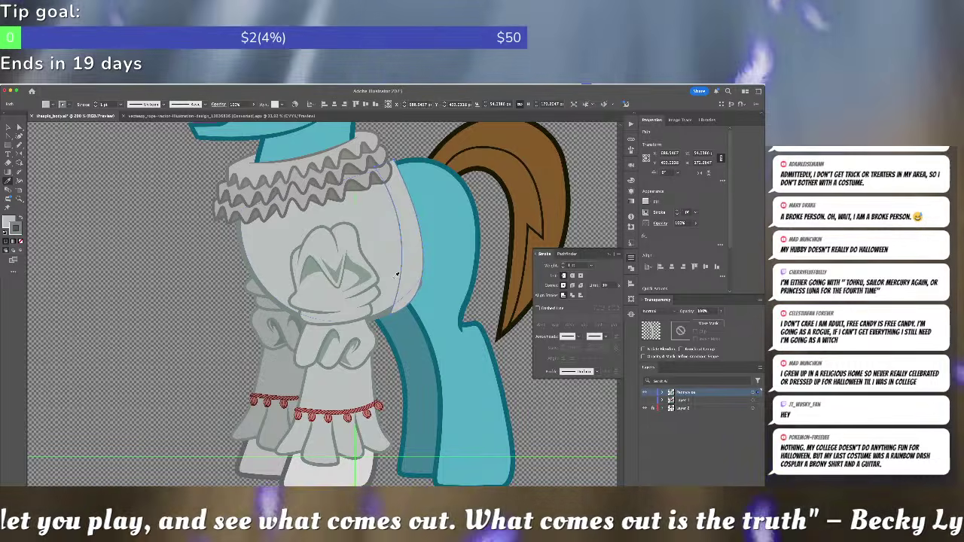
left_click_drag(396, 275, 398, 262)
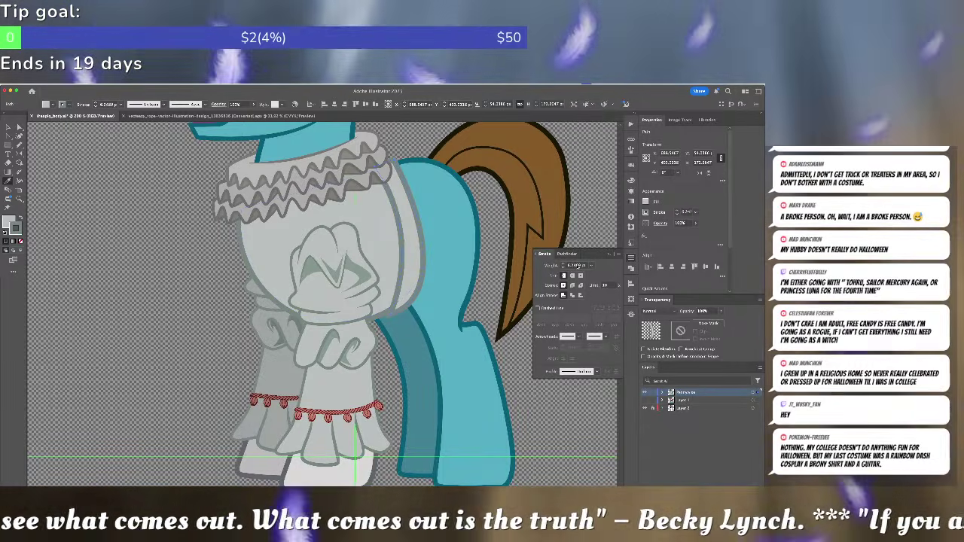
left_click(564, 268)
left_click(563, 268)
left_click(564, 268)
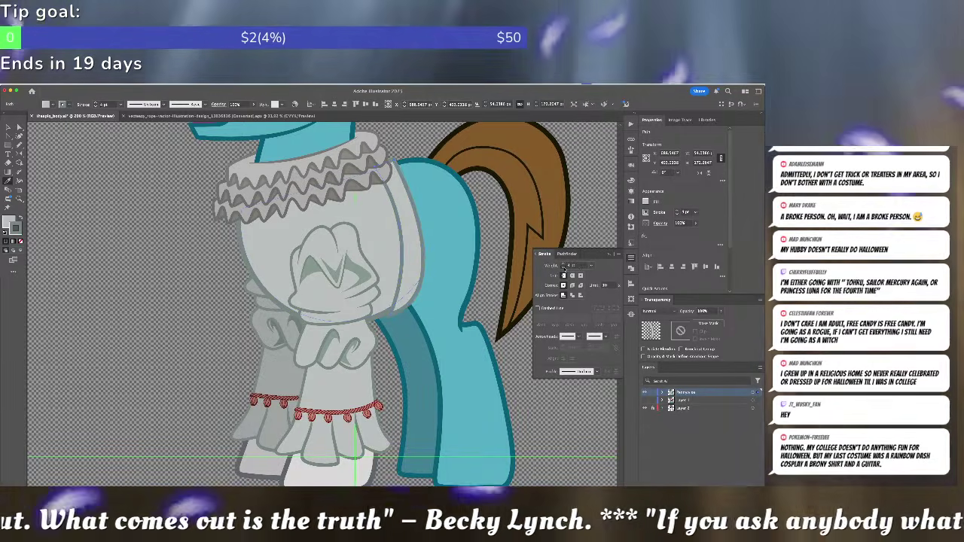
key("a")
left_click(426, 359)
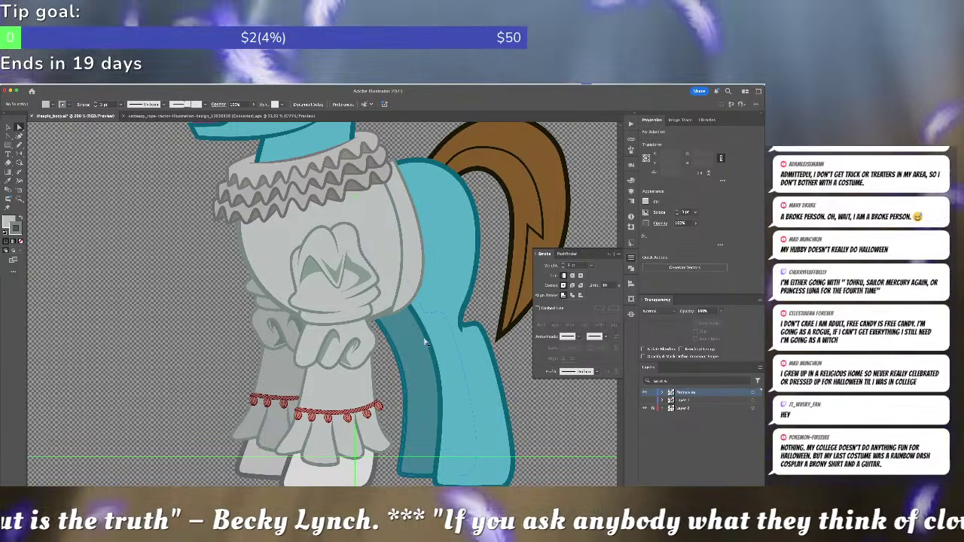
- Draw an unfilled line along the strip's front edge from the belly up into the collar and bend it to follow the edge's curve
key("n")
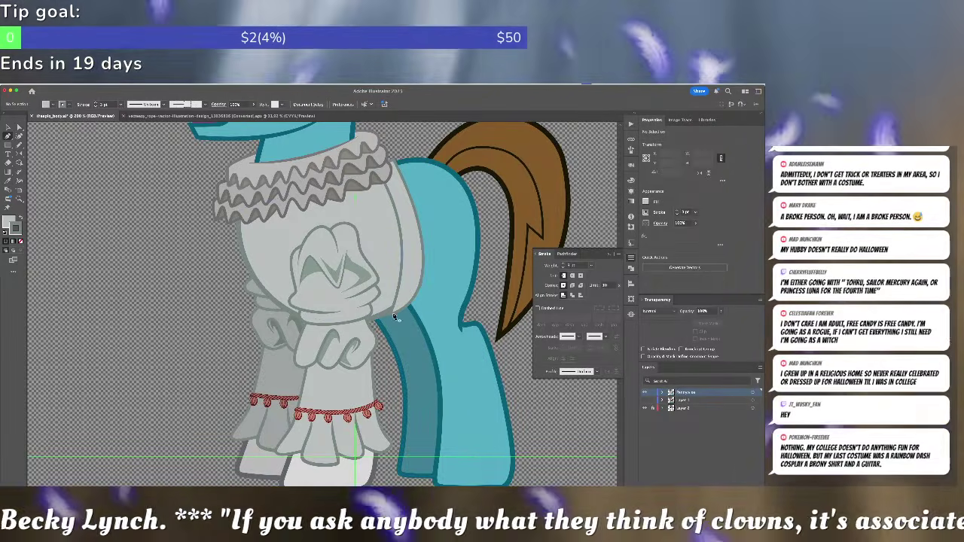
left_click(390, 314)
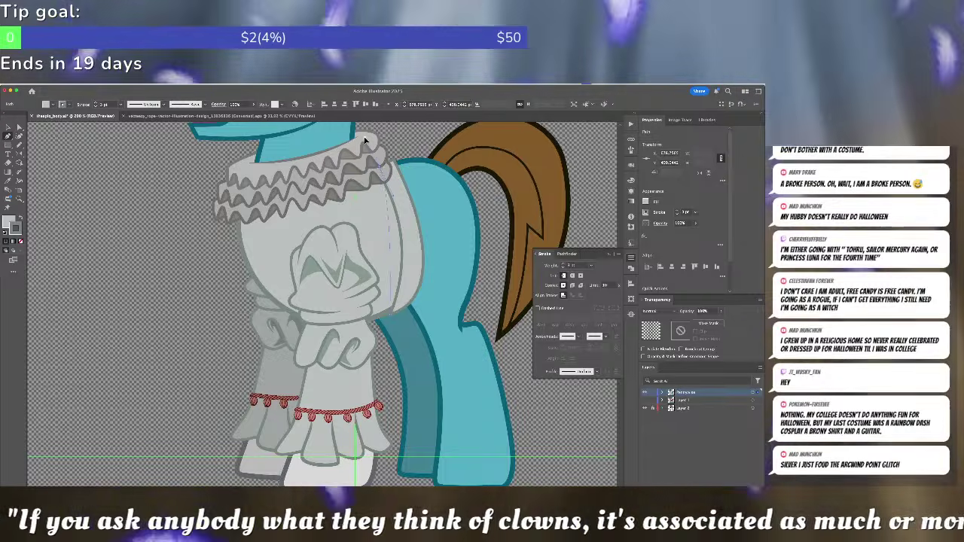
left_click_drag(365, 141, 364, 140)
key("a")
left_click_drag(389, 179, 422, 273)
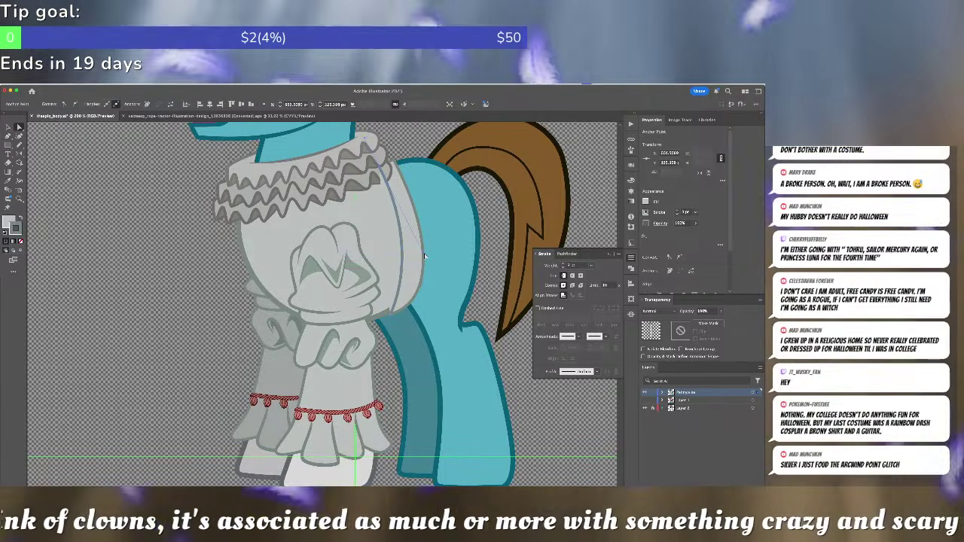
left_click(424, 257)
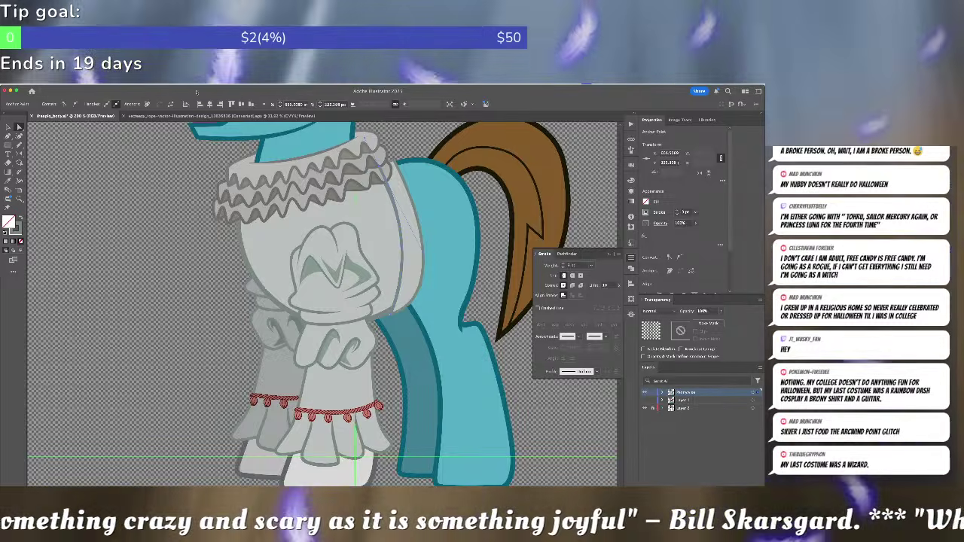
- Show the document's brushes and apply the twisted rope brush to the curved line
left_click(156, 85)
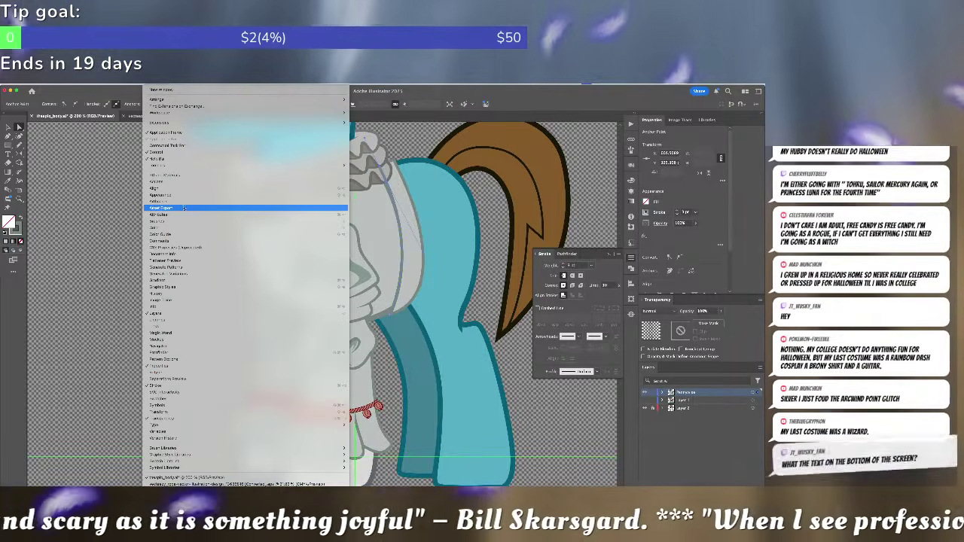
left_click(175, 221)
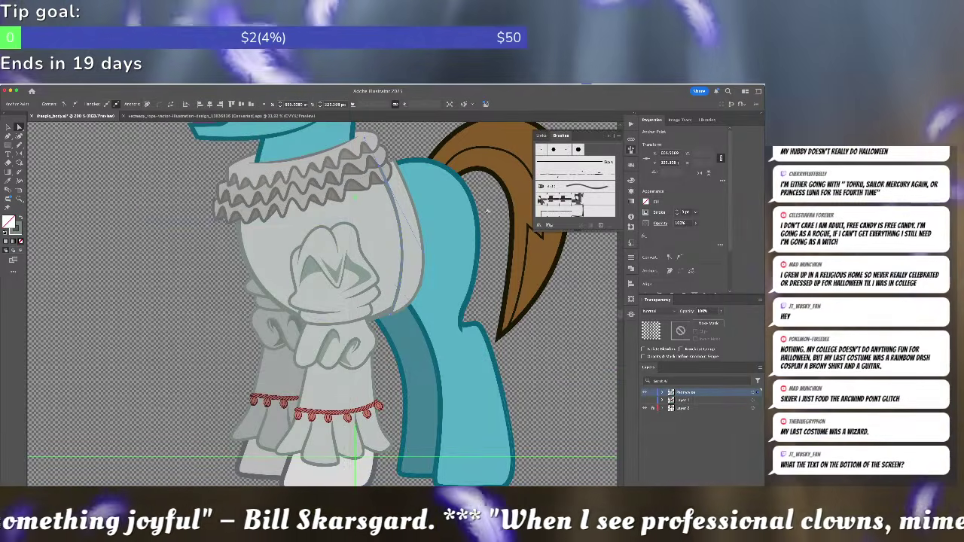
left_click(571, 213)
left_click(571, 216)
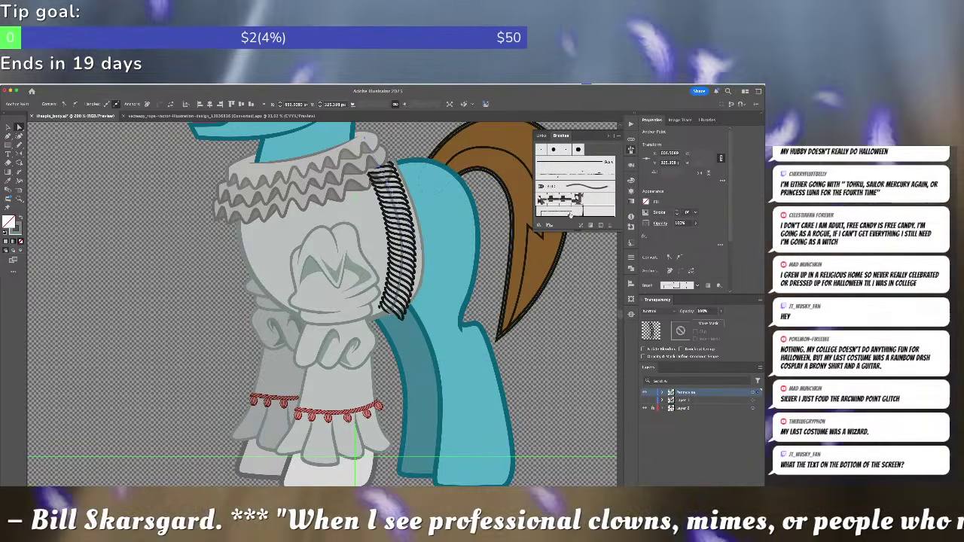
- Reduce the rope line's stroke weight to 0.2 pt and expand its appearance into filled shapes
left_click(631, 259)
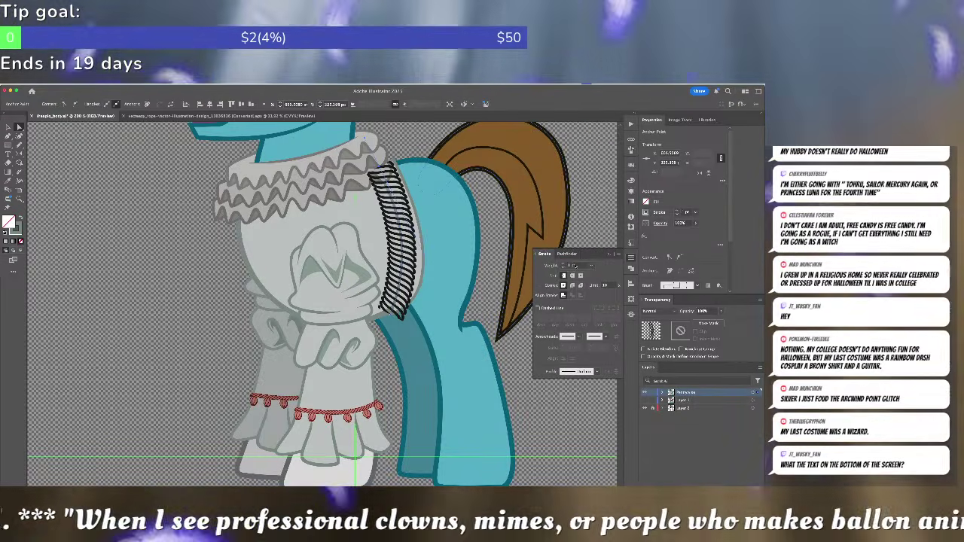
double_click(573, 265)
type("0.5")
key("Return")
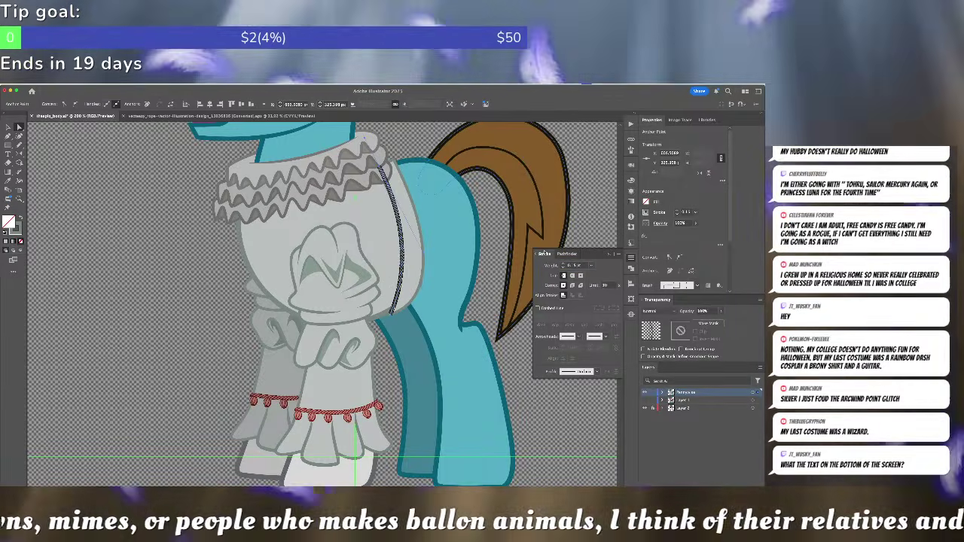
double_click(573, 265)
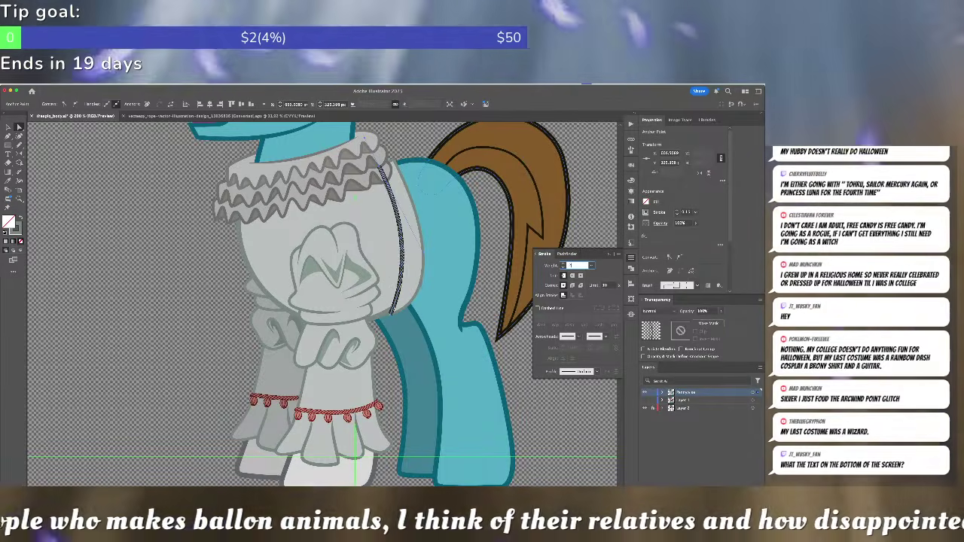
type("0.7")
key("Return")
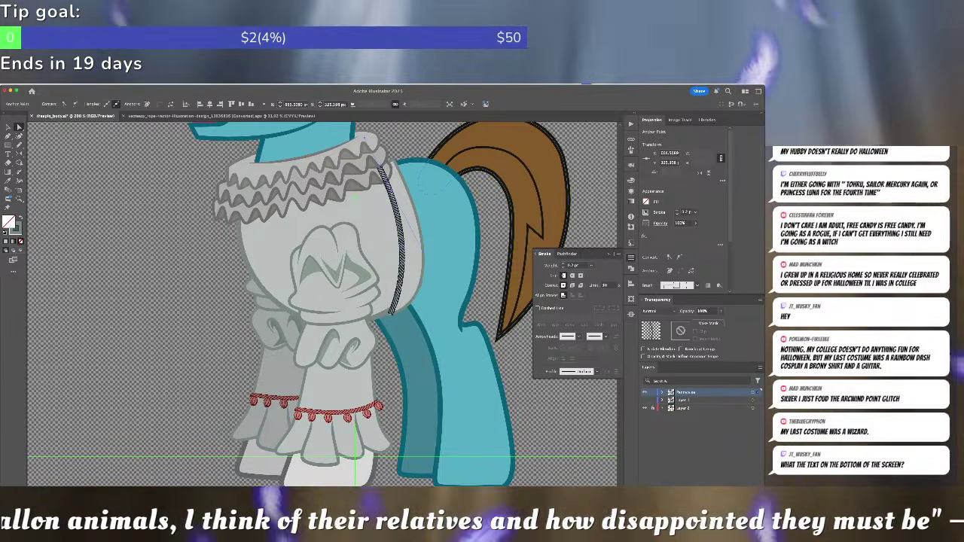
key("super+shift+e")
left_click(439, 233)
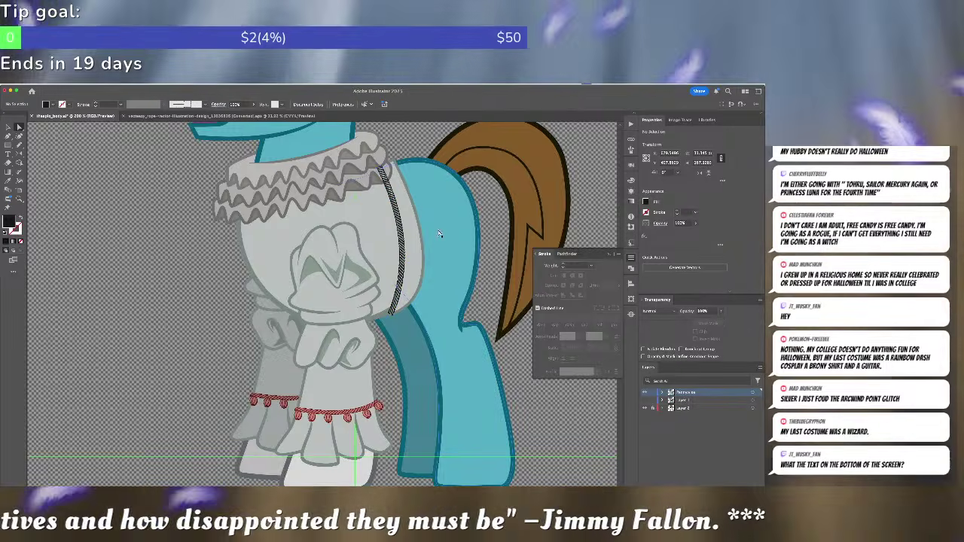
- Recolor the torso rope with the dark red sampled from the outline of the sleeve's rope trim
scroll(424, 253, "up", 5)
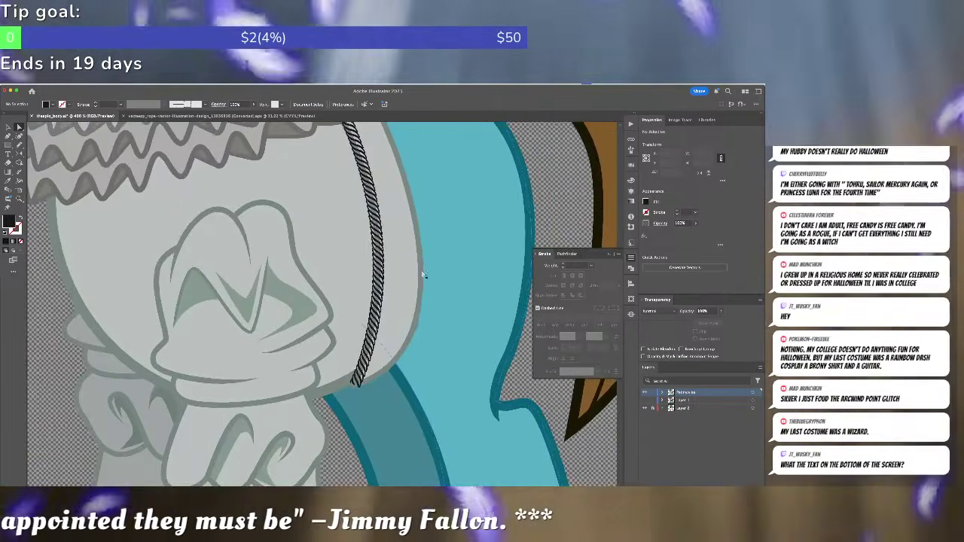
scroll(424, 252, "down", 8)
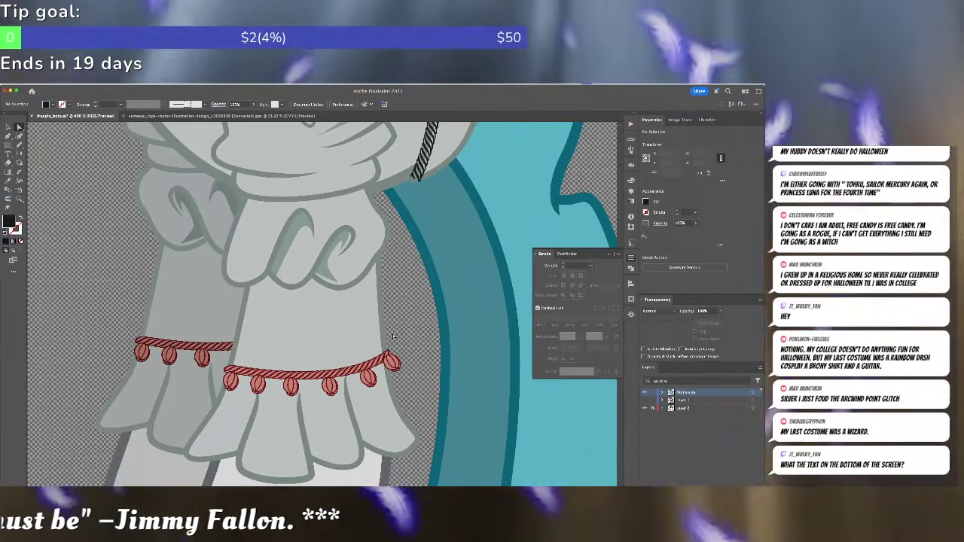
left_click(412, 182)
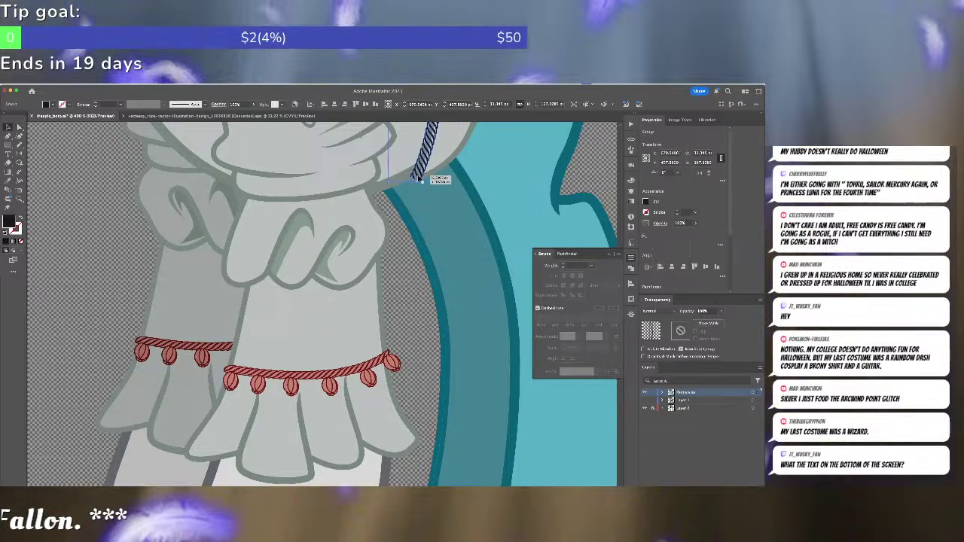
key("i")
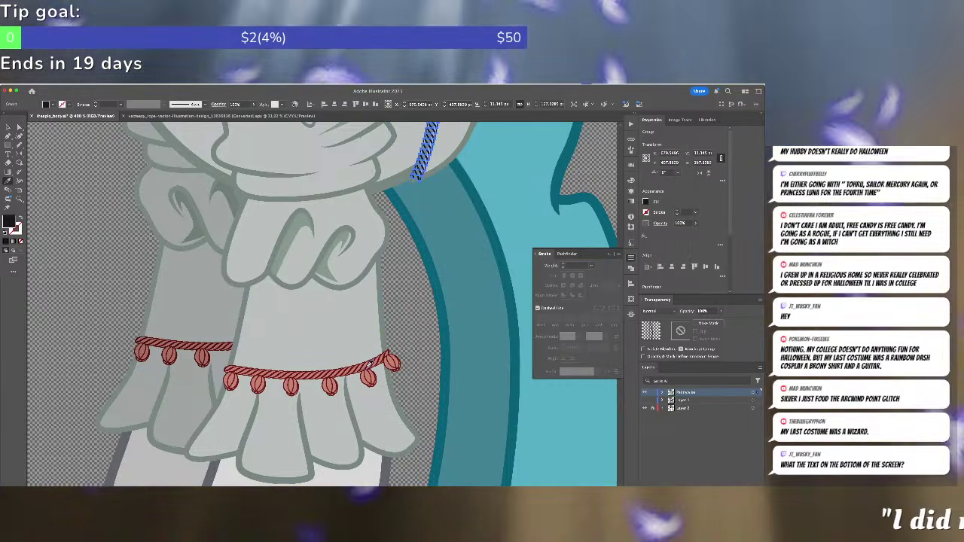
left_click(369, 365)
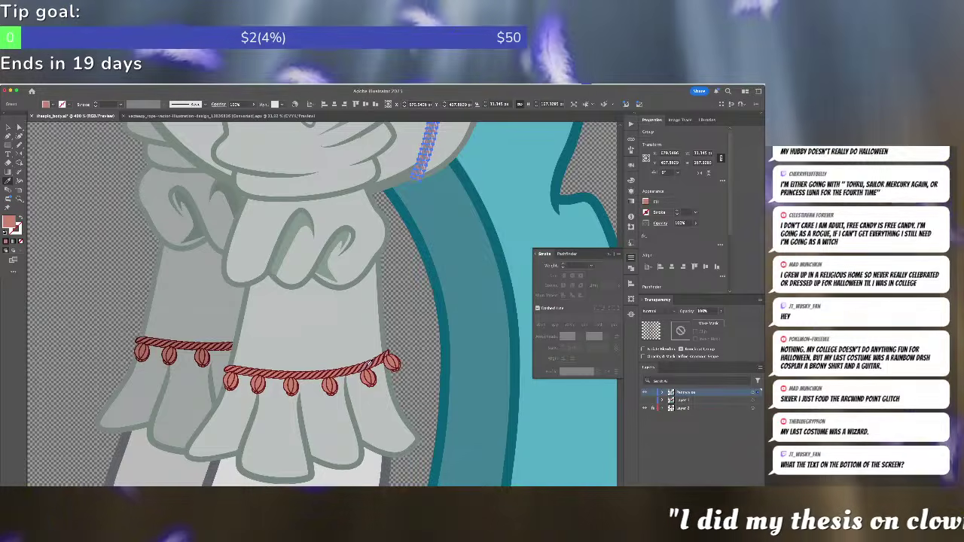
scroll(369, 362, "up", 3)
left_click(378, 372)
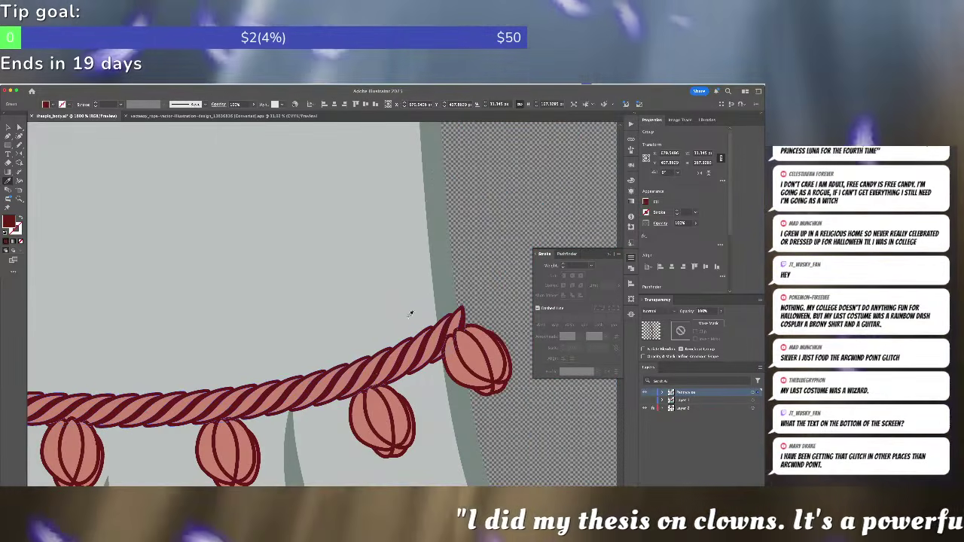
- Remove the loose strand fragment at the front of the torso rope's lower end by deleting its anchor points
left_click_drag(482, 173, 301, 437)
left_click_drag(384, 150, 360, 446)
key("v")
left_click(360, 346)
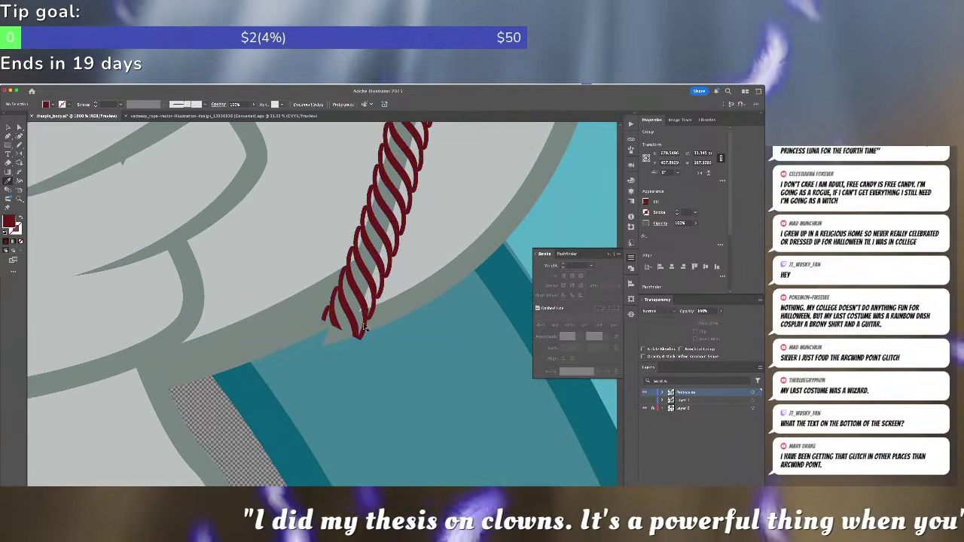
left_click(376, 311)
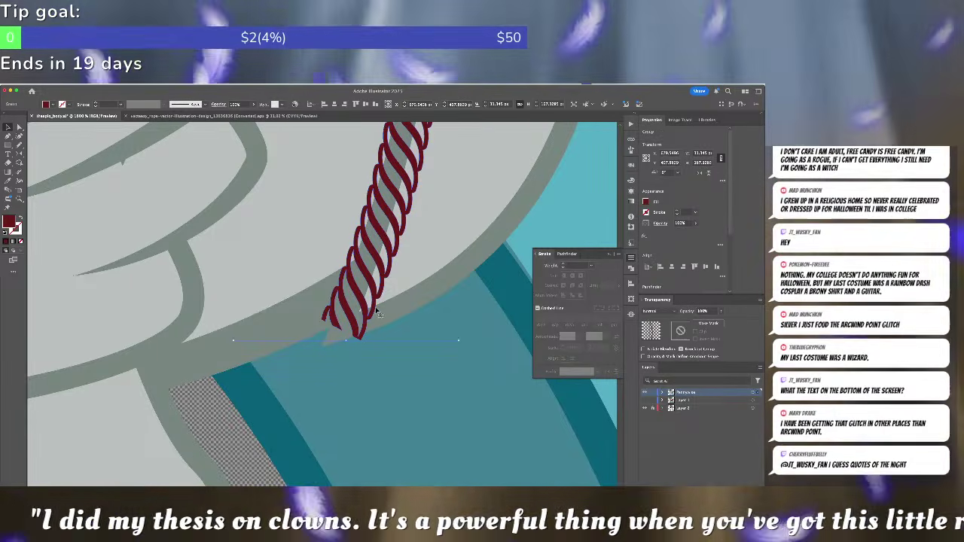
left_click(376, 338)
key("a")
scroll(377, 339, "up", 1)
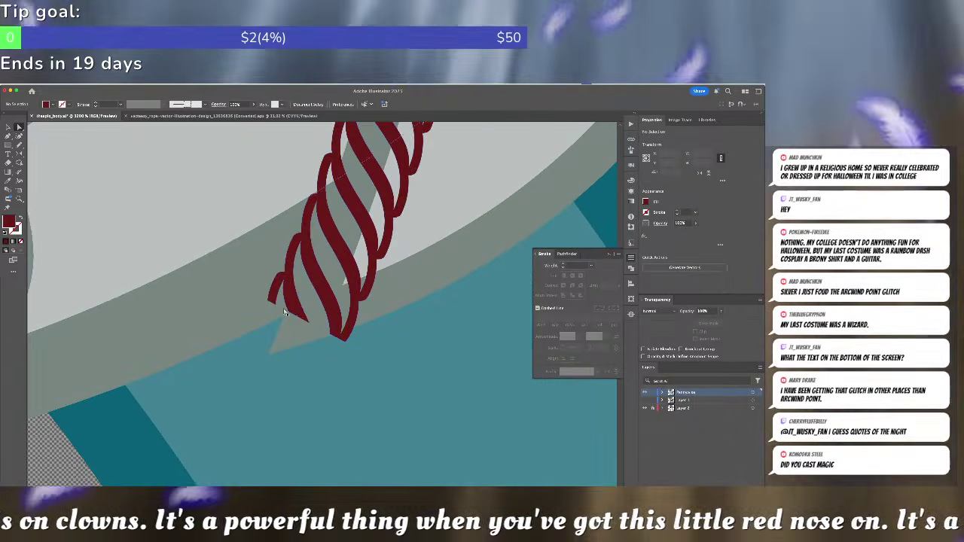
left_click(296, 306)
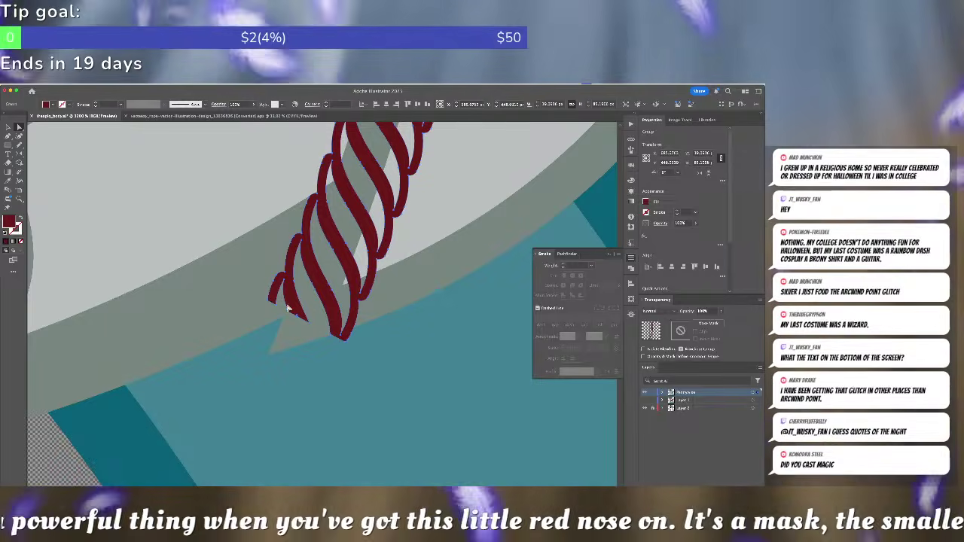
key("minus")
left_click(275, 304)
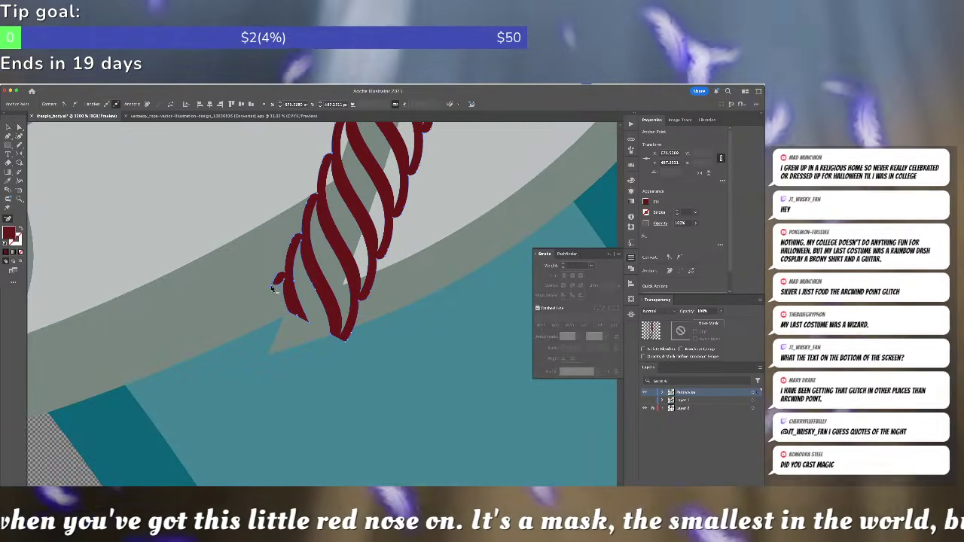
left_click_drag(278, 279, 285, 281)
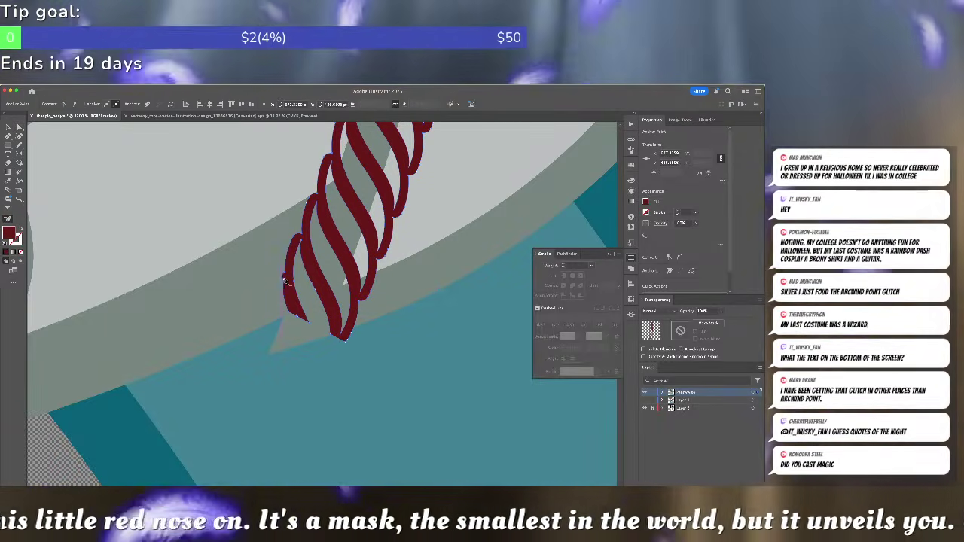
left_click(296, 286)
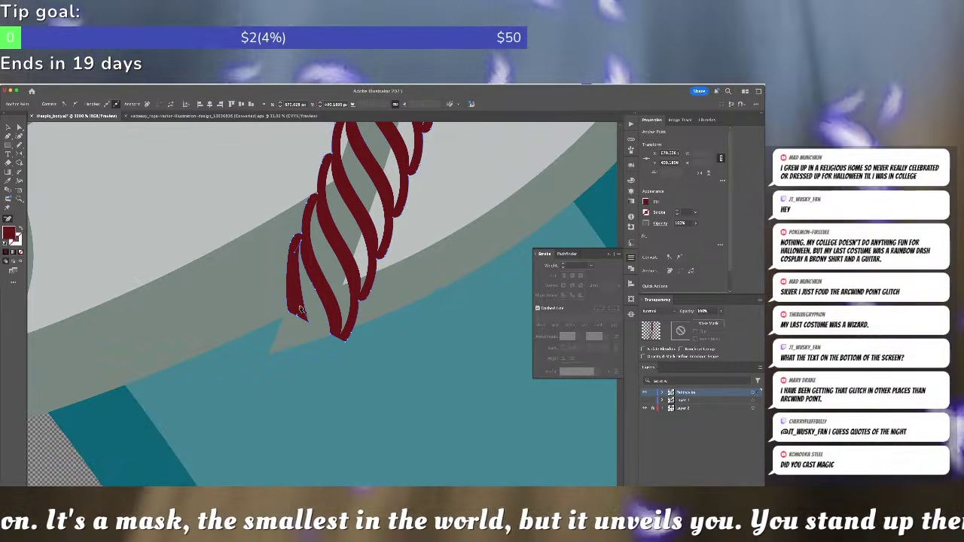
- Trim the front strand's tip at the torso rope's lower end by removing its protruding anchor point
left_click_drag(296, 319, 307, 326)
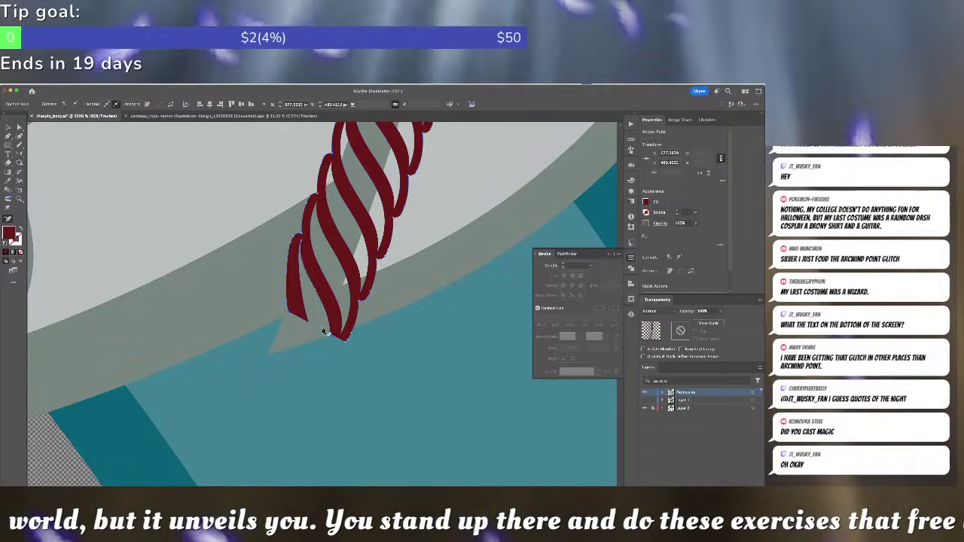
left_click(309, 324)
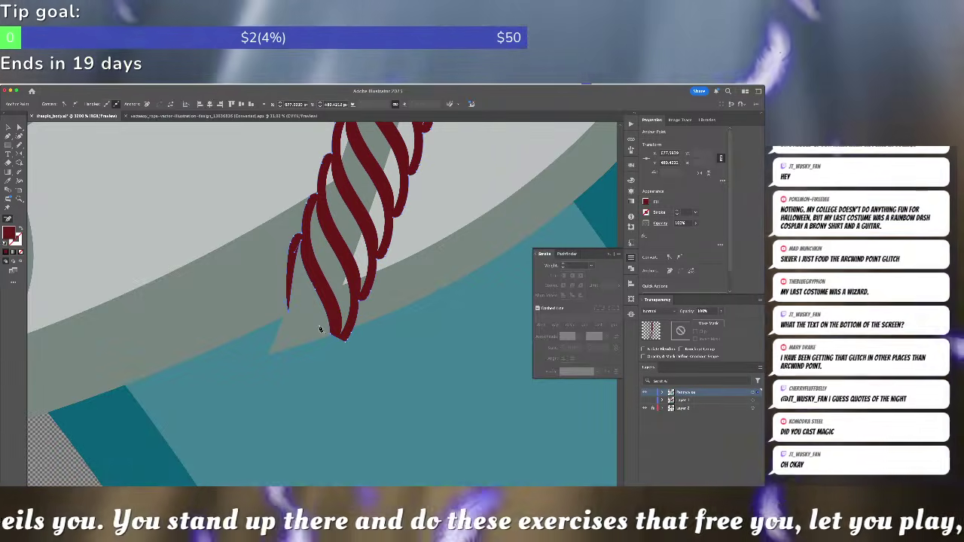
key("super+z")
left_click(308, 327)
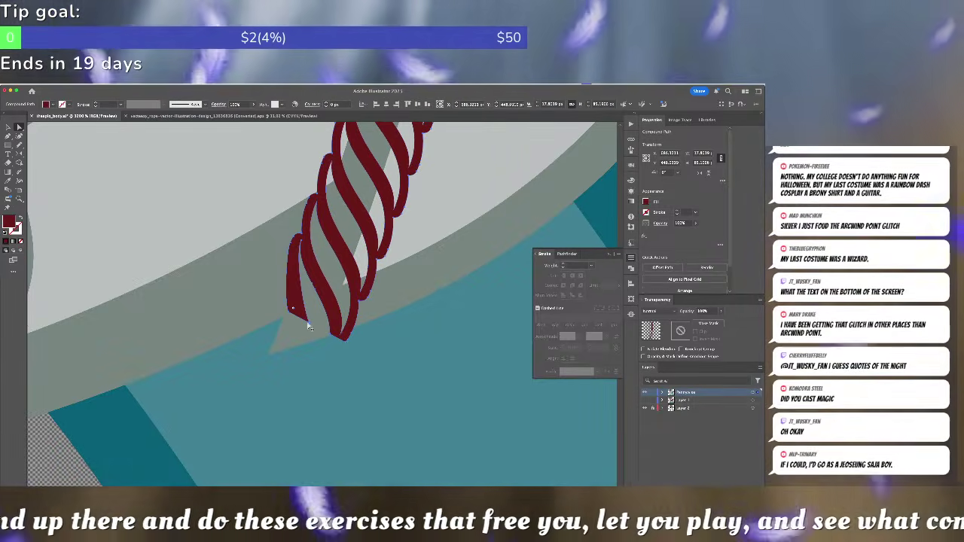
left_click(302, 323)
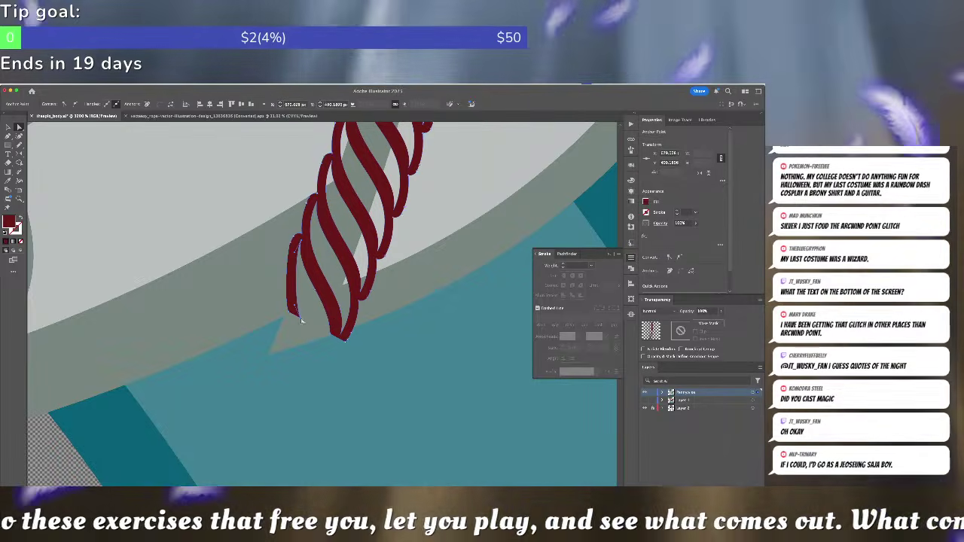
- Draw a curved dark red shape with the Pen tool that joins the open strands into a rounded lower rope end
key("p")
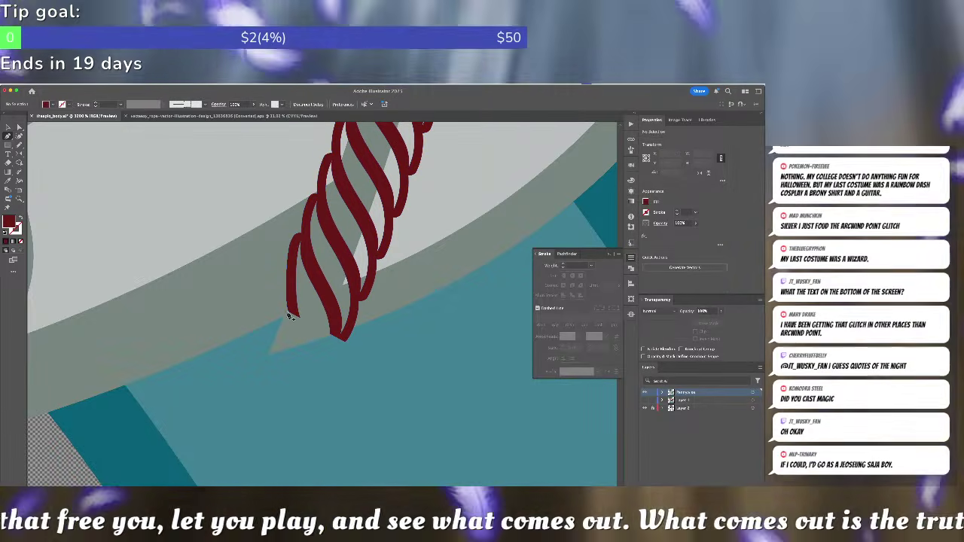
left_click(301, 337)
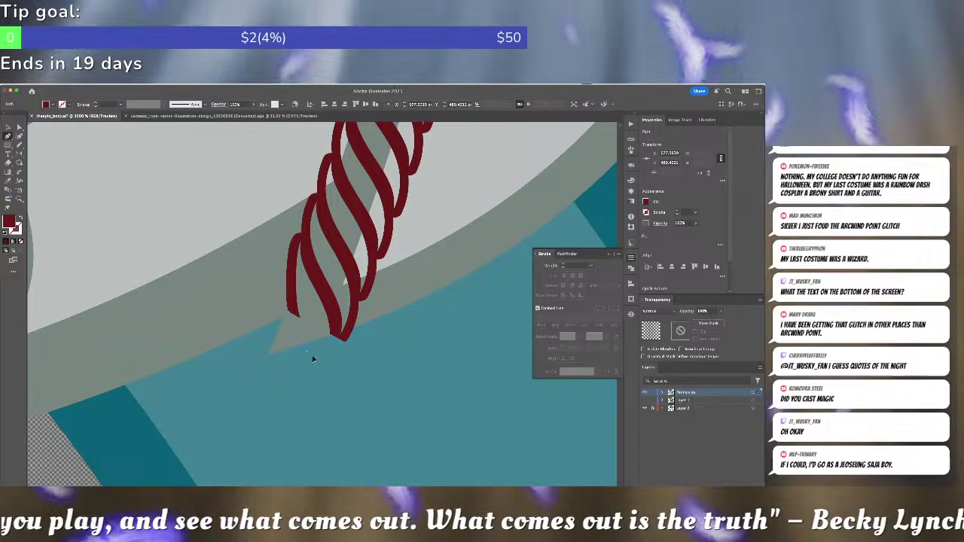
left_click(345, 344)
left_click_drag(345, 343, 329, 349)
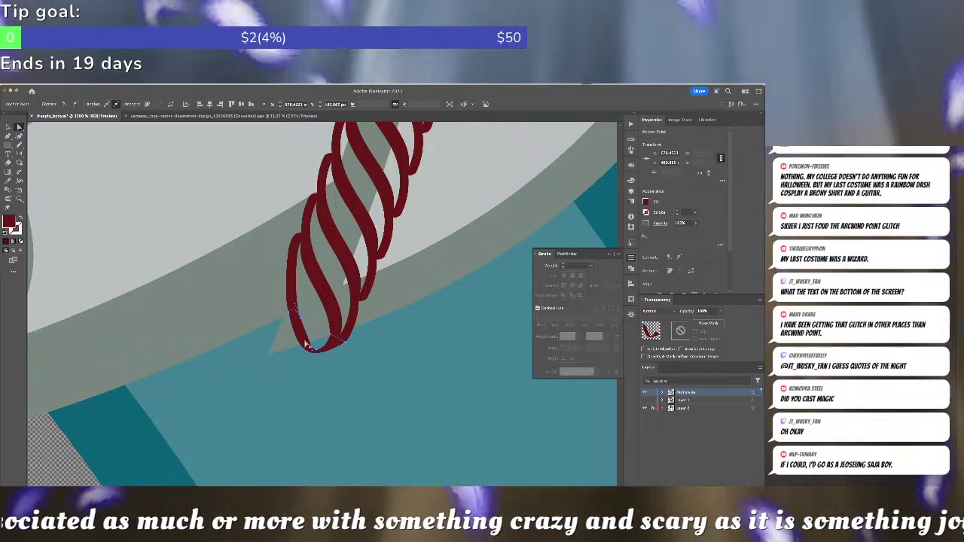
scroll(303, 332, "up", 2)
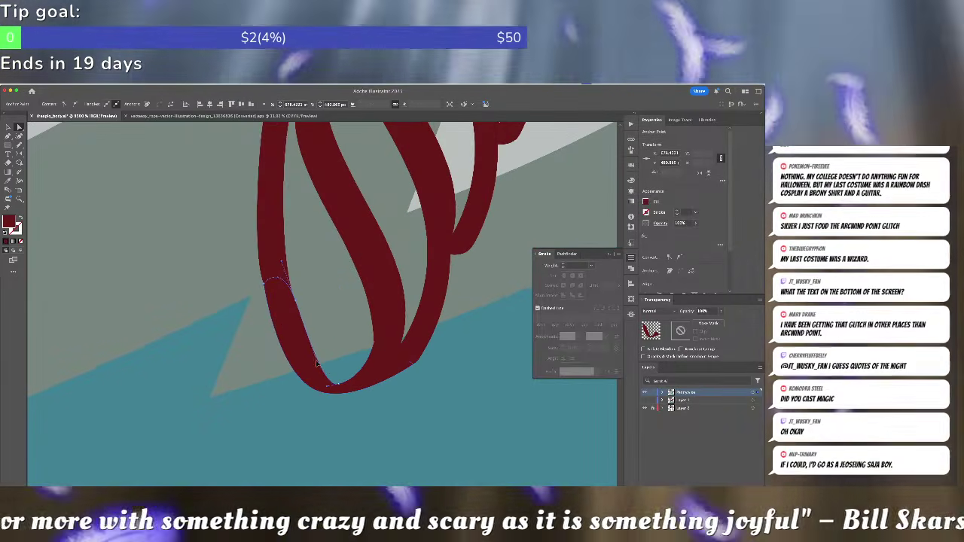
left_click(371, 290)
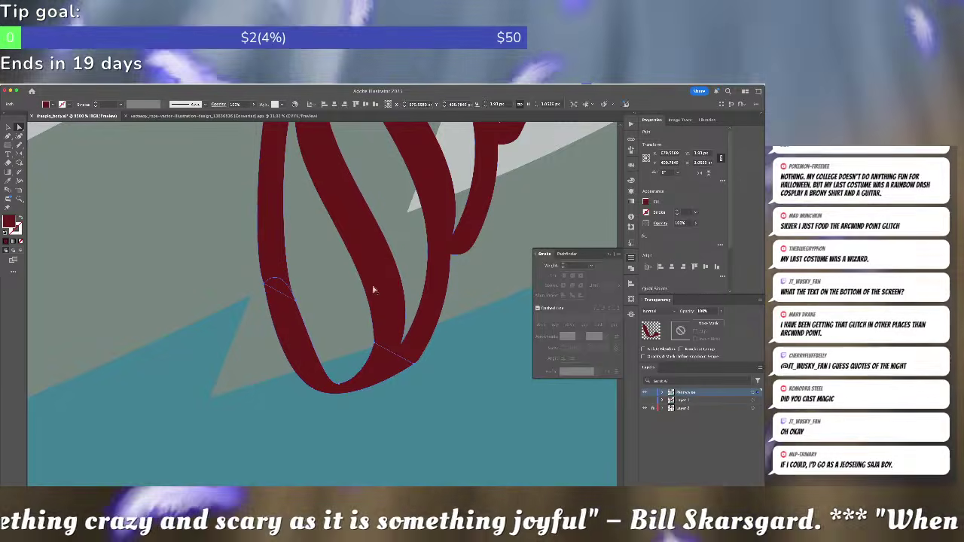
- Unite the curved end shape with the torso rope's dark red outline and clear the selection
key("v")
left_click(386, 298)
left_click(386, 354, "shift")
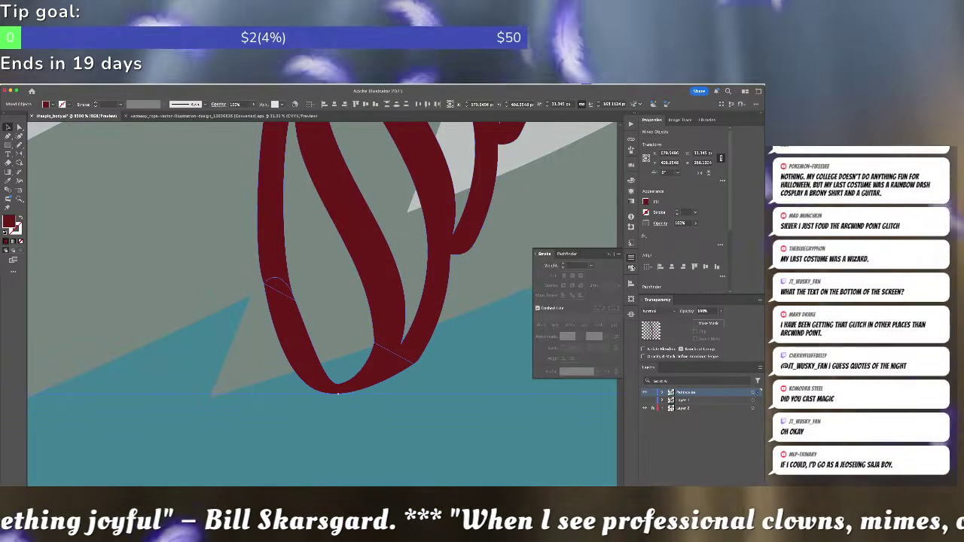
left_click(631, 268)
left_click(539, 275)
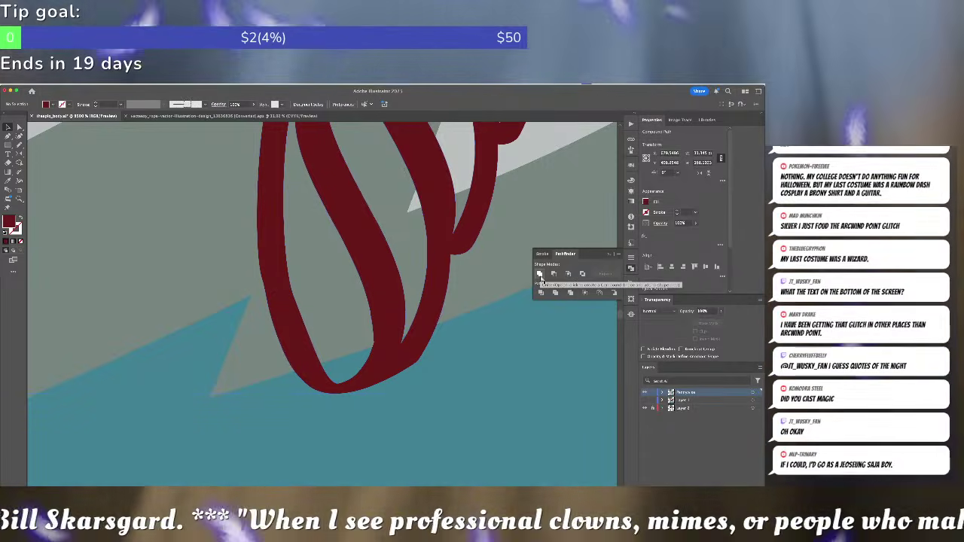
key("super+shift+a")
key("super+minus")
key("super+minus")
key("super+minus")
key("super+minus")
key("super+minus")
key("super+minus")
key("super+minus")
key("super+minus")
key("super+minus")
key("super+minus")
key("super+minus")
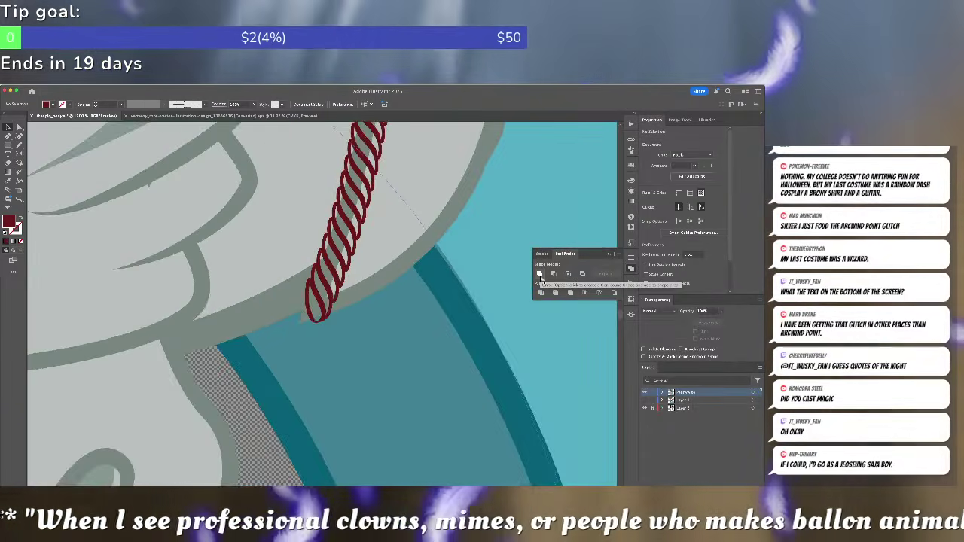
key("ctrl+plus")
key("ctrl+plus")
key("ctrl+plus")
key("ctrl+plus")
key("ctrl+plus")
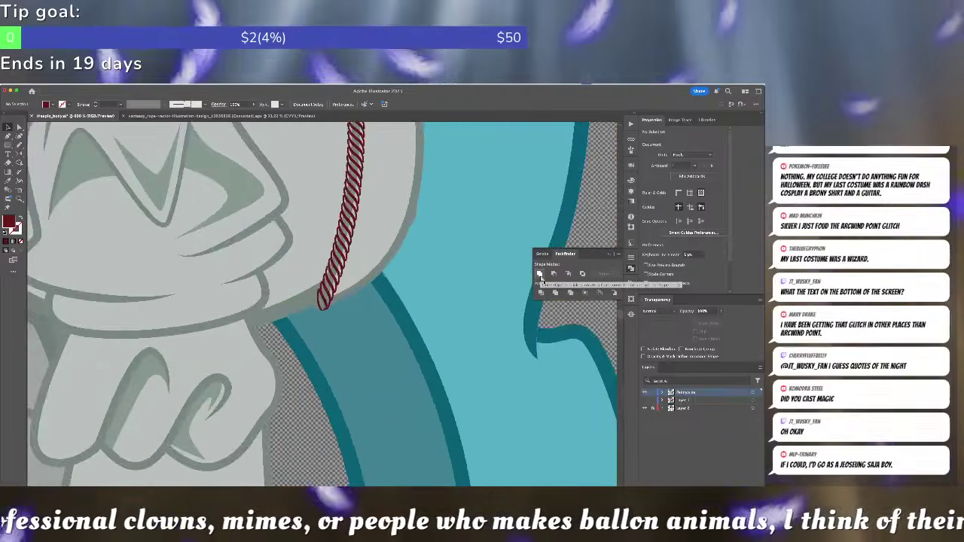
- Try to recolor the torso rope outline with the light red sampled from a sleeve tassel
left_click(363, 243)
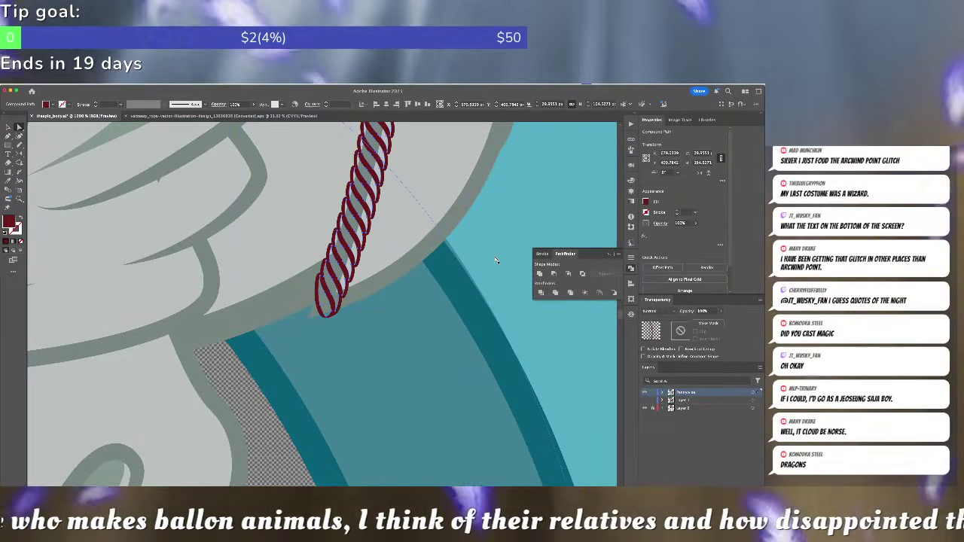
left_click_drag(287, 393, 490, 188)
left_click_drag(290, 471, 427, 261)
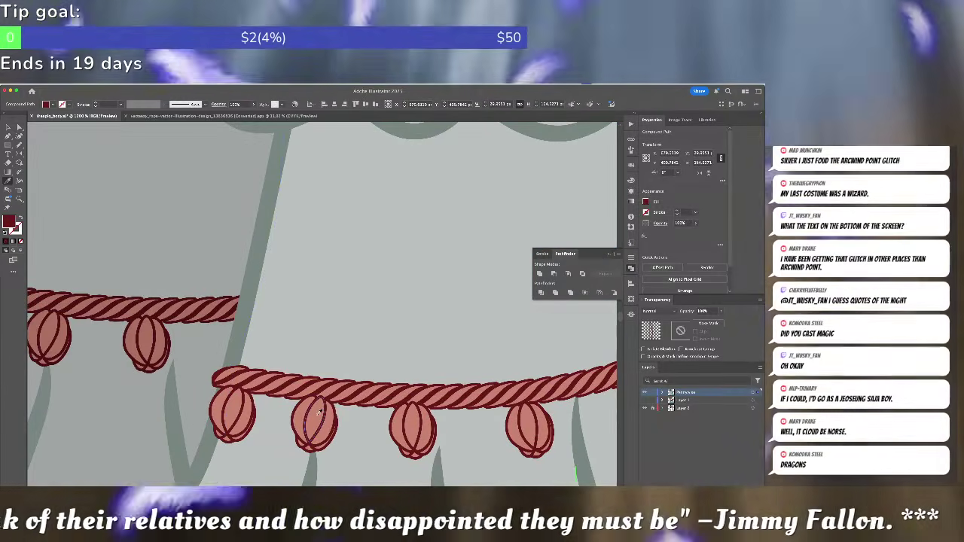
left_click(318, 414)
left_click_drag(447, 224, 277, 497)
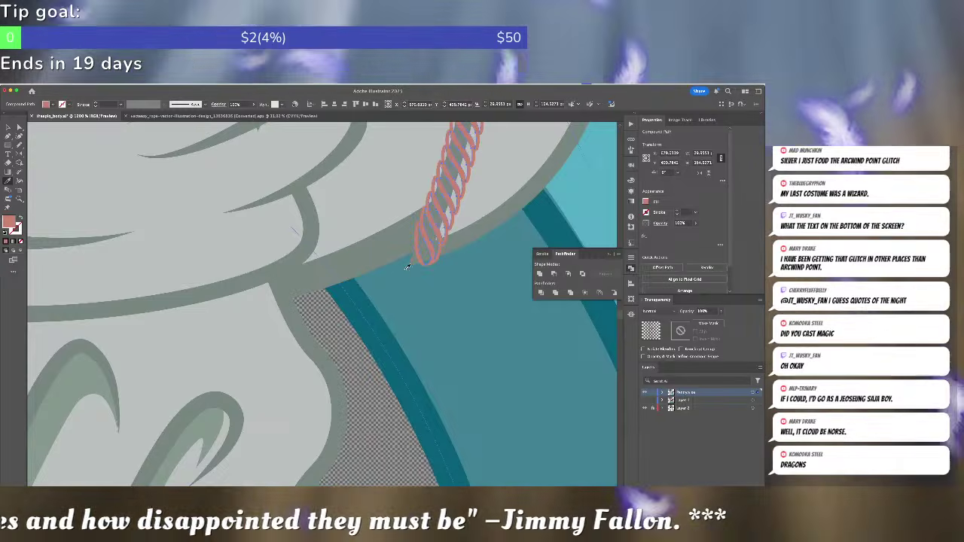
key("super+z")
left_click_drag(418, 258, 392, 347)
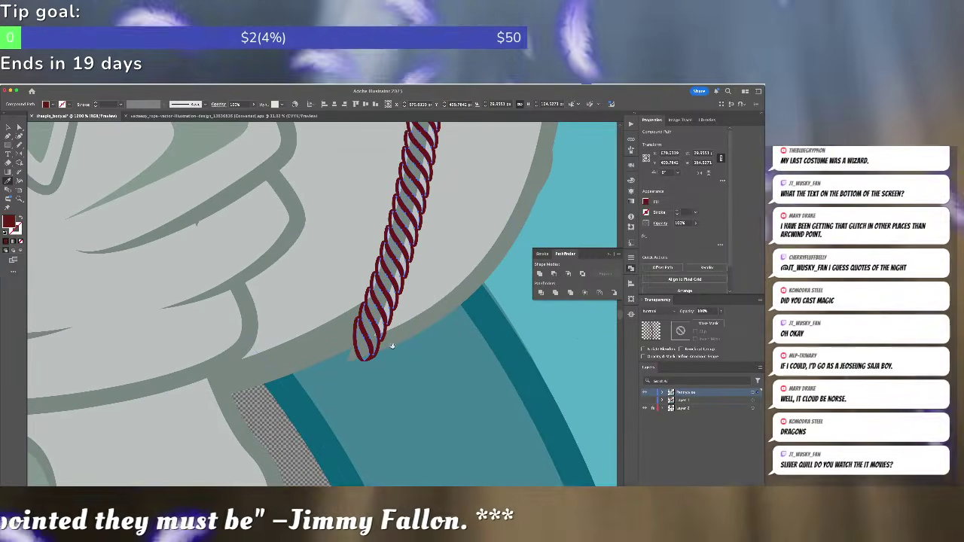
- Separate the torso rope's inner strand shapes from its dark red outline
key("super+z")
key("a")
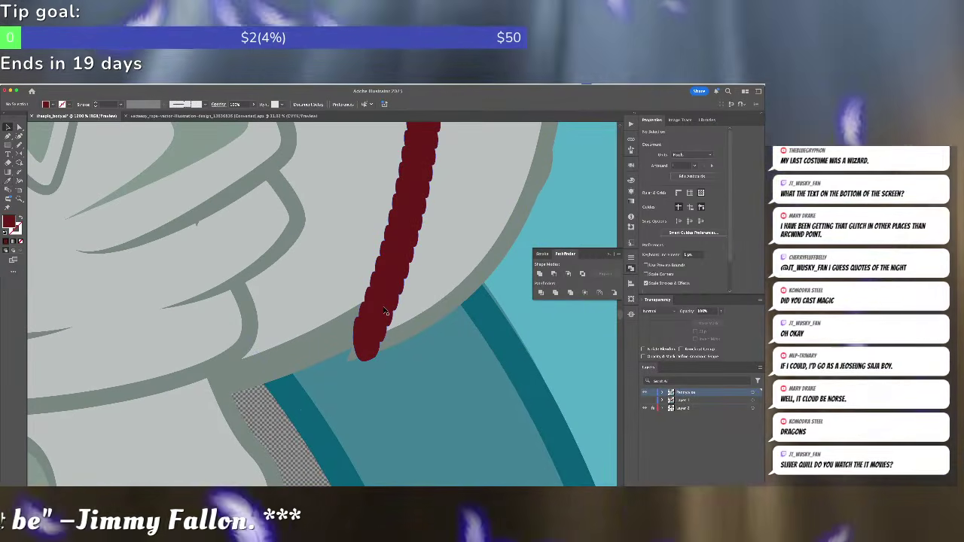
key("v")
key("super+z")
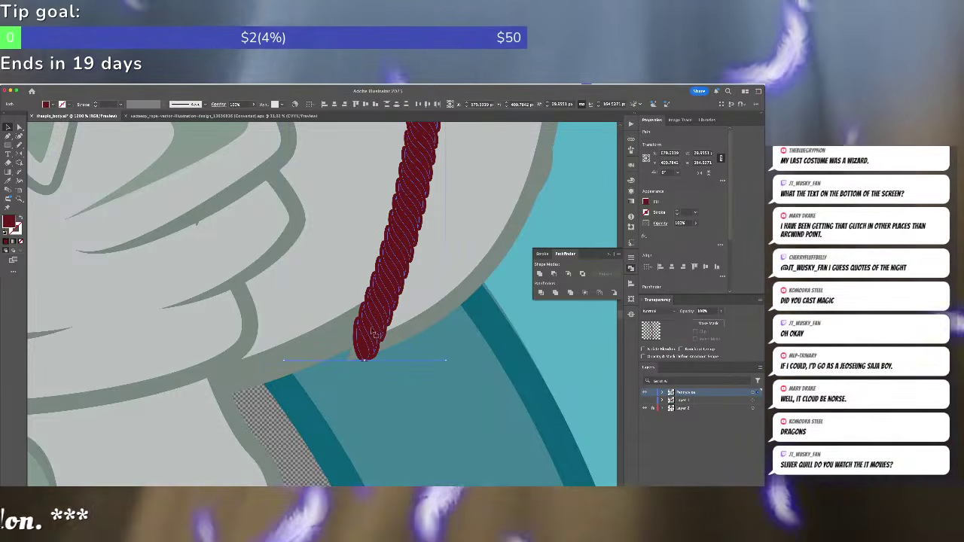
- Fill the torso rope's inner strand shapes with the light red sampled from the sleeve's tassel
left_click_drag(235, 387, 478, 181)
left_click_drag(324, 344, 537, 133)
left_click_drag(375, 412, 450, 272)
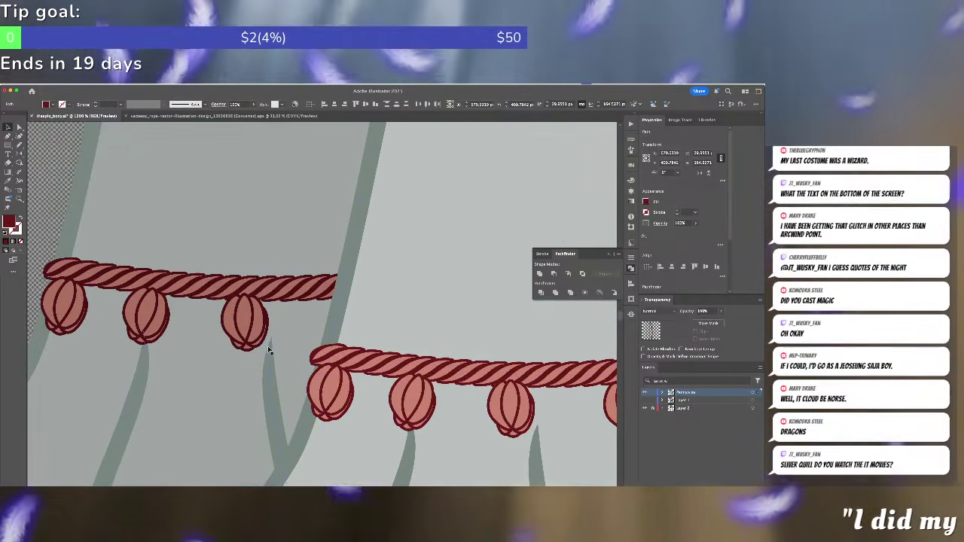
left_click(332, 384)
left_click_drag(482, 181, 271, 369)
left_click_drag(482, 144, 311, 406)
key("a")
left_click(316, 382)
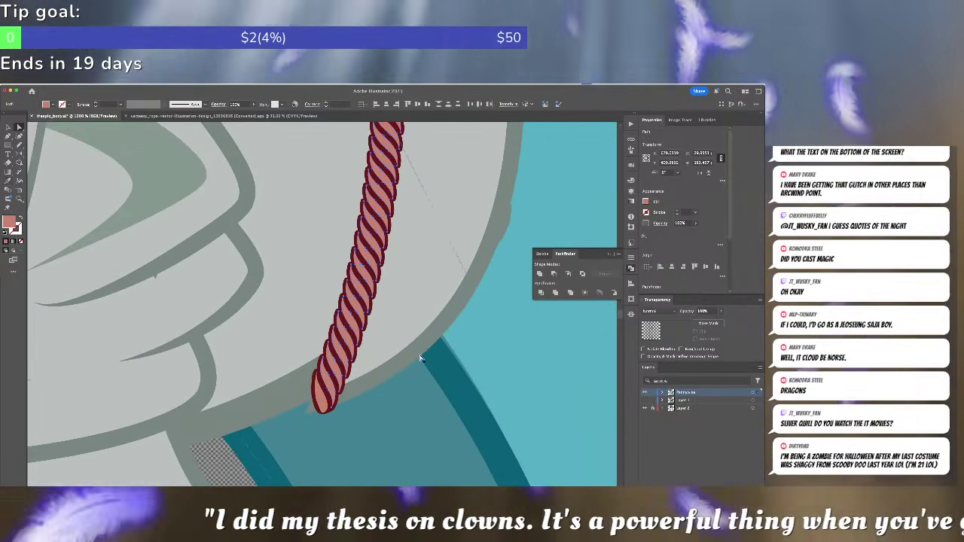
- Group the torso rope's light red strands with its dark red outline and clear the selection
left_click(318, 391)
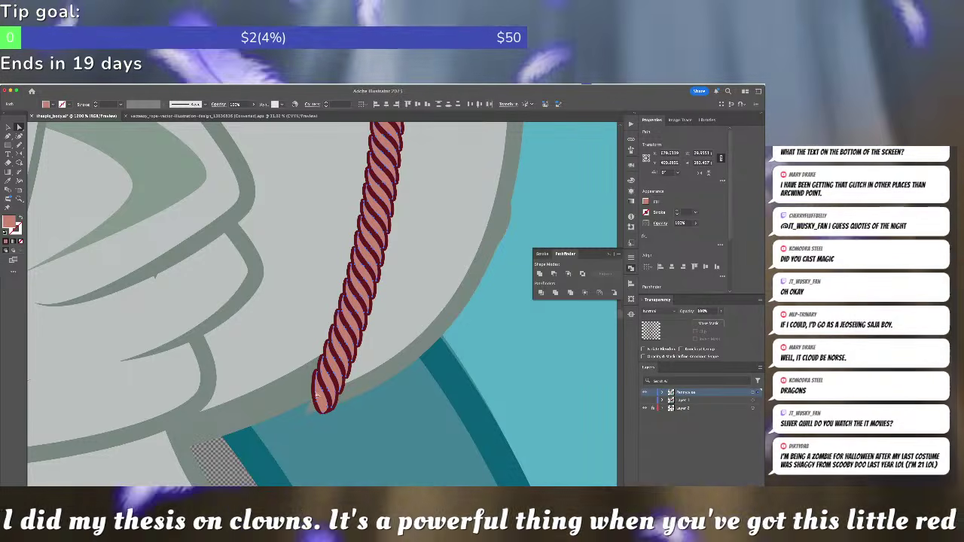
left_click(313, 392, "shift")
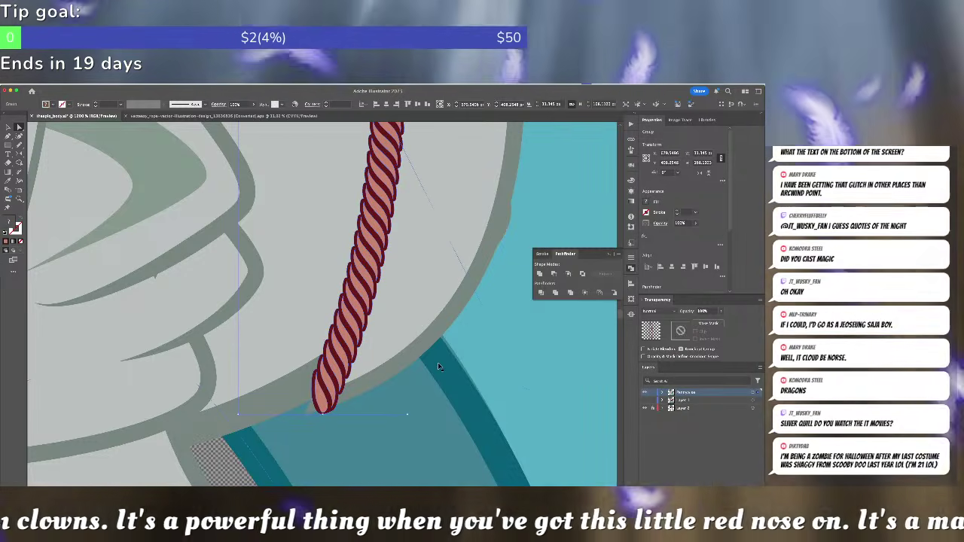
key("ctrl+minus")
key("ctrl+minus")
key("ctrl+minus")
key("super+plus")
key("super+plus")
key("super+plus")
key("super+plus")
key("super+plus")
key("super+plus")
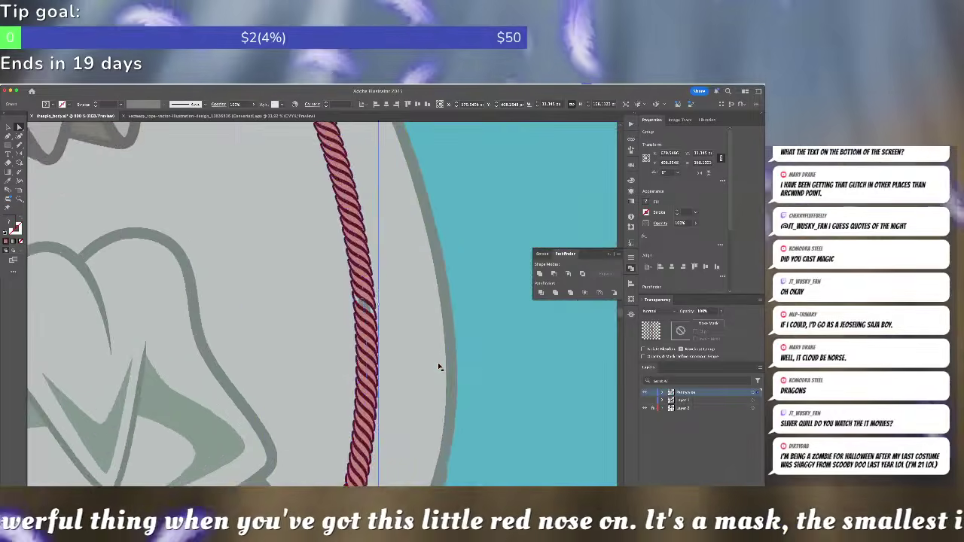
key("super+shift+a")
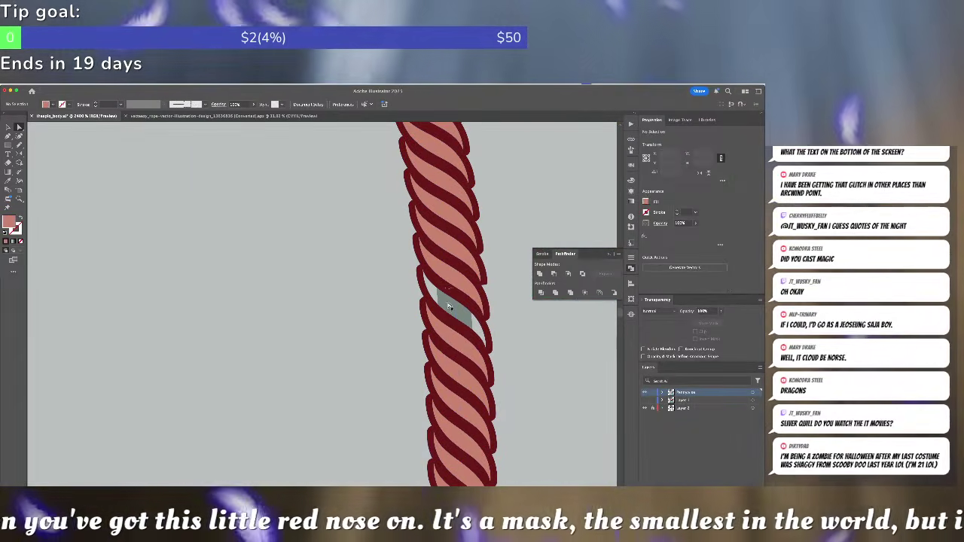
key("v")
left_click(449, 305)
key("super+shift+a")
left_click_drag(465, 300, 335, 299)
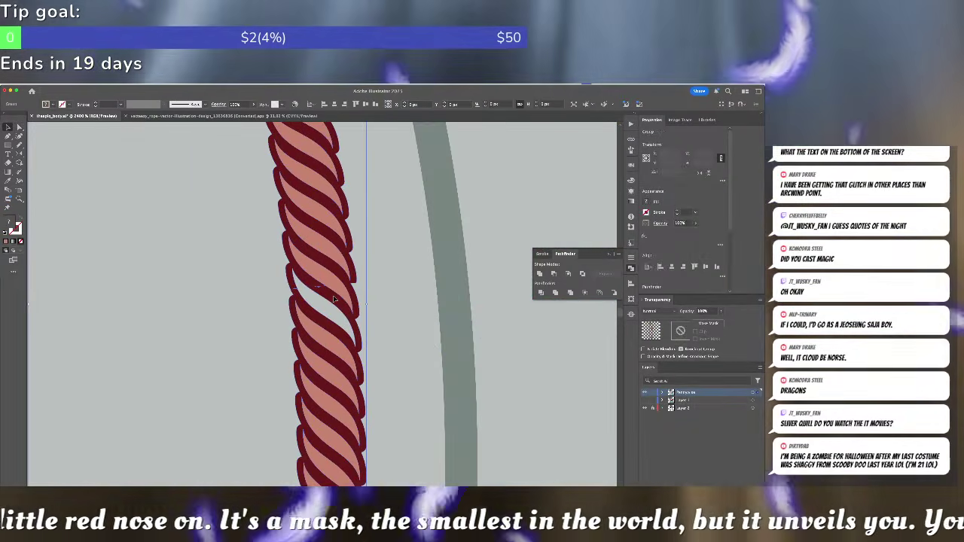
key("super+z")
- Isolate the torso rope group at the unfilled gap between its strands for direct editing
scroll(455, 323, "up", 3)
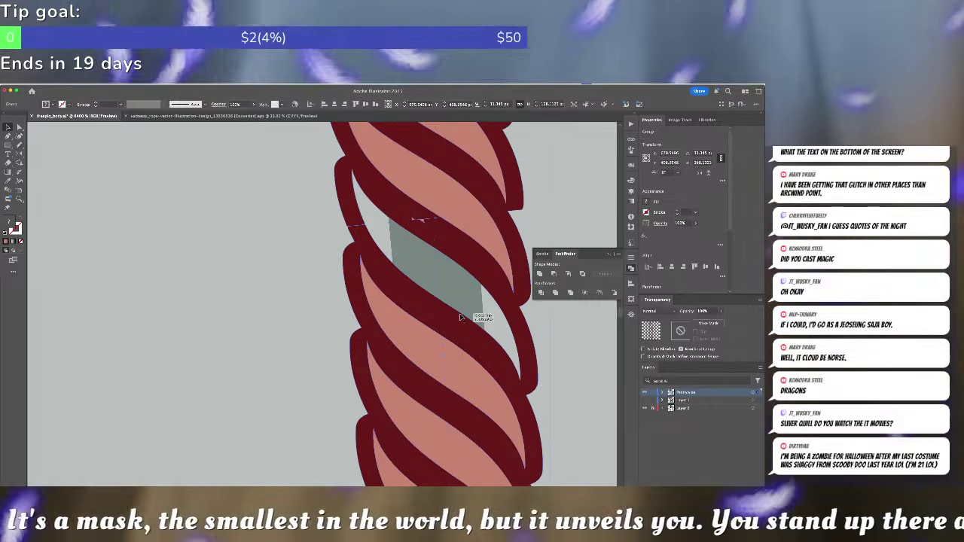
double_click(469, 271)
key("a")
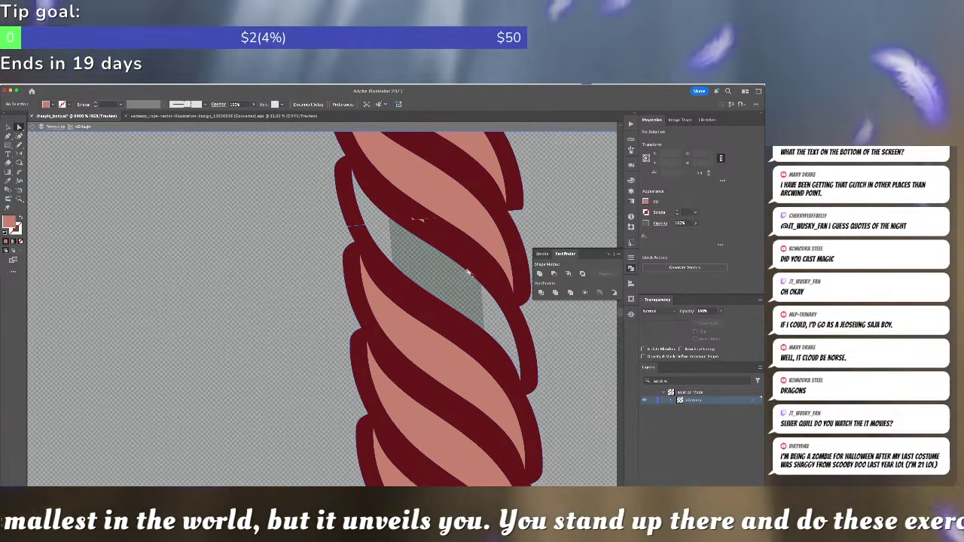
- Try to delete the dark red outline piece bordering the unfilled gap in the rope
left_click(465, 271)
key("Delete")
key("super+z")
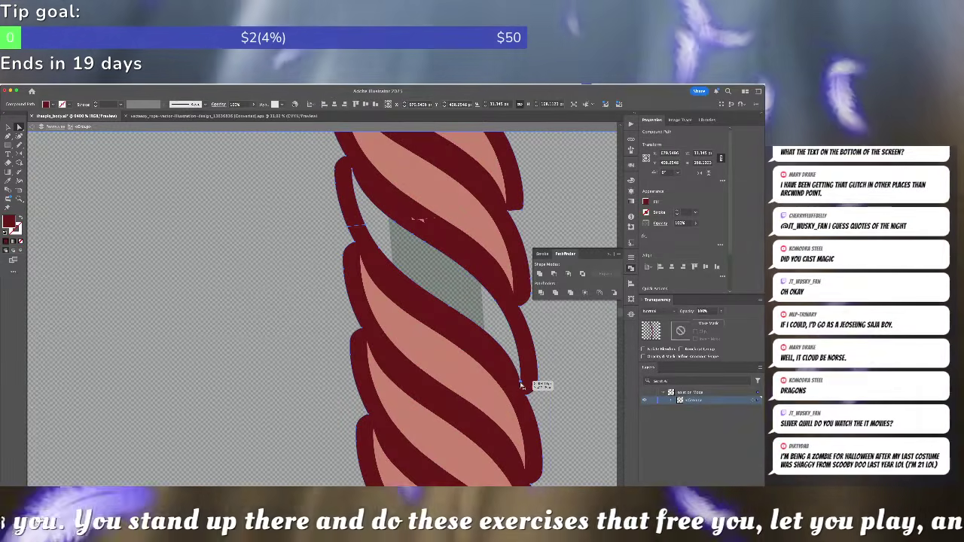
- Shift the dark red outline's outer anchor point at the seam beside the unfilled gap so the adjoining ends overlap
key("a")
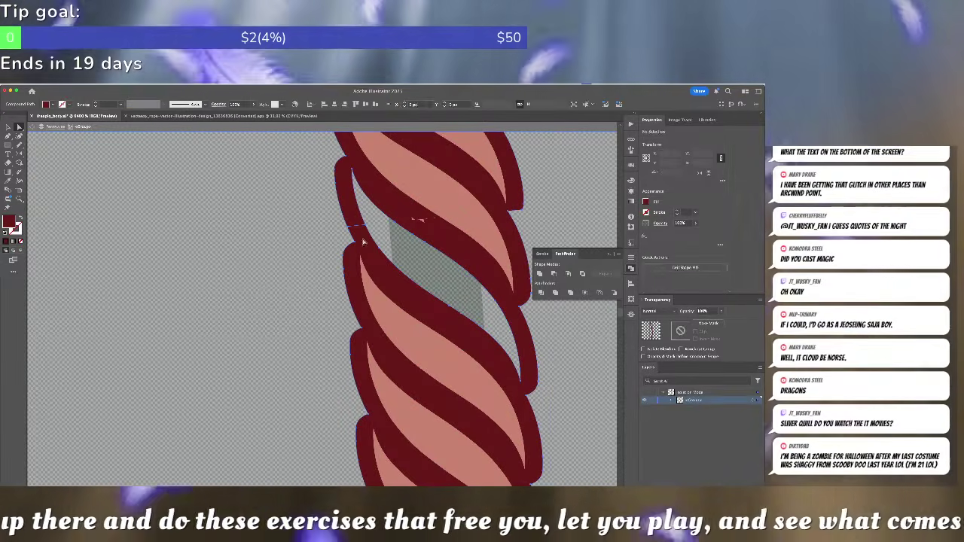
left_click(359, 234)
scroll(357, 229, "up", 6)
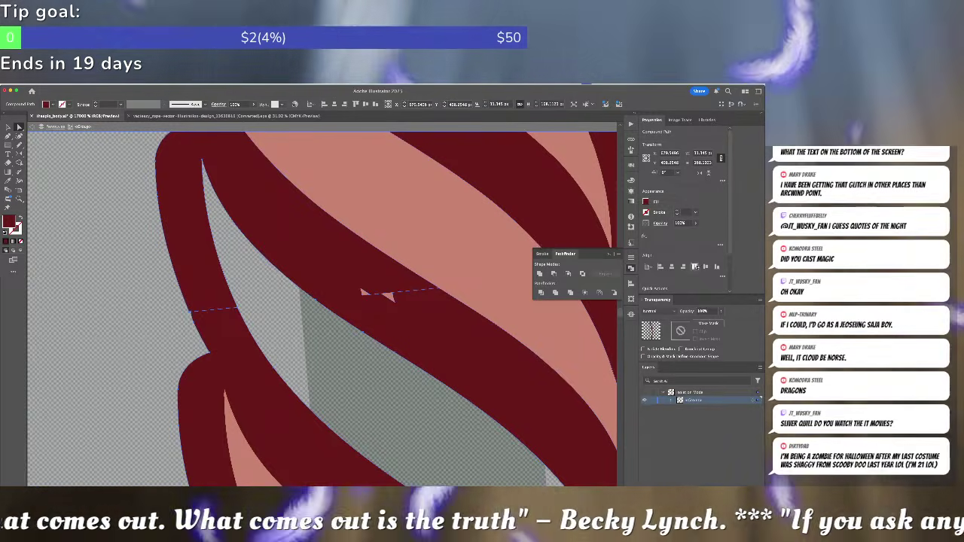
key("super+Tab")
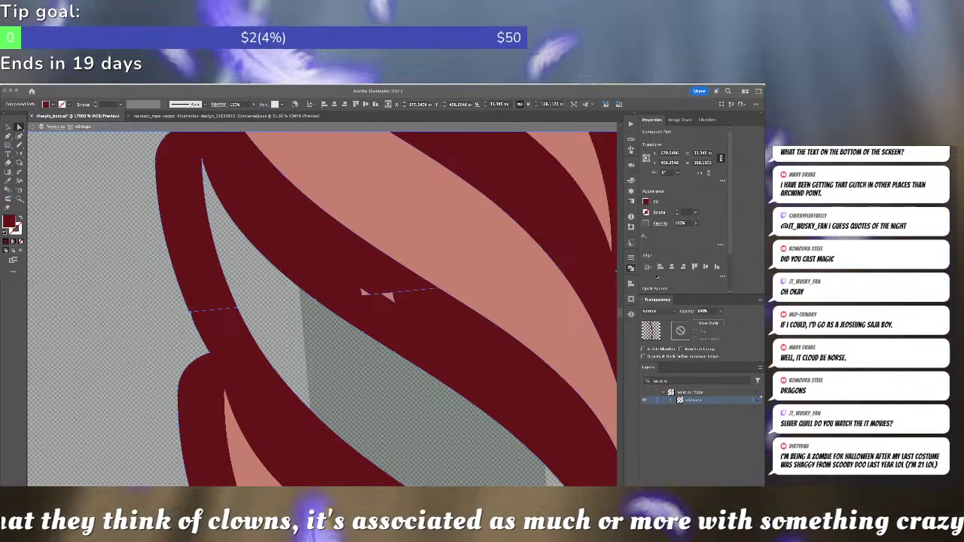
left_click(238, 349)
key("super+=")
left_click_drag(241, 332, 608, 393)
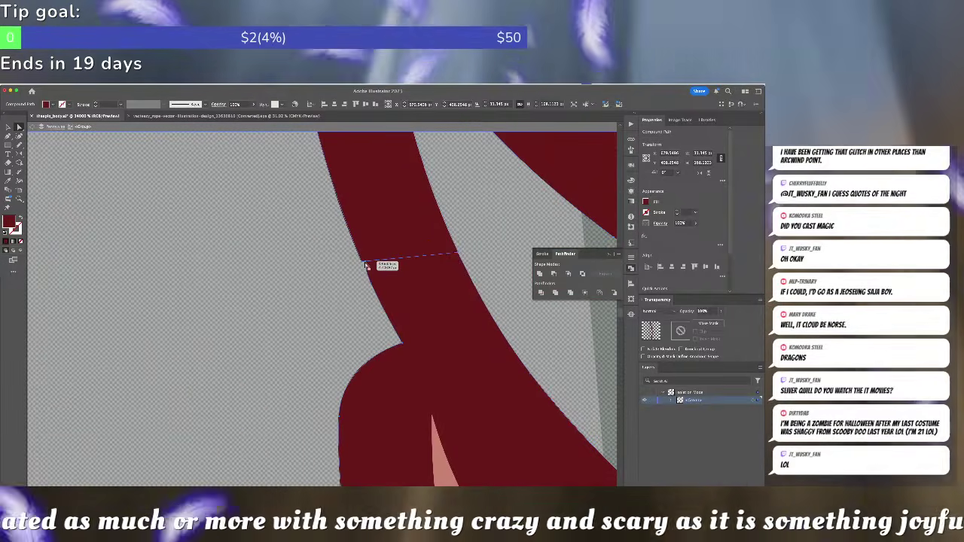
left_click(365, 265)
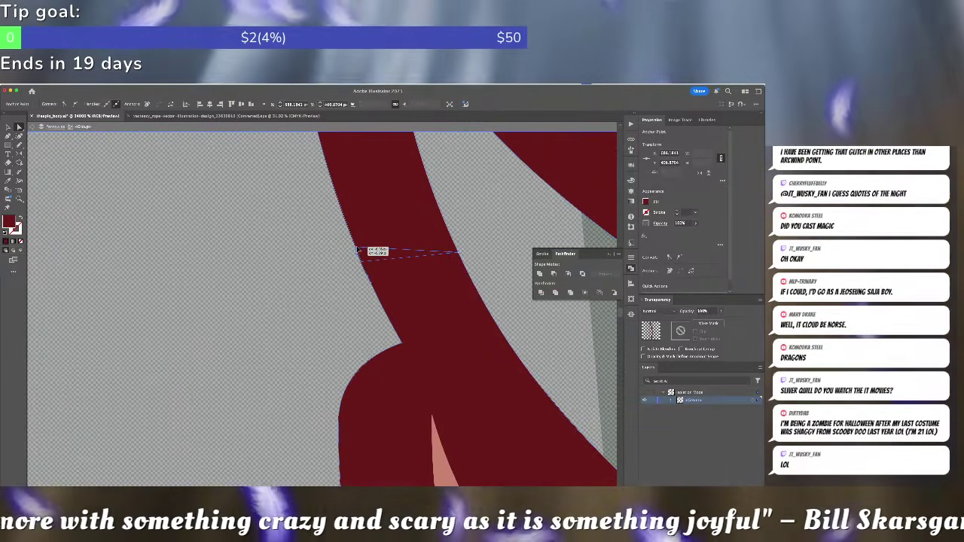
- Delete the stray anchor points forming the thin sliver off the light red strand above the unfilled gap
scroll(359, 316, "up", 3)
scroll(359, 316, "right", 5)
scroll(357, 345, "right", 5)
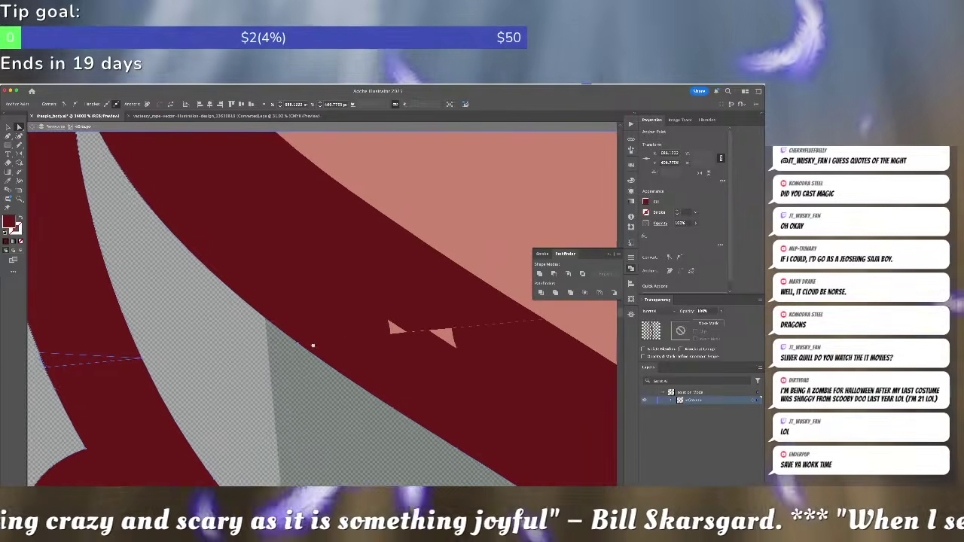
left_click(298, 348)
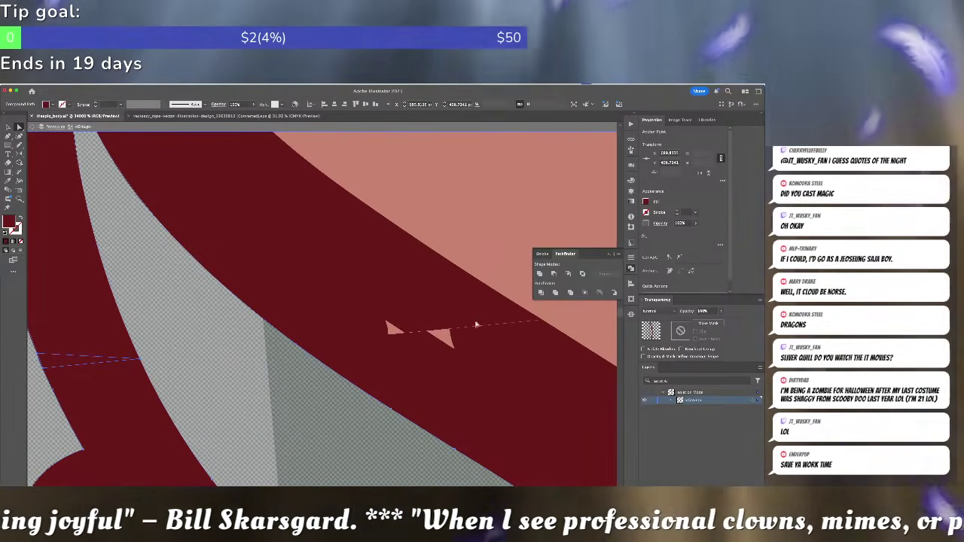
left_click(512, 324)
mouse_move(549, 327)
left_mouse_down()
mouse_move(531, 316)
mouse_move(555, 336)
left_mouse_up()
left_click(454, 349)
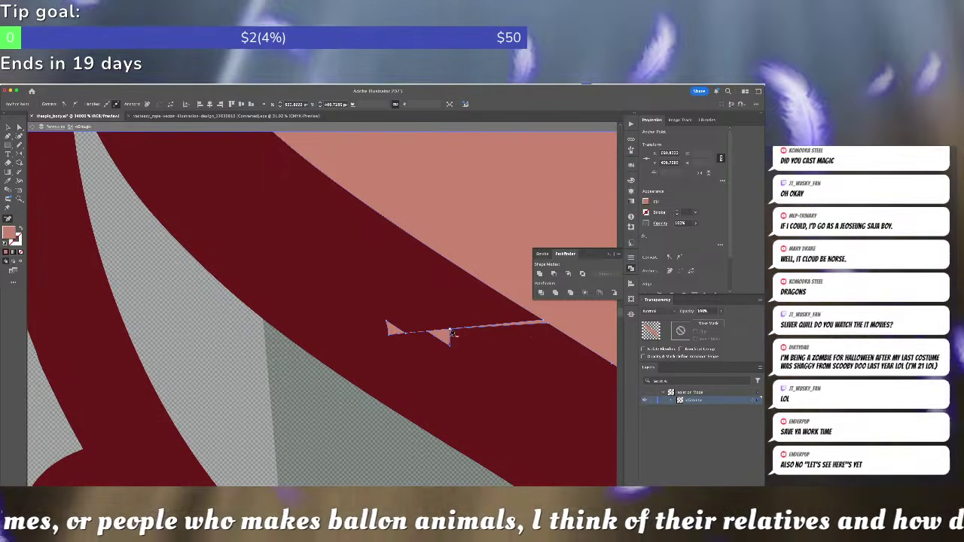
left_click(451, 330)
left_click(451, 346)
left_click(432, 335)
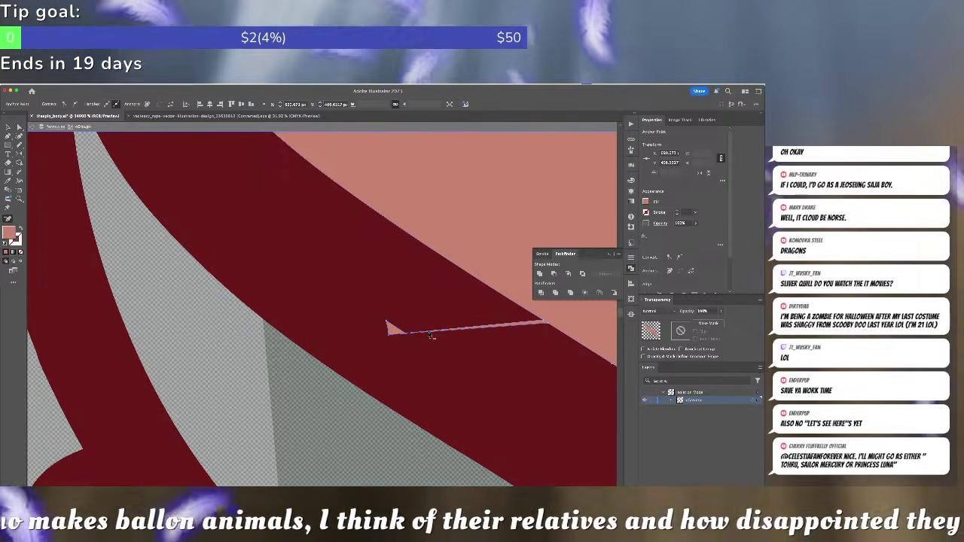
left_click(411, 335)
left_click(389, 322)
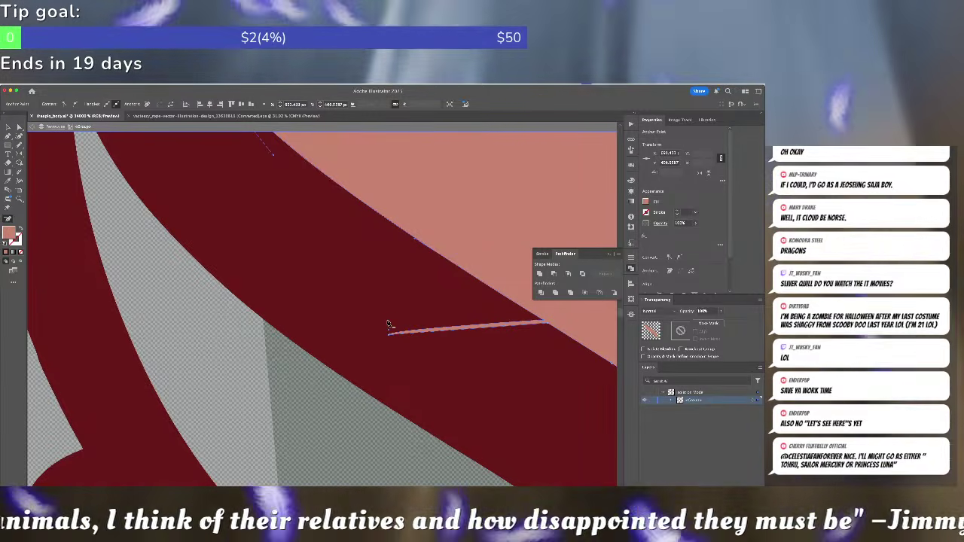
left_click(389, 333)
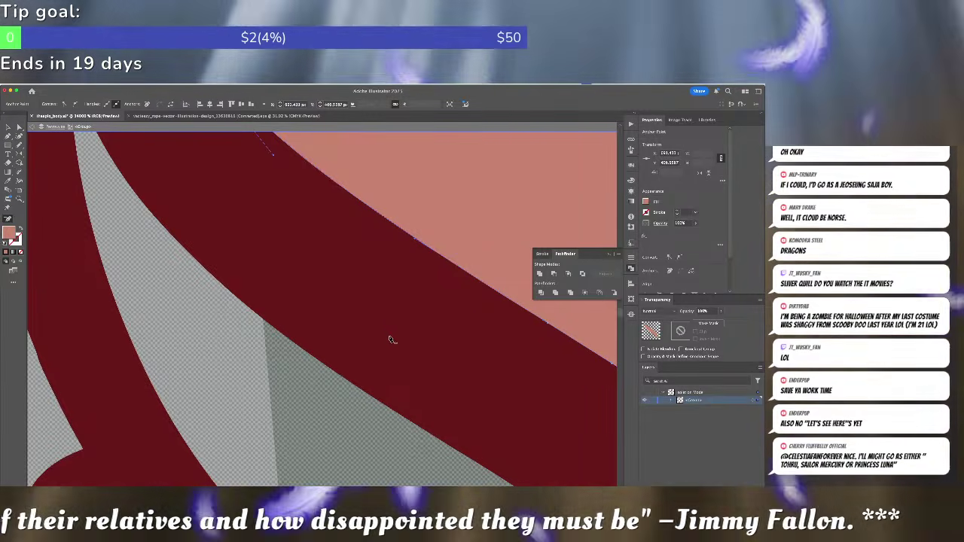
- Unite the overlapping dark red outline at the seam and delete the leftover anchor point on its outer edge
left_click_drag(288, 372, 504, 395)
key("a")
left_click(297, 388)
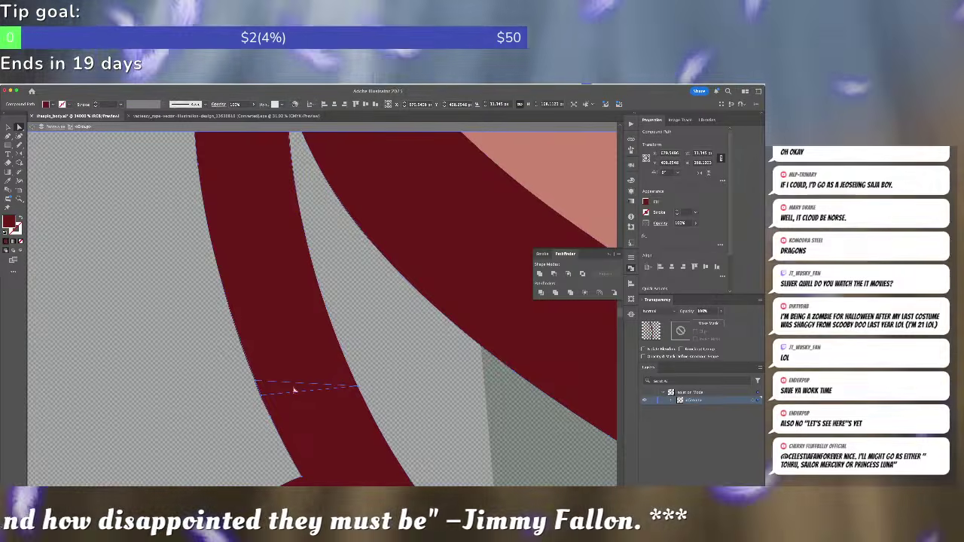
left_click_drag(263, 397, 273, 329)
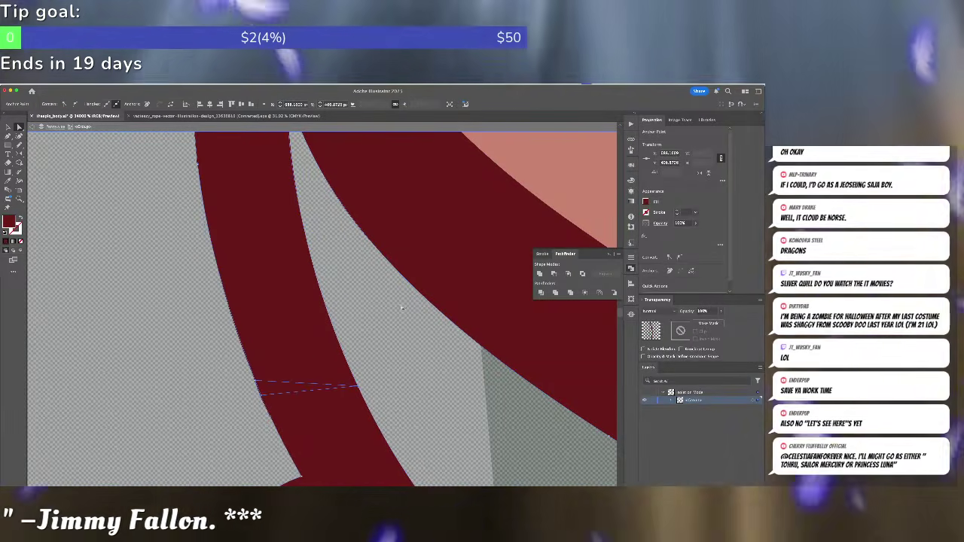
left_click(539, 273)
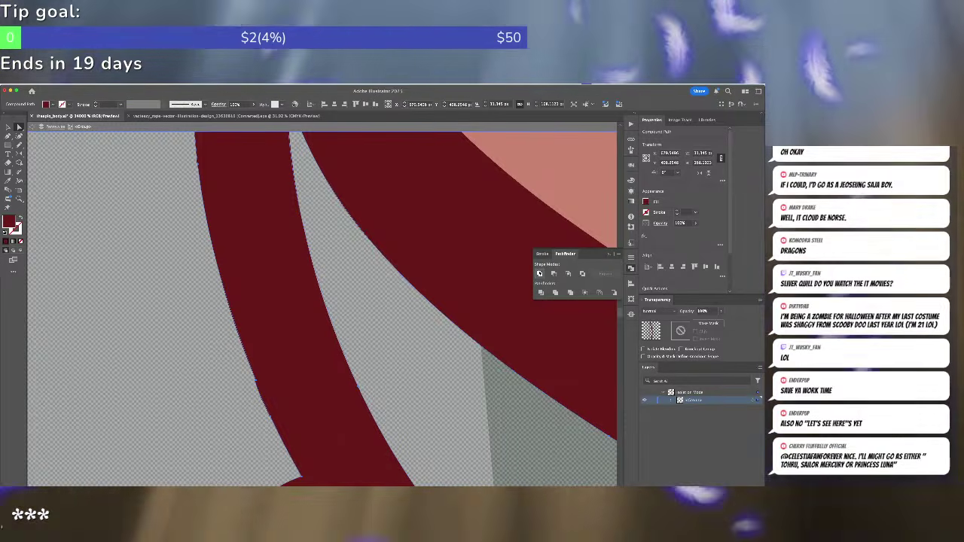
key("minus")
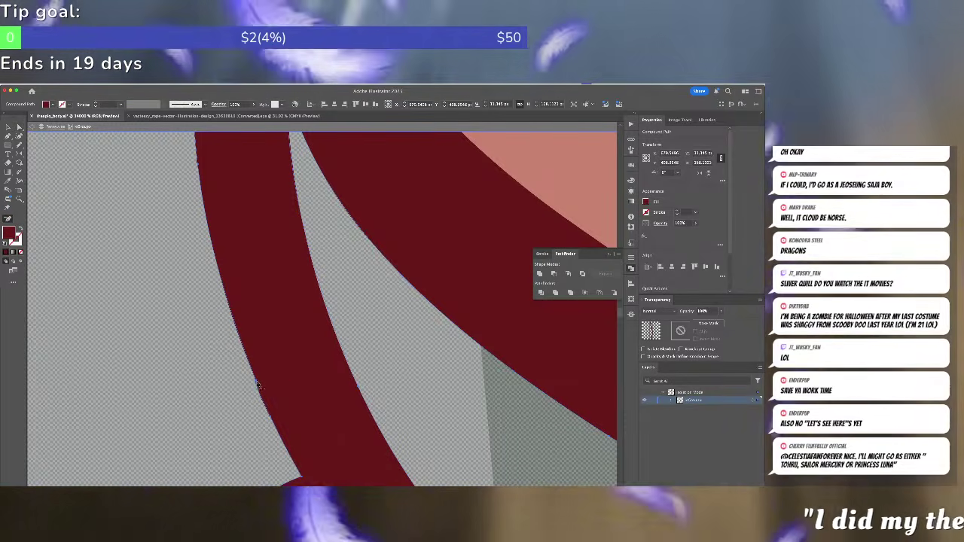
left_click(258, 385)
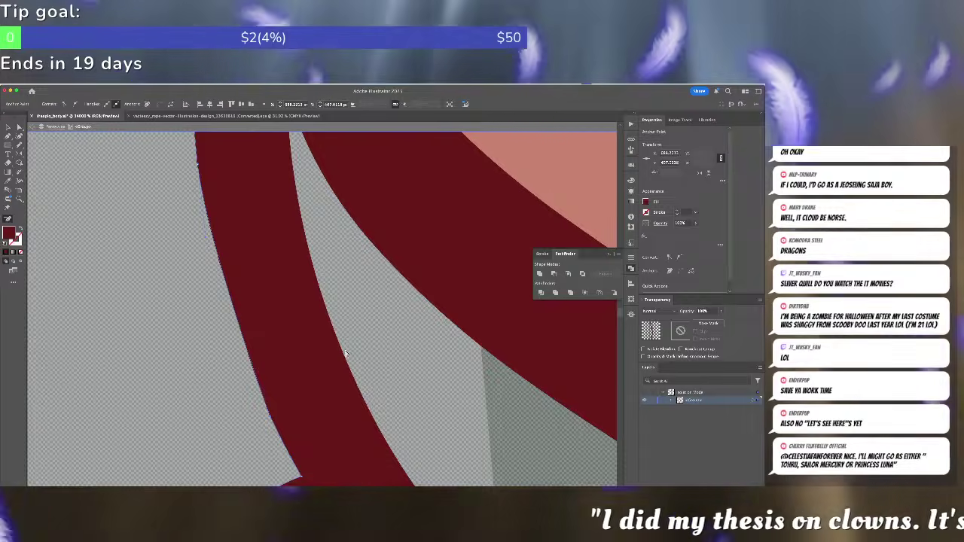
- Separate the gap's inner contour from the dark red outline, fill it with the neighbouring strand's light red, and leave isolation
key("super+minus")
key("super+minus")
key("super+minus")
key("super+shift+a")
key("a")
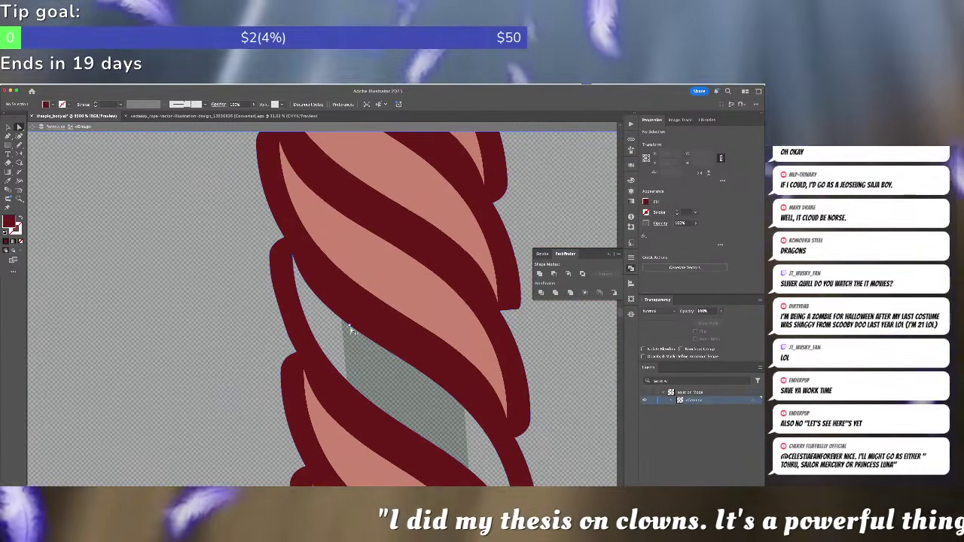
left_click(350, 328)
key("v")
key("Delete")
left_click(413, 295)
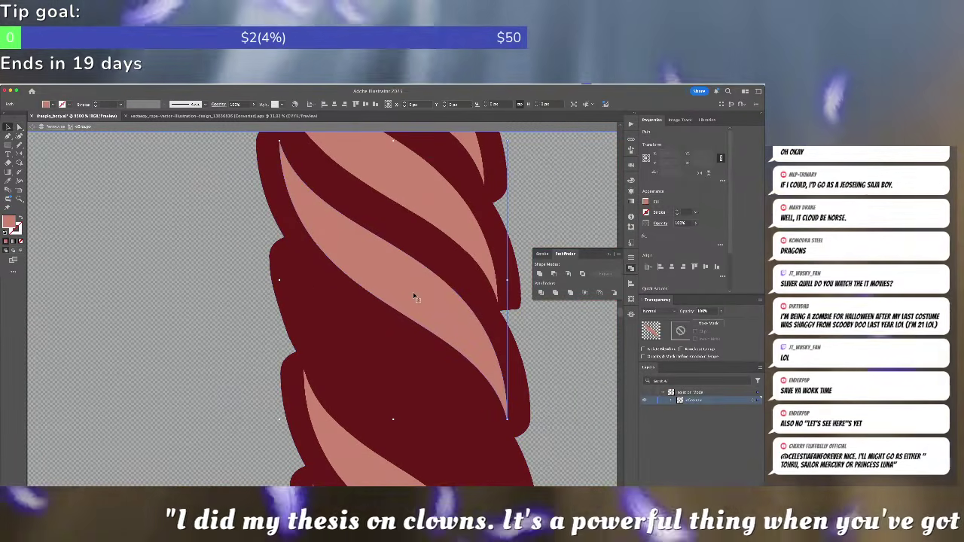
left_click(413, 297)
key("super+shift+a")
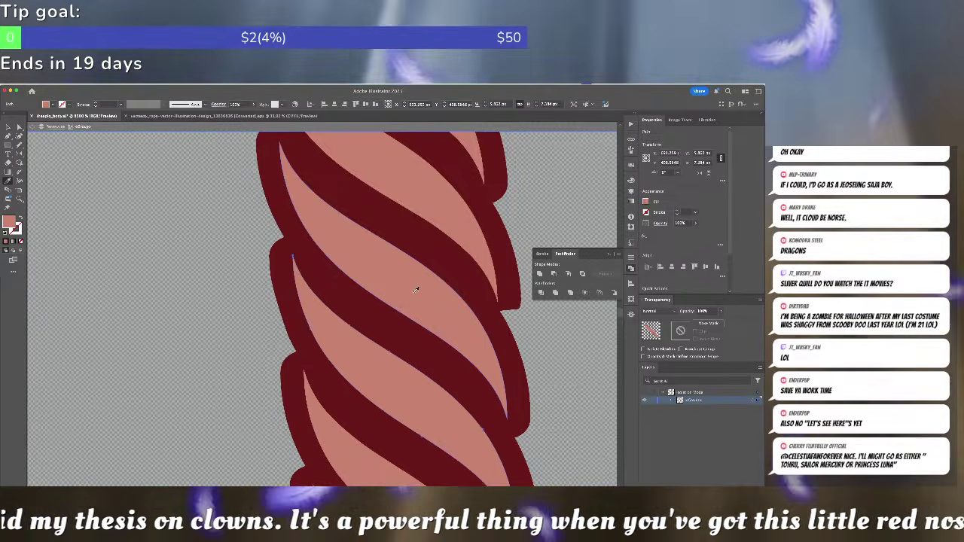
key("super+shift+d")
- Restack the completed torso rope so its upper end sits behind the collar ruffles
key("super+minus")
key("super+minus")
key("super+minus")
key("super+minus")
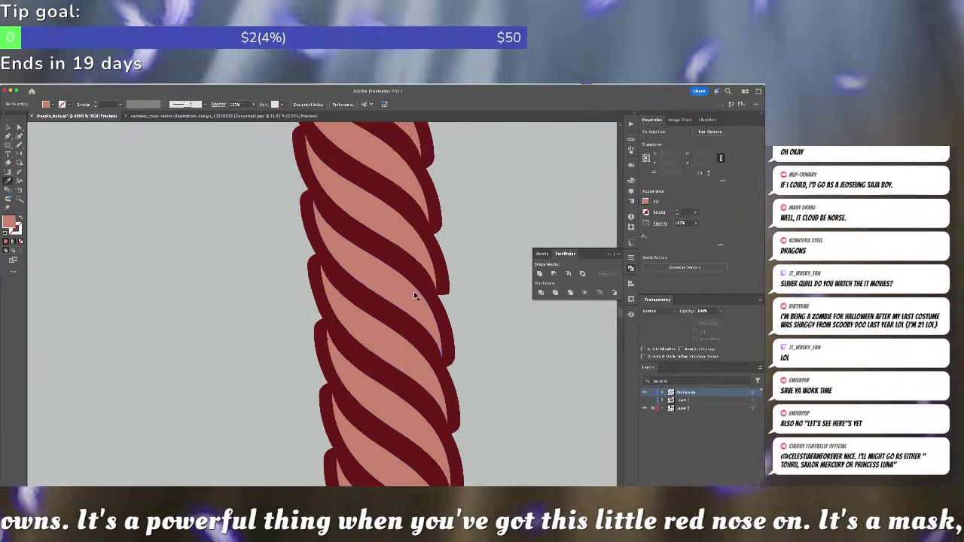
key("super+minus")
key("super+minus")
key("super+minus")
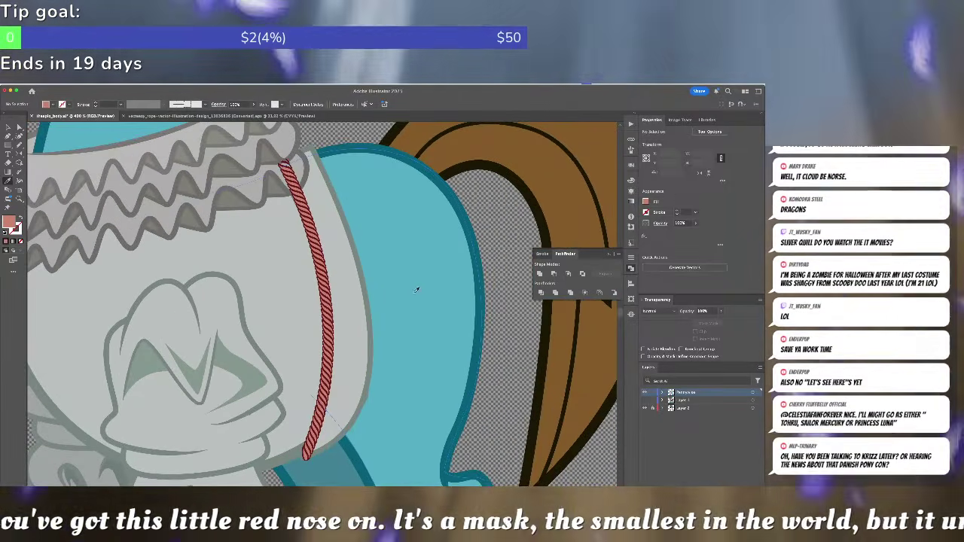
key("a")
left_click(321, 263)
key("Delete")
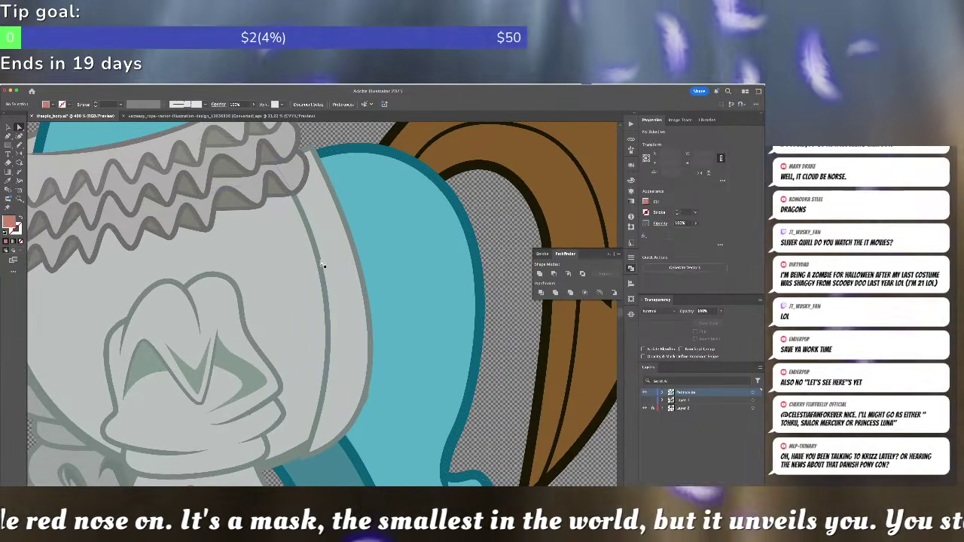
key("super+z")
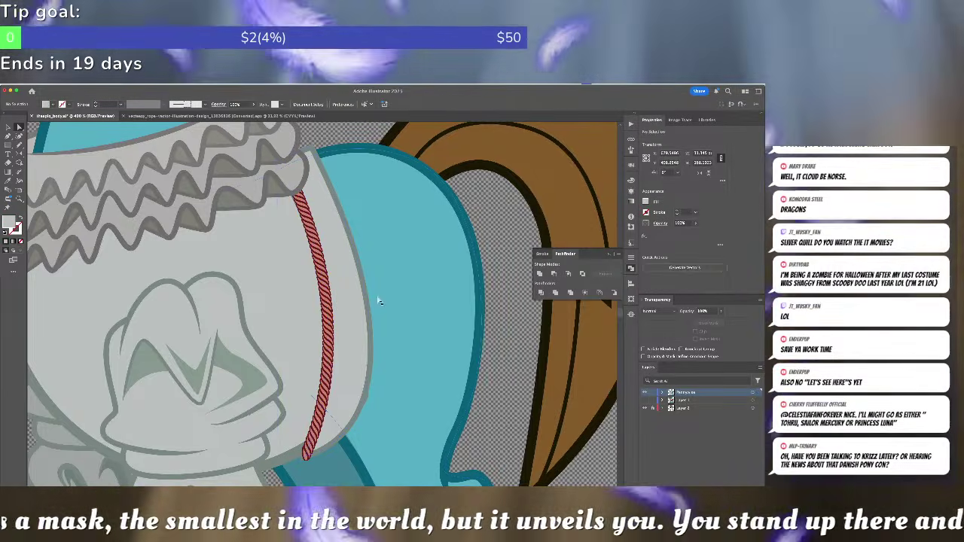
- Isolate the torso rope's group and place a slightly rotated copy of the rope along the torso's outer edge
key("v")
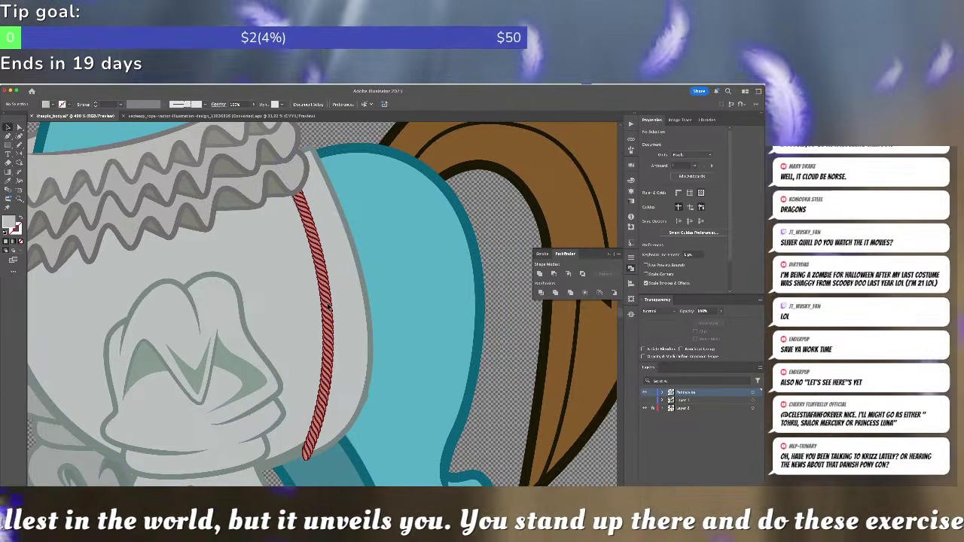
left_click(327, 307)
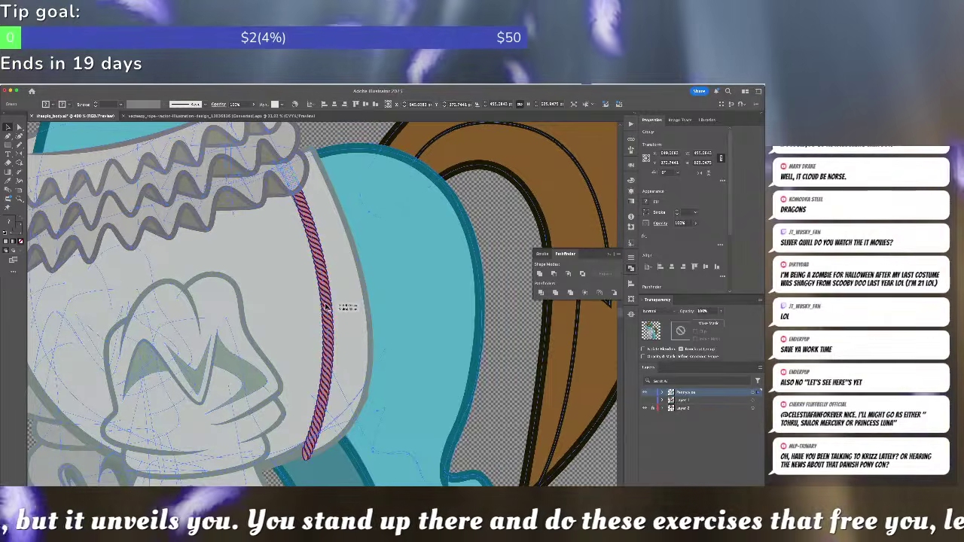
double_click(326, 306)
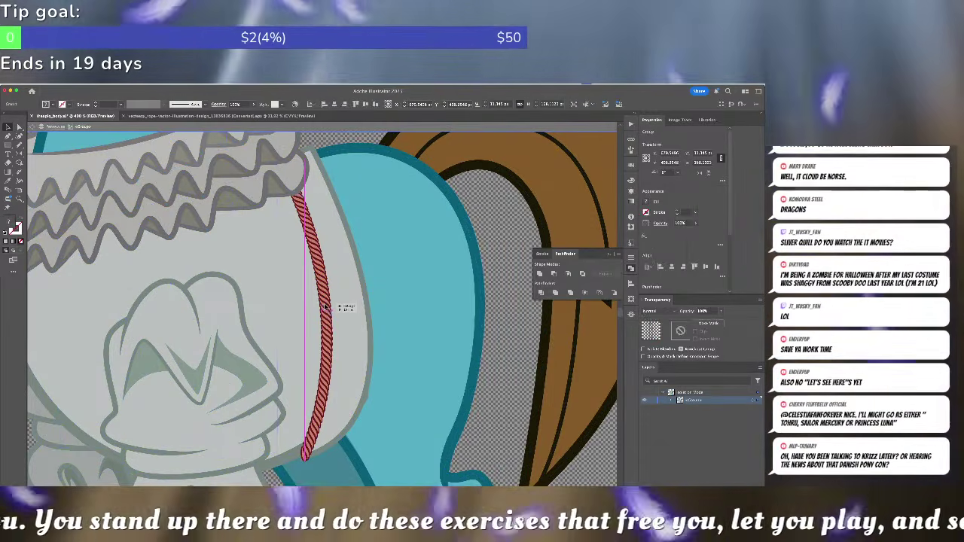
left_click_drag(325, 307, 369, 291)
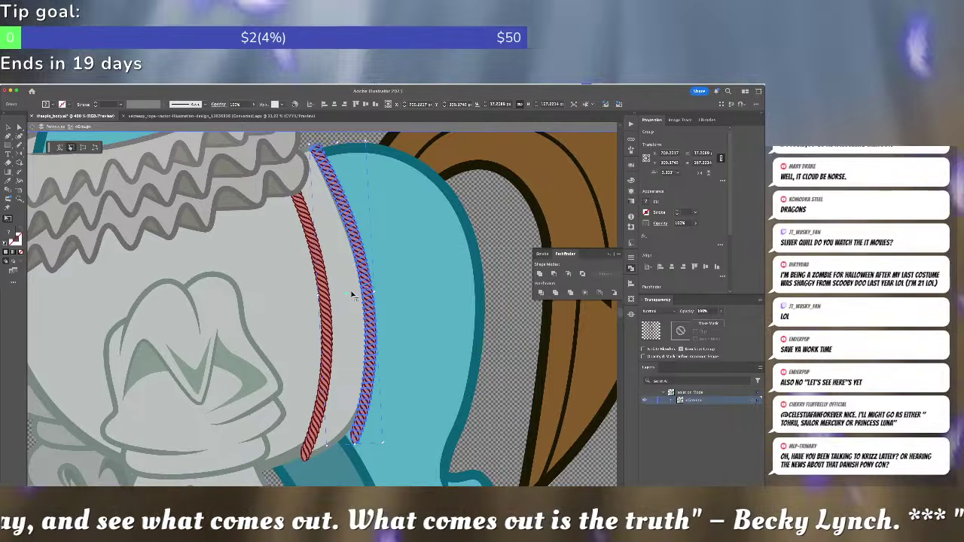
- Bend the copied rope with Puppet Warp pins at its ends and along its length to follow the torso's outer curve
left_click(7, 208)
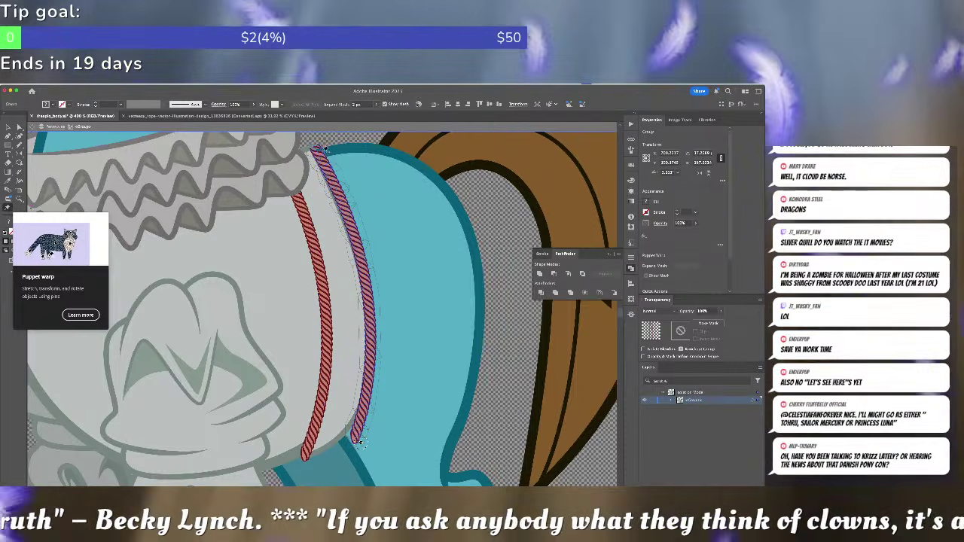
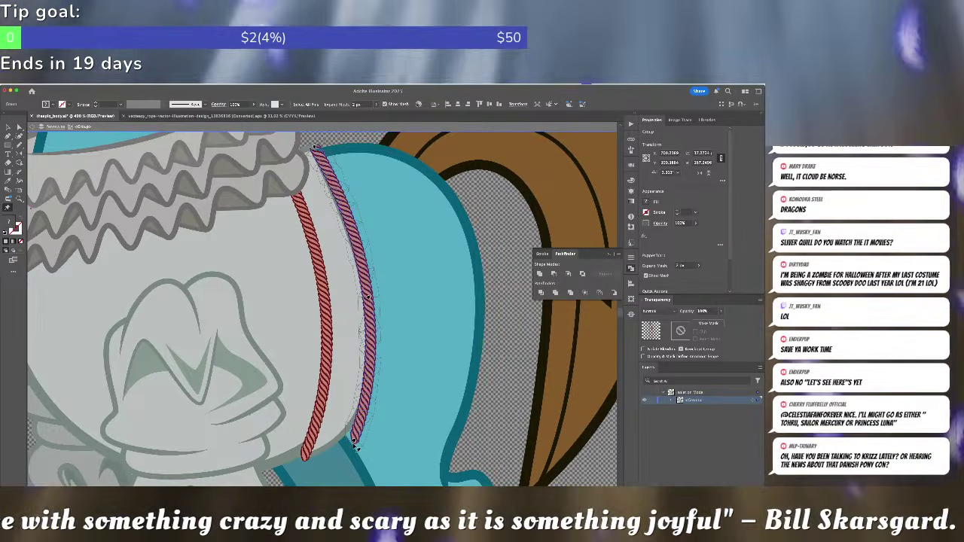
mouse_move(378, 445)
left_mouse_down()
mouse_move(473, 336)
mouse_move(312, 422)
mouse_move(279, 467)
mouse_move(482, 365)
mouse_move(350, 440)
mouse_move(297, 422)
mouse_move(413, 423)
mouse_move(324, 418)
mouse_move(320, 407)
mouse_move(437, 373)
mouse_move(260, 429)
mouse_move(452, 343)
mouse_move(414, 398)
mouse_move(421, 424)
mouse_move(340, 439)
left_mouse_up()
left_click_drag(367, 296, 371, 312)
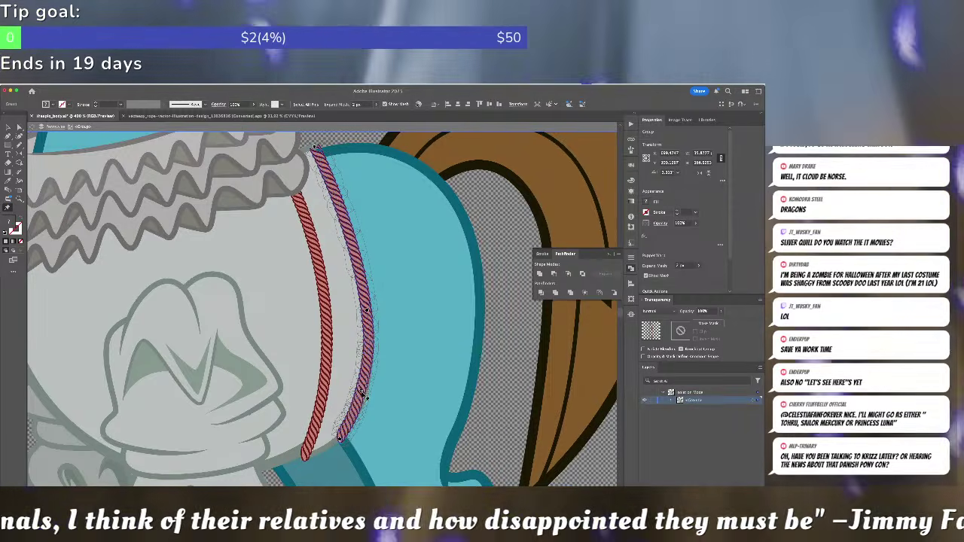
left_click(363, 390)
left_click_drag(364, 387, 366, 386)
left_click_drag(367, 312, 367, 299)
key("a")
left_click(506, 385)
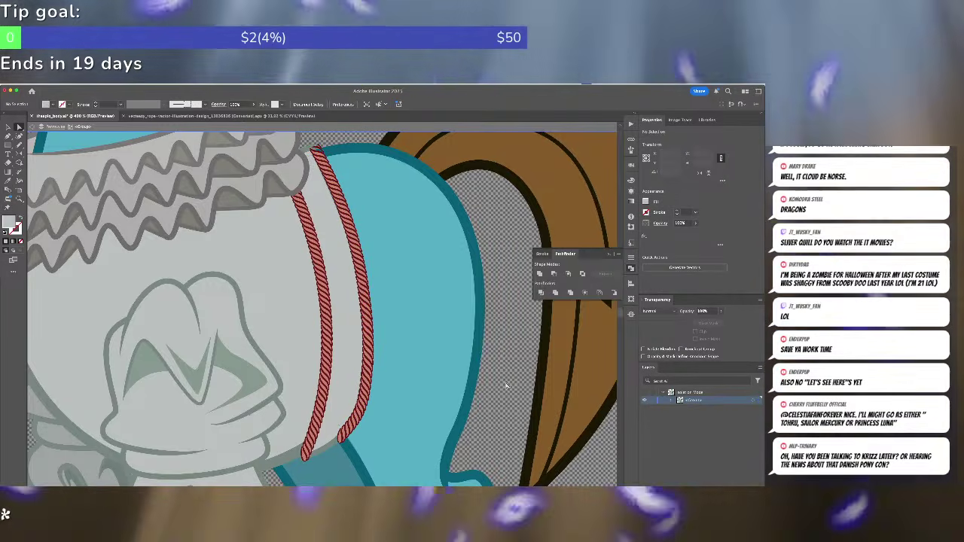
- Adjust the lower anchor point of the grey torso panel beneath the inner rope's bottom end
left_click(308, 455)
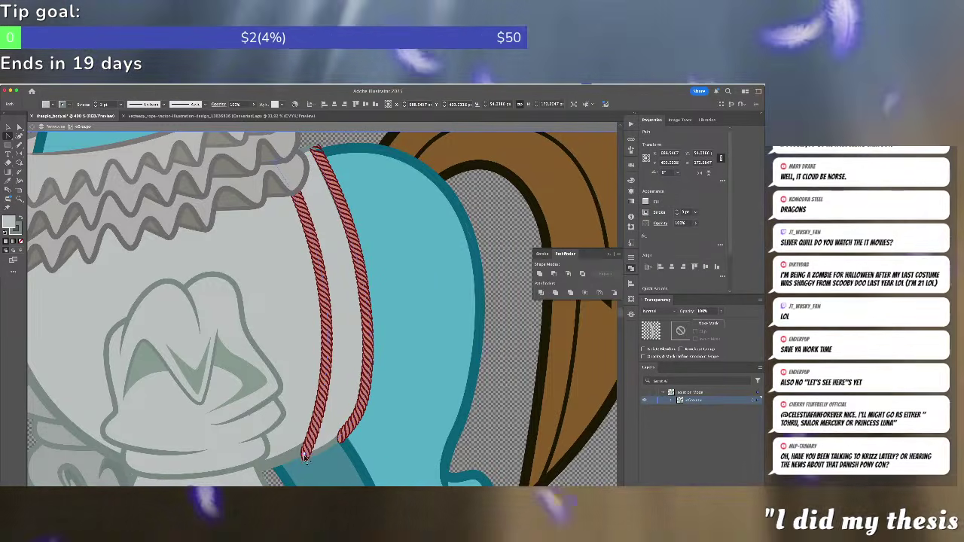
key("a")
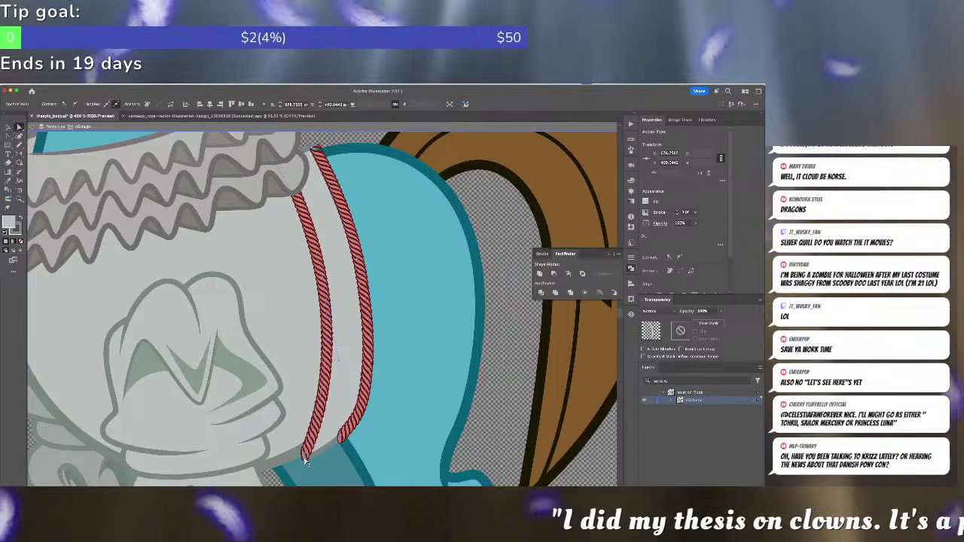
left_click_drag(306, 456, 306, 456)
left_click(378, 293)
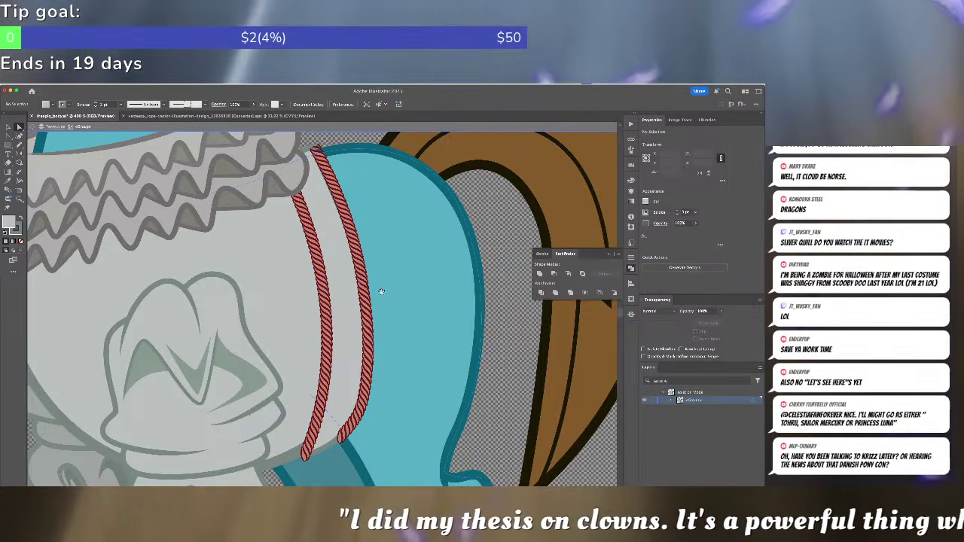
- Adjust the upper anchor point of the grey torso panel beneath the outer rope's top end
left_click_drag(379, 293, 441, 456)
scroll(379, 366, "up", 3)
scroll(380, 365, "up", 6)
left_click_drag(361, 196, 377, 445)
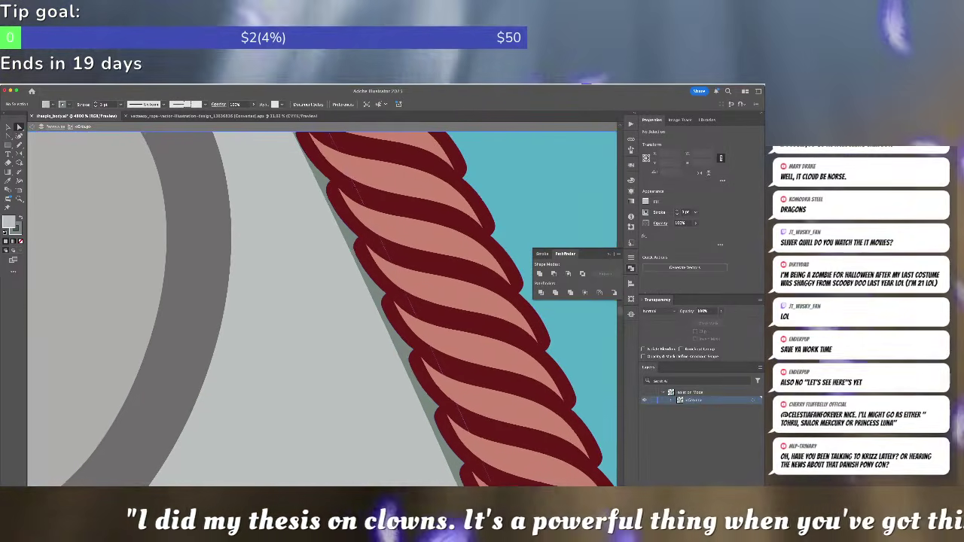
left_click_drag(316, 226, 344, 424)
left_click_drag(275, 234, 322, 451)
mouse_move(299, 273)
left_mouse_down()
mouse_move(335, 291)
mouse_move(309, 289)
mouse_move(303, 276)
mouse_move(363, 294)
mouse_move(309, 271)
left_mouse_up()
key("a")
key("shift+c")
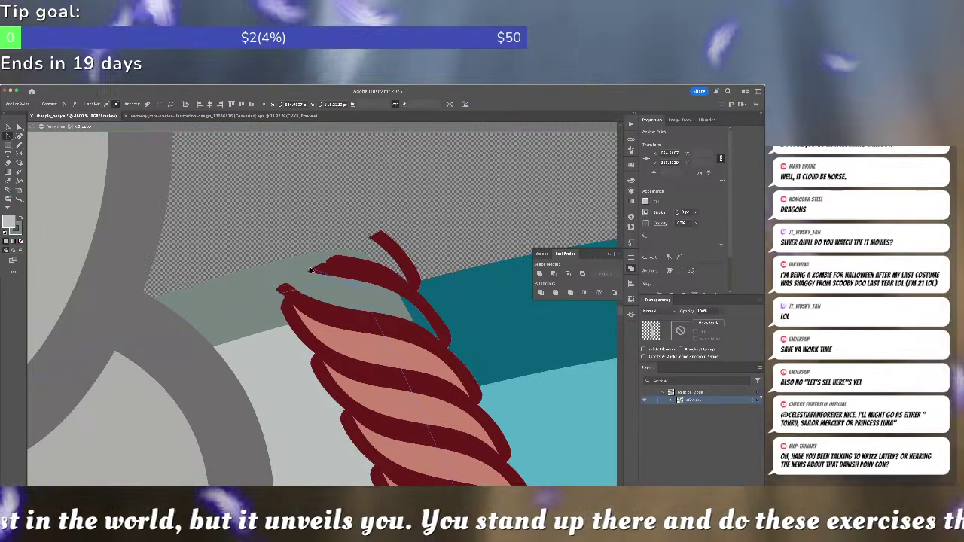
left_click(520, 271)
key("super+minus")
key("super+minus")
key("super+minus")
key("super+minus")
key("super+minus")
key("super+minus")
key("super+minus")
key("super+minus")
key("super+minus")
key("super+minus")
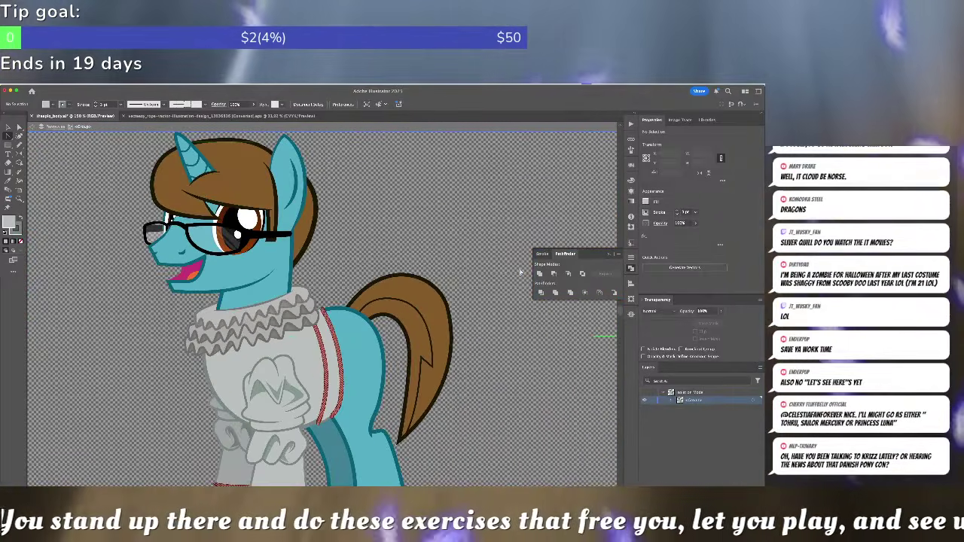
- Draw a dark red outline piece with the Pen tool to close the open strand tip at the outer rope's top end
scroll(520, 272, "up", 8)
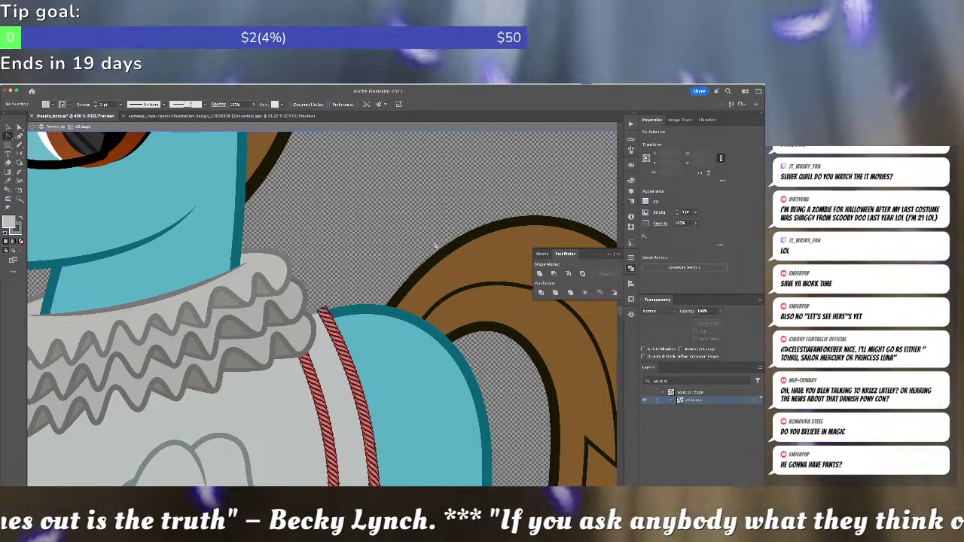
scroll(305, 299, "up", 3)
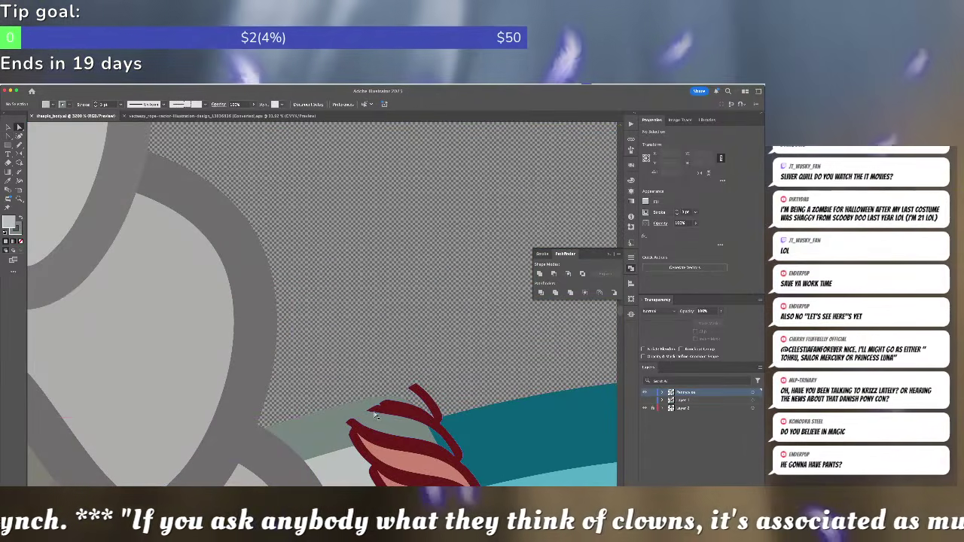
left_click(374, 413)
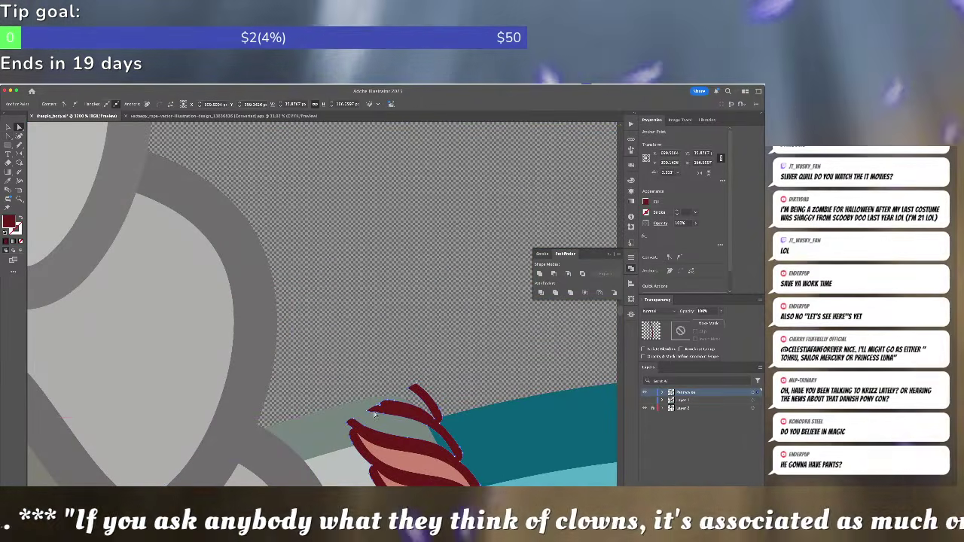
left_click(371, 414)
key("p")
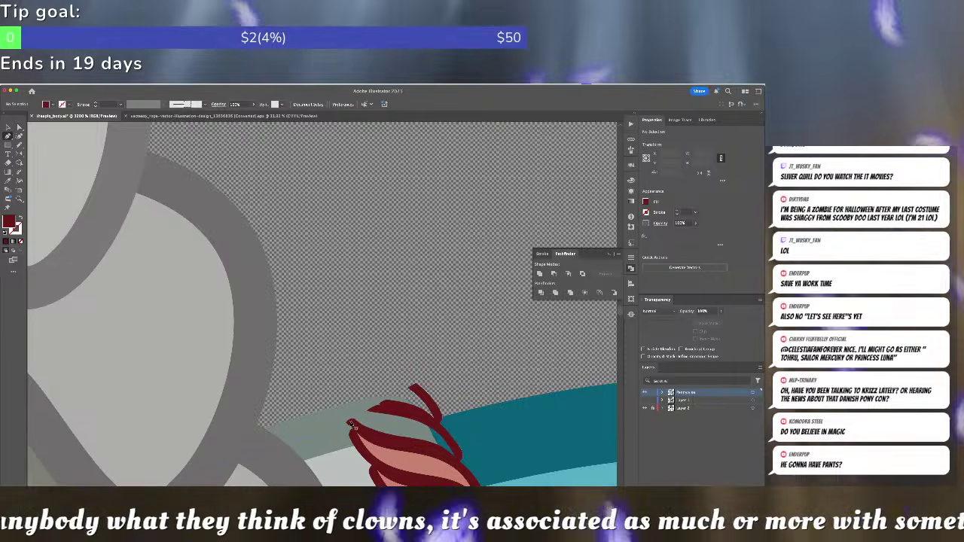
left_click(345, 412)
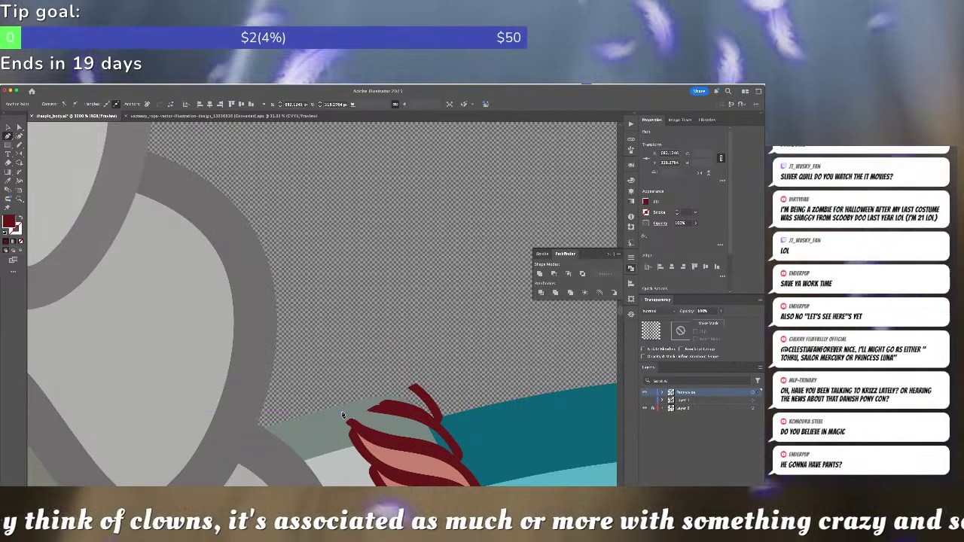
left_click(376, 415)
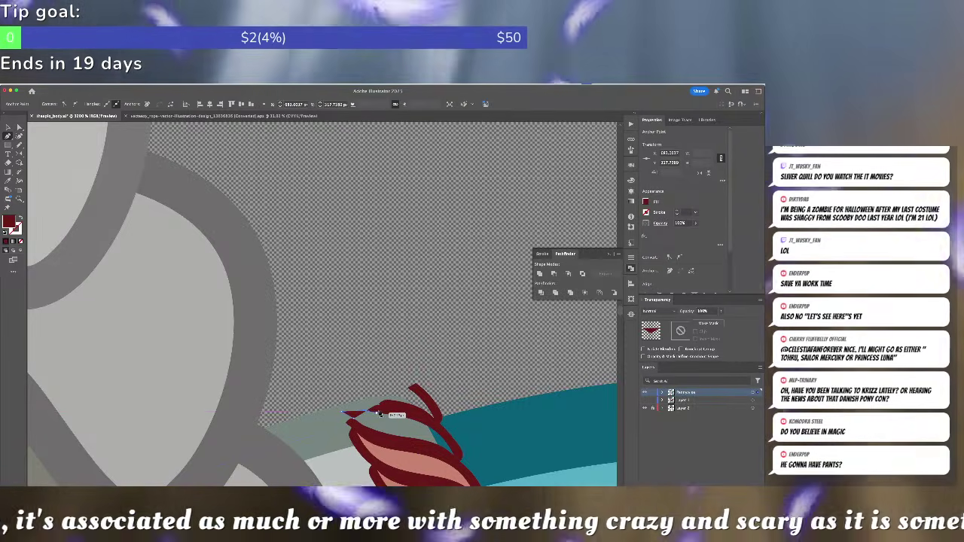
left_click(385, 403)
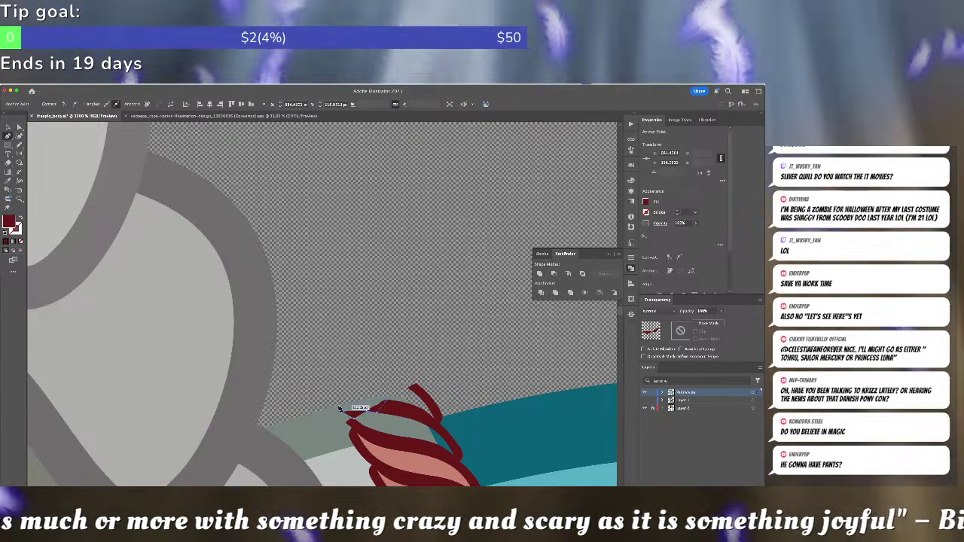
left_click(329, 411)
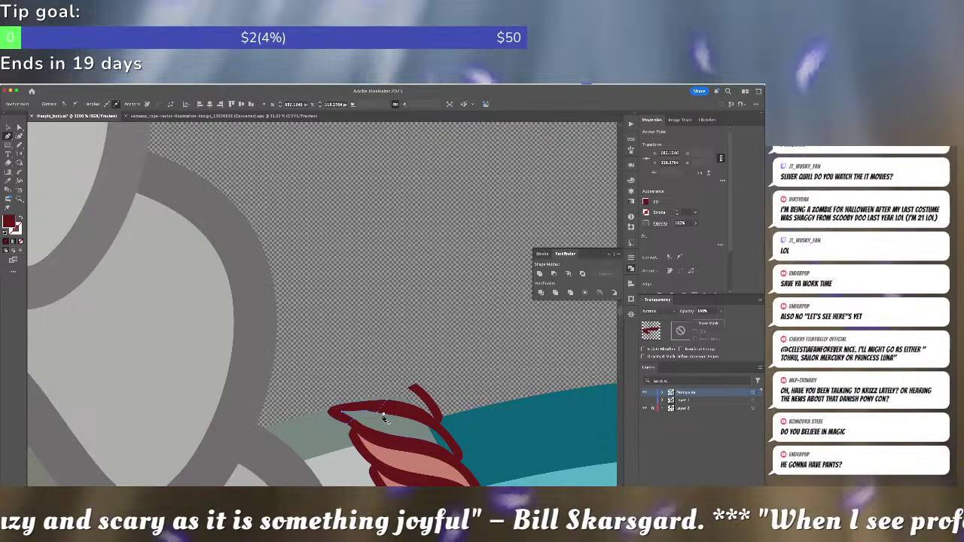
key("super+shift+a")
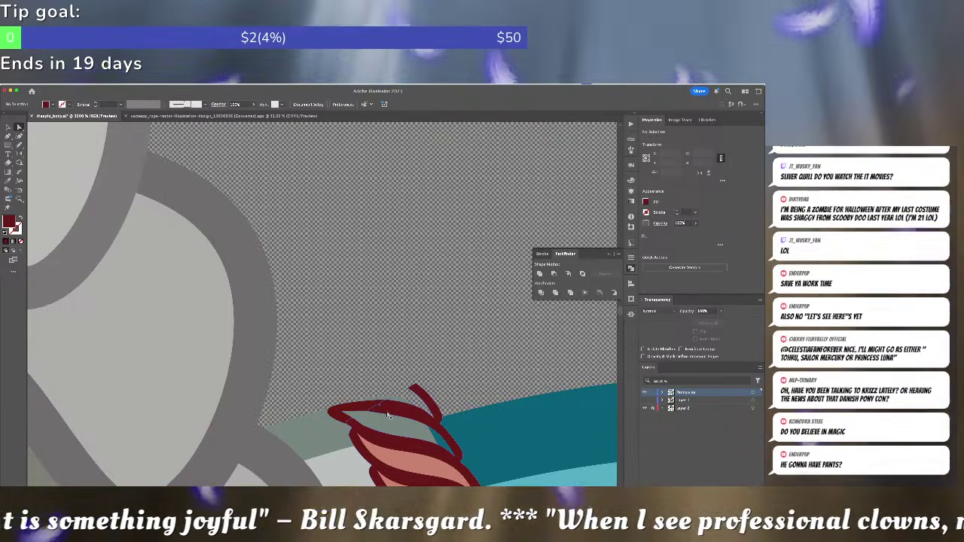
- Draw a dark red arch with the Pen tool from the closed strand tip to the loose outline stub above it
scroll(390, 413, "up", 1)
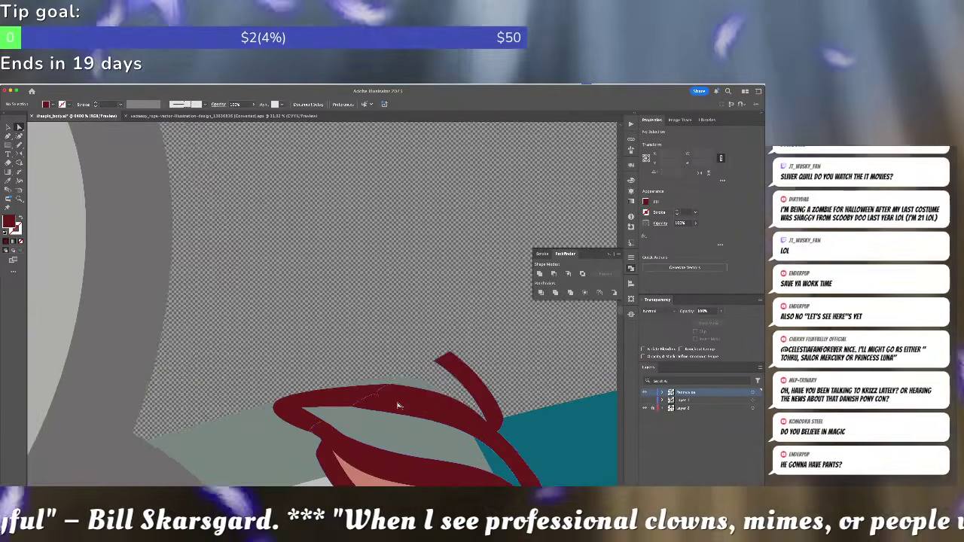
left_click(435, 362)
left_click_drag(357, 351, 309, 356)
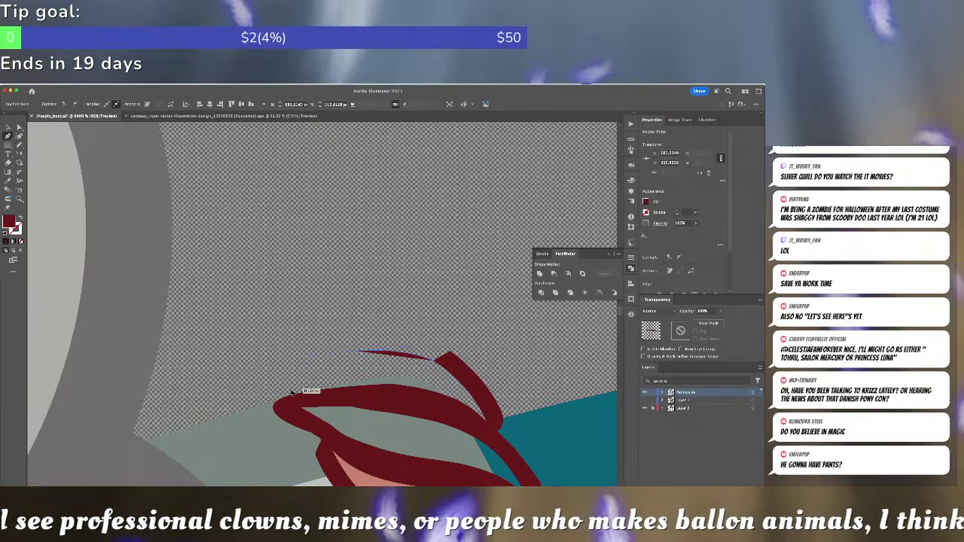
left_click(282, 403)
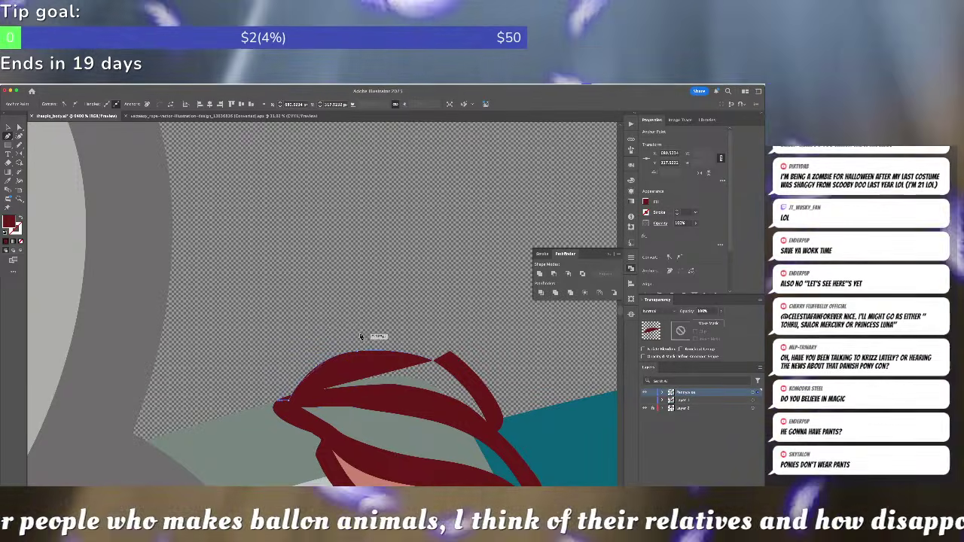
left_click(445, 349)
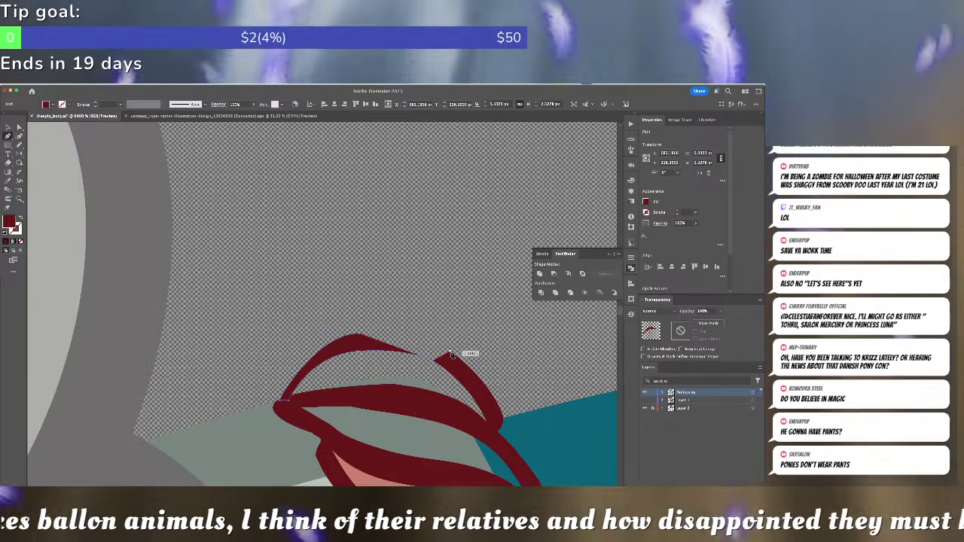
left_click(449, 352)
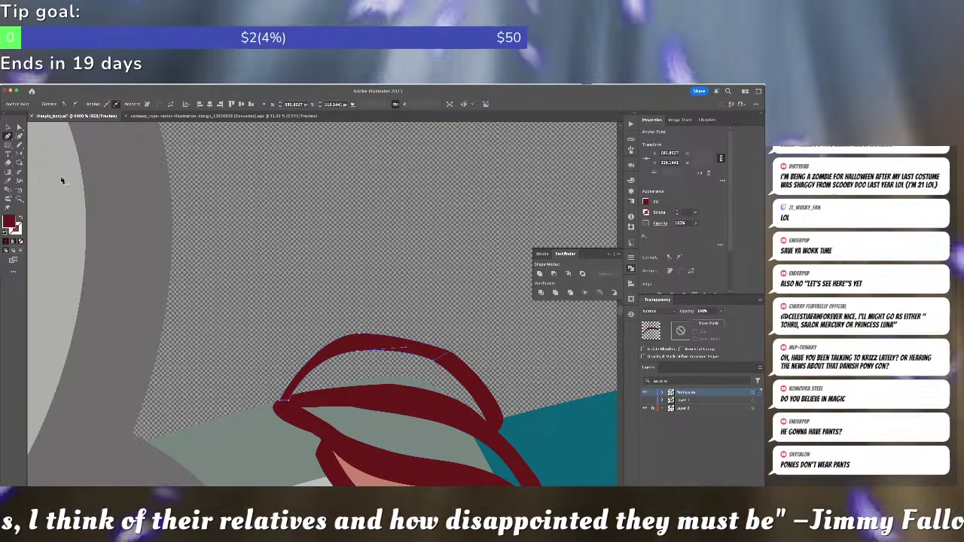
- Smooth the arch's outer curve by adjusting its points so its thickness matches the rope's outline
left_click(365, 341)
left_click_drag(360, 336, 352, 331)
left_click_drag(417, 348, 418, 343)
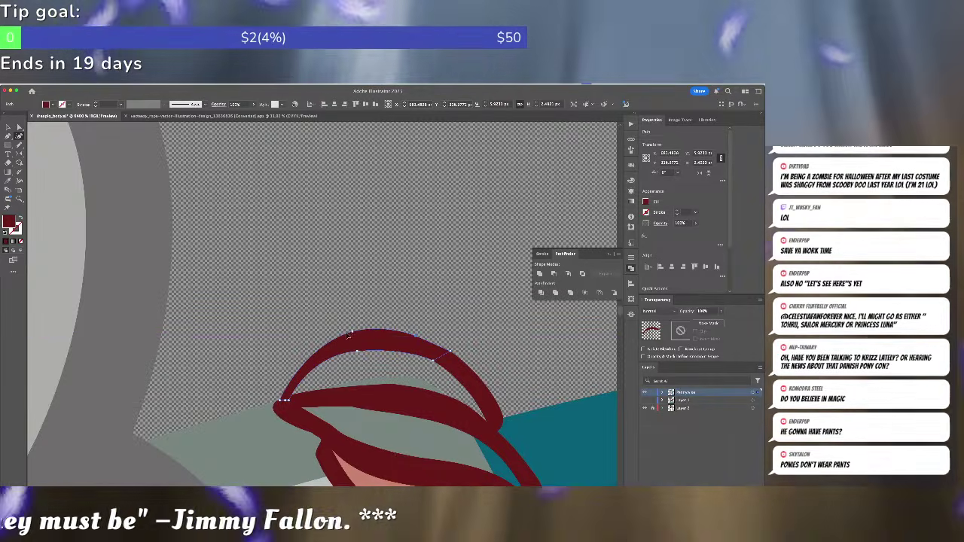
left_click_drag(313, 350, 311, 359)
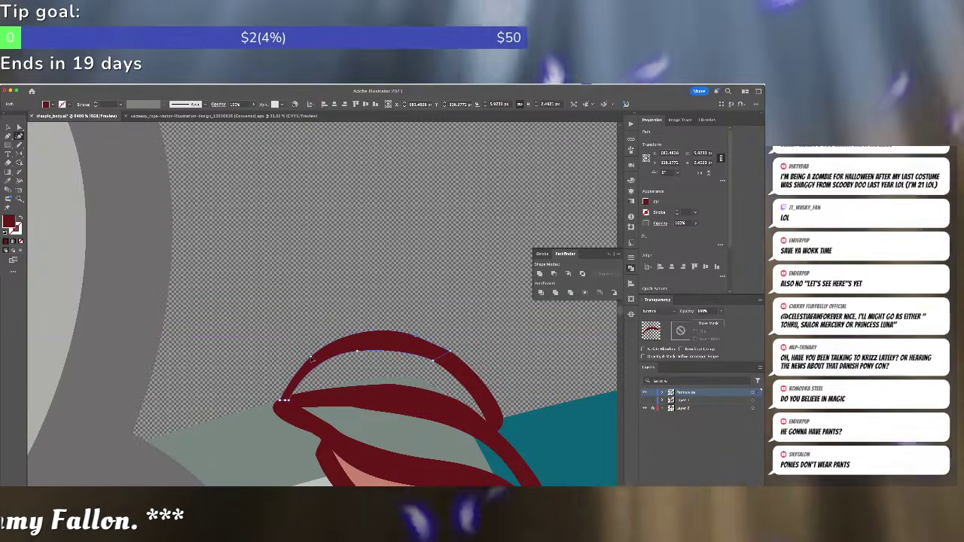
left_click_drag(416, 336, 397, 337)
left_click(436, 334, "super")
key("a")
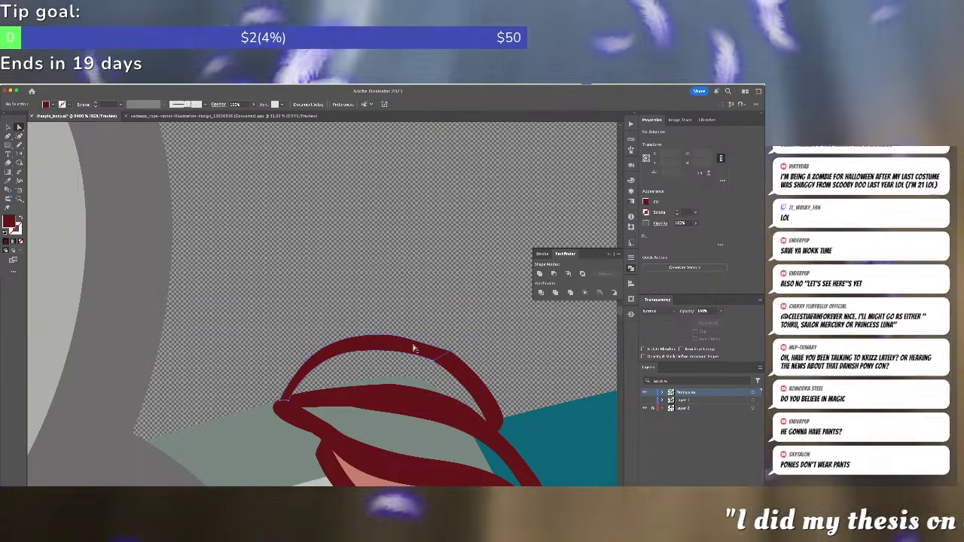
left_click(413, 347)
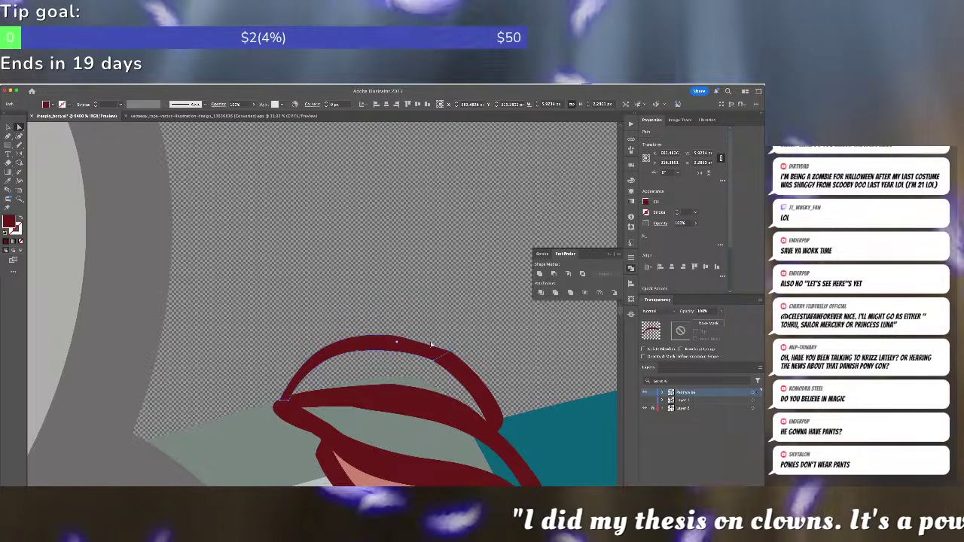
key("super+minus")
key("super+minus")
key("super+minus")
key("super+equal")
key("super+equal")
key("super+equal")
left_click(431, 344)
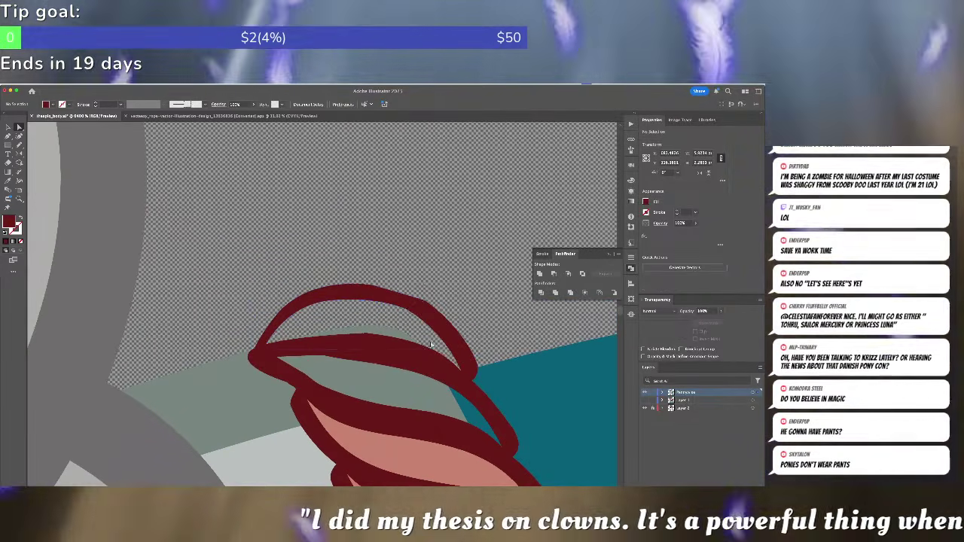
left_click(388, 300)
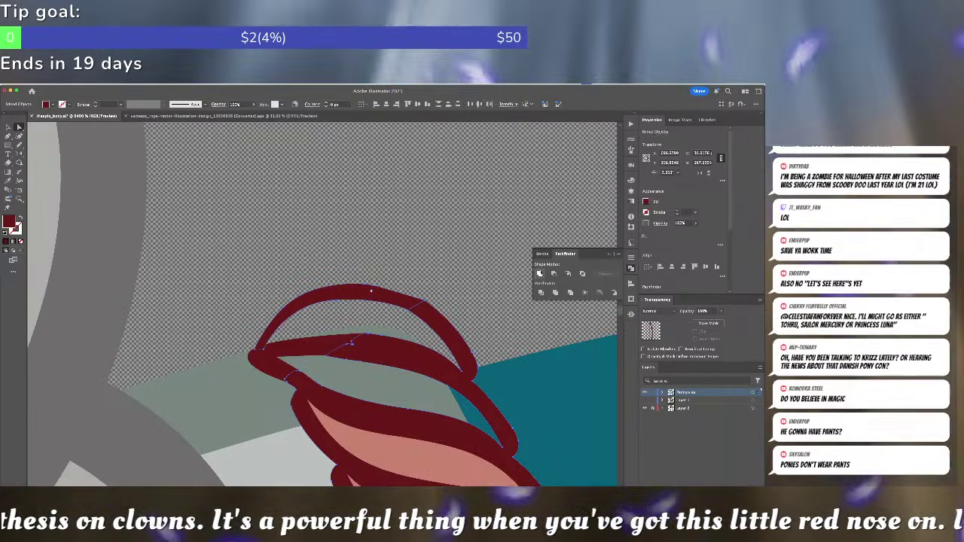
left_click(440, 330)
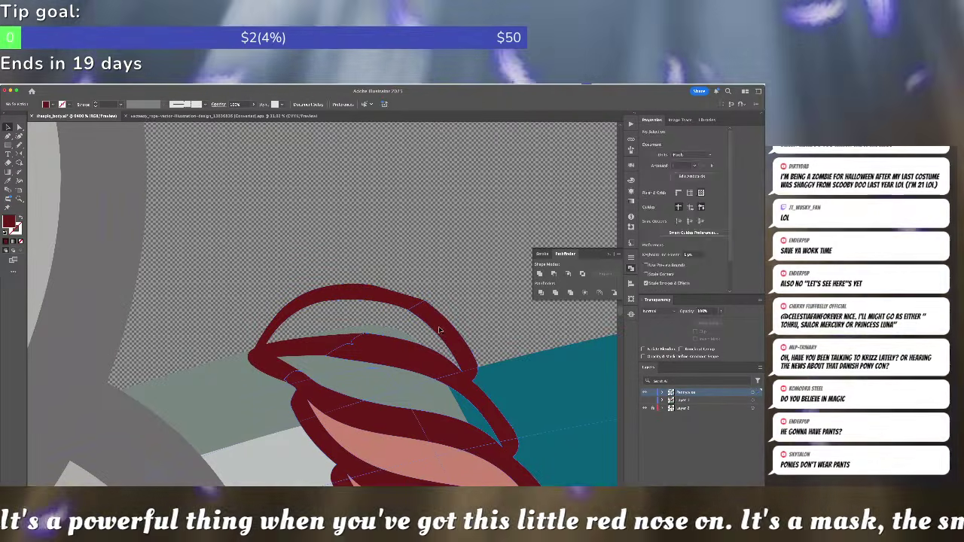
left_click(392, 298)
key("Delete")
left_click(439, 320)
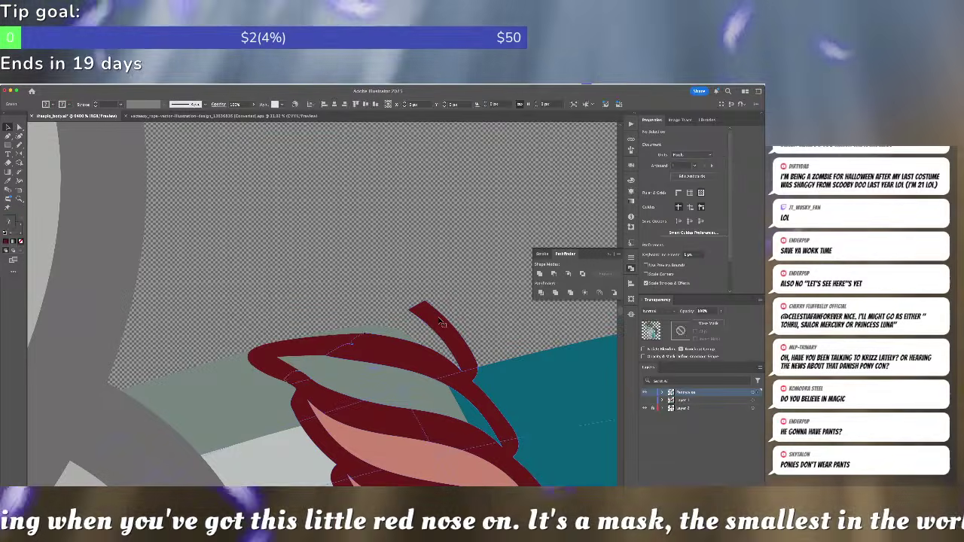
key("super+z")
key("super+z")
key("super+z")
key("super+z")
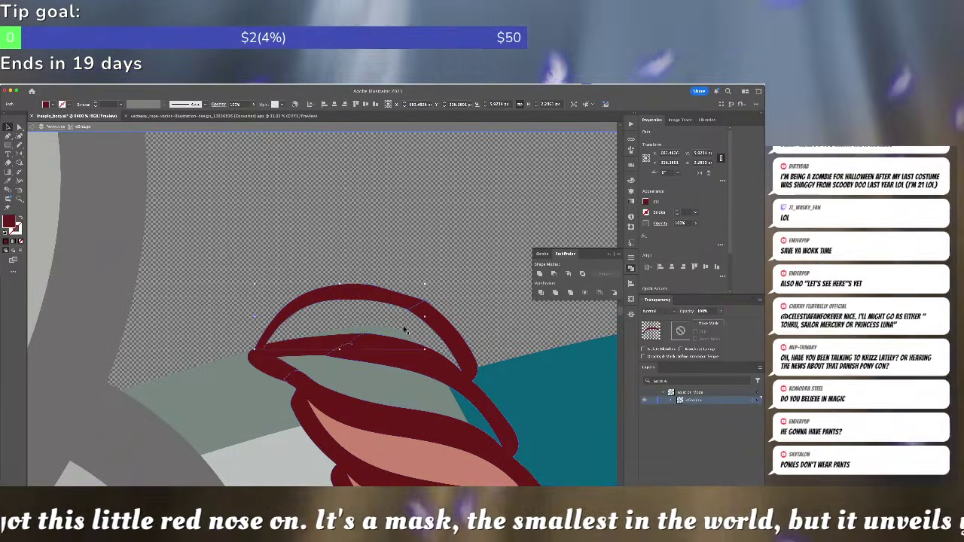
key("Escape")
key("a")
left_click(300, 348)
key("Delete")
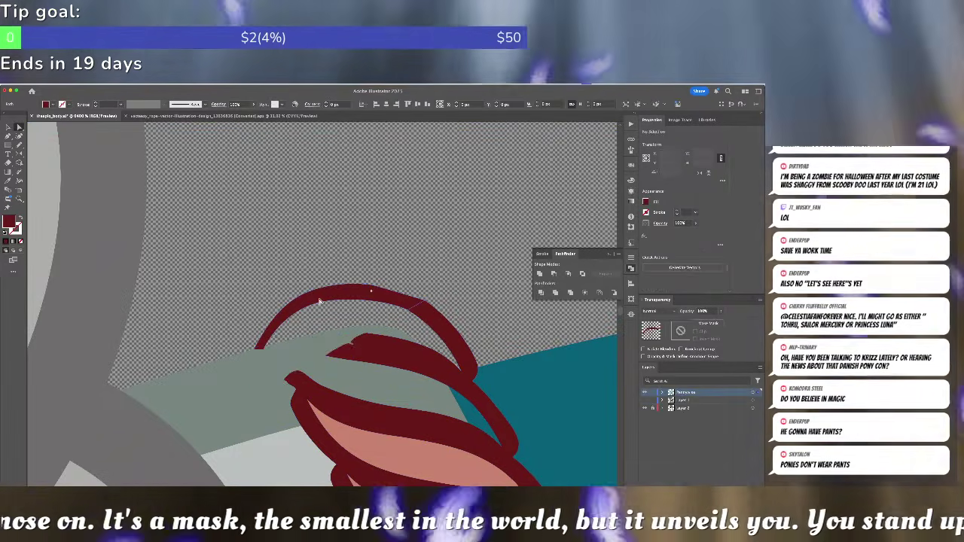
key("super+shift+z")
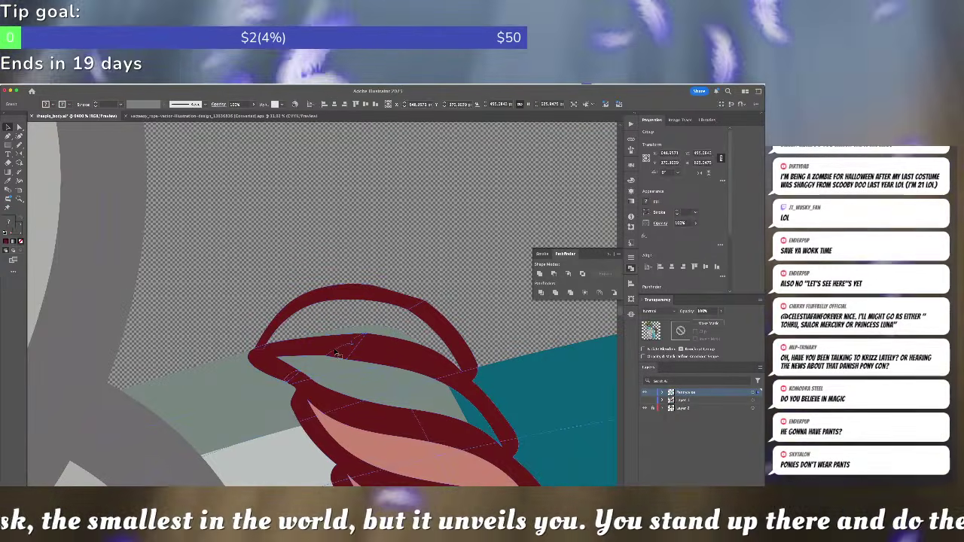
- Try to unite the two added outline pieces with the rope's artwork using Pathfinder
double_click(338, 354)
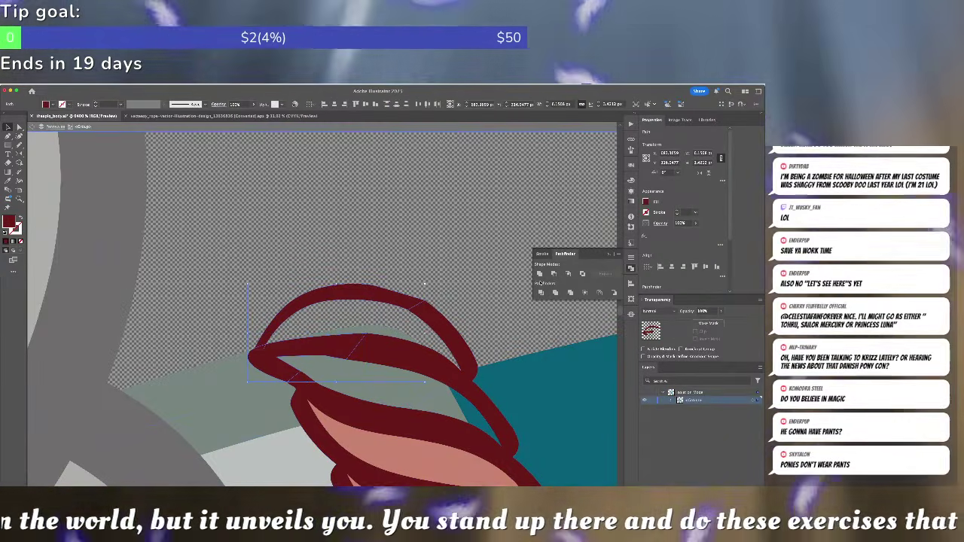
left_click(429, 363, "shift")
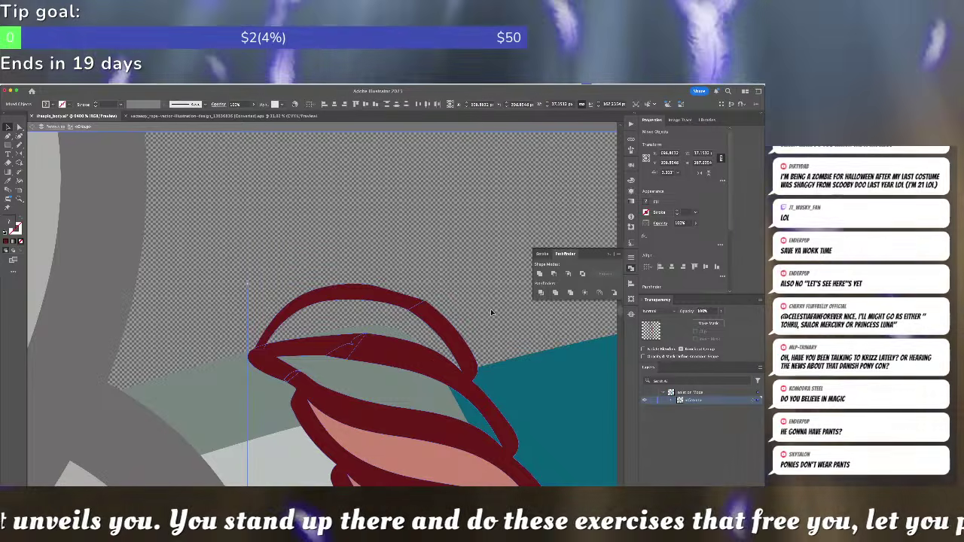
left_click(540, 274)
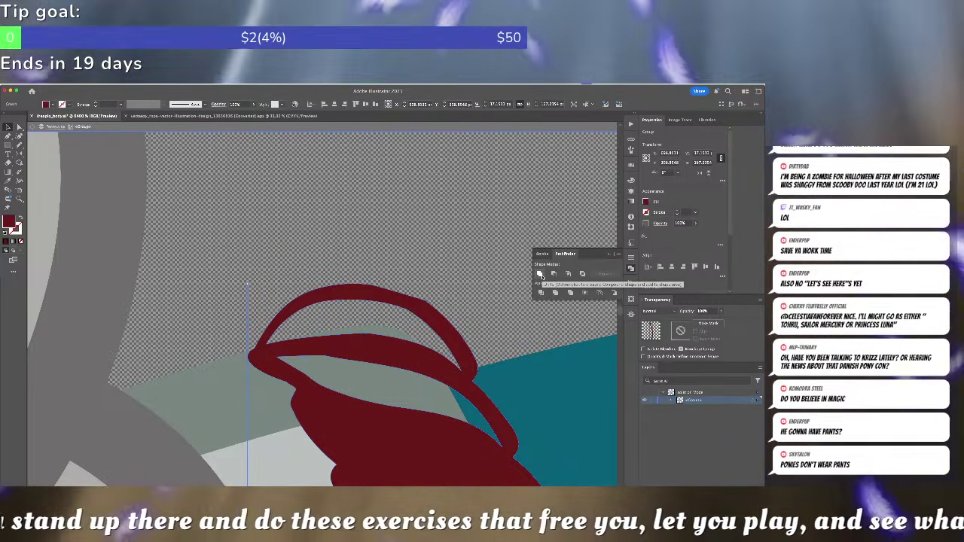
key("super+z")
key("shift+super+z")
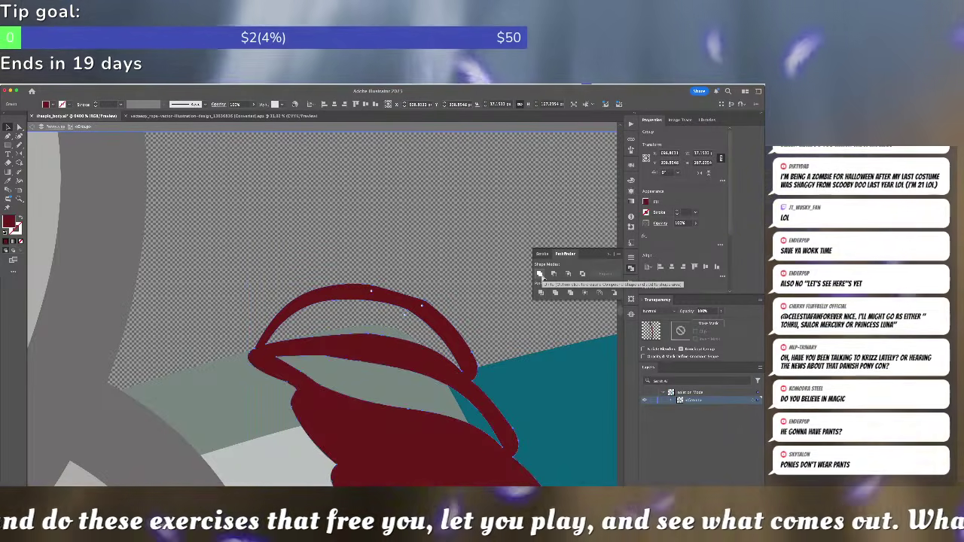
key("super+z")
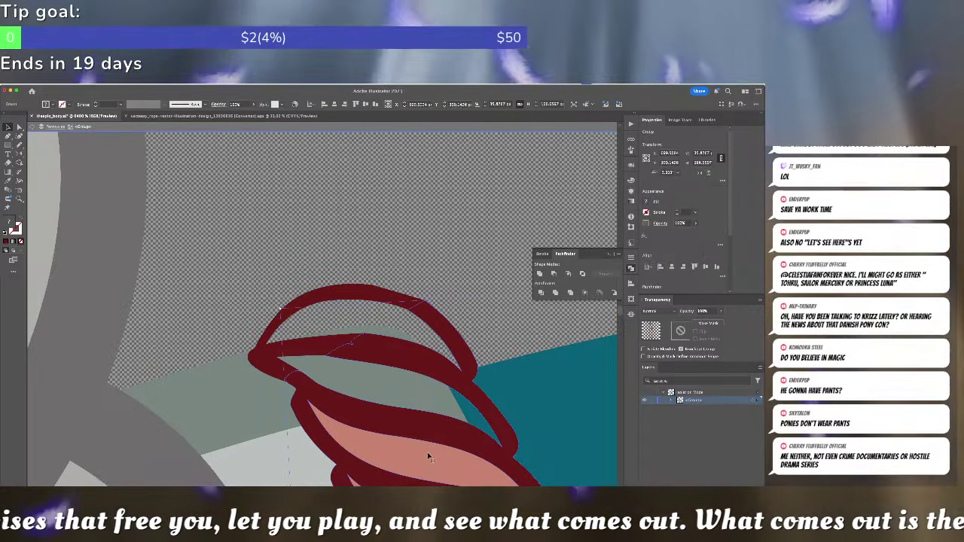
- Unite the added arch and strand-tip pieces with the outer rope's dark red outline using Pathfinder
left_click(335, 305)
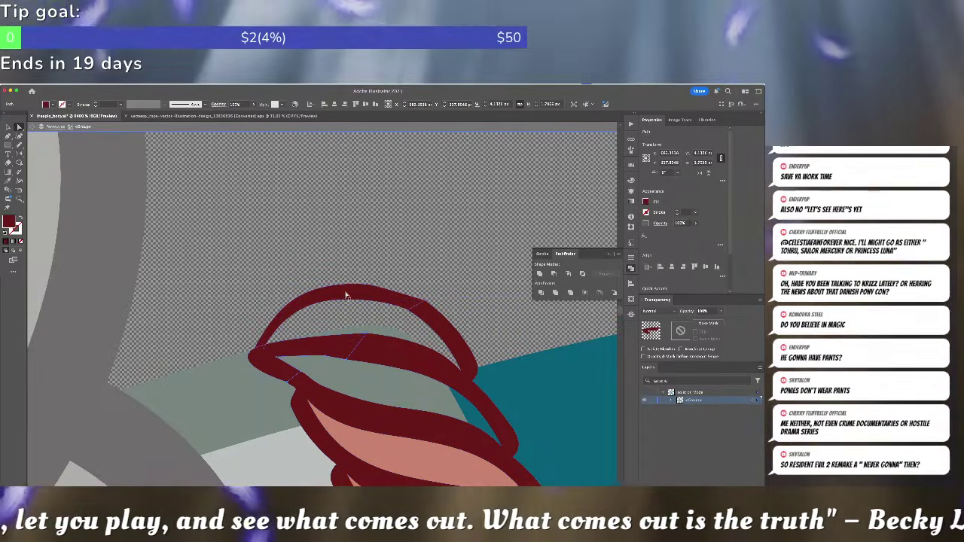
key("Delete")
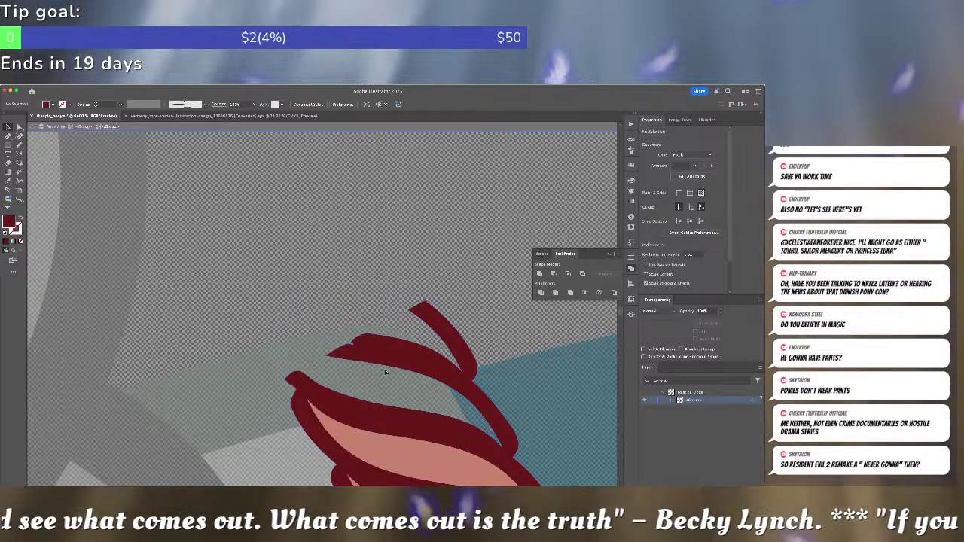
key("super+z")
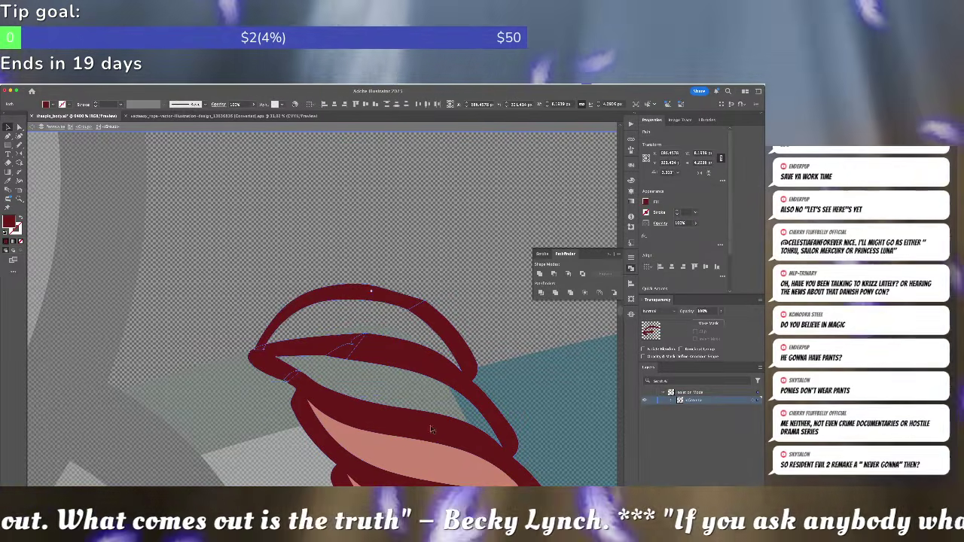
left_click(432, 429, "shift")
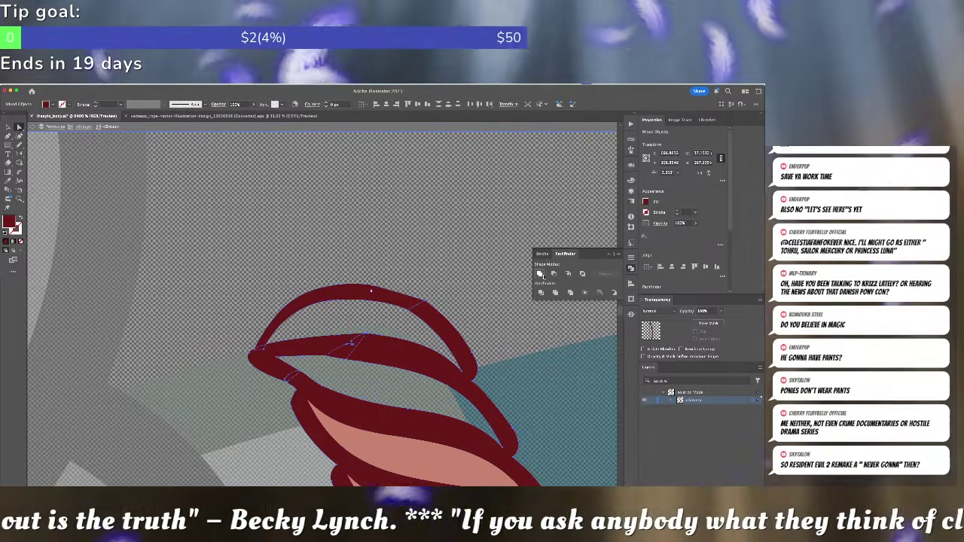
left_click(540, 276)
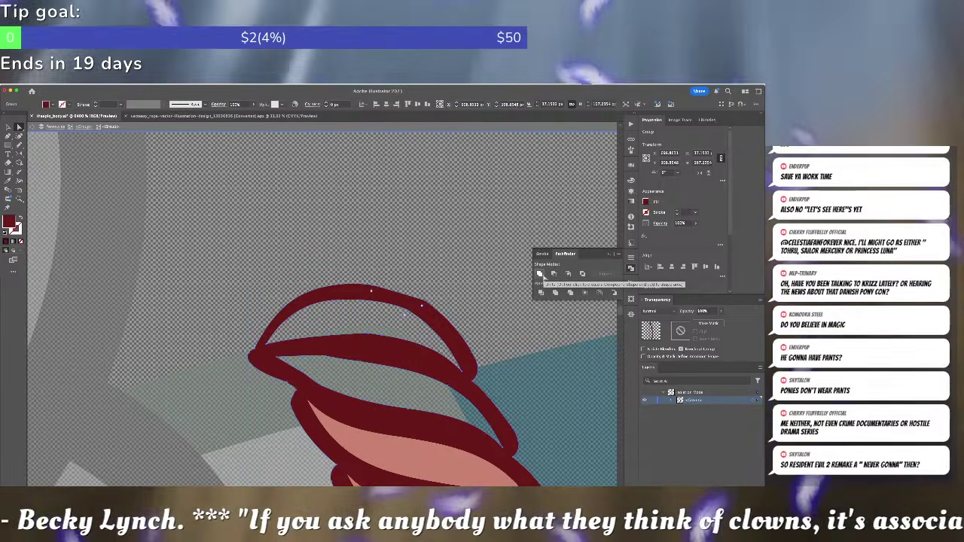
- Fill the empty strands at the outer rope's top end with the light red sampled from the strand below
left_click(396, 368)
left_click(390, 348)
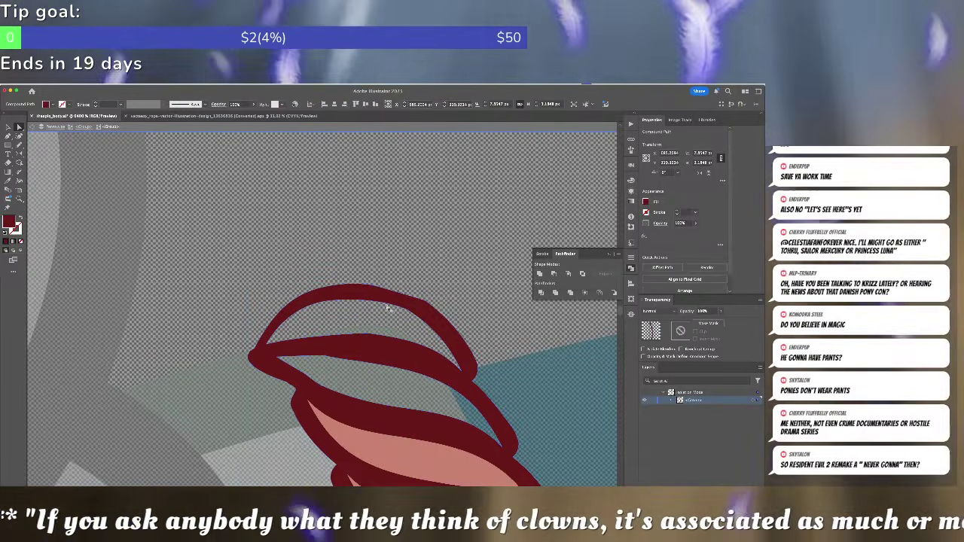
left_click(386, 305, "shift")
key("super+x")
key("super+f")
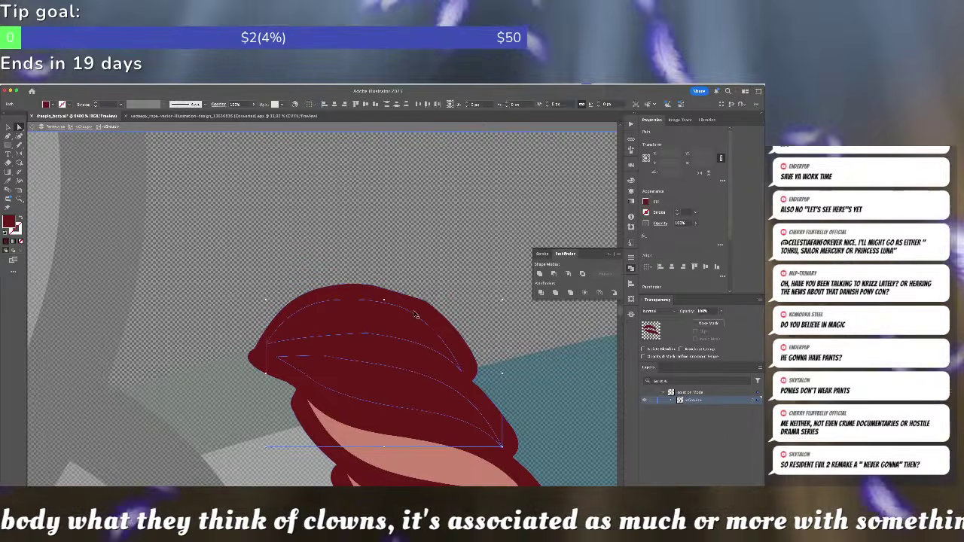
key("i")
left_click(426, 441)
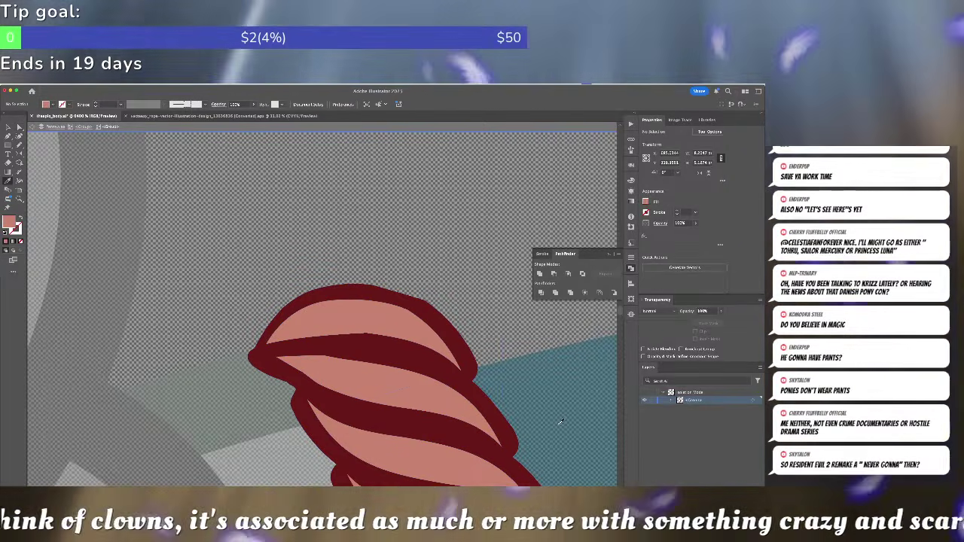
- Examine the whole pony and compare its costume with the Pennywise reference images
key("Escape")
key("super+minus")
key("super+minus")
key("super+minus")
key("super+minus")
key("super+minus")
key("super+minus")
key("super+minus")
key("super+minus")
key("super+minus")
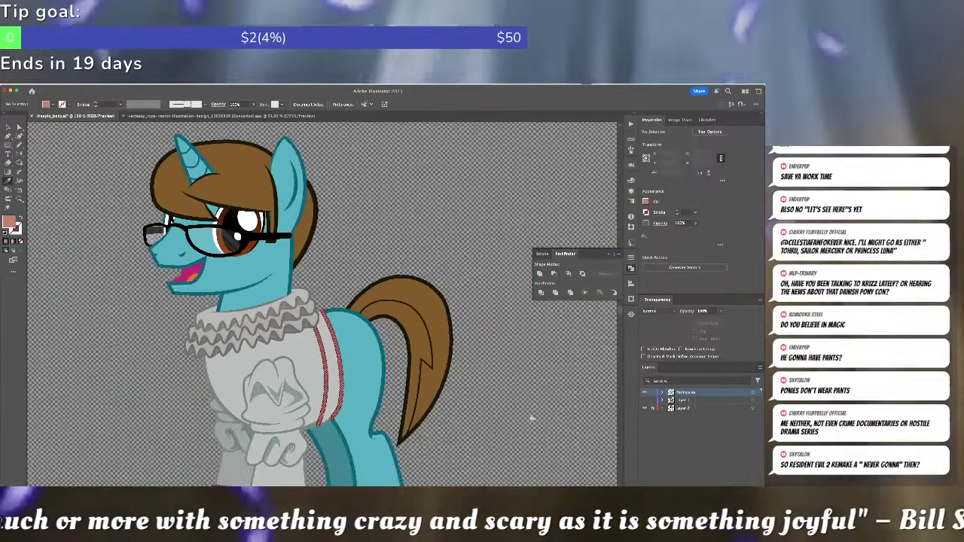
key("super+minus")
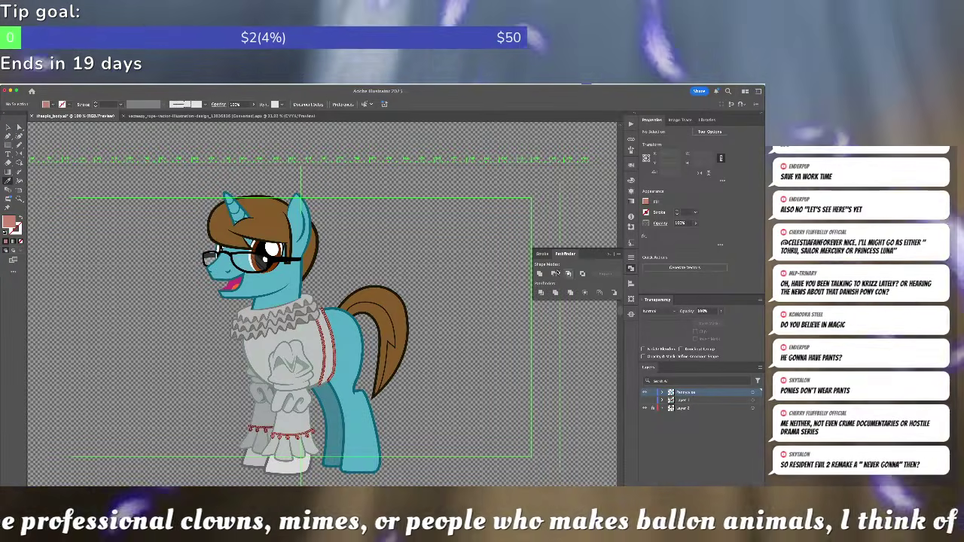
left_click_drag(429, 302, 483, 273)
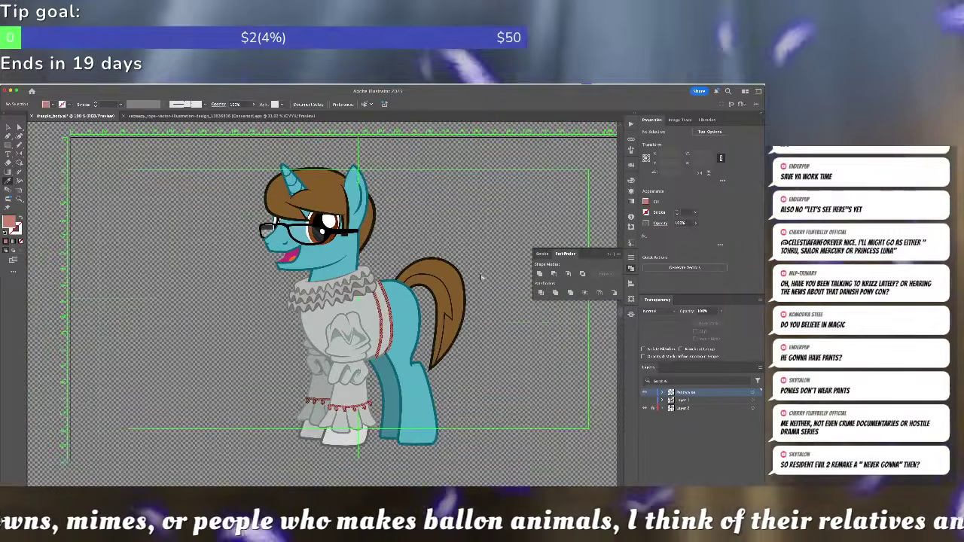
key("super+minus")
key("super+minus")
key("super+minus")
key("super+equal")
key("super+equal")
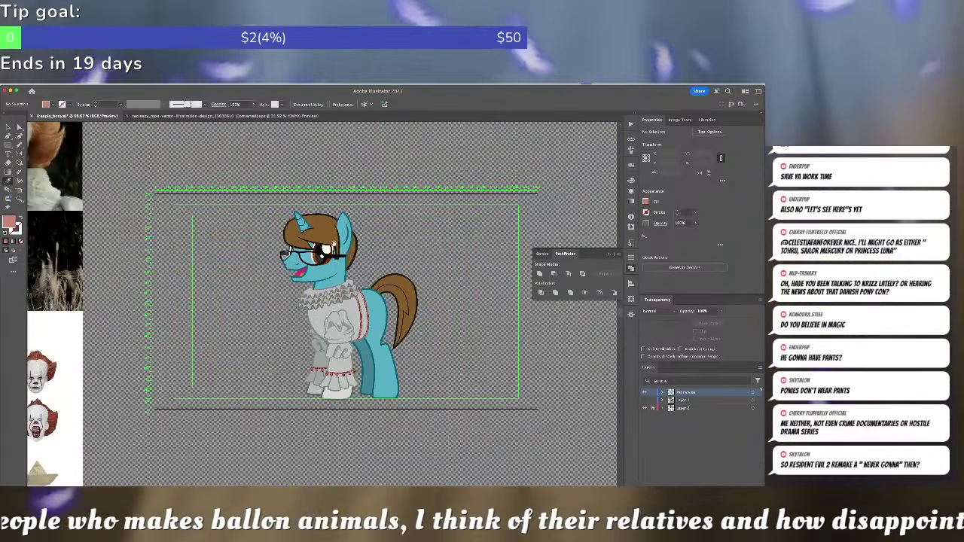
left_click_drag(294, 263, 520, 203)
left_click_drag(391, 234, 338, 198)
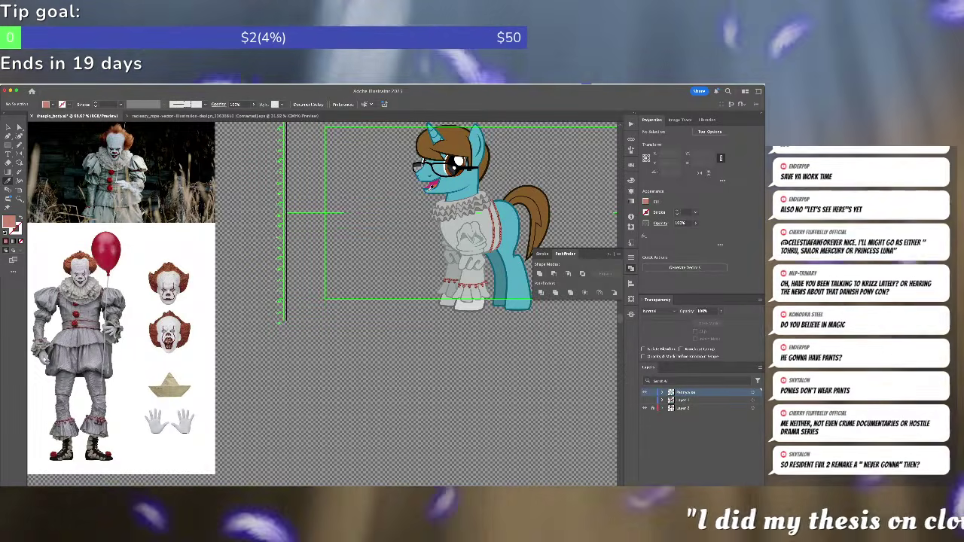
left_click(467, 241)
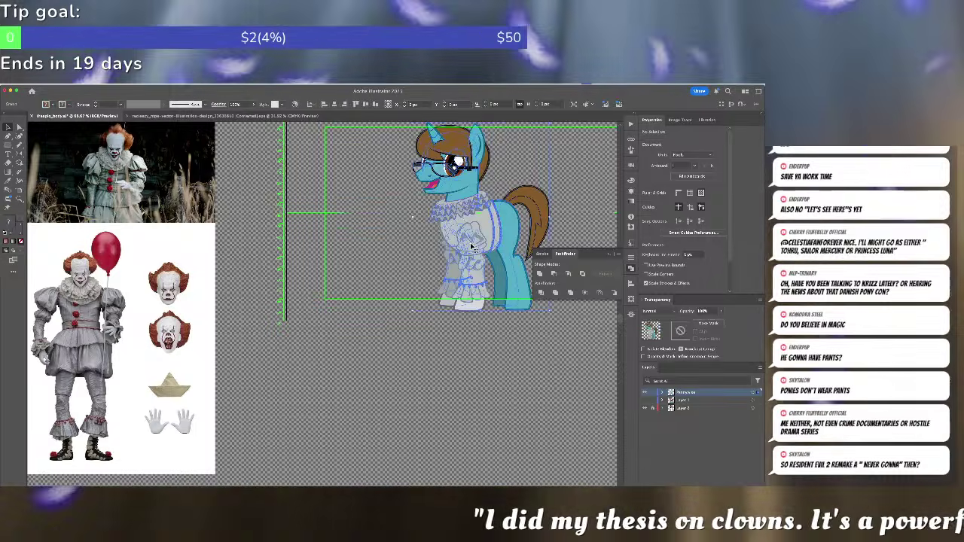
double_click(472, 247)
left_click(472, 247)
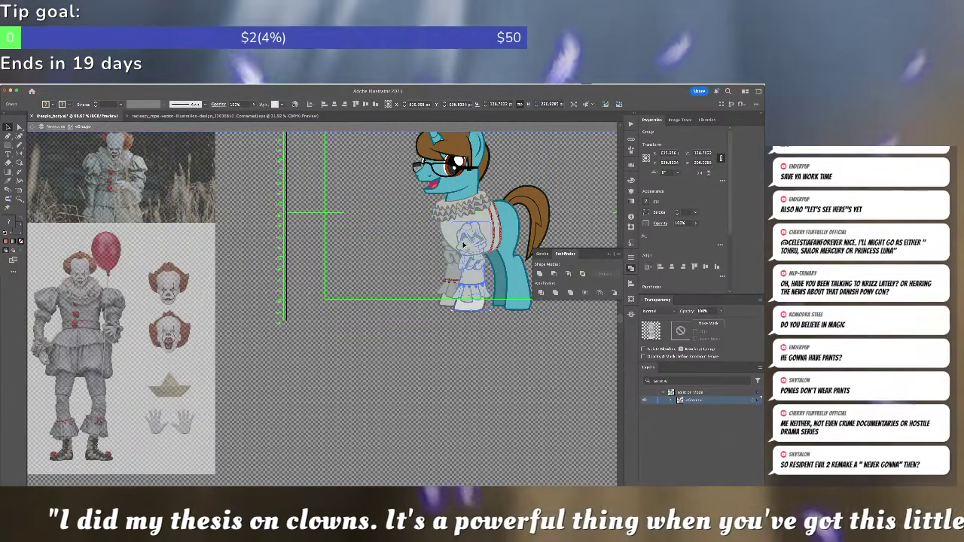
key("Escape")
- Lighten all rows of the collar ruffle by raising their brightness with Recolor Artwork
left_click_drag(319, 188, 280, 257)
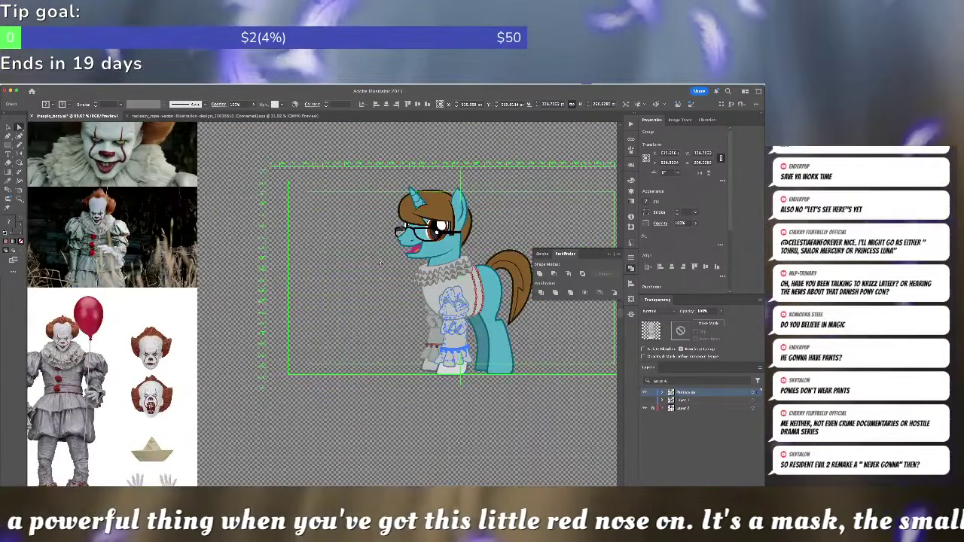
left_click_drag(348, 268, 381, 263)
scroll(381, 262, "right", 4)
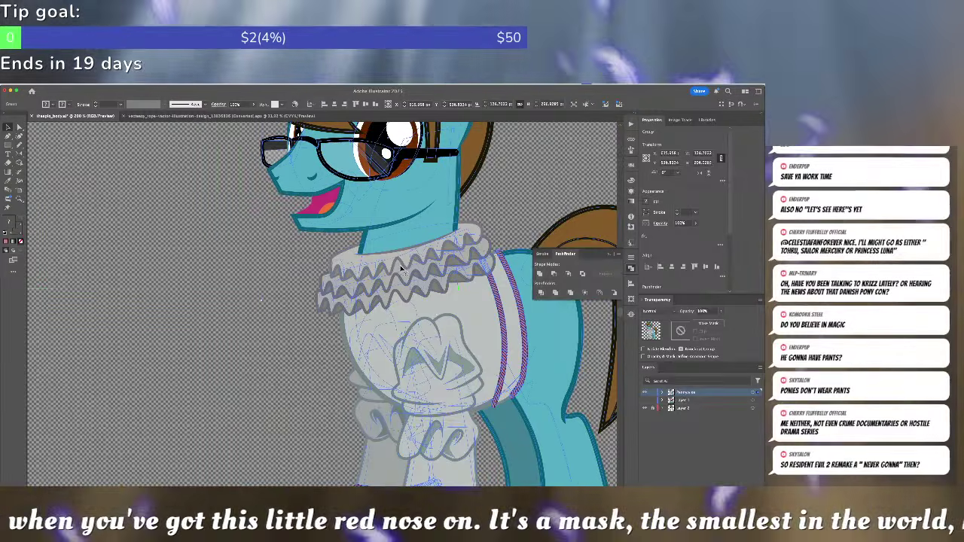
double_click(403, 273)
left_click(403, 281, "shift")
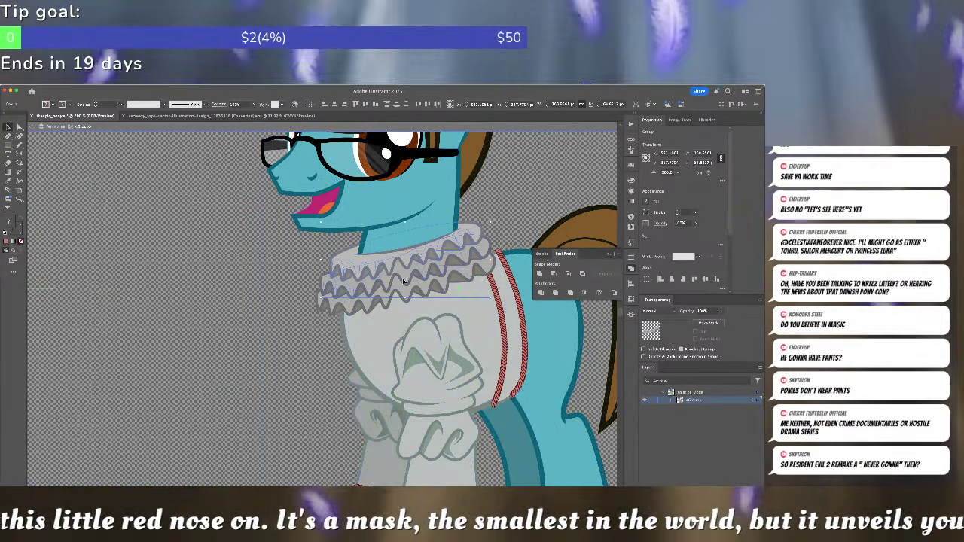
left_click(399, 298, "shift")
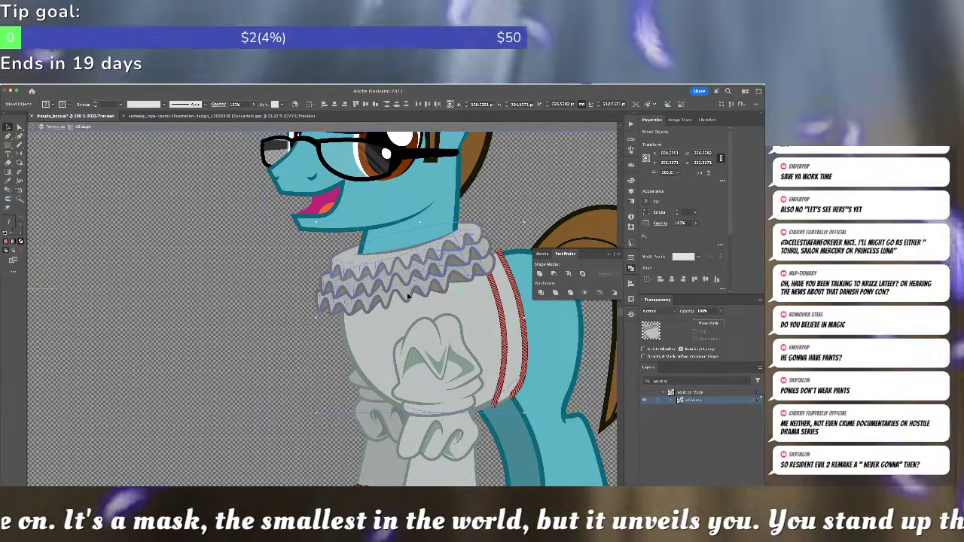
left_click(438, 307, "shift")
key("ctrl+g")
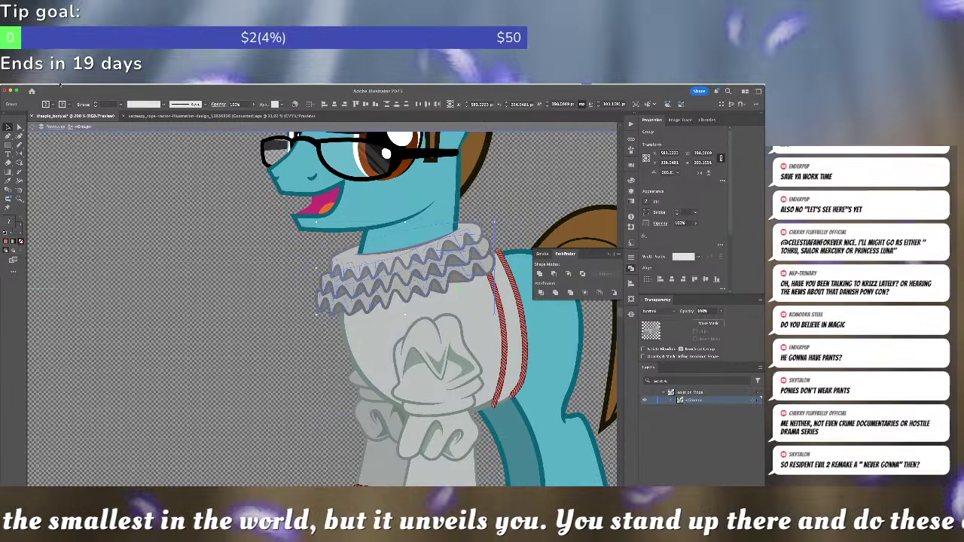
left_click(63, 89)
mouse_move(90, 198)
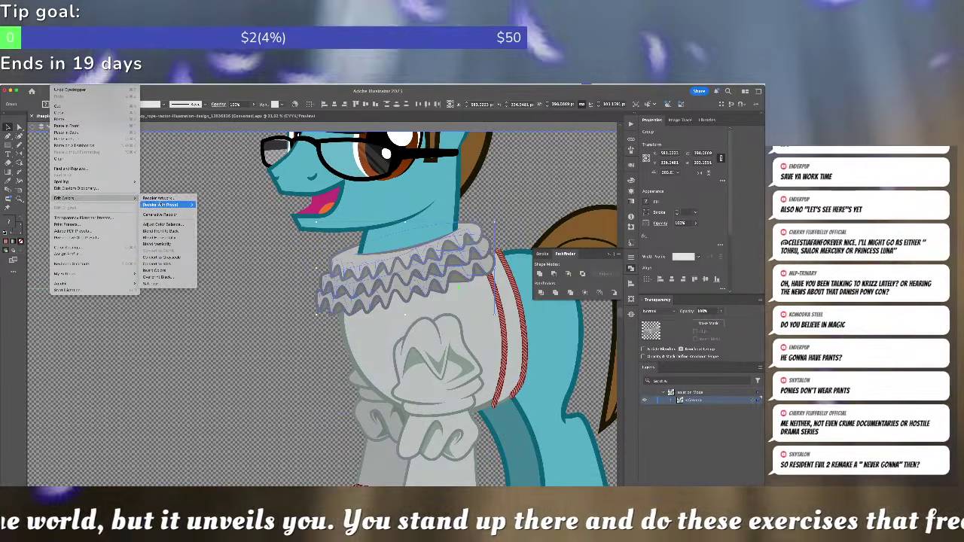
left_click(159, 198)
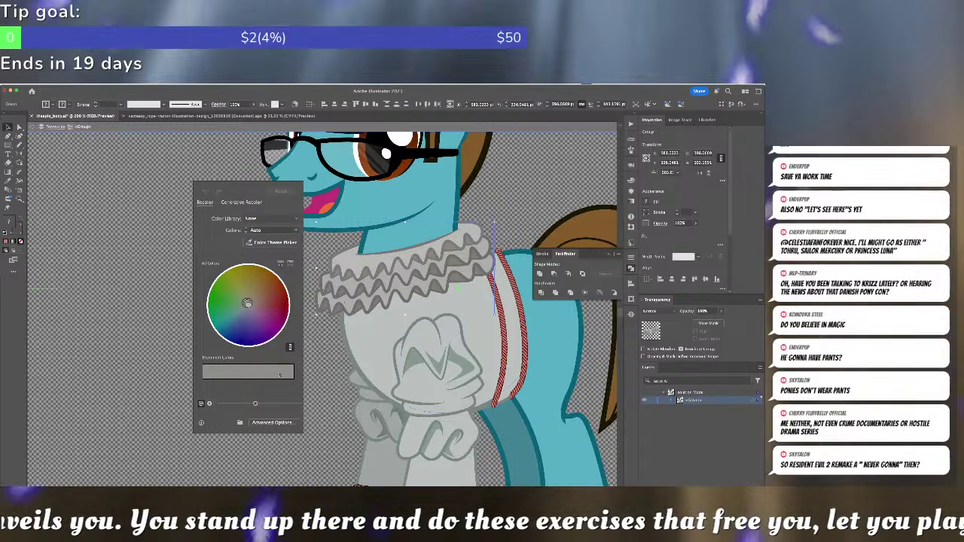
left_click_drag(256, 404, 269, 405)
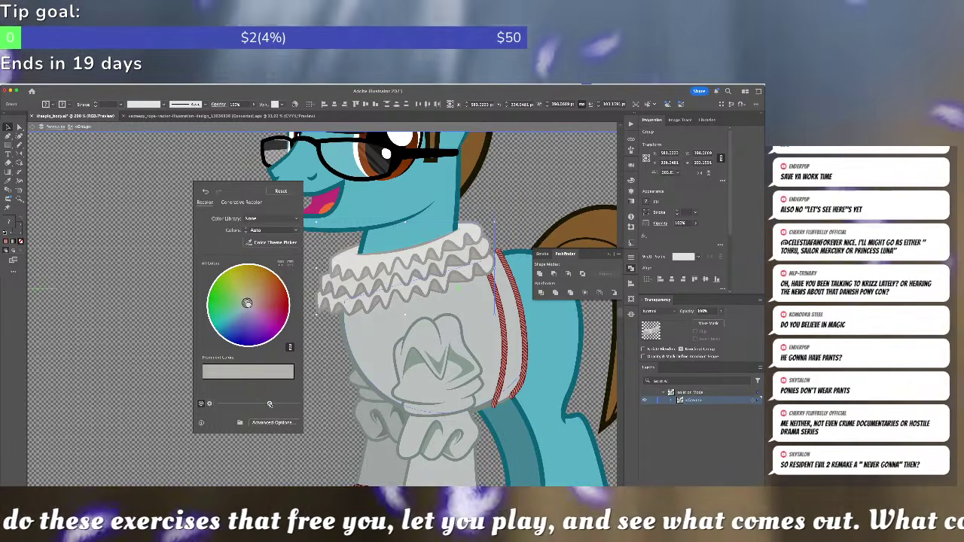
left_click(272, 423)
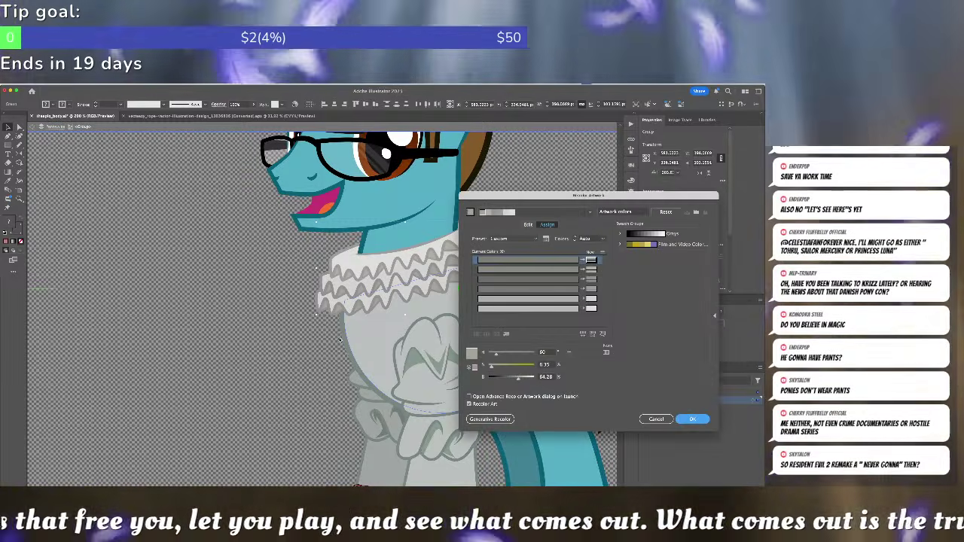
left_click(691, 418)
- Check the lightened collar and the overall costume against the Pennywise reference images
scroll(155, 307, "right", 5)
scroll(156, 307, "down", 3)
scroll(155, 307, "down", 3)
scroll(187, 305, "up", 3)
scroll(187, 305, "right", 3)
scroll(191, 309, "down", 4)
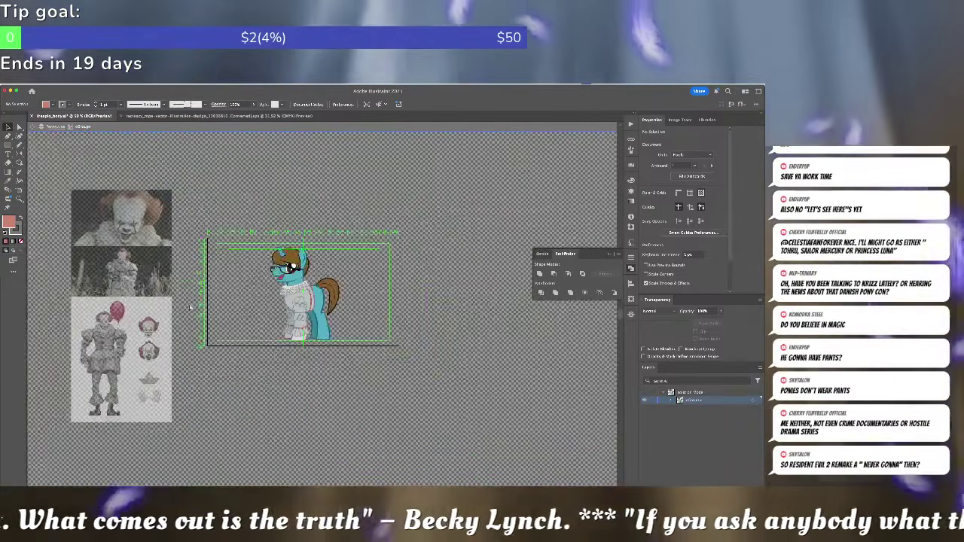
scroll(192, 309, "up", 1)
left_click_drag(193, 309, 372, 238)
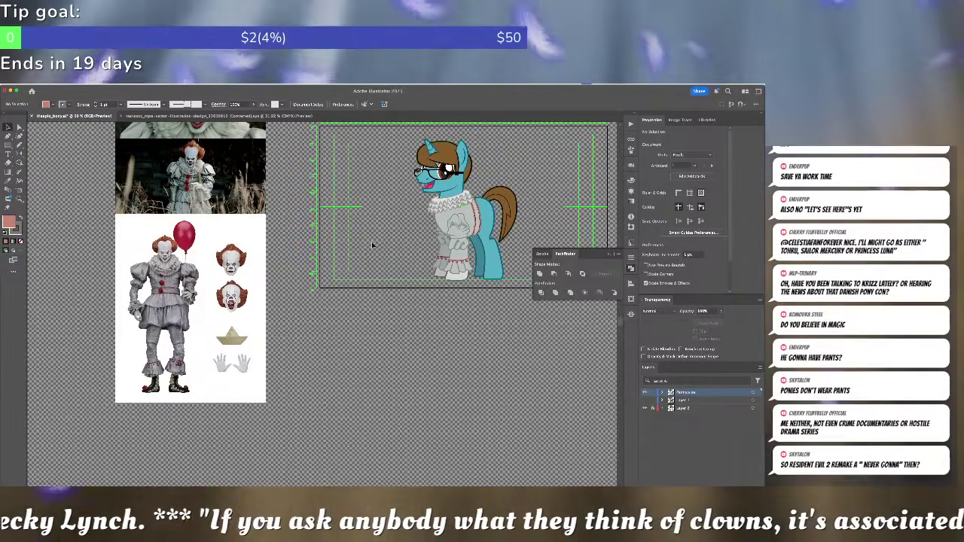
left_click_drag(457, 219, 354, 232)
- Draw a freehand scalloped ruffle shape along the torso's rear edge, from the belly up to the back and behind the outer rope
scroll(372, 232, "up", 3)
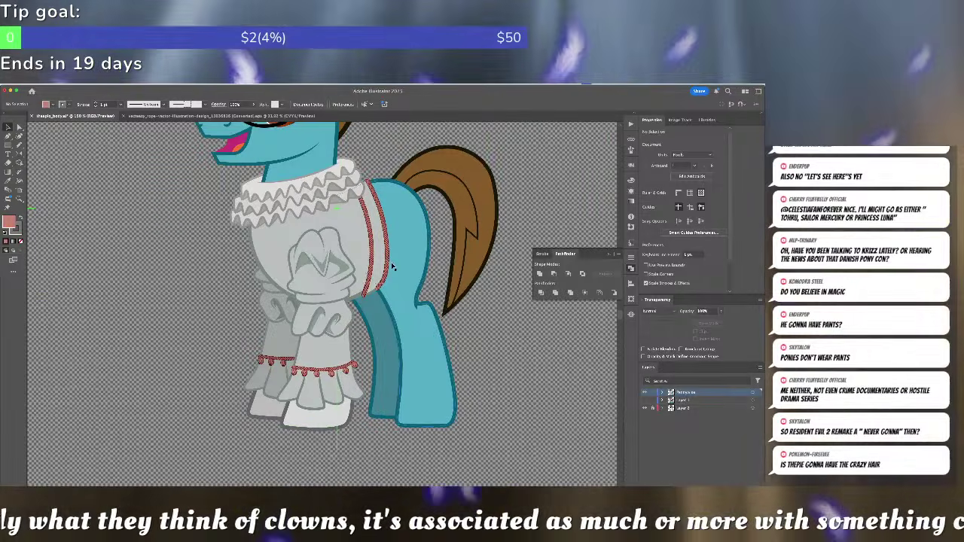
key("b")
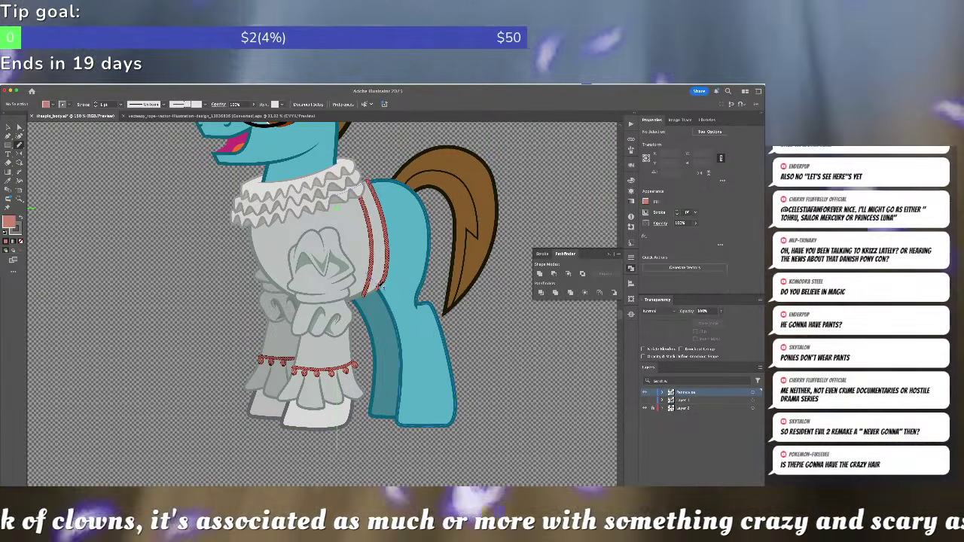
left_click_drag(388, 292, 407, 272)
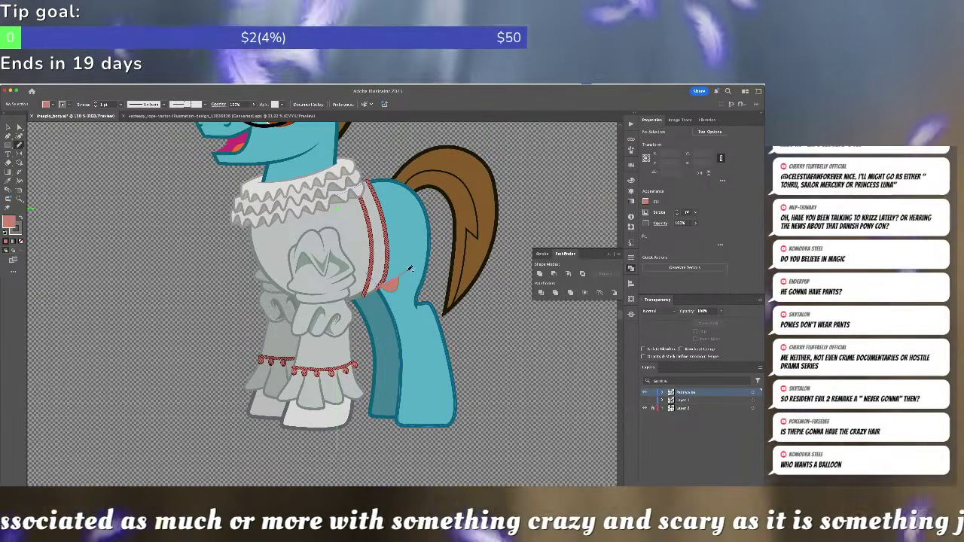
mouse_move(412, 218)
left_mouse_down()
mouse_move(386, 171)
mouse_move(365, 183)
mouse_move(379, 285)
left_mouse_up()
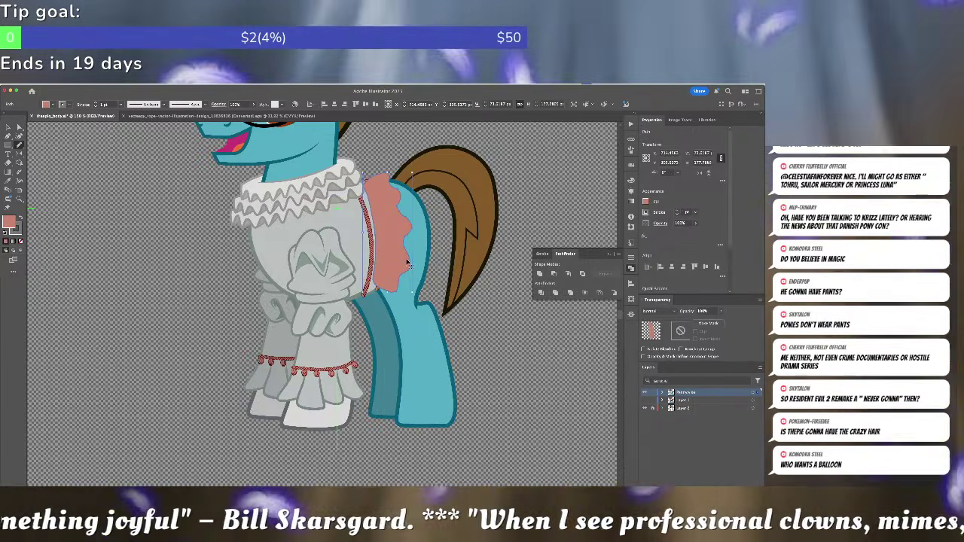
- Place the scalloped ruffle behind the torso and ropes but in front of the body, and apply the torso's grey fill and outline
key("v")
left_click(407, 258)
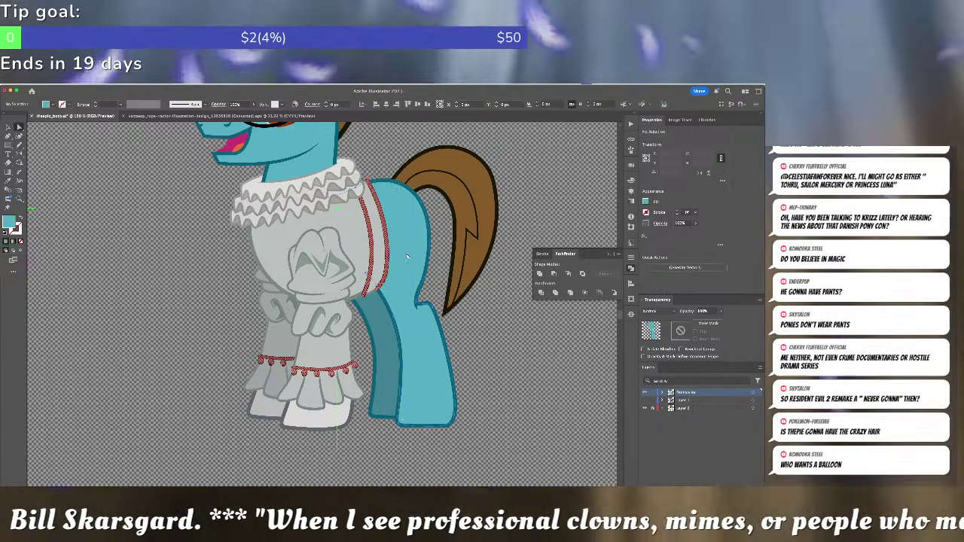
left_click(408, 258)
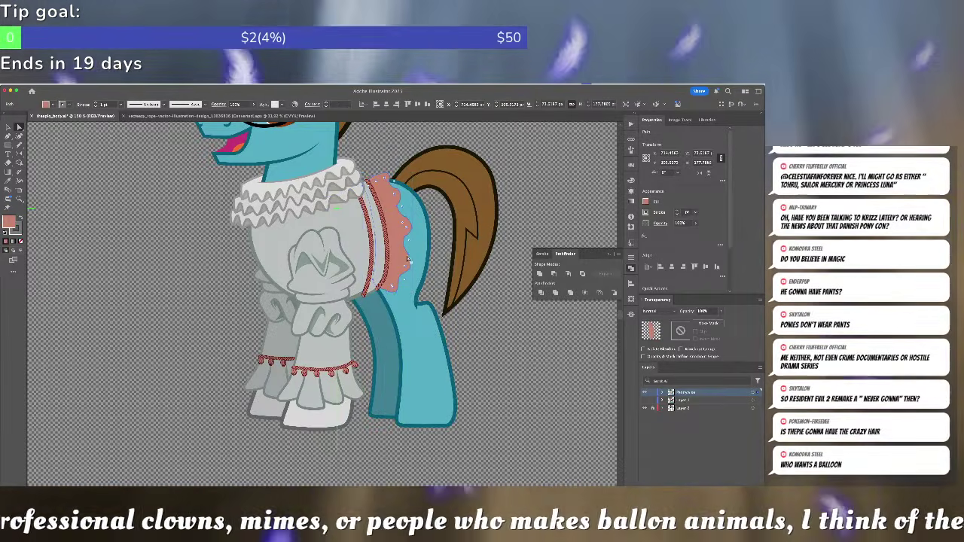
key("i")
left_click(360, 238)
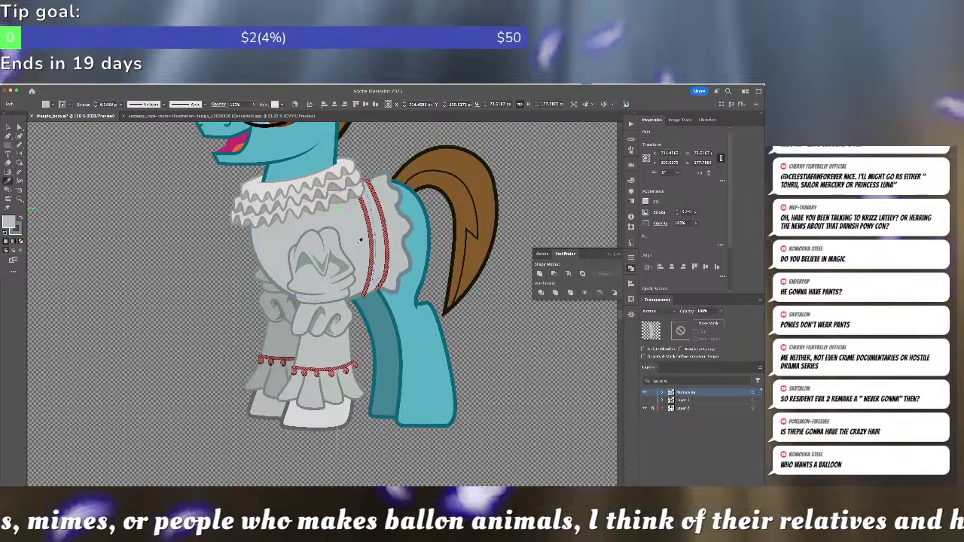
- Smooth the scalloped ruffle's path slightly with the Smooth slider, keep its light fill and grey outline, and isolate its group
scroll(378, 206, "up", 2)
scroll(380, 209, "up", 2)
left_click_drag(382, 209, 299, 255)
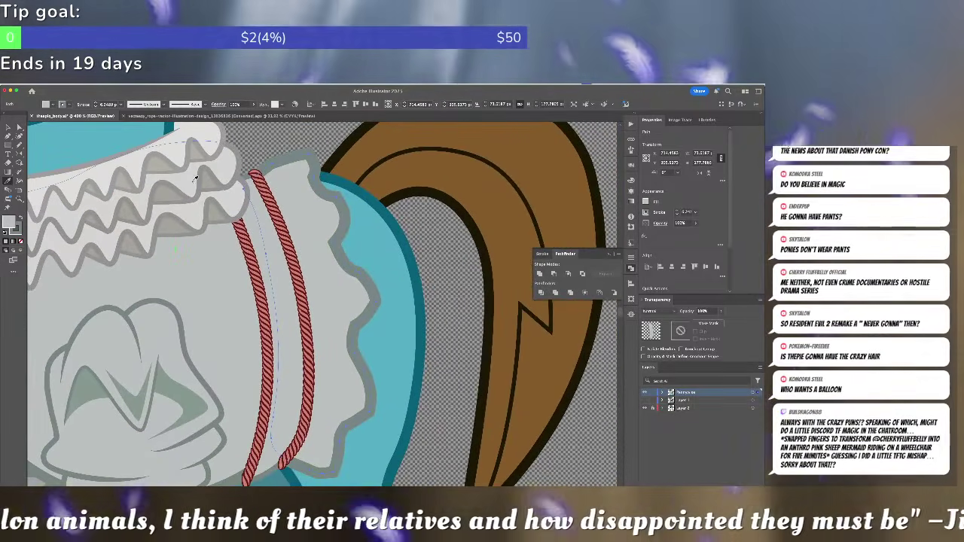
right_click(65, 88)
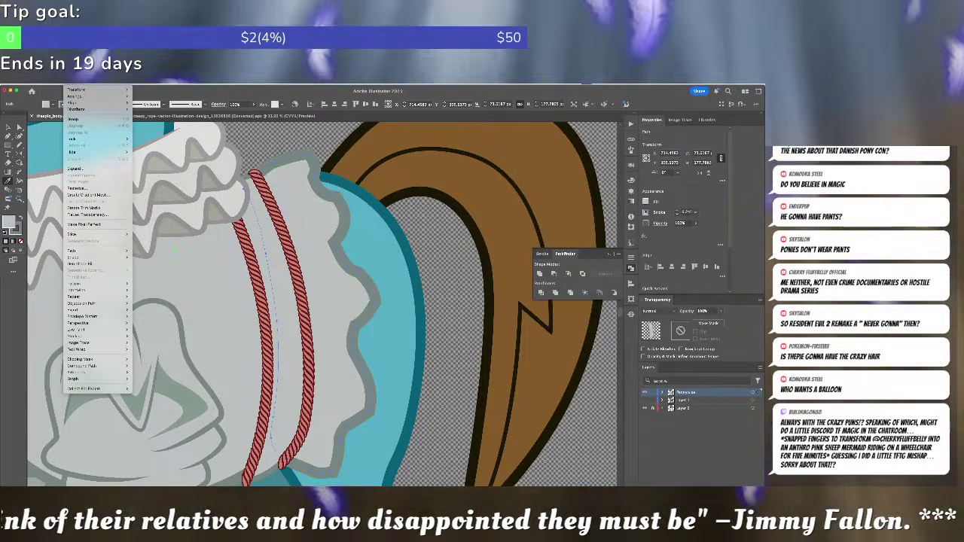
mouse_move(117, 252)
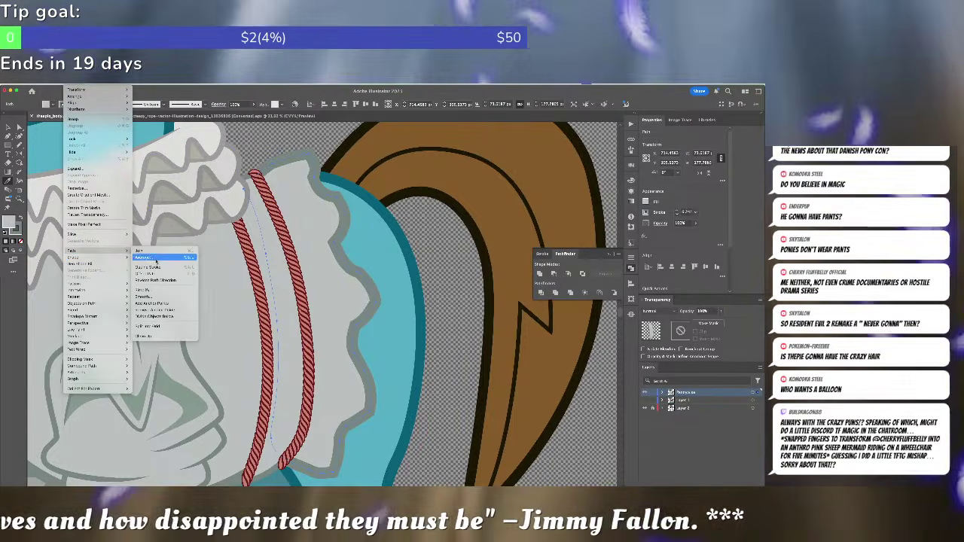
left_click(154, 291)
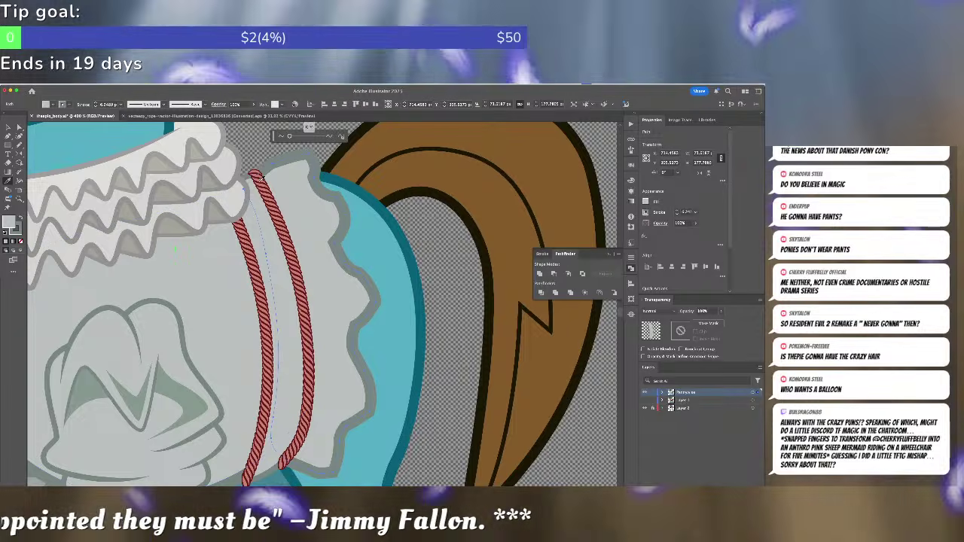
left_click_drag(289, 137, 296, 137)
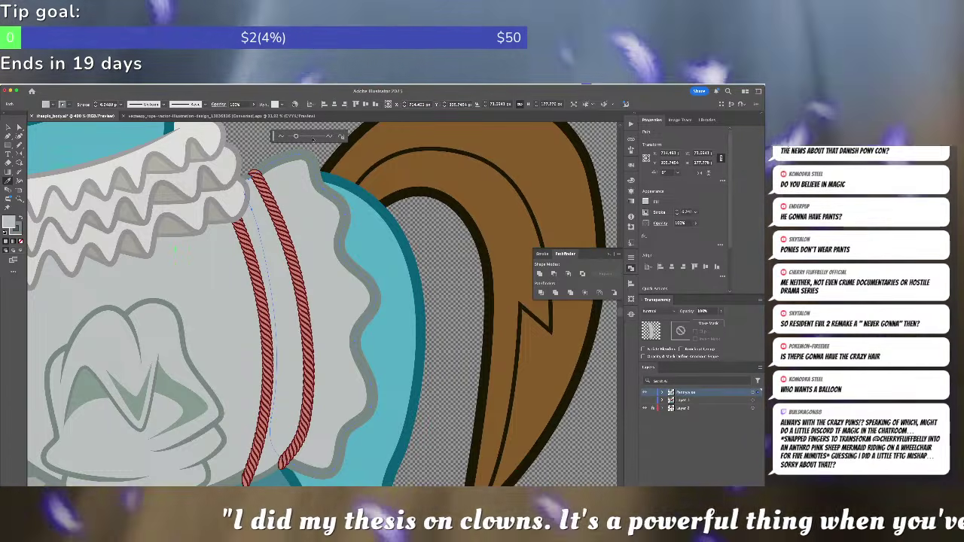
key("super+z")
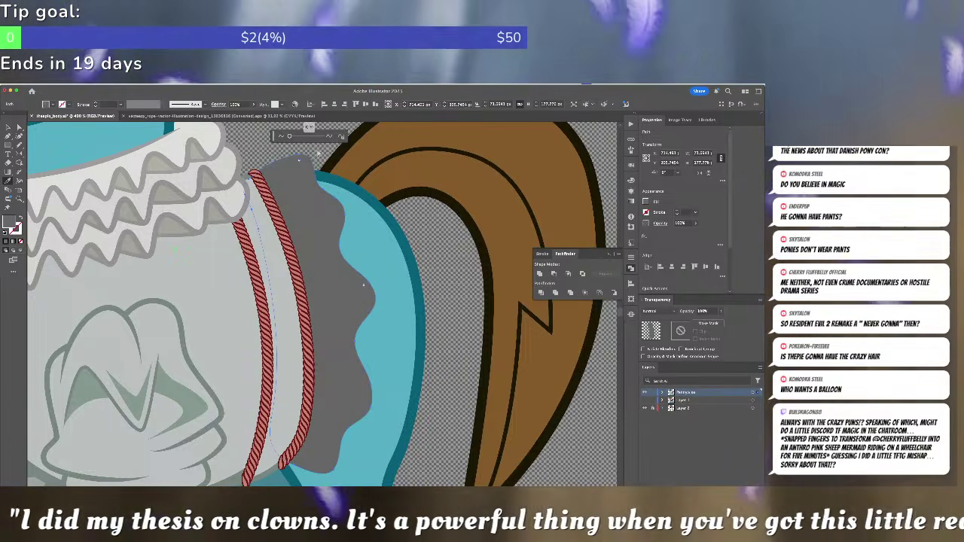
key("shift+x")
left_click(322, 150)
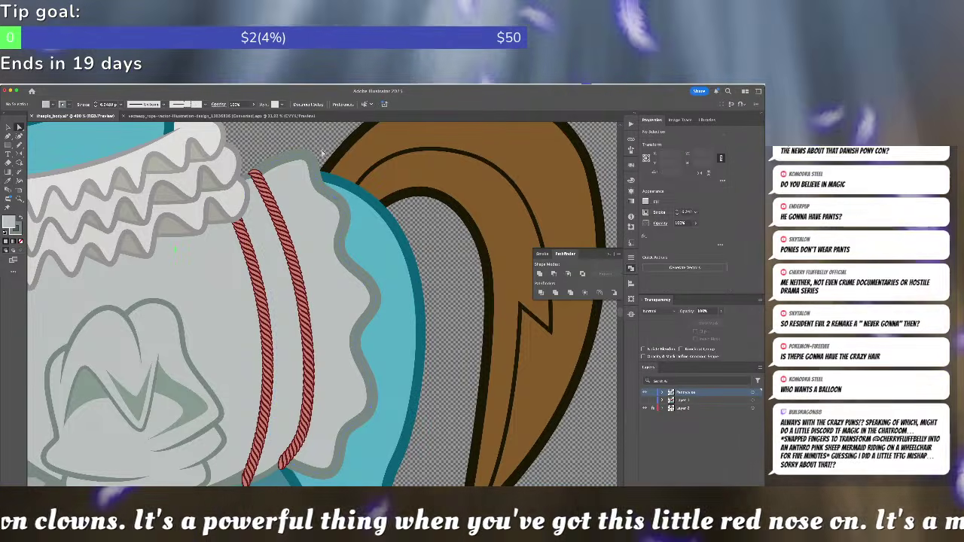
double_click(323, 205)
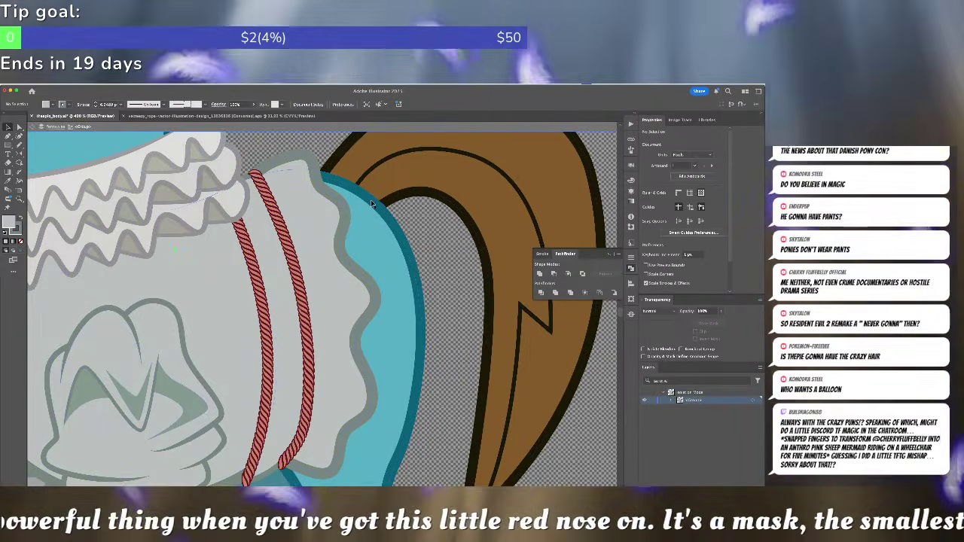
- Check the smoothed ruffle on the whole pony alongside the Pennywise reference images
key("super+minus")
key("super+minus")
key("super+minus")
key("super+minus")
key("super+minus")
key("super+minus")
key("super+minus")
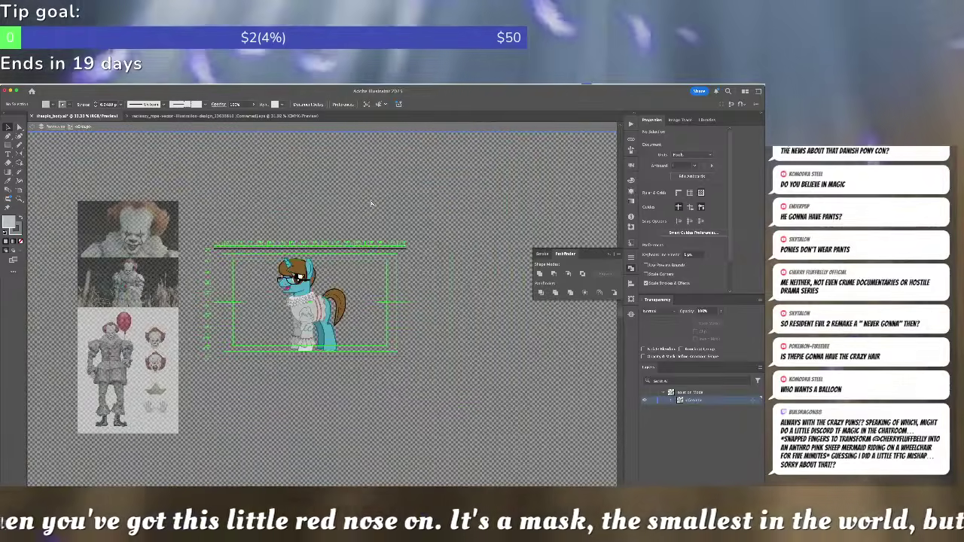
key("super+equal")
left_click_drag(348, 265, 391, 237)
key("super+equal")
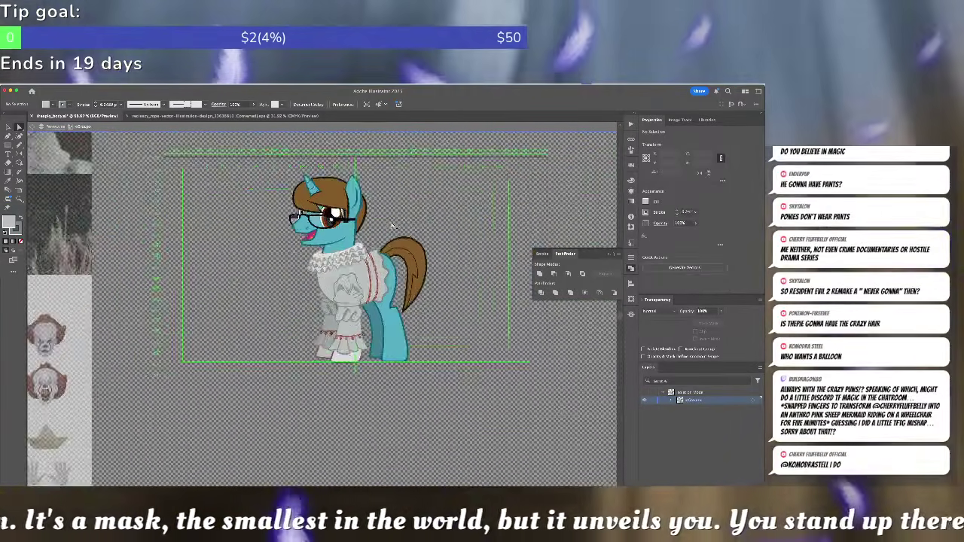
- Adjust the ruffle's upper and lower front anchor points so both ends meet the outer red rope
scroll(391, 224, "up", 4)
left_click(371, 325)
left_click_drag(370, 325, 375, 325)
key("a")
left_click(335, 312)
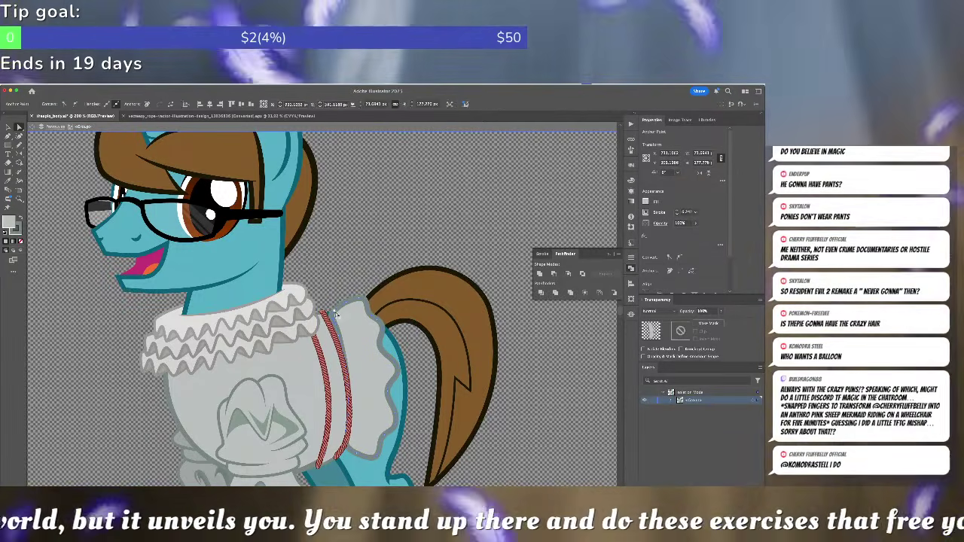
left_click(336, 319)
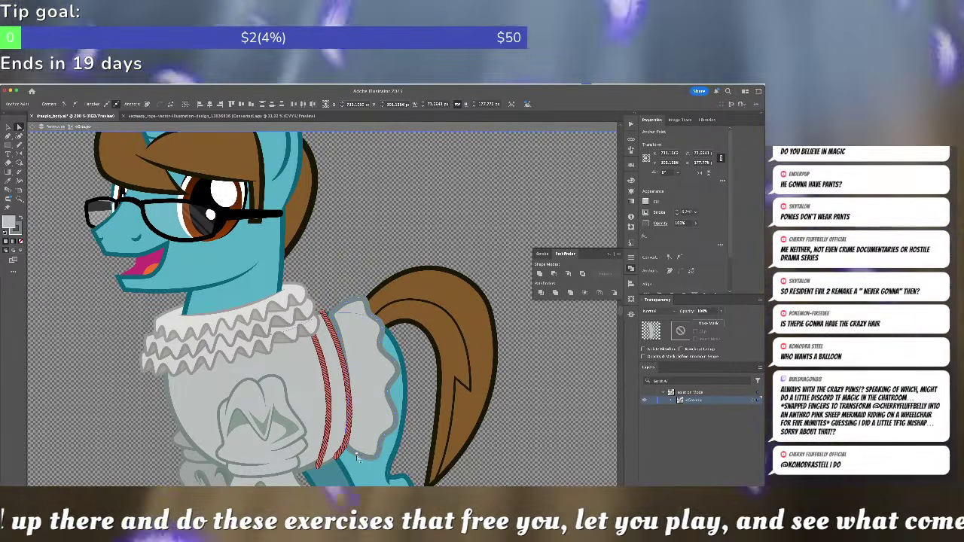
left_click_drag(355, 455, 342, 456)
left_click(458, 353)
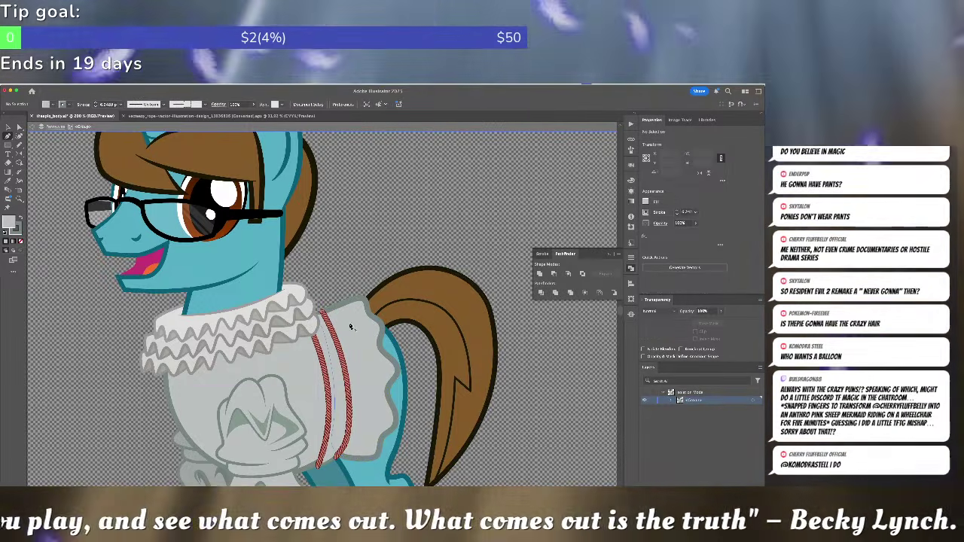
- Draw a short fold line across the ruffle's upper part, remove its fill, and apply a width profile tapering towards the scalloped edge
left_click(360, 321)
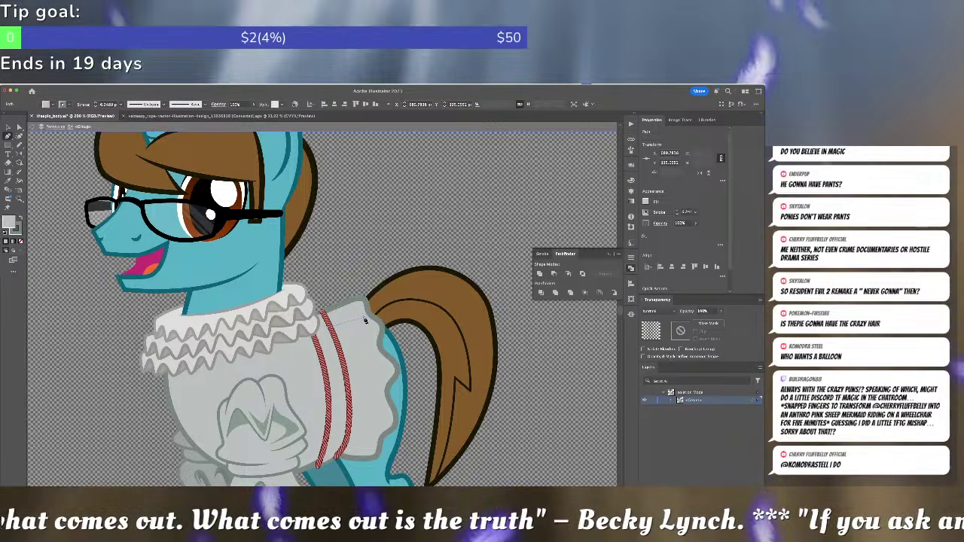
left_click(366, 320)
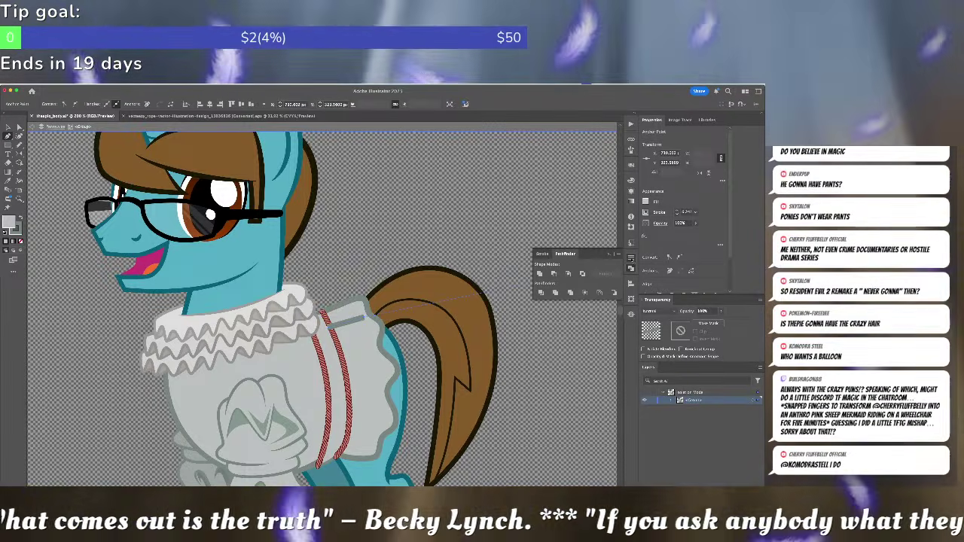
left_click(632, 259)
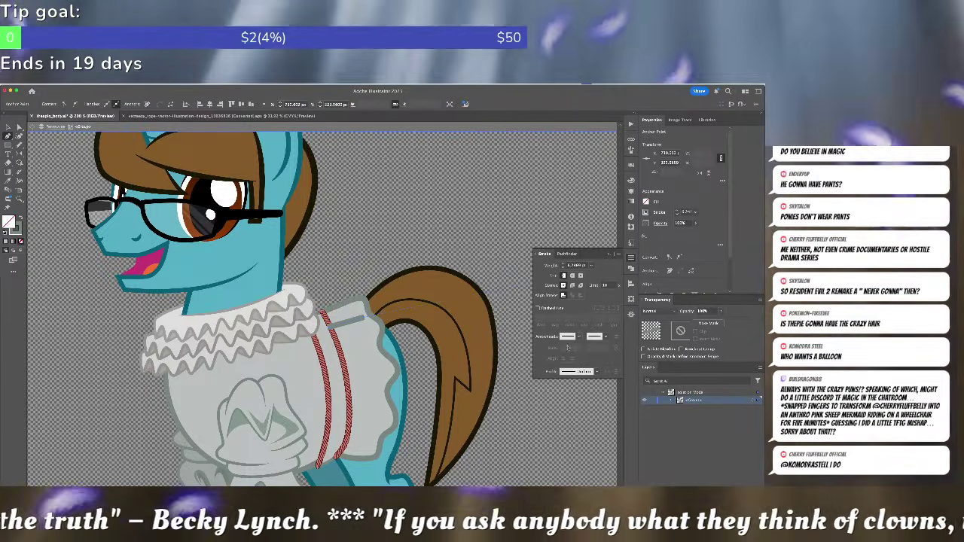
left_click(565, 371)
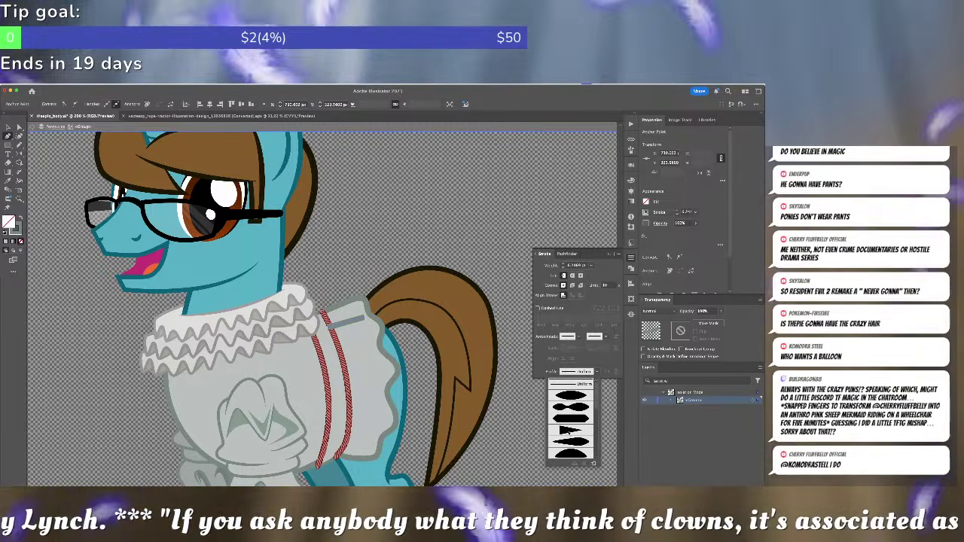
left_click(570, 430)
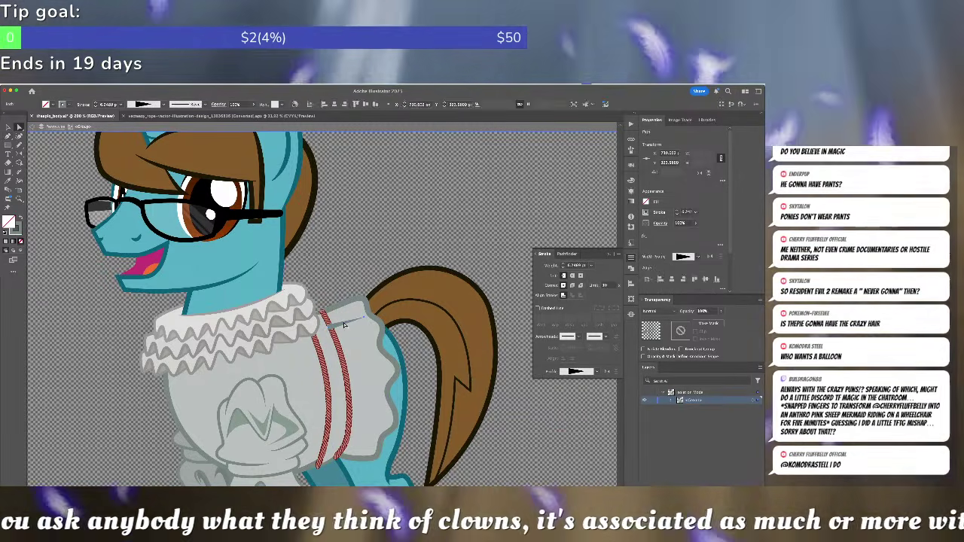
key("super+shift+a")
left_click(348, 323)
left_click(349, 323)
key("super+shift+a")
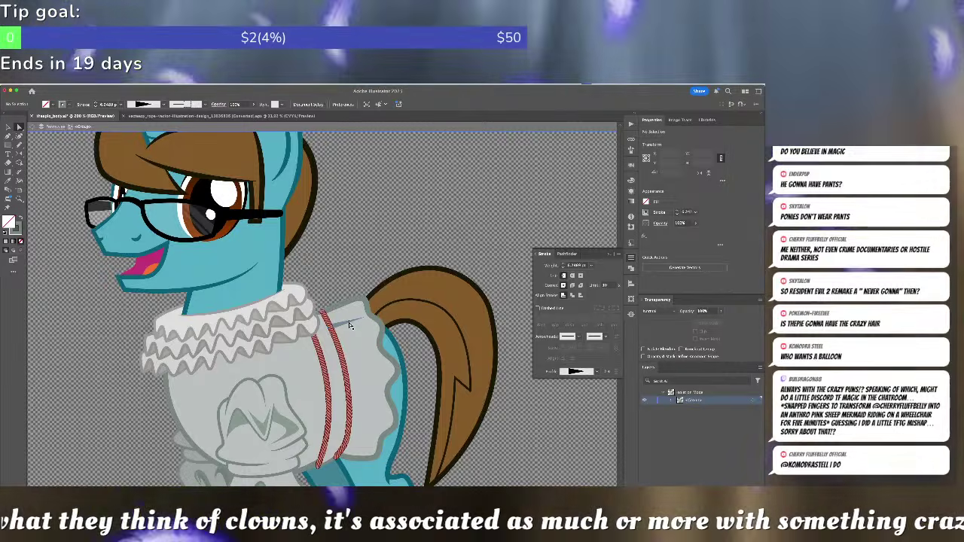
- Duplicate the tapered fold line at intervals down the ruffle, rotating each copy to fan outward from the outer rope
left_click_drag(350, 325, 366, 384)
key("e")
left_click_drag(438, 354, 435, 375)
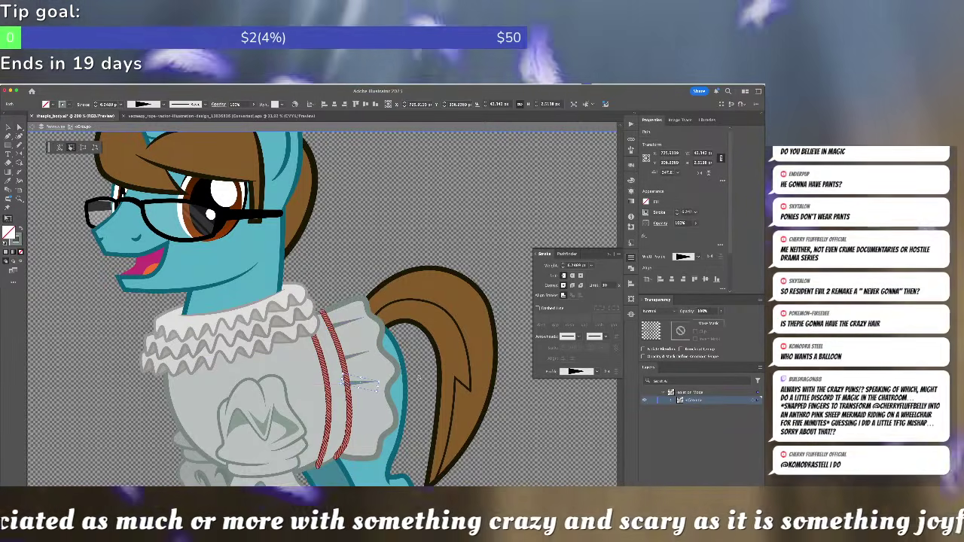
mouse_move(366, 414)
left_mouse_down()
mouse_move(367, 386)
mouse_move(367, 401)
left_mouse_up()
key("e")
left_click_drag(440, 380, 441, 385)
key("a")
left_click(438, 379)
left_click_drag(375, 405, 372, 429)
key("e")
left_click_drag(414, 405, 414, 408)
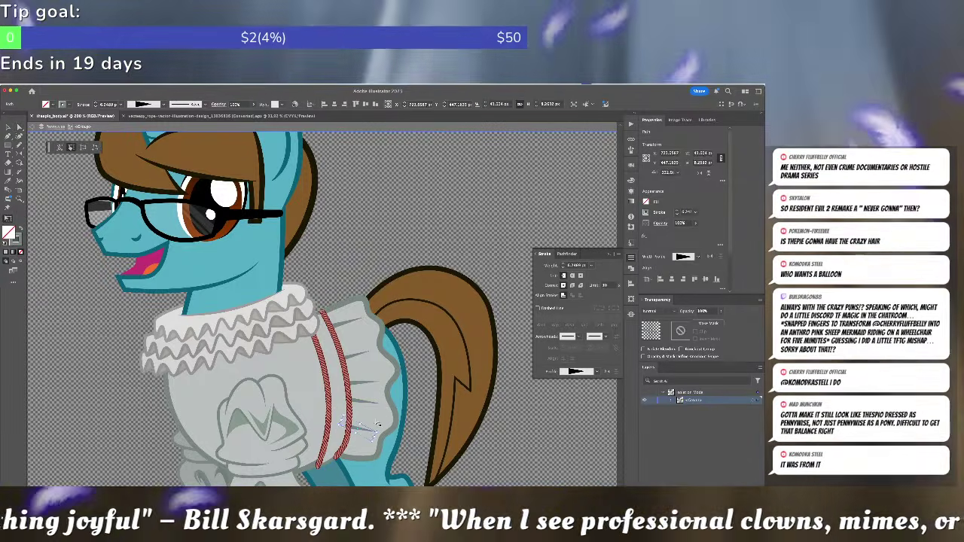
key("a")
left_click(414, 408)
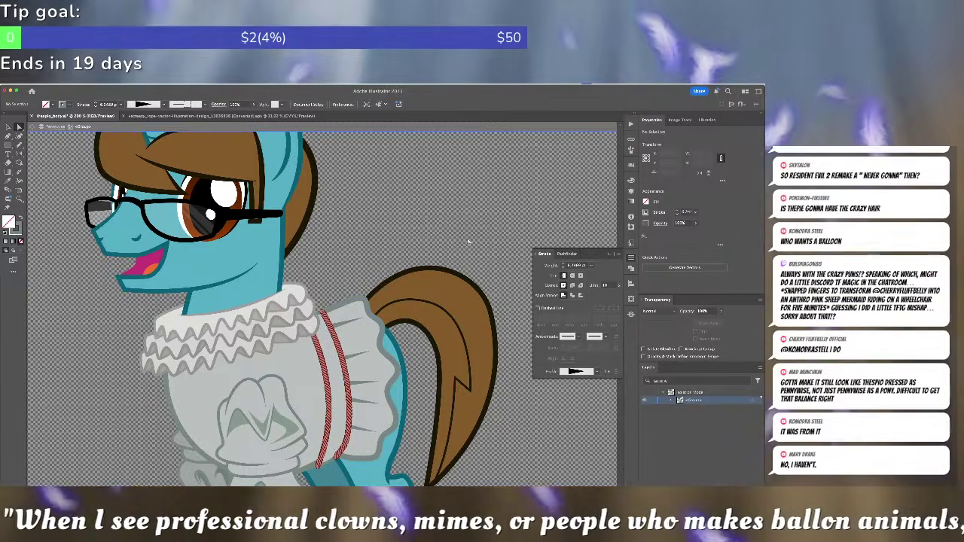
- Leave the ruffle group's isolation and compare the pleated costume with the Pennywise reference images
key("super+minus")
key("super+minus")
key("super+minus")
key("super+minus")
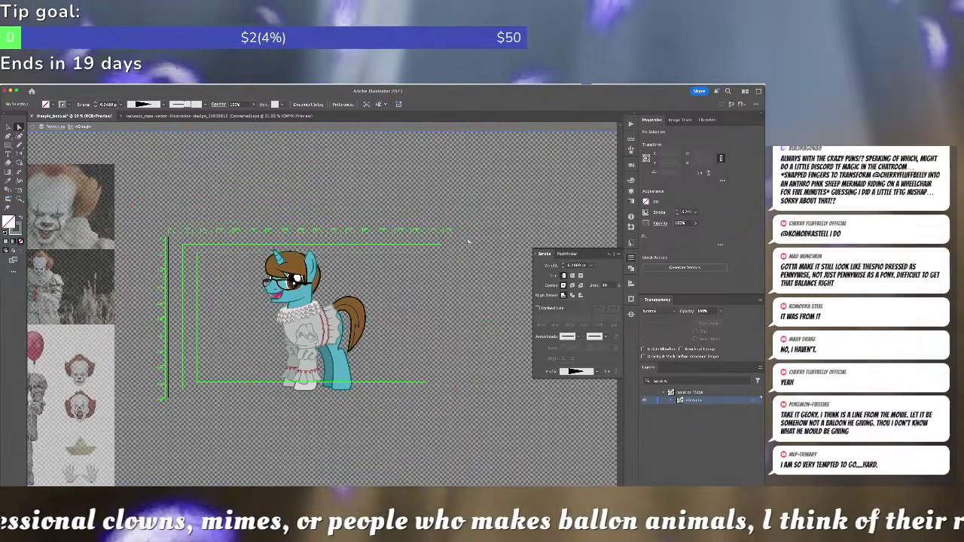
left_click_drag(317, 266, 409, 249)
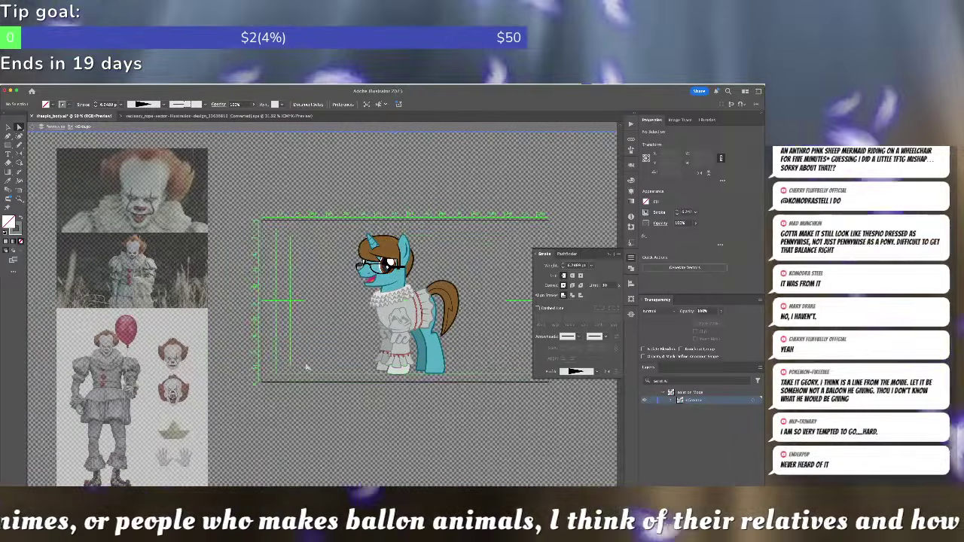
double_click(296, 427)
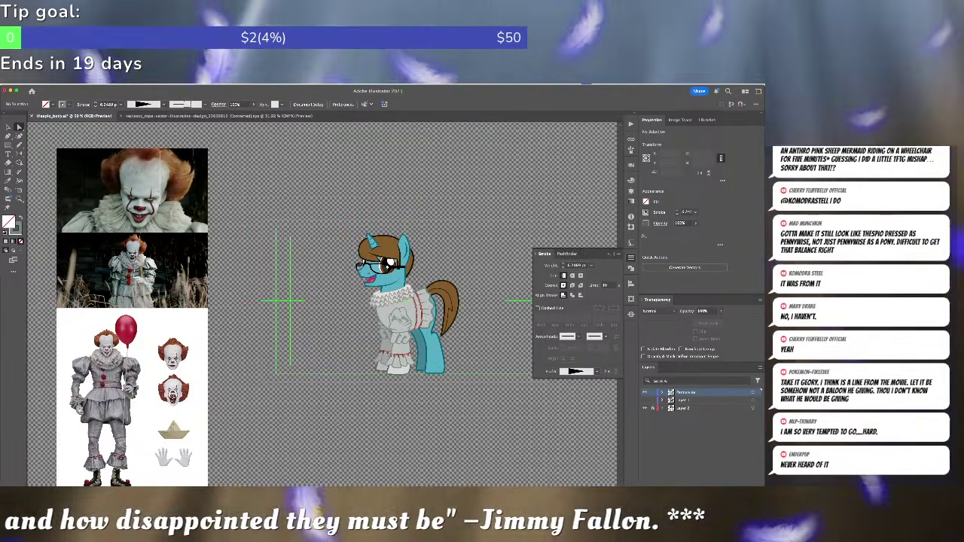
- Switch to the browser, enlarge its window to view the My Little Pony artwork on Derpibooru, and return to Illustrator
key("super+Tab")
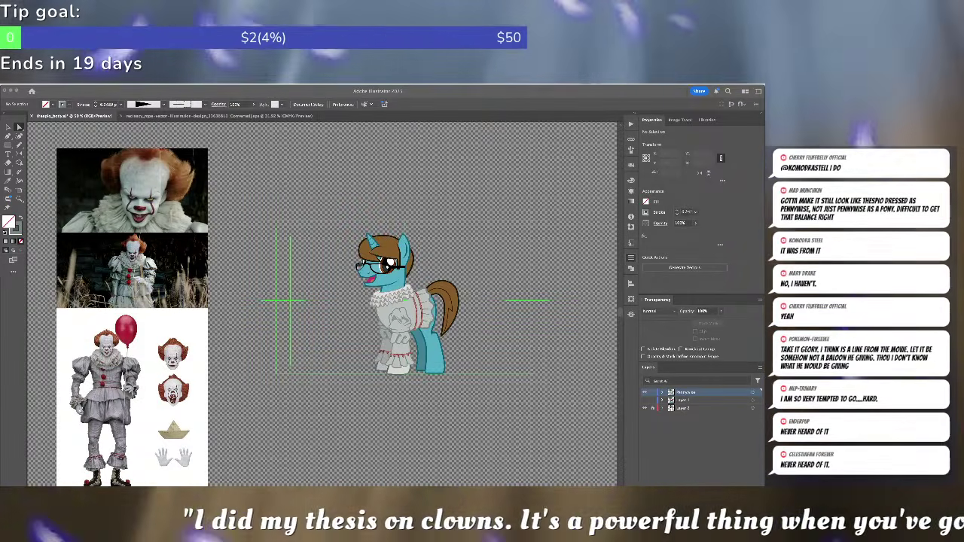
left_click_drag(321, 107, 266, 99)
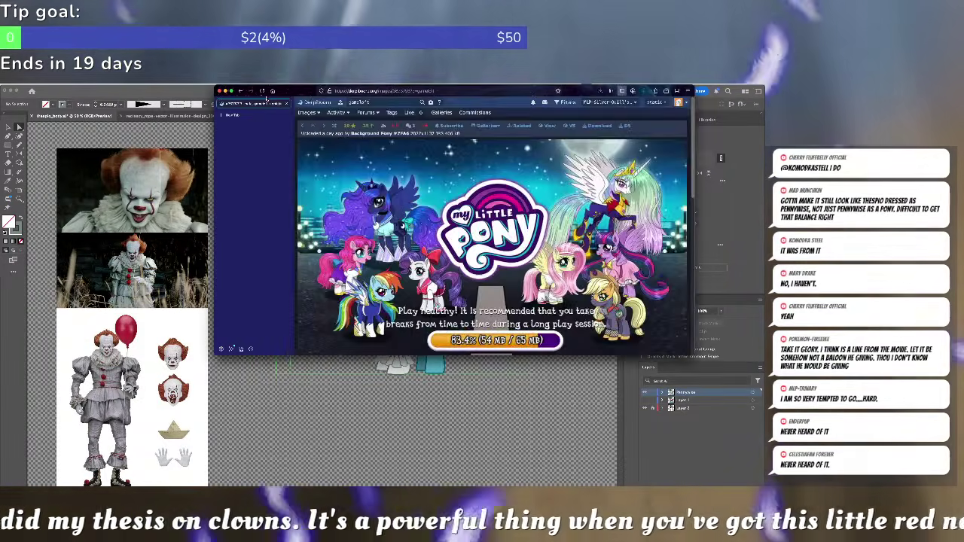
left_click(448, 91)
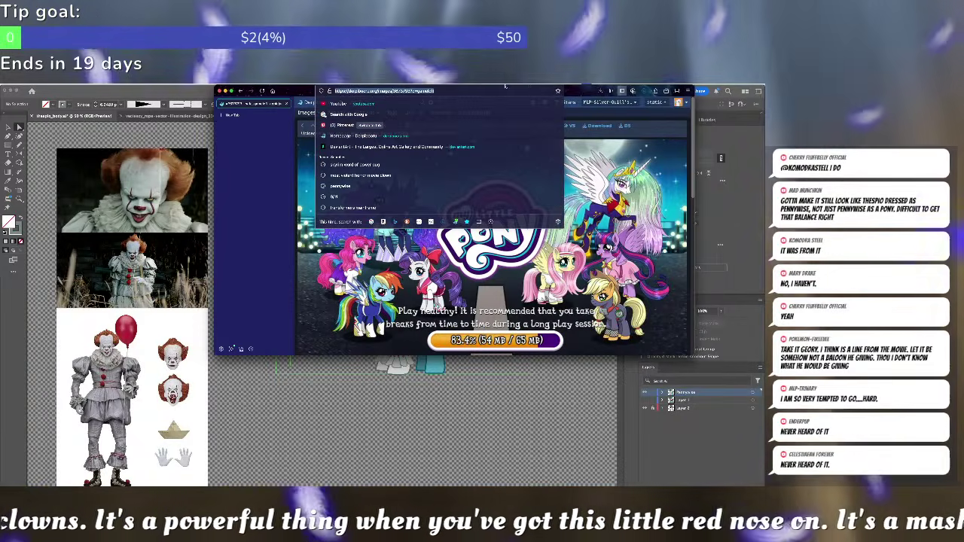
left_click_drag(582, 91, 382, 92)
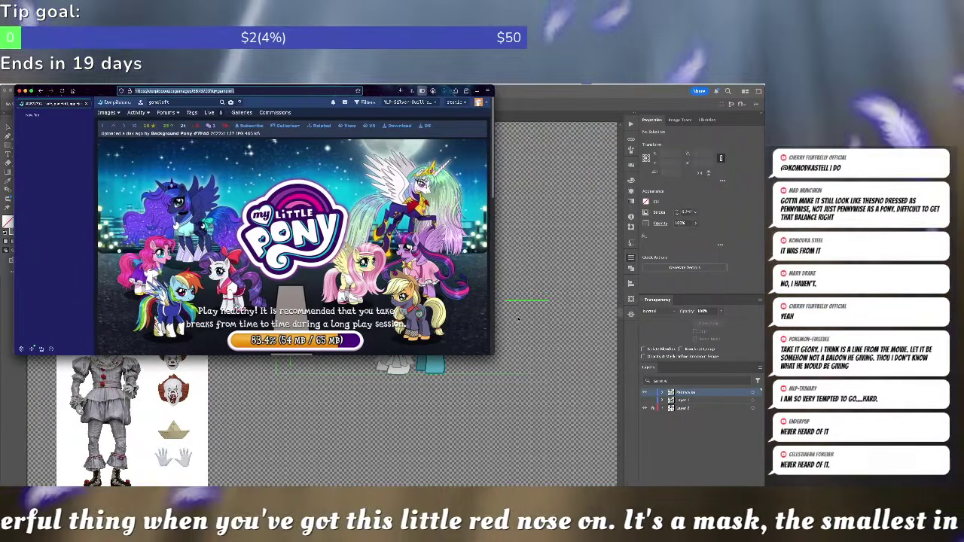
left_click_drag(493, 354, 738, 486)
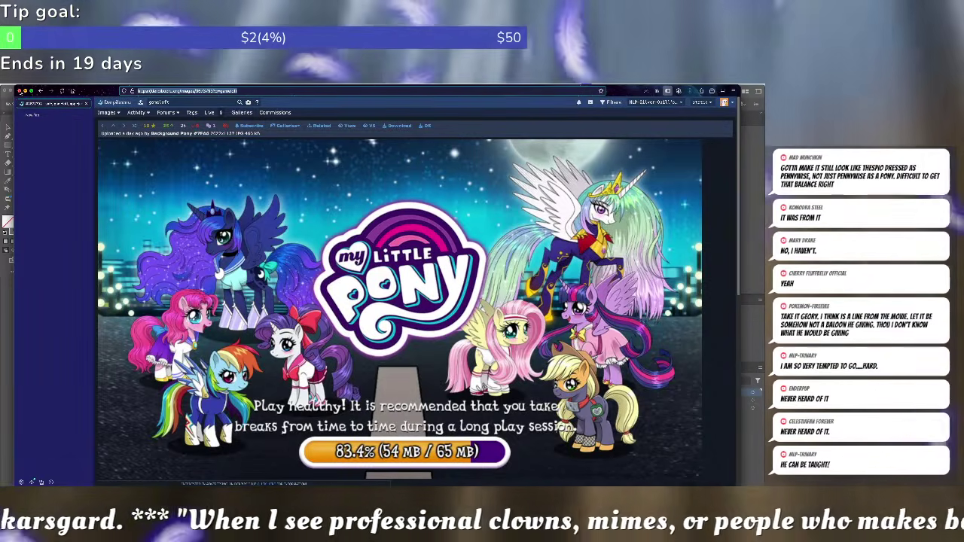
left_click(20, 91)
left_click(295, 171)
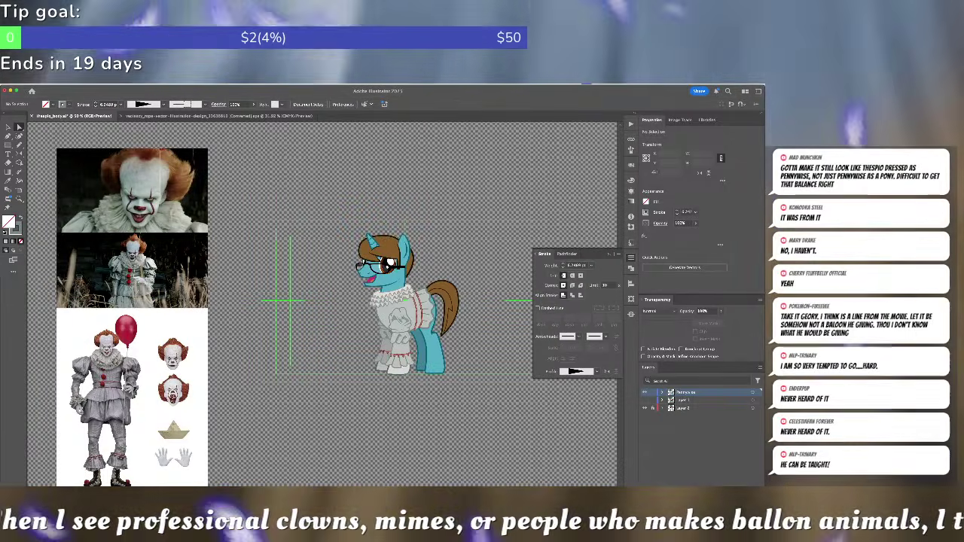
key("super+Tab")
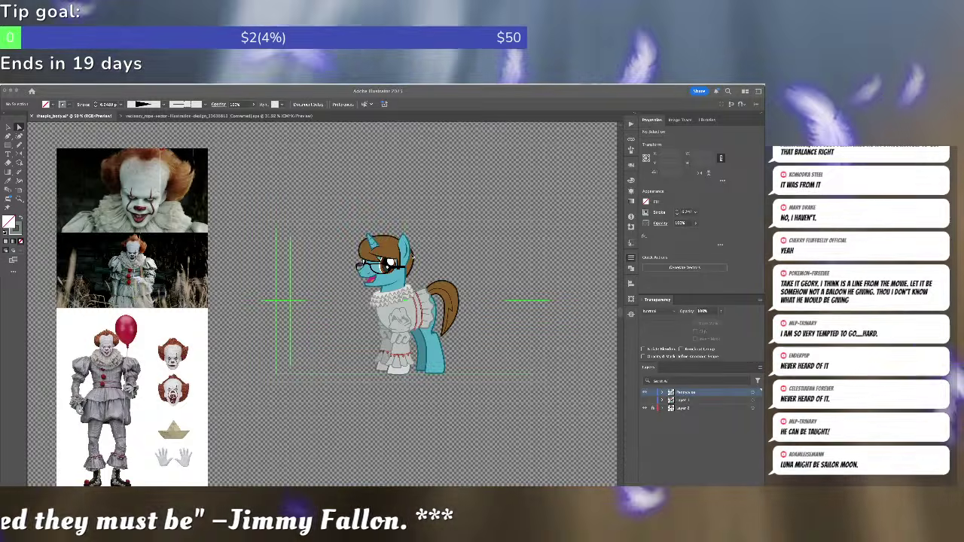
left_click(282, 247)
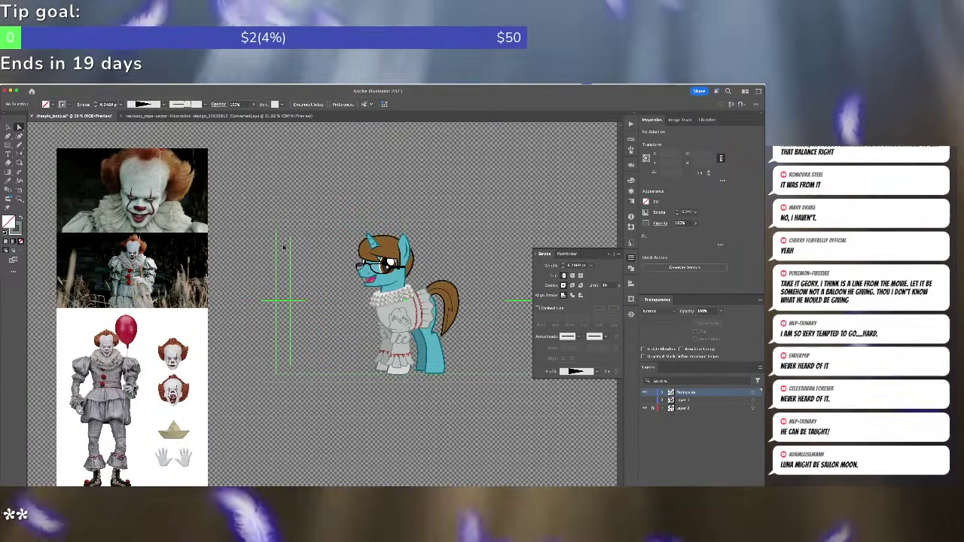
- Draw a narrow hanging fold below the ruffle's lower front edge and give it the ruffle's light gray fill and gray outline
scroll(347, 323, "up", 3)
left_click_drag(487, 310, 219, 252)
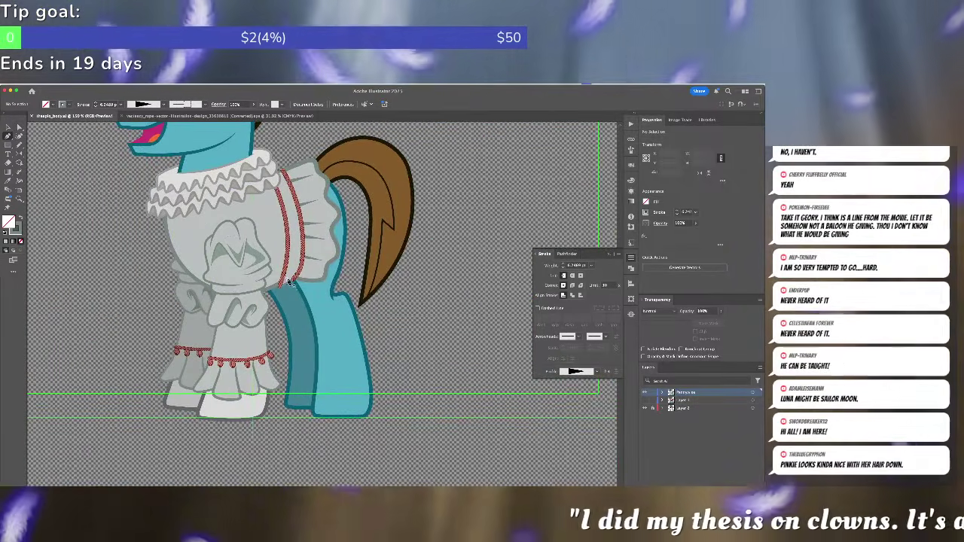
left_click(294, 264)
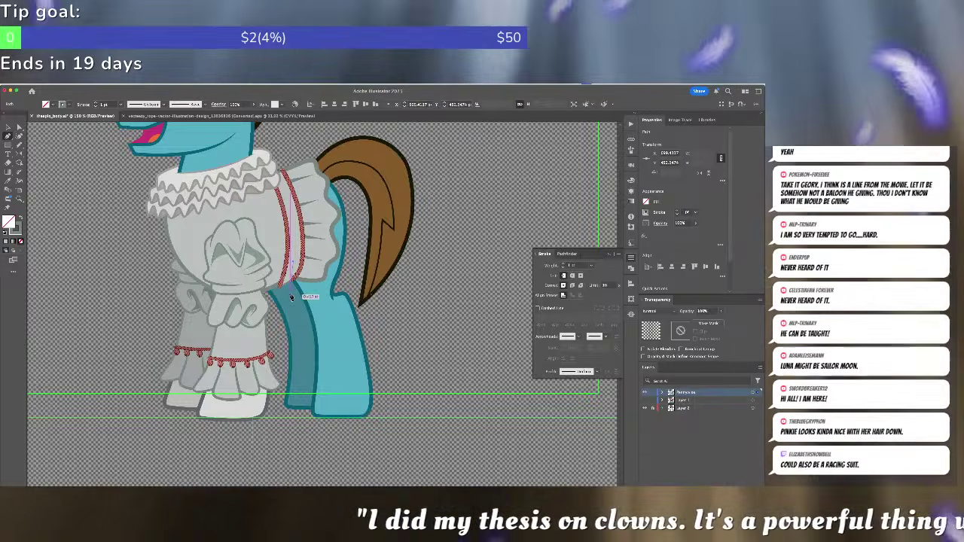
left_click_drag(308, 311, 324, 310)
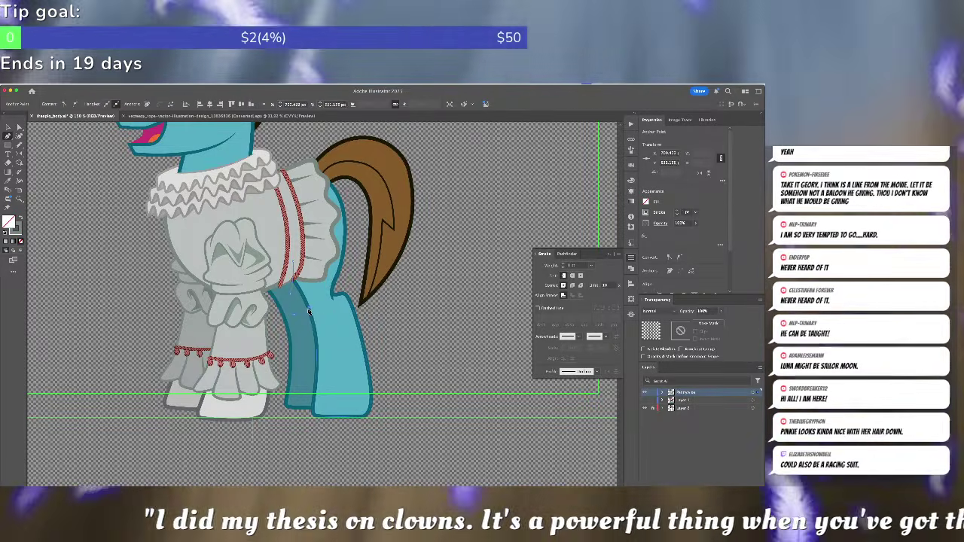
key("i")
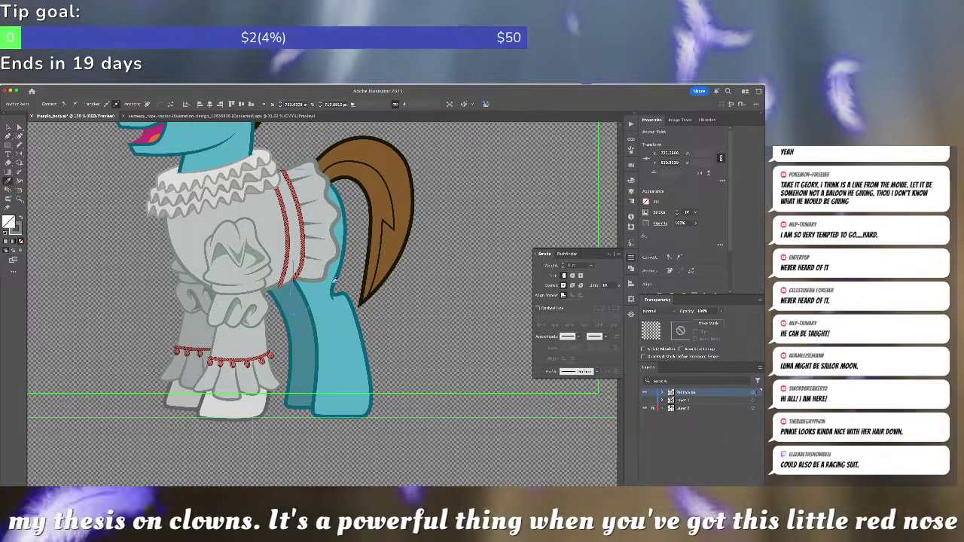
left_click(326, 273)
key("super+shift+a")
key("p")
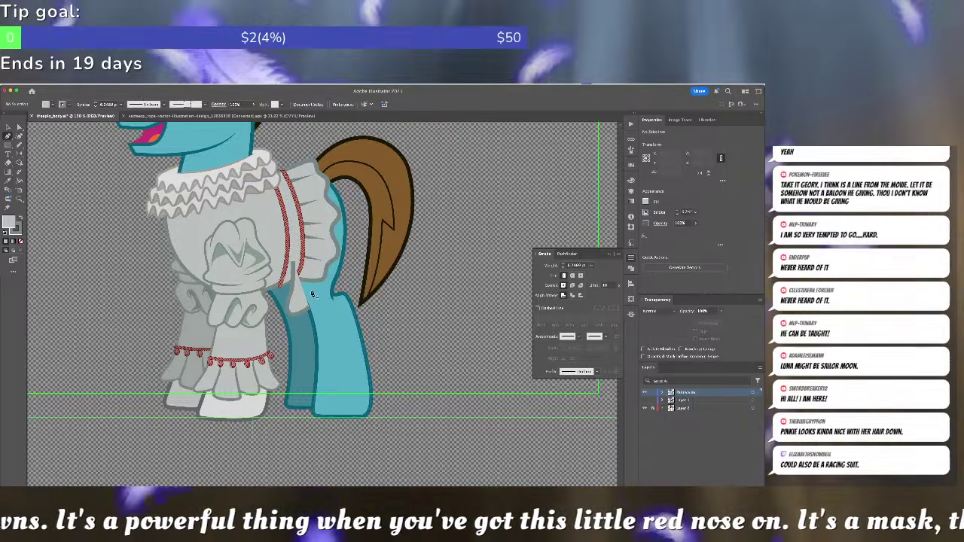
- Draw two more rounded, overlapping folds of cloth hanging from under the ruffle across the thigh towards the tail
left_click(309, 290)
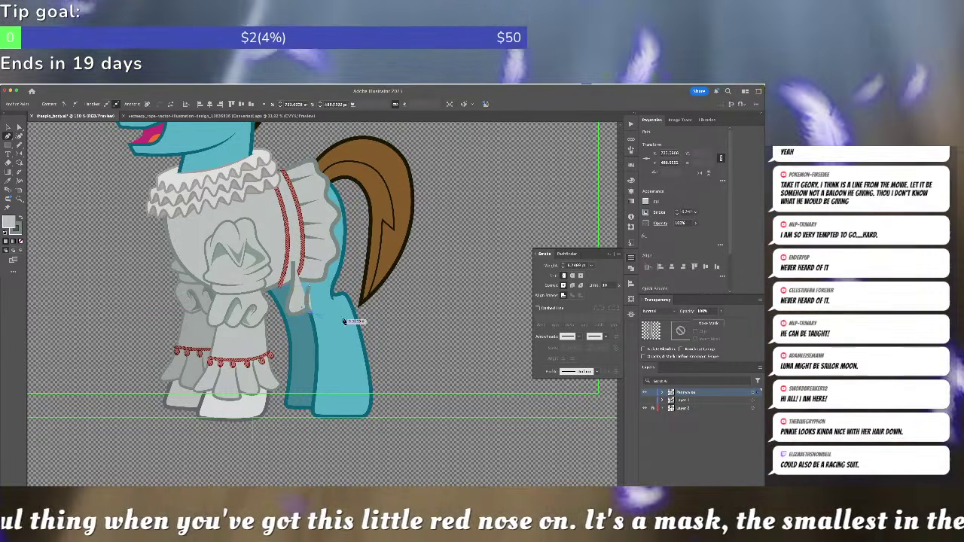
left_click(347, 312)
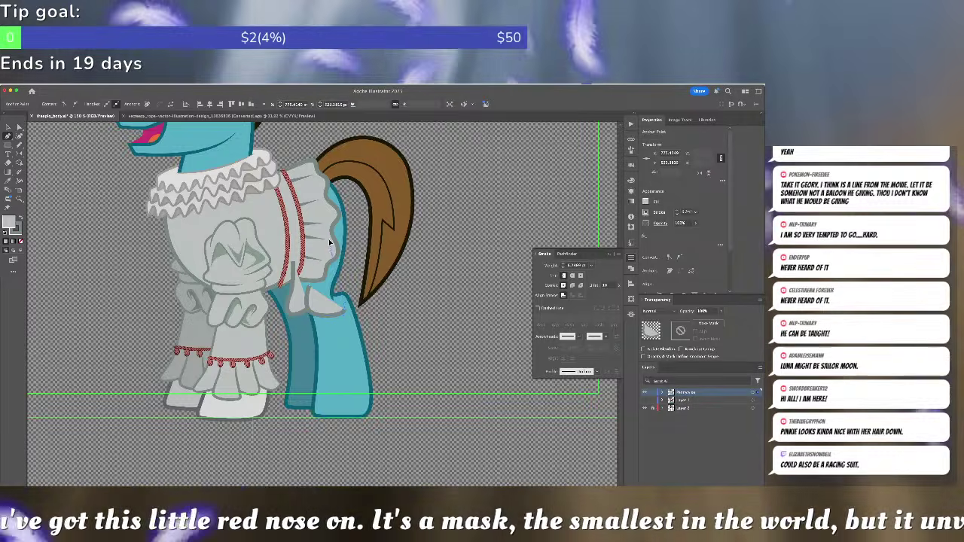
left_click(329, 244)
key("super+shift+a")
left_click_drag(363, 308, 366, 299)
left_click_drag(356, 264, 355, 245)
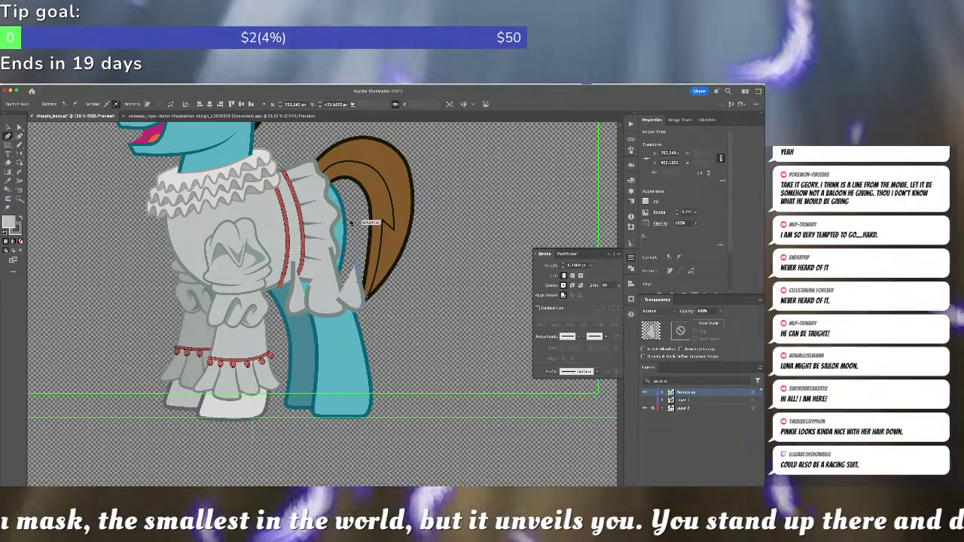
left_click(350, 224)
key("ctrl+shift+a")
- Draw the rearmost fold below the tail, continuing its outline over the rump to the ruffle's upper edge and under the ropes
left_click(354, 284)
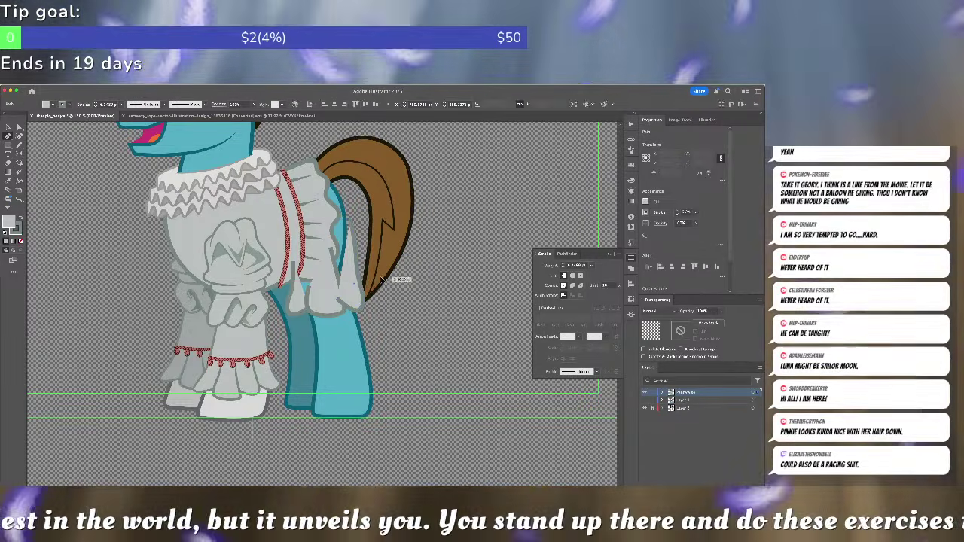
left_click(381, 281)
left_click_drag(362, 229, 365, 210)
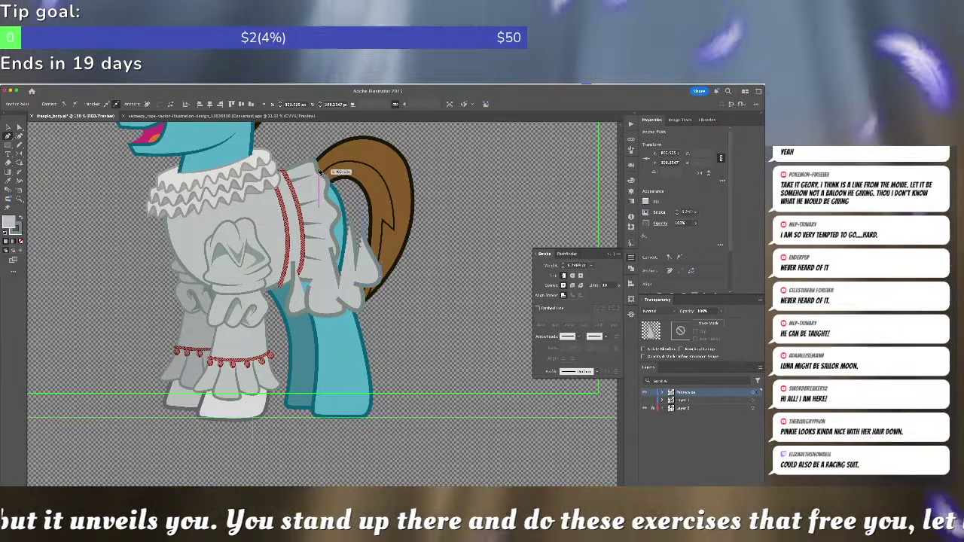
left_click_drag(313, 167, 278, 185)
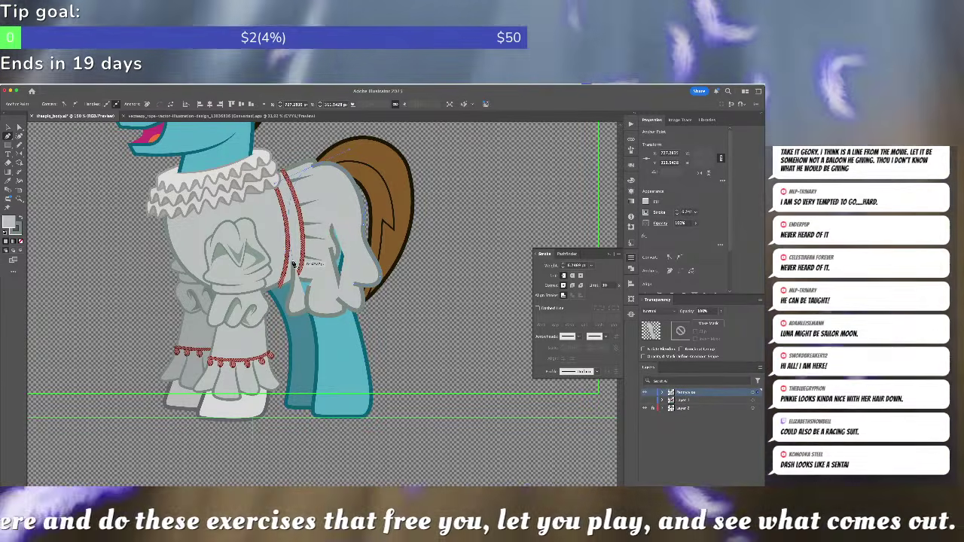
left_click(301, 252)
key("super+z")
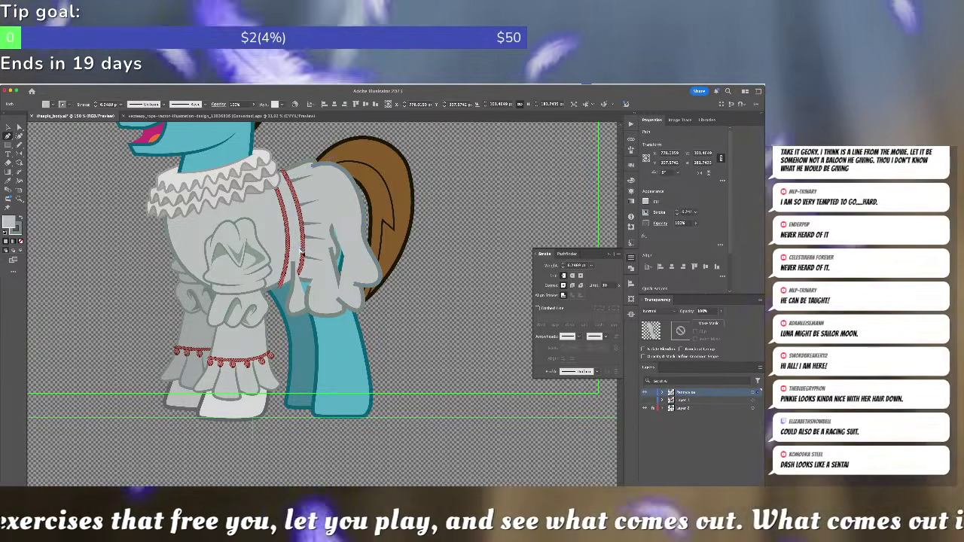
- Group the new hanging folds behind the ruffle and isolate the group for editing
key("v")
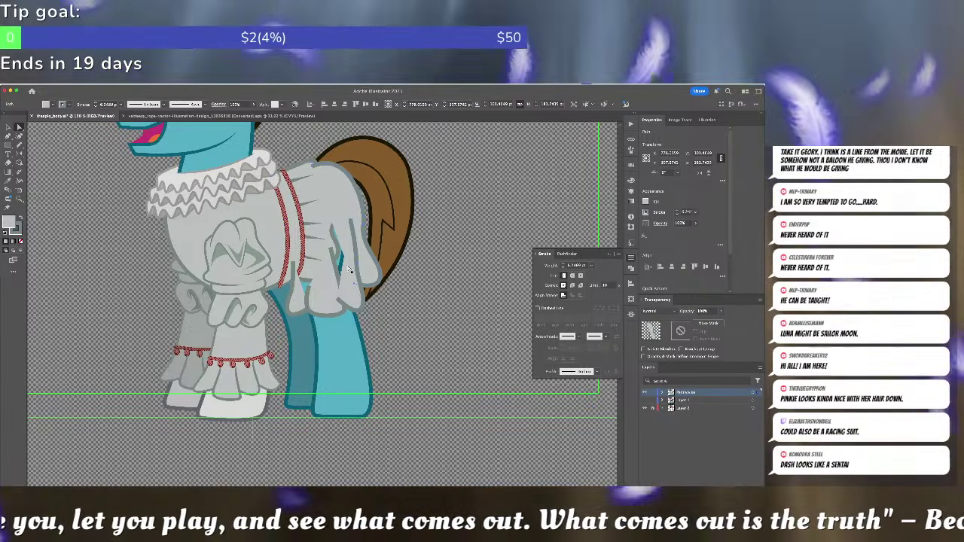
left_click(349, 268, "shift")
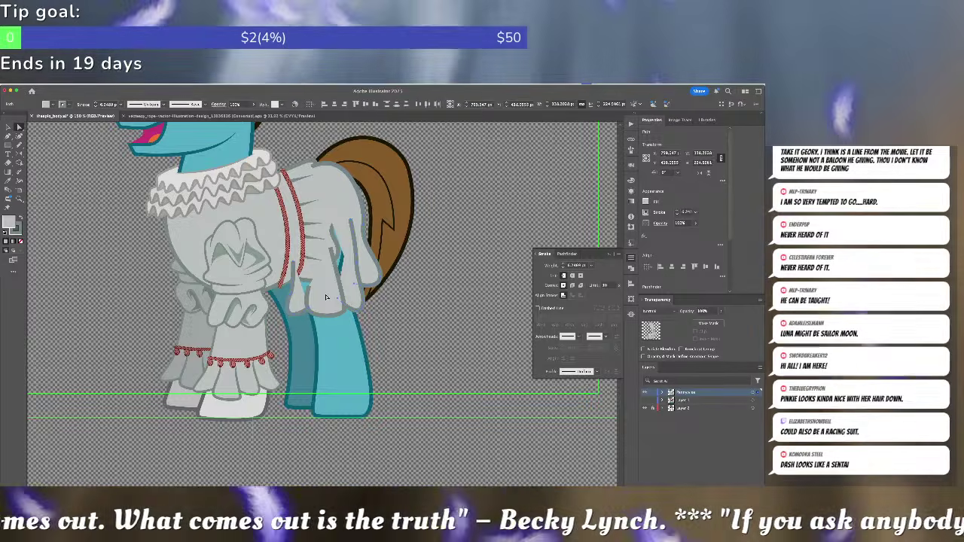
key("super+shift+a")
key("v")
left_click(334, 297)
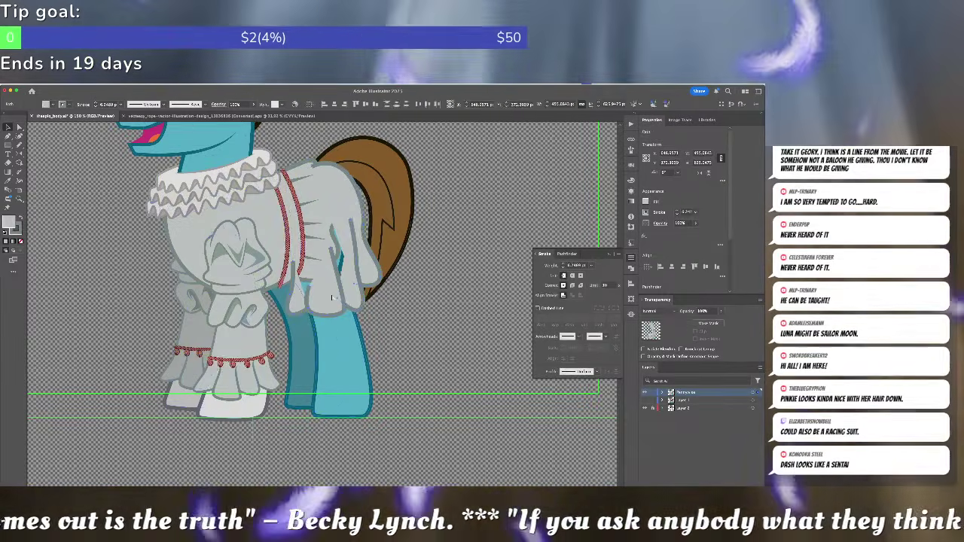
double_click(332, 297)
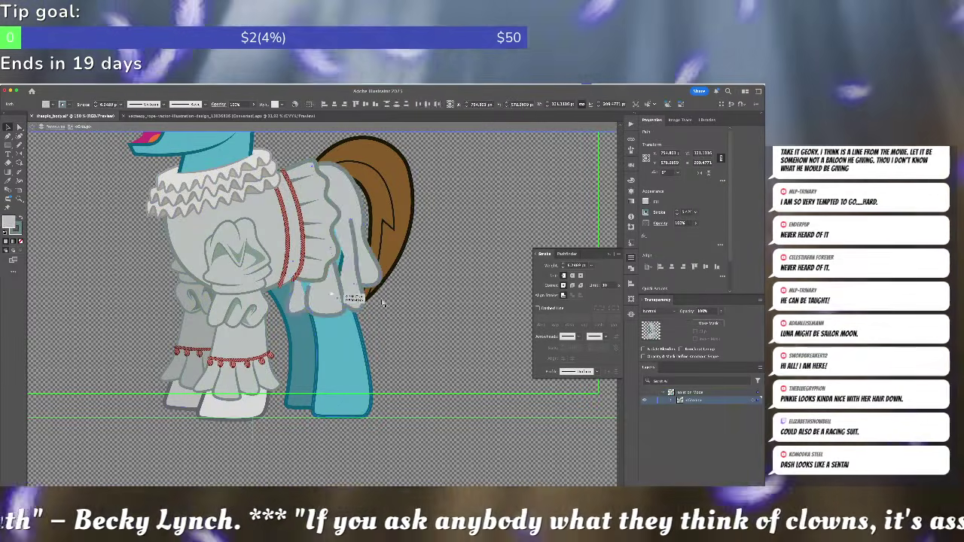
- Apply tapering width profiles to the outlines of the middle hanging folds so they thin out towards the ruffle
key("a")
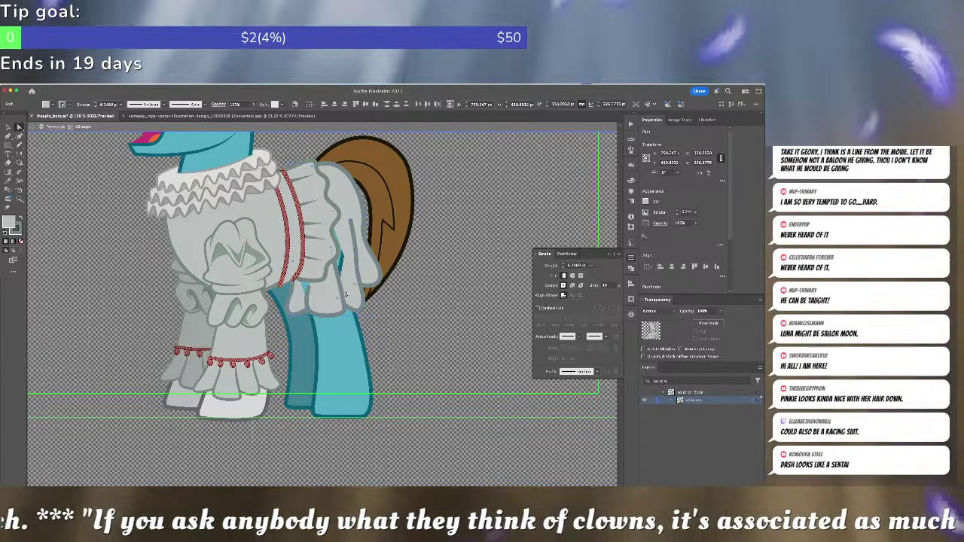
left_click(352, 287)
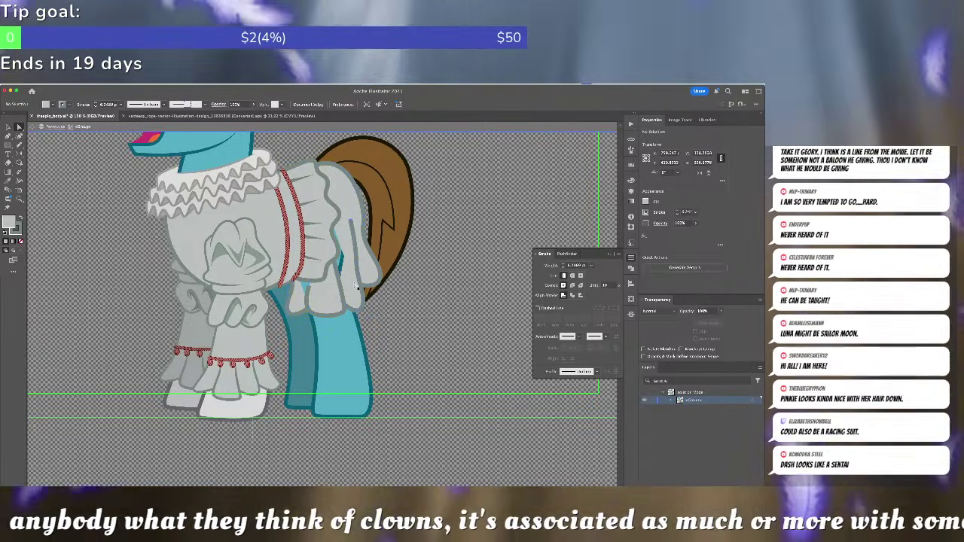
left_click(586, 371)
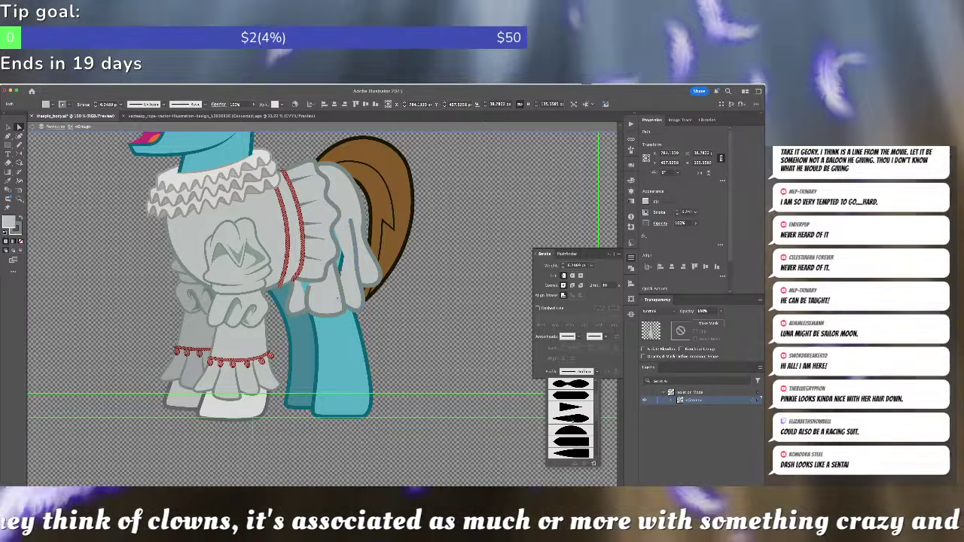
left_click(576, 440)
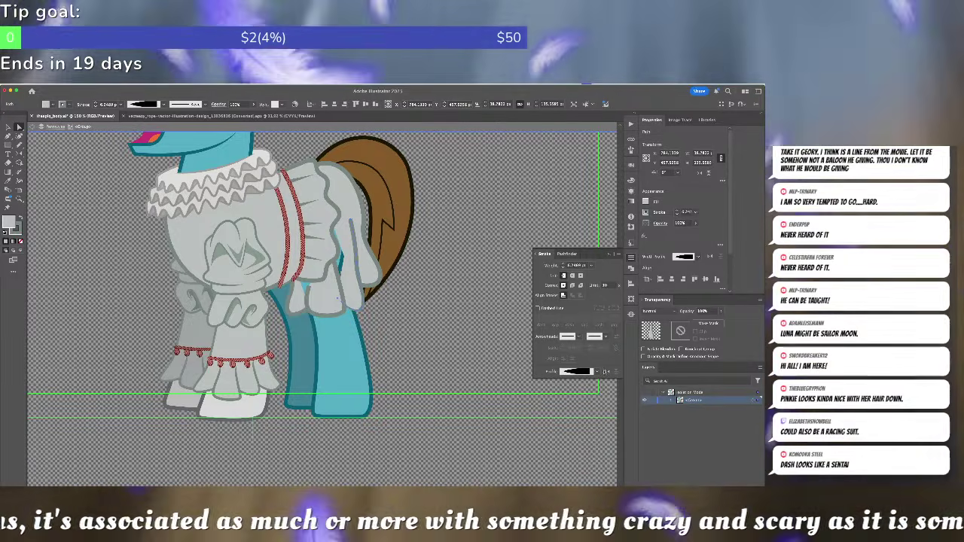
left_click(318, 303)
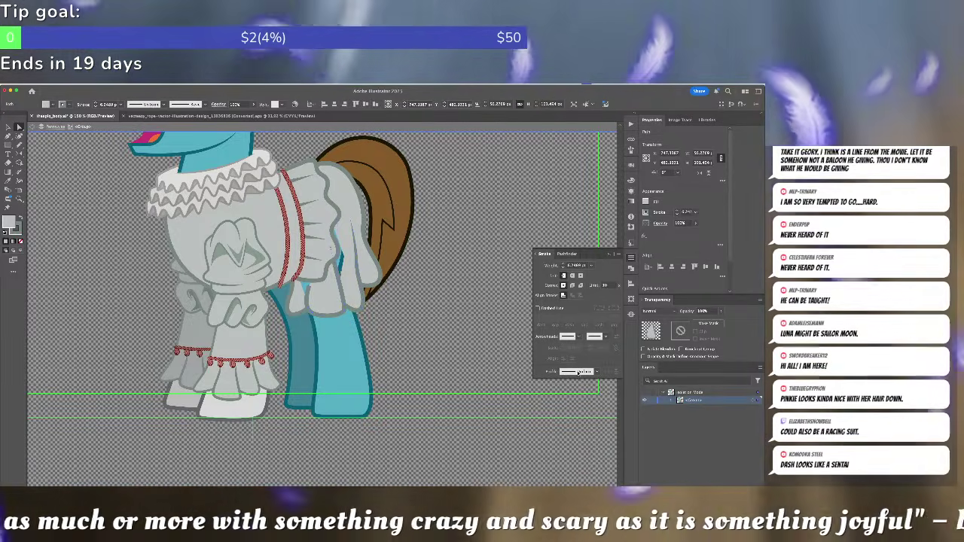
left_click(581, 372)
left_click(582, 395)
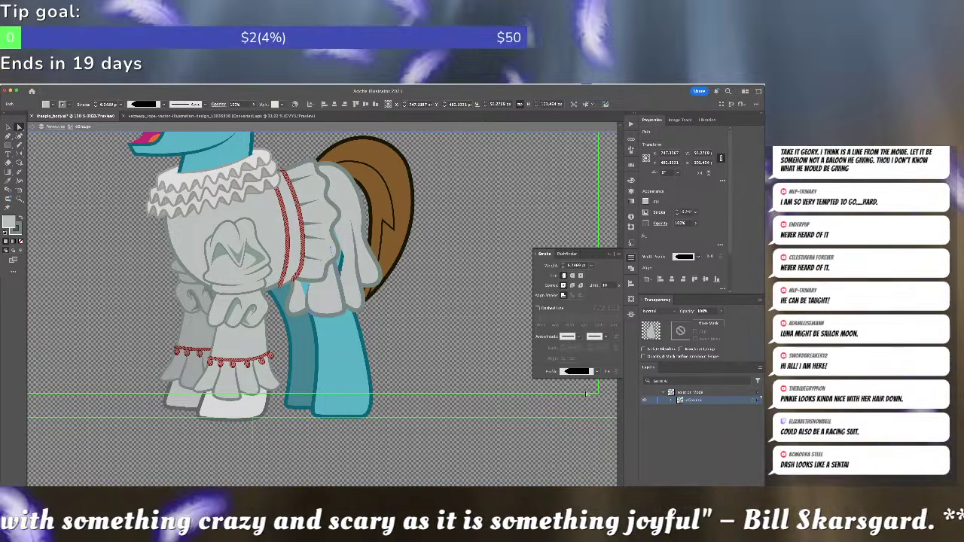
left_click(378, 332)
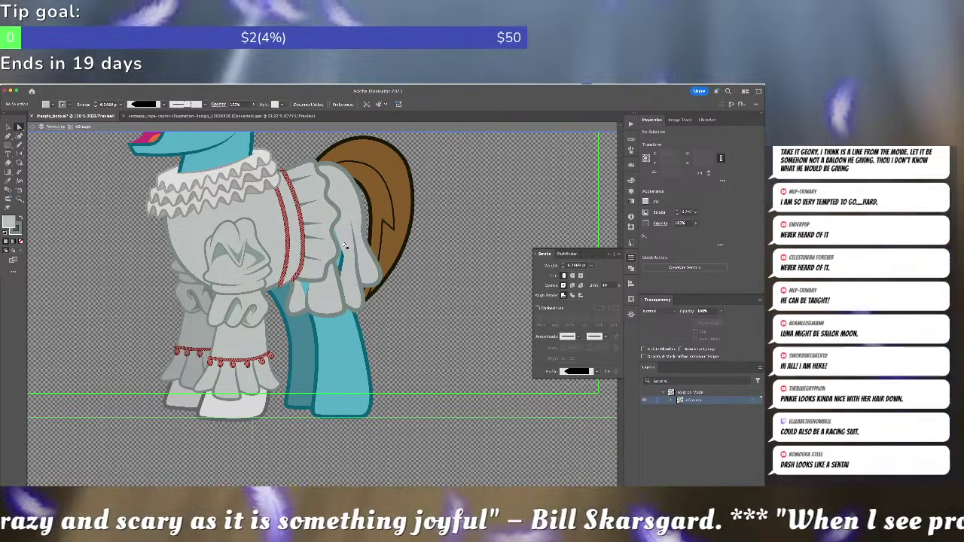
- Paint an outline-free gray patch over the gaps between the folds and place it behind them
key("/")
key("b")
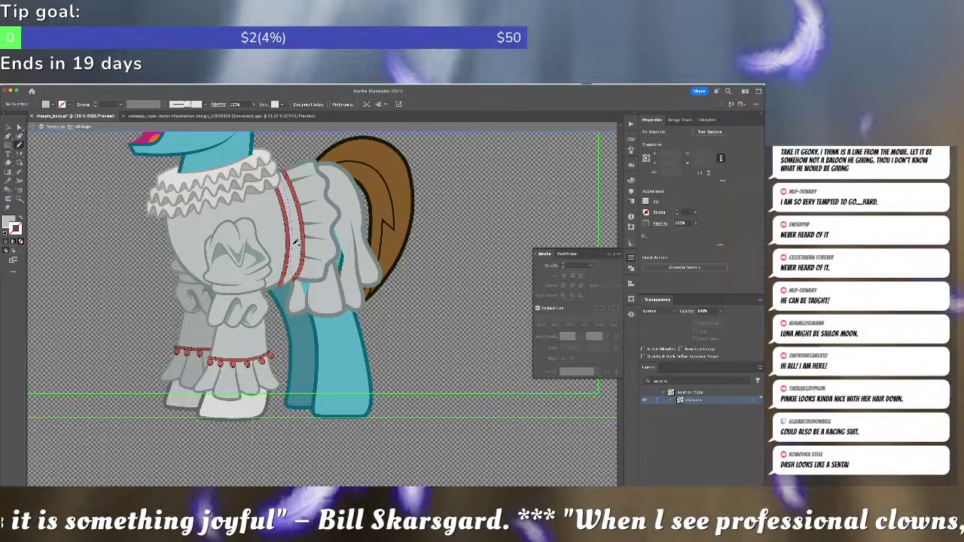
mouse_move(303, 299)
left_mouse_down()
mouse_move(356, 285)
mouse_move(349, 208)
mouse_move(313, 219)
mouse_move(299, 242)
mouse_move(299, 280)
left_mouse_up()
key("a")
key("super+x")
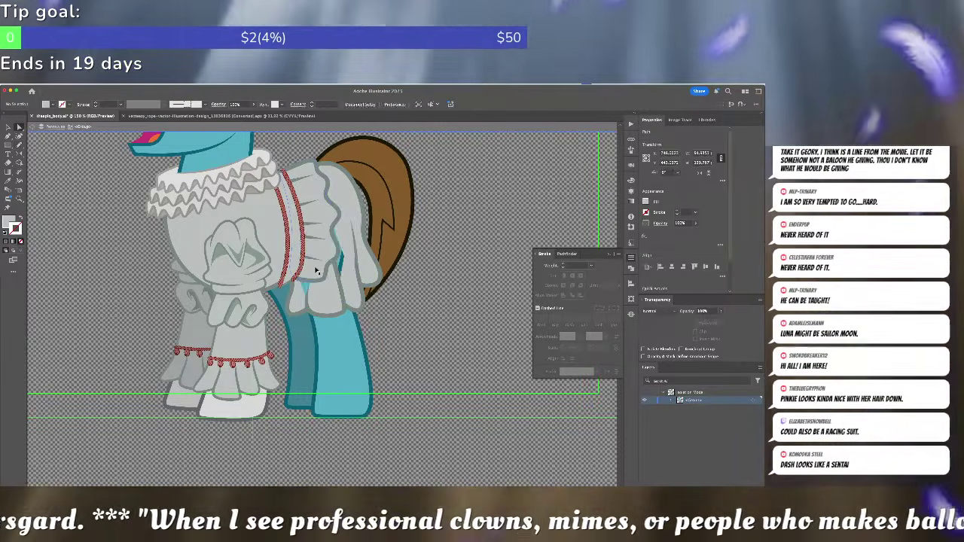
left_click(412, 262)
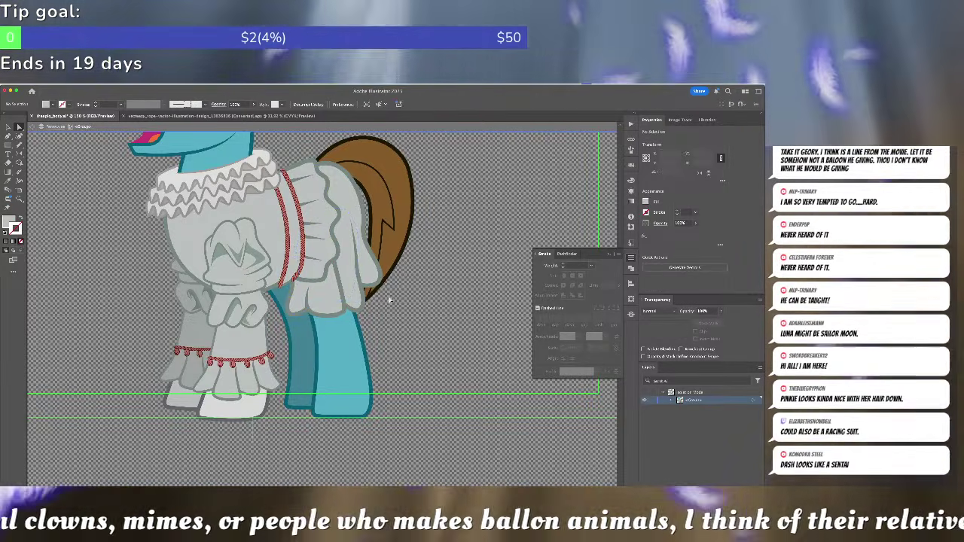
- Duplicate the hanging folds towards the belly for the far side and place the copy behind the originals
left_click(326, 302)
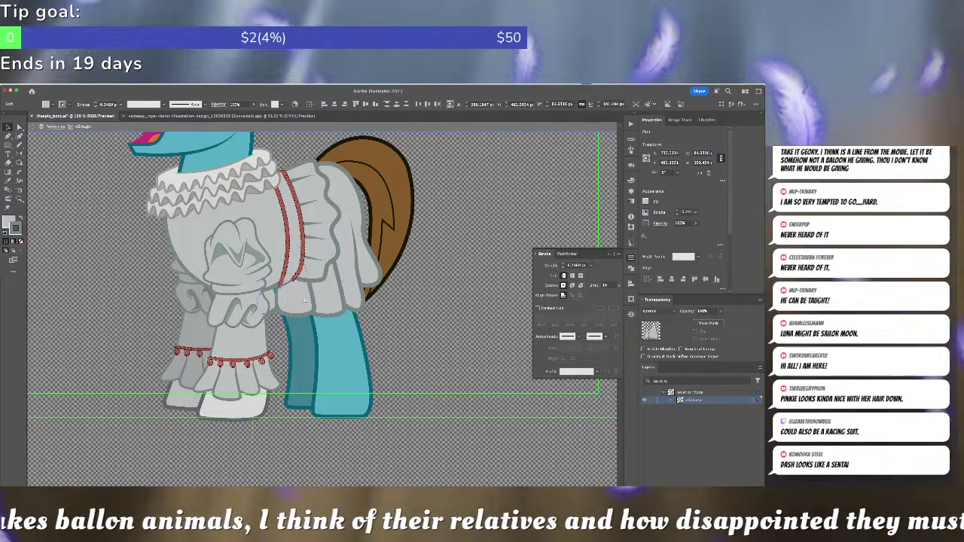
left_click(358, 280)
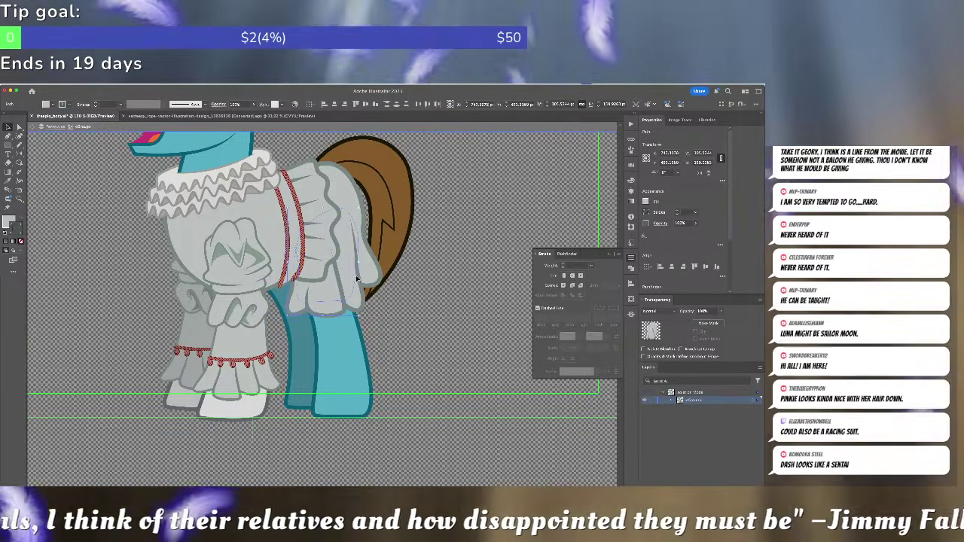
left_click_drag(375, 267, 344, 271)
key("super+shift+[")
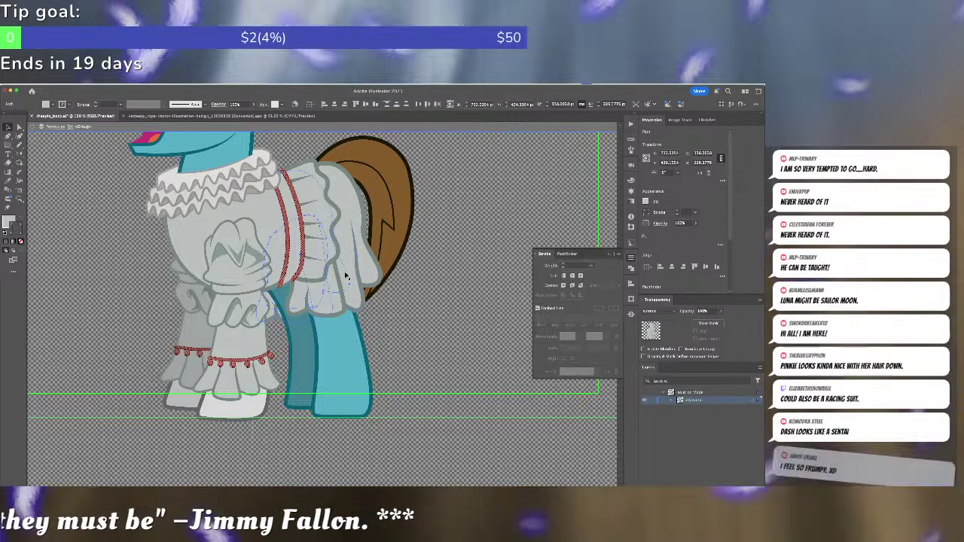
key("super+shift+a")
left_click(300, 326)
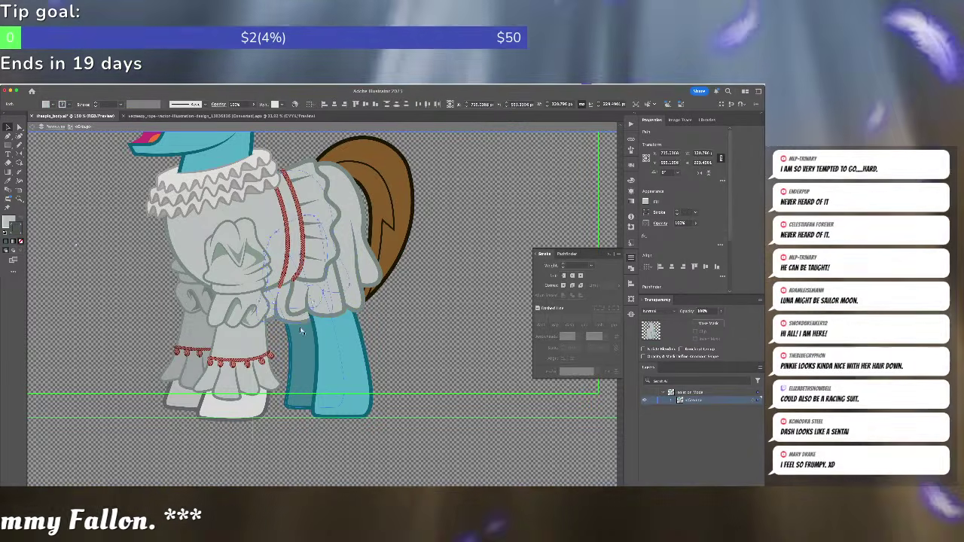
left_click(344, 180)
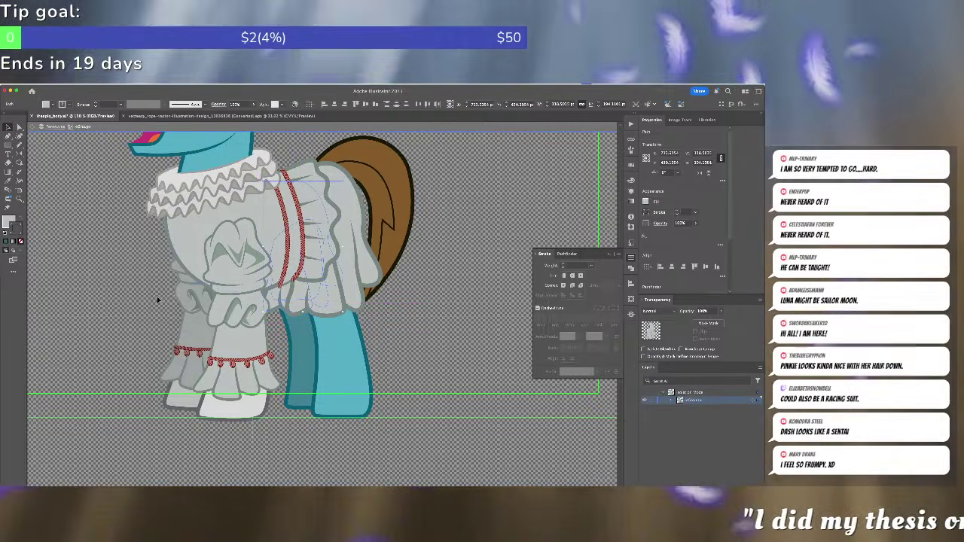
- Give the far-side copy the far sleeve's darker gray fill and outline, nudge it into place, and select its anchor points
left_click(192, 331)
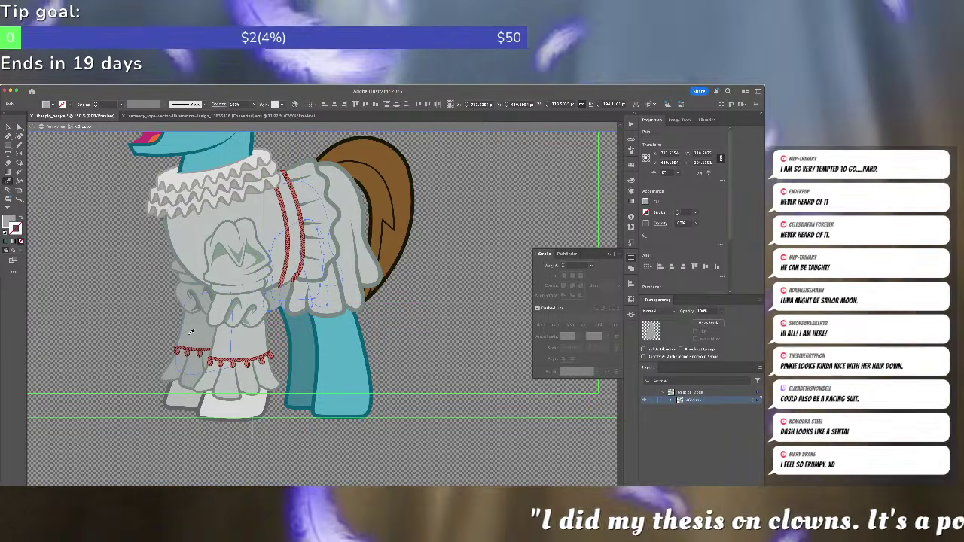
left_click(184, 298)
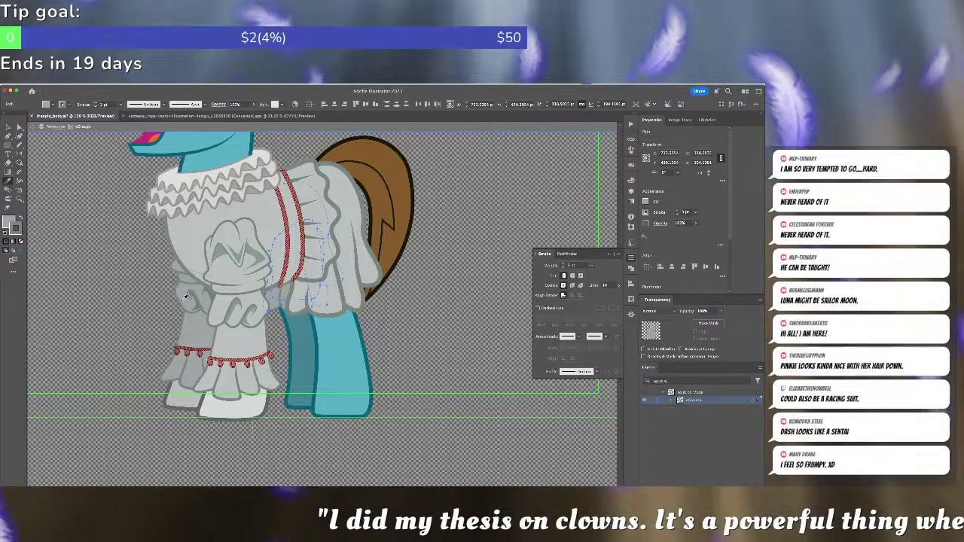
key("v")
left_click_drag(282, 301, 285, 309)
key("a")
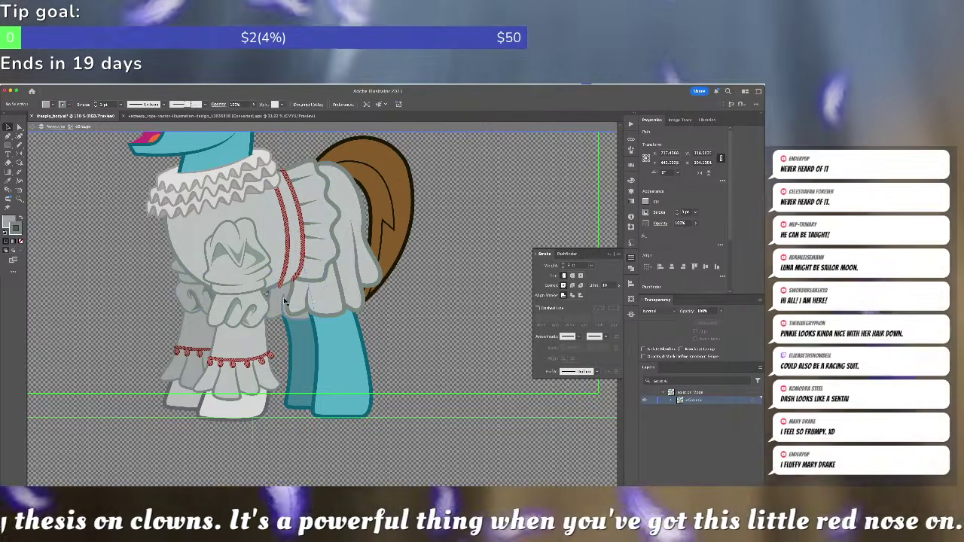
left_click(310, 302)
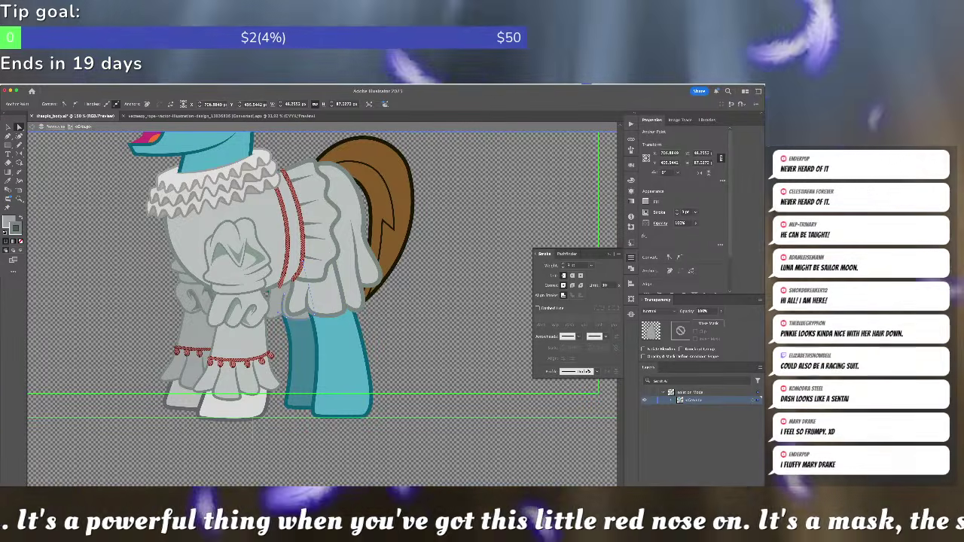
- Apply a tapering width profile to the far-side hanging fold's outline and set the far-side folds' stroke weight to 6 pt
left_click(589, 371)
scroll(587, 441, "down", 2)
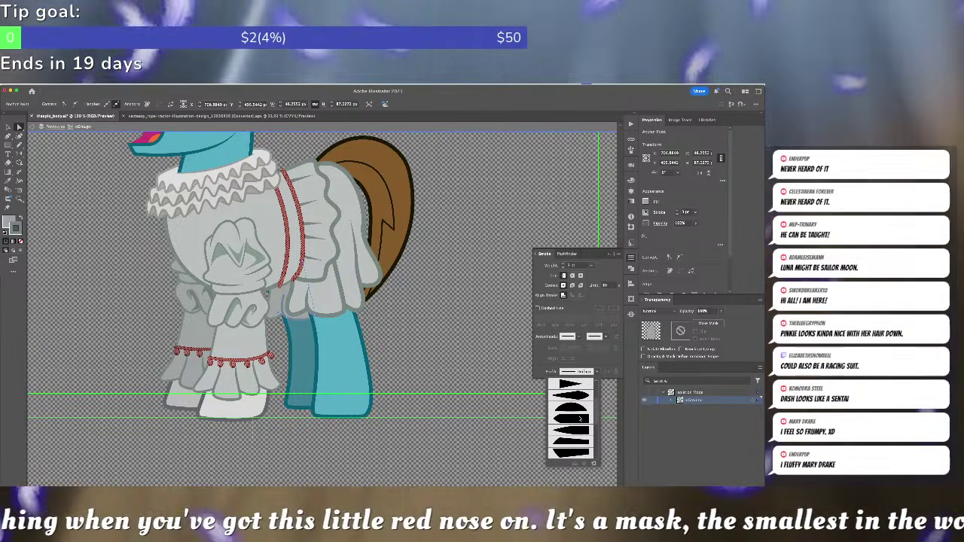
left_click(580, 418)
left_click(458, 344)
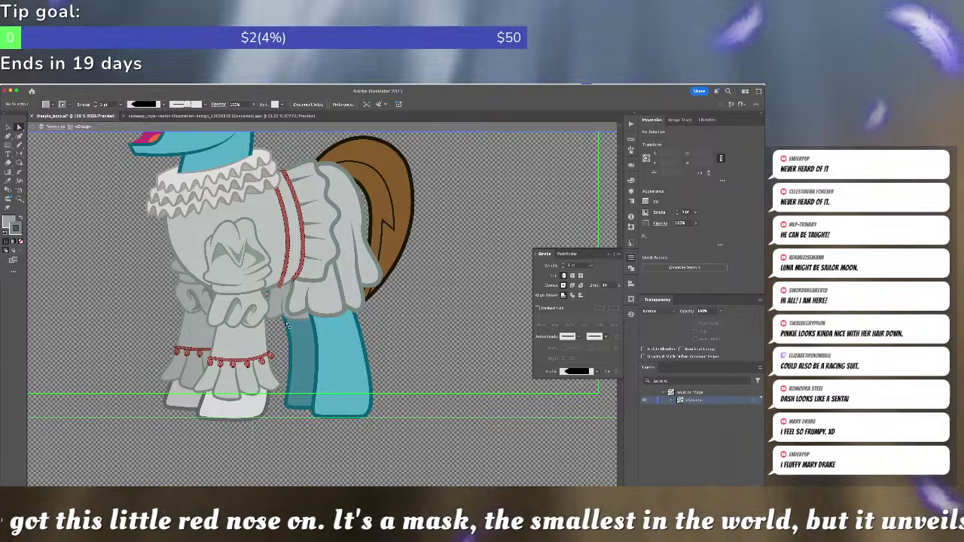
left_click(298, 318)
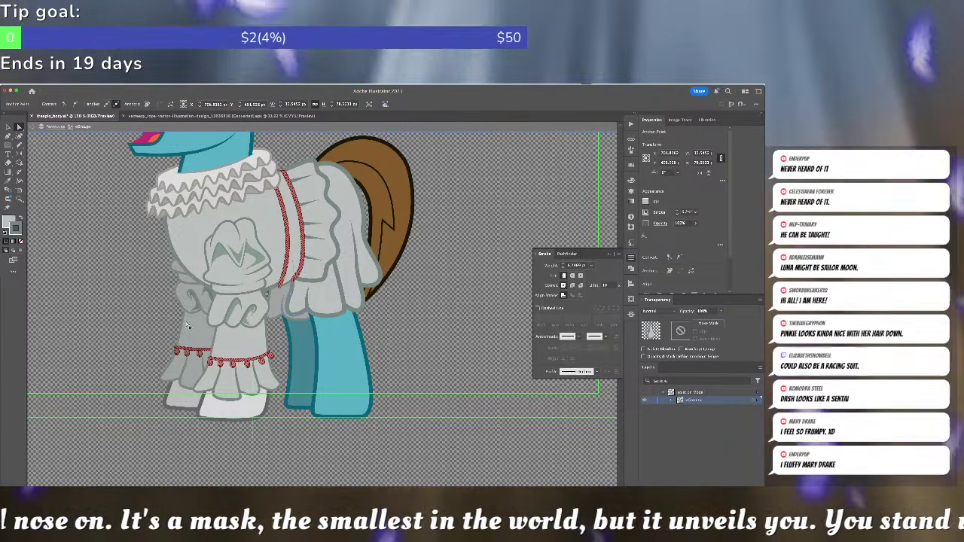
left_click(296, 320)
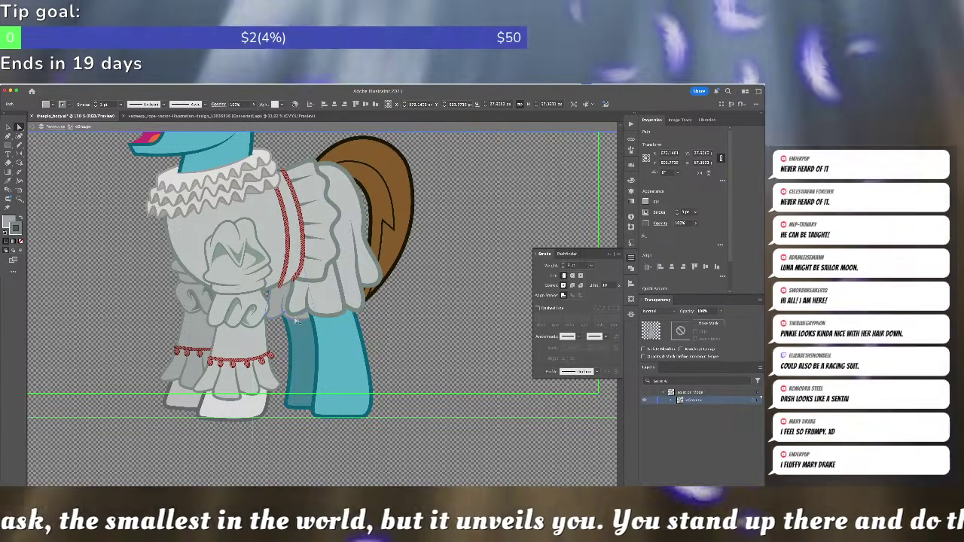
left_click(308, 305, "shift")
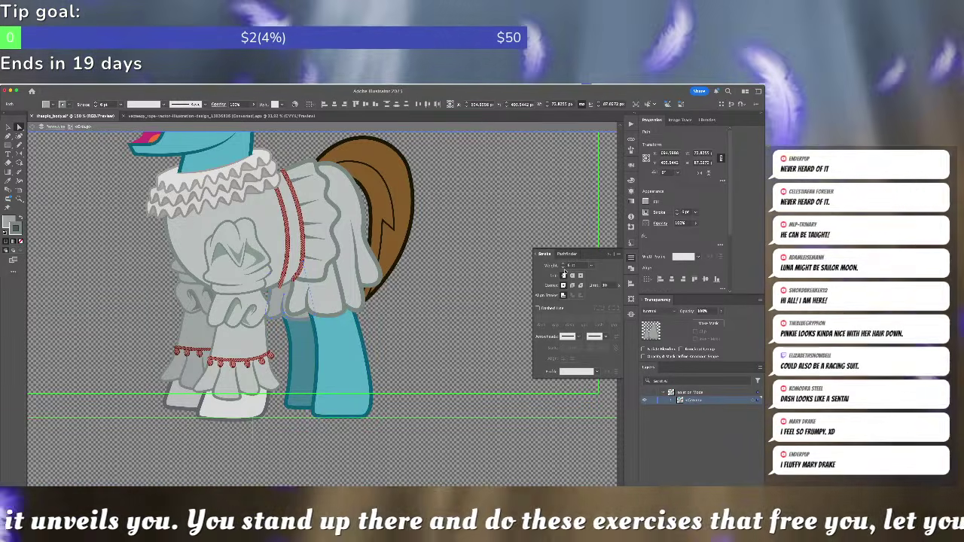
left_click(440, 294)
- Leave the costume group's isolation mode and save the document
key("super+minus")
key("super+minus")
key("super+minus")
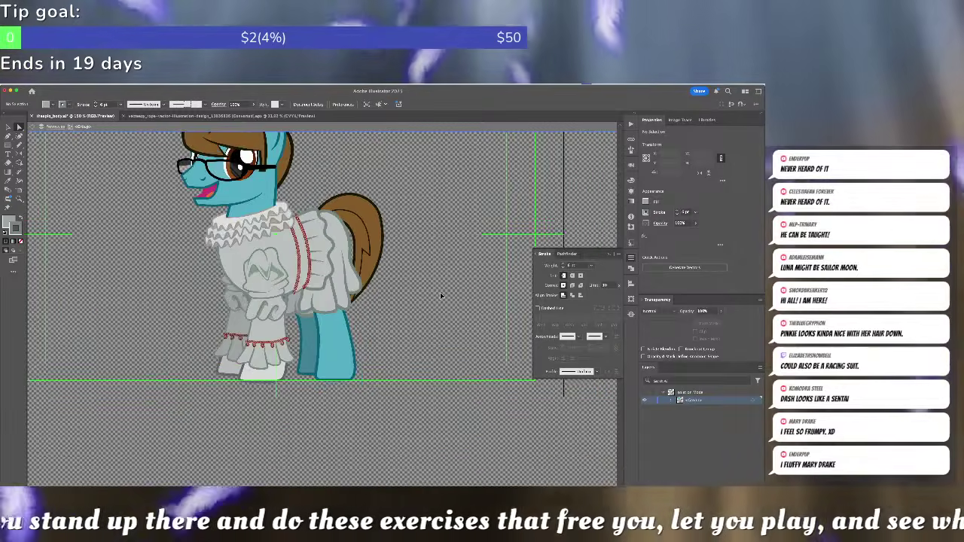
double_click(441, 296)
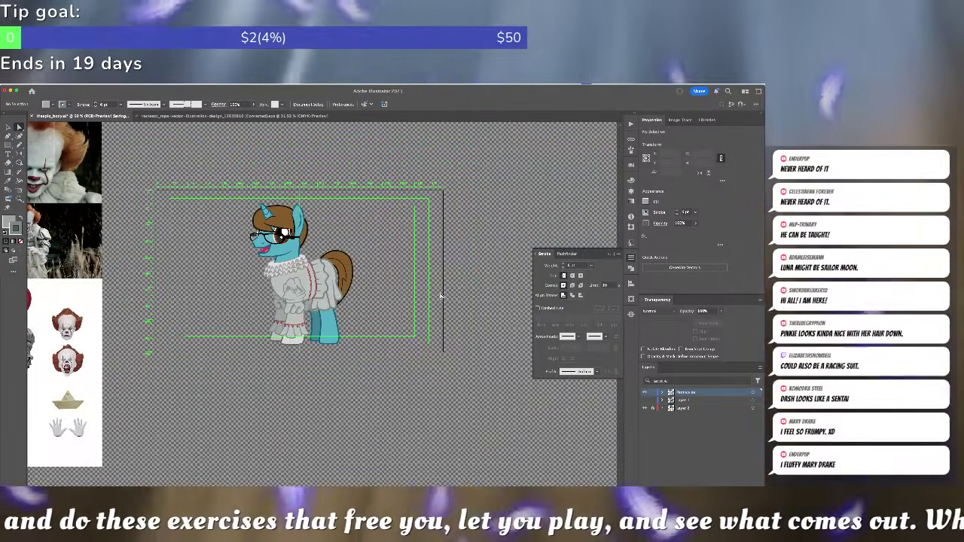
key("super+s")
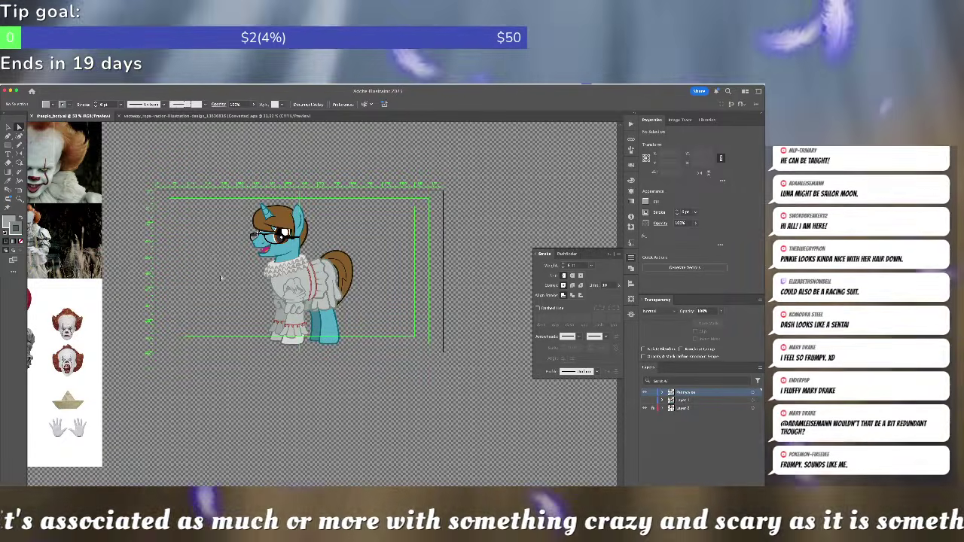
- Examine the trouser legs, red trim and ruffled cuffs on the Pennywise figure reference and compare them with the pony's legs
scroll(221, 279, "up", 5)
left_click_drag(294, 329, 148, 213)
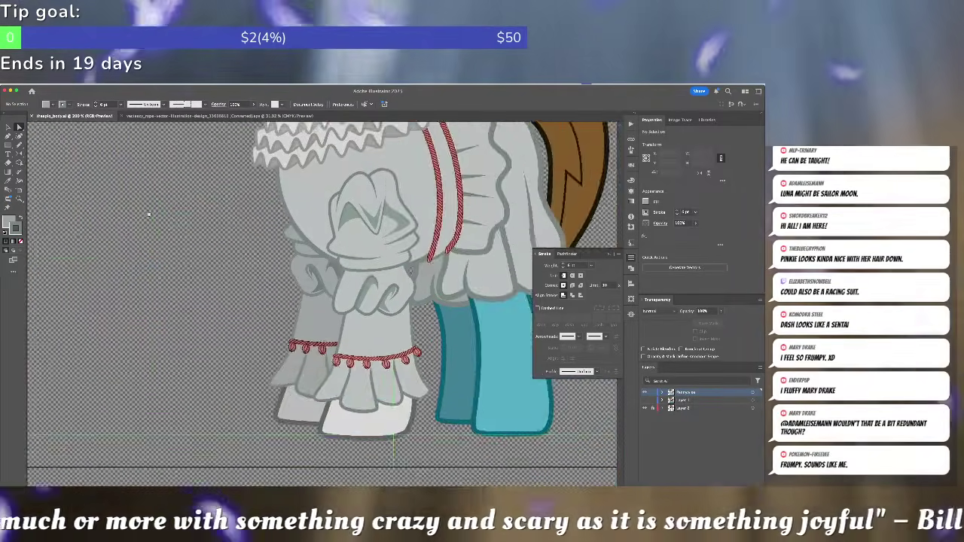
left_click_drag(151, 407, 361, 143)
left_click_drag(150, 361, 511, 265)
left_click_drag(350, 307, 387, 148)
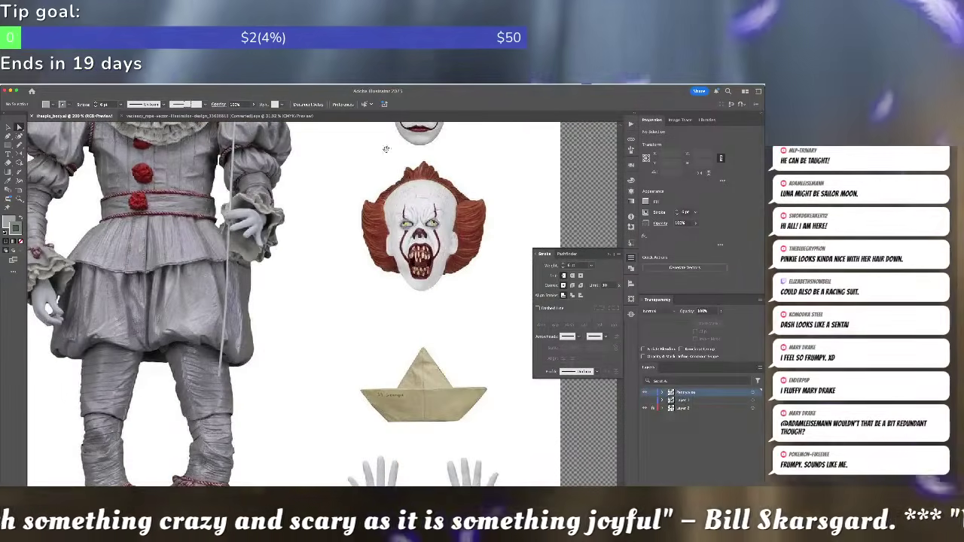
left_click_drag(369, 346, 357, 230)
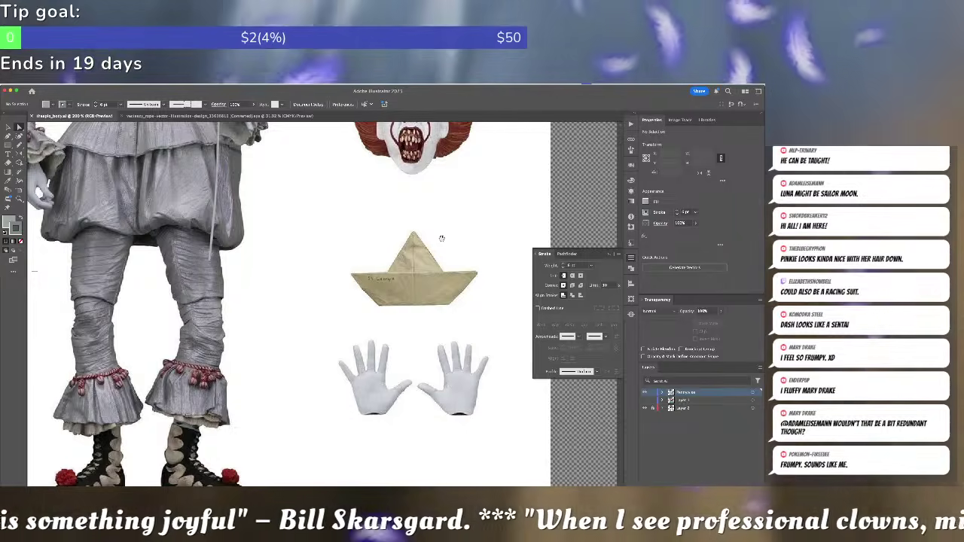
scroll(406, 245, "right", 15)
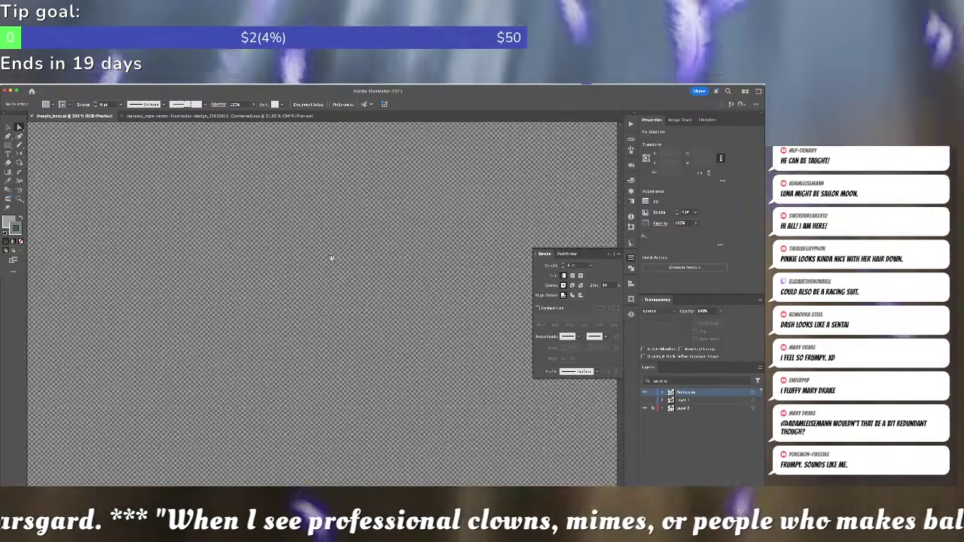
left_click_drag(331, 258, 304, 281)
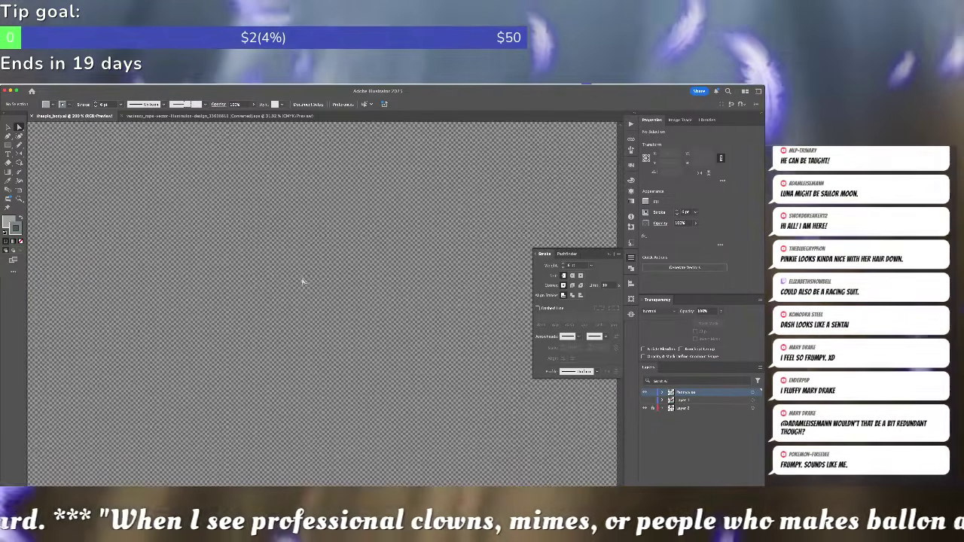
key("super+minus")
key("super+minus")
key("super+minus")
key("super+minus")
key("super+plus")
key("super+plus")
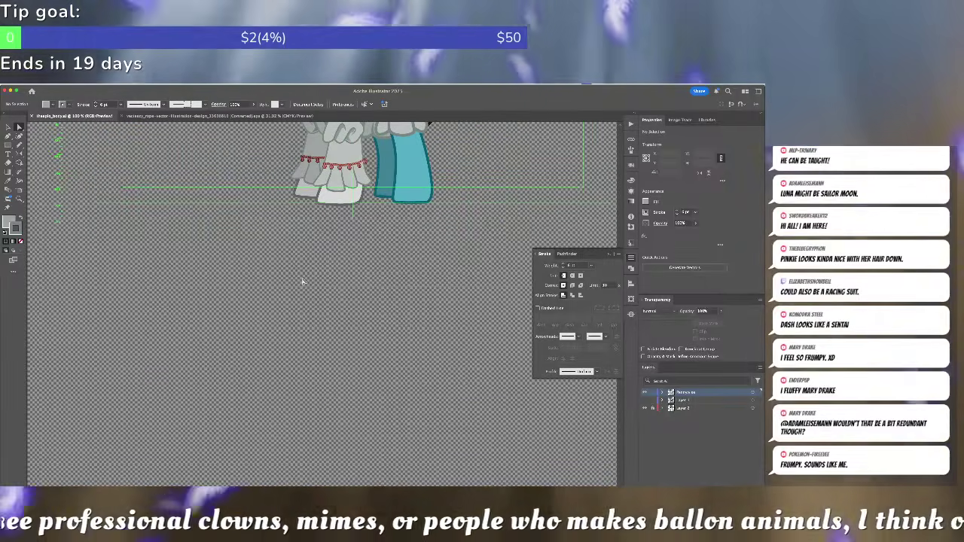
left_click_drag(357, 238, 669, 213)
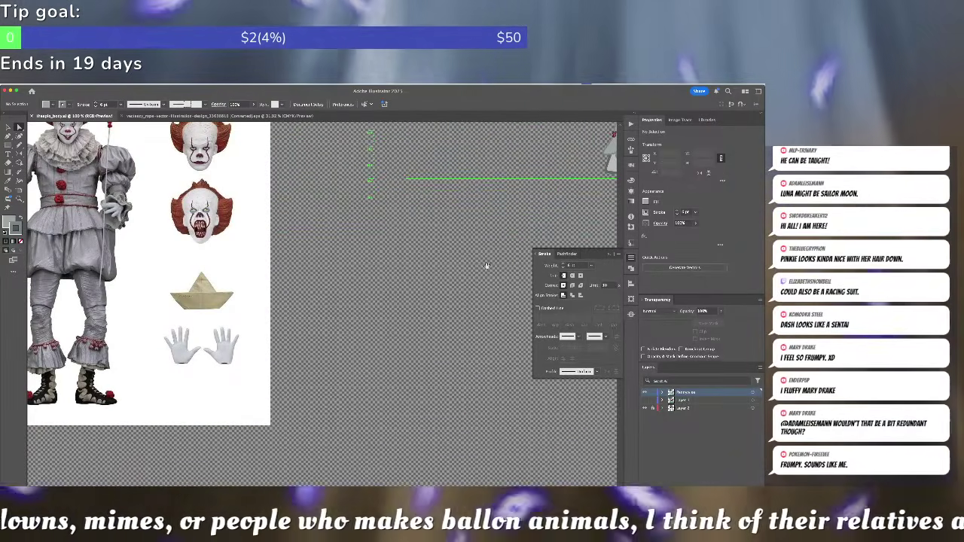
left_click_drag(490, 264, 263, 315)
left_click_drag(407, 269, 764, 219)
left_click_drag(361, 308, 245, 325)
left_click_drag(480, 298, 192, 363)
- Copy the near front leg's lower sleeve with its red trim and ruffled cuff and place it over the near hind leg
scroll(305, 275, "up", 2)
scroll(293, 232, "up", 2)
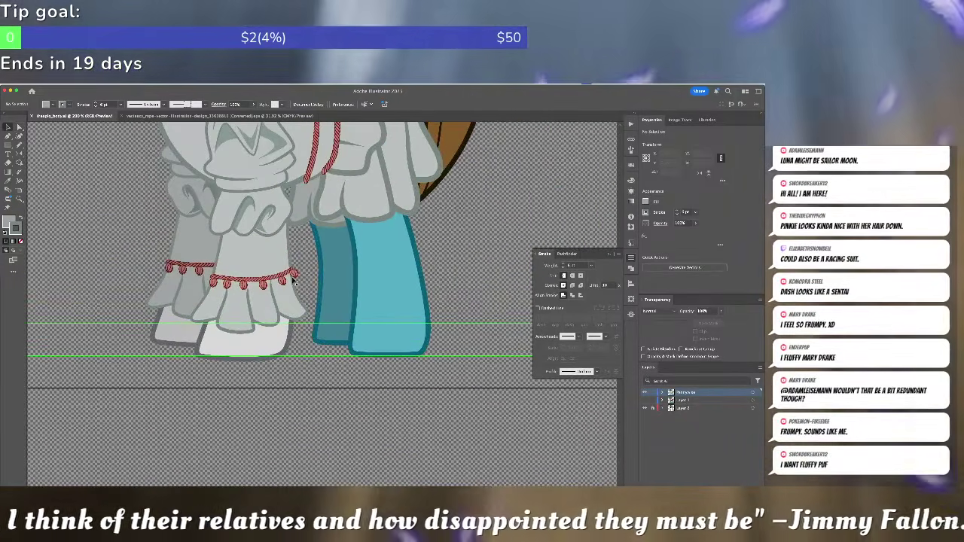
left_click(295, 280)
double_click(297, 279)
left_click(296, 279)
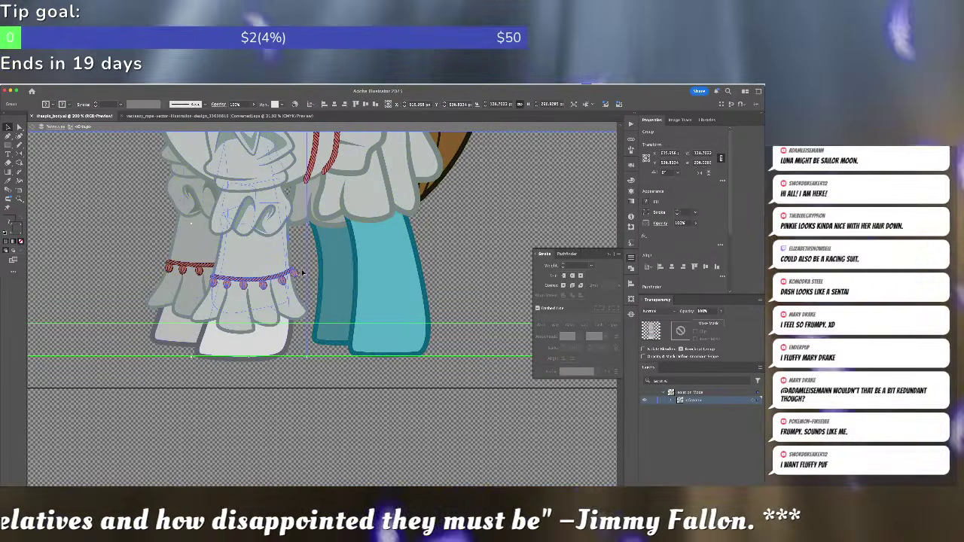
double_click(297, 279)
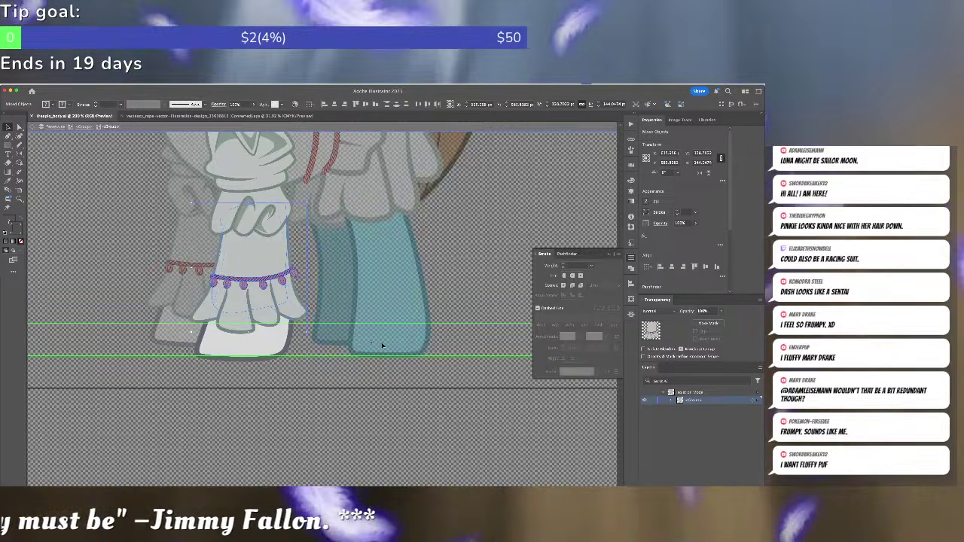
double_click(381, 342)
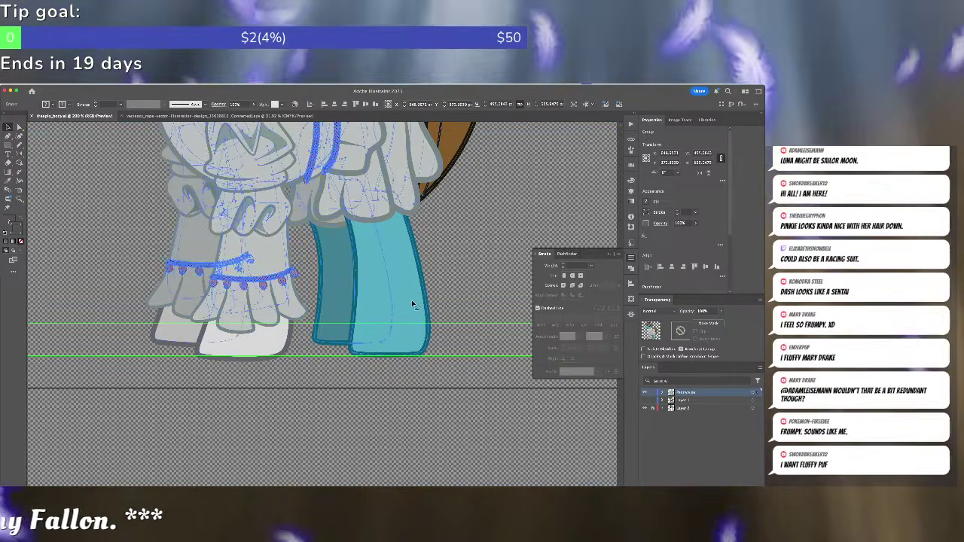
double_click(411, 301)
key("ctrl+v")
left_click_drag(322, 320, 375, 269)
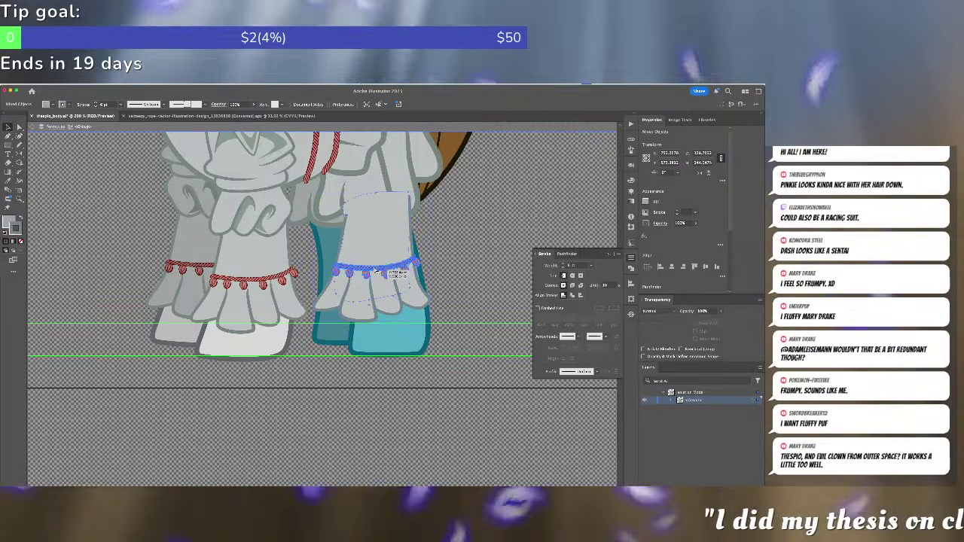
- Restack the copied sleeve so it sits in front of the near hind leg but behind the hanging skirt folds
key("super+x")
key("a")
left_click(378, 273)
key("super+f")
left_click(376, 271)
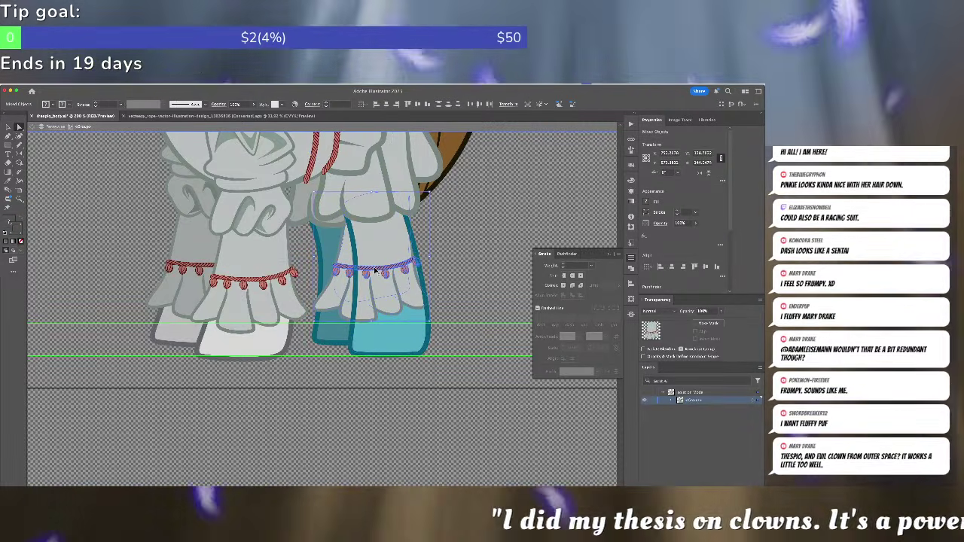
key("super+]")
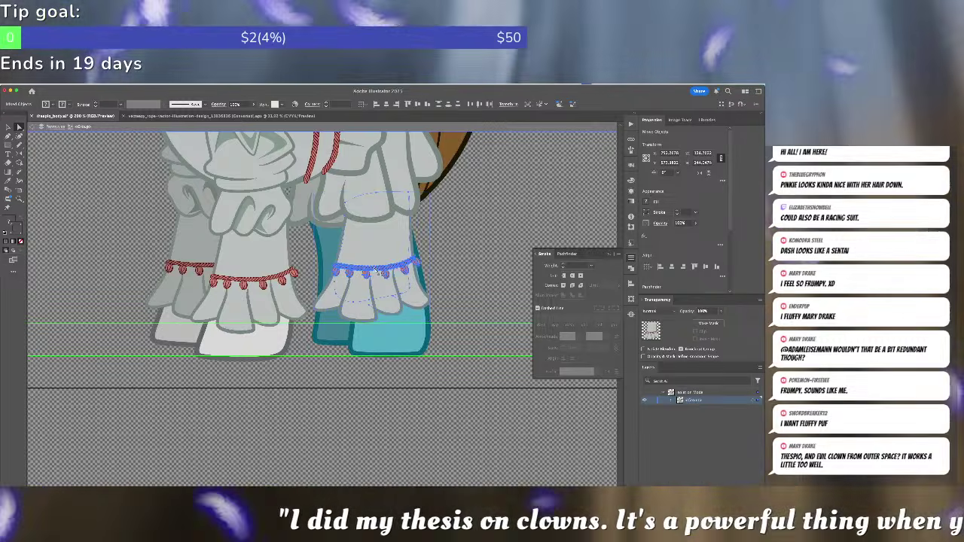
- Rotate the copied sleeve counterclockwise and shift it to fit the slant of the near hind leg
key("e")
left_click_drag(455, 261, 460, 239)
key("a")
left_click_drag(357, 273, 367, 264)
left_click(368, 261)
left_click(368, 261)
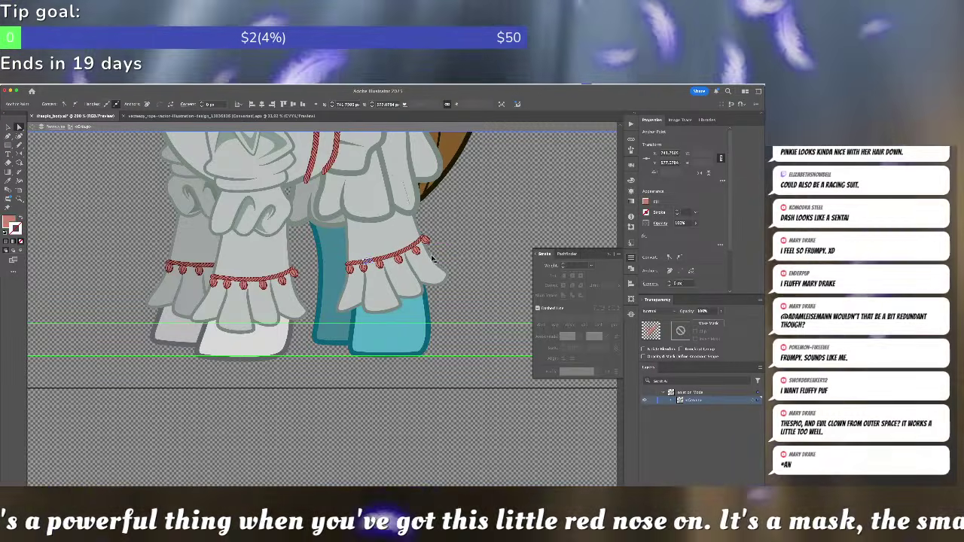
left_click(479, 237)
- Select the near hind leg's sleeve, red trim and ruffled cuff without the leg or skirt parts, and group them
key("v")
left_click(409, 248)
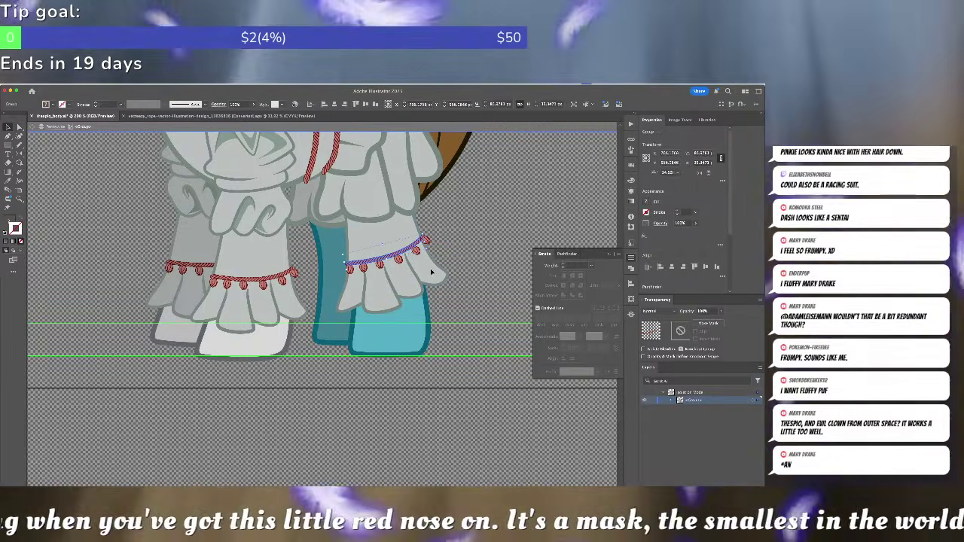
left_click(332, 322, "shift")
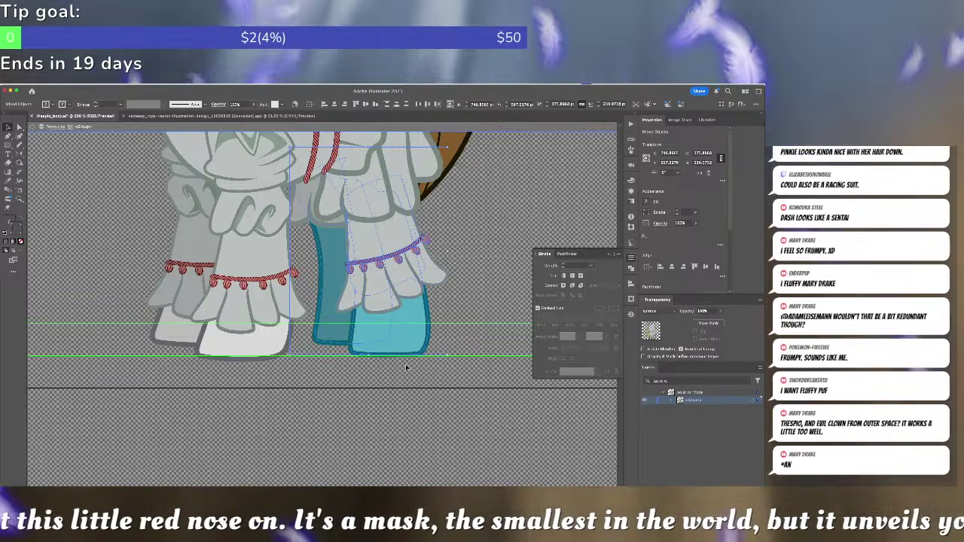
left_click(315, 341, "shift")
left_click(350, 331, "shift")
left_click(319, 302, "shift")
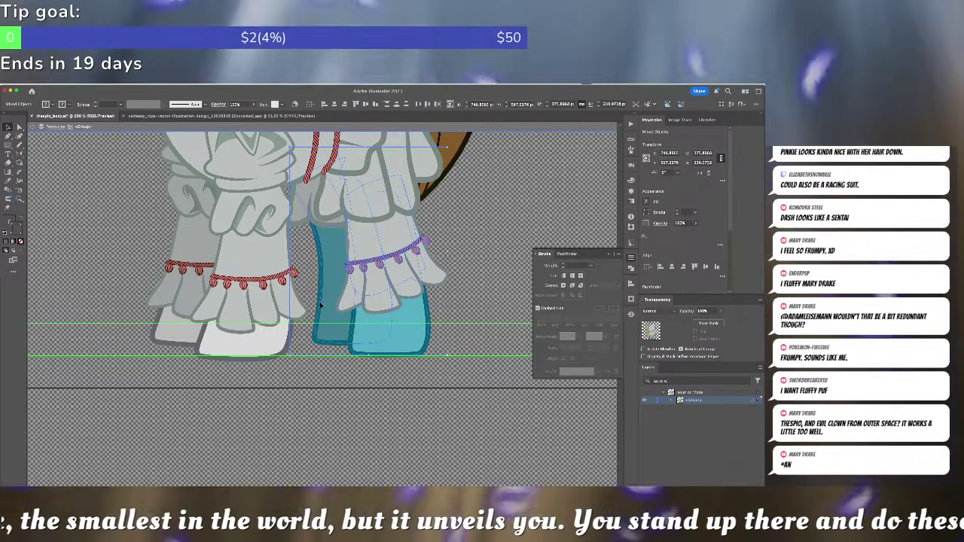
left_click(328, 295, "shift")
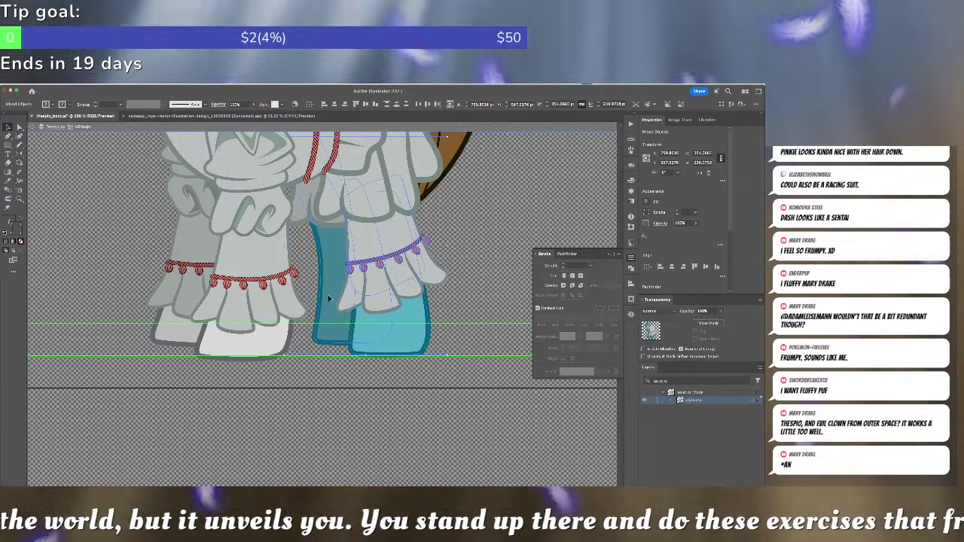
left_click(328, 325, "shift")
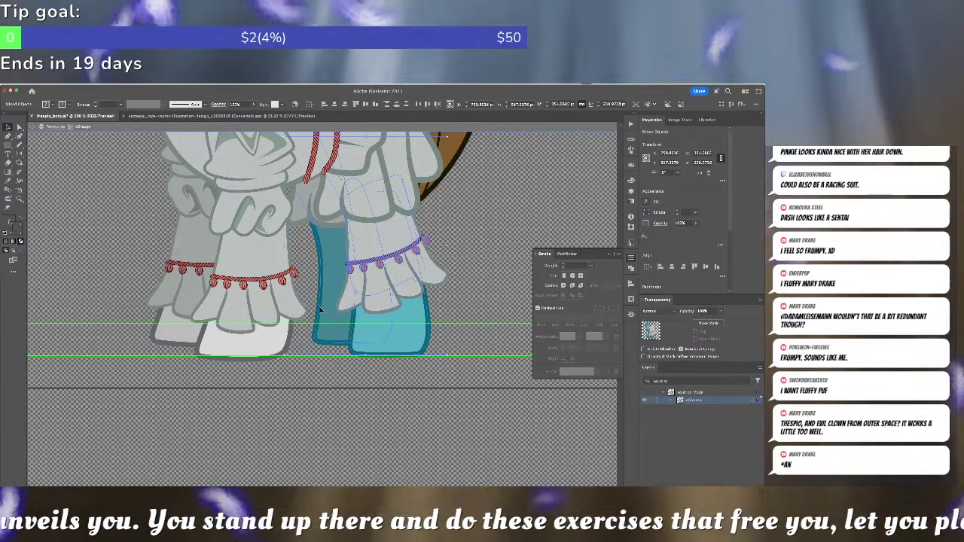
left_click(320, 311, "shift")
left_click(315, 340, "shift")
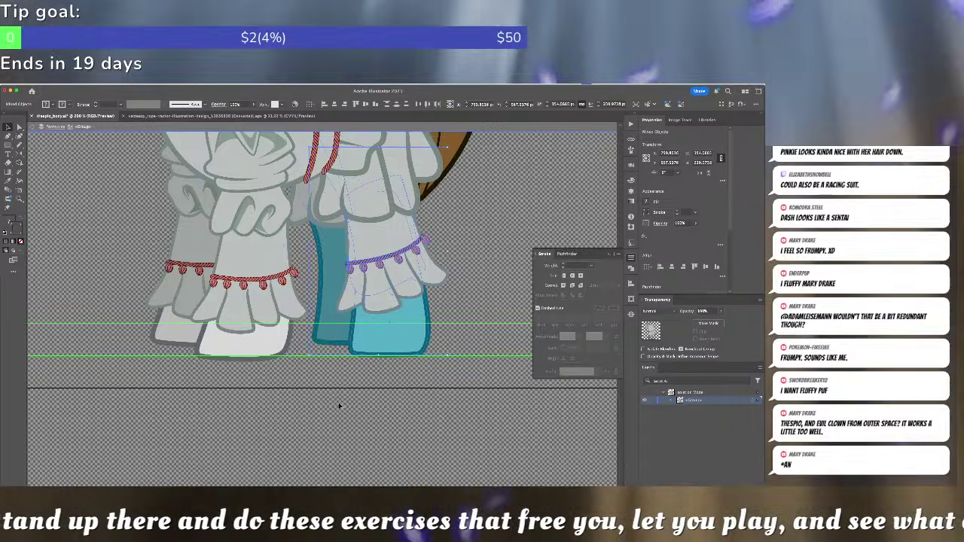
left_click(424, 352, "shift")
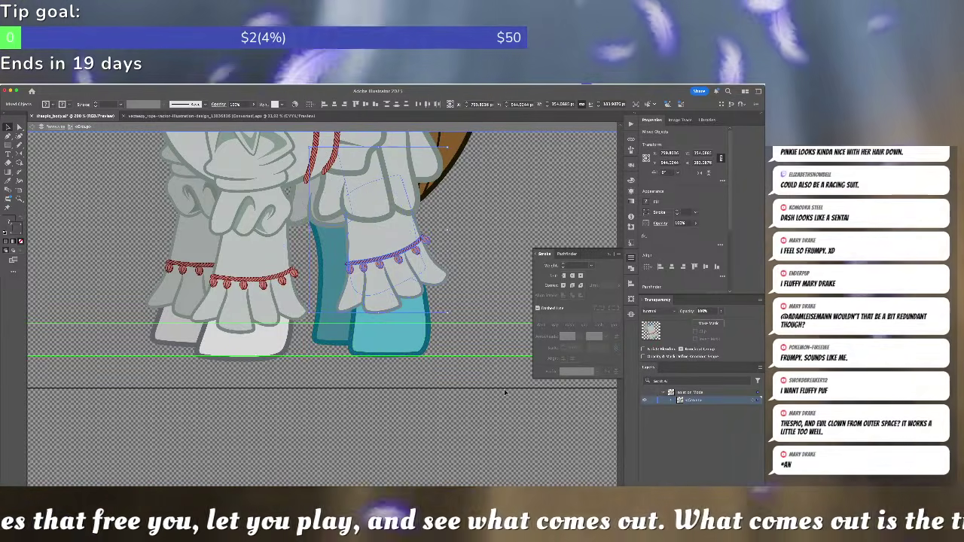
left_click(338, 223, "shift")
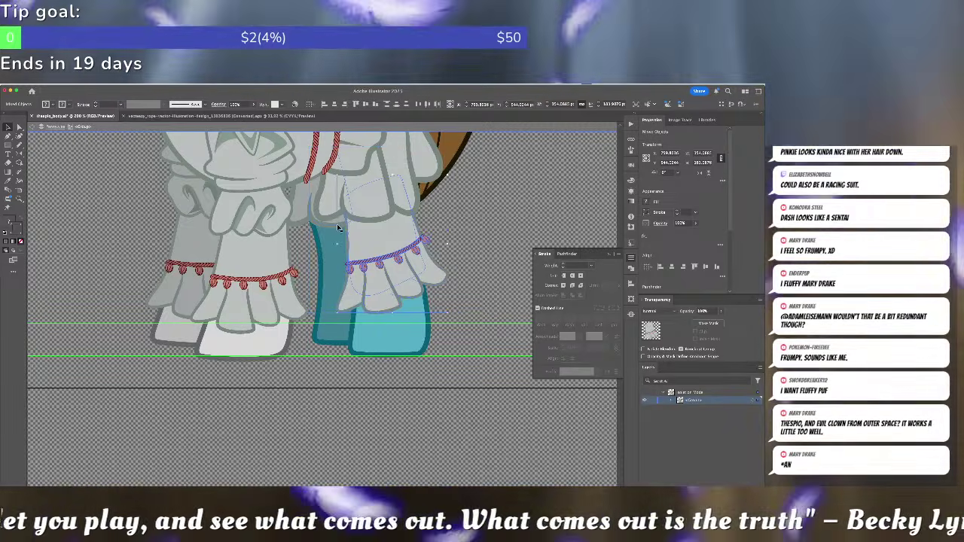
key("super+g")
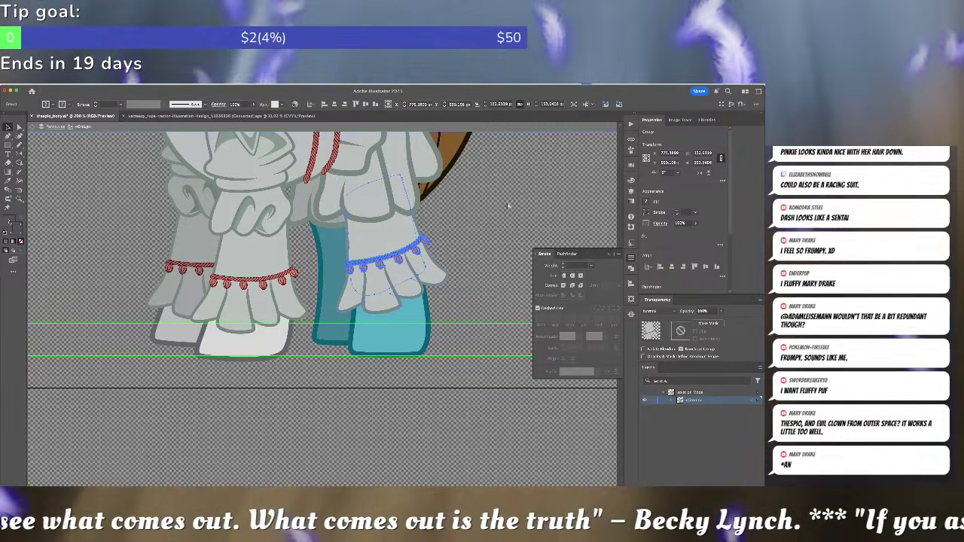
left_click(501, 205)
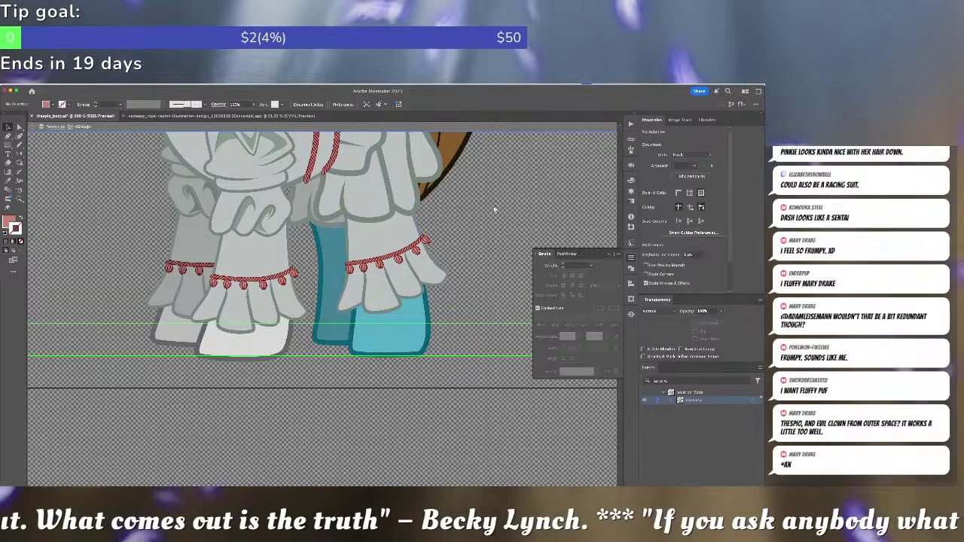
- Start a new path with the Pen tool in the empty area behind the pony's tail
left_click_drag(501, 206, 264, 257)
left_click(388, 238)
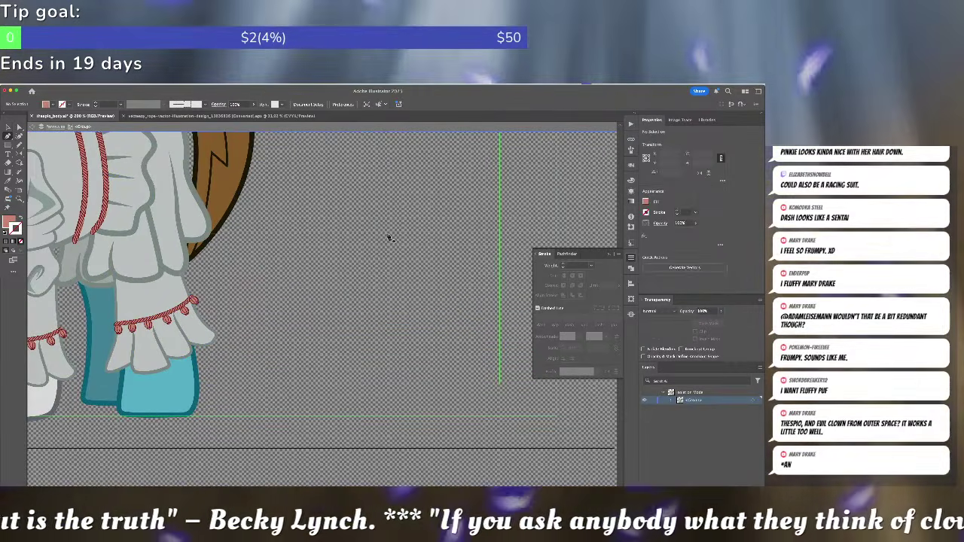
left_click(409, 307)
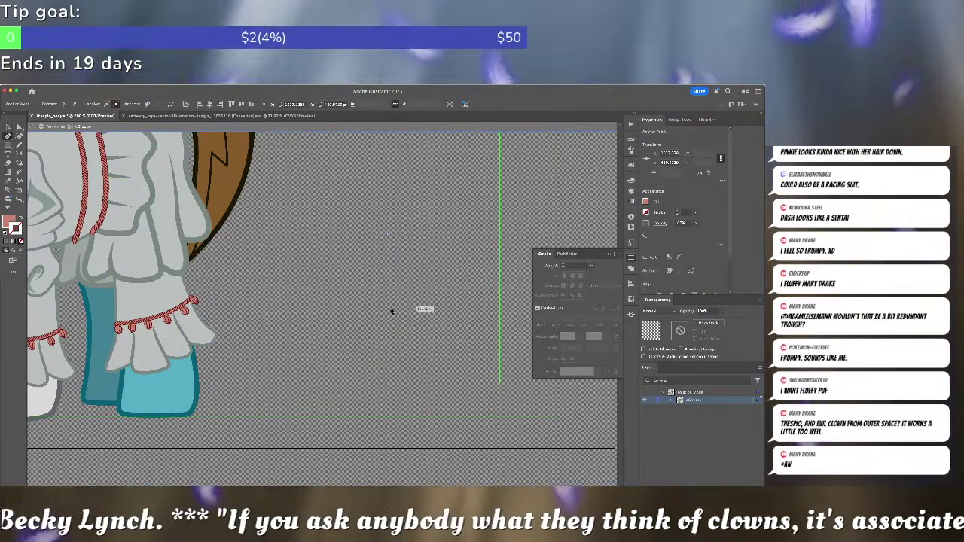
left_click(259, 309)
left_click(283, 243)
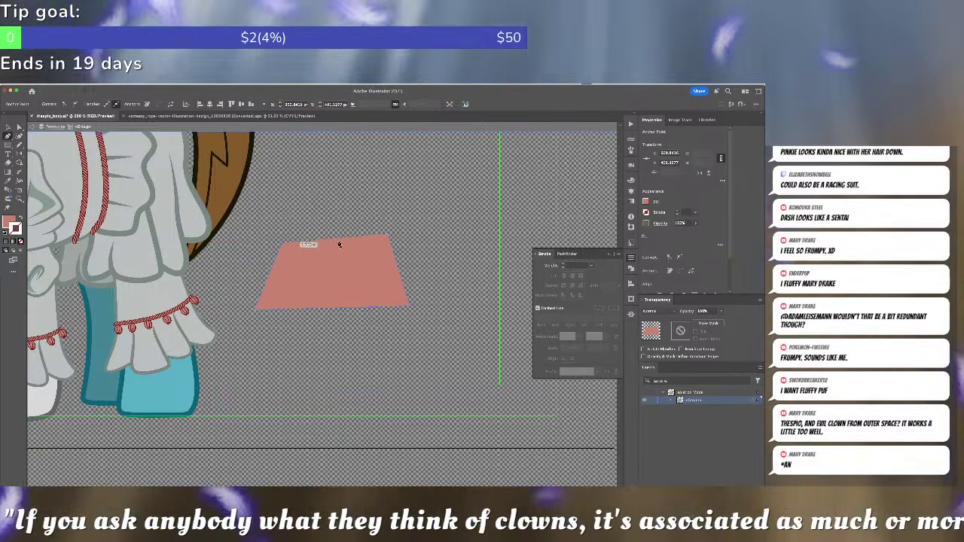
left_click(388, 232)
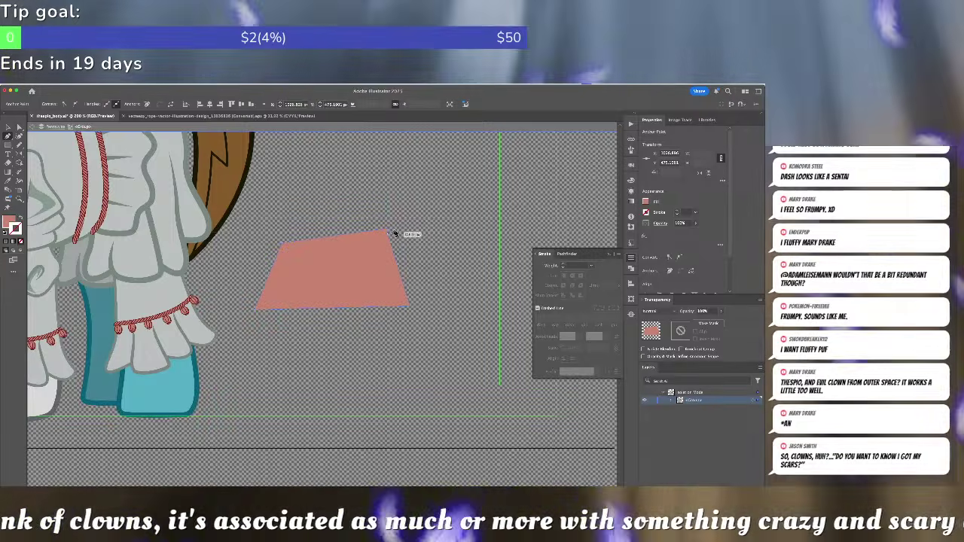
key("Delete")
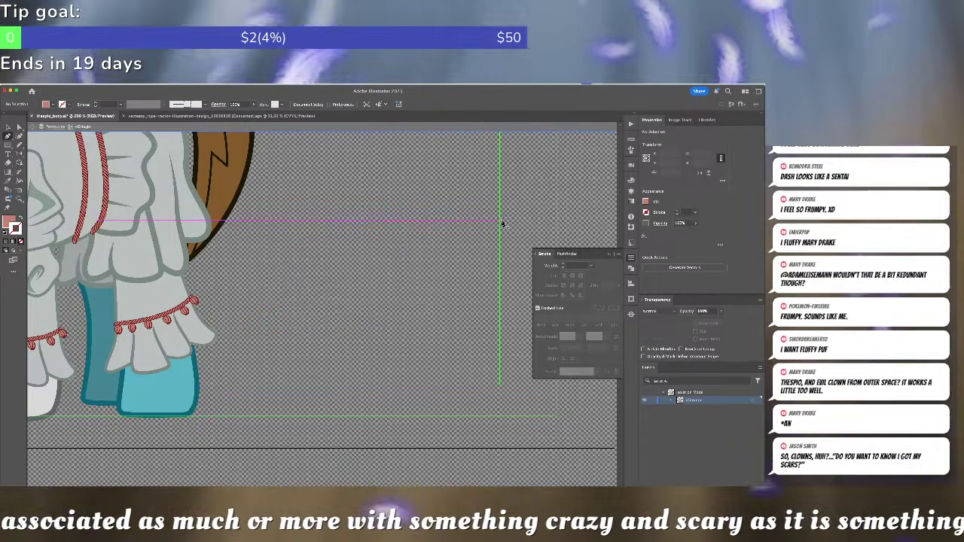
- Duplicate the near hind leg's ruffled cuff with its red trim onto the far hind leg and send the copy behind the near cuff
left_click_drag(248, 318, 420, 294)
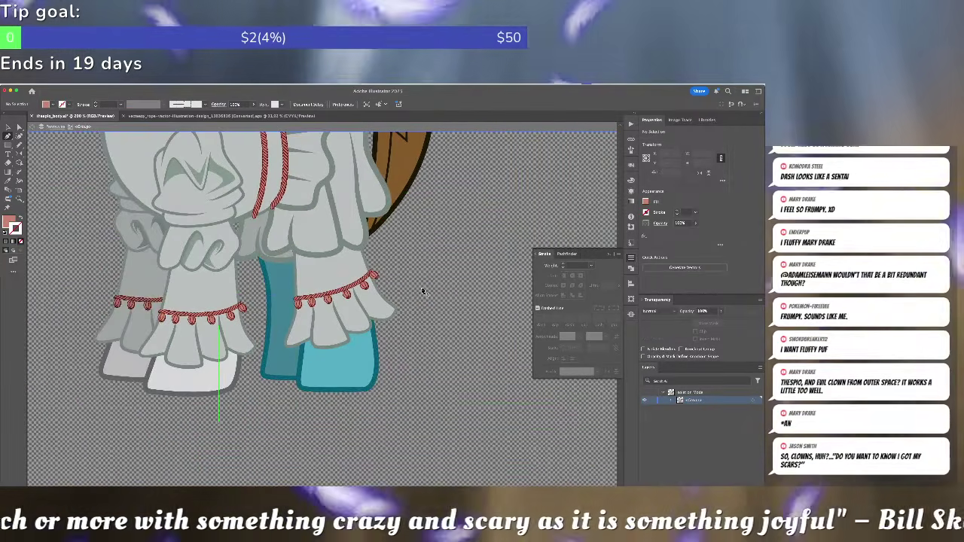
key("ctrl+minus")
key("ctrl+minus")
key("ctrl+minus")
key("ctrl+minus")
key("ctrl+minus")
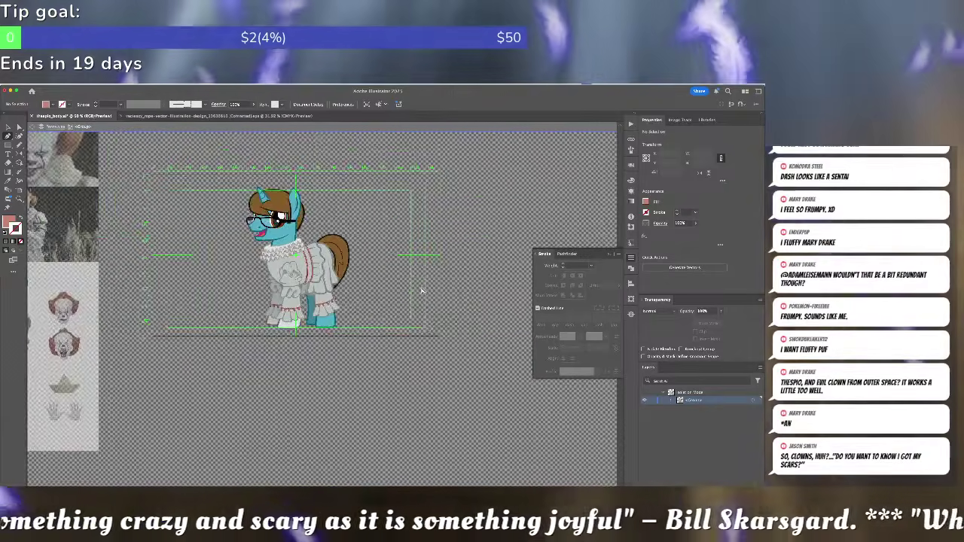
key("ctrl+plus")
key("ctrl+plus")
key("ctrl+plus")
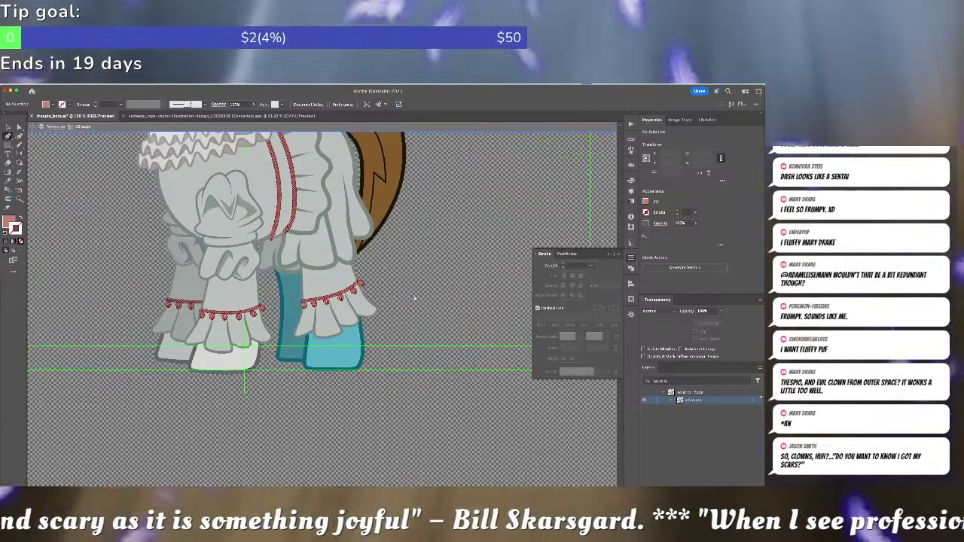
scroll(452, 298, "left", 3)
left_click(414, 303)
left_click_drag(414, 303, 384, 302)
key("ctrl+bracketleft")
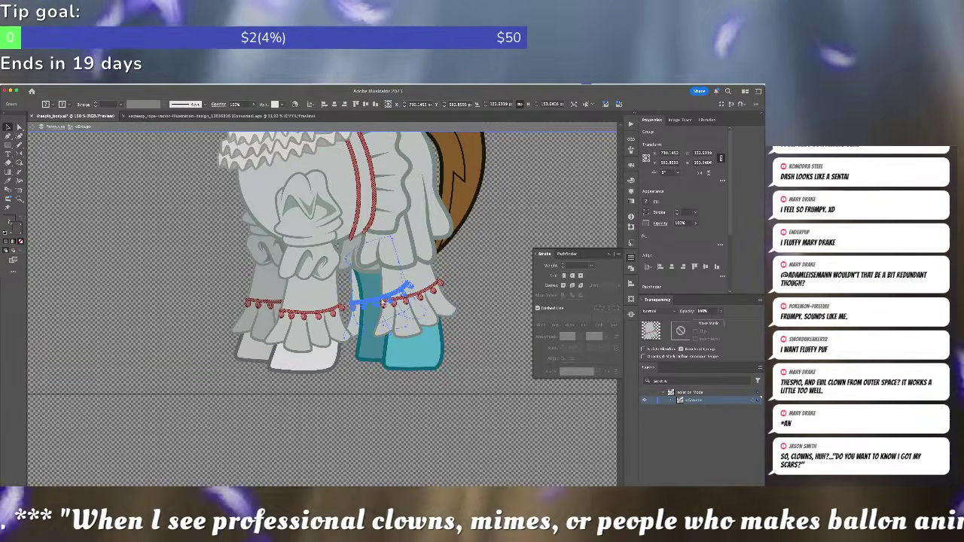
key("ctrl+z")
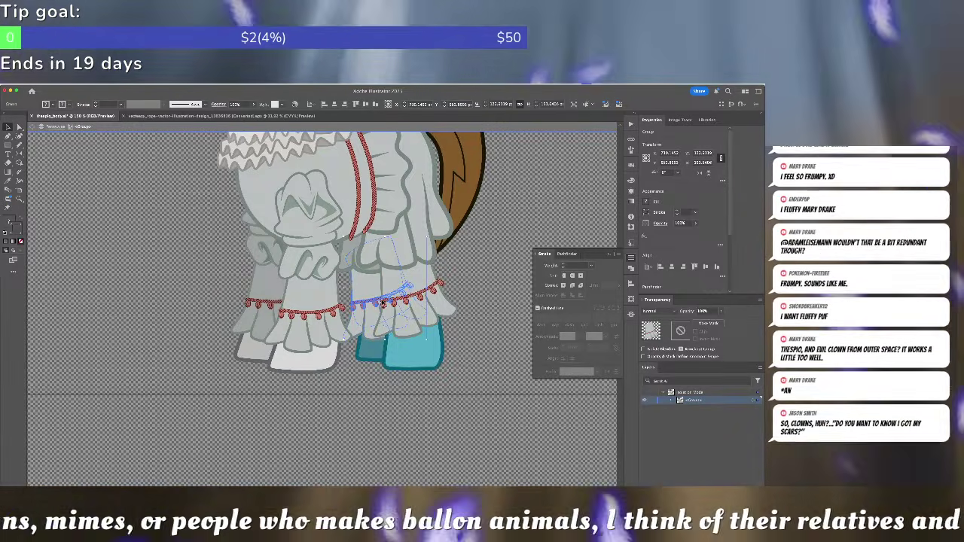
key("super+shift+a")
- Isolate the far hind cuff, select all its fabric shapes by fill colour and apply the darker grey sampled from the far front leg's fabric
scroll(370, 299, "up", 1)
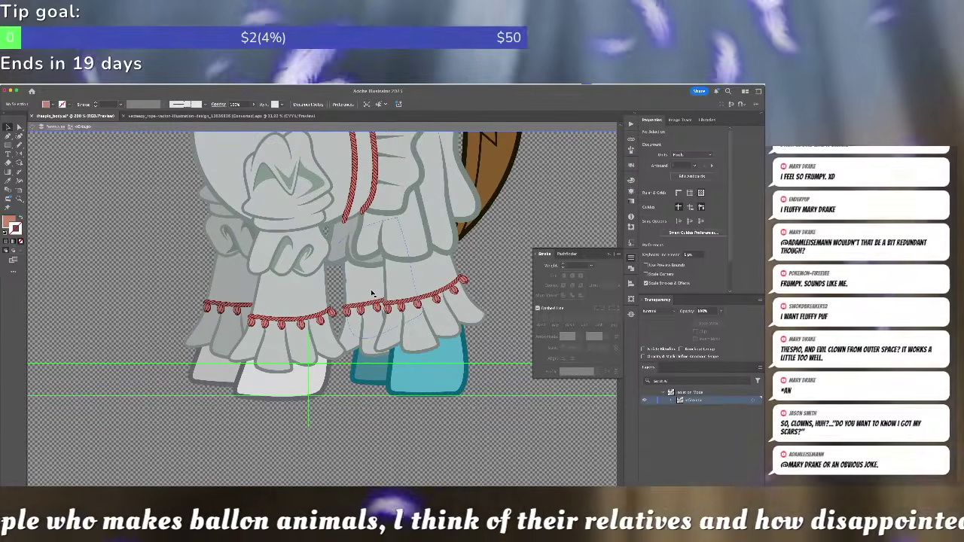
double_click(364, 309)
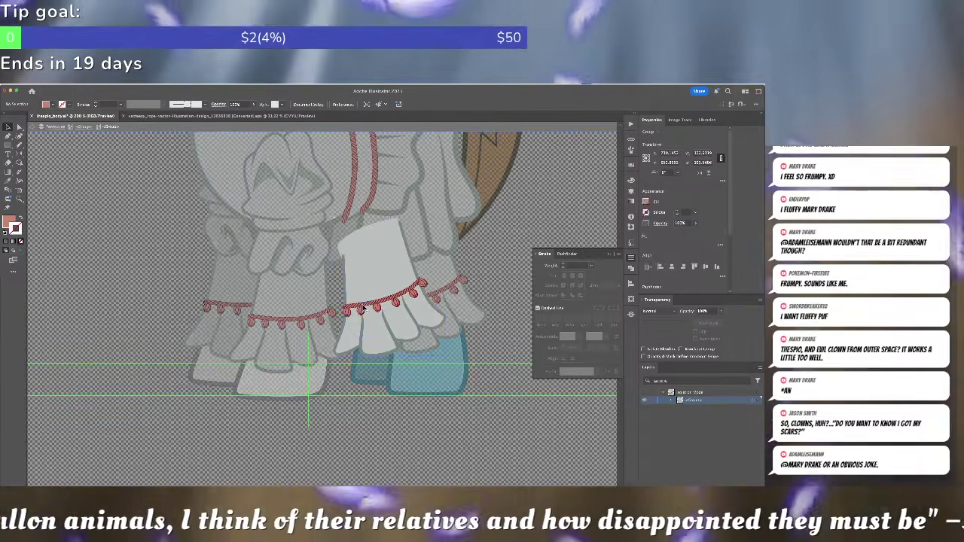
scroll(364, 309, "up", 3)
left_click(367, 256)
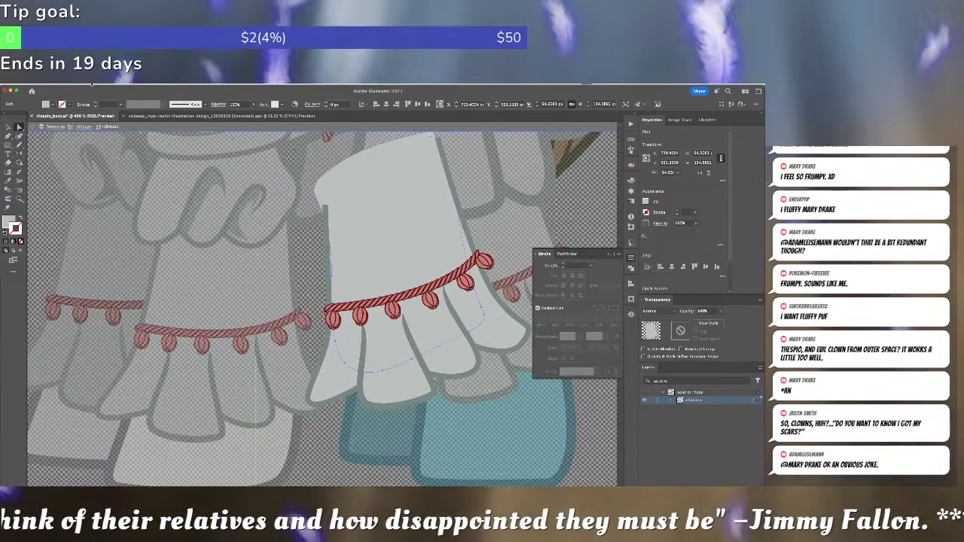
left_click(107, 86)
mouse_move(125, 142)
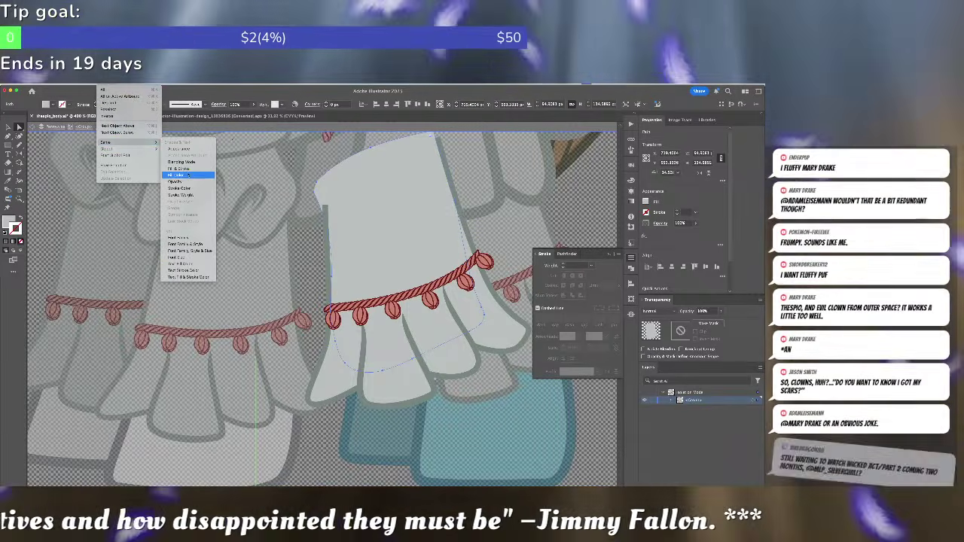
left_click(184, 175)
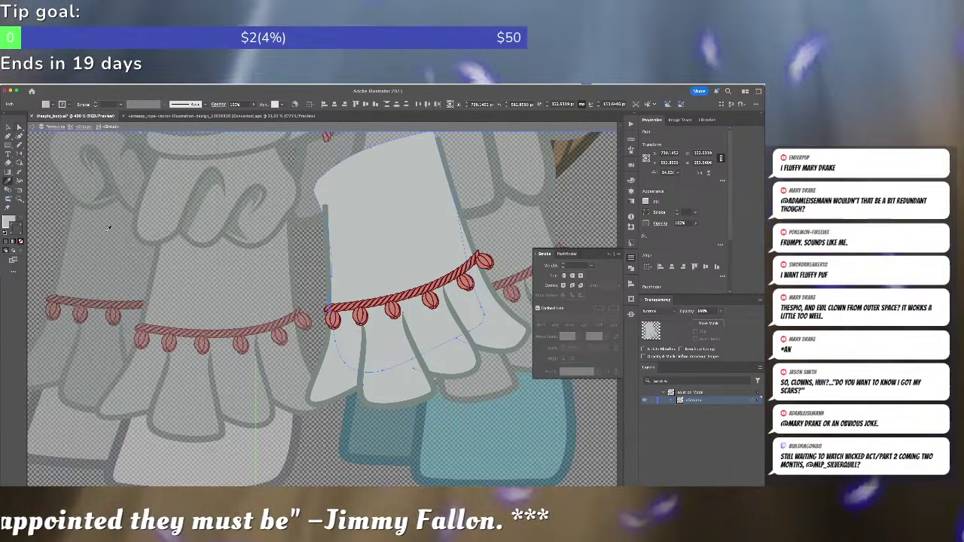
left_click(105, 241)
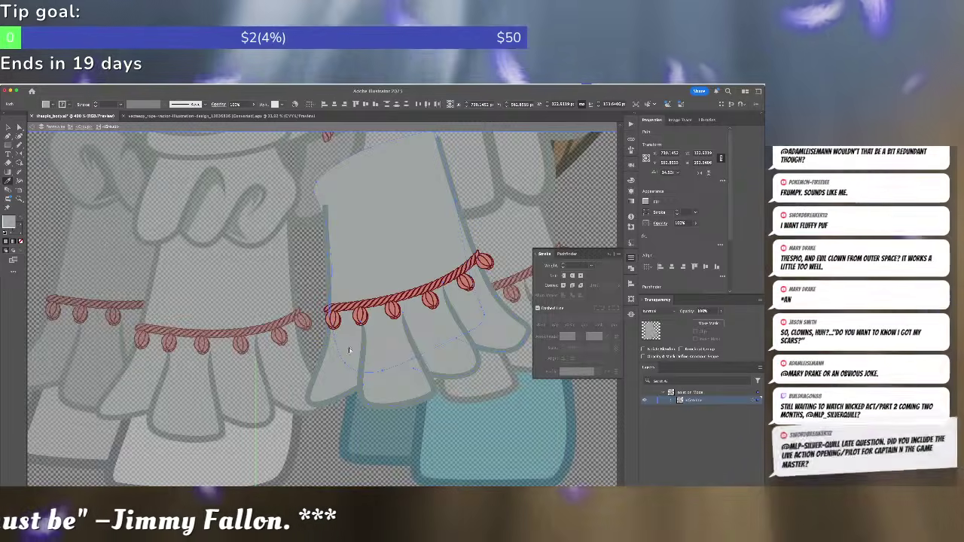
key("super+shift+a")
- Select the far hind cuff's rope and tassel shapes by fill colour and apply the darker red sampled from the far front trim
key("a")
left_click(361, 317)
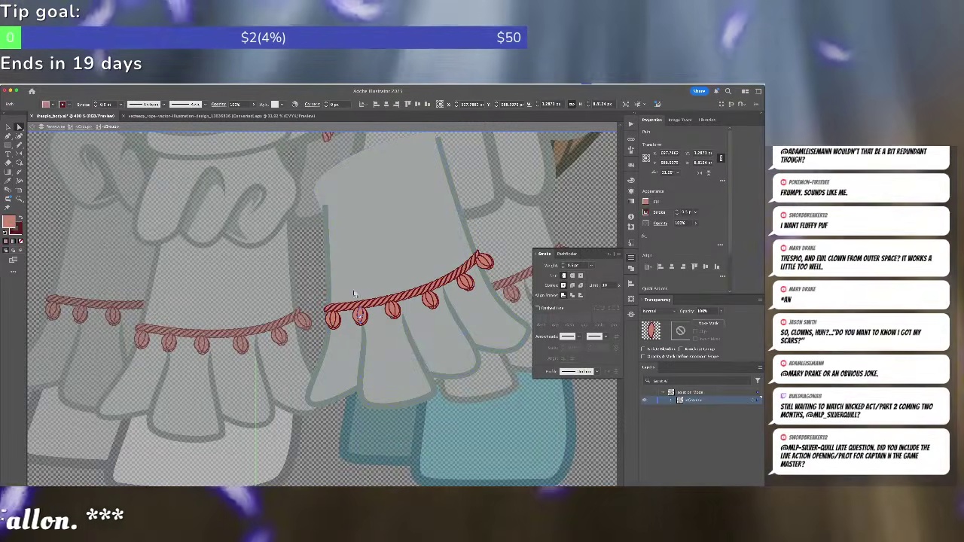
left_click(107, 84)
mouse_move(128, 142)
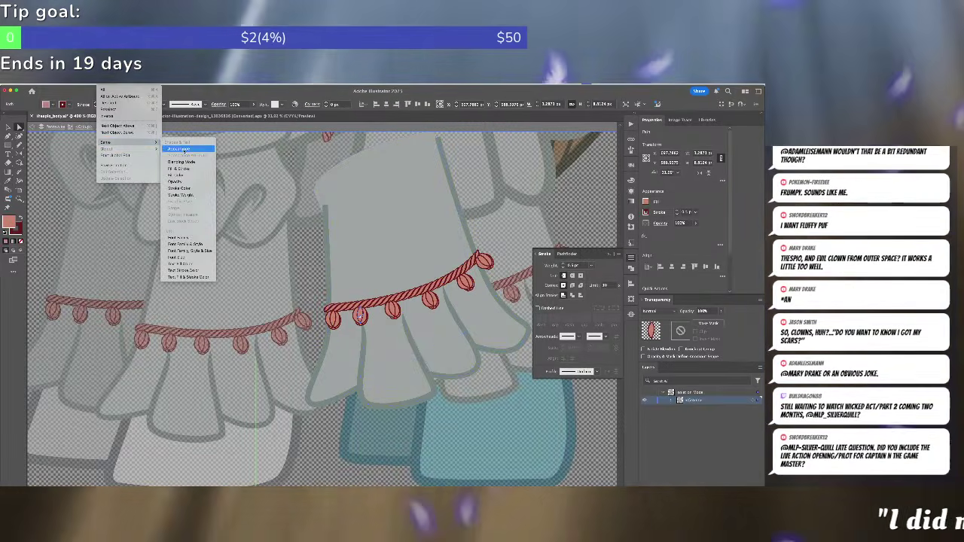
left_click(189, 176)
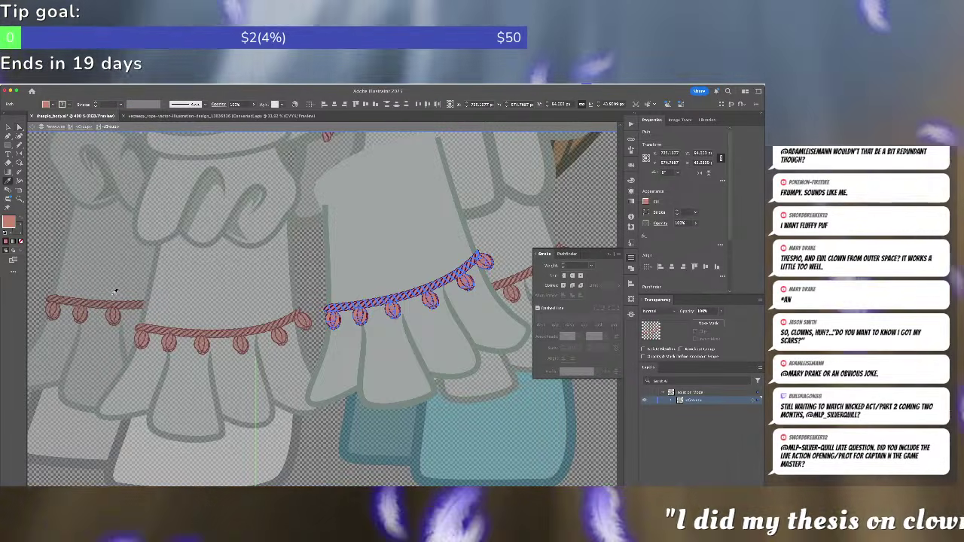
left_click(115, 315)
double_click(342, 204, "super")
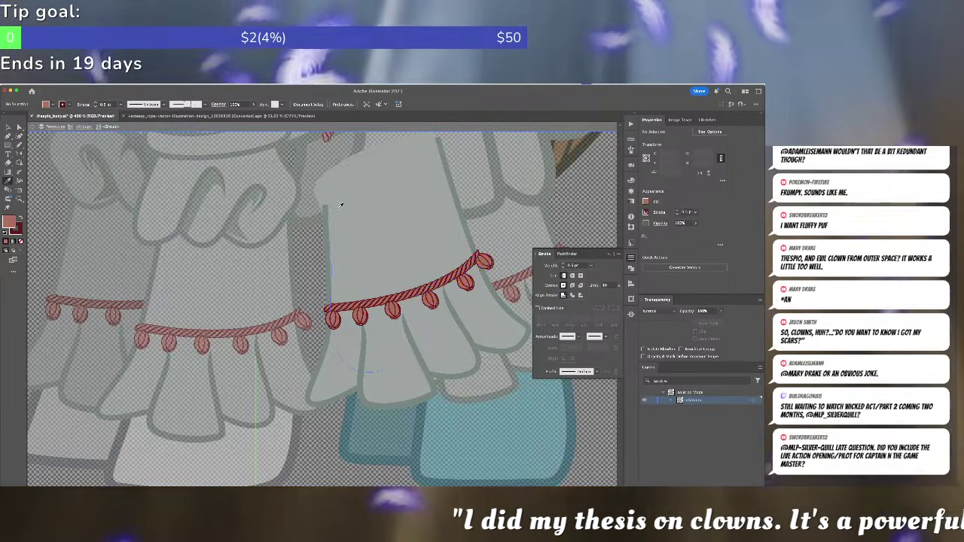
- Sample the tan of the boot scallops in the full-figure clown reference and accept it as the fill colour
key("ctrl+0")
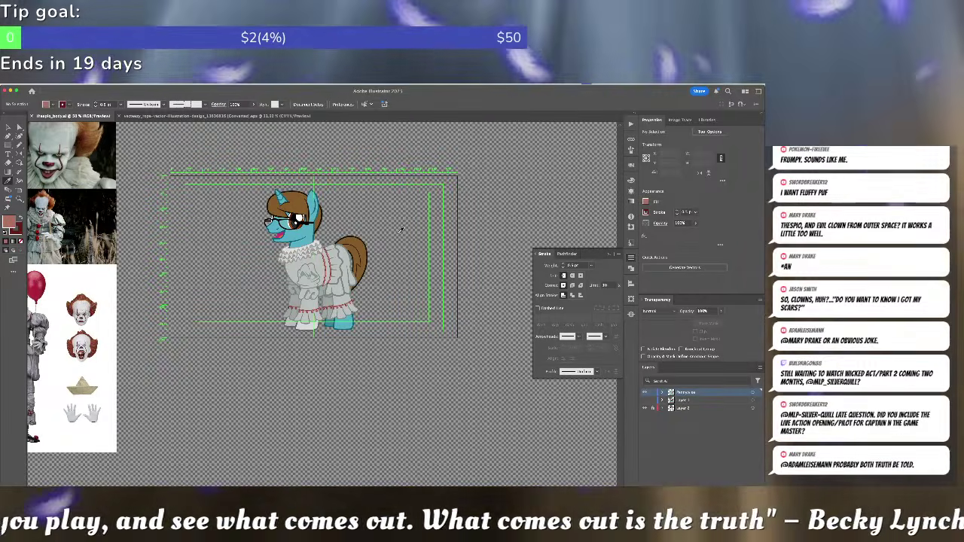
key("a")
scroll(339, 208, "left", 2)
scroll(339, 209, "left", 5)
scroll(339, 210, "down", 3)
scroll(221, 285, "up", 1)
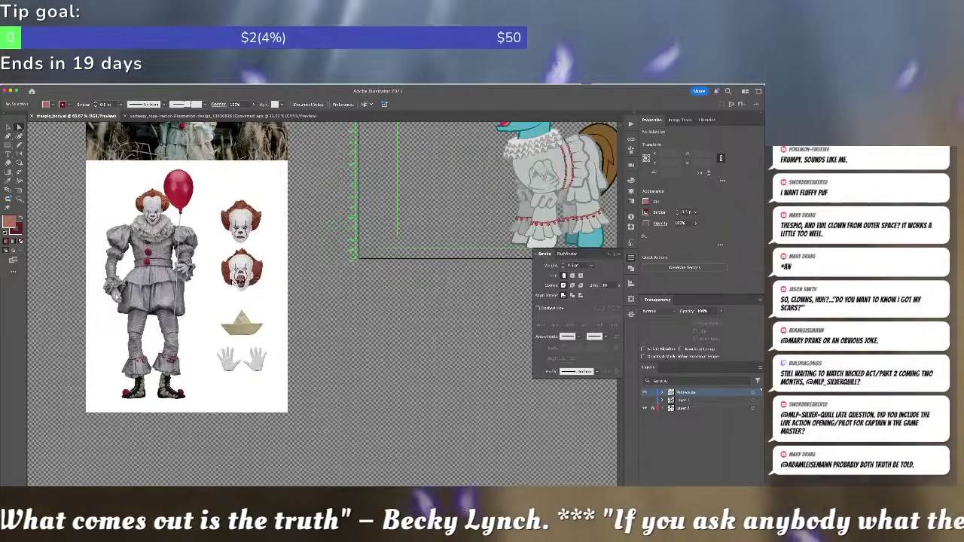
scroll(226, 283, "up", 3)
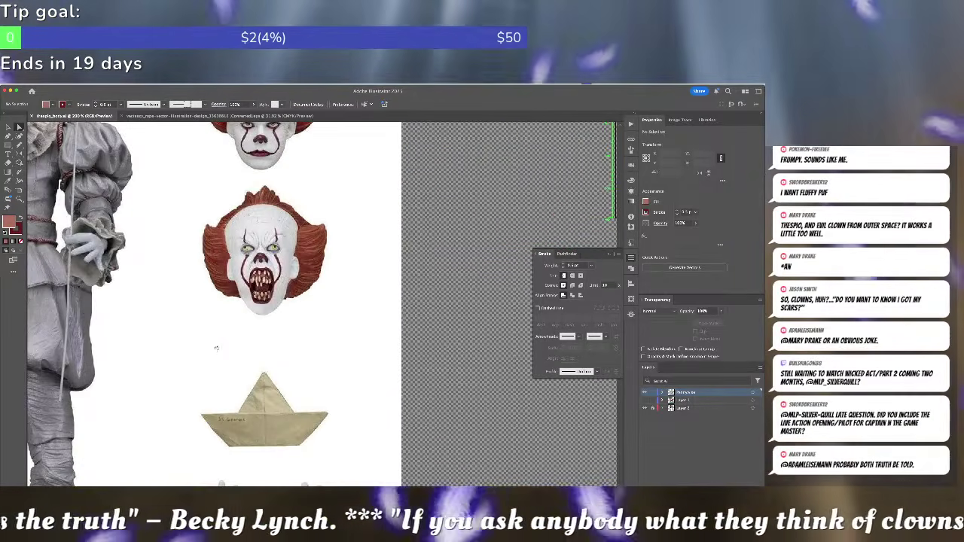
left_click_drag(215, 351, 355, 197)
left_click_drag(271, 333, 380, 208)
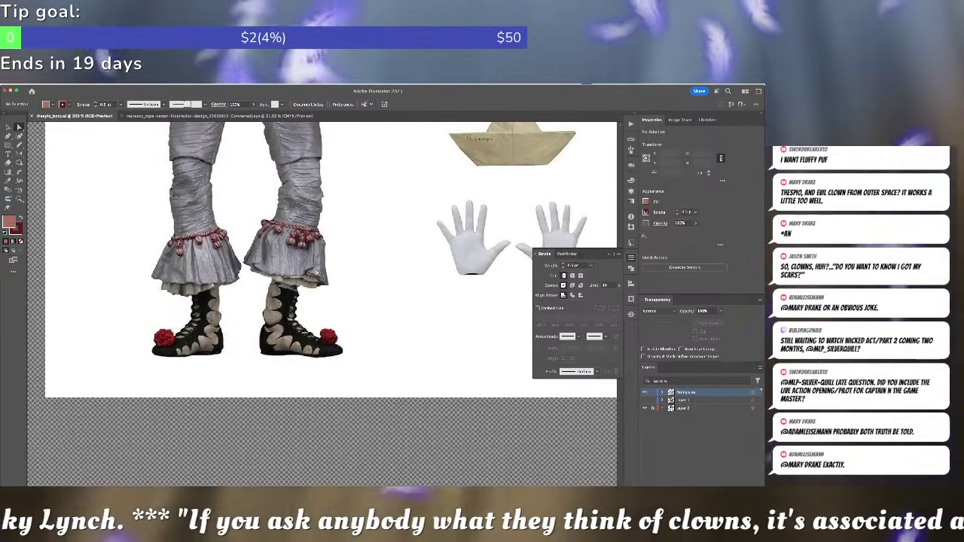
scroll(316, 273, "up", 2)
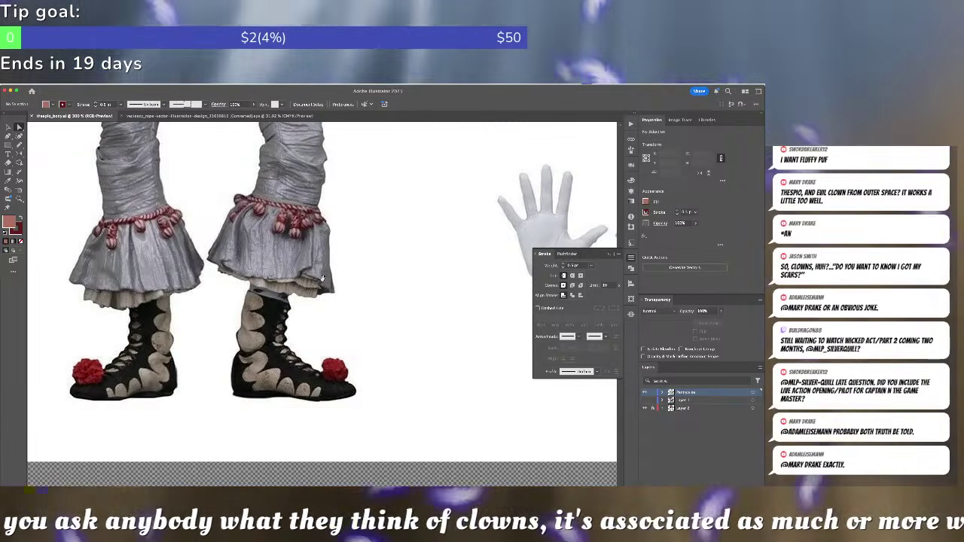
scroll(321, 279, "down", 1)
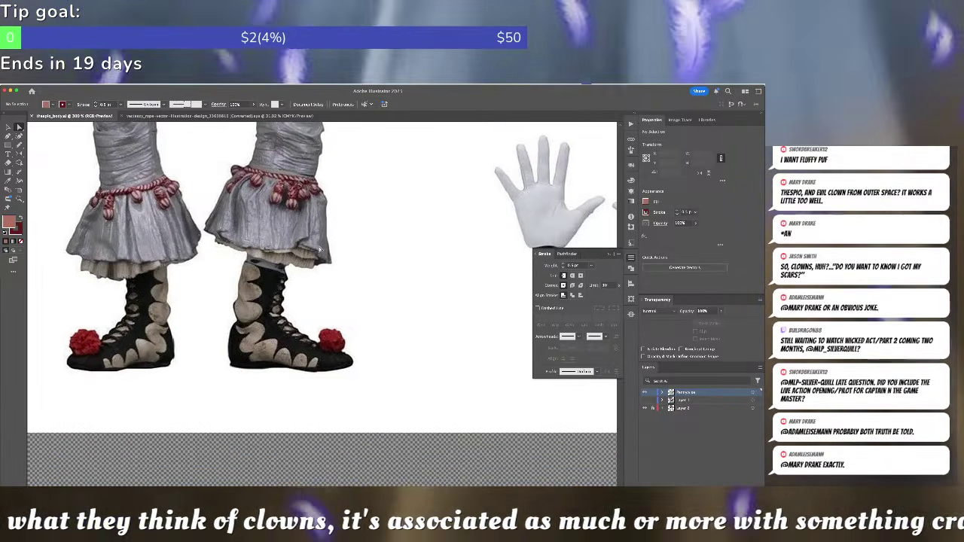
key("i")
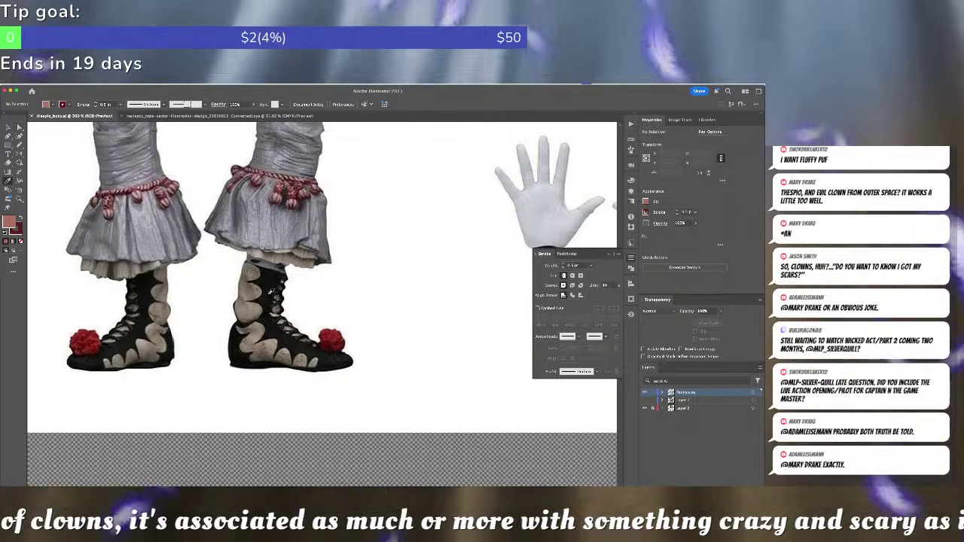
left_click(252, 310)
key("d")
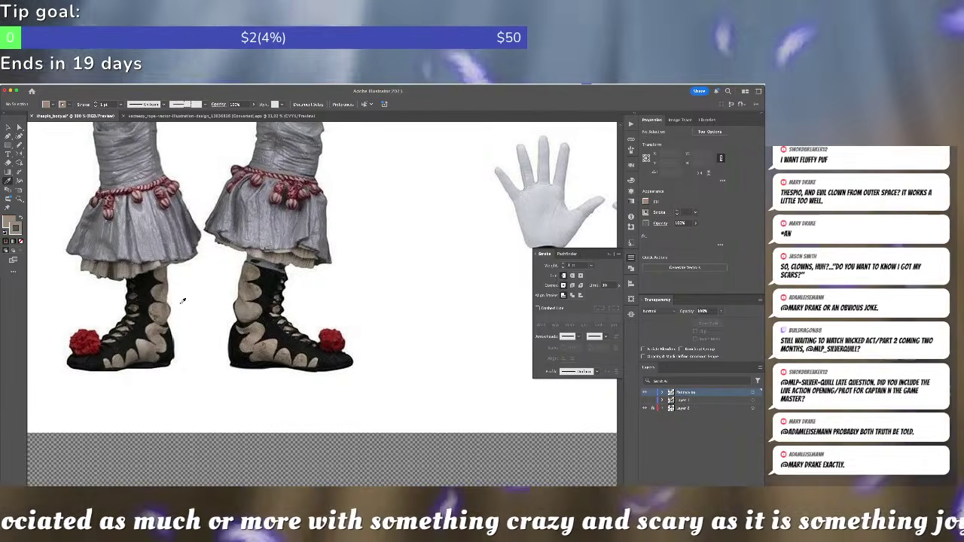
double_click(9, 223)
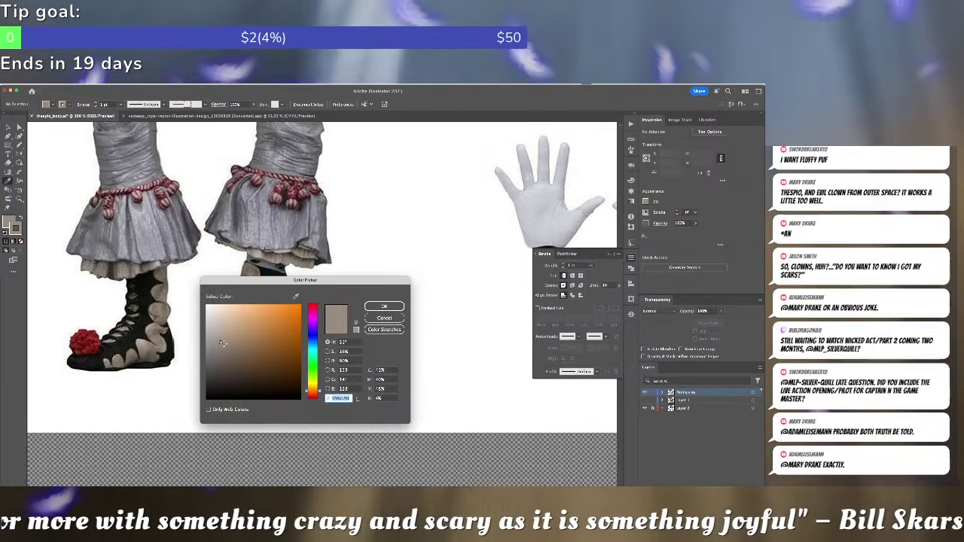
left_click(384, 306)
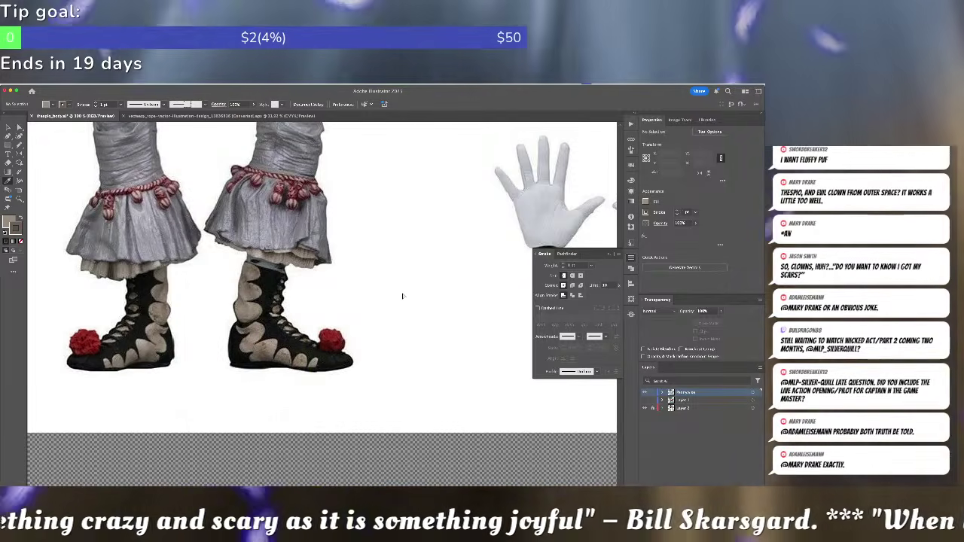
- Apply the boot scallops' sampled tan to the near hind hoof's outline and darken it to a deep brown
key("super+minus")
key("super+minus")
key("super+minus")
left_click_drag(403, 295, 161, 317)
left_click_drag(424, 213, 207, 334)
scroll(312, 253, "up", 3)
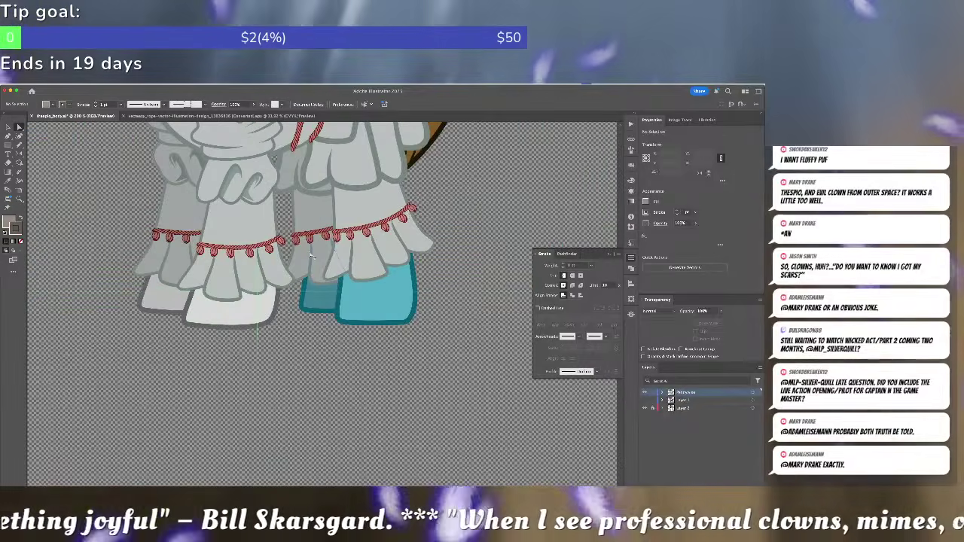
key("a")
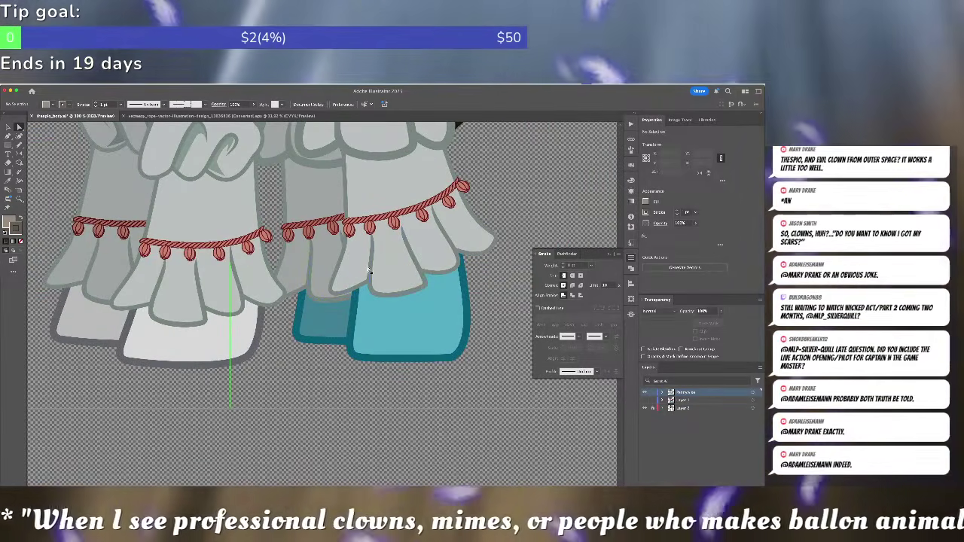
left_click(368, 310)
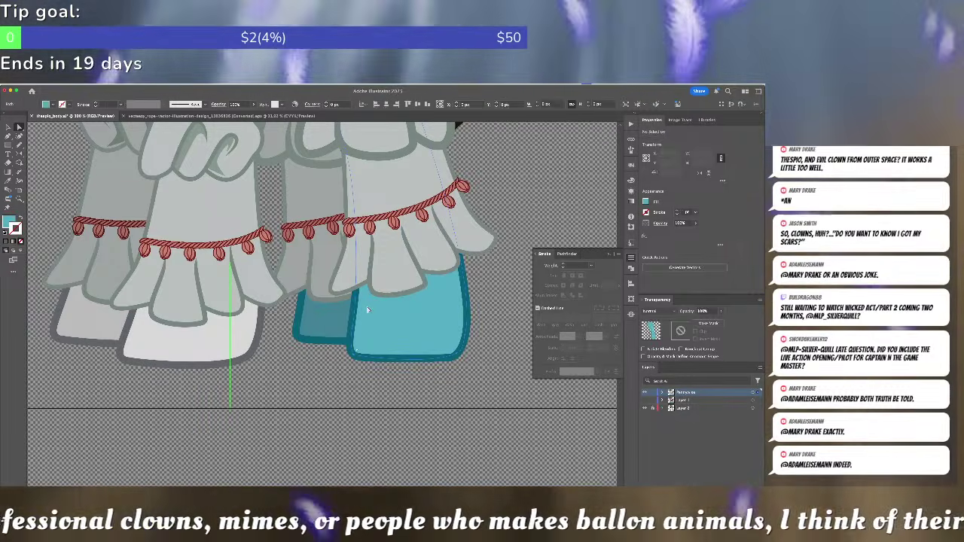
left_click(513, 267)
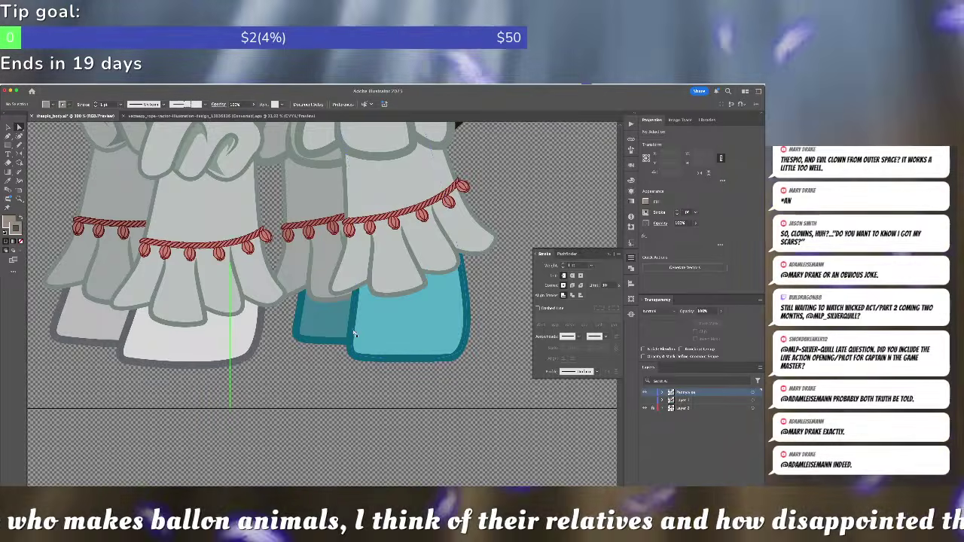
left_click(354, 329)
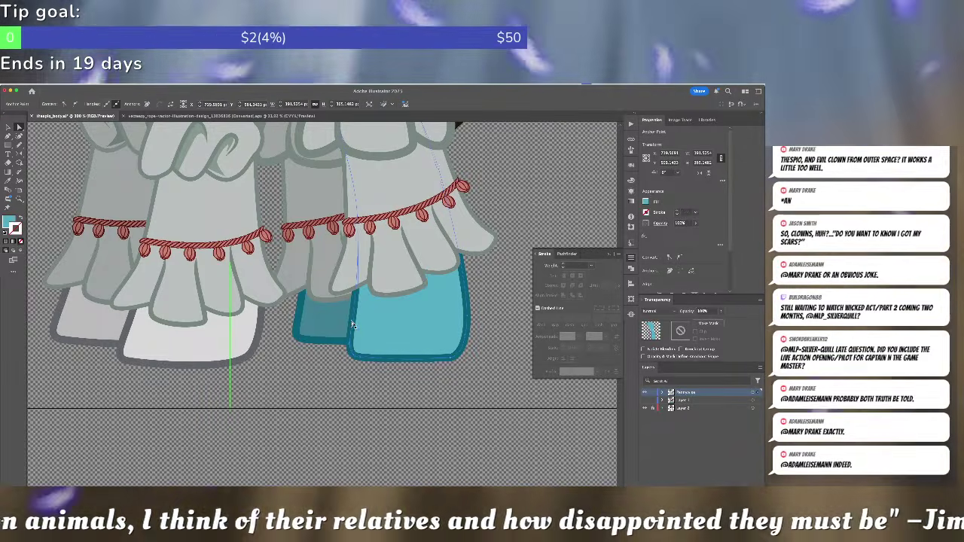
left_click(354, 326)
left_click_drag(224, 370, 299, 366)
left_click(299, 366)
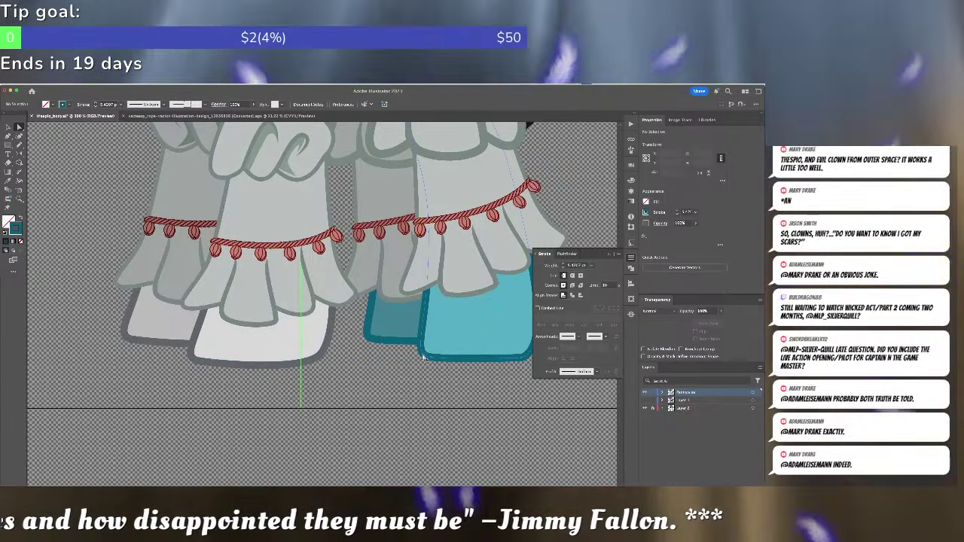
left_click(423, 359)
scroll(300, 388, "left", 15)
scroll(300, 375, "left", 15)
scroll(299, 374, "down", 10)
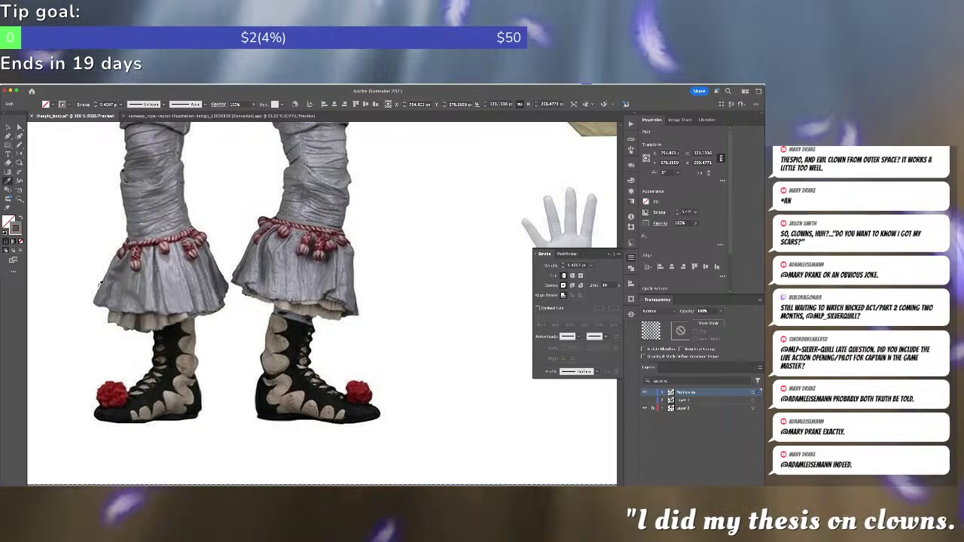
double_click(10, 222)
left_click_drag(218, 348, 225, 362)
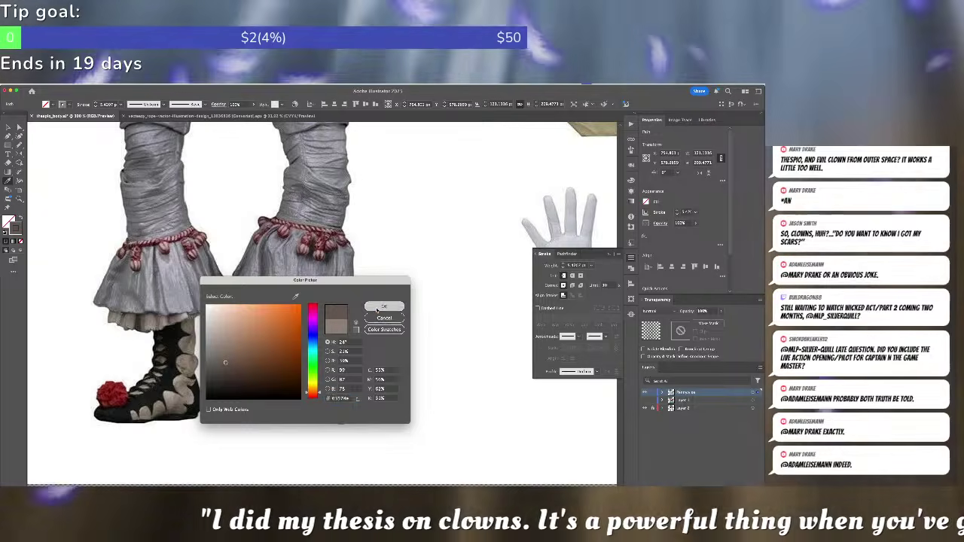
left_click(384, 306)
- Fill the near hind hoof with the tan sampled from the boots in the full-figure clown reference
key("super+minus")
key("super+minus")
key("super+minus")
key("super+minus")
key("super+minus")
key("super+minus")
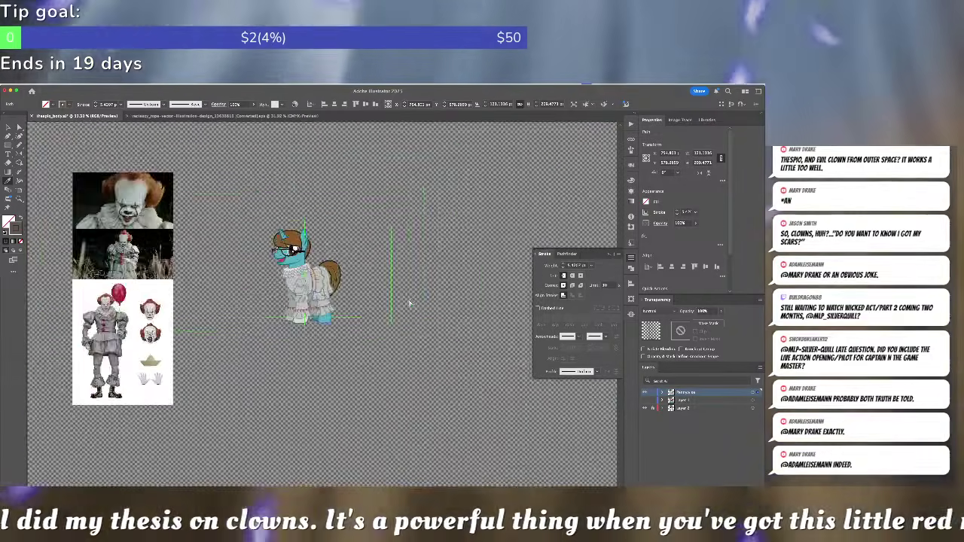
key("super+equal")
key("a")
left_click(409, 303)
left_click(326, 326)
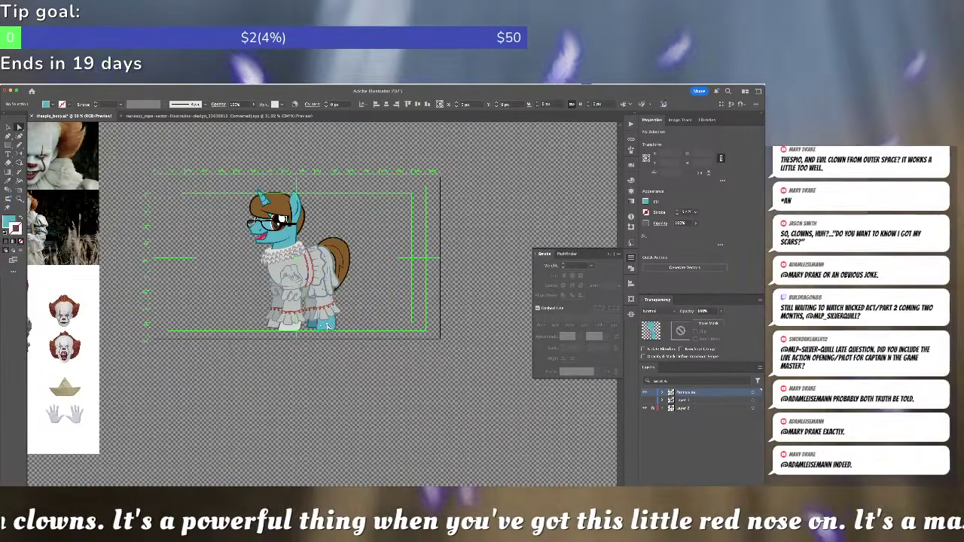
scroll(407, 324, "left", 6)
scroll(407, 324, "down", 2)
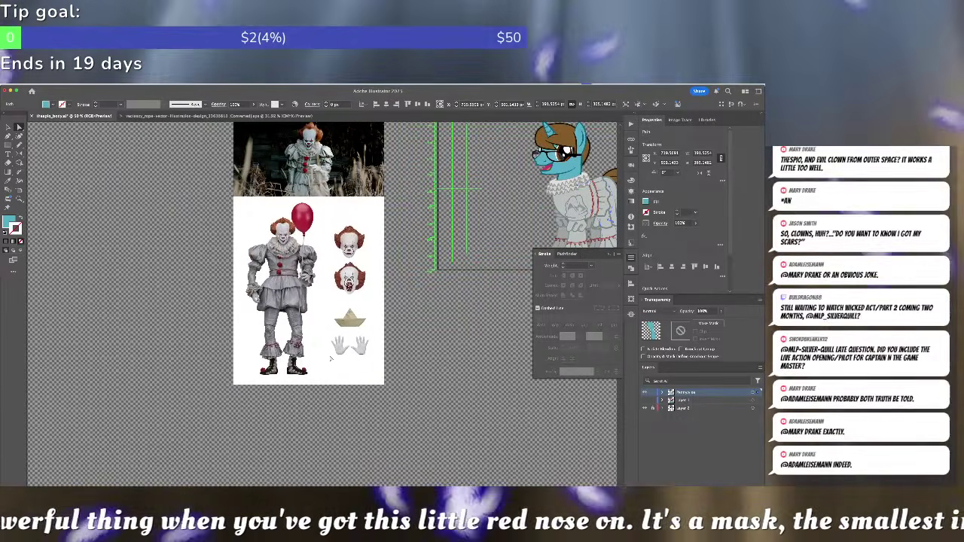
key("i")
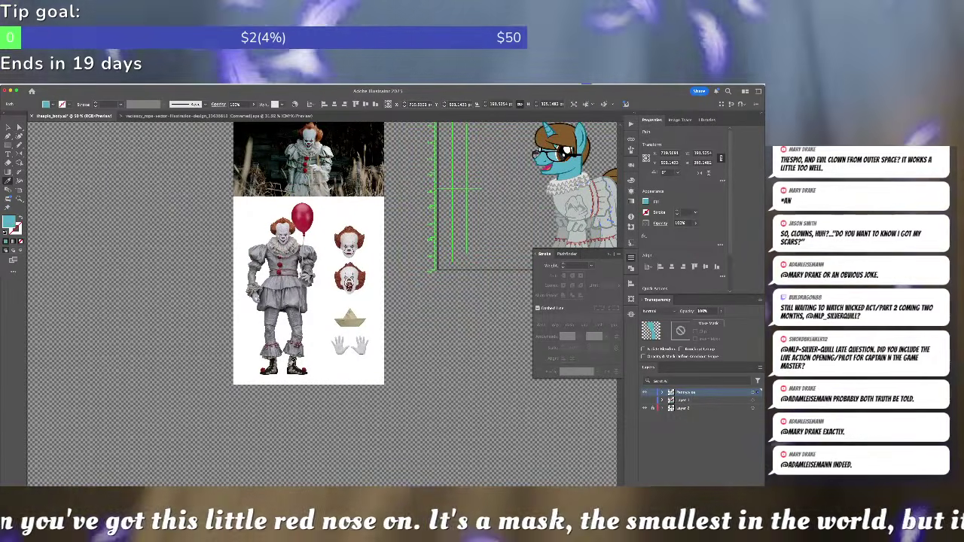
scroll(273, 309, "right", 5)
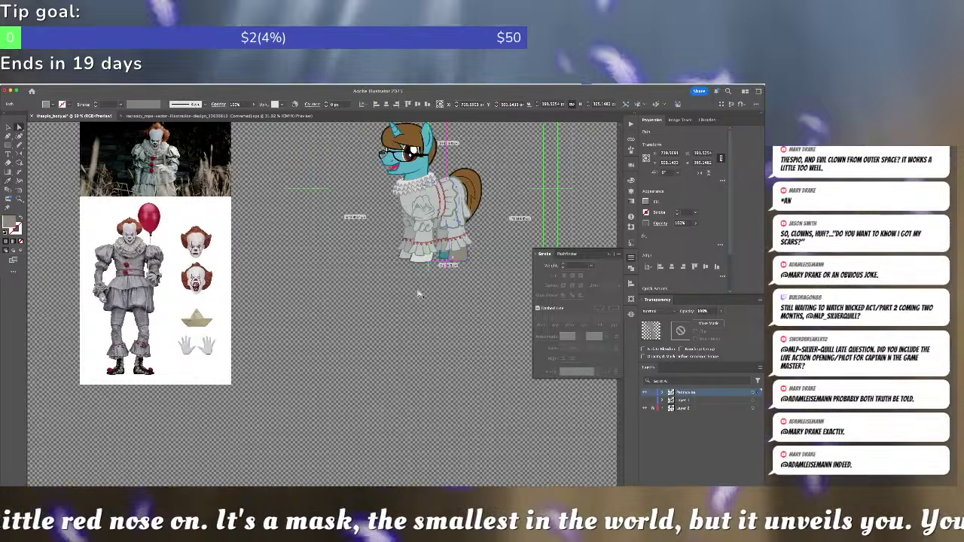
scroll(420, 291, "up", 5)
scroll(215, 372, "left", 3)
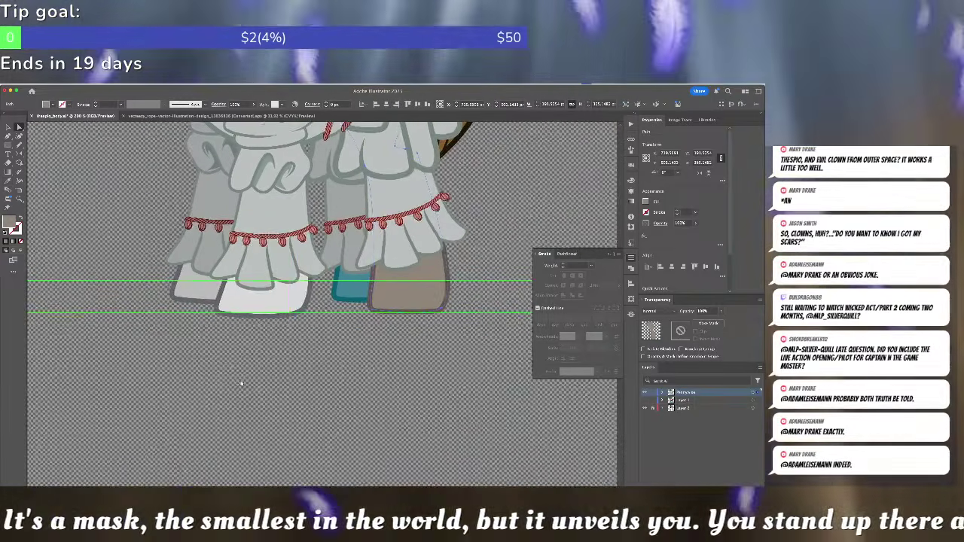
- Check the boots in the clown reference, deselect the hoof and set the drawing colours to black fill with no stroke
left_click_drag(237, 384, 308, 394)
left_click_drag(186, 399, 605, 247)
left_click_drag(219, 384, 485, 295)
left_click_drag(198, 404, 314, 377)
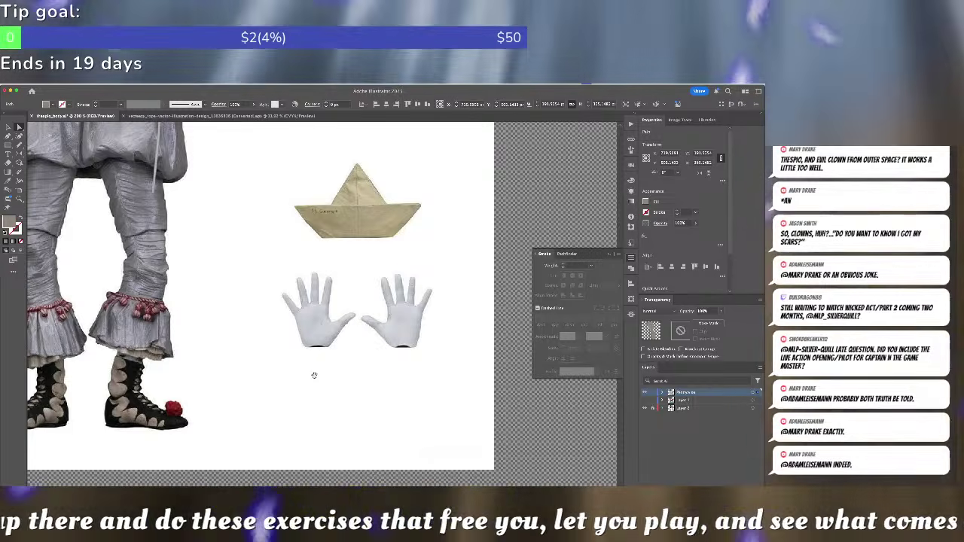
scroll(371, 369, "right", 15)
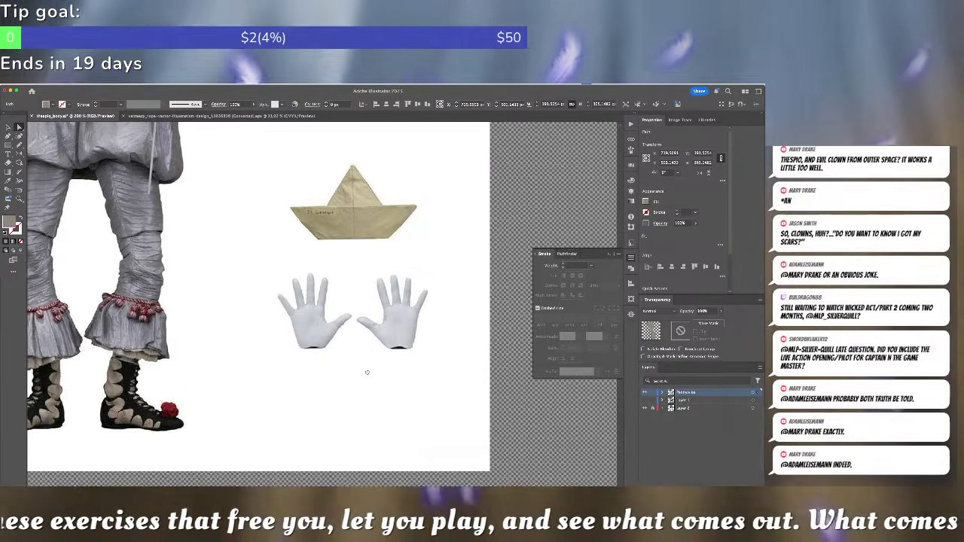
scroll(256, 350, "left", 10)
scroll(186, 391, "up", 5)
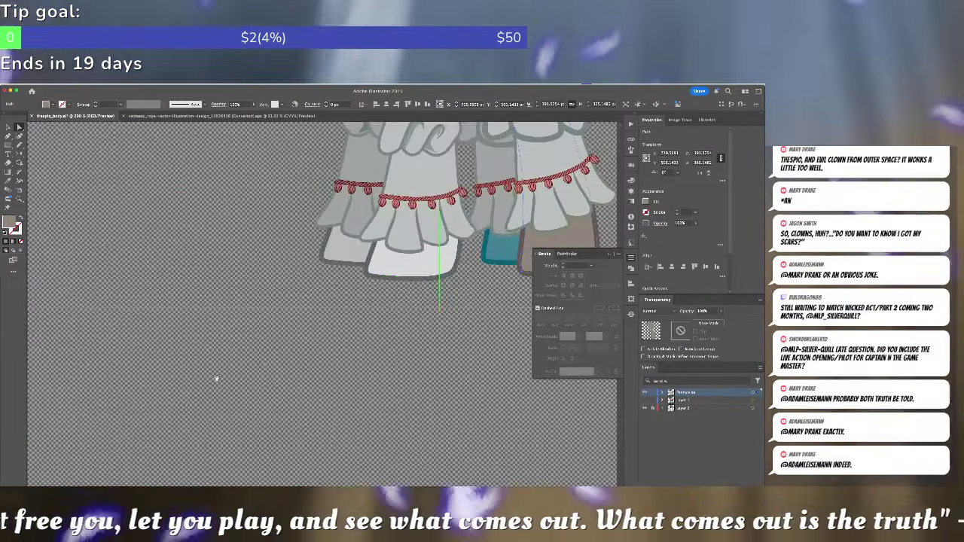
left_click_drag(421, 286, 157, 339)
left_click(205, 329)
scroll(256, 315, "up", 3)
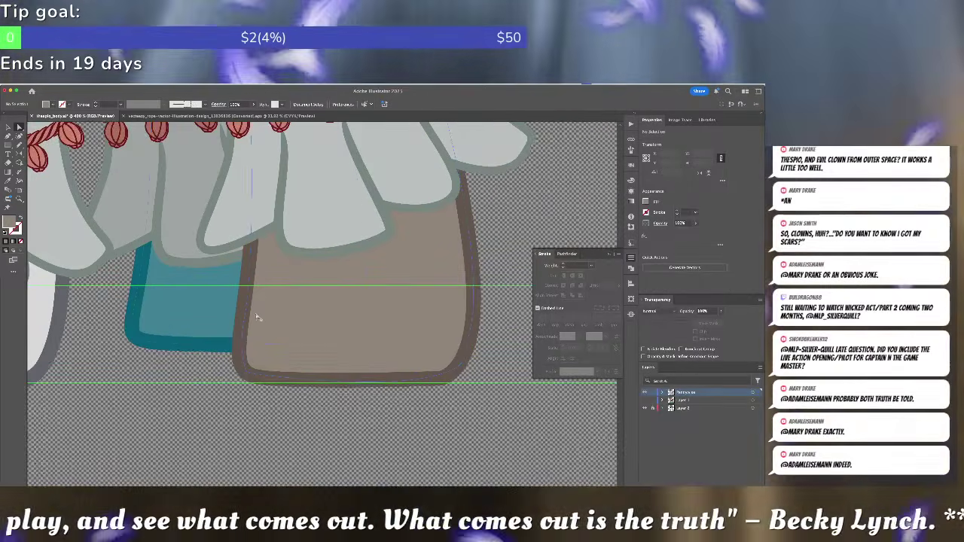
key("d")
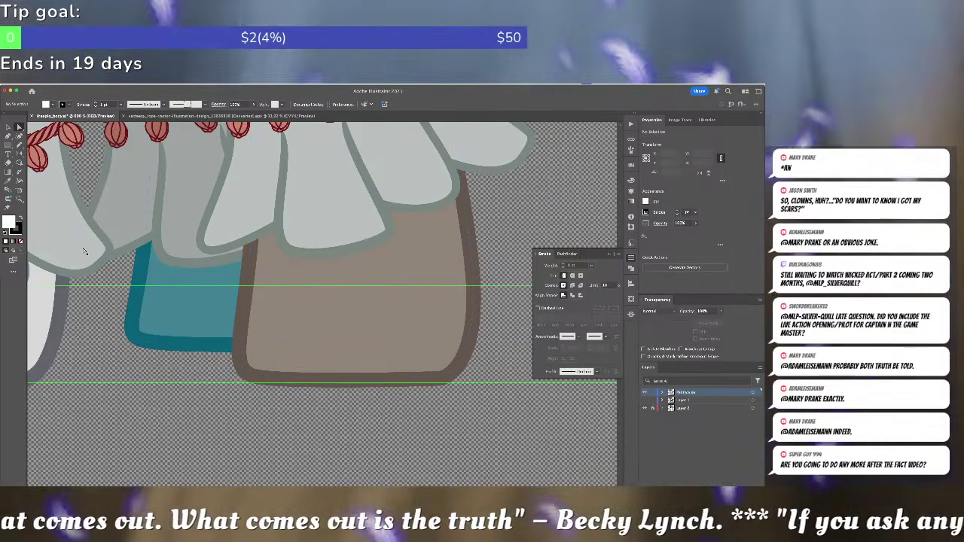
key("shift+x")
key("slash")
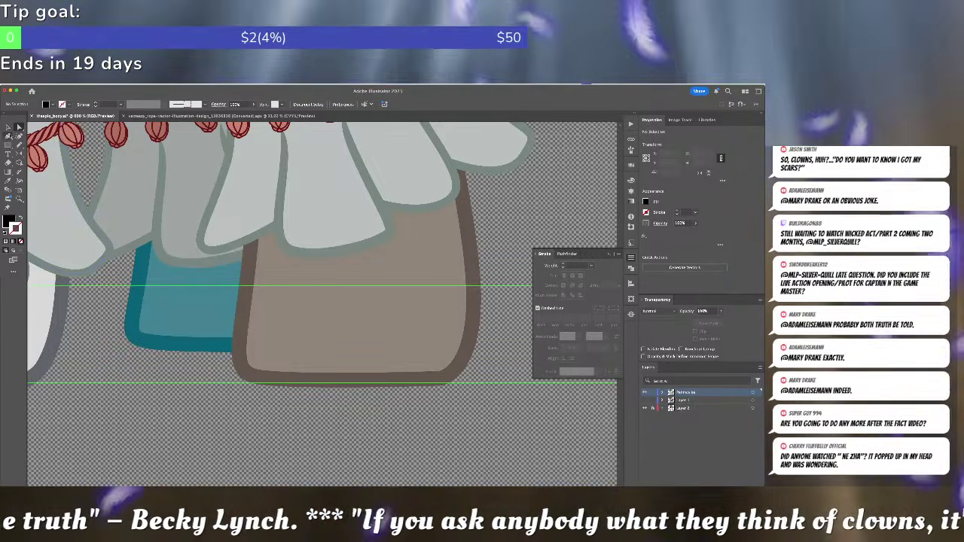
- Draw a black zigzag of three tongues up the near hind hoof into the cuff with the Curvature tool
left_click(19, 136)
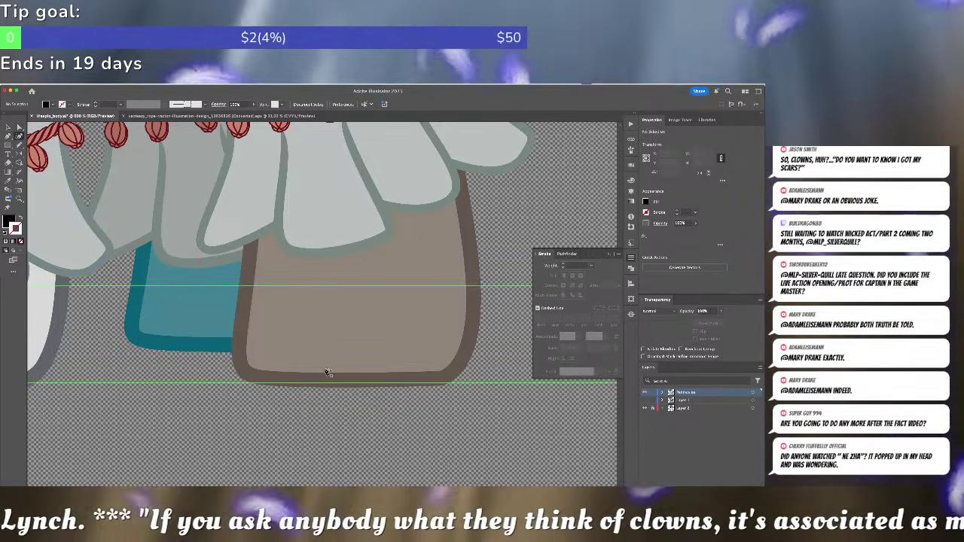
left_click(326, 372)
left_click(275, 322)
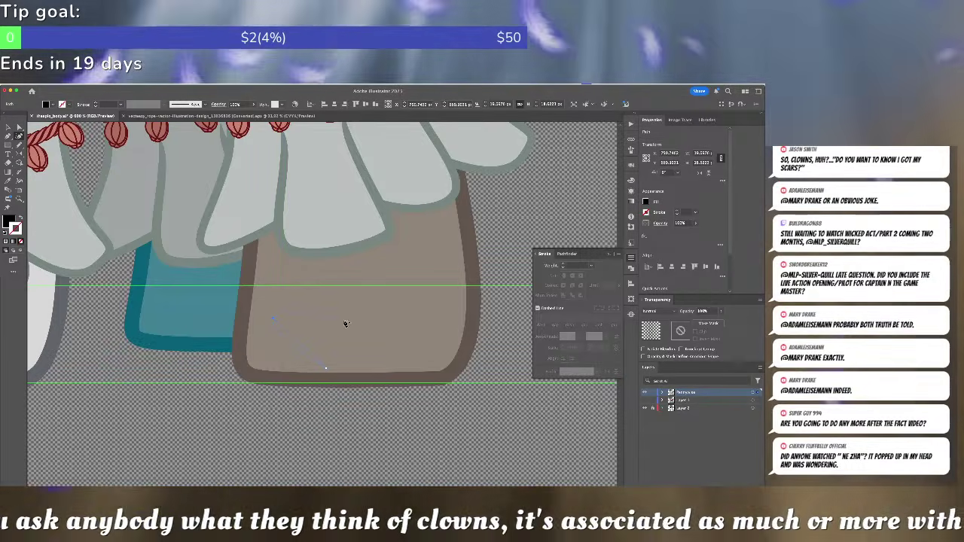
left_click(345, 324)
left_click_drag(272, 320, 273, 264)
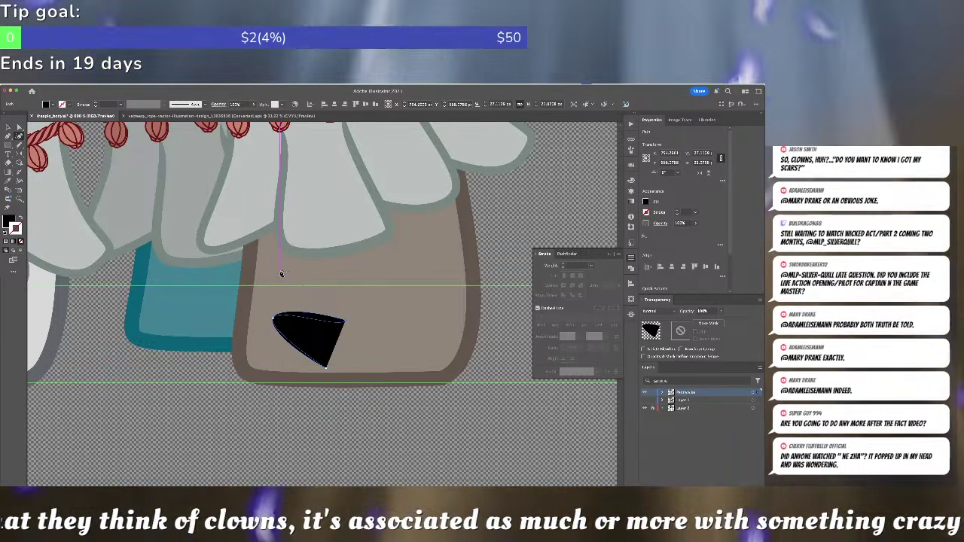
left_click(281, 273)
left_click(353, 262)
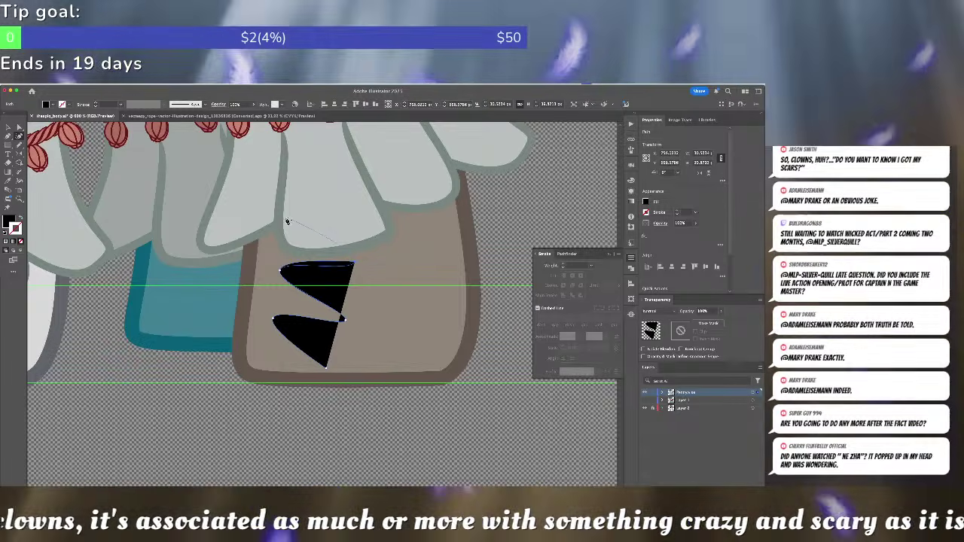
left_click(286, 226)
left_click(356, 202)
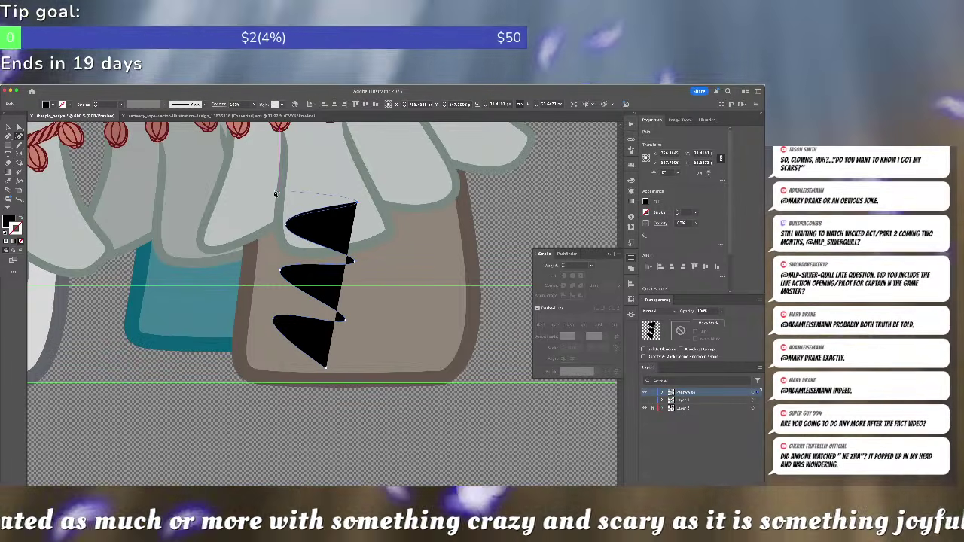
left_click(259, 190)
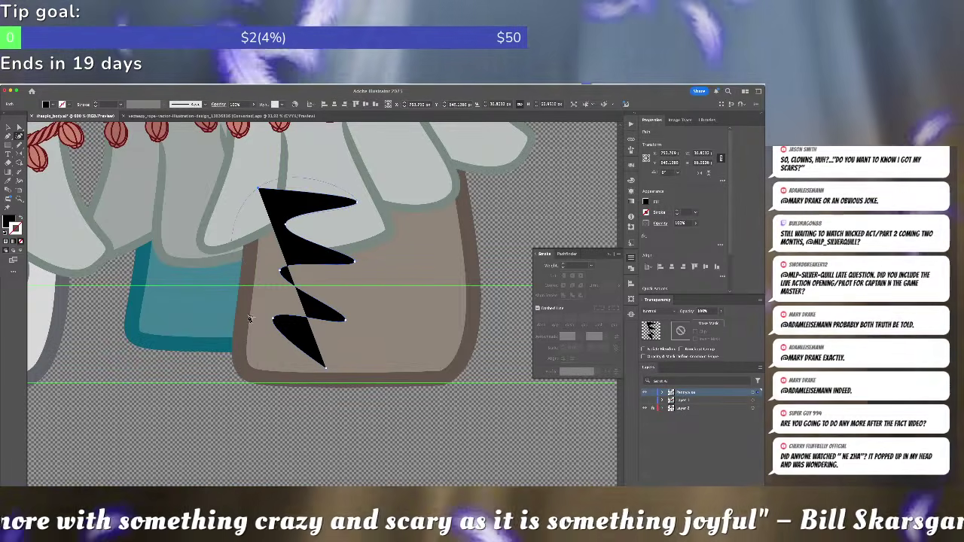
- Extend the black zigzag down to the hoof's sole and close it along the hoof's bottom and front edges
left_click(320, 379)
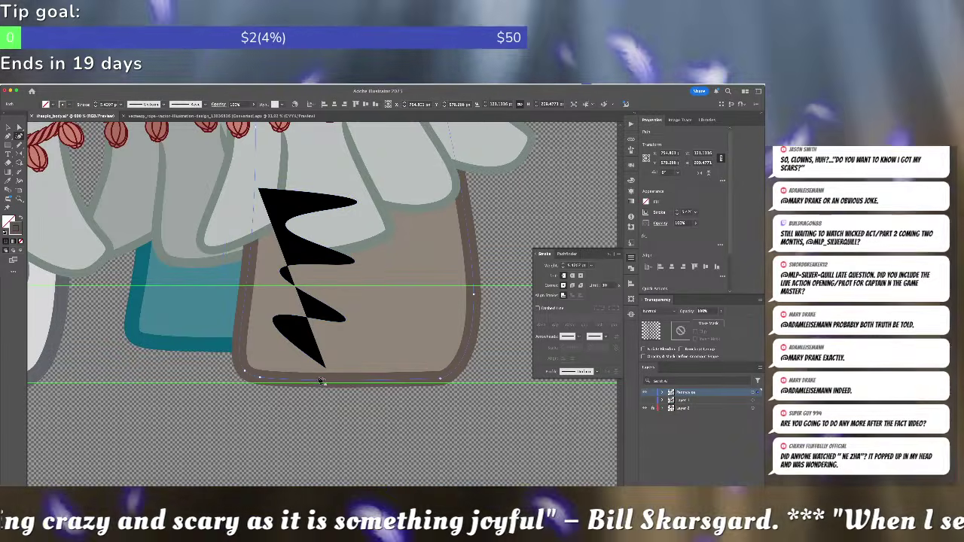
left_click(324, 368)
left_click_drag(326, 369, 331, 382)
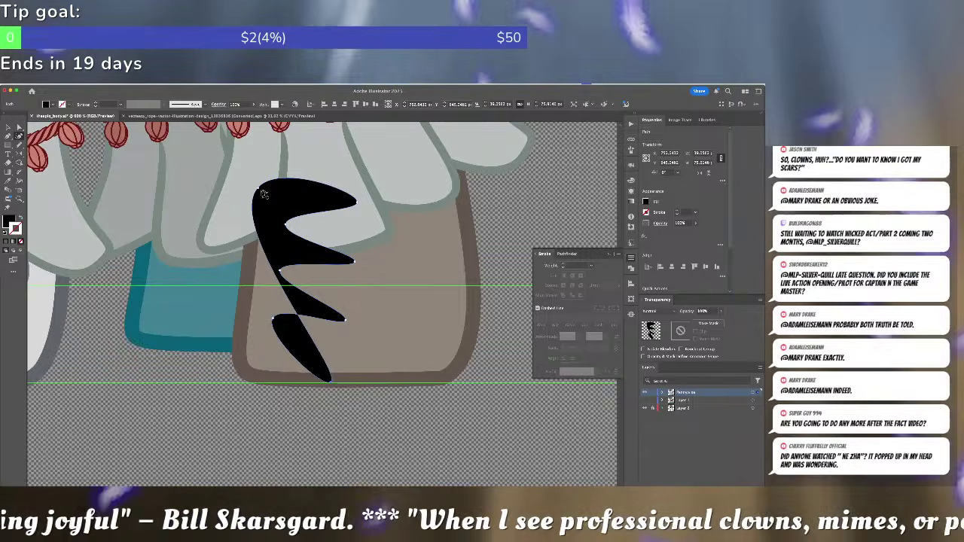
left_click(260, 190)
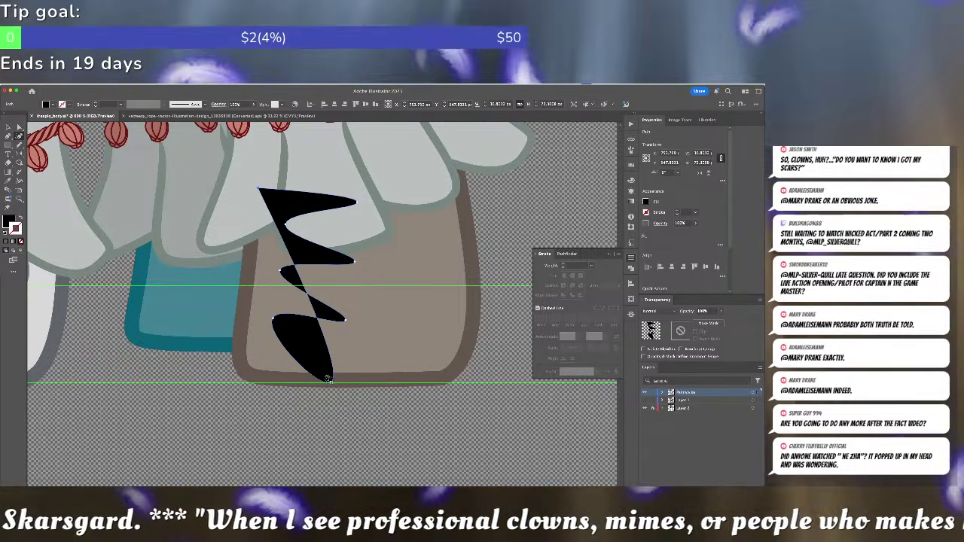
left_click(329, 380)
mouse_move(315, 343)
left_mouse_down()
mouse_move(226, 302)
mouse_move(245, 376)
mouse_move(294, 382)
mouse_move(248, 376)
left_mouse_up()
left_click_drag(233, 325, 242, 322)
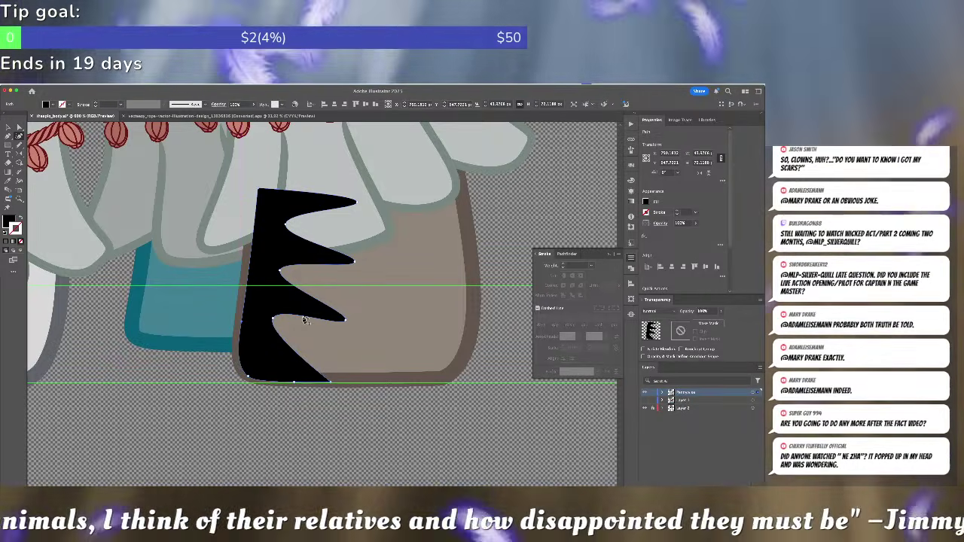
- Convert the tips of the black shape's three tongues from smooth points to sharp corners
key("a")
key("shift+c")
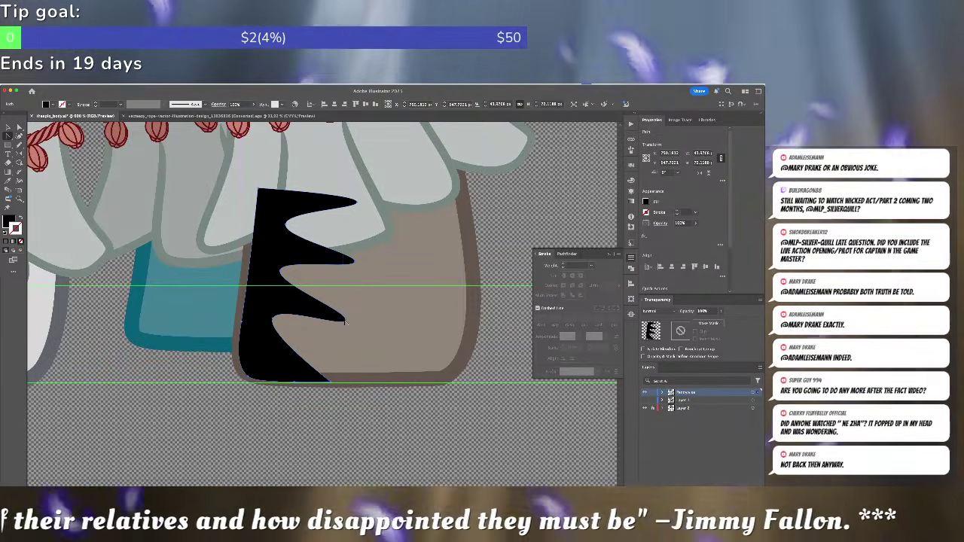
left_click(346, 320)
key("super+z")
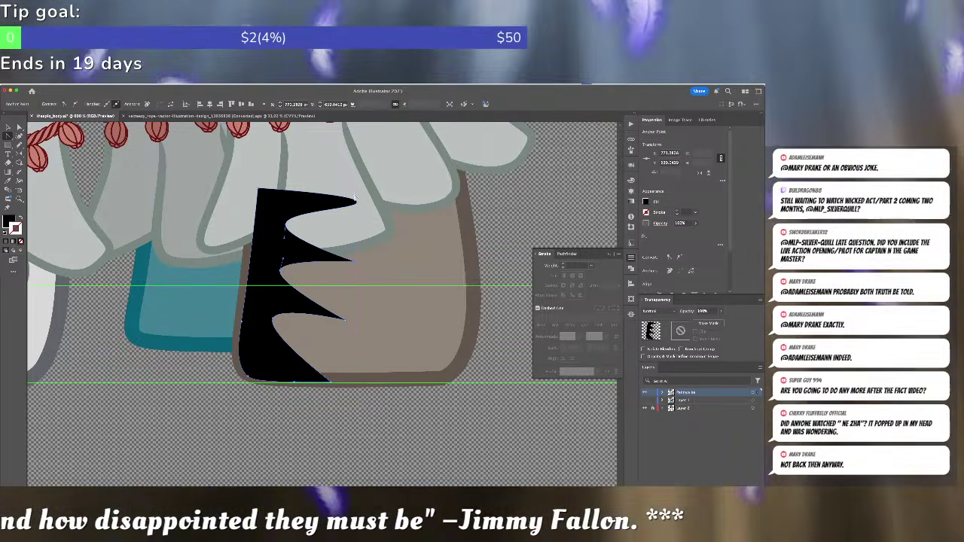
left_click(357, 202)
- Place the black boot shape directly above the hoof's tan fill, behind its brown outline and the ruffled cuff, and deselect it
key("super+z")
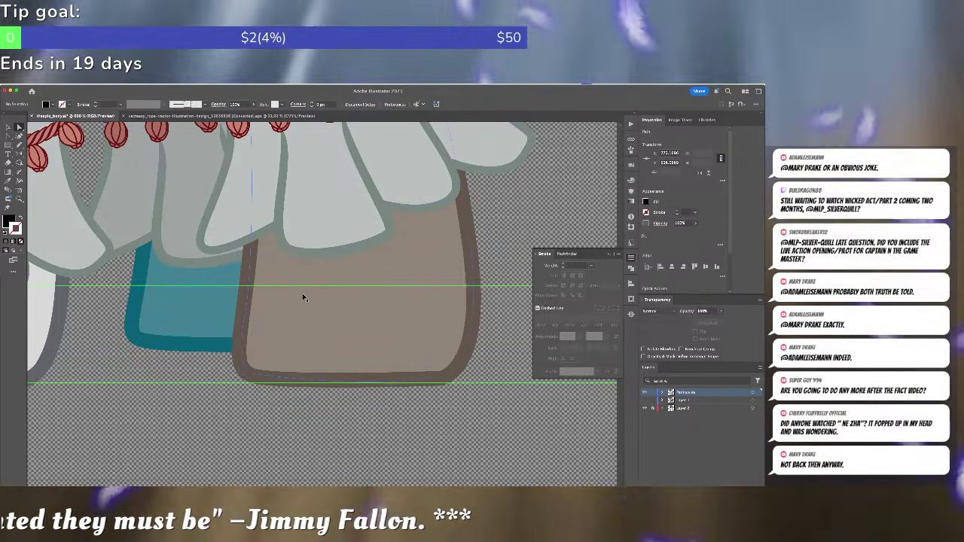
key("super+shift+z")
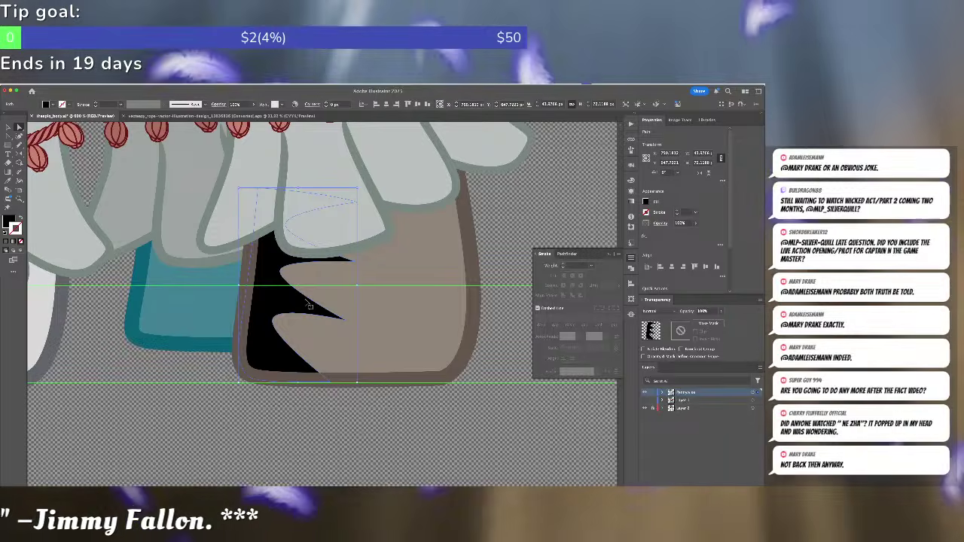
scroll(309, 305, "down", 6)
key("super+shift+a")
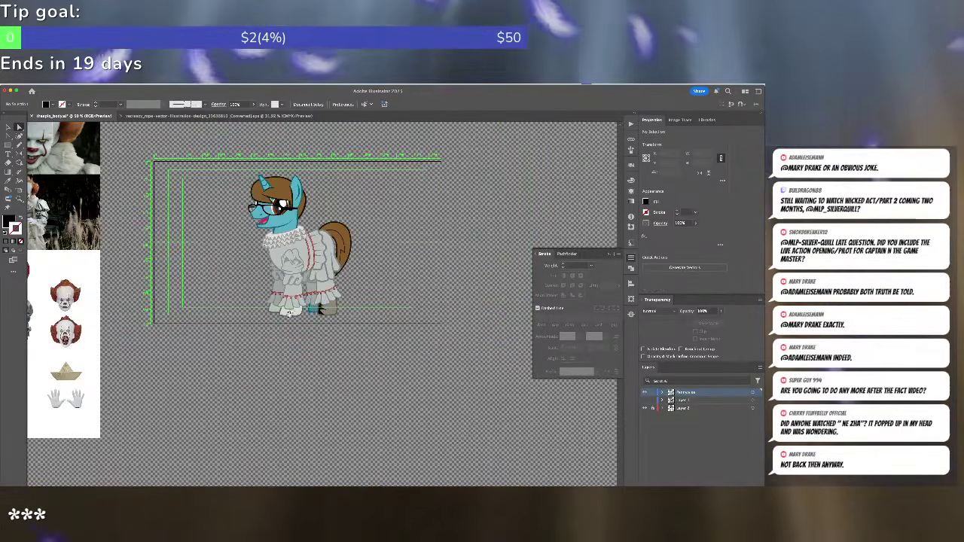
- Examine the Pennywise costume reference photos and the Applejack gala dress screenshot in the browser for boot ideas, leaving the browser window closed
scroll(320, 309, "left", 5)
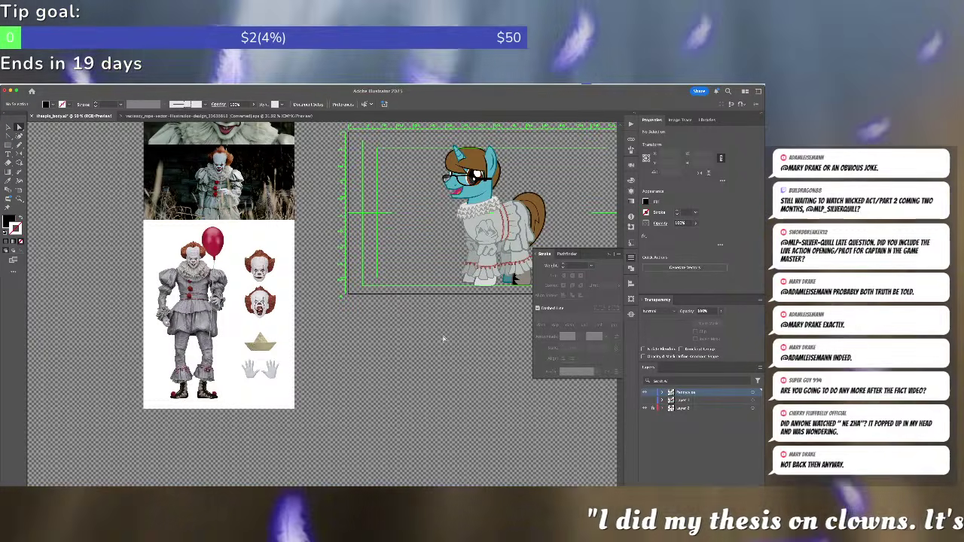
key("super+Tab")
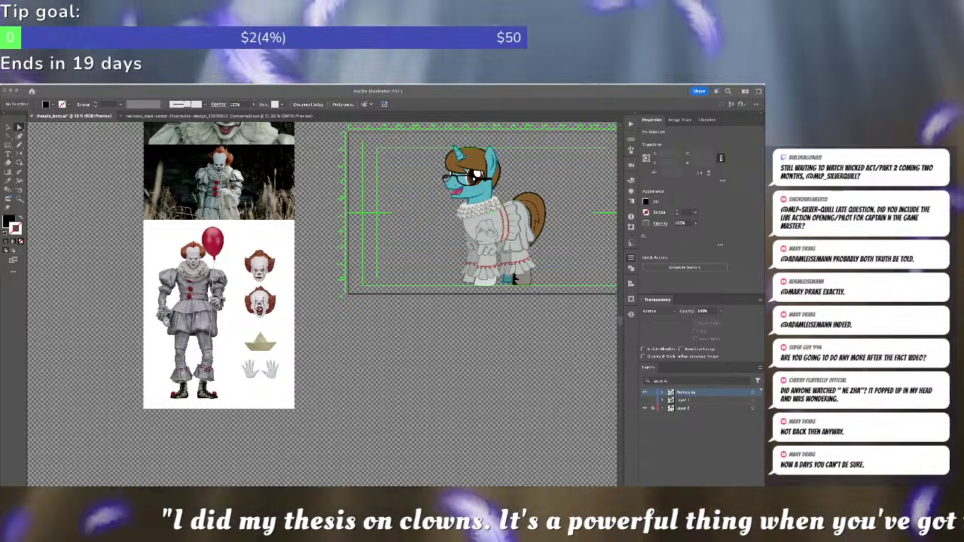
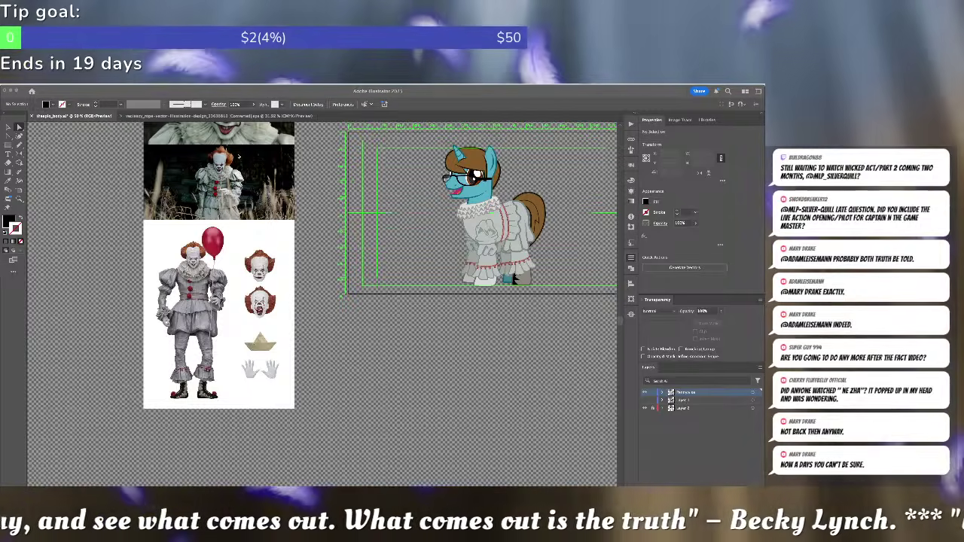
key("super+Tab")
left_click_drag(314, 136, 188, 87)
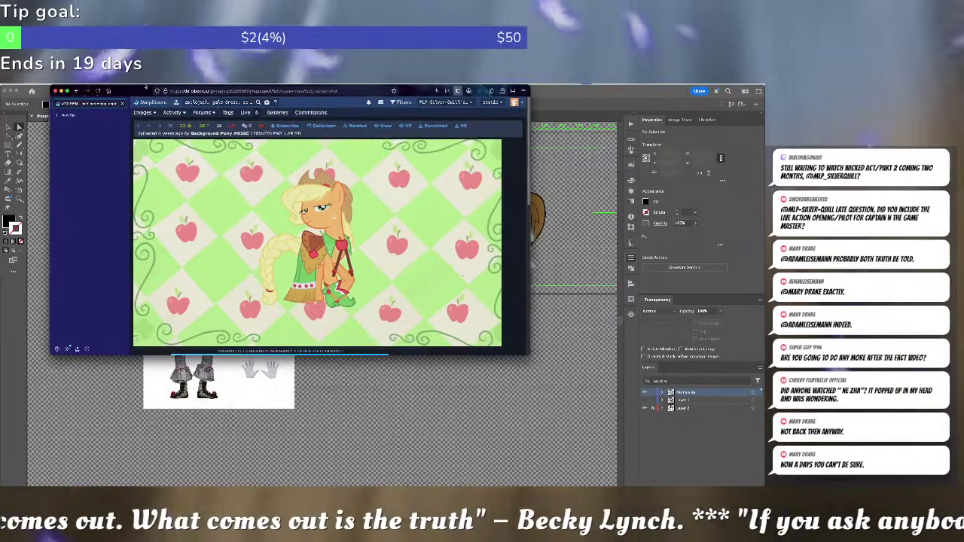
left_click_drag(528, 353, 690, 472)
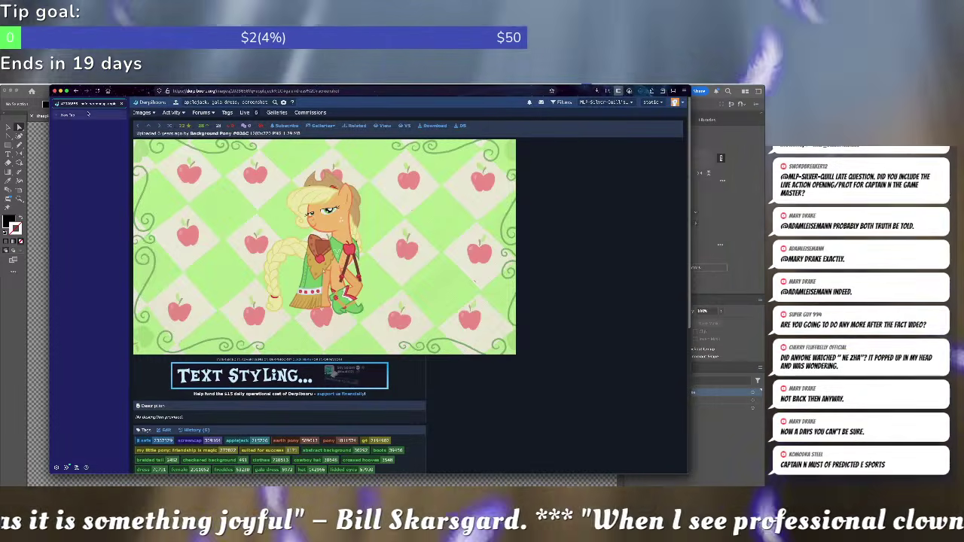
left_click(55, 90)
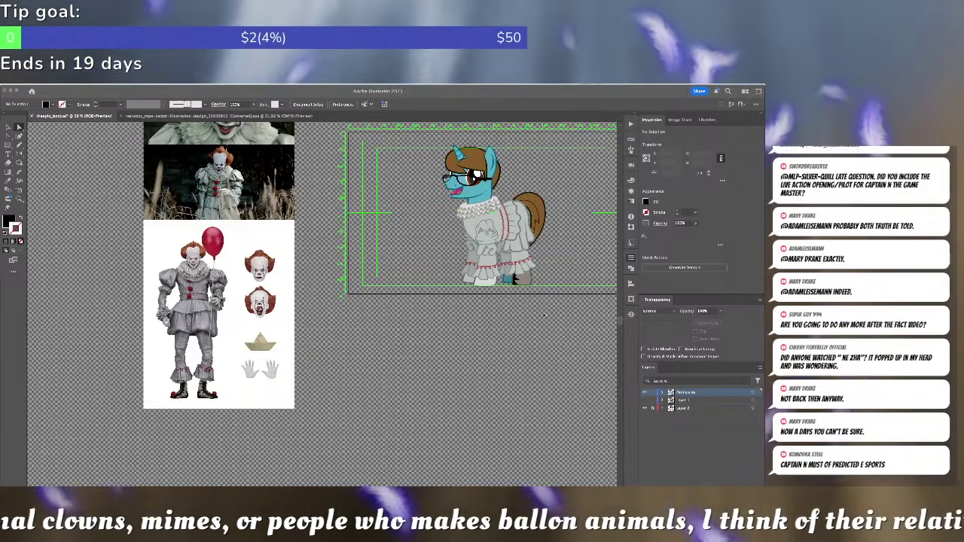
- Start a black shape with the Curvature tool, running up the near hind hoof's rear side from the sole into the ruffled cuff
scroll(544, 315, "up", 2)
scroll(544, 314, "down", 4)
scroll(543, 315, "up", 2)
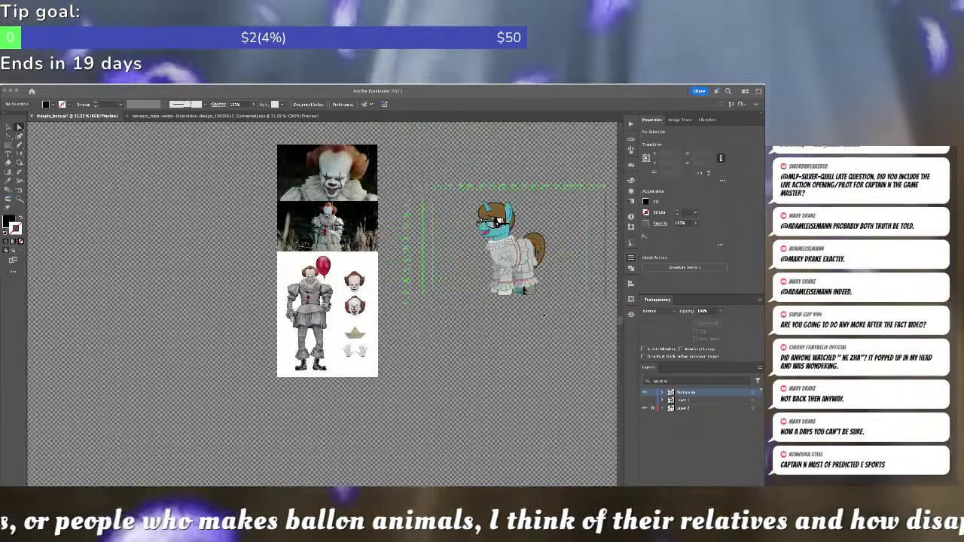
scroll(544, 315, "up", 2)
scroll(544, 315, "up", 2)
left_click(486, 310)
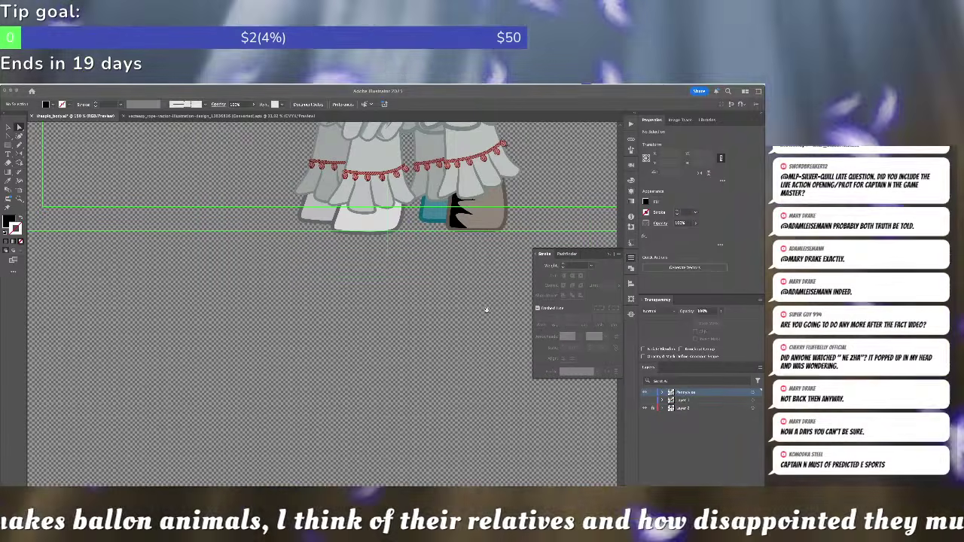
key("super+Tab")
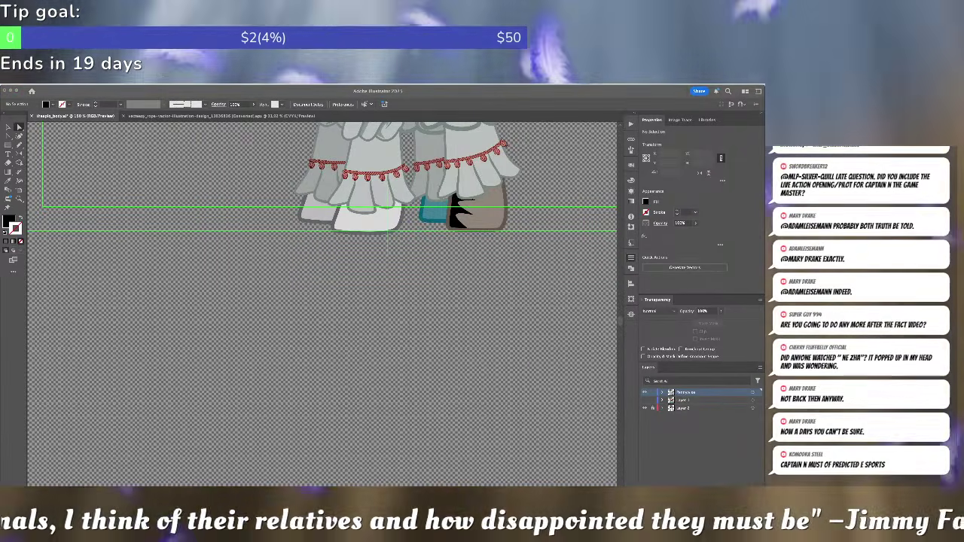
left_click(457, 236)
scroll(450, 232, "up", 4)
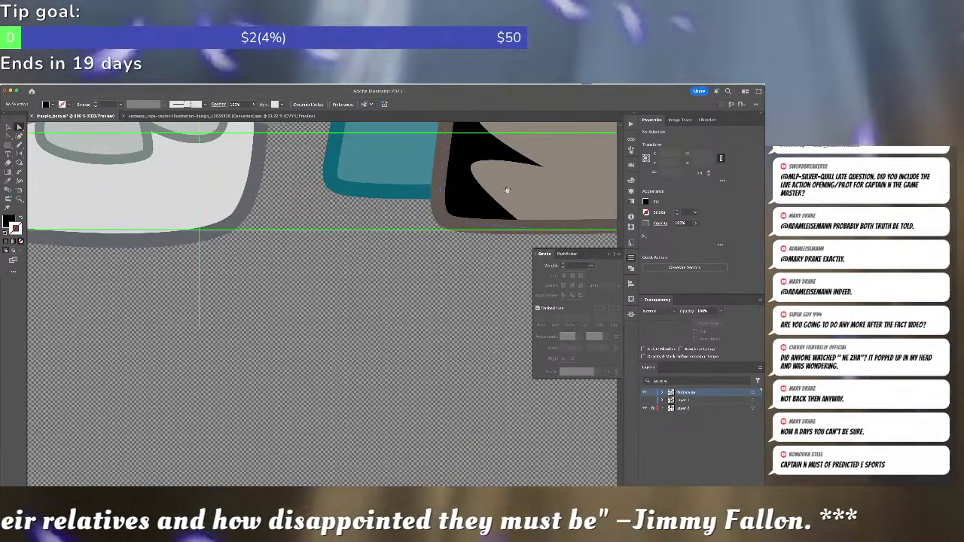
left_click_drag(501, 189, 211, 283)
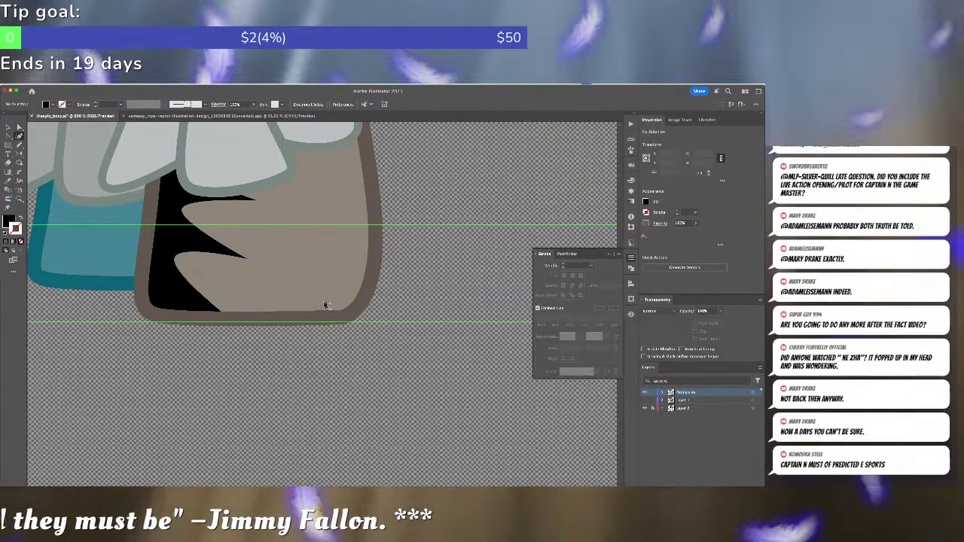
mouse_move(335, 305)
left_mouse_down()
mouse_move(326, 273)
mouse_move(337, 211)
left_mouse_up()
left_click(337, 162)
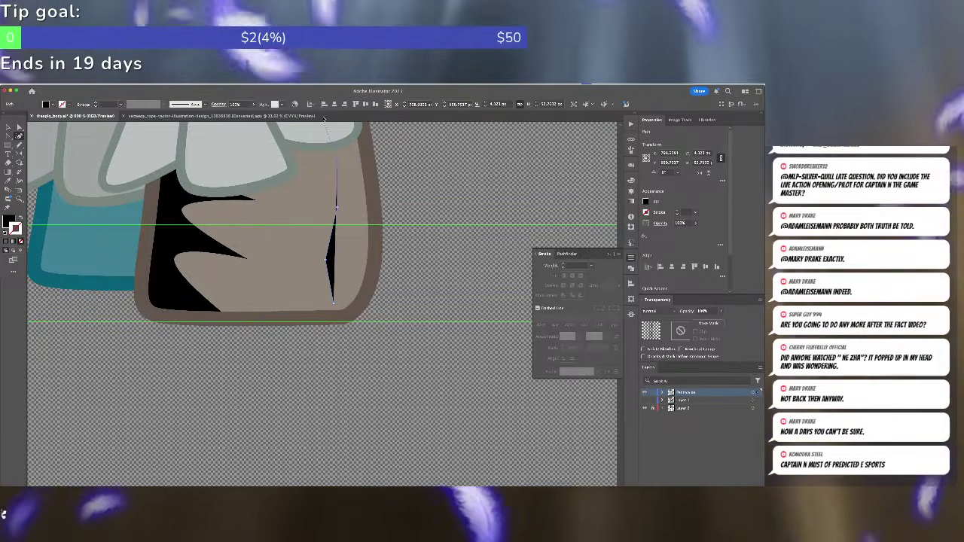
scroll(337, 163, "up", 5)
left_click_drag(293, 268, 372, 245)
scroll(349, 361, "down", 5)
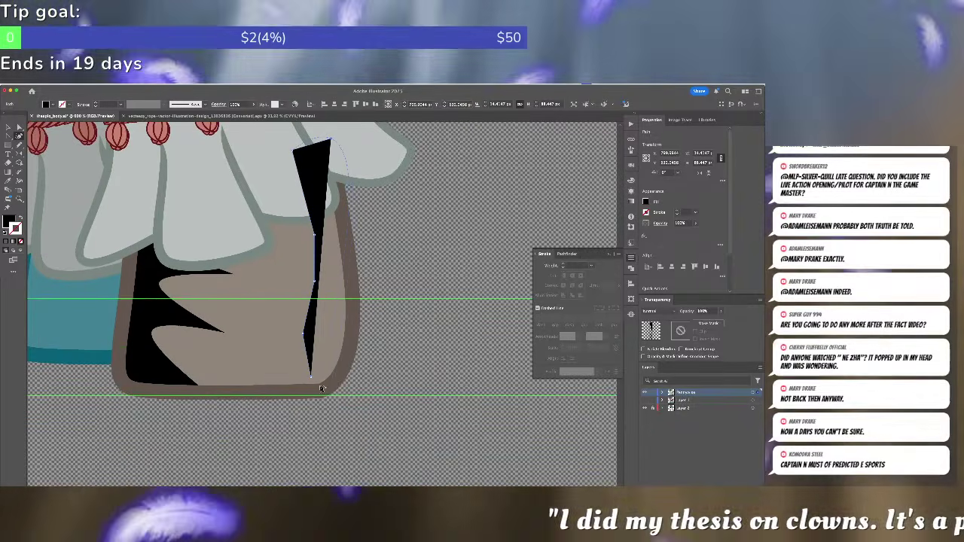
- Close the black strip around the hoof's rear edge and pull its lower points down onto the sole outline
left_click(335, 356)
left_click_drag(311, 378, 312, 394)
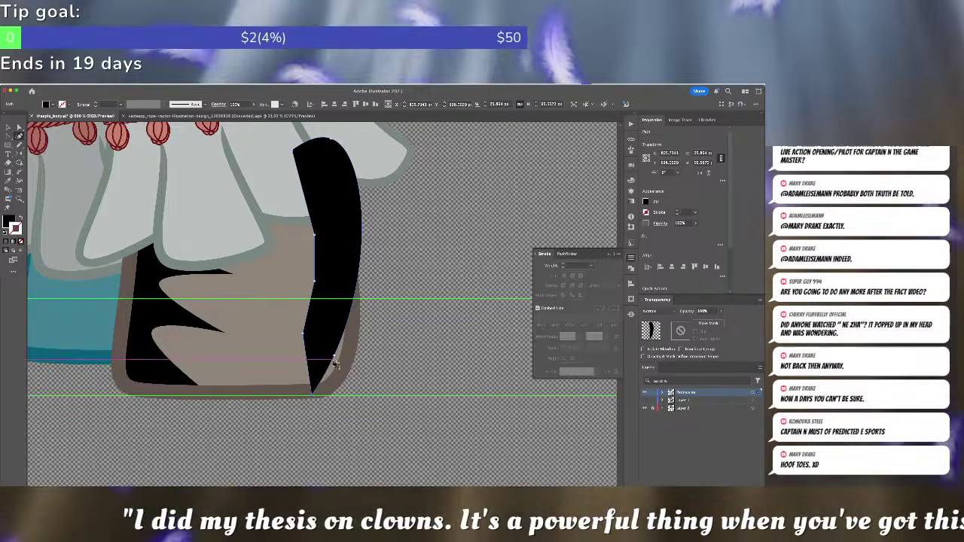
left_click_drag(334, 356, 336, 384)
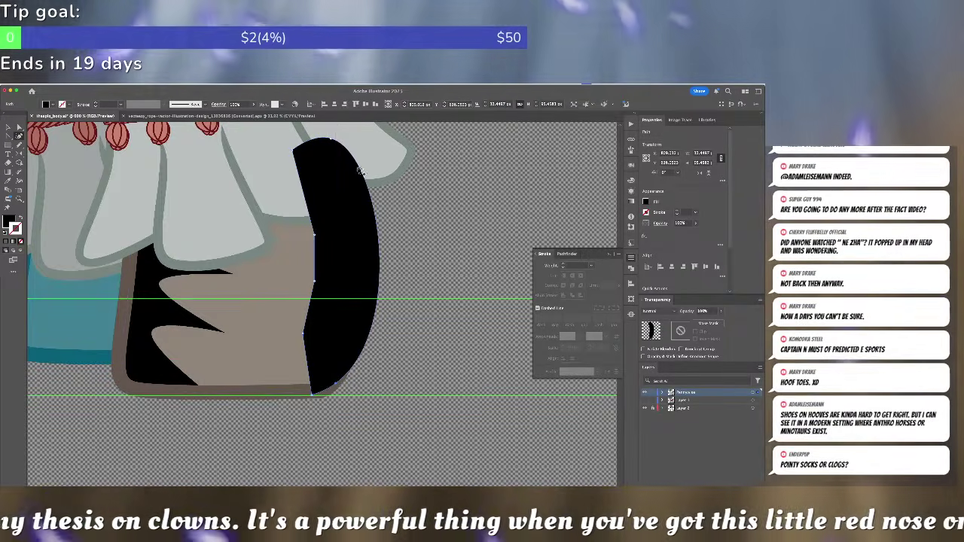
- Sharpen the strip's upper point, fit its outer edge to the hoof, and shape its inner edge into short pointed tongues
double_click(331, 140)
left_click_drag(359, 241, 307, 354)
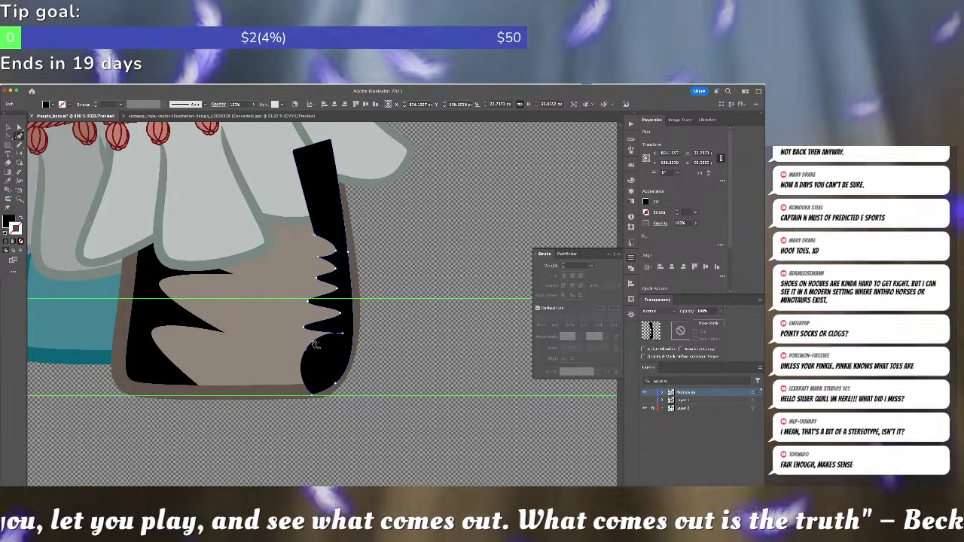
mouse_move(311, 345)
left_mouse_down()
mouse_move(309, 354)
mouse_move(336, 354)
mouse_move(308, 350)
left_mouse_up()
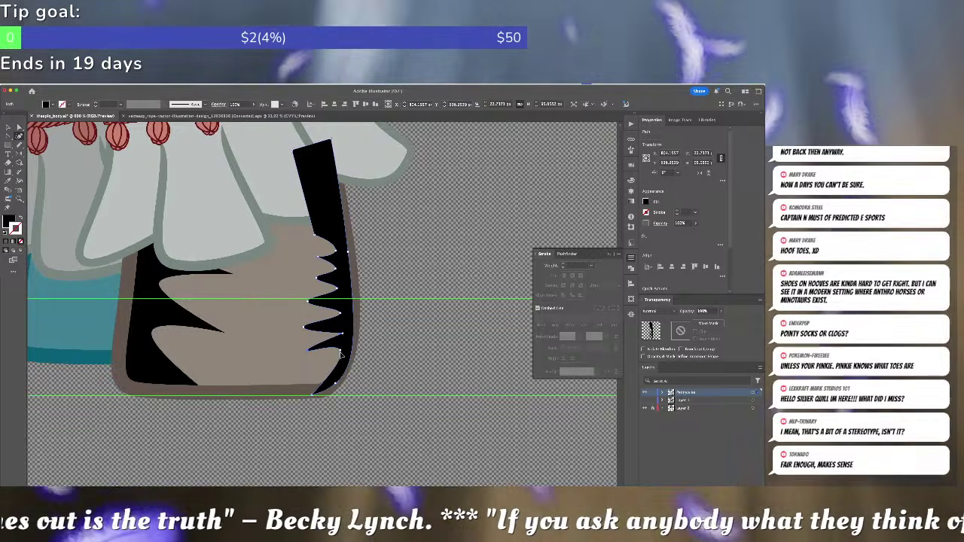
- Extend the rear black shape along the hoof's sole until it overlaps the front black shape, adding one more tongue near the bottom
left_click_drag(337, 373, 174, 375)
left_click_drag(295, 402, 283, 393)
left_click_drag(215, 392, 164, 384)
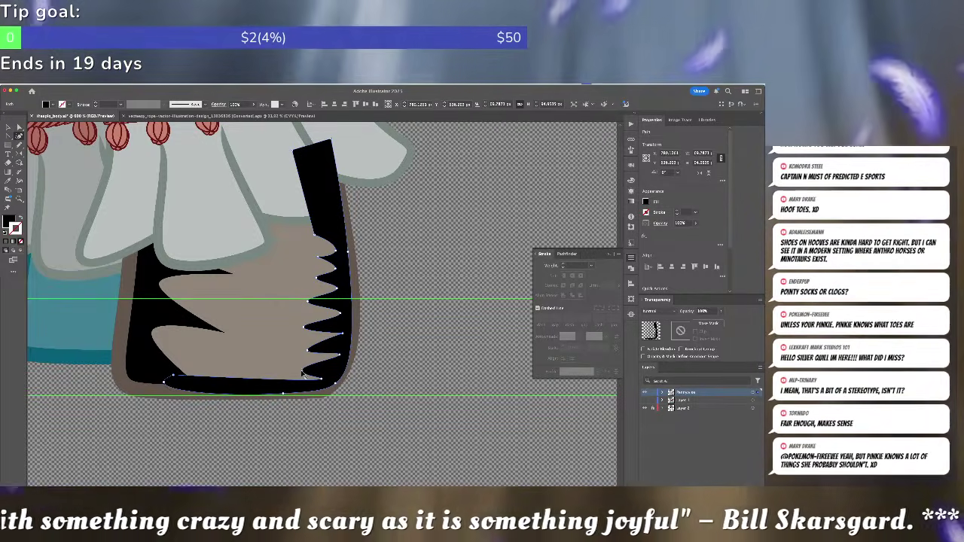
left_click_drag(300, 377, 302, 381)
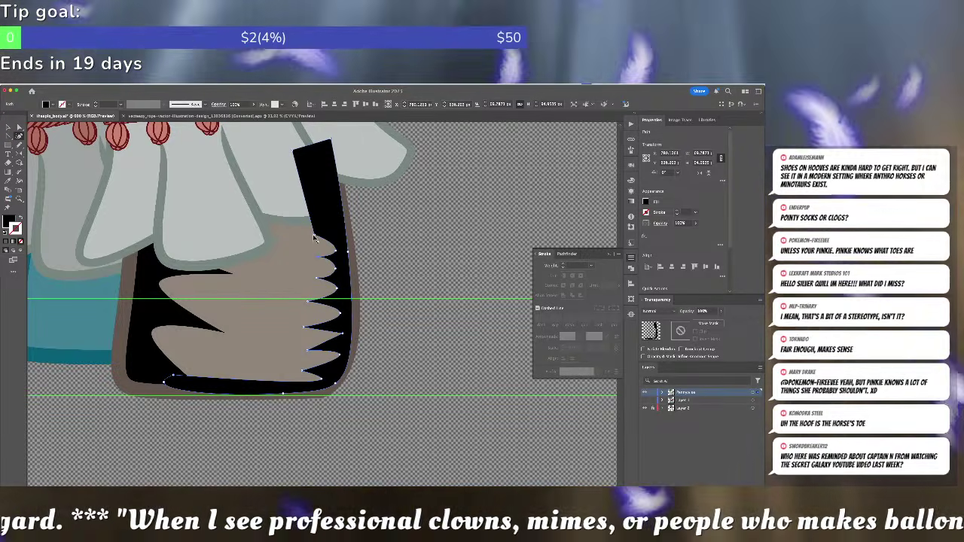
- Add a sharp tongue to the rear shape just below the cuff and adjust the notches between its lower tongues
mouse_move(313, 227)
left_mouse_down()
mouse_move(335, 232)
mouse_move(313, 224)
left_mouse_up()
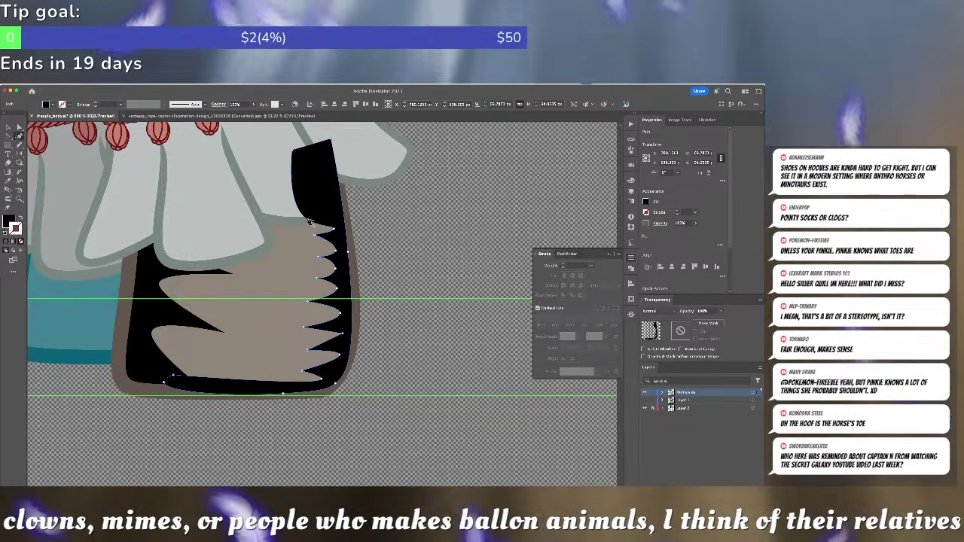
double_click(310, 221)
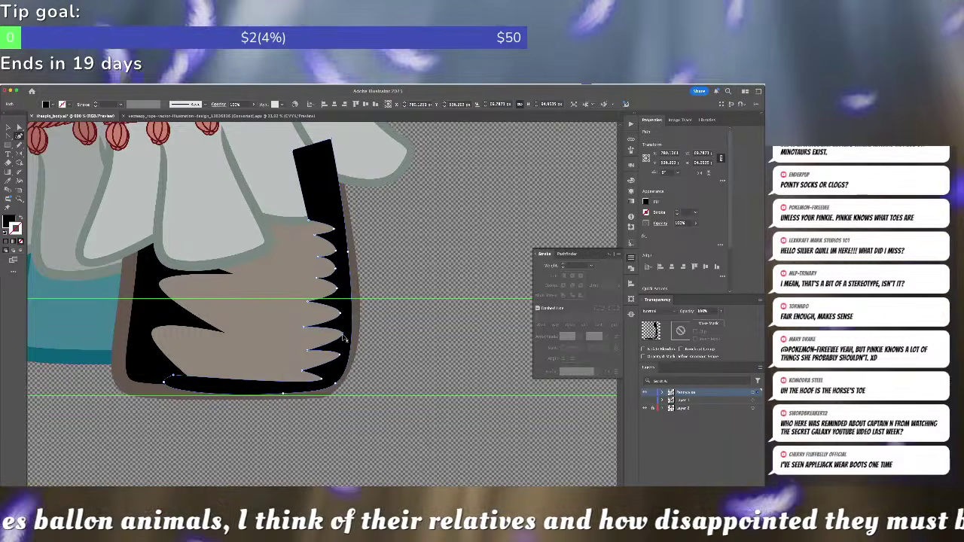
left_click_drag(340, 355, 338, 361)
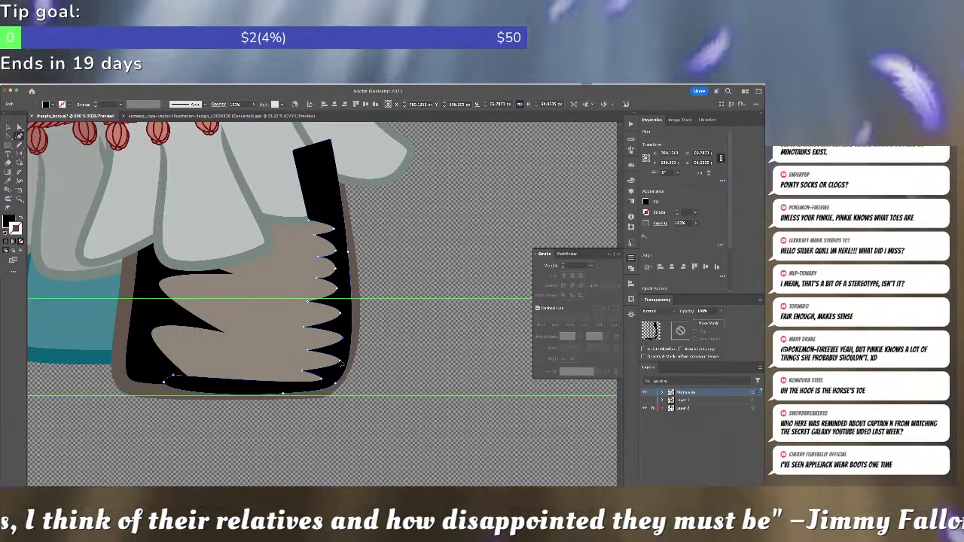
- Unite the front and rear black boot shapes and place the result directly above the hoof's tan fill, behind its outline and cuff
key("a")
left_click(151, 357, "shift")
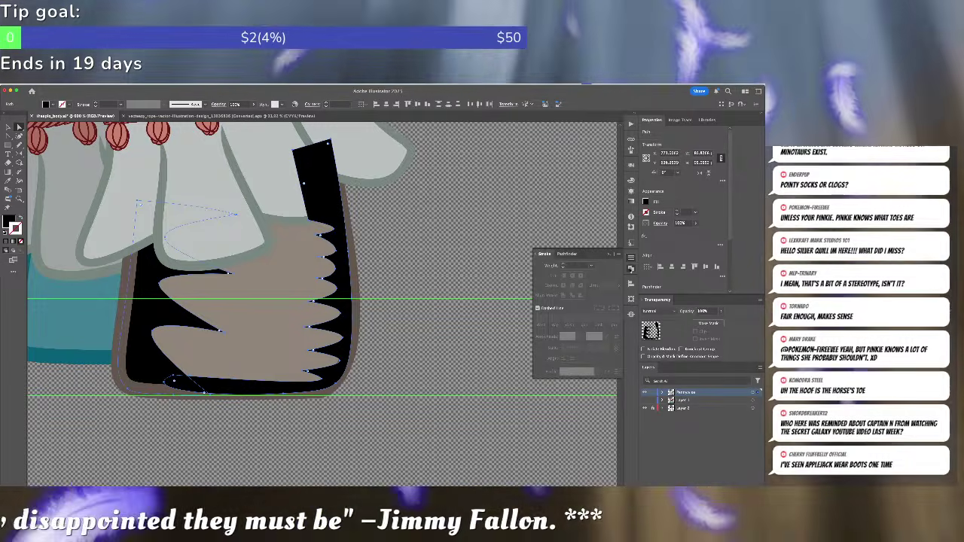
left_click(566, 254)
left_click(539, 274)
key("super+x")
left_click(319, 277)
key("super+f")
- Recolour the near hind hoof's brown outline to a very dark near-black, starting from the boot shape's sampled black
left_click(352, 262)
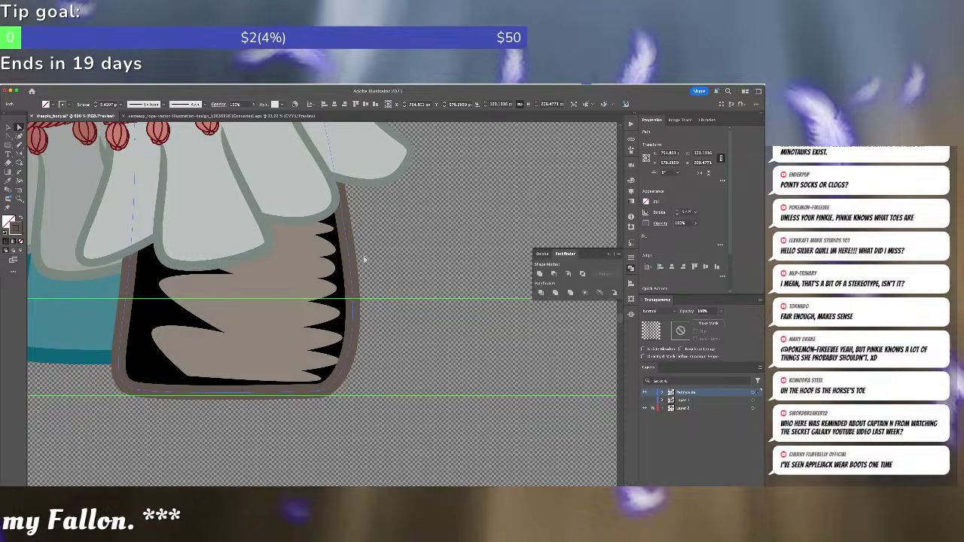
key("i")
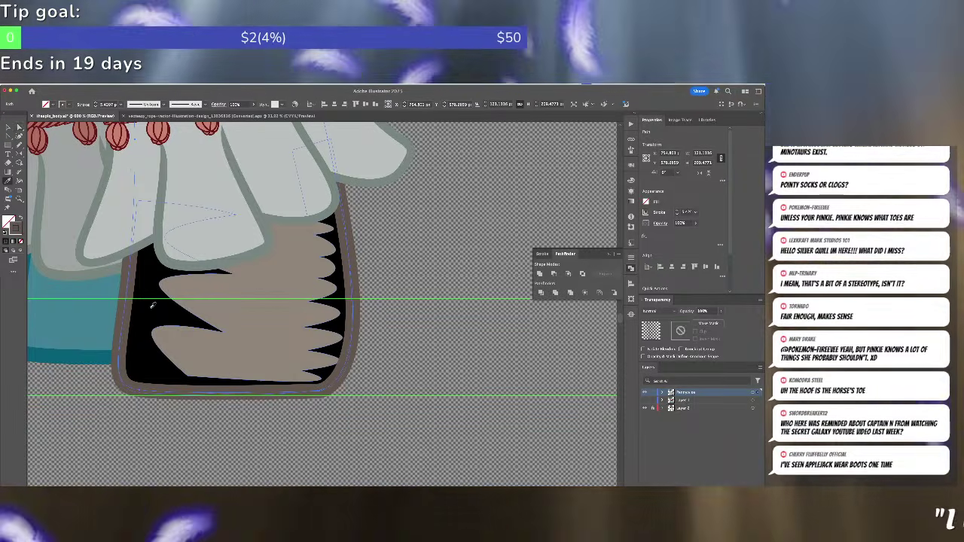
left_click(151, 306)
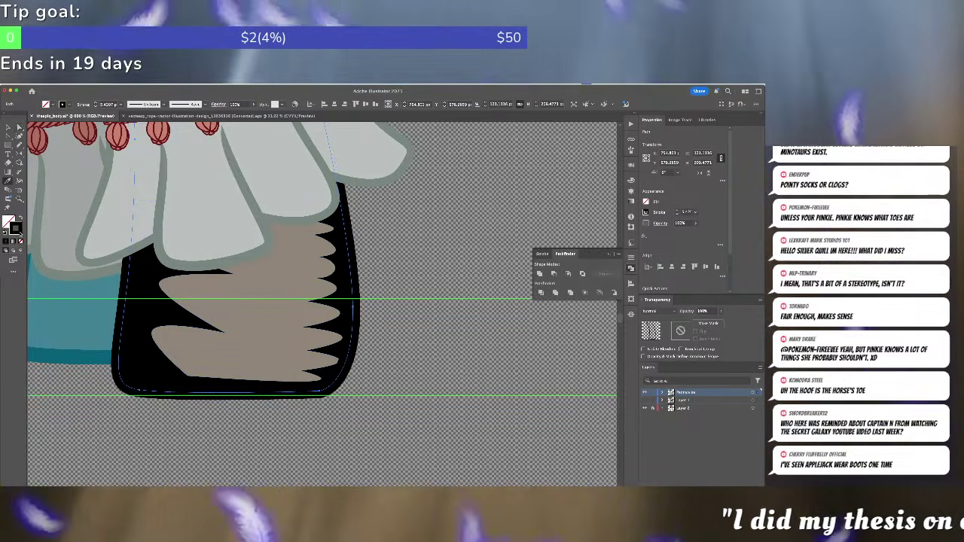
double_click(18, 231)
left_click(217, 393)
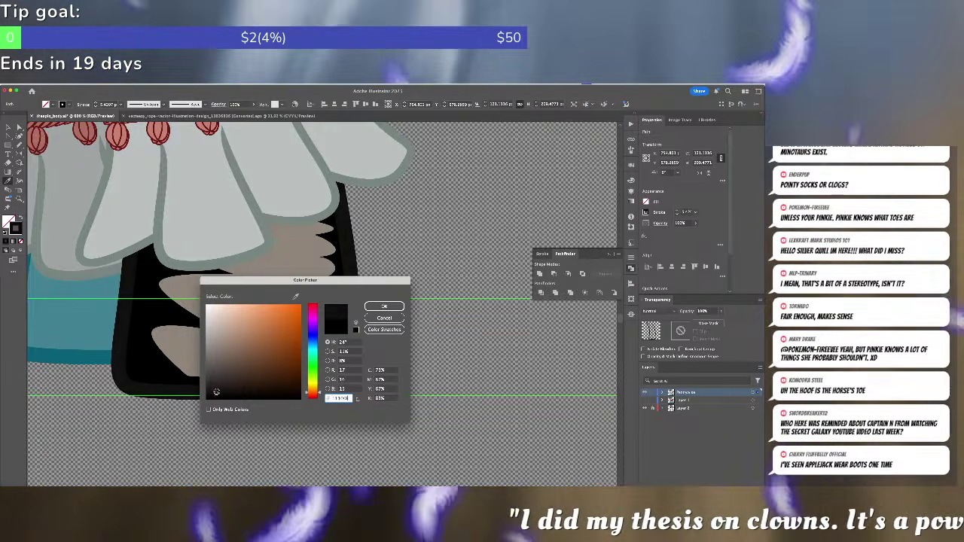
key("Return")
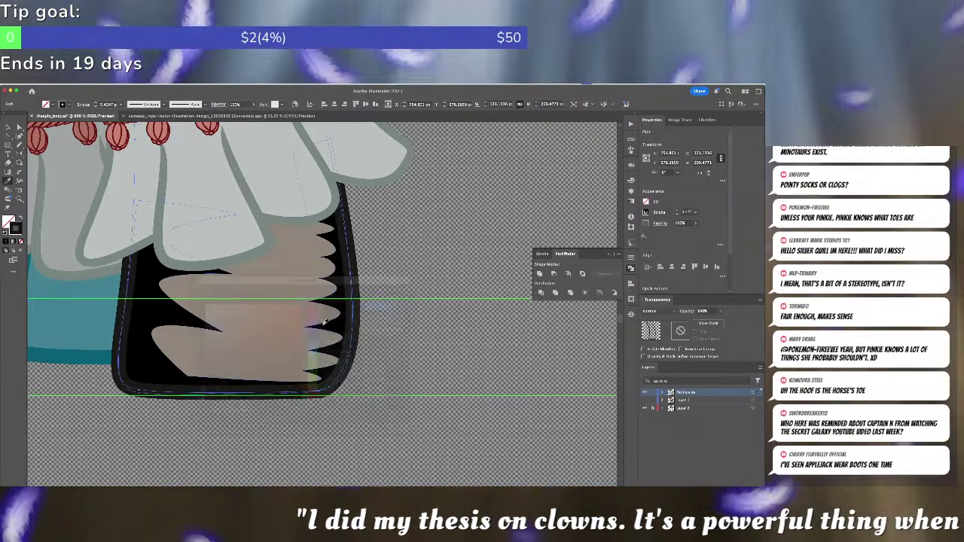
- Change the united boot shape's fill from black to a dark charcoal slightly lighter than the hoof outline, and deselect it
key("super+shift+a")
key("a")
left_click(160, 318)
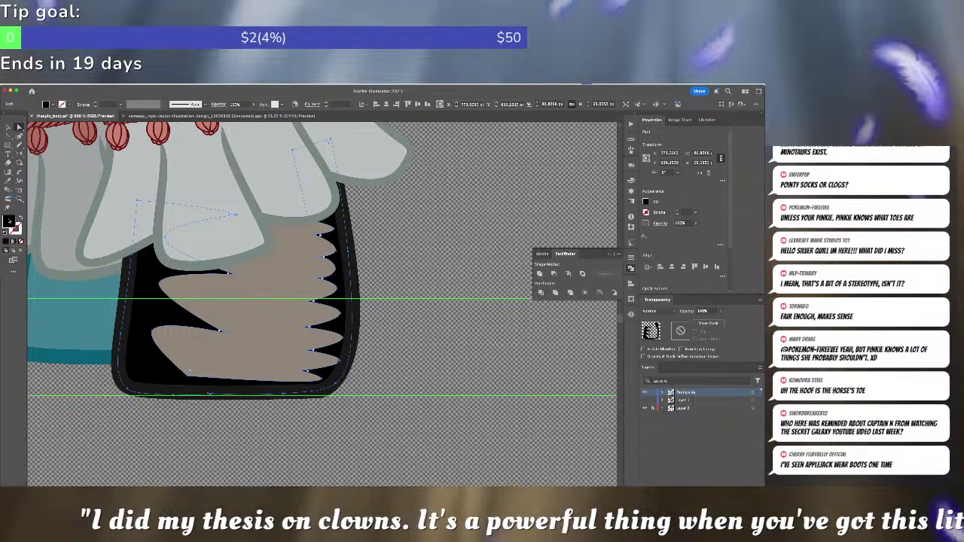
double_click(9, 222)
left_click(213, 385)
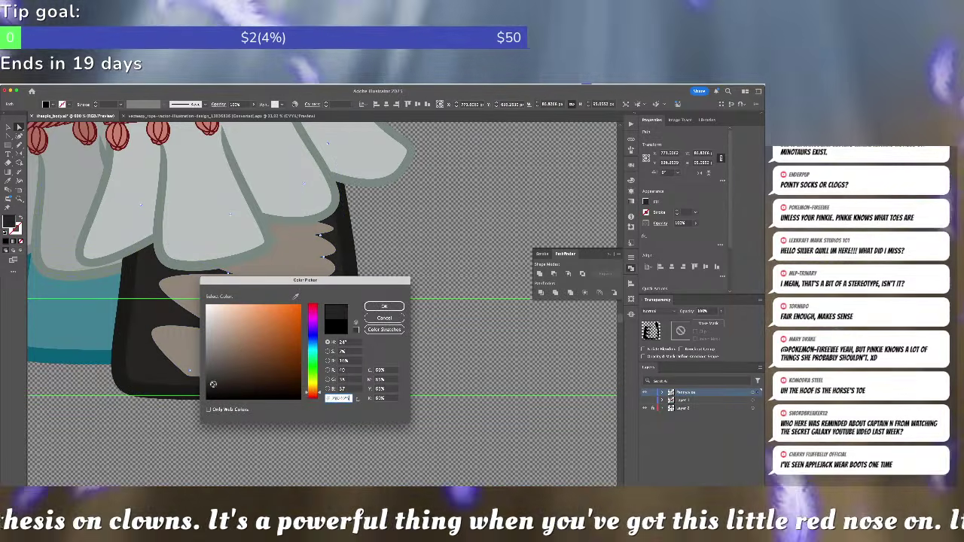
left_click(212, 386)
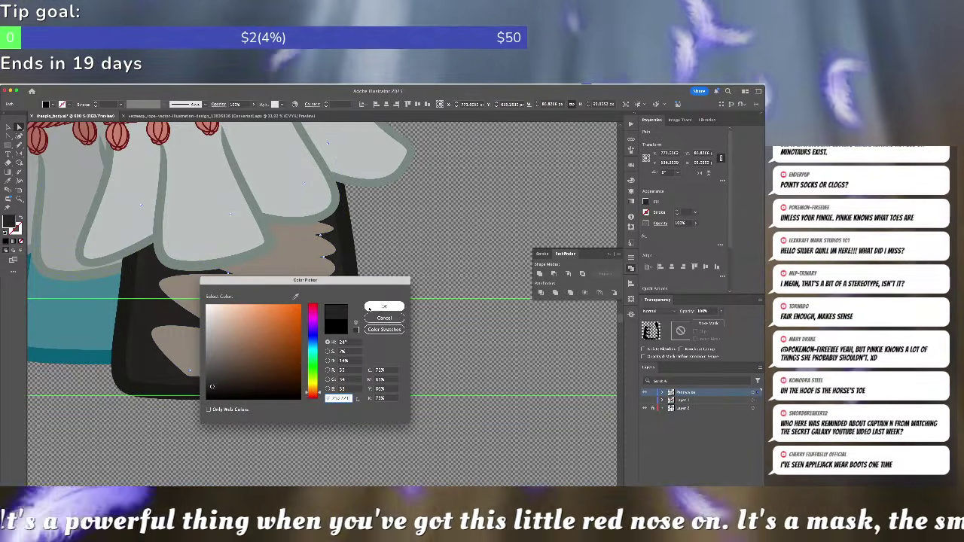
key("super+shift+a")
- Examine the near hind boot's dark and tan pattern at several zoom levels against the rest of the costume
key("super+minus")
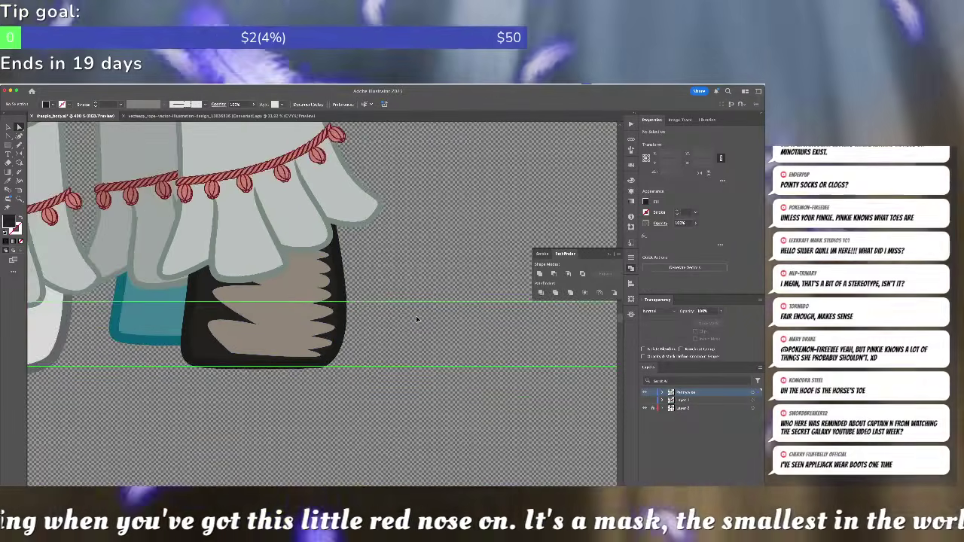
key("super+minus")
key("super+minus")
key("super+minus")
key("super+minus")
key("super+minus")
key("super+equal")
key("super+equal")
key("super+equal")
key("super+equal")
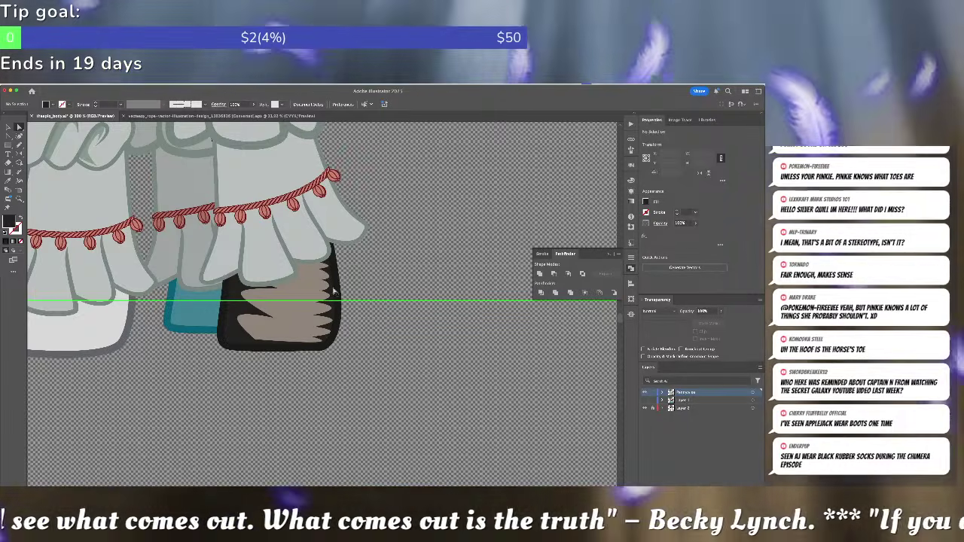
- Copy the near hind boot's outline, tan fill and charcoal pattern onto the far hind leg, aligned over the teal hoof
key("v")
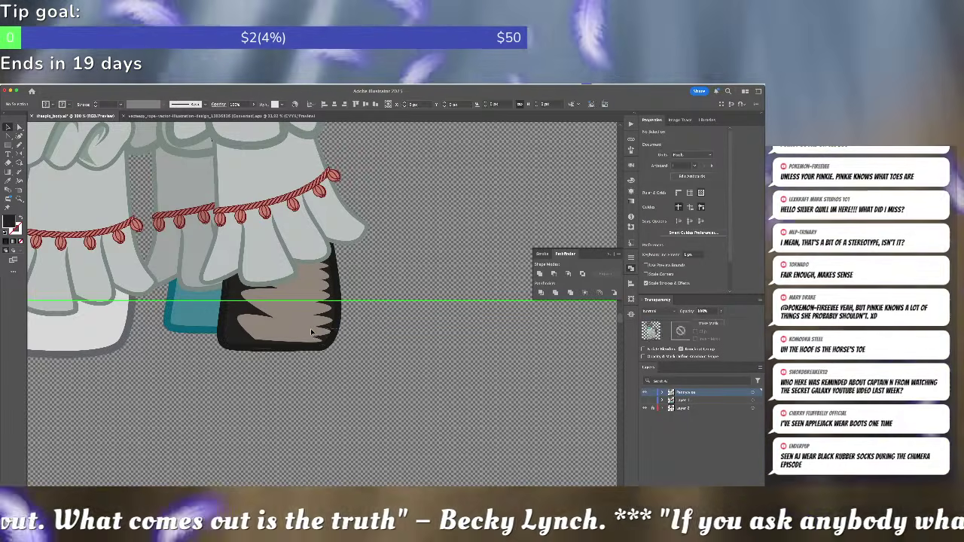
left_click(311, 331)
double_click(322, 329)
left_click(305, 346)
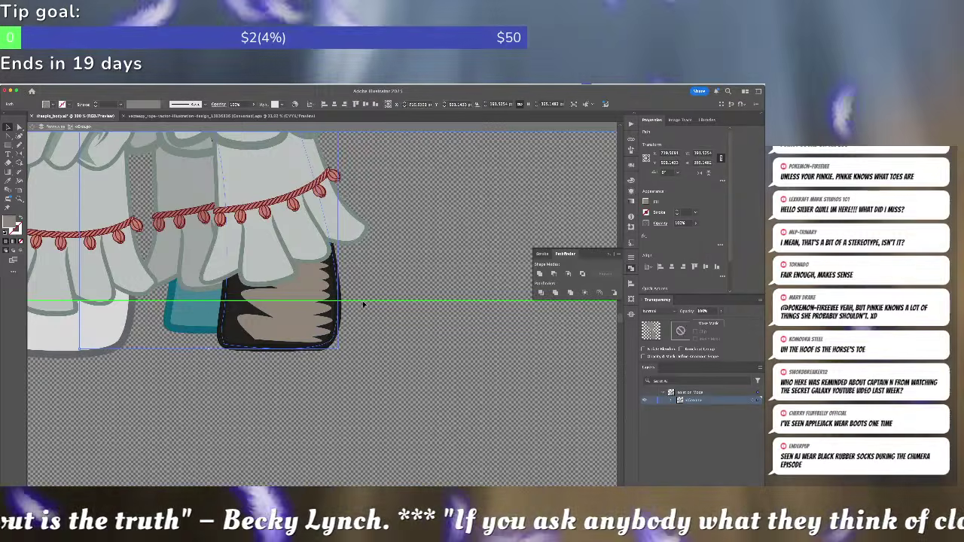
left_click_drag(315, 347, 260, 333)
left_click_drag(242, 268, 261, 361)
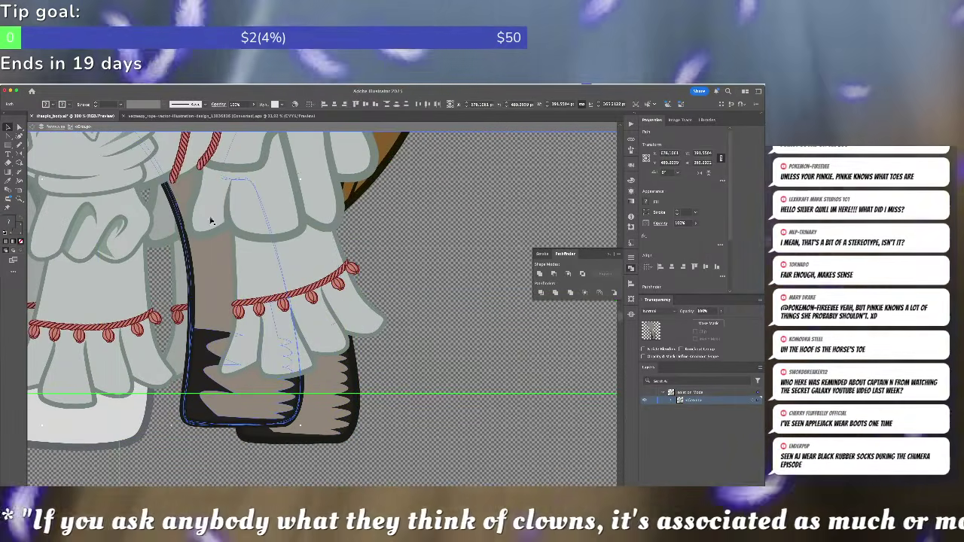
left_click_drag(163, 169, 233, 291)
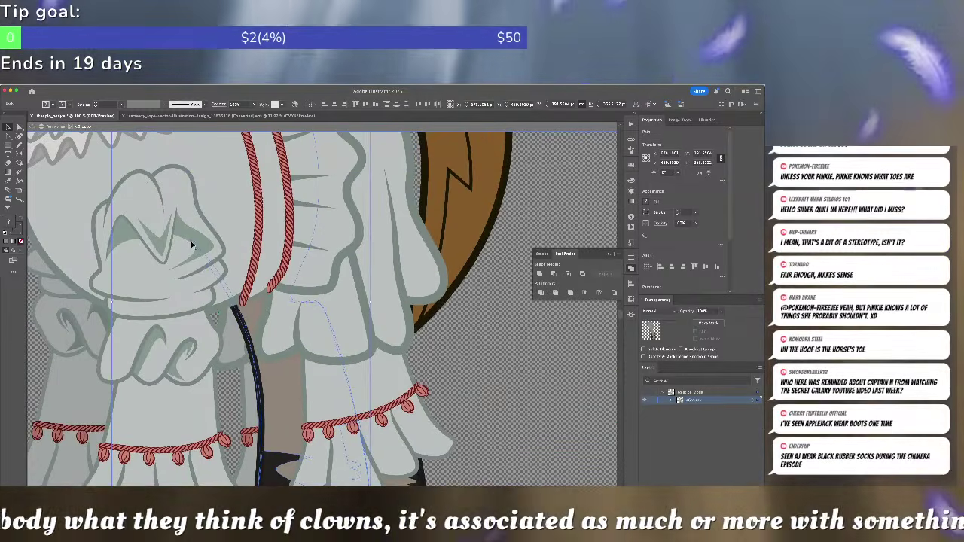
scroll(192, 247, "up", 3)
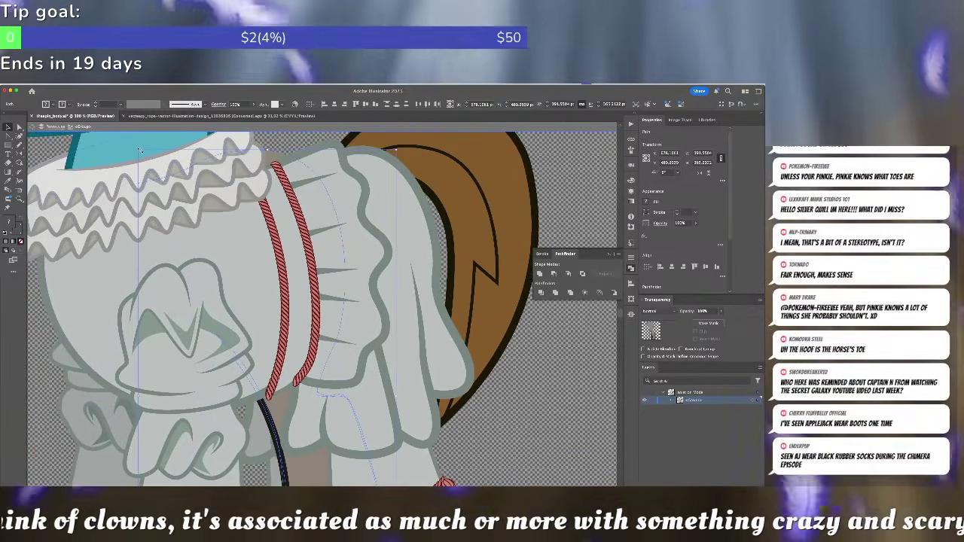
scroll(337, 395, "down", 5)
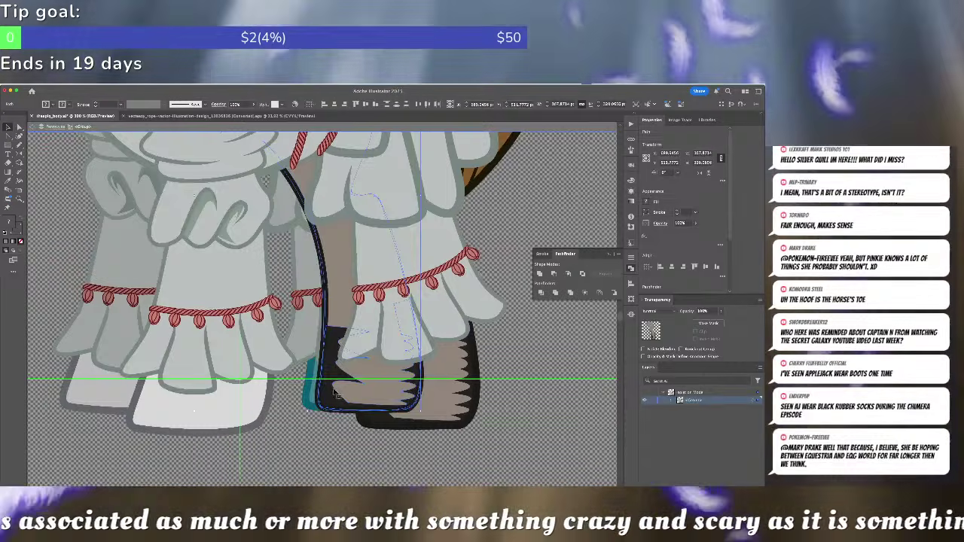
- Replace the teal far hind hoof with the boot copy and send the copy behind the ruffled trouser cuffs
key("Delete")
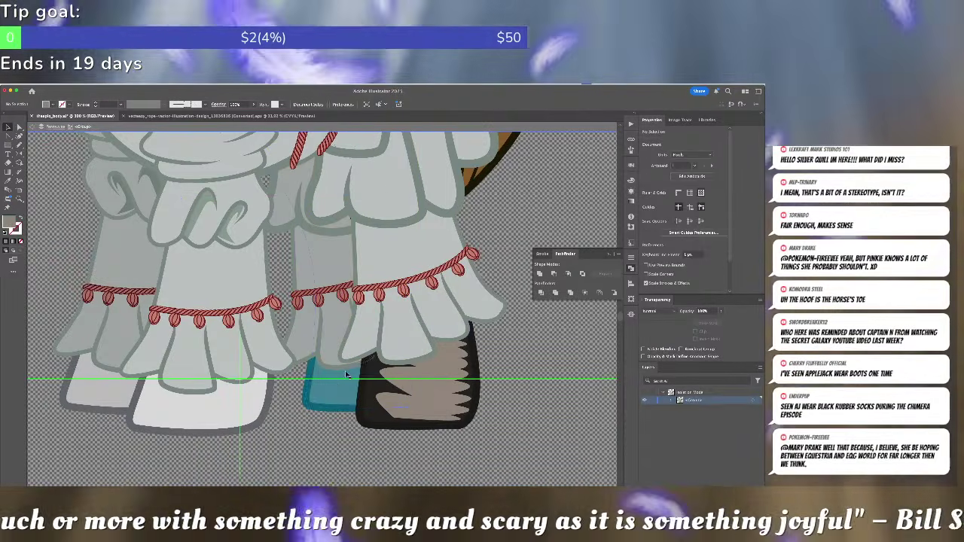
key("super+z")
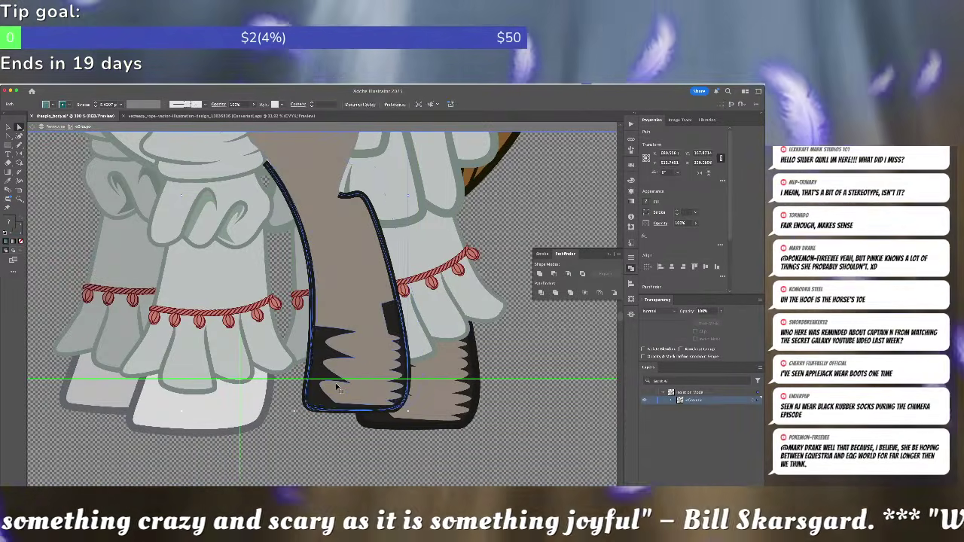
key("Delete")
key("super+z")
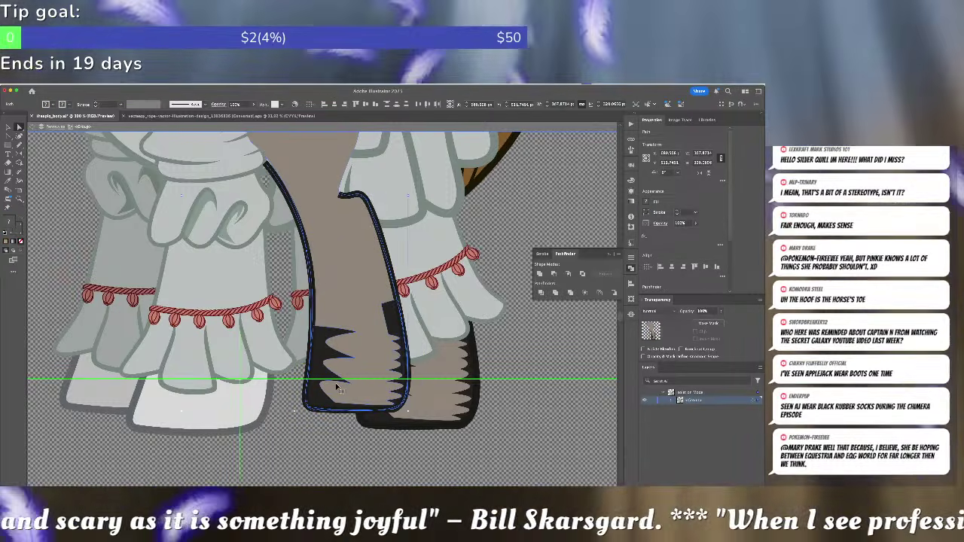
key("super+shift+bracketleft")
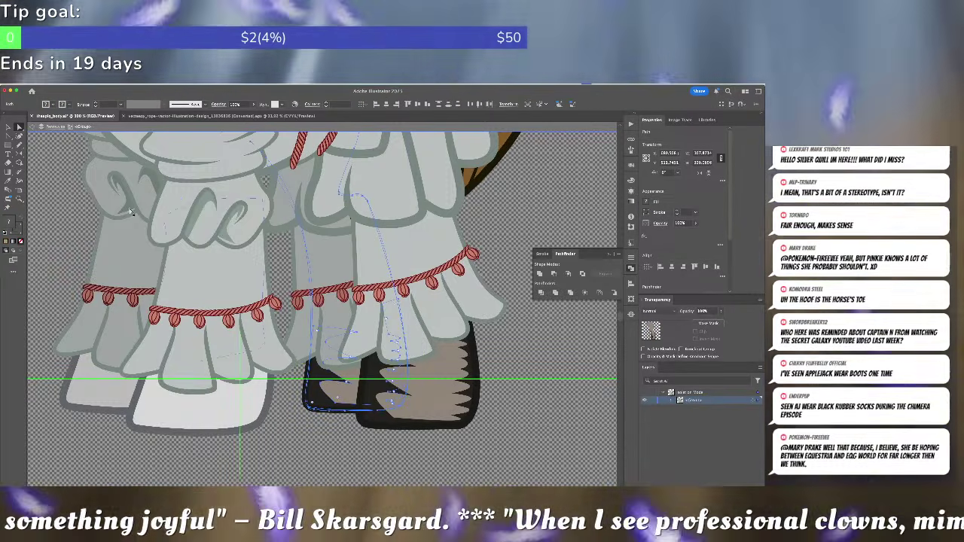
- Adjust the far hind boot's tan and dark colours with Recolor Artwork, and deselect it
left_click(57, 81)
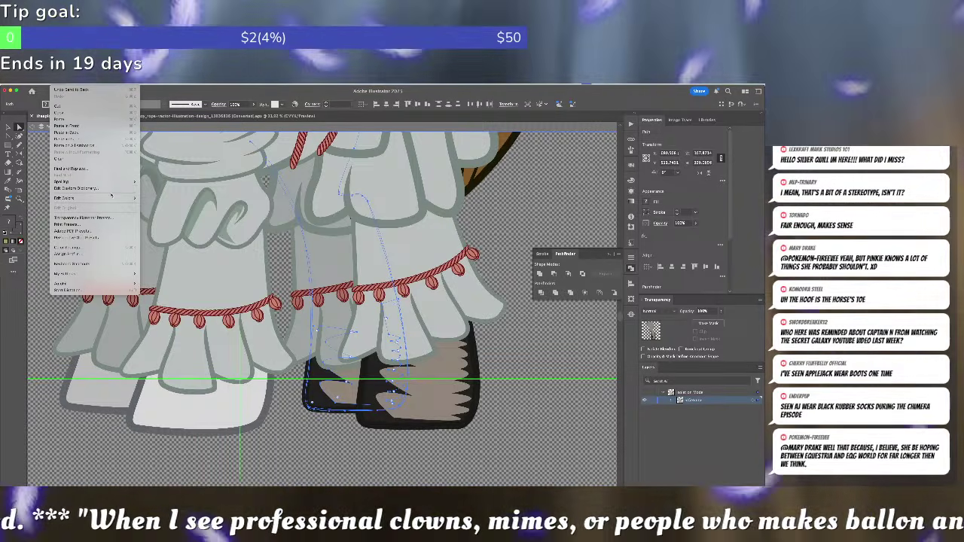
mouse_move(125, 197)
left_click(158, 197)
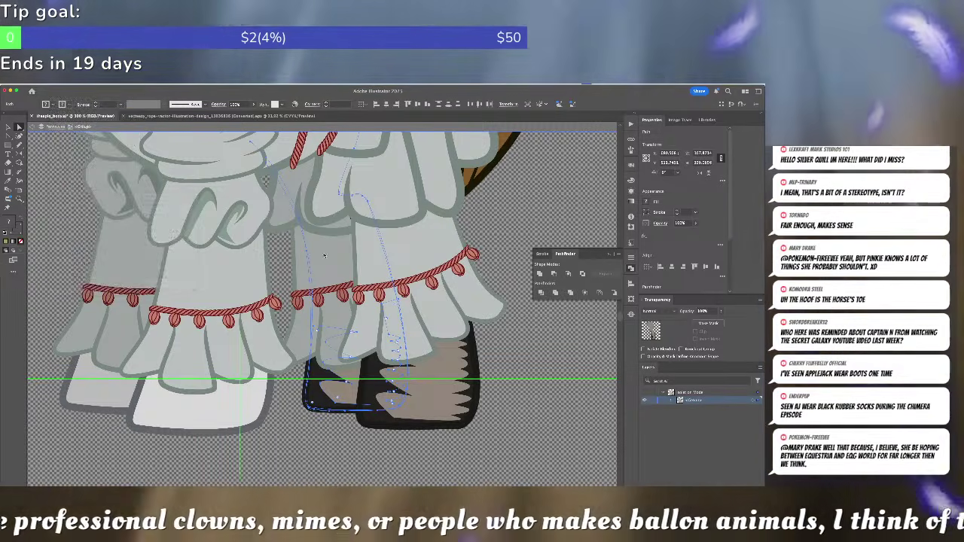
left_click_drag(457, 405, 453, 403)
left_click(511, 418)
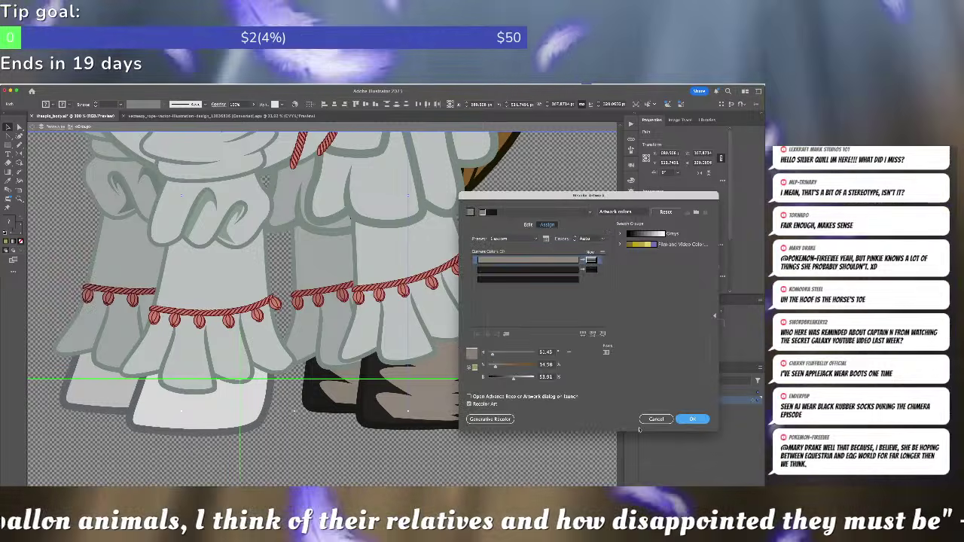
left_click(692, 419)
left_click(579, 424)
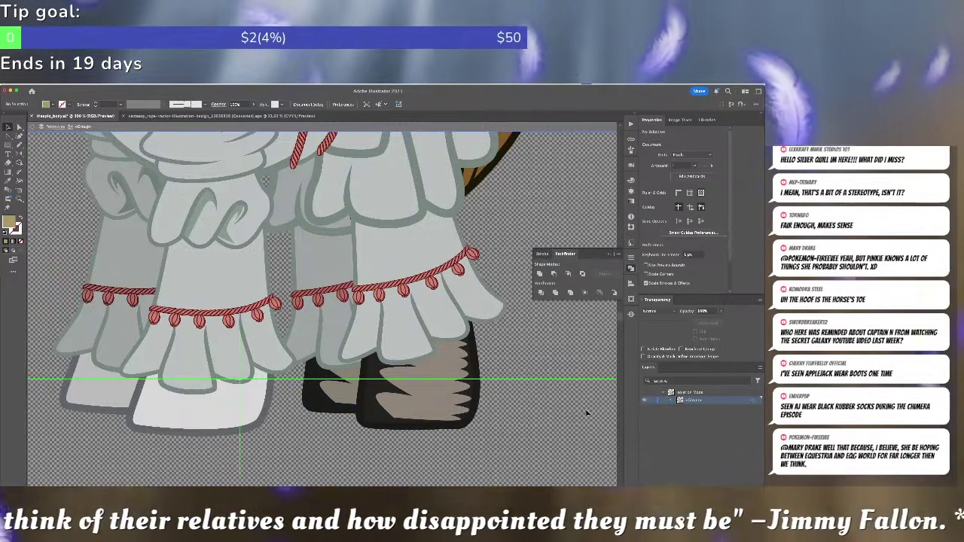
- Leave the boot group's isolation, save the document, and bring the whole pony and its reference photos into view
key("ctrl+minus")
key("ctrl+minus")
key("ctrl+minus")
key("ctrl+minus")
key("ctrl+s")
key("ctrl+minus")
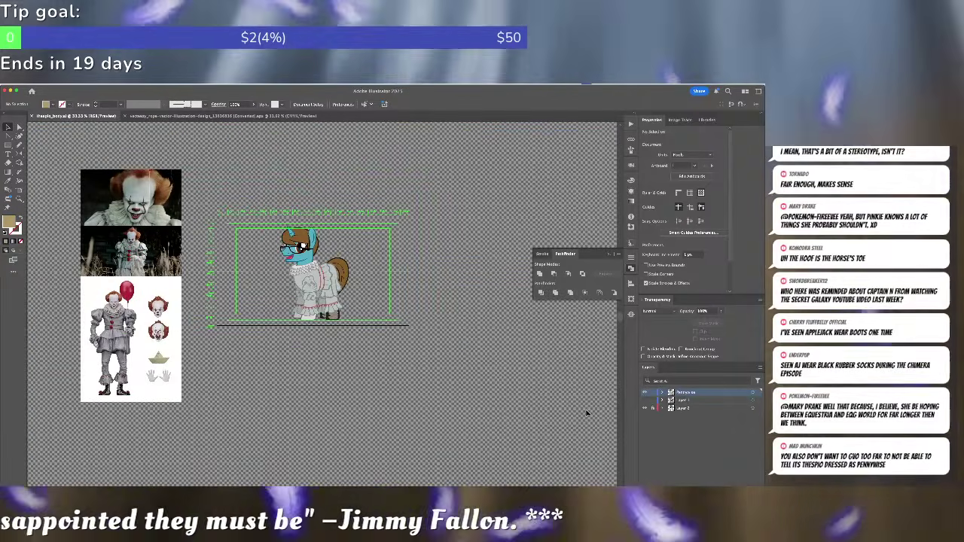
key("ctrl+plus")
key("ctrl+plus")
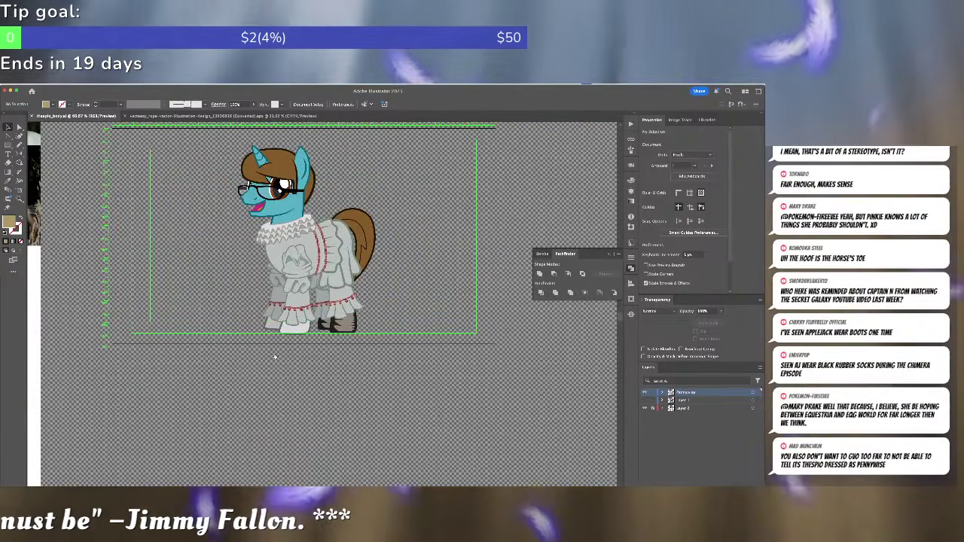
left_click_drag(274, 357, 444, 369)
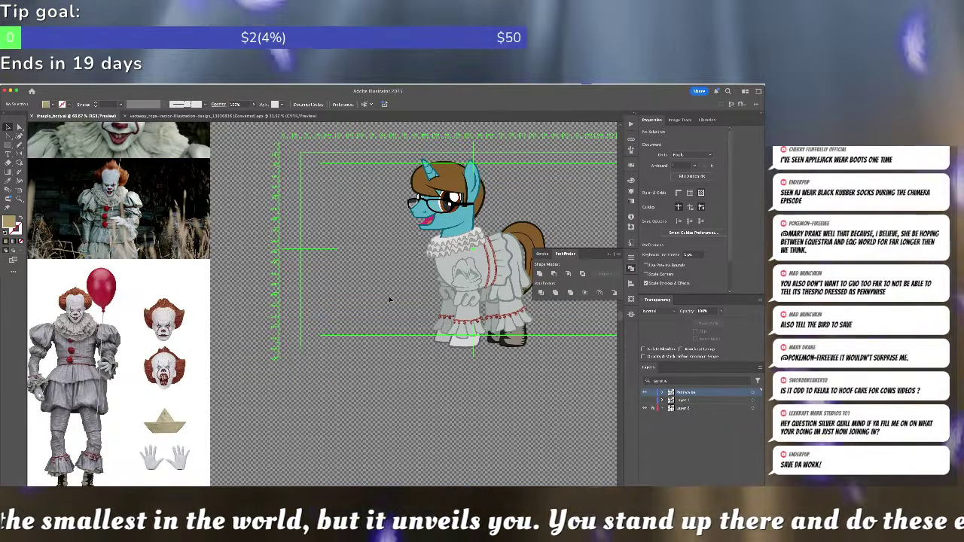
- Examine the Pennywise figure's faces, waist, skirt and cuffs in the reference image and compare them with the pony's costume
left_click_drag(390, 302, 398, 284)
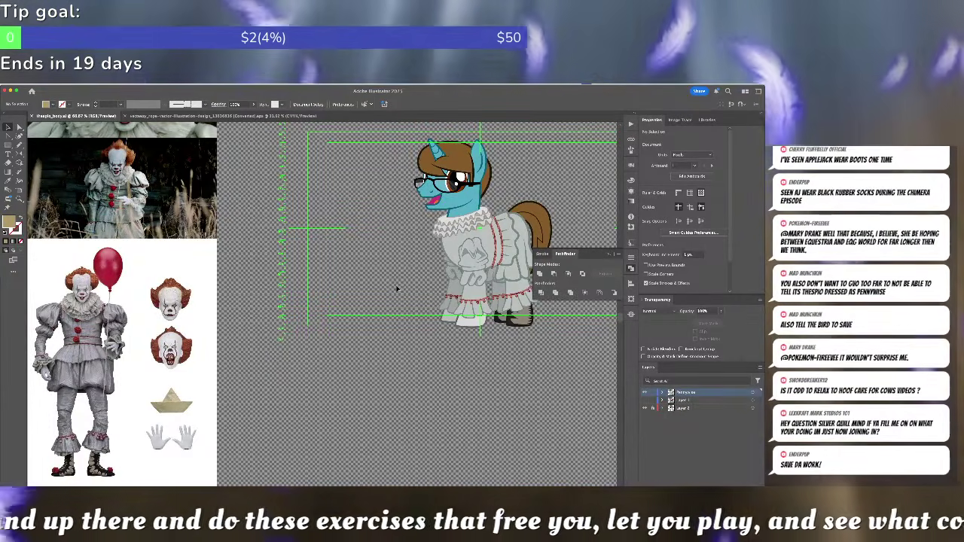
scroll(397, 289, "up", 1)
mouse_move(397, 289)
left_mouse_down()
mouse_move(505, 267)
mouse_move(288, 295)
mouse_move(563, 225)
left_mouse_up()
scroll(203, 299, "up", 3)
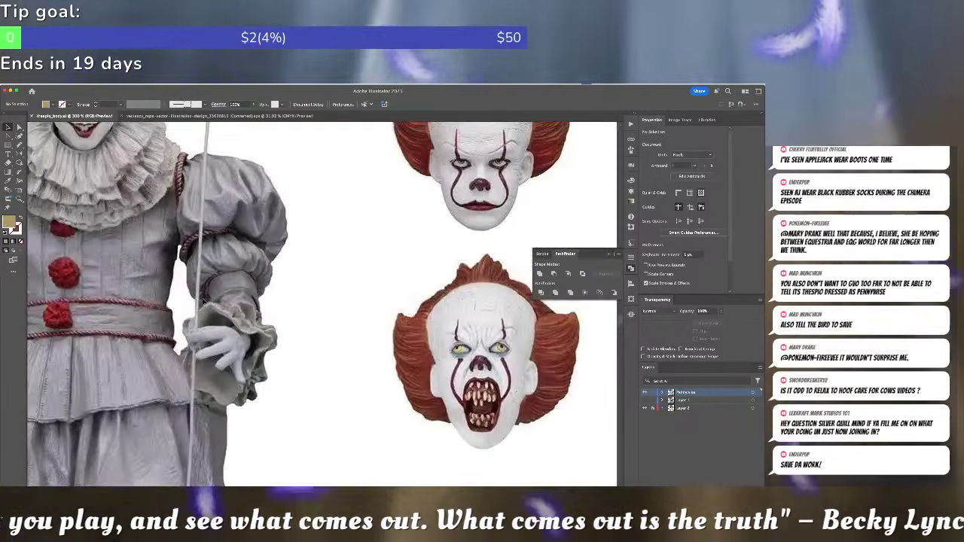
scroll(178, 300, "left", 5)
scroll(416, 294, "down", 3)
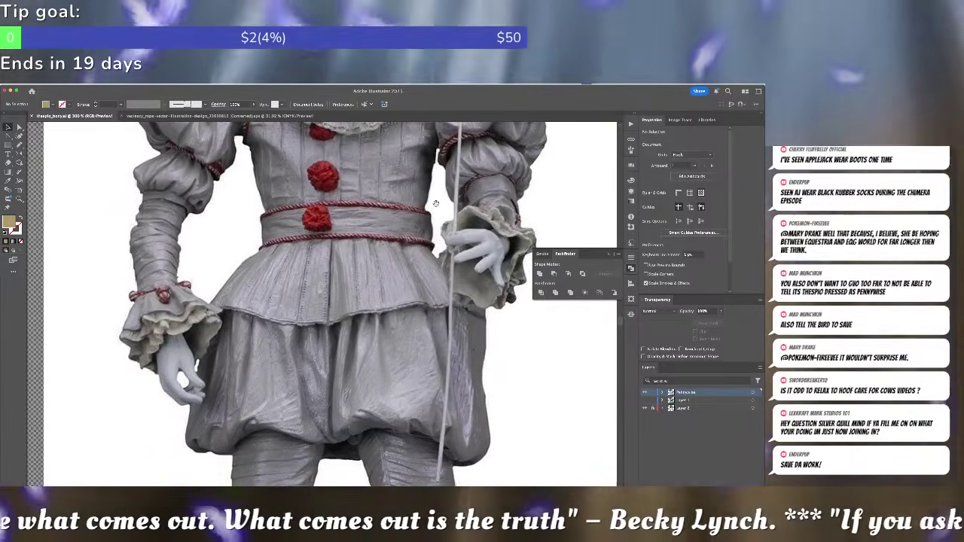
scroll(416, 294, "up", 1)
scroll(416, 294, "right", 15)
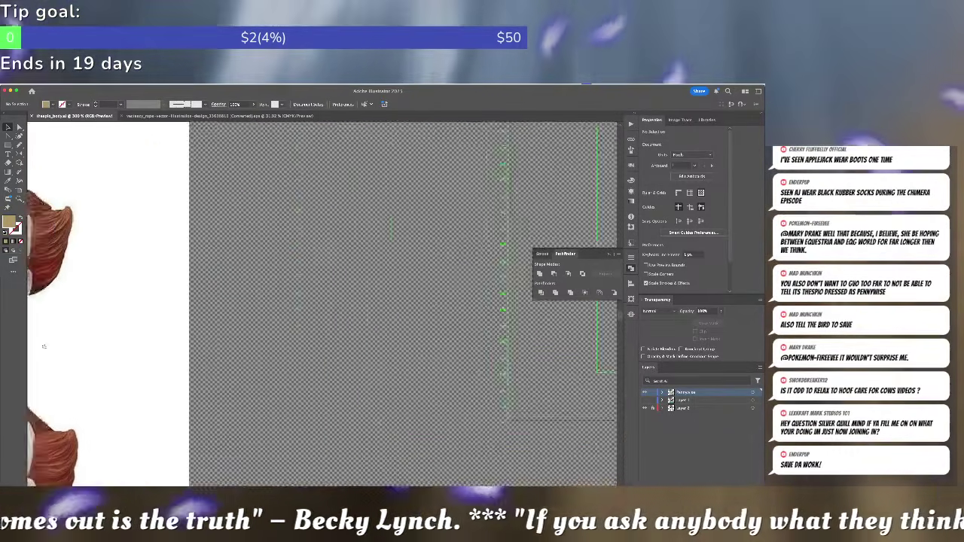
scroll(234, 286, "right", 5)
key("super+minus")
key("super+minus")
key("super+minus")
key("super+minus")
left_click_drag(353, 247, 257, 261)
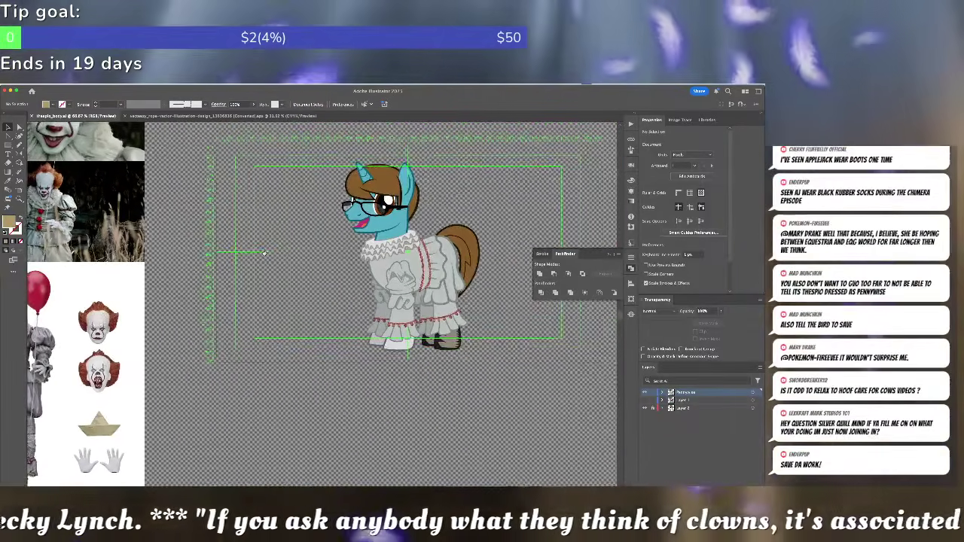
- Examine the red pom-poms, collar, sleeves and trouser legs in the Pennywise field photo and the figure reference
scroll(416, 305, "up", 4)
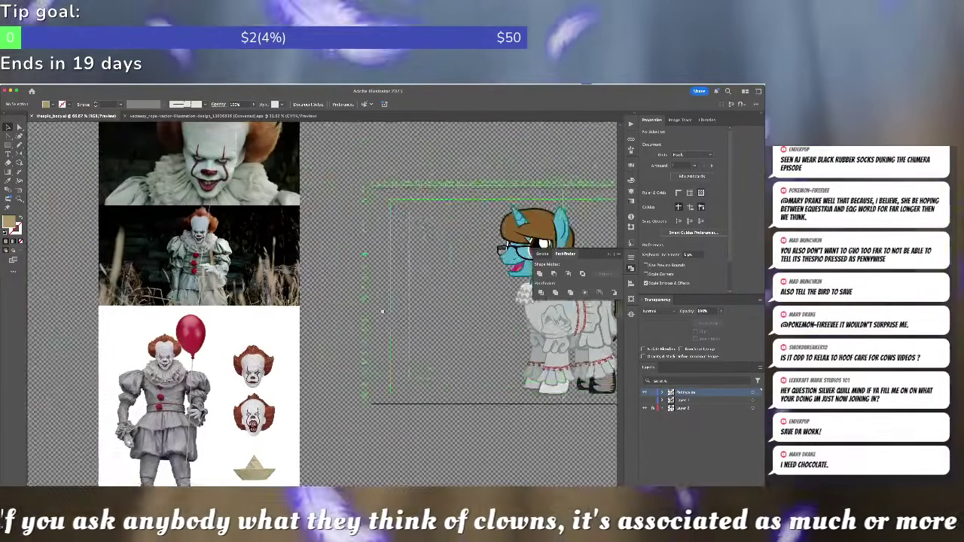
scroll(329, 305, "up", 3)
scroll(329, 305, "up", 2)
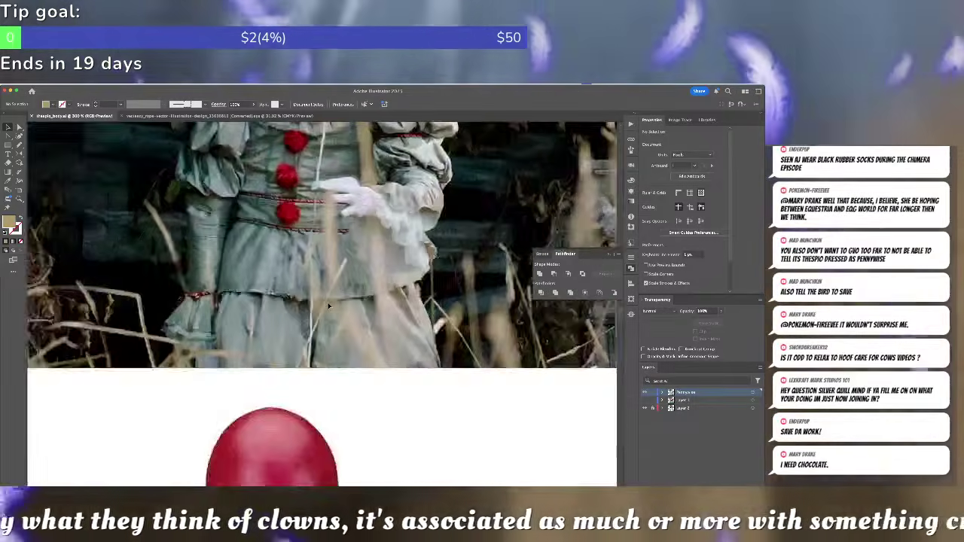
scroll(330, 294, "down", 4)
scroll(332, 269, "up", 4)
scroll(333, 269, "down", 1)
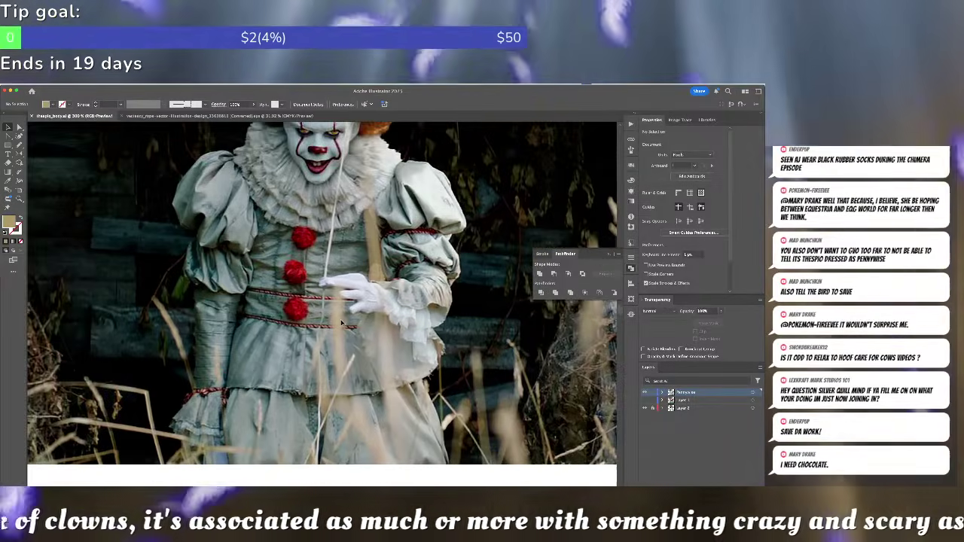
scroll(333, 294, "up", 3)
scroll(334, 316, "down", 5)
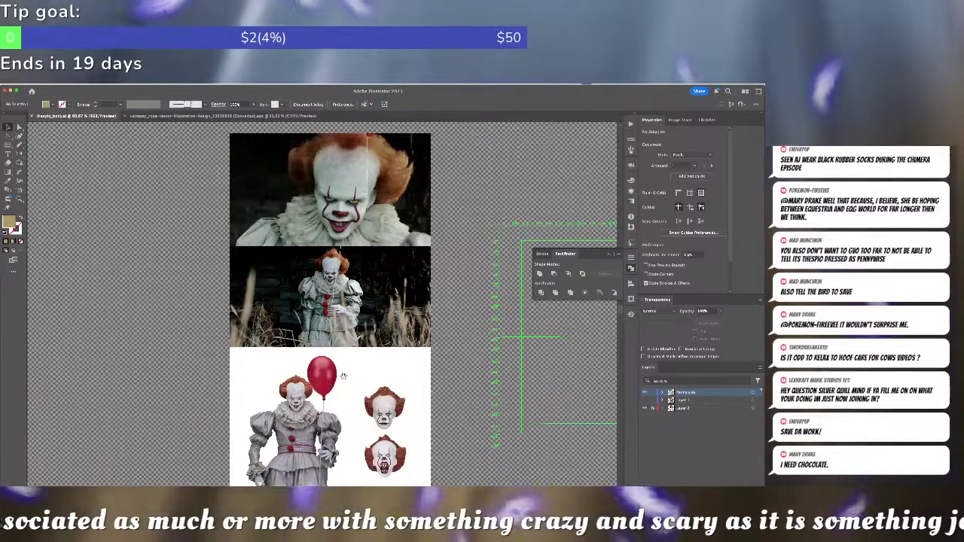
scroll(341, 377, "down", 3)
scroll(361, 291, "up", 4)
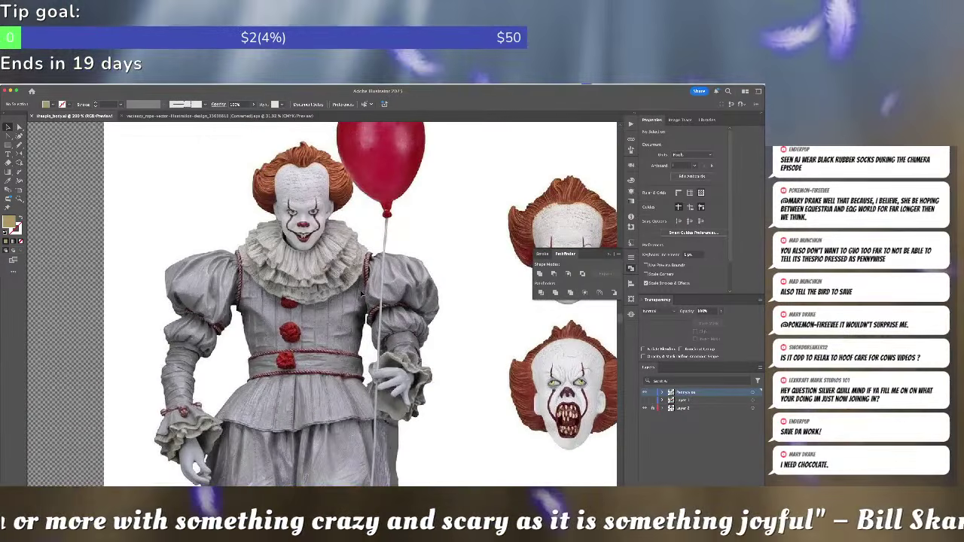
scroll(344, 356, "down", 5)
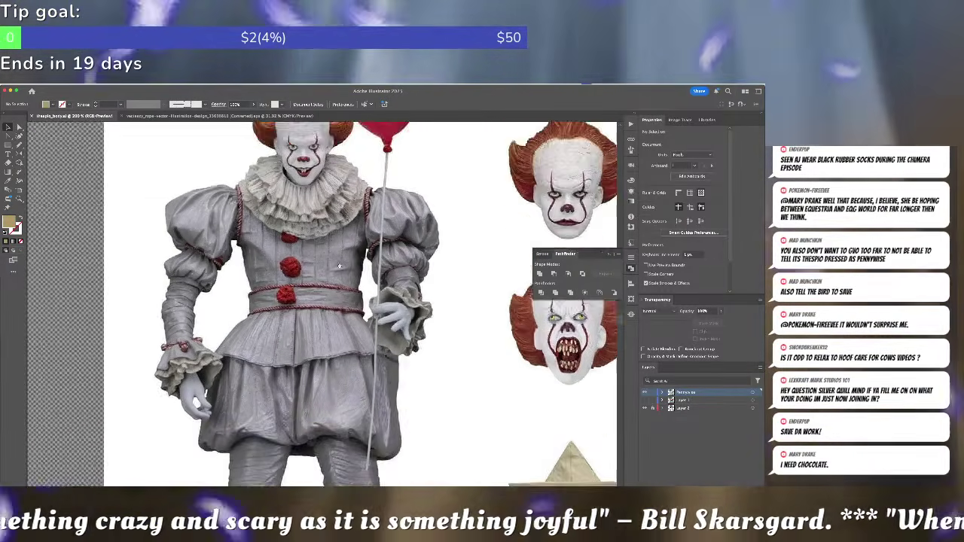
scroll(328, 217, "down", 8)
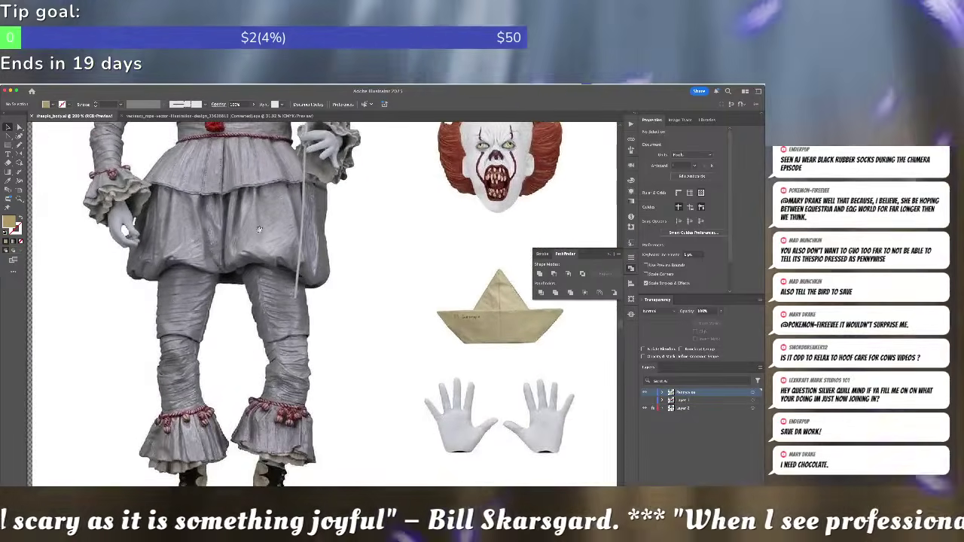
scroll(289, 159, "up", 10)
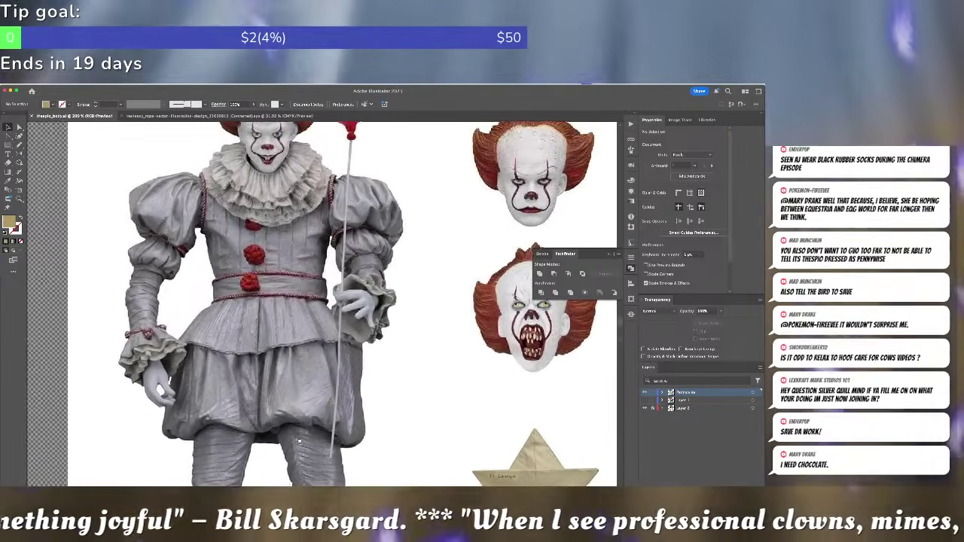
- Switch to the browser, clear away the account sign-in window, and search Vecteezy's vectors for "clown"
key("super+Tab")
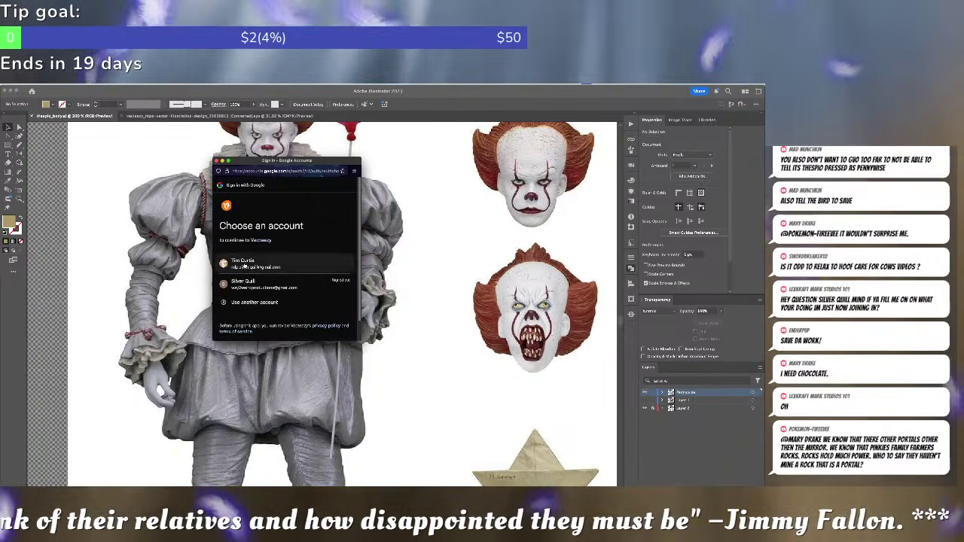
left_click_drag(243, 161, 762, 157)
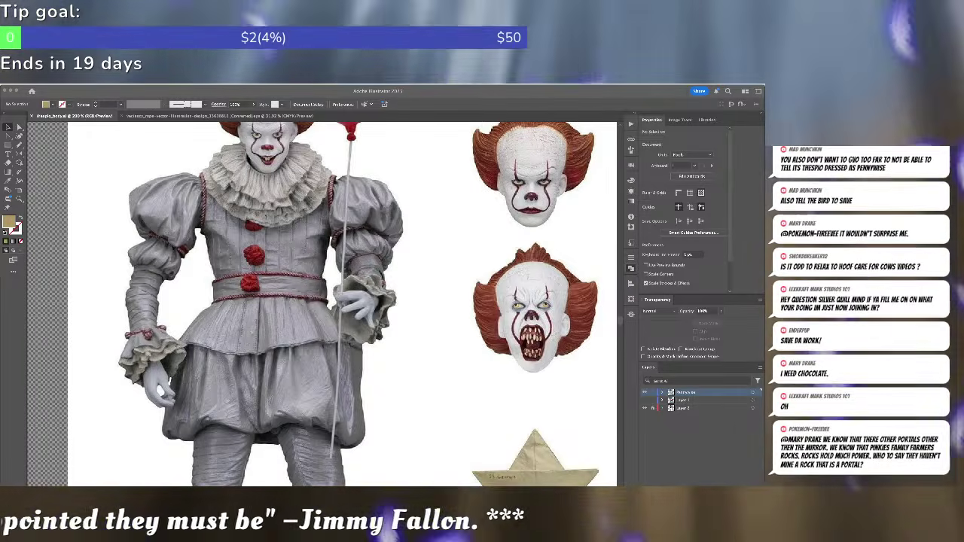
left_click_drag(764, 167, 205, 118)
left_click(265, 178)
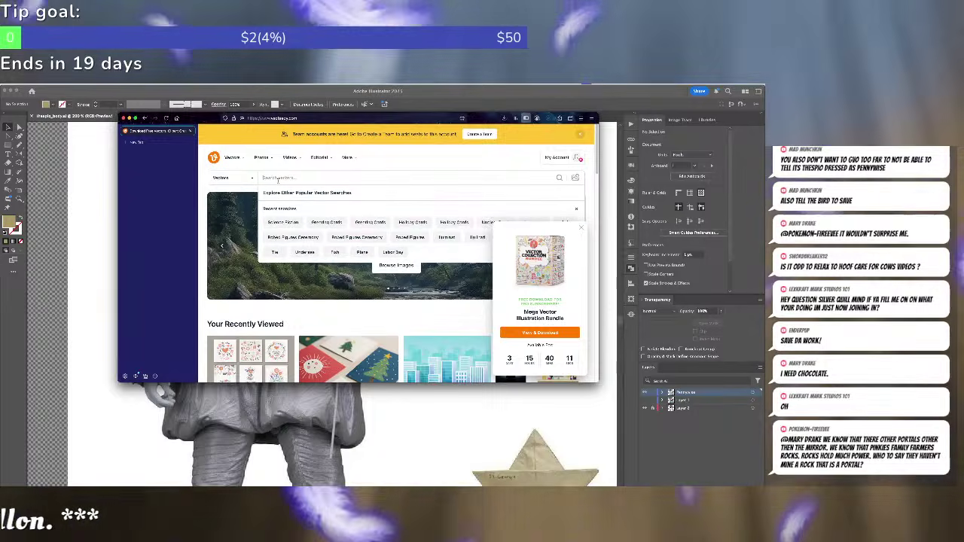
type("clown")
key("Return")
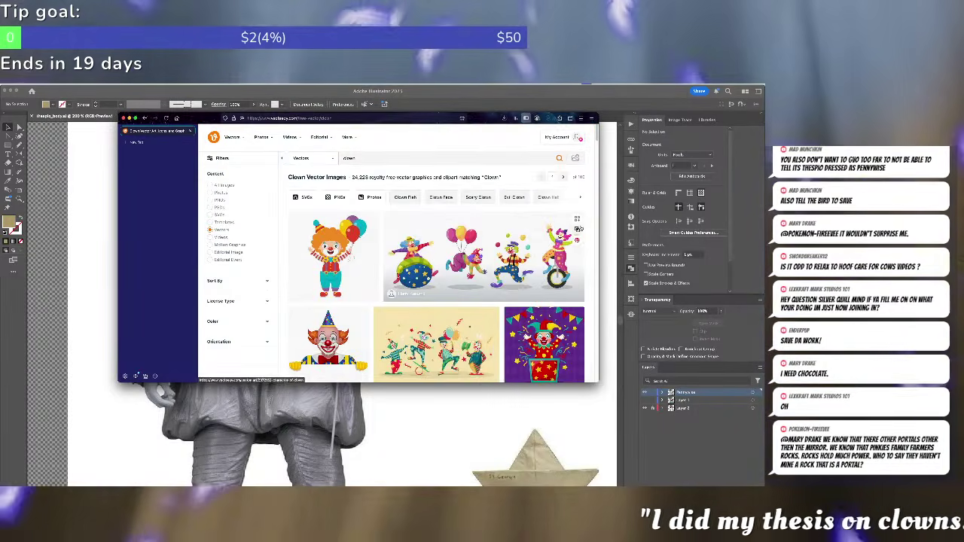
- Enlarge the browser window and look through the first clown vectors for artwork that suits the Pennywise costume
scroll(581, 225, "down", 2)
scroll(415, 258, "down", 6)
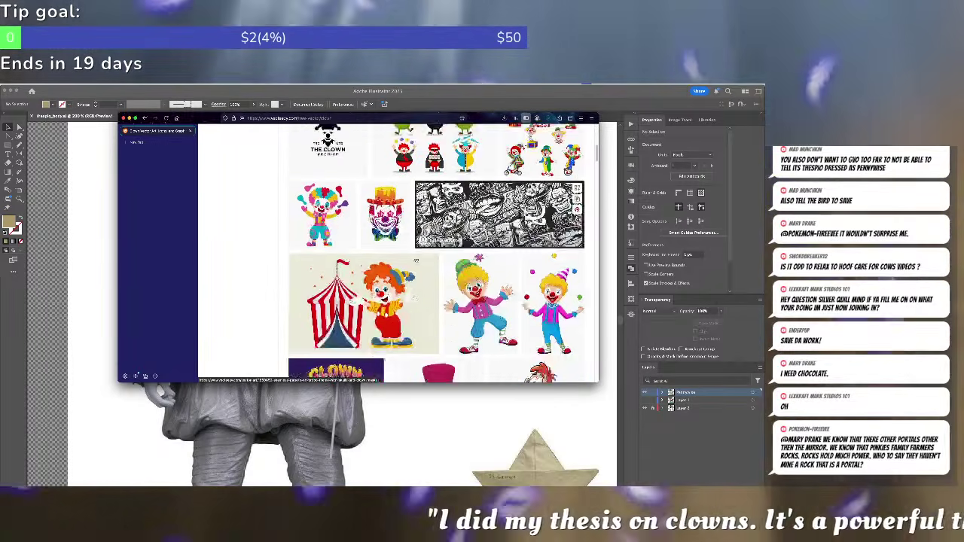
scroll(415, 261, "down", 6)
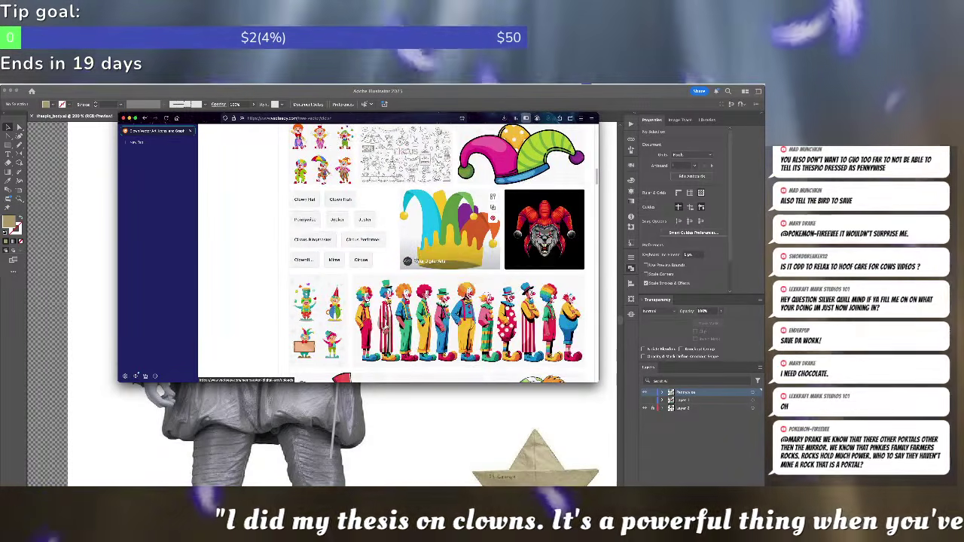
scroll(481, 241, "up", 3)
scroll(482, 241, "up", 3)
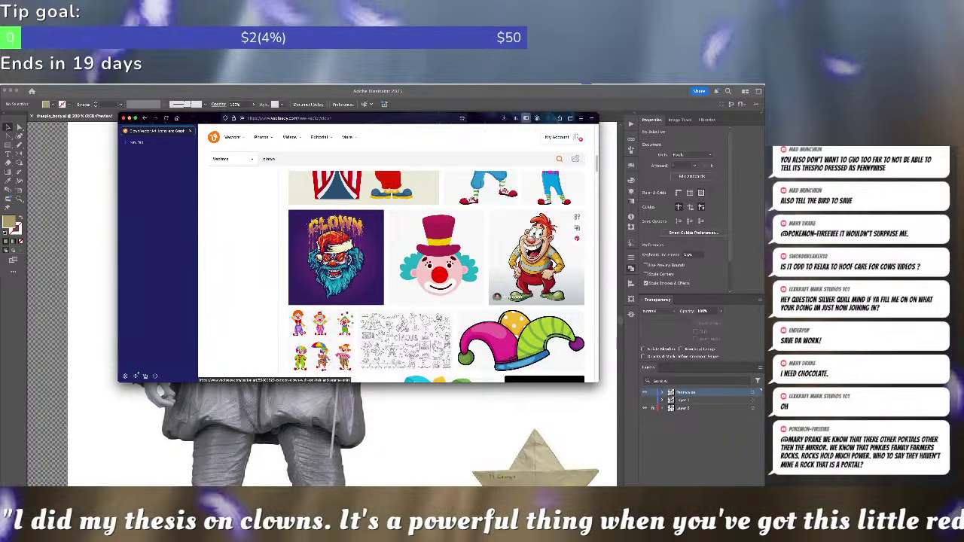
left_click_drag(596, 381, 763, 484)
left_click(443, 116)
left_click_drag(443, 114, 343, 86)
scroll(452, 302, "up", 3)
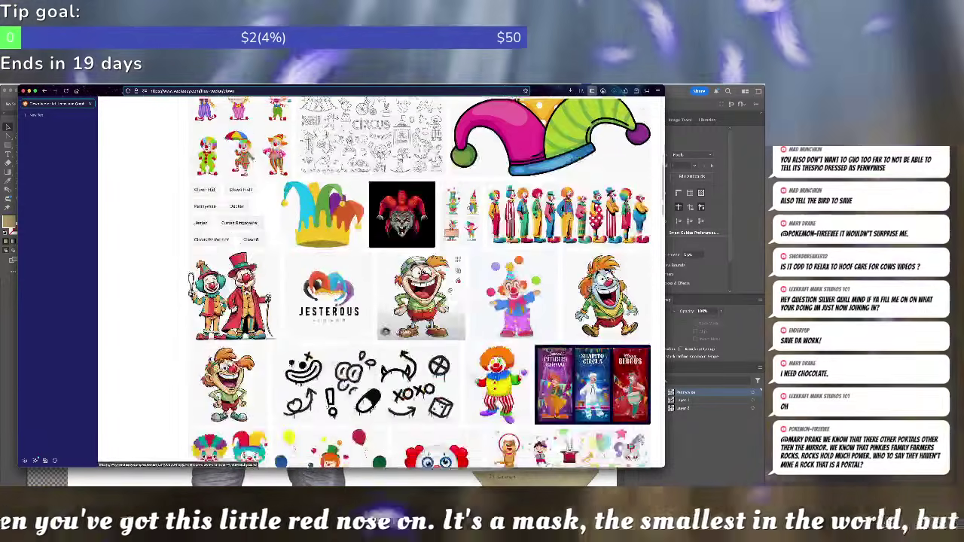
scroll(595, 226, "up", 1)
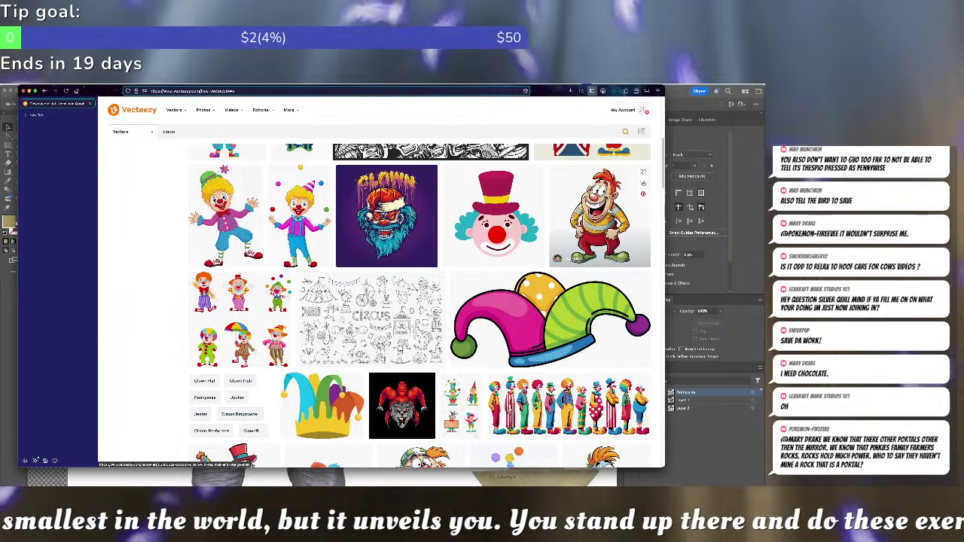
- Examine the remaining clown vectors down to the end of the first results page for usable costume details
scroll(595, 226, "down", 5)
scroll(595, 226, "down", 2)
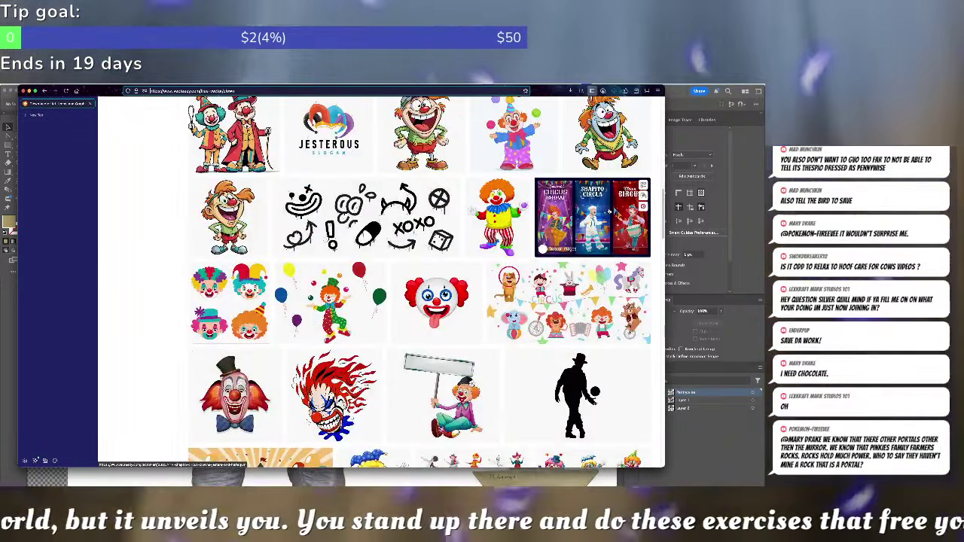
scroll(609, 212, "down", 5)
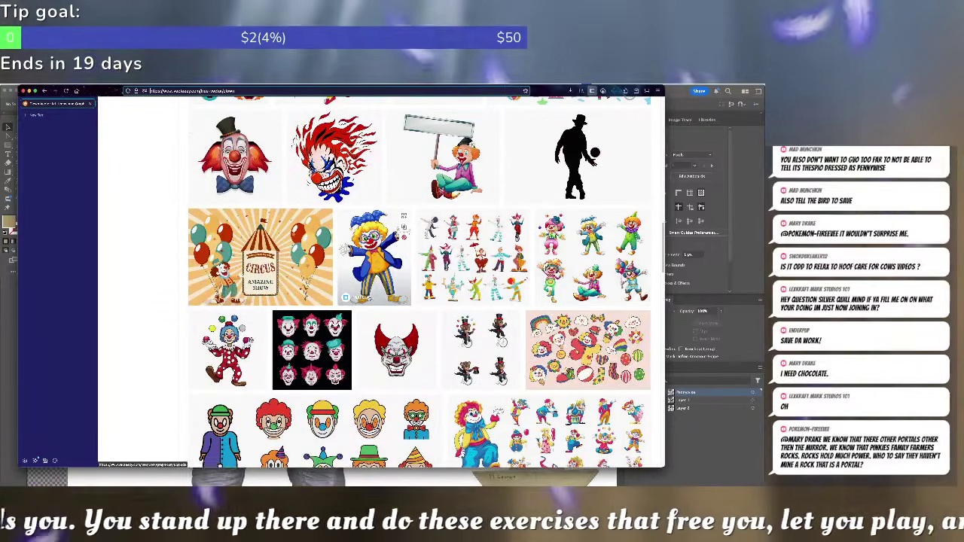
scroll(369, 300, "down", 3)
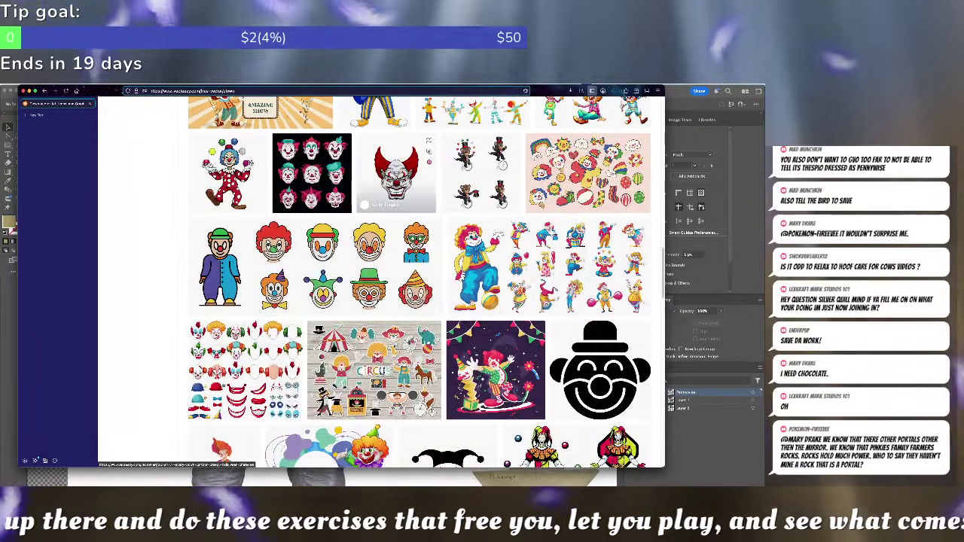
scroll(399, 180, "down", 5)
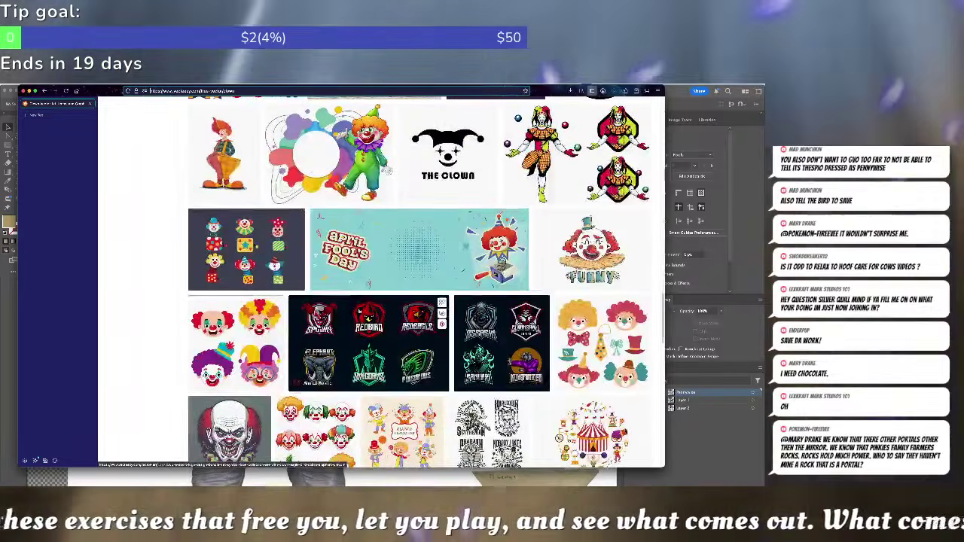
scroll(418, 289, "down", 5)
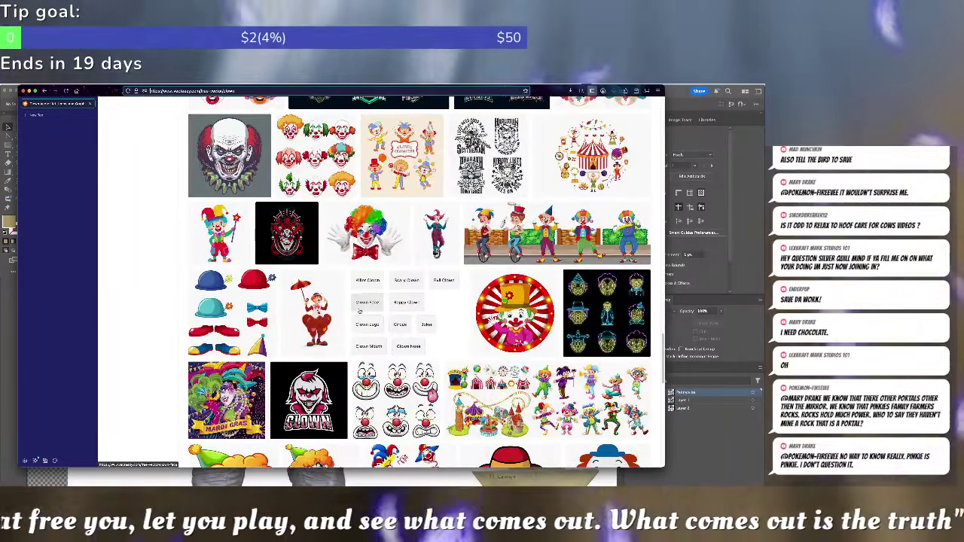
scroll(419, 289, "down", 5)
scroll(419, 289, "down", 2)
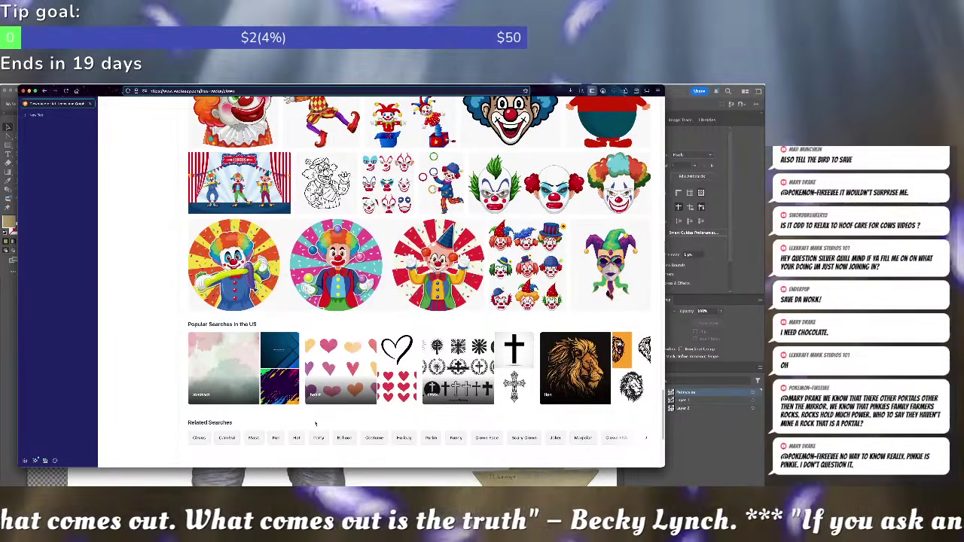
- Look through the second page of clown vector results and close the browser window
scroll(316, 422, "down", 3)
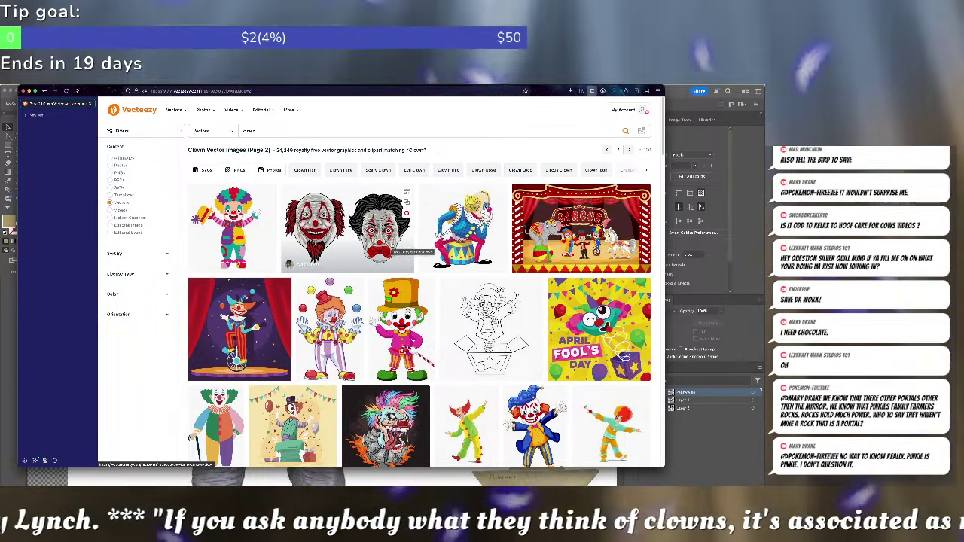
scroll(410, 248, "down", 5)
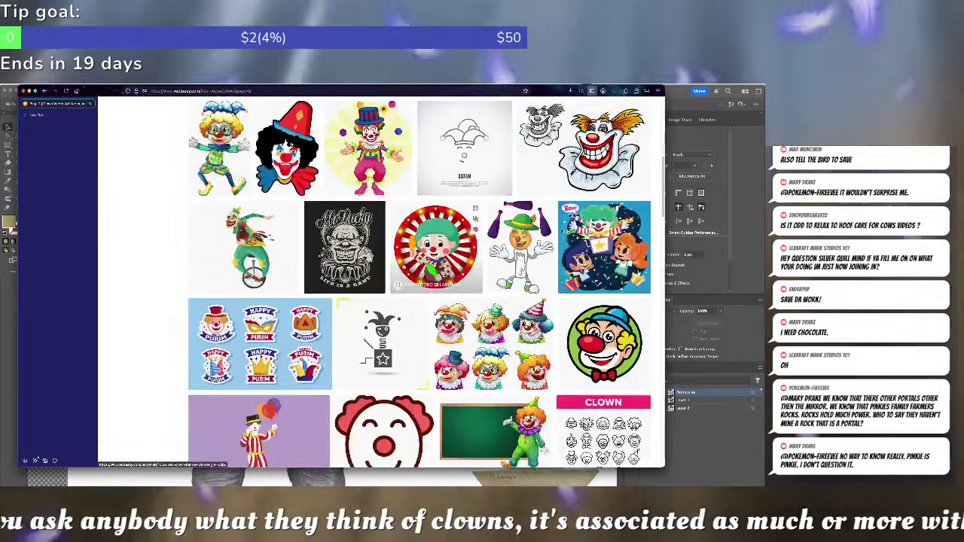
scroll(406, 265, "down", 10)
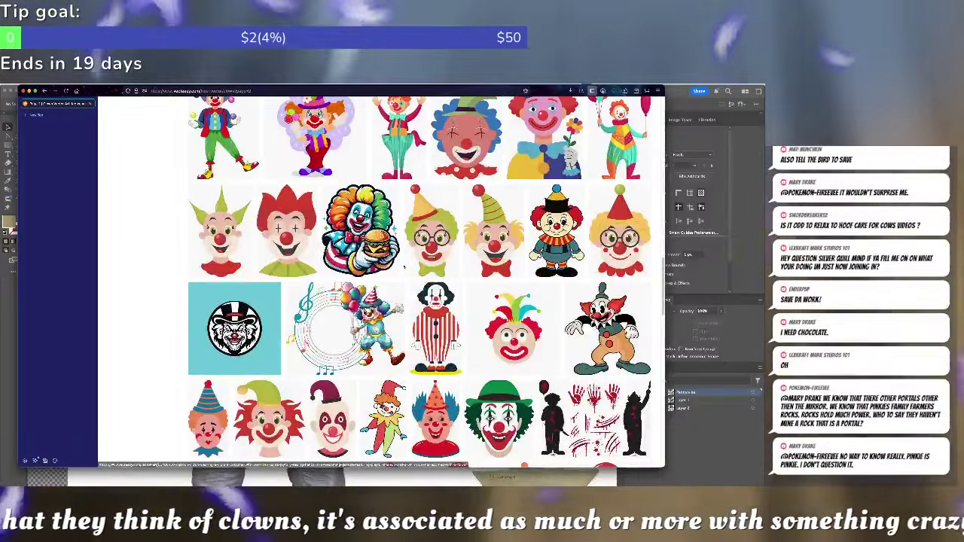
scroll(404, 265, "down", 10)
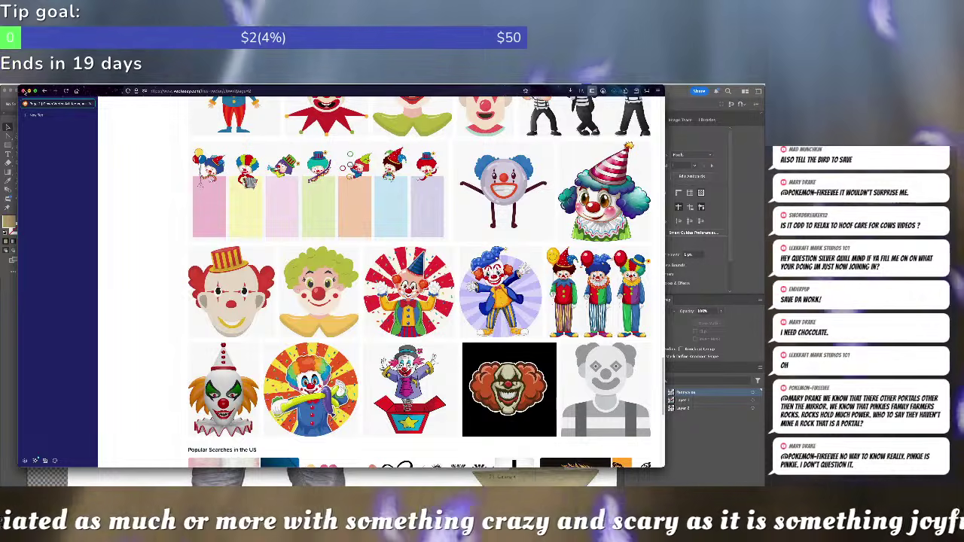
left_click(24, 91)
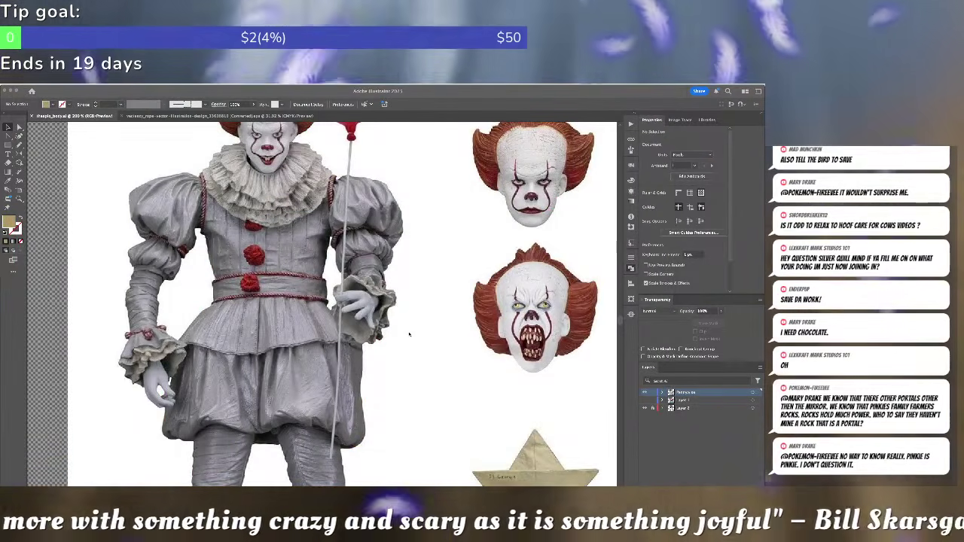
- Examine the red pom-poms, twisted rope trim and ruffled collar on the Pennywise figure's torso up close
scroll(274, 276, "up", 3)
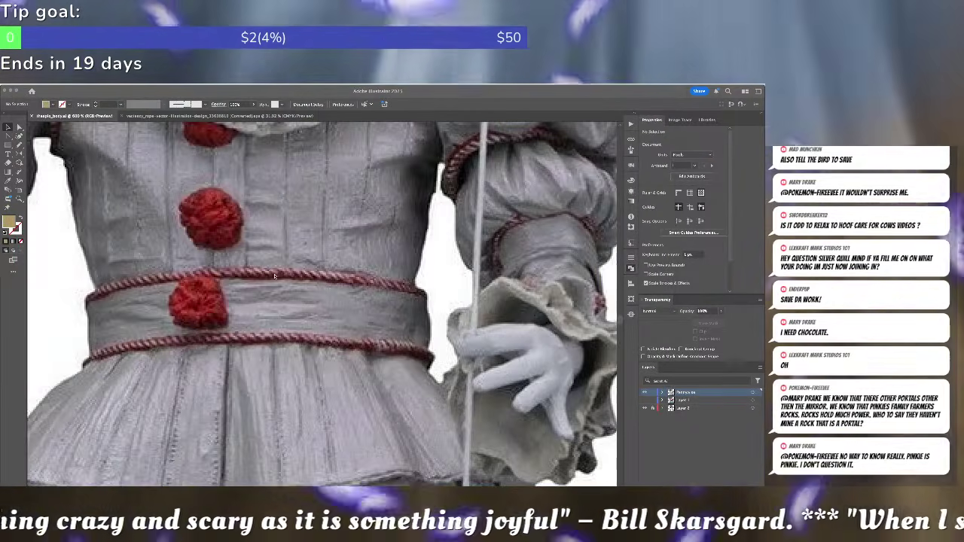
left_click(271, 273)
left_click_drag(264, 258, 411, 363)
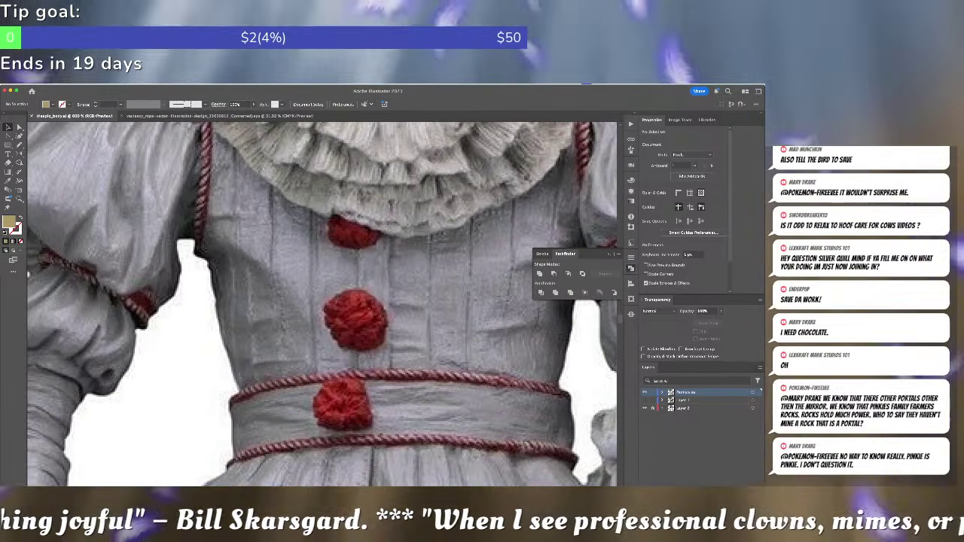
key("super+Tab")
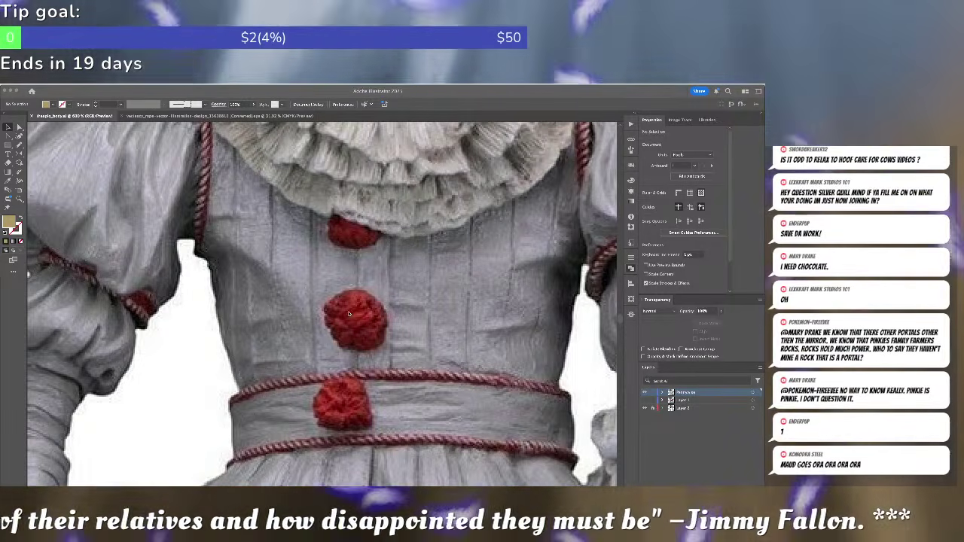
- Sample the bright red of a pom-pom in the Pennywise field photo and trace the uppermost pom-pom as a scalloped Pencil shape about 18 px across
left_click(348, 313)
key("i")
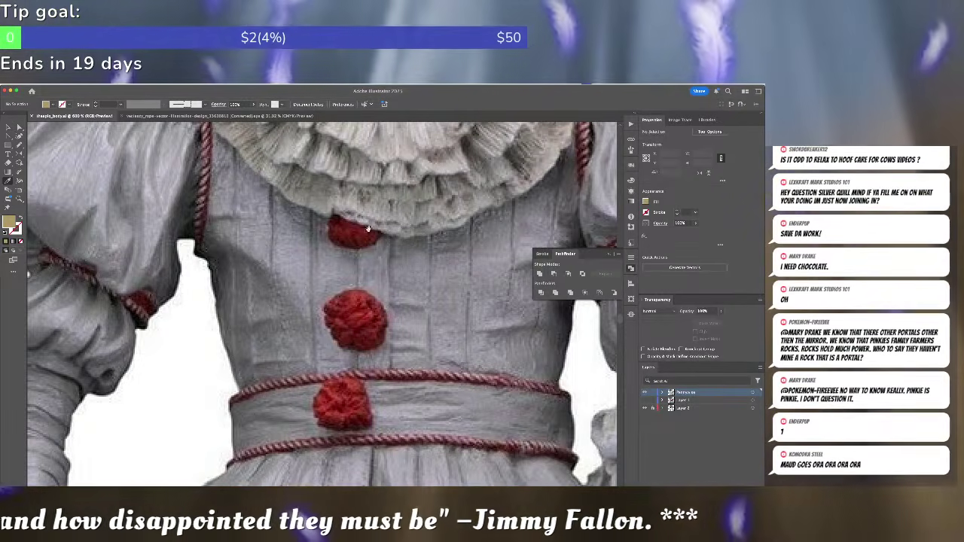
scroll(364, 227, "up", 15)
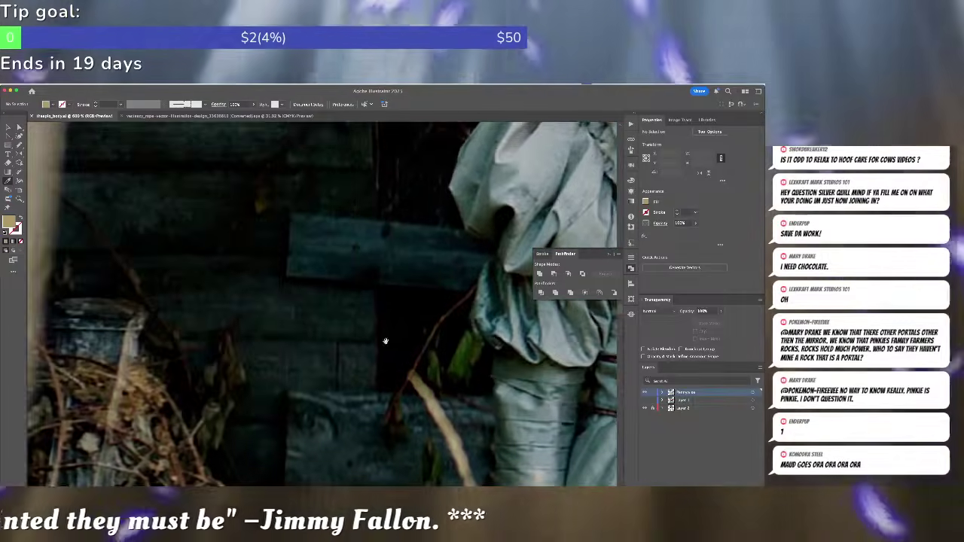
scroll(363, 355, "down", 10)
scroll(376, 361, "up", 1)
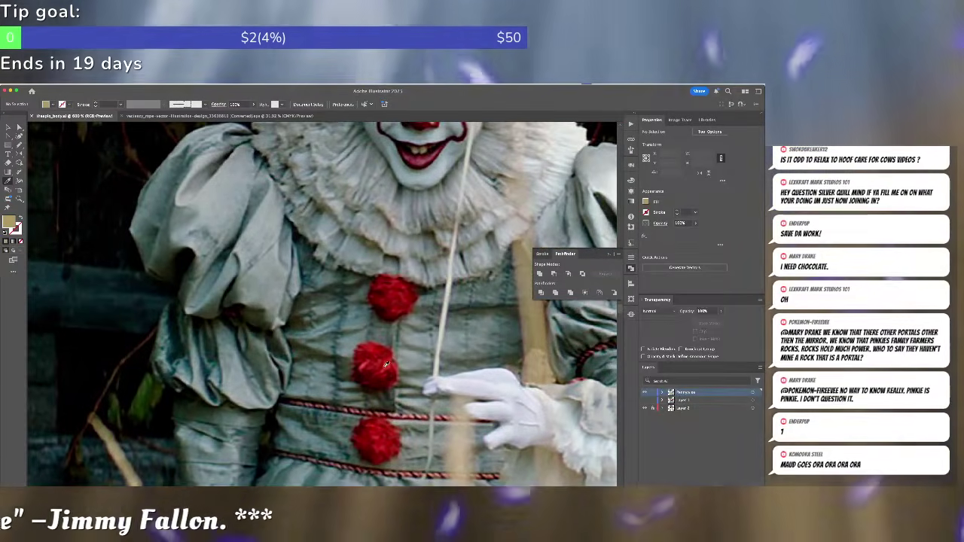
left_click(386, 365)
key("n")
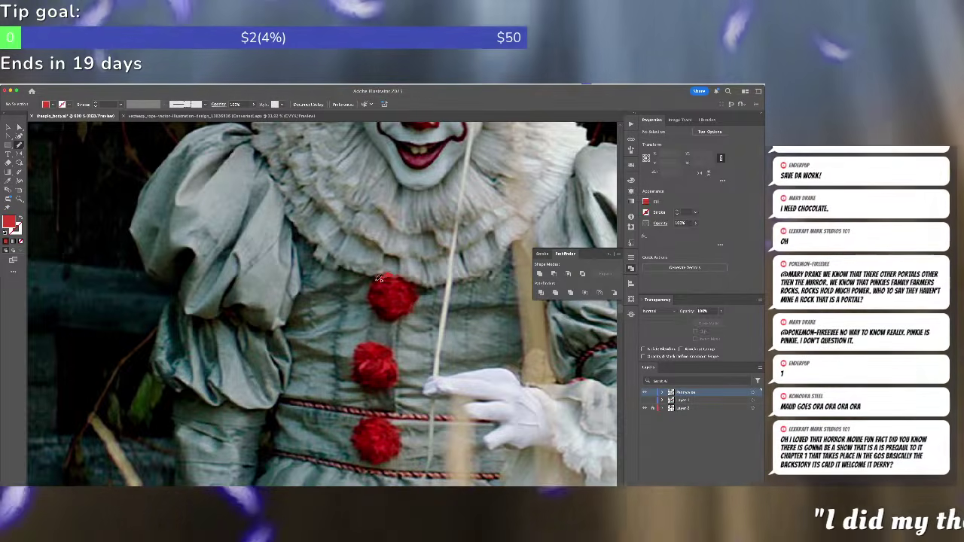
mouse_move(376, 281)
left_mouse_down()
mouse_move(379, 317)
mouse_move(396, 316)
mouse_move(418, 292)
mouse_move(413, 276)
mouse_move(390, 273)
left_mouse_up()
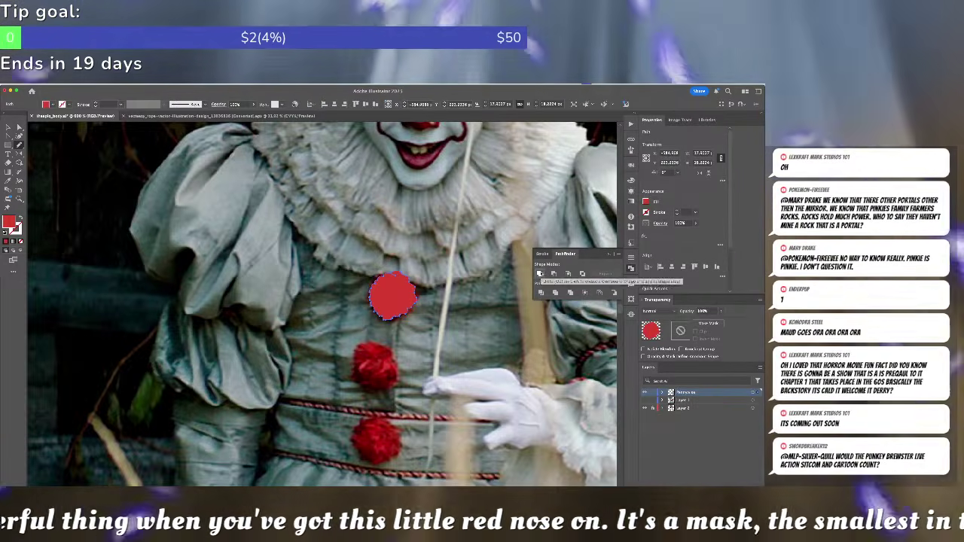
- Close the gap at the top of the red pom-pom outline by moving its anchor point, and unite the overlapping shape
scroll(407, 280, "up", 1)
scroll(406, 280, "up", 5)
key("a")
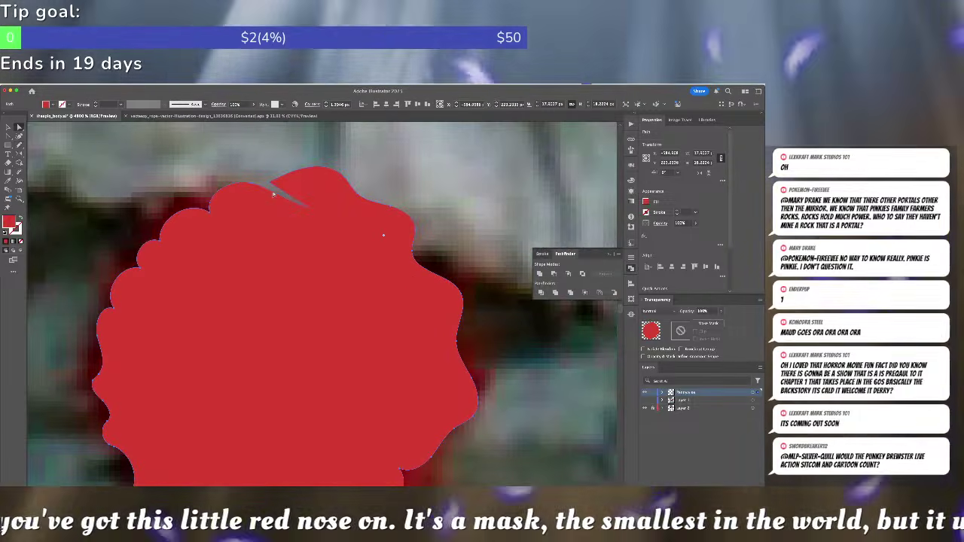
left_click_drag(260, 189, 256, 189)
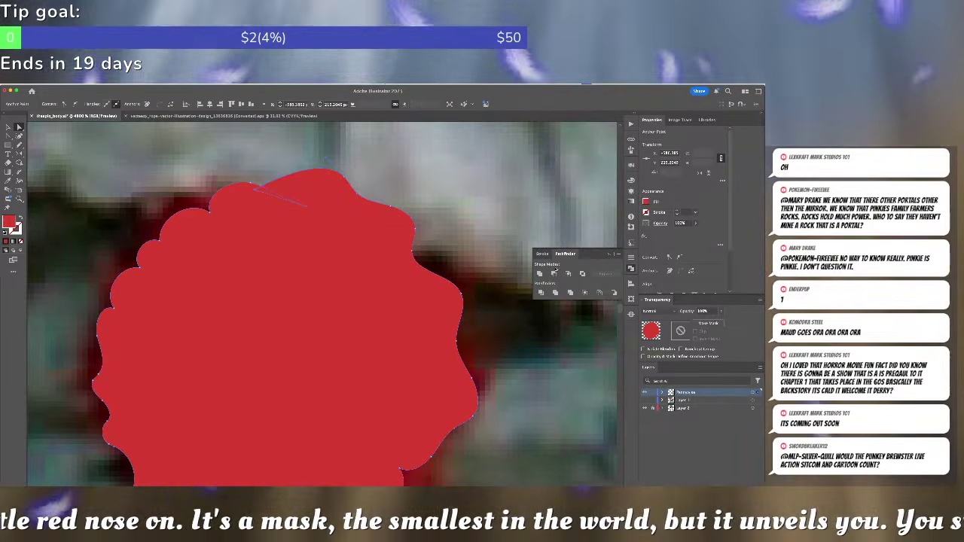
left_click(539, 273)
left_click(530, 277)
scroll(528, 277, "down", 2)
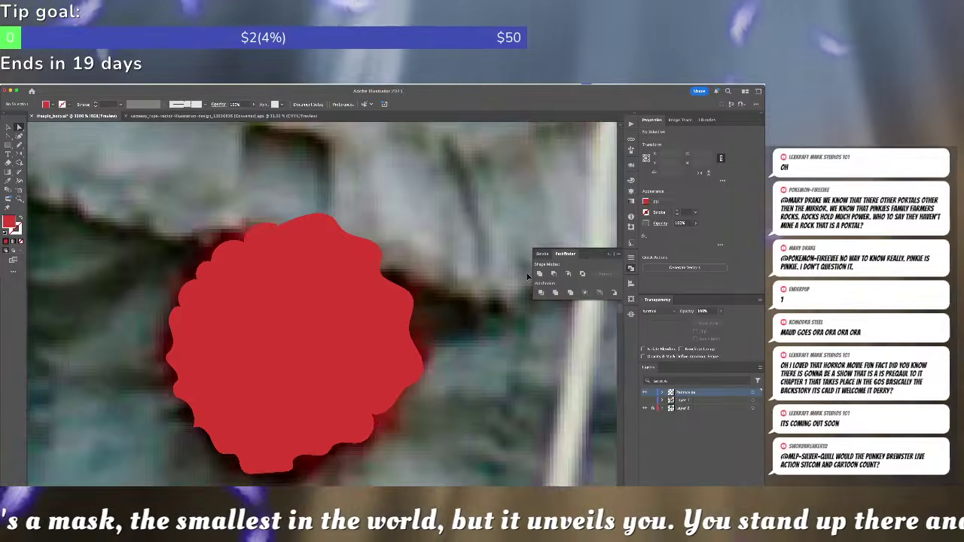
- Duplicate the red pom-pom shape and set the two copies apart on either side of the photographed pom-pom
key("v")
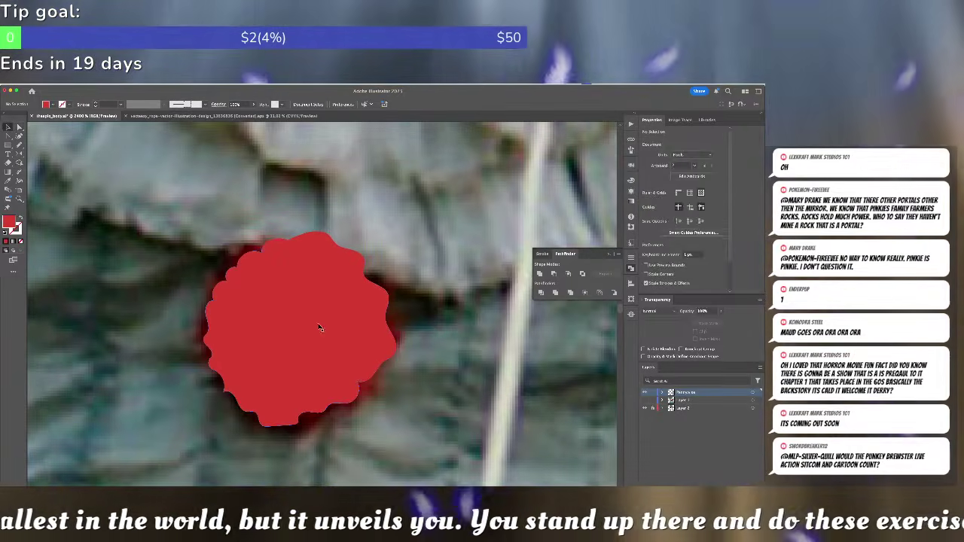
left_click_drag(319, 327, 527, 386)
left_click_drag(327, 351, 216, 265)
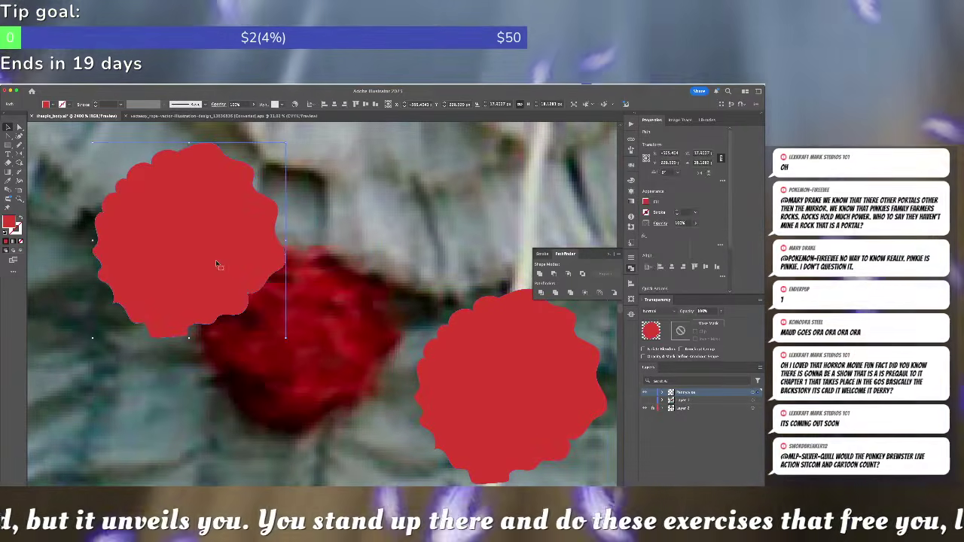
- Fill the upper pom-pom copy with the dark red sampled from the photographed pom-pom's lower shadow, and deselect it
key("p")
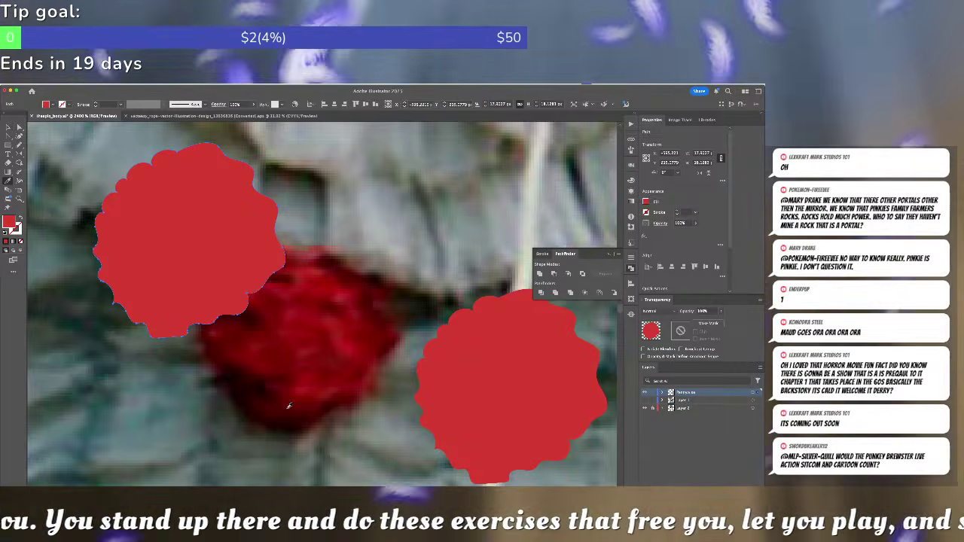
left_click(289, 406)
key("a")
left_click(286, 339)
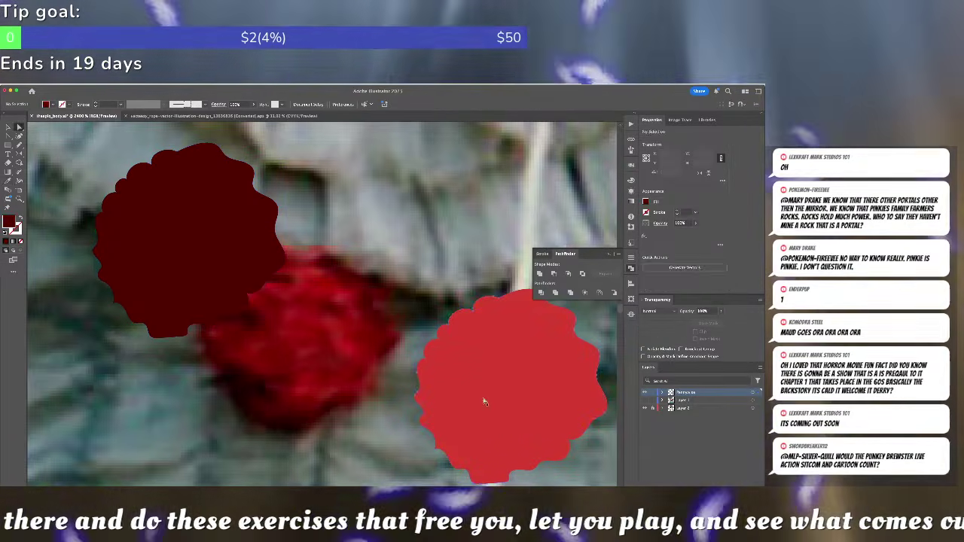
- Pick up the bright red of the lower pom-pom copy and draw the first jagged Pencil strands on the dark pom-pom's lower left
left_click(484, 402)
left_click(376, 369)
key("n")
mouse_move(141, 289)
left_mouse_down()
mouse_move(171, 321)
mouse_move(182, 313)
mouse_move(125, 274)
mouse_move(188, 303)
mouse_move(205, 294)
mouse_move(169, 261)
left_mouse_up()
key("v")
left_click(215, 249, "super")
key("n")
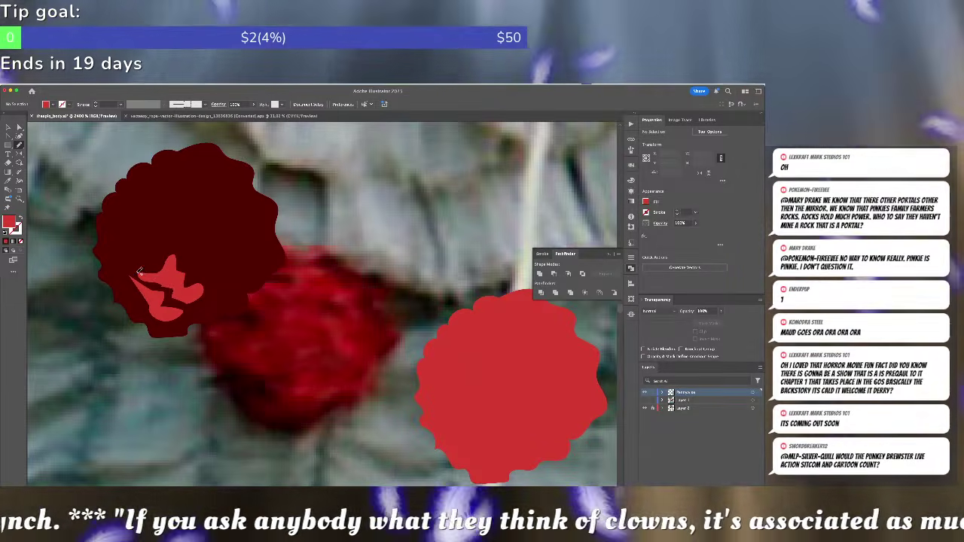
mouse_move(138, 265)
left_mouse_down()
mouse_move(175, 242)
mouse_move(134, 261)
mouse_move(111, 258)
mouse_move(107, 267)
mouse_move(127, 273)
left_mouse_up()
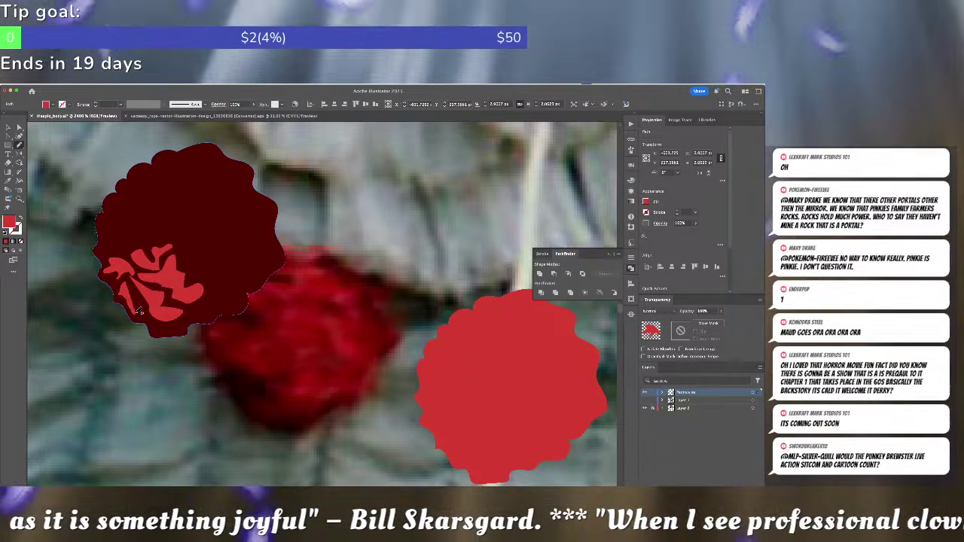
- Draw more bright red Pencil strands along the dark pom-pom's lower-left rim and across its bottom toward the lower right
left_click_drag(129, 277, 125, 286)
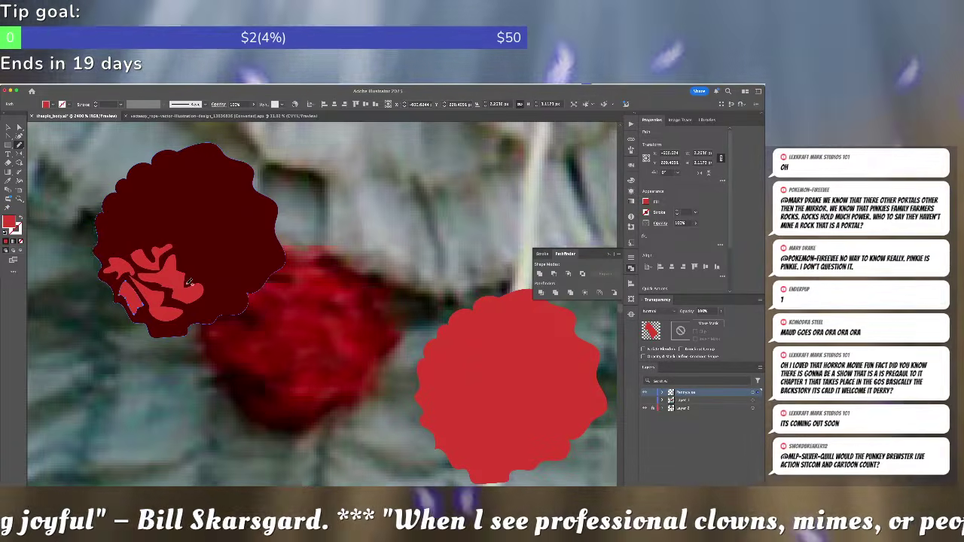
left_click_drag(199, 281, 194, 300)
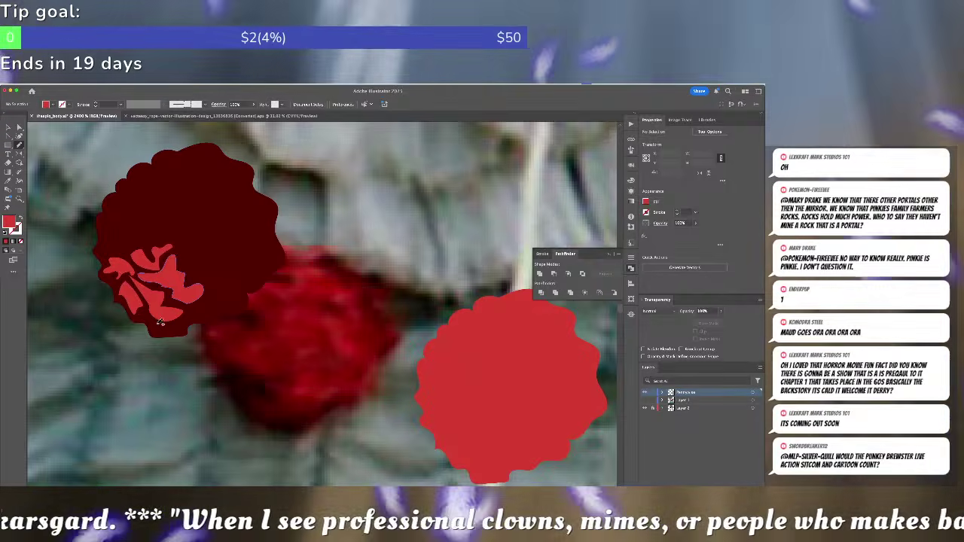
mouse_move(155, 329)
left_mouse_down()
mouse_move(179, 331)
mouse_move(196, 316)
mouse_move(152, 330)
left_mouse_up()
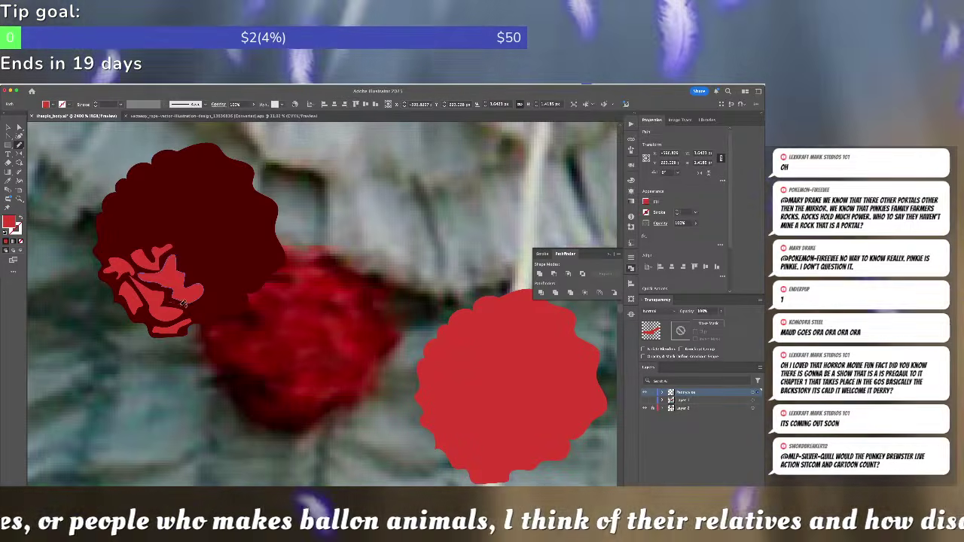
mouse_move(201, 311)
left_mouse_down()
mouse_move(244, 300)
mouse_move(218, 278)
mouse_move(221, 296)
mouse_move(173, 302)
left_mouse_up()
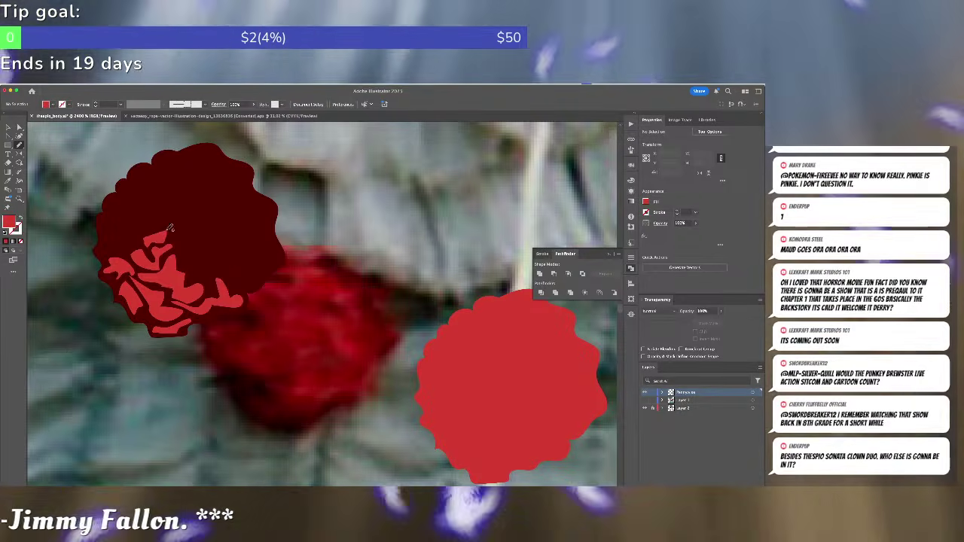
- Cover the dark pom-pom's left side with curved bright red strands, working upward from the lower group and leaving thin dark gaps
left_click_drag(147, 230, 113, 224)
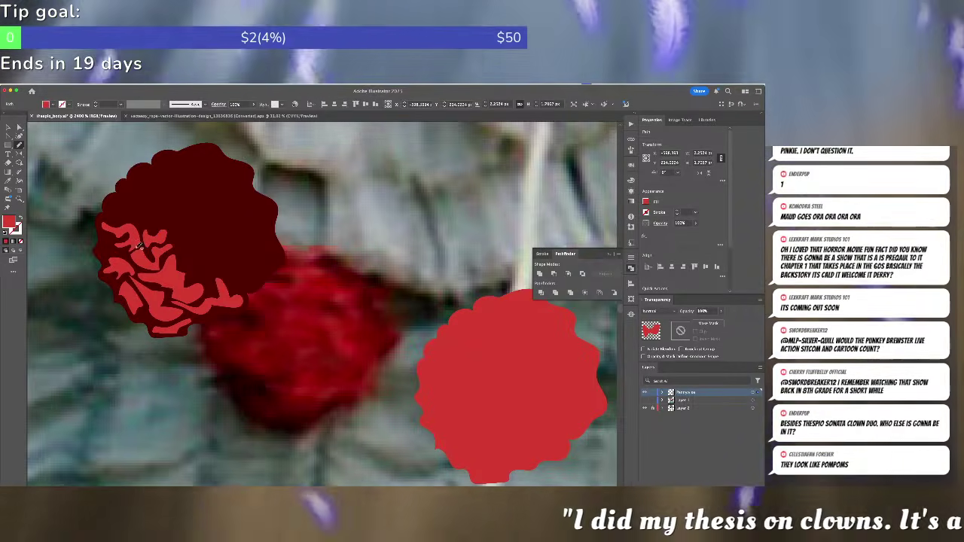
mouse_move(117, 237)
left_mouse_down()
mouse_move(105, 240)
mouse_move(117, 248)
left_mouse_up()
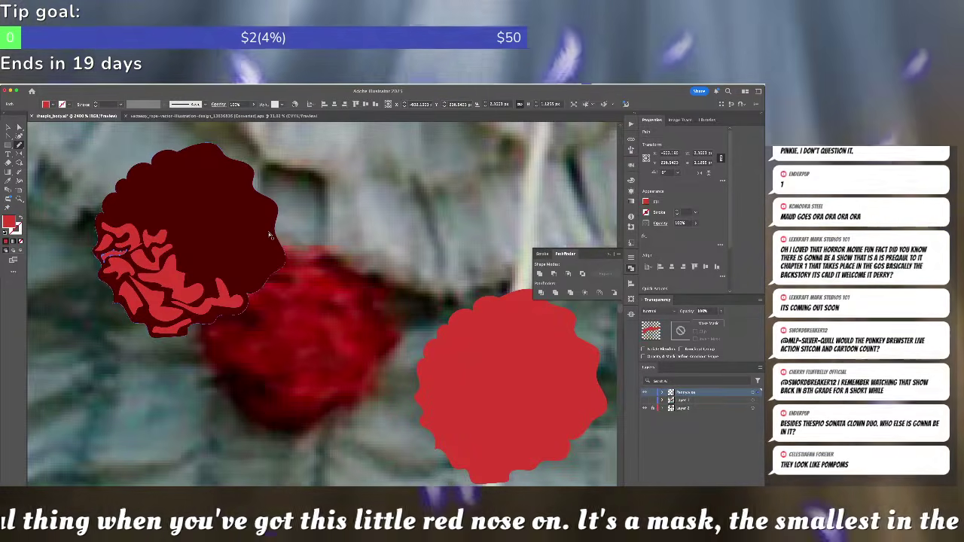
key("super+shift+a")
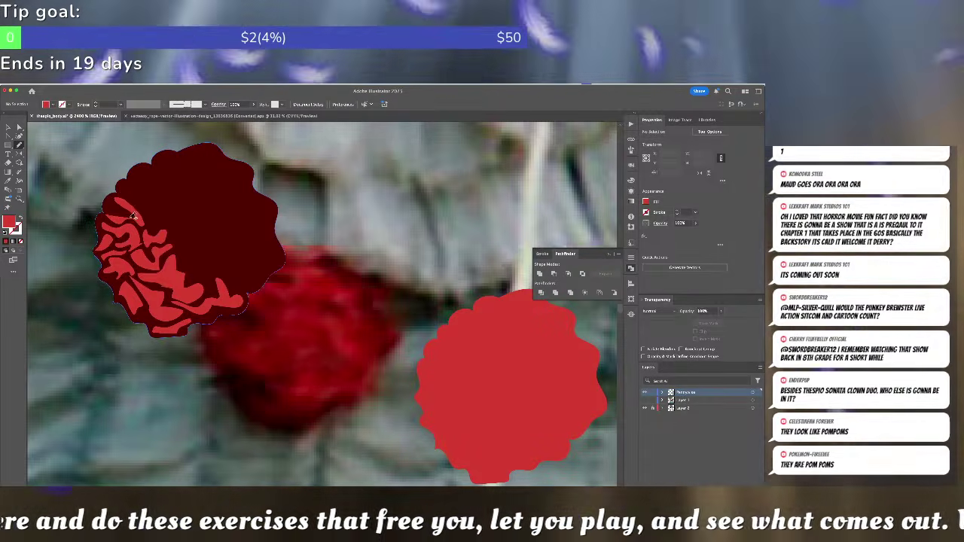
left_click(111, 212)
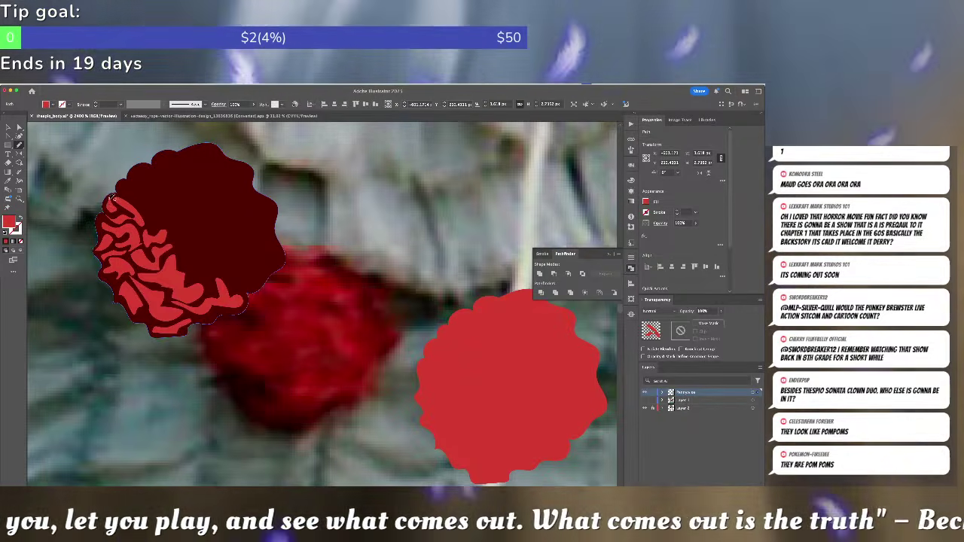
left_click(109, 204)
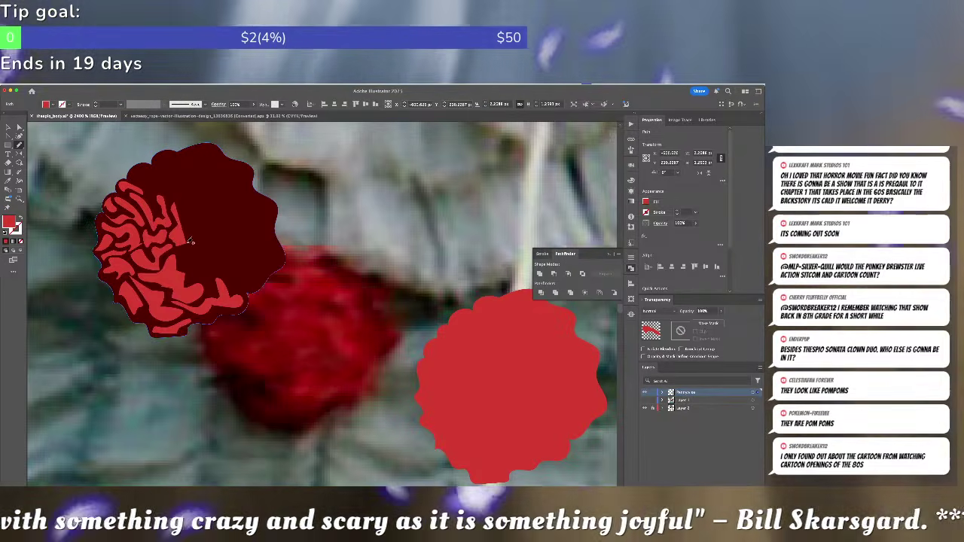
- Draw bright red strands through the dark pom-pom's middle and up to its upper-left edge, and deselect the last one
left_click(181, 194)
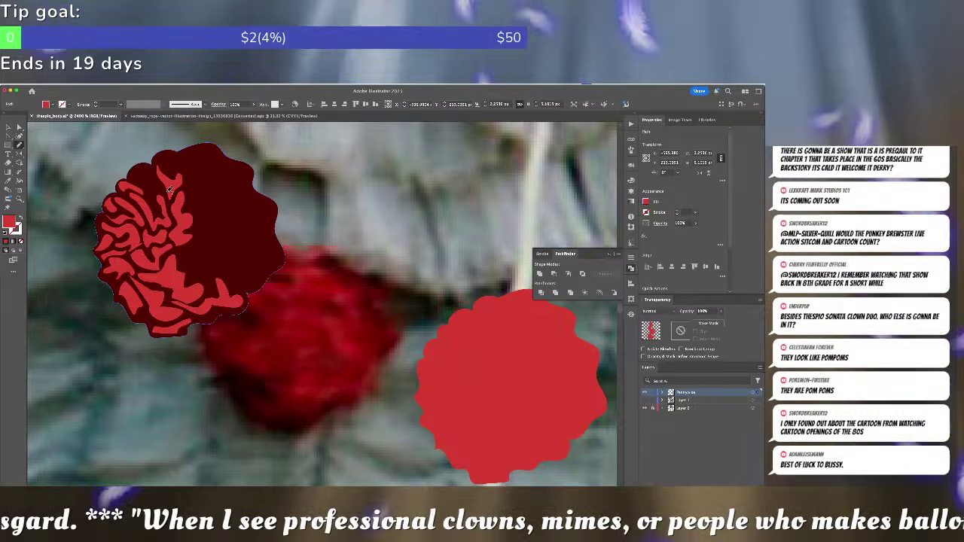
left_click(180, 186)
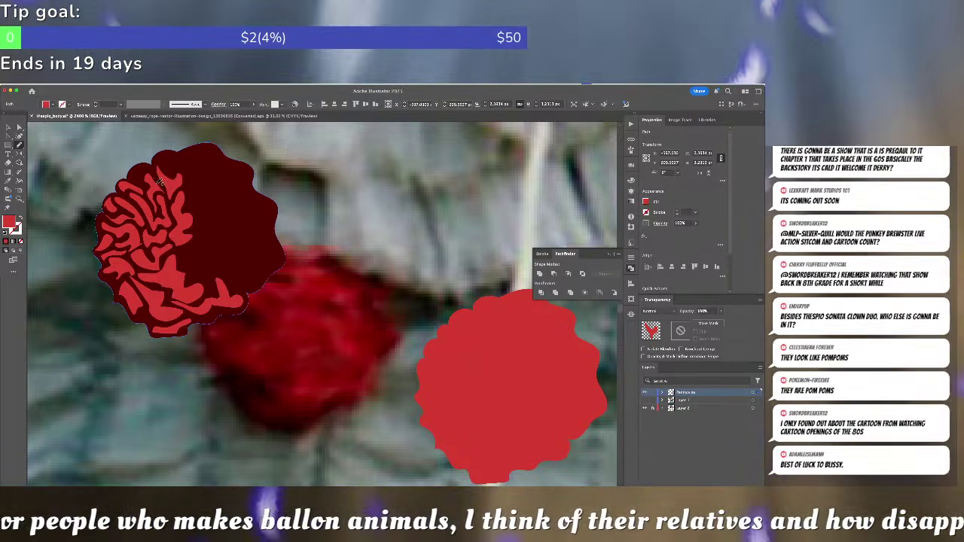
left_click(167, 187)
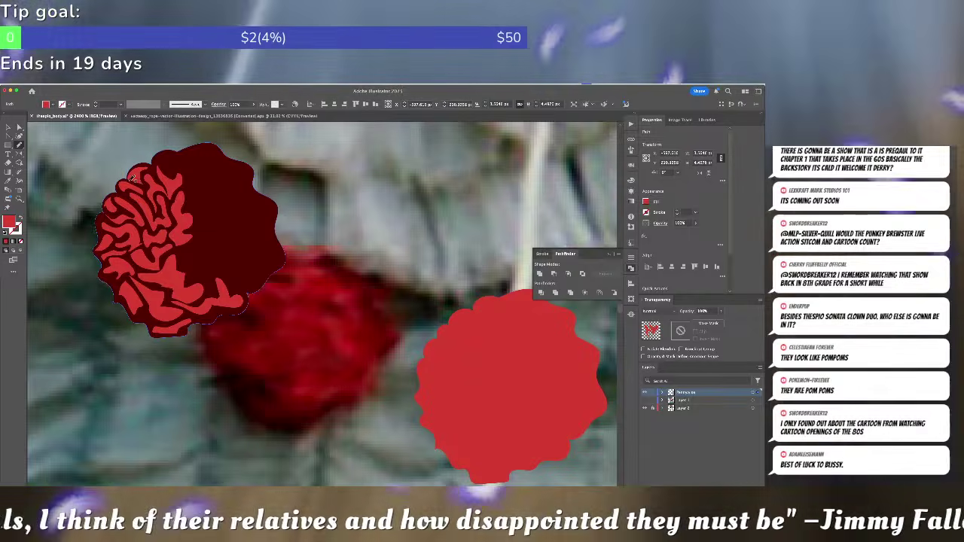
left_click(320, 145)
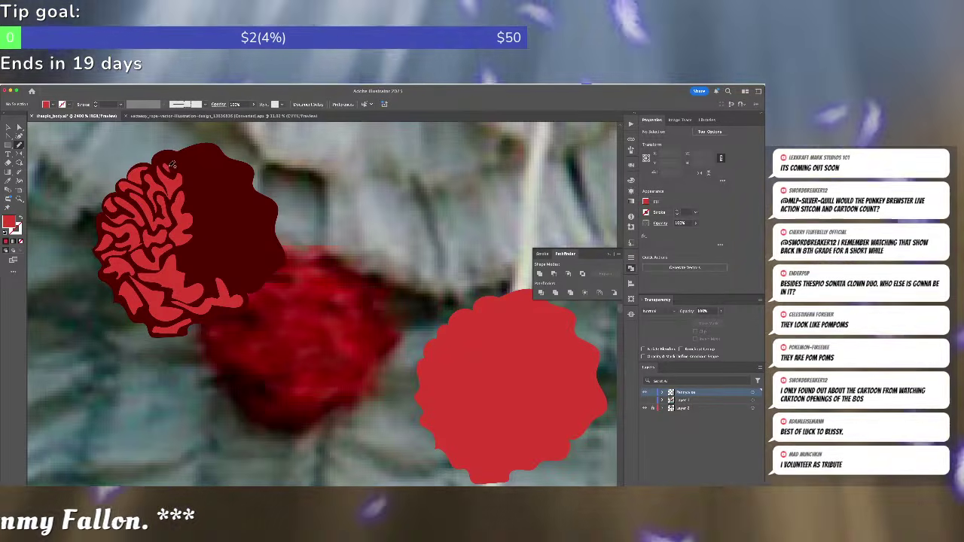
- Fill the dark pom-pom's upper-right and right areas with large branching bright red strands, add a thin one near the centre, and deselect
mouse_move(201, 152)
left_mouse_down()
mouse_move(240, 172)
mouse_move(210, 161)
mouse_move(193, 181)
mouse_move(188, 173)
mouse_move(196, 208)
mouse_move(245, 200)
mouse_move(248, 178)
mouse_move(211, 172)
mouse_move(212, 219)
mouse_move(244, 235)
left_mouse_up()
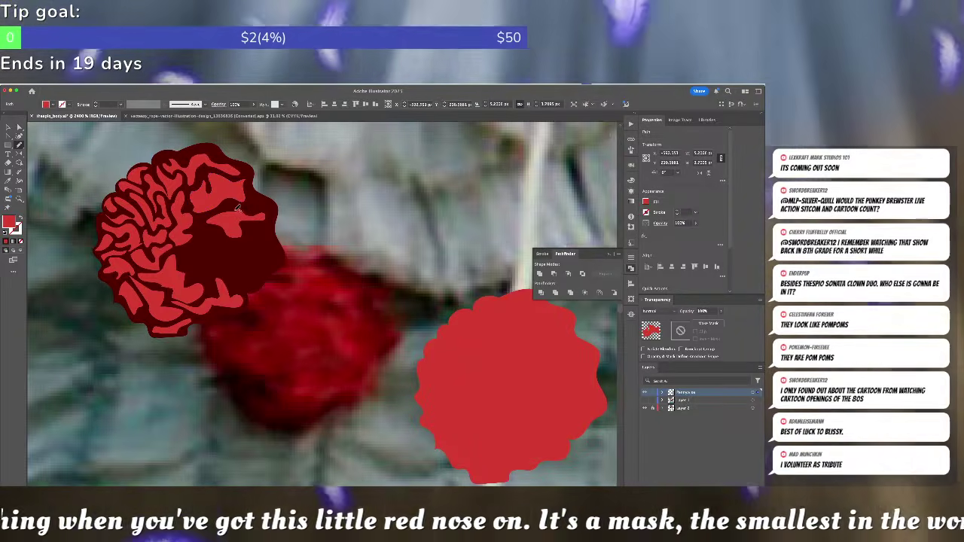
left_click(236, 211)
mouse_move(251, 210)
left_mouse_down()
mouse_move(270, 207)
mouse_move(254, 196)
left_mouse_up()
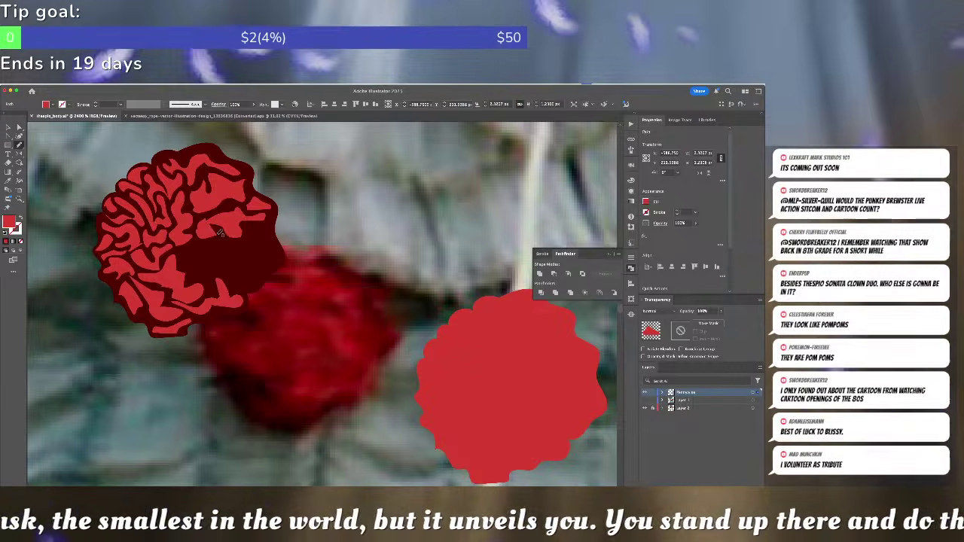
mouse_move(198, 241)
left_mouse_down()
mouse_move(183, 258)
mouse_move(190, 274)
mouse_move(214, 264)
mouse_move(207, 258)
left_mouse_up()
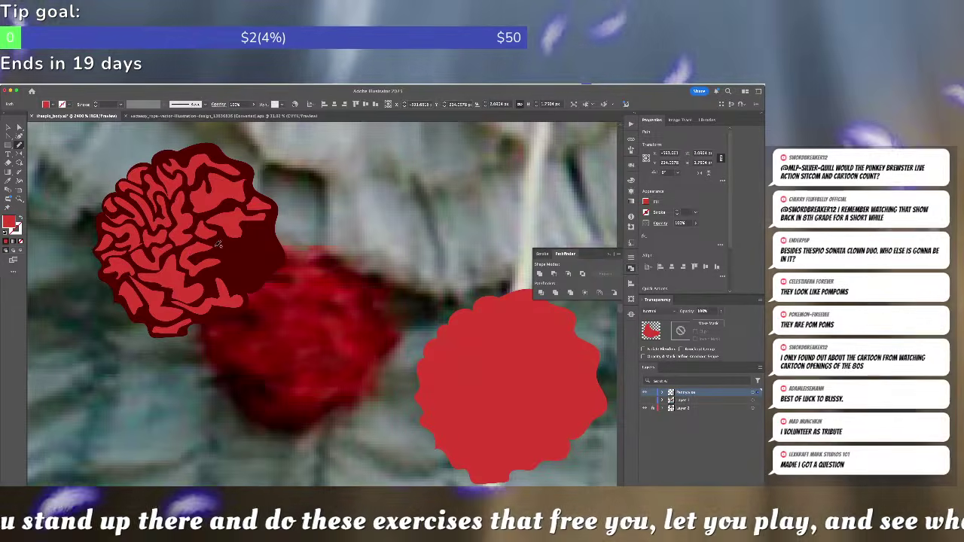
mouse_move(203, 240)
left_mouse_down()
mouse_move(190, 260)
mouse_move(232, 238)
left_mouse_up()
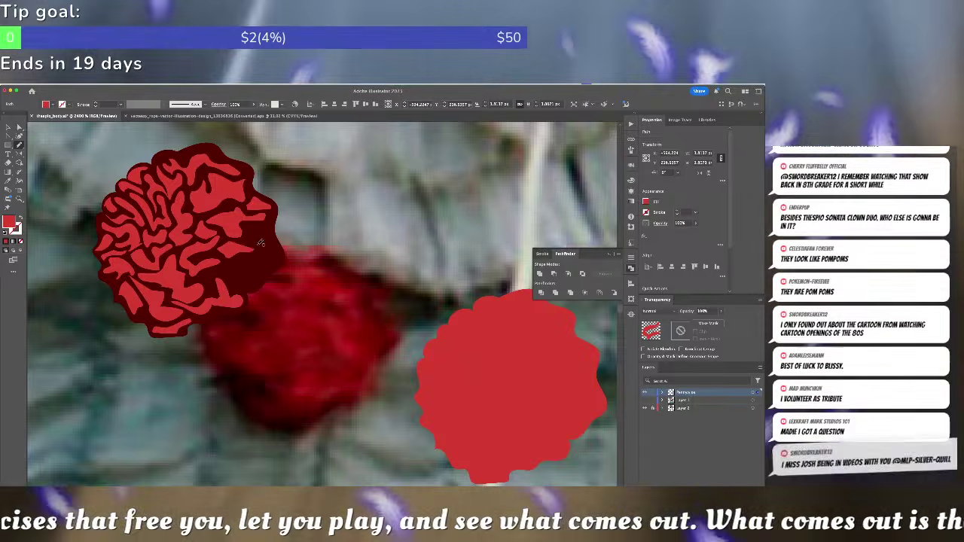
mouse_move(242, 241)
left_mouse_down()
mouse_move(226, 249)
mouse_move(248, 229)
left_mouse_up()
mouse_move(213, 256)
left_mouse_down()
mouse_move(194, 258)
mouse_move(220, 257)
left_mouse_up()
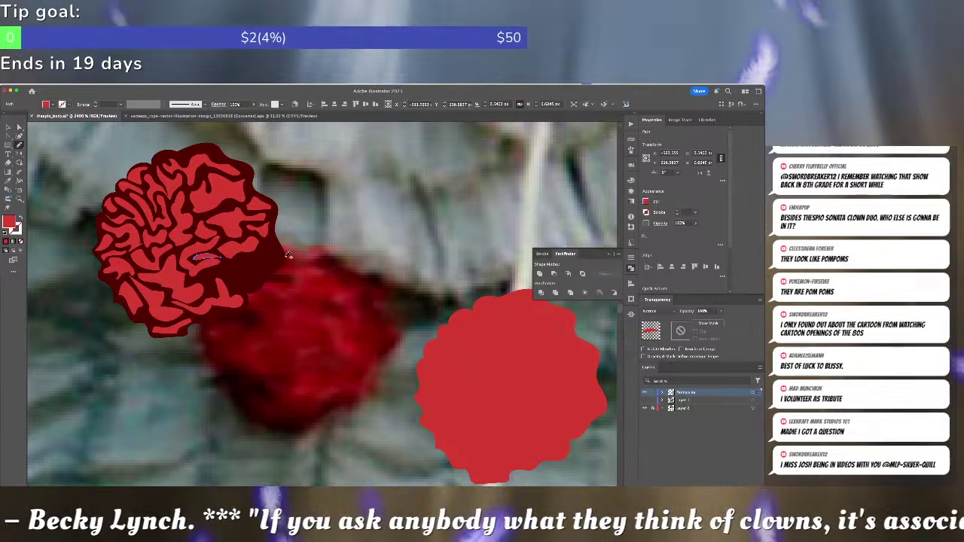
left_click(357, 259, "super")
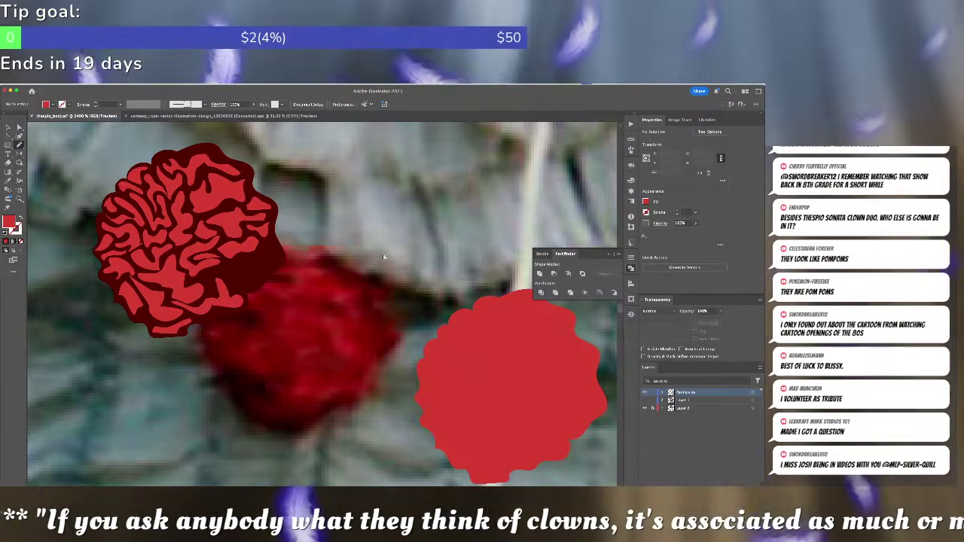
- Add small bright red Pencil strands in the dark gaps just below and right of the pom-pom's centre
key("super+minus")
key("super+minus")
key("super+minus")
key("super+minus")
key("super+equal")
key("super+equal")
key("super+equal")
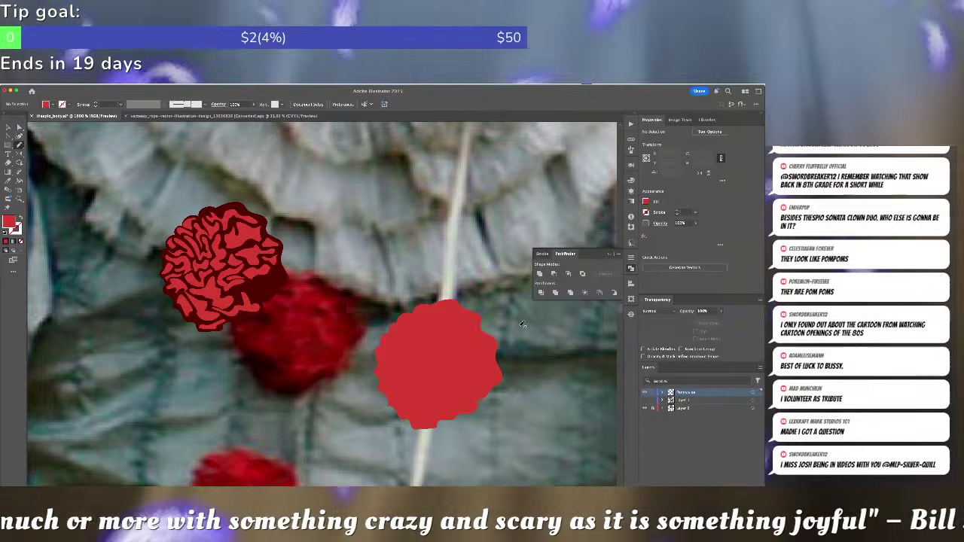
scroll(258, 279, "up", 5)
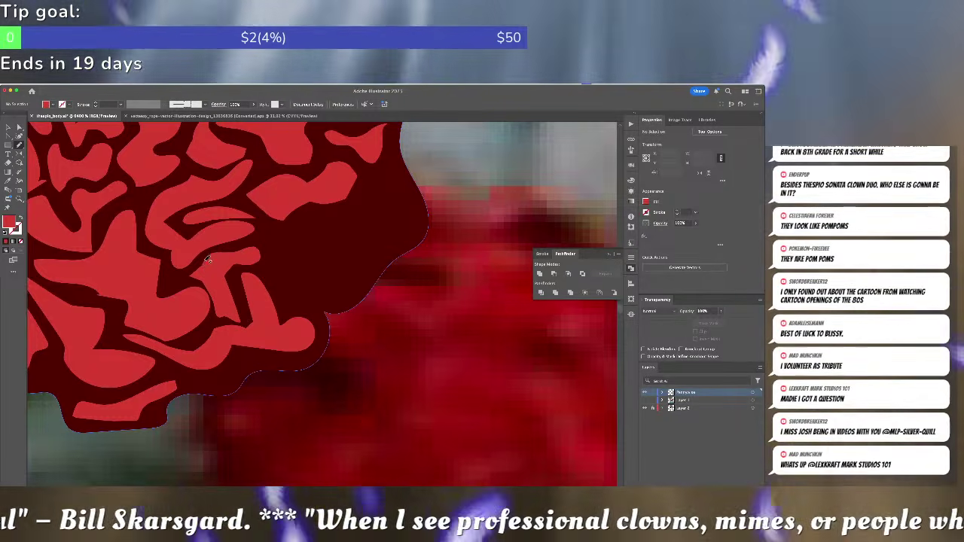
left_click(204, 262)
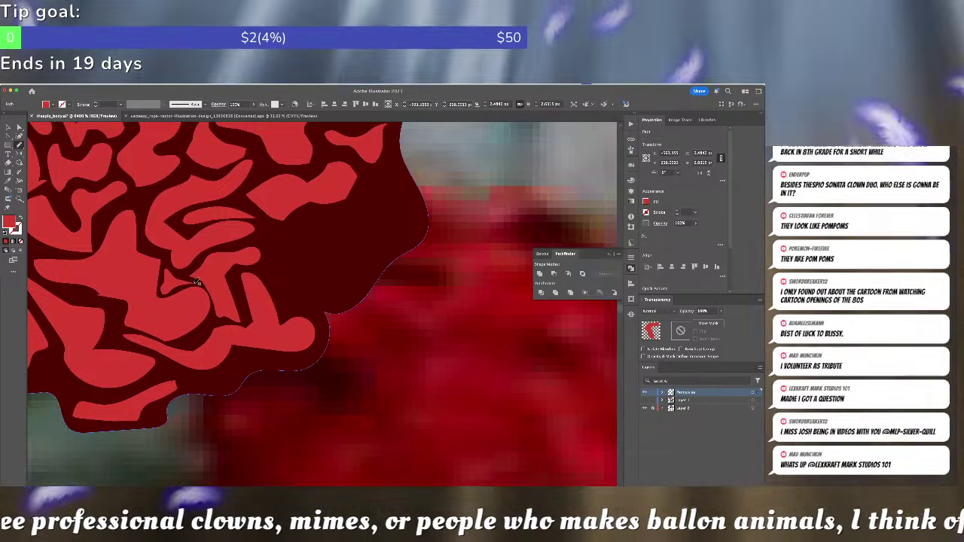
left_click(178, 277)
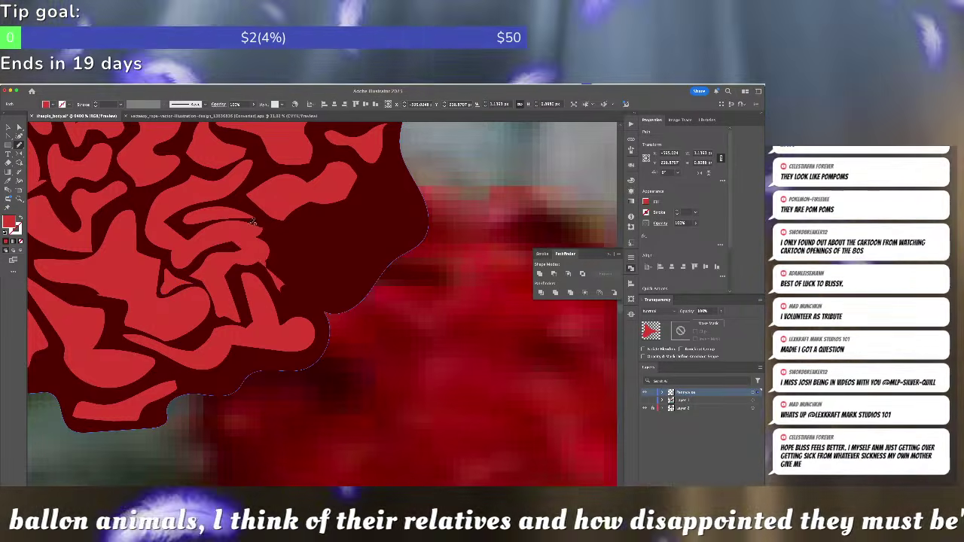
- Fill the remaining dark area on the pom-pom's right side with branching bright red strands, including a small one inside the curved strand
mouse_move(309, 245)
left_mouse_down()
mouse_move(338, 222)
mouse_move(316, 215)
mouse_move(265, 235)
mouse_move(283, 299)
mouse_move(309, 238)
mouse_move(335, 228)
mouse_move(339, 269)
mouse_move(307, 265)
mouse_move(312, 239)
mouse_move(353, 241)
mouse_move(305, 225)
left_mouse_up()
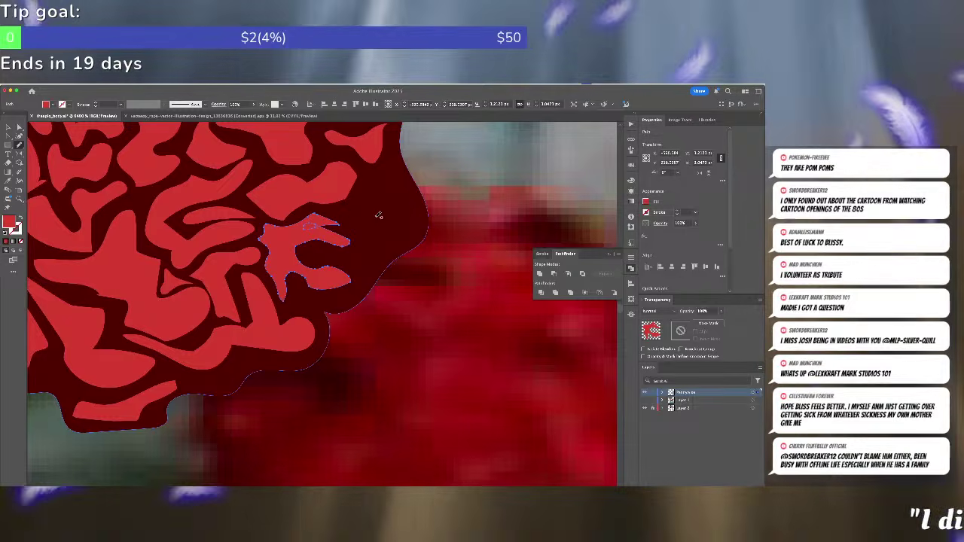
mouse_move(368, 219)
left_mouse_down()
mouse_move(364, 247)
mouse_move(379, 227)
mouse_move(405, 223)
mouse_move(394, 190)
mouse_move(382, 198)
mouse_move(362, 186)
mouse_move(370, 216)
mouse_move(356, 202)
mouse_move(325, 207)
mouse_move(352, 224)
mouse_move(365, 214)
mouse_move(355, 202)
mouse_move(374, 178)
mouse_move(367, 164)
mouse_move(365, 176)
mouse_move(380, 190)
mouse_move(415, 193)
mouse_move(395, 138)
mouse_move(365, 170)
left_mouse_up()
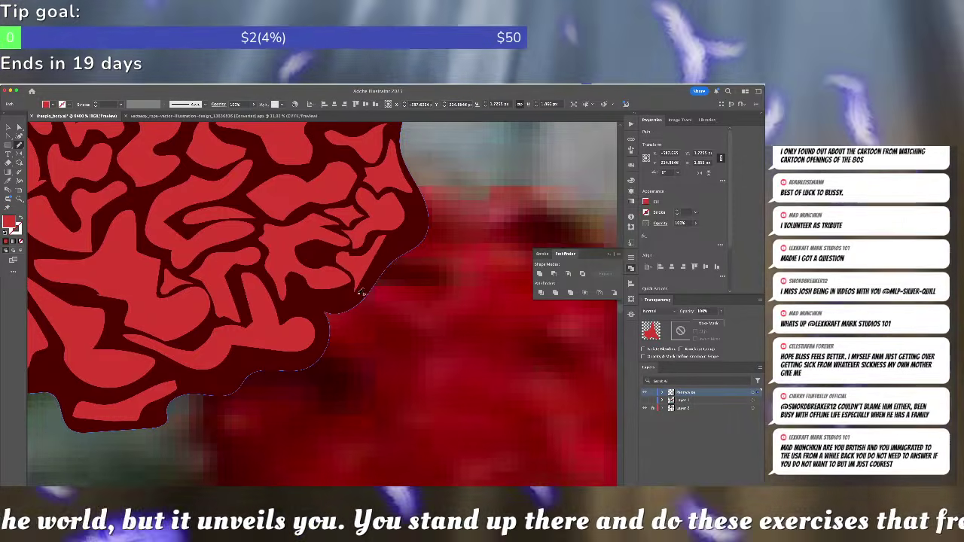
left_click_drag(421, 228, 400, 229)
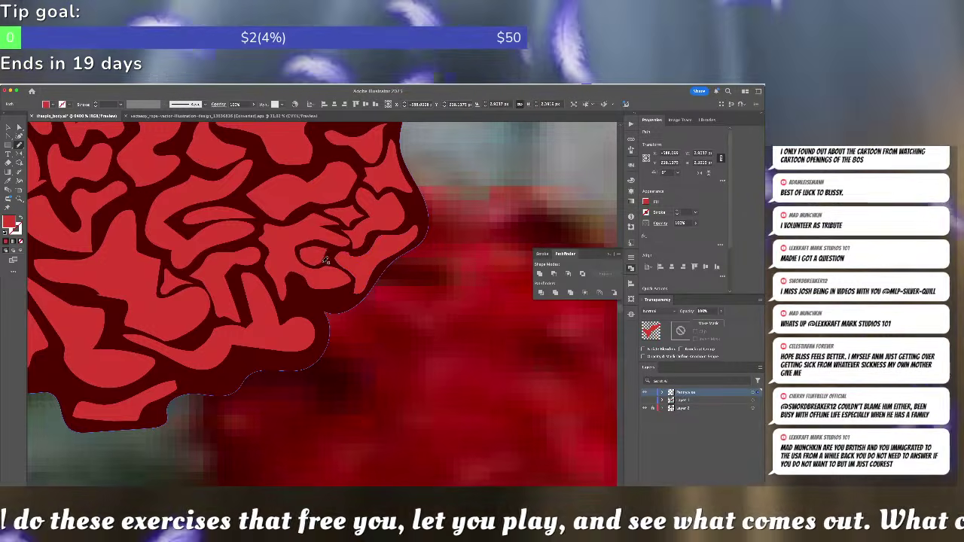
mouse_move(330, 257)
left_mouse_down()
mouse_move(338, 251)
mouse_move(328, 251)
left_mouse_up()
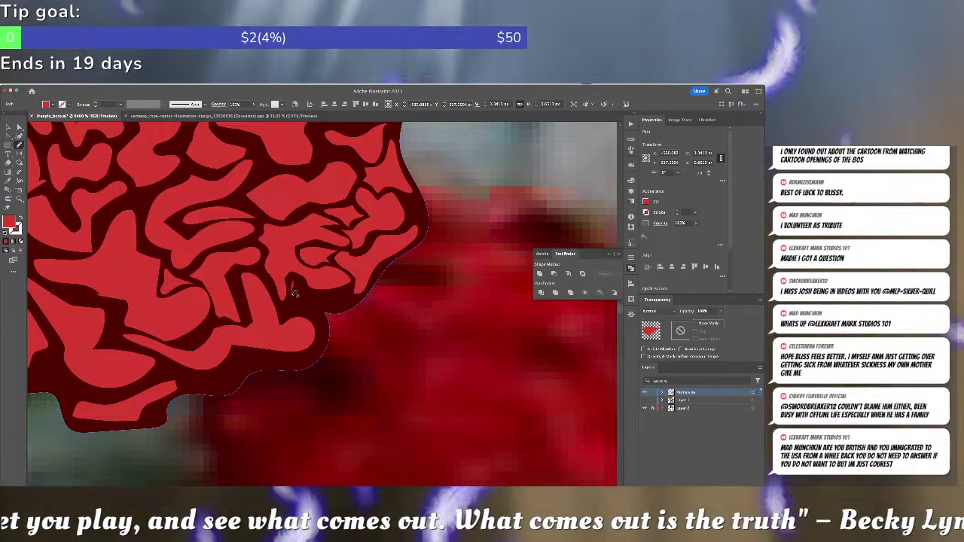
- Draw bright red strands in the dark gaps along the pom-pom's lower-right rim and bottom edge
left_click_drag(288, 309, 297, 311)
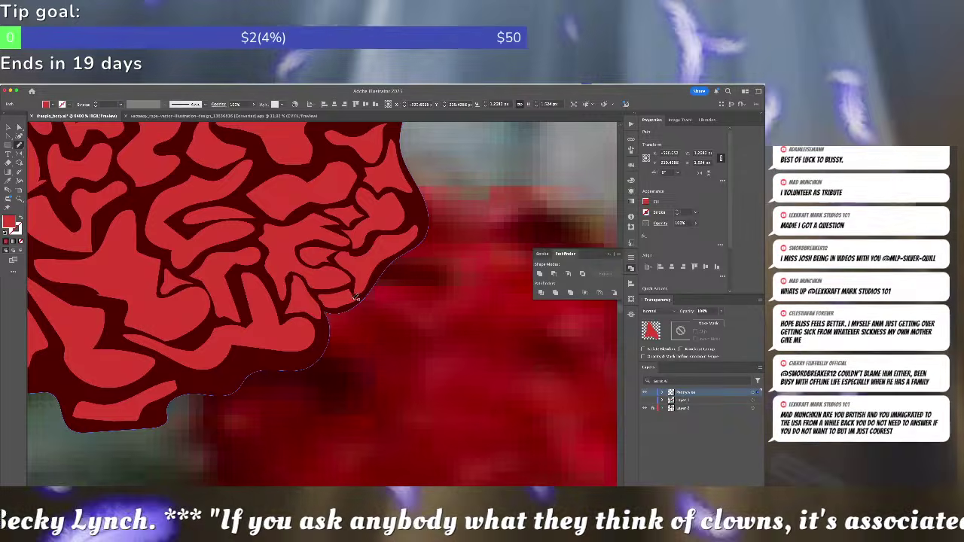
left_click_drag(357, 285, 325, 300)
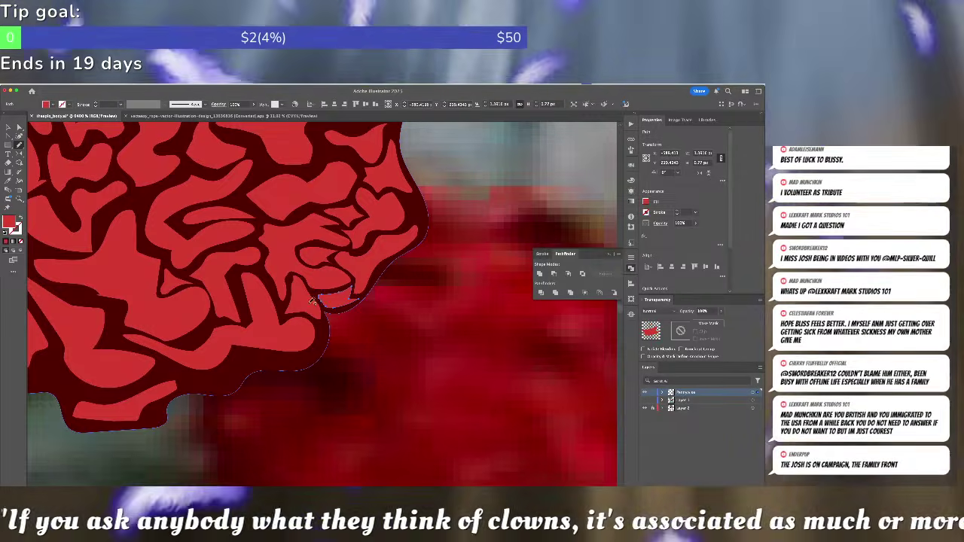
mouse_move(281, 355)
left_mouse_down()
mouse_move(243, 348)
mouse_move(229, 375)
mouse_move(212, 376)
mouse_move(226, 384)
mouse_move(244, 366)
mouse_move(297, 370)
mouse_move(318, 345)
mouse_move(213, 375)
mouse_move(154, 375)
left_mouse_up()
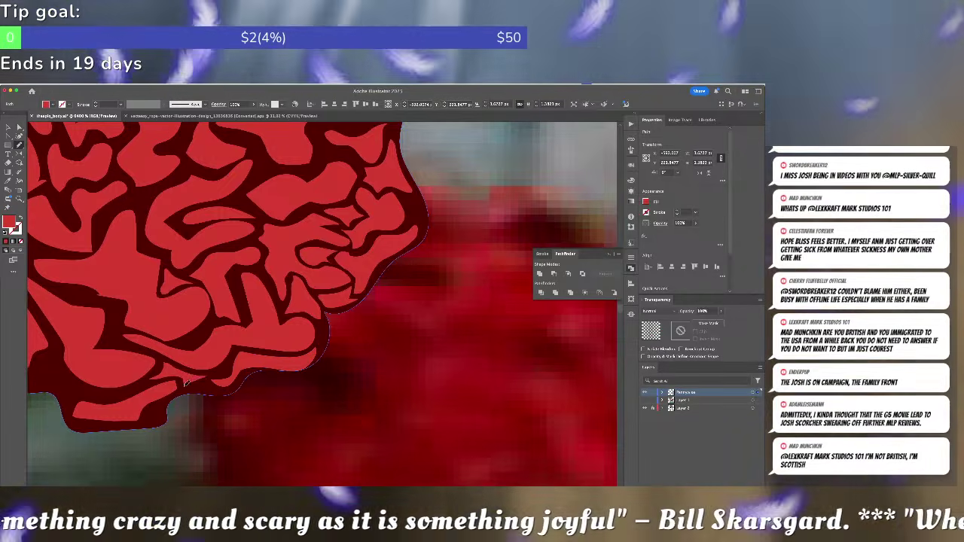
left_click_drag(204, 382, 209, 377)
- Draw a narrow bright red strand in the dark gap at the pom-pom's lower-left rim
key("super+minus")
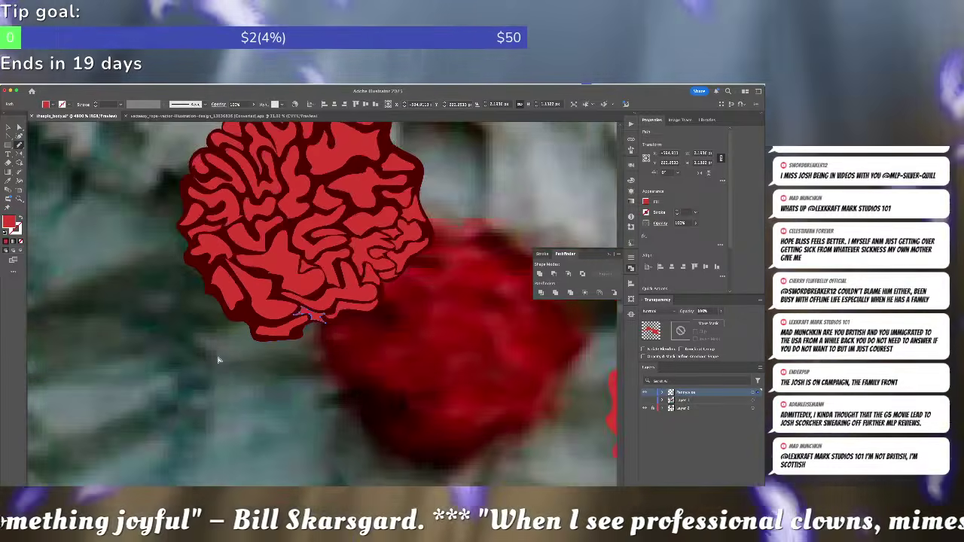
key("super+minus")
key("super+equal")
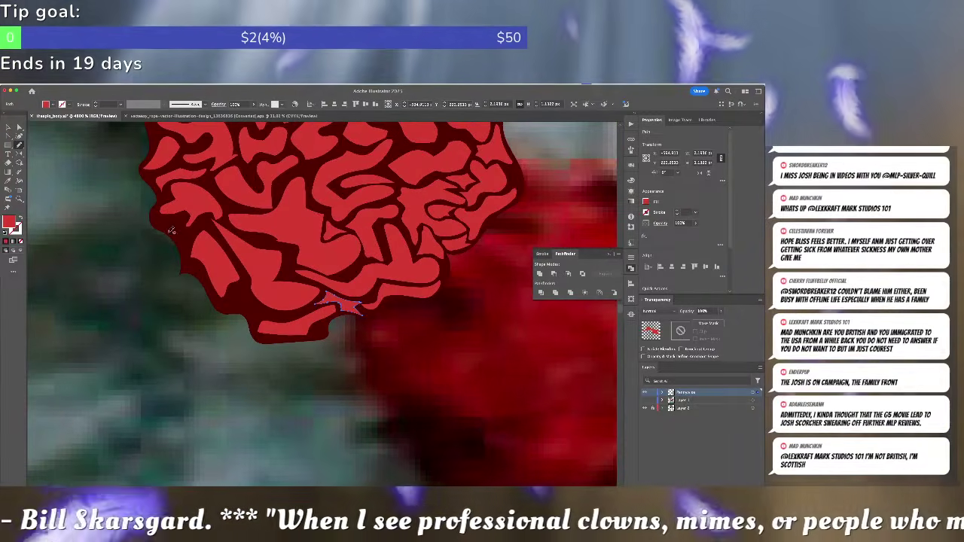
mouse_move(173, 219)
left_mouse_down()
mouse_move(190, 233)
mouse_move(184, 257)
left_mouse_up()
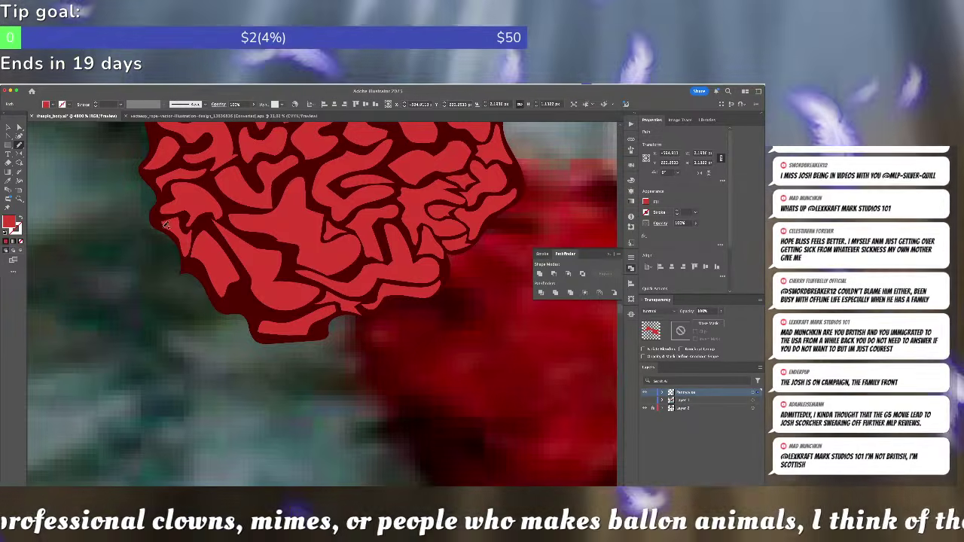
- Draw the last bright red strands in the dark gaps along the pom-pom's lower-left rim
left_click_drag(159, 220, 187, 255)
left_click_drag(235, 286, 283, 318)
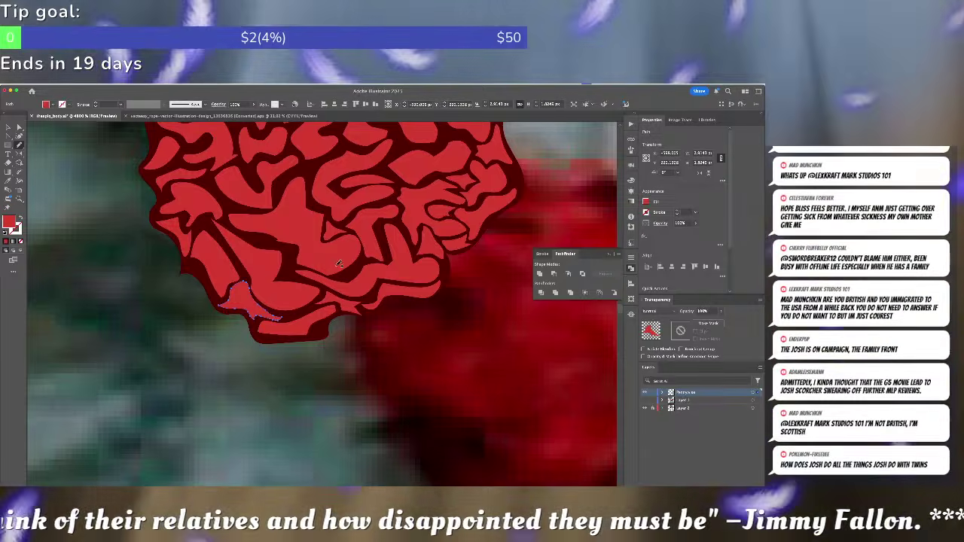
key("super+shift+a")
scroll(343, 277, "down", 15)
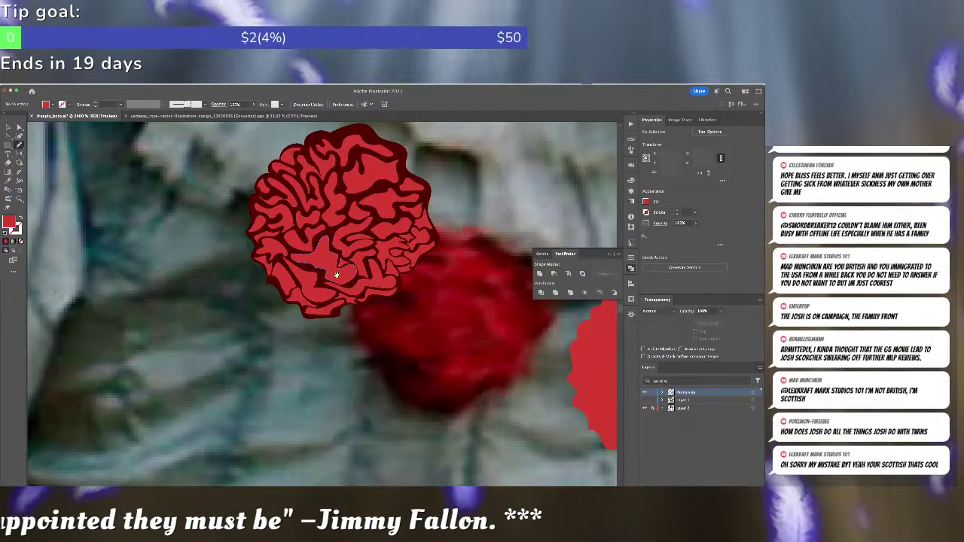
- Apply a linear gradient to the pom-pom's dark base and recolour its first stop with a near-black red sampled from the reference photo
scroll(339, 273, "up", 3)
left_click(298, 222)
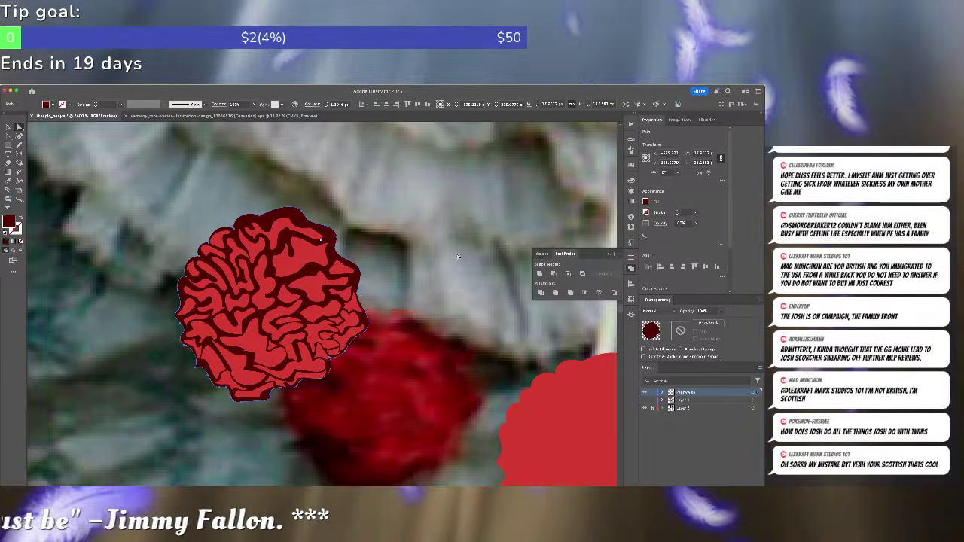
key("super+F9")
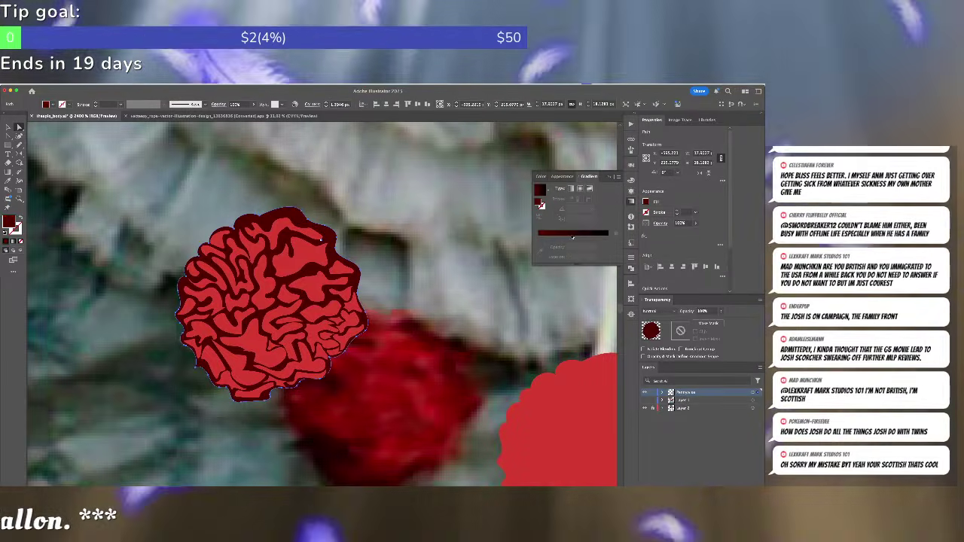
left_click(573, 234)
left_click(537, 246)
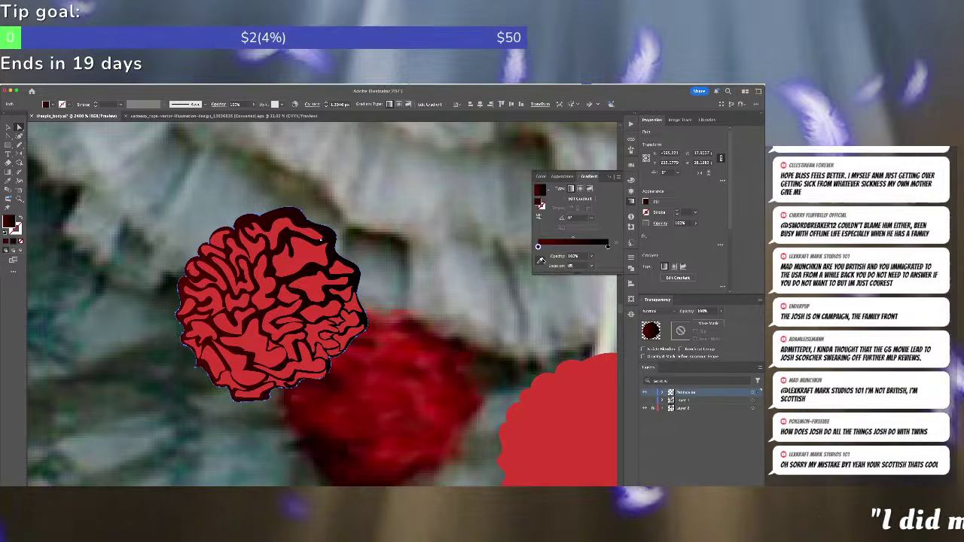
left_click(540, 260)
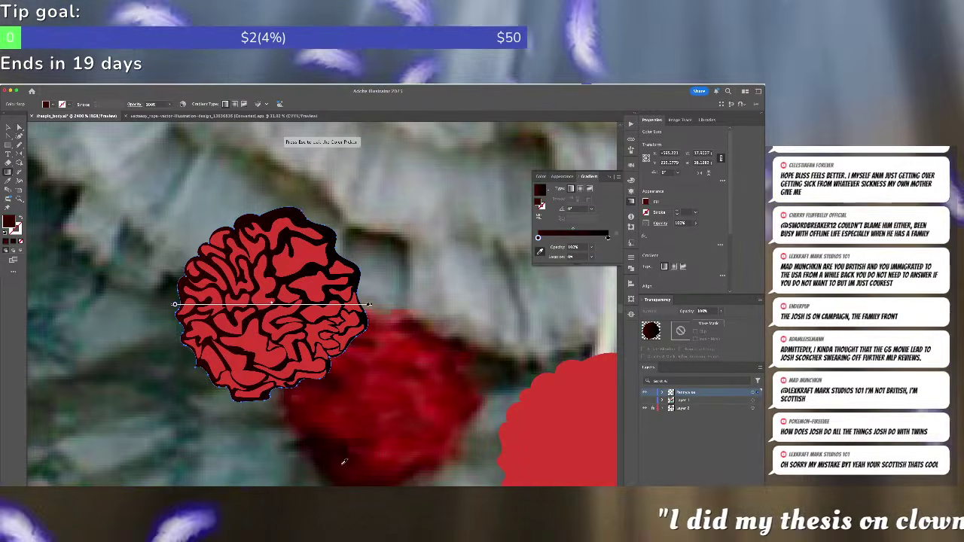
key("Escape")
- Give the base gradient a deep red middle stop and a muted red end stop sampled from the photo, angled at 45°
left_click(573, 239)
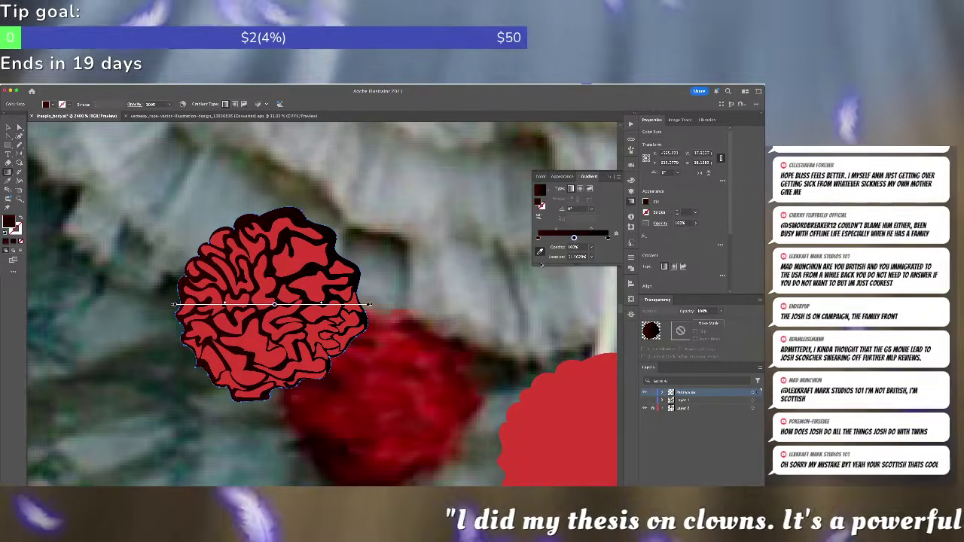
left_click(362, 379)
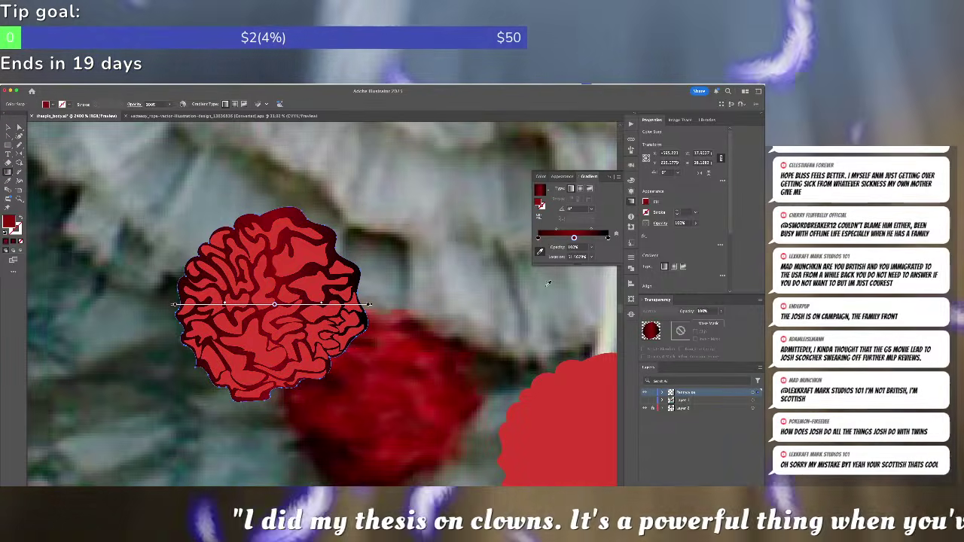
left_click(608, 238)
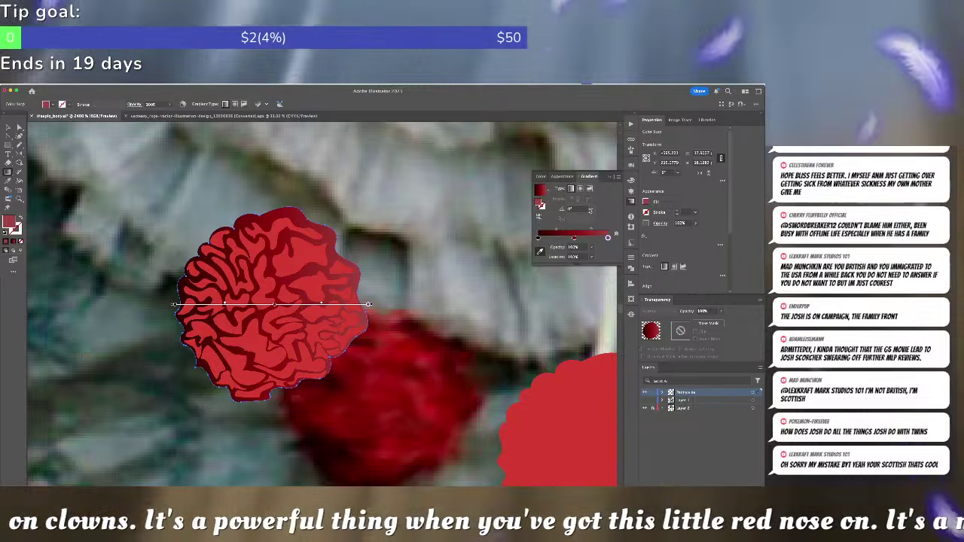
left_click(591, 208)
left_click(598, 257)
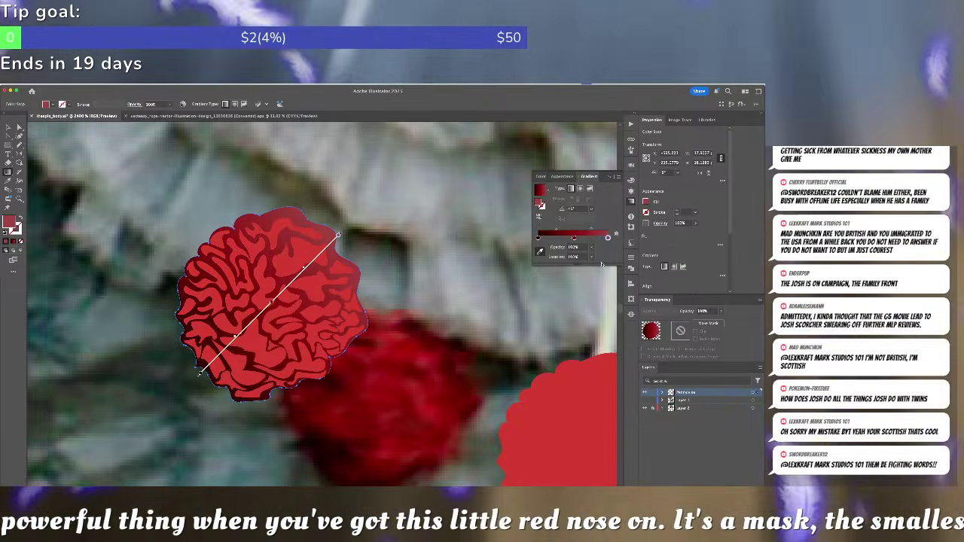
key("v")
left_click(498, 269)
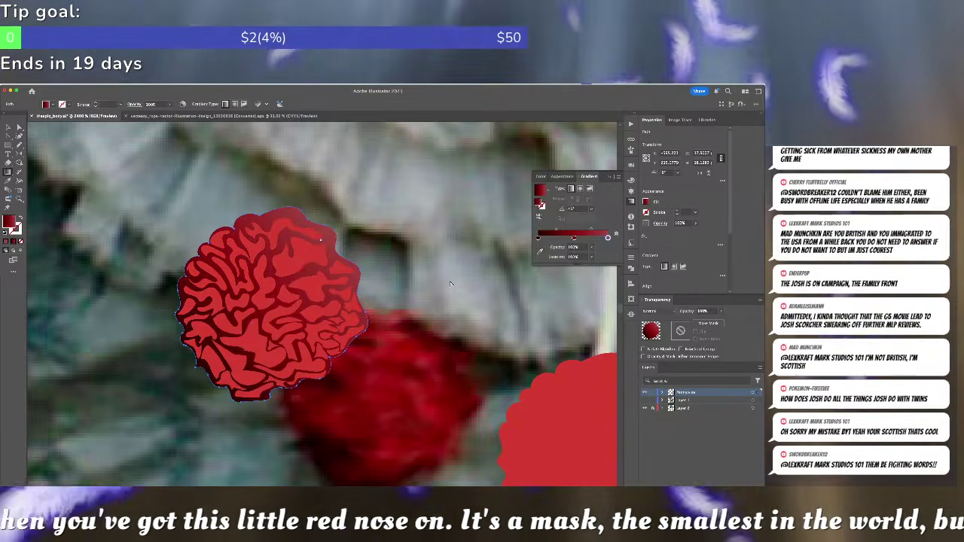
- Duplicate the pom-pom's base in front of the strands as an unfilled outline with a dark red stroke
key("ctrl+minus")
key("ctrl+minus")
key("ctrl+minus")
key("ctrl+minus")
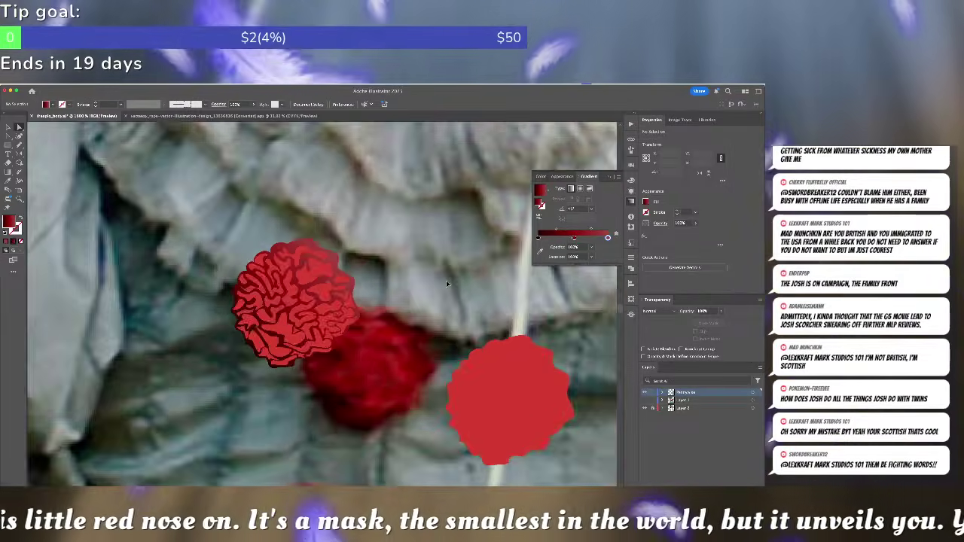
key("ctrl+plus")
key("ctrl+plus")
key("ctrl+plus")
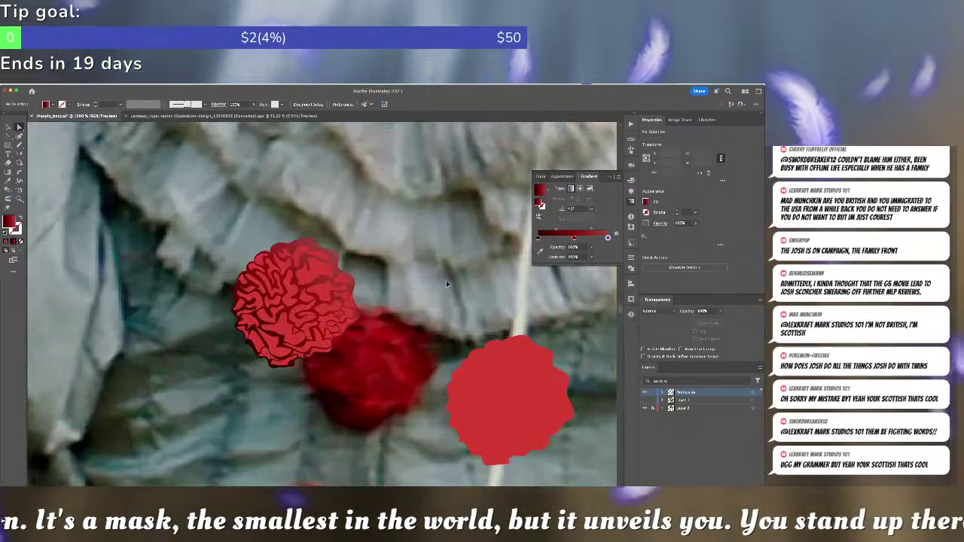
left_click(317, 248)
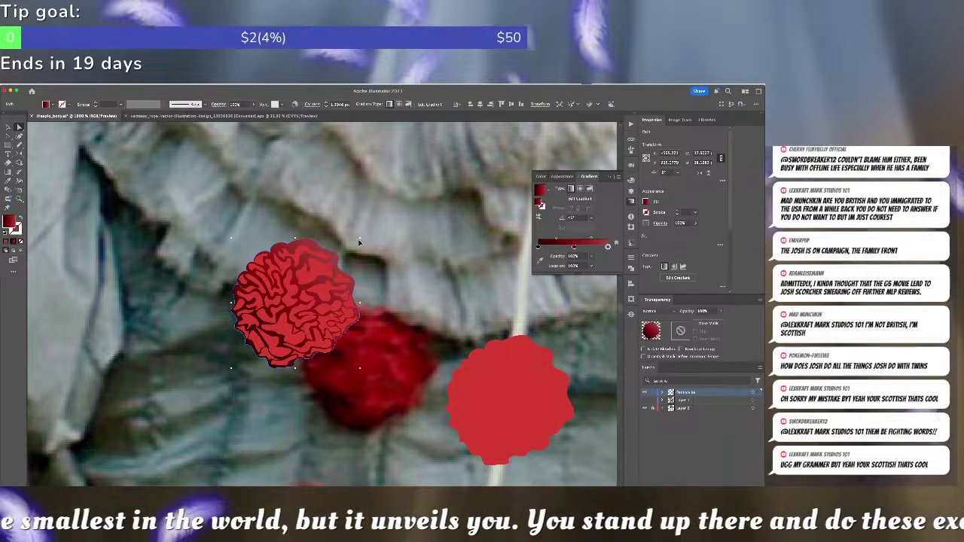
key("ctrl+x")
key("ctrl+f")
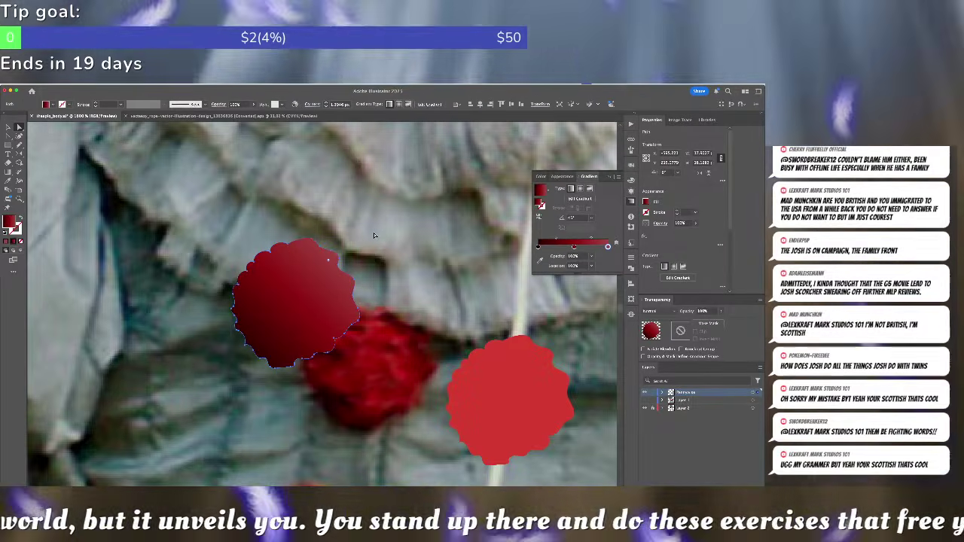
left_click(6, 242)
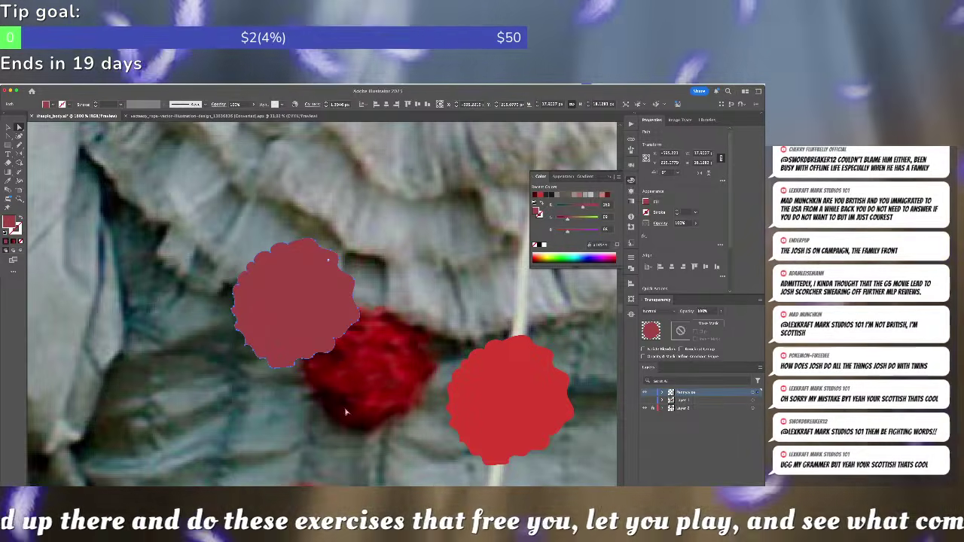
key("super+z")
key("super+z")
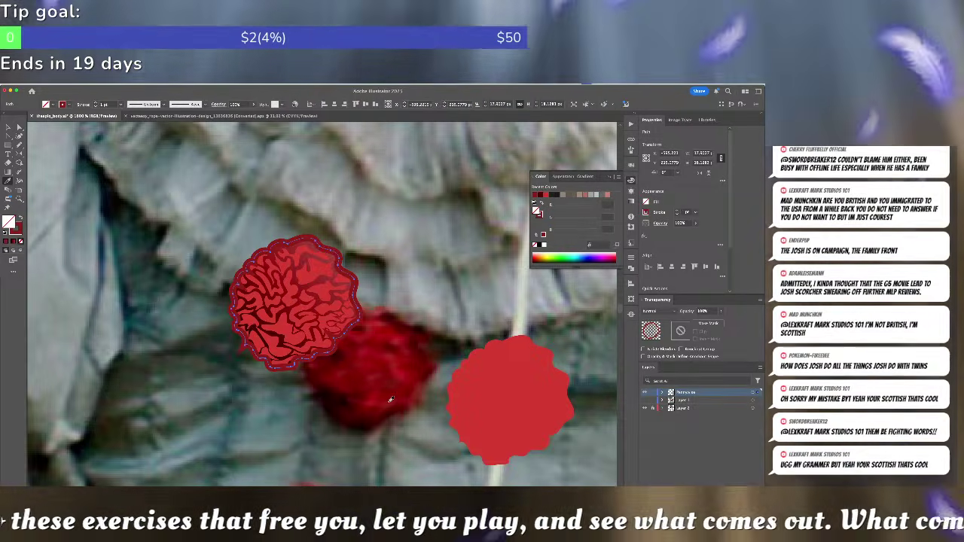
- Thin the pom-pom's outline stroke to 0.5 pt and recolour it a brighter red, hex c11714
left_click(631, 258)
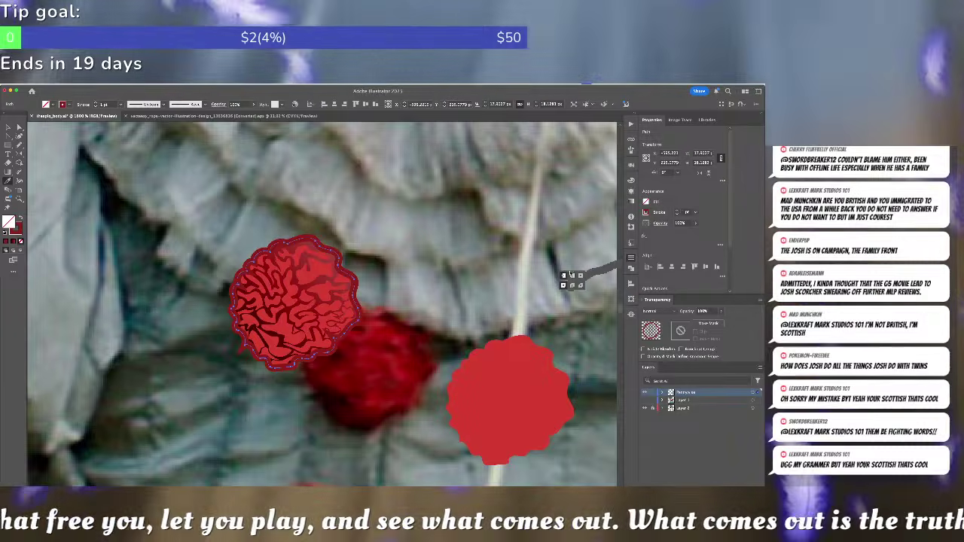
left_click(563, 268)
left_click(563, 268)
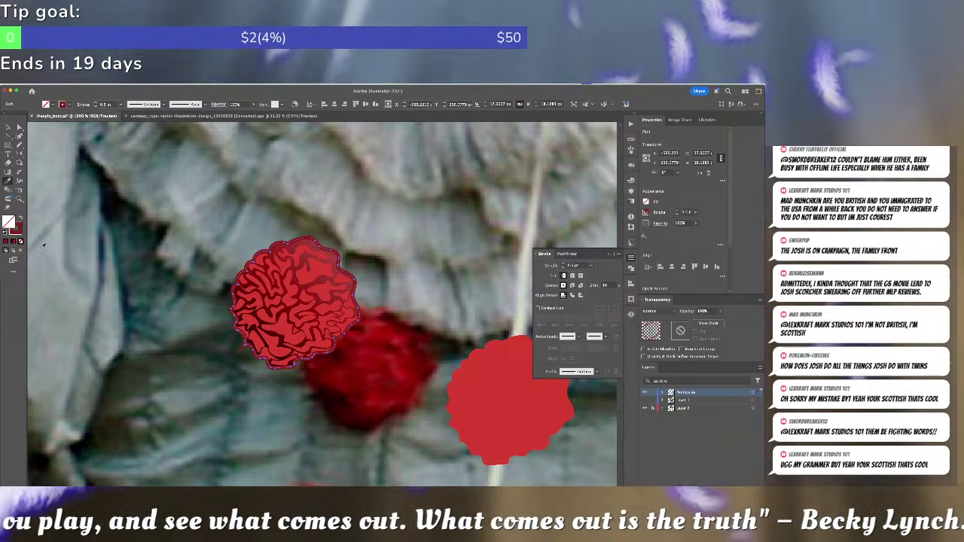
double_click(15, 233)
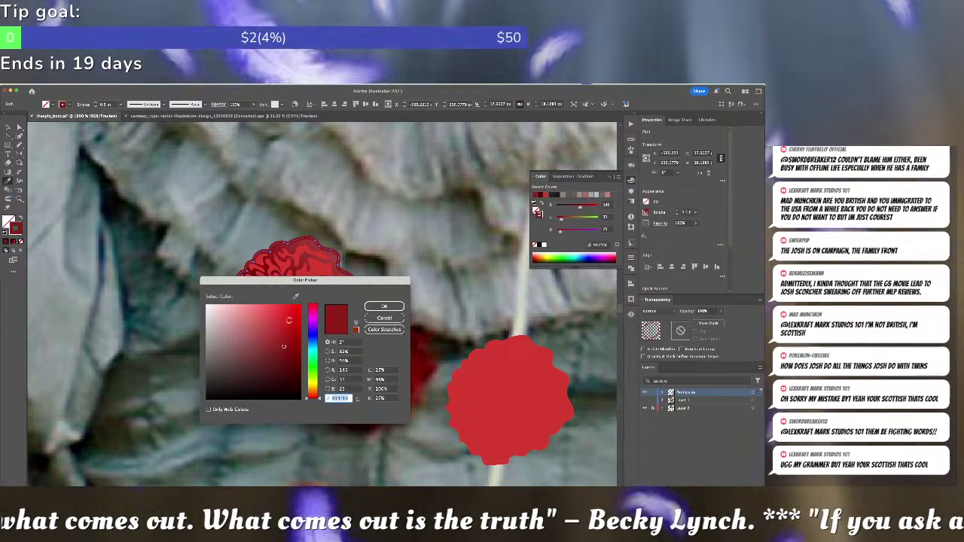
left_click(291, 327)
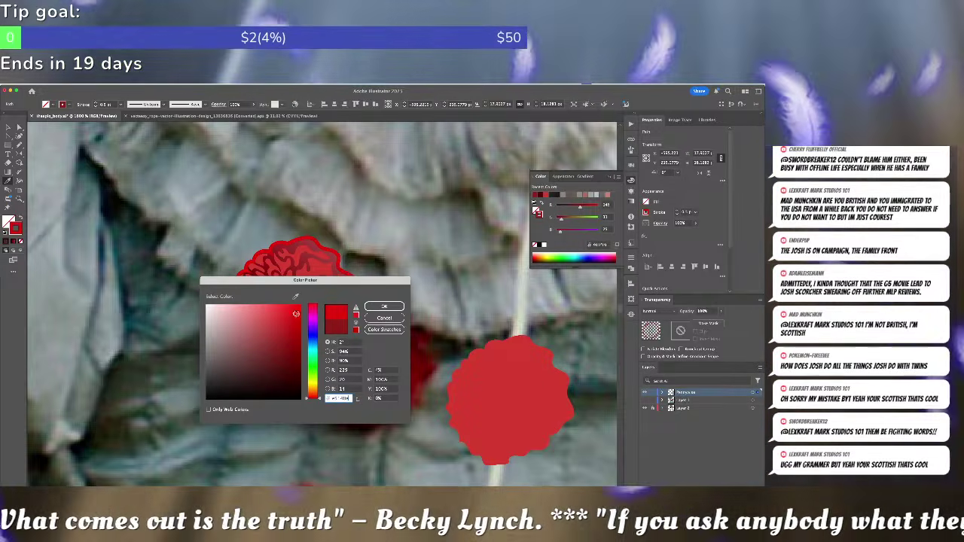
left_click_drag(292, 327, 291, 329)
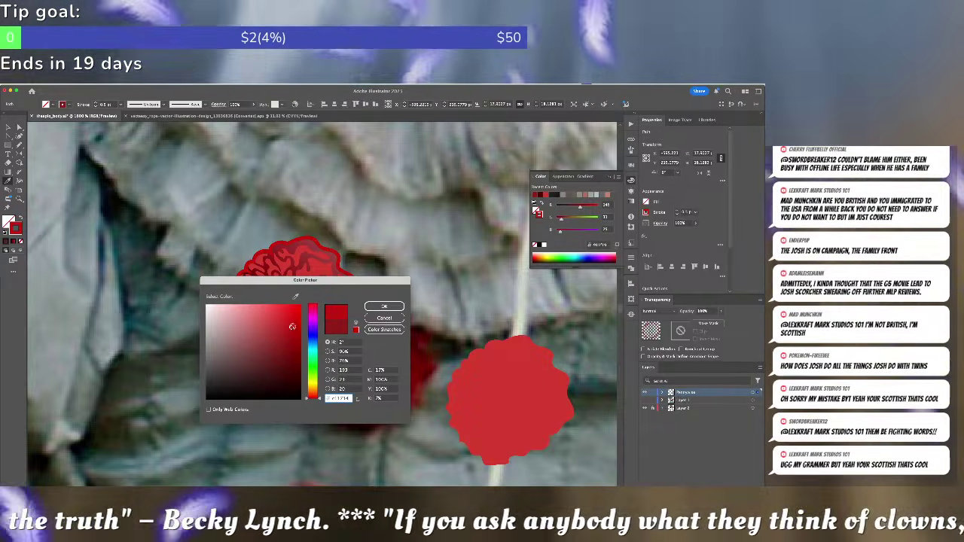
left_click(385, 306)
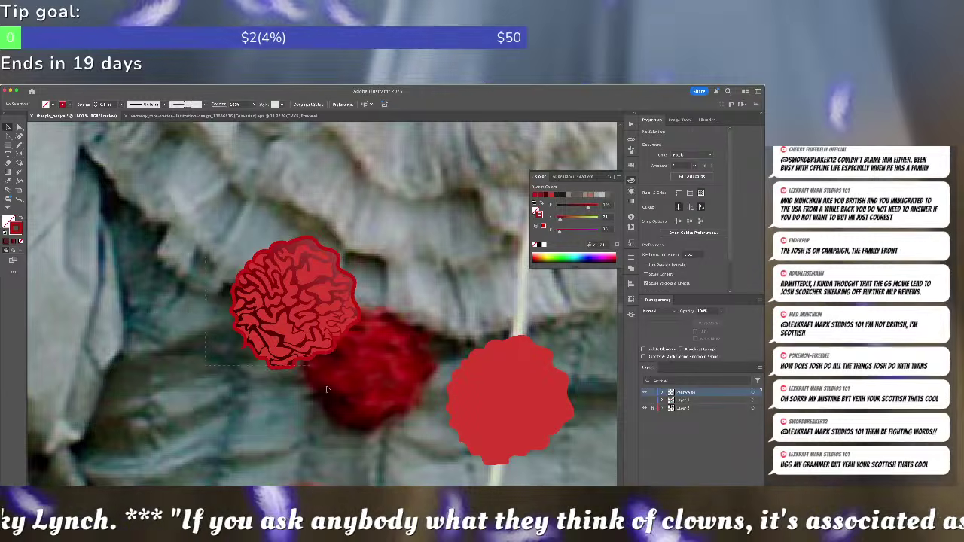
- Group all the finished pom-pom artwork and cut it from beside the reference pom-pom
left_click_drag(205, 226, 370, 395)
key("super+minus")
key("super+minus")
key("super+minus")
key("super+minus")
key("super+minus")
left_click(370, 395)
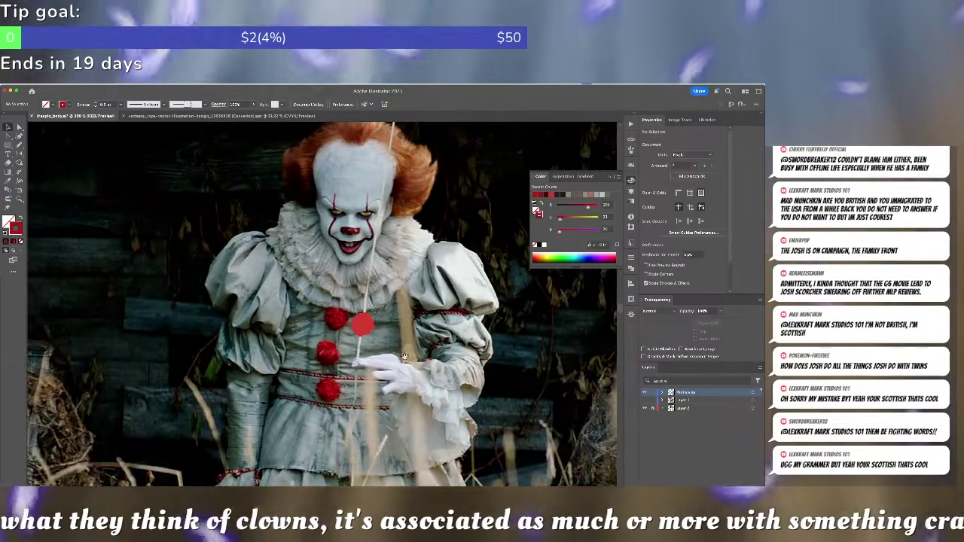
- Paste the grouped pom-pom at the front edge of the pony's chest, below the ruffled collar
left_click_drag(460, 357, 163, 309)
left_click_drag(580, 365, 281, 312)
left_click_drag(550, 381, 323, 334)
left_click_drag(485, 398, 172, 286)
left_click_drag(527, 402, 221, 242)
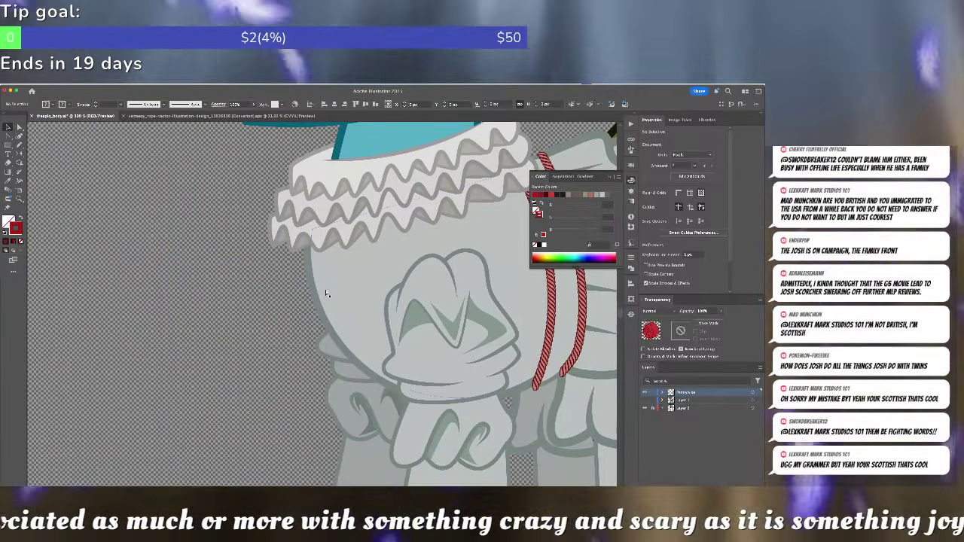
key("ctrl+v")
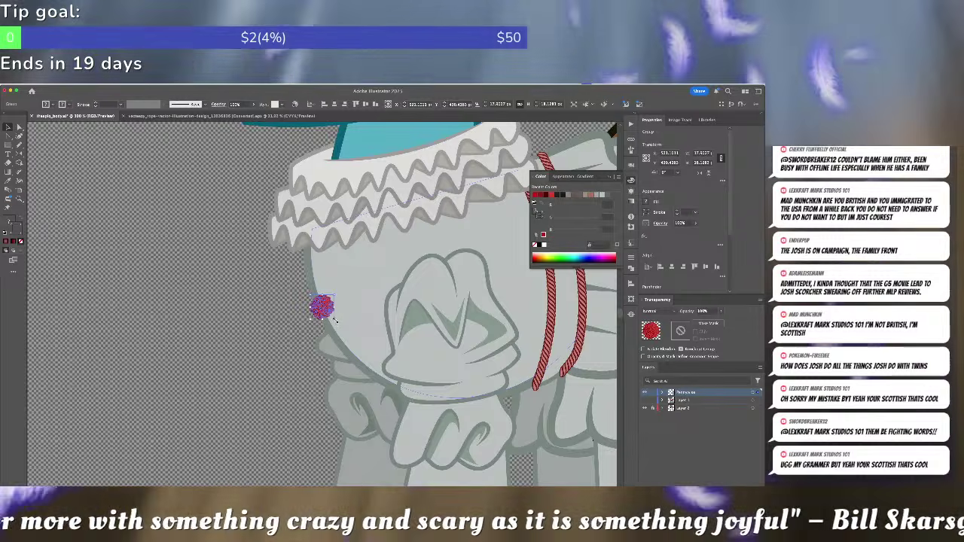
- Enlarge the pom-pom, arrange three copies down the chest's front edge and stack them behind the raised leg
mouse_move(330, 315)
left_mouse_down()
mouse_move(322, 282)
mouse_move(340, 340)
mouse_move(379, 380)
left_mouse_up()
left_click(381, 286)
left_click(337, 335, "shift")
left_click(319, 285, "shift")
key("super+x")
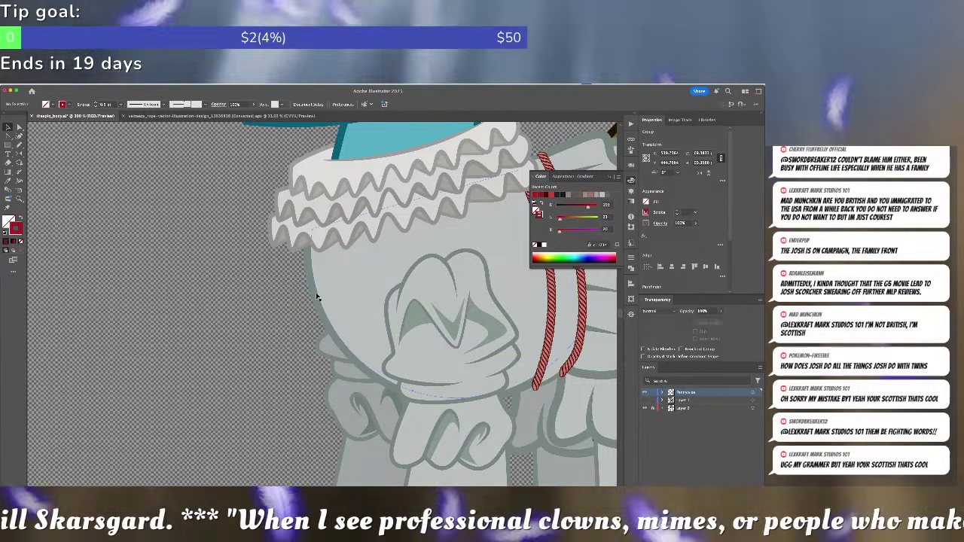
key("super+f")
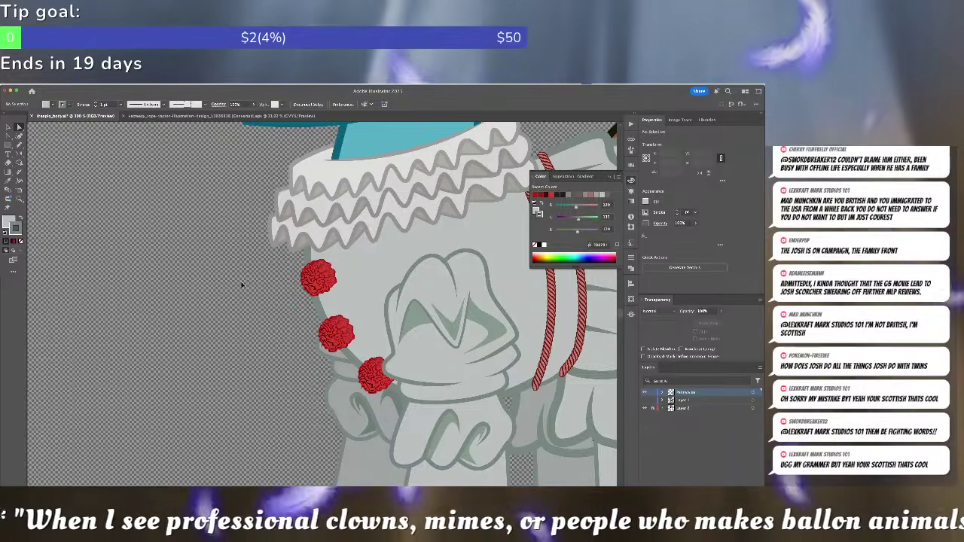
- Paste a copy of the three pom-poms over the pony's legs beside the black shoes
key("super+minus")
key("super+minus")
key("super+minus")
key("super+equal")
key("super+equal")
left_click_drag(266, 331, 107, 177)
key("super+v")
left_click_drag(343, 339, 305, 288)
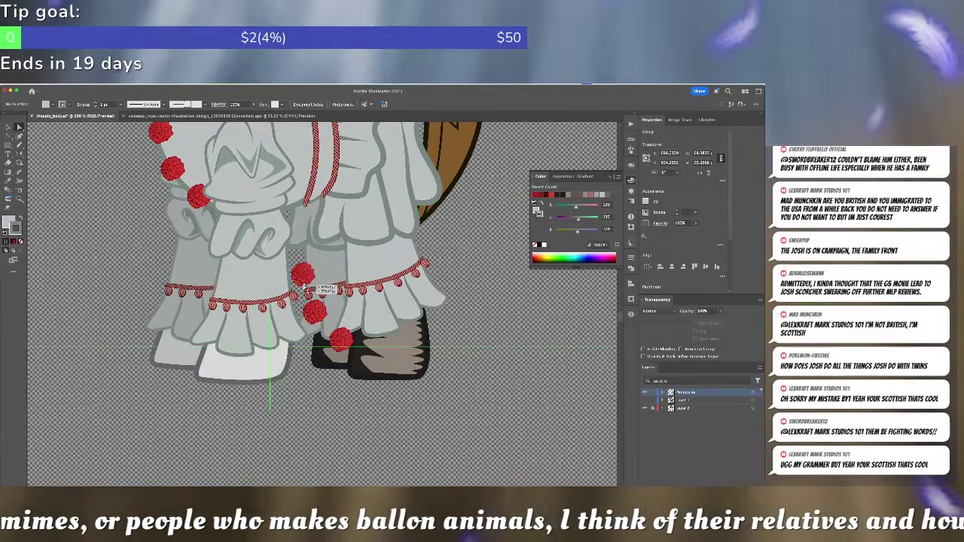
- Delete the surplus pasted pom-poms and place one enlarged pom-pom on the toe of the front black shoe
left_click(304, 286)
key("Delete")
mouse_move(338, 341)
left_mouse_down()
mouse_move(349, 363)
mouse_move(323, 334)
mouse_move(351, 355)
left_mouse_up()
left_click_drag(318, 322, 317, 354)
key("Delete")
left_click(317, 358)
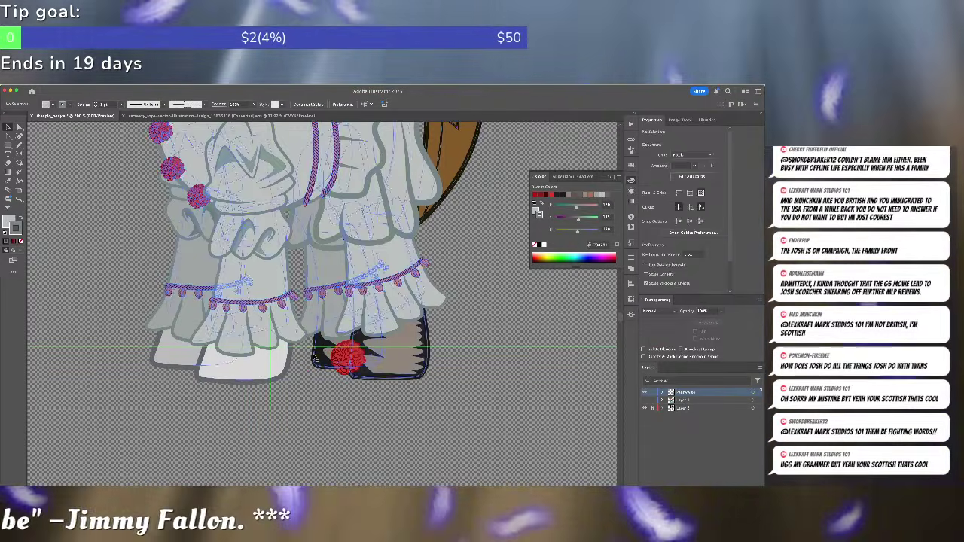
- Place another pom-pom copy on the back black shoe's toe, with the front shoe's pom-pom stacked in front
key("super+z")
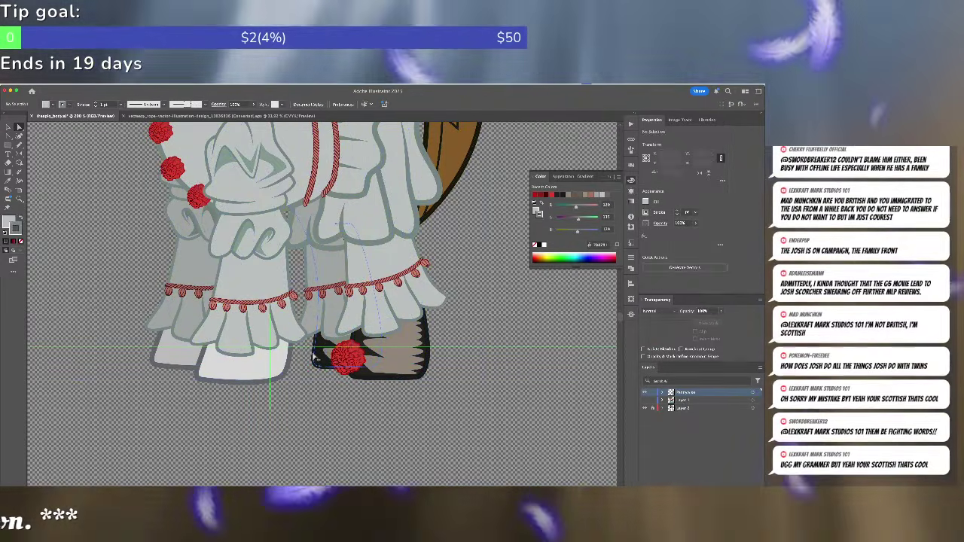
key("super+z")
key("super+shift+a")
left_click(350, 361)
key("Delete")
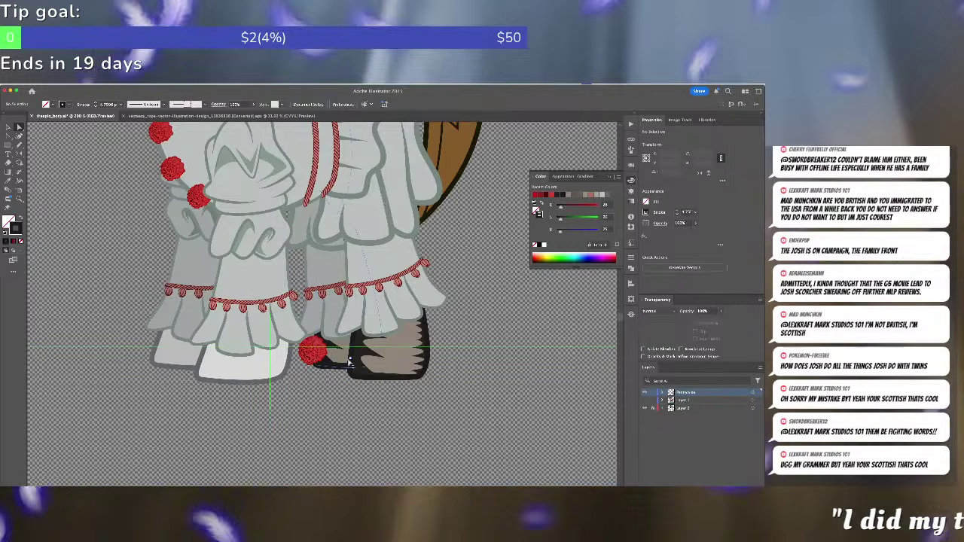
left_click(350, 362)
key("super+z")
key("super+z")
key("super+z")
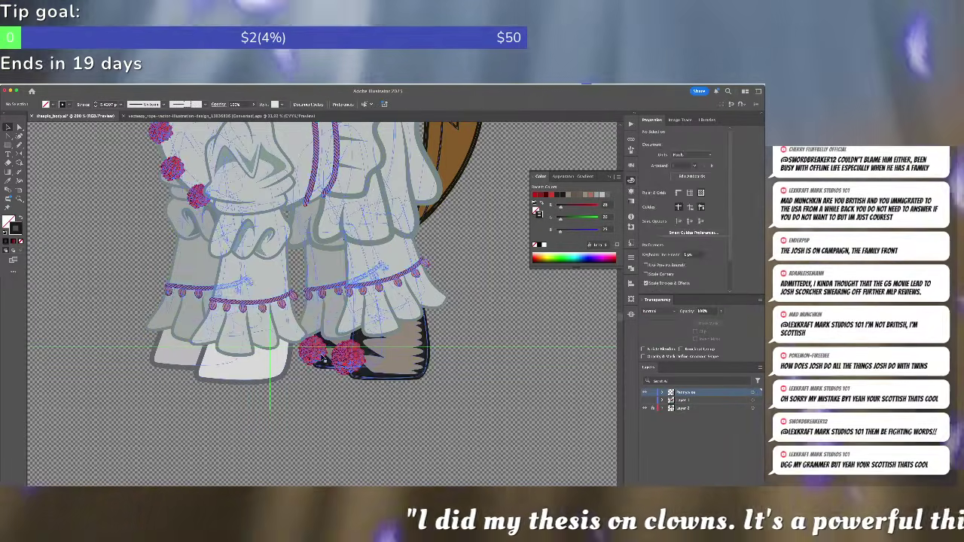
- Darken the colours of the pom-pom on the back black shoe with Recolor Artwork
double_click(320, 353)
left_click(320, 353)
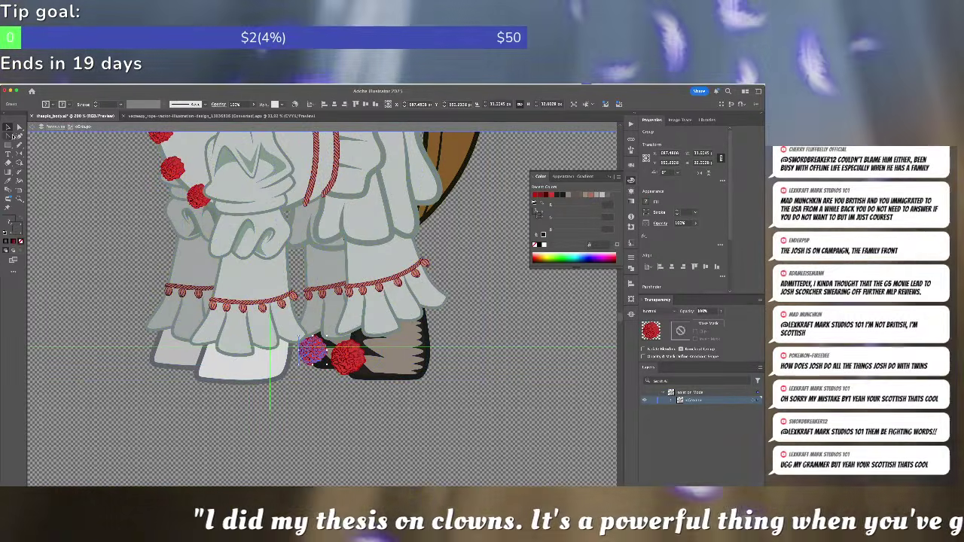
left_click(58, 82)
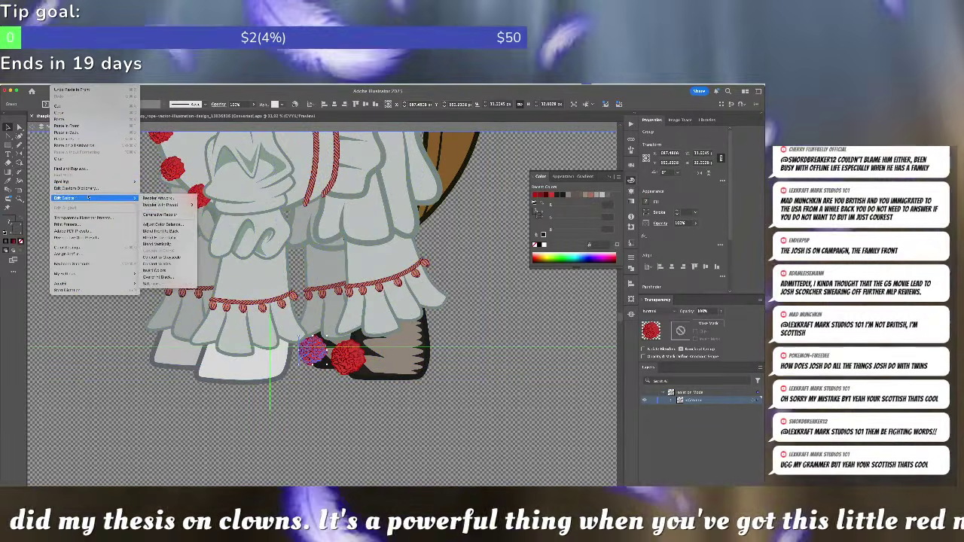
left_click(162, 198)
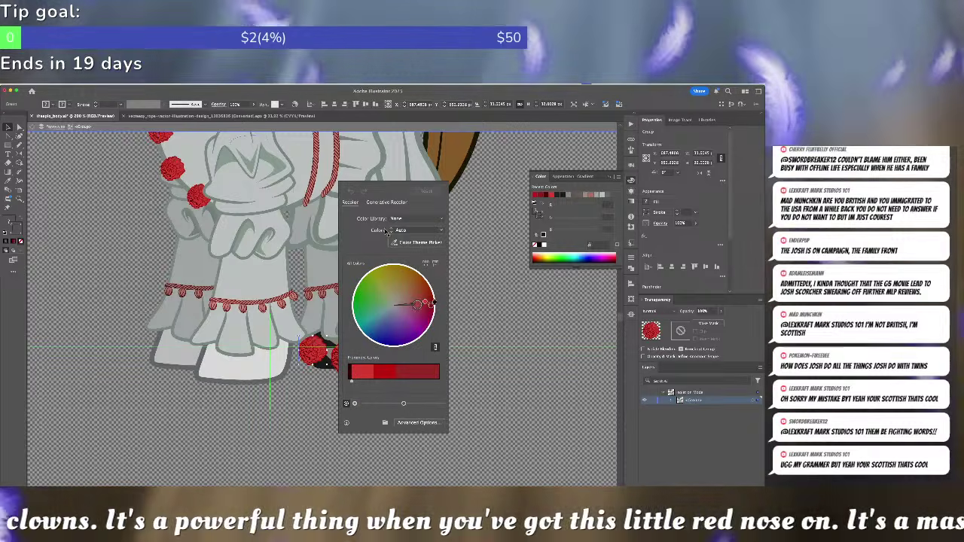
left_click_drag(404, 405, 393, 404)
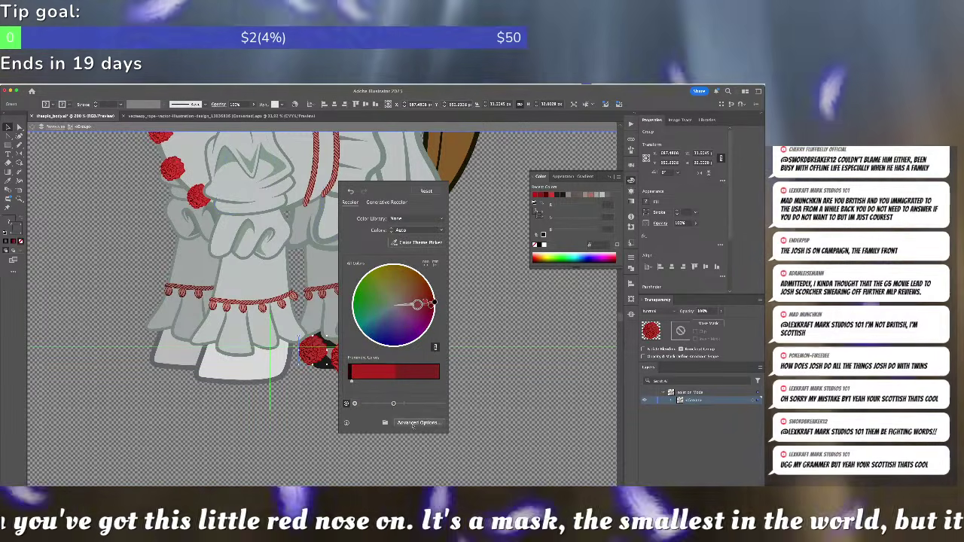
left_click(416, 422)
left_click(692, 418)
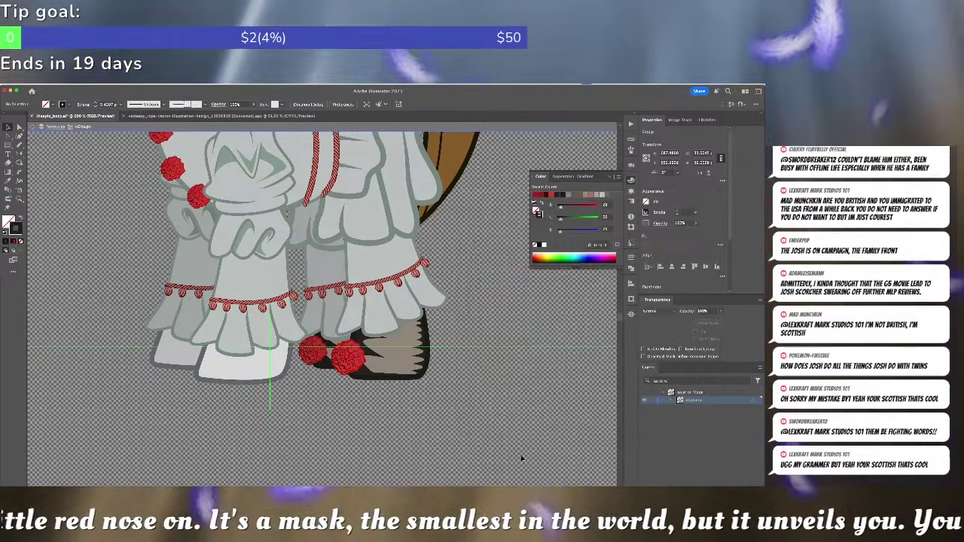
- Examine the whole dressed pony beside the Pennywise reference images
key("ctrl+minus")
key("ctrl+minus")
key("ctrl+minus")
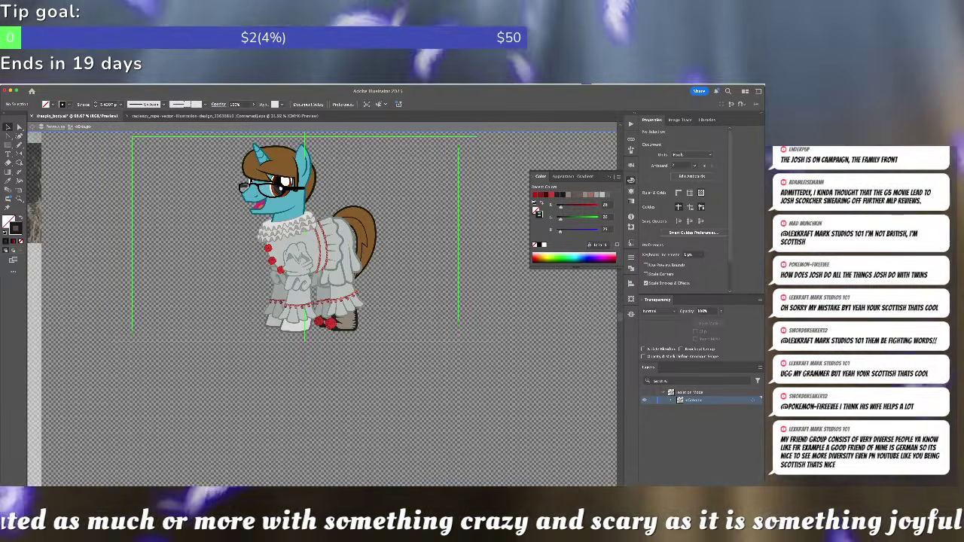
left_click(458, 304)
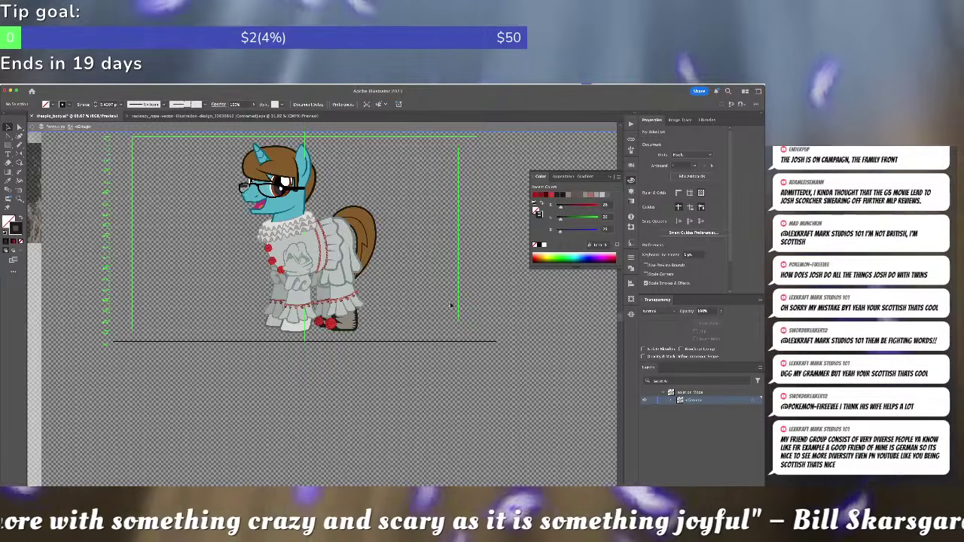
scroll(389, 293, "left", 10)
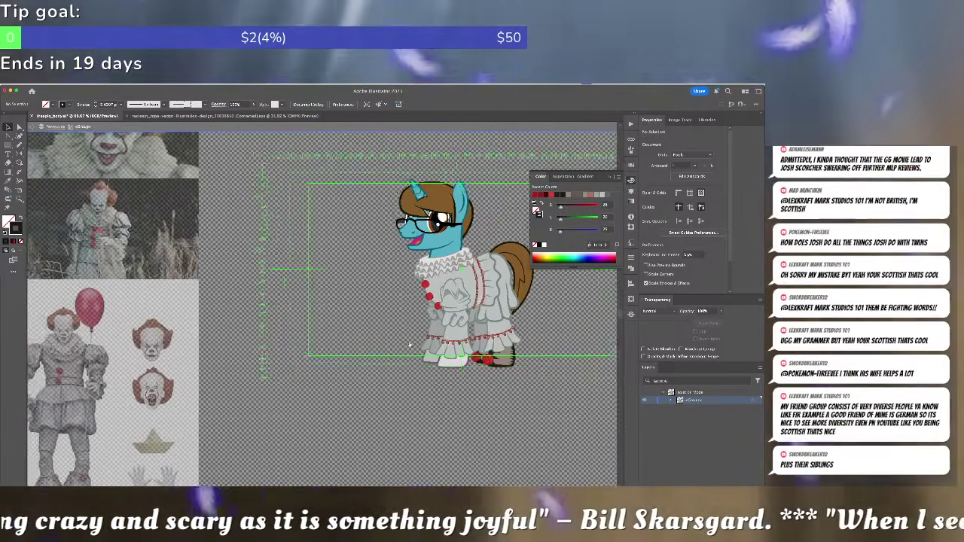
mouse_move(401, 344)
left_mouse_down()
mouse_move(374, 346)
mouse_move(399, 347)
left_mouse_up()
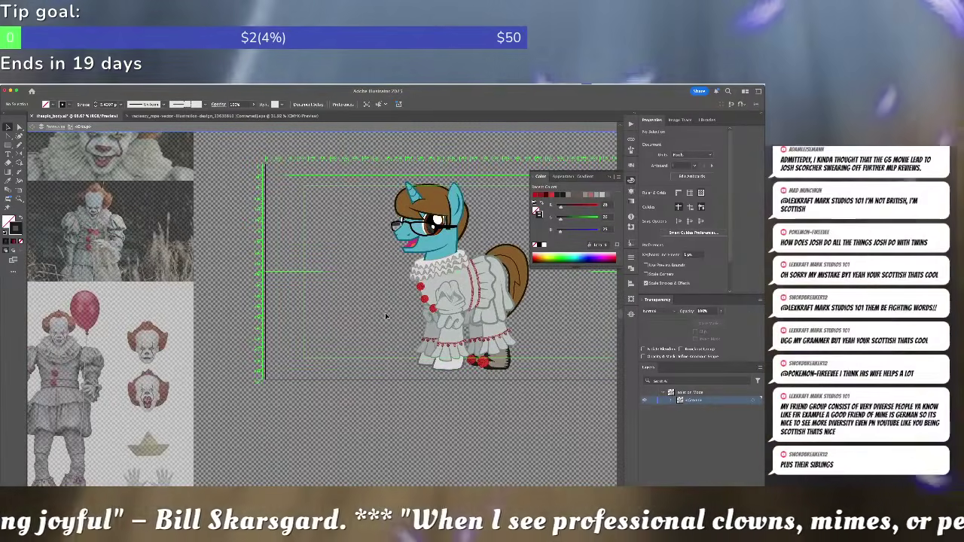
scroll(385, 312, "right", 3)
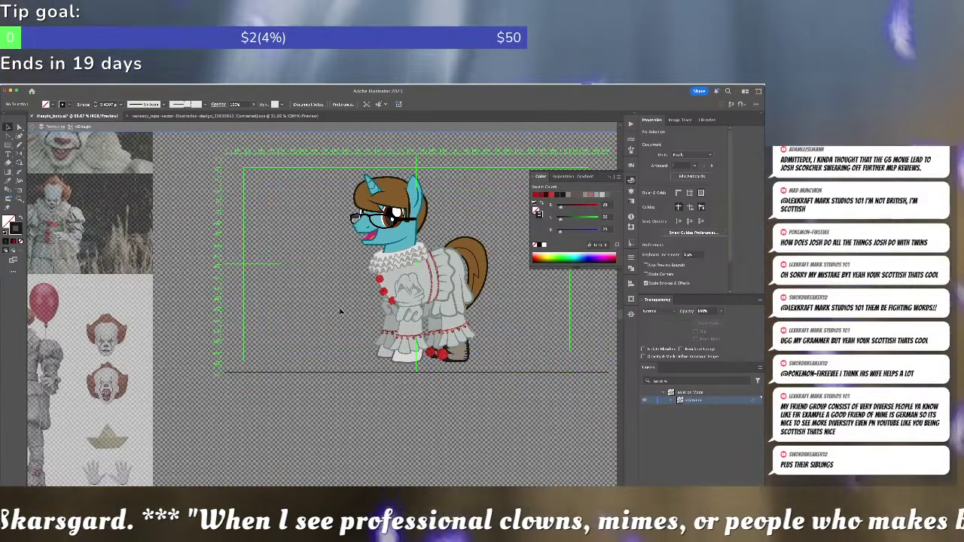
scroll(339, 315, "left", 8)
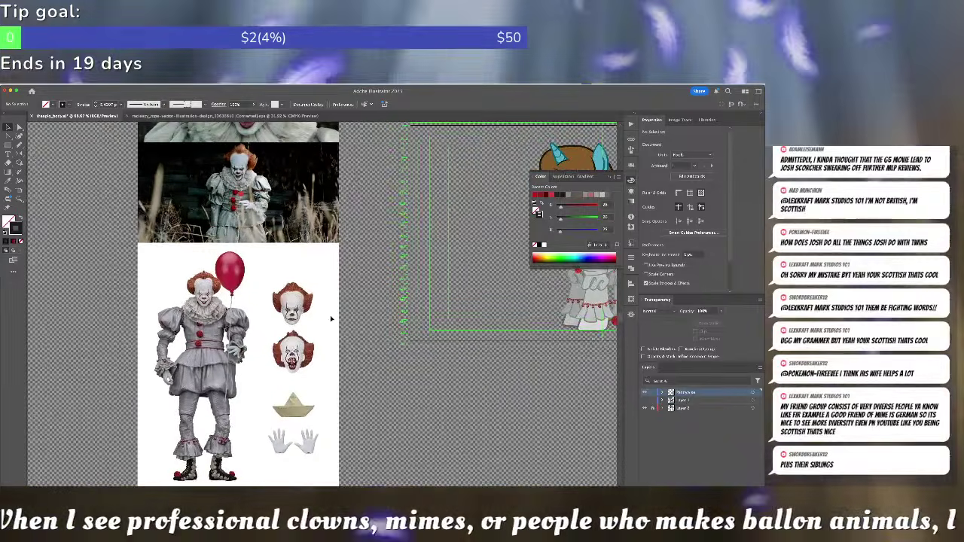
- Sample the orange hair colour from the full-figure Pennywise photo as the fill
key("v")
left_click_drag(282, 204, 304, 364)
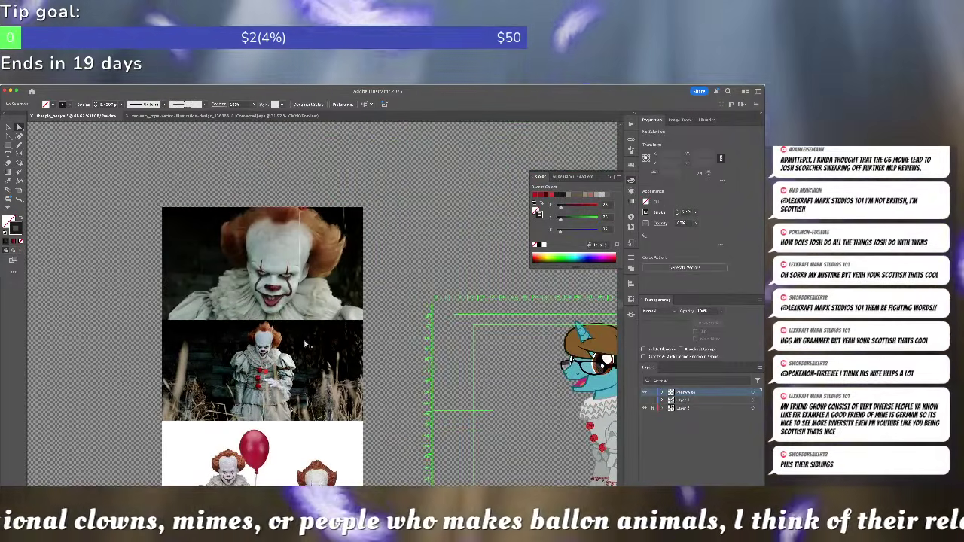
scroll(305, 344, "up", 3)
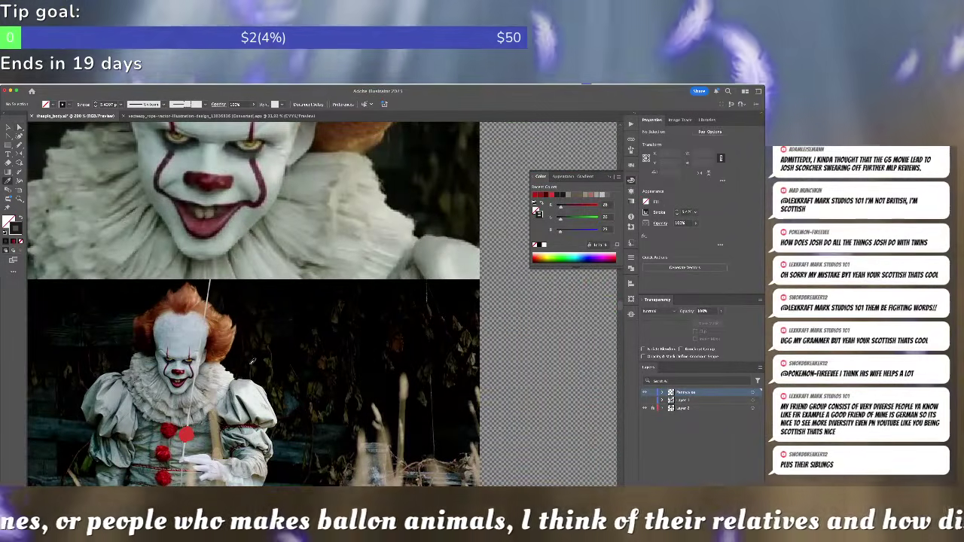
key("x")
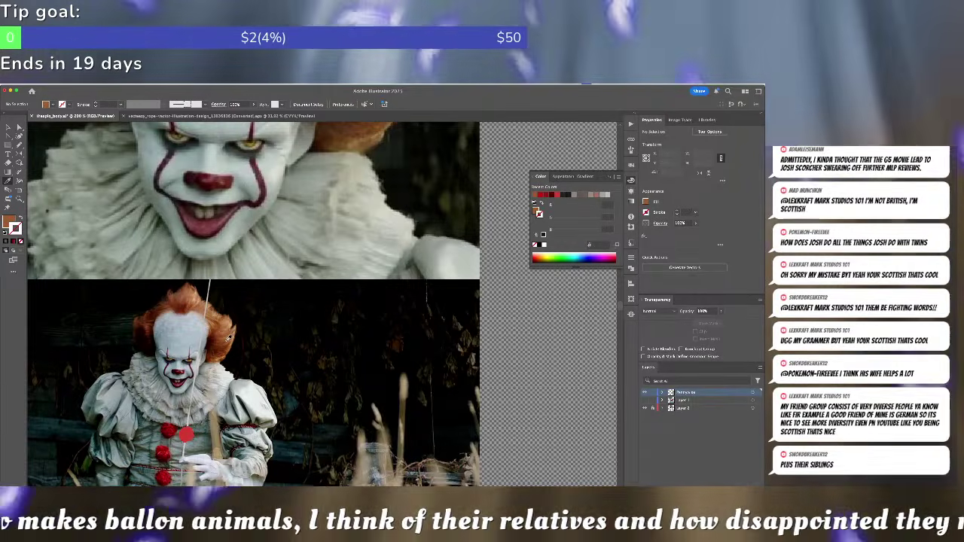
- Delete the outline and brown fill of the pony's mane over the forehead and crown
left_click_drag(405, 335, 140, 312)
left_click_drag(452, 311, 128, 234)
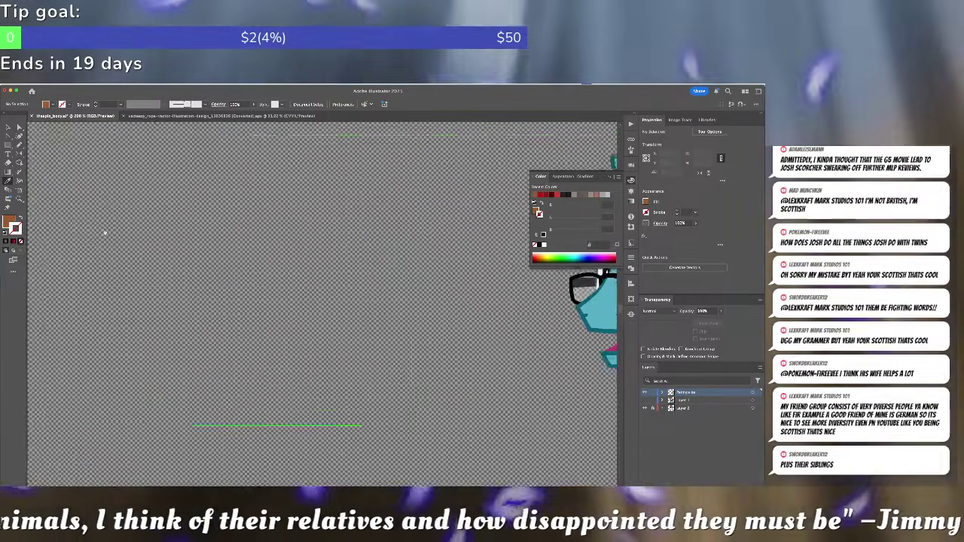
left_click_drag(381, 326, 176, 274)
left_click_drag(311, 304, 160, 319)
scroll(159, 320, "right", 5)
scroll(255, 255, "down", 2)
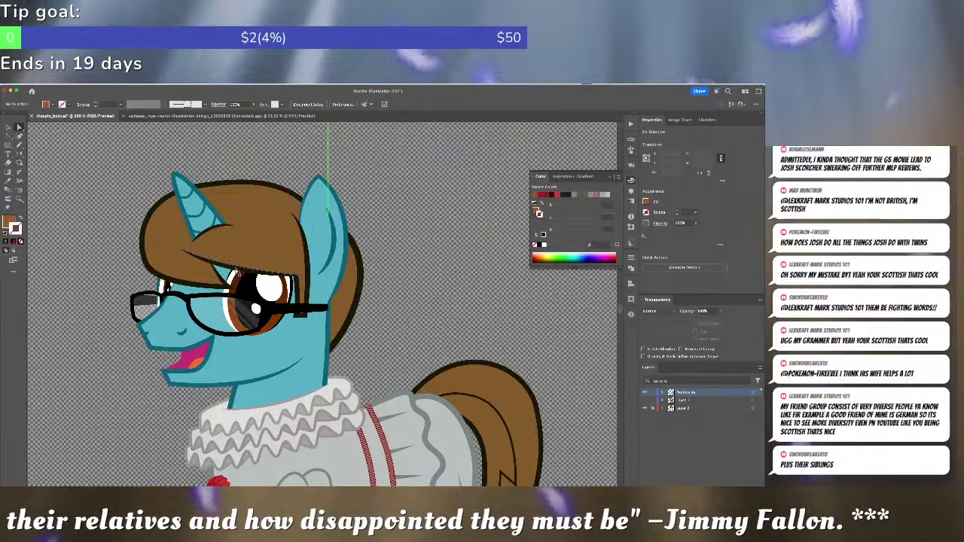
left_click(238, 273)
key("Delete")
key("Delete")
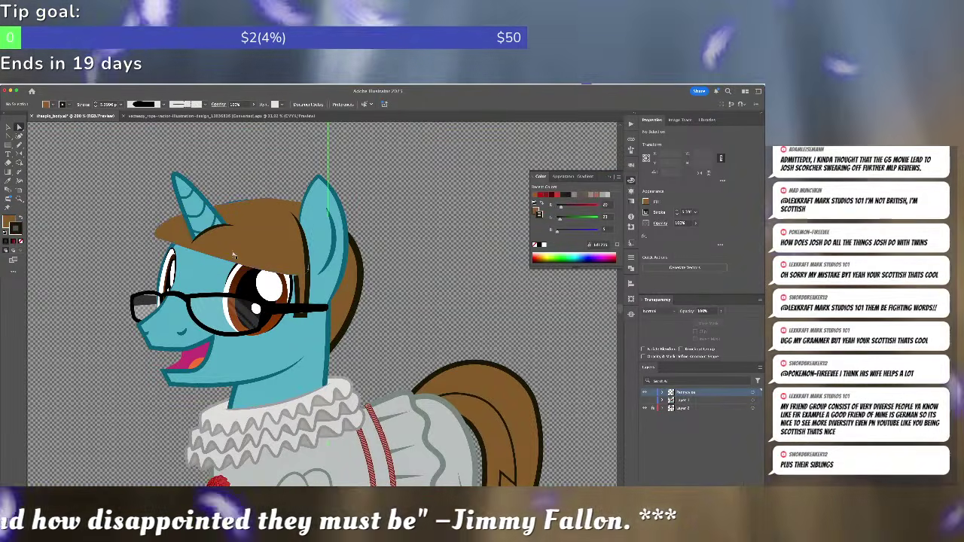
left_click(233, 255)
key("Delete")
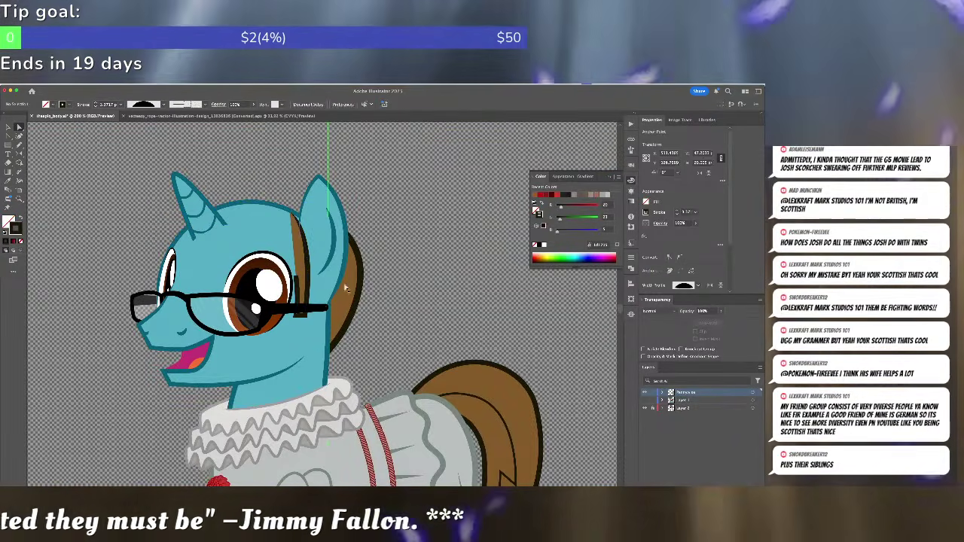
- Delete the remaining brown mane pieces beside the eye and behind the ear
left_click(350, 285)
key("Delete")
left_click(305, 289)
key("Delete")
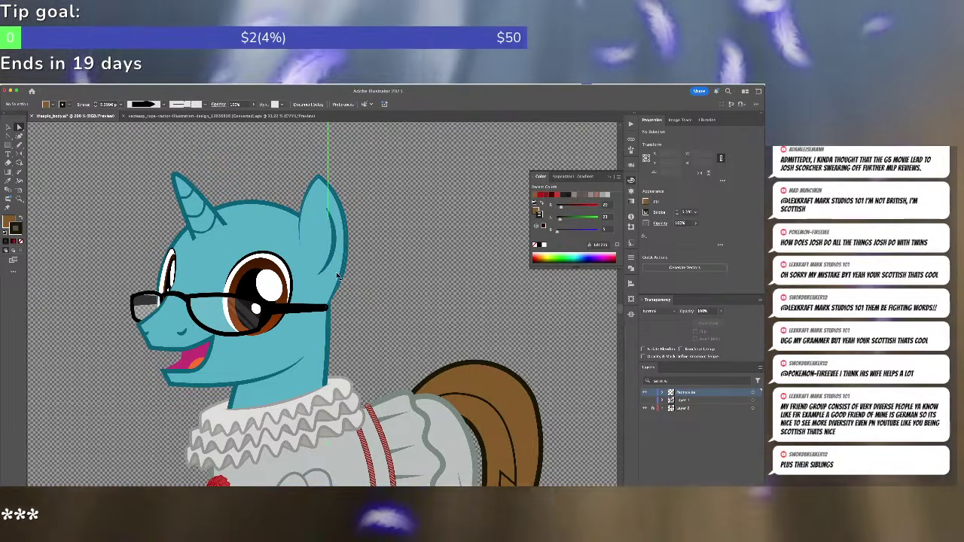
- Set the fill to the orange-brown hair colour sampled from the close-up Pennywise photo
key("super+minus")
key("super+minus")
key("super+minus")
key("super+minus")
key("super+minus")
key("super+plus")
key("super+plus")
key("super+plus")
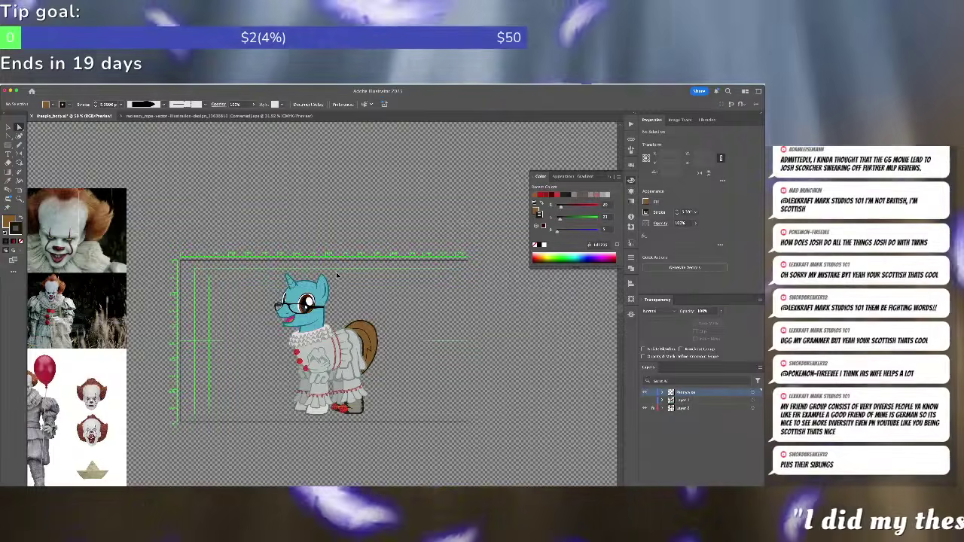
left_click_drag(302, 275, 544, 295)
key("i")
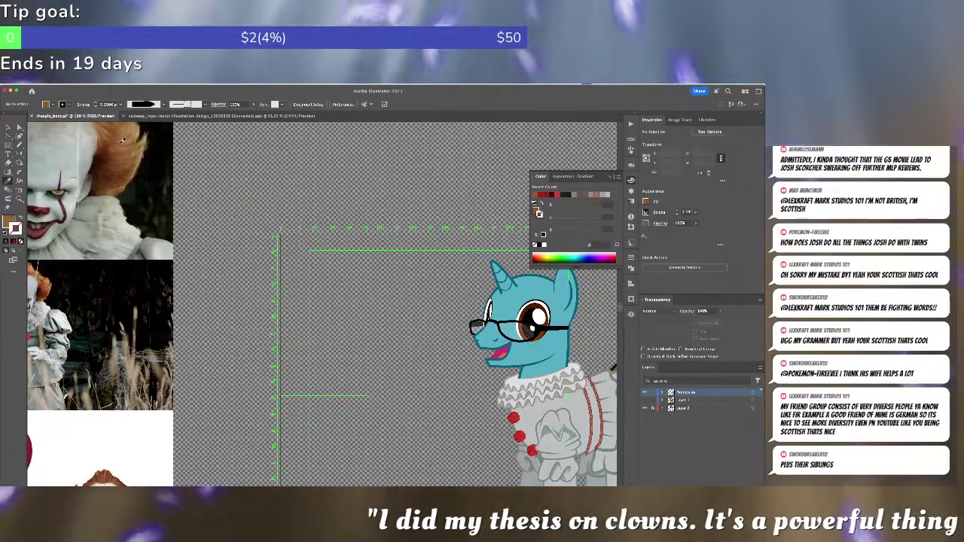
- Draw a spiky clown wig freehand, covering the forehead and crown and flaring out behind the ear
scroll(156, 230, "right", 10)
scroll(155, 230, "down", 2)
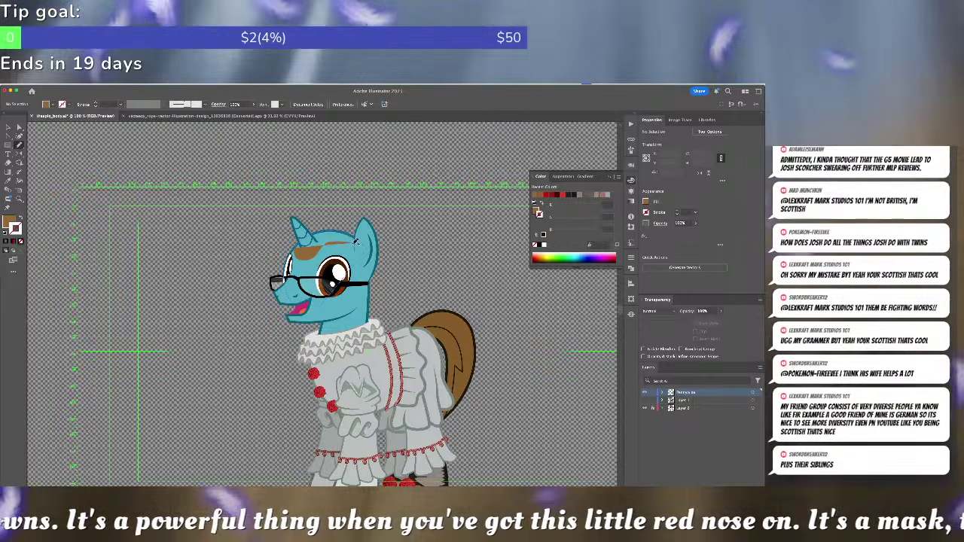
mouse_move(368, 285)
left_mouse_down()
mouse_move(372, 302)
mouse_move(418, 287)
mouse_move(428, 261)
mouse_move(412, 258)
left_mouse_up()
key("super+minus")
key("super+minus")
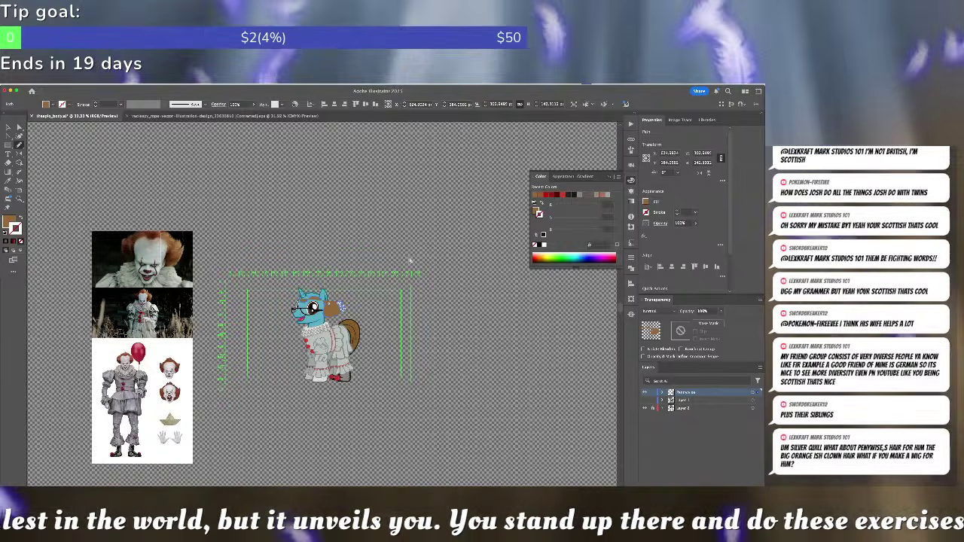
key("super+equal")
key("super+equal")
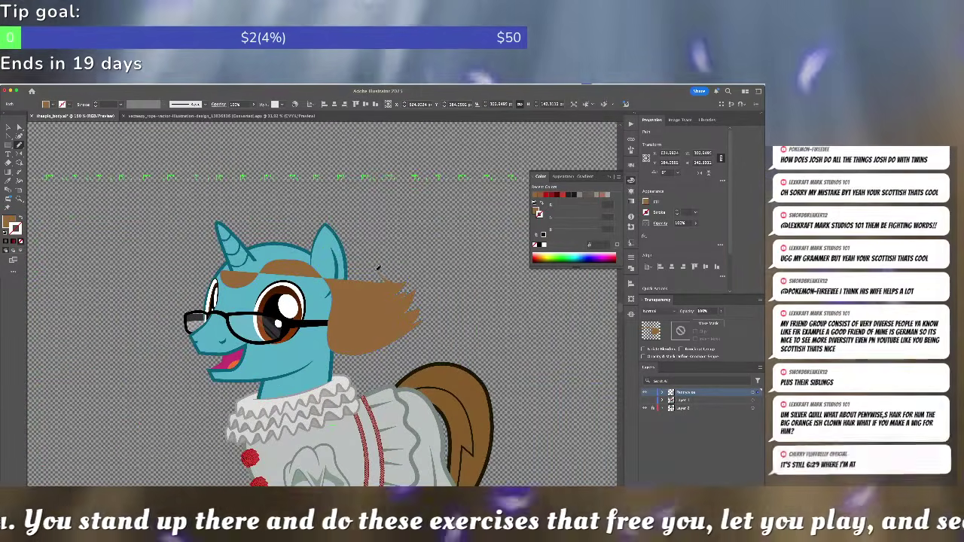
mouse_move(336, 225)
left_mouse_down()
mouse_move(330, 187)
mouse_move(321, 201)
mouse_move(319, 190)
mouse_move(305, 199)
mouse_move(307, 186)
mouse_move(286, 205)
mouse_move(288, 189)
mouse_move(280, 189)
mouse_move(255, 220)
mouse_move(223, 236)
mouse_move(209, 276)
left_mouse_up()
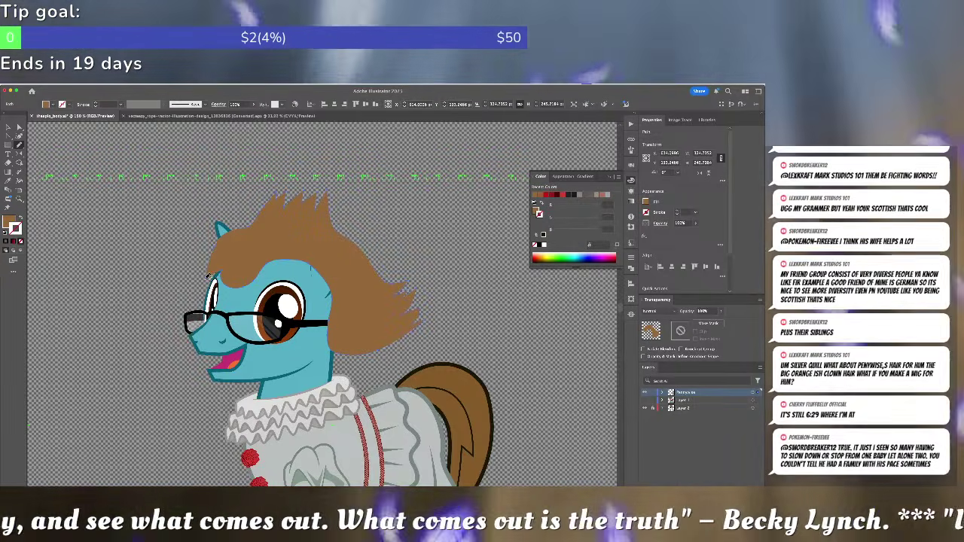
- Nudge the anchor points of the wig's rear spikes closer to the pony's head
key("a")
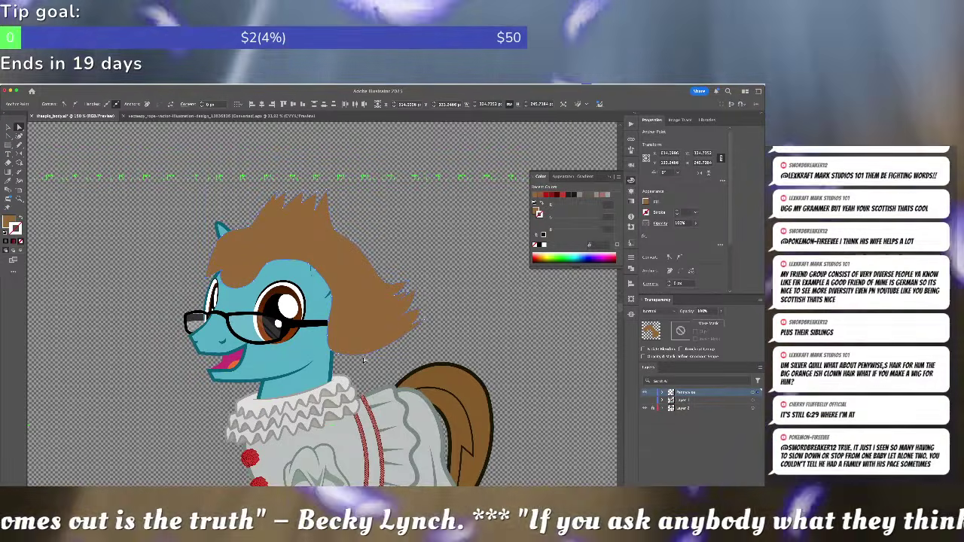
key("shift+Left")
key("shift+Left")
key("shift+Left")
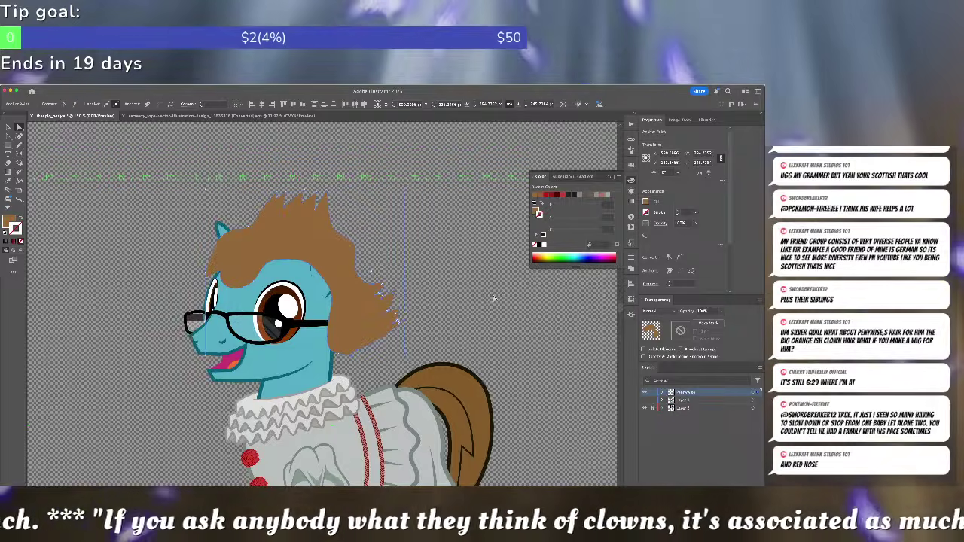
- Move the wig into the head's artwork group and stack it behind the ear and horn
key("ctrl+equal")
key("ctrl+equal")
left_click_drag(315, 234, 396, 242)
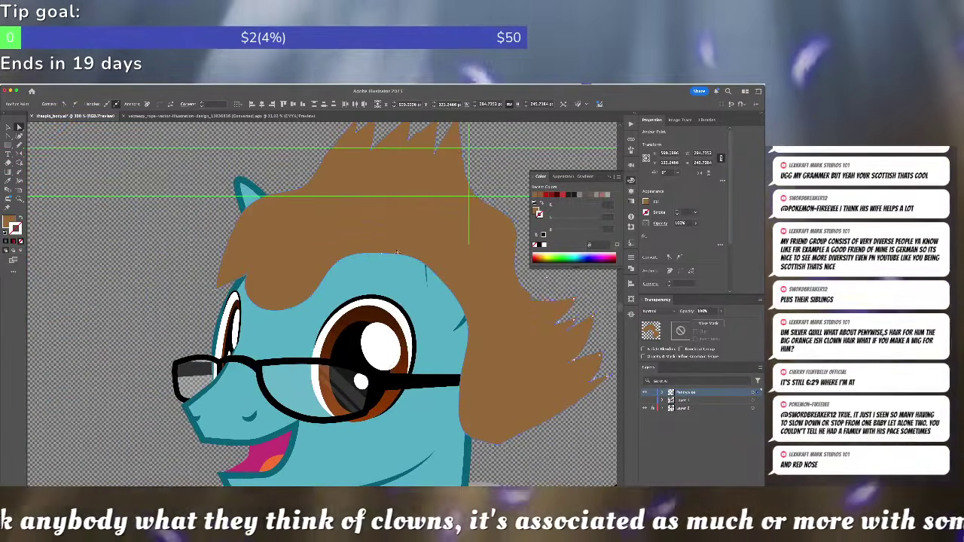
key("ctrl+3")
key("v")
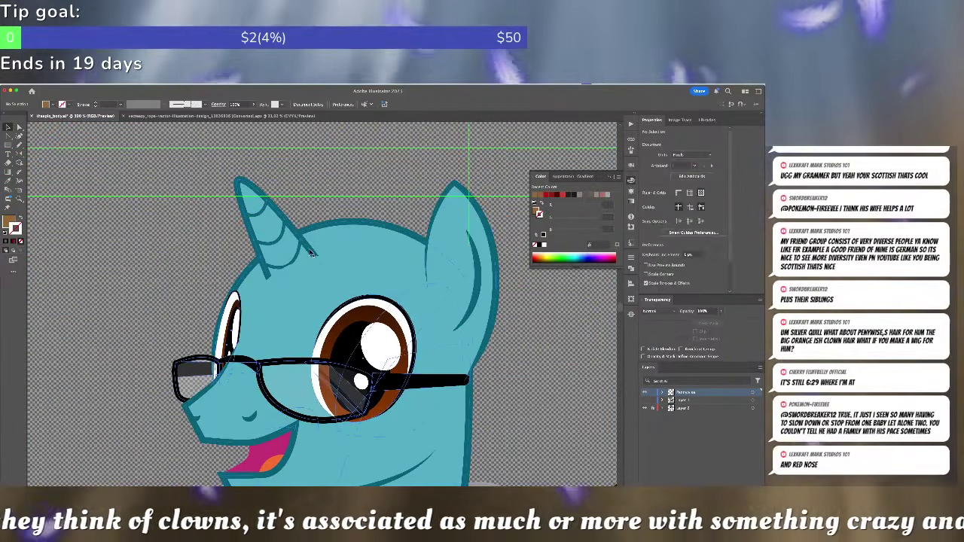
double_click(312, 253)
key("ctrl+alt+3")
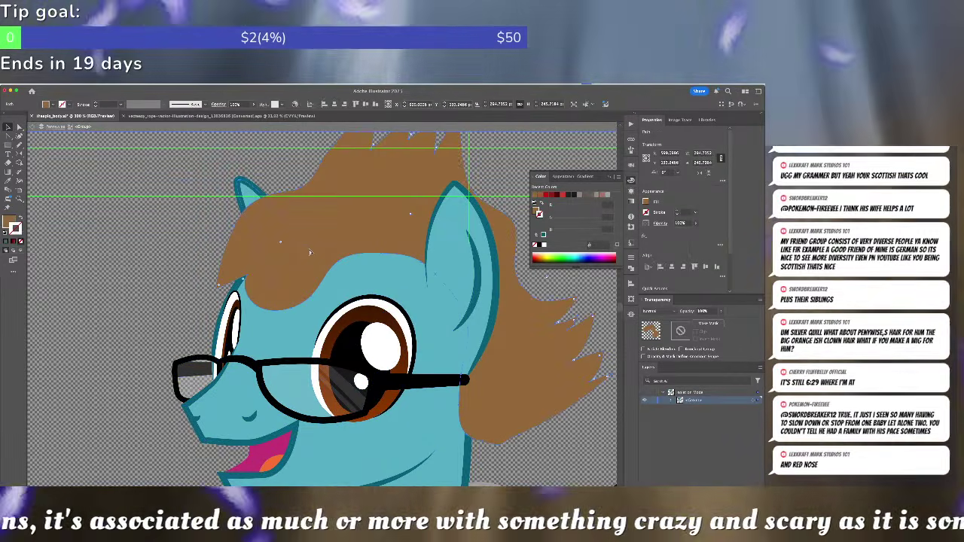
key("ctrl+bracketleft")
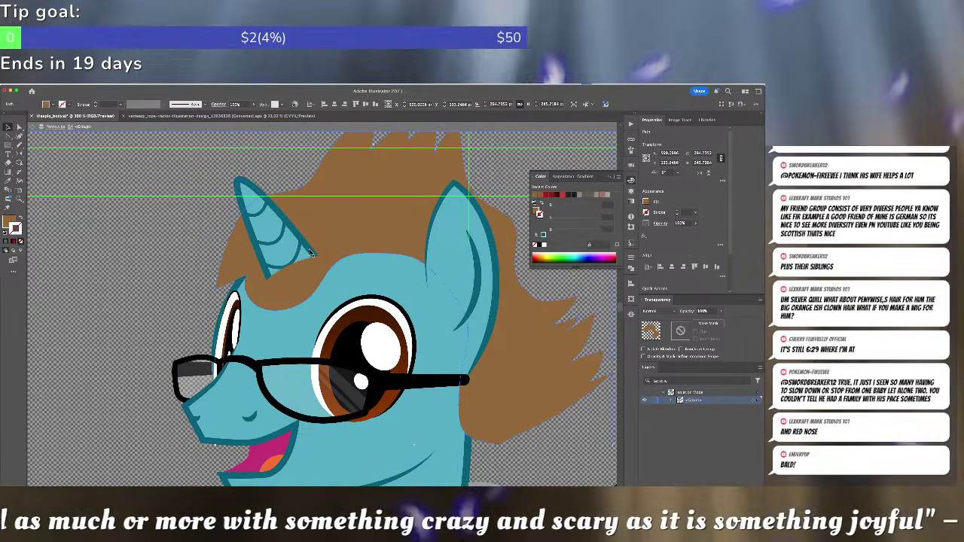
- Reshape the wig's front edge, pulling it in behind the horn and reducing the hair above the far eye
key("a")
left_click(217, 291)
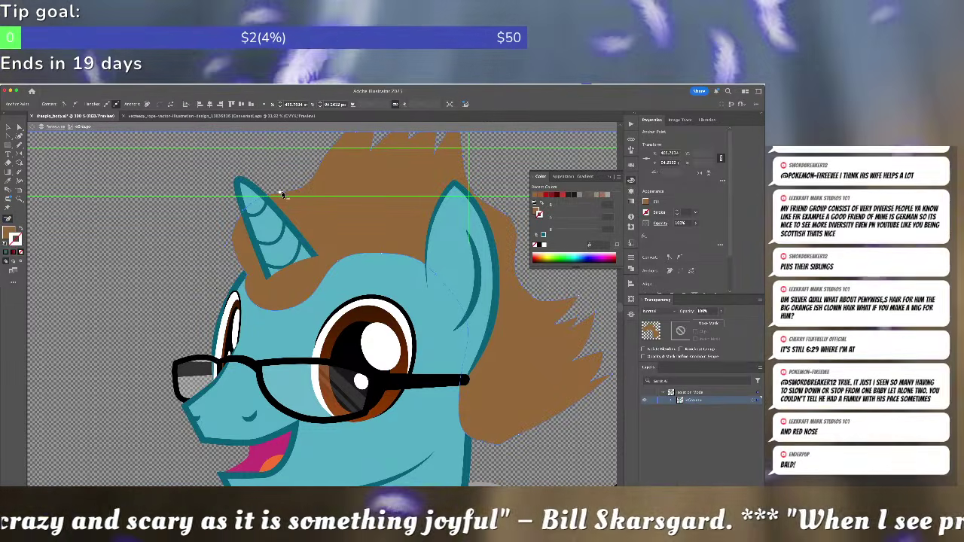
left_click(239, 225)
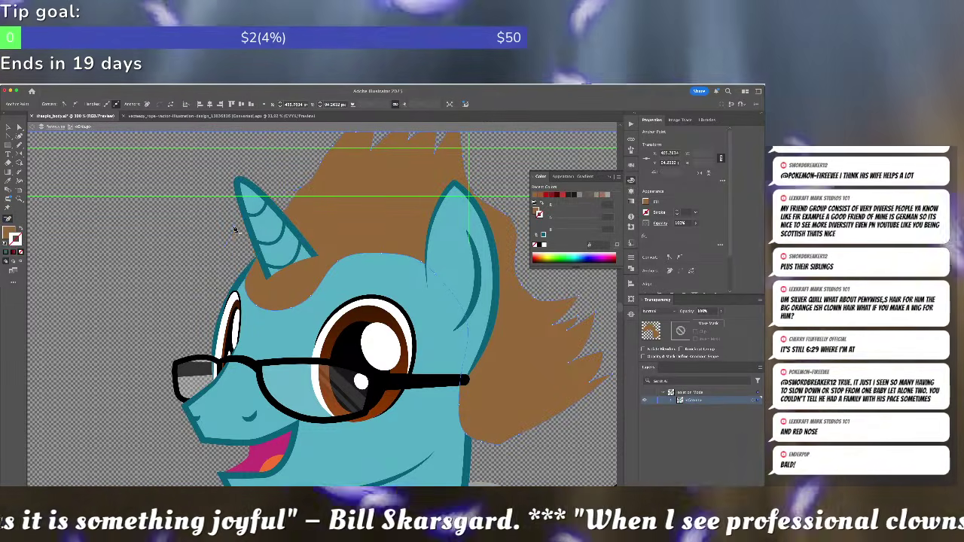
key("a")
left_click_drag(248, 274, 246, 268)
key("p")
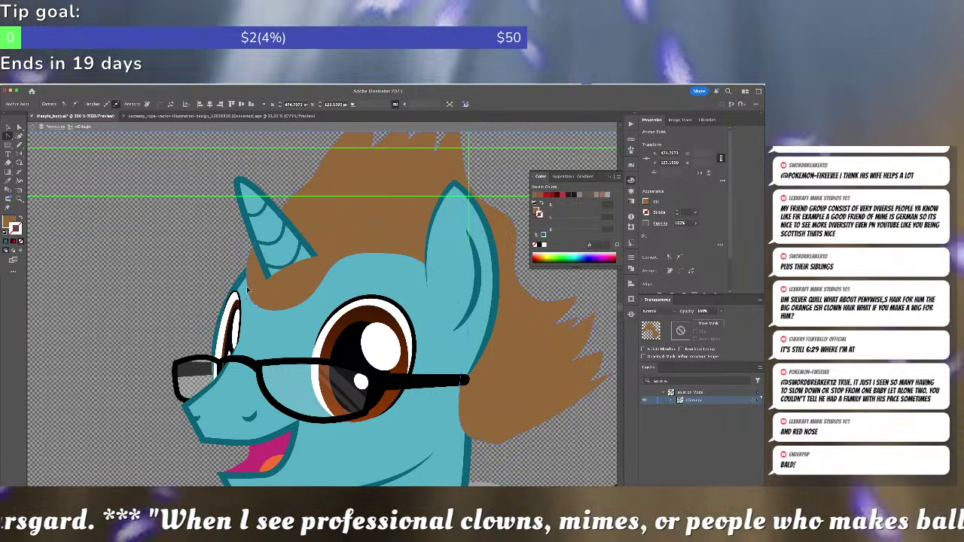
key("super+shift+a")
left_click_drag(462, 315, 355, 184)
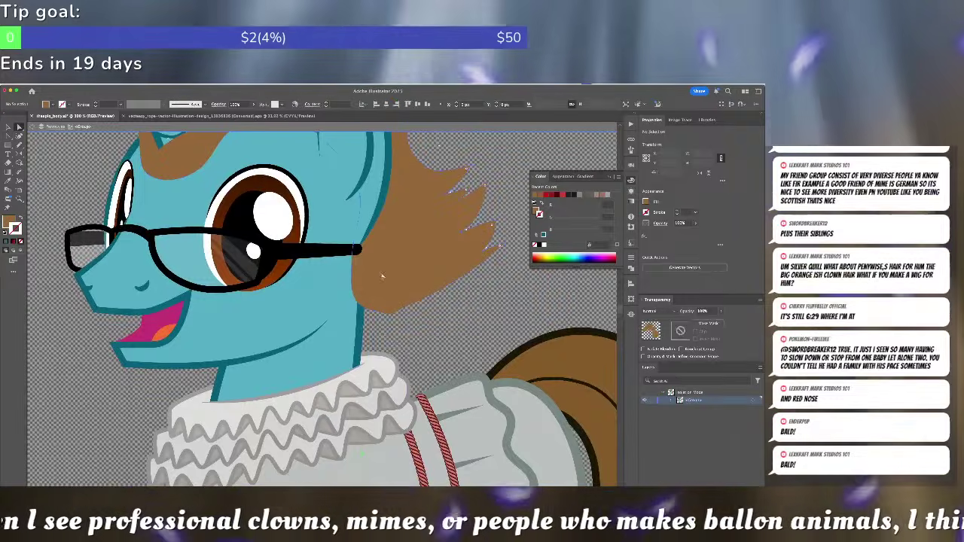
- Reshape the wig's lower end behind the jaw by redrawing its lower edge and adjusting the bottom anchor point
left_click(357, 249)
left_click_drag(355, 250, 375, 322)
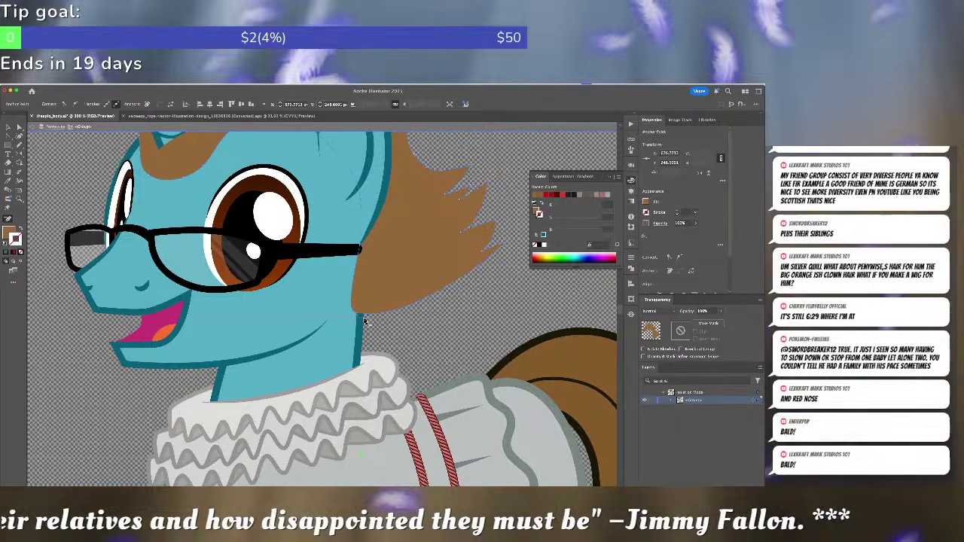
key("a")
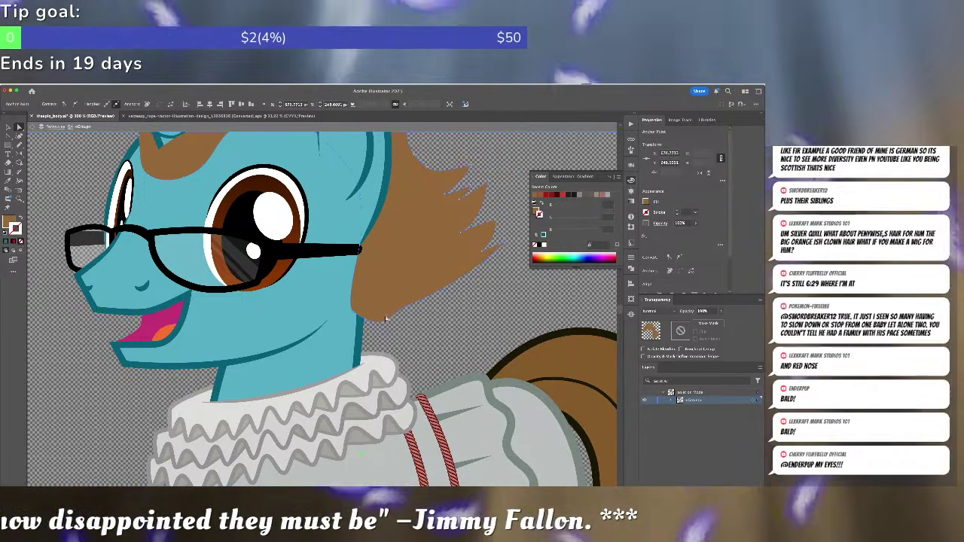
left_click_drag(384, 318, 378, 309)
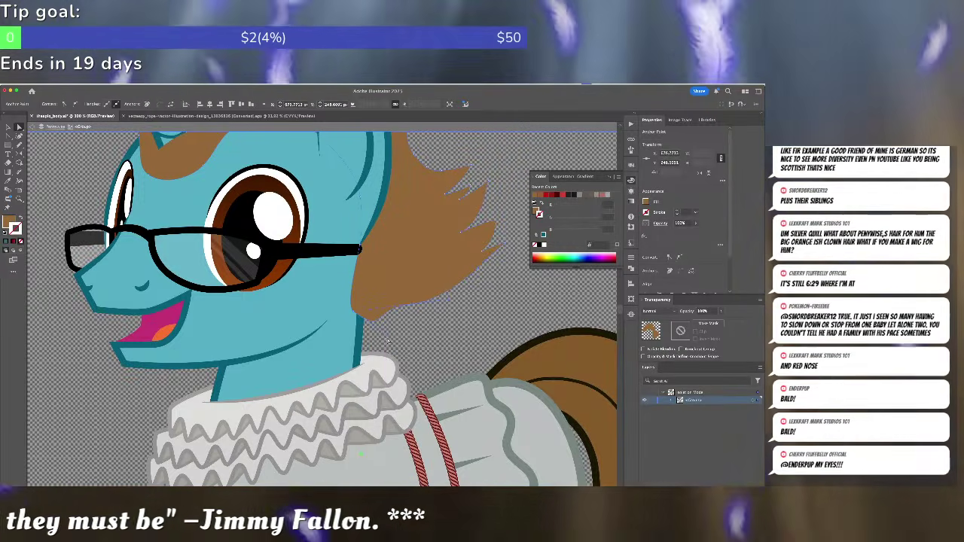
left_click(445, 320)
- Examine the wig on the whole character and compare its silhouette with the Pennywise reference images
scroll(444, 320, "up", 6)
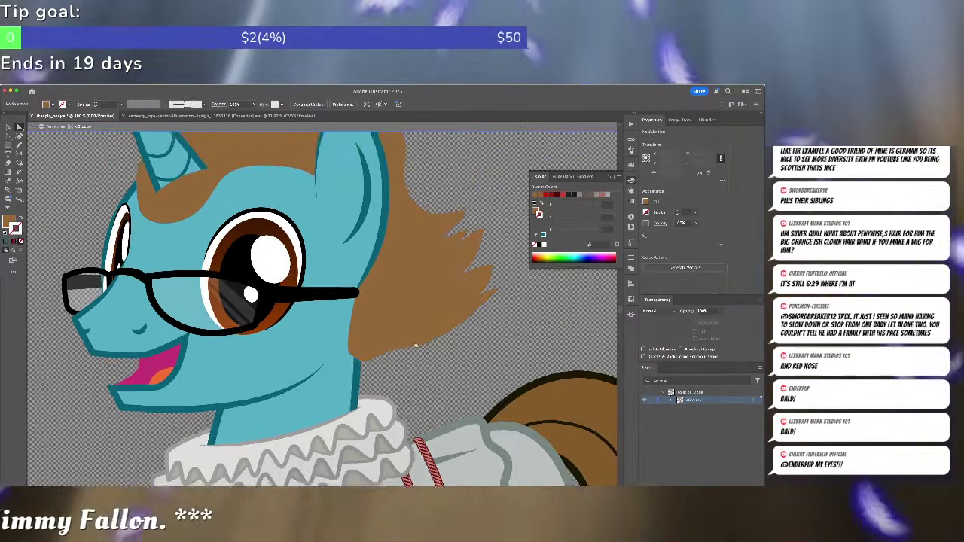
scroll(354, 256, "down", 3)
scroll(354, 256, "left", 3)
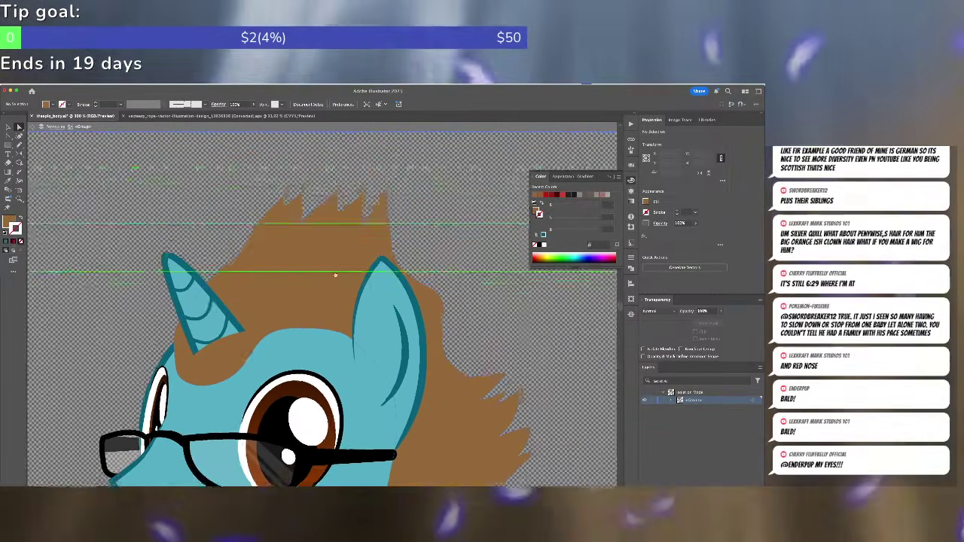
key("super+minus")
key("super+minus")
key("super+minus")
key("super+minus")
key("super+minus")
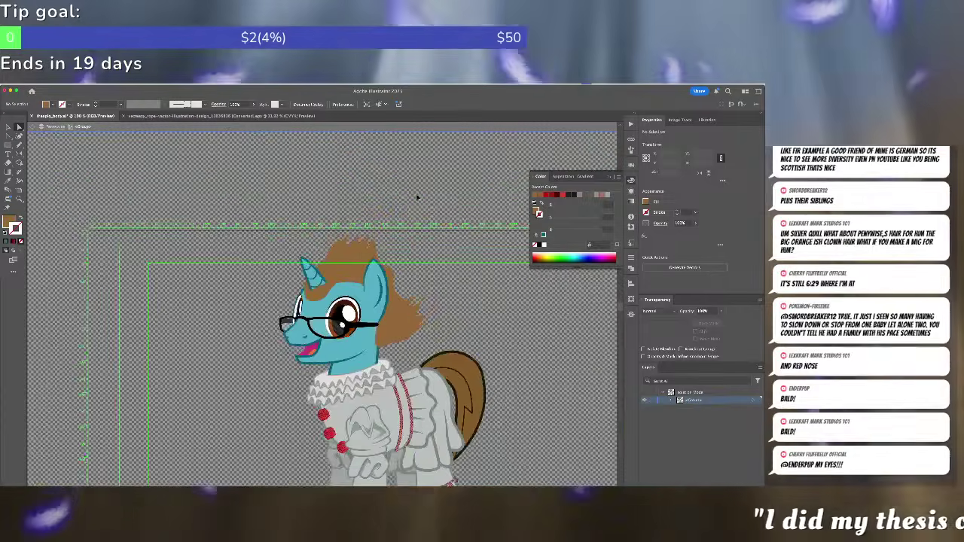
key("super+plus")
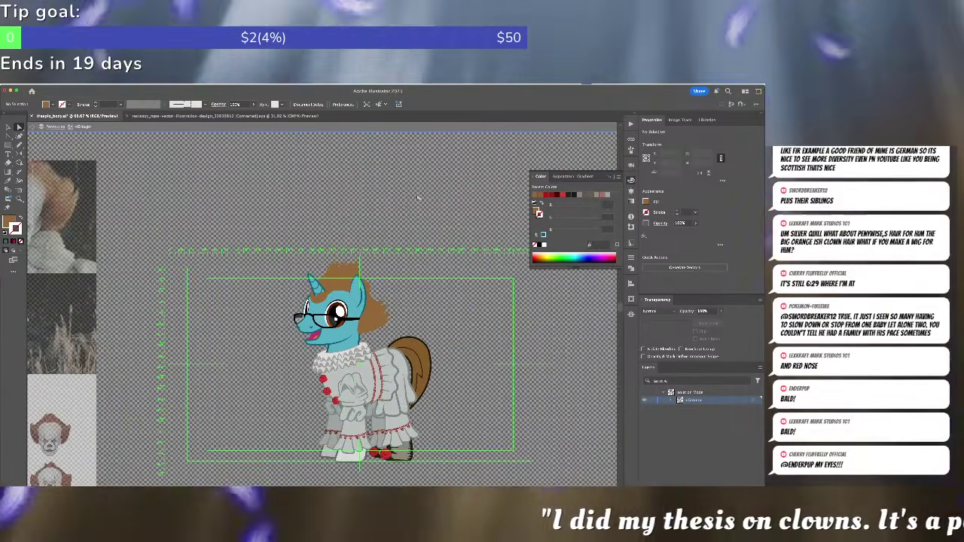
scroll(418, 198, "left", 3)
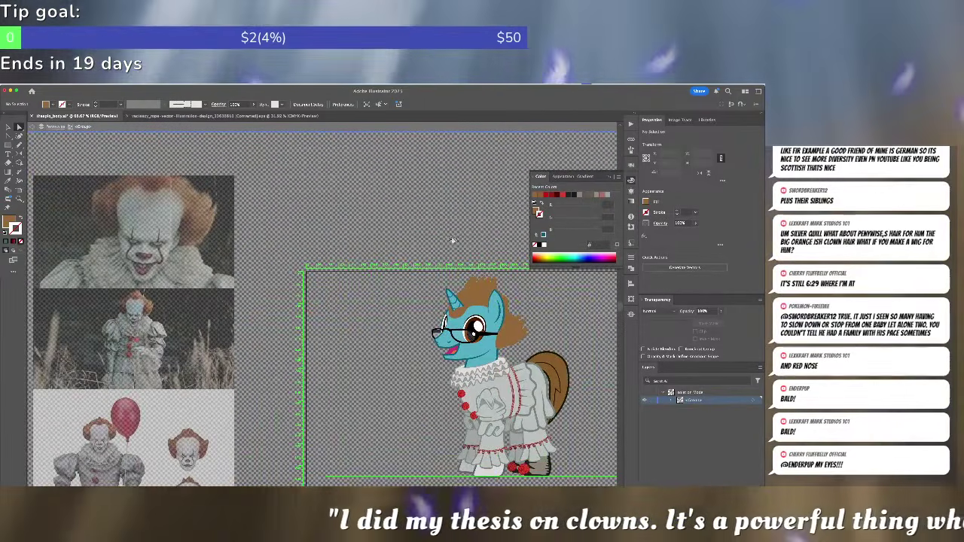
left_click_drag(454, 240, 333, 226)
key("super+plus")
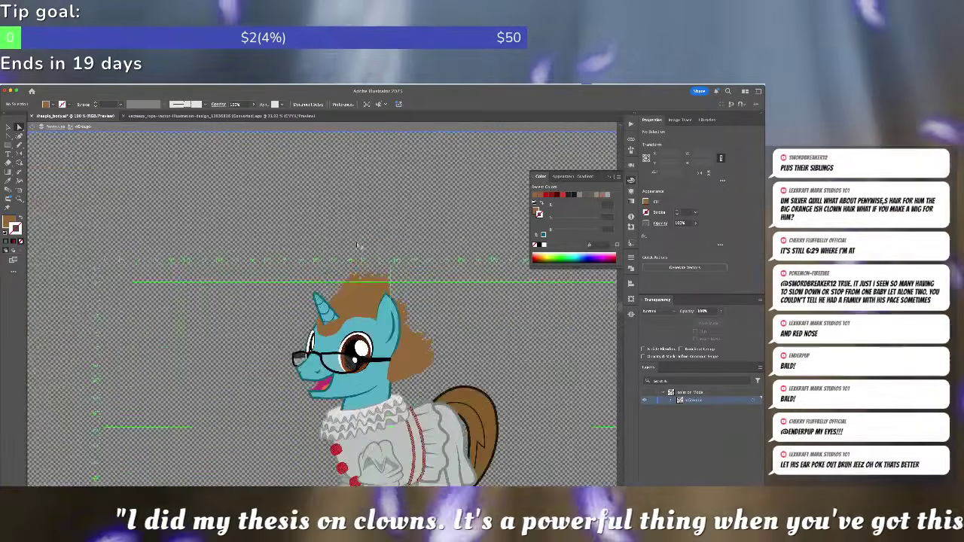
- Remove the surplus anchor point from the wig's edge behind the ear and adjust the neighbouring point to smooth the curve
scroll(358, 245, "up", 2)
left_click(453, 376)
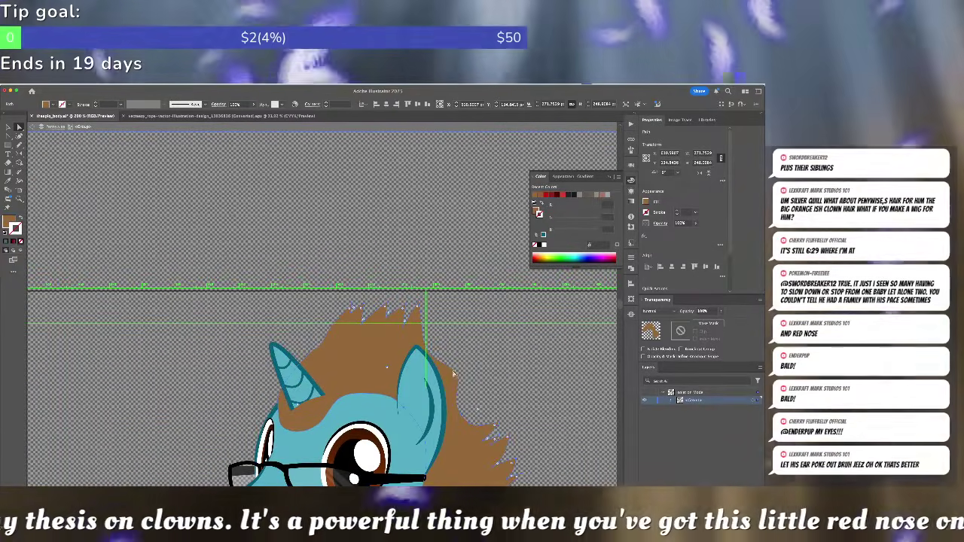
key("minus")
left_click(451, 370)
left_click_drag(475, 384, 423, 227)
key("a")
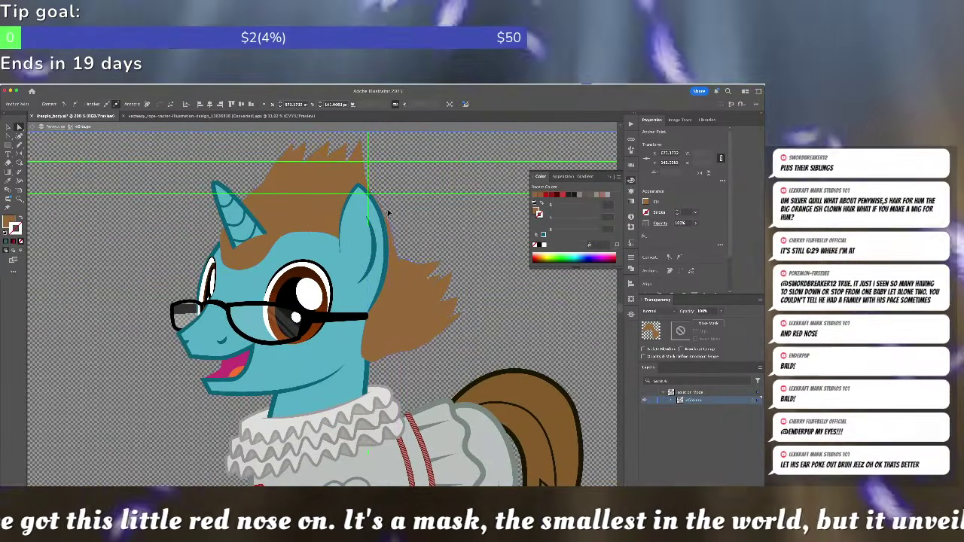
left_click_drag(389, 206, 390, 206)
- Draw a spiky tuft of hair freehand beside the far eye and send it behind the head
left_click(277, 262)
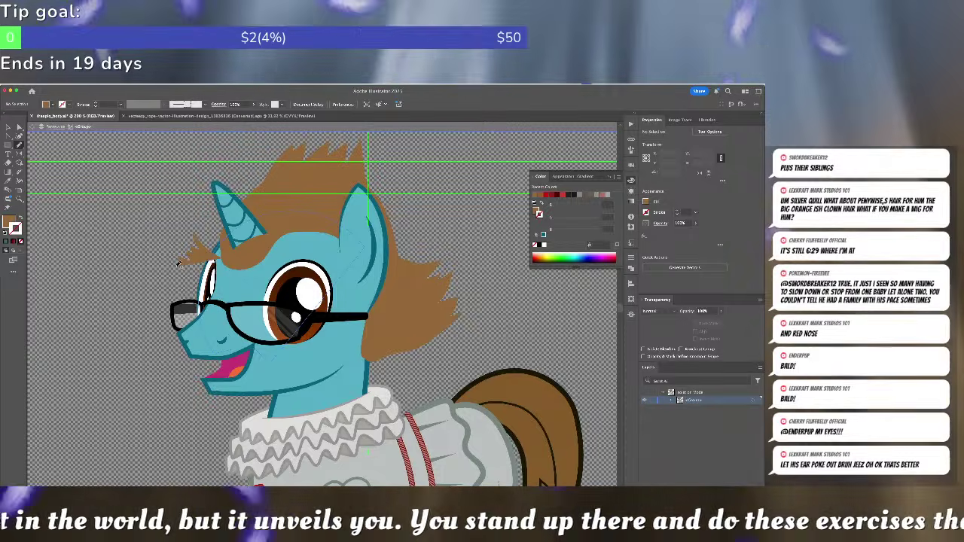
mouse_move(179, 269)
left_mouse_down()
mouse_move(211, 268)
mouse_move(185, 284)
mouse_move(217, 315)
mouse_move(235, 301)
mouse_move(247, 254)
left_mouse_up()
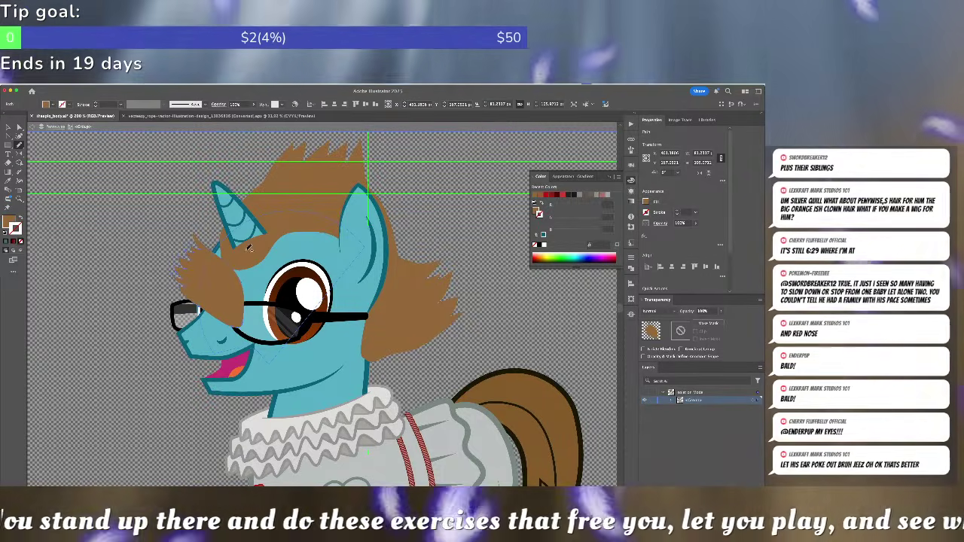
key("super+shift+[")
left_click(394, 220, "super")
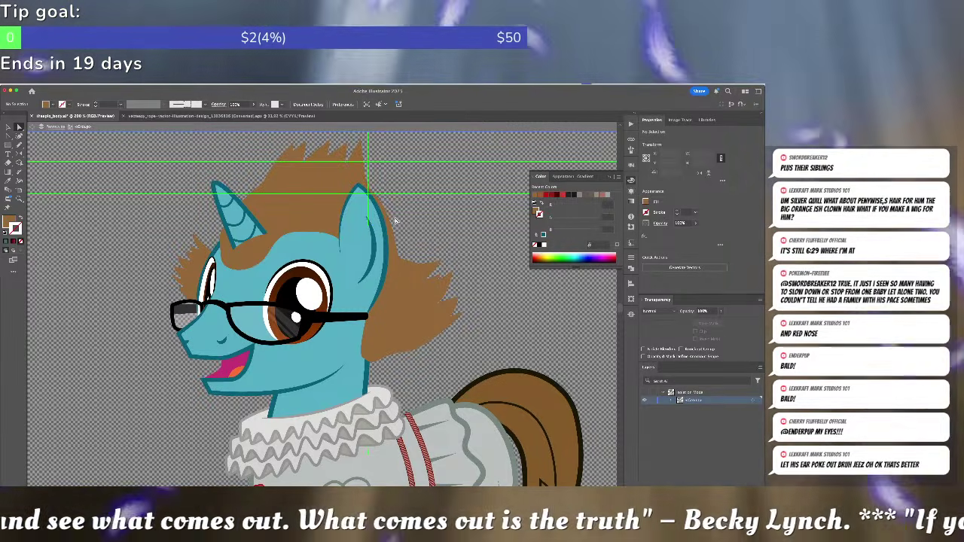
- Give the main wig and the far tuft a dark brown outline with RGB 94, 60, 27
left_click(292, 214)
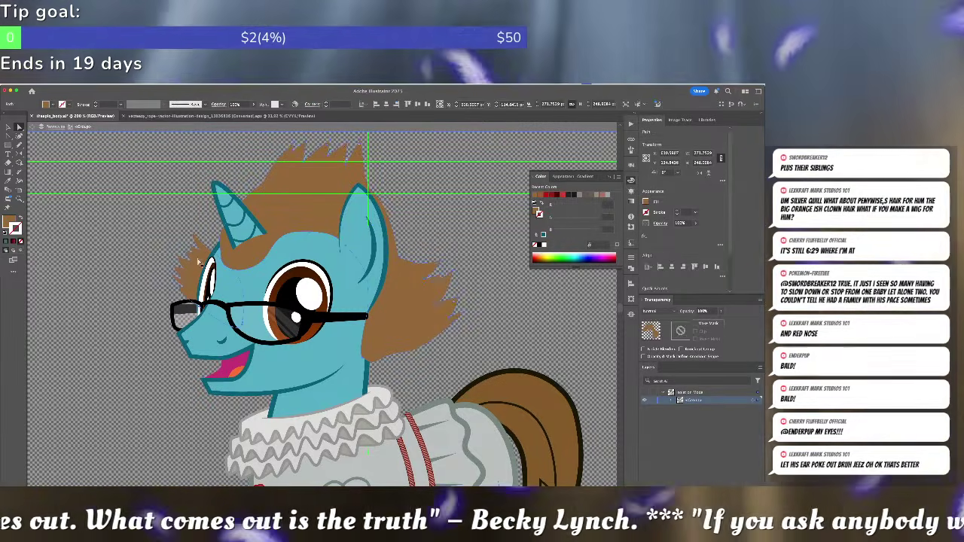
left_click(198, 262, "shift")
left_click(252, 220, "shift")
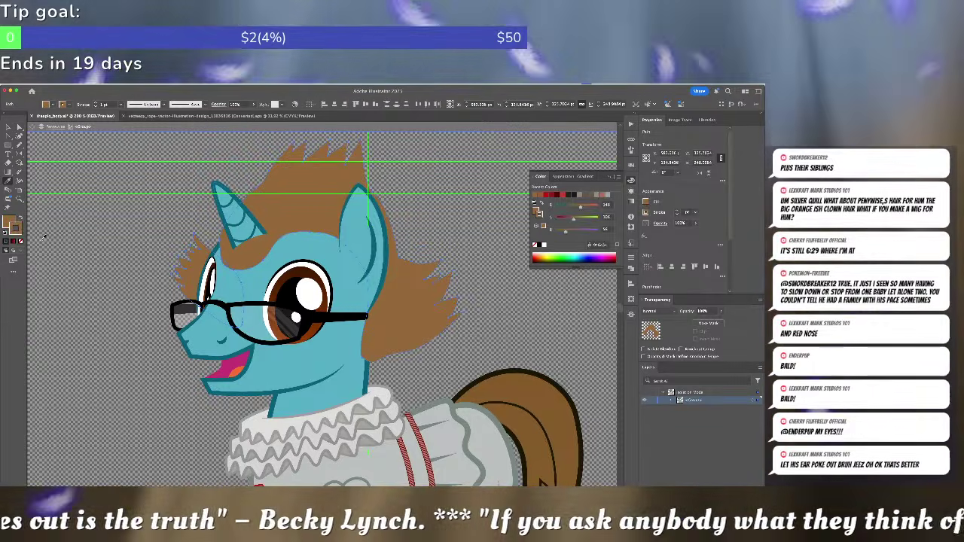
double_click(18, 231)
left_click_drag(261, 356, 274, 368)
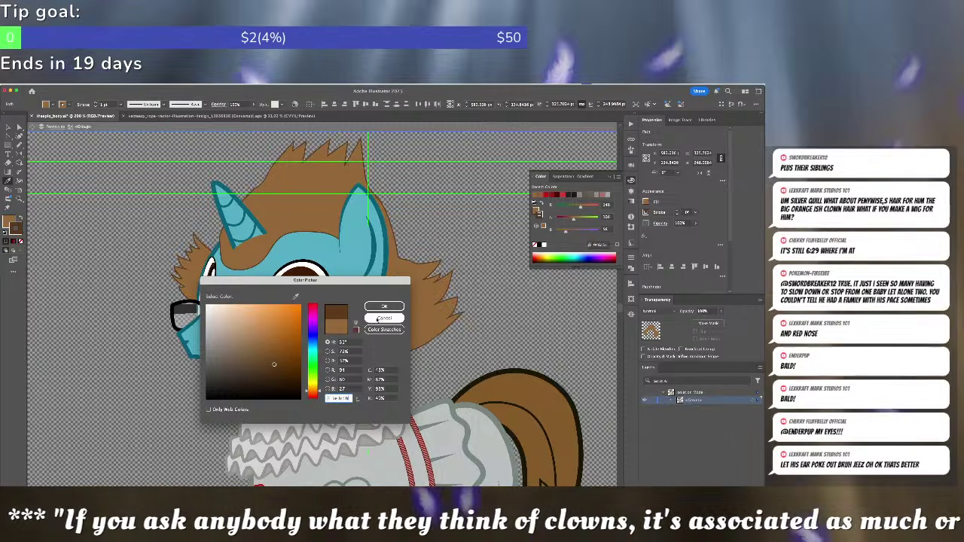
left_click(381, 306)
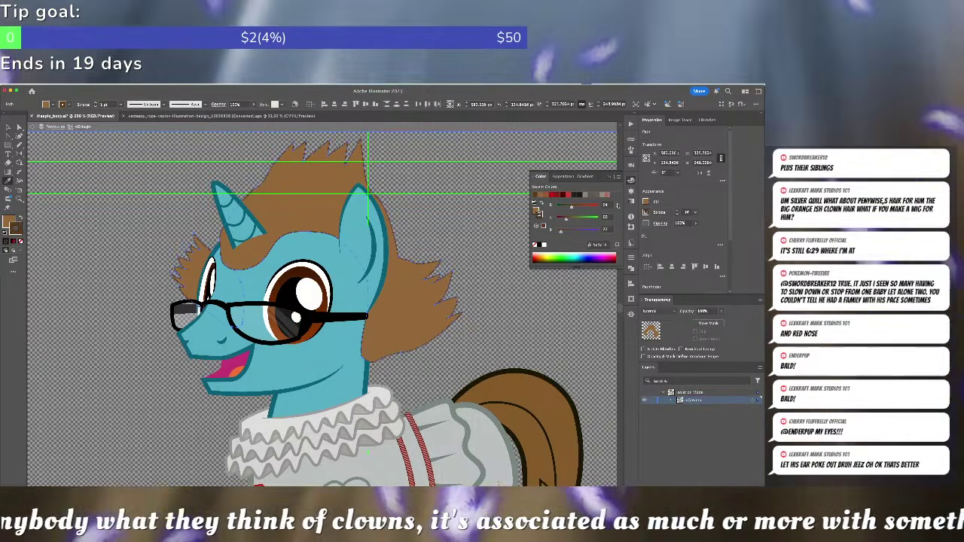
- Set the outline weight of both wig pieces to 5 pt
left_click(631, 257)
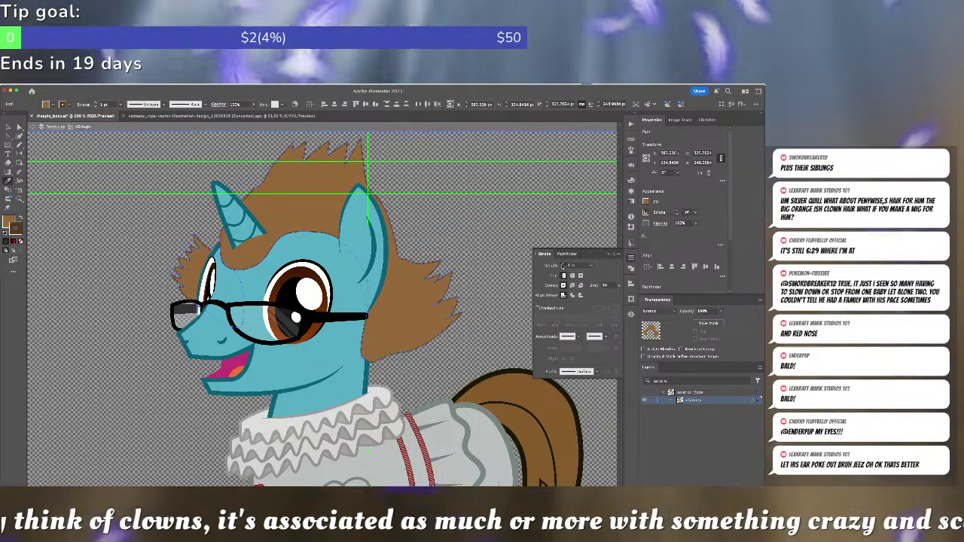
left_click(562, 264)
left_click(562, 263)
left_click(562, 263)
left_click(563, 263)
left_click(435, 198, "super")
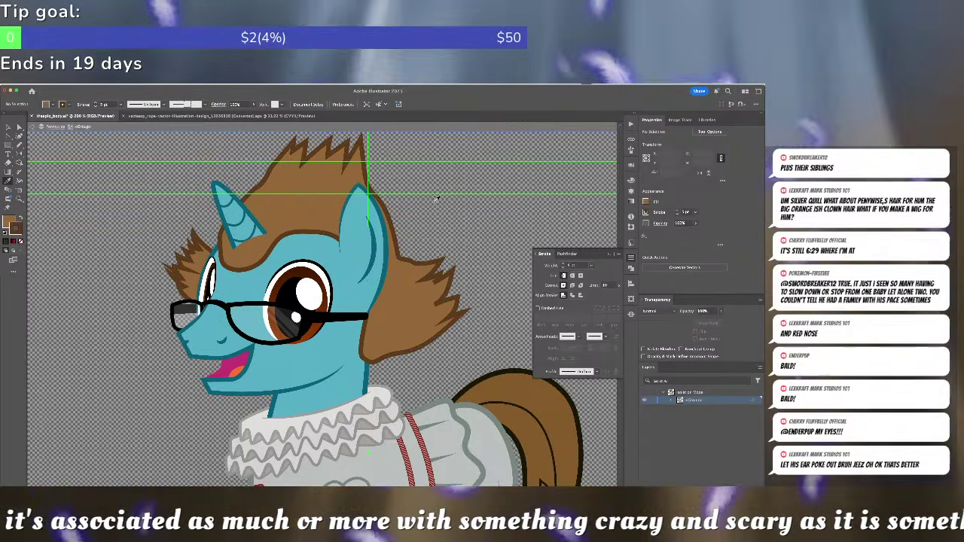
- Open the horn's opacity mask for editing and clear its old masking shape
key("a")
key("v")
left_click(256, 235)
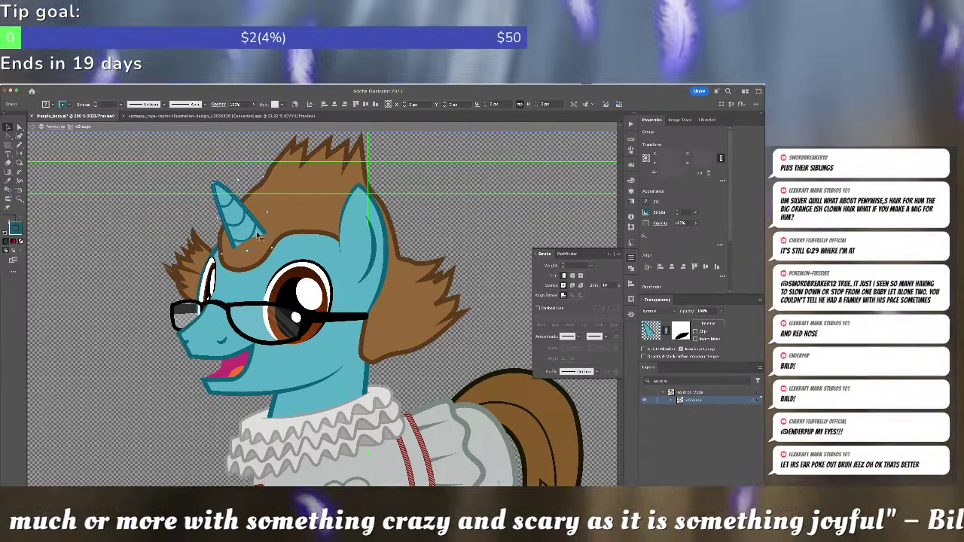
left_click(680, 331)
key("ctrl+shift+a")
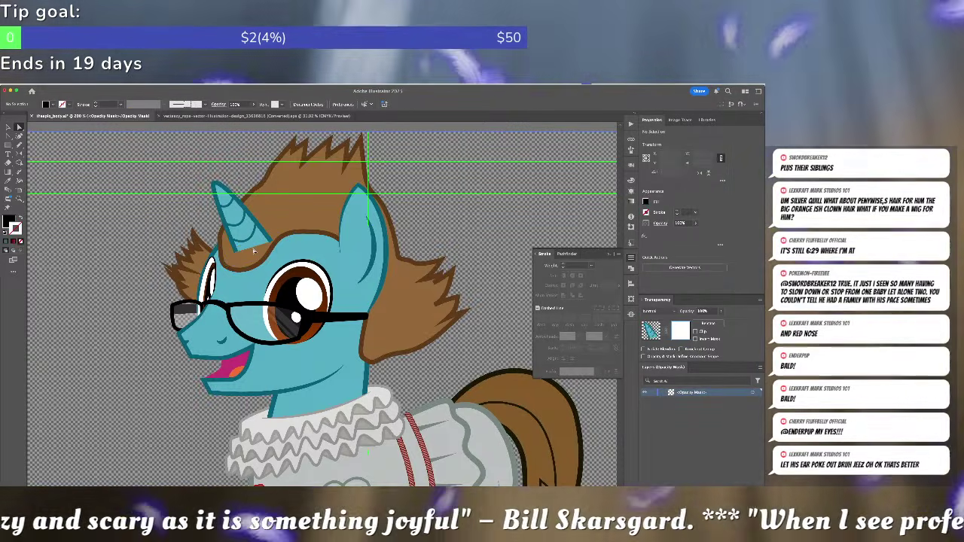
- Draw a new black mask shape hiding the horn's base along the hair, and adjust the horn's lower anchor point
left_click(267, 224)
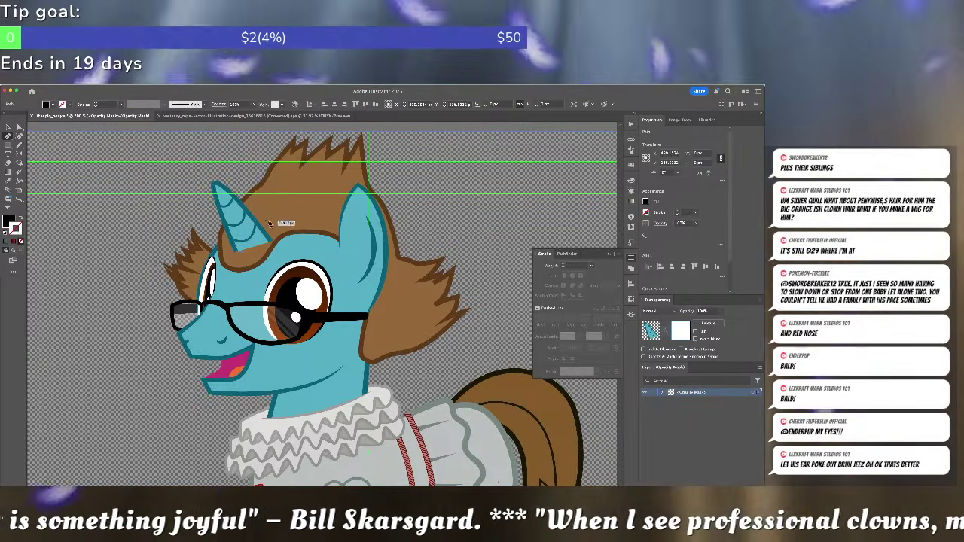
left_click_drag(284, 224, 282, 224)
left_click(276, 248)
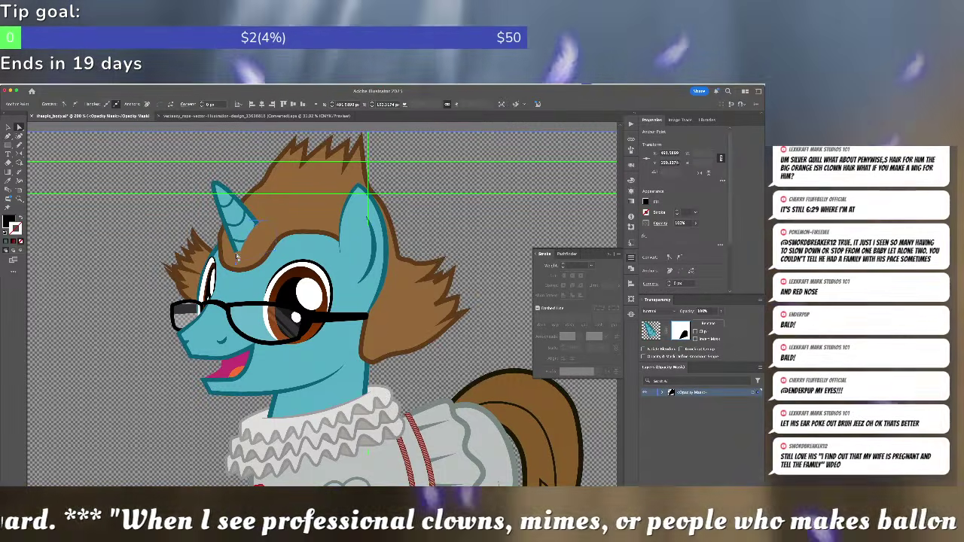
key("ctrl+shift+a")
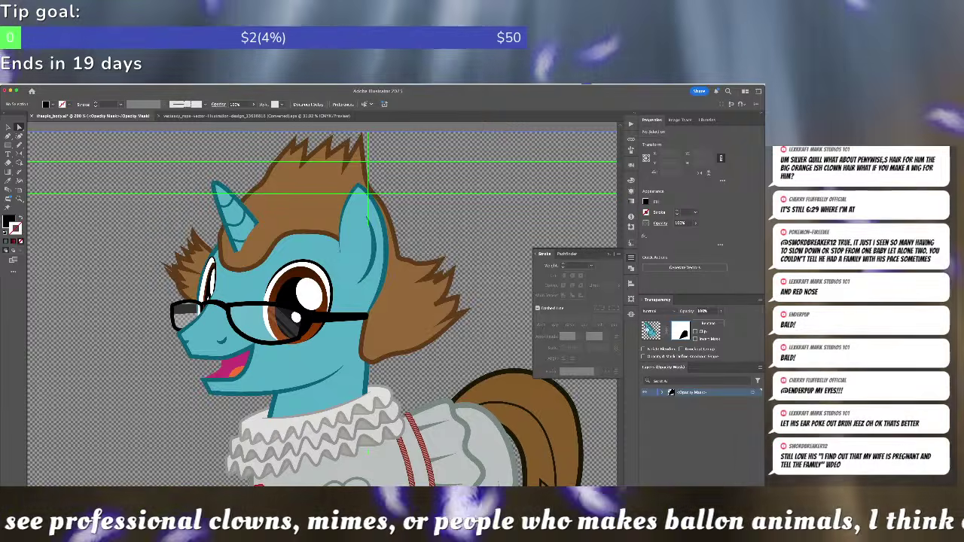
left_click(649, 330)
left_click(240, 263)
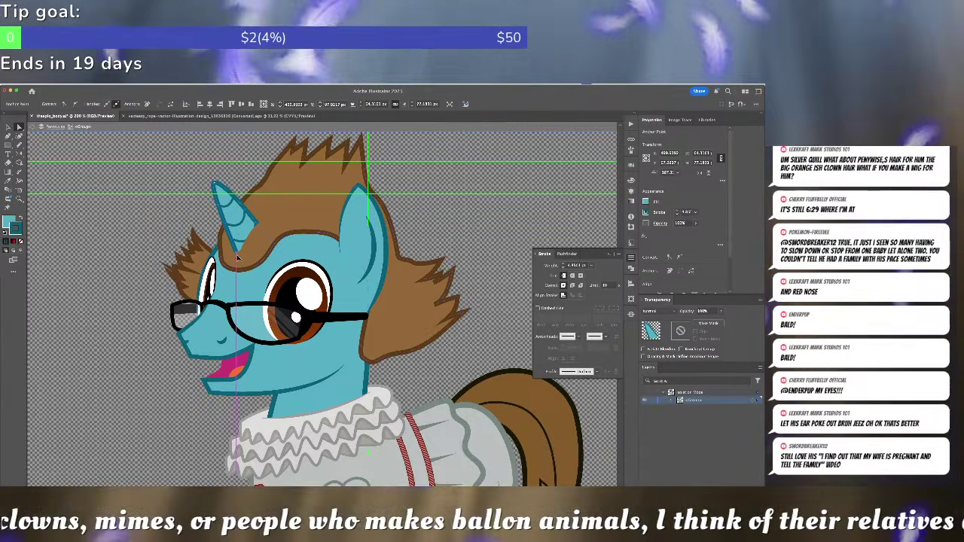
left_click(475, 215)
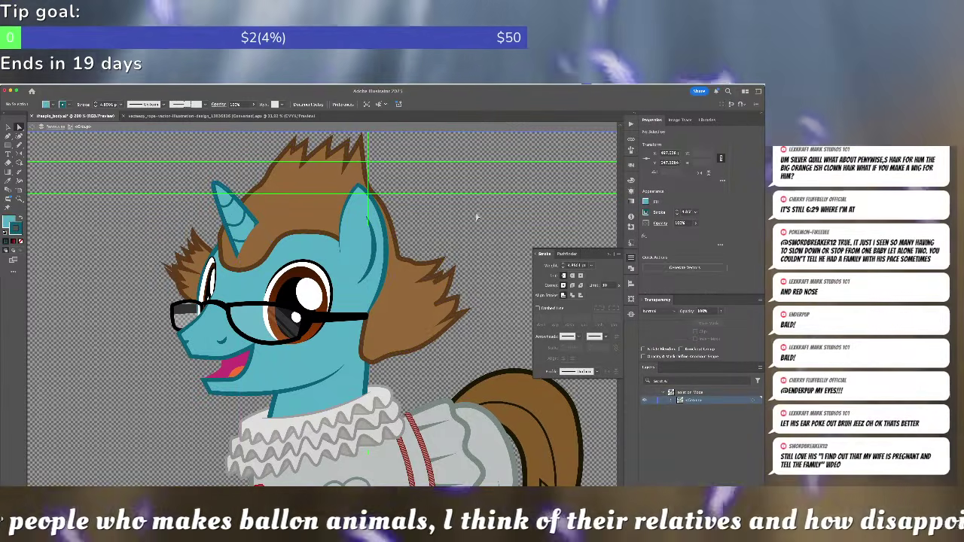
- Simplify the main wig's path with a 44% curve setting and a lowered corner point angle threshold
left_click(330, 239)
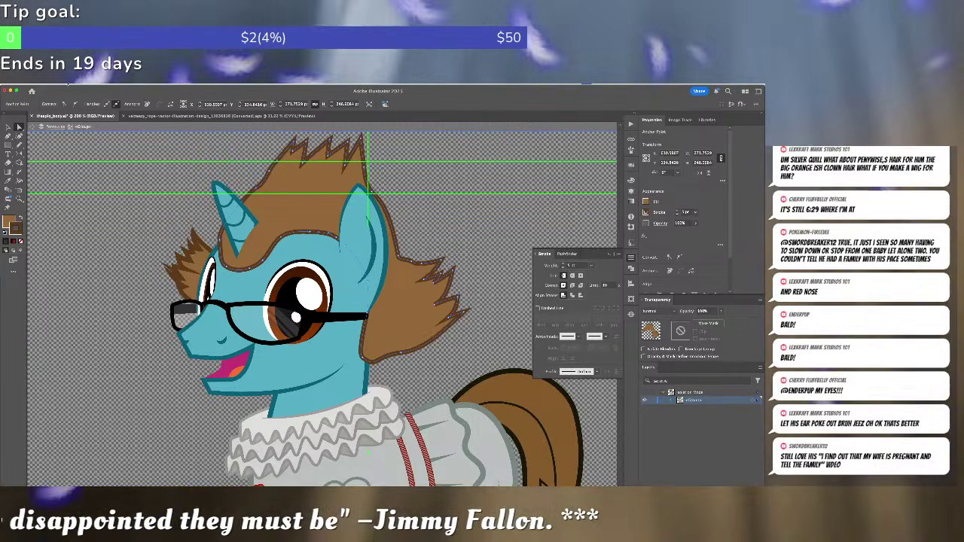
left_click(68, 84)
mouse_move(123, 285)
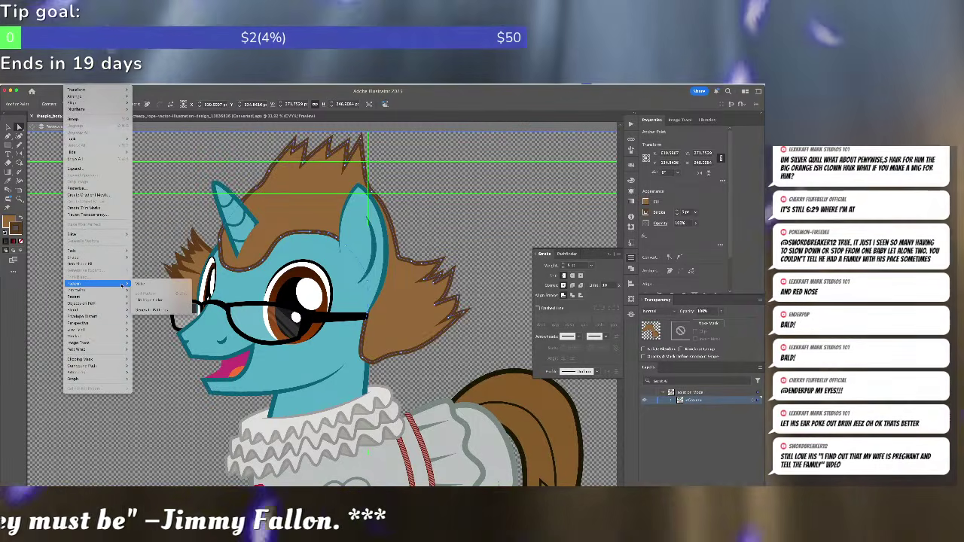
mouse_move(113, 250)
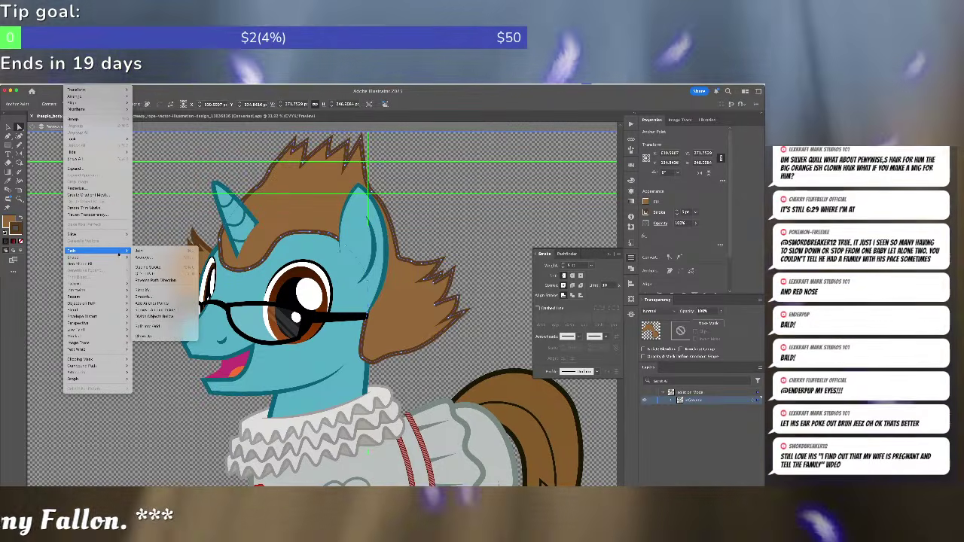
left_click(145, 297)
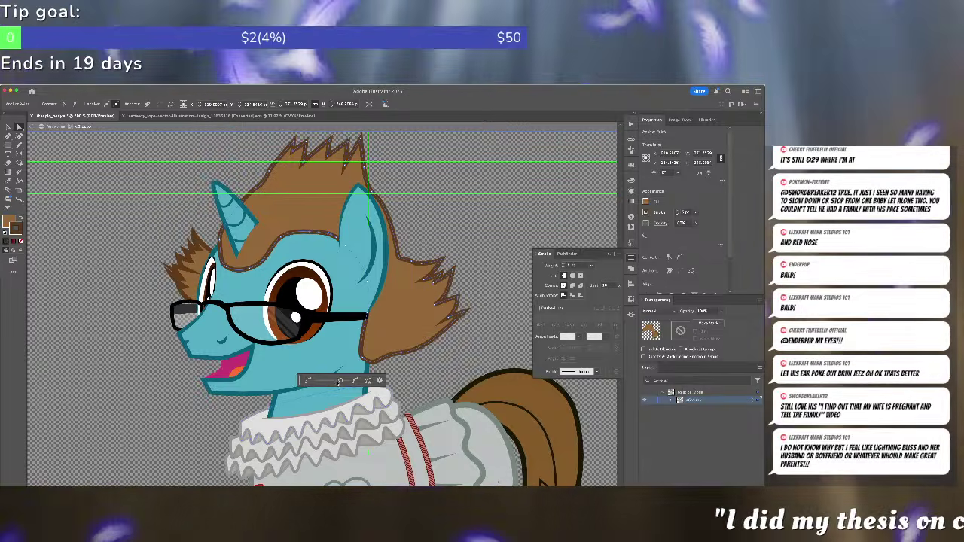
left_click_drag(336, 380, 329, 381)
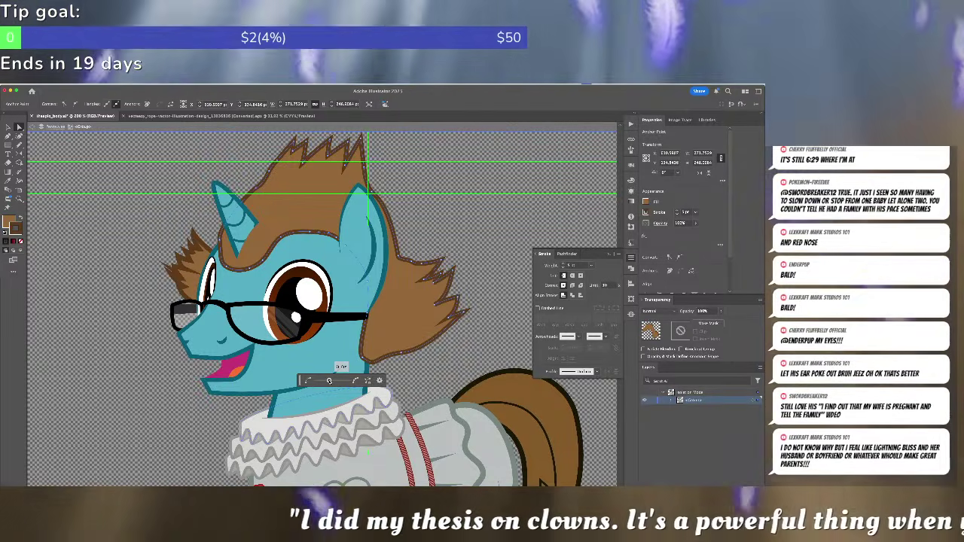
left_click_drag(329, 380, 325, 380)
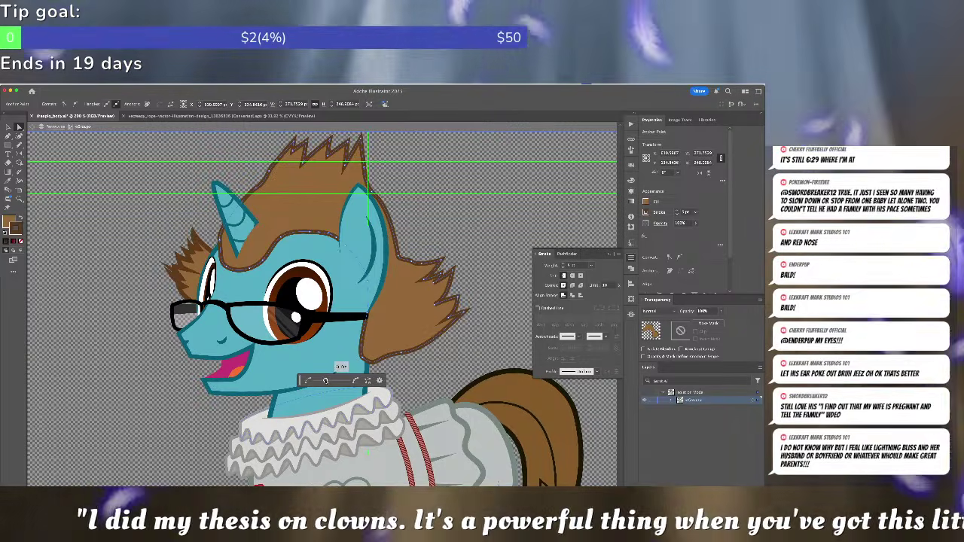
left_click(380, 380)
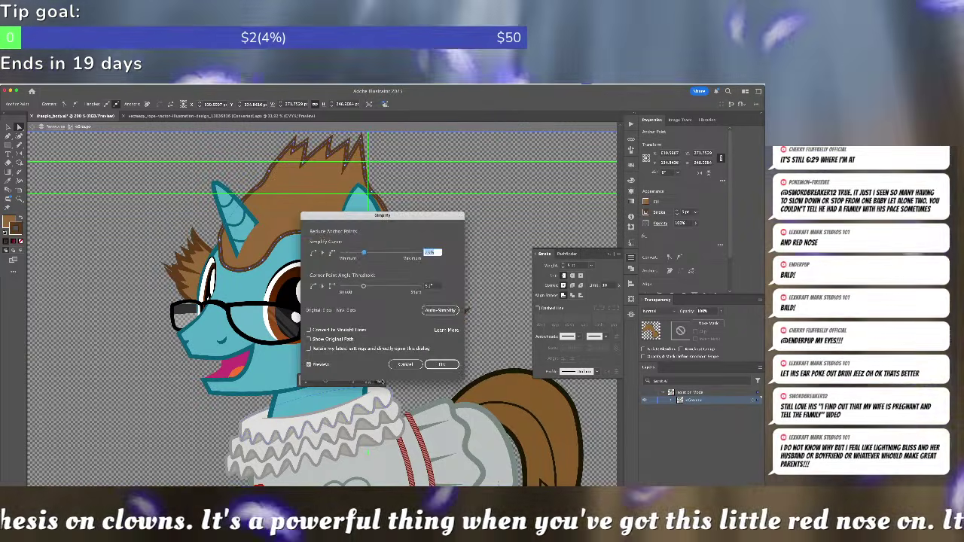
left_click_drag(363, 252, 358, 253)
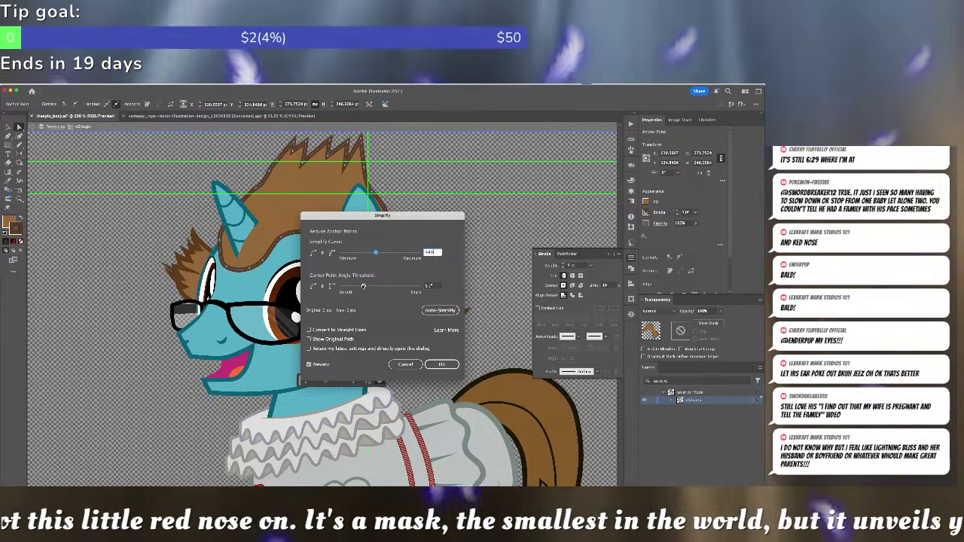
key("Tab")
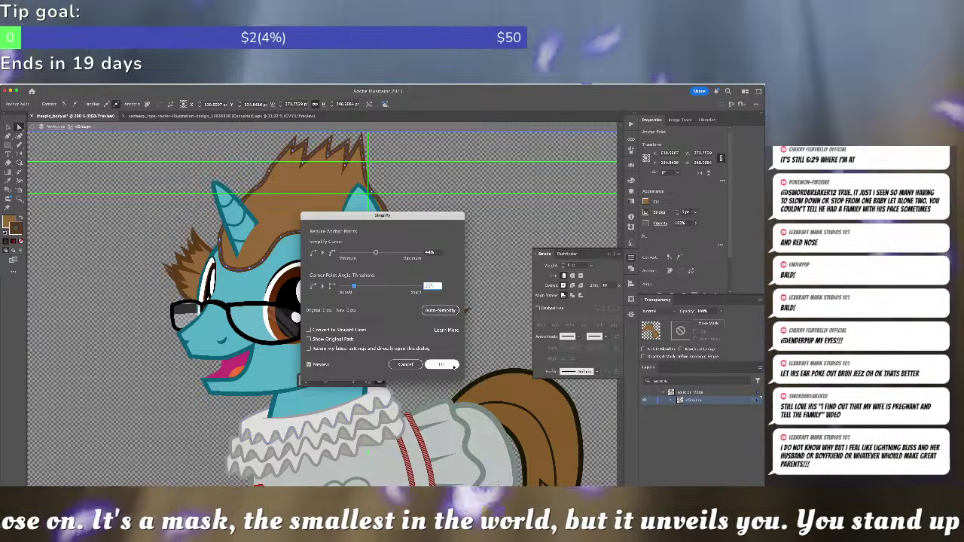
left_click(453, 364)
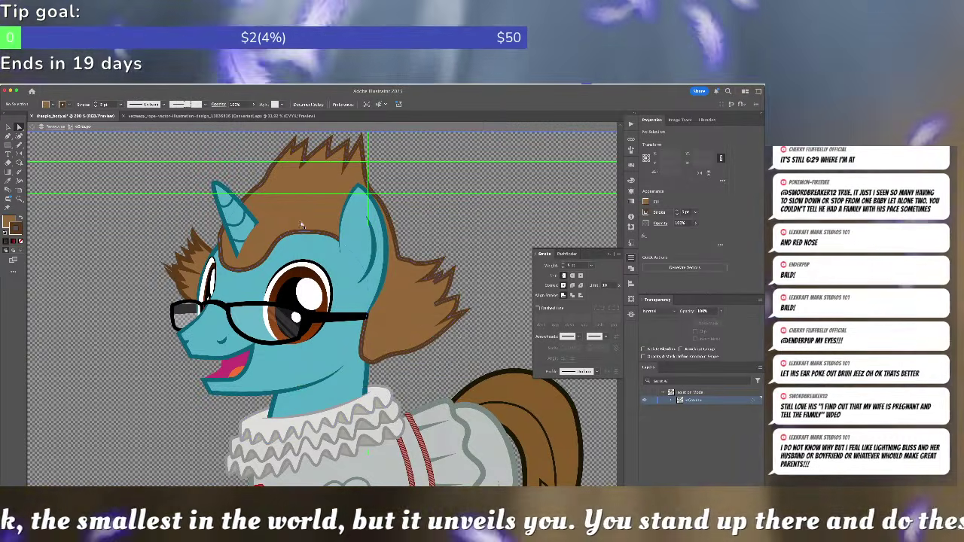
- Remove surplus anchor points along the main wig's front edge, between the forehead and the top spikes
left_click(300, 232)
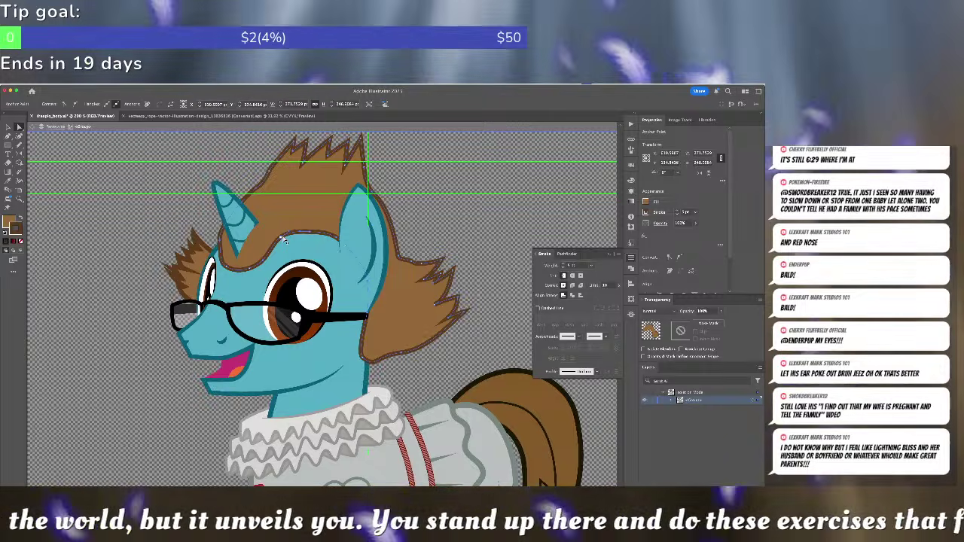
left_click(223, 257)
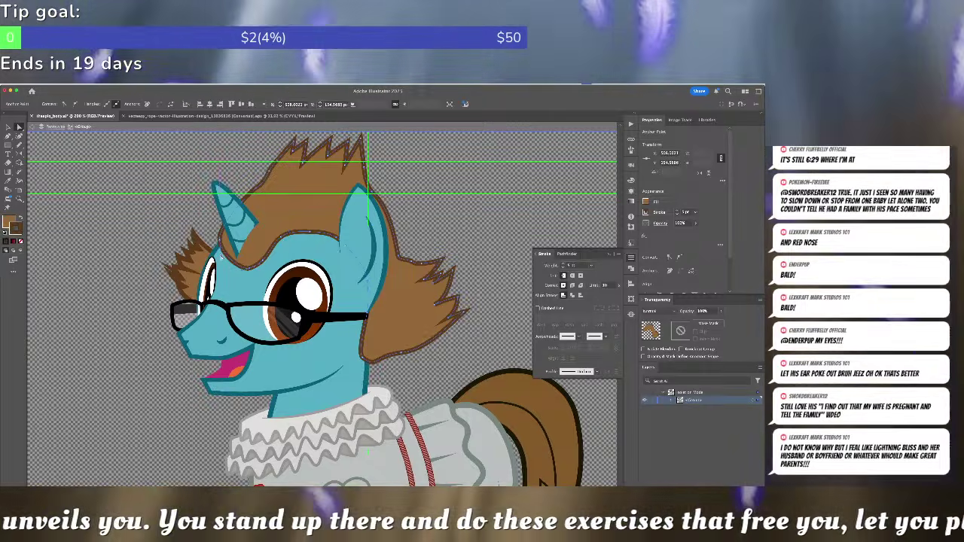
left_click(256, 191)
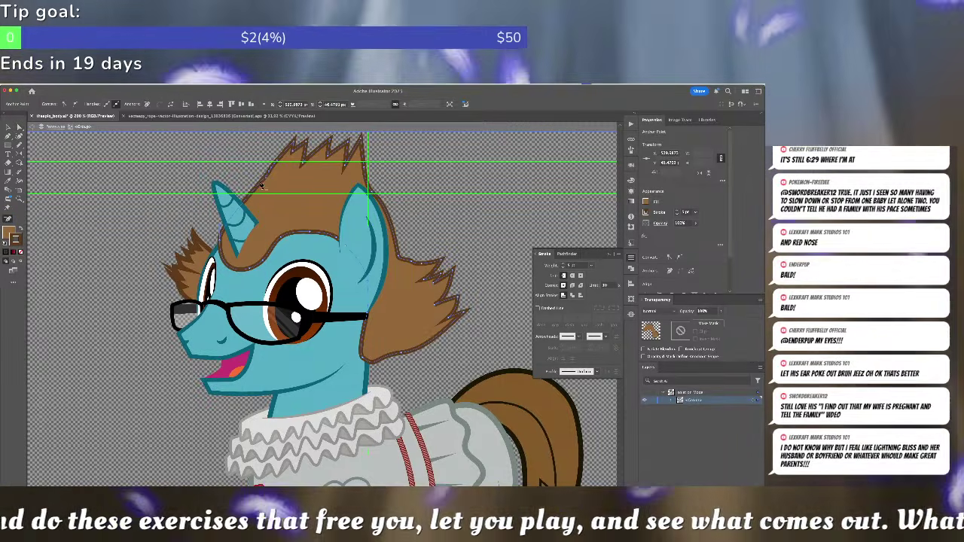
left_click(269, 174)
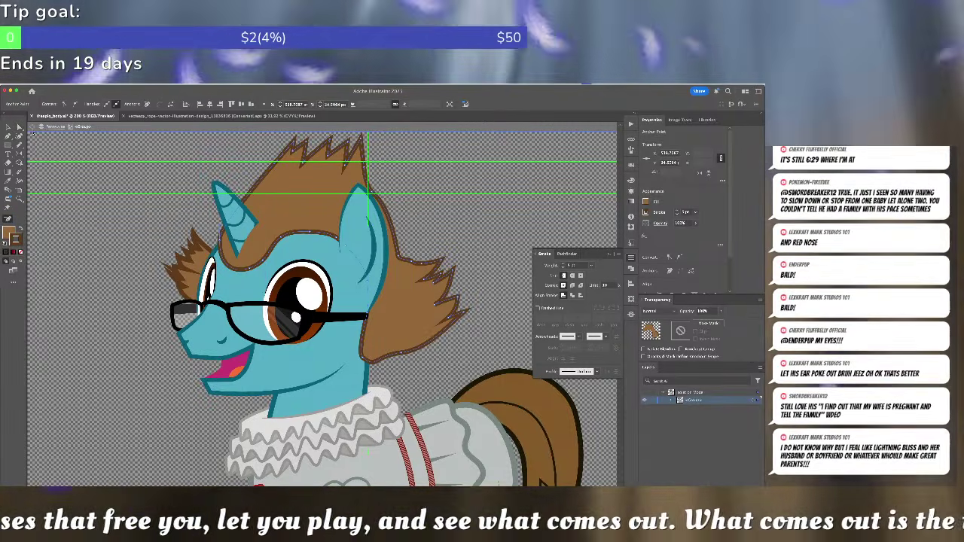
- Reshape the lowest rear spike's tip and the curves of the top spikes on the main wig with the Curvature tool
key("v")
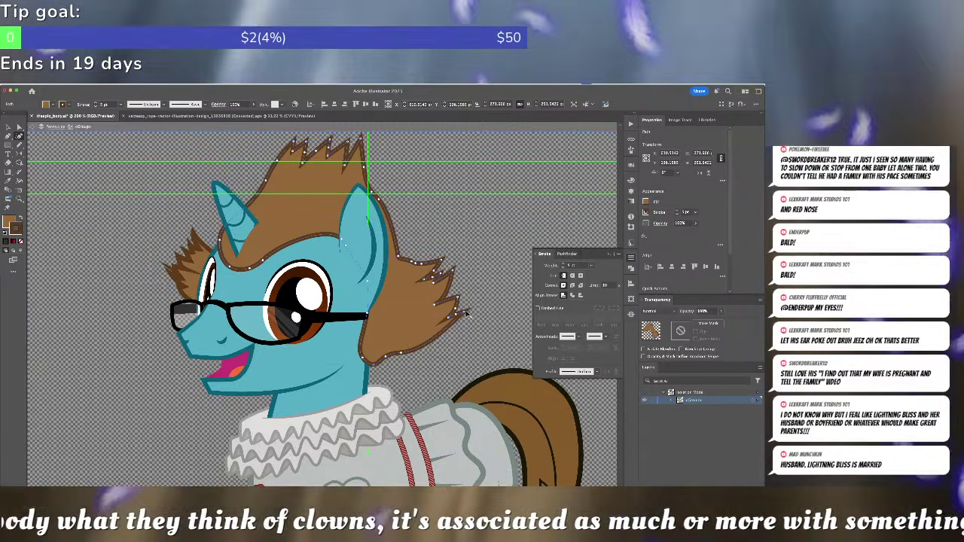
left_click_drag(464, 313, 457, 316)
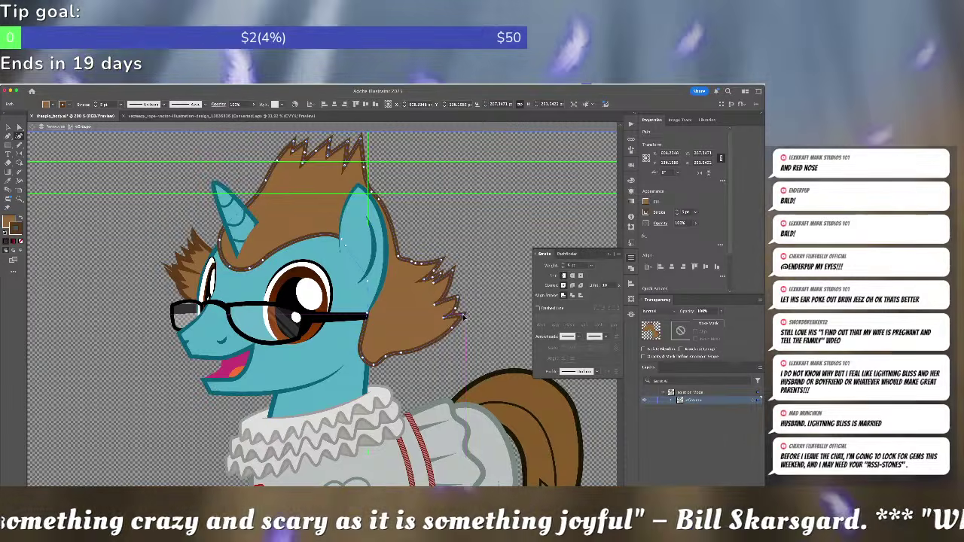
left_click_drag(464, 317, 466, 316)
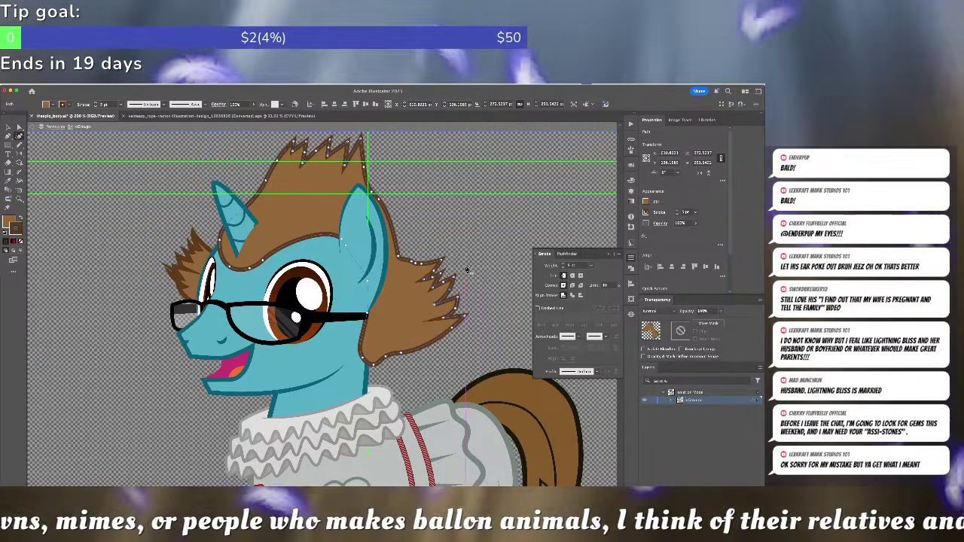
scroll(391, 202, "up", 2)
left_click_drag(360, 146, 418, 283)
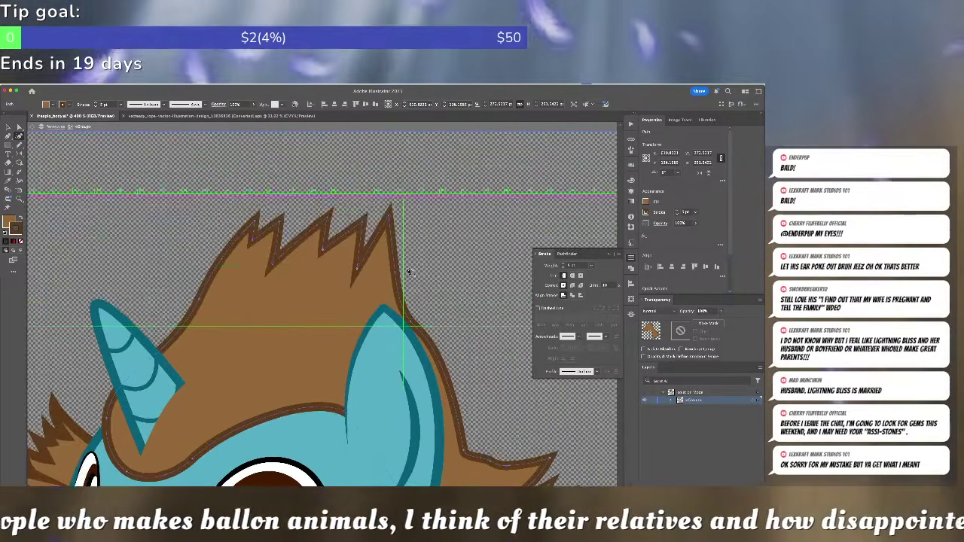
left_click(369, 245)
left_click_drag(361, 226, 256, 242)
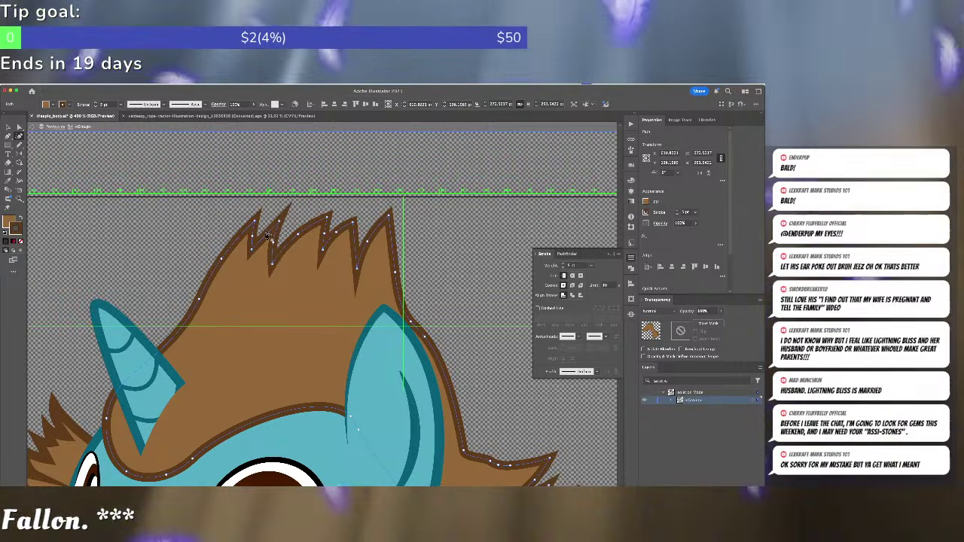
left_click_drag(268, 236, 266, 234)
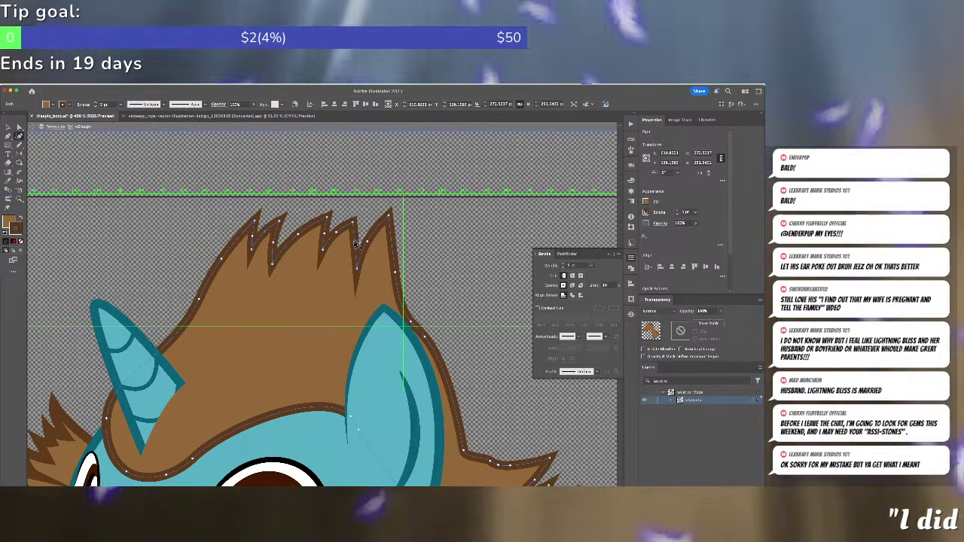
left_click_drag(357, 244, 352, 245)
left_click(466, 241)
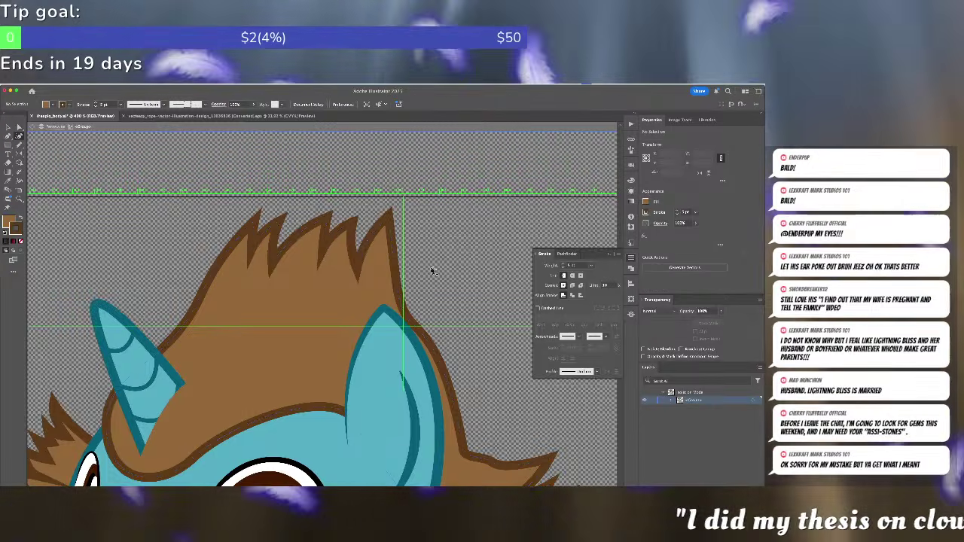
- Draw an unfilled dark brown hair line curving along the horn's base, with a tapered width profile and a thinner stroke
key("v")
key("/")
key("p")
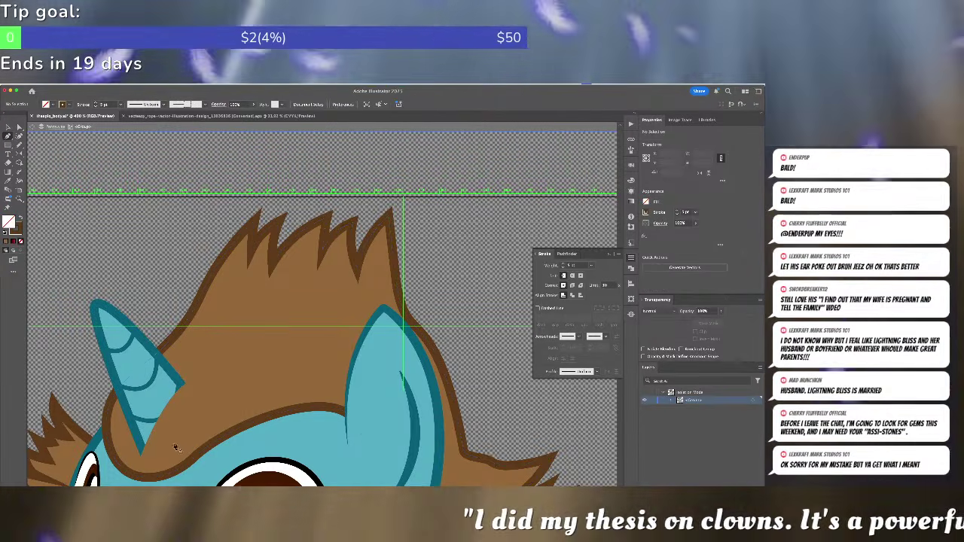
left_click(149, 455)
left_click_drag(192, 384, 223, 380)
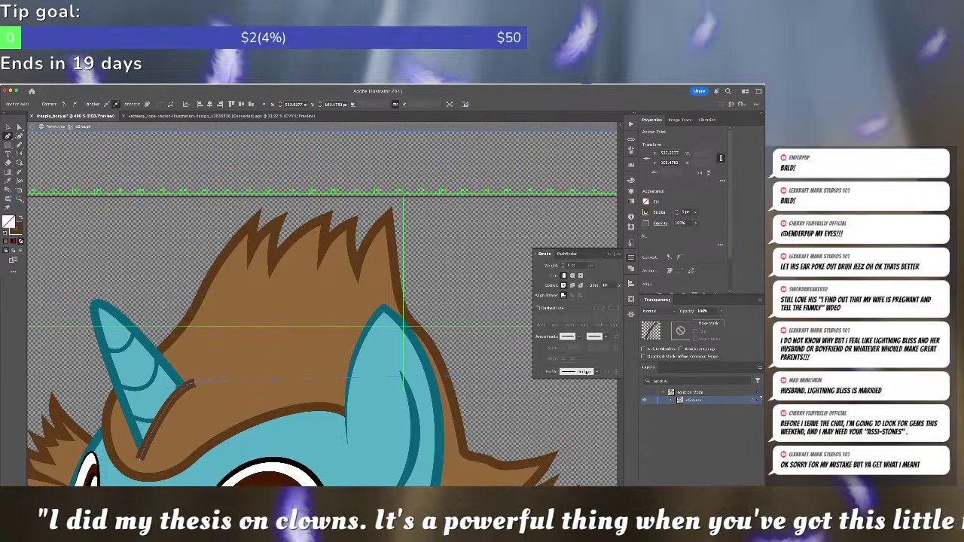
left_click(585, 371)
left_click(579, 451)
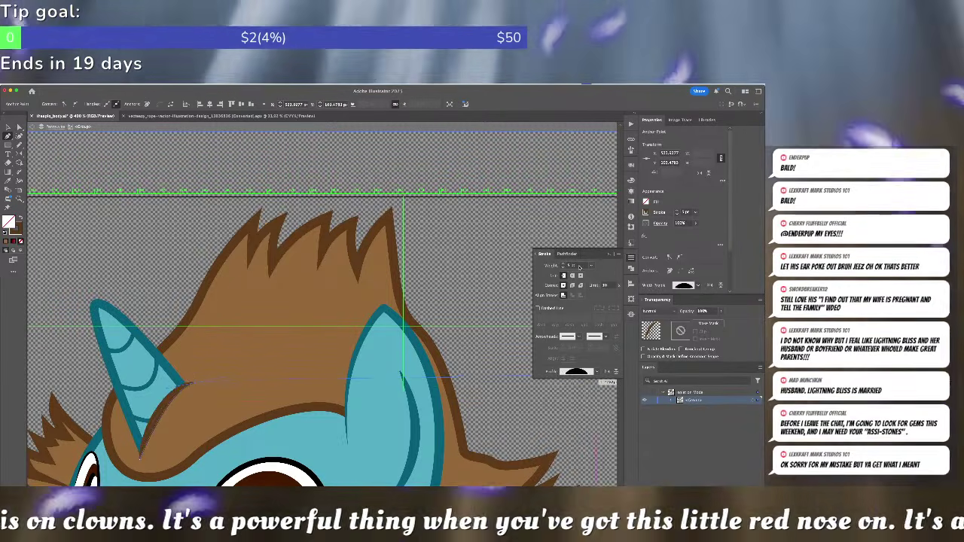
left_click(563, 268)
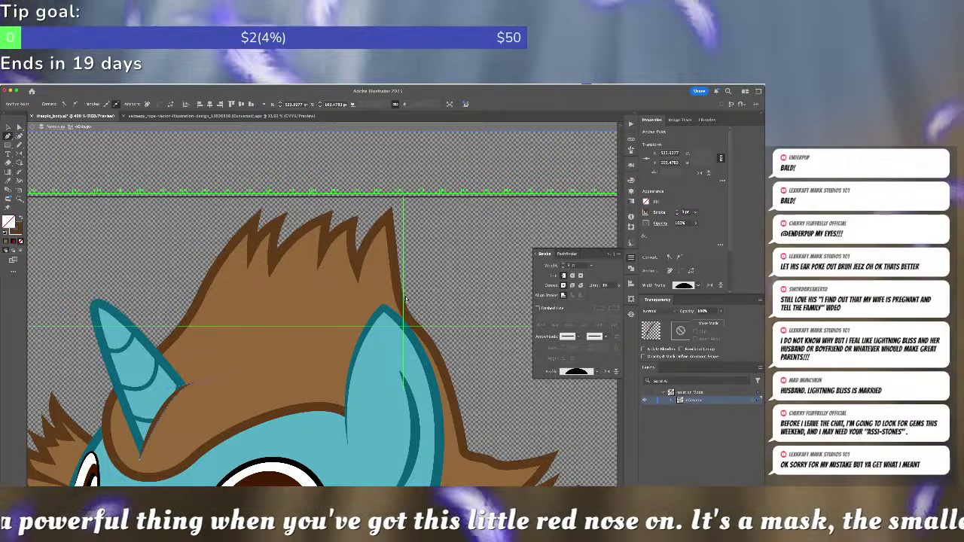
key("a")
left_click(411, 290)
left_click(194, 386)
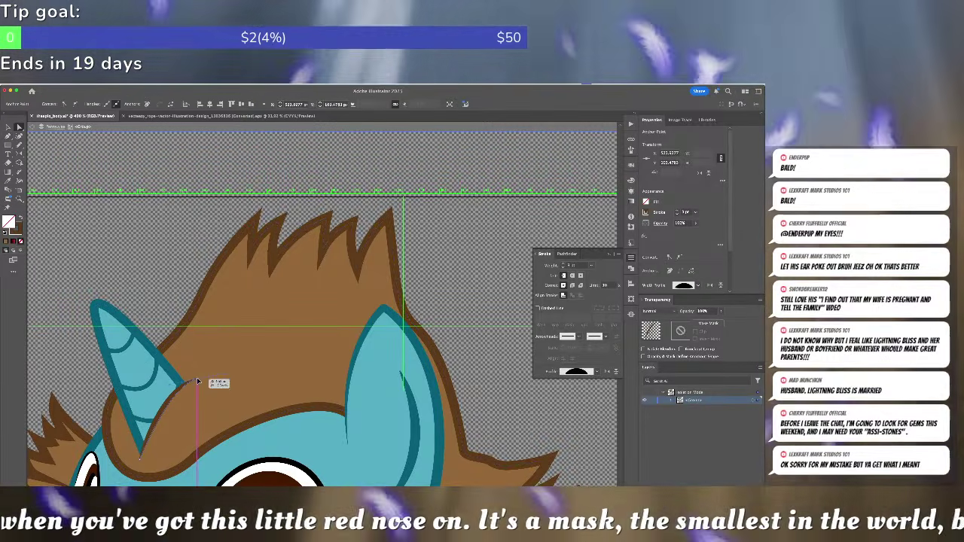
scroll(327, 324, "down", 10)
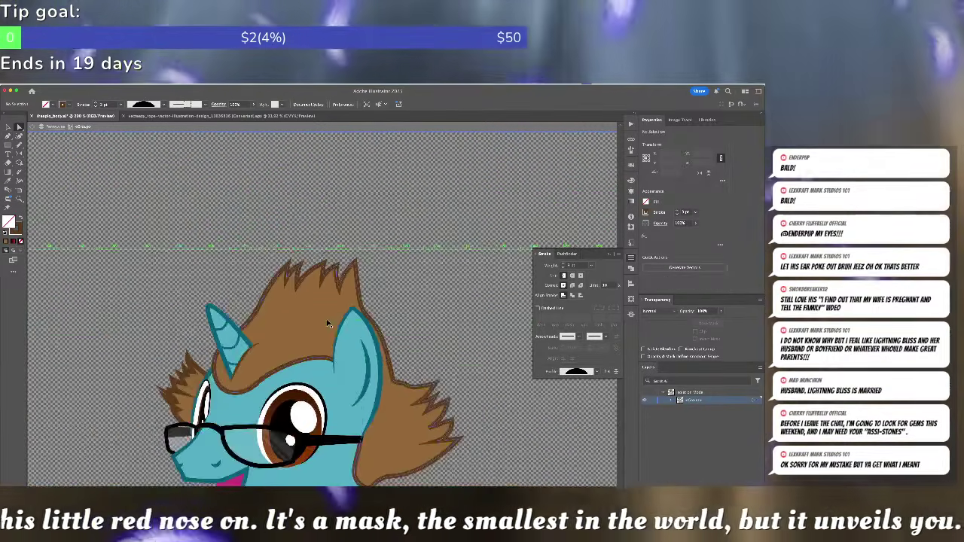
scroll(124, 303, "up", 5)
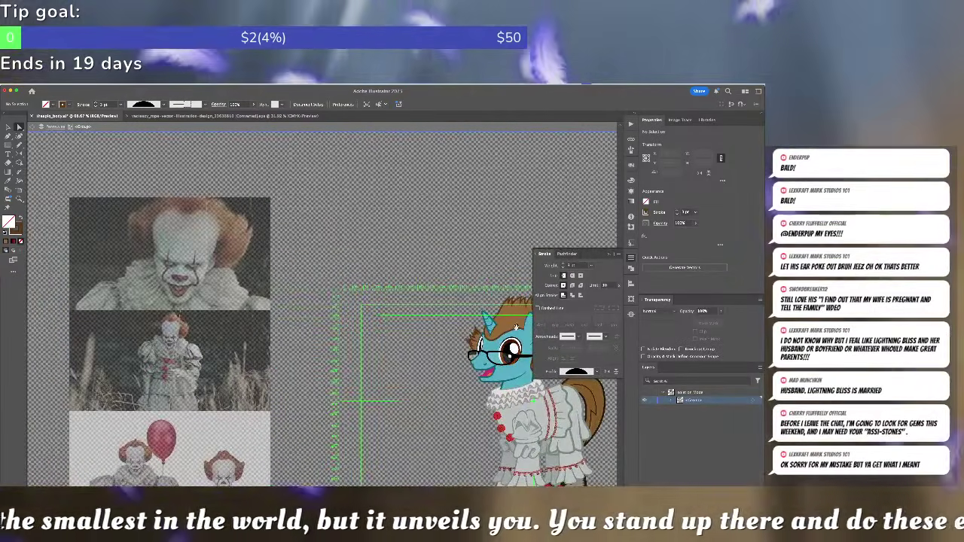
left_click_drag(517, 326, 414, 313)
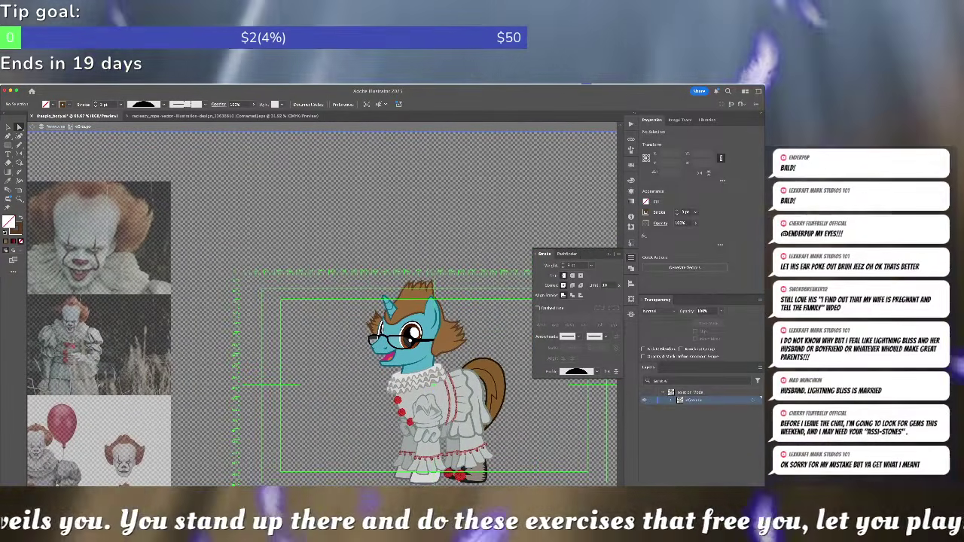
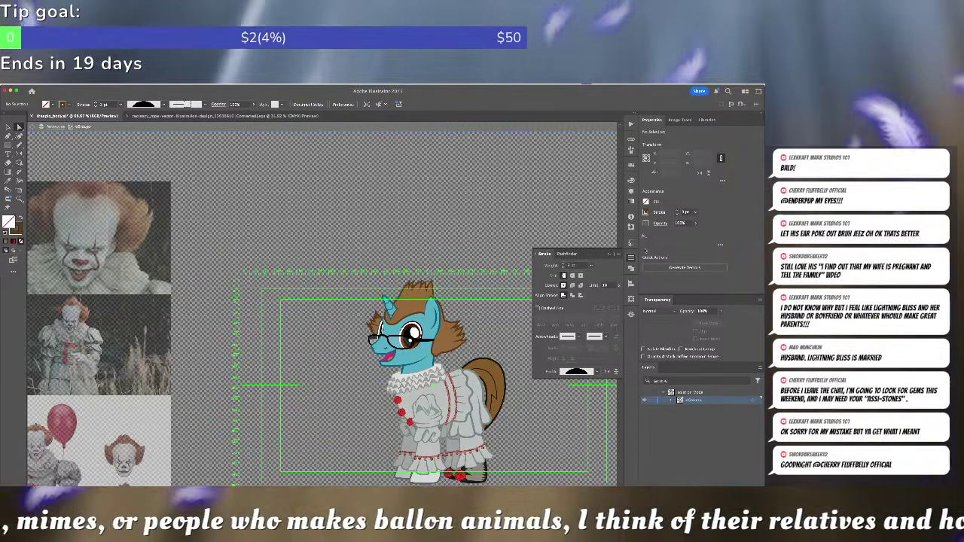
- Remove the surplus anchor point on the upper edge of the wig's rear tuft and select an anchor point on that tuft
scroll(445, 323, "up", 6)
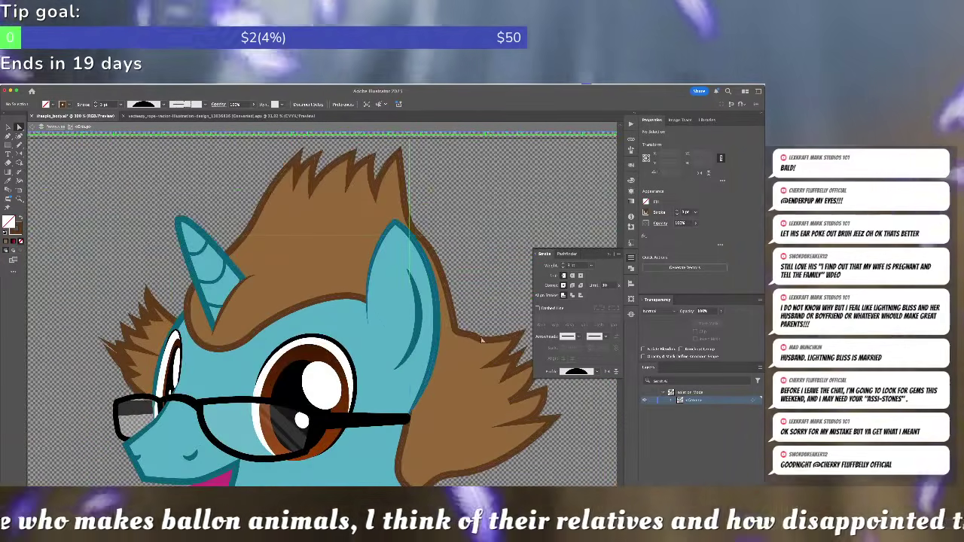
left_click(477, 339)
key("minus")
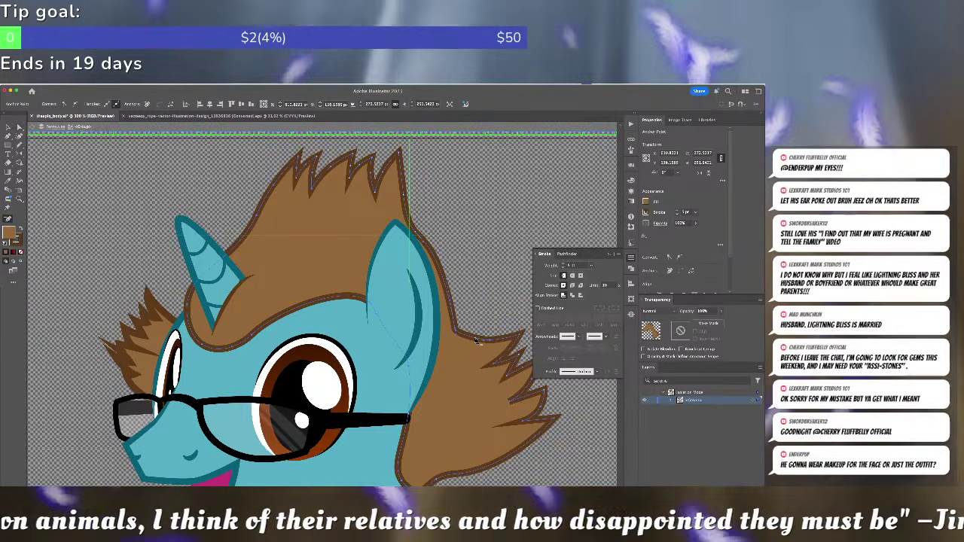
left_click(477, 339)
left_click_drag(469, 405, 404, 346)
key("super+shift+a")
key("a")
left_click(467, 323)
left_click(440, 345)
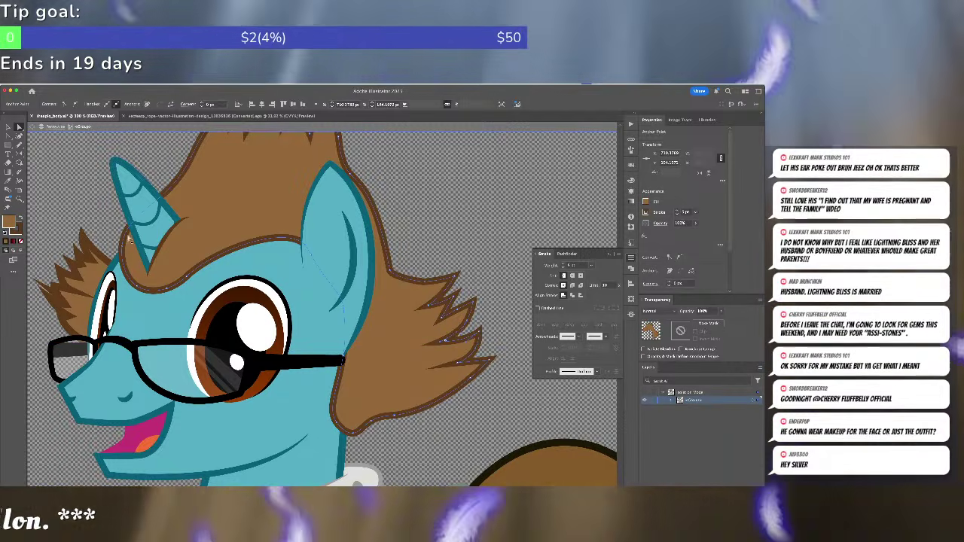
- Reshape the lower front edge of the hair behind the ear so it runs straight along the neck
left_click(402, 369)
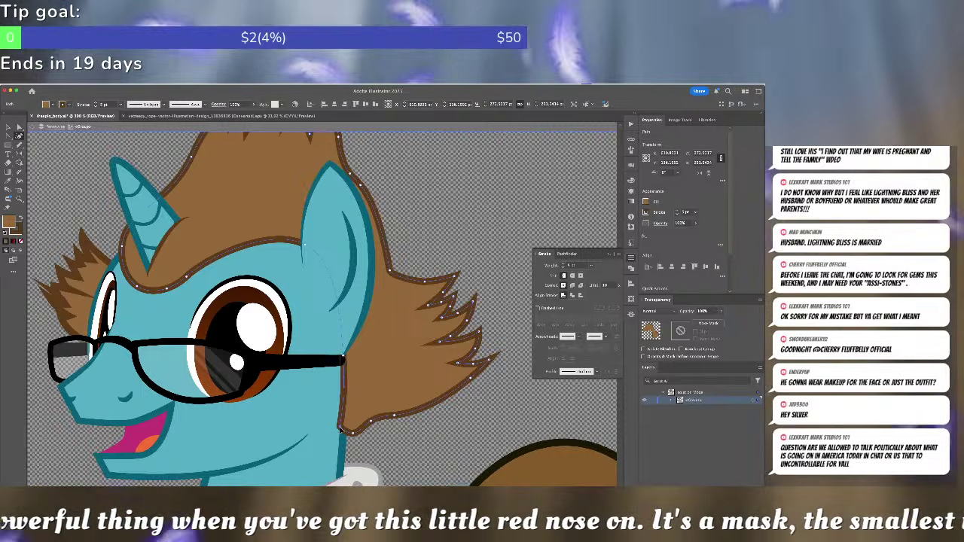
left_click(454, 265, "super")
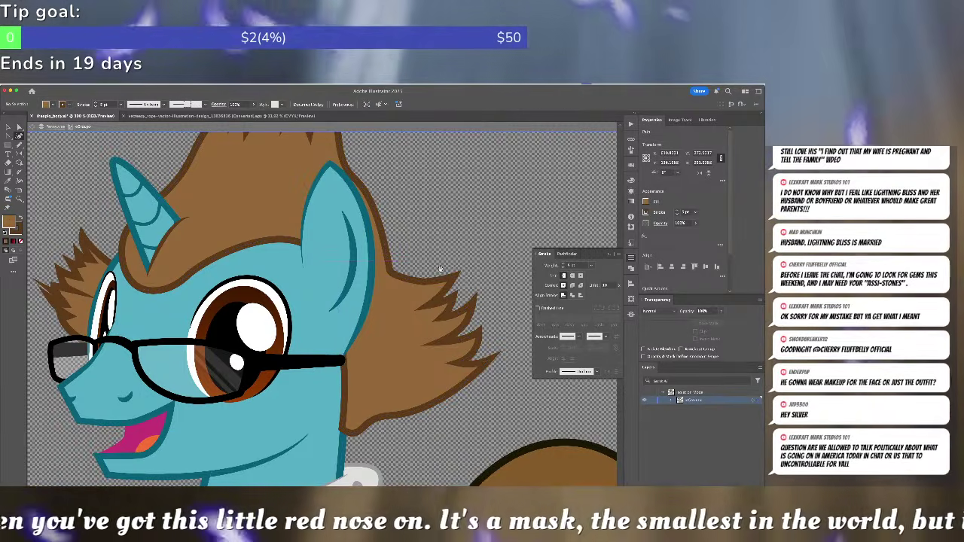
left_click_drag(360, 291, 509, 372)
- Clean up the stray thin double spike on the outline of the hair tuft in front of the far eye
scroll(214, 379, "up", 3)
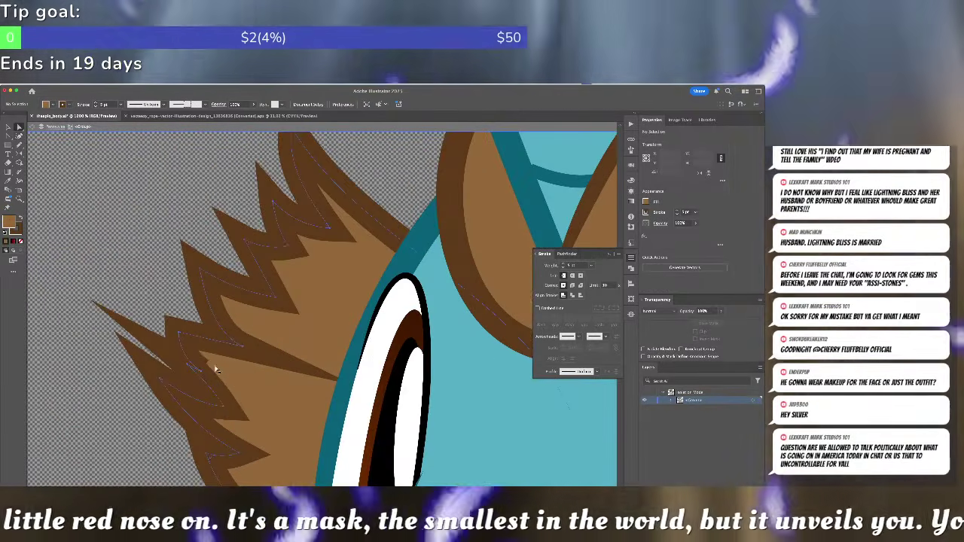
left_click(216, 369)
scroll(219, 339, "down", 2)
scroll(218, 339, "left", 1)
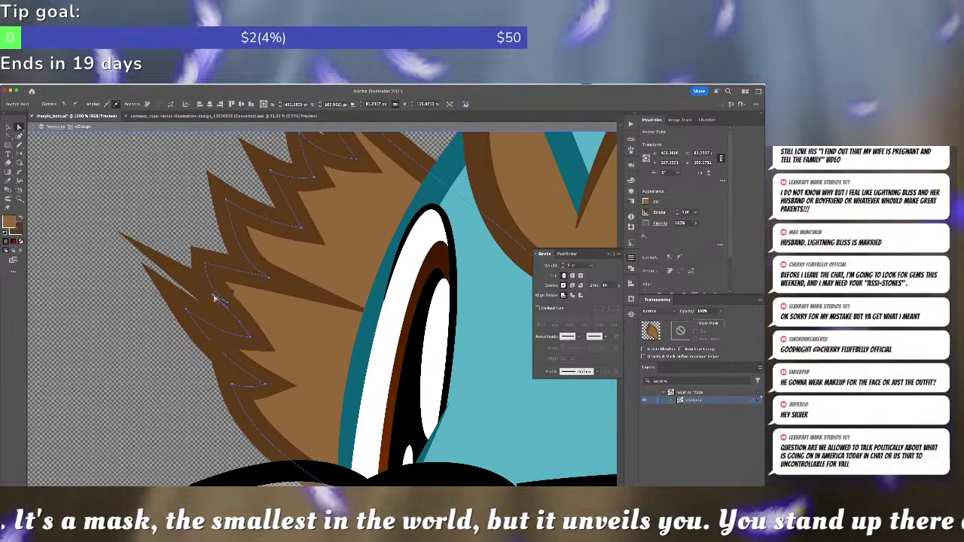
left_click(209, 297)
left_click_drag(208, 298, 228, 304)
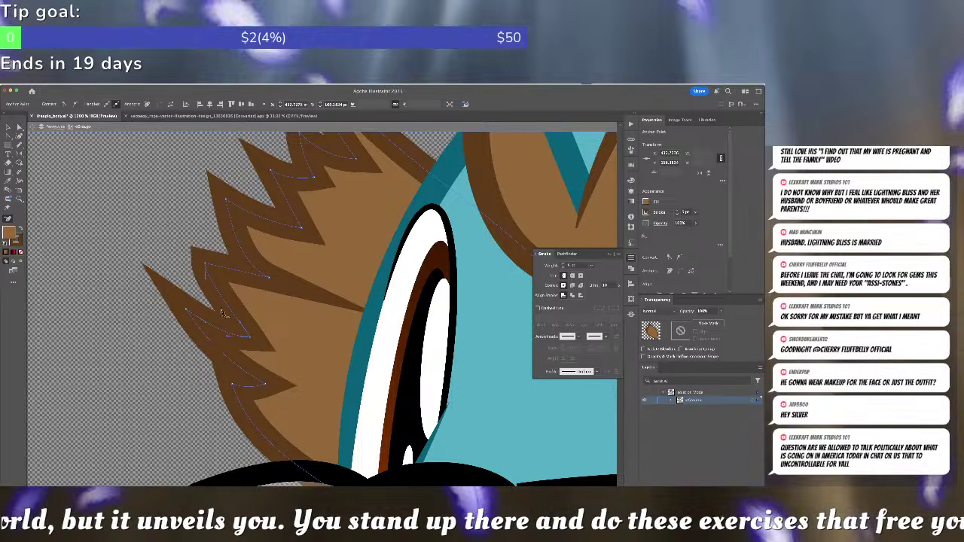
- Adjust the notch points between the middle spikes of the front hair tuft to even out its outline
left_click_drag(236, 331, 208, 370)
left_click(241, 316)
left_click_drag(241, 320, 233, 316)
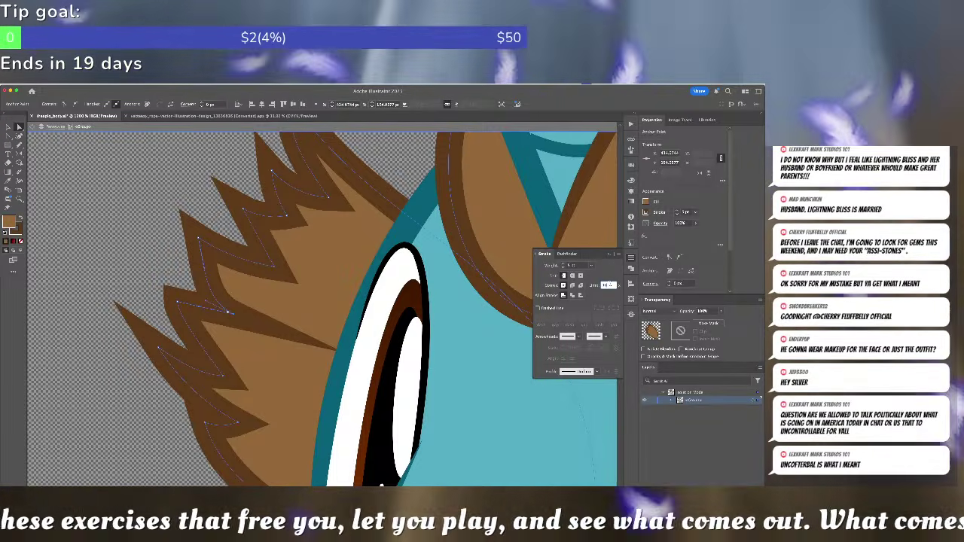
left_click_drag(206, 306, 212, 294)
scroll(221, 399, "down", 4)
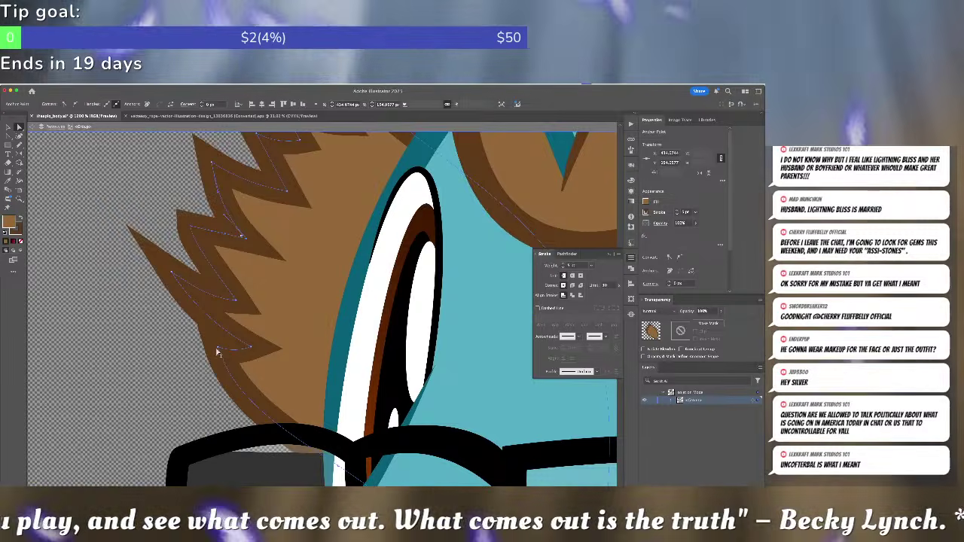
- Move the lowest tip of the front hair tuft outward and adjust its curve into a sharp spike above the glasses
left_click_drag(217, 349, 205, 354)
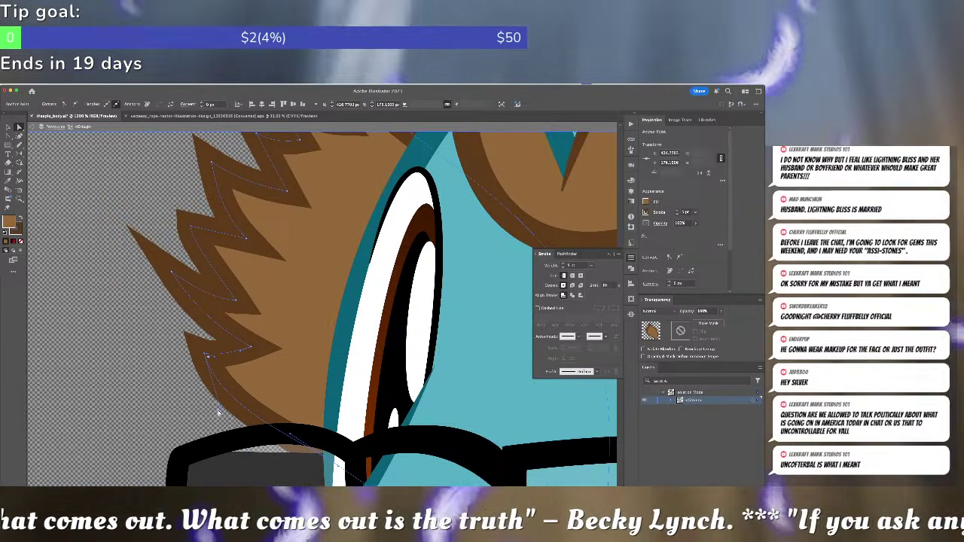
left_click(224, 419)
left_click(229, 389)
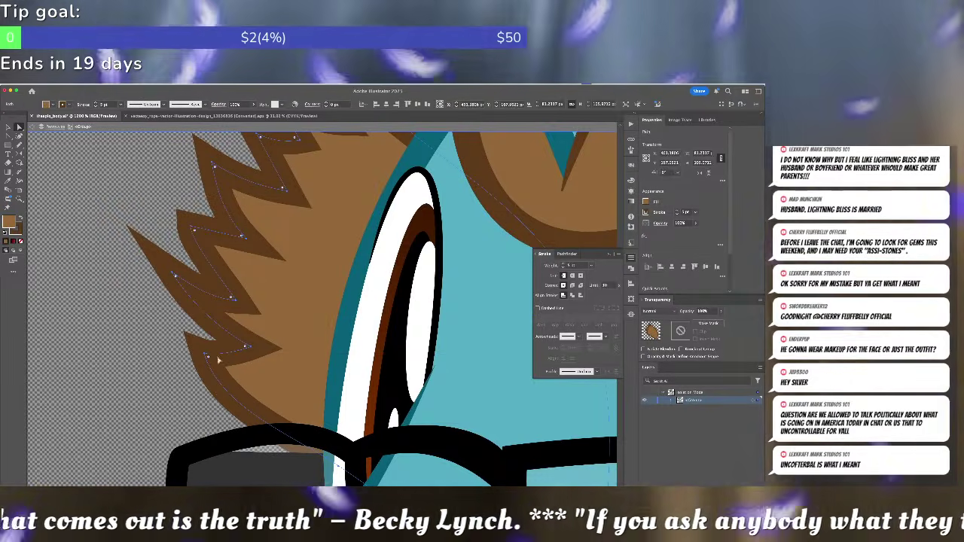
left_click(223, 411)
left_click_drag(220, 410, 239, 403)
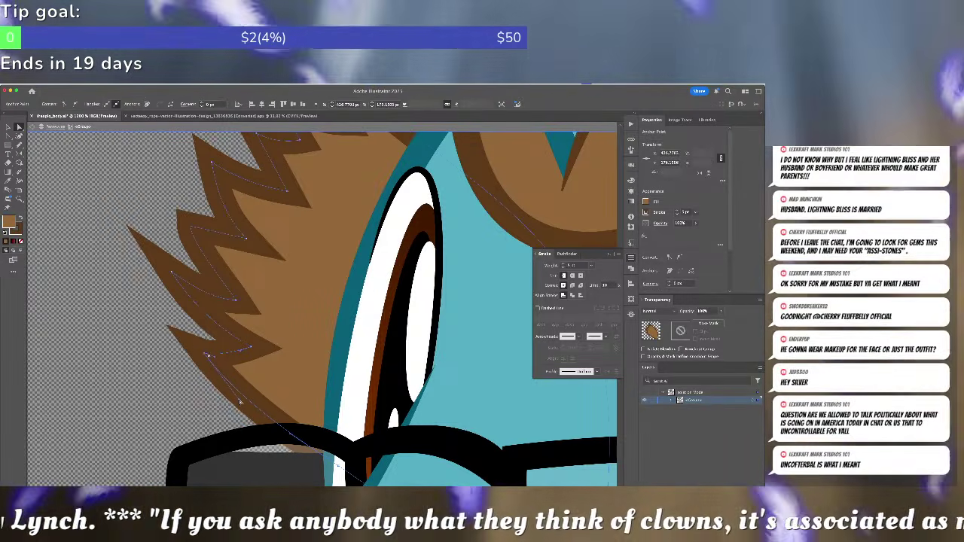
left_click(314, 407)
scroll(318, 395, "down", 5)
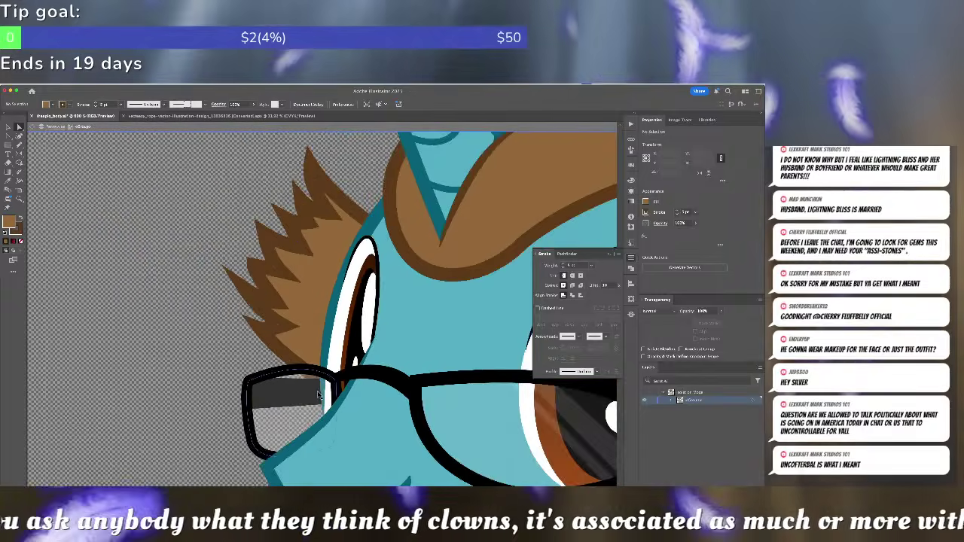
- Draw five short curved strand lines without fill across the top hair between the horn and the ear
scroll(309, 329, "up", 4)
scroll(309, 329, "up", 3)
scroll(309, 329, "right", 4)
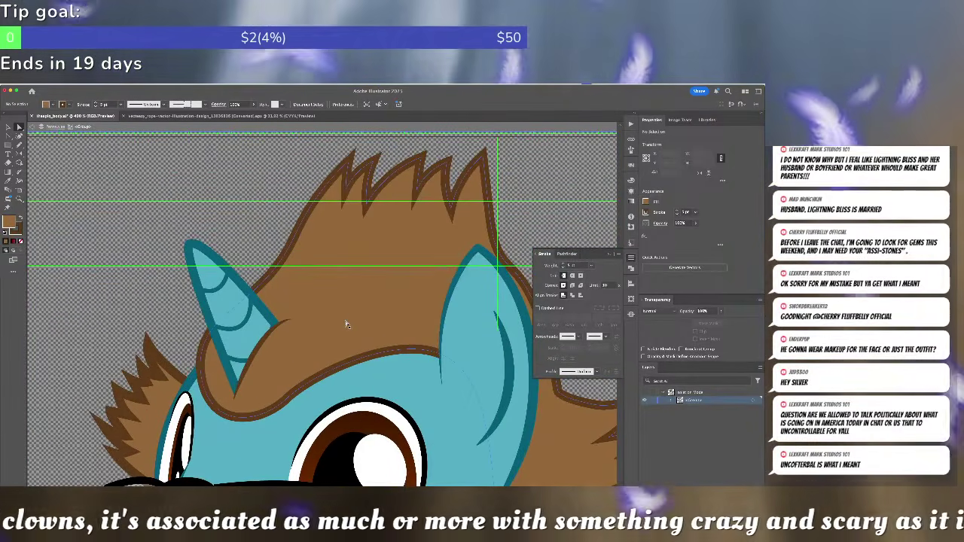
key("p")
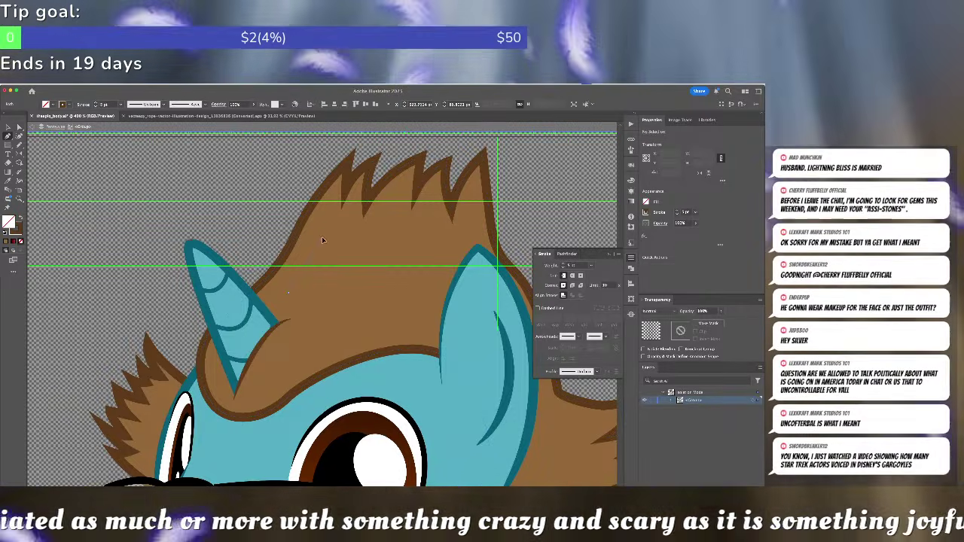
left_click(322, 239)
left_click(304, 298, "super")
left_click(304, 297)
mouse_move(345, 231)
left_mouse_down()
mouse_move(348, 217)
mouse_move(382, 207)
left_mouse_up()
left_click(320, 301, "super")
left_click(318, 306)
left_click(349, 307, "super")
key("Escape")
left_click(348, 306)
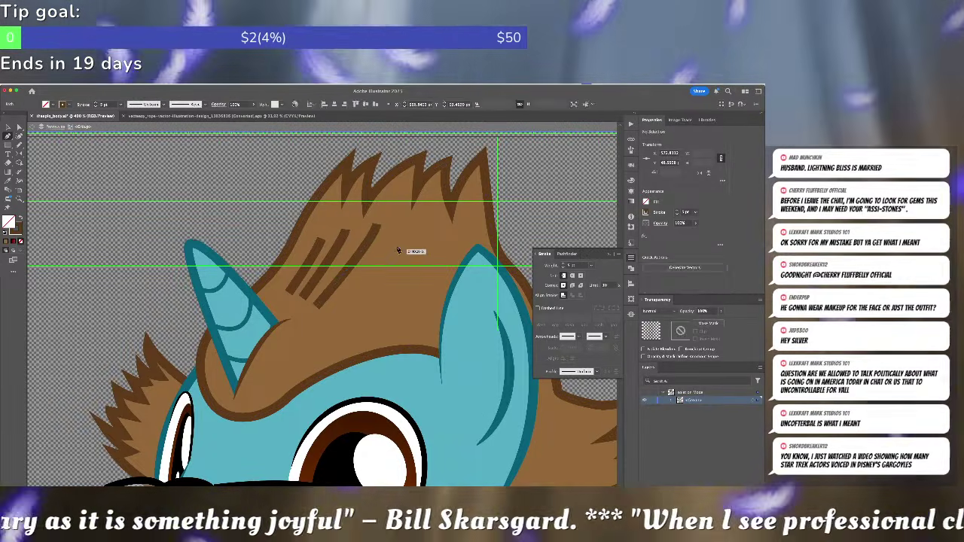
left_click(397, 250)
key("Escape")
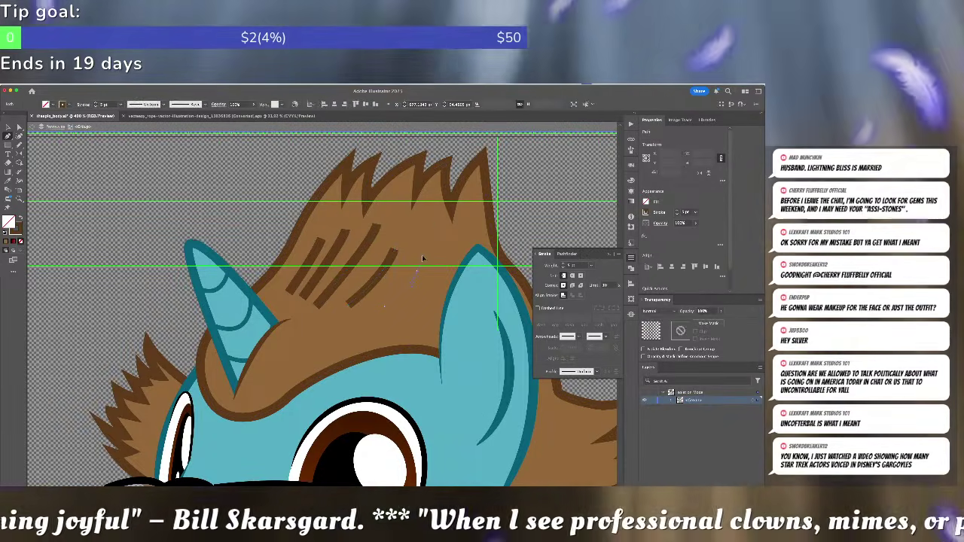
scroll(327, 288, "right", 2)
scroll(327, 289, "down", 1)
- Apply a half-oval tapered width profile to all five strand lines in the top hair and flip it across the stroke
key("v")
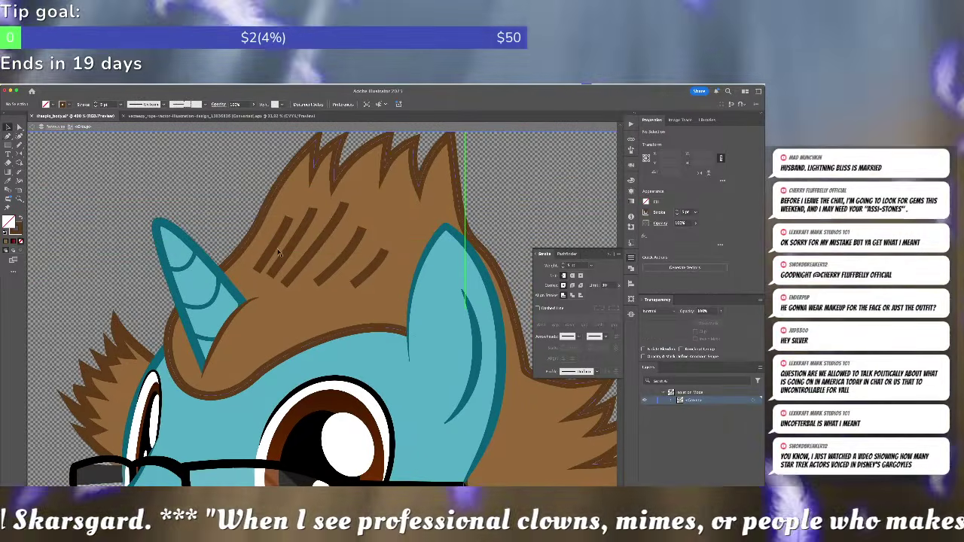
left_click(289, 245)
left_click(311, 239, "shift")
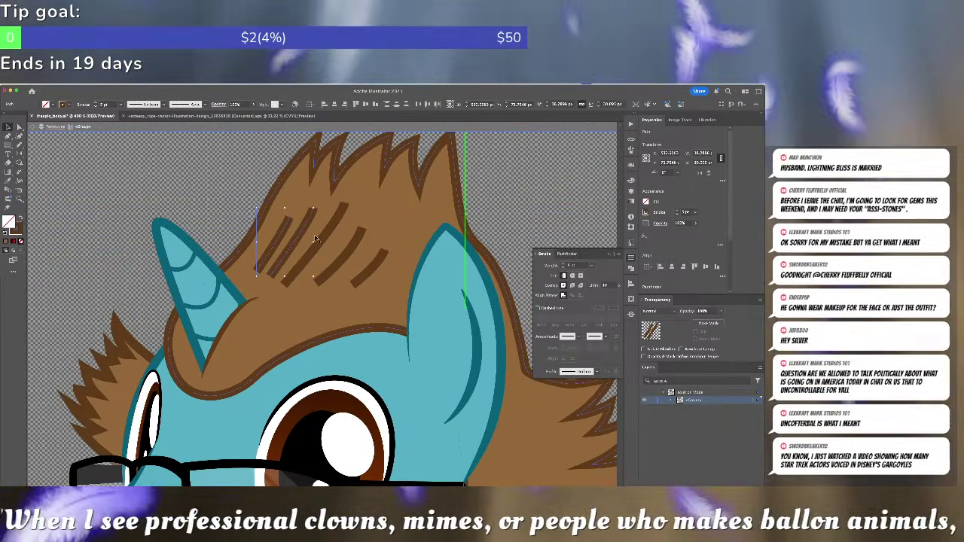
left_click(325, 238, "shift")
left_click(354, 252, "shift")
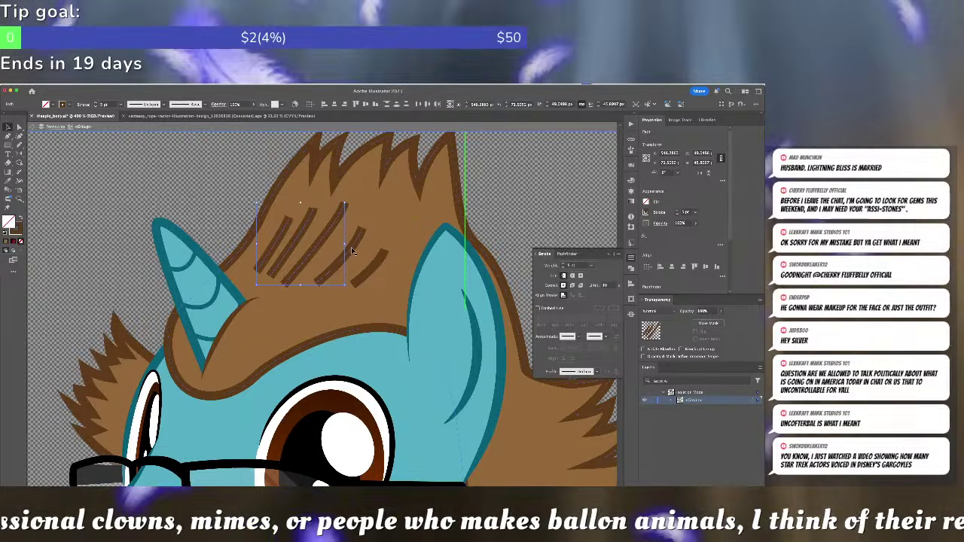
left_click(378, 269, "shift")
left_click(585, 372)
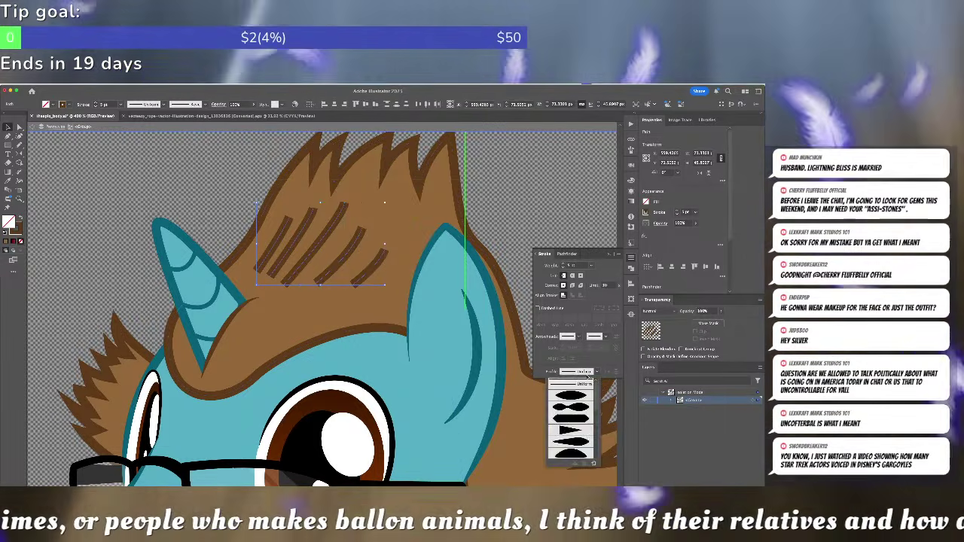
scroll(572, 434, "down", 3)
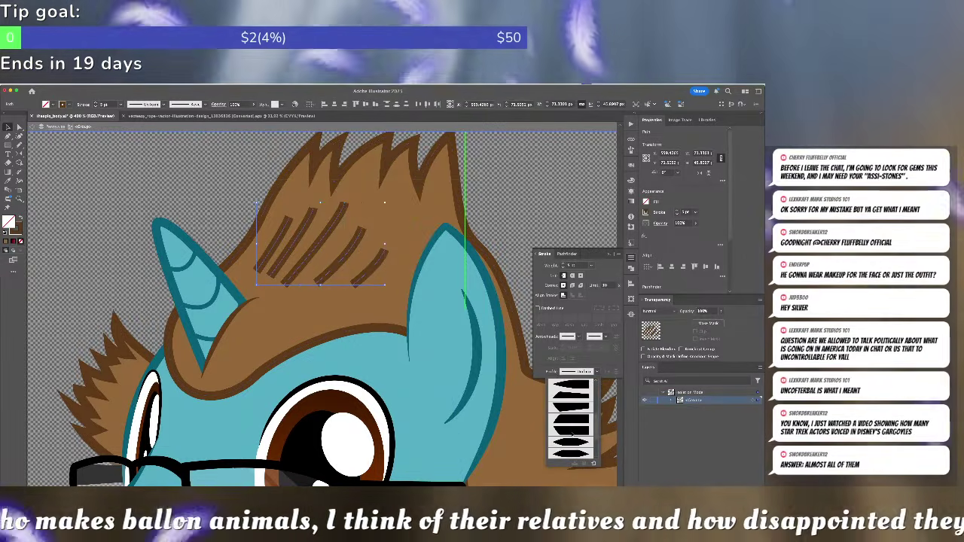
scroll(573, 435, "down", 3)
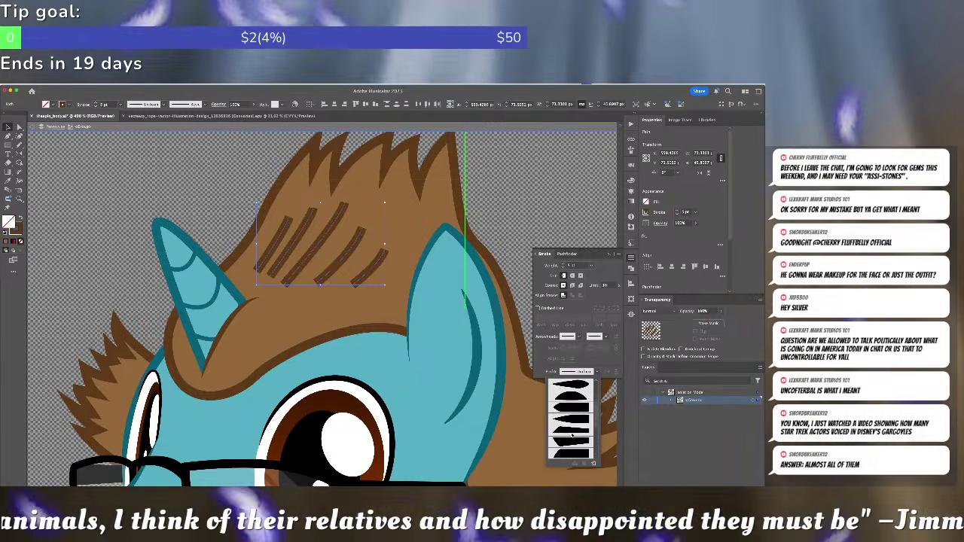
left_click(580, 385)
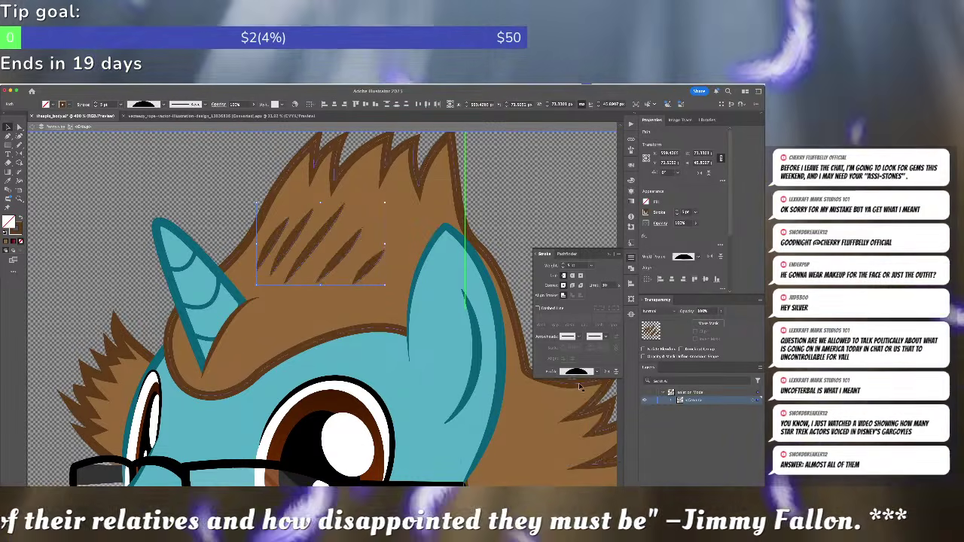
left_click(616, 371)
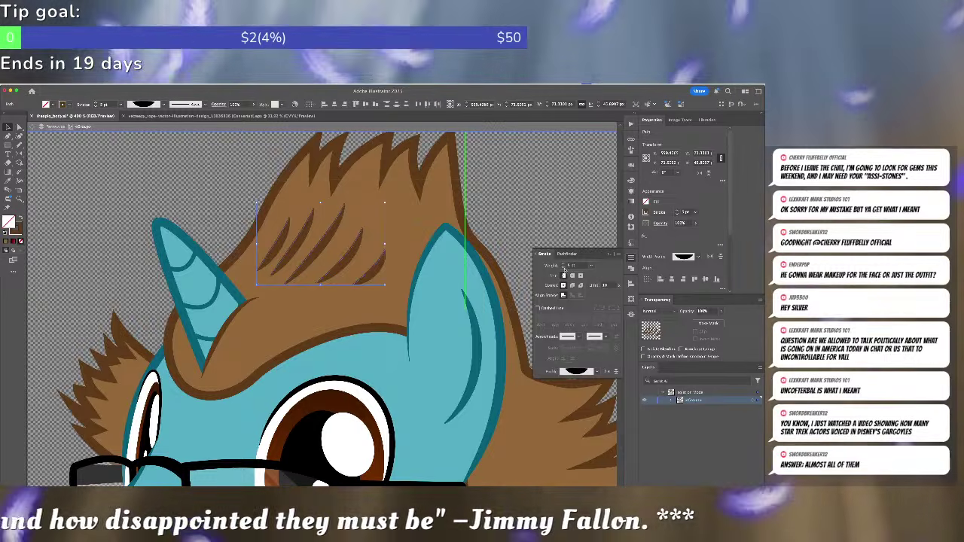
- Reduce the stroke weight of the five top hair strands to 2 pt
left_click(563, 268)
left_click(563, 268)
left_click(563, 268)
- Draw several short tapered 2 pt strand lines in the hair behind the ear, fanning toward its spikes
scroll(486, 322, "down", 5)
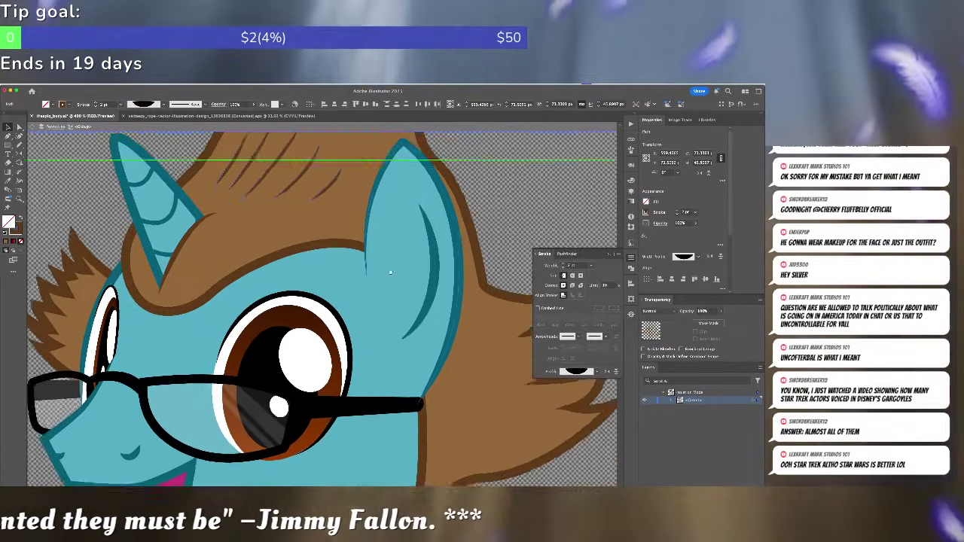
left_click_drag(348, 218, 473, 363)
mouse_move(487, 293)
left_mouse_down()
mouse_move(483, 389)
mouse_move(497, 359)
left_mouse_up()
mouse_move(441, 336)
left_mouse_down()
mouse_move(507, 343)
mouse_move(400, 335)
mouse_move(391, 323)
mouse_move(434, 320)
mouse_move(410, 322)
mouse_move(400, 353)
mouse_move(384, 350)
left_mouse_up()
left_click(497, 352)
key("super+z")
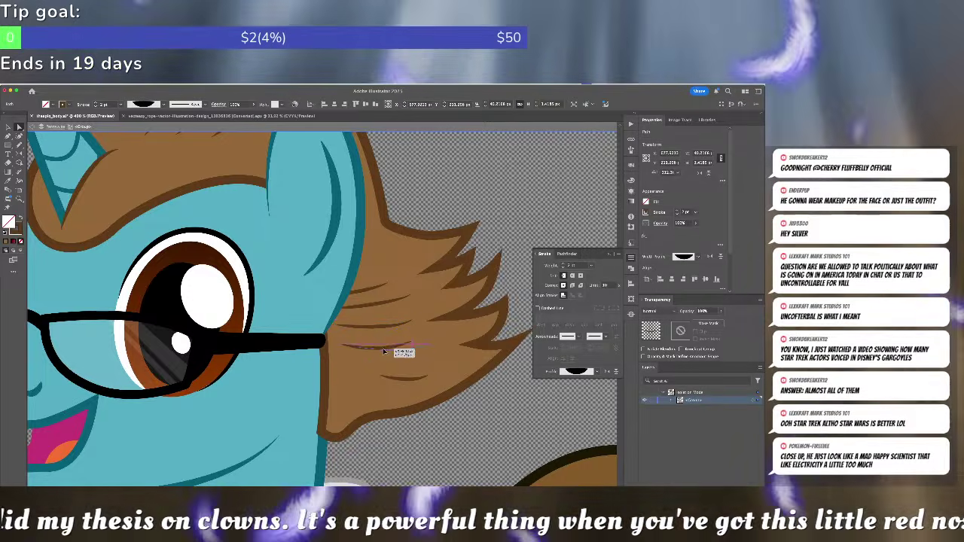
left_click_drag(402, 383, 368, 371)
key("super+shift+a")
- Exit the isolated head group and save the document
left_click_drag(392, 276, 457, 287)
key("super+minus")
key("super+minus")
key("super+minus")
key("super+minus")
key("super+minus")
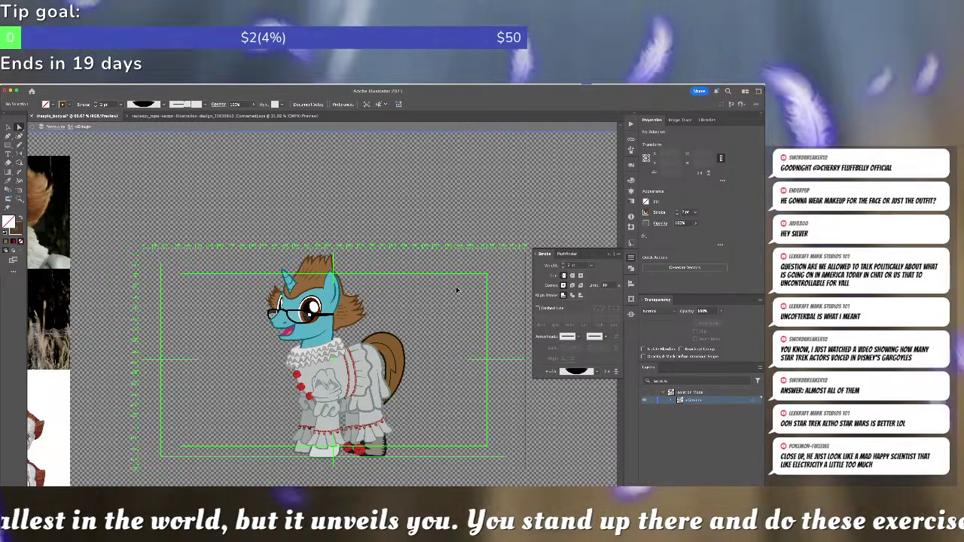
key("Escape")
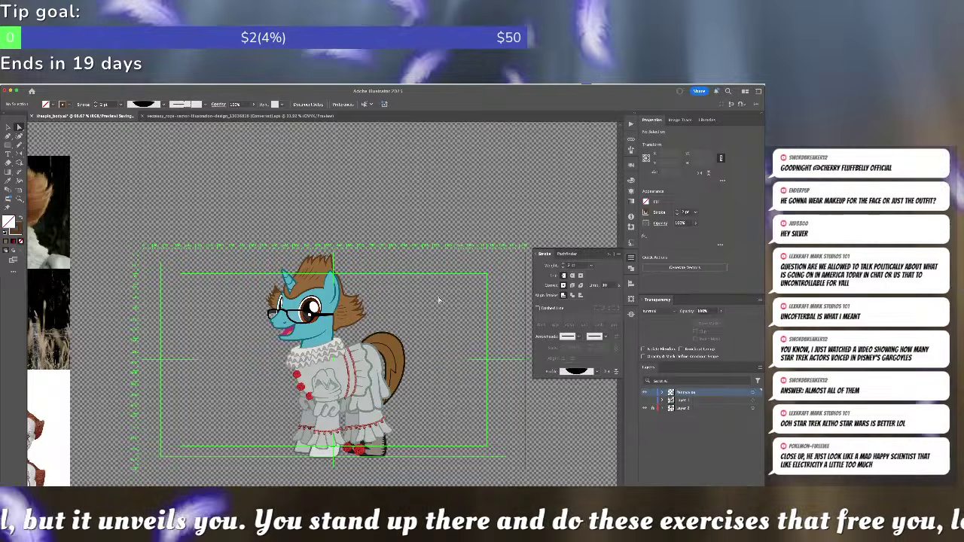
- Isolate the collar's group and move its top ruffle up the neck toward the jaw
left_click_drag(414, 304, 554, 297)
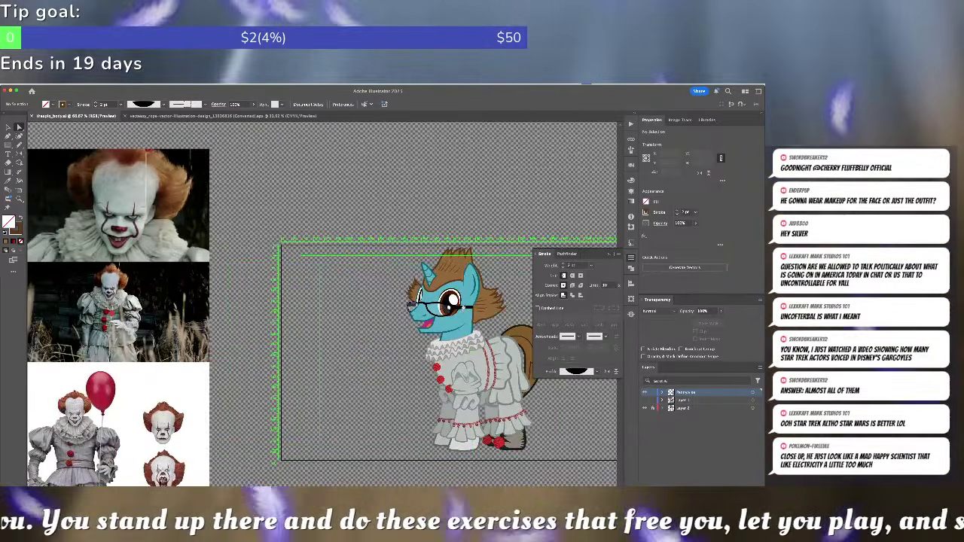
left_click_drag(464, 311, 461, 294)
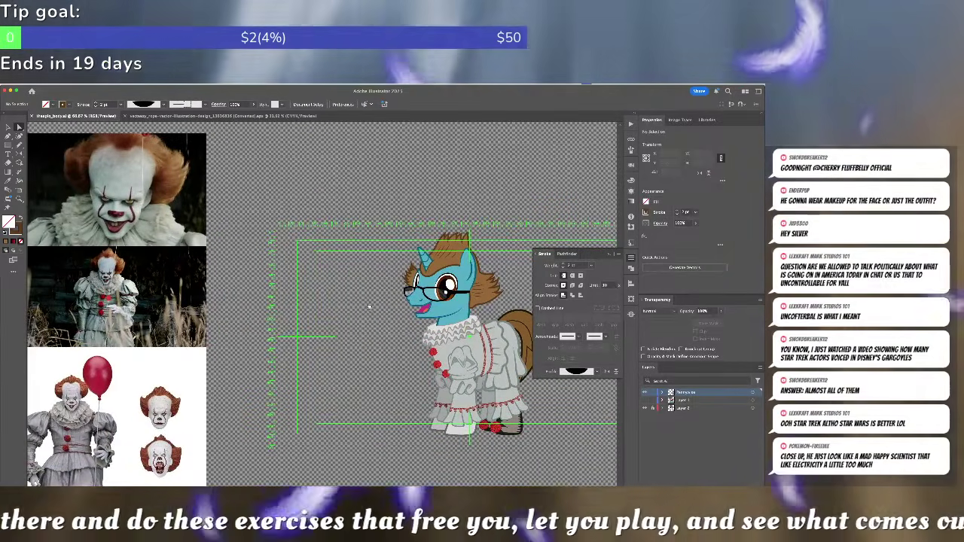
left_click_drag(369, 308, 359, 290)
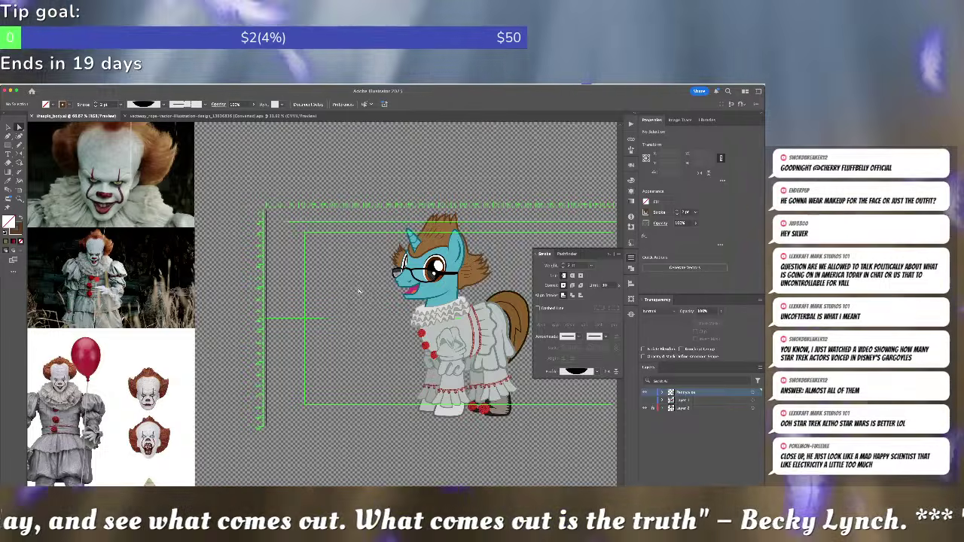
key("super+equal")
key("super+equal")
key("super+equal")
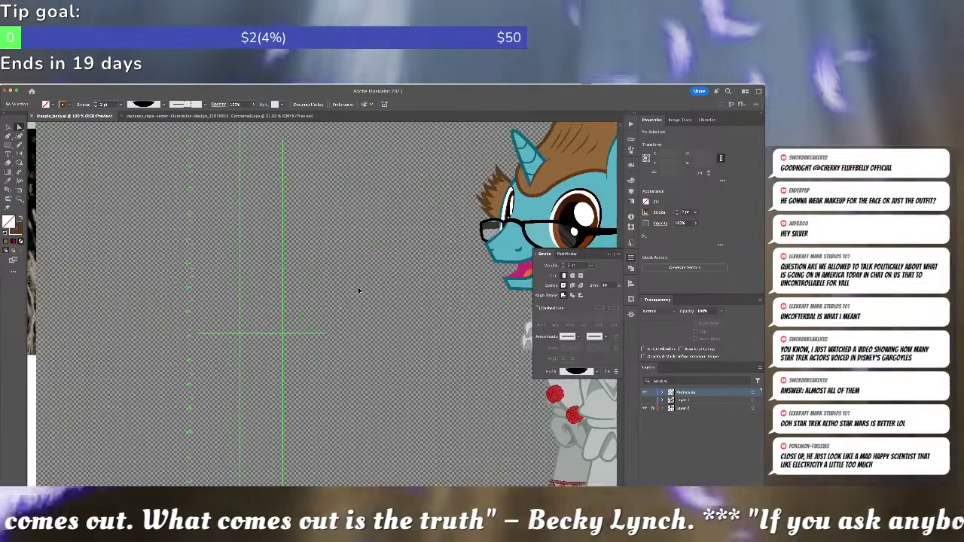
left_click_drag(441, 331, 99, 268)
key("v")
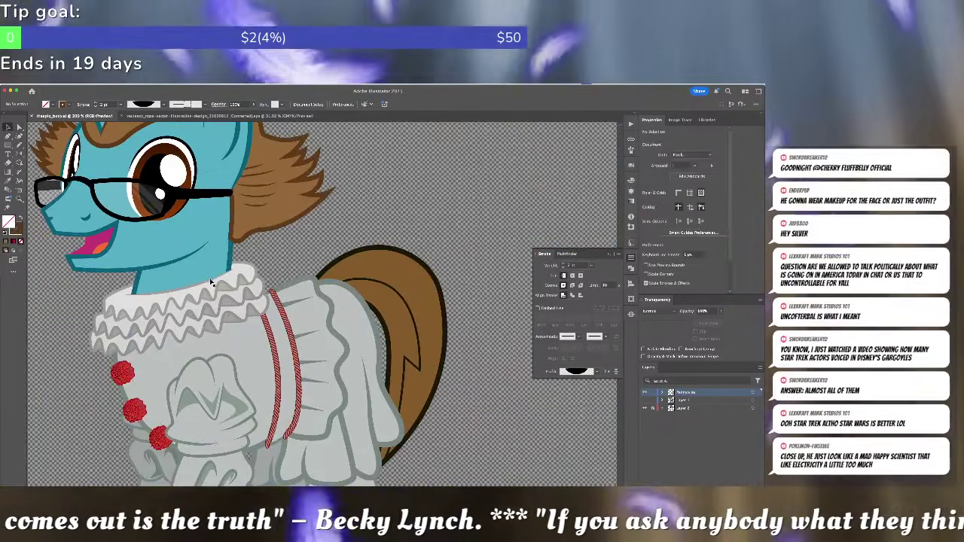
left_click(210, 283)
double_click(211, 283)
left_click_drag(210, 283, 211, 262)
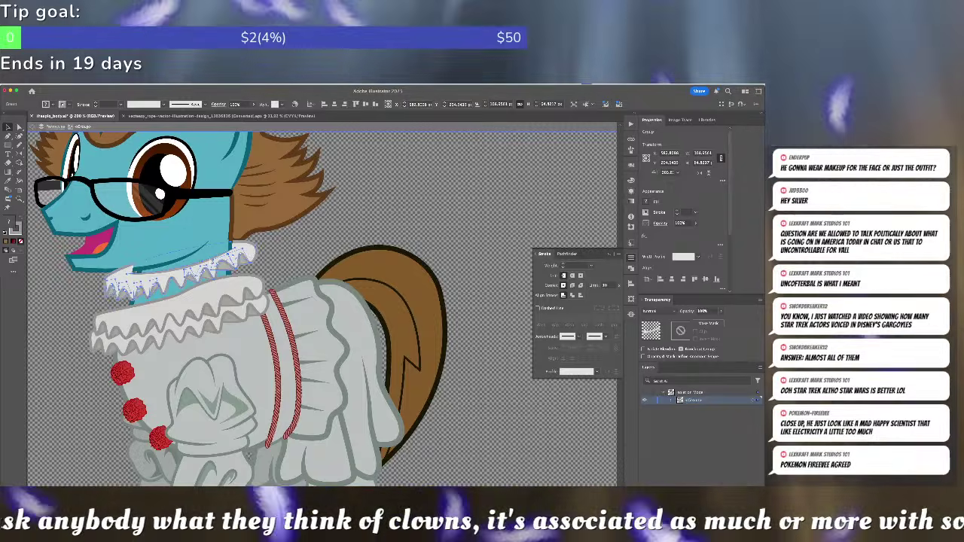
- Delete the raised top ruffle and undo the deletion
key("Delete")
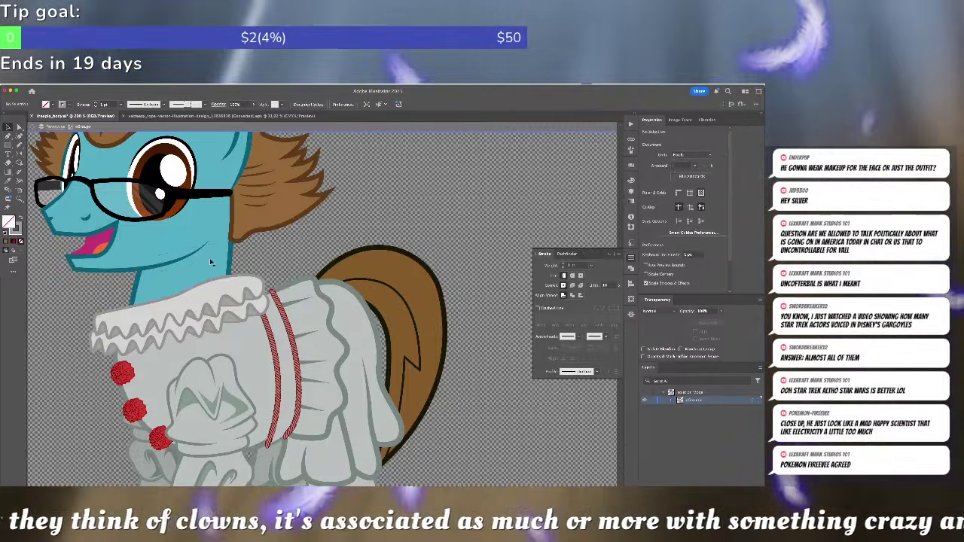
key("super+z")
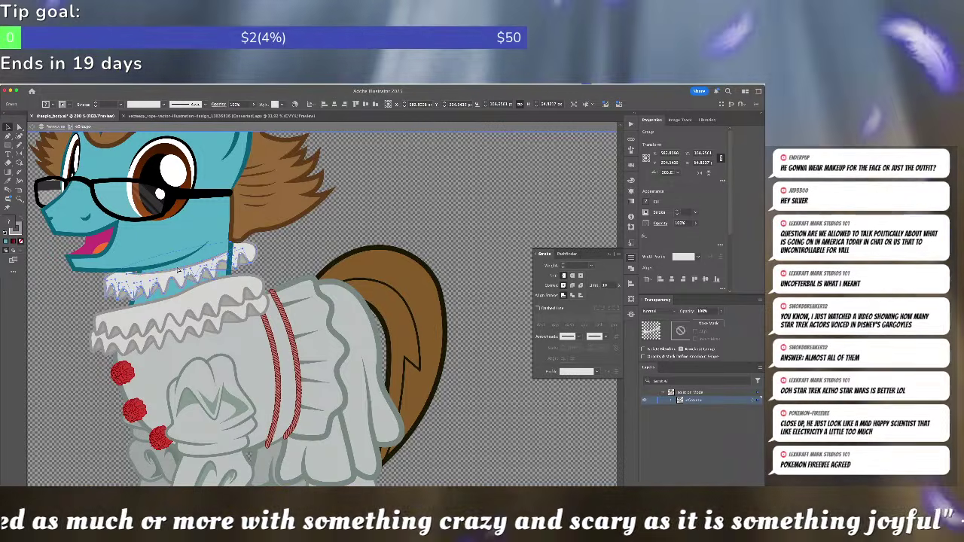
- Nudge the collar's top ruffle up under the jaw and raise the lower two ruffle rows toward it
key("Up")
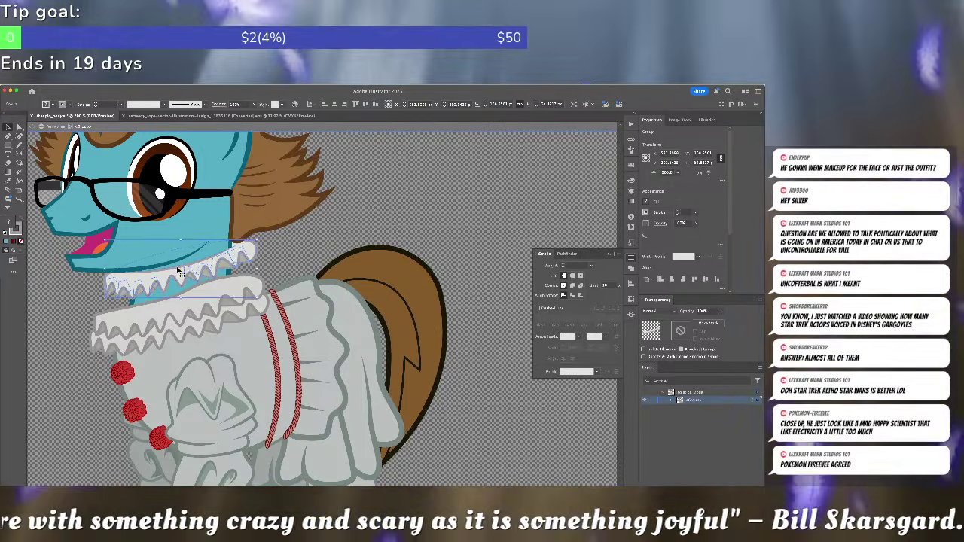
key("Up")
key("Up")
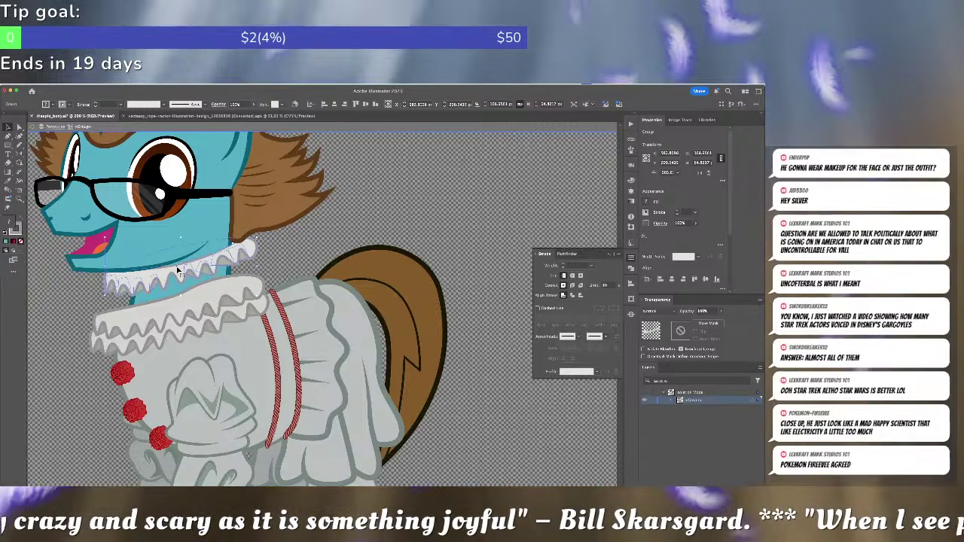
left_click(176, 290)
left_click(185, 309)
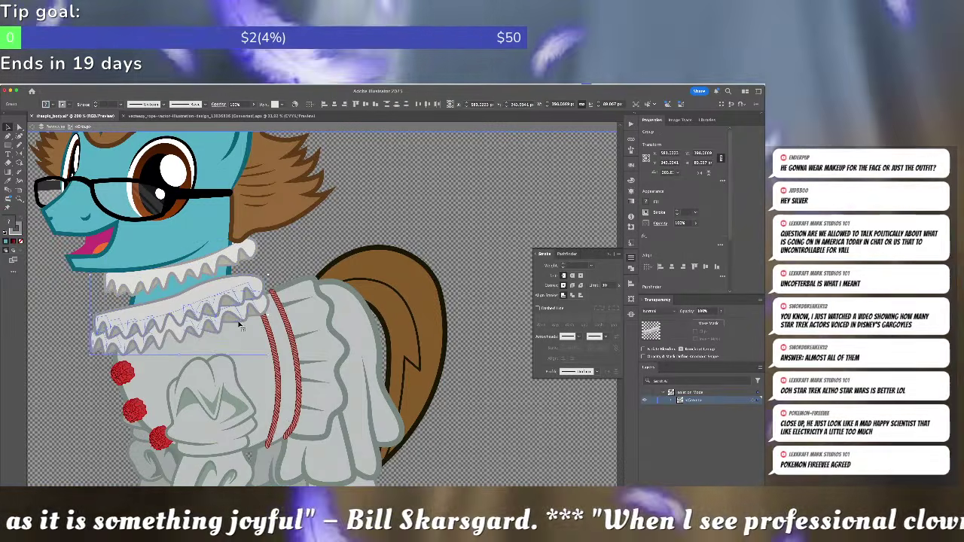
key("shift+Up")
key("shift+Up")
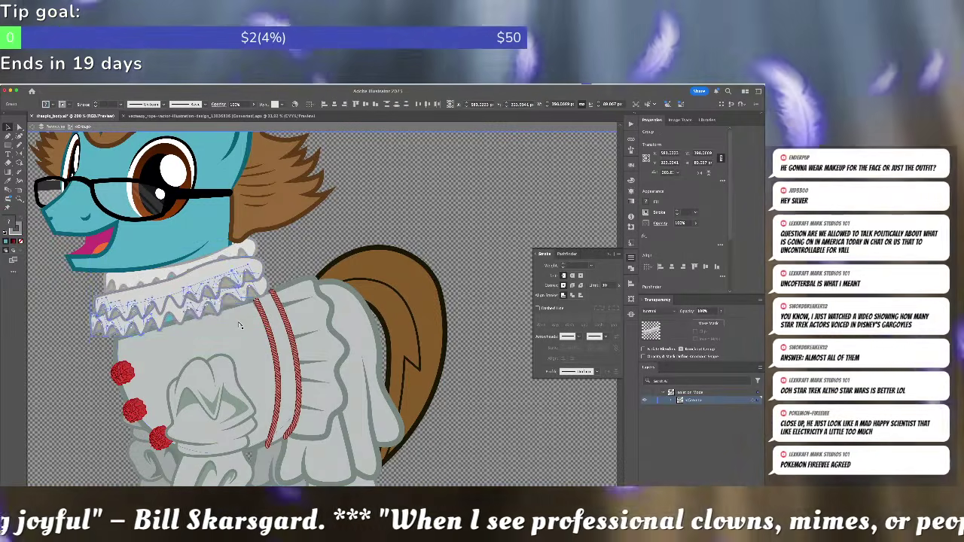
- Restack the lower ruffle rows in front of the neck outline but behind the top ruffle, and nudge them slightly higher
key("super+x")
left_click(231, 292)
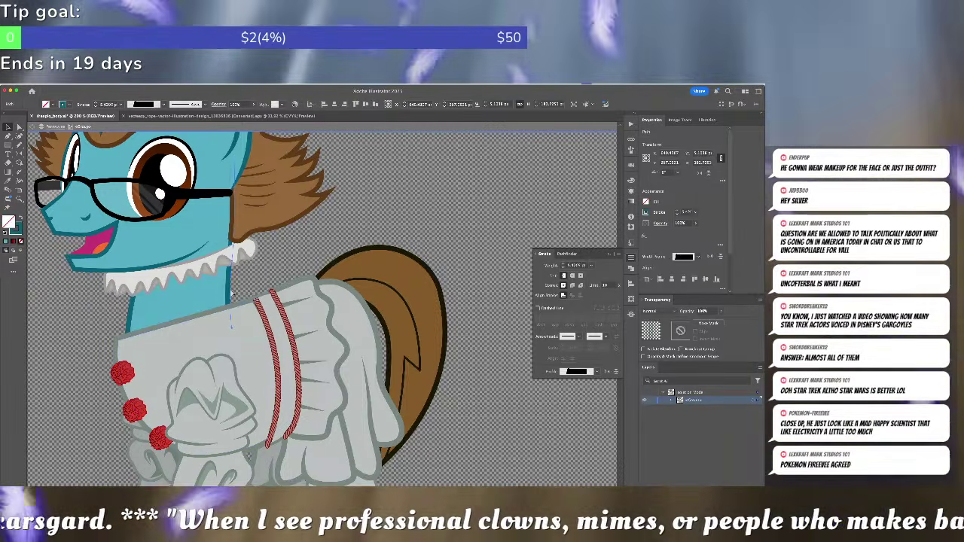
key("super+f")
key("Up")
key("Up")
key("Up")
key("Up")
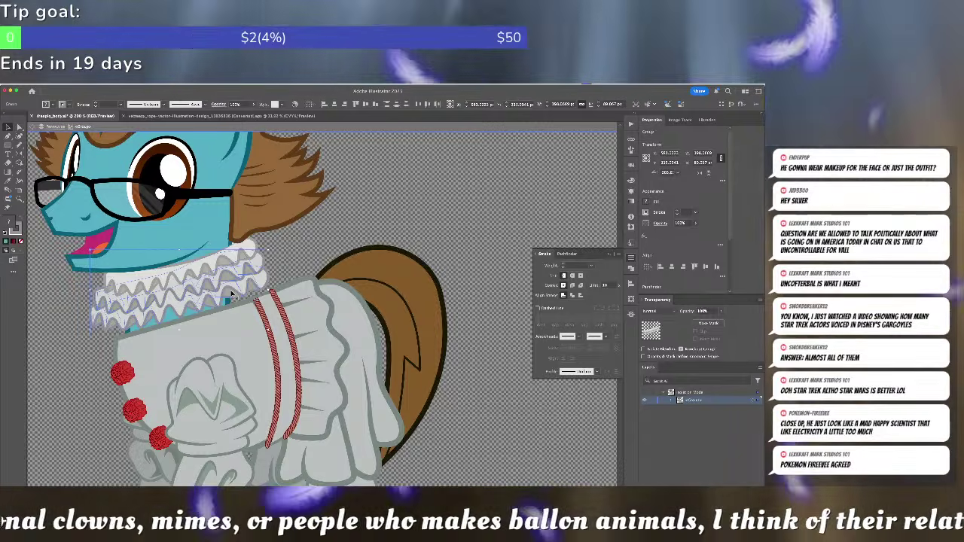
- Raise the suit body's front corner and rear neckline point so the fabric reaches the collar's lower ruffle
left_click(233, 307)
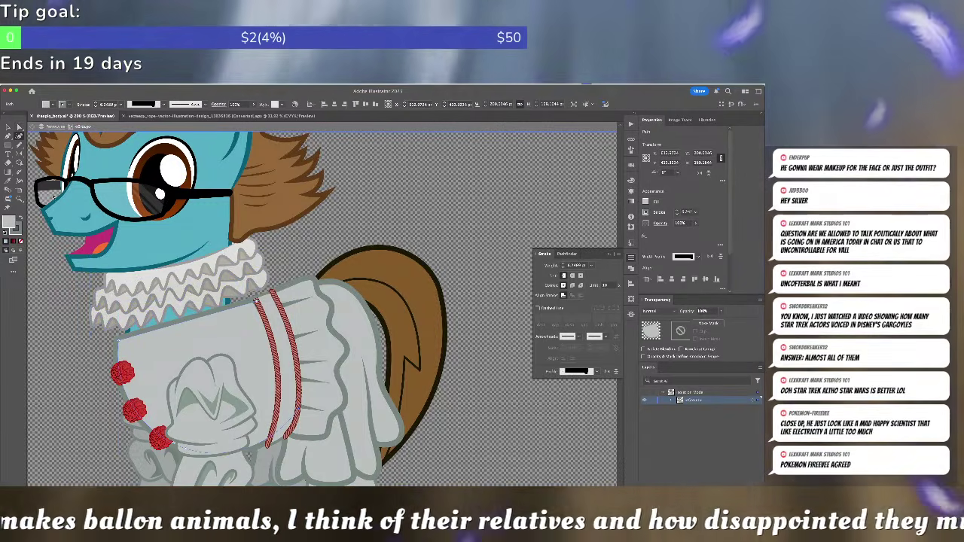
left_click_drag(118, 341, 118, 323)
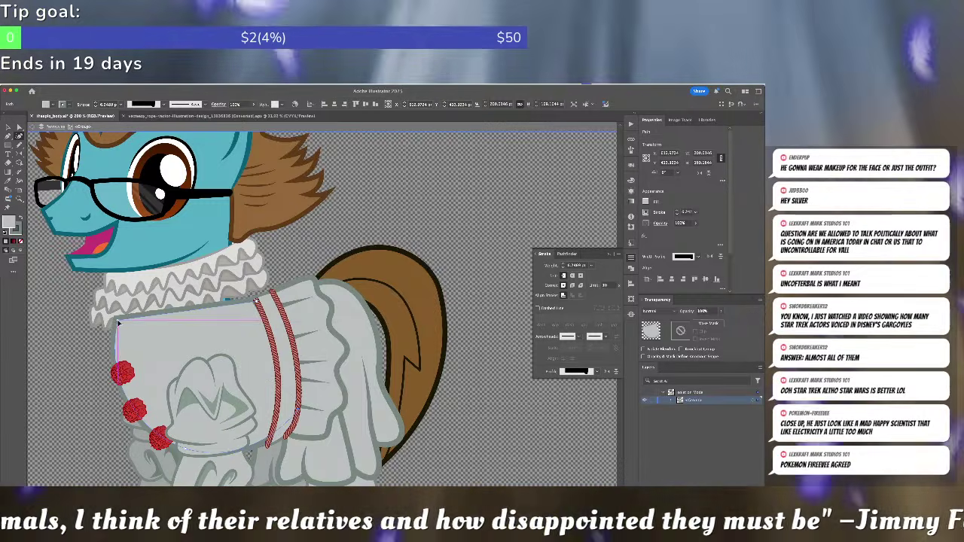
left_click_drag(243, 316, 232, 292)
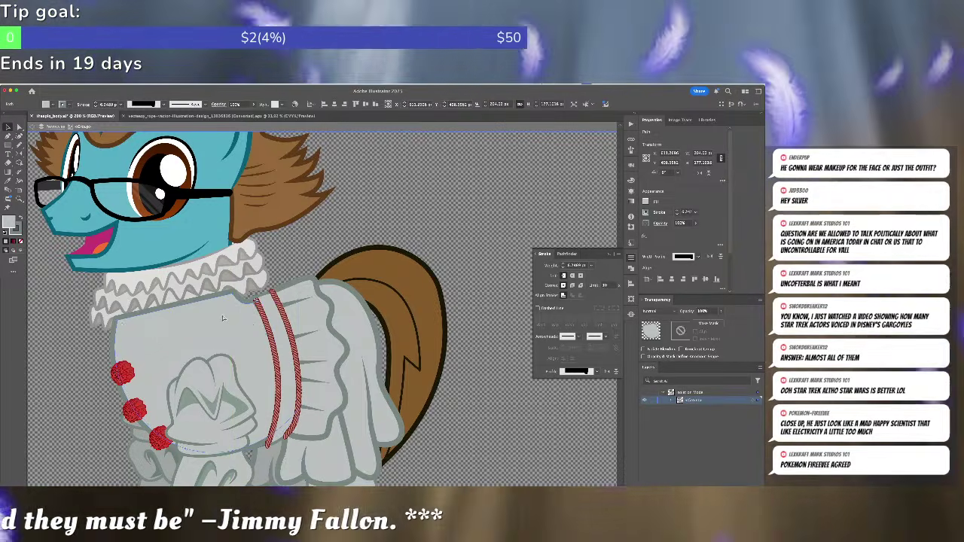
key("Delete")
key("super+z")
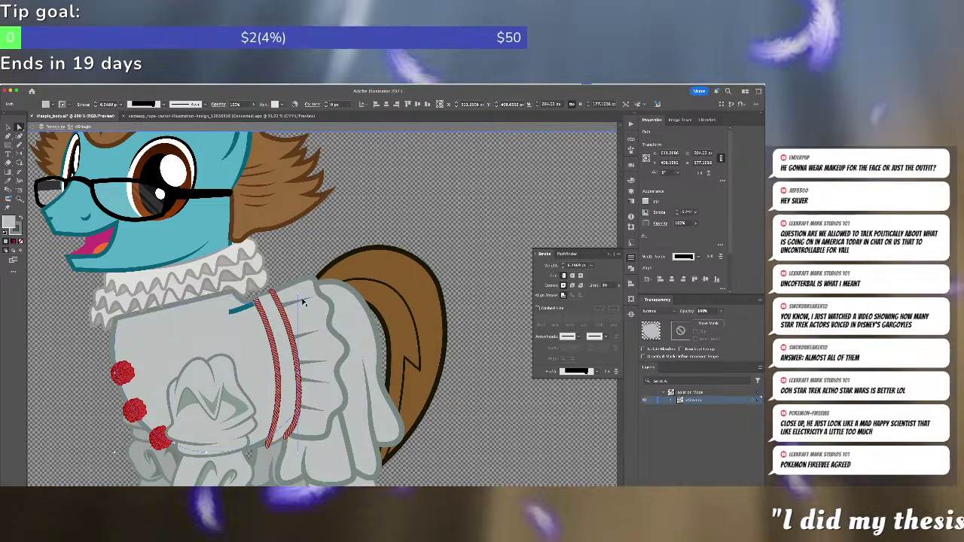
- Delete the leftover teal outline segment showing between the collar and the red back trim
left_click(303, 300)
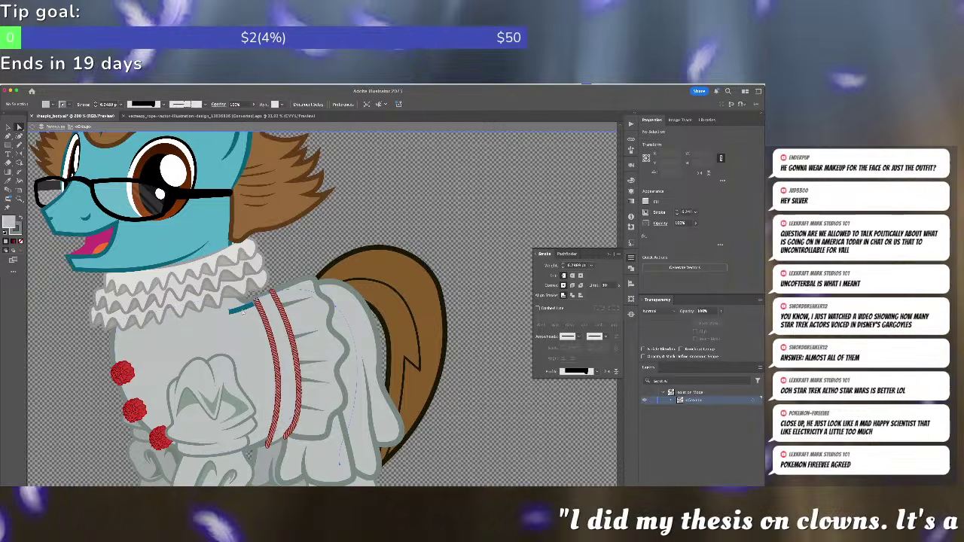
left_click(244, 314)
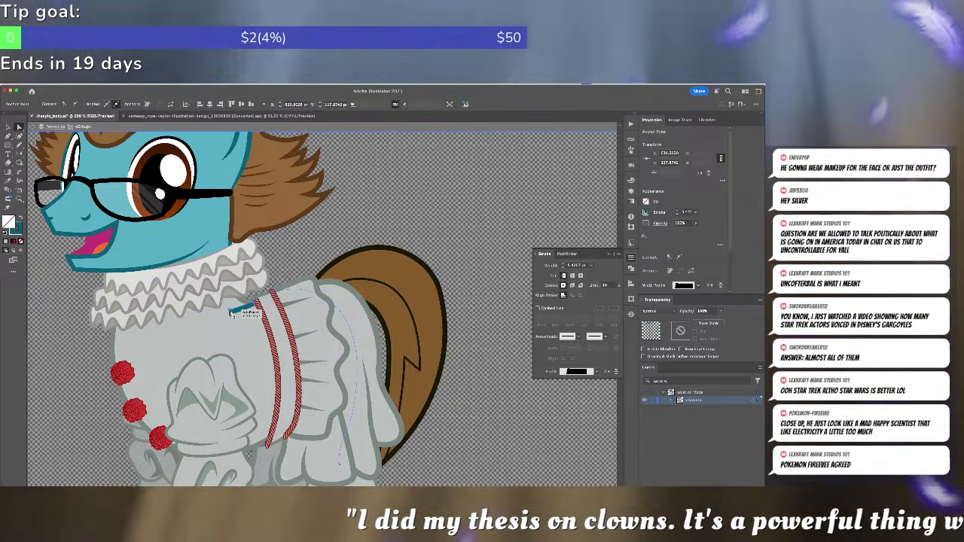
key("Delete")
key("Delete")
- Adjust the anchor and curve of the suit's neckline where it meets the back of the collar
left_click(243, 304)
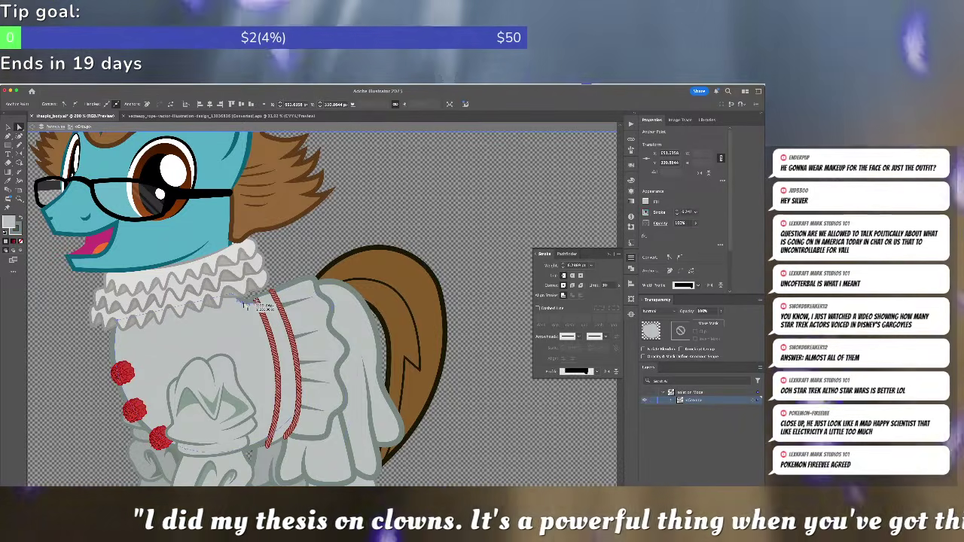
left_click(328, 251)
left_click_drag(328, 246, 424, 205)
left_click_drag(215, 331, 211, 319)
left_click_drag(224, 367, 220, 361)
left_click(155, 330)
- Compare the whole pony with the Pennywise reference images and exit the isolated group
key("ctrl+minus")
key("ctrl+minus")
key("ctrl+minus")
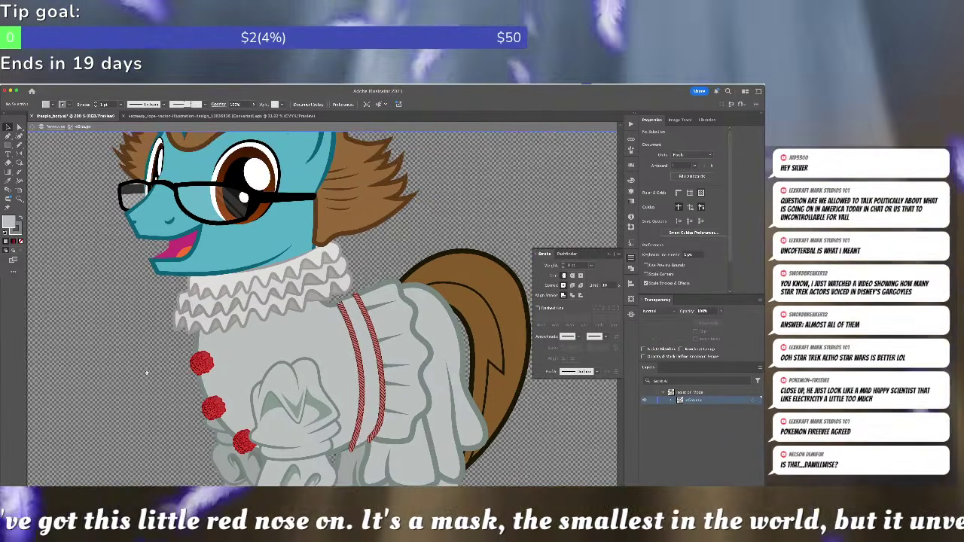
key("ctrl+minus")
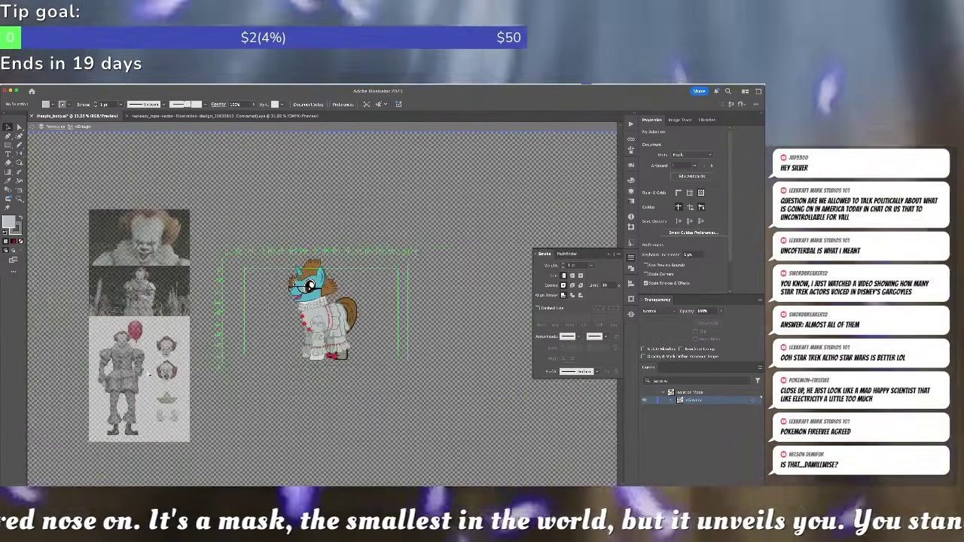
left_click_drag(248, 361, 321, 378)
scroll(327, 357, "right", 5)
scroll(327, 357, "up", 3)
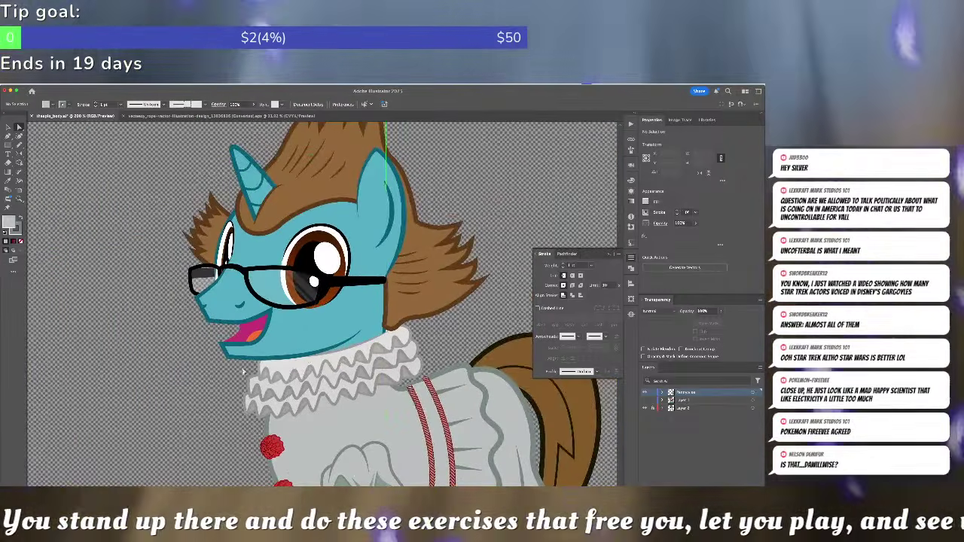
- Select the teal muzzle, ear and horn shapes together and recolour their outlines with the front shoe's grey outline colour
left_click(267, 357)
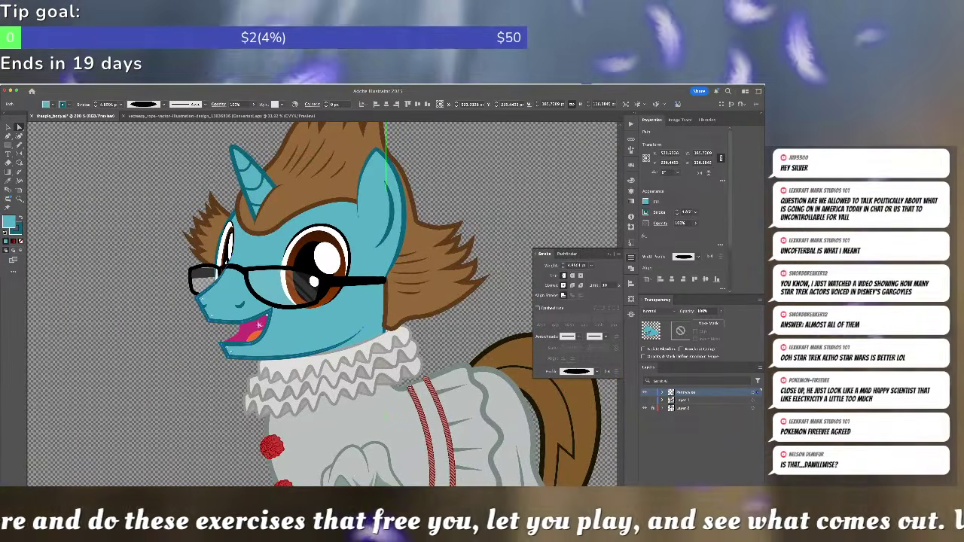
left_click(243, 304, "shift")
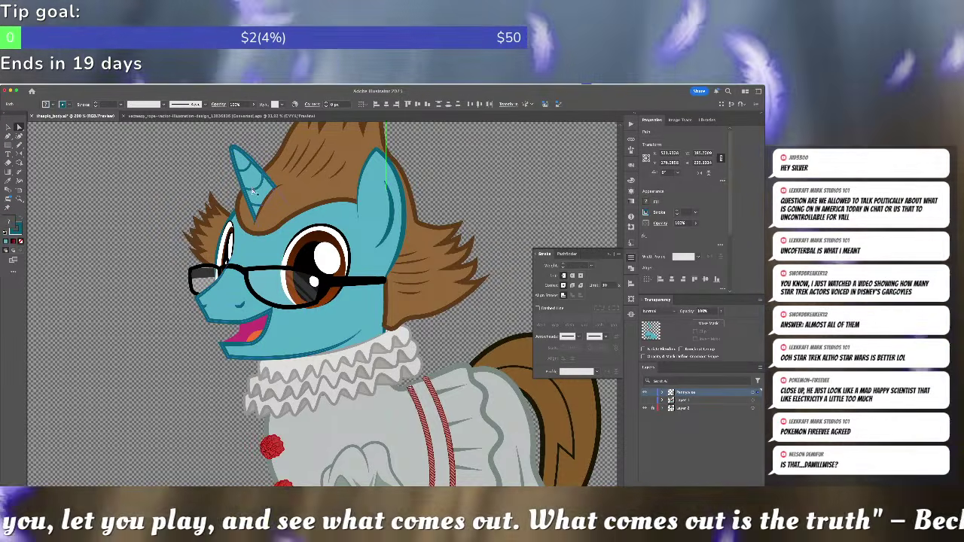
left_click(248, 175, "shift")
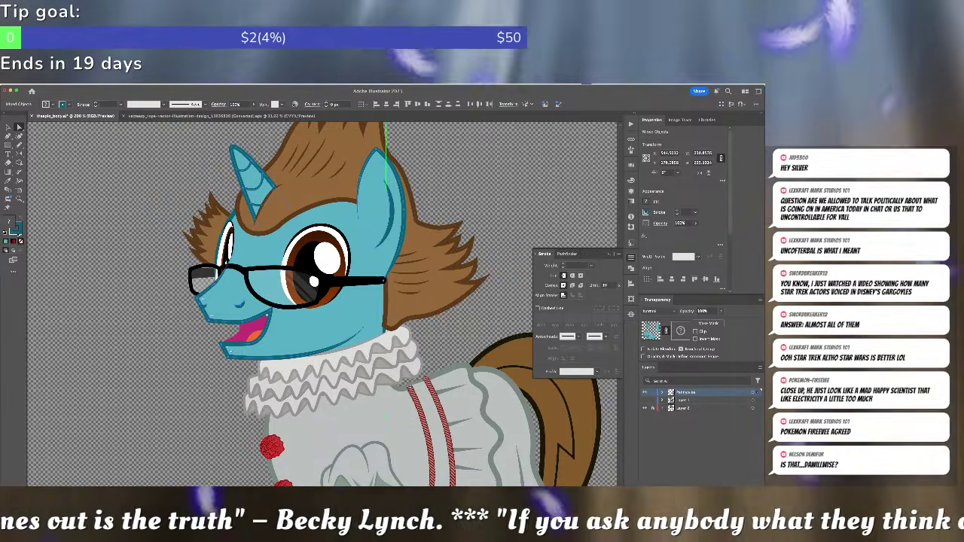
left_click(18, 234)
scroll(114, 258, "down", 6)
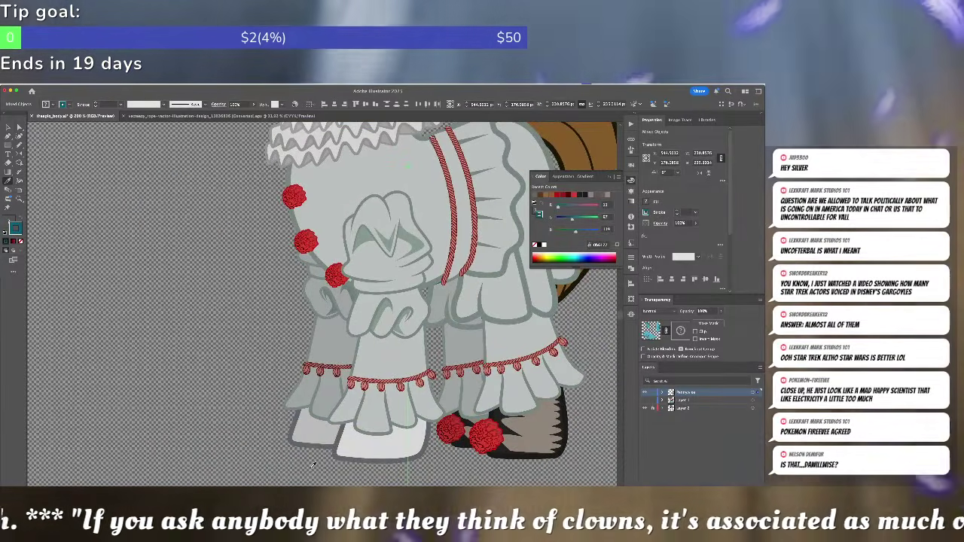
left_click(340, 461, "shift")
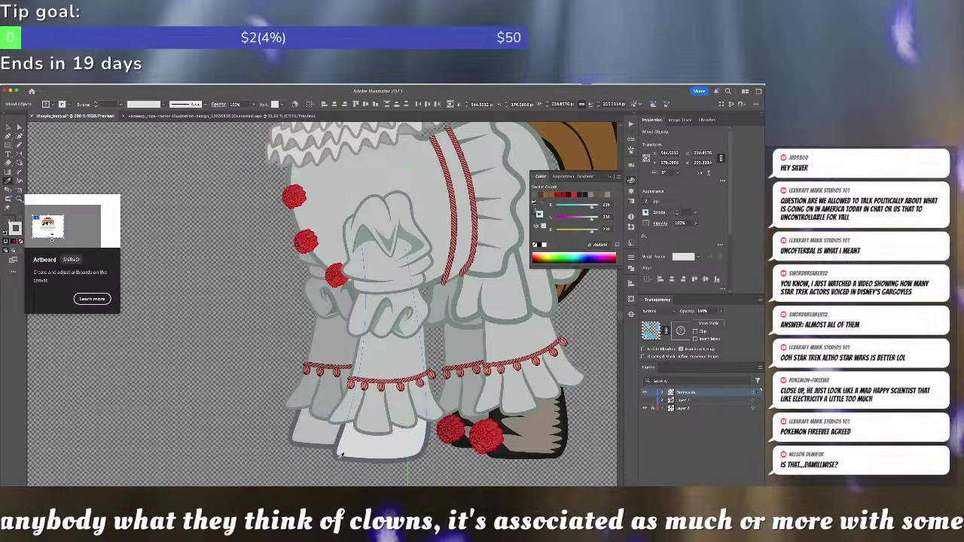
left_click(420, 450)
scroll(420, 450, "up", 5)
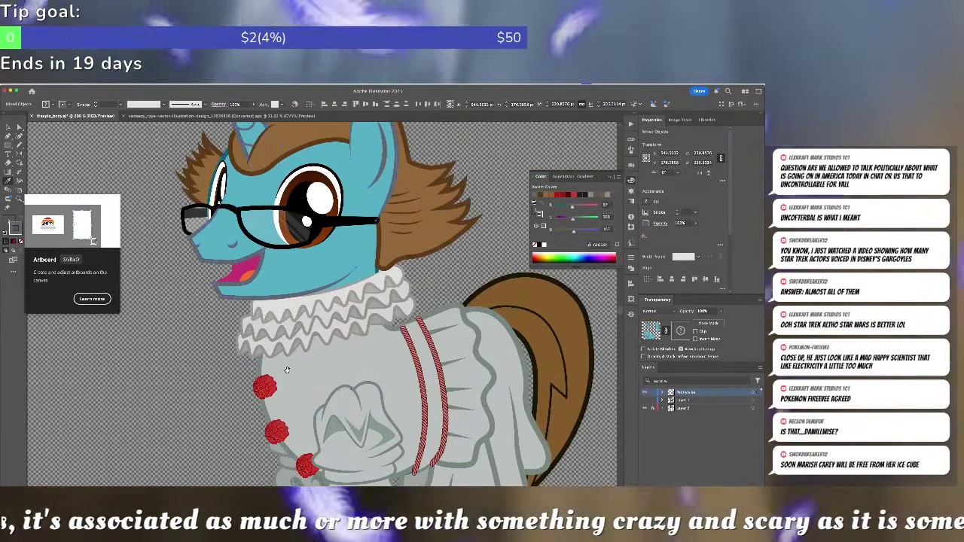
- Fill the selected muzzle, ear and horn shapes with the front shoe's light grey and deselect them
scroll(309, 335, "down", 5)
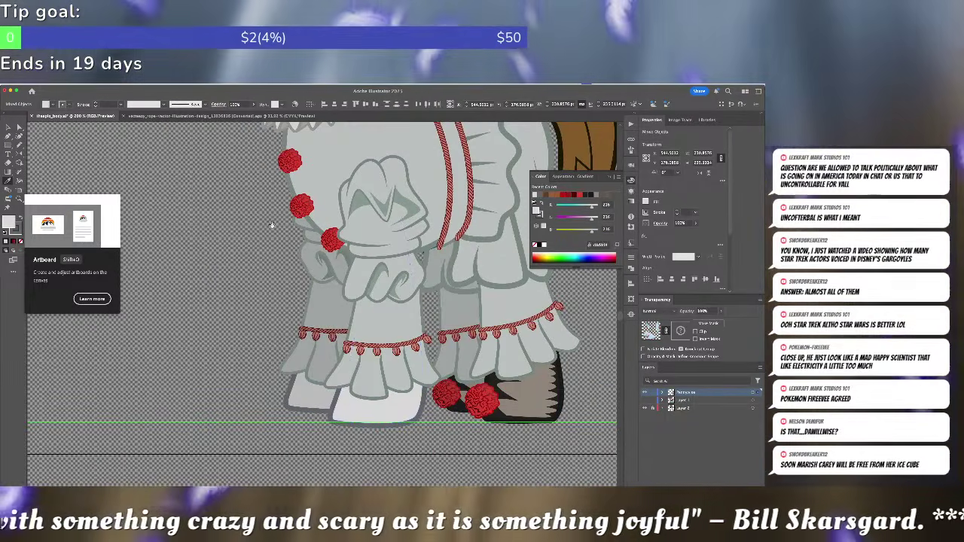
scroll(258, 359, "up", 5)
scroll(258, 359, "up", 3)
key("ctrl+shift+a")
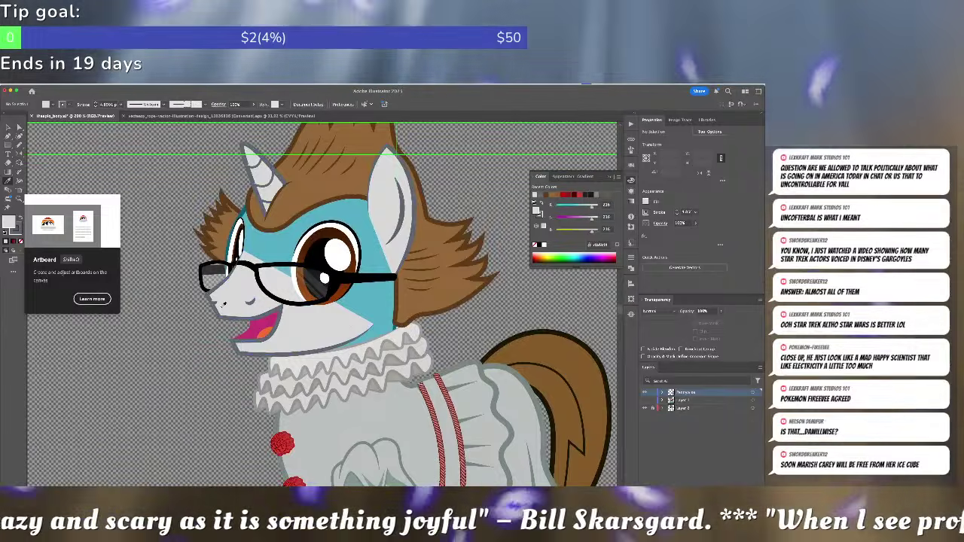
left_click(135, 264)
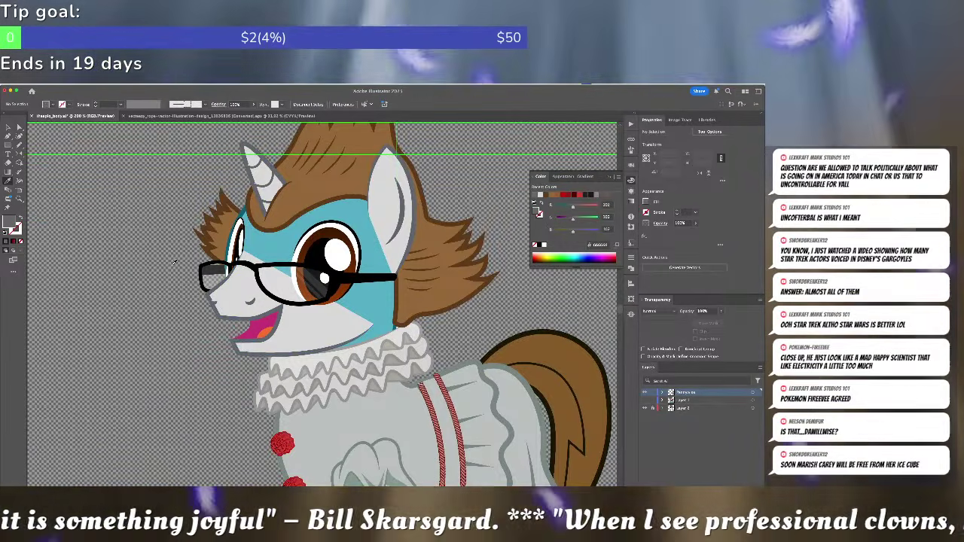
- Fill the remaining teal upper-face shape with the muzzle's light grey
key("v")
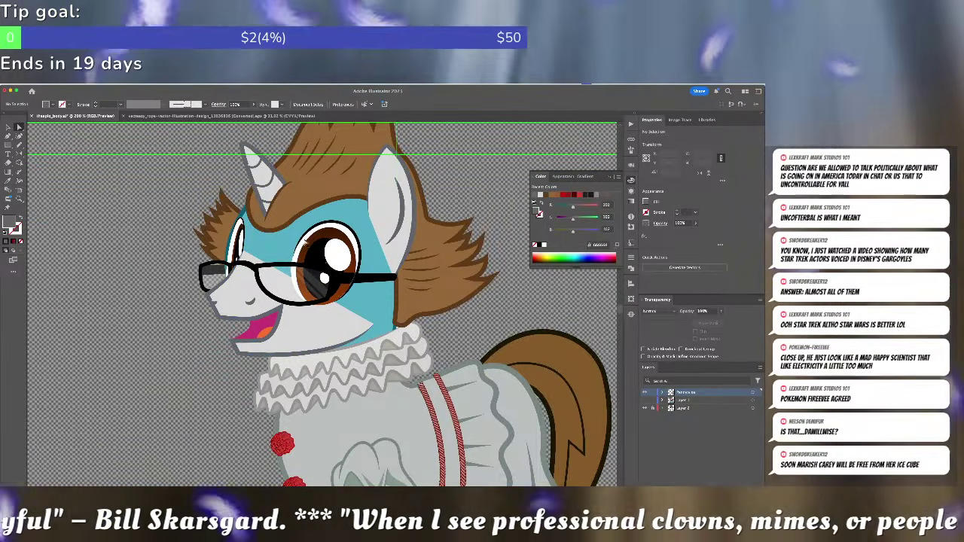
left_click(299, 238)
key("i")
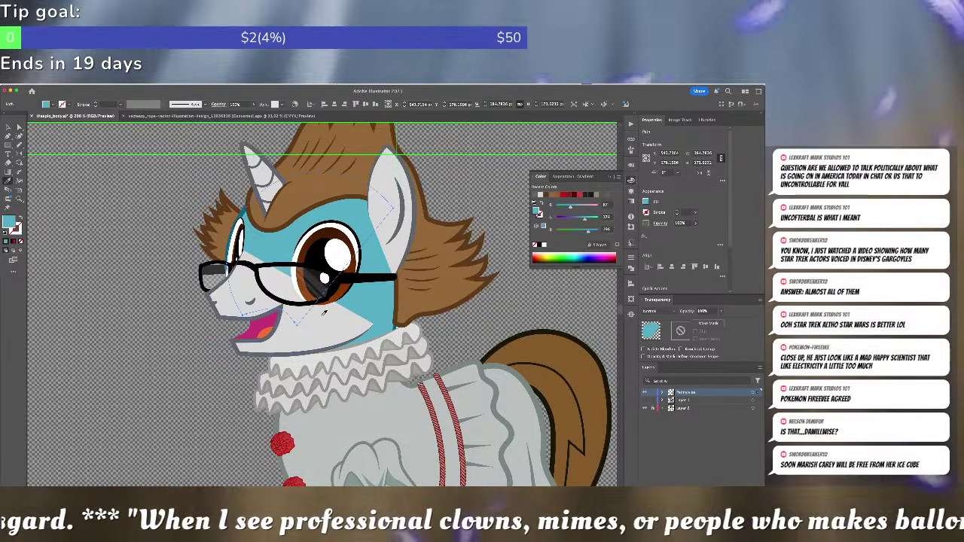
left_click(325, 312)
key("a")
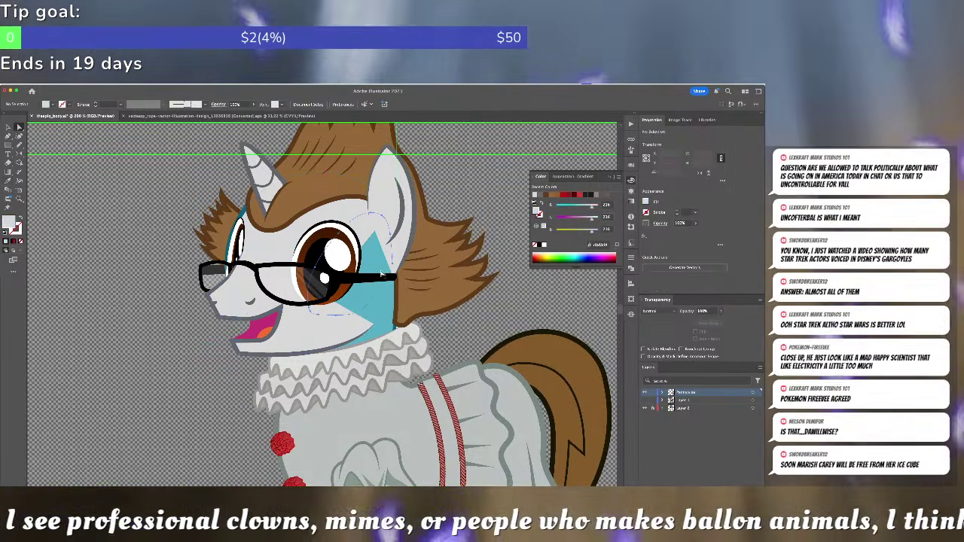
- Fill the teal cheek shape below the ear with the face's light grey, keeping it without an outline
left_click(381, 301)
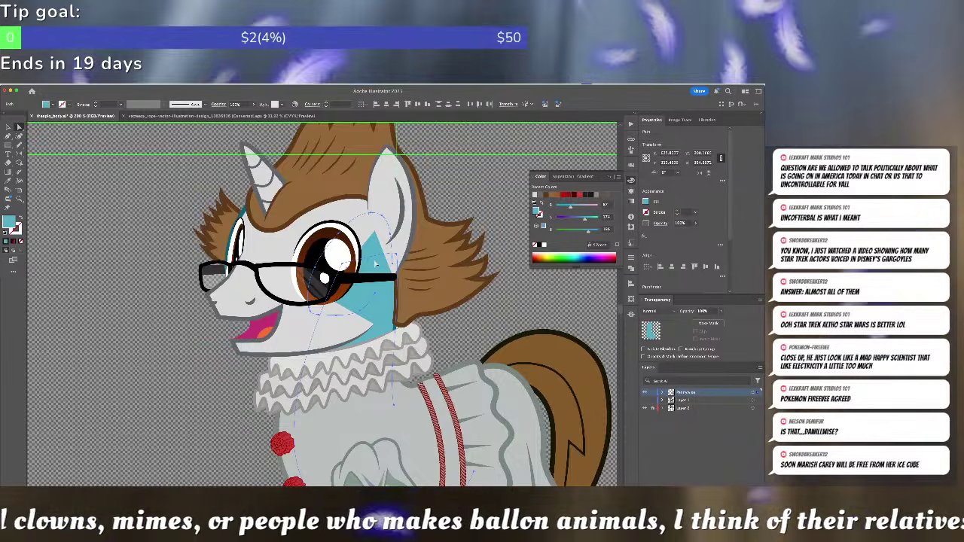
left_click(375, 249)
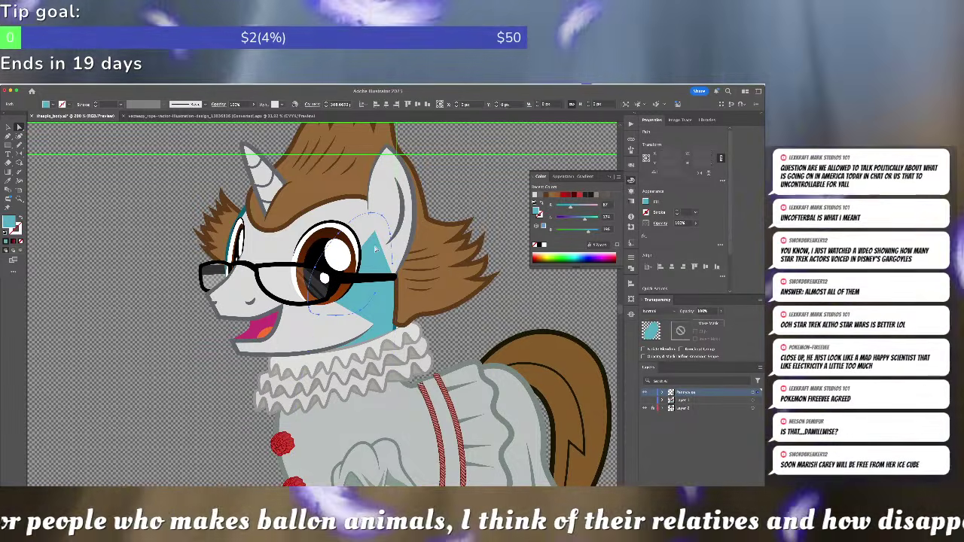
left_click(350, 329)
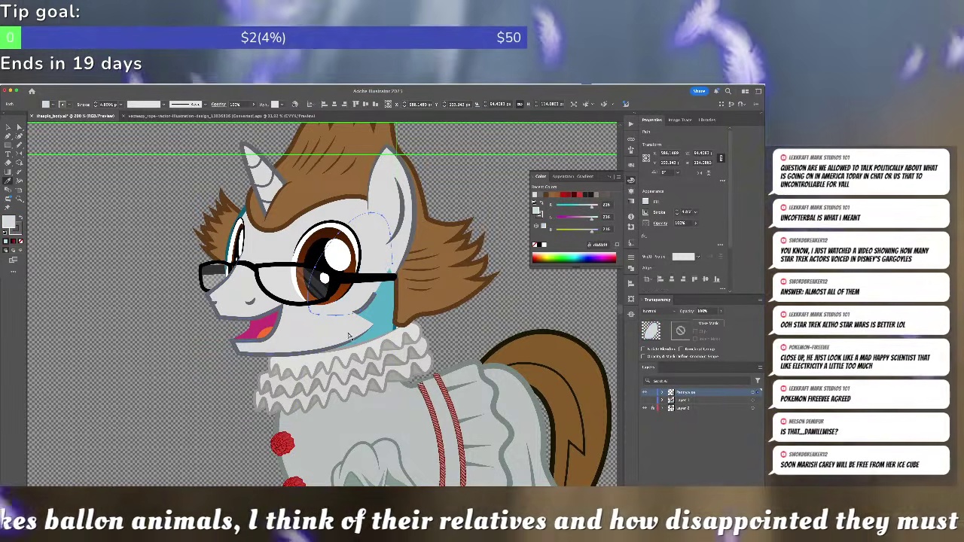
key("super+z")
left_click(351, 329)
key("super+shift+a")
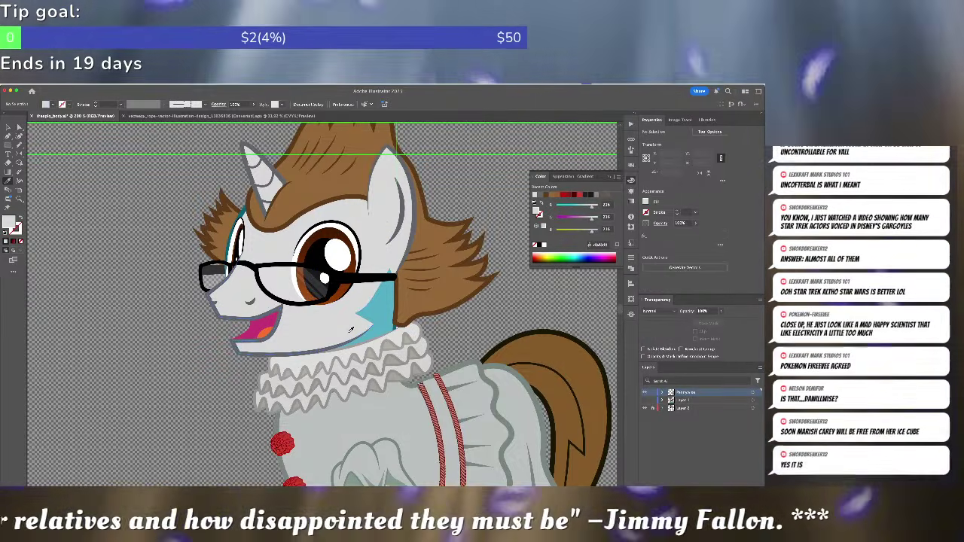
- Recolour the teal forehead outline with the horn's grey outline colour and deselect it
left_click(247, 214)
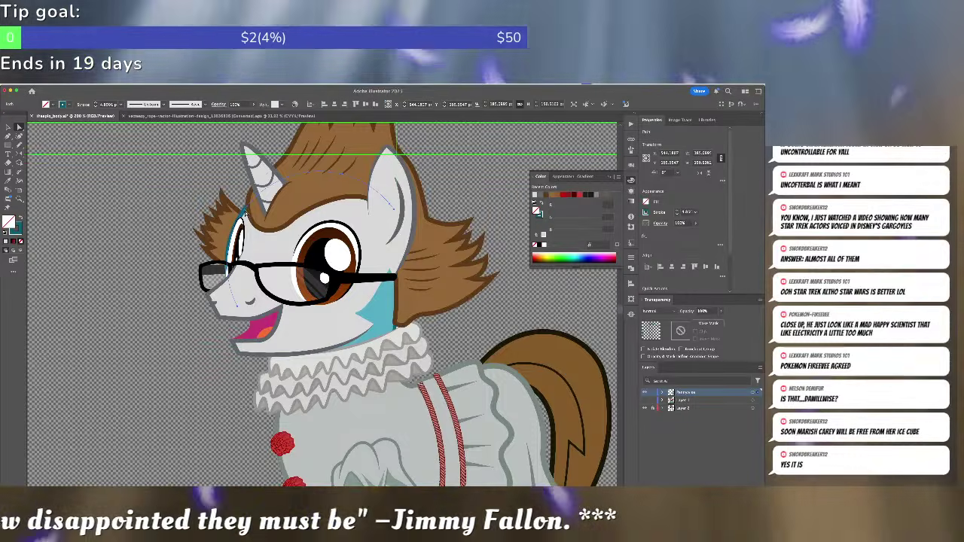
key("x")
left_click(246, 150, "shift")
key("a")
key("super+shift+a")
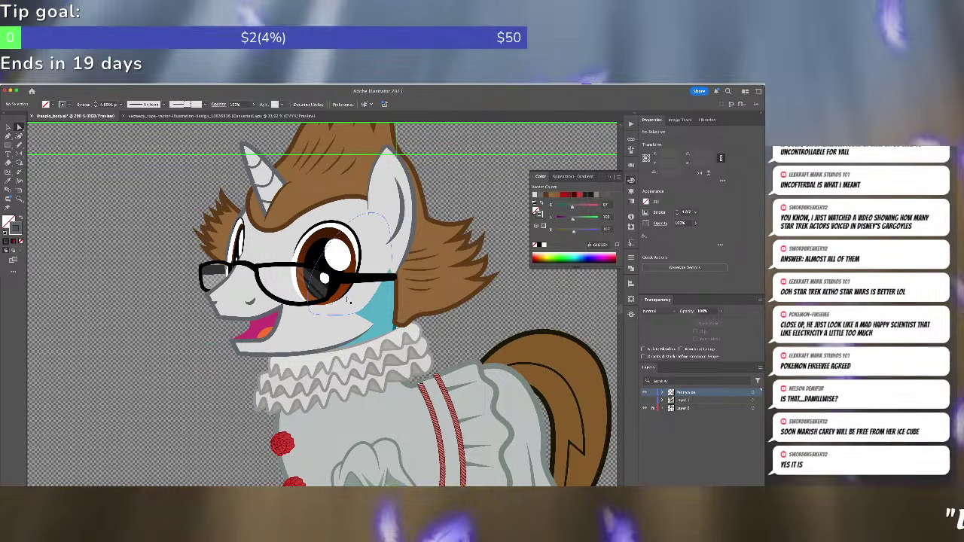
- Extend the light grey cheek shape over the teal area behind the jaw and deselect it
left_click(371, 296)
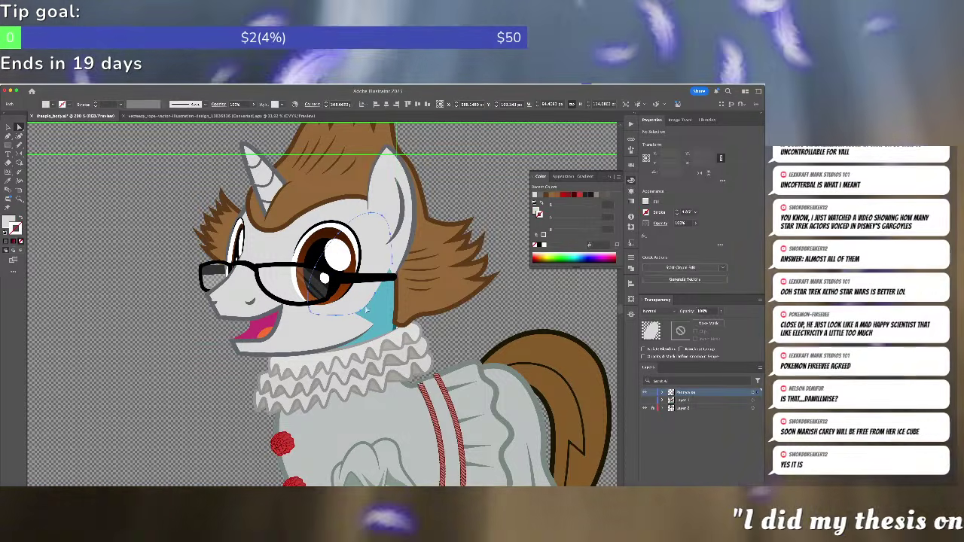
left_click_drag(363, 319, 395, 322)
left_click(521, 310)
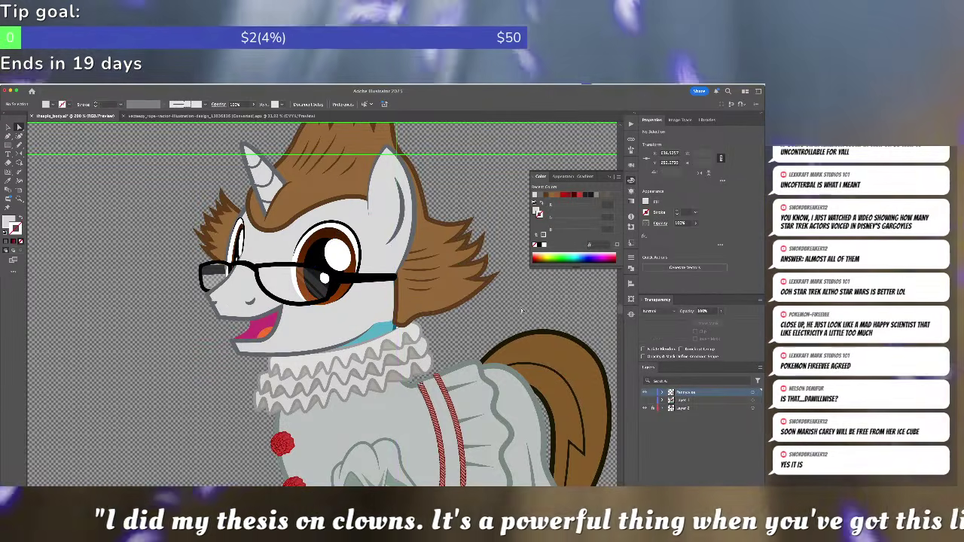
- Examine the whole recoloured pony beside the reference photos, and the area between jaw and ruffled collar up close
key("super+minus")
key("super+minus")
key("super+minus")
key("super+minus")
key("super+minus")
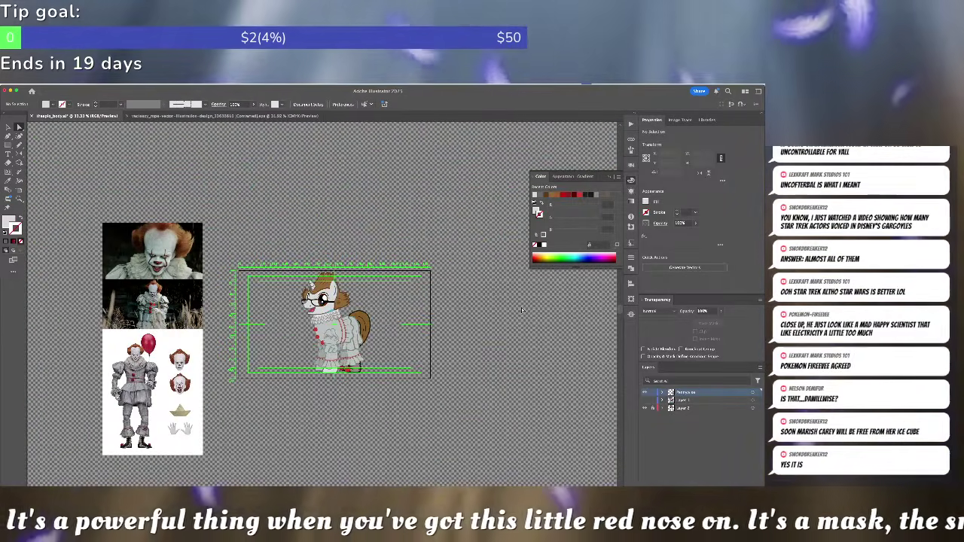
key("ctrl+plus")
key("ctrl+plus")
key("ctrl+plus")
key("ctrl+plus")
key("ctrl+plus")
key("ctrl+plus")
key("ctrl+plus")
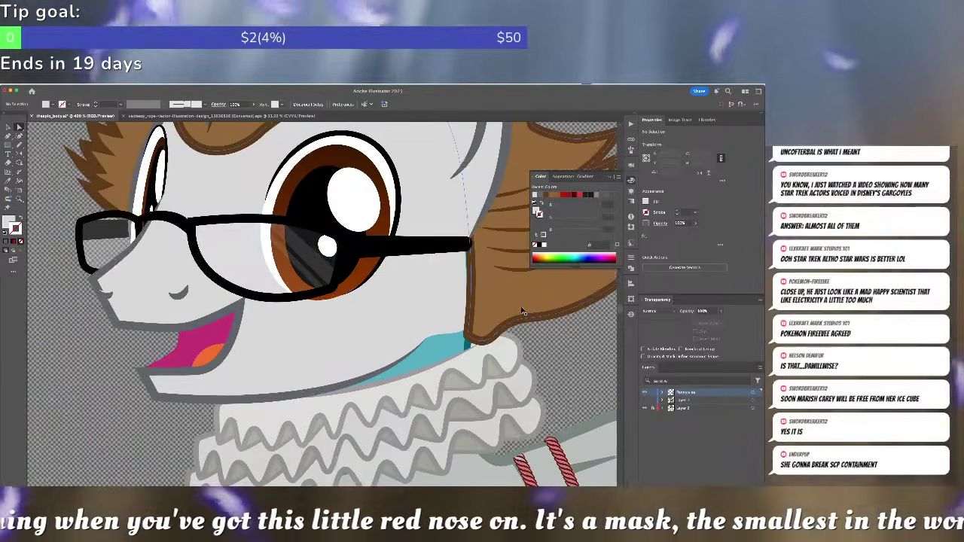
left_click_drag(458, 359, 392, 316)
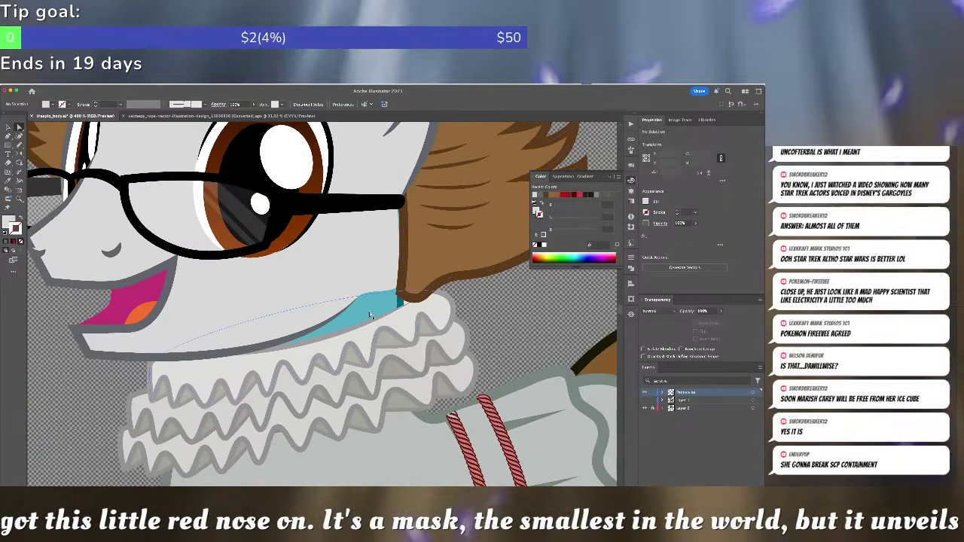
key("ctrl+minus")
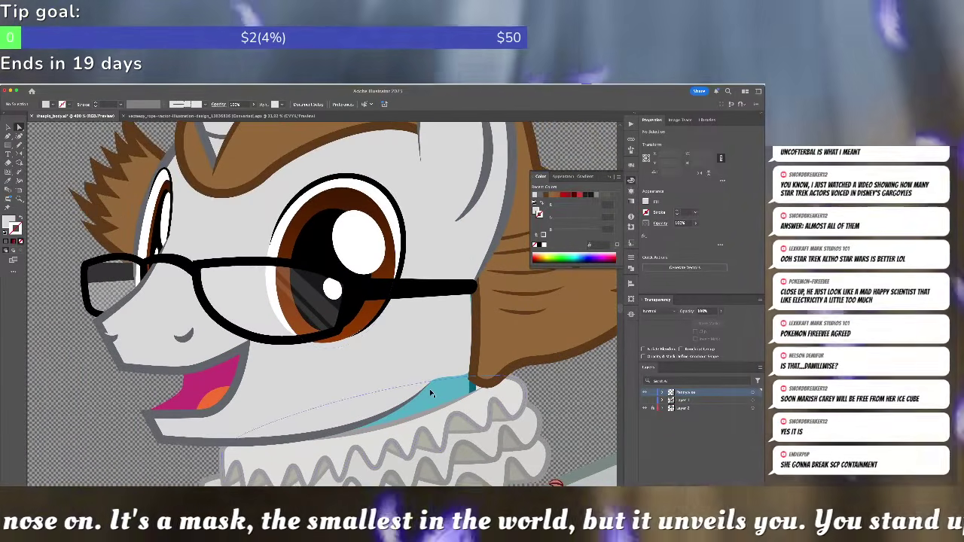
key("ctrl+minus")
key("ctrl+minus")
key("ctrl+minus")
key("ctrl+minus")
key("ctrl+minus")
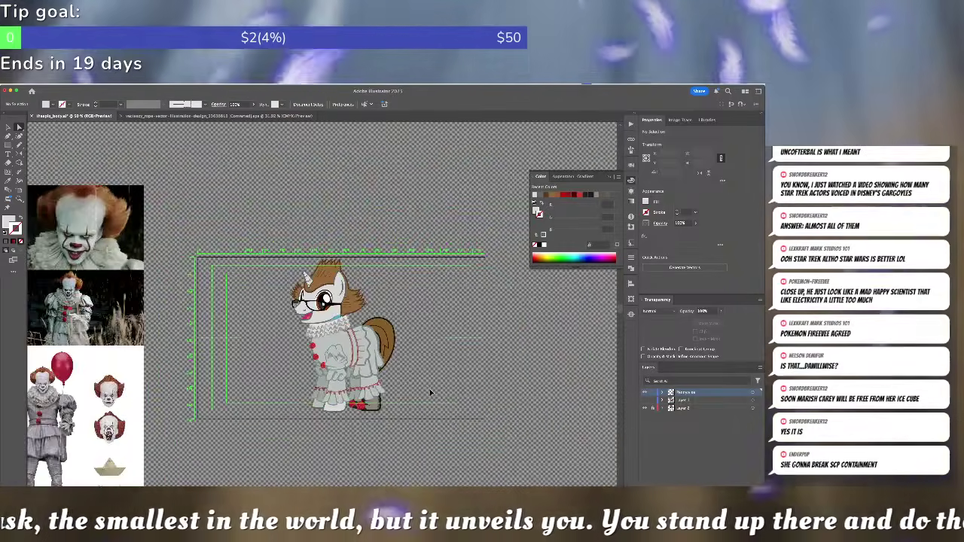
- Sample the dark red of the clown's nose from the close-up reference photo as the fill colour and make it a brighter red
key("ctrl+plus")
key("ctrl+plus")
scroll(370, 357, "left", 5)
scroll(370, 357, "down", 2)
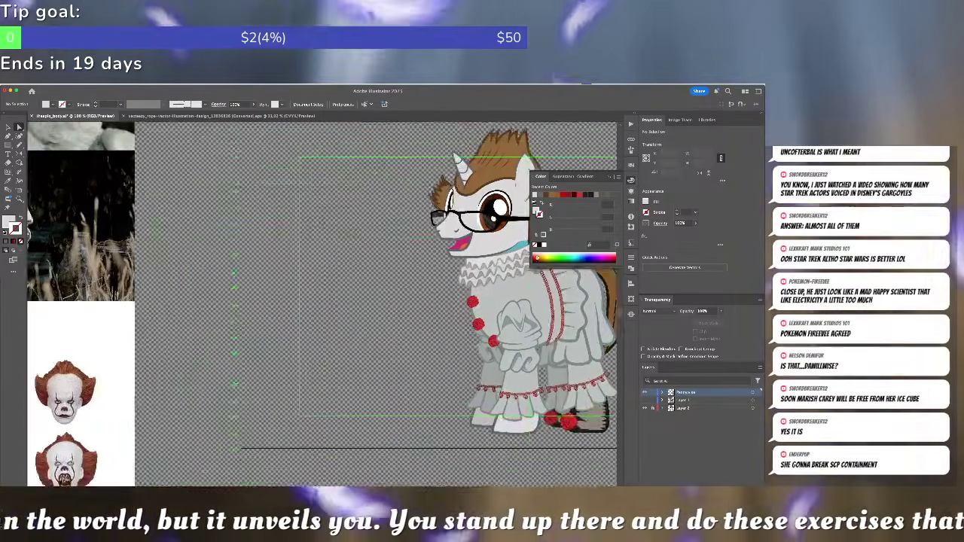
left_click_drag(446, 300, 325, 366)
key("super+plus")
key("super+plus")
left_click_drag(306, 312, 315, 320)
scroll(314, 319, "left", 10)
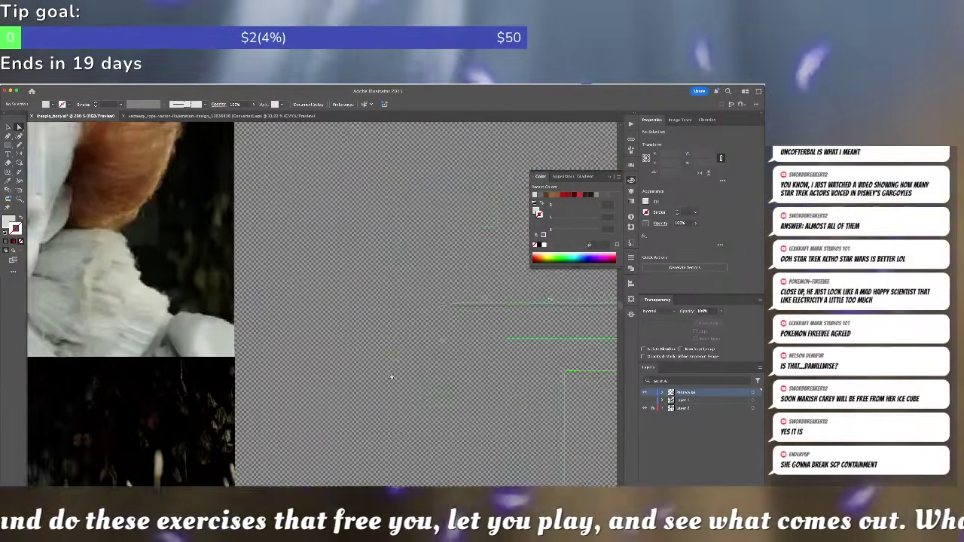
key("i")
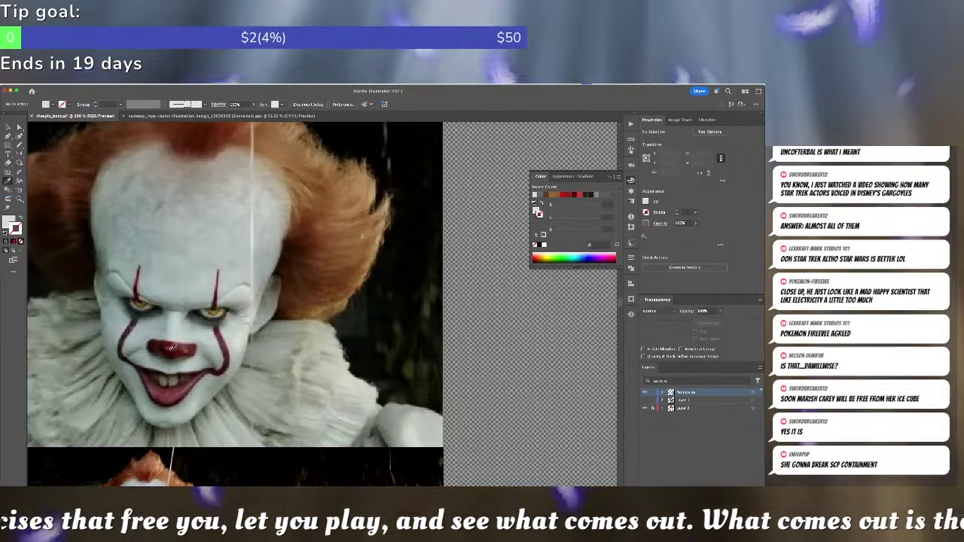
left_click(178, 348)
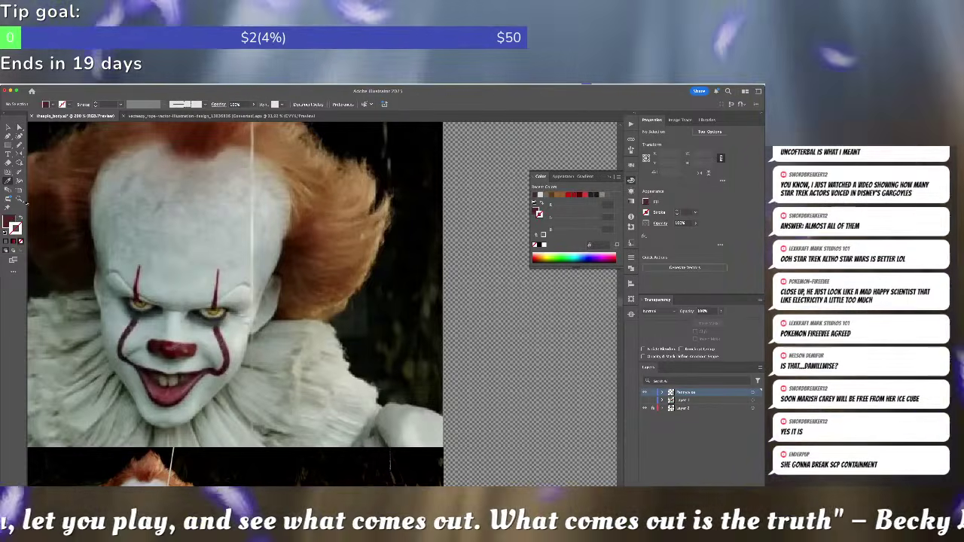
double_click(8, 220)
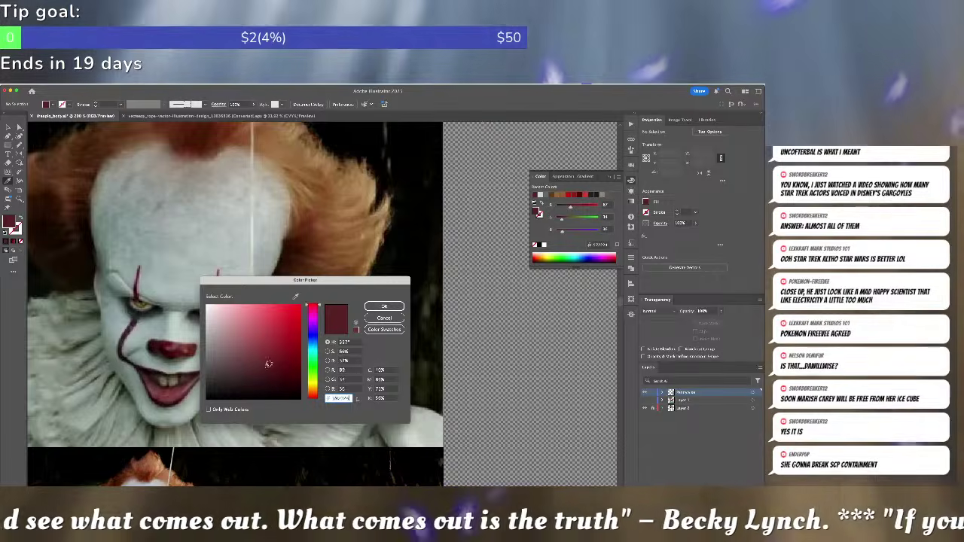
left_click(384, 306)
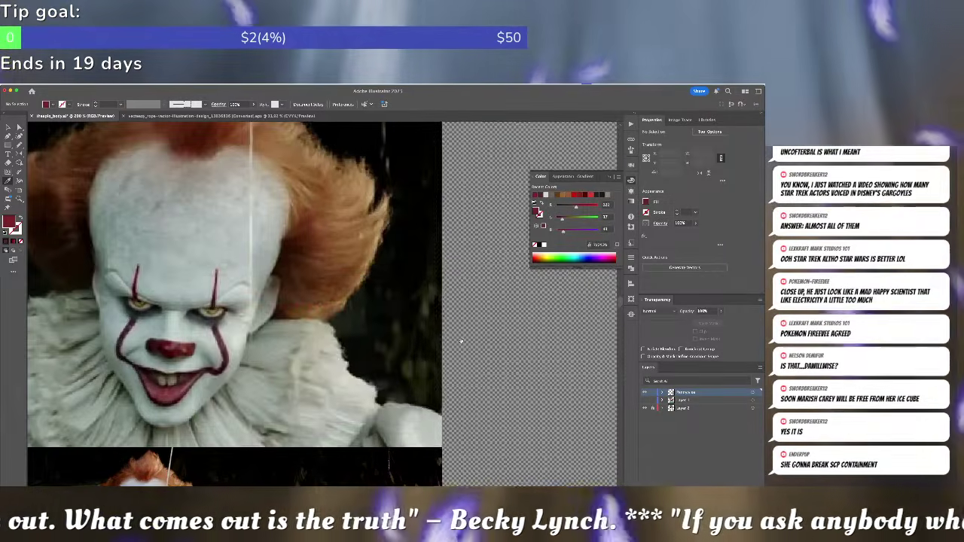
- Draw a freehand dark red nose patch across the pony's muzzle, curving around both nostrils, and hide it
scroll(411, 380, "right", 10)
scroll(410, 381, "right", 5)
scroll(377, 346, "down", 3)
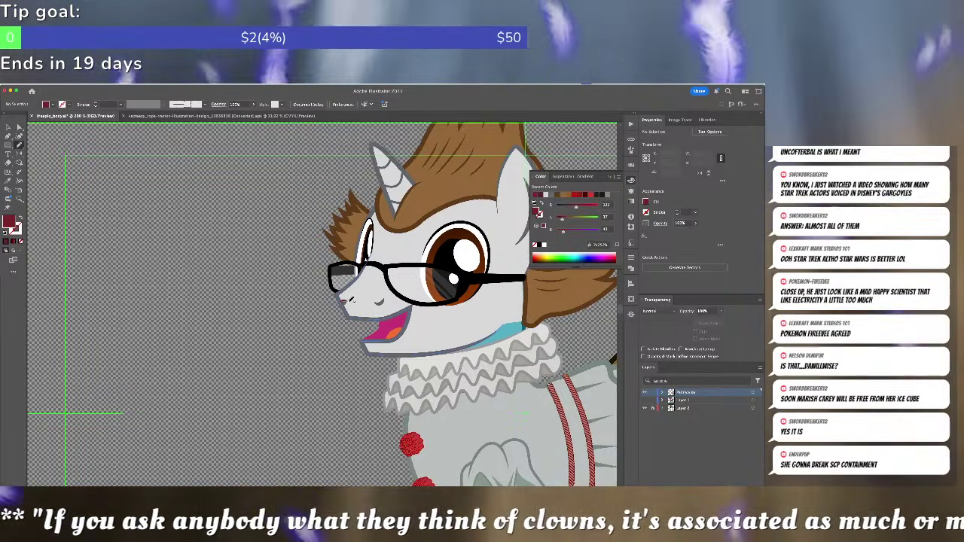
left_click_drag(379, 300, 393, 300)
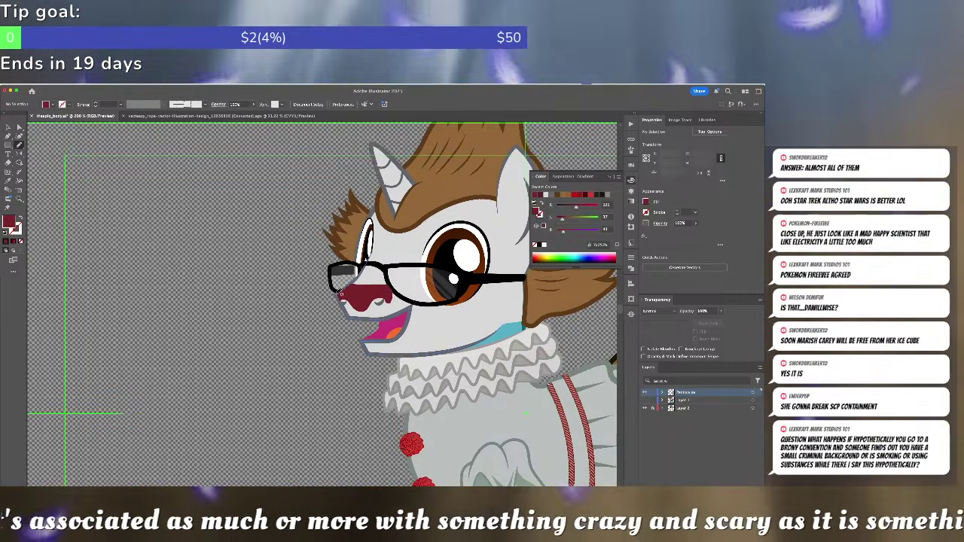
left_click(342, 298)
key("a")
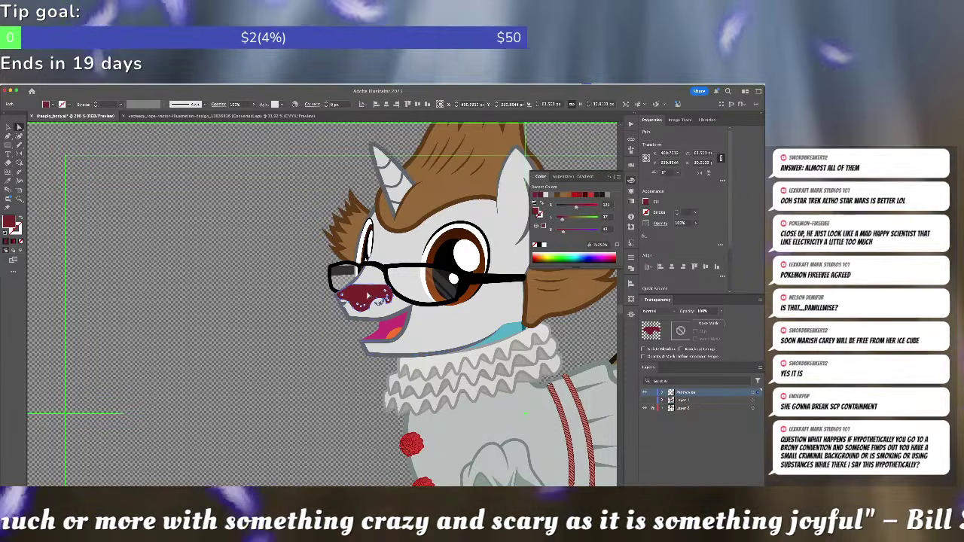
key("BackSpace")
left_click(362, 300)
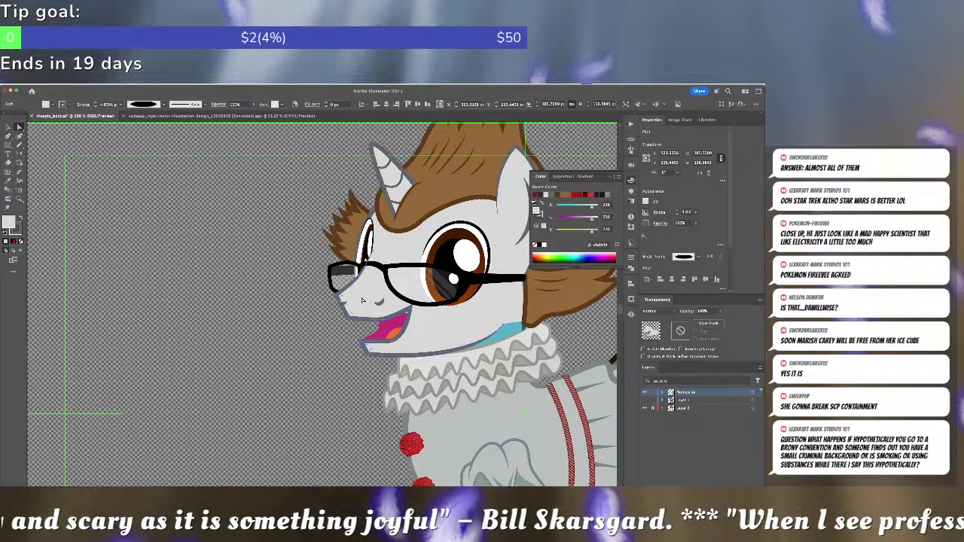
key("slash")
key("super+z")
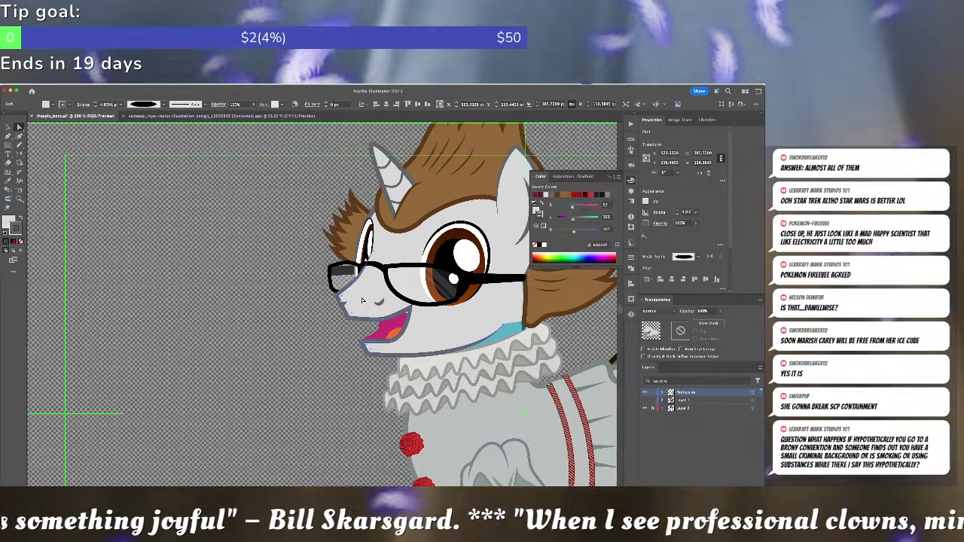
key("x")
key("slash")
key("super+shift+a")
- Remove the fill from both nostril shapes, keeping their grey strokes, and show the hidden red nose patch again
left_click(344, 302)
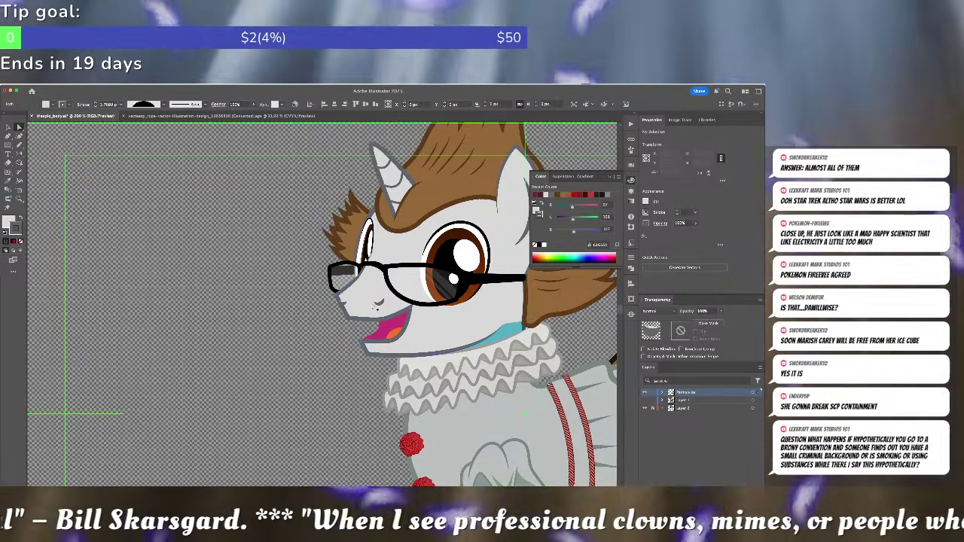
left_click(383, 304, "shift")
key("x")
key("slash")
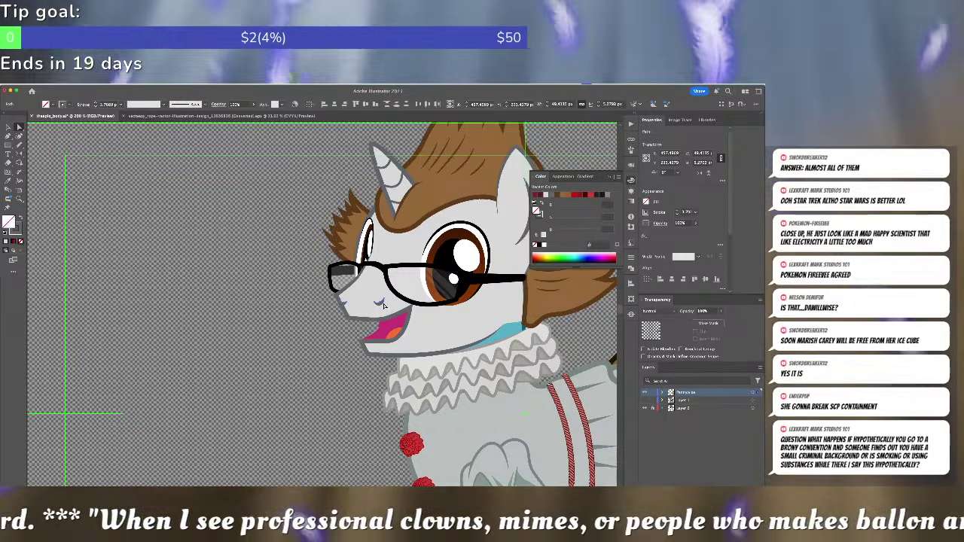
key("super+shift+a")
key("super+alt+3")
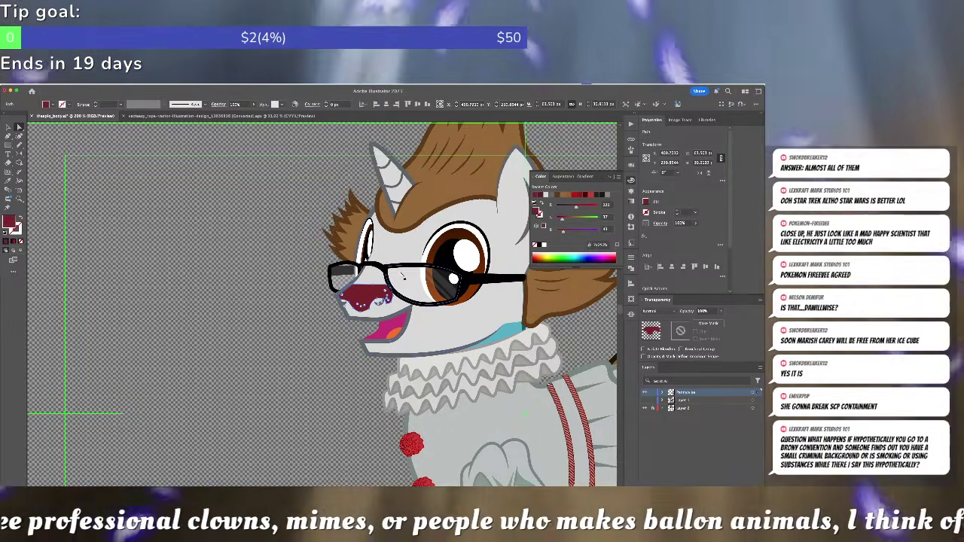
- Smooth the outline of the red nose patch with the Smooth path command and deselect it
scroll(401, 280, "up", 2)
scroll(400, 280, "up", 2)
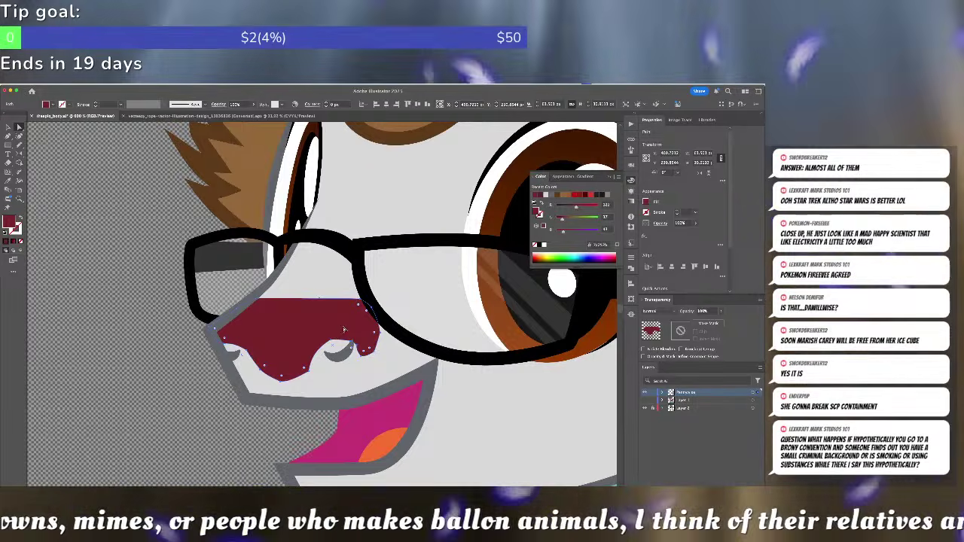
left_click(21, 137)
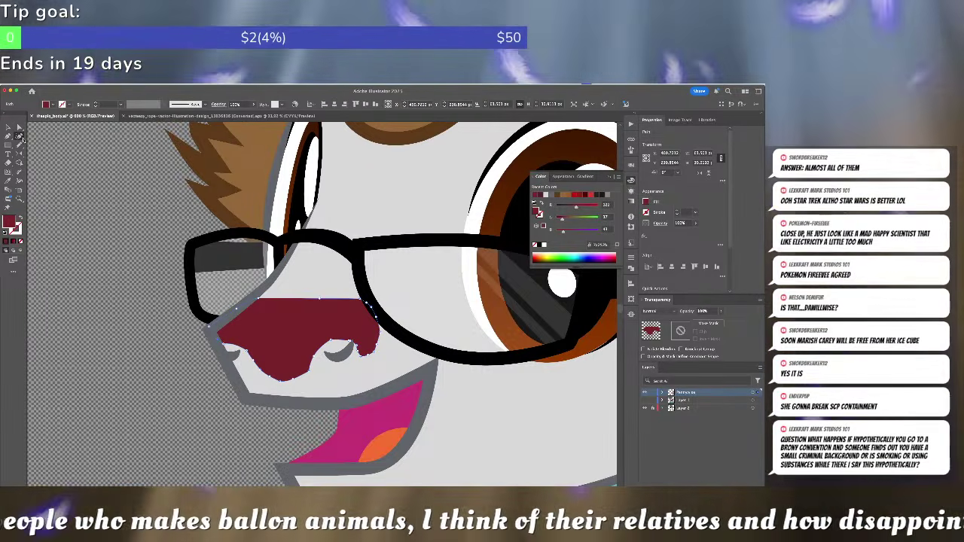
key("super+shift+a")
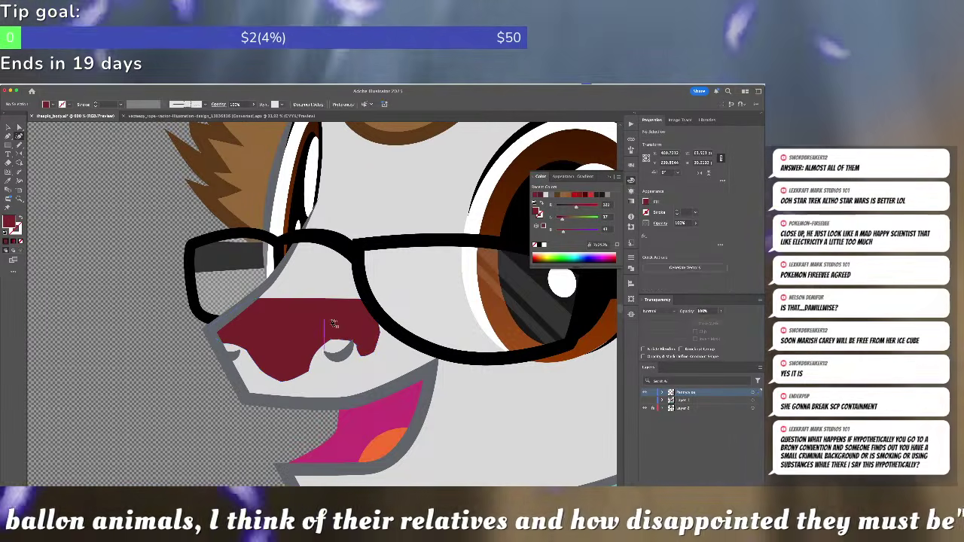
key("a")
left_click(336, 323)
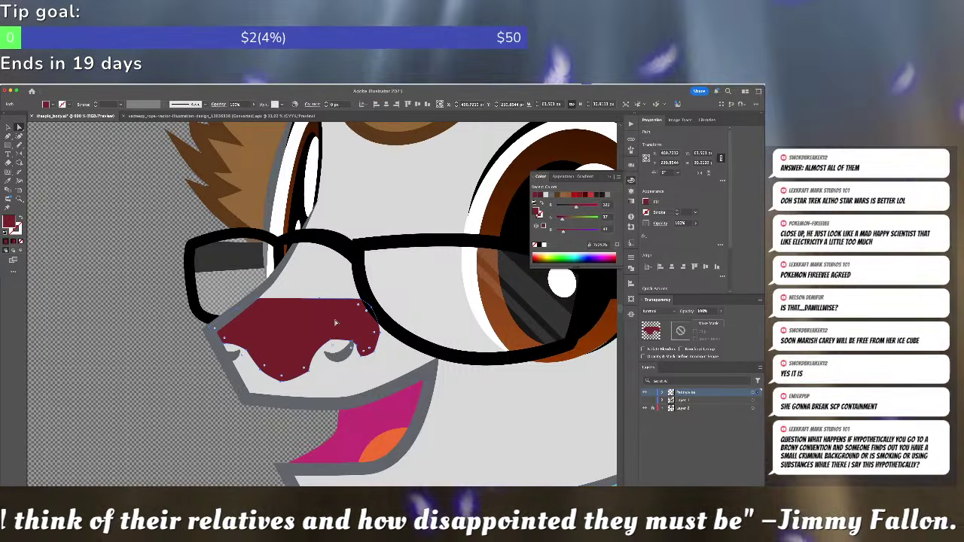
left_click(104, 82)
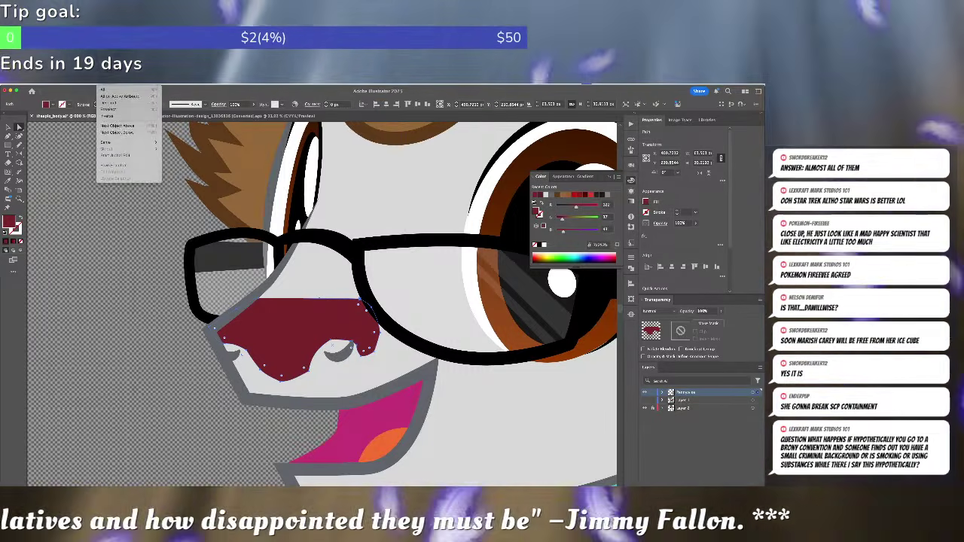
mouse_move(72, 82)
mouse_move(102, 250)
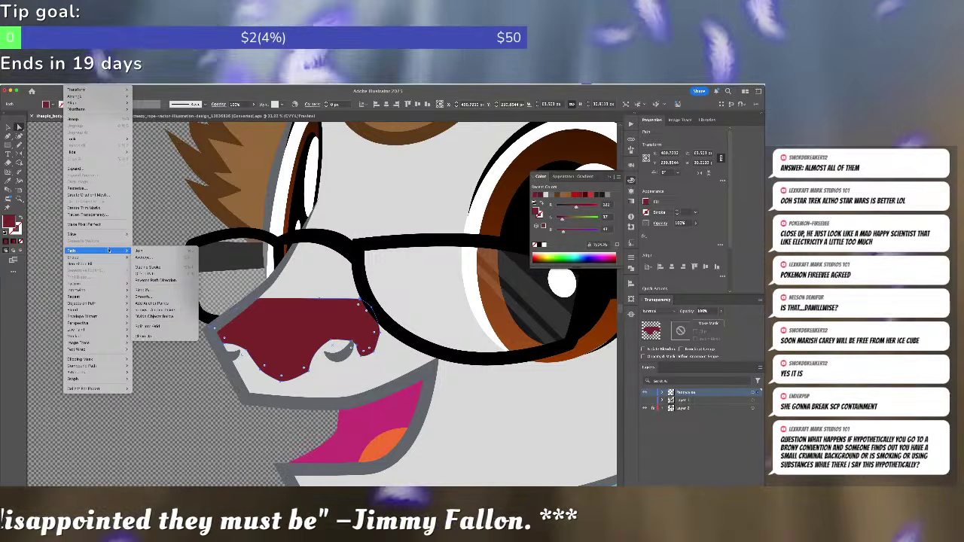
left_click(154, 291)
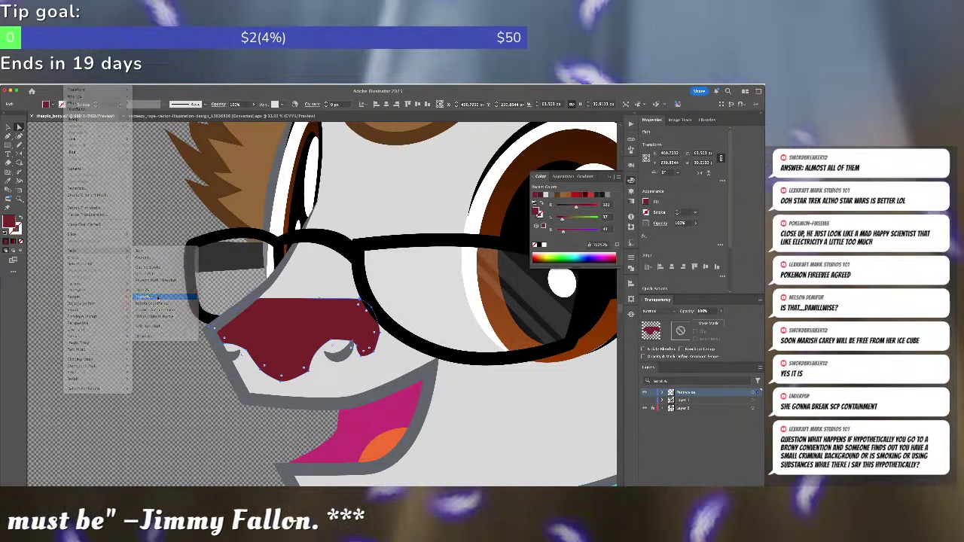
left_click_drag(274, 400, 281, 399)
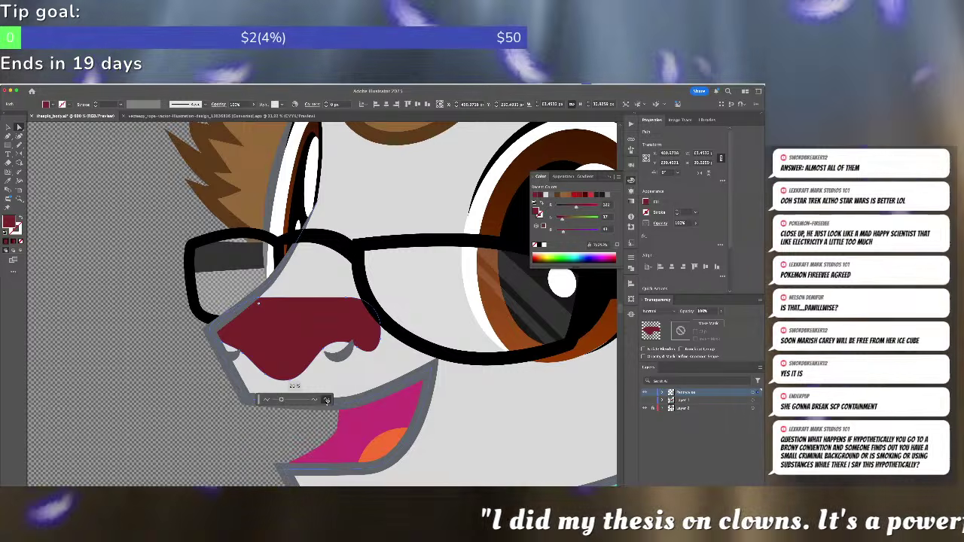
left_click_drag(283, 400, 160, 408)
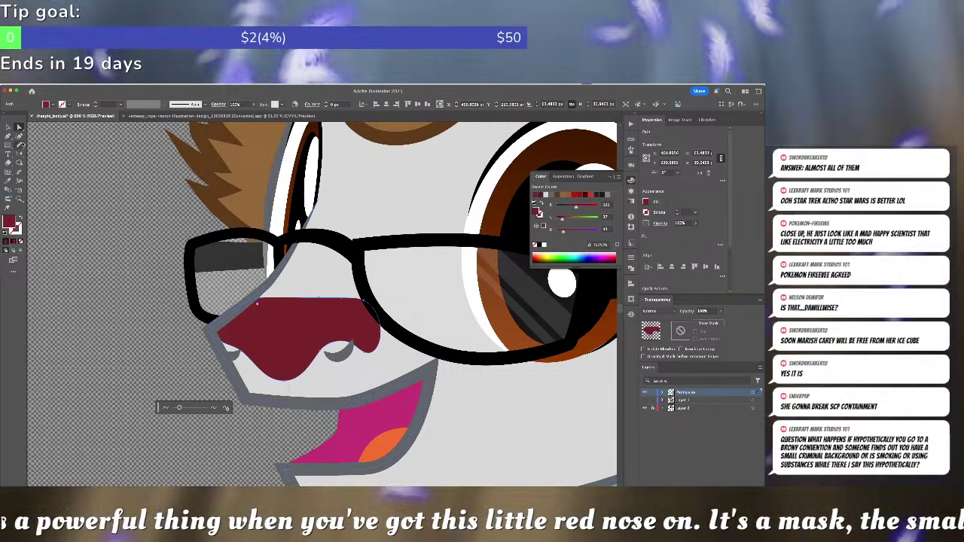
left_click(60, 146)
- Reshape the nose patch's lower edge with the Curvature tool, rounding it around both nostrils and widening the lobe between them
left_click(7, 127)
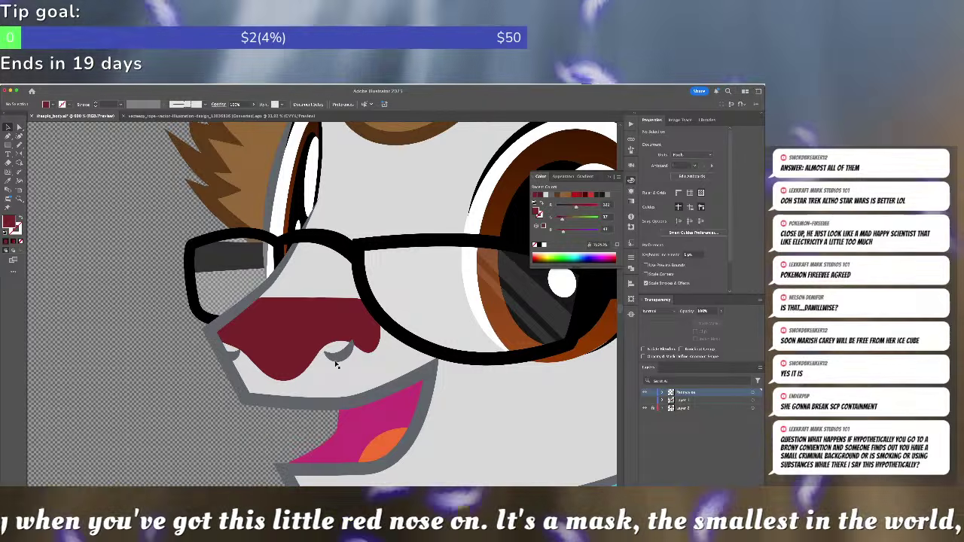
left_click(336, 364)
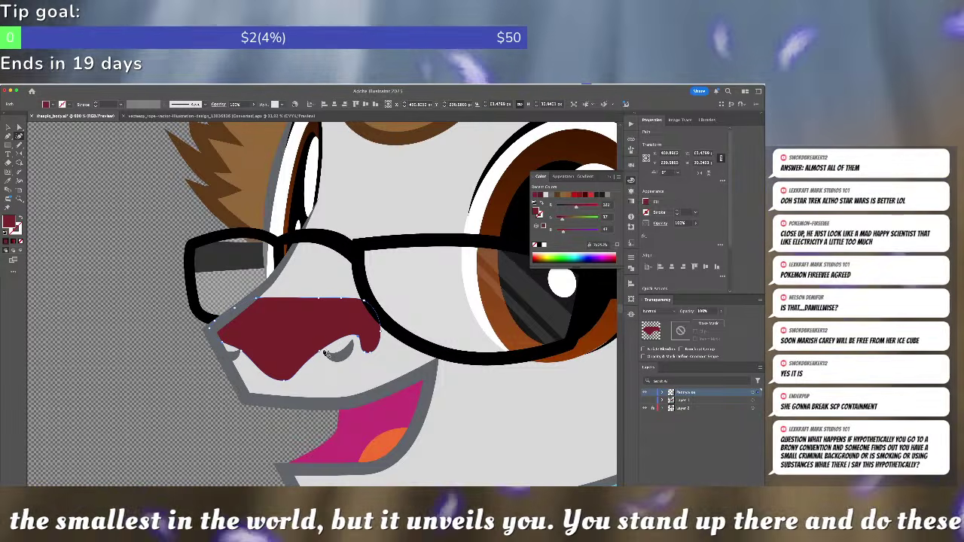
left_click_drag(321, 352, 324, 342)
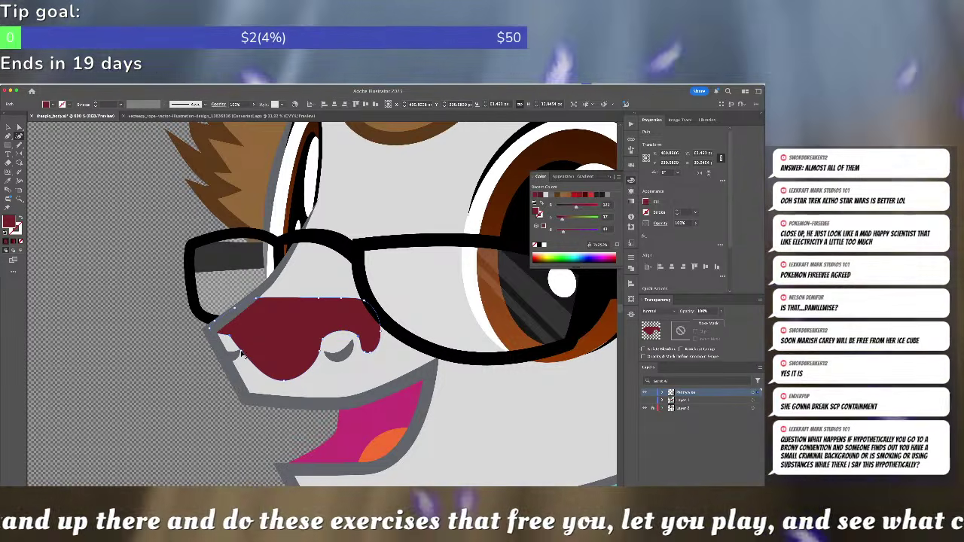
mouse_move(242, 352)
left_mouse_down()
mouse_move(217, 344)
mouse_move(232, 340)
mouse_move(259, 374)
mouse_move(242, 345)
left_mouse_up()
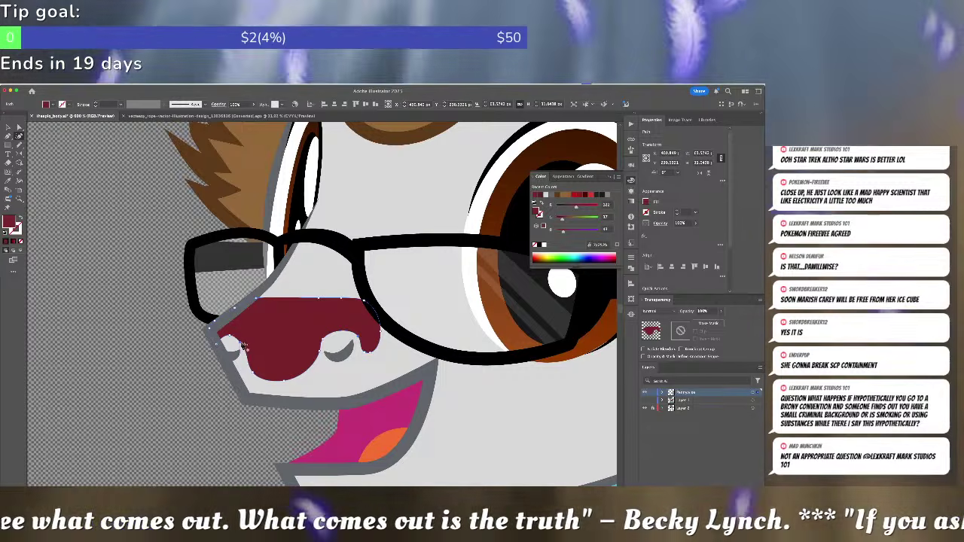
left_click_drag(280, 380, 318, 374)
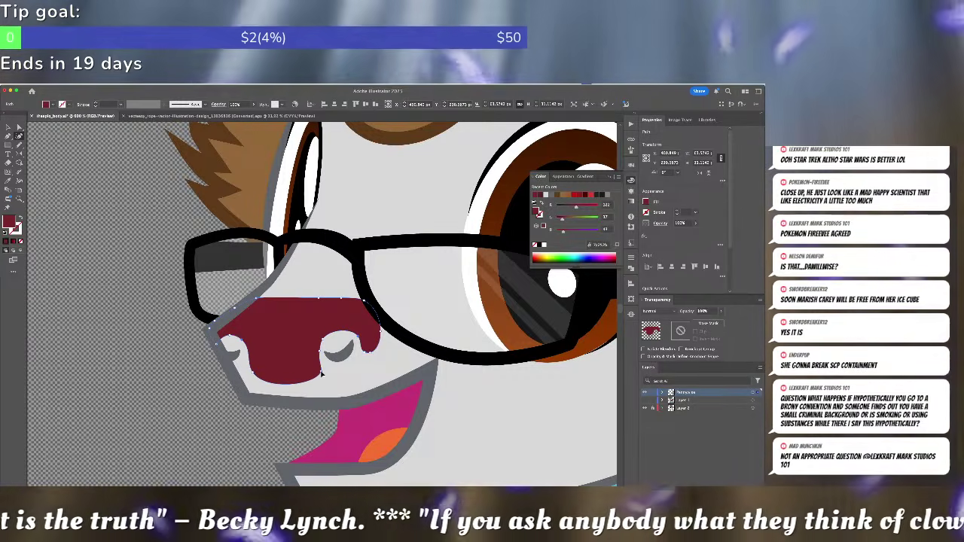
- Deselect the red nose patch and compare the whole pony with the Pennywise reference images
left_click(172, 408)
key("v")
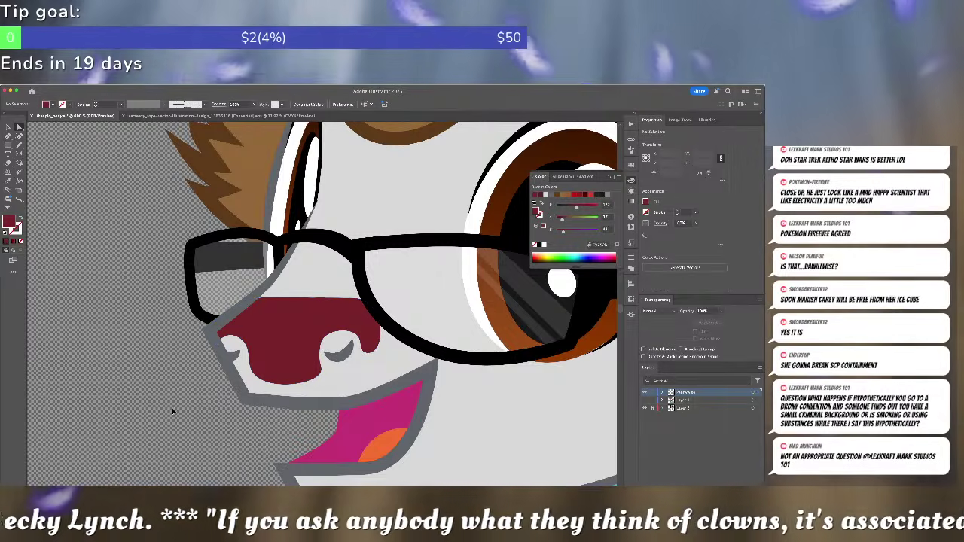
key("ctrl+minus")
key("ctrl+minus")
key("ctrl+minus")
key("ctrl+minus")
key("ctrl+minus")
key("ctrl+minus")
key("ctrl+minus")
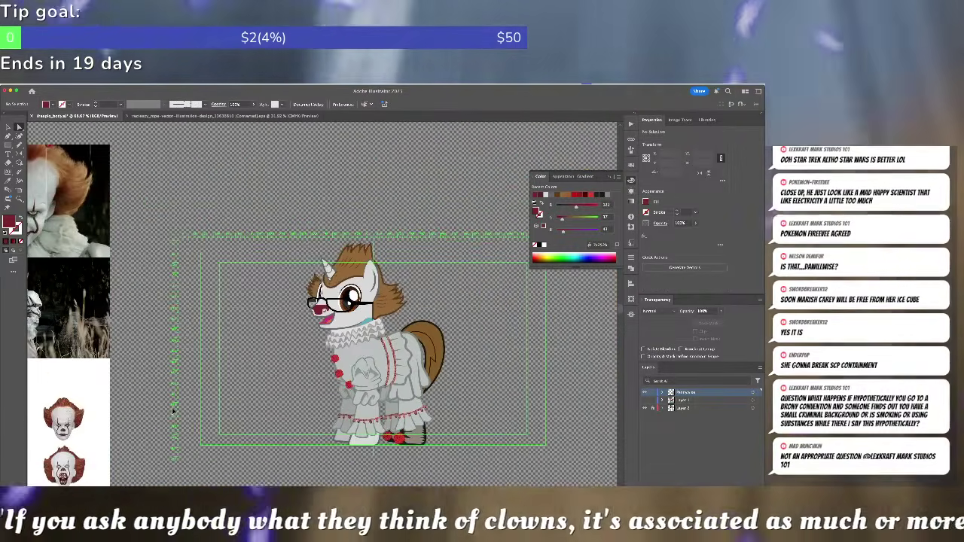
key("ctrl+minus")
key("ctrl+minus")
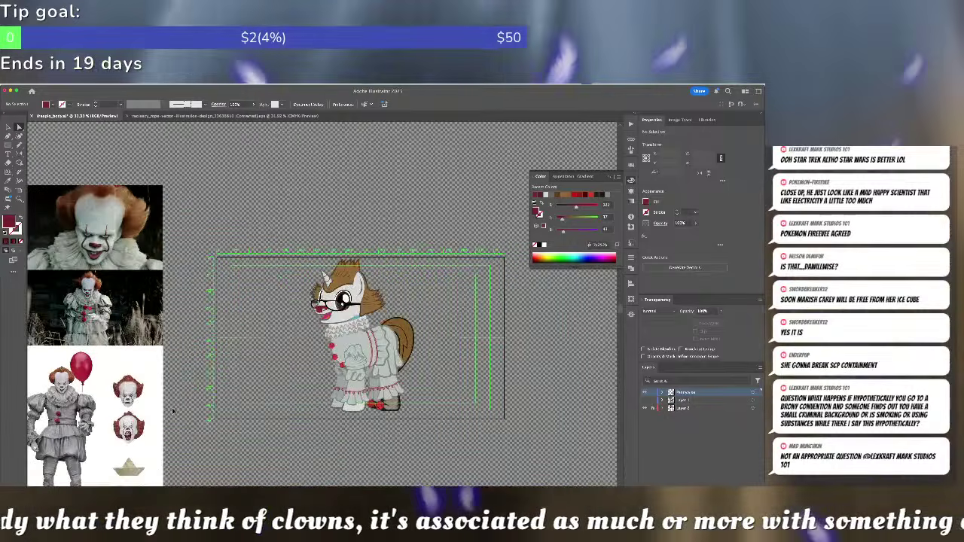
key("ctrl+plus")
key("ctrl+plus")
key("ctrl+plus")
key("ctrl+plus")
key("ctrl+plus")
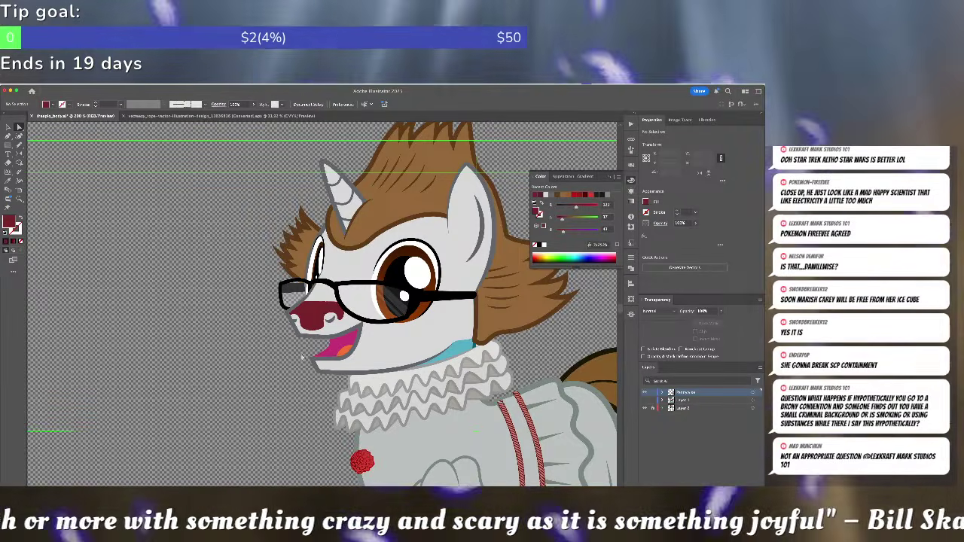
- Draw a closed dark red upper lip with the Pen tool, running from the muzzle tip along the upper mouth edge to the mouth corner
scroll(296, 354, "up", 2)
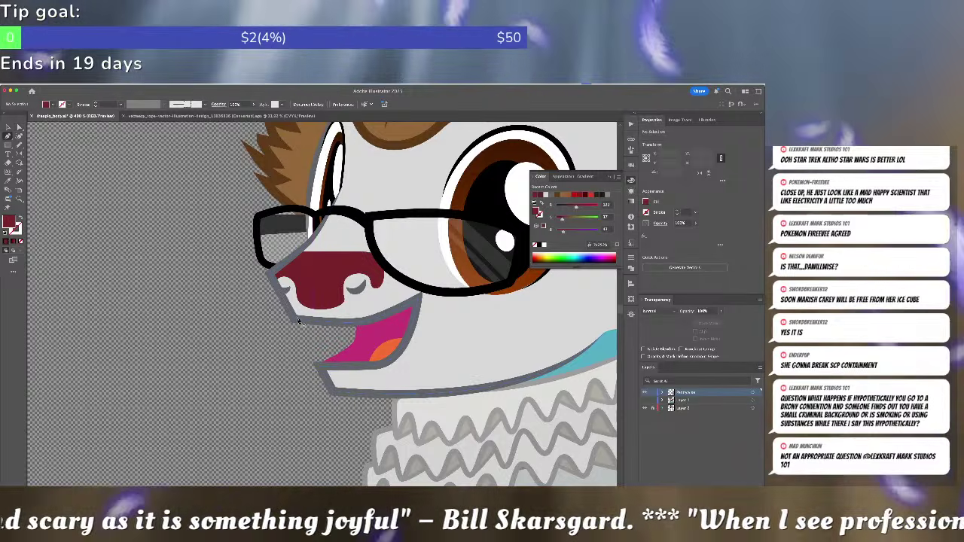
left_click(294, 321)
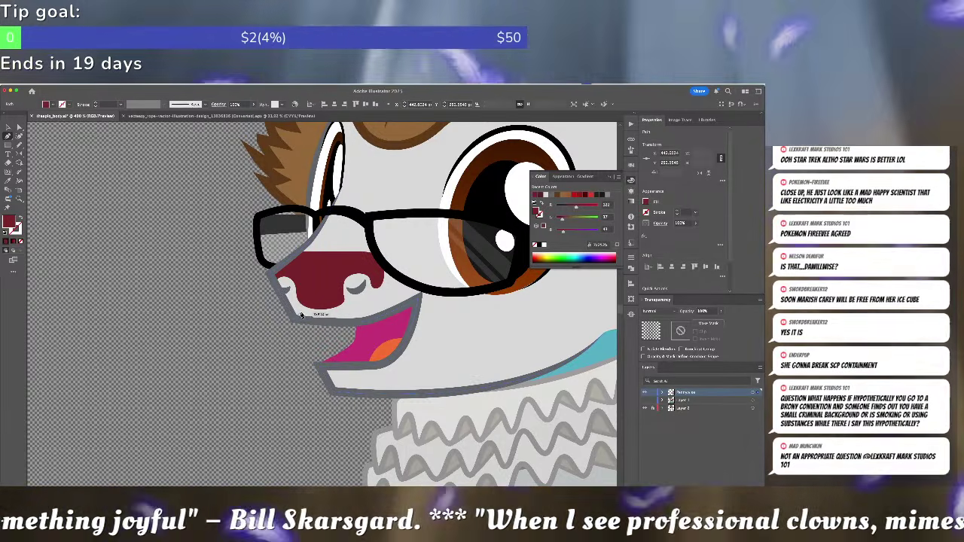
left_click(300, 313)
left_click_drag(329, 314, 343, 311)
left_click(355, 317)
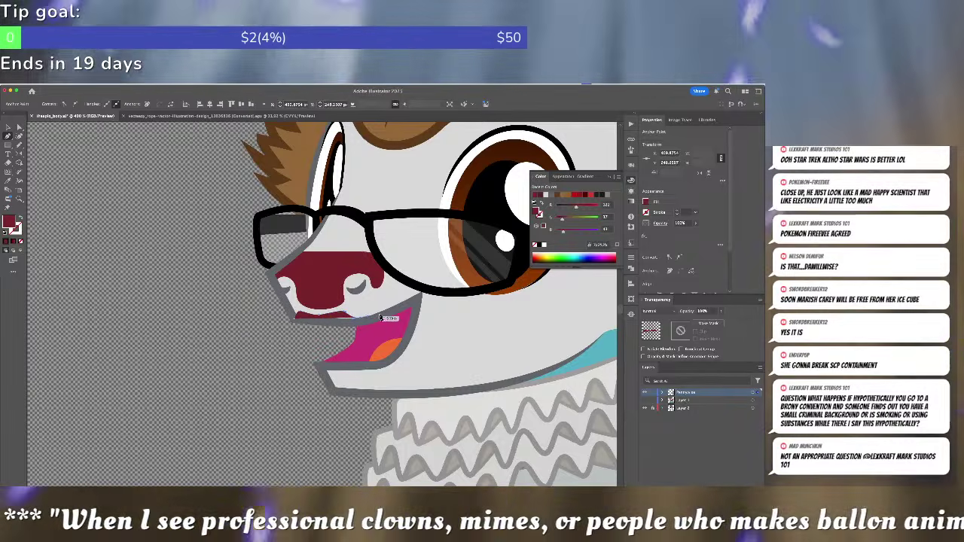
left_click(415, 304)
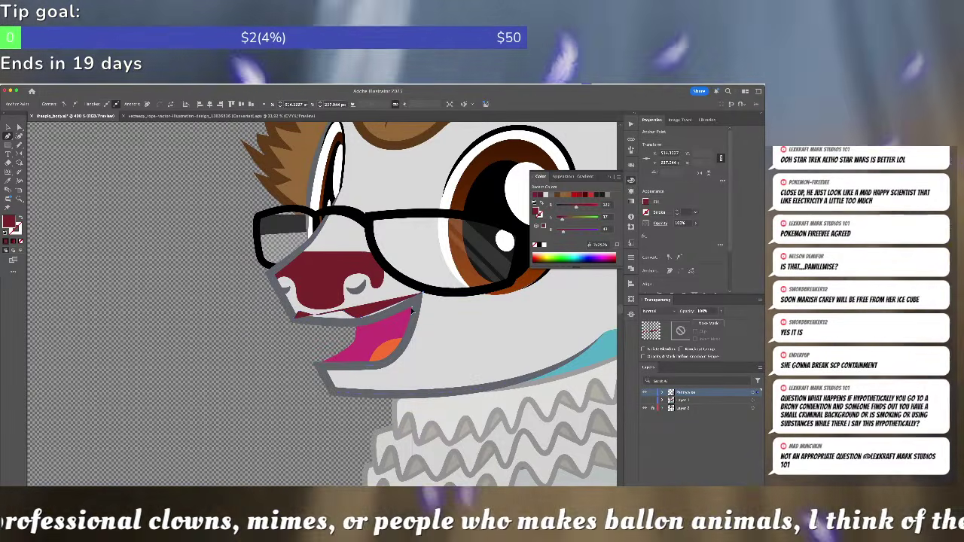
left_click(348, 330)
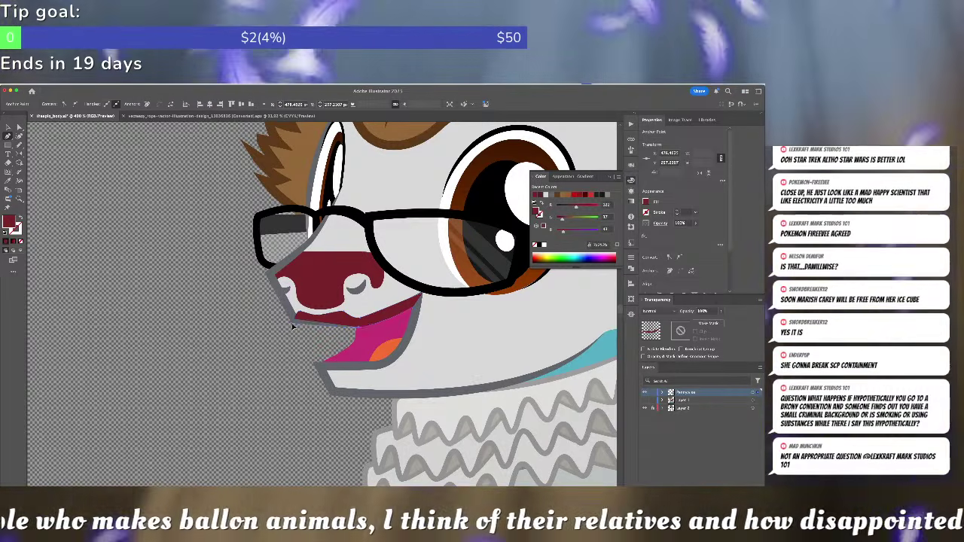
left_click(293, 326)
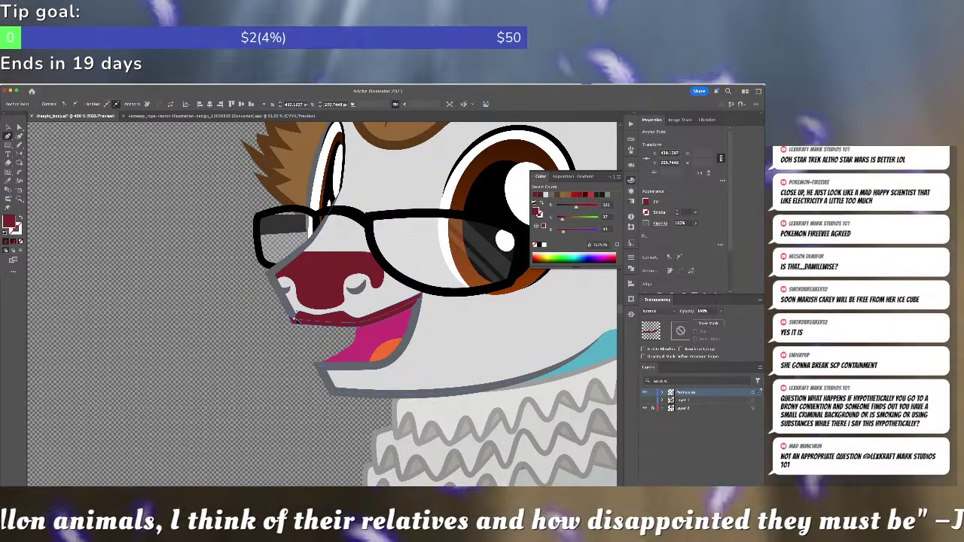
- Raise the two peaks of the upper lip's top edge slightly and bring them closer together, and deselect the lip
scroll(334, 318, "up", 4)
key("a")
left_click(368, 300)
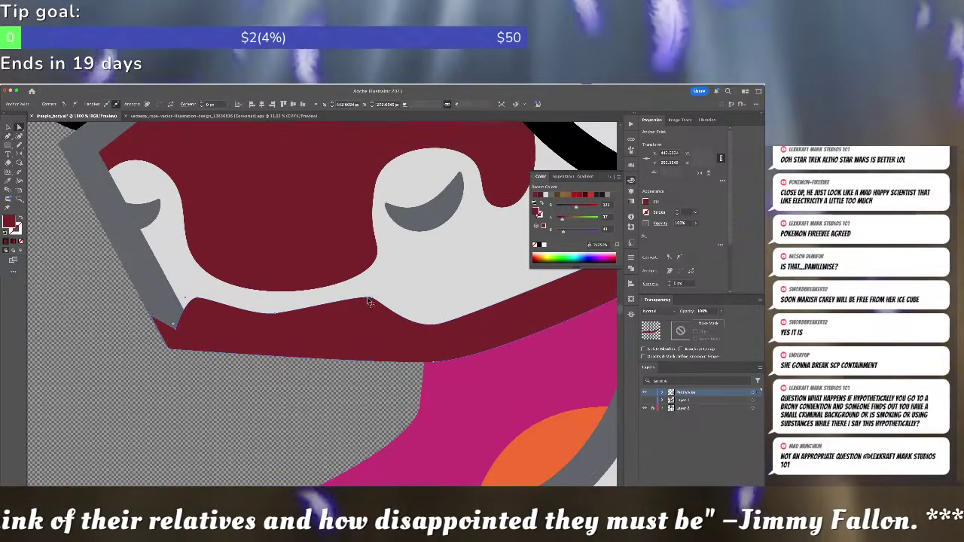
left_click_drag(367, 299, 356, 294)
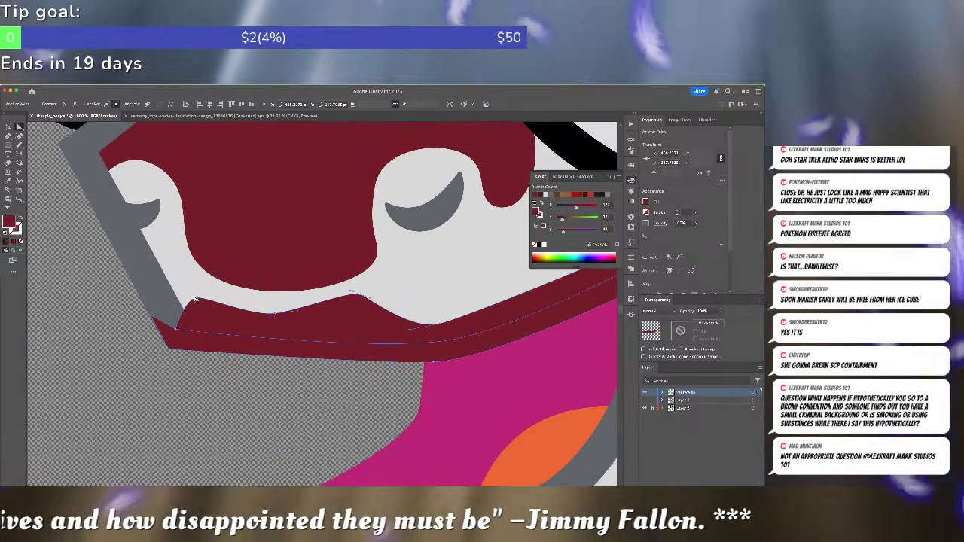
left_click_drag(196, 298, 208, 293)
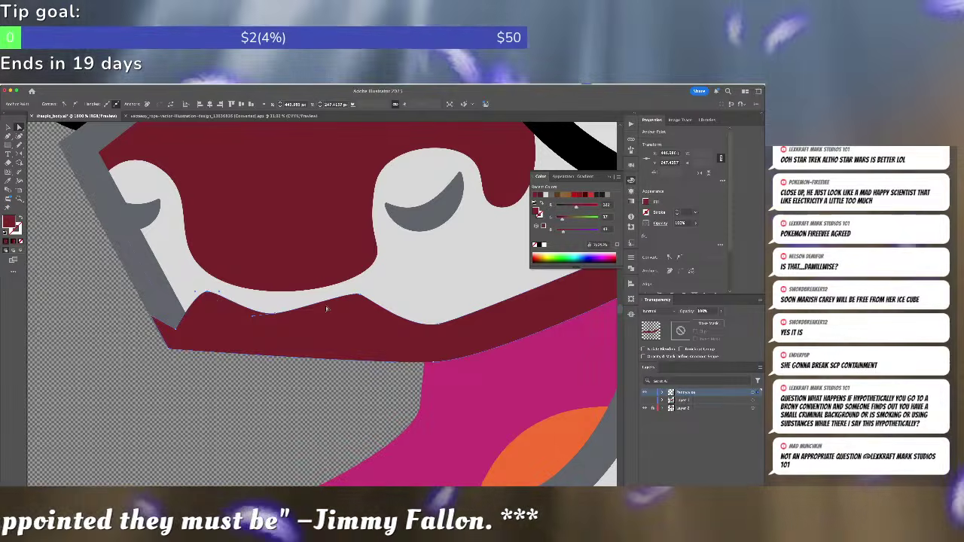
key("super+shift+a")
scroll(403, 299, "down", 3)
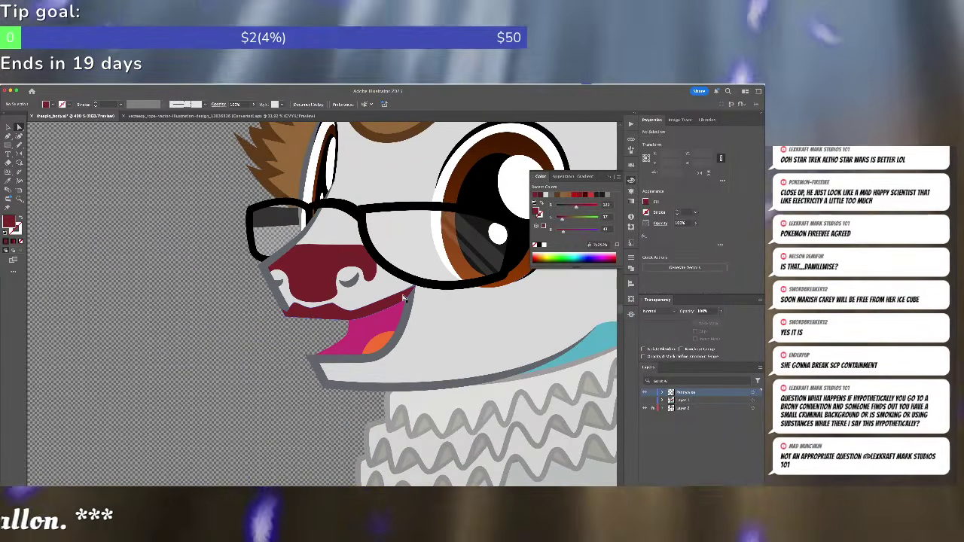
- Draw a closed dark red lower lip with the Pen tool, from the mouth corner around the lower mouth edge to the jaw tip and back
key("p")
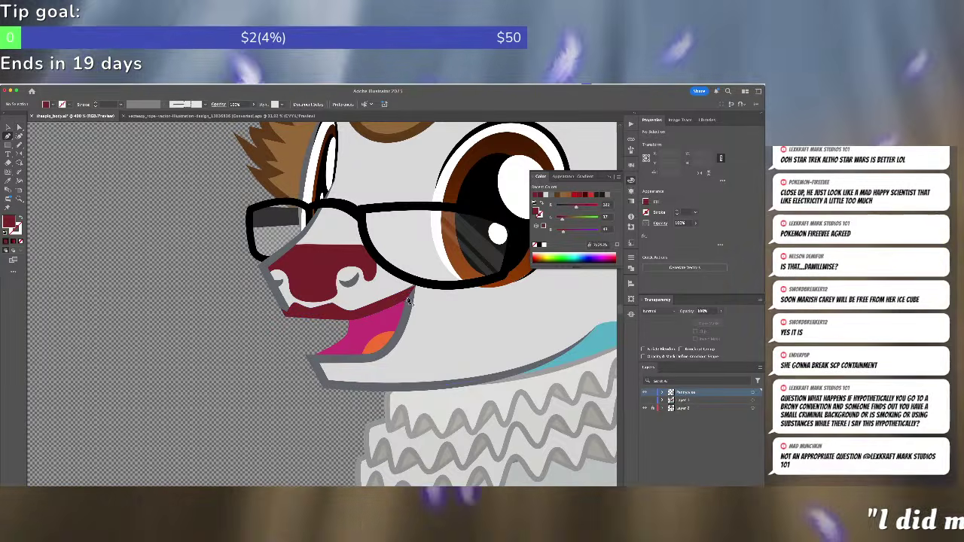
left_click(407, 302)
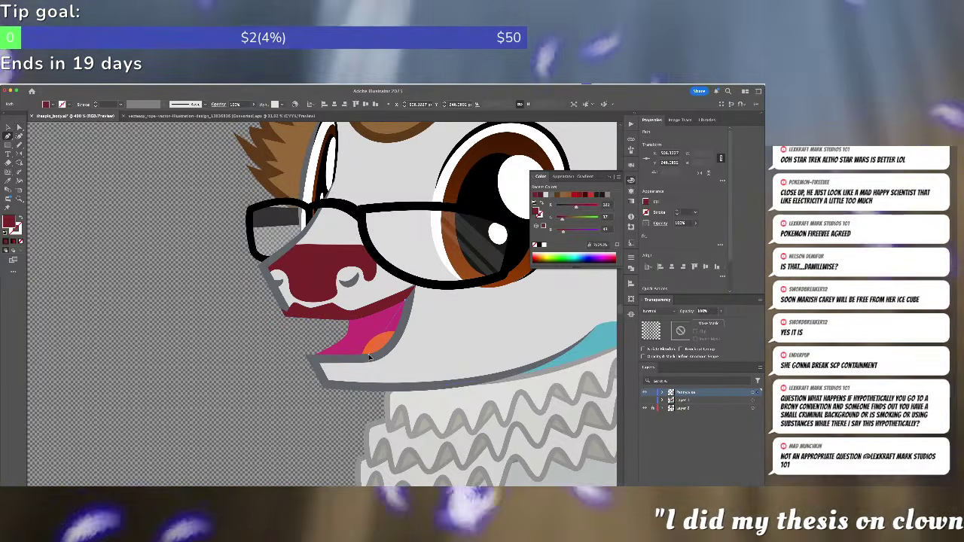
left_click_drag(352, 359, 349, 358)
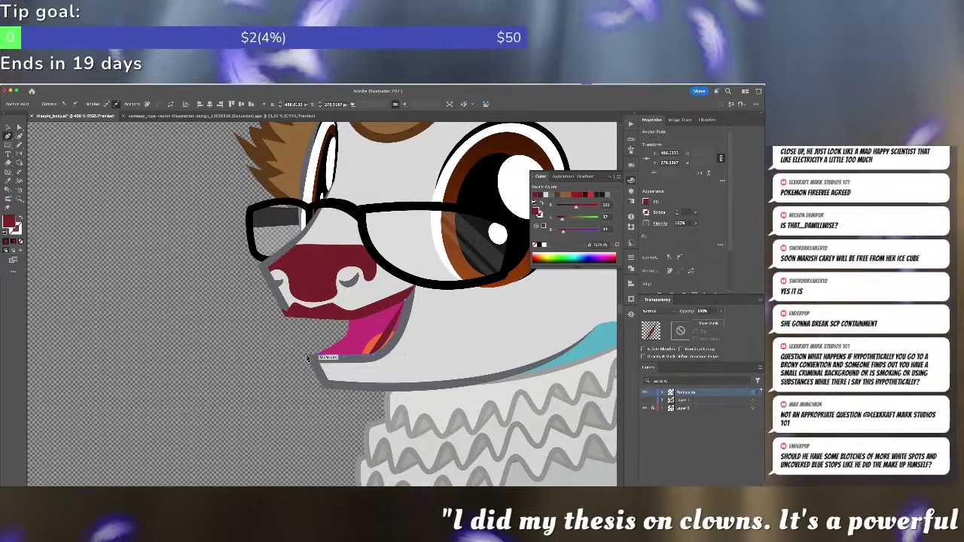
left_click(307, 354)
left_click(326, 365)
left_click_drag(386, 360, 394, 355)
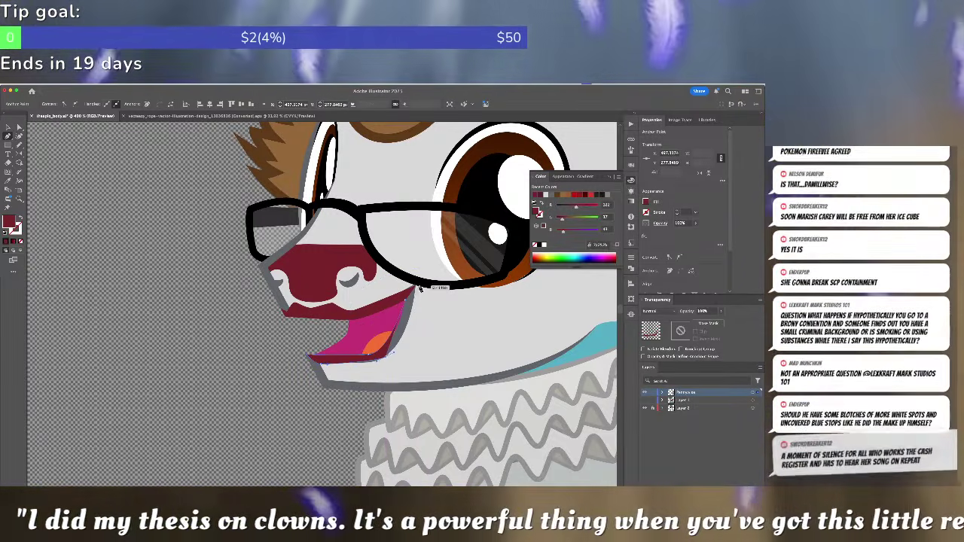
left_click(414, 287)
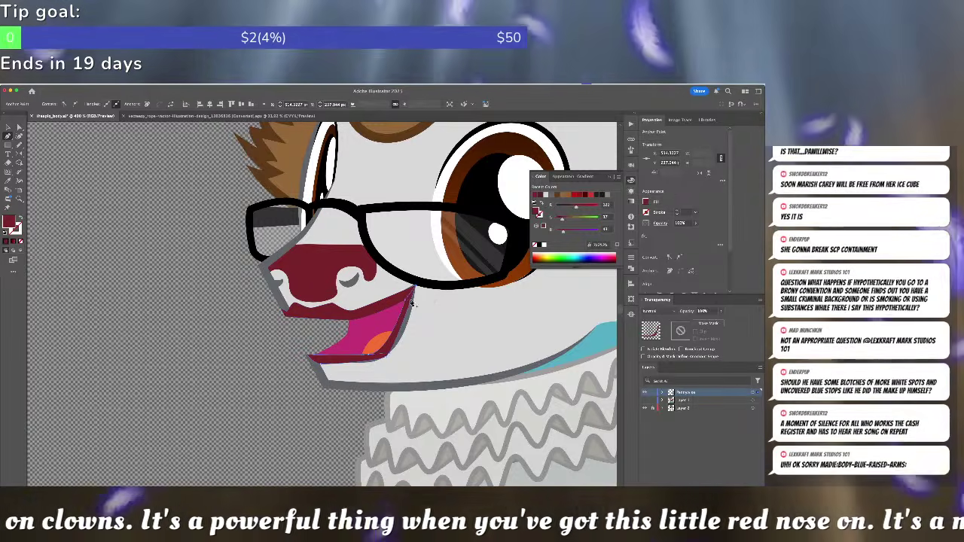
- Bulge the lower lip's outer curve toward the cheek and align its upper point with the upper lip's corner under the glasses
scroll(411, 302, "up", 1)
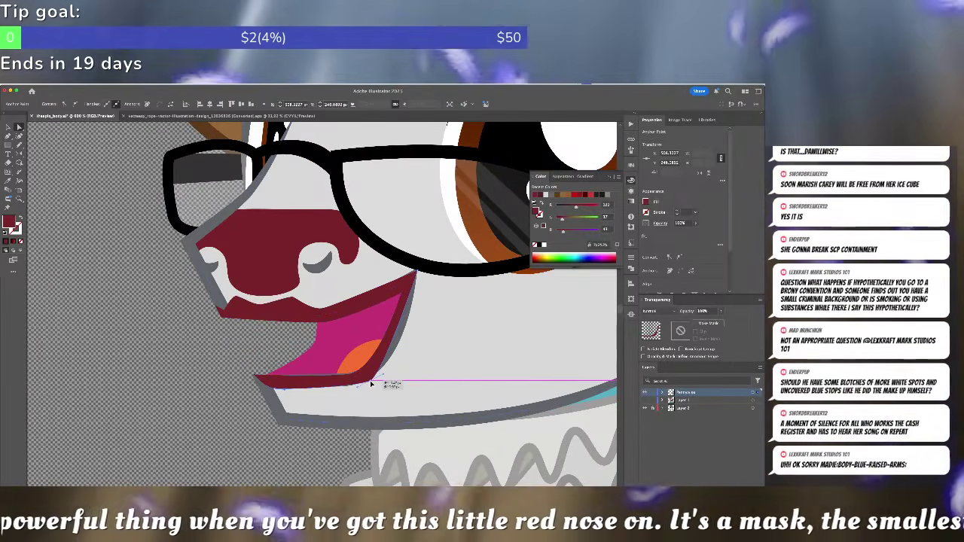
left_click_drag(371, 382, 404, 360)
key("a")
scroll(415, 308, "up", 3)
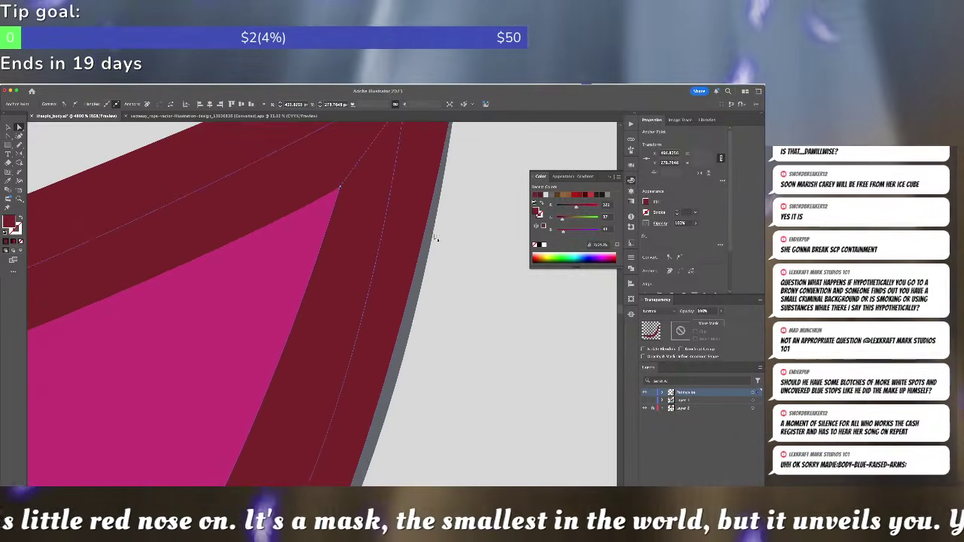
scroll(434, 243, "up", 3)
left_click(410, 248)
left_click_drag(422, 239, 424, 217)
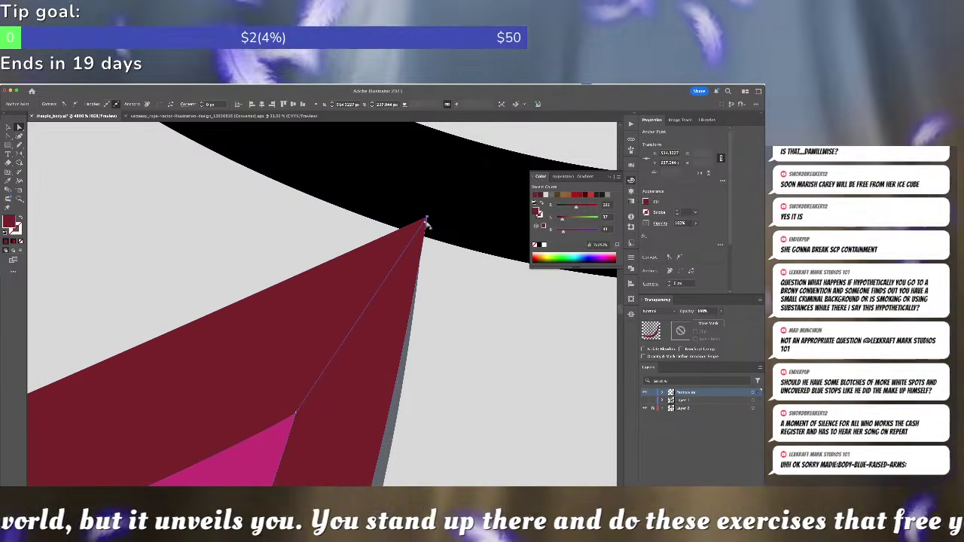
scroll(425, 326, "down", 3)
scroll(426, 327, "down", 2)
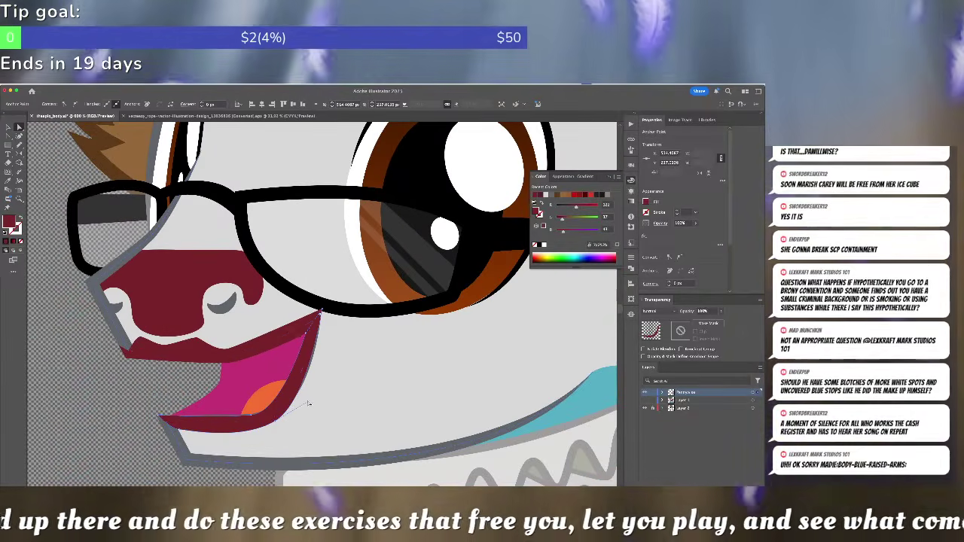
left_click(308, 409)
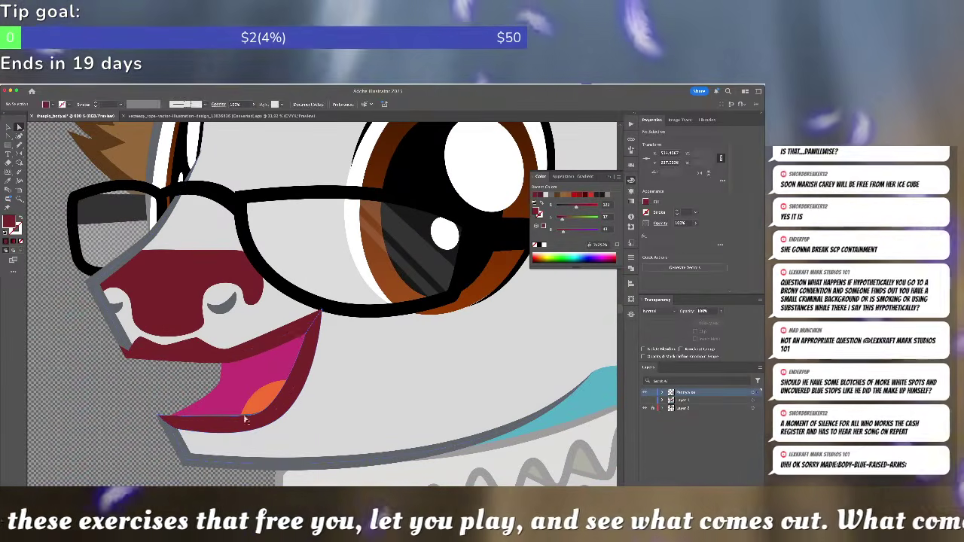
- Adjust the lower lip's front tip and inner edge so the lip covers the grey outline below the tongue
scroll(176, 421, "up", 5)
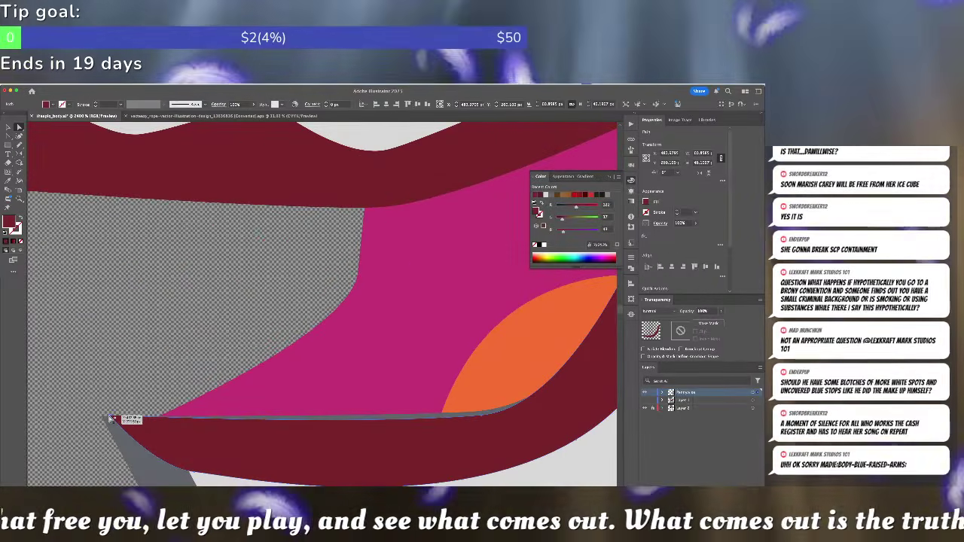
left_click(112, 418)
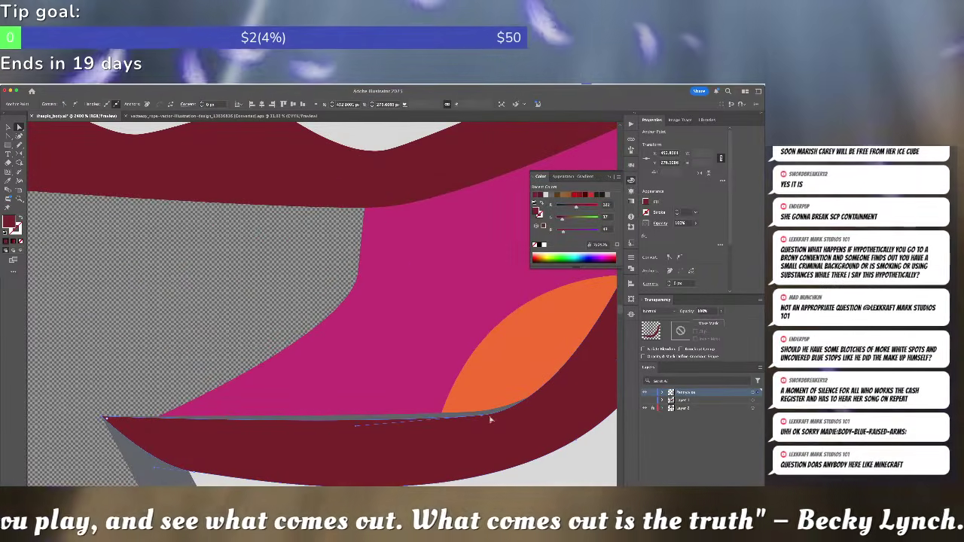
left_click_drag(483, 418, 502, 410)
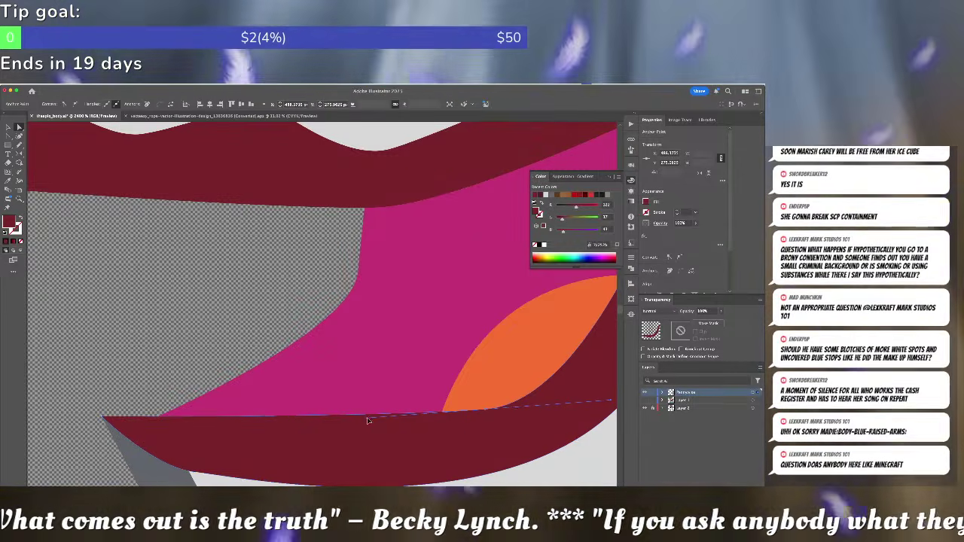
left_click(178, 361)
scroll(179, 361, "down", 8)
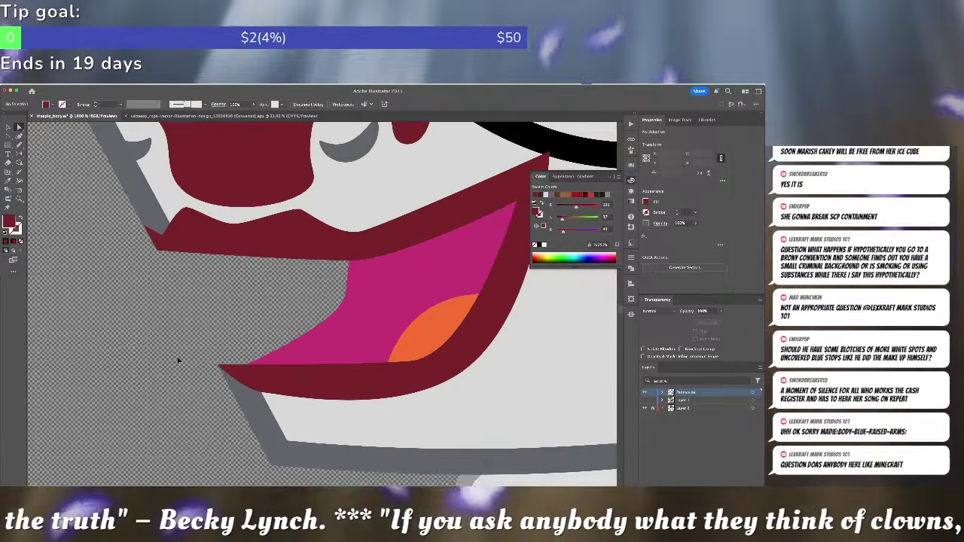
scroll(178, 361, "down", 5)
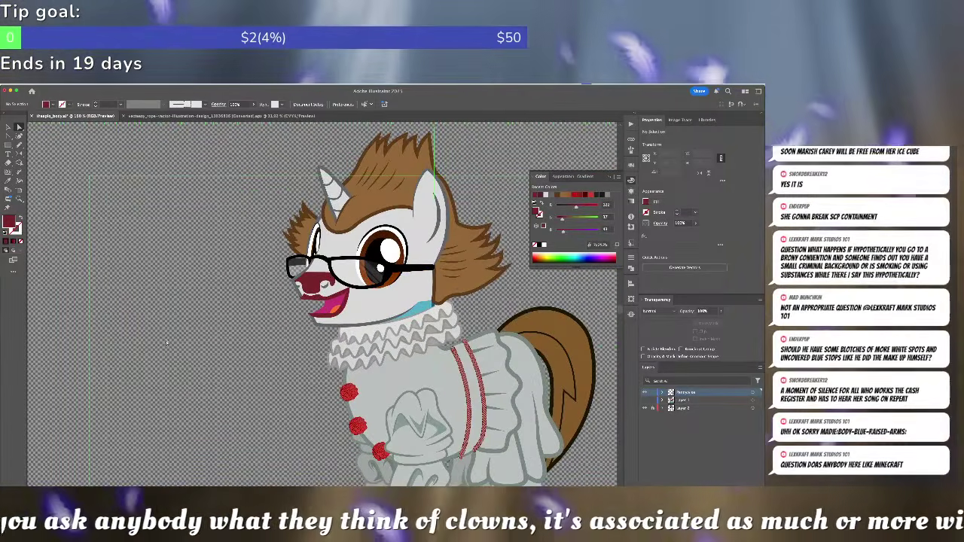
- Draw an unfilled dark red stroke with the Pen tool, curving from the mouth corner across the cheek and up through the eye to the forehead
key("shift+x")
left_click_drag(161, 304, 89, 394)
key("p")
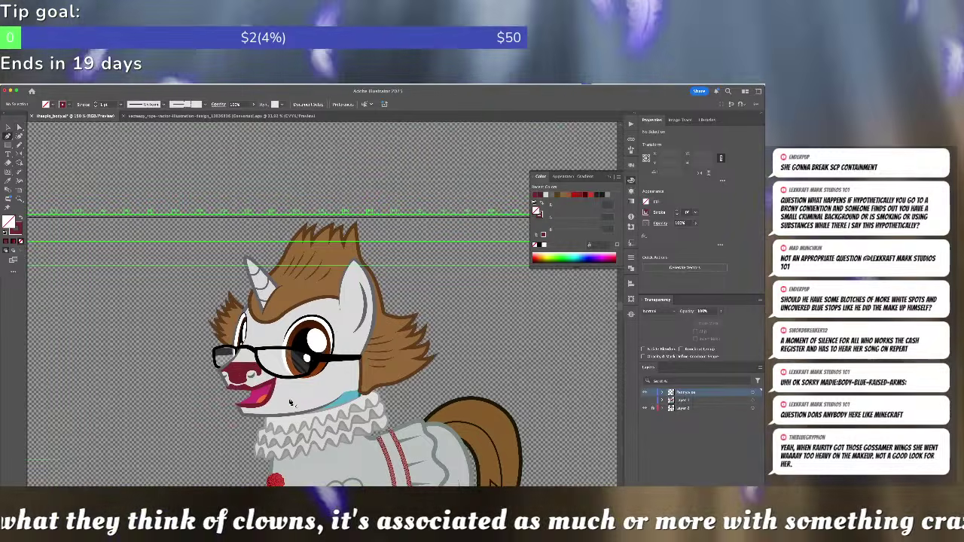
scroll(280, 403, "up", 3)
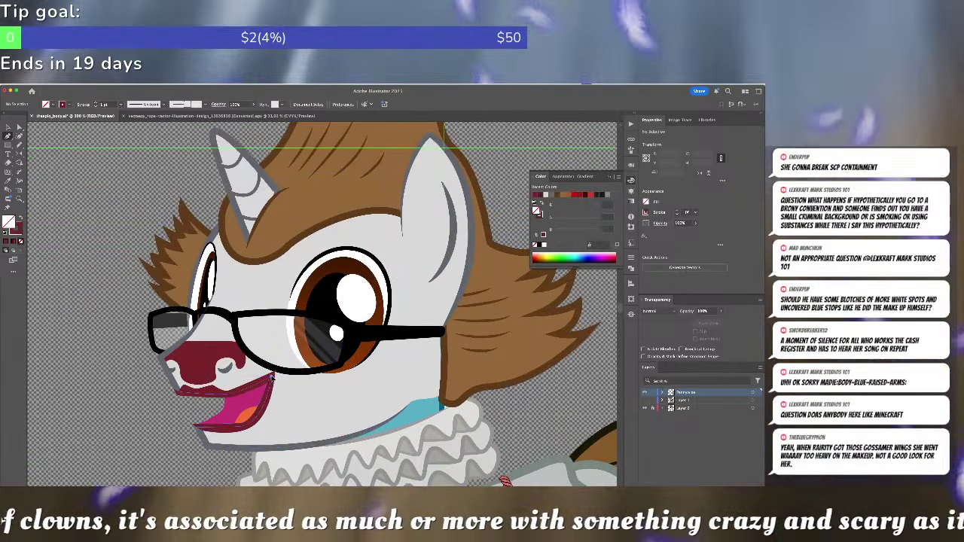
left_click(277, 368)
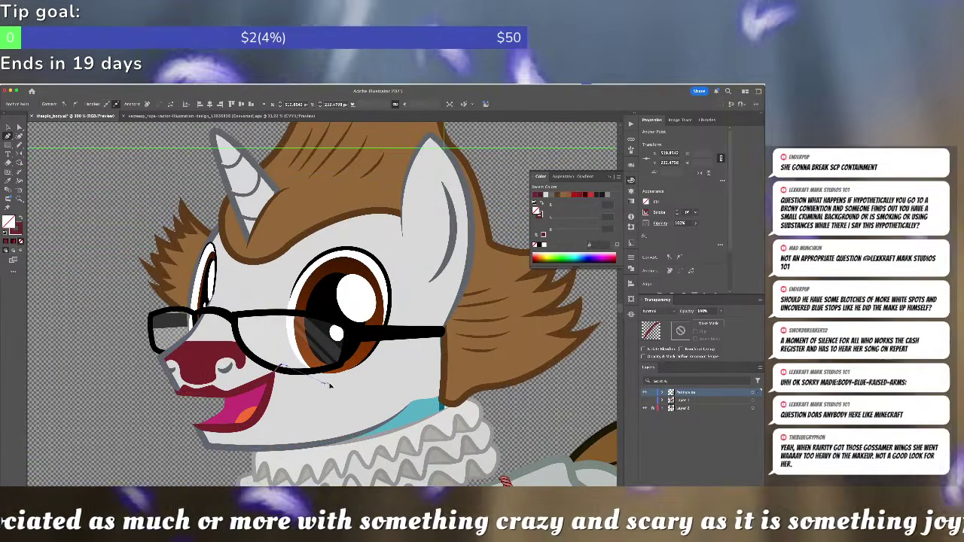
left_click(328, 384)
left_click_drag(394, 223, 332, 236)
key("a")
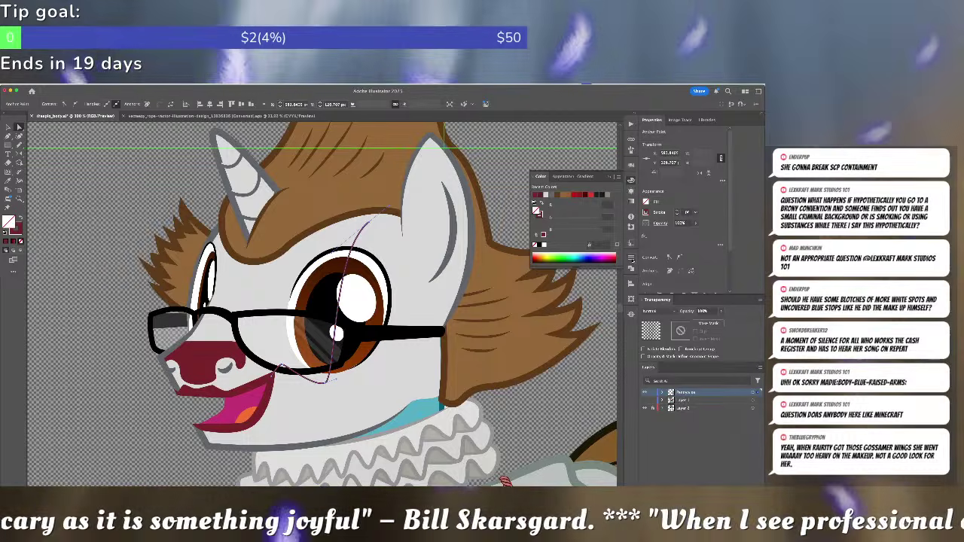
- Apply a tapered width profile, pointed at one end, to the curved red face stroke
left_click(632, 259)
left_click(586, 371)
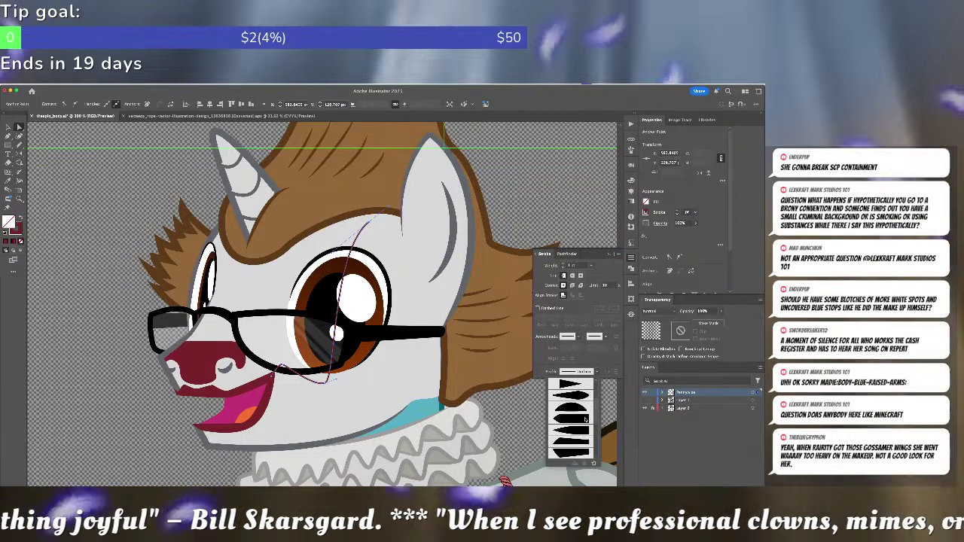
left_click(577, 432)
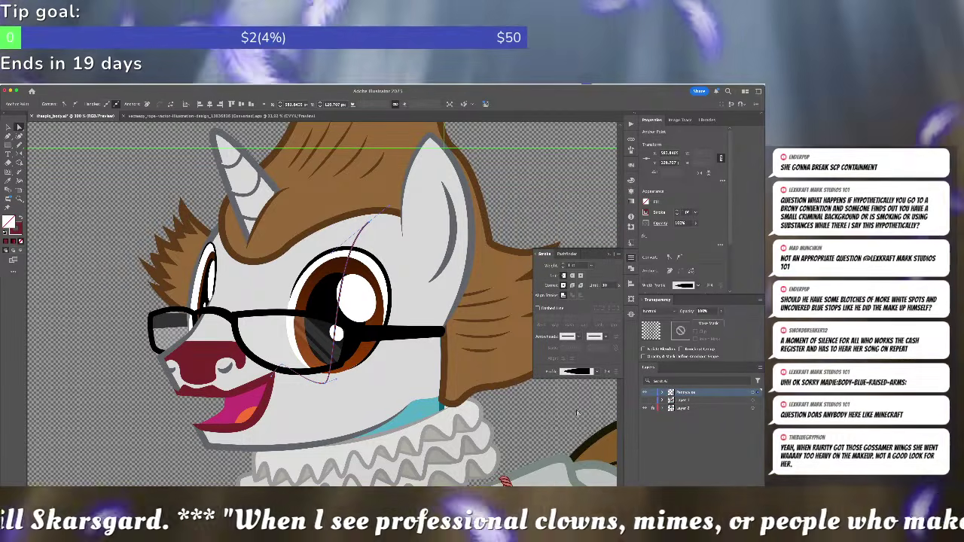
- Set the curved red face stroke's weight to 5 pt and flip its tapered width profile so the forehead end is pointed
left_click(562, 264)
left_click(563, 263)
left_click(562, 263)
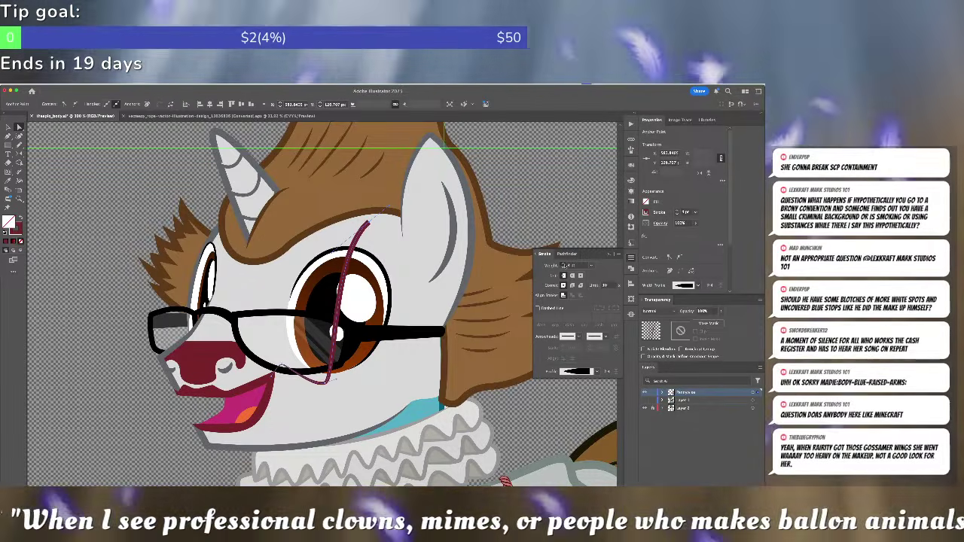
left_click(562, 263)
left_click(607, 372)
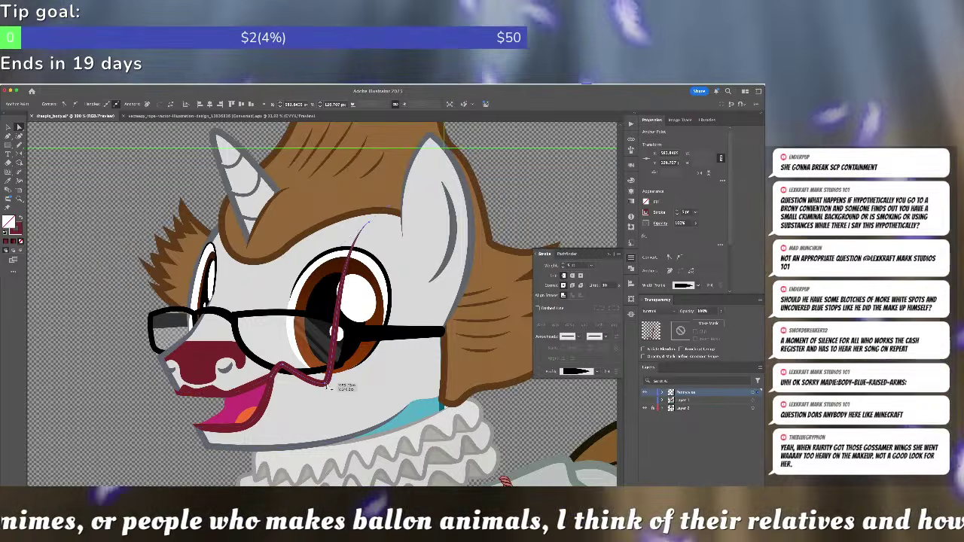
- Cut the red face stroke and paste it directly in front of the face shape, behind the eye and glasses
key("super+x")
left_click(327, 388)
key("super+f")
key("super+shift+a")
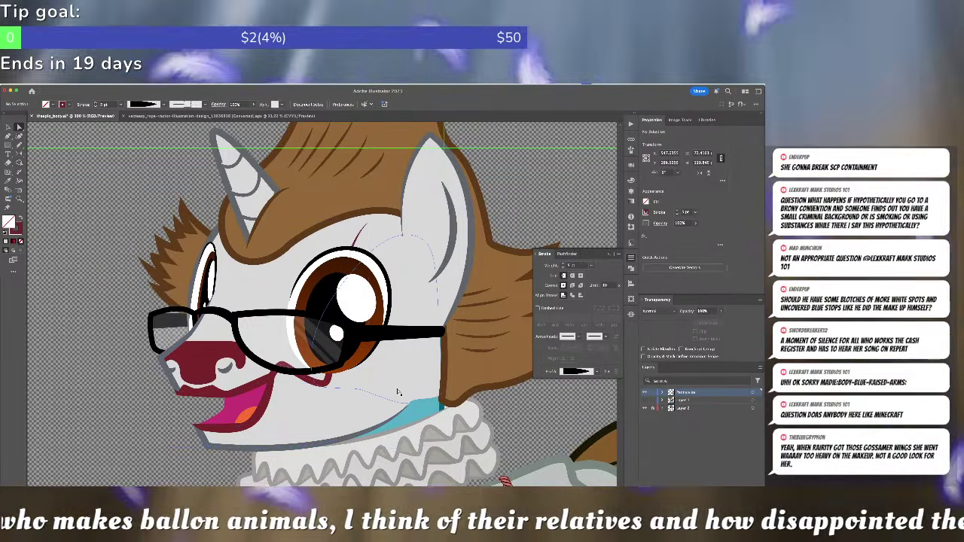
key("ctrl+shift+a")
- Draw a curved dark red stroke with the Pen tool from above the far eye down through it to the glasses
scroll(308, 409, "left", 5)
scroll(308, 409, "up", 2)
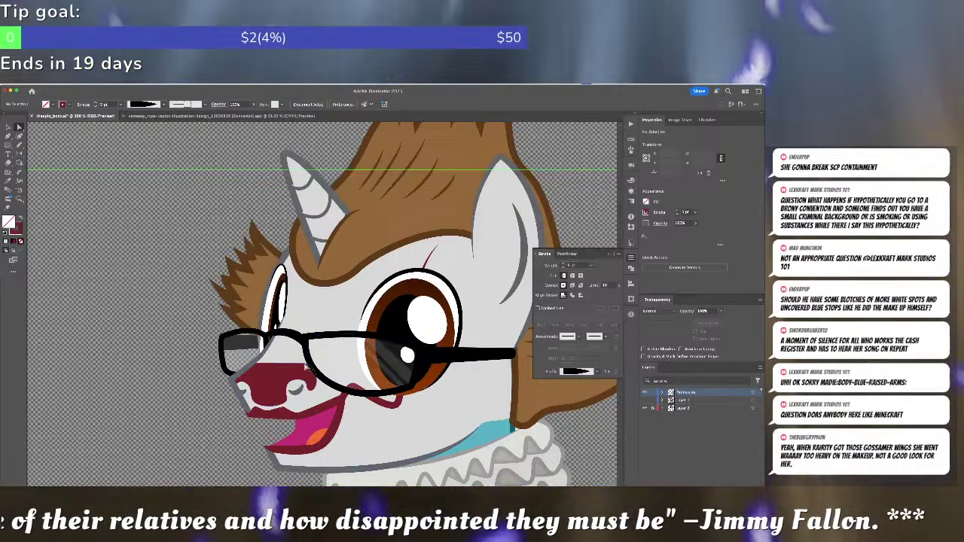
scroll(307, 366, "up", 3)
left_click_drag(279, 304, 312, 381)
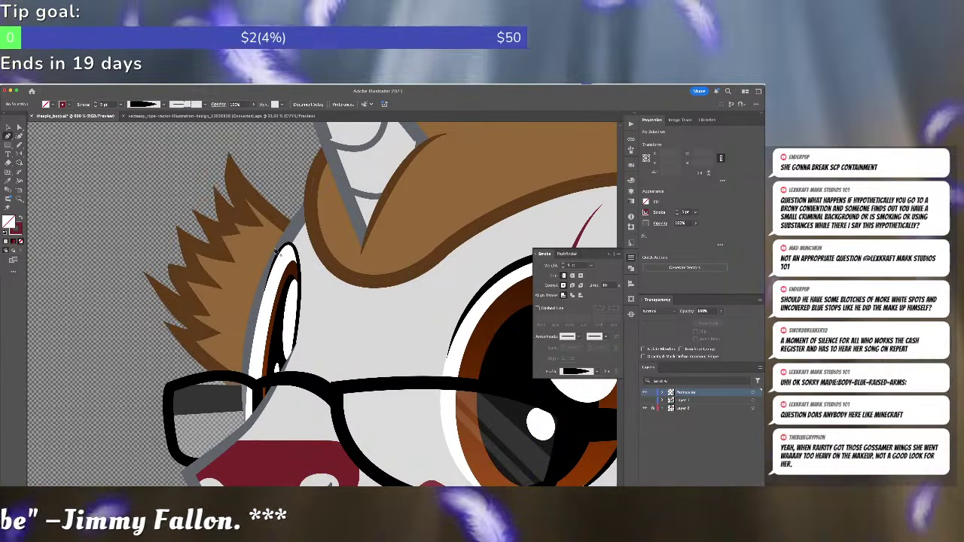
left_click(305, 236)
left_click_drag(305, 237, 331, 160)
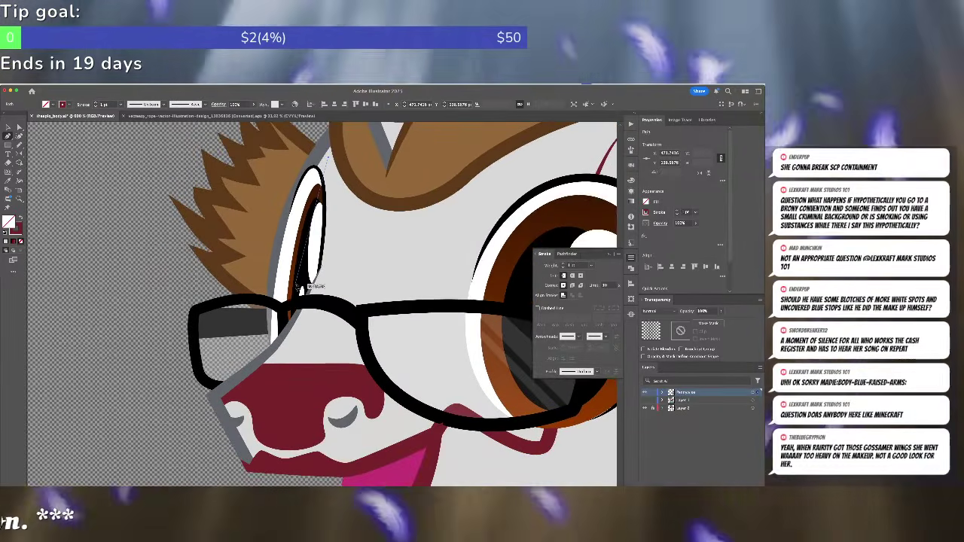
left_click_drag(290, 296, 281, 394)
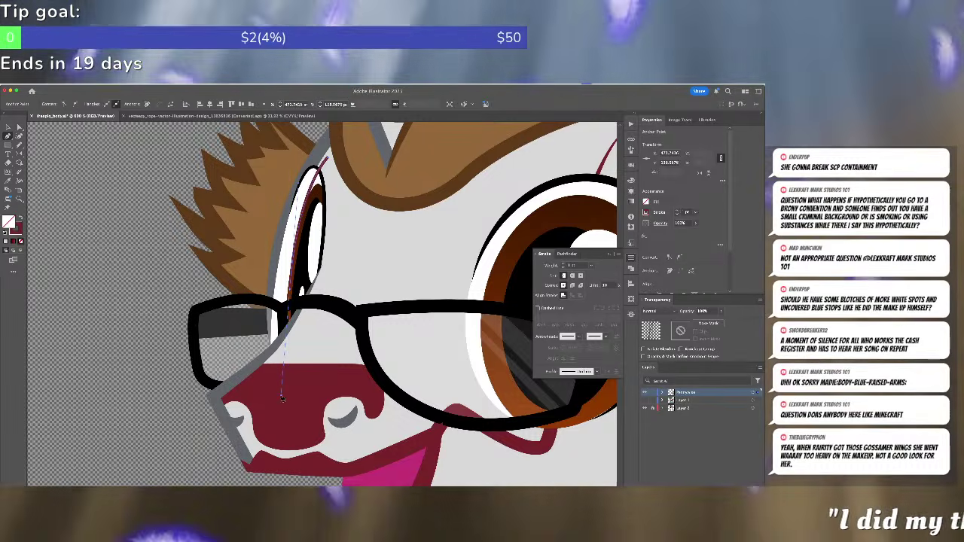
- Match the far-eye stroke to the near stroke's appearance, set its weight to 4 pt, and apply a flipped, tapered width profile
scroll(407, 356, "right", 5)
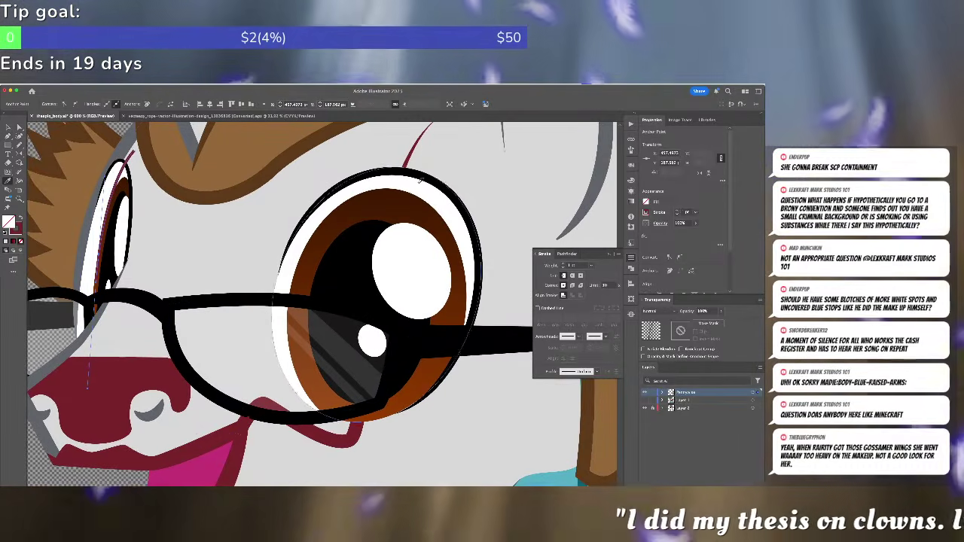
left_click(411, 154)
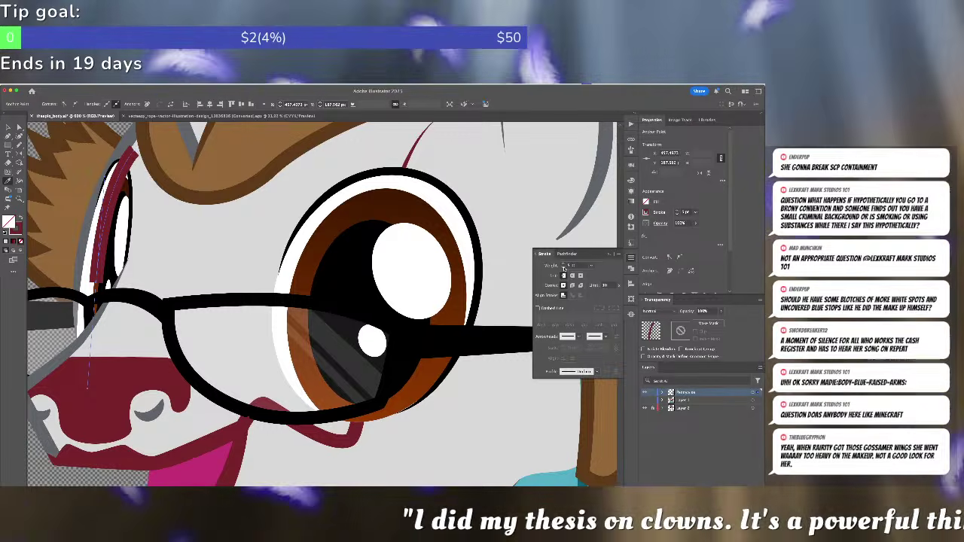
left_click(563, 268)
left_click(579, 372)
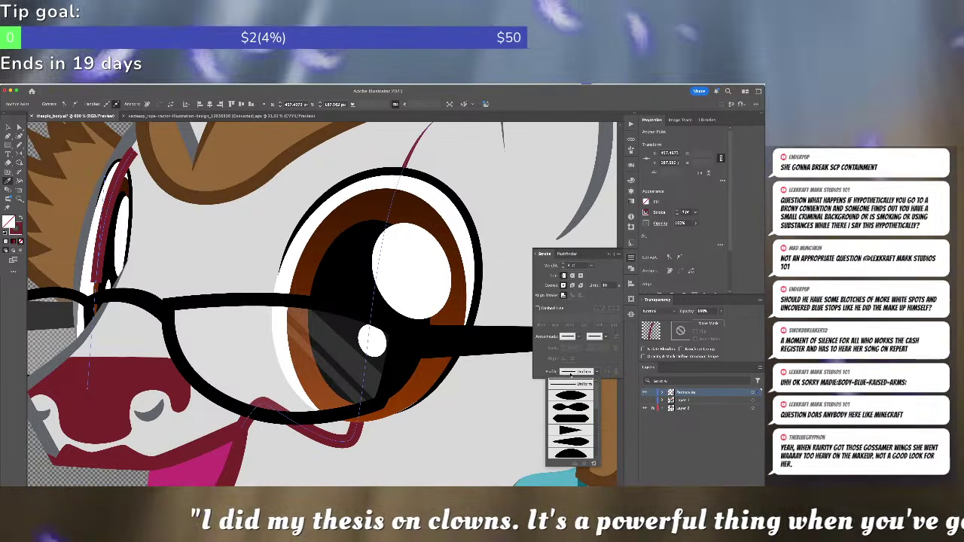
left_click(572, 407)
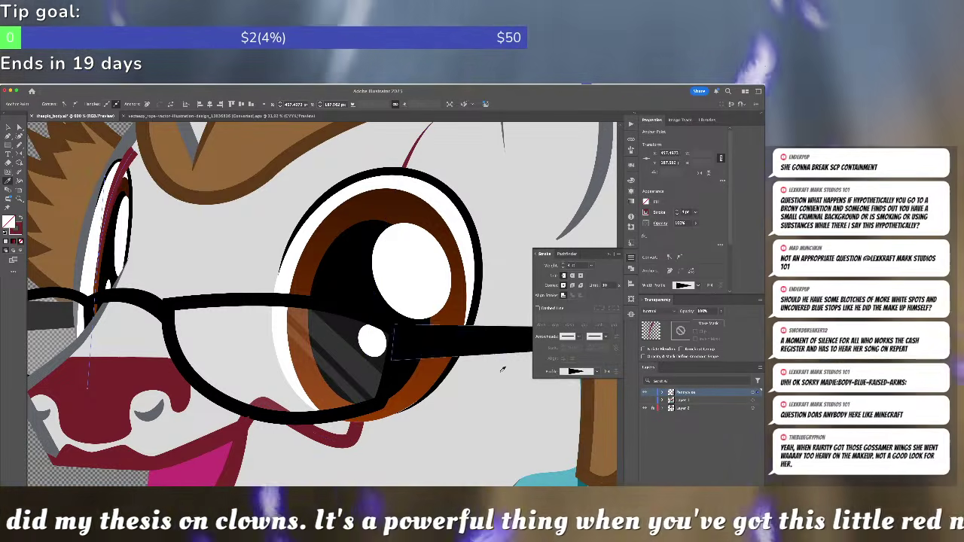
left_click(608, 372)
- Move the far-eye stroke behind the eye by cutting it and pasting it directly in front of the face shape
scroll(210, 220, "up", 3)
scroll(210, 220, "left", 3)
key("a")
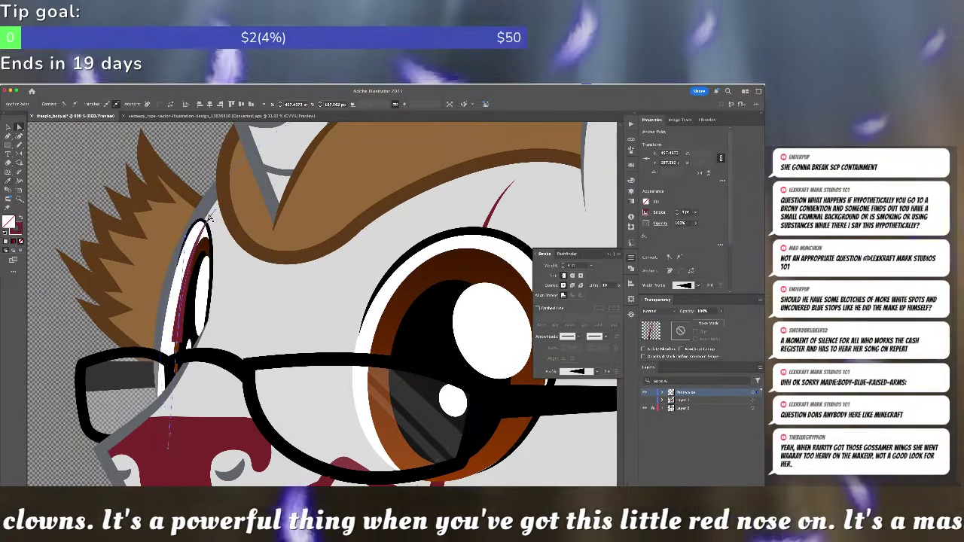
left_click(214, 219)
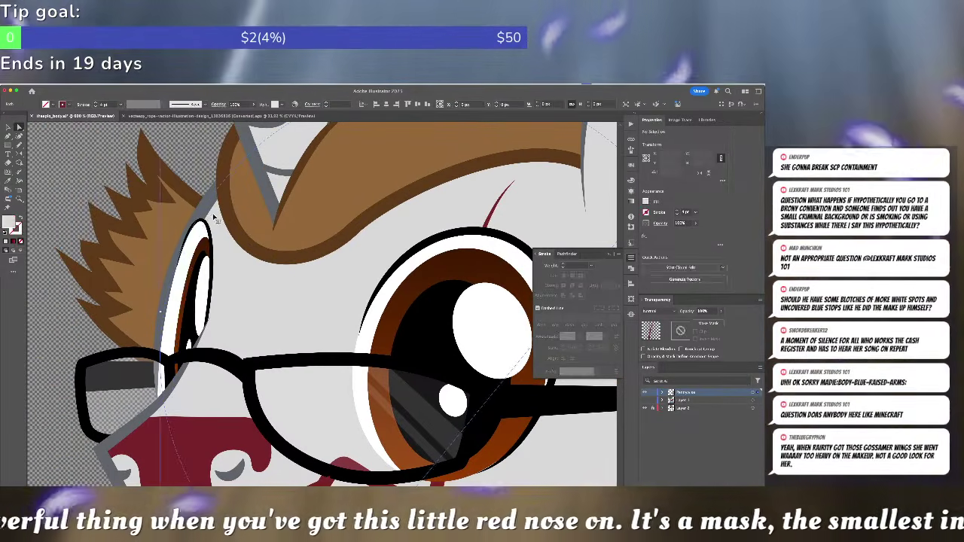
key("super+shift+a")
left_click_drag(262, 317, 256, 211)
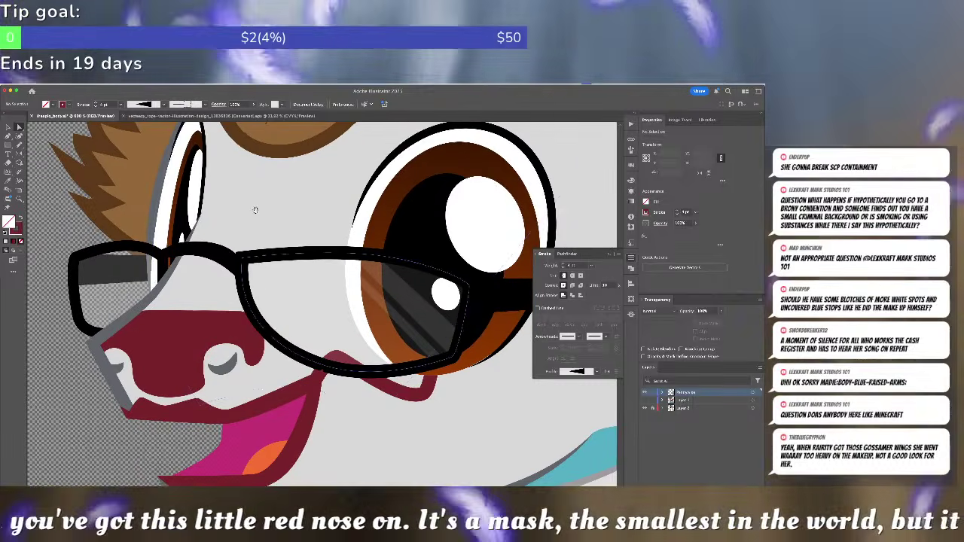
- Pull the cheek stroke's lowest anchor point down and inward to deepen its curve below the glasses
scroll(256, 214, "down", 8)
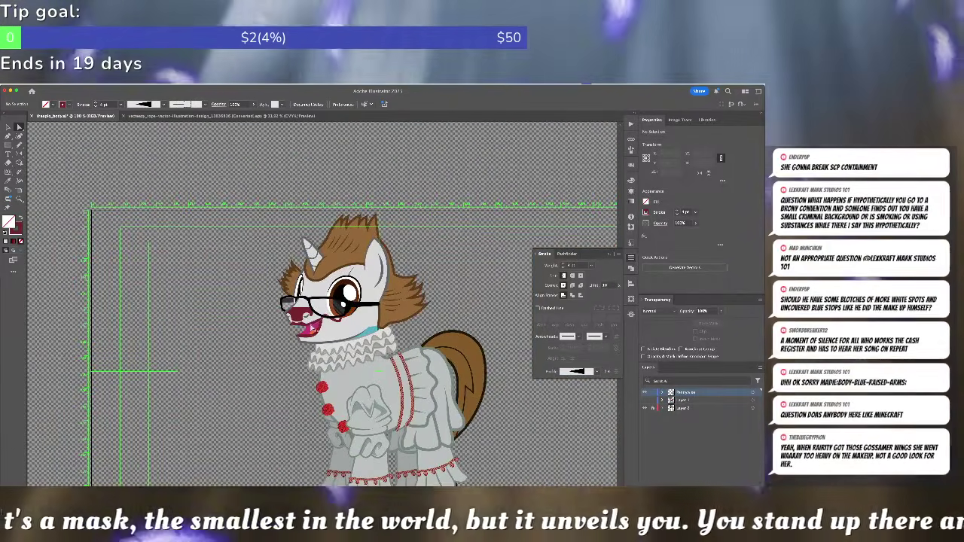
scroll(315, 329, "up", 5)
left_click_drag(401, 315, 382, 332)
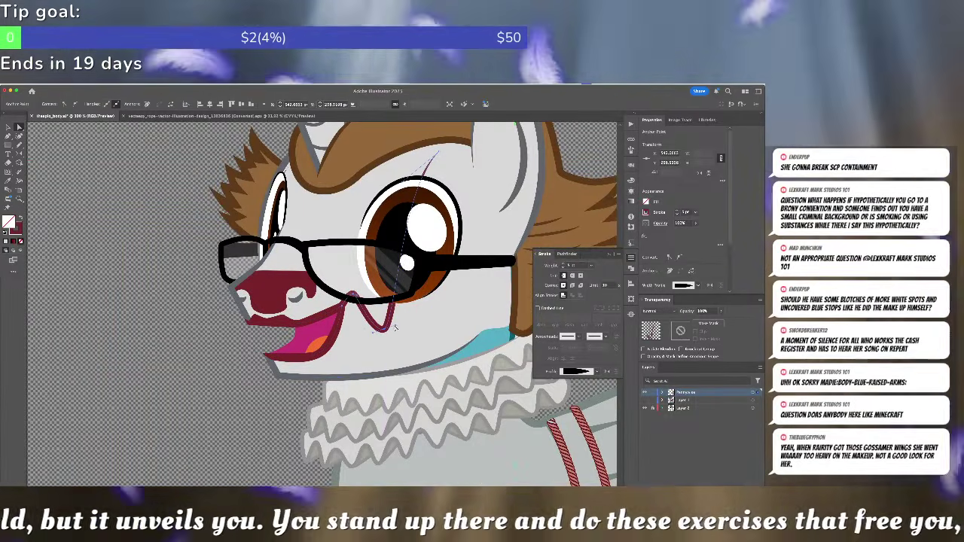
left_click(226, 408)
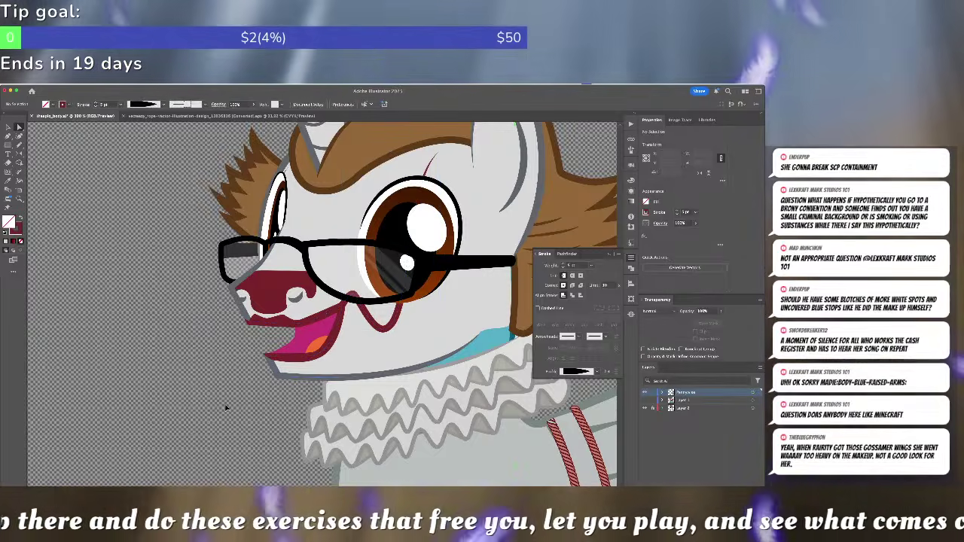
- Draw a jagged tuft freehand along the hair's back edge behind the ear, using the hair's brown fill and outline
key("ctrl+minus")
key("ctrl+minus")
key("ctrl+minus")
key("ctrl+minus")
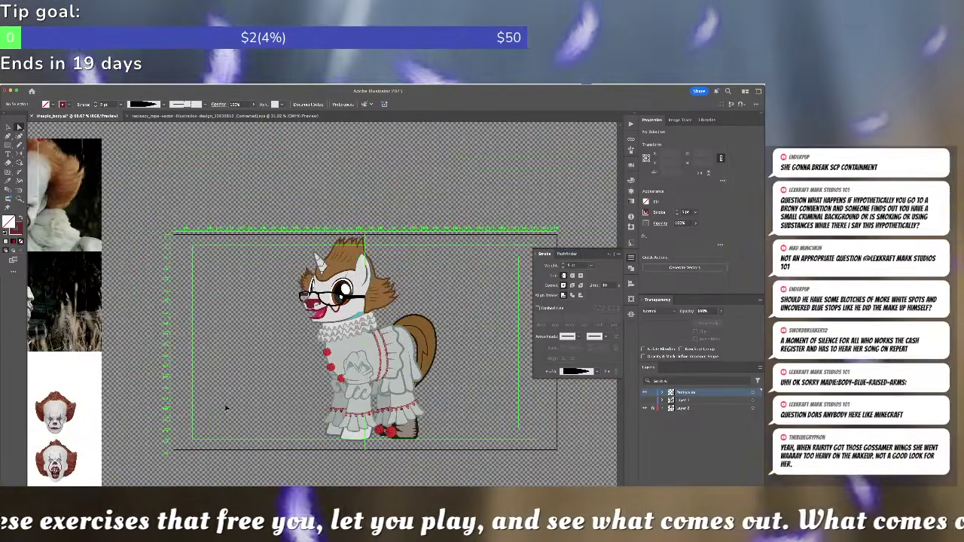
left_click_drag(222, 399, 268, 382)
scroll(267, 382, "up", 3)
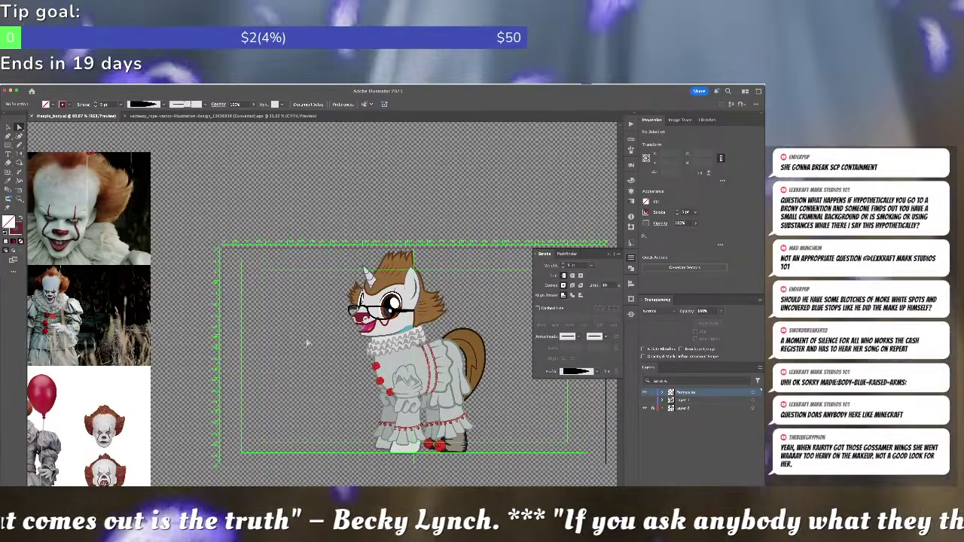
scroll(307, 343, "up", 6)
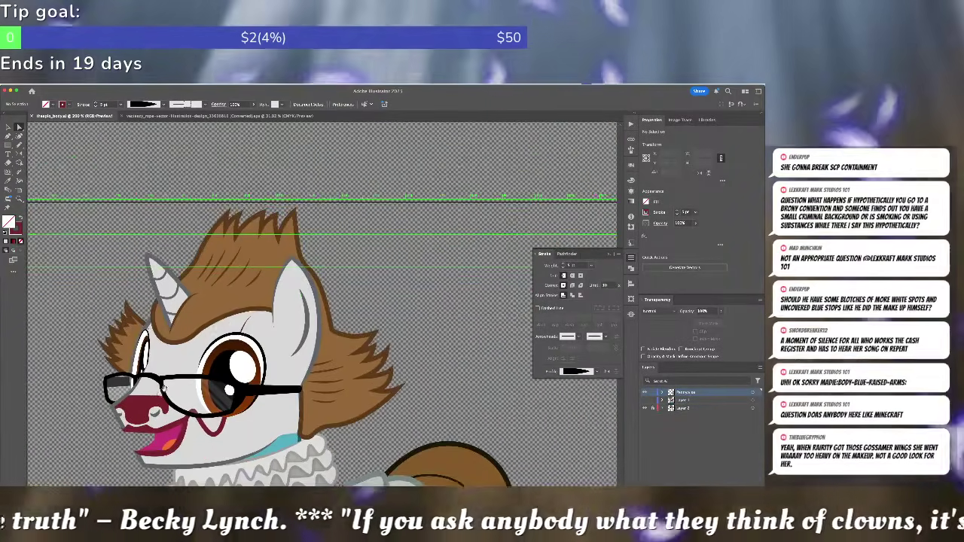
left_click(295, 250)
left_click(327, 260)
key("b")
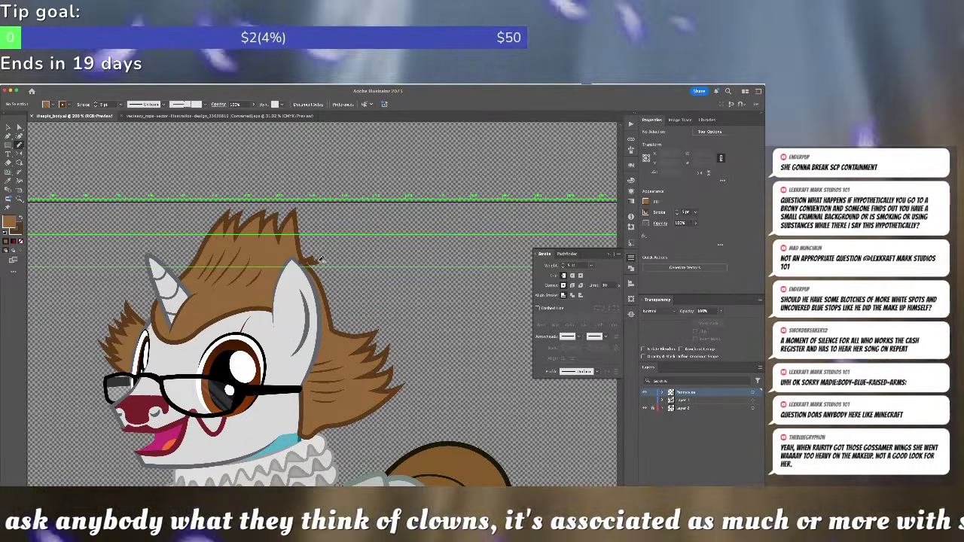
mouse_move(326, 281)
left_mouse_down()
mouse_move(334, 295)
mouse_move(348, 302)
mouse_move(343, 325)
mouse_move(354, 326)
mouse_move(333, 339)
left_mouse_up()
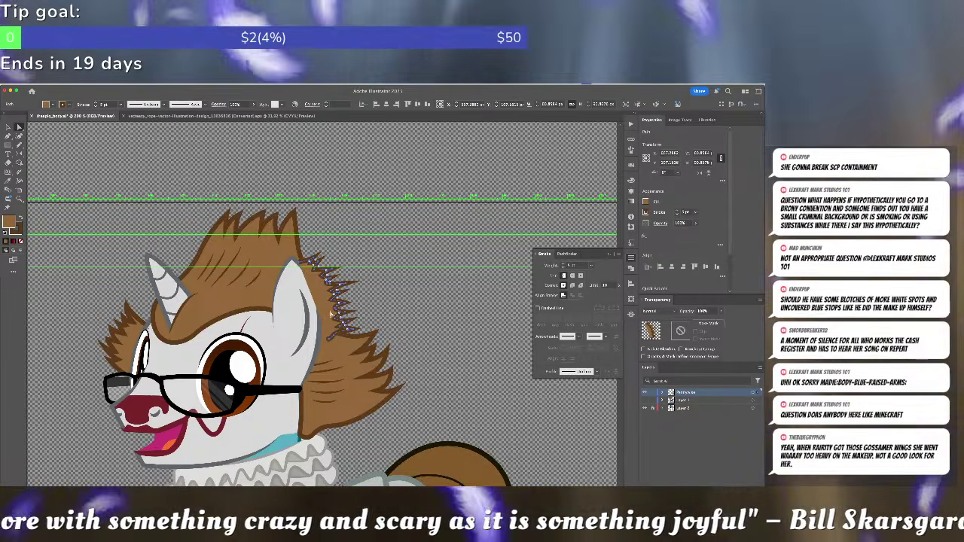
- Unite the jagged tuft behind the ear with the main hair shape using Pathfinder
key("super+z")
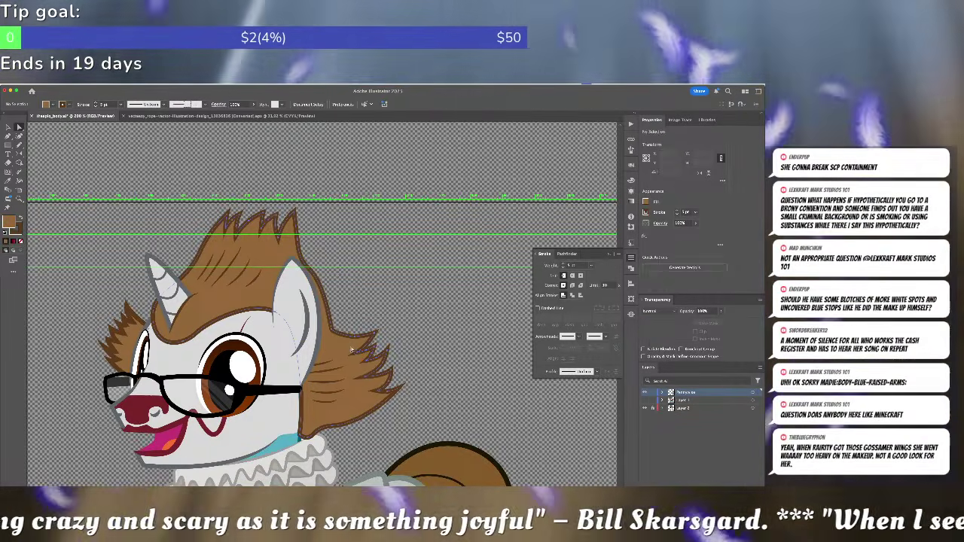
key("super+shift+z")
left_click(353, 351, "shift")
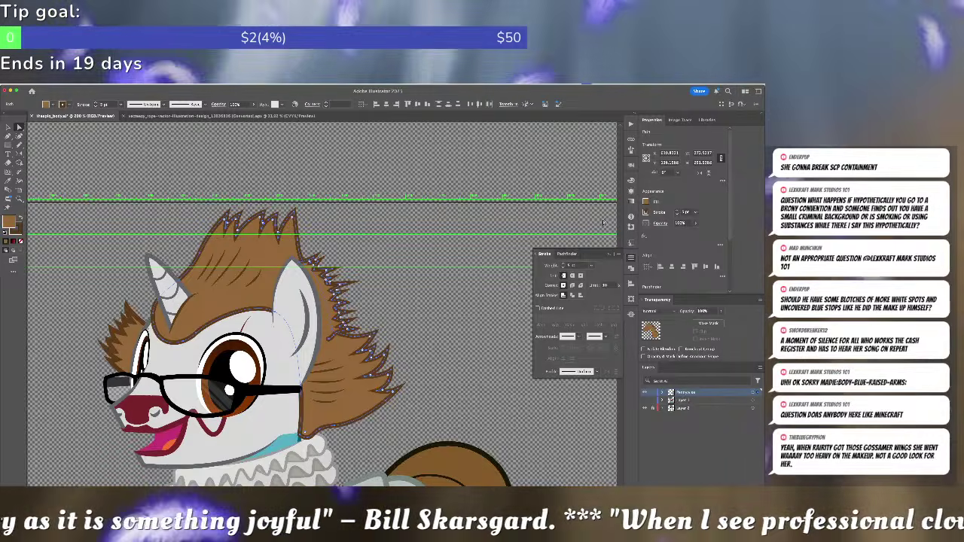
left_click(631, 268)
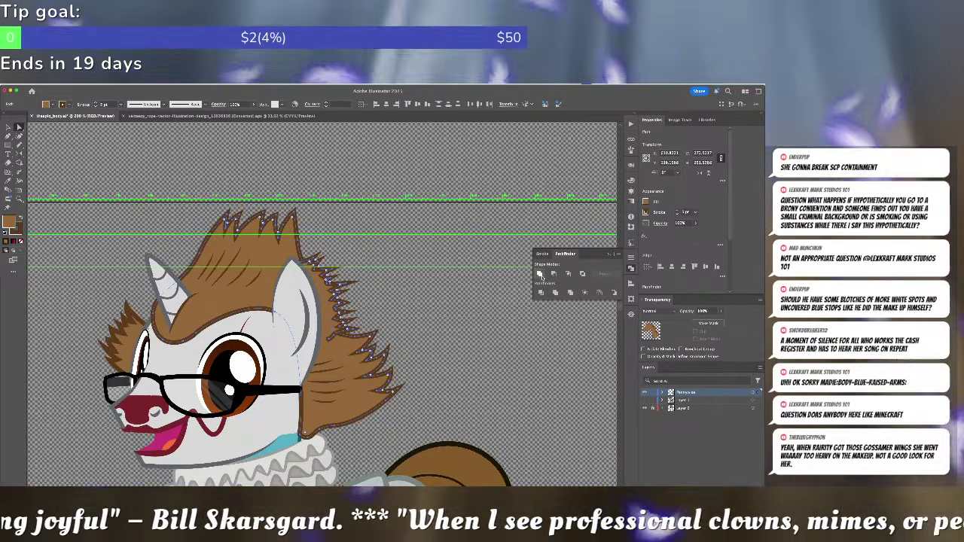
left_click(539, 273)
left_click(405, 289)
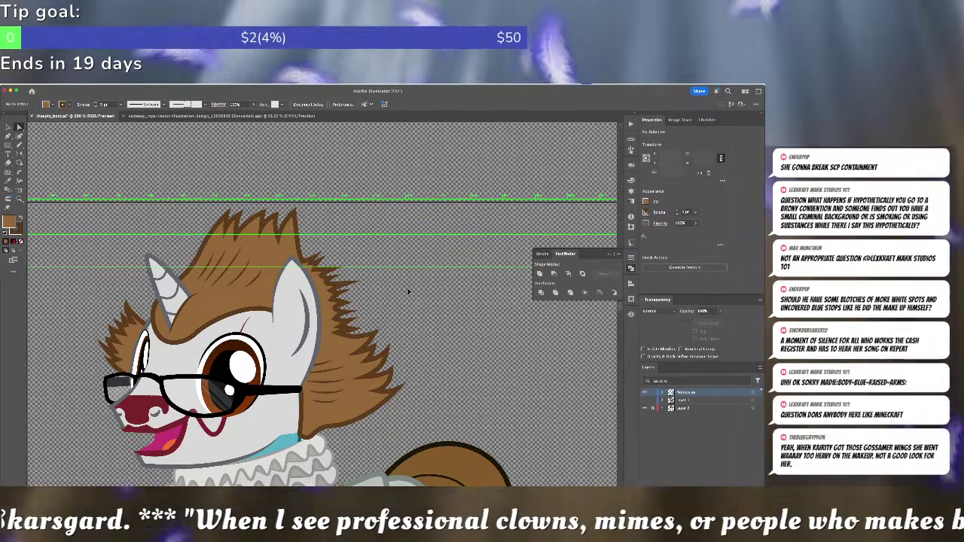
- Draw a bushy, jagged-edged tail freehand over the original tail, using the hair's brown fill and outline
key("ctrl+minus")
key("ctrl+minus")
key("ctrl+minus")
key("ctrl+minus")
key("ctrl+minus")
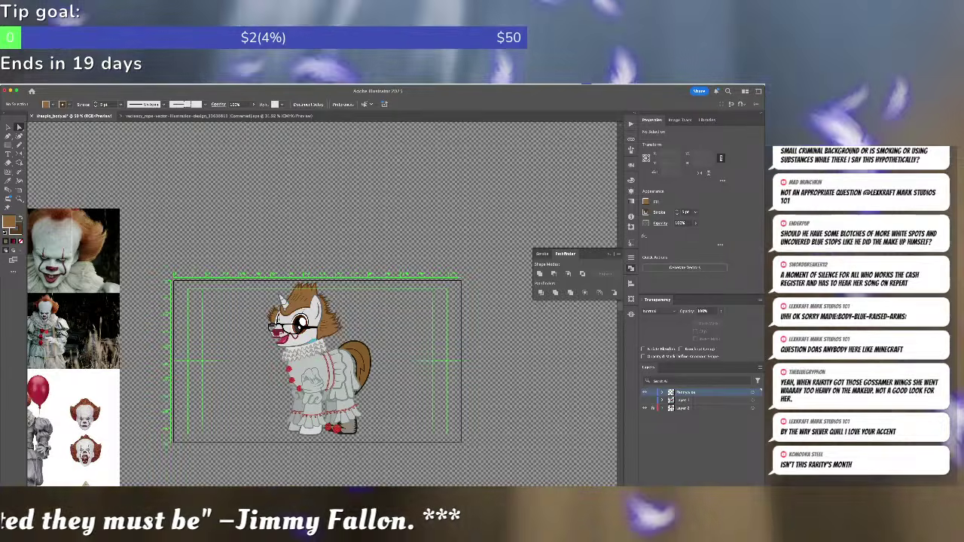
scroll(381, 267, "up", 2)
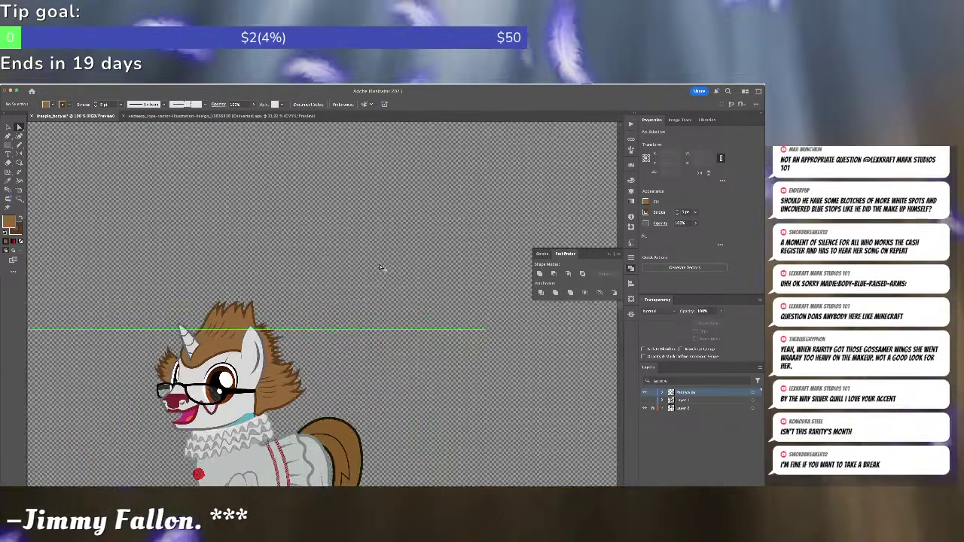
scroll(391, 268, "down", 4)
scroll(391, 269, "left", 2)
left_click(415, 272)
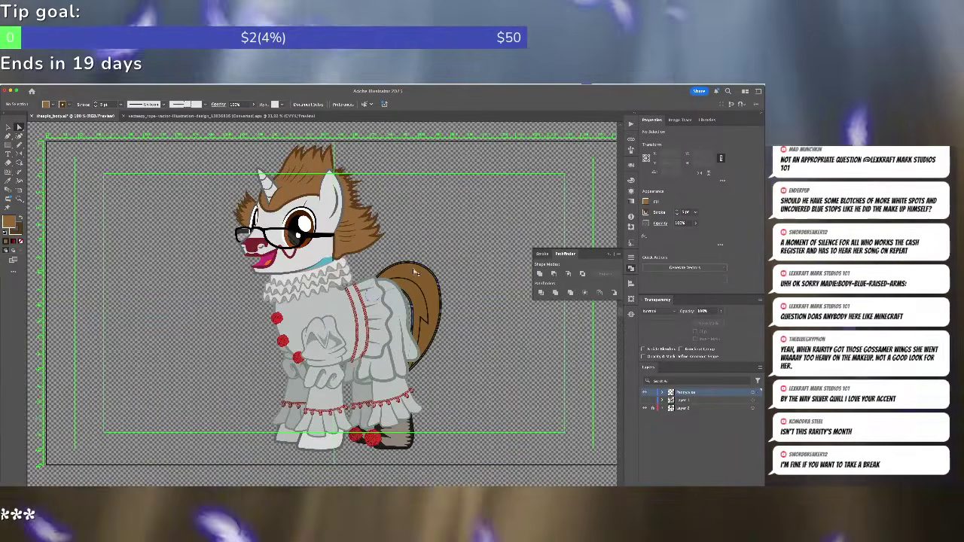
key("ctrl+shift+a")
key("v")
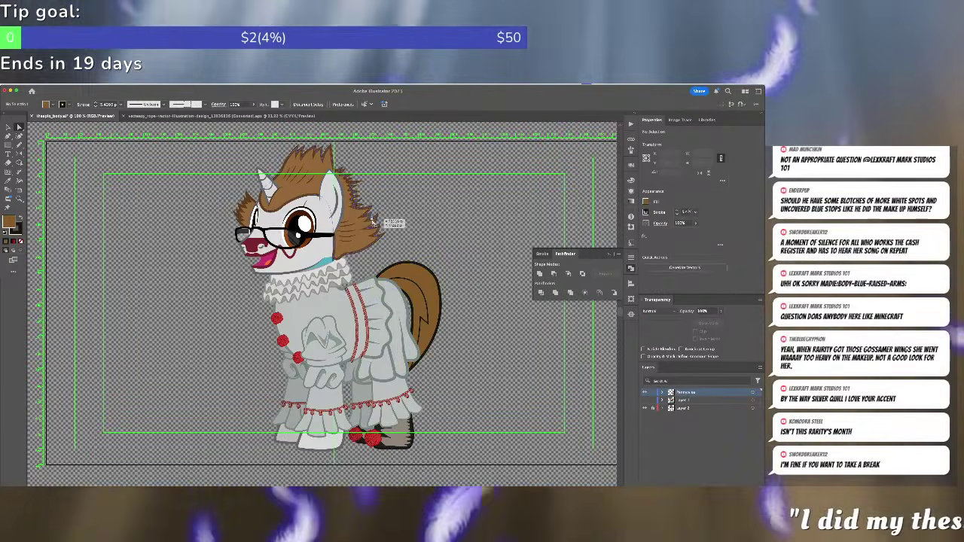
left_click(352, 257)
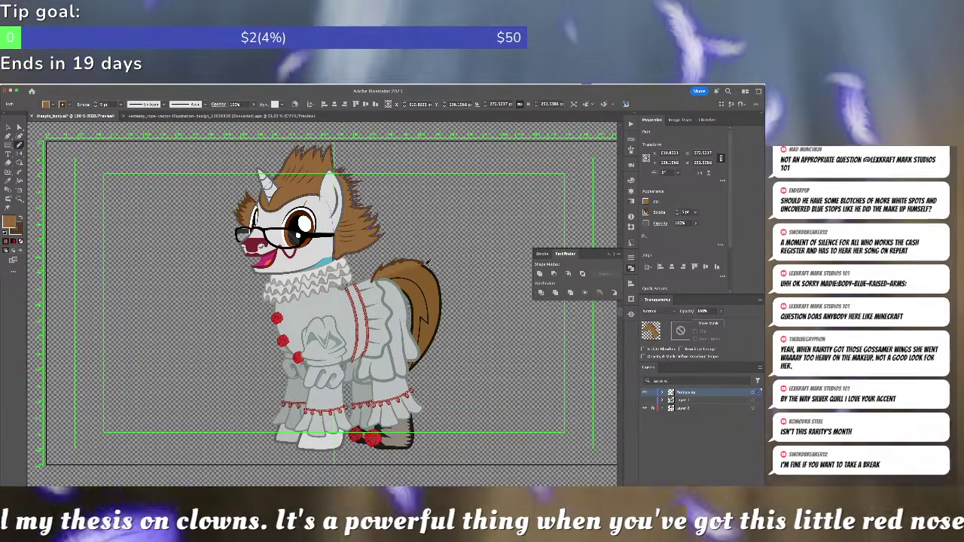
mouse_move(438, 272)
left_mouse_down()
mouse_move(445, 336)
mouse_move(422, 364)
left_mouse_up()
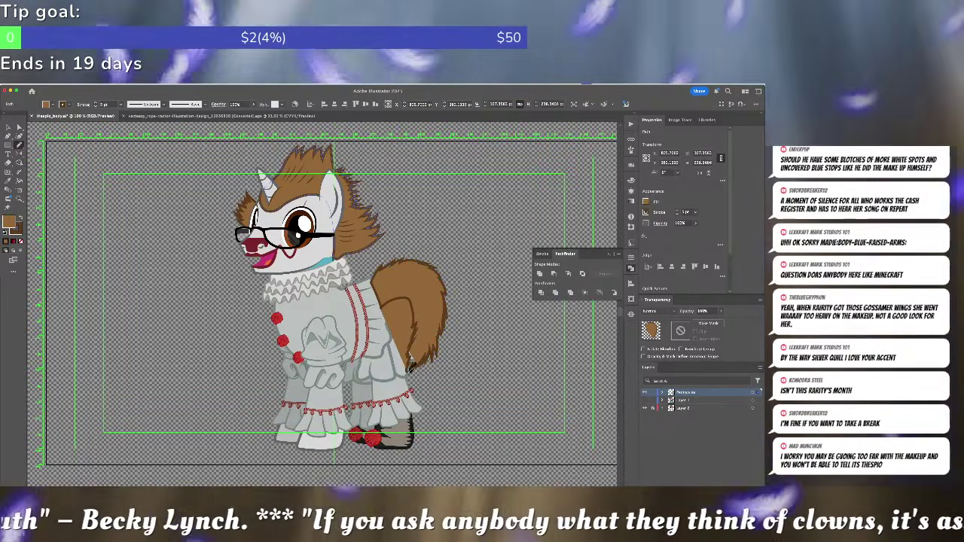
left_click_drag(413, 367, 422, 361)
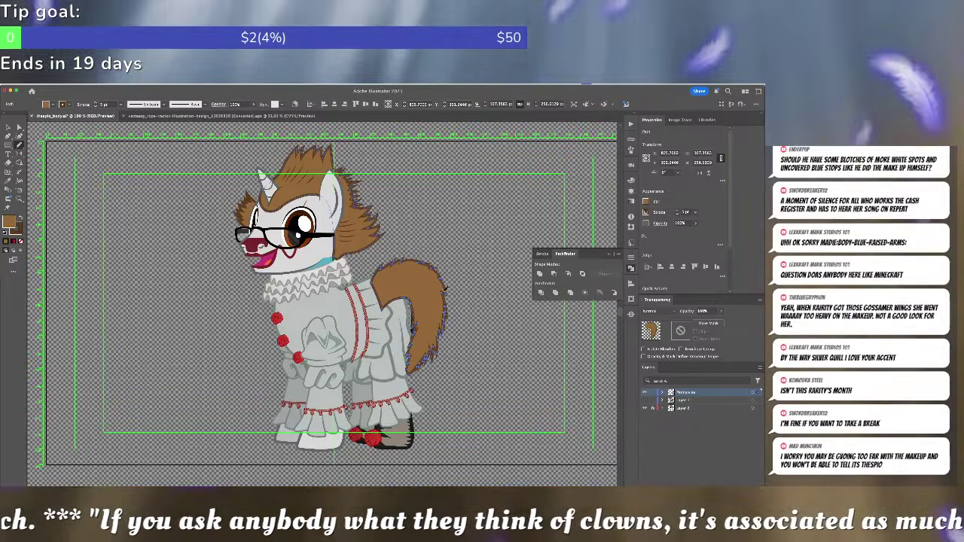
- Move the jagged brown tail shape into the original tail's group, keeping it at the same position
key("v")
left_click(455, 292)
left_click(428, 291)
key("Delete")
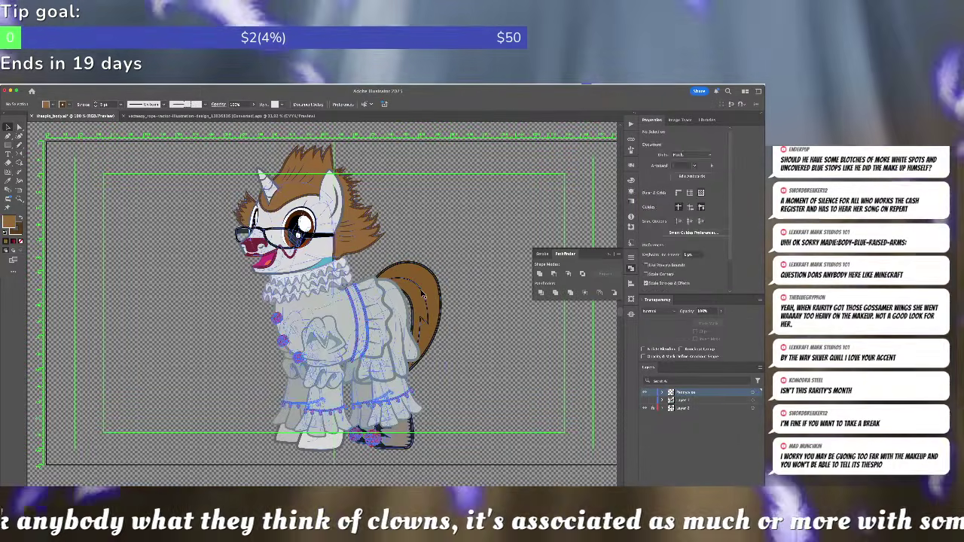
left_click(425, 293)
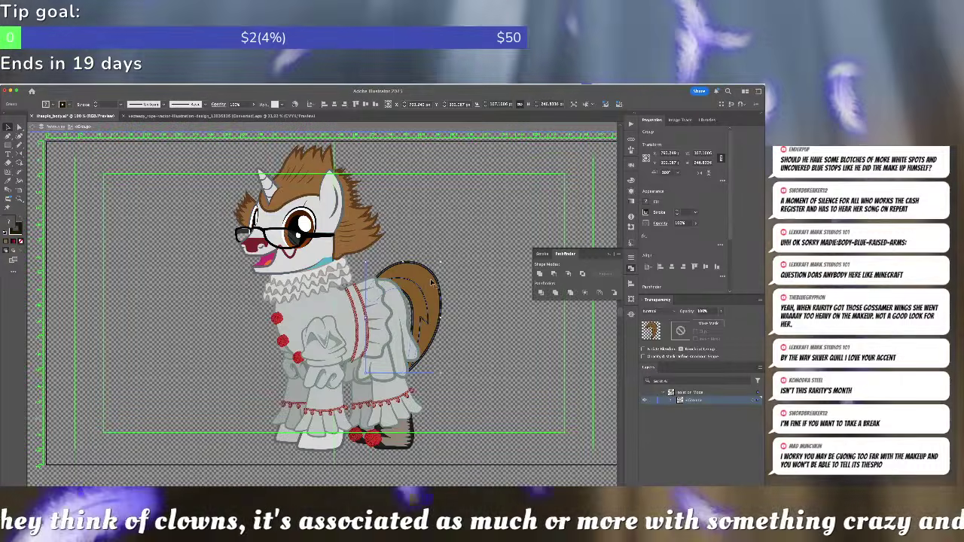
double_click(432, 282)
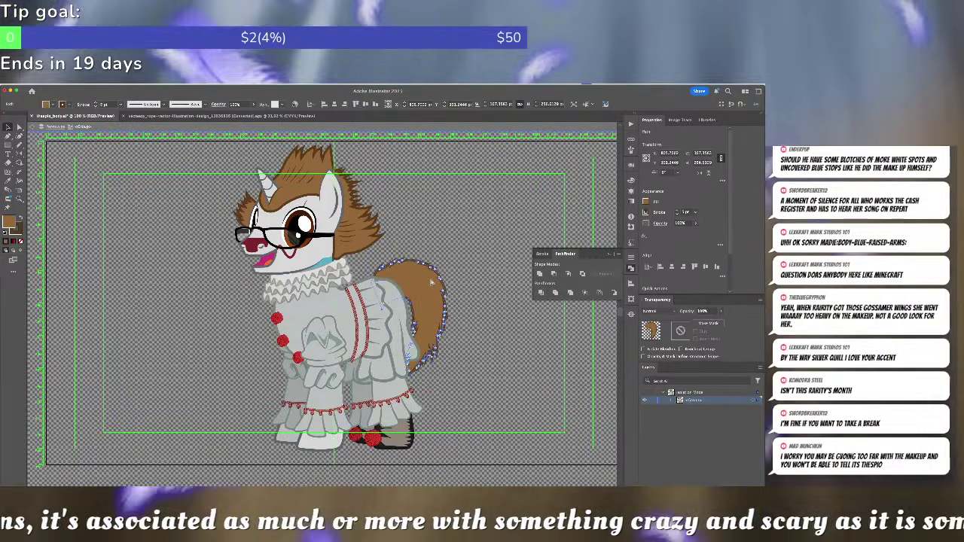
left_click(525, 216)
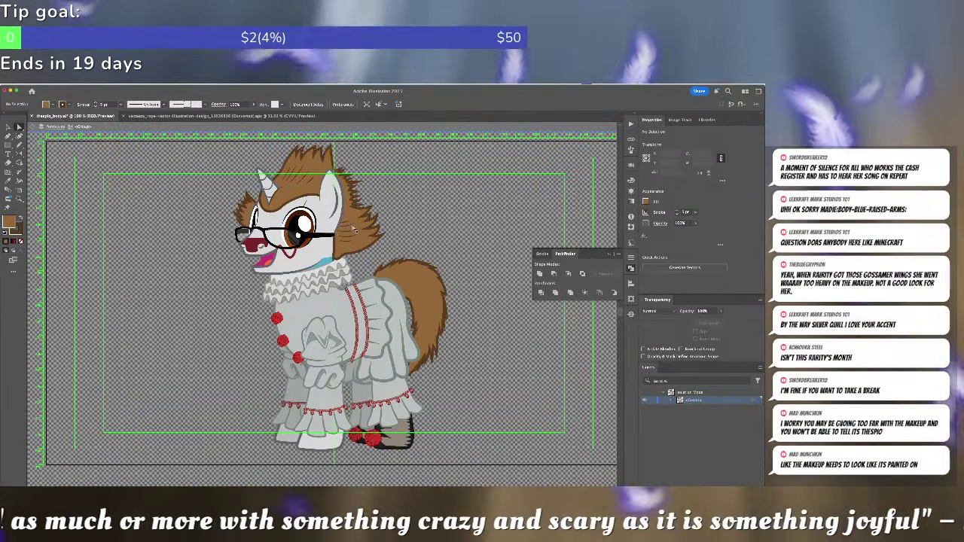
- Copy the thin brown strand lines from the hair behind the ear onto the upper part of the tail
left_click(352, 228)
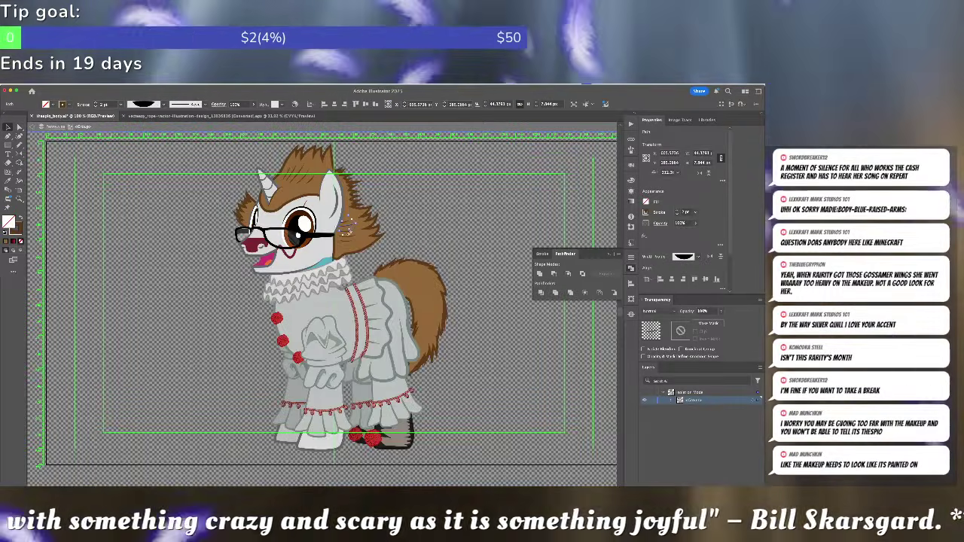
scroll(349, 226, "up", 3)
left_click(352, 236, "shift")
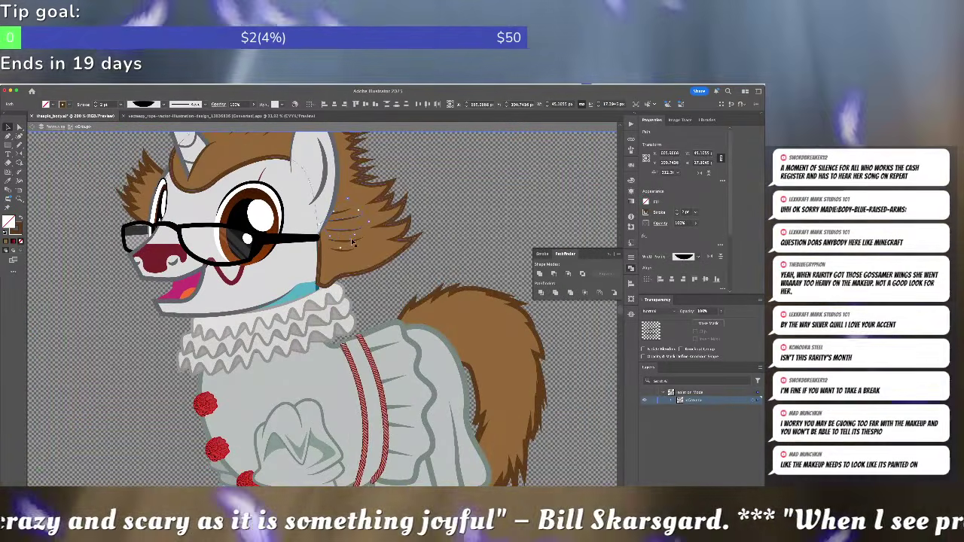
left_click(344, 217)
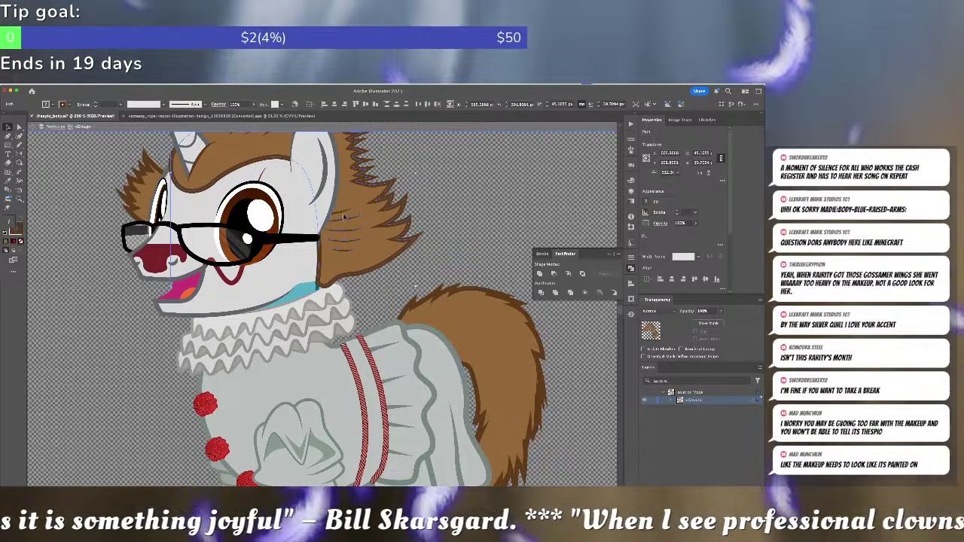
left_click(474, 320)
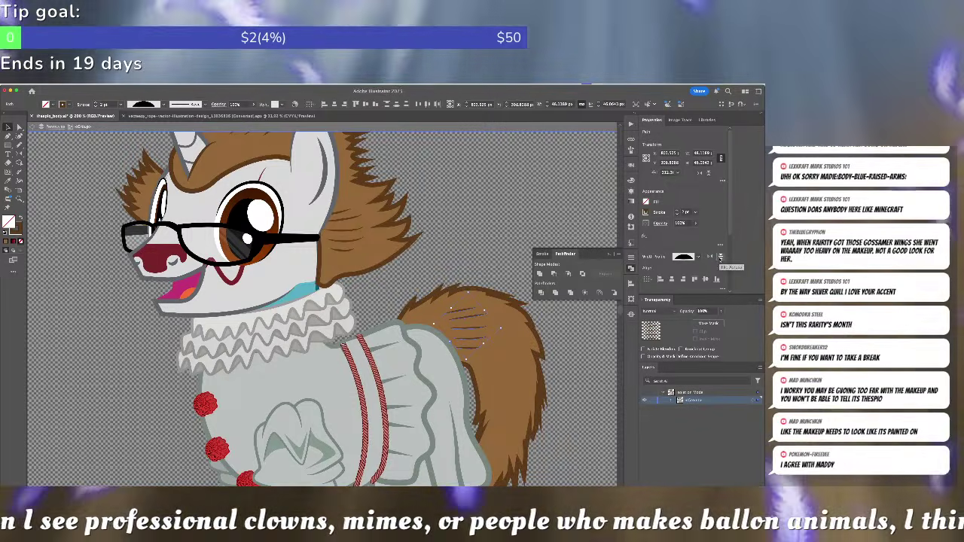
- Rotate the copied strand lines and shift them so they run along the upper bend of the tail
key("e")
left_click_drag(532, 338, 531, 333)
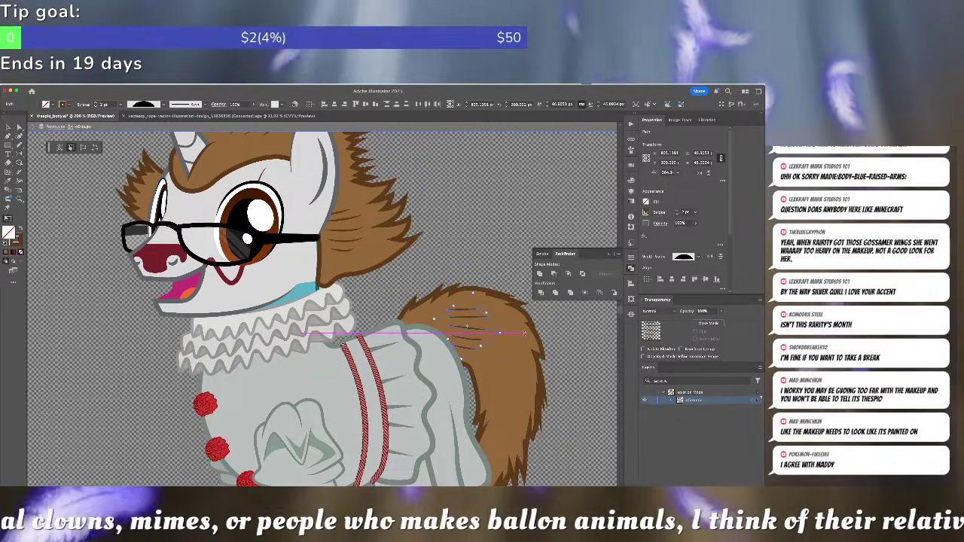
scroll(525, 332, "up", 2)
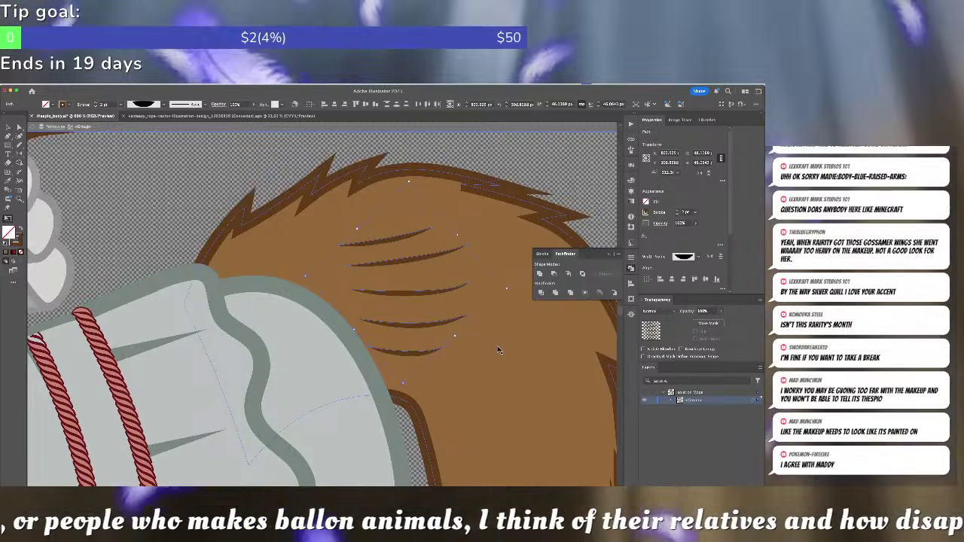
key("e")
mouse_move(465, 337)
left_mouse_down()
mouse_move(405, 286)
mouse_move(320, 187)
mouse_move(292, 193)
mouse_move(306, 195)
left_mouse_up()
key("super+shift+a")
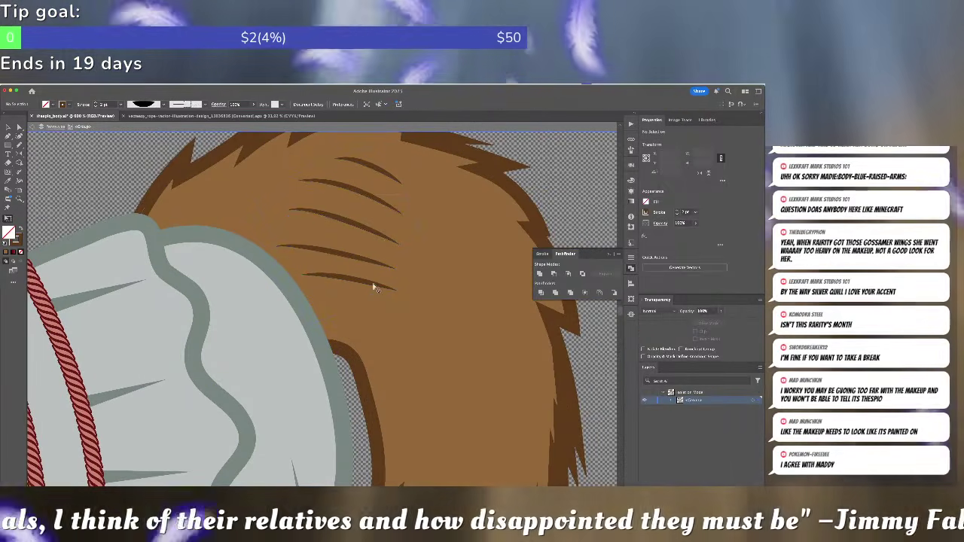
- Lengthen the three lowest tail strand lines by pulling their ends down, bending them to follow the tail's curve
key("a")
left_click_drag(375, 286, 430, 369)
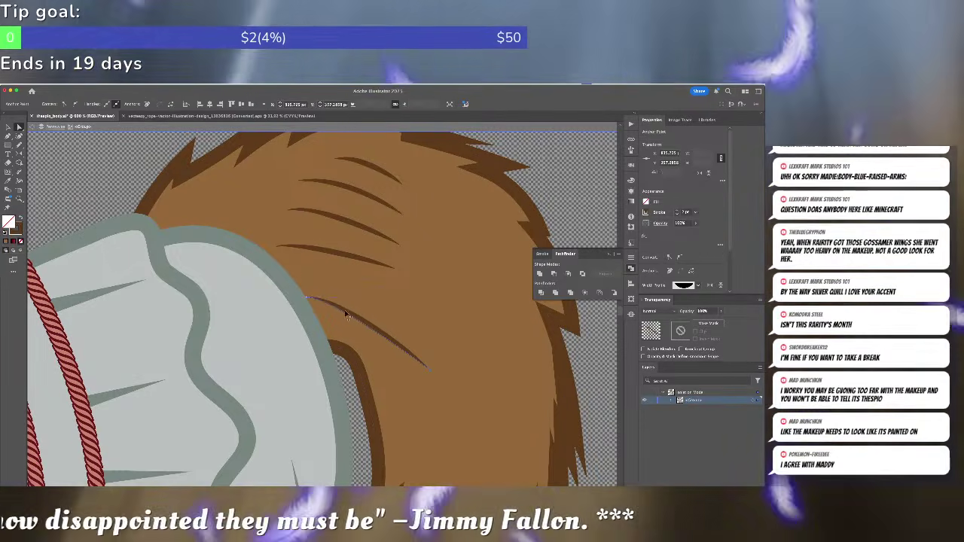
mouse_move(337, 300)
left_mouse_down()
mouse_move(400, 280)
mouse_move(444, 306)
mouse_move(456, 343)
left_mouse_up()
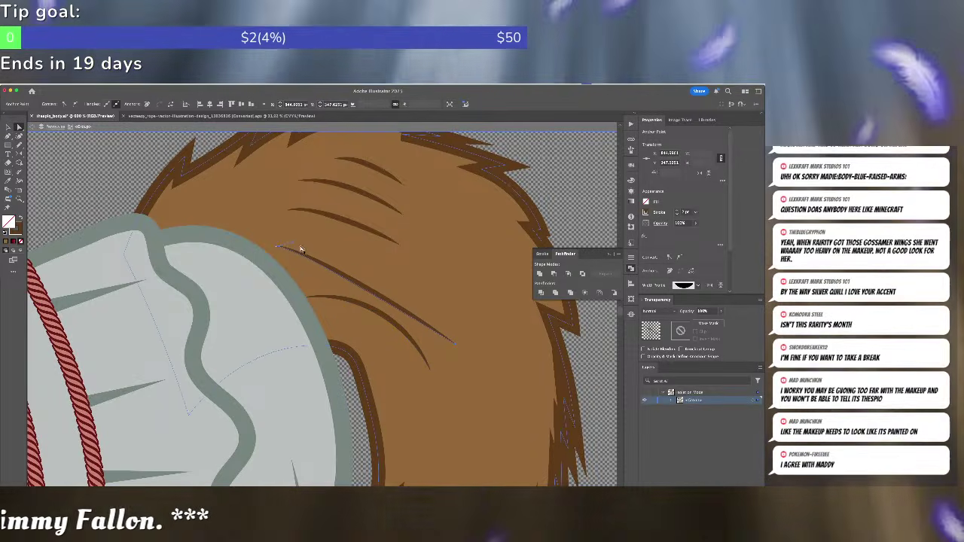
mouse_move(295, 247)
left_mouse_down()
mouse_move(400, 237)
mouse_move(484, 320)
mouse_move(474, 317)
left_mouse_up()
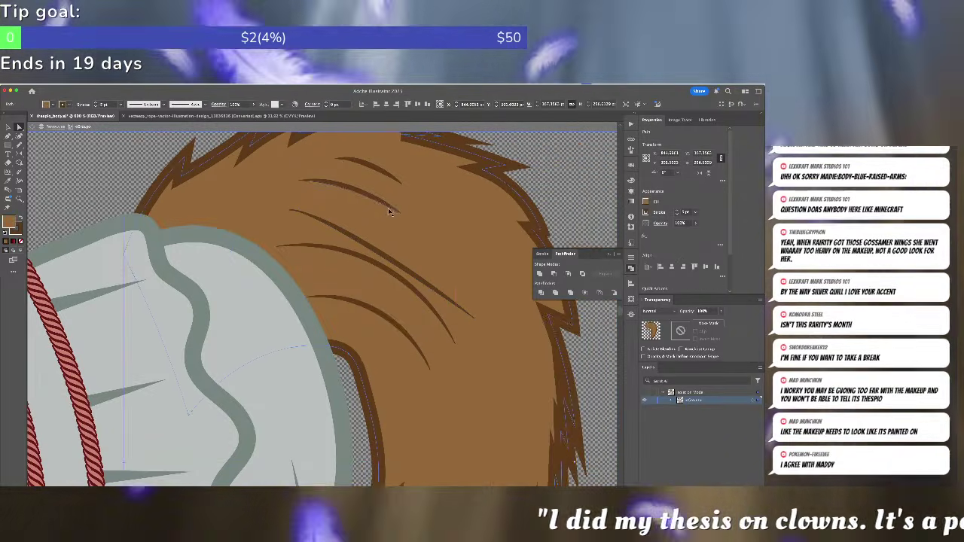
left_click(288, 210)
left_click(315, 215)
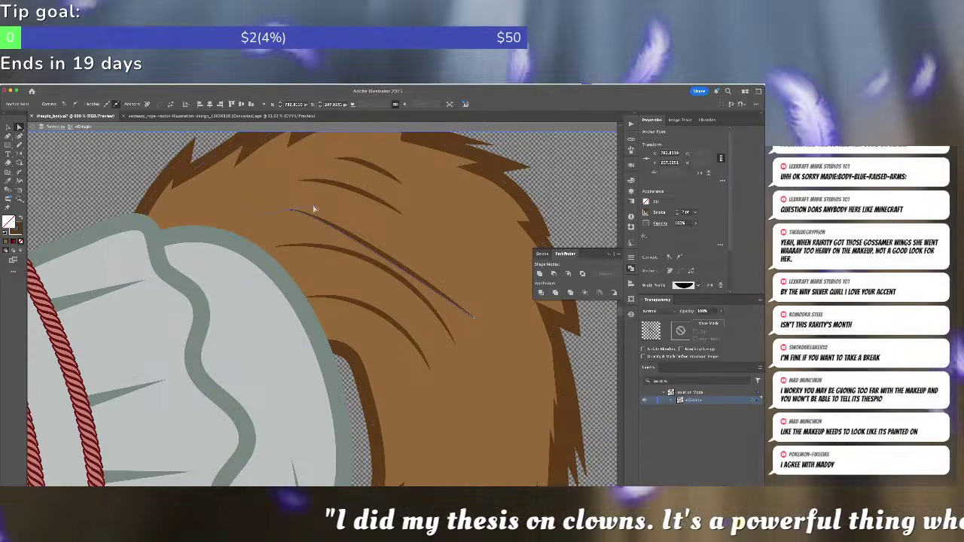
- Lengthen and bend the two uppermost tail strand lines to run parallel to the tail's outer curve
mouse_move(315, 208)
left_mouse_down()
mouse_move(421, 206)
mouse_move(503, 276)
mouse_move(479, 268)
left_mouse_up()
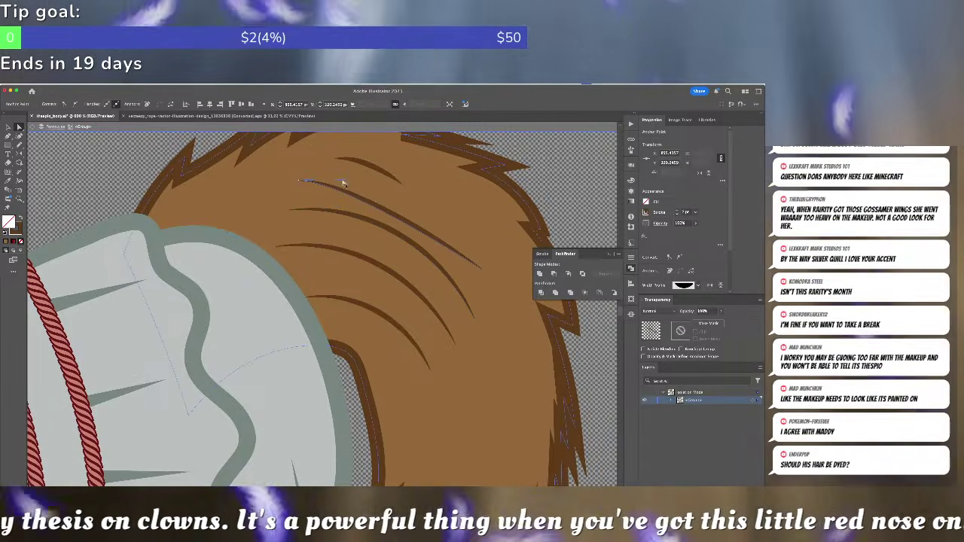
left_click(388, 175)
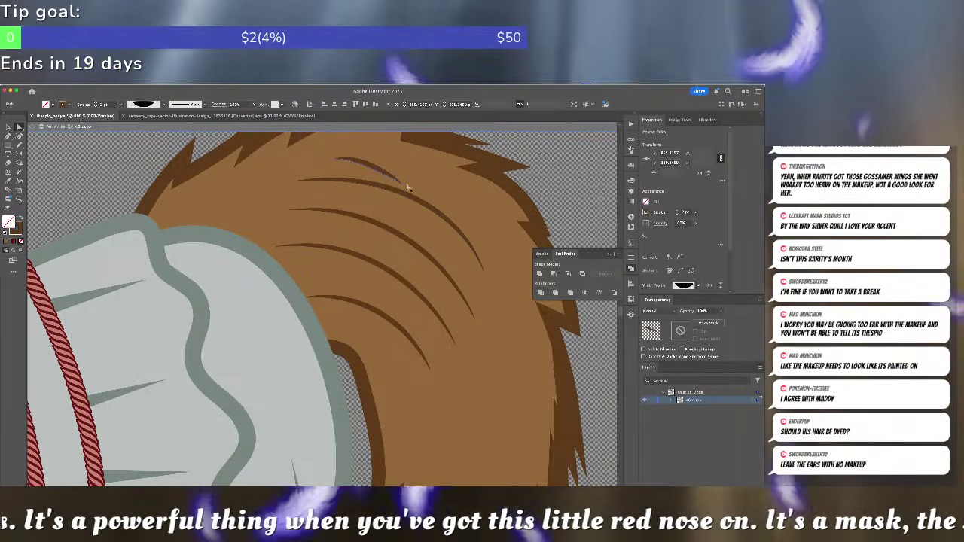
mouse_move(404, 189)
left_mouse_down()
mouse_move(488, 211)
mouse_move(473, 215)
left_mouse_up()
left_click_drag(360, 159, 409, 147)
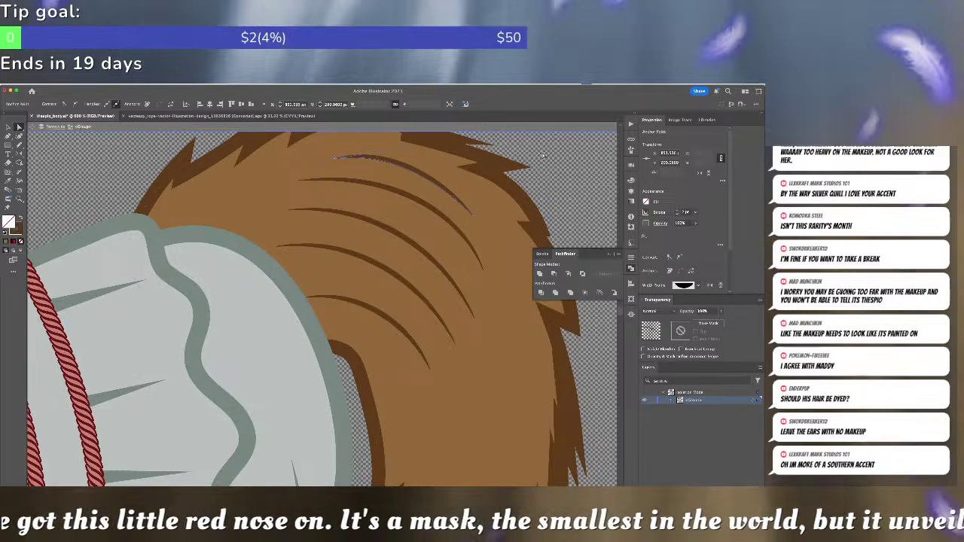
left_click(555, 158)
- Leave the tail group's isolation mode and save the document
key("ctrl+0")
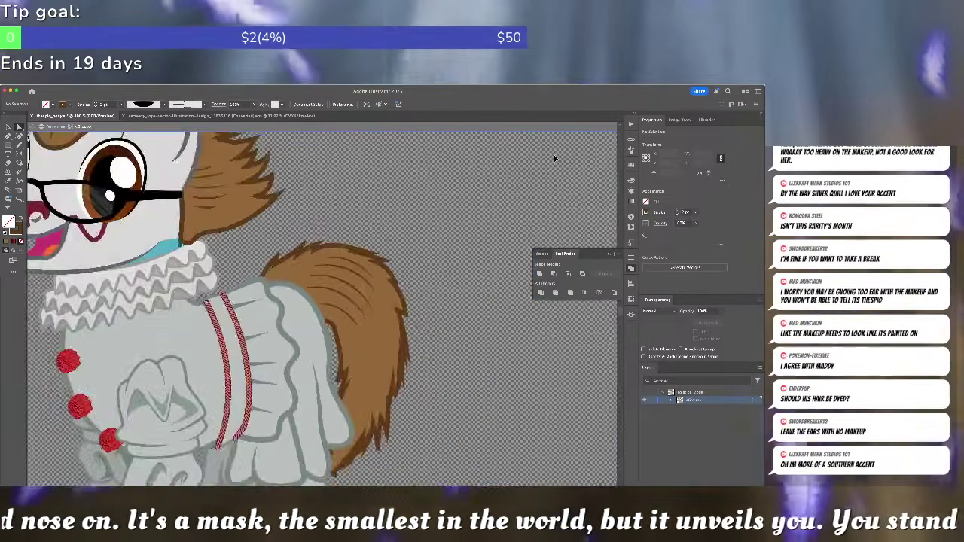
key("ctrl+minus")
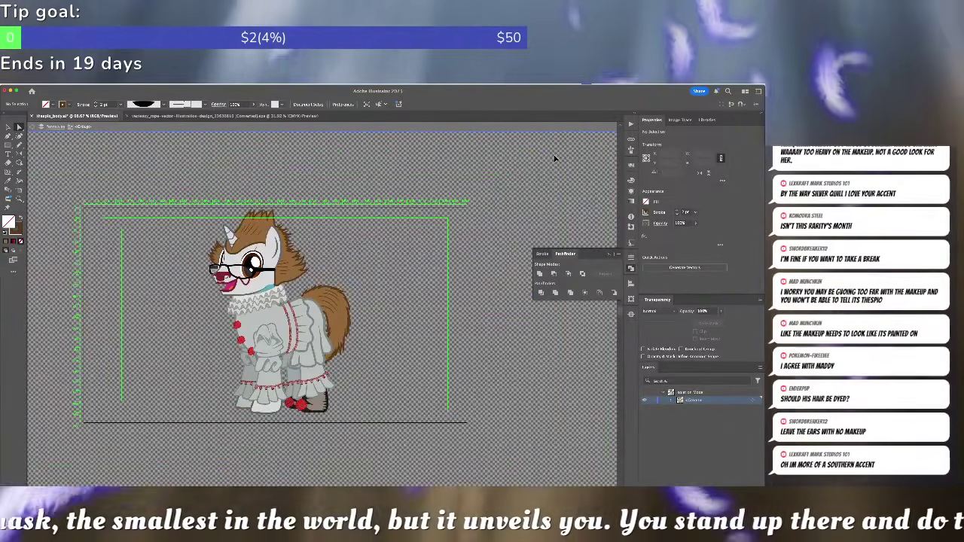
key("Escape")
key("ctrl+s")
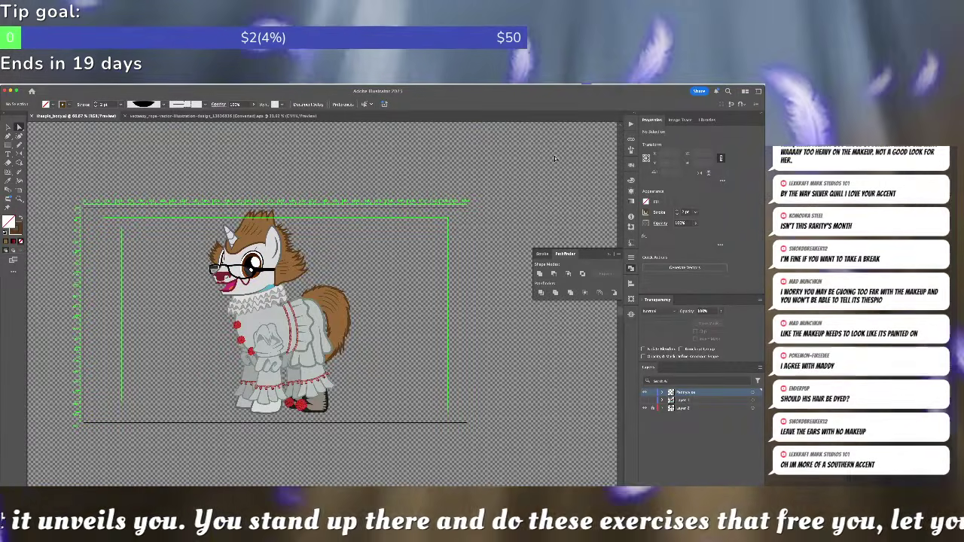
- Remove the cheek stroke's peak anchor point and adjust its start so the stroke runs straight from the mouth corner
scroll(554, 158, "left", 10)
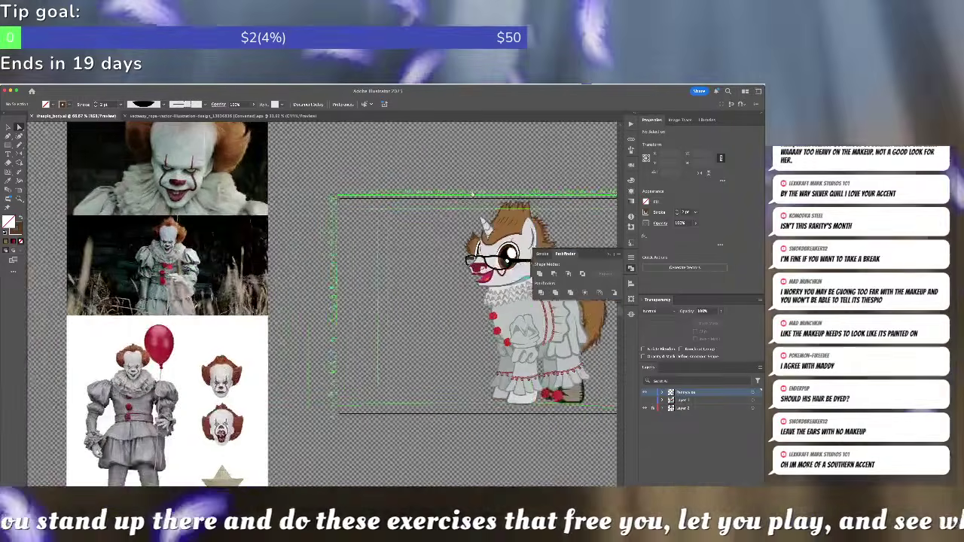
scroll(300, 187, "up", 3)
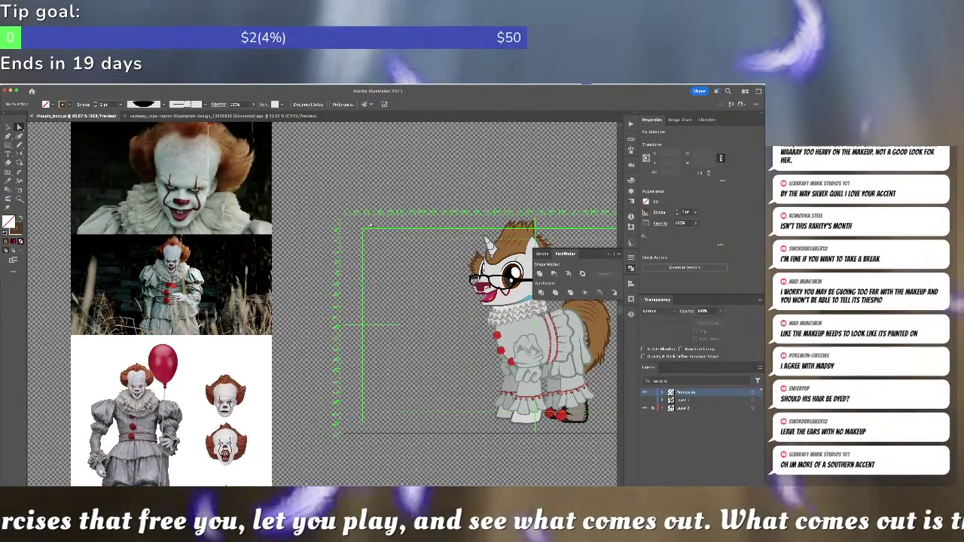
left_click_drag(371, 227, 260, 202)
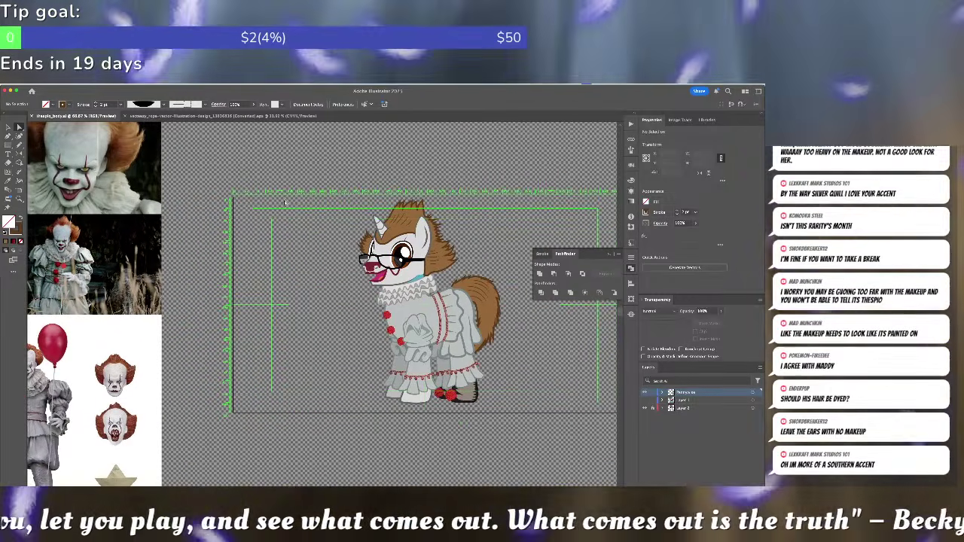
scroll(294, 207, "up", 6)
scroll(317, 222, "right", 9)
scroll(316, 221, "down", 5)
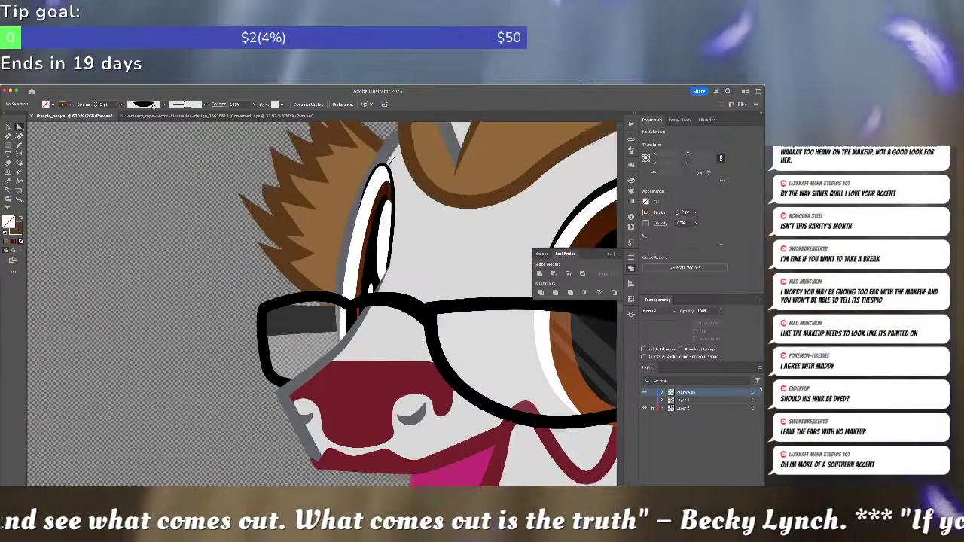
left_click(482, 362)
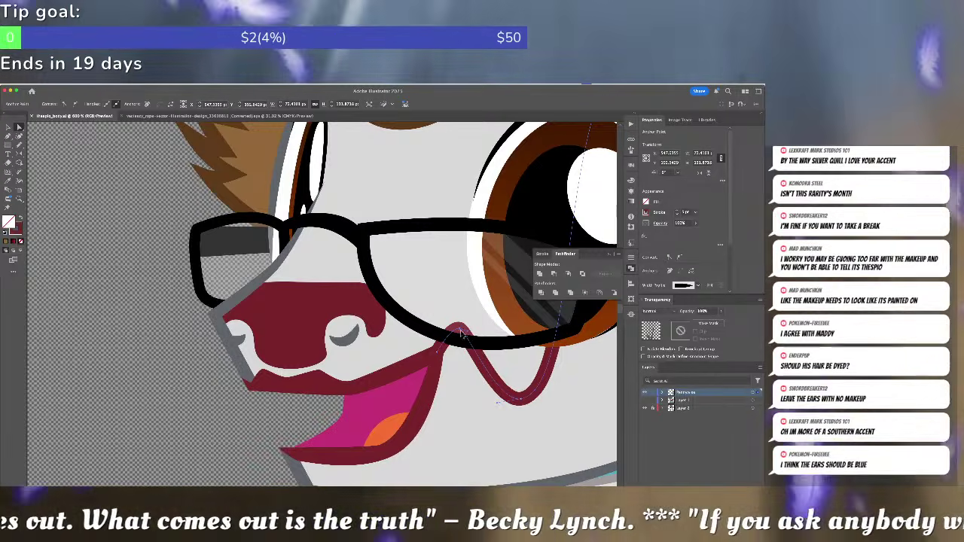
key("minus")
left_click(460, 331)
key("a")
left_click_drag(437, 353, 414, 342)
left_click(490, 344)
- Cut the dark red lip shape and put it back at the same position inside the head's group
key("v")
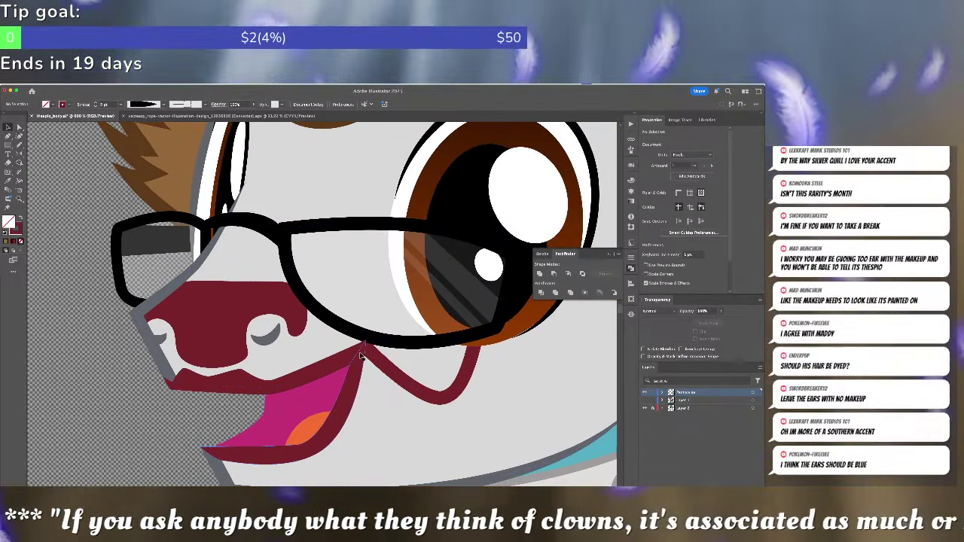
left_click(410, 345)
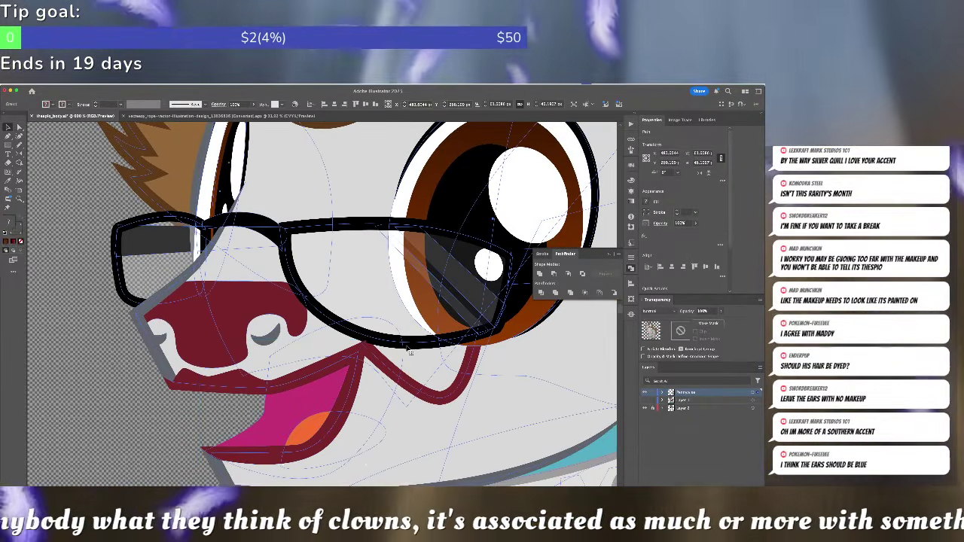
double_click(412, 346)
key("Escape")
left_click(351, 379)
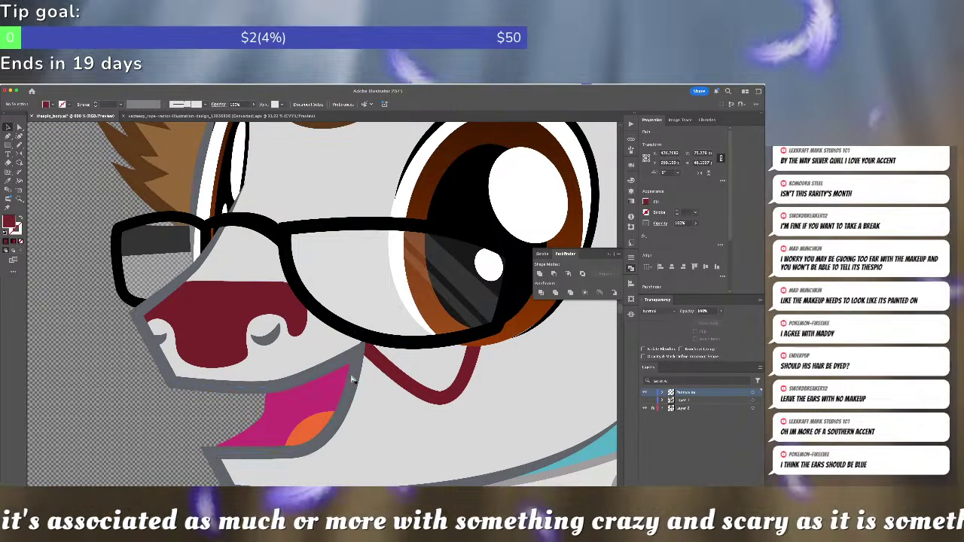
double_click(355, 364)
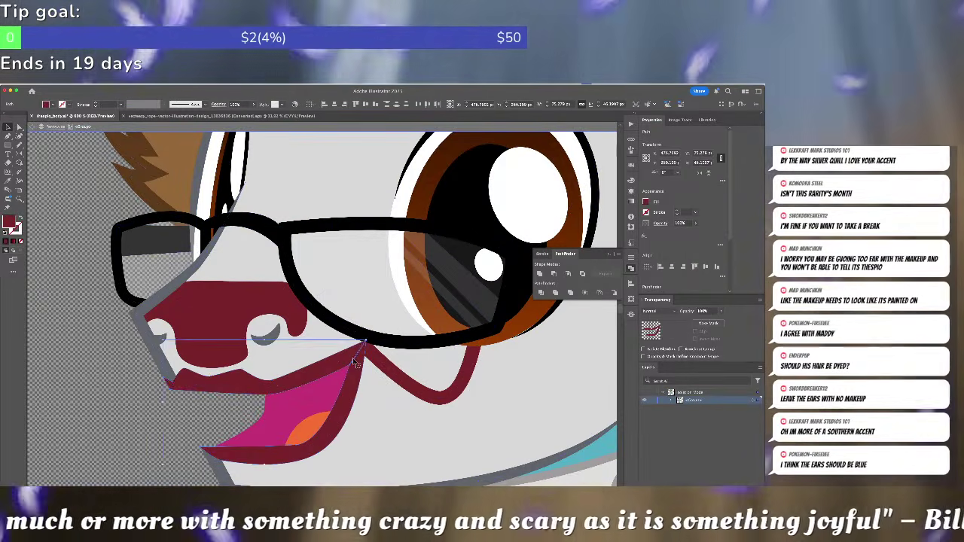
key("Delete")
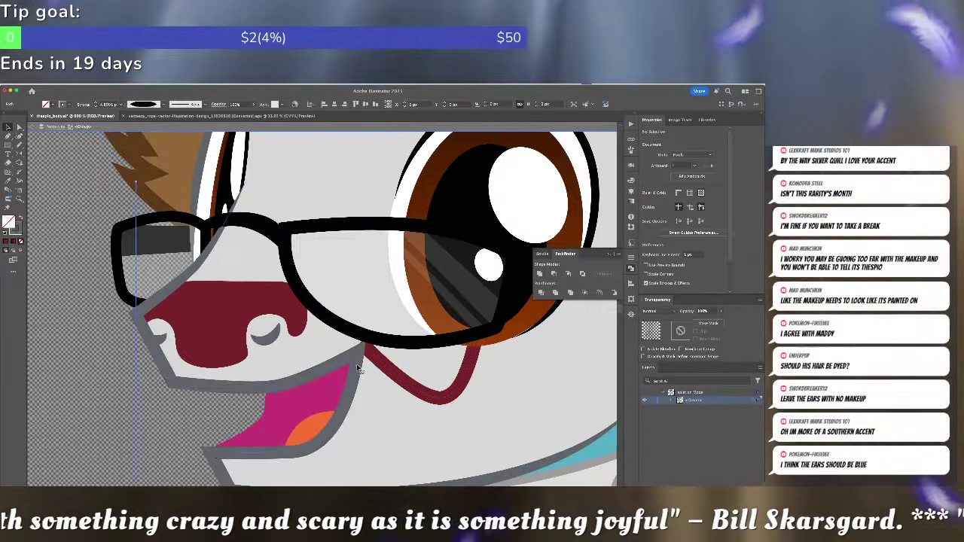
key("ctrl+z")
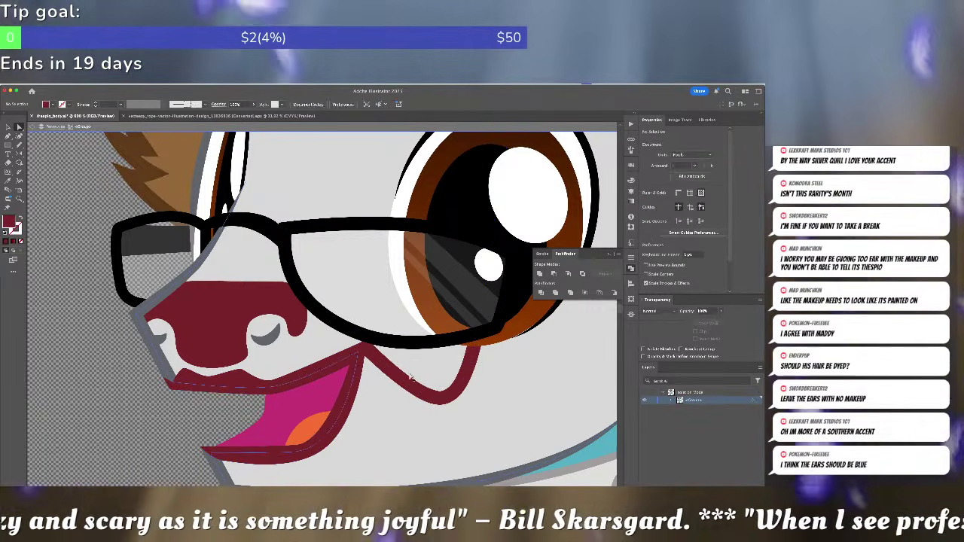
- Nudge the lip shape's anchor point at the mouth corner slightly upward to meet the cheek stroke's start
left_click(365, 351)
left_click_drag(365, 354, 363, 349)
left_click(504, 355)
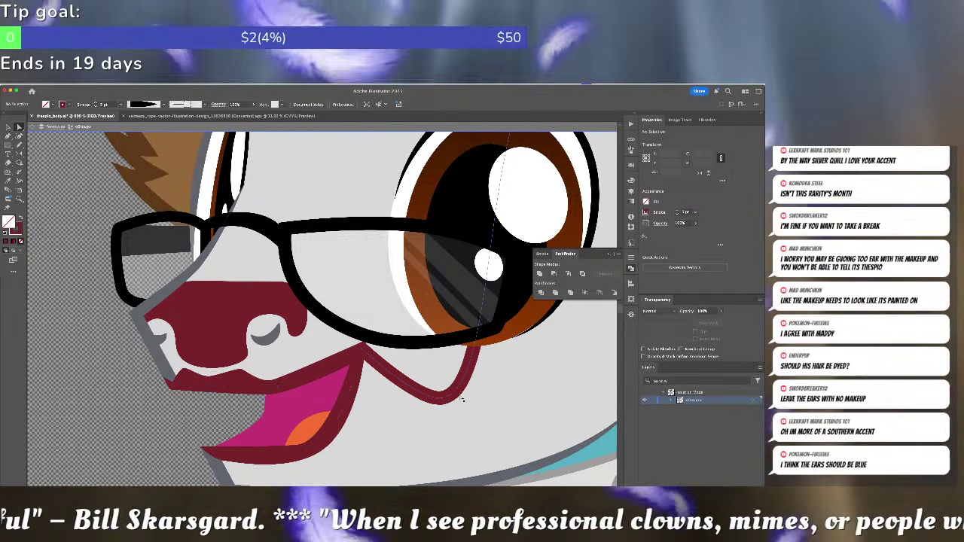
- Pull down the cheek stroke's lowest anchor point and extend its handle to make a deeper, rounder curve
left_click_drag(446, 399, 392, 439)
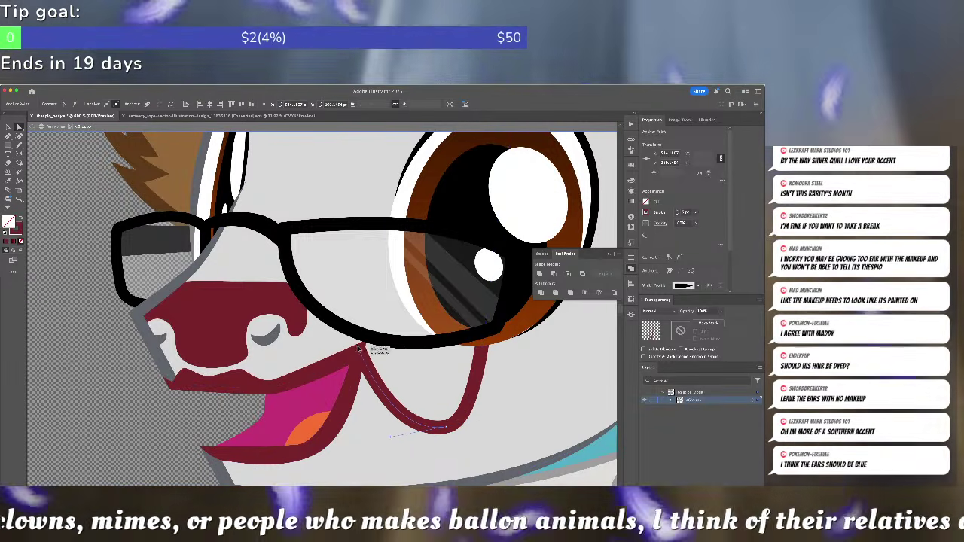
left_click(521, 343)
left_click_drag(492, 281, 384, 404)
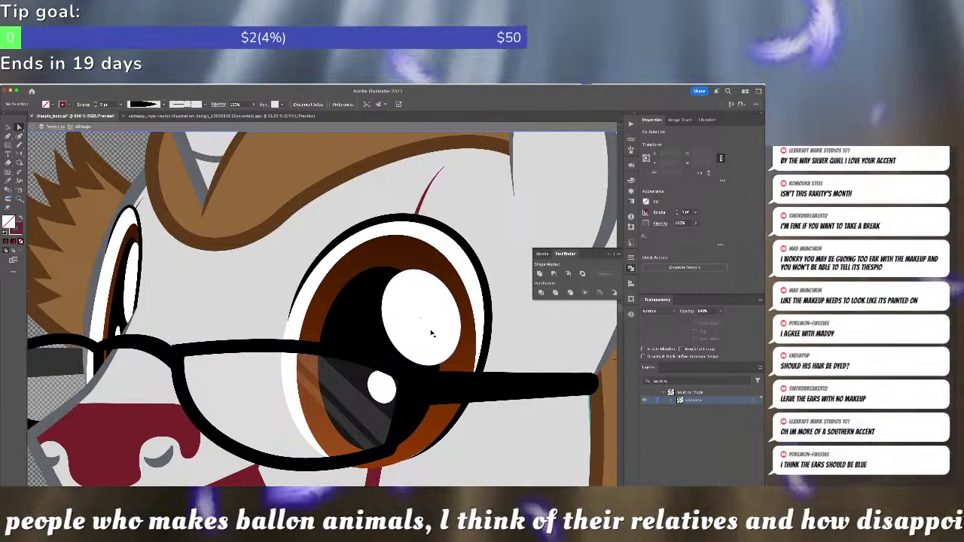
- Select the dark red nose makeup together with all other makeup shapes in the head group that share its appearance
key("super+minus")
key("super+minus")
key("super+minus")
key("super+minus")
key("super+minus")
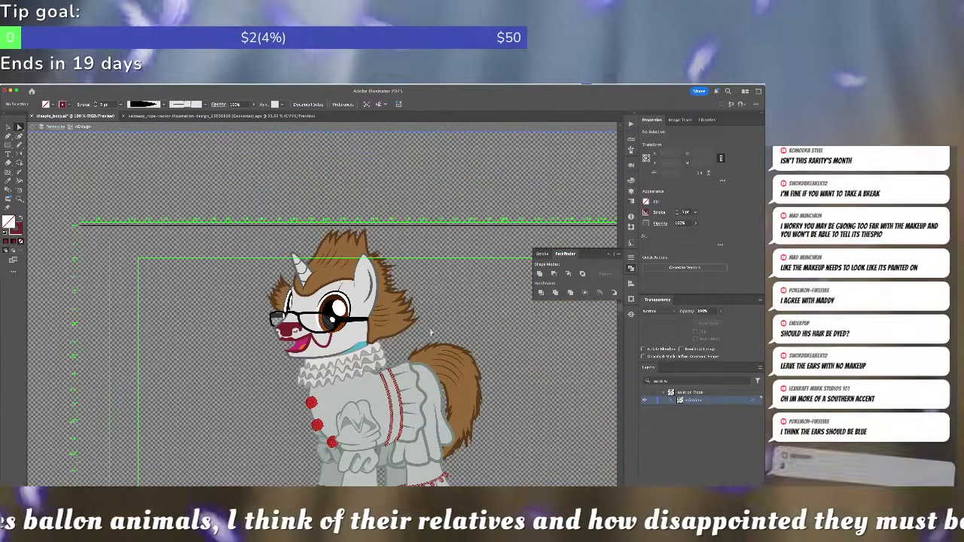
key("super+equal")
key("super+equal")
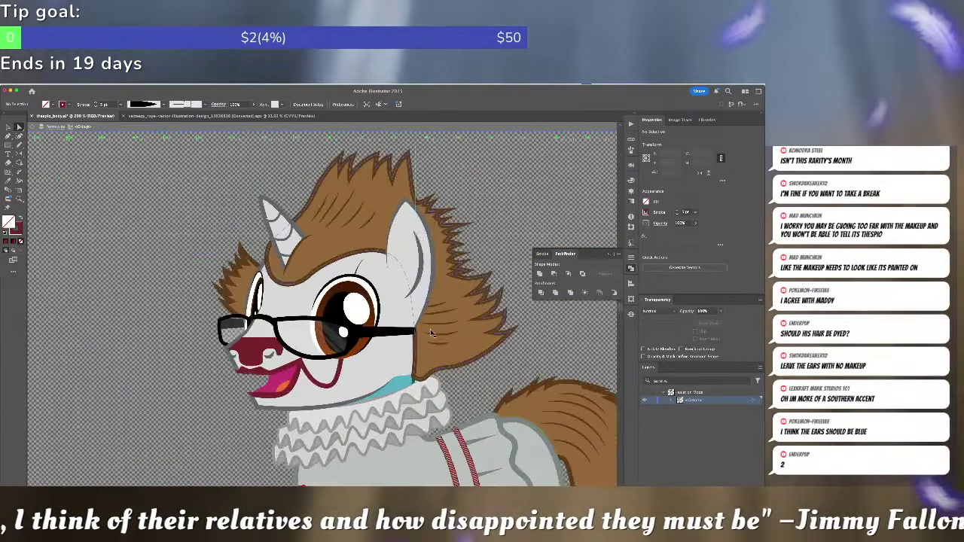
left_click(250, 347)
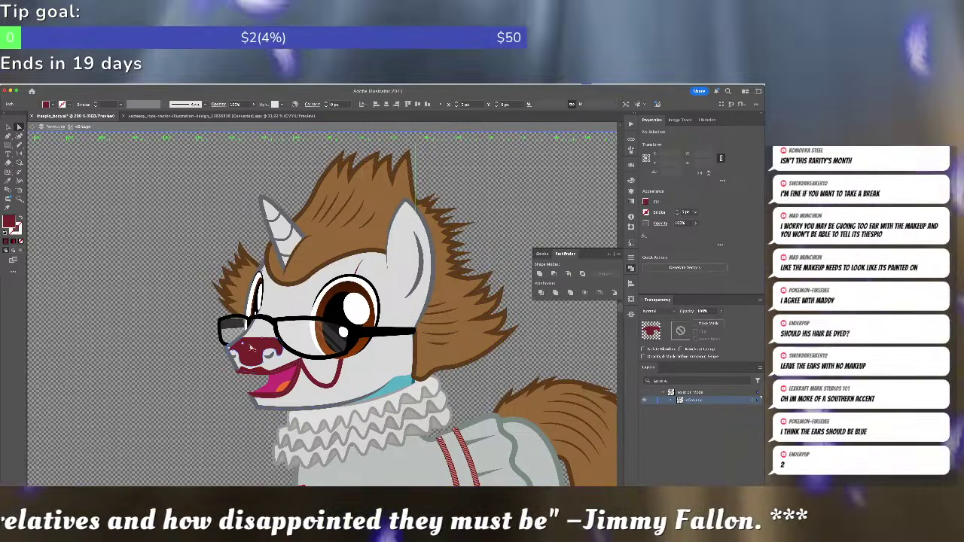
left_click(107, 82)
mouse_move(128, 144)
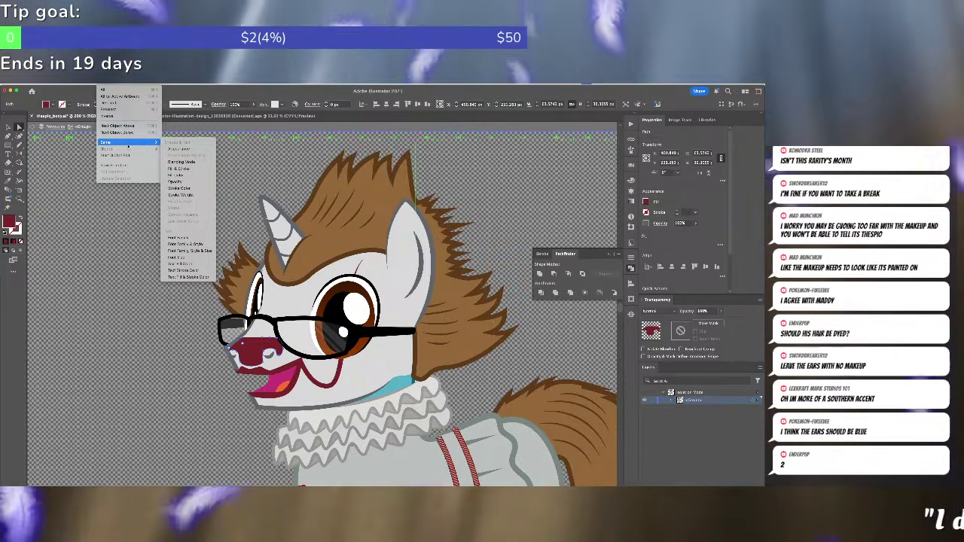
left_click(177, 149)
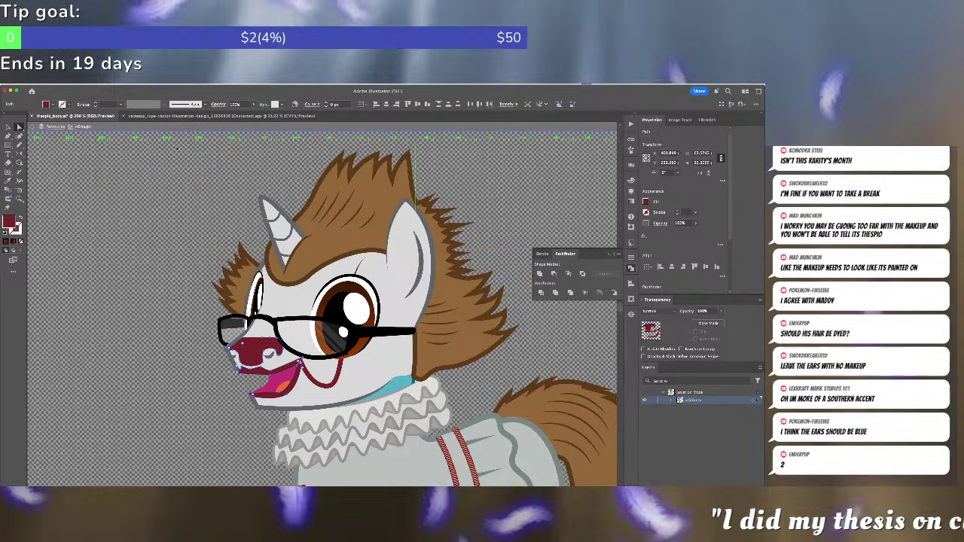
left_click(336, 387, "shift")
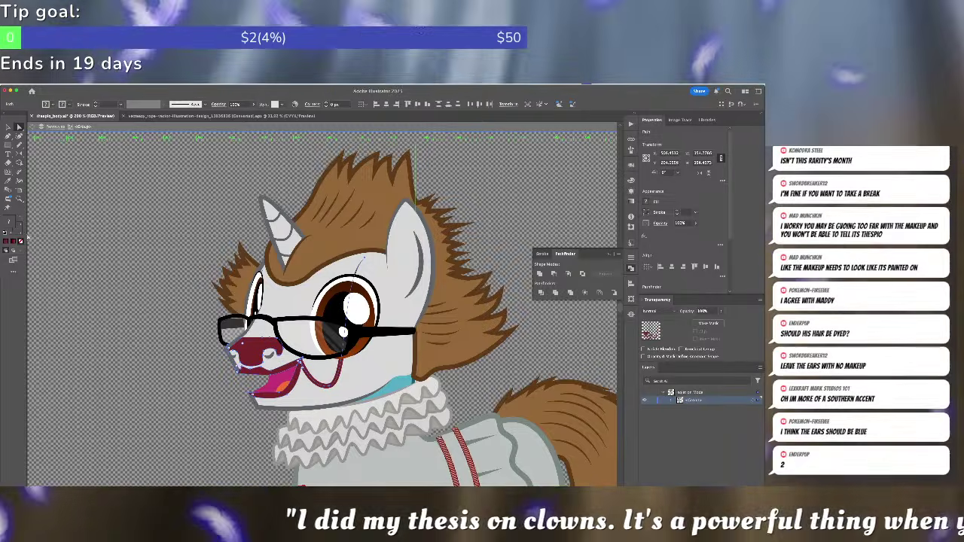
left_click(330, 389, "shift")
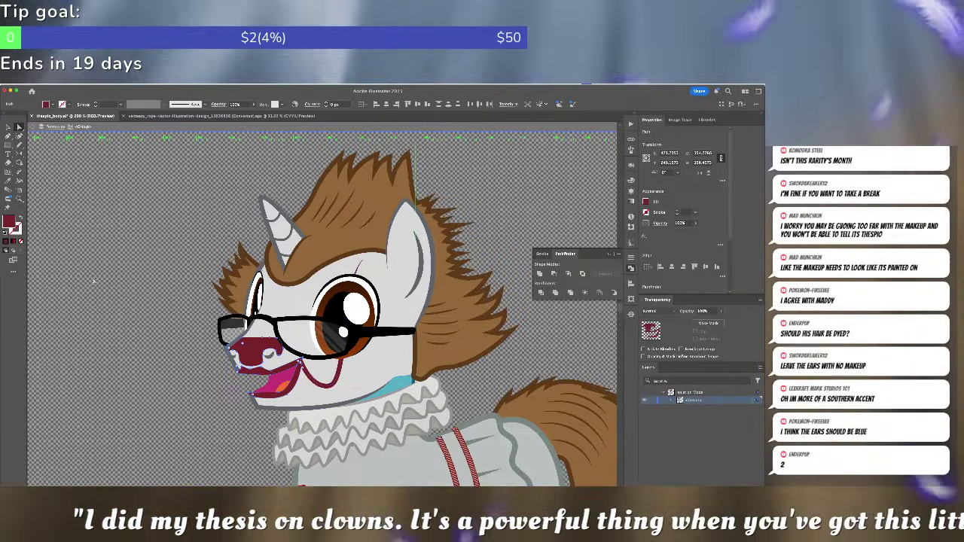
- Change the fill of the selected nose and lip makeup to a brighter, more saturated red
double_click(9, 221)
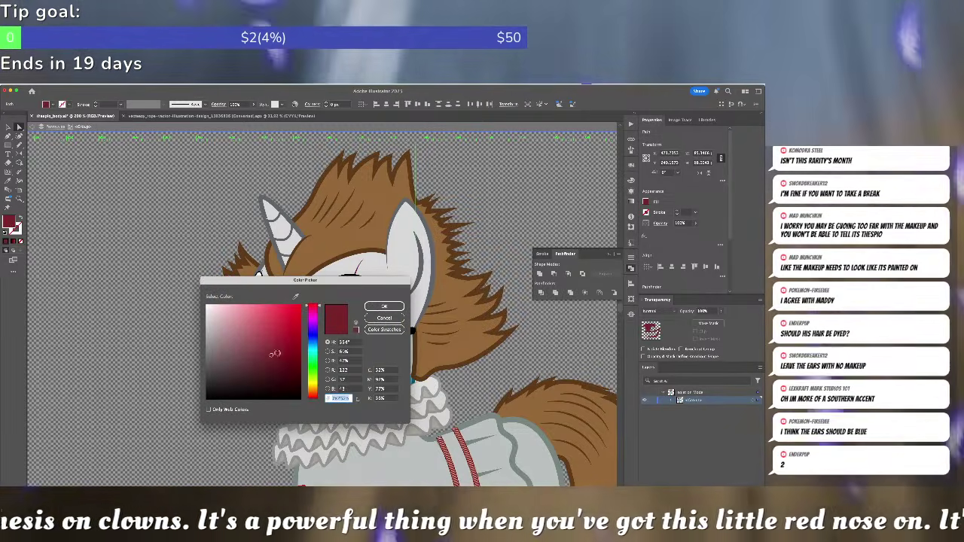
left_click(272, 343)
left_click_drag(273, 341, 276, 346)
left_click_drag(310, 307, 310, 303)
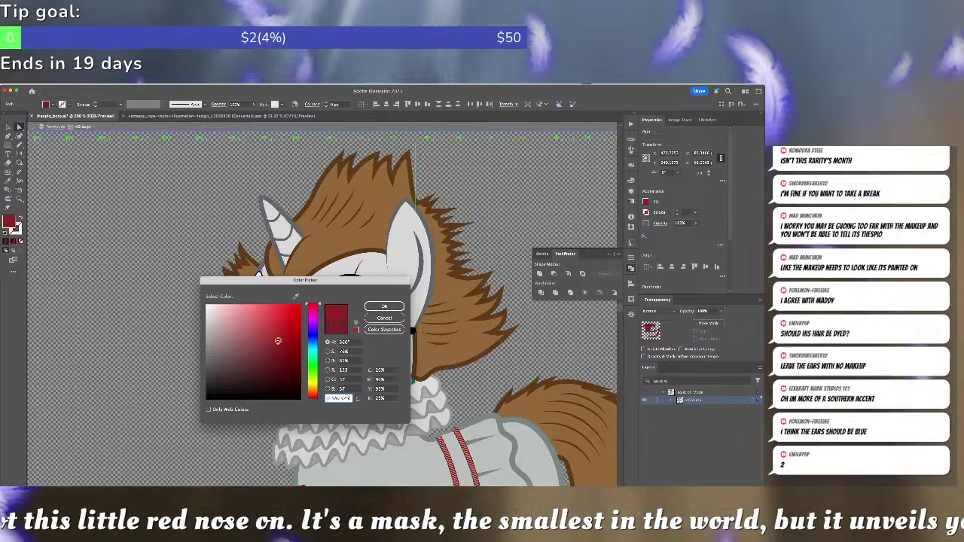
left_click(384, 307)
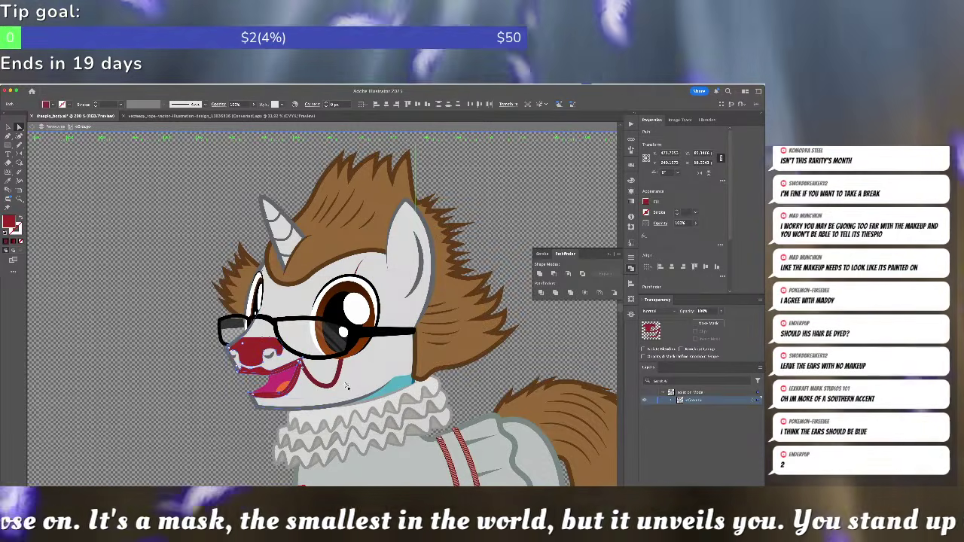
- Match the cheek makeup stroke and the makeup stroke by the far eye to the nose's brighter red
left_click(339, 378)
key("i")
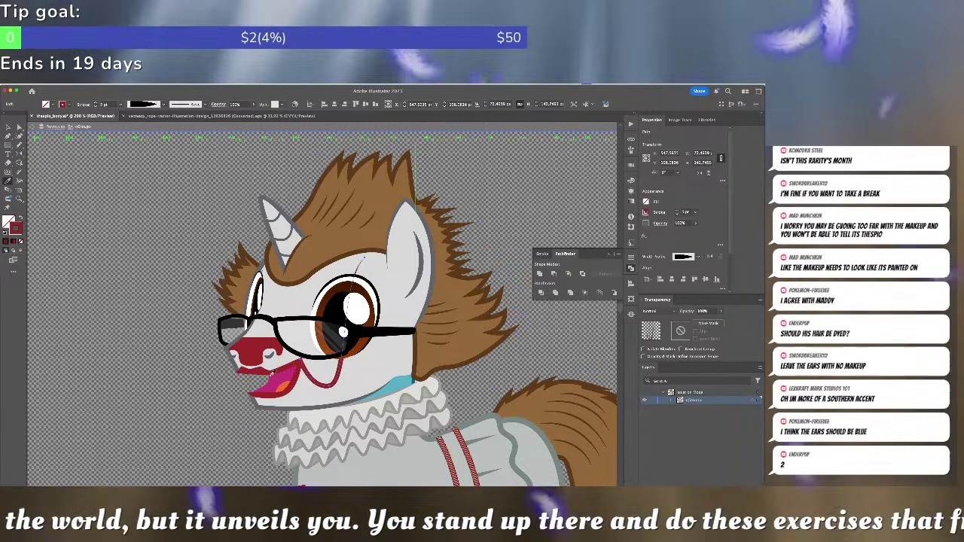
left_click(195, 402)
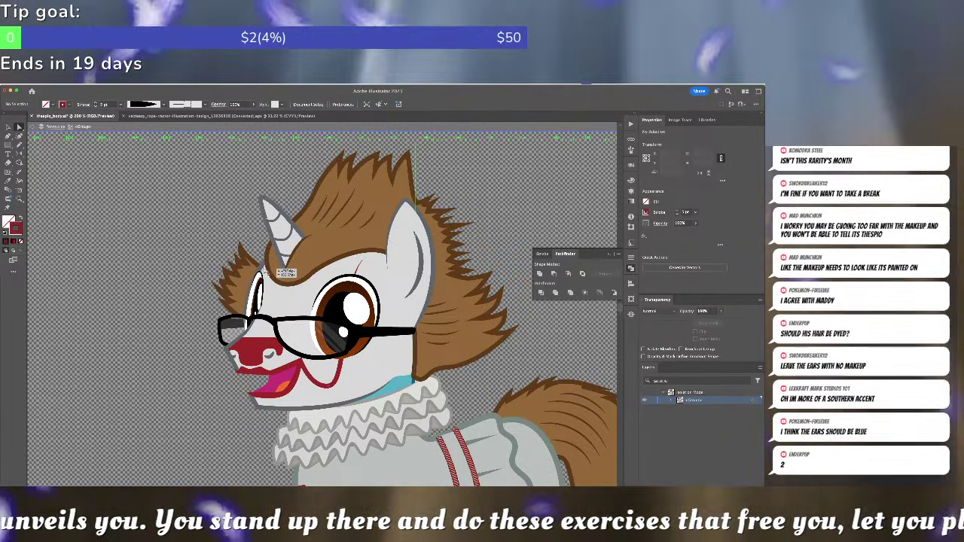
left_click(279, 271)
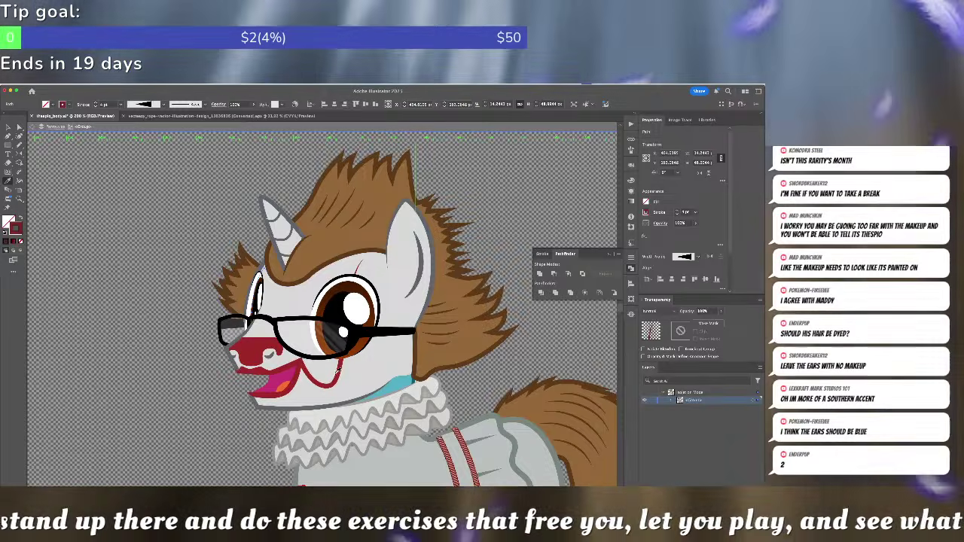
left_click(153, 233)
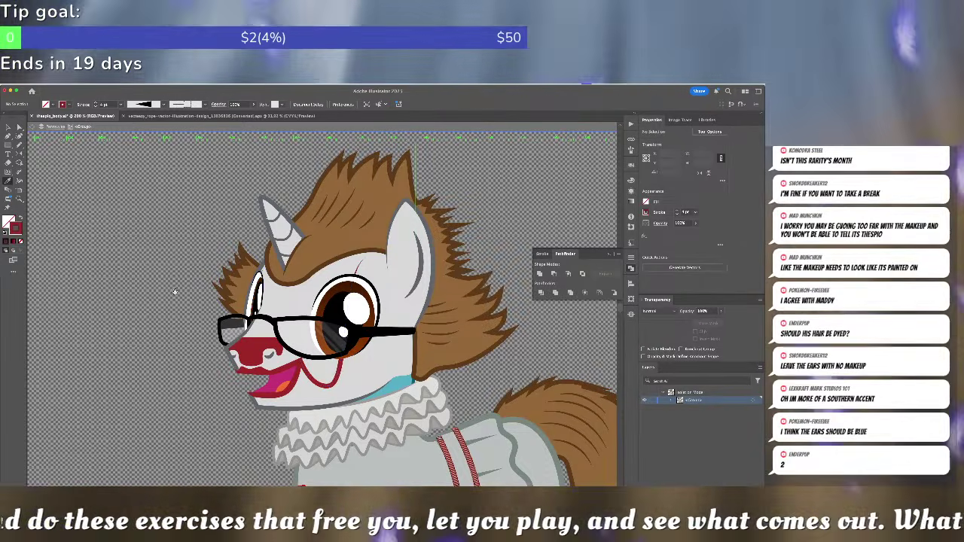
- Leave the head group's isolation mode with the whole pony in view and save the document
scroll(153, 233, "down", 3)
key("super+0")
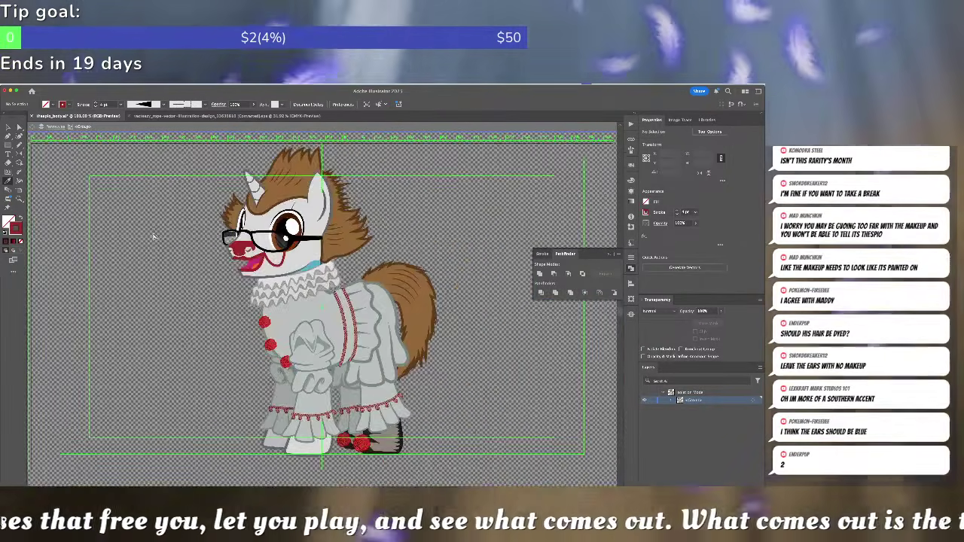
key("super+minus")
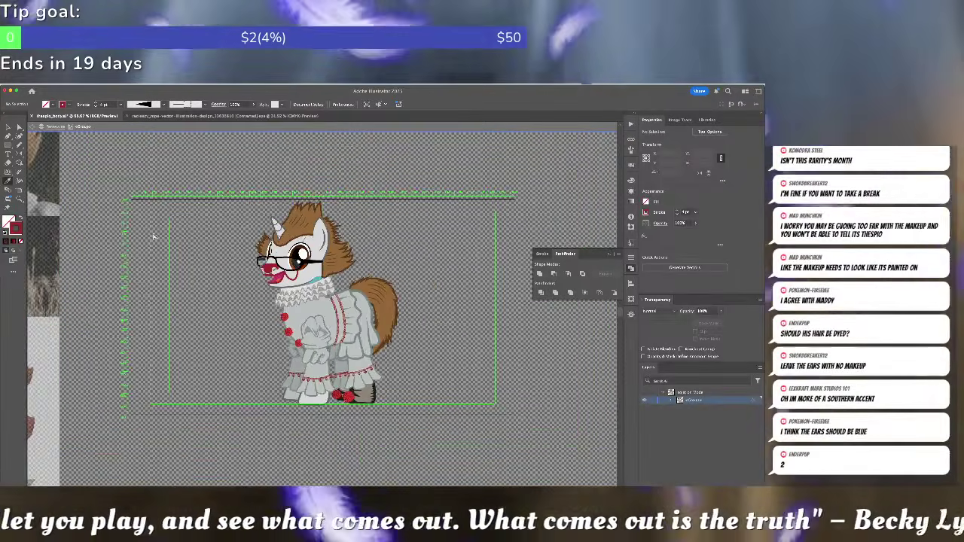
key("super+equal")
key("Escape")
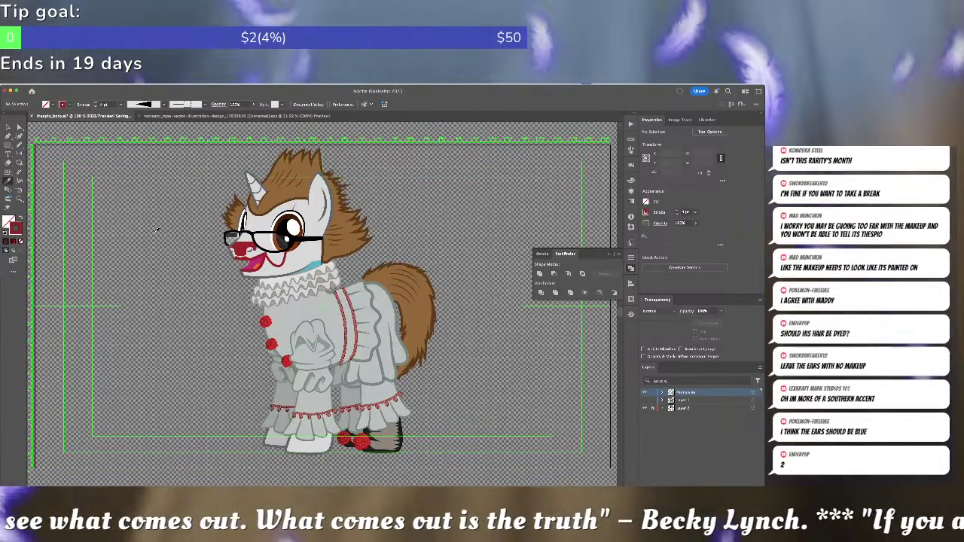
key("super+s")
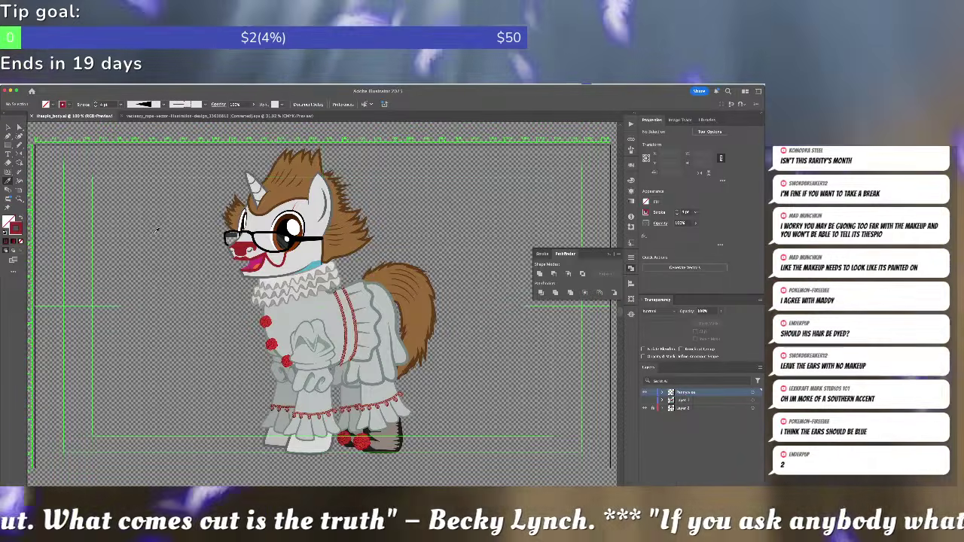
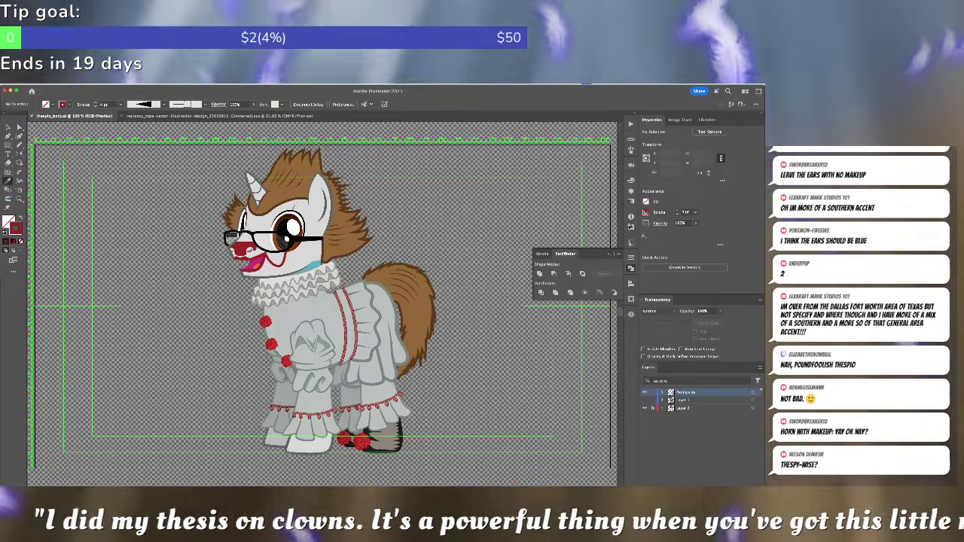
- Compare the pony's costume and makeup with the Pennywise reference photos beside the artboard
key("ctrl+Tab")
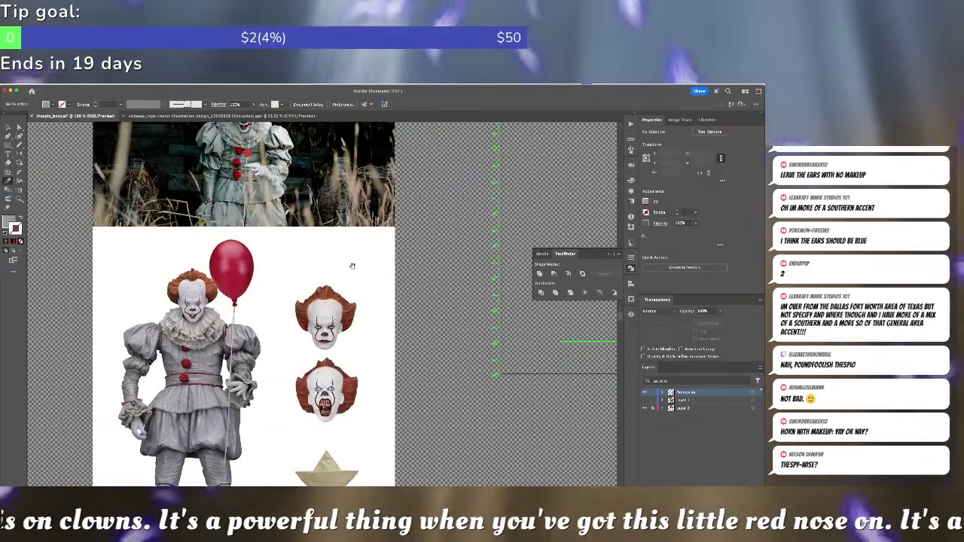
scroll(372, 371, "down", 2)
scroll(371, 371, "right", 2)
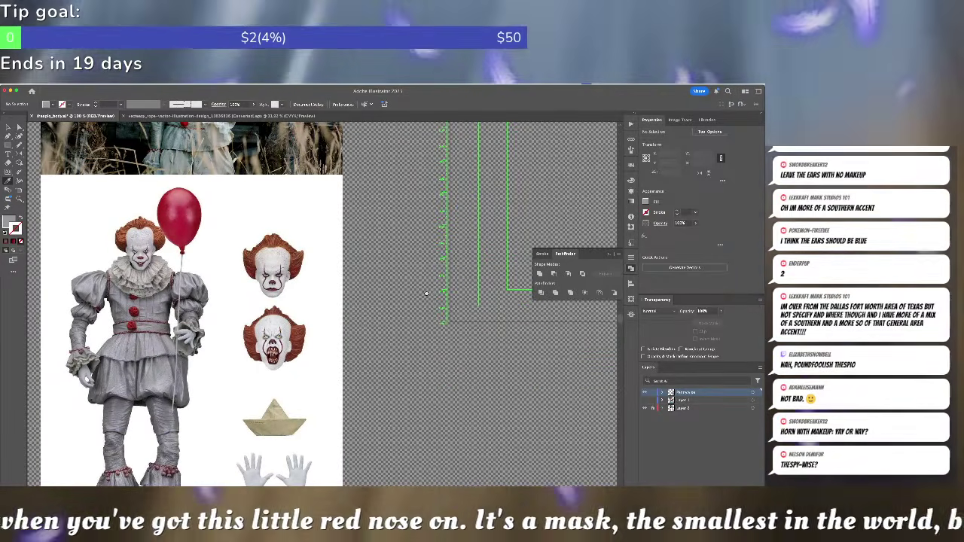
scroll(426, 294, "right", 5)
scroll(425, 294, "up", 2)
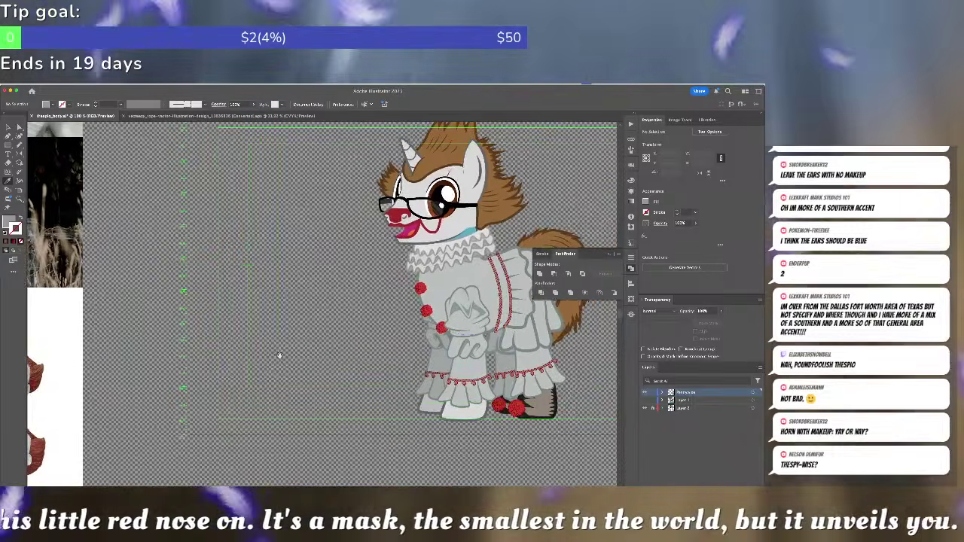
scroll(278, 354, "left", 3)
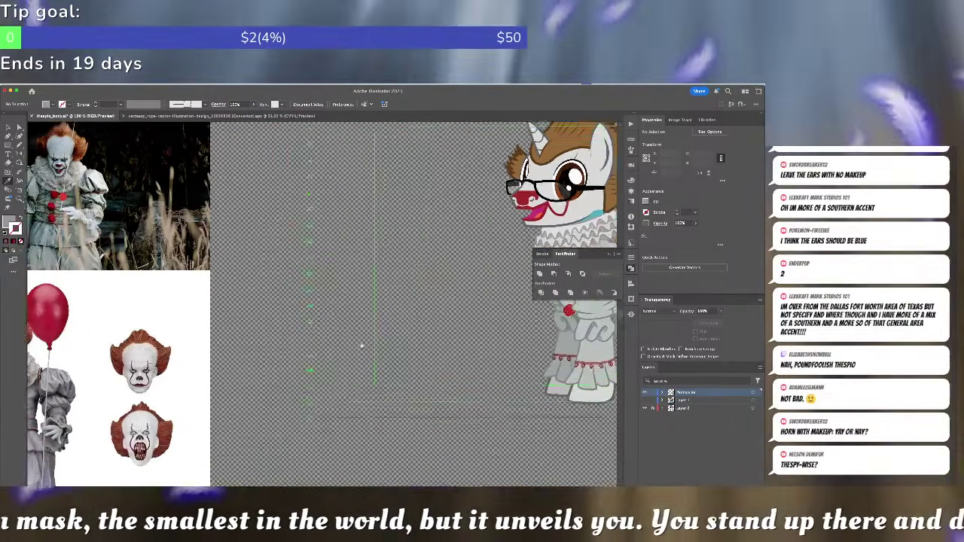
left_click_drag(403, 340, 247, 370)
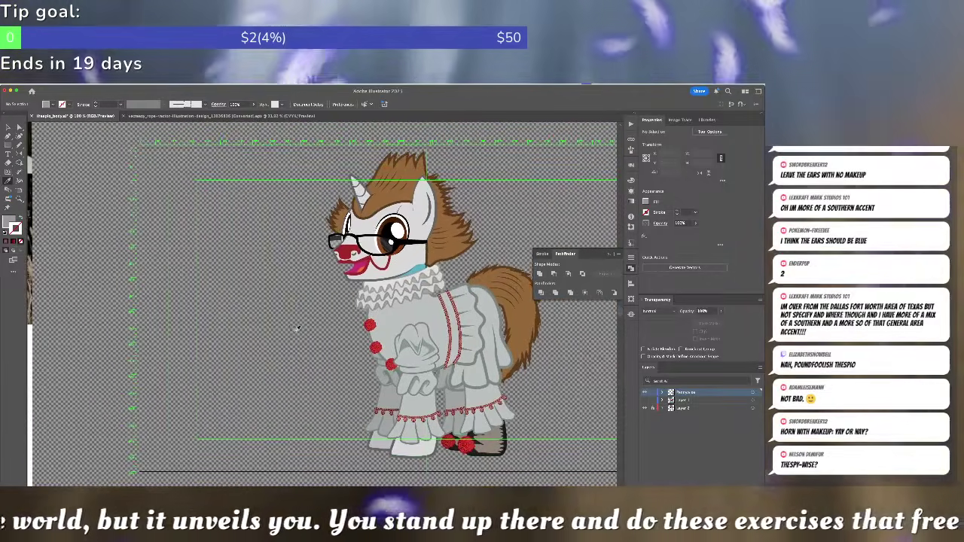
key("a")
key("super+=")
key("super+=")
key("super+=")
scroll(231, 402, "up", 4)
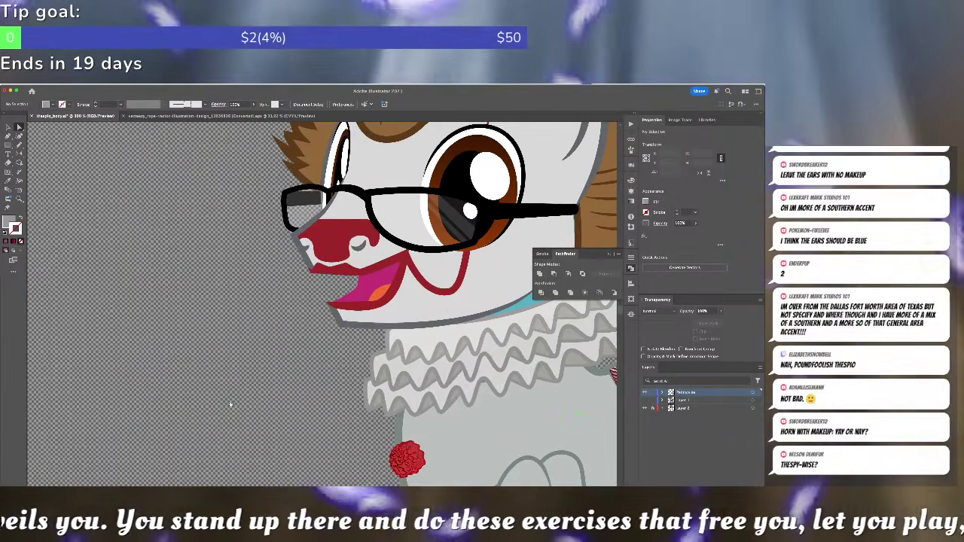
scroll(231, 405, "down", 4)
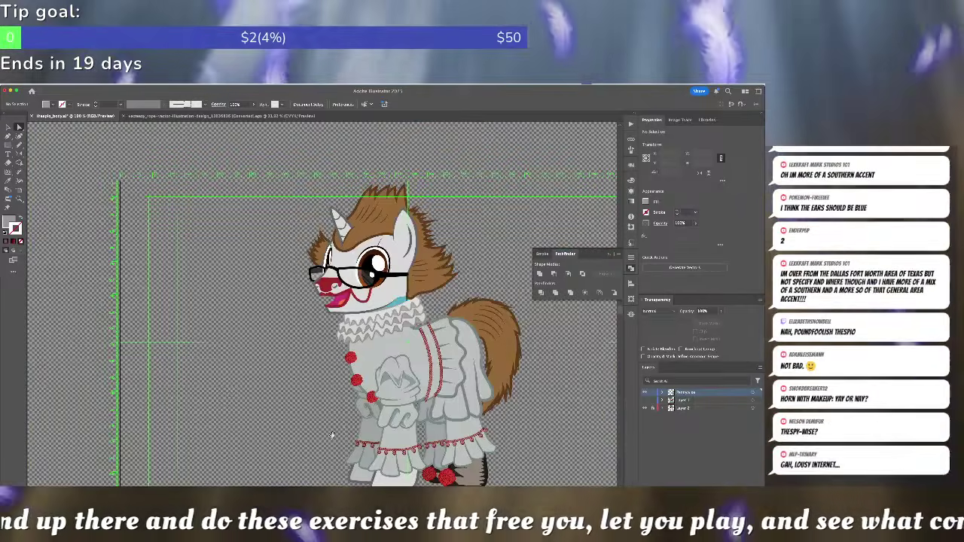
scroll(471, 298, "left", 5)
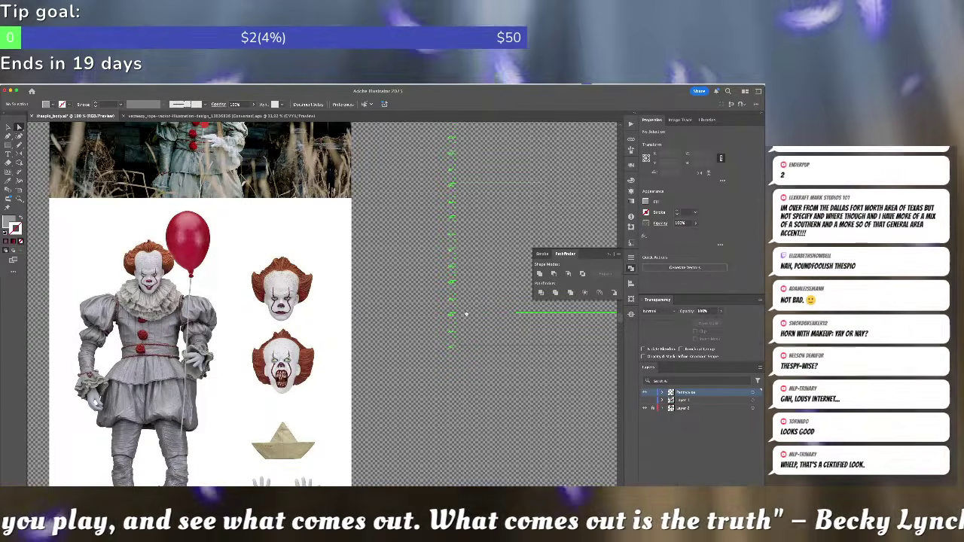
scroll(466, 315, "right", 6)
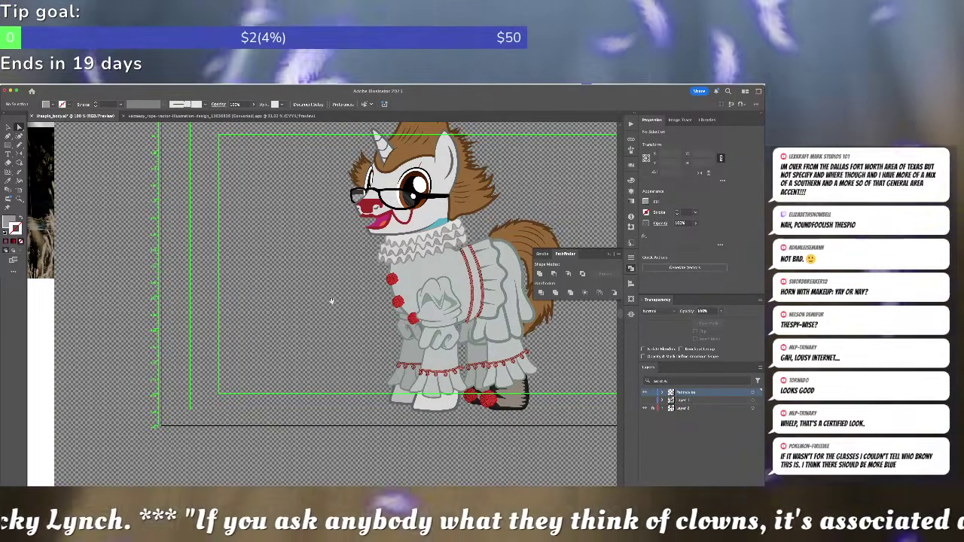
scroll(245, 352, "up", 2)
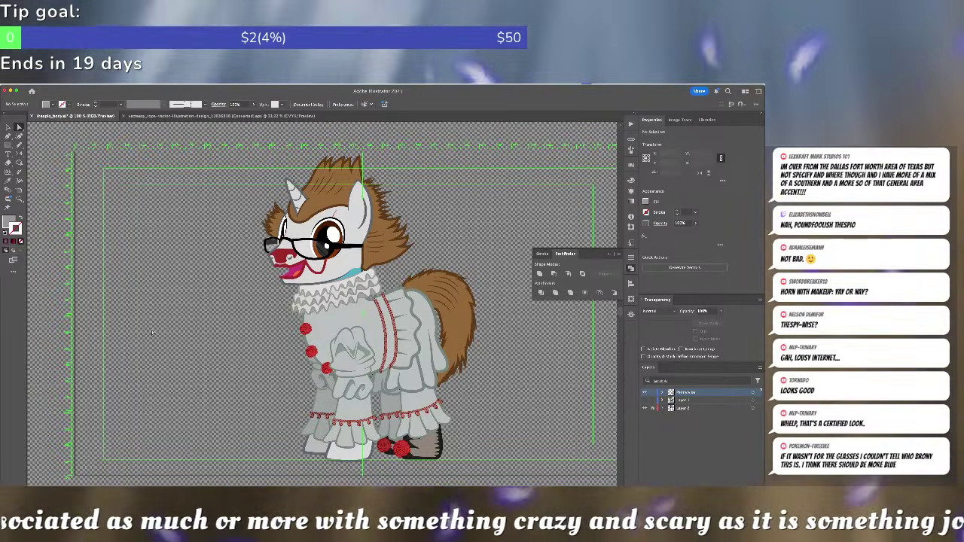
left_click_drag(128, 354, 531, 247)
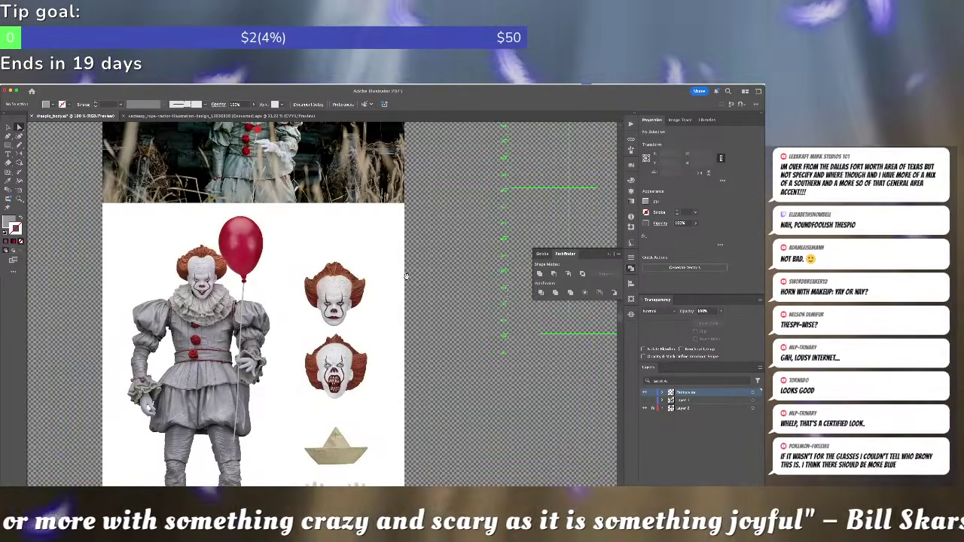
- Draw an unfilled curved fold line on the pony's suit from the ruff down the chest to the belly, using the suit's outline colour
left_click_drag(503, 277, 133, 291)
scroll(356, 248, "up", 2)
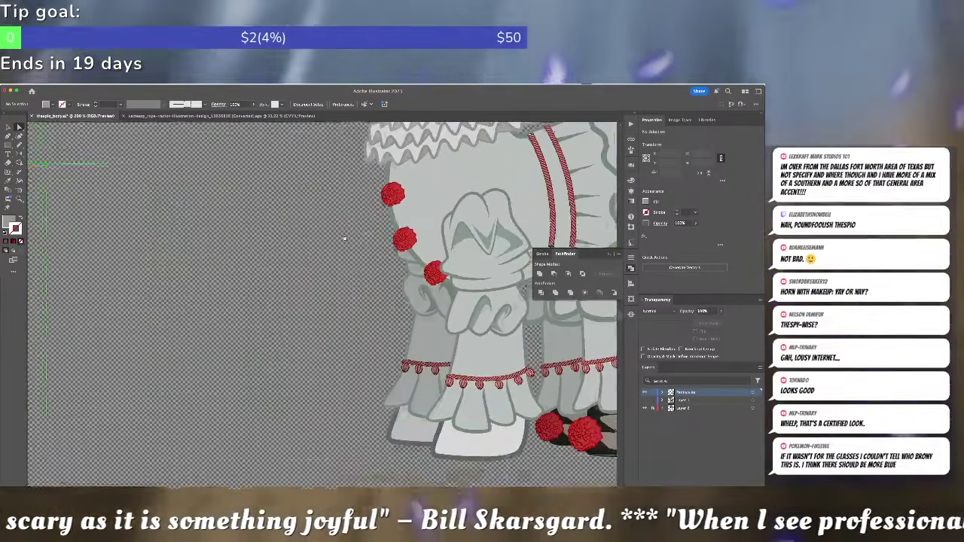
left_click_drag(366, 228, 170, 326)
left_click(306, 269)
key("super+shift+a")
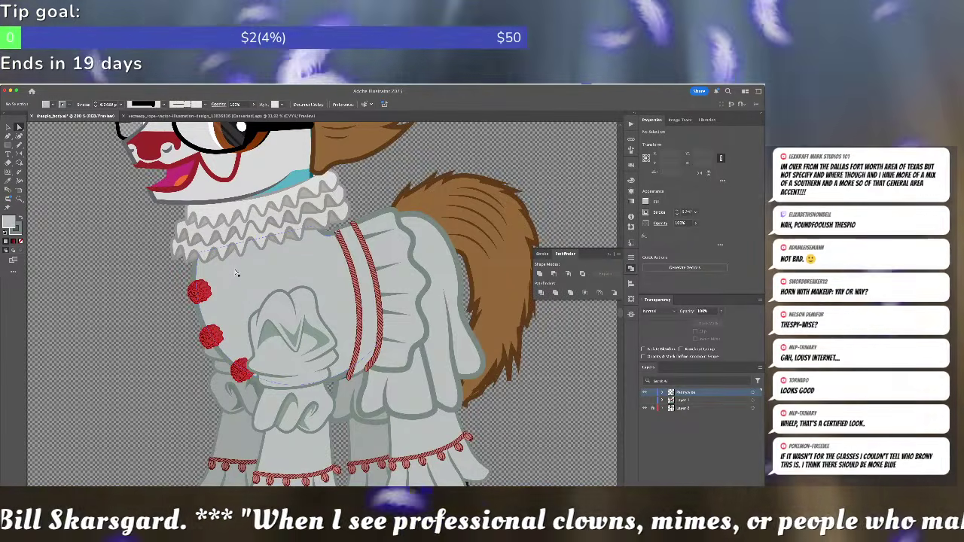
key("/")
key("p")
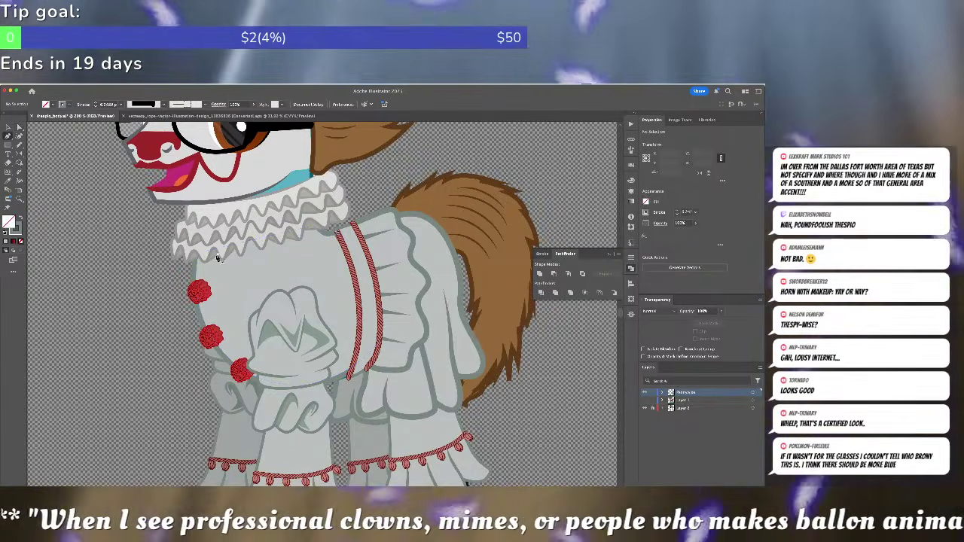
left_click(202, 250)
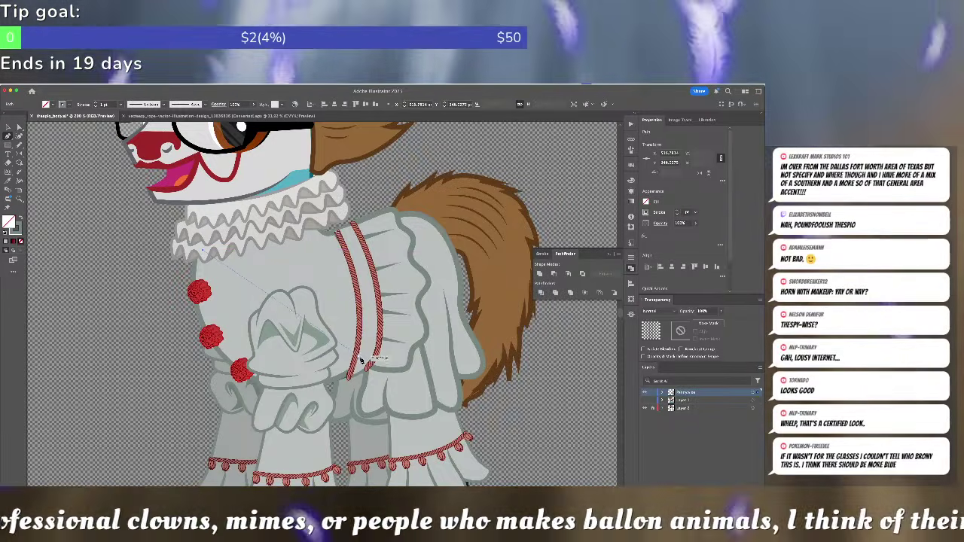
left_click(330, 371)
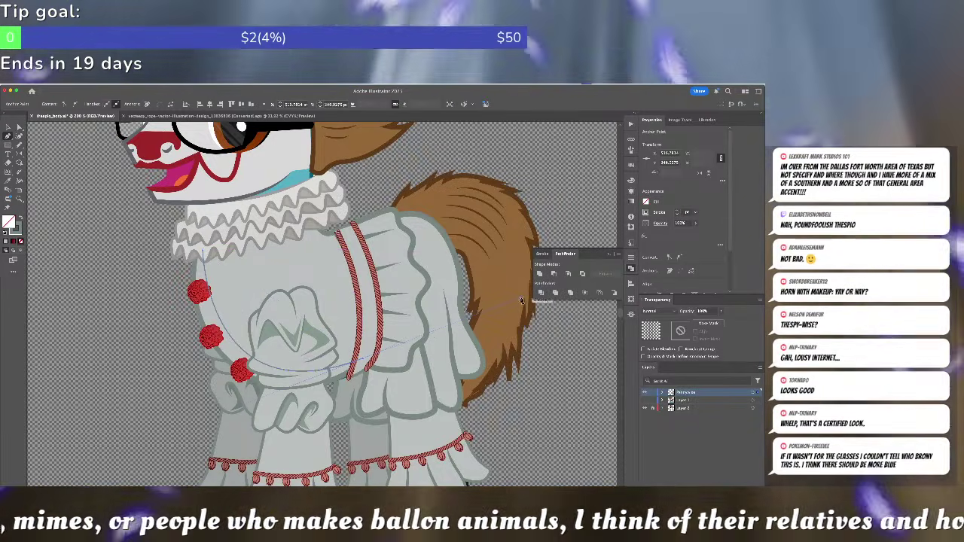
key("super+shift+a")
left_click(223, 245)
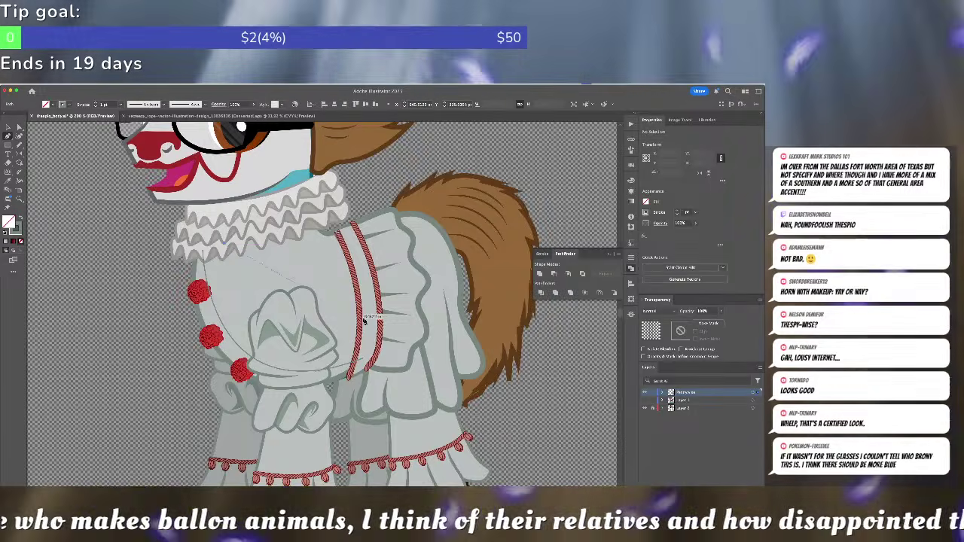
left_click_drag(372, 338, 467, 317)
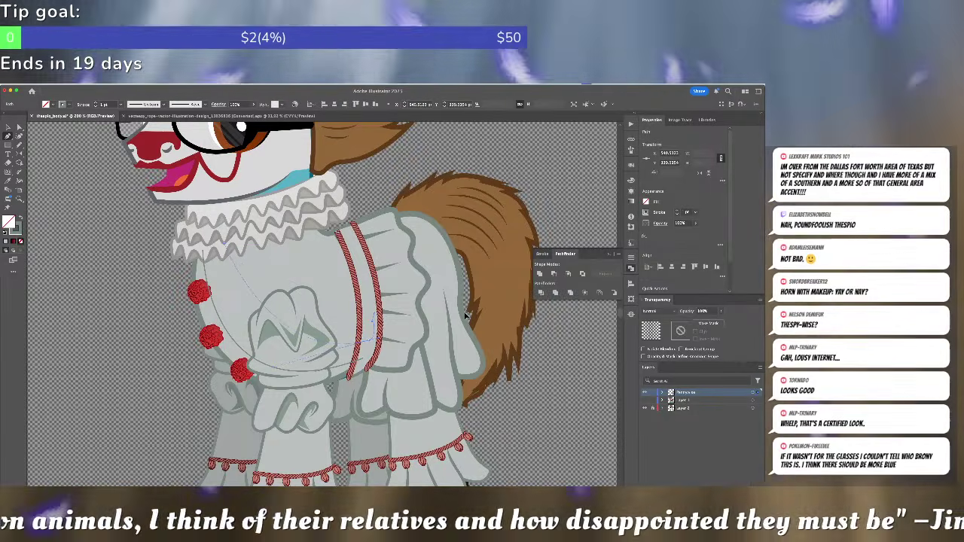
key("ctrl+shift+a")
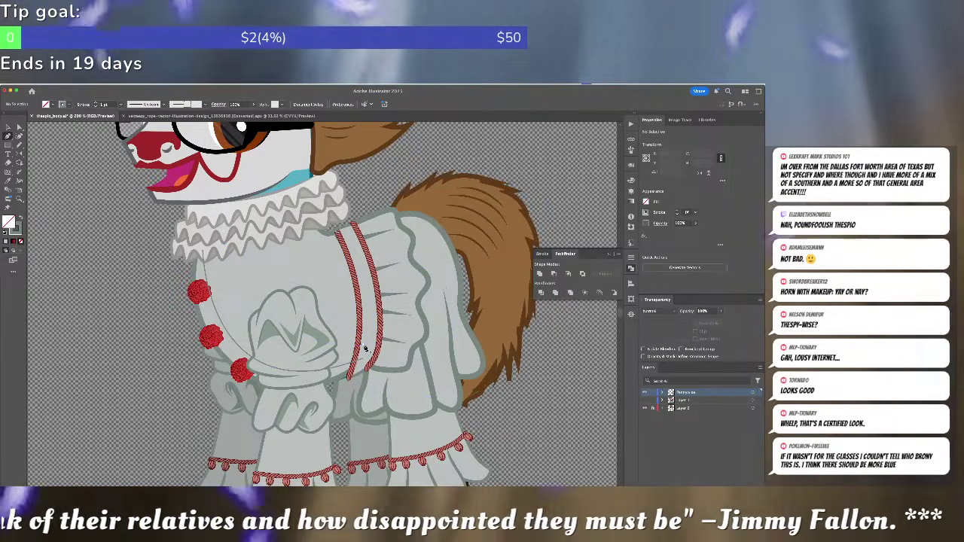
- Draw a second curved fold line from the ruff to the red trim, and adjust its end point near the trim
left_click(211, 247)
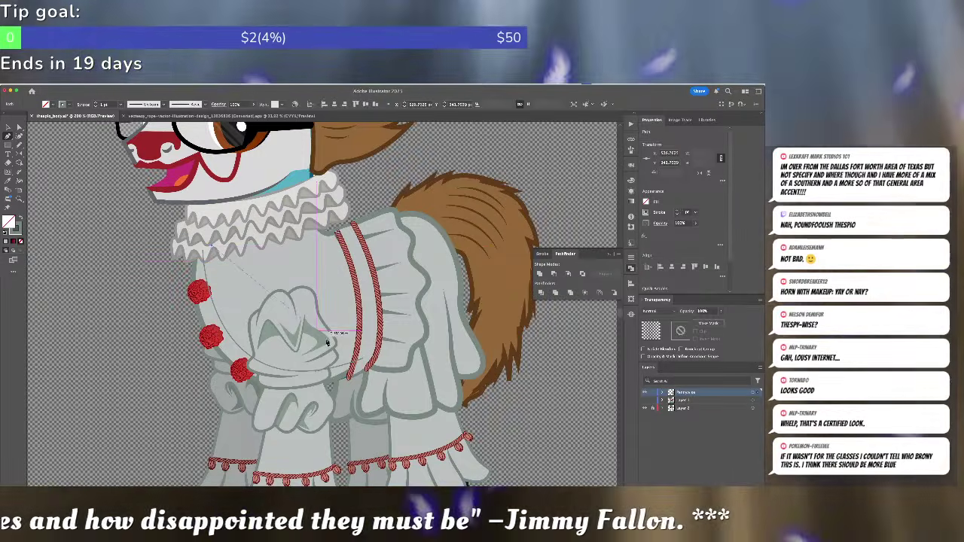
left_click_drag(350, 352, 479, 324)
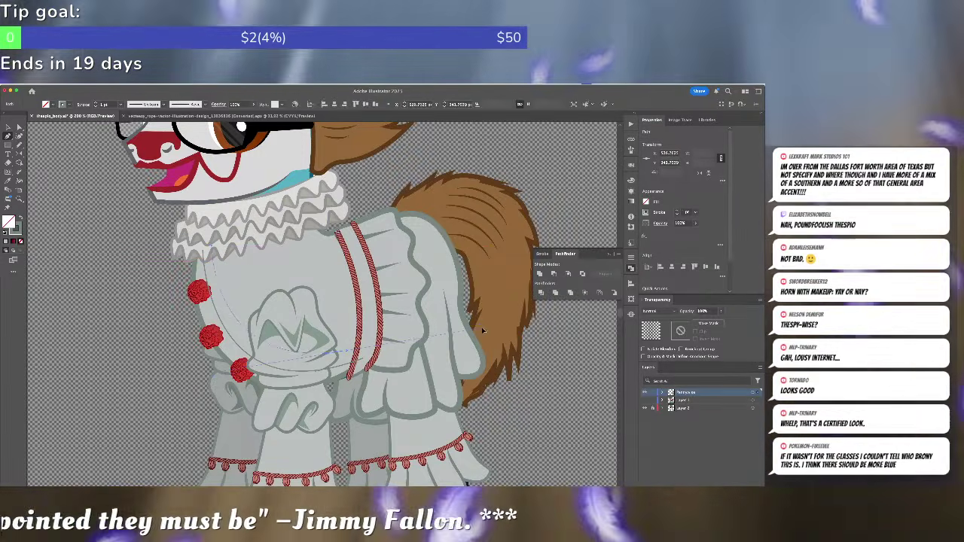
key("a")
left_click_drag(346, 352, 370, 349)
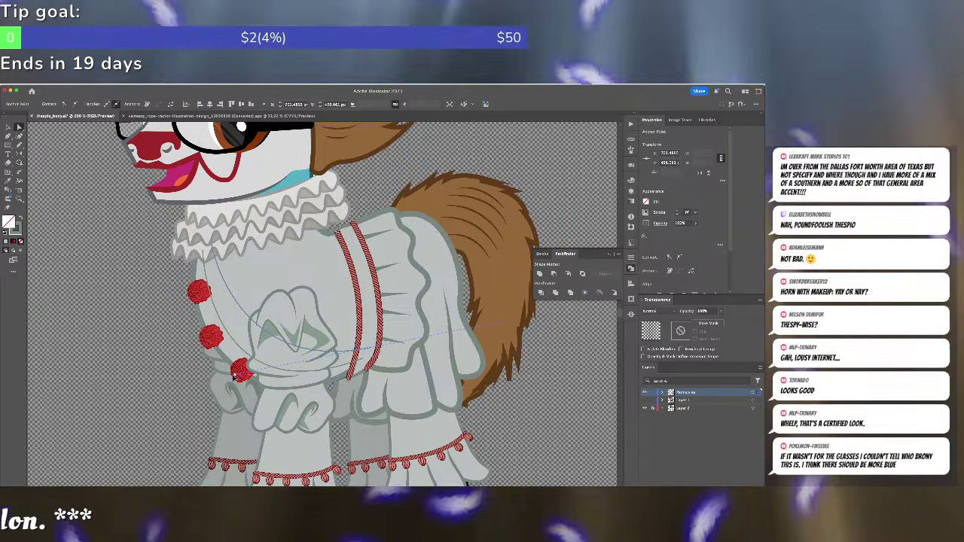
- Duplicate the second fold line twice towards the pony's back, and adjust the last copy's end point at the red trim
left_click_drag(232, 308, 253, 283)
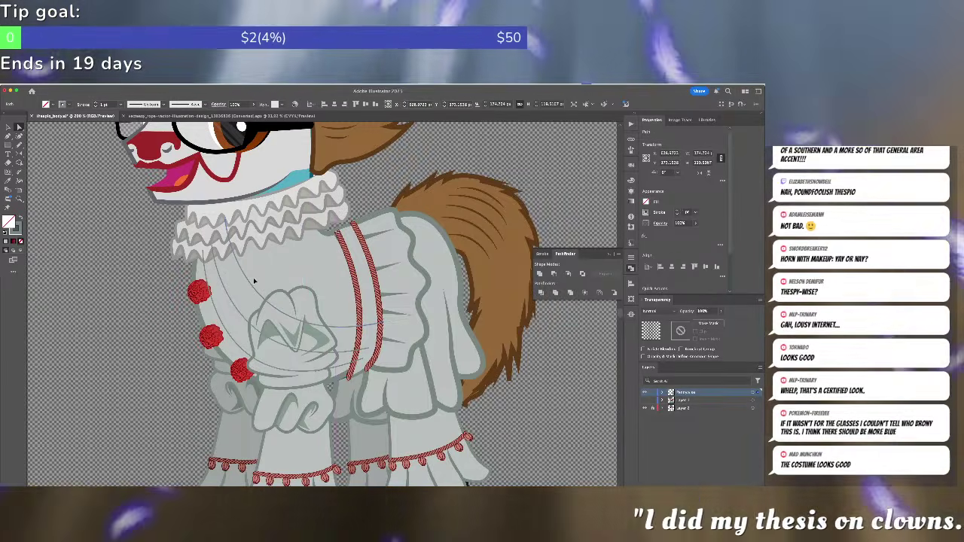
left_click(377, 309)
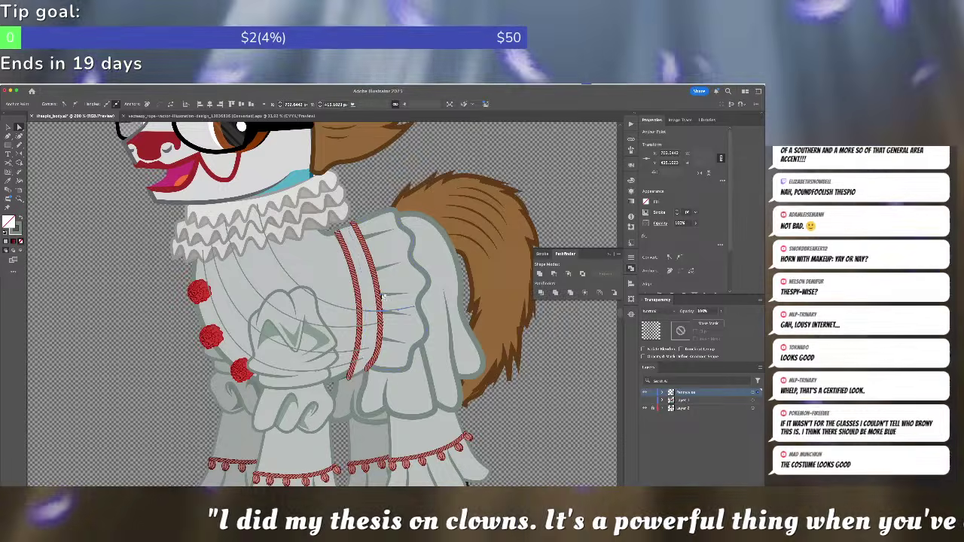
left_click(387, 298)
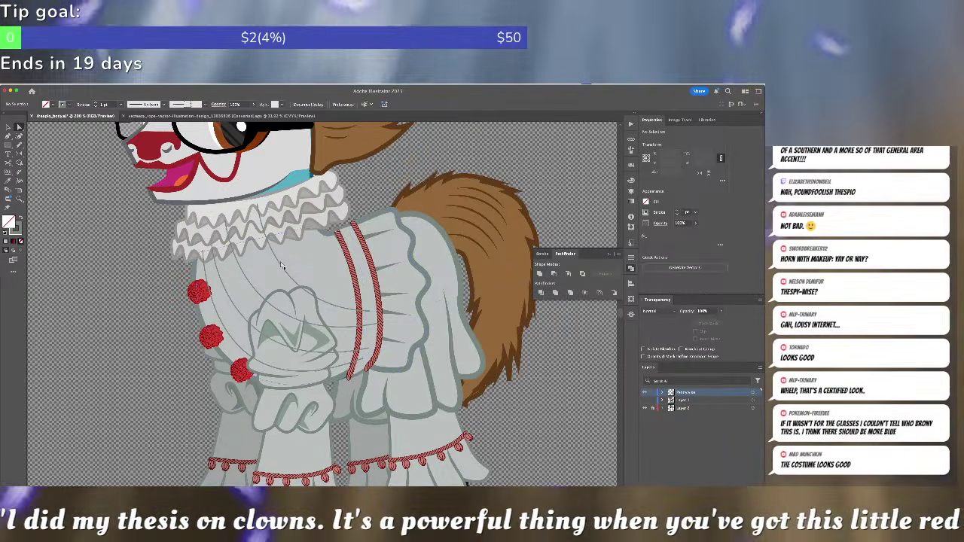
- Duplicate the rearmost fold line towards the back, and cut the copy with the Scissors tool at the red trim
left_click(282, 265)
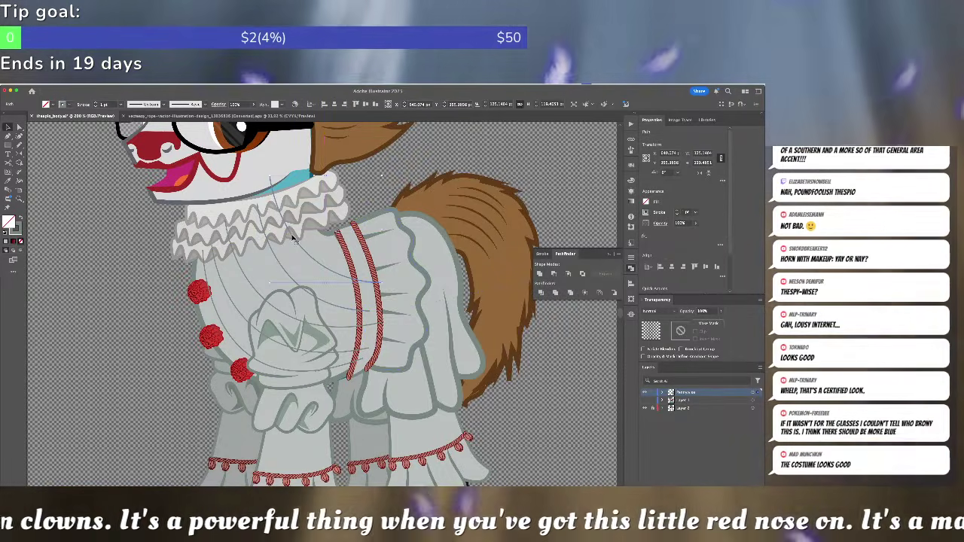
left_click(362, 283)
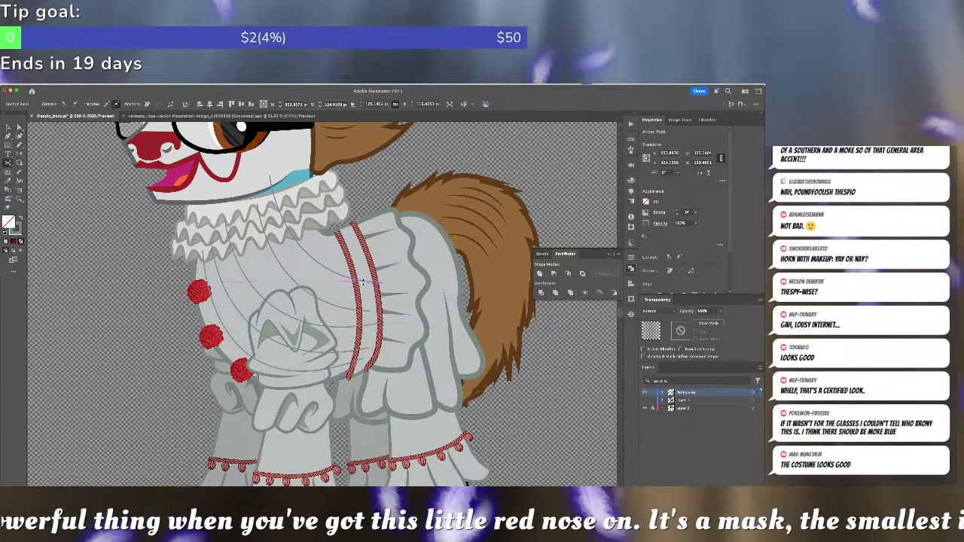
key("super+shift+a")
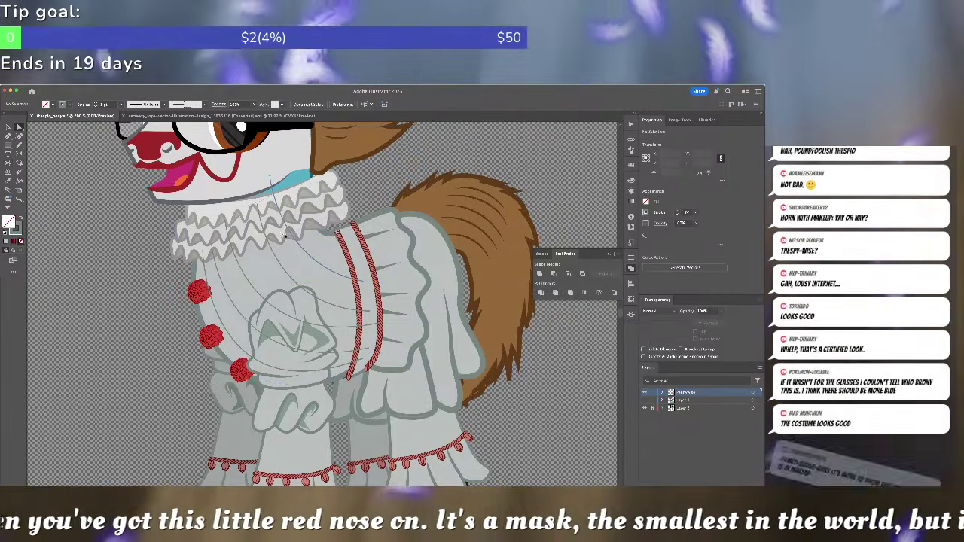
- Cut the fifth fold line inside the ruff and delete the excess piece that extends over the neck
left_click(285, 222)
key("super+shift+a")
key("a")
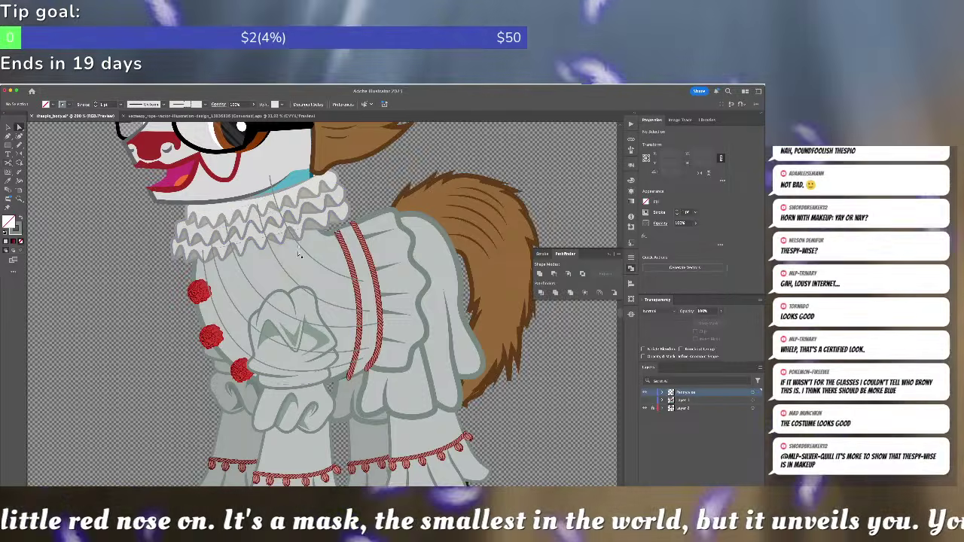
left_click(305, 253)
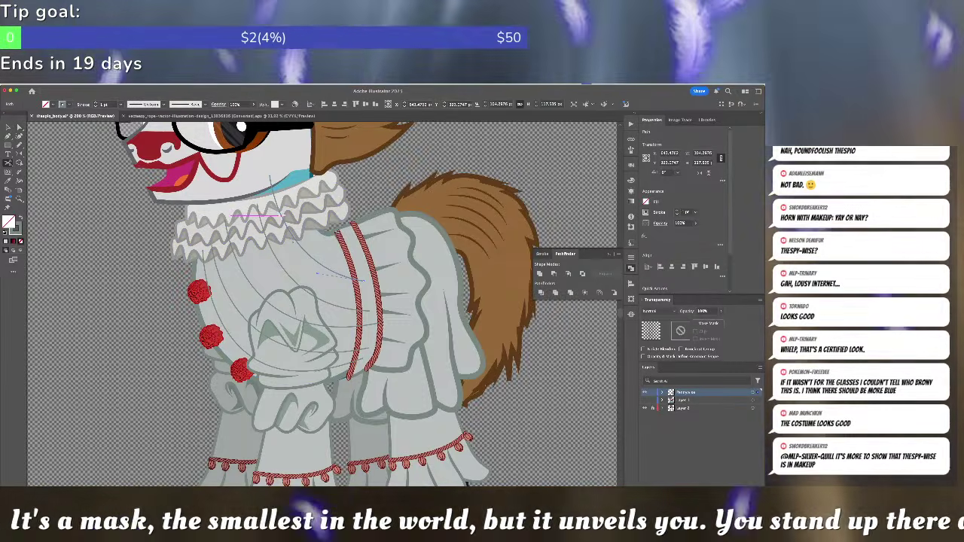
left_click(282, 215)
key("a")
key("super+shift+a")
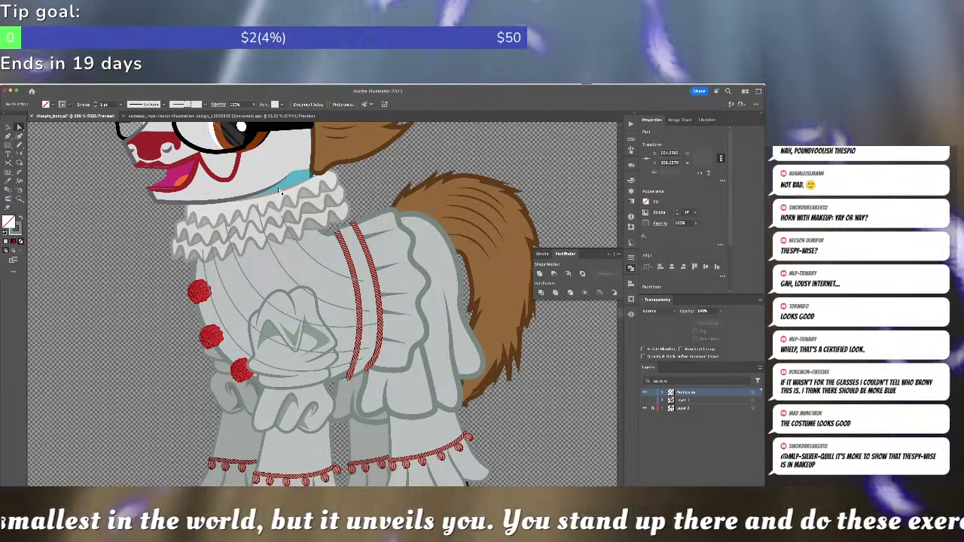
- Select all the suit's curved fold lines and arrange them behind the ruff and the raised foreleg, leaving them deselected
left_click(343, 281)
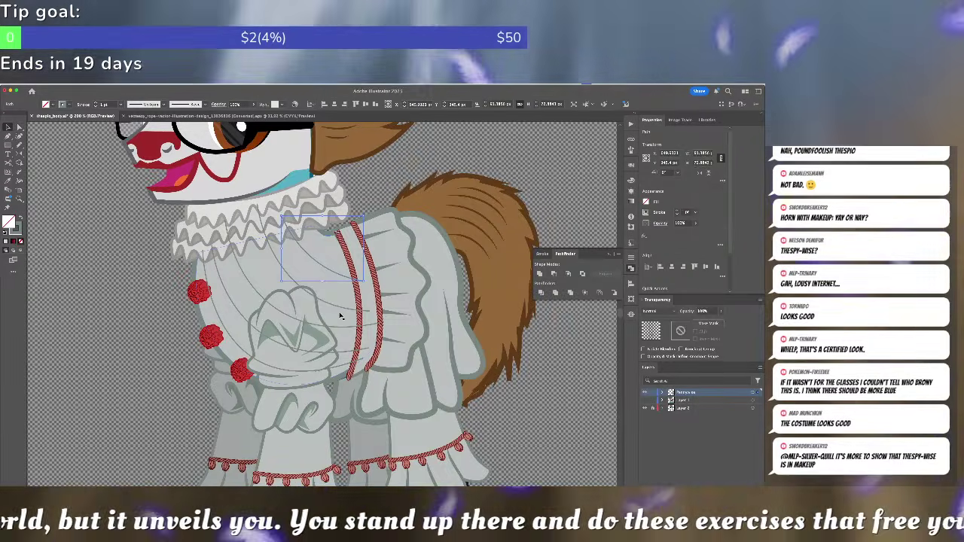
left_click(341, 318)
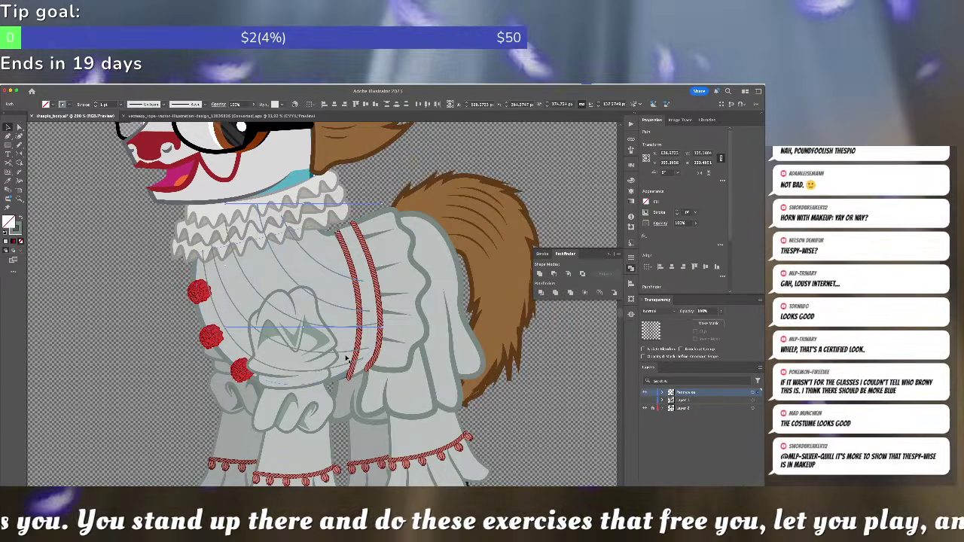
left_click(344, 369, "shift")
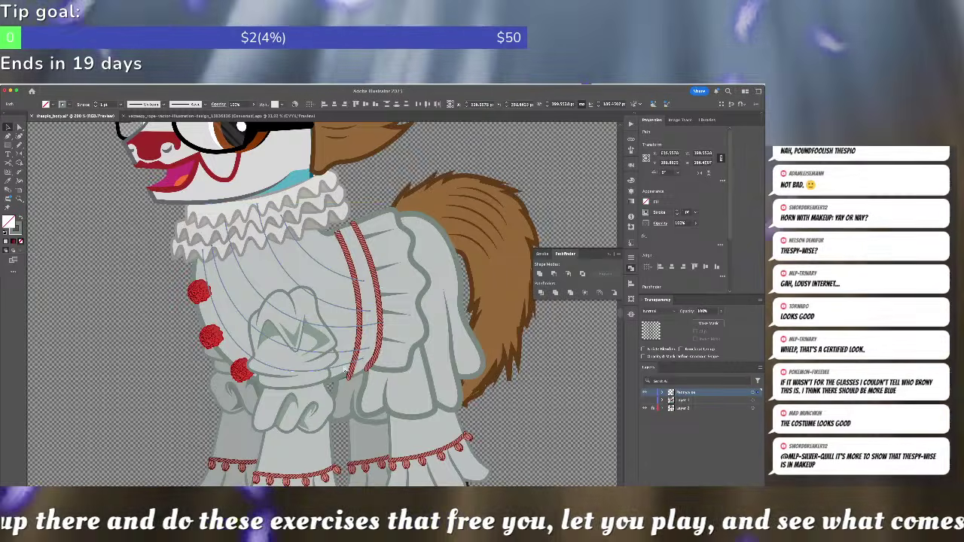
key("a")
left_click(197, 355)
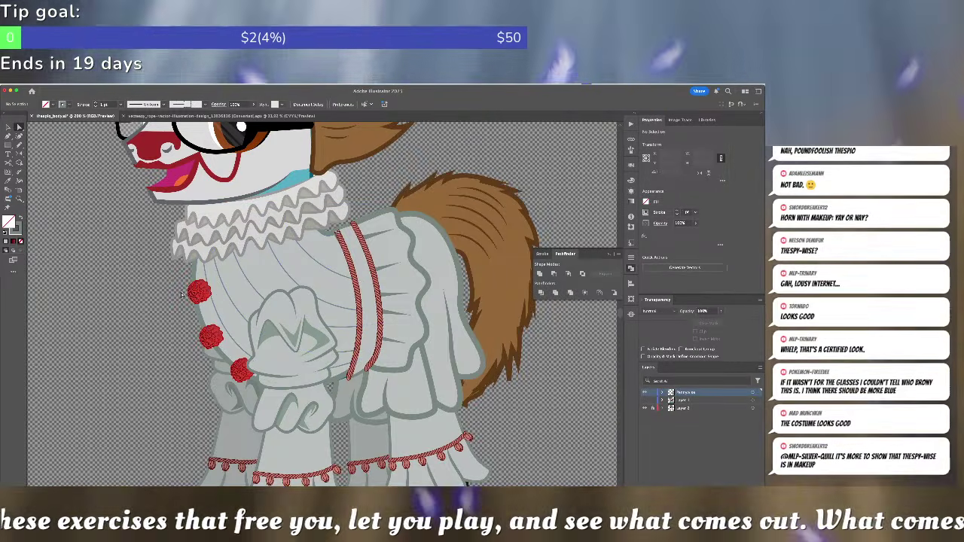
- Reshape the second and third fold lines with the Curvature tool, shifting their upper ends under the ruff towards the back
left_click(219, 278)
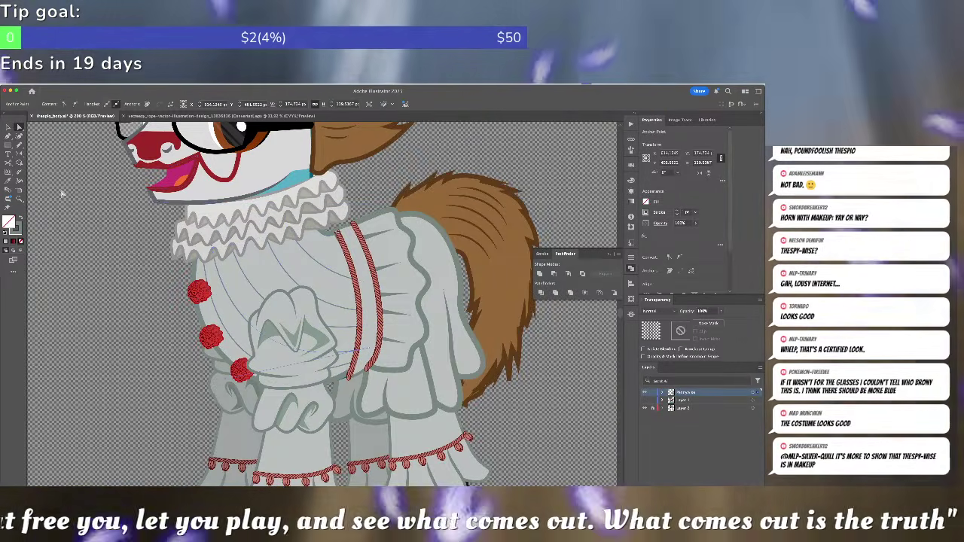
left_click_drag(213, 246, 221, 247)
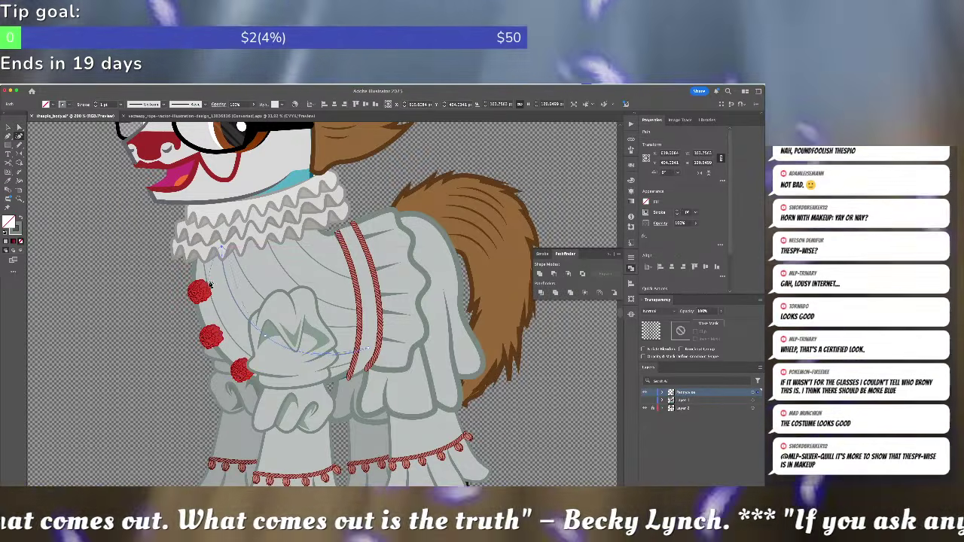
key("a")
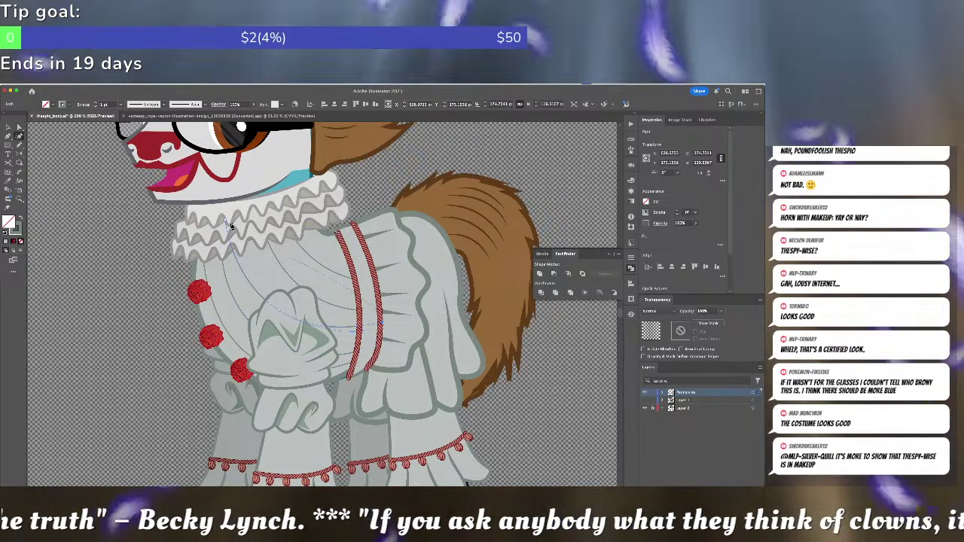
left_click(283, 250)
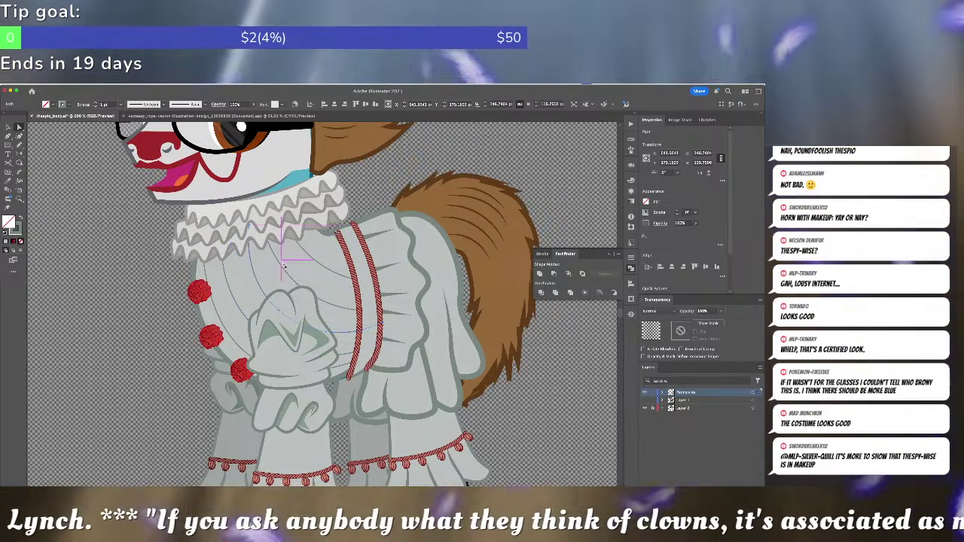
key("a")
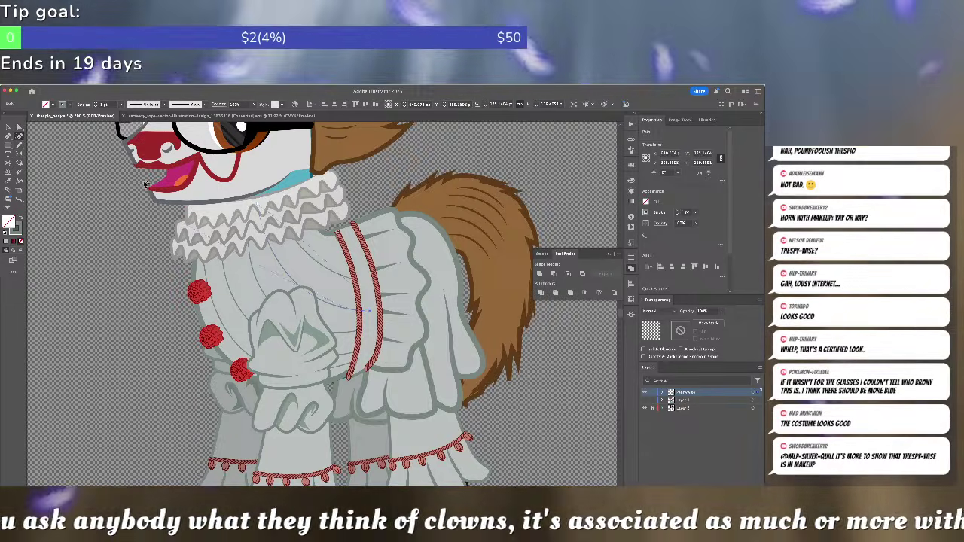
- Bow the fourth fold line down towards the chest, and adjust the curve and upper end of the fifth line under the ruff
left_click_drag(259, 205, 268, 211)
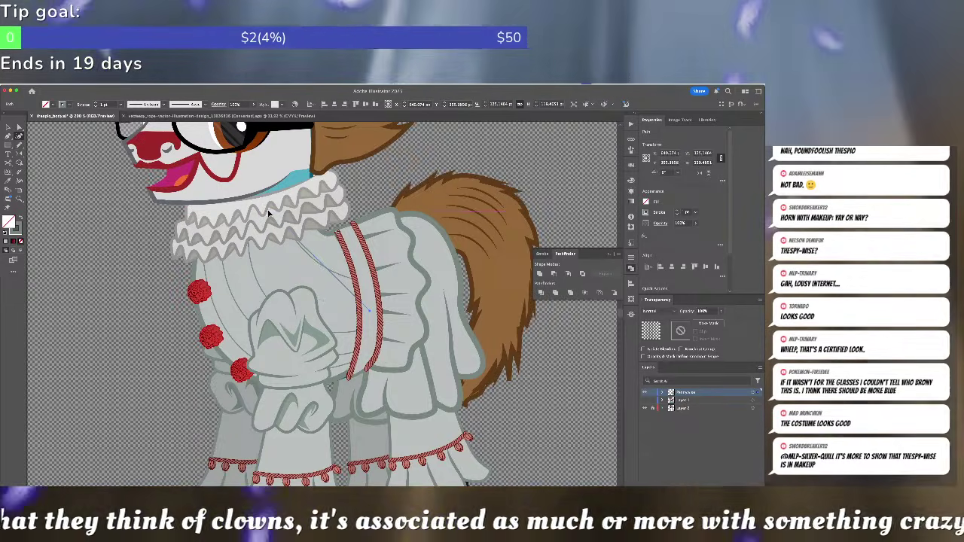
left_click_drag(339, 282, 307, 297)
key("a")
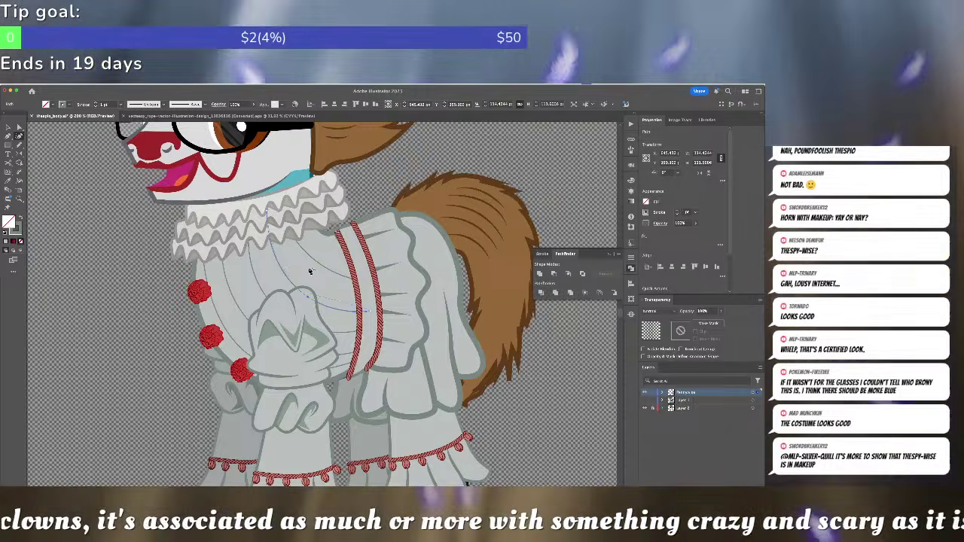
left_click(303, 254)
left_click(19, 136)
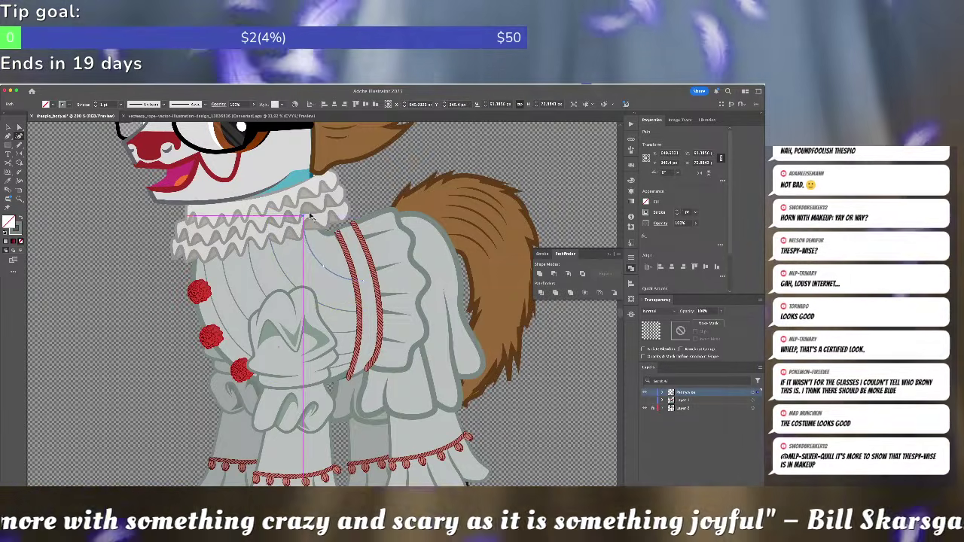
left_click(373, 198, "super")
key("a")
- Shift the upper ends of the two frontmost fold lines under the ruff towards the back with the Curvature tool
key("super+minus")
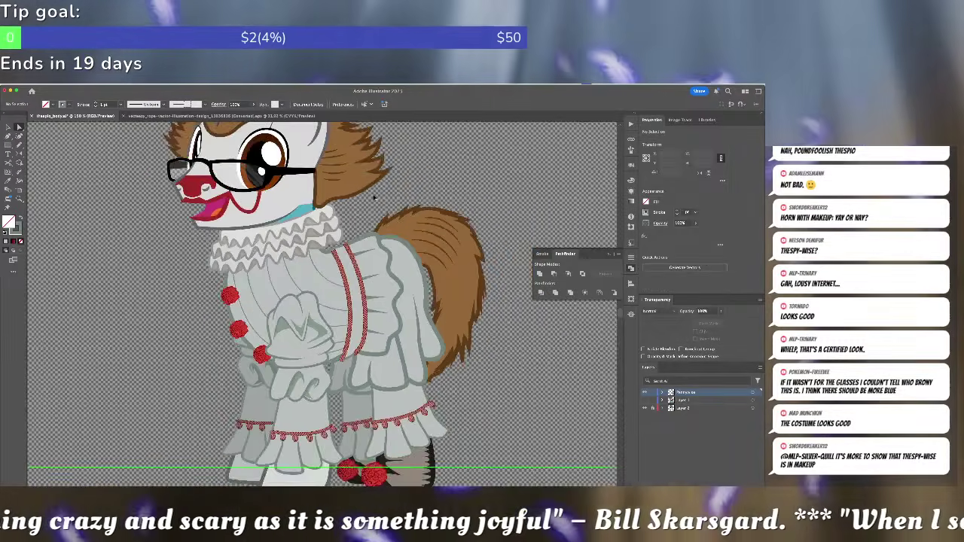
key("super+equal")
key("super+equal")
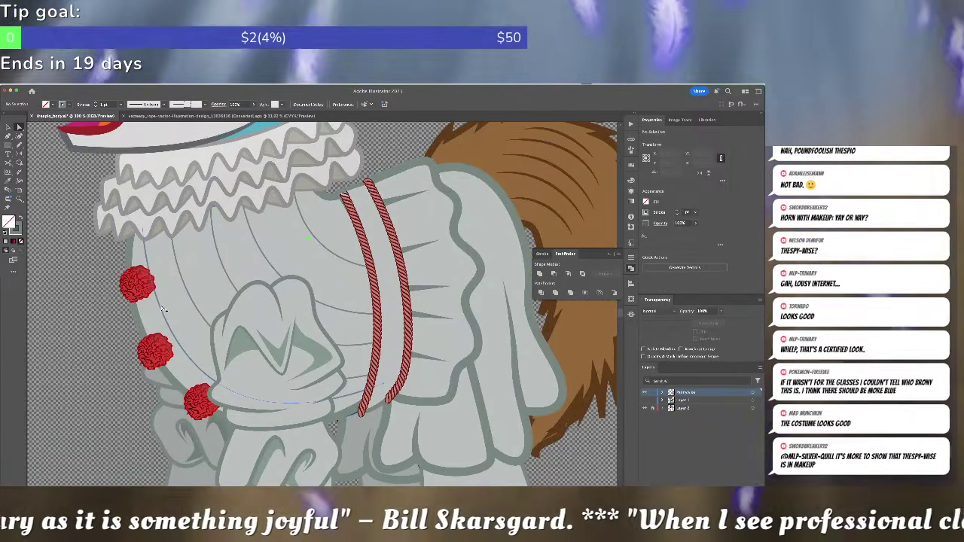
left_click(162, 309)
left_click(19, 135)
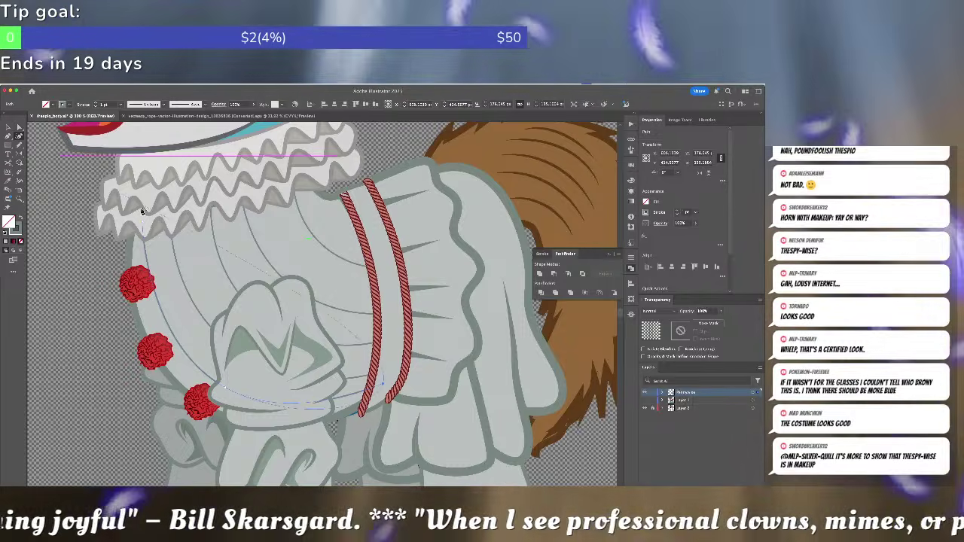
left_click_drag(143, 221, 160, 224)
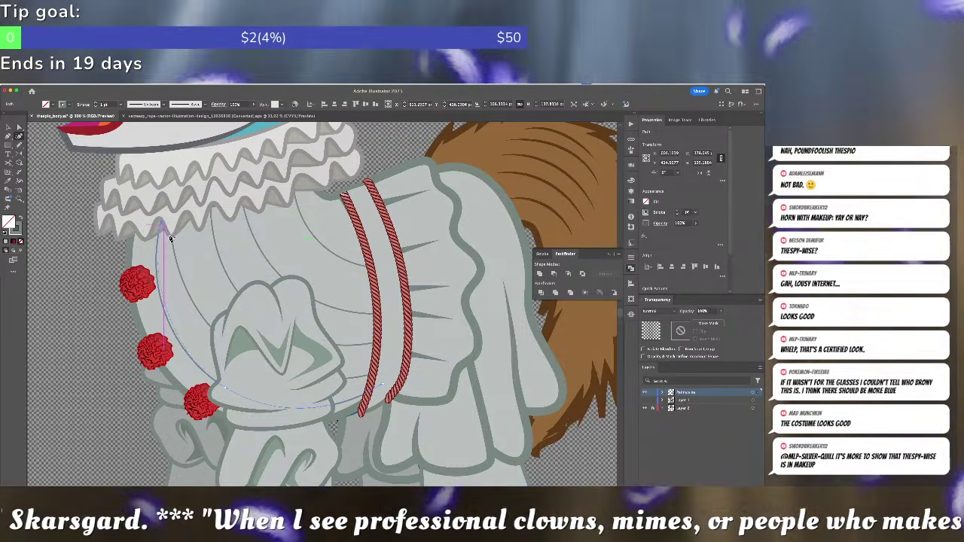
left_click(172, 246)
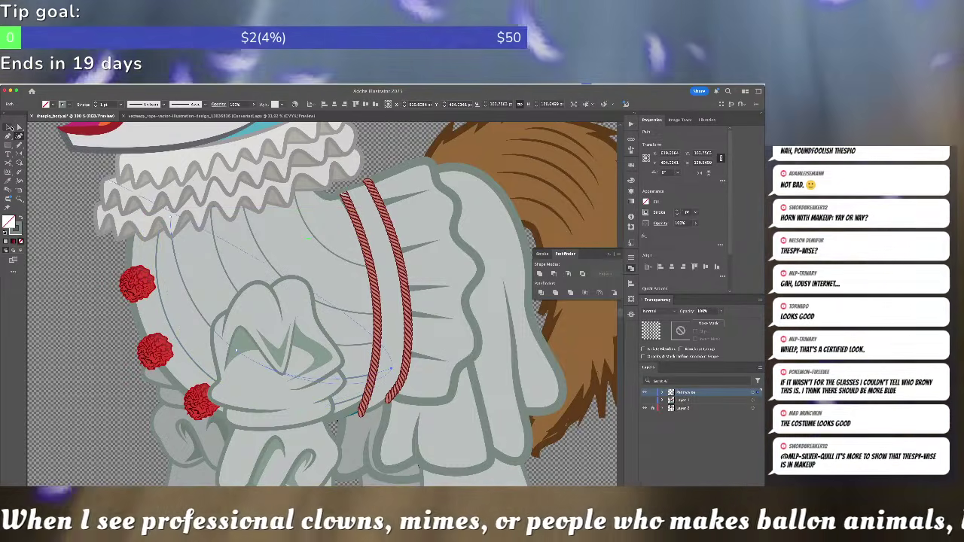
left_click_drag(171, 219, 187, 214)
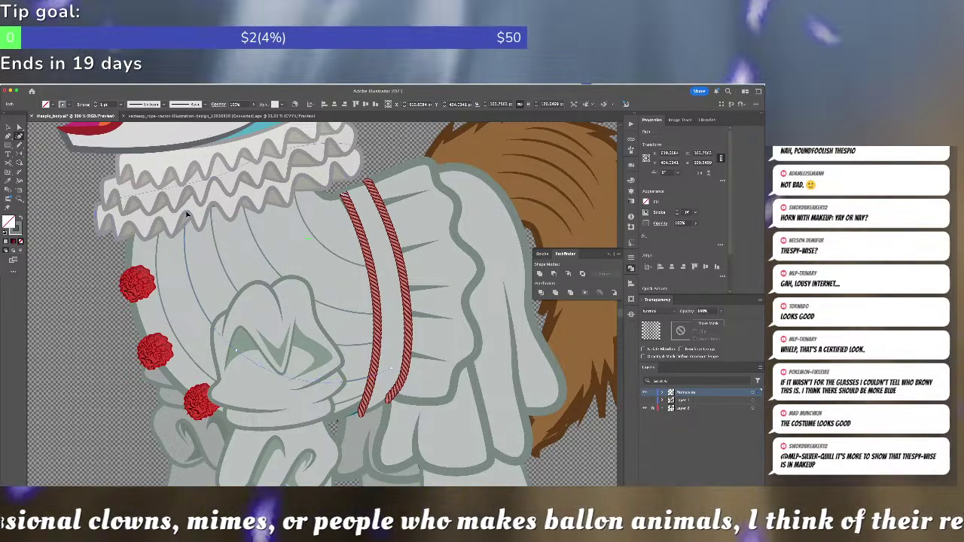
key("super+shift+a")
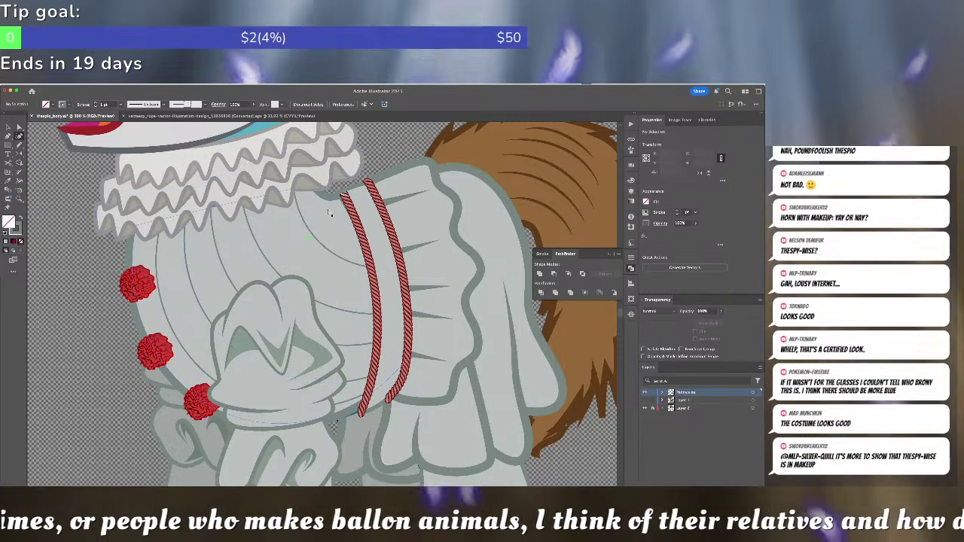
- Start exporting the artboard in PNG format and name the file Thespy-wise
key("ctrl+0")
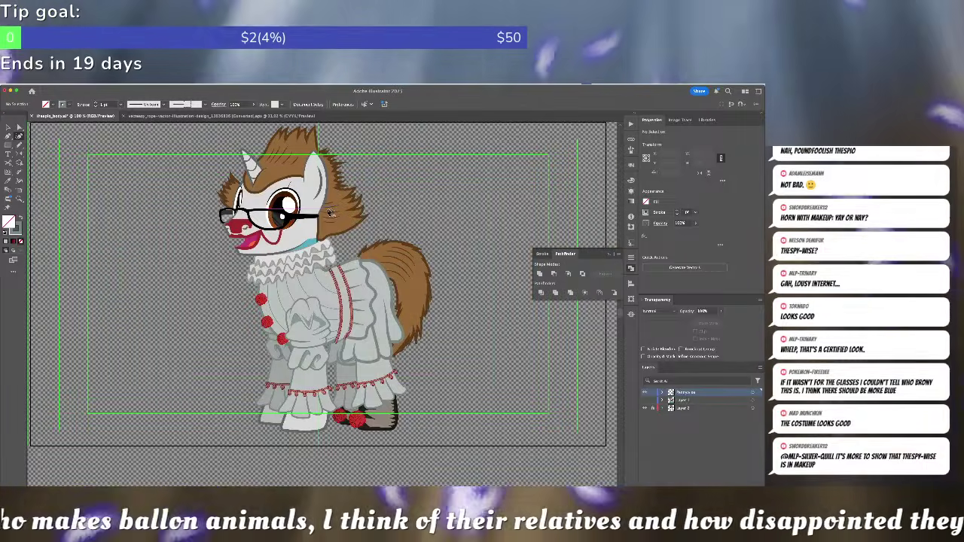
key("v")
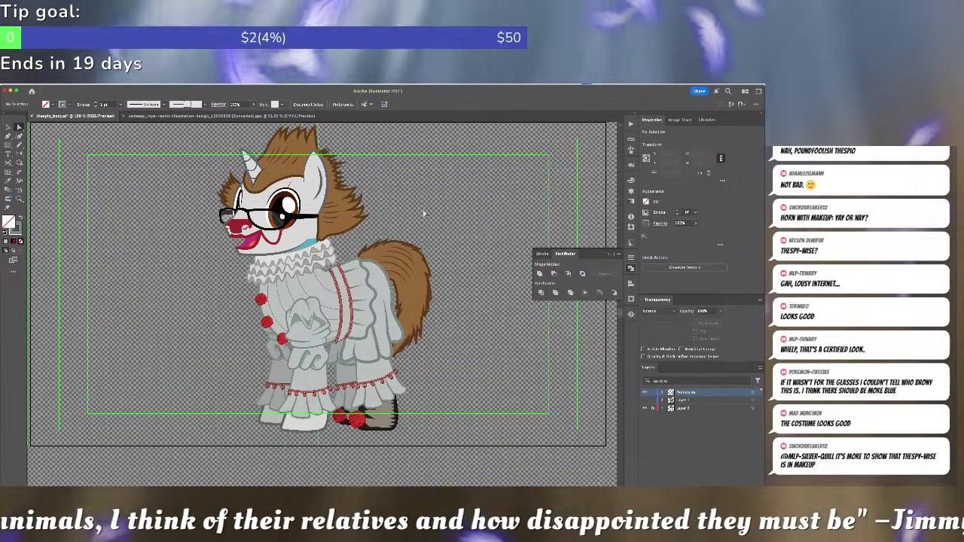
key("super+minus")
key("super+minus")
key("super+minus")
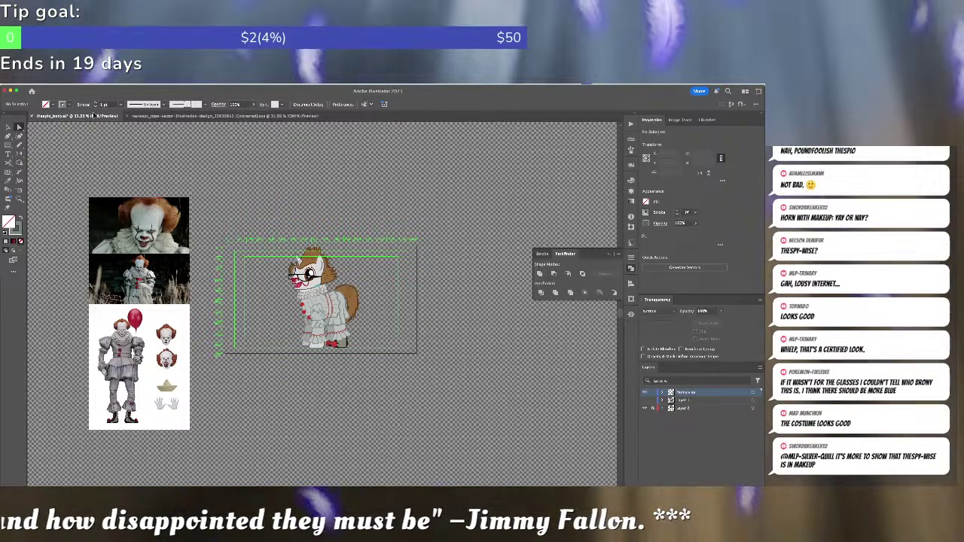
left_click(45, 81)
mouse_move(60, 221)
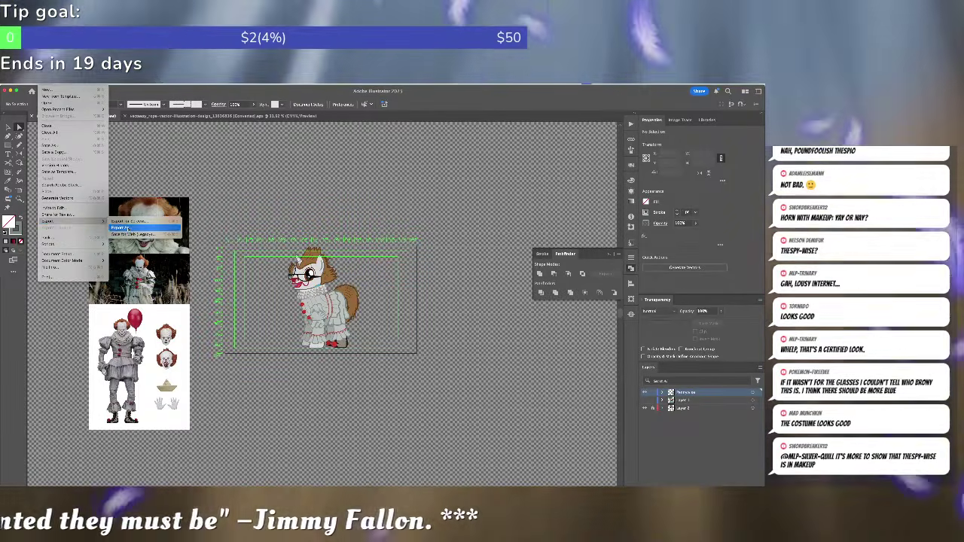
left_click(125, 227)
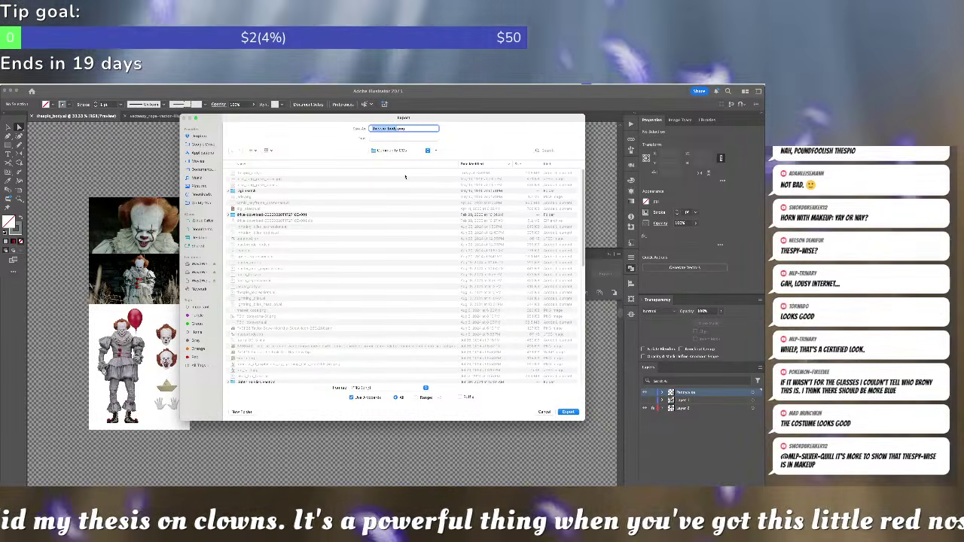
type("p")
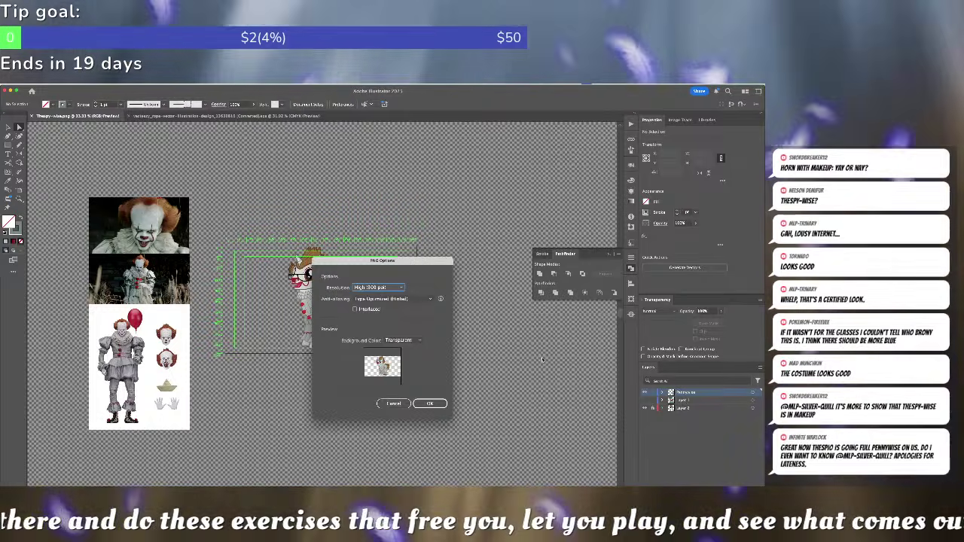
- Set the PNG resolution to Medium (150 ppi) with a transparent background and run the export
left_click(379, 287)
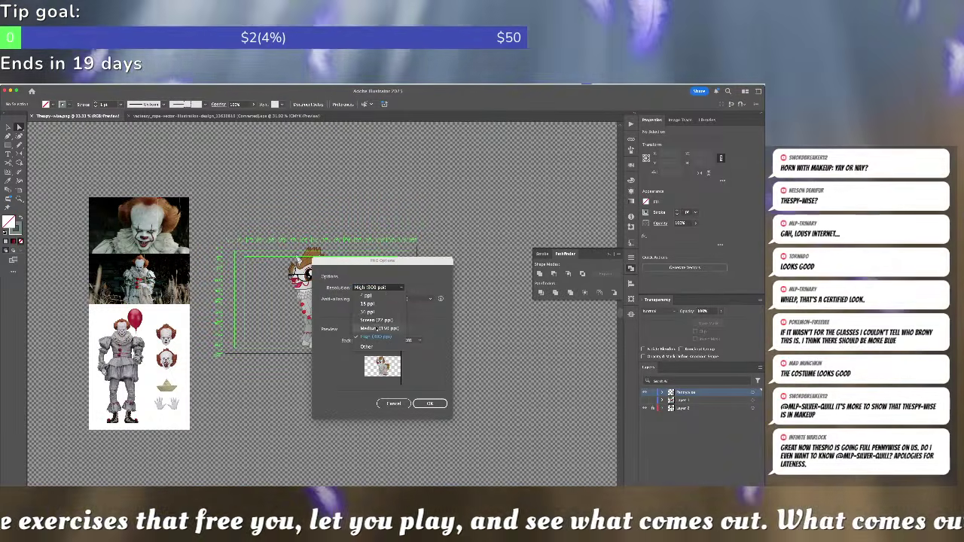
left_click(377, 329)
left_click(430, 403)
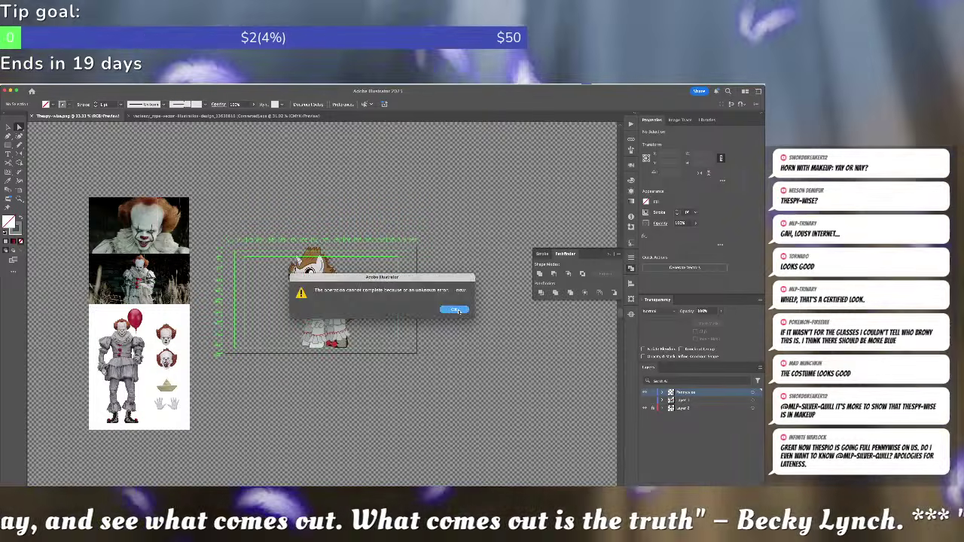
- Examine the whole pony and its head, ruff and suit details, comparing them with the Pennywise reference images
scroll(354, 332, "up", 2)
scroll(354, 331, "up", 2)
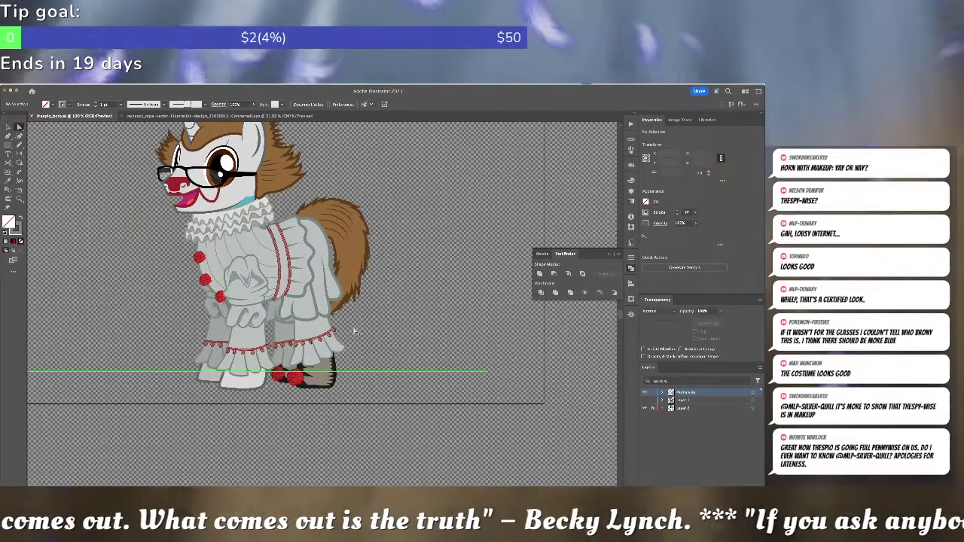
scroll(348, 271, "up", 1)
scroll(454, 340, "up", 2)
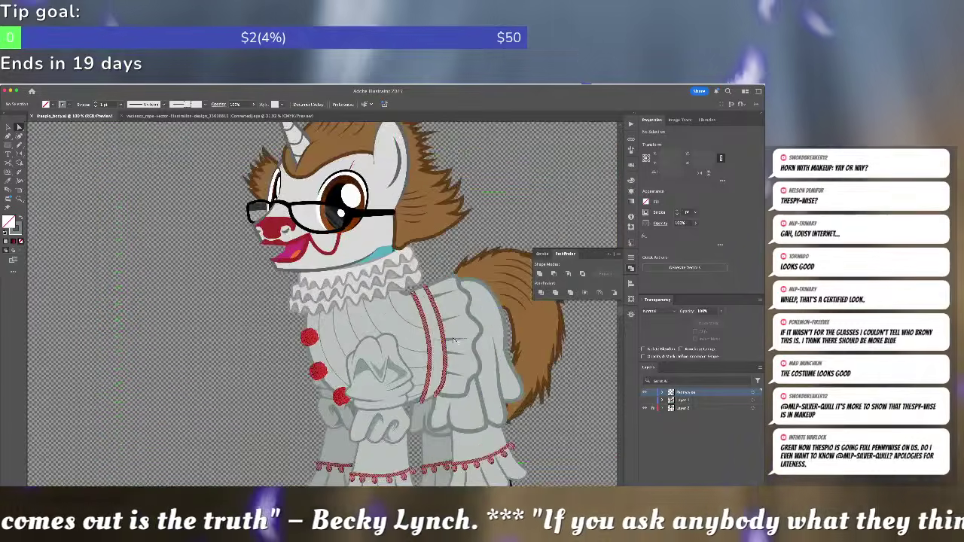
left_click_drag(387, 297, 405, 395)
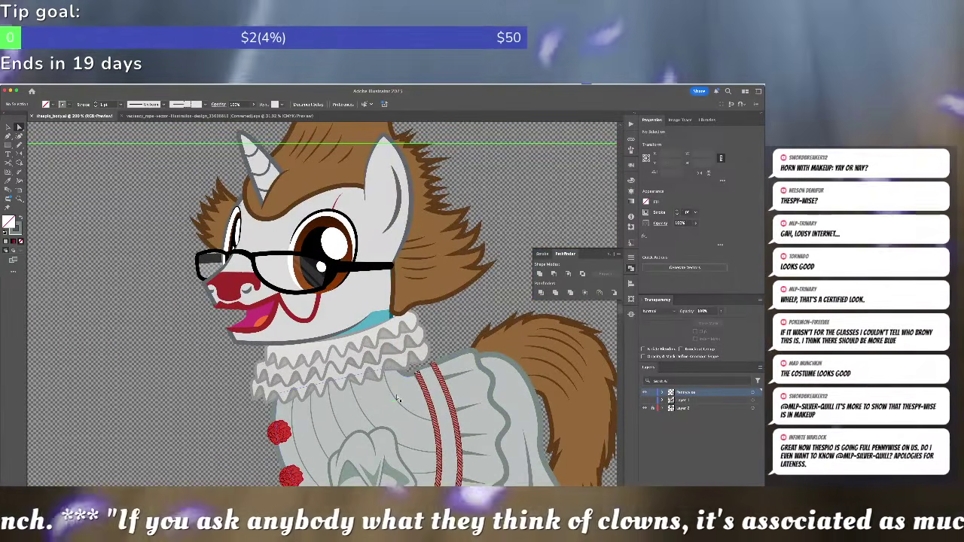
scroll(397, 398, "down", 2)
scroll(397, 397, "down", 2)
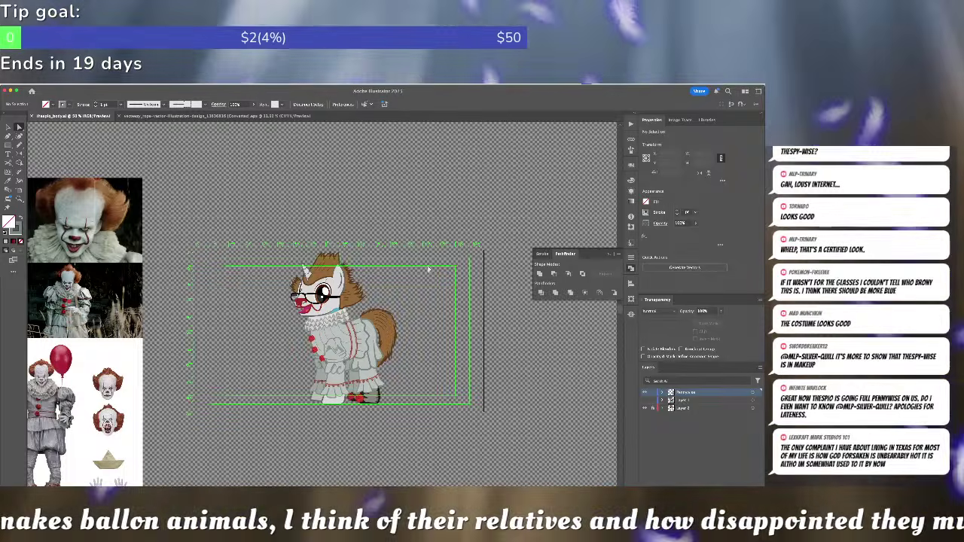
key("v")
left_click_drag(387, 283, 441, 252)
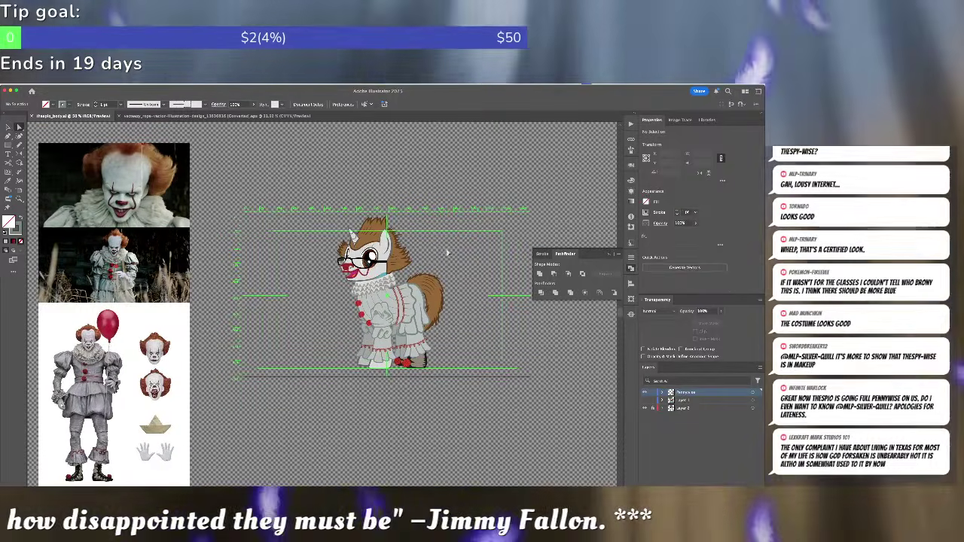
scroll(447, 252, "up", 2)
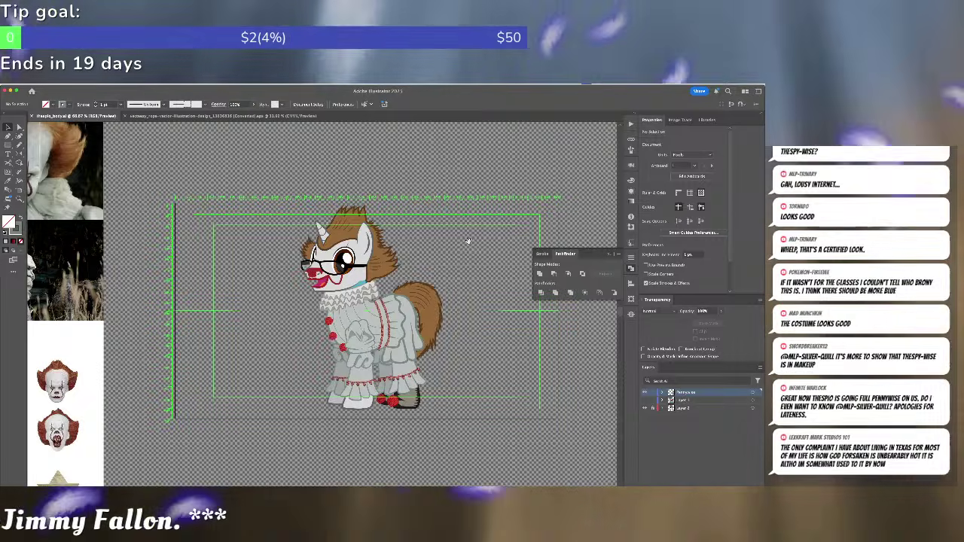
scroll(475, 241, "up", 2)
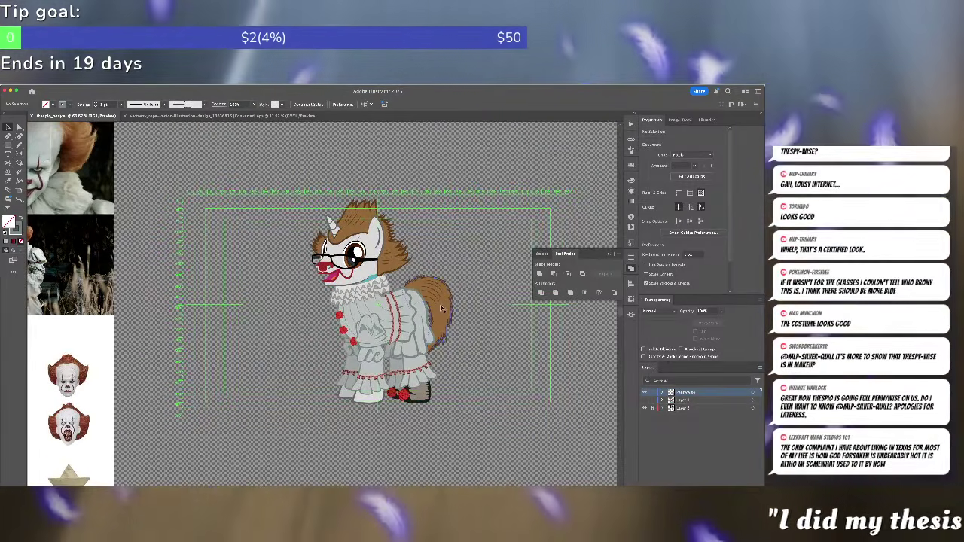
left_click(442, 303)
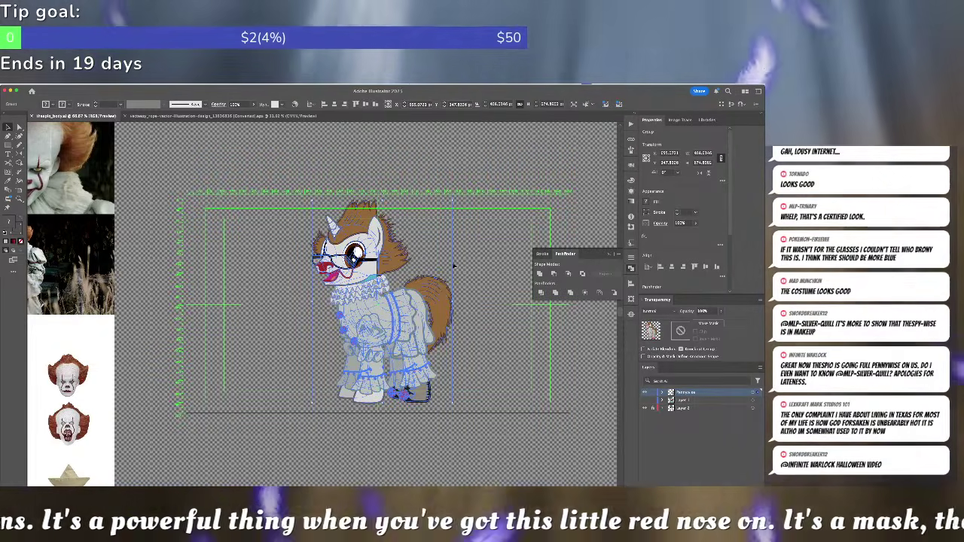
left_click(455, 265)
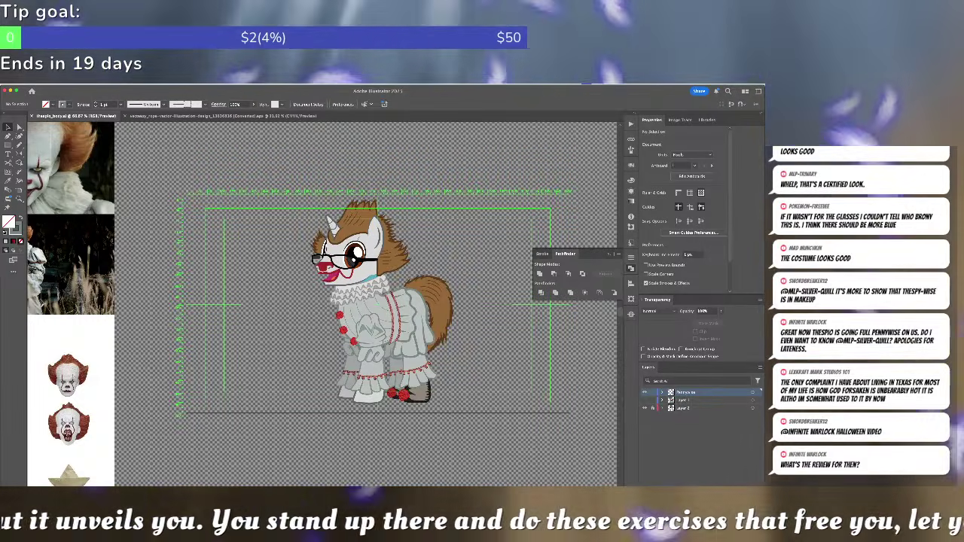
- Switch to the exported files, preview the image Thespy-wise-01.png, and return to the Illustrator drawing
key("super+Tab")
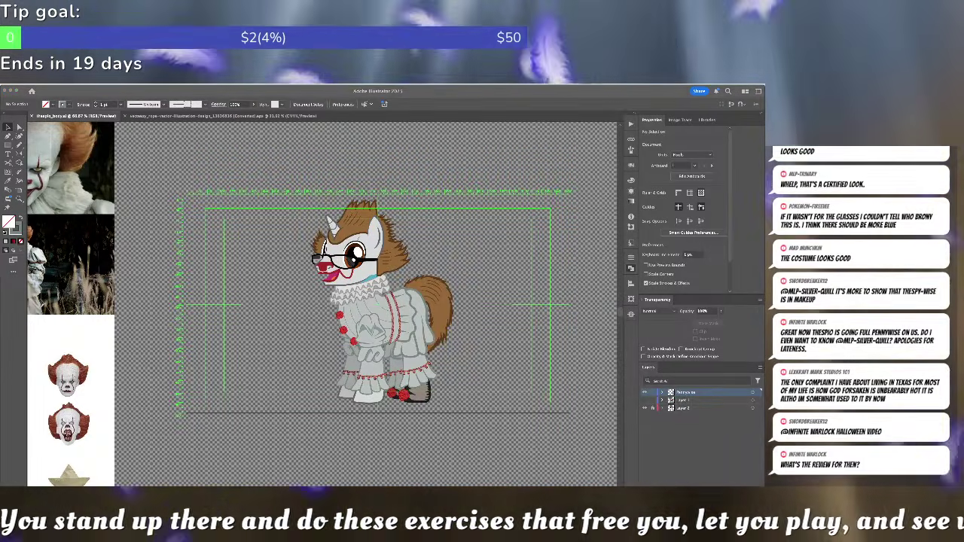
left_click_drag(0, 142, 272, 167)
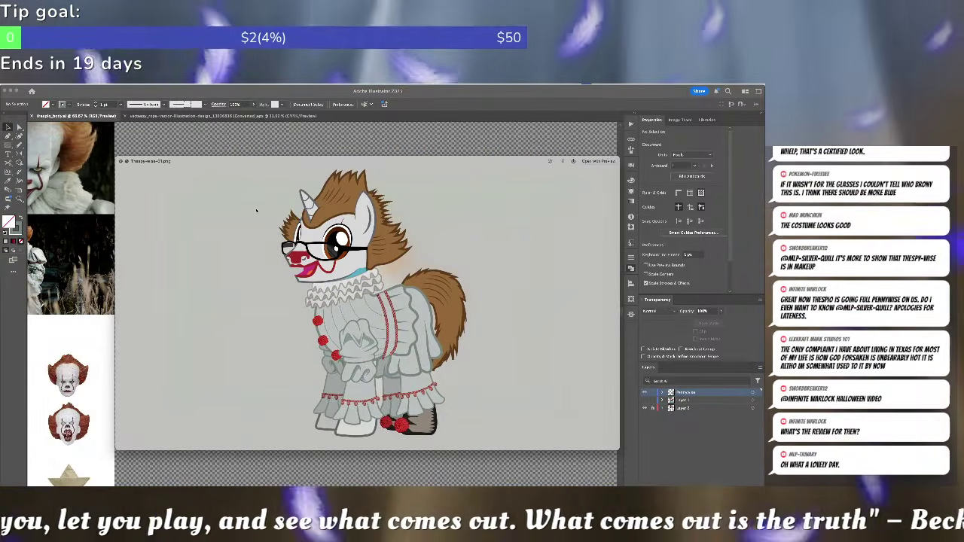
key("space")
left_click(273, 251)
- Thicken the front of the red upper lip by bowing its lower edge down with the Curvature tool
scroll(262, 253, "up", 1)
scroll(261, 255, "up", 3)
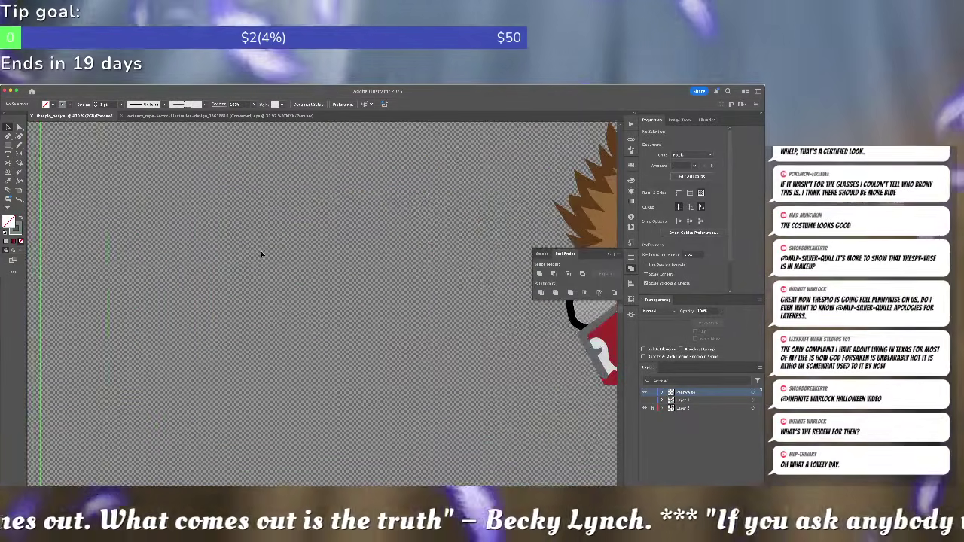
left_click_drag(394, 258, 63, 137)
left_click(19, 128)
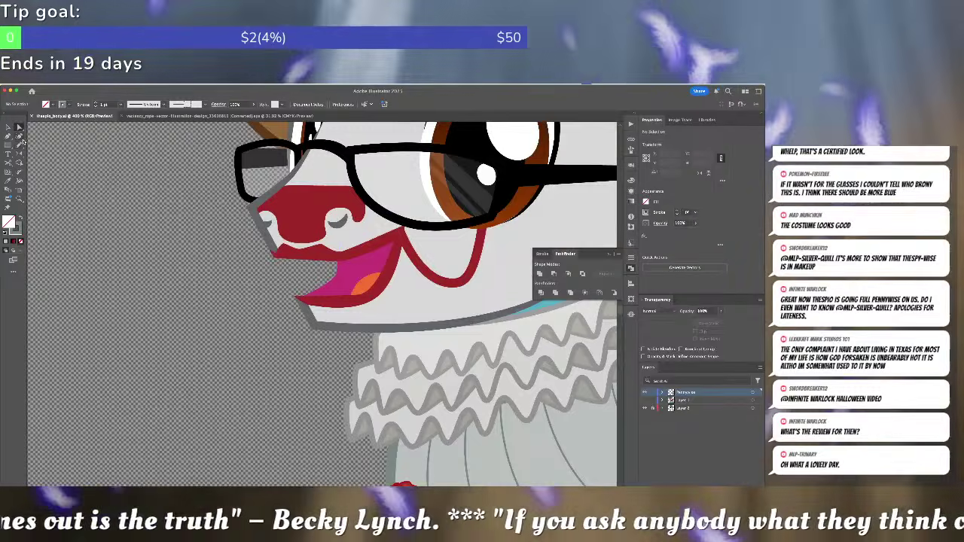
left_click(323, 251)
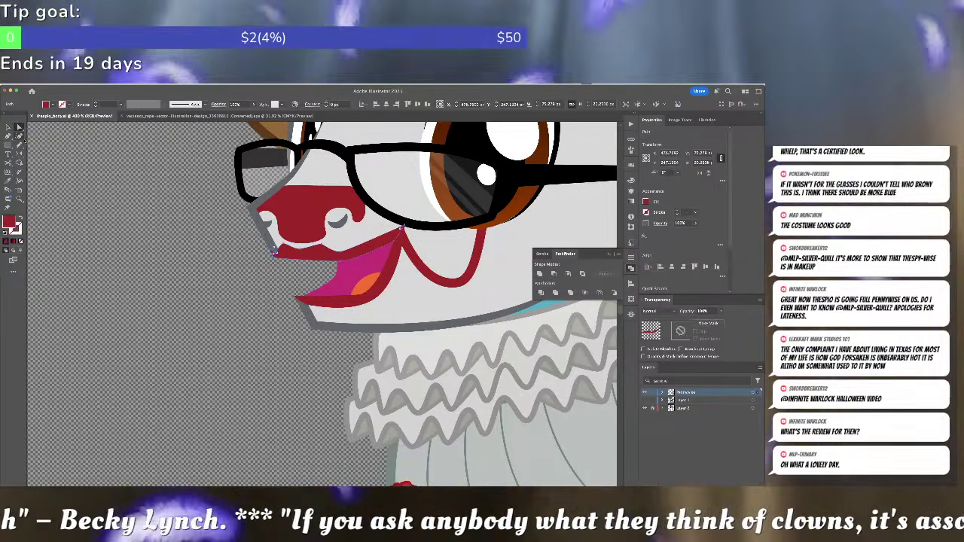
left_click(20, 138)
left_click_drag(307, 265, 305, 276)
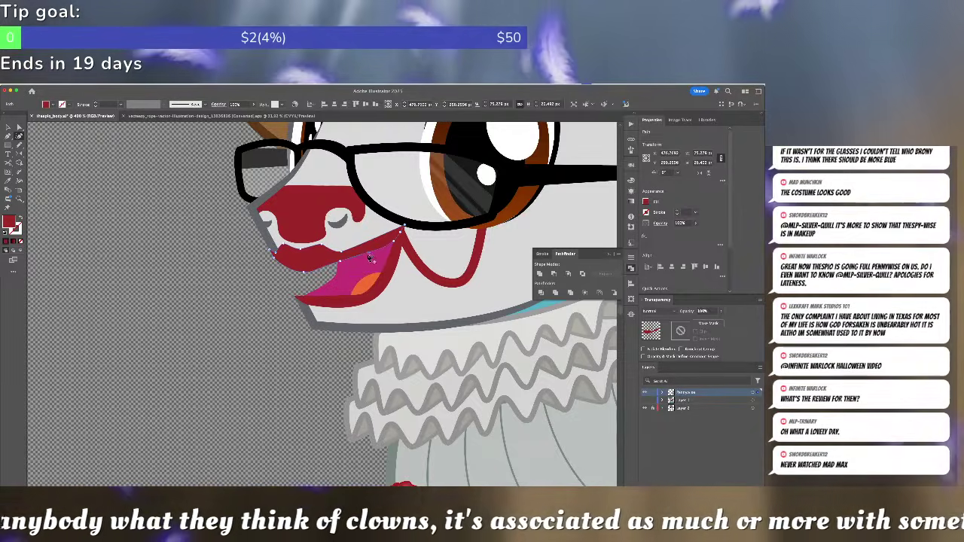
- Thicken the red lower lip by pulling its front edge down and its rear curve outward, leaving it deselected
left_click(329, 297)
left_click_drag(328, 296, 302, 311)
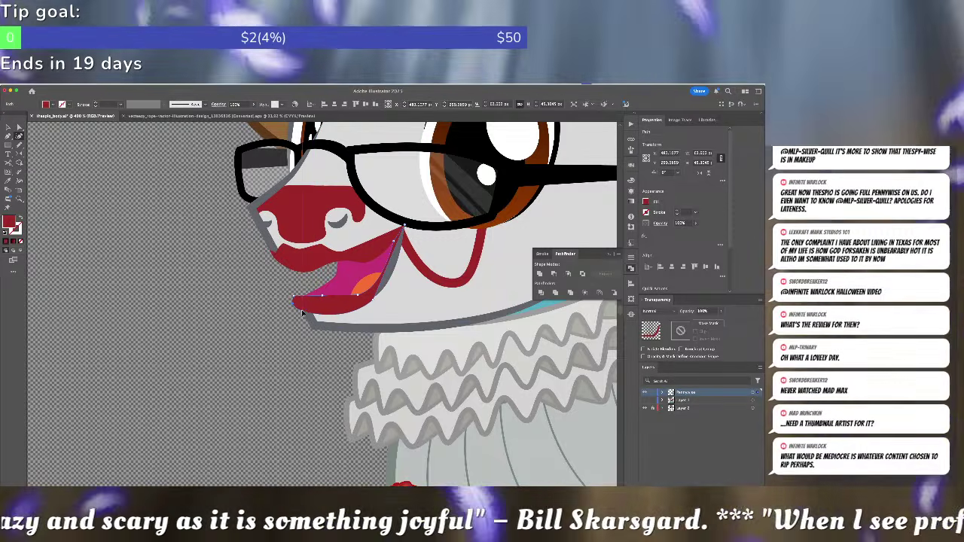
left_click_drag(389, 269, 400, 271)
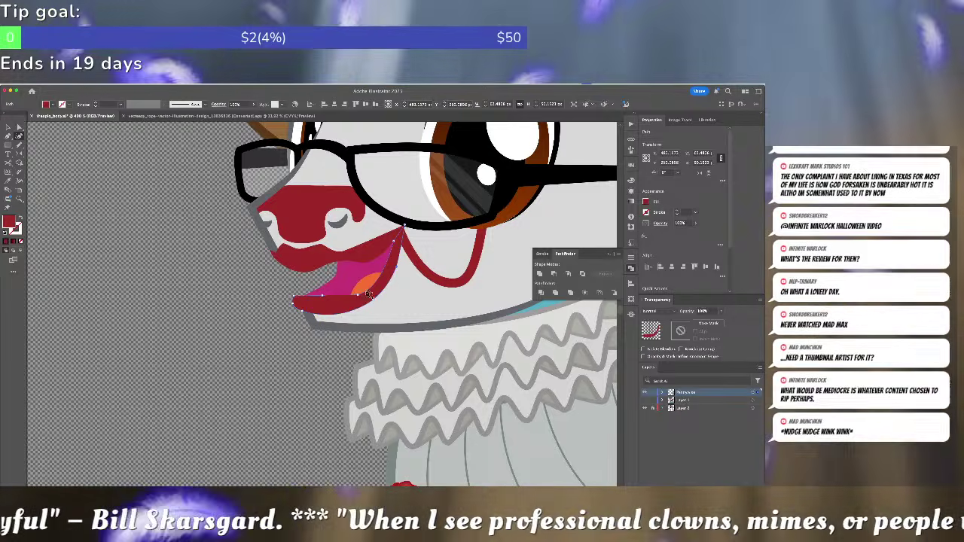
left_click(499, 283, "super")
- Reshape the red lower lip's rear outer edge with the Curvature tool, pulling it down near the jaw and adding a point above
left_click_drag(478, 276, 414, 354)
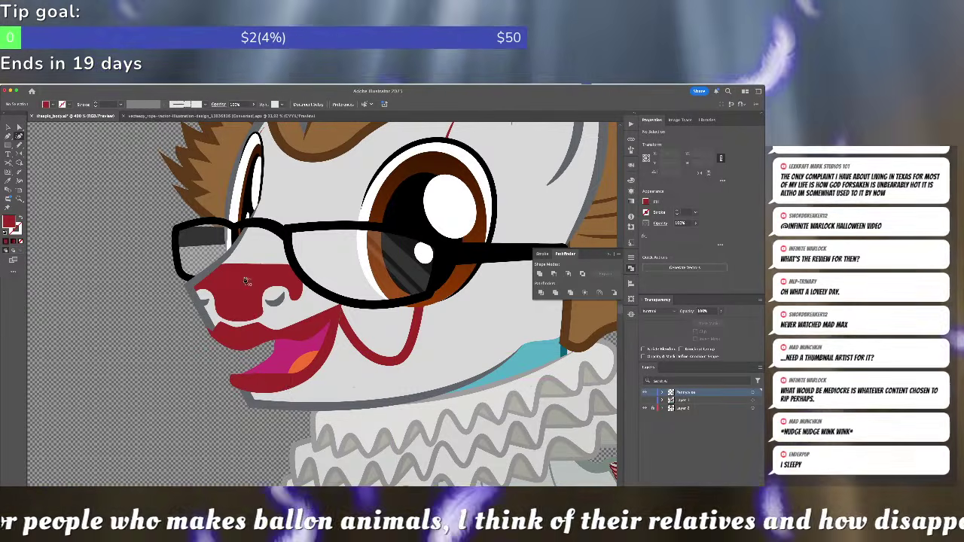
key("v")
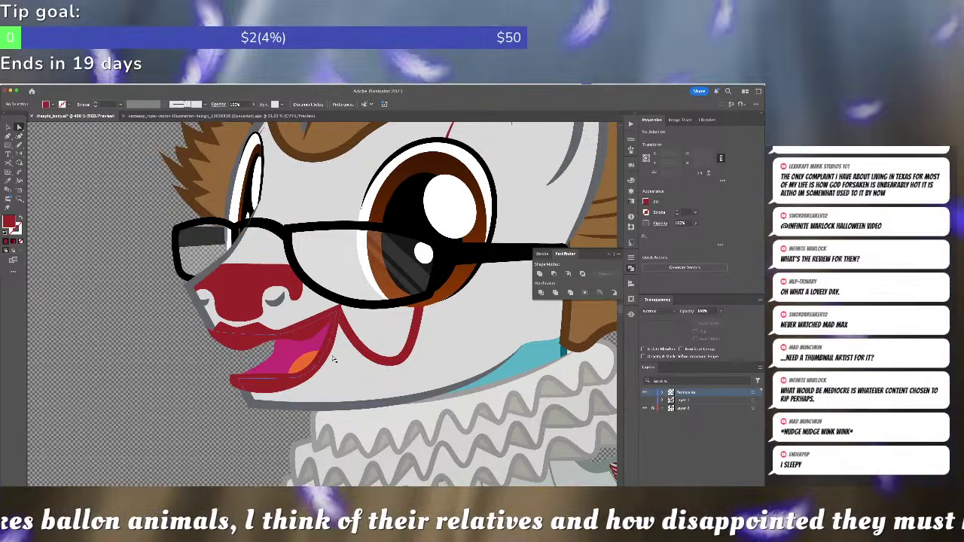
left_click(329, 350)
left_click(328, 350)
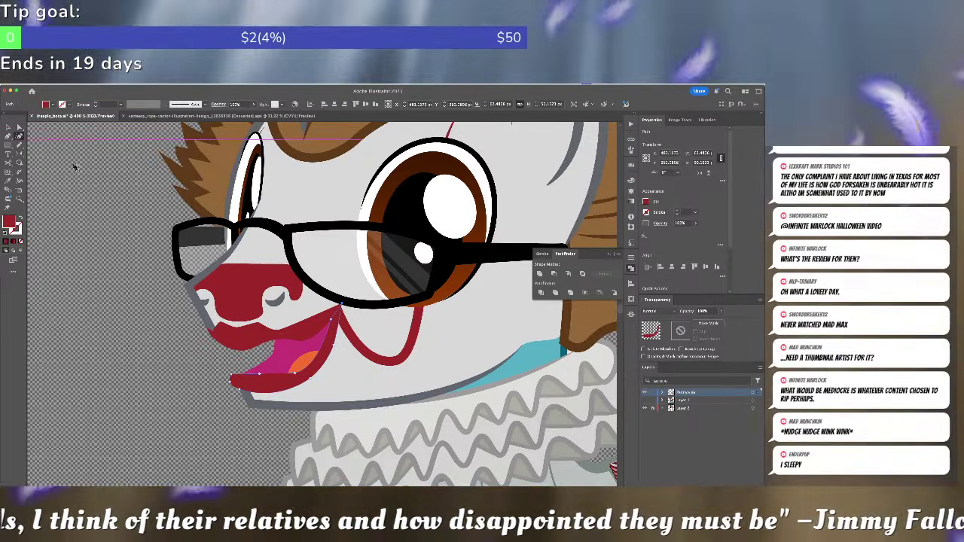
left_click_drag(333, 345, 316, 384)
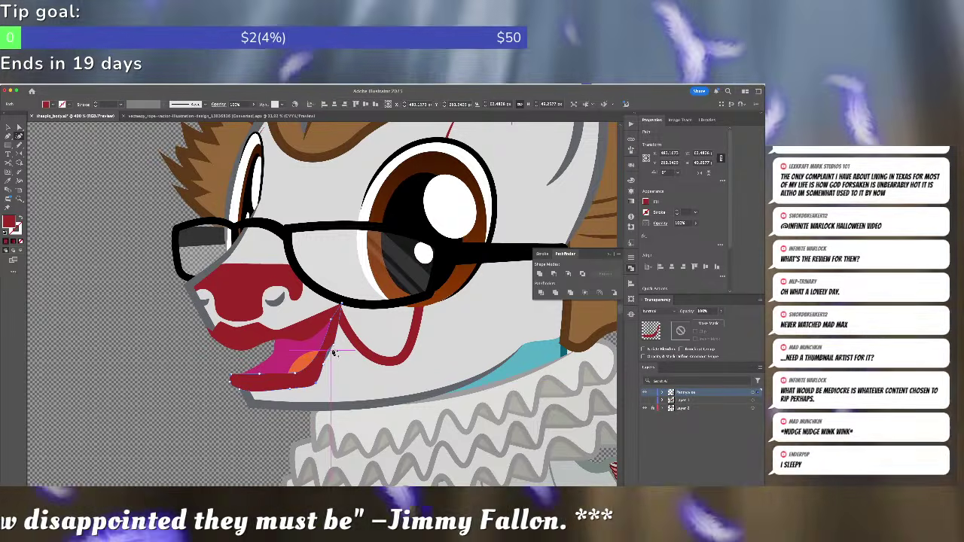
left_click(333, 346)
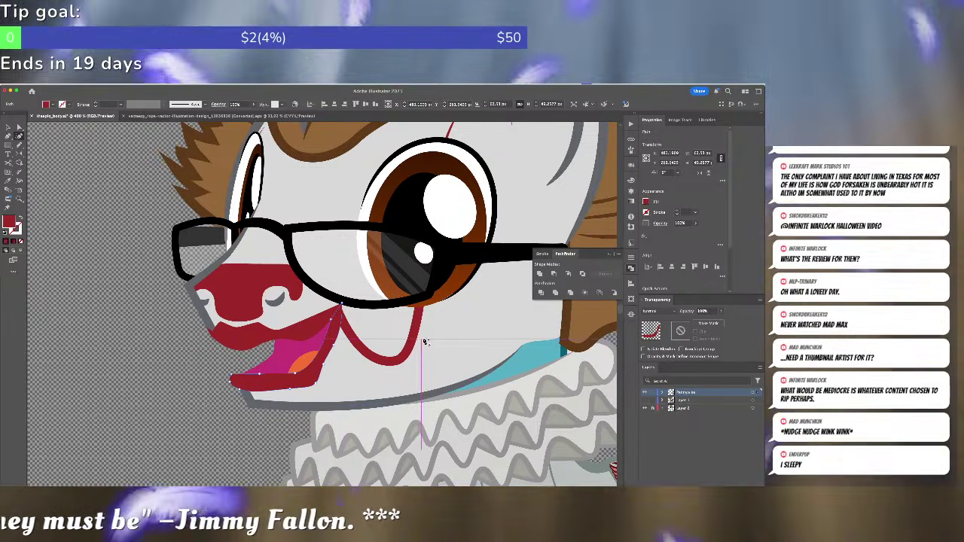
left_click(427, 340, "super")
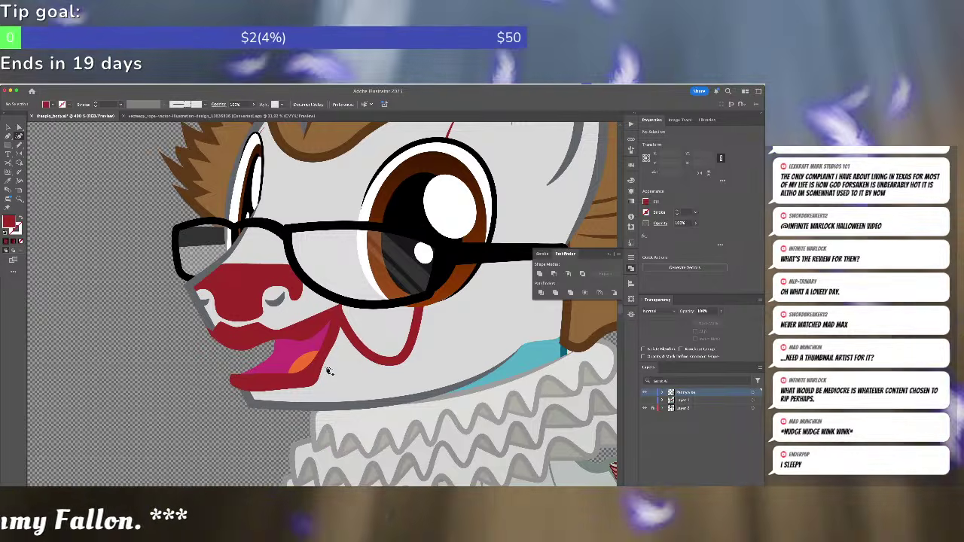
scroll(351, 360, "up", 2)
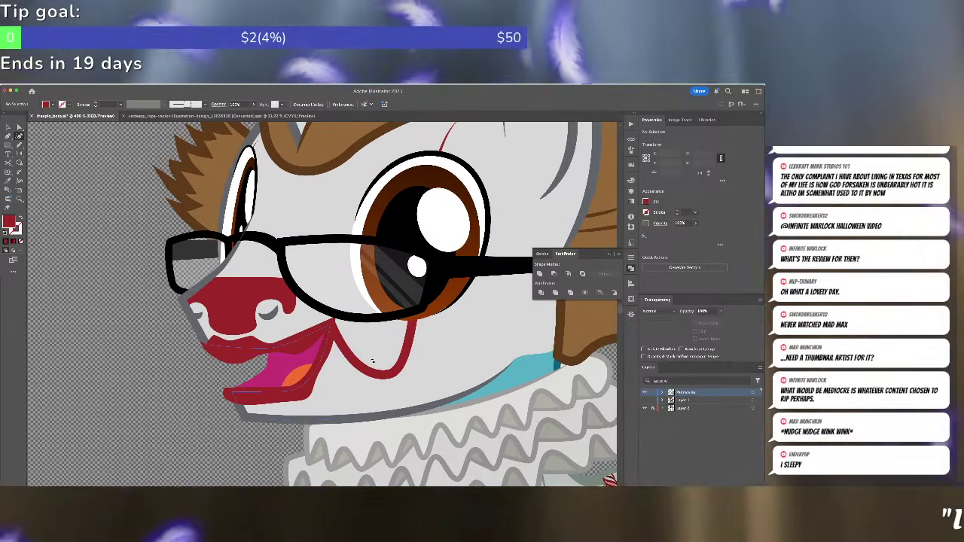
scroll(372, 361, "down", 8)
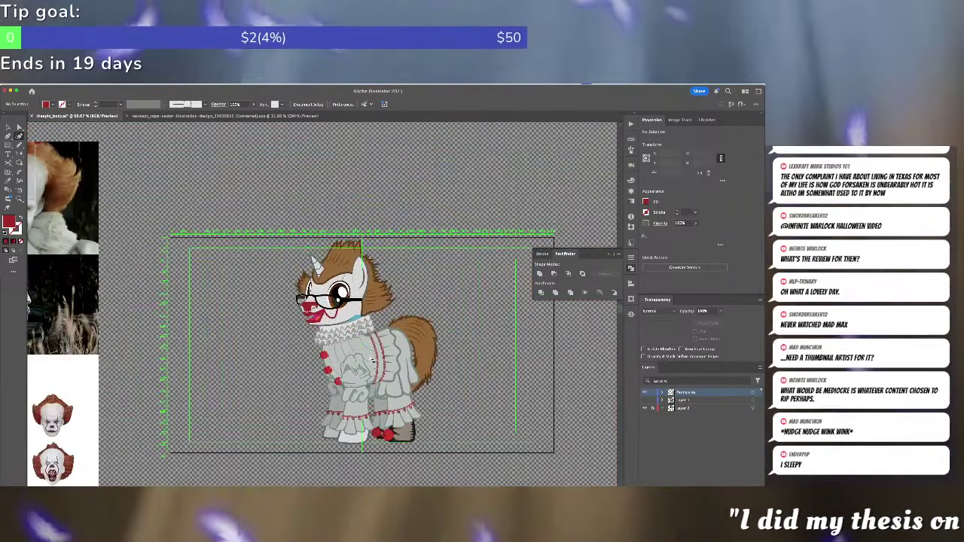
key("v")
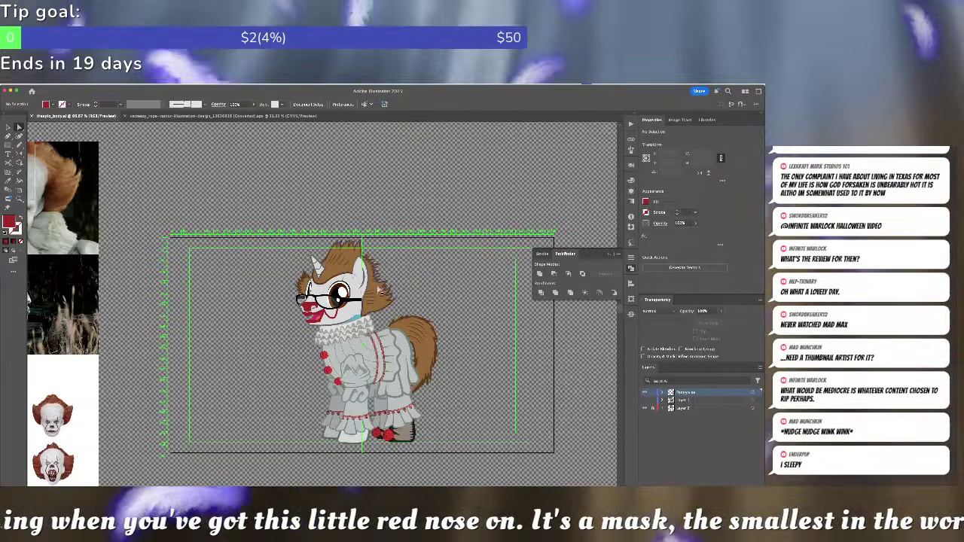
left_click(379, 289)
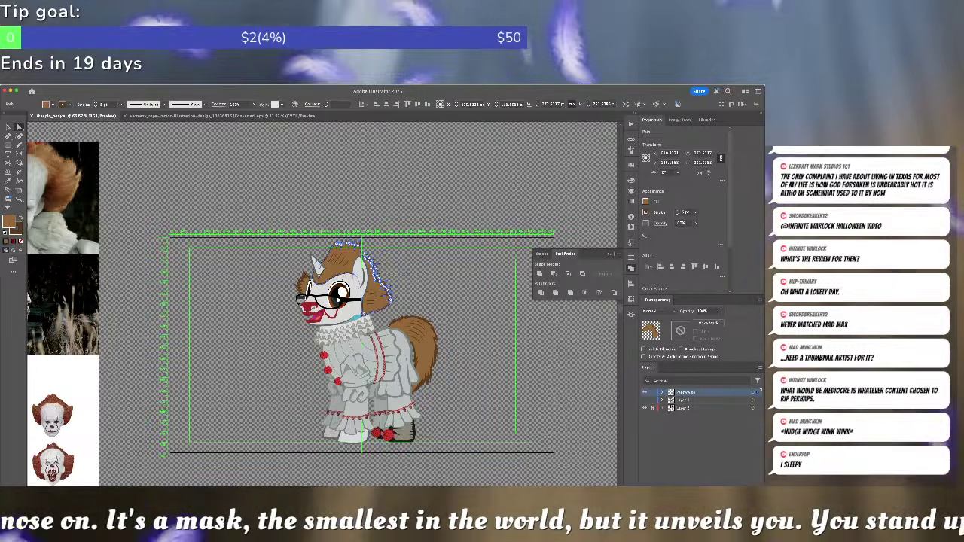
left_click(590, 176)
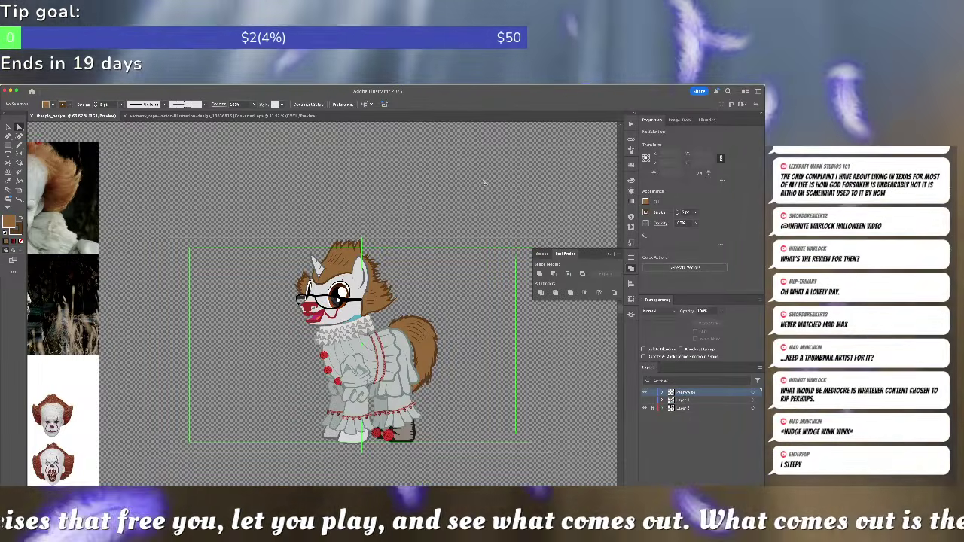
- Apply the width profile tapered at both ends to the outline of the lower skirt ruffle below the pony's hip, leaving it deselected
left_click(402, 380)
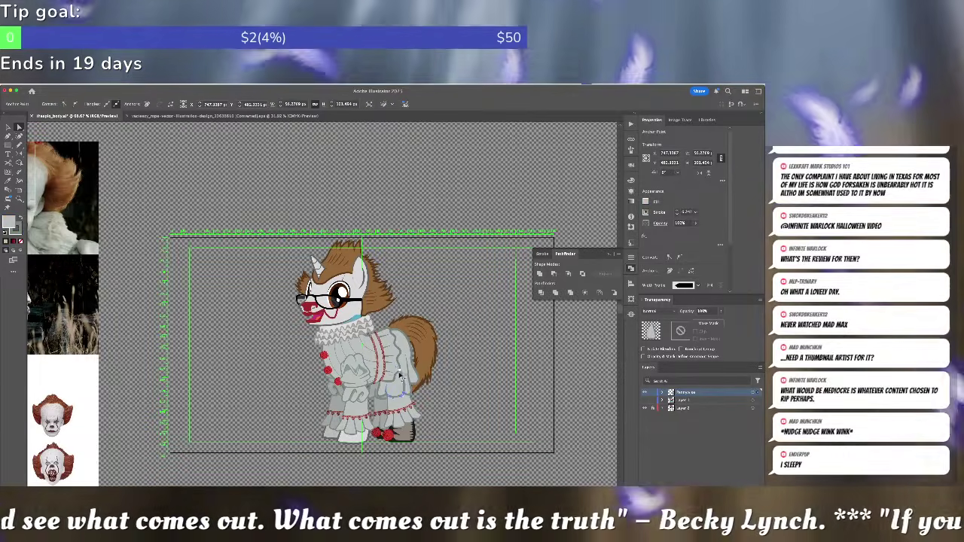
scroll(399, 376, "up", 5)
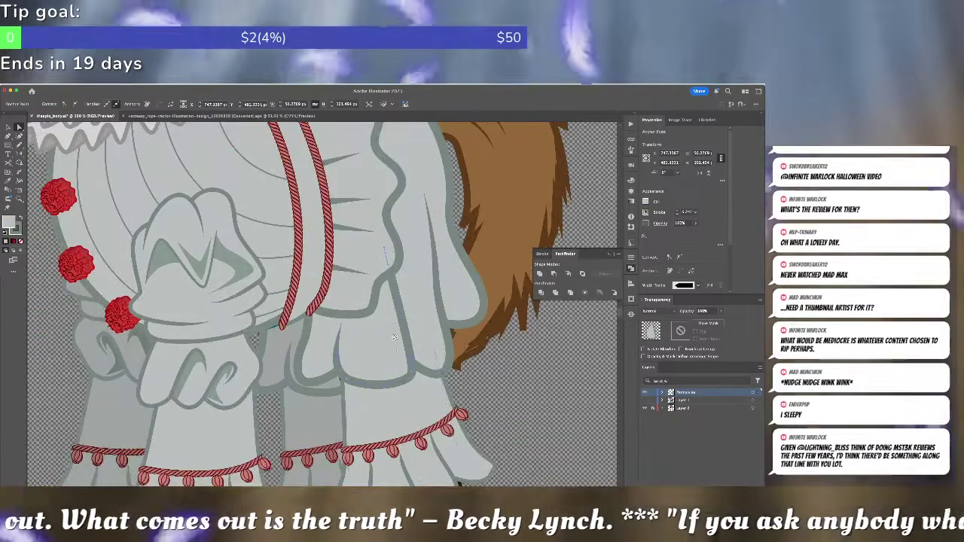
left_click(401, 294)
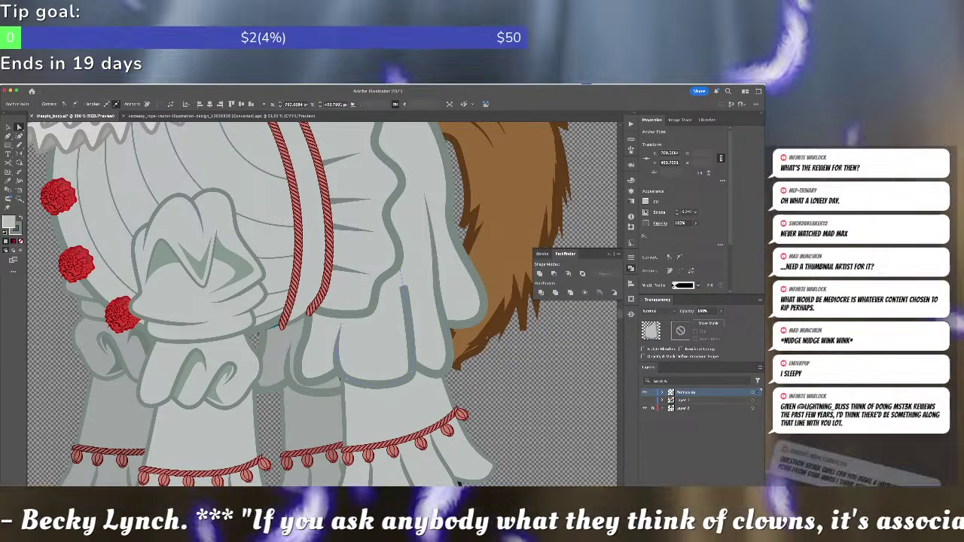
left_click(683, 285)
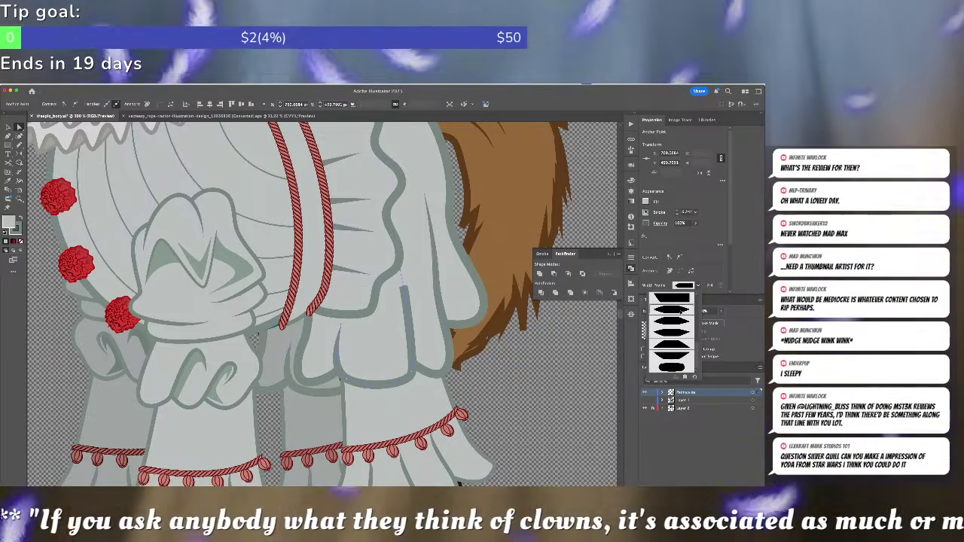
left_click(682, 310)
key("super+shift+a")
- Export all artboards as a PNG at Medium (150 ppi) with Type Optimized (Hinted) anti-aliasing and a transparent background
left_click_drag(373, 289, 391, 213)
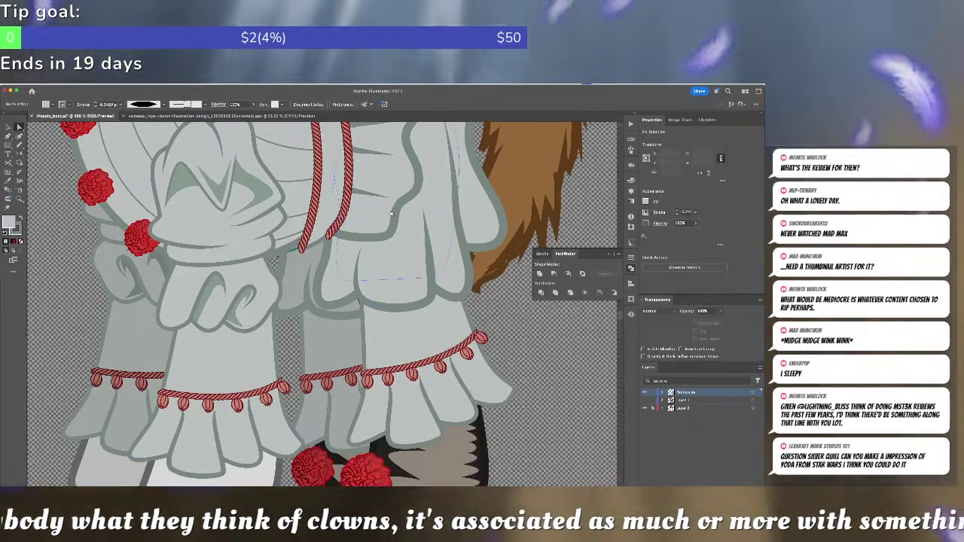
scroll(391, 213, "down", 5)
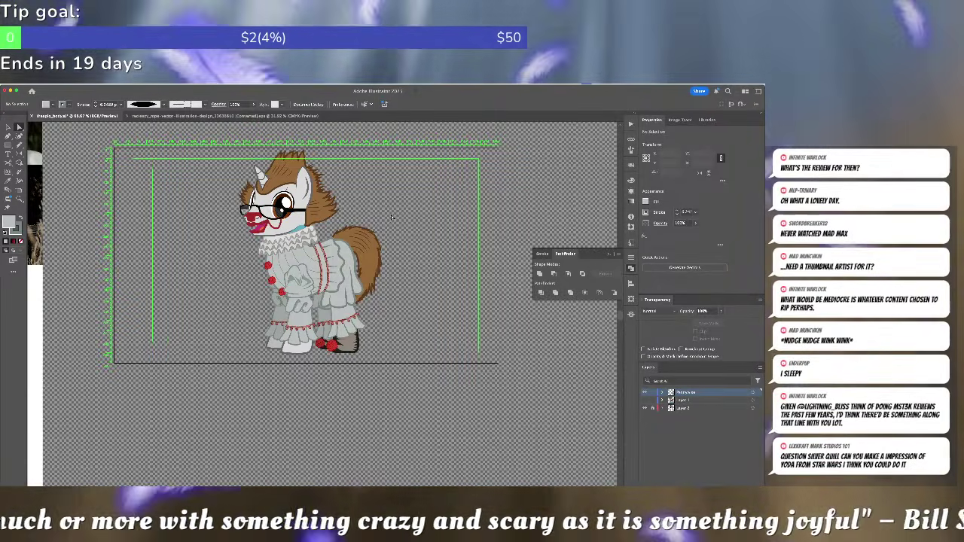
left_click(45, 82)
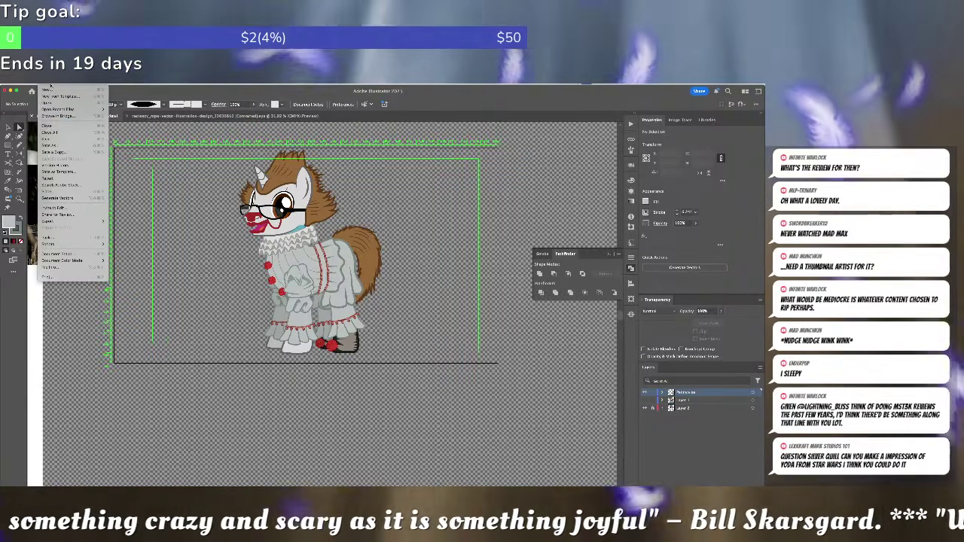
mouse_move(65, 222)
left_click(134, 229)
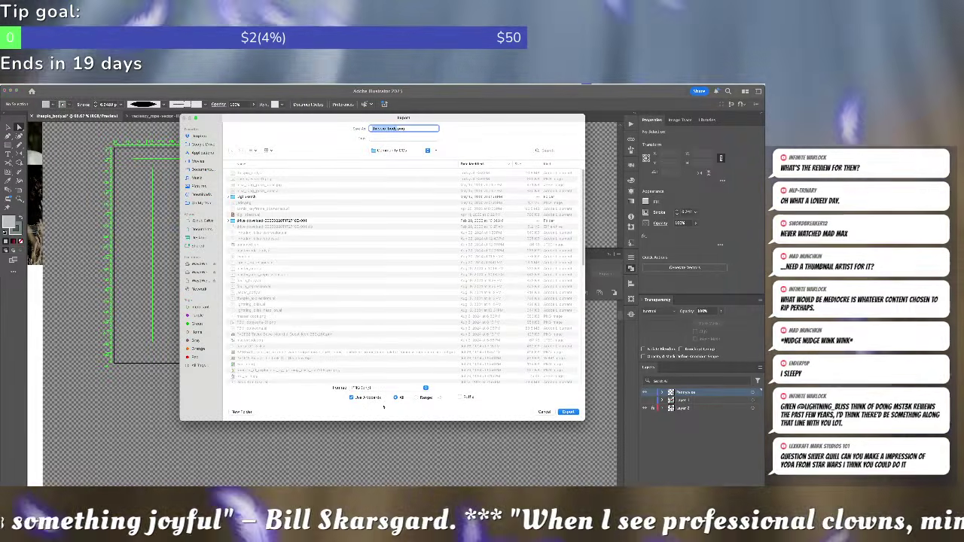
key("Return")
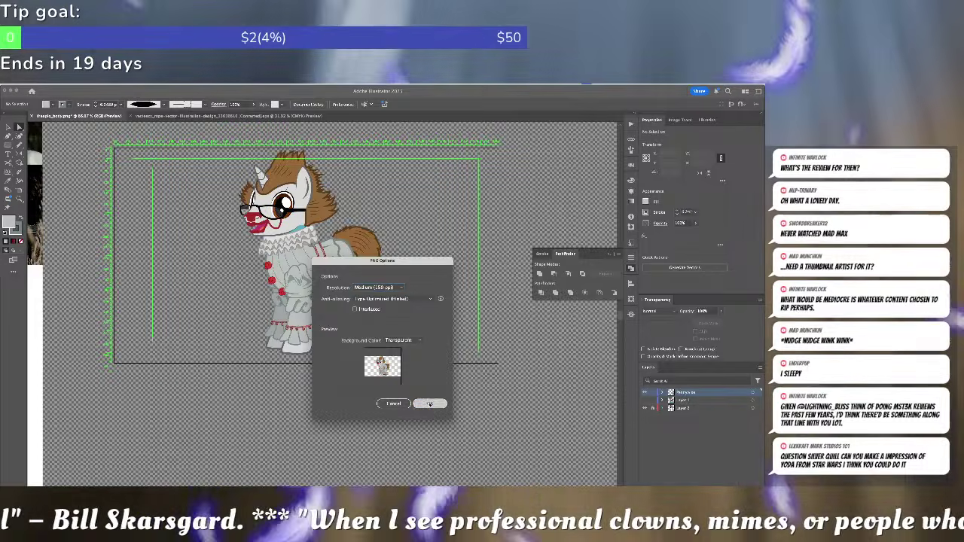
left_click(431, 403)
left_click(455, 310)
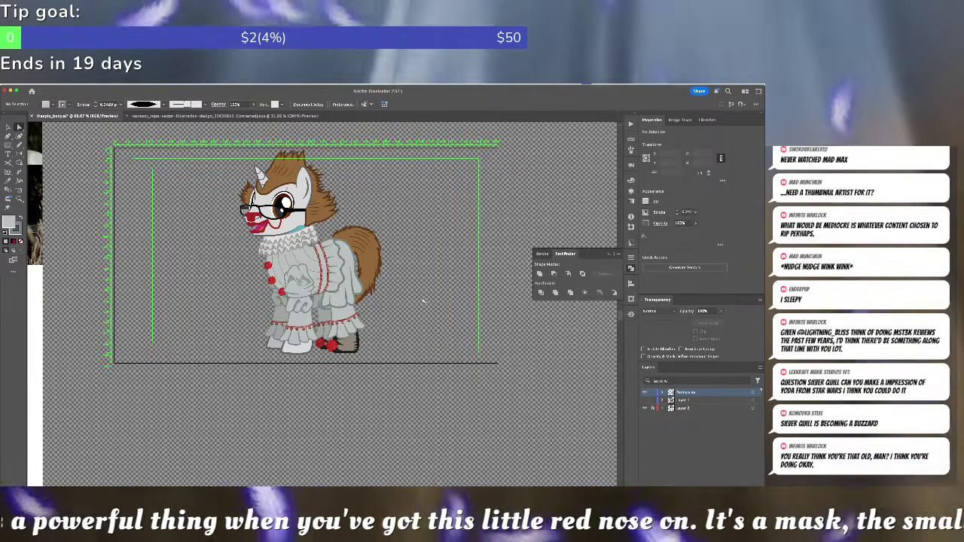
- Switch from Illustrator to another open application
scroll(423, 300, "down", 1)
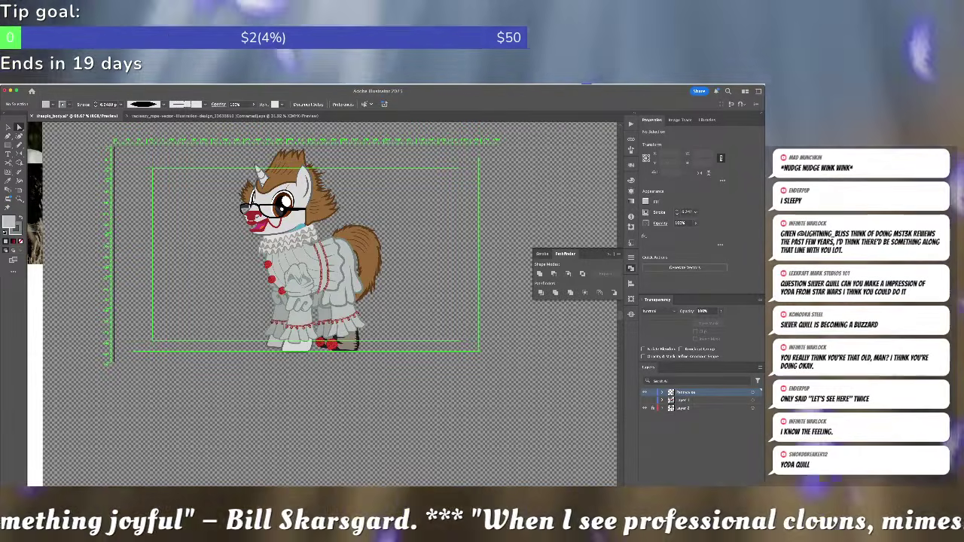
key("super+Tab")
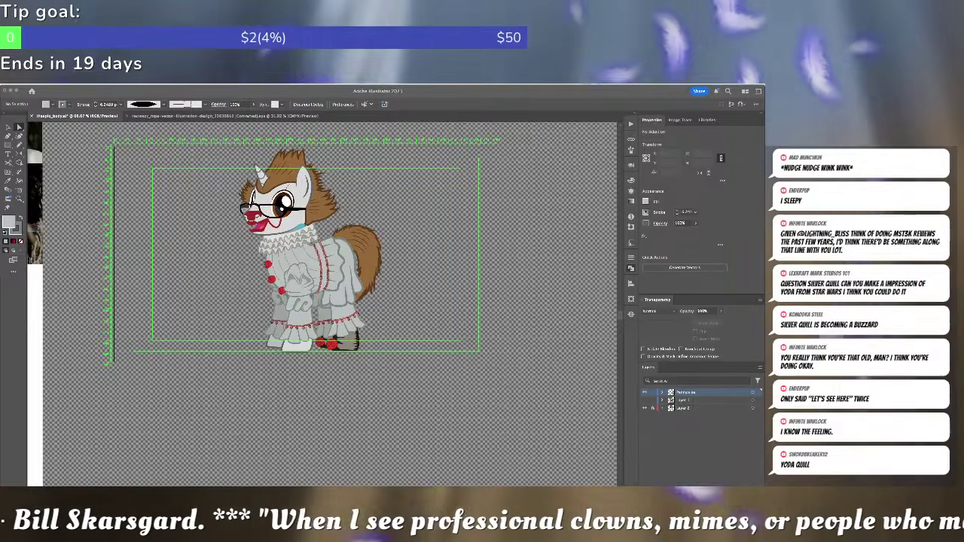